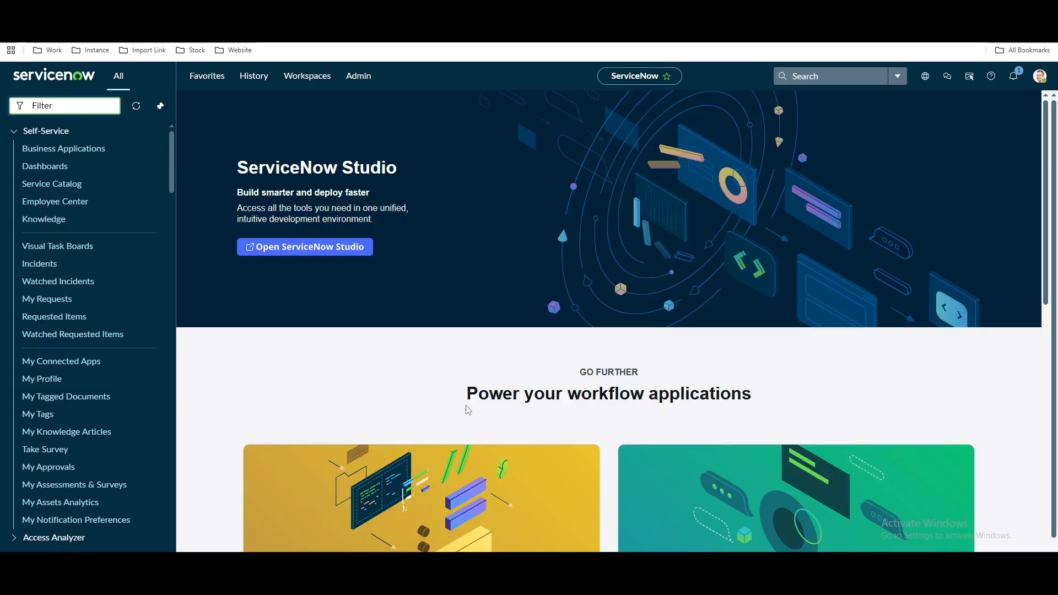
Bring the Notepad list of nine ATF-testable components in front of the ServiceNow home page
key(alt+Tab)
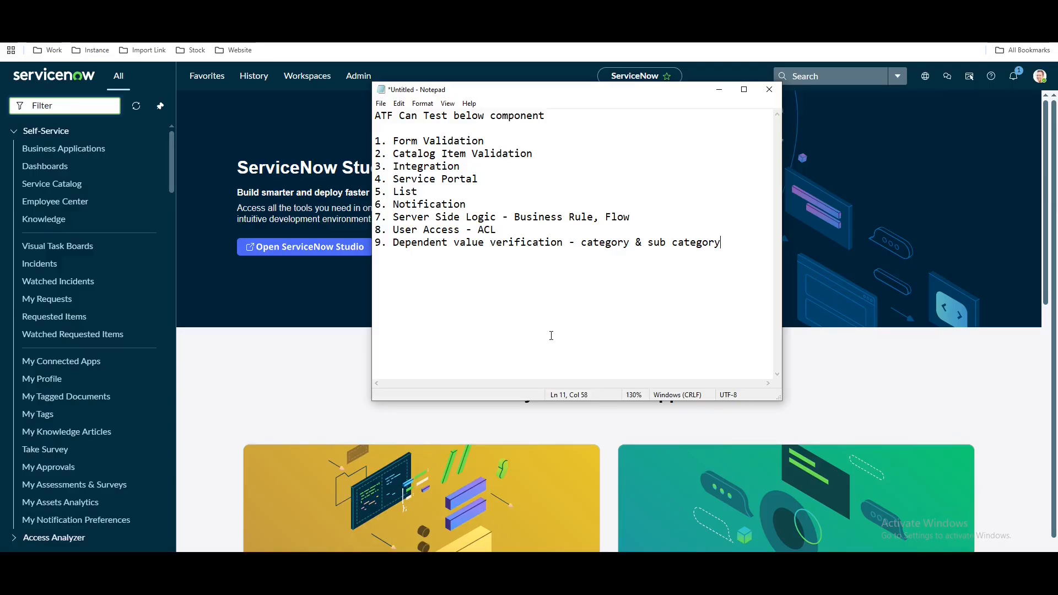
Add a new line 'incident-' directly under '1. Form Validation' in the notes
click(492, 143)
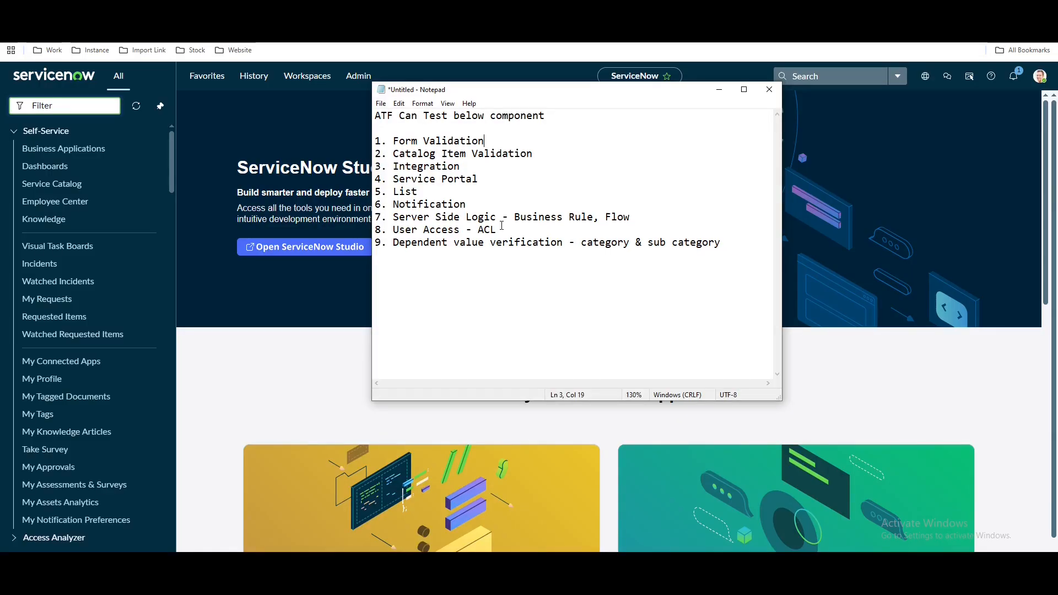
key(Return)
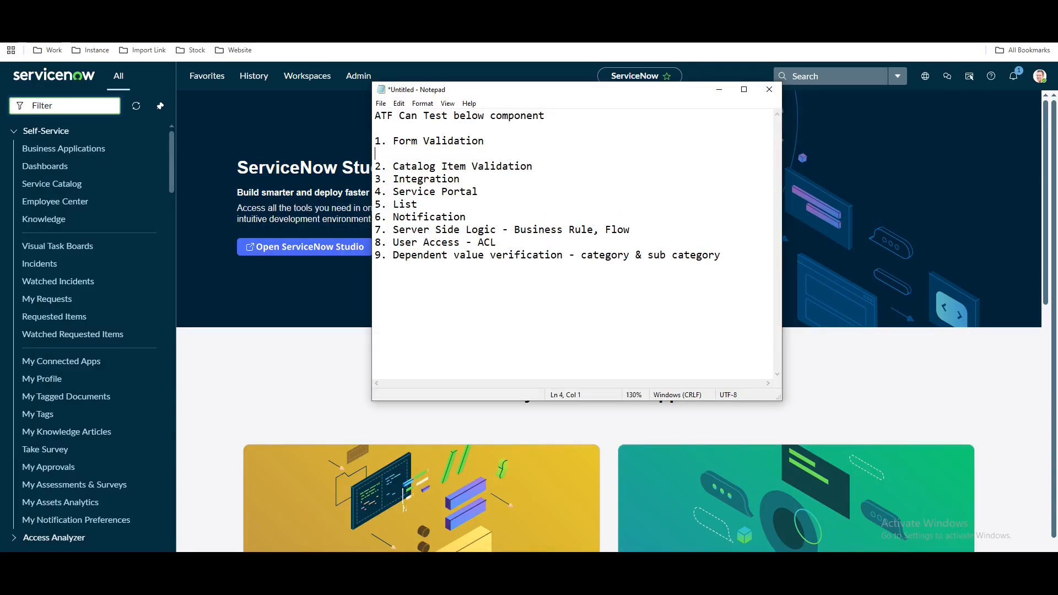
text(incid)
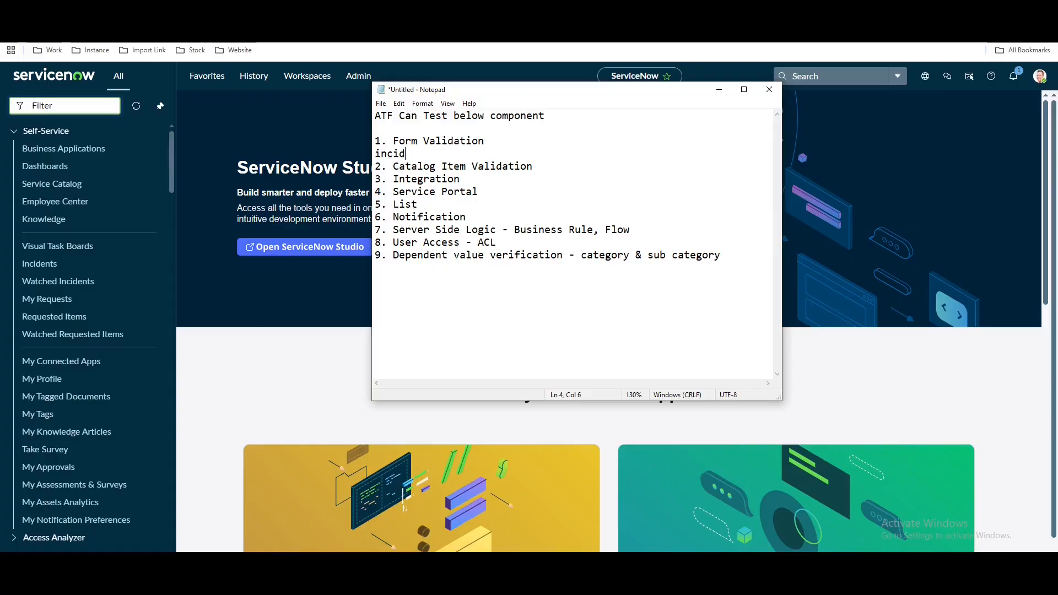
text(ent-)
Back in ServiceNow, discard the trial navigator searches and open the incident list via incident.LIST
click(226, 165)
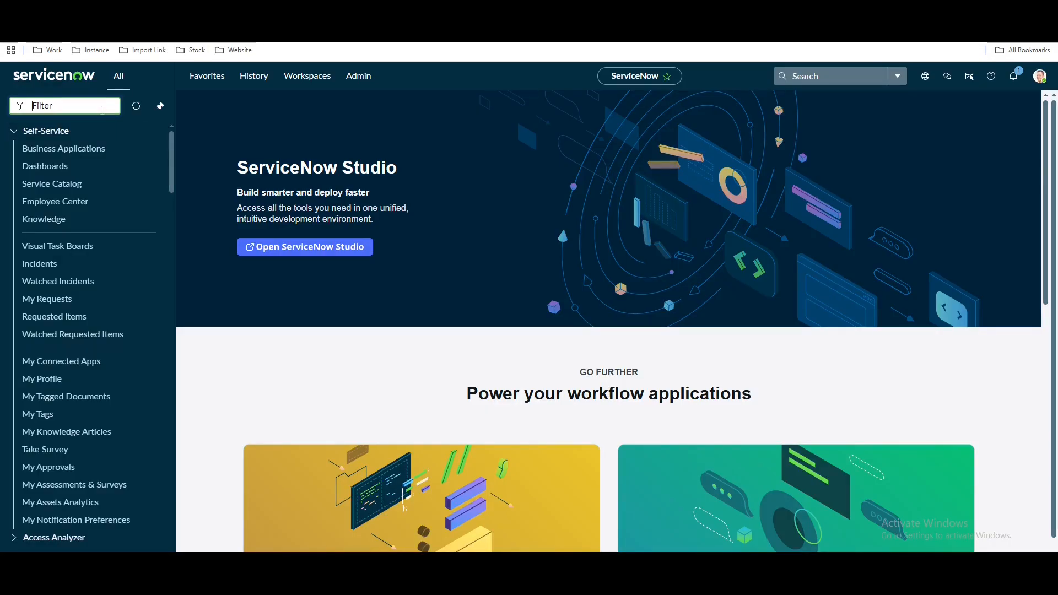
text(atf)
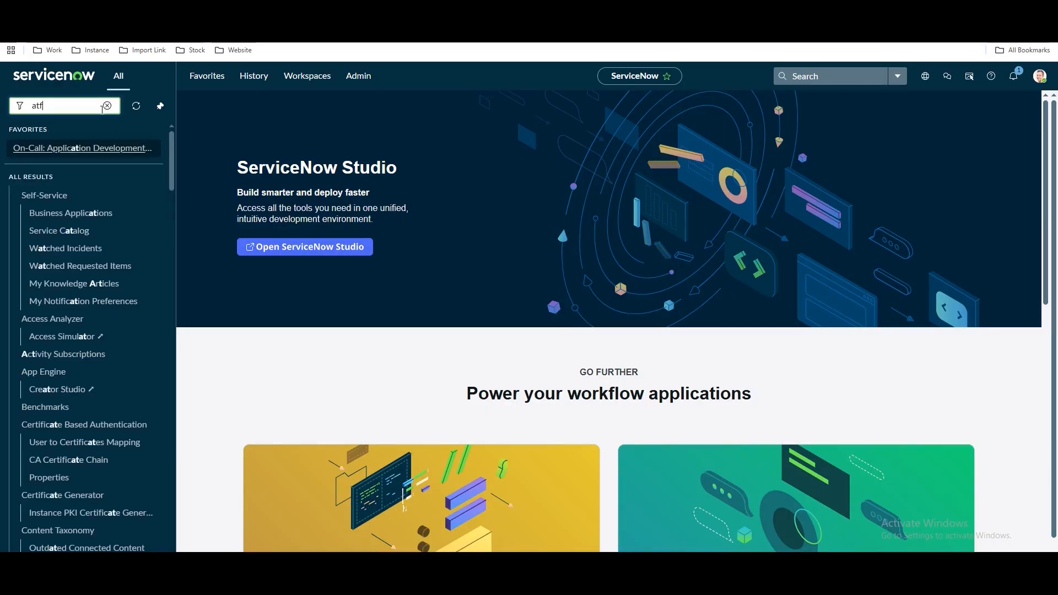
click(106, 107)
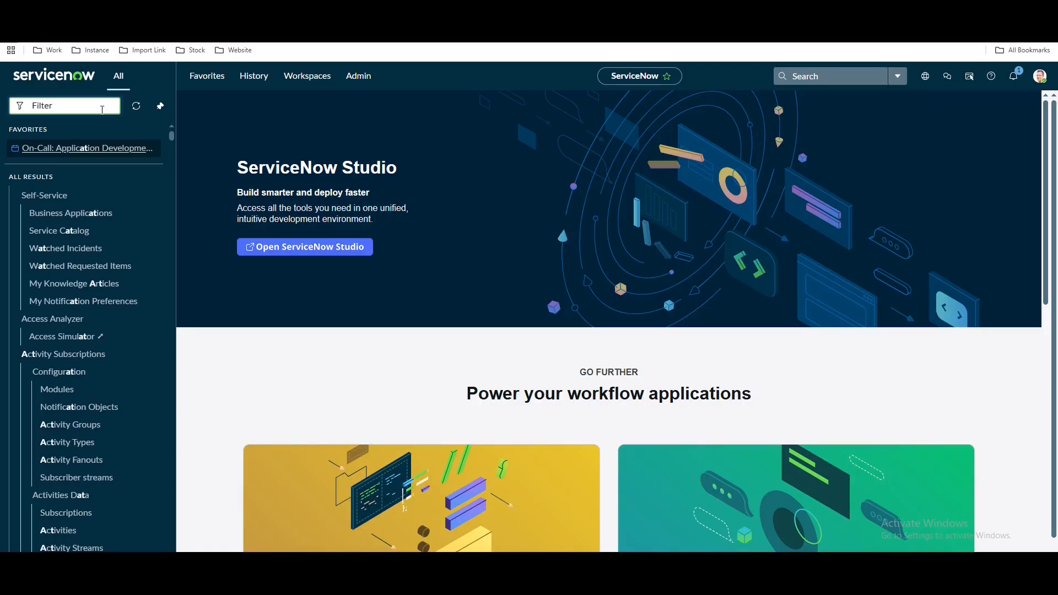
text(automate)
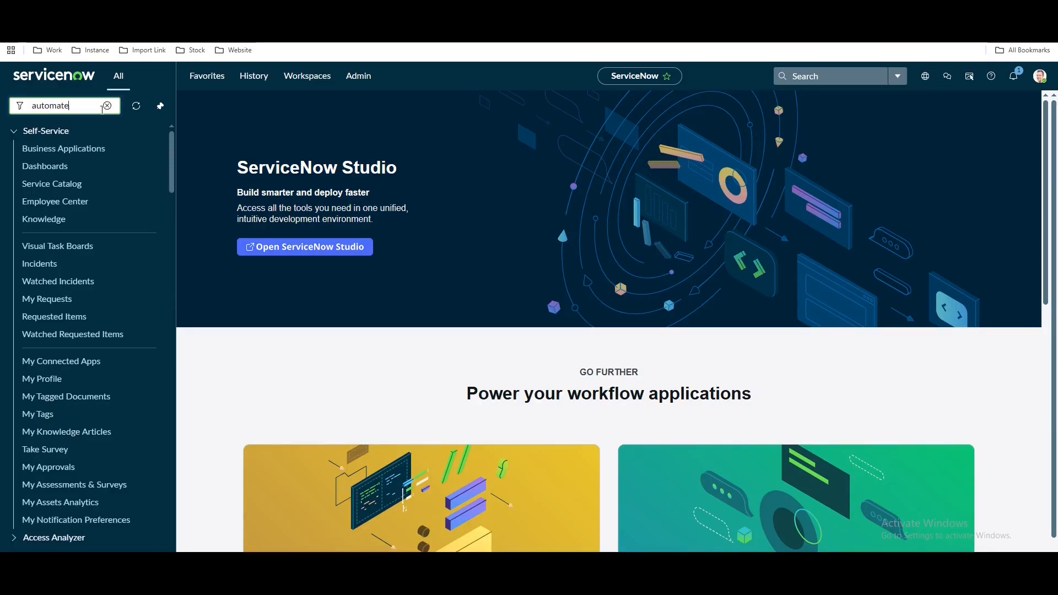
text(d te)
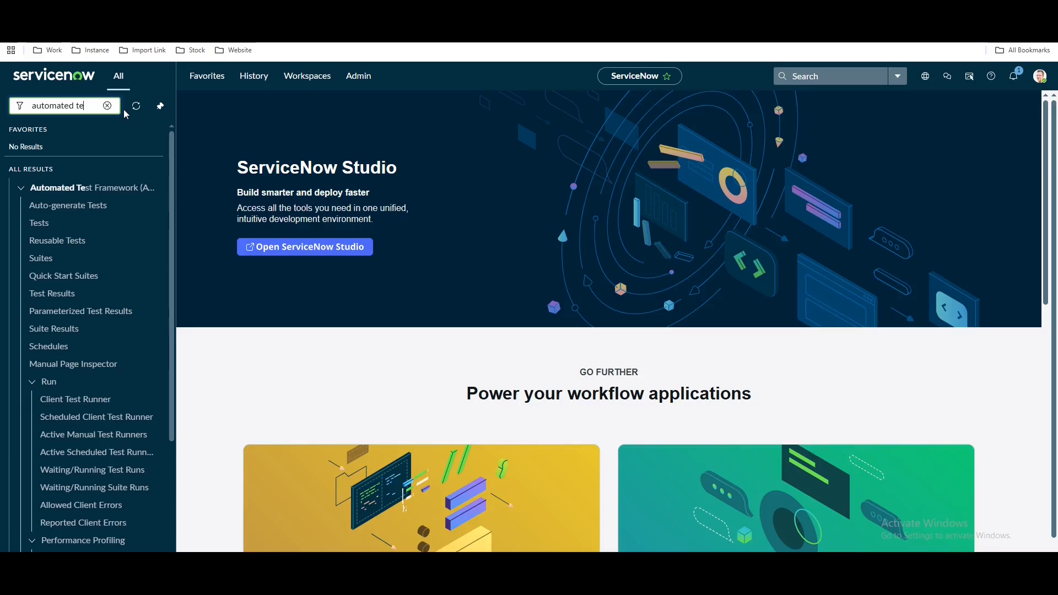
click(107, 105)
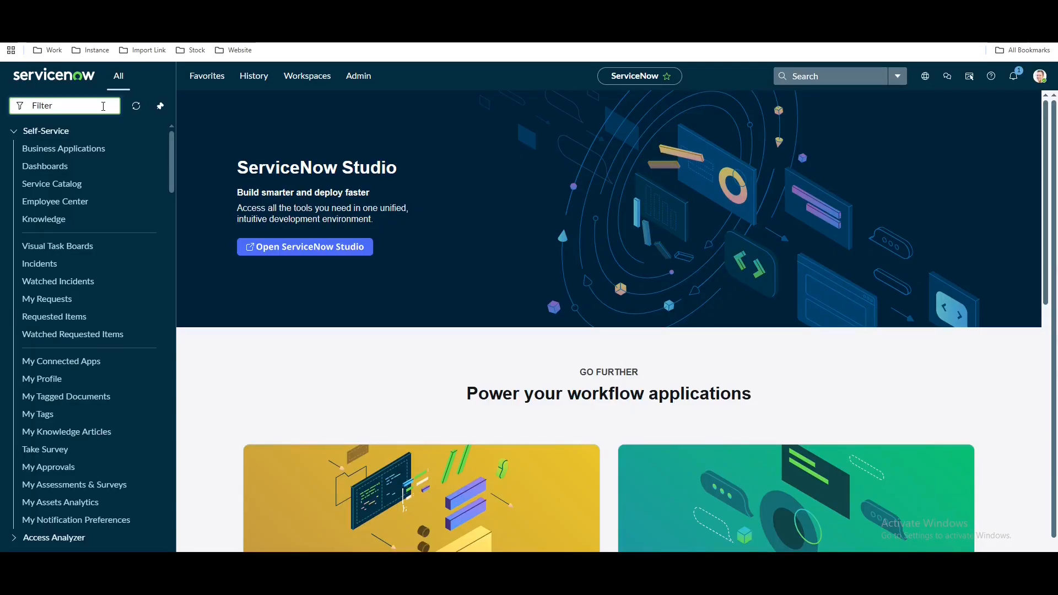
text(incident.L)
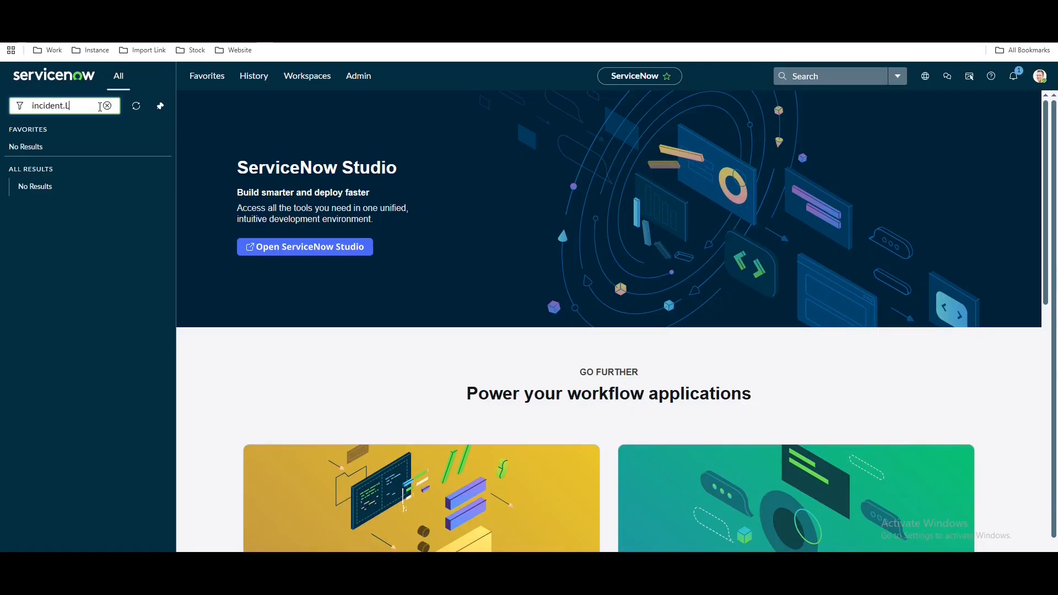
text(IST)
key(Return)
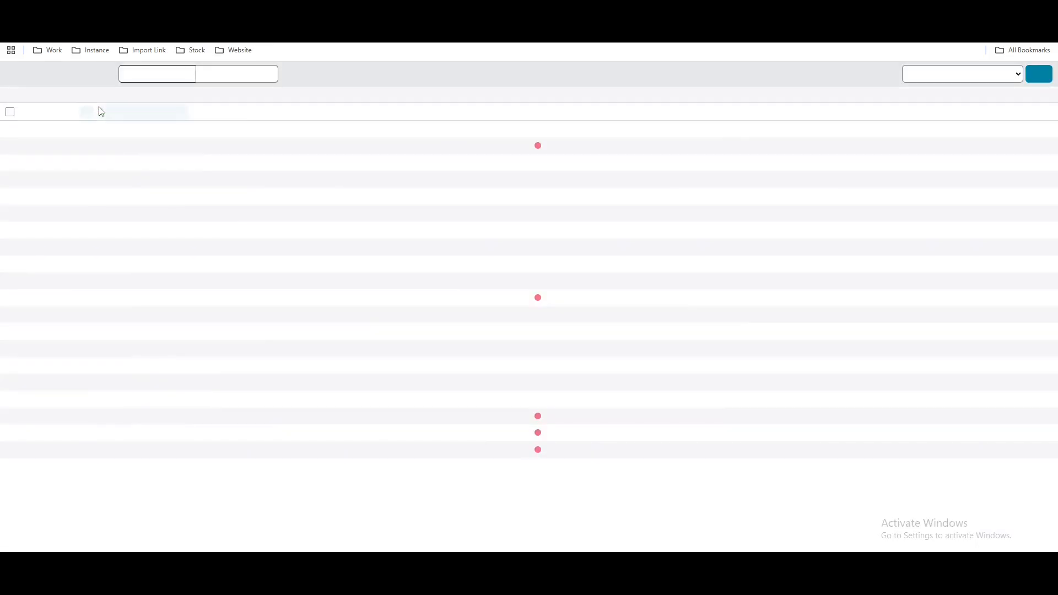
Start new incident INC0010002 from the Incidents list
click(1034, 81)
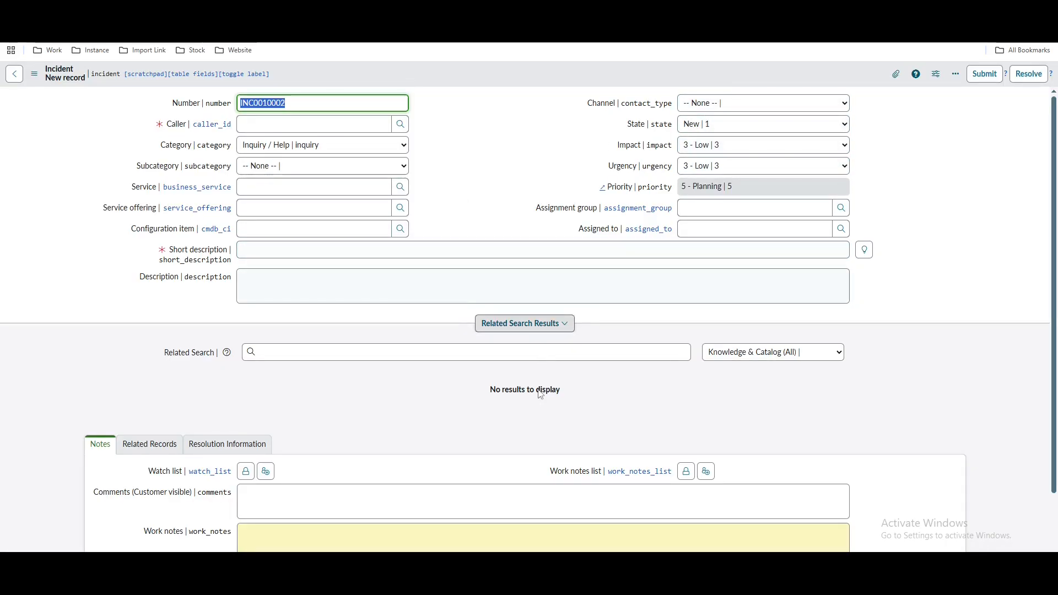
Note the priority read-only, caller/short description mandatory and state New rules, then search 'automated tes'
key(alt+Tab)
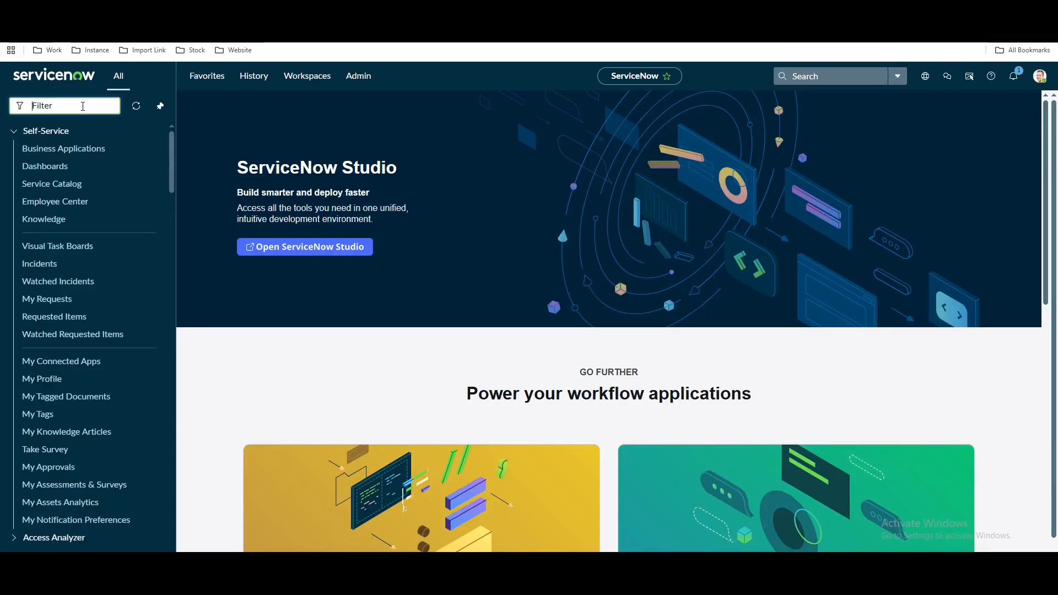
text(automated)
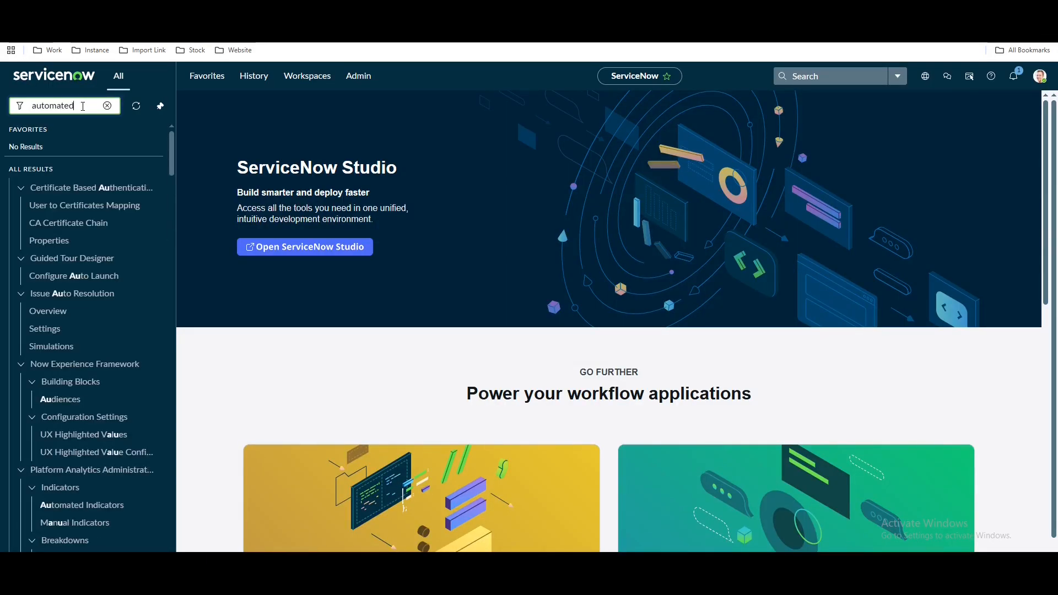
text( tes)
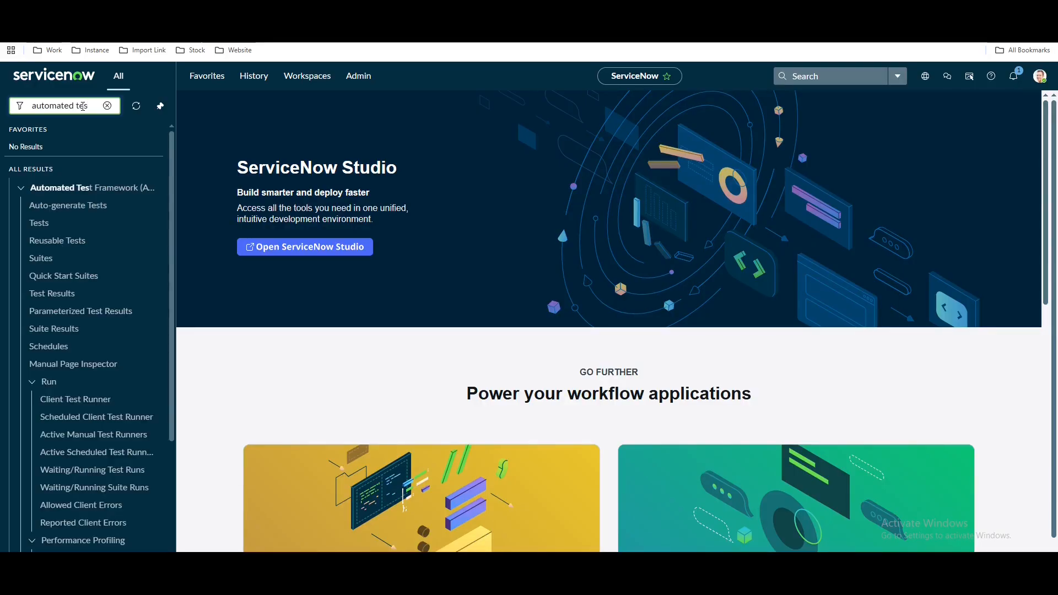
Create a new ATF test named 'Incident Form validation 1' and save it from the header menu
click(61, 223)
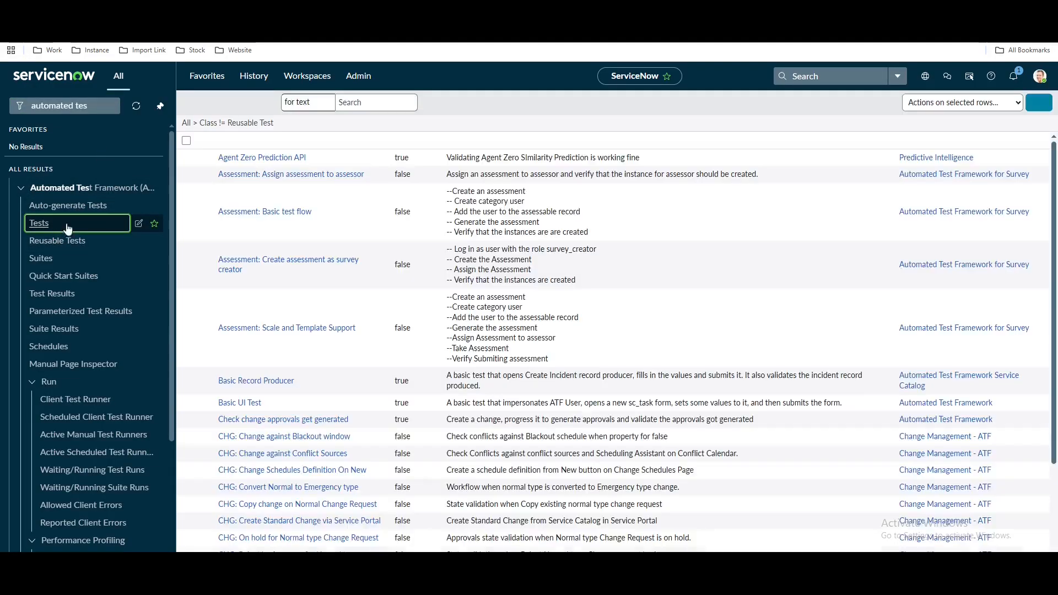
click(1039, 103)
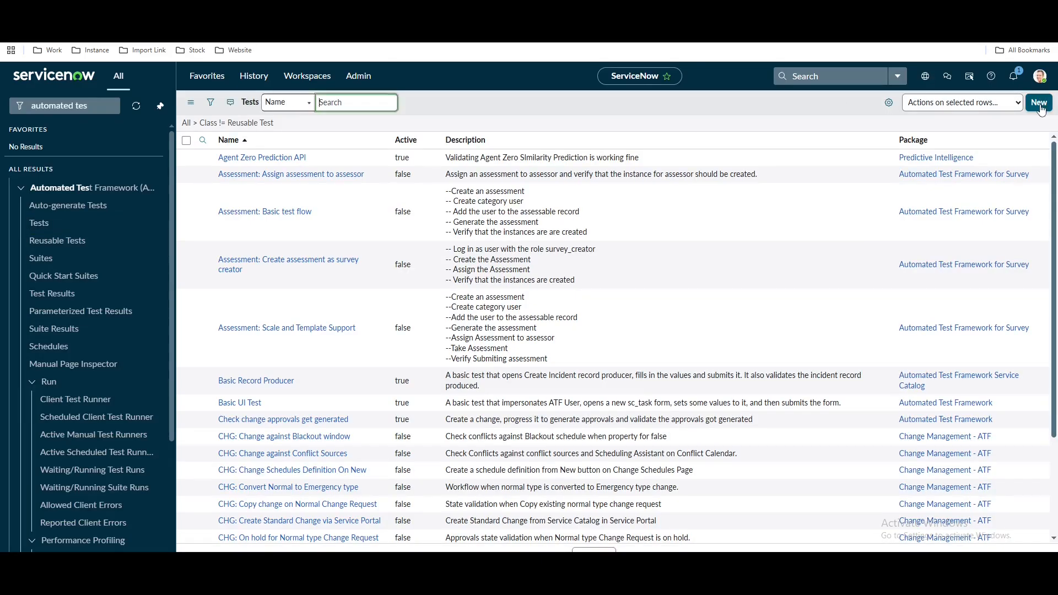
drag(422, 161, 334, 161)
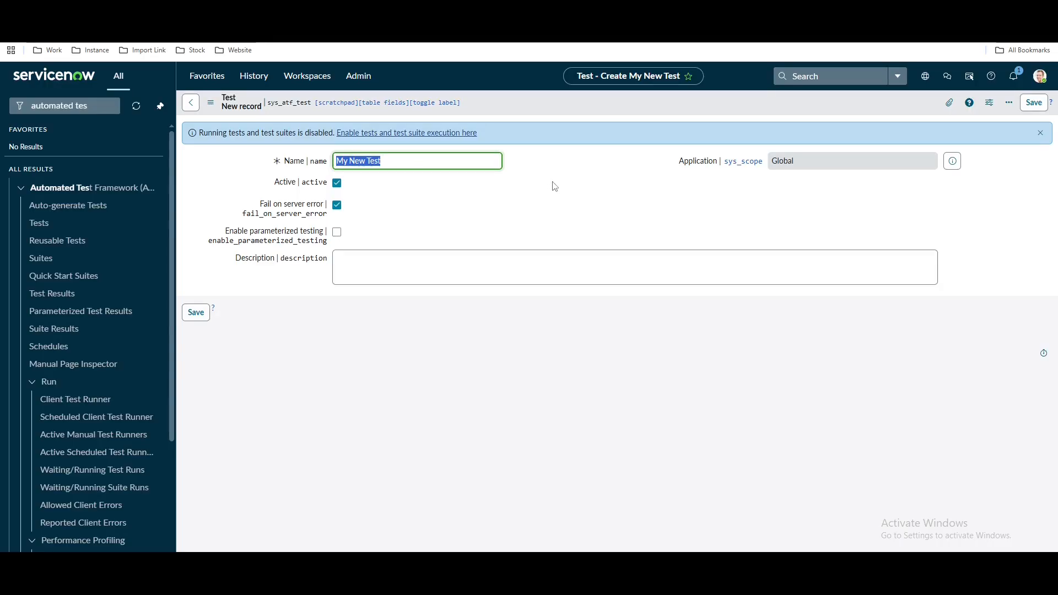
text(Incident Form validation 1)
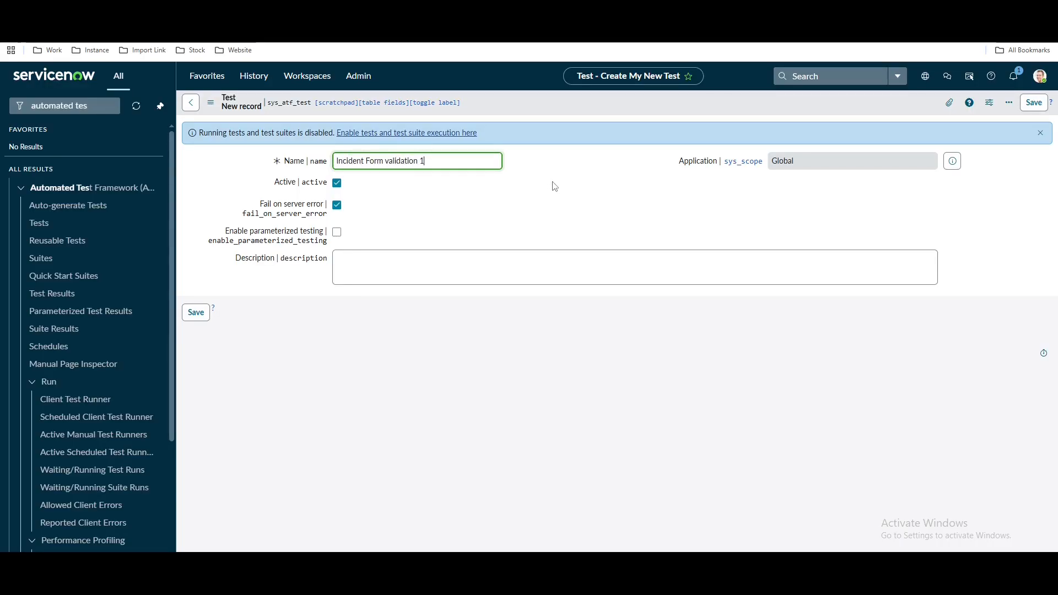
right_click(573, 104)
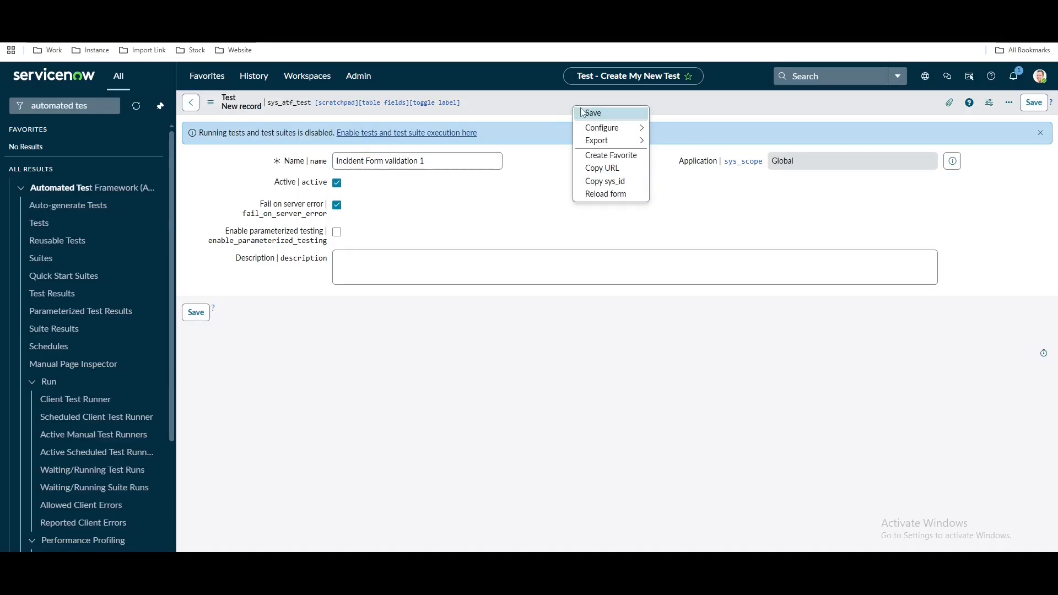
click(582, 112)
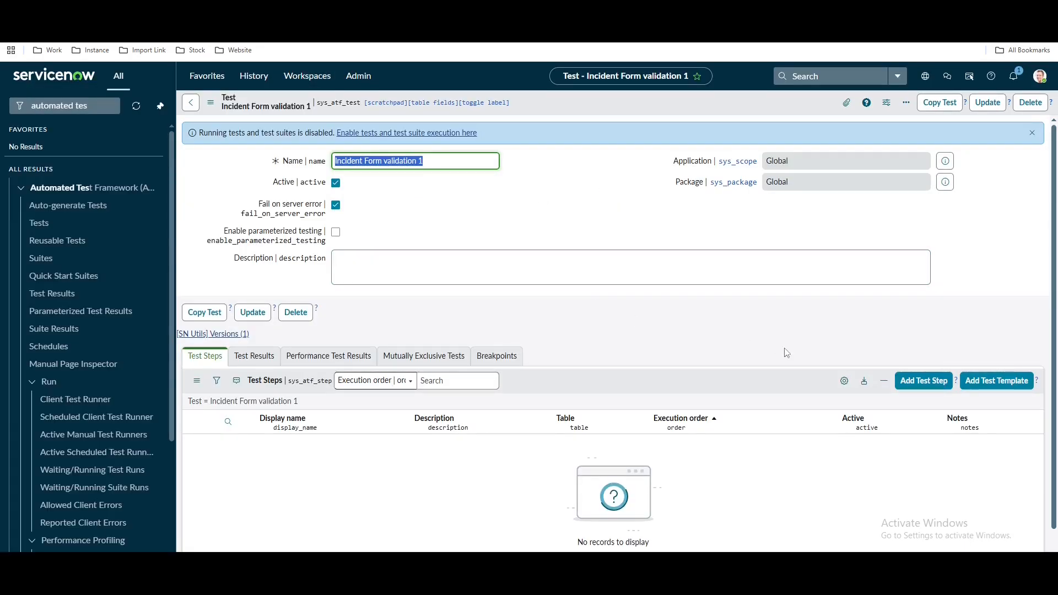
Add a Create a User step to the test
click(913, 390)
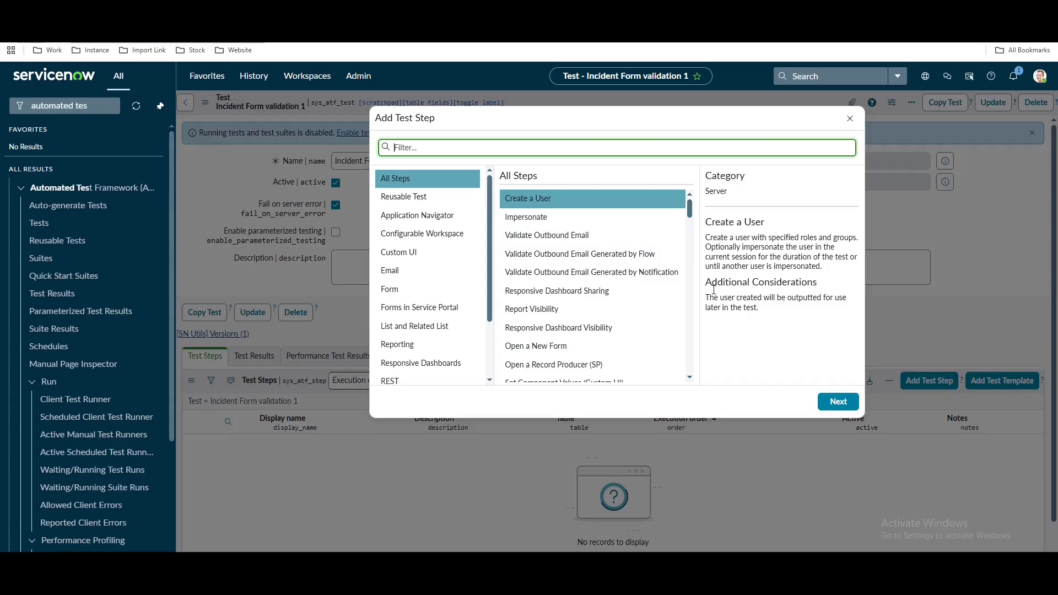
click(538, 201)
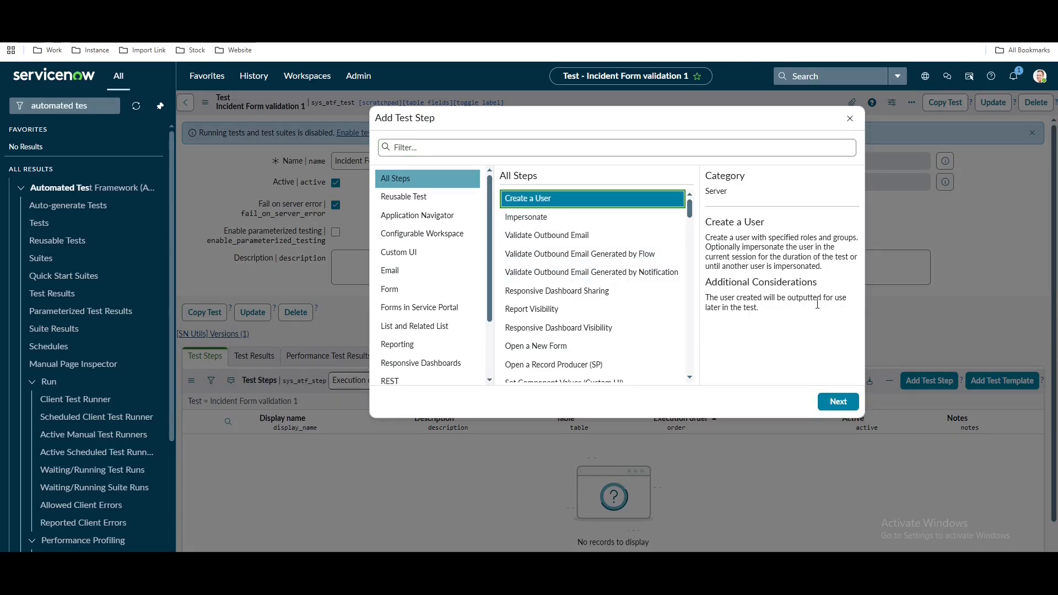
click(838, 401)
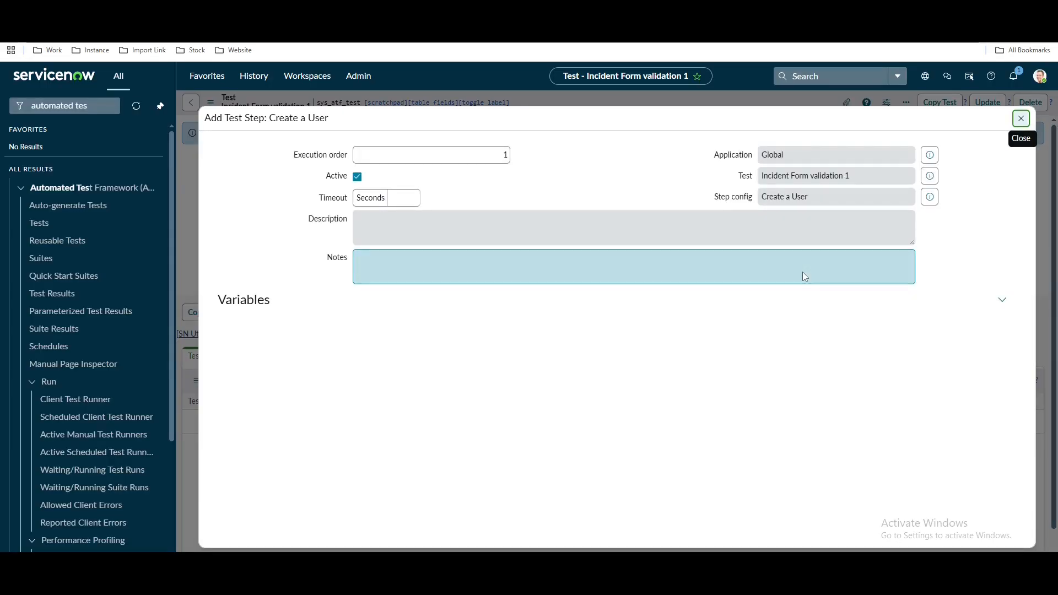
Enter first name 'ATF' and last name 'End User' for the test user
click(690, 325)
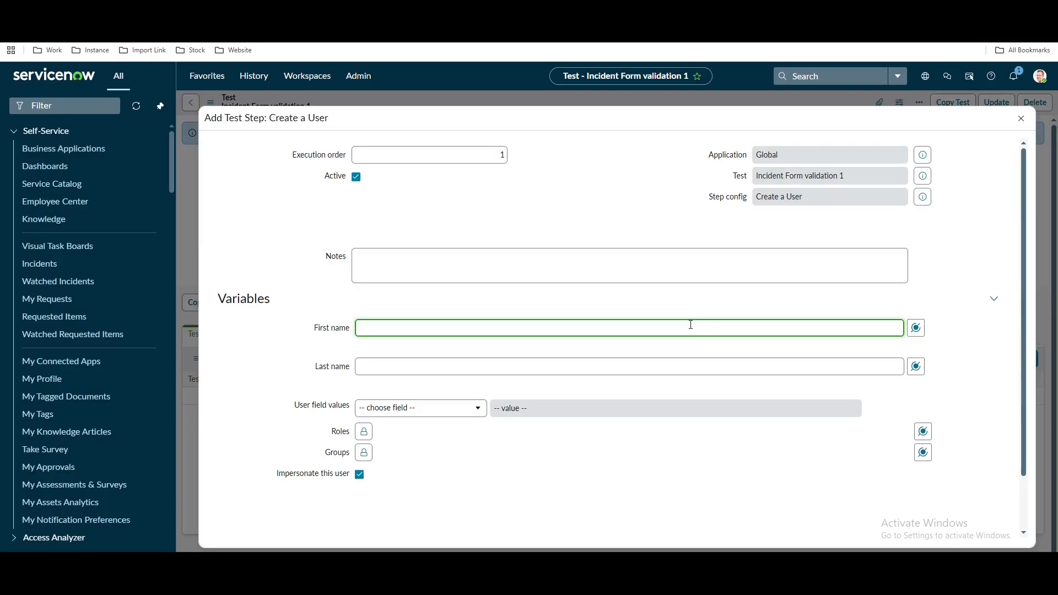
text(ATF)
click(505, 366)
text(End)
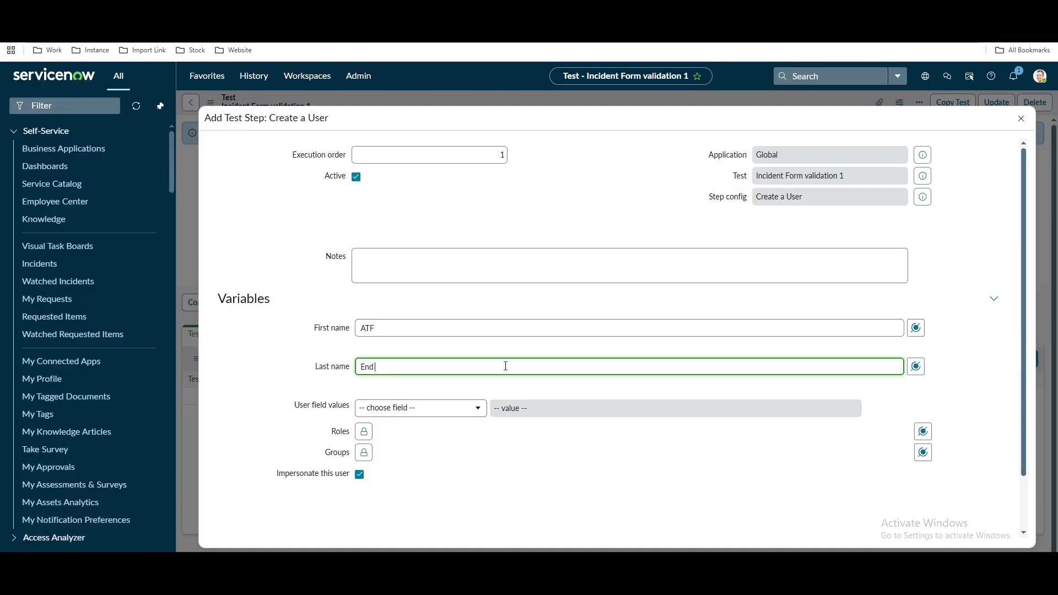
text( User)
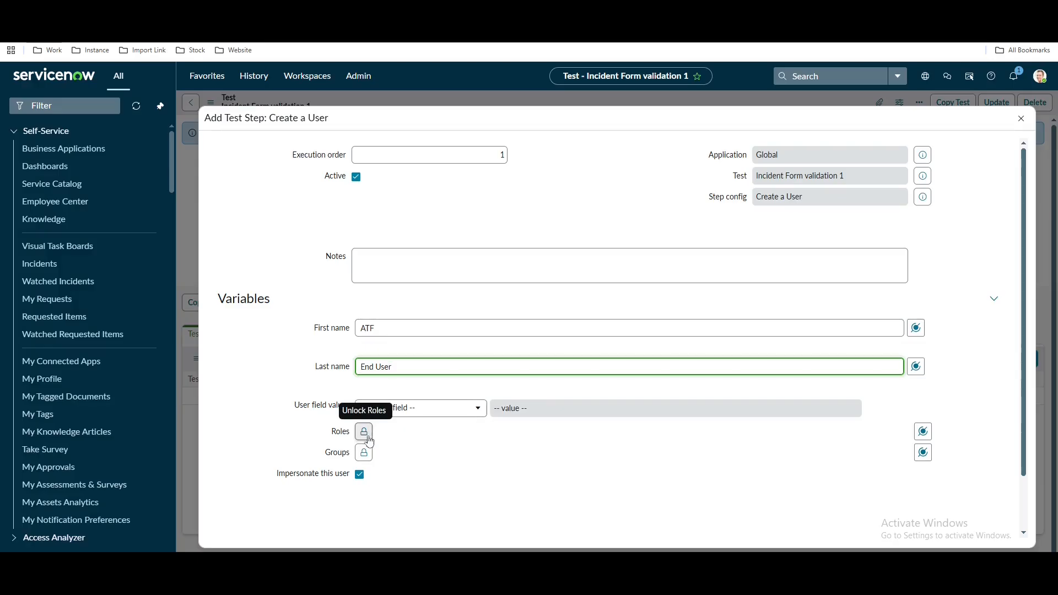
Set the user field Active to true and add a User ID field row
click(432, 414)
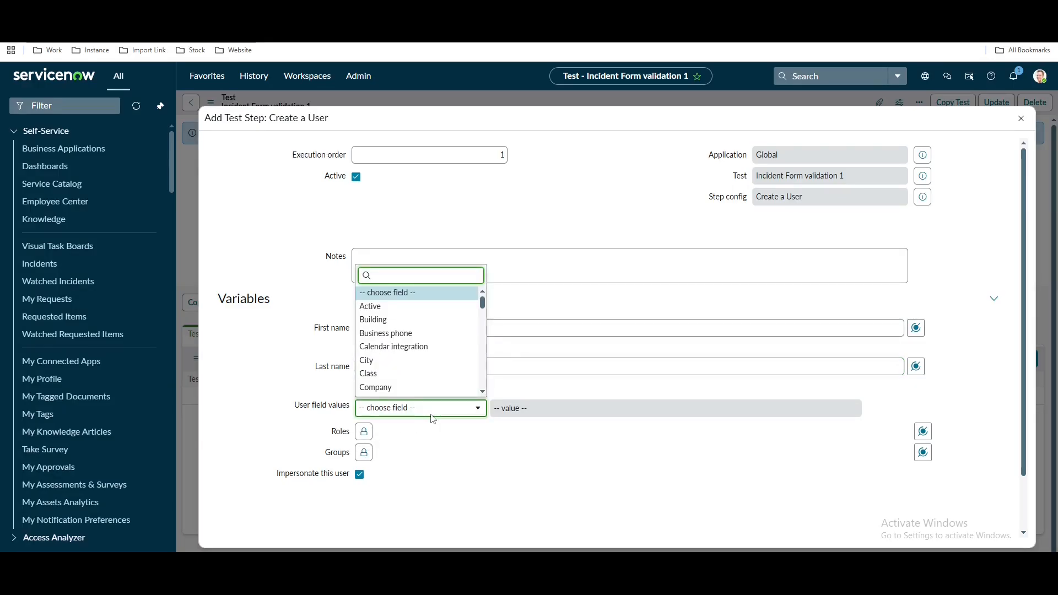
click(391, 307)
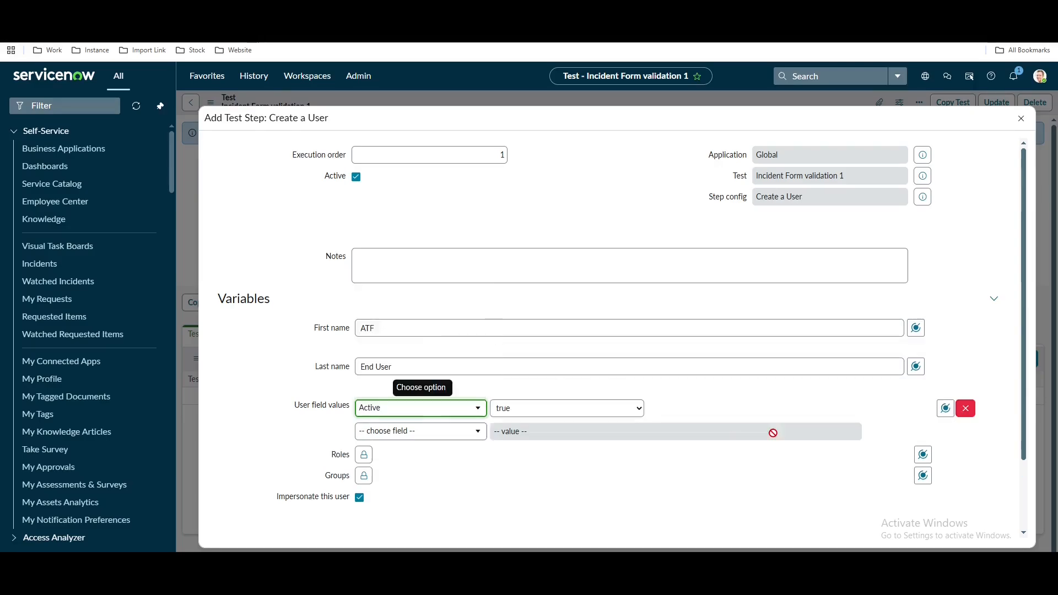
click(455, 441)
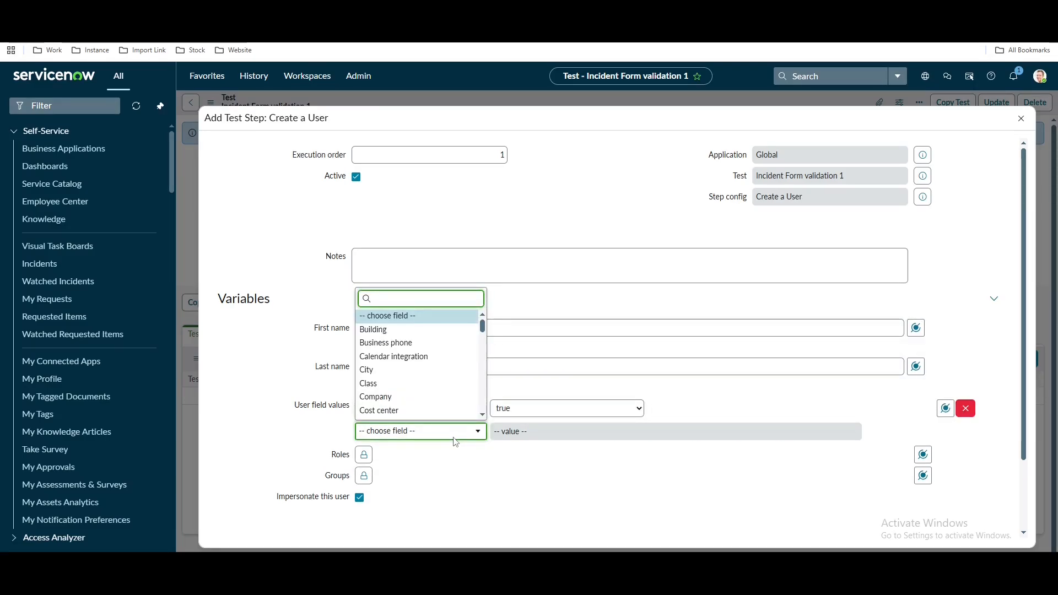
text(user)
click(431, 414)
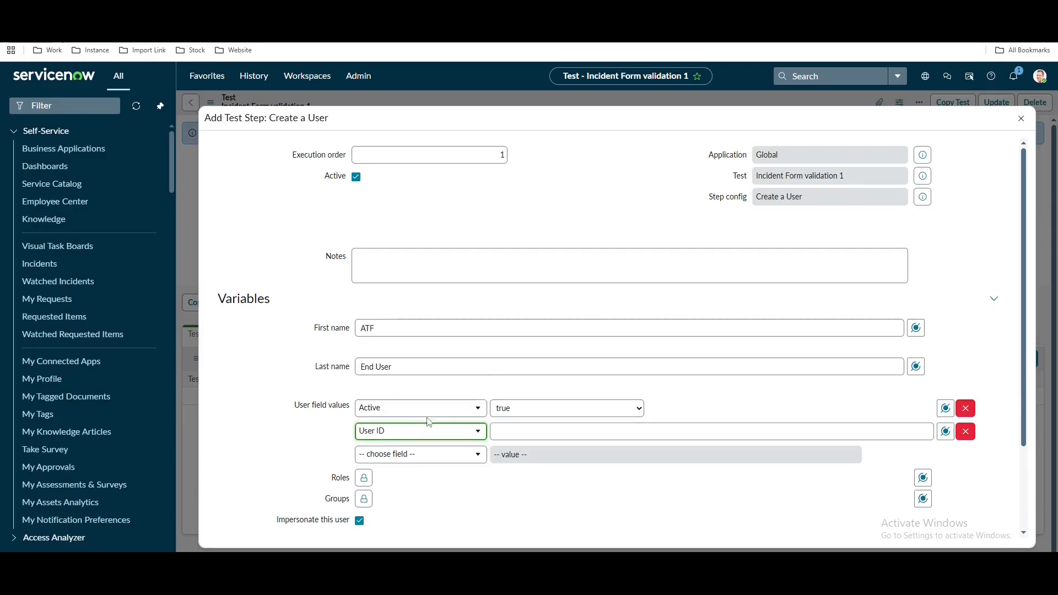
Enter 12345 as the User ID value and review the step's fields
click(550, 427)
text(2)
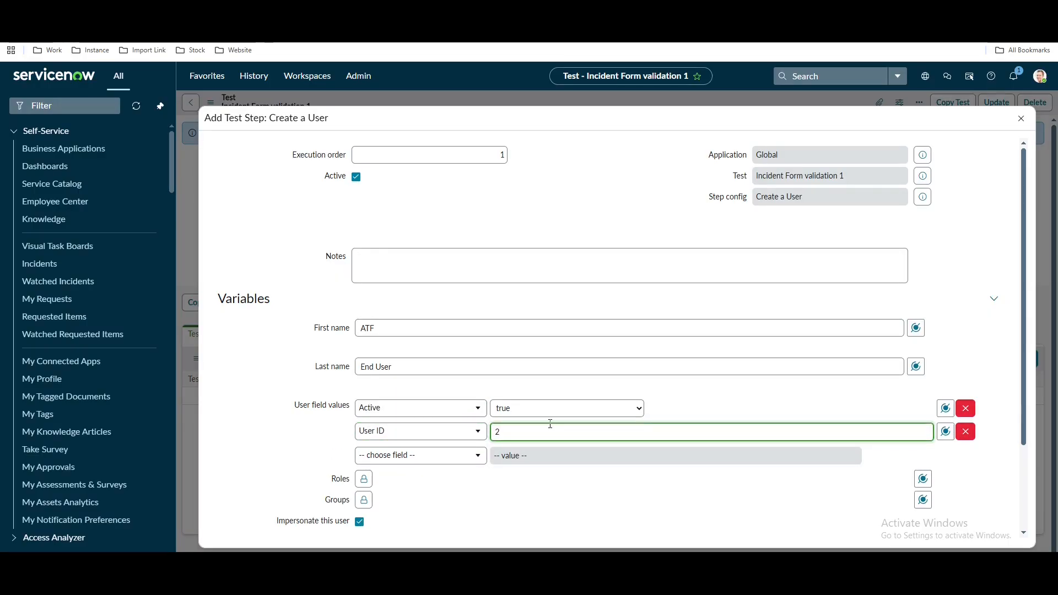
key(BackSpace)
text(12345)
scroll(585, 491, down, 2)
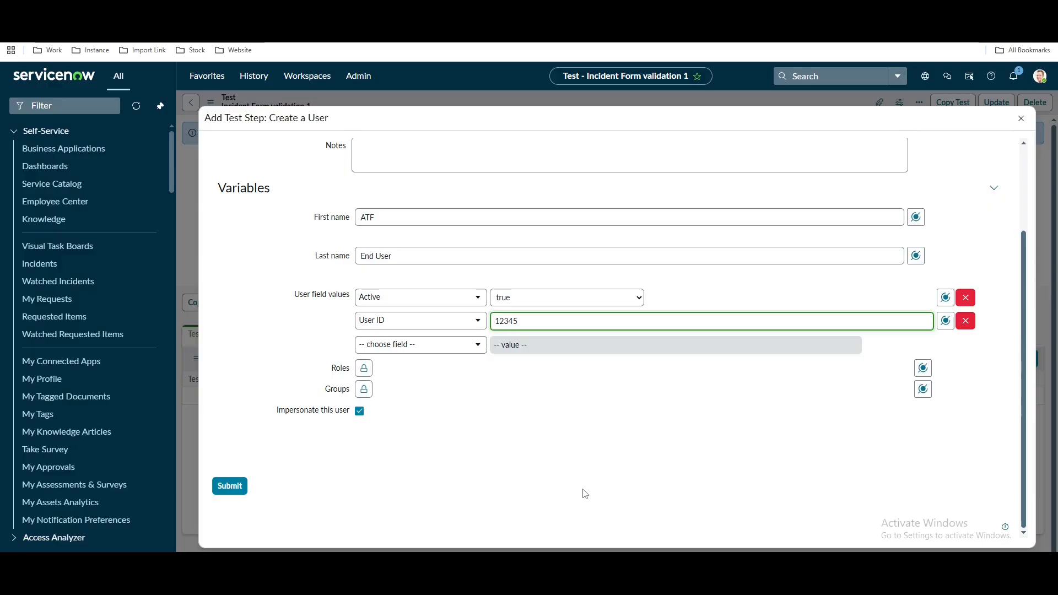
mouse_move(329, 418)
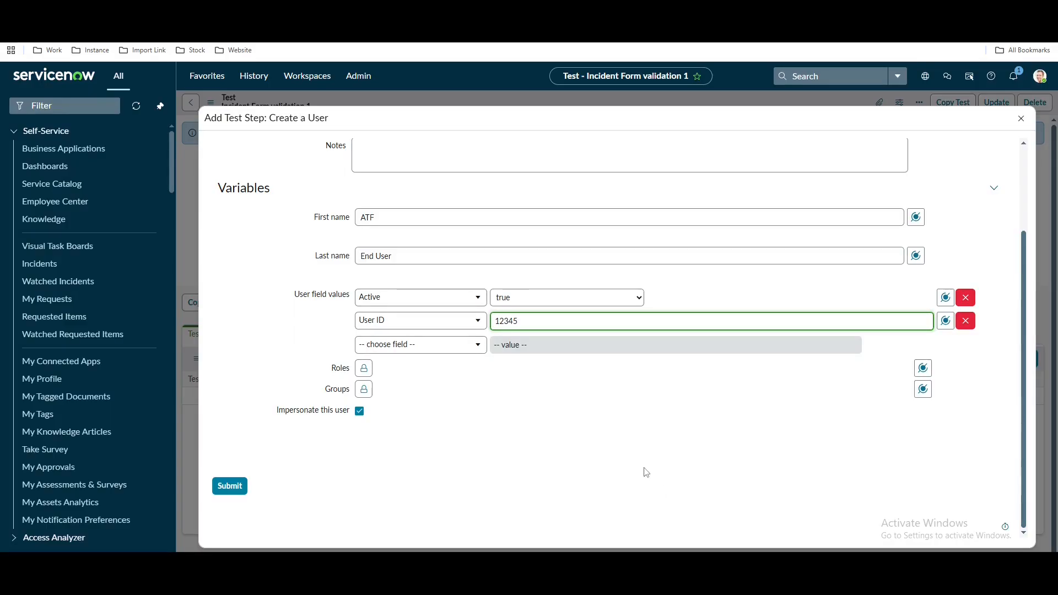
scroll(544, 465, up, 2)
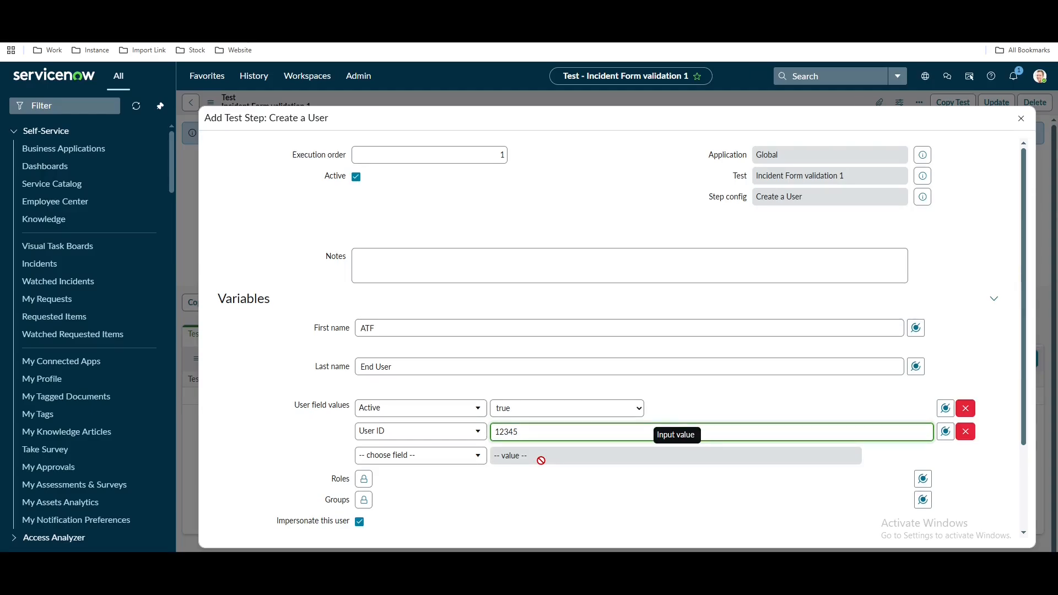
scroll(539, 459, down, 2)
Submit the Create a User step so it appears as step 1 of the test
click(230, 487)
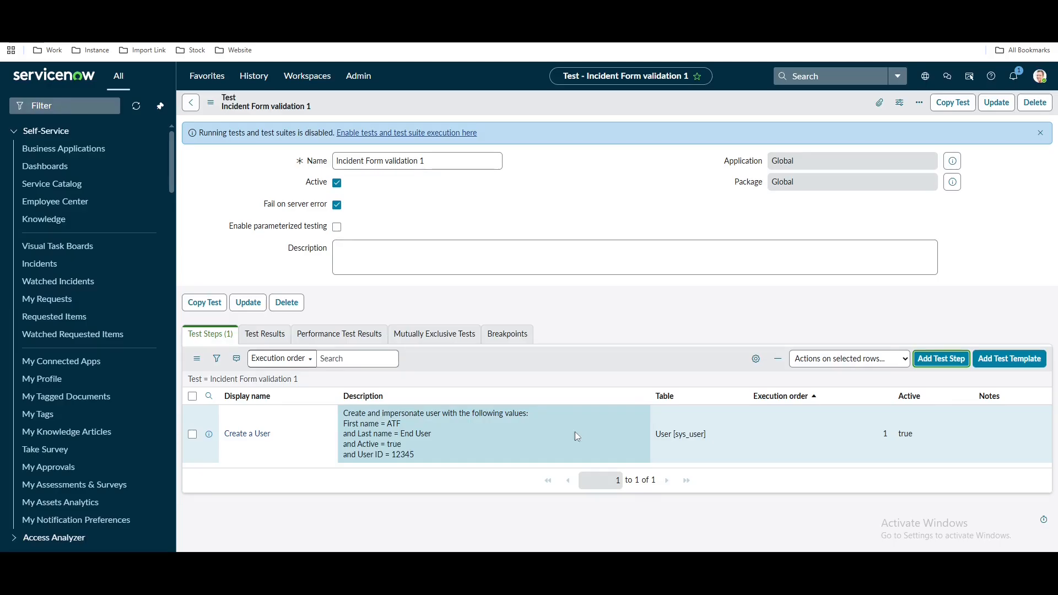
click(281, 11)
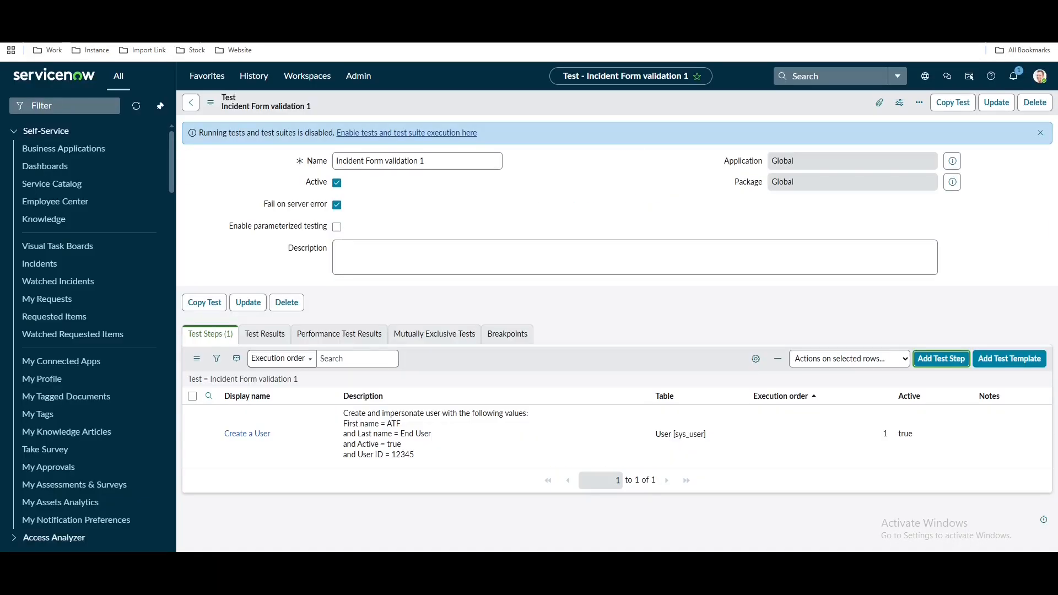
Add an Open a New Form step from the Form category as execution order 2
click(941, 358)
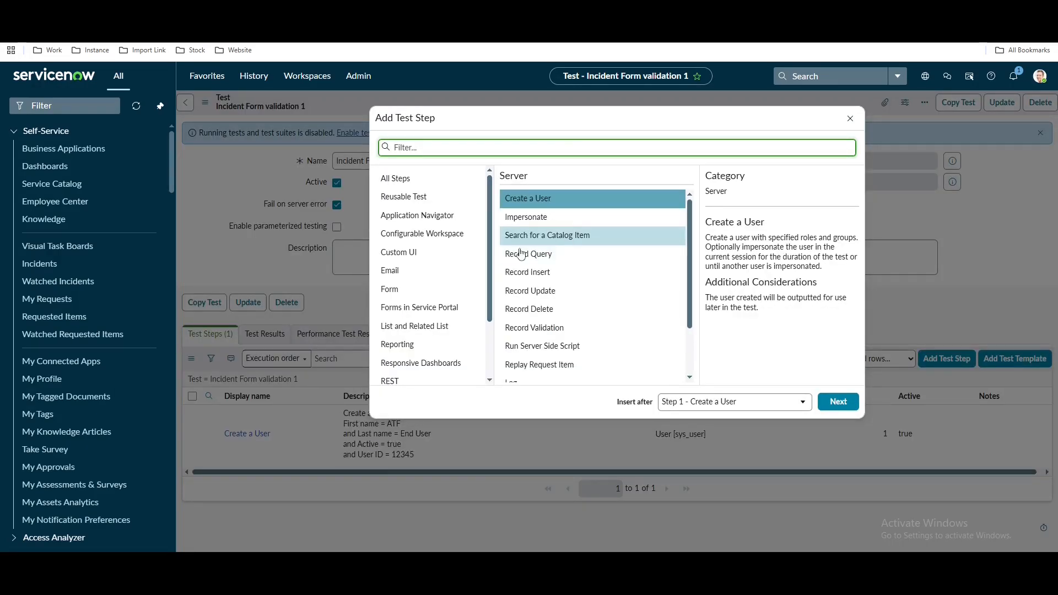
click(409, 292)
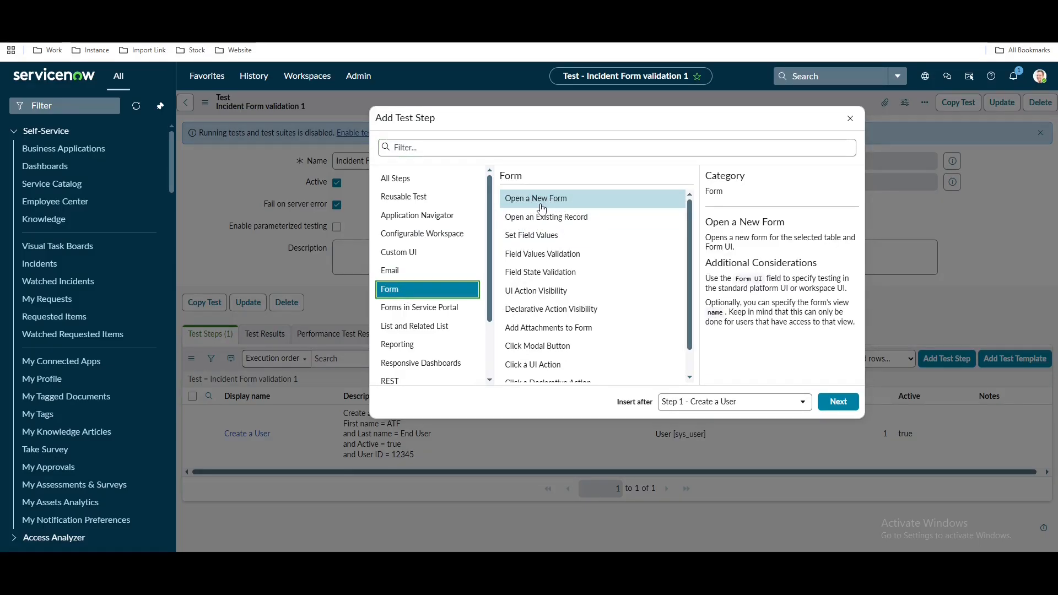
click(837, 408)
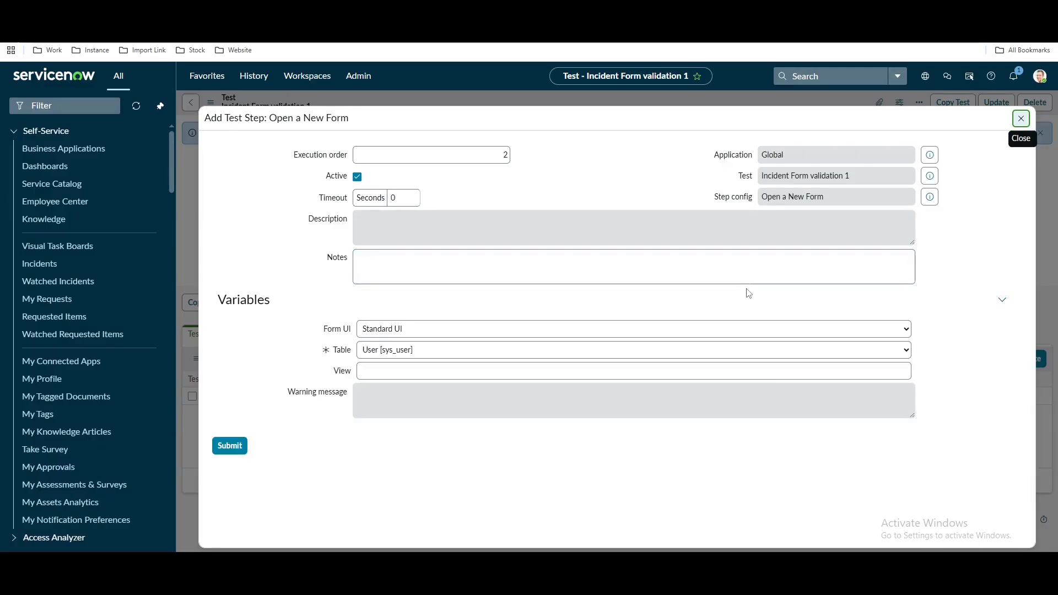
Add an Open a New Form step with Standard UI on the Incident [incident] table
click(497, 330)
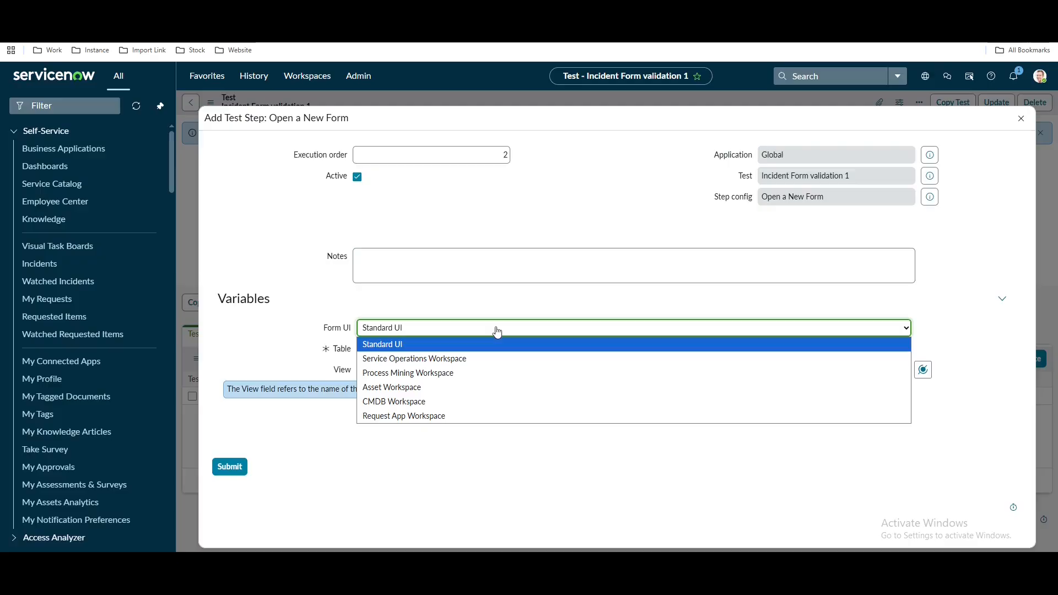
click(283, 342)
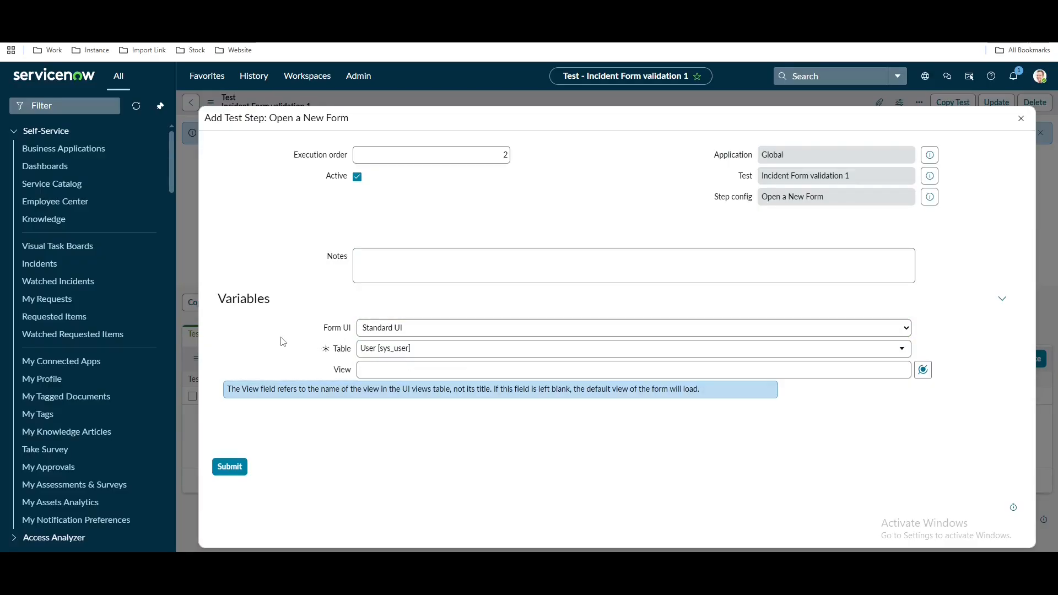
click(439, 355)
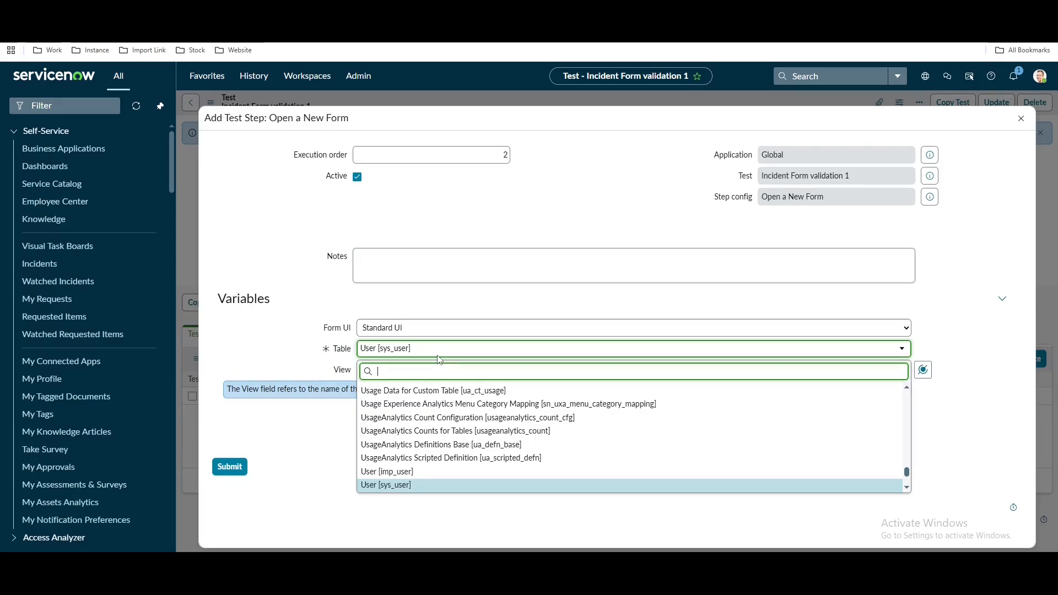
text(i)
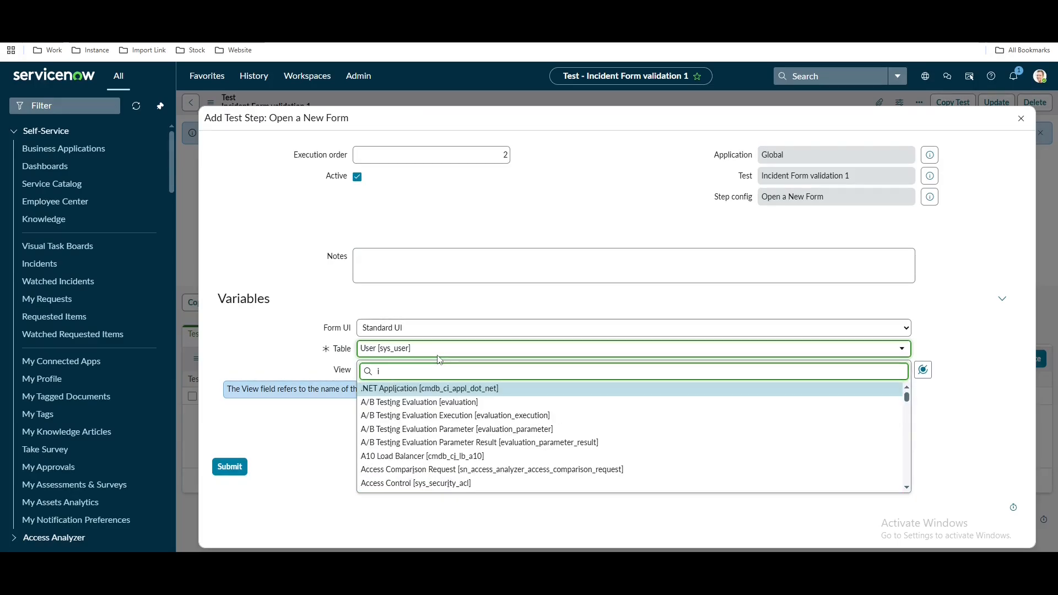
text(ncident)
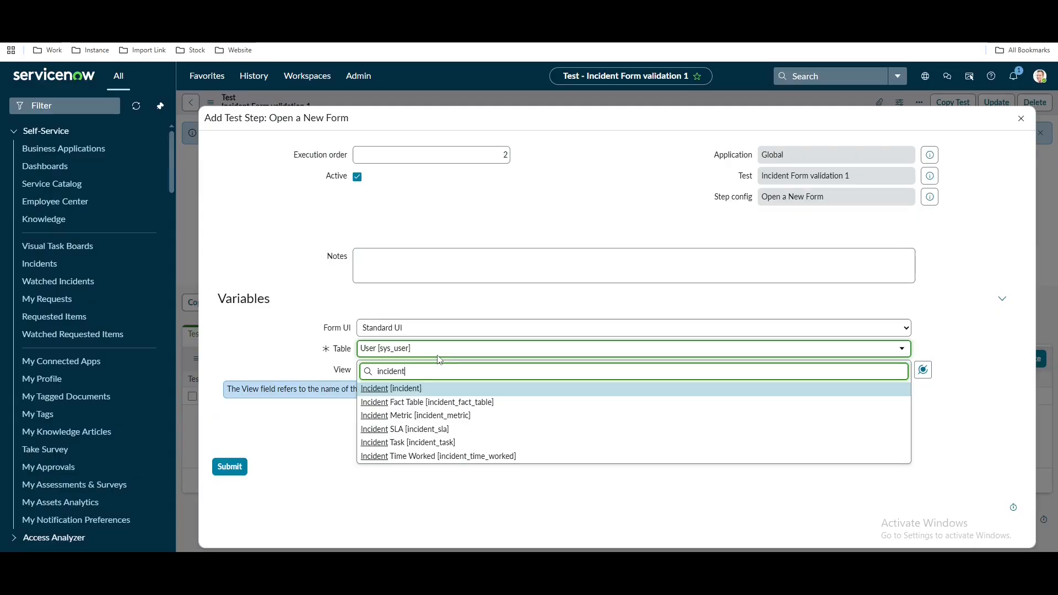
click(412, 391)
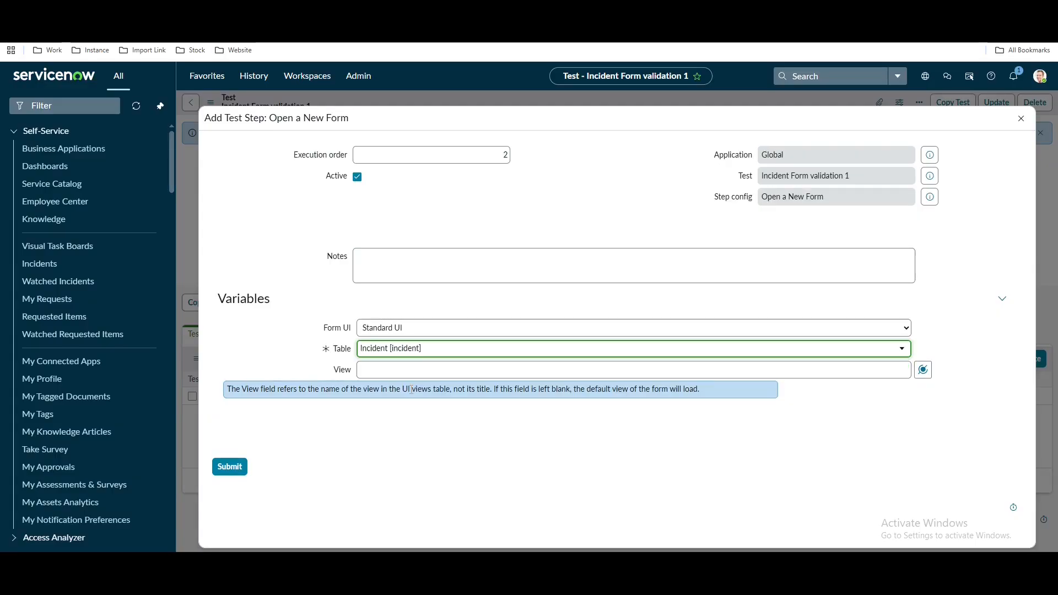
click(233, 466)
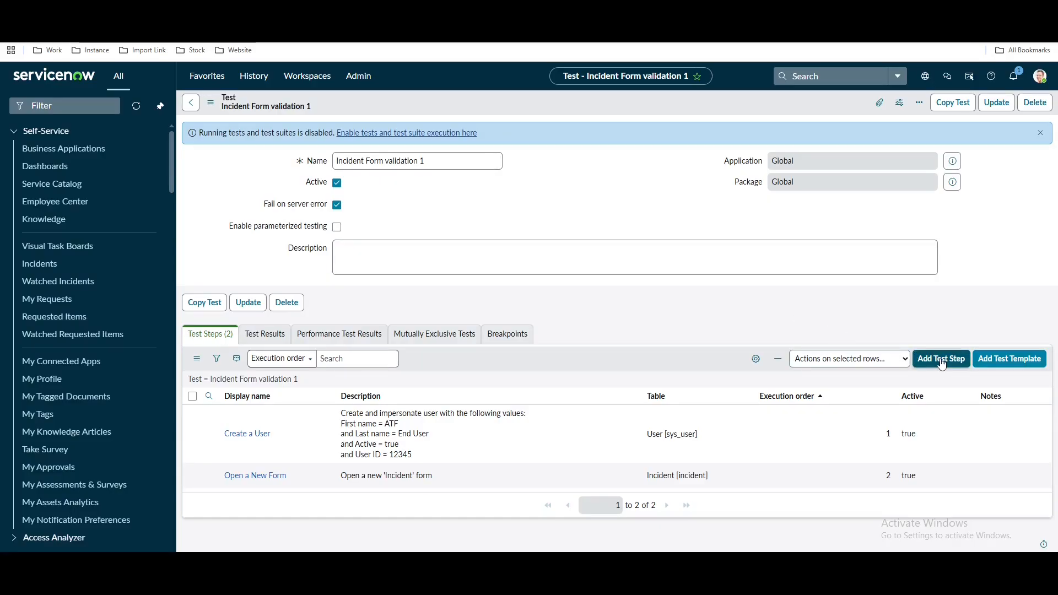
Add a new test step of type Field State Validation from the Form category
click(941, 359)
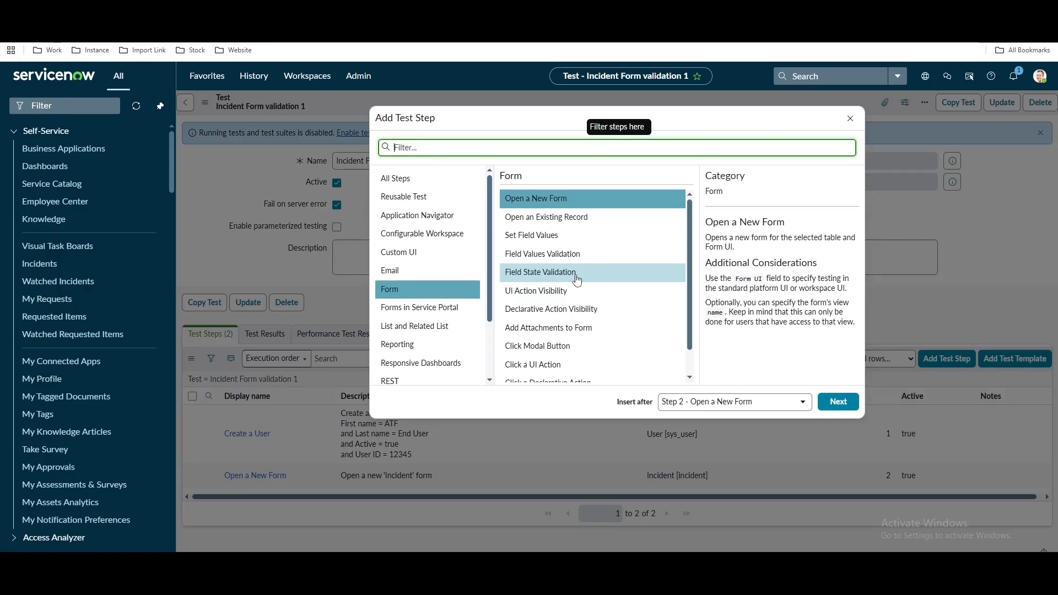
click(556, 256)
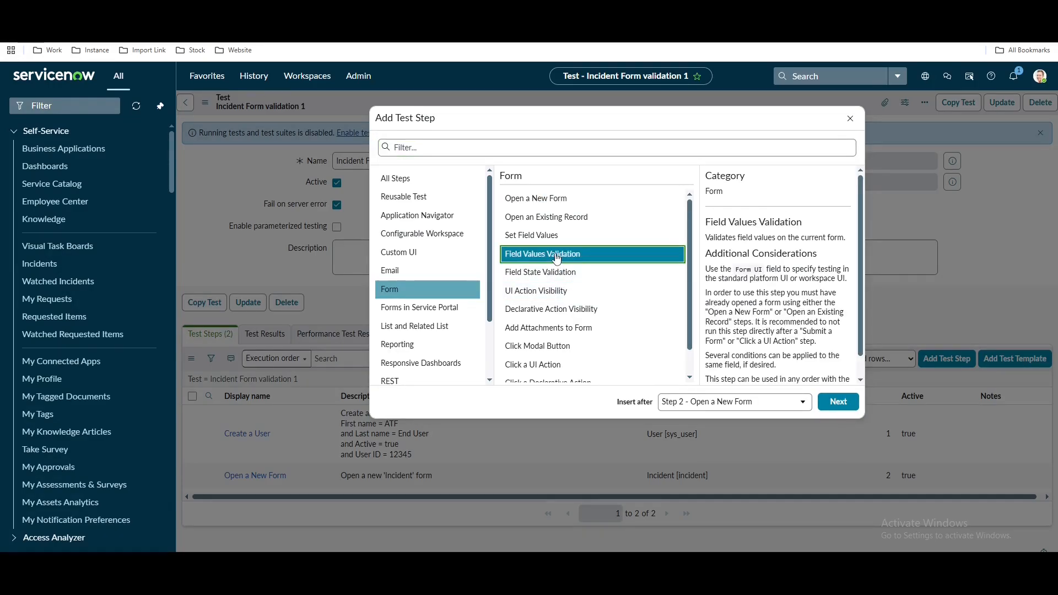
click(555, 276)
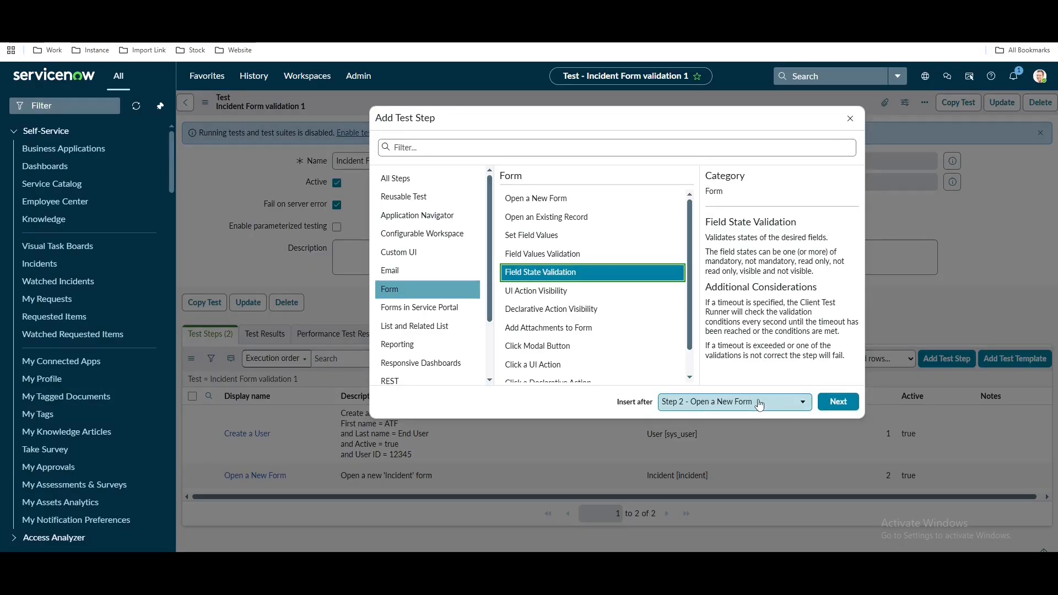
click(837, 403)
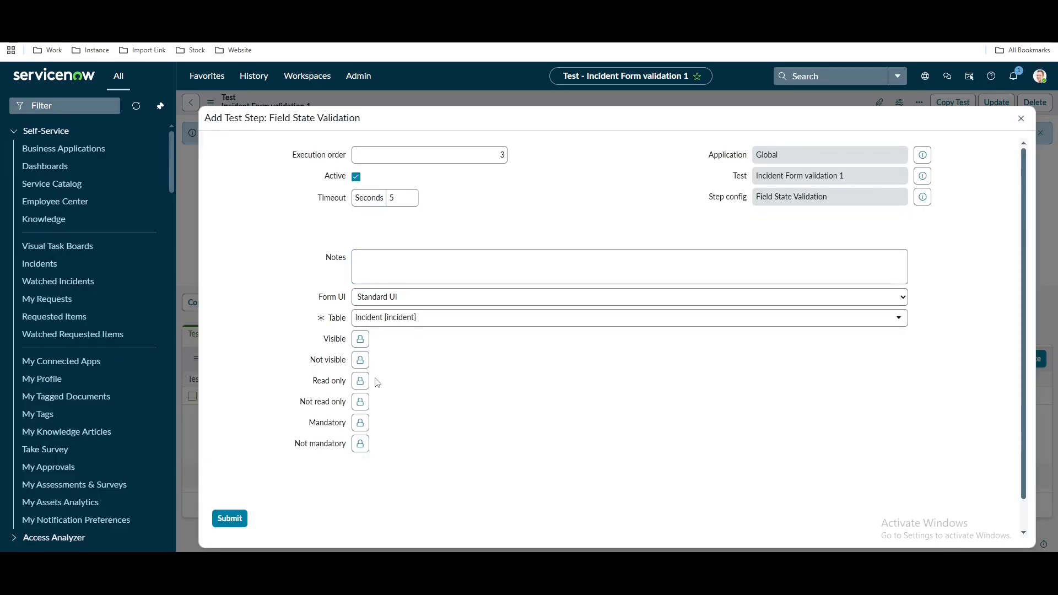
Set Priority as the read-only field in the Field State Validation step
key(ctrl+Tab)
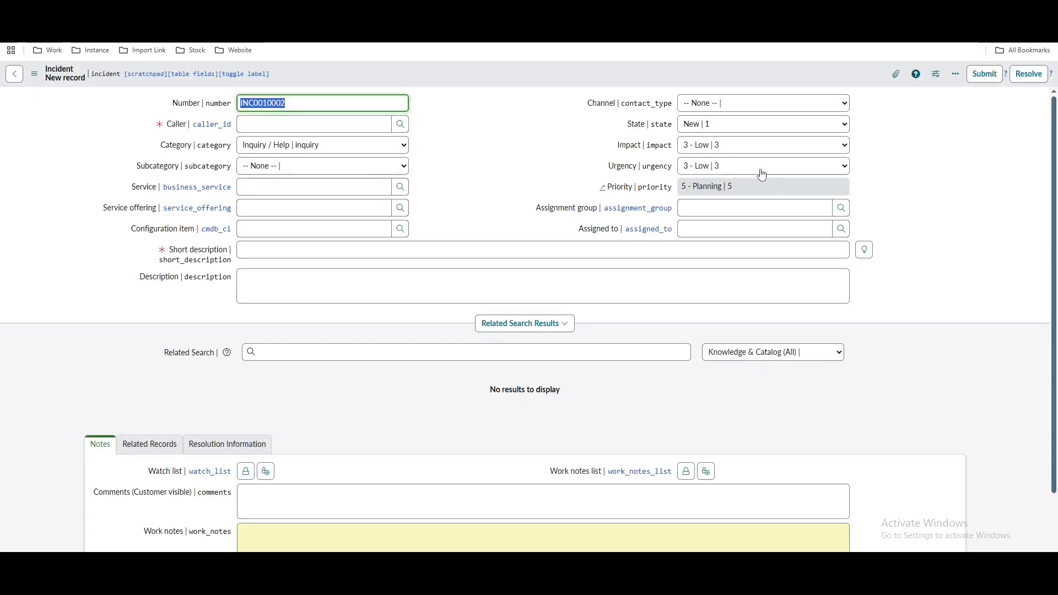
click(165, 11)
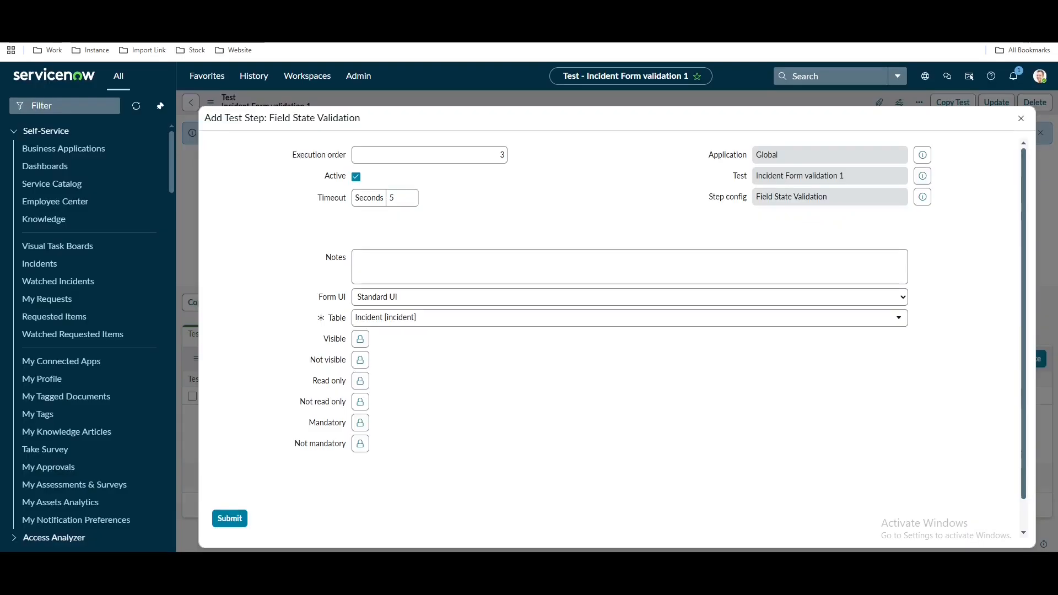
click(359, 381)
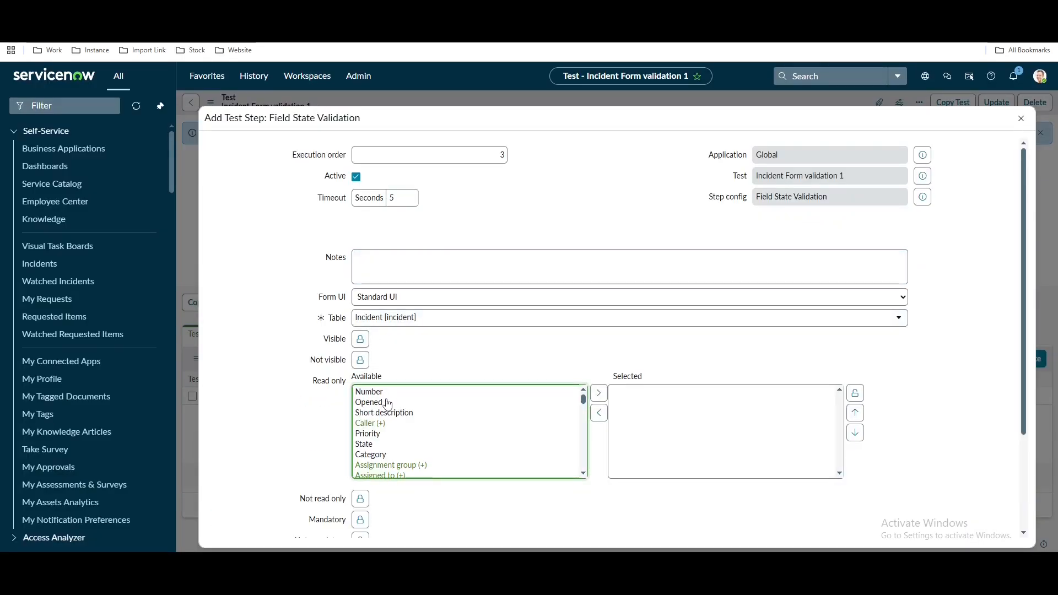
click(378, 439)
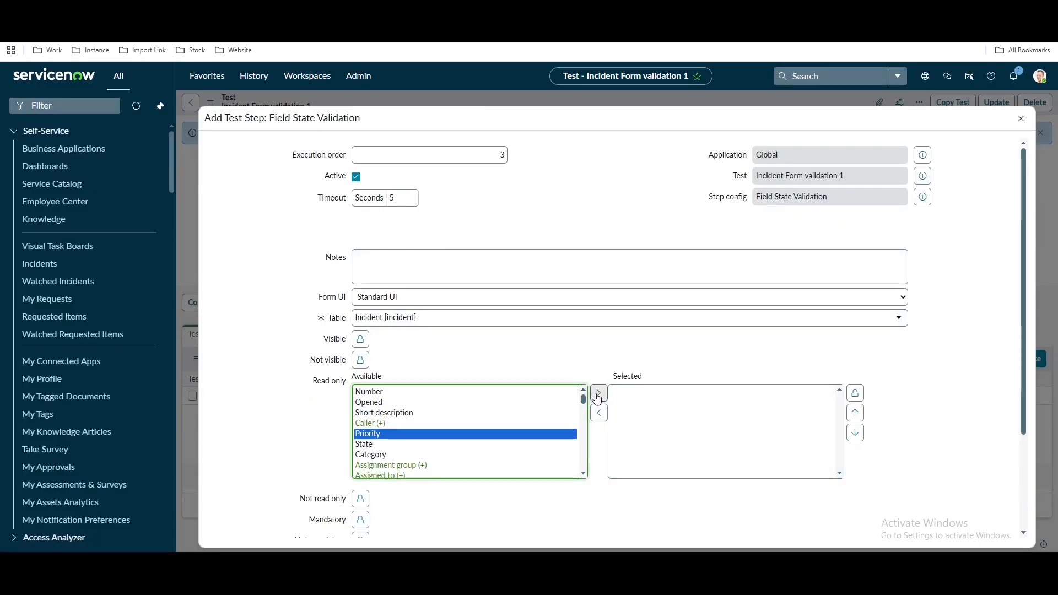
click(598, 393)
click(855, 393)
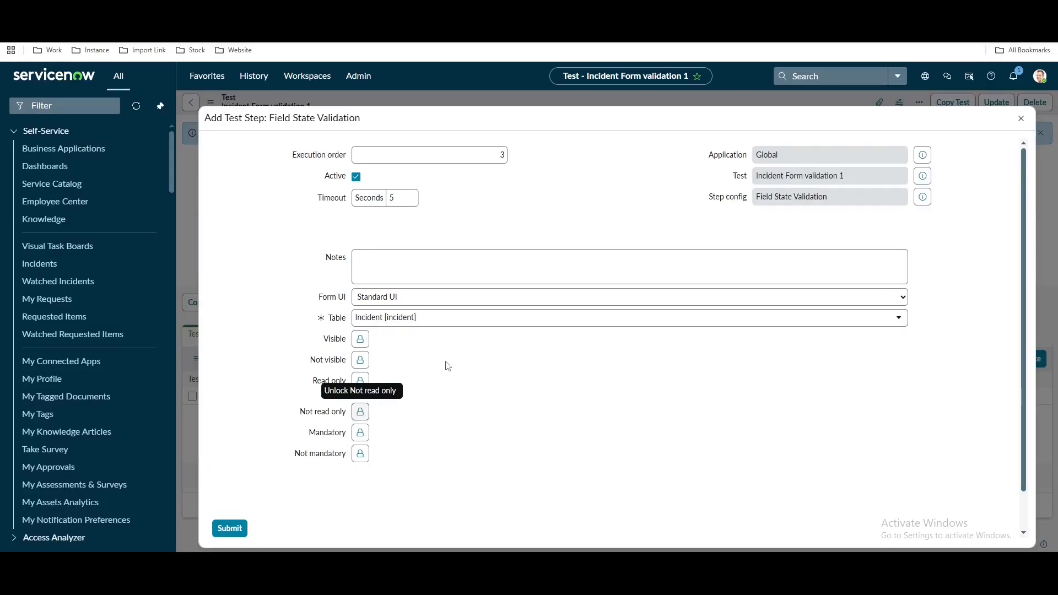
Make Caller and Short description the mandatory fields
click(361, 434)
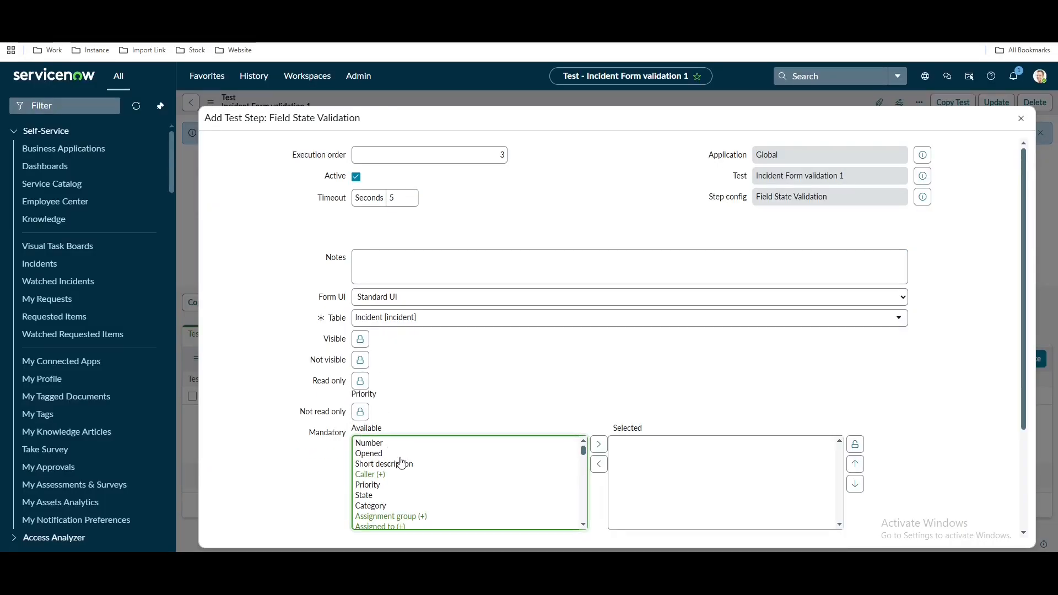
click(401, 474)
click(598, 464)
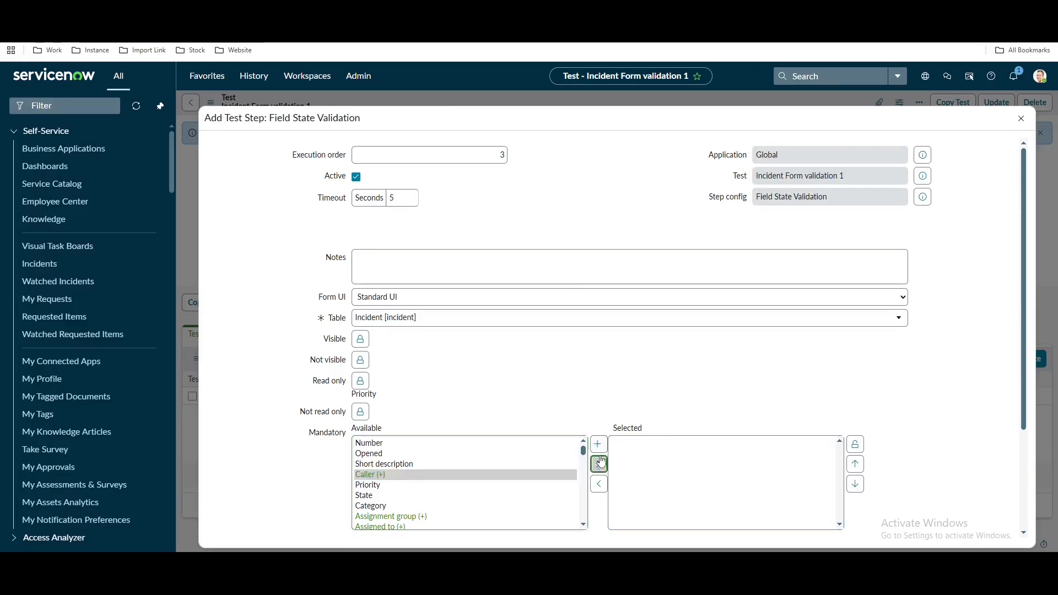
scroll(500, 463, down, 1)
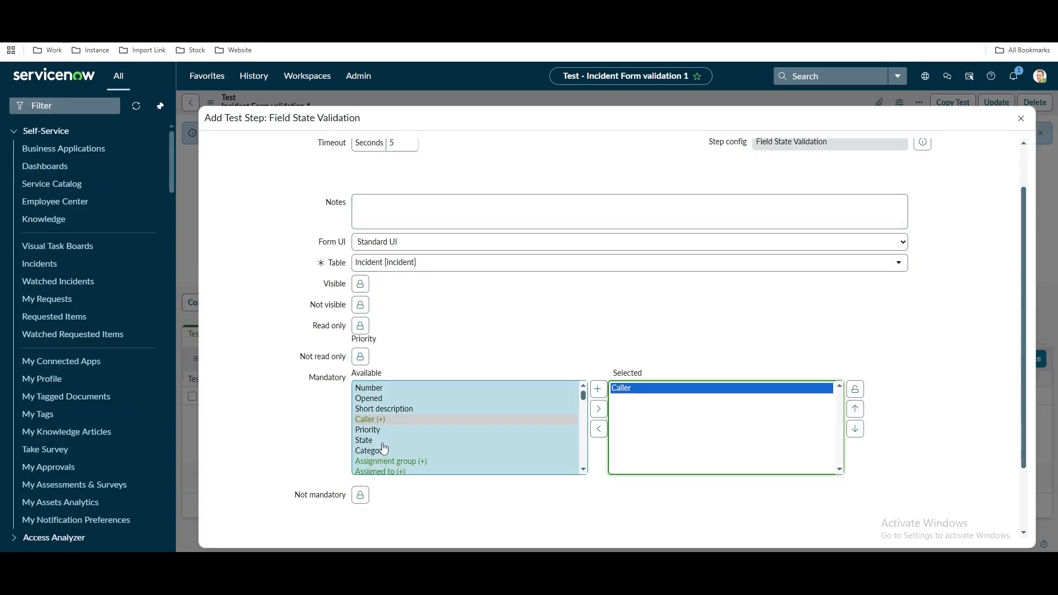
scroll(388, 442, down, 2)
scroll(397, 430, up, 2)
click(406, 398)
click(408, 409)
click(598, 389)
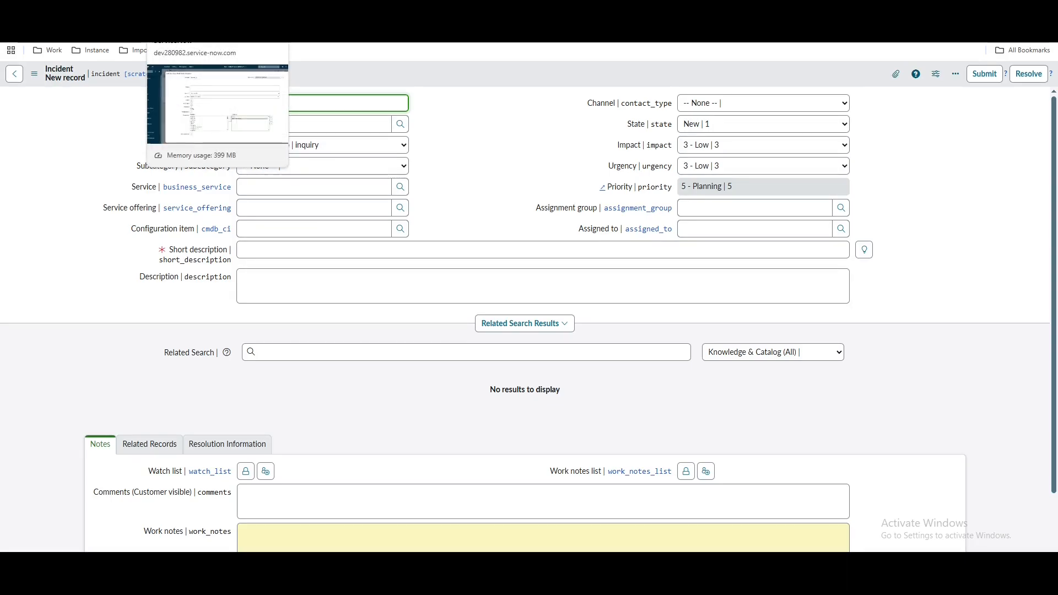
Require Description to be visible and submit the Field State Validation step
click(192, 11)
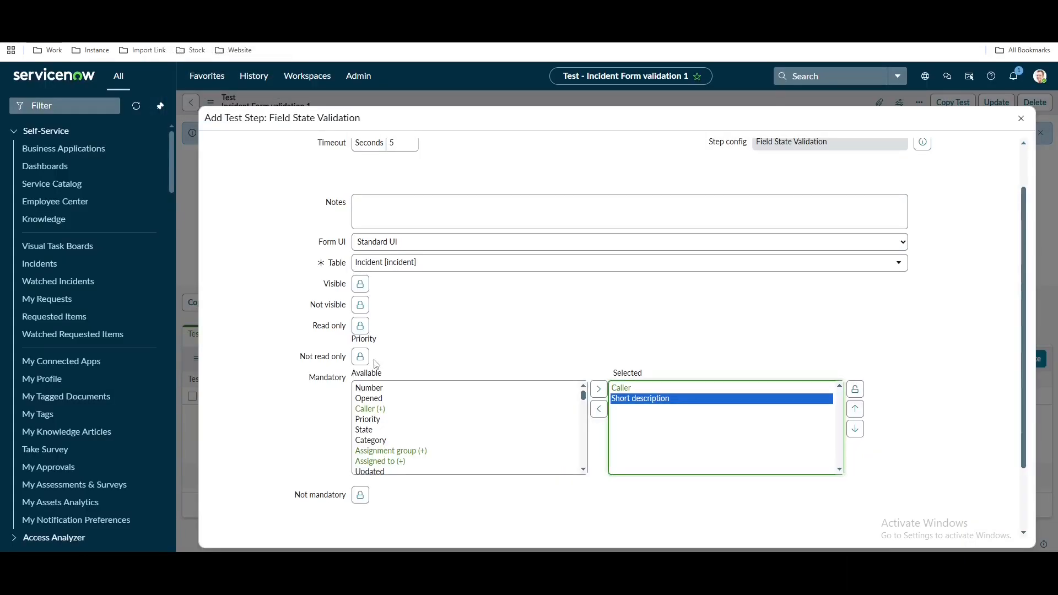
drag(373, 365, 338, 484)
click(328, 481)
click(360, 284)
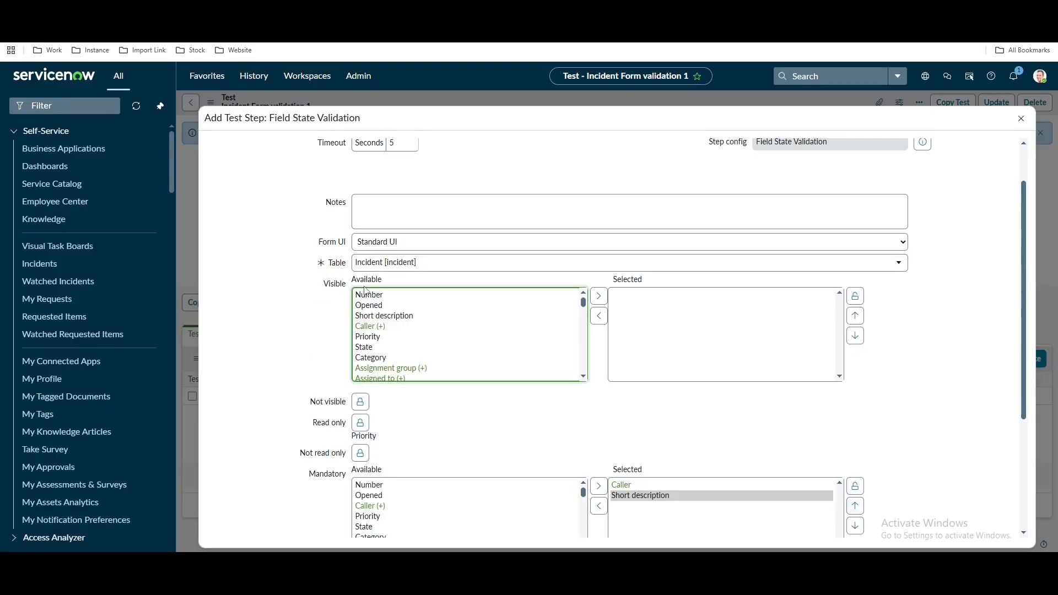
click(401, 338)
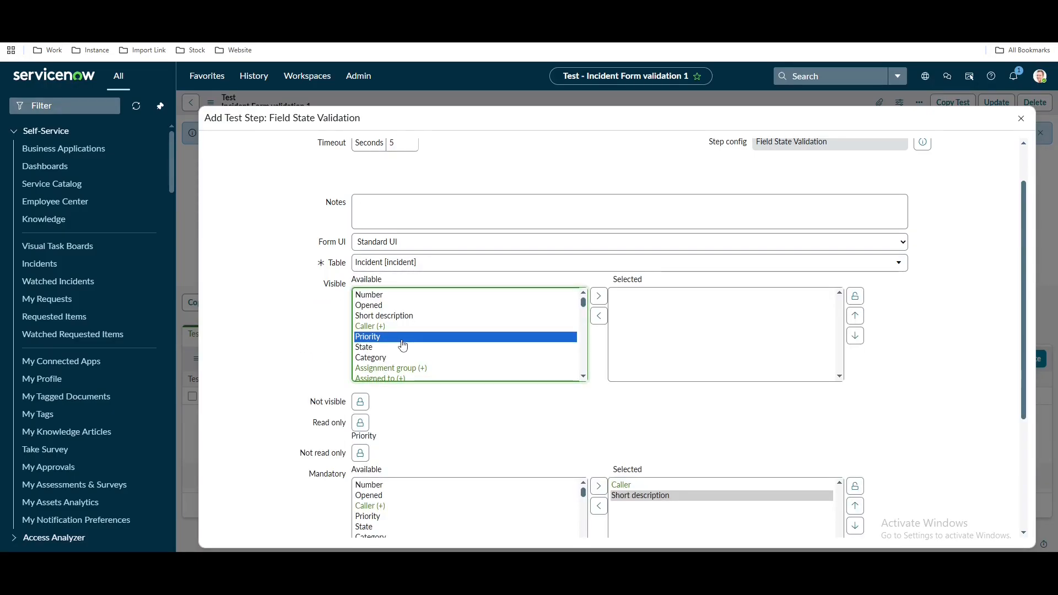
key(d)
scroll(412, 346, down, 2)
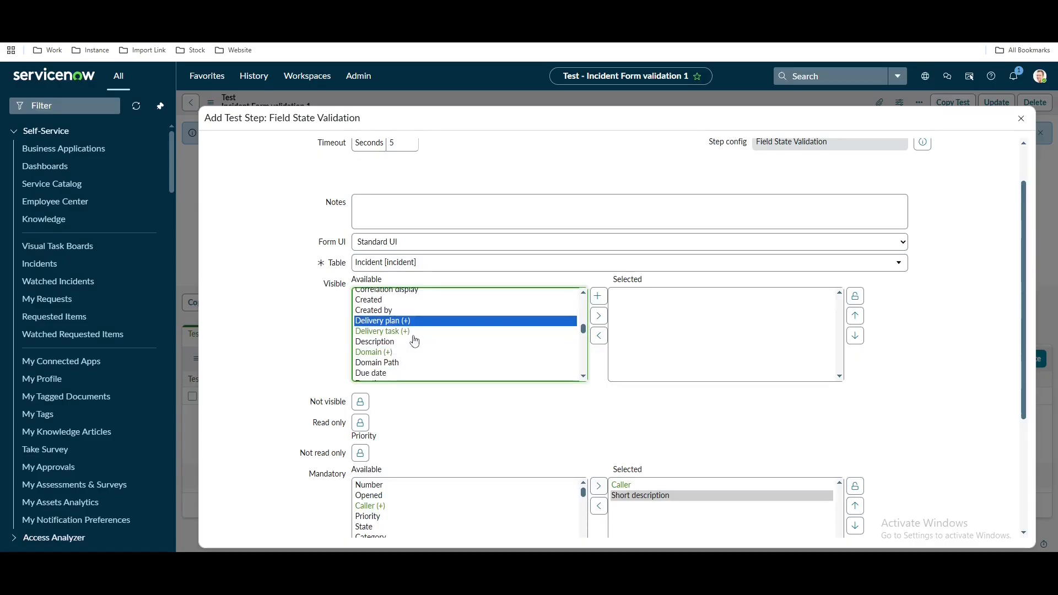
click(380, 342)
click(600, 300)
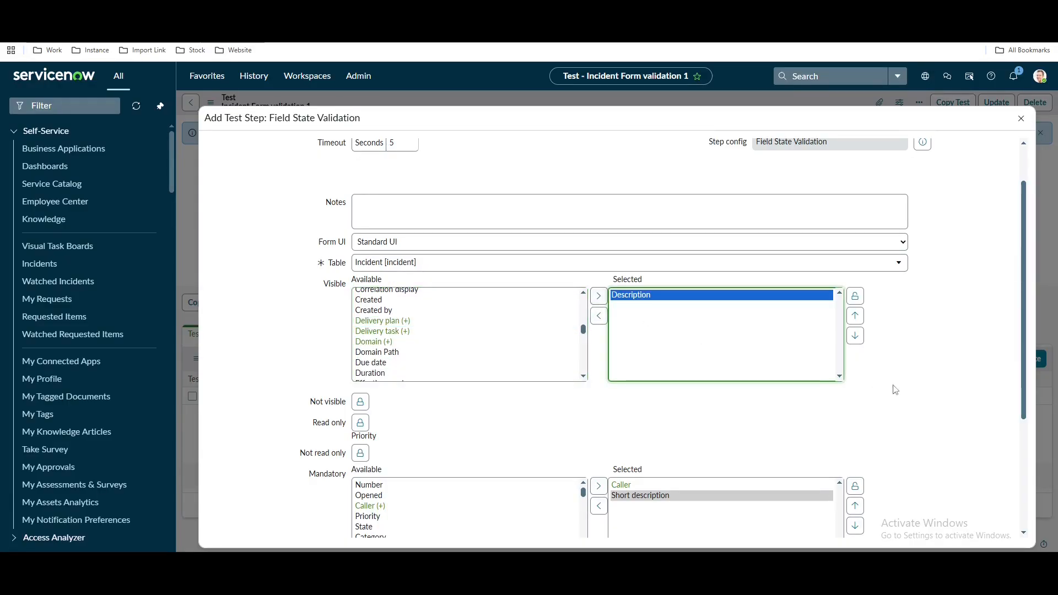
scroll(903, 389, down, 3)
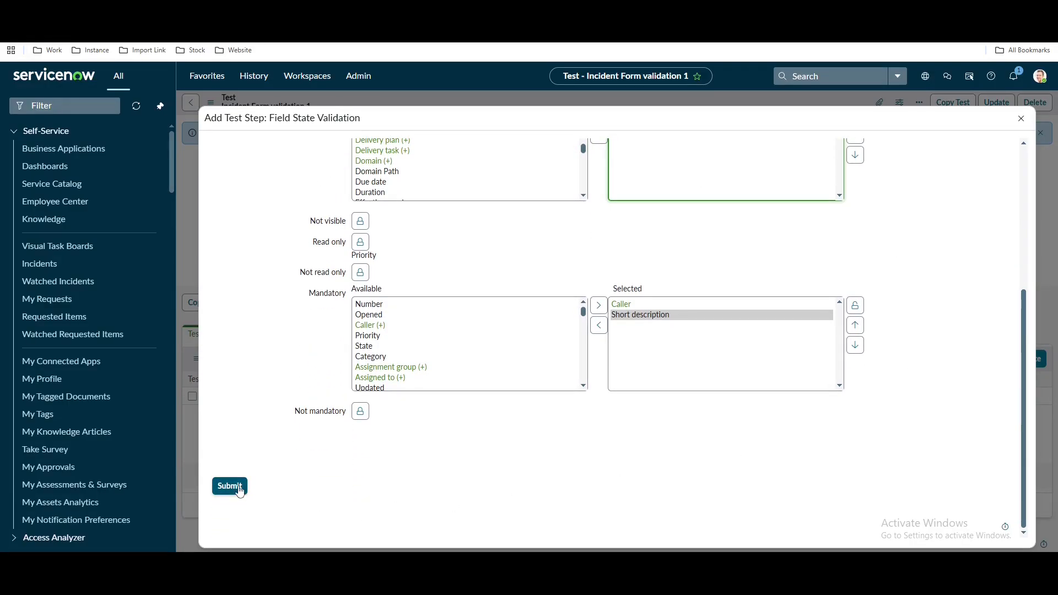
click(232, 486)
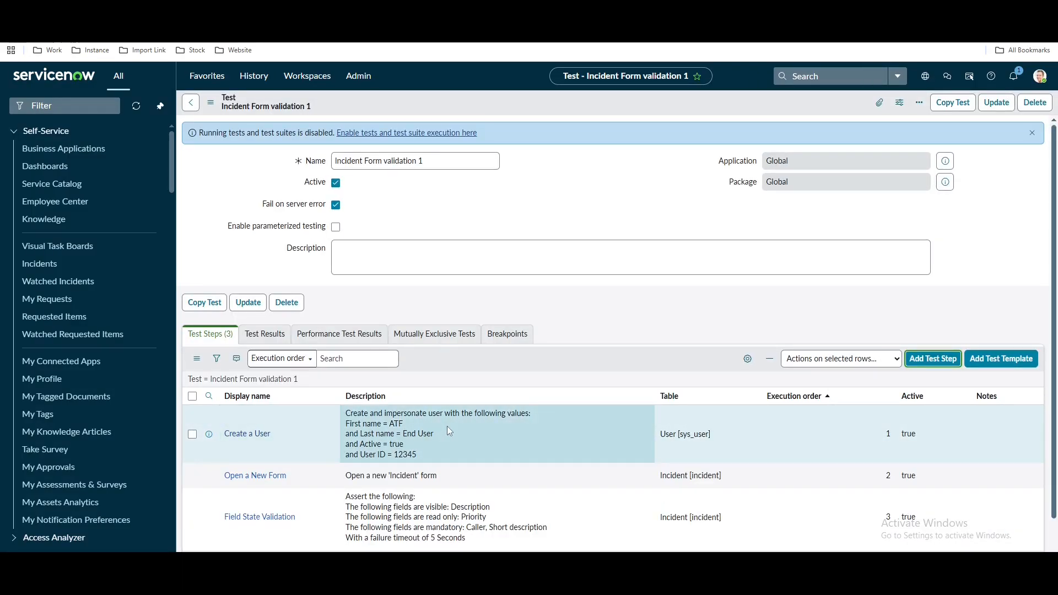
scroll(447, 425, down, 1)
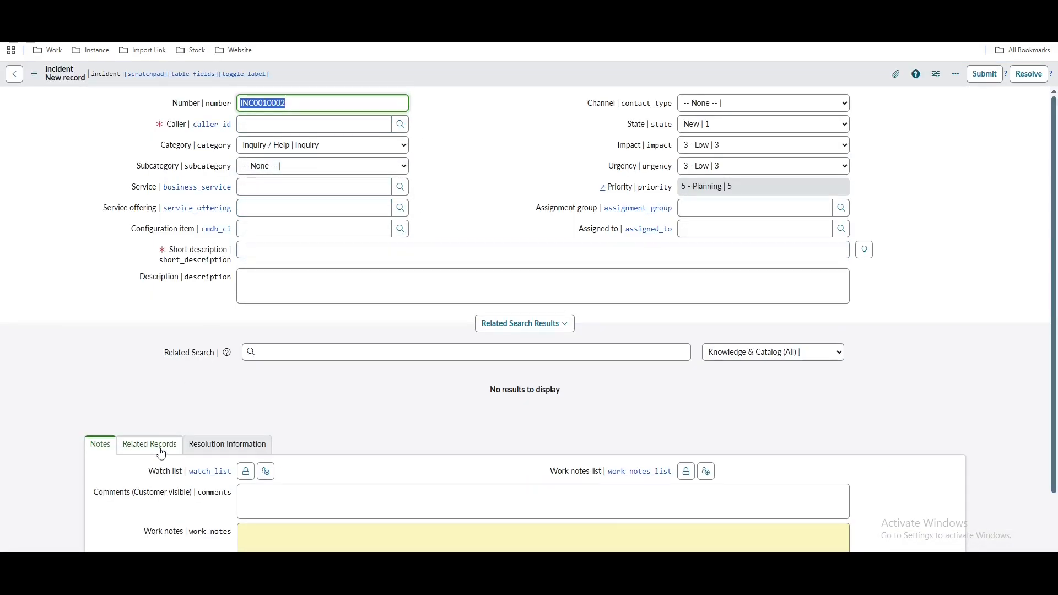
click(161, 451)
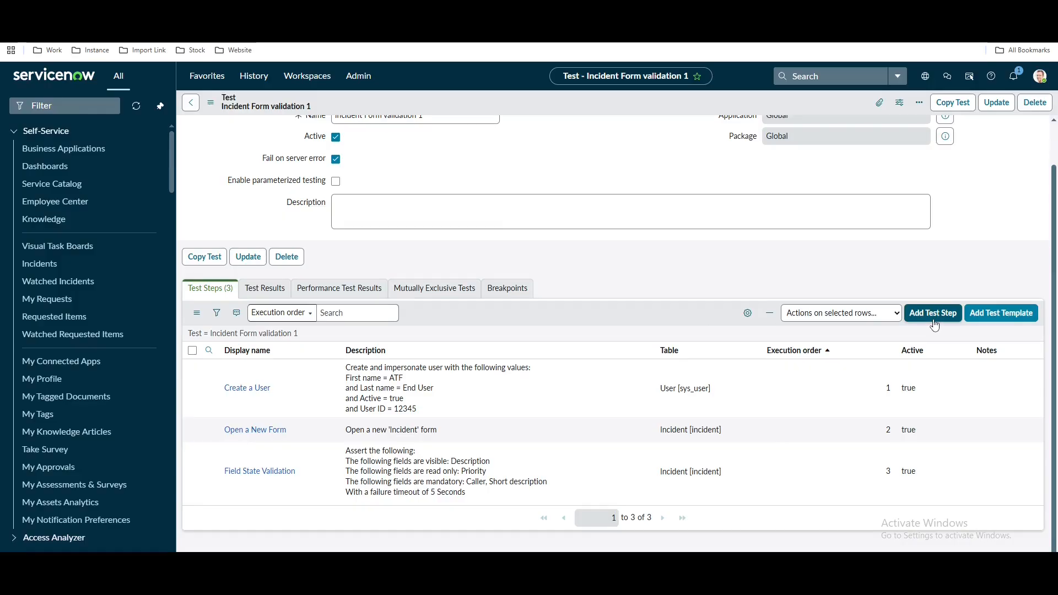
Add a Field Values Validation step from the Form category as the fourth step
click(934, 323)
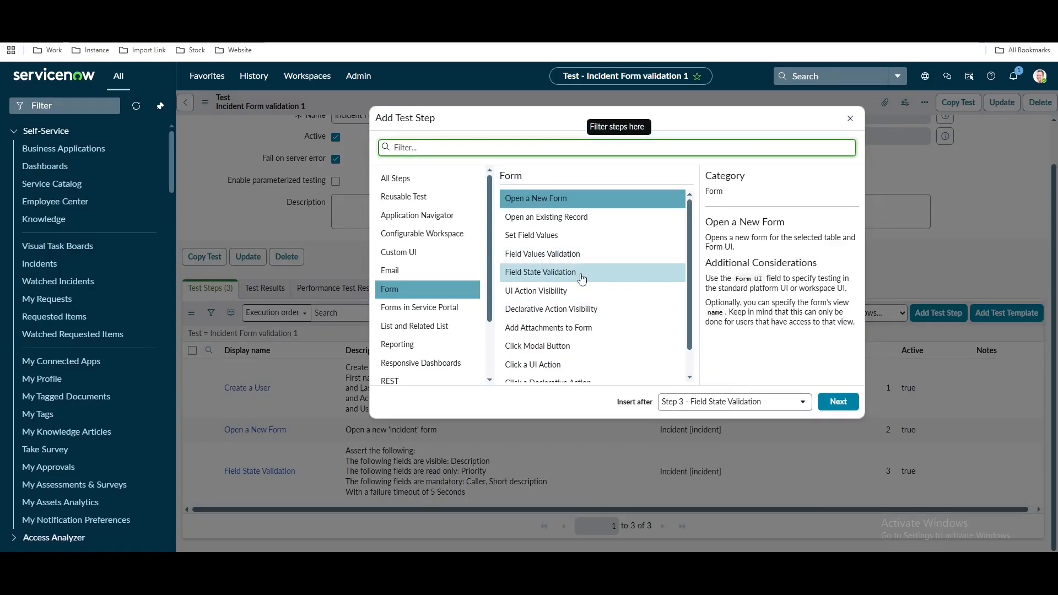
click(540, 260)
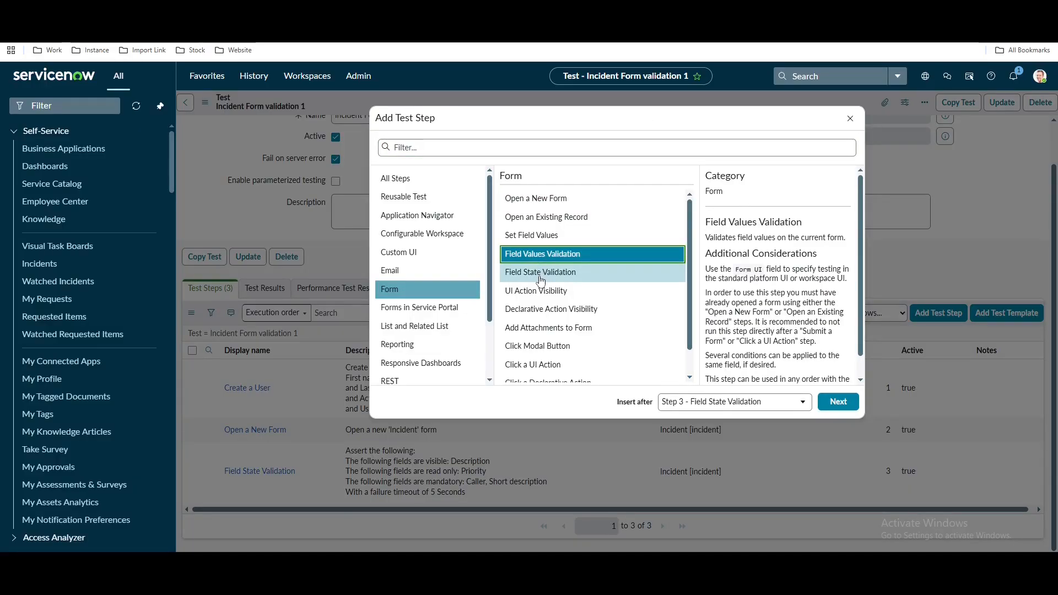
click(540, 279)
click(535, 259)
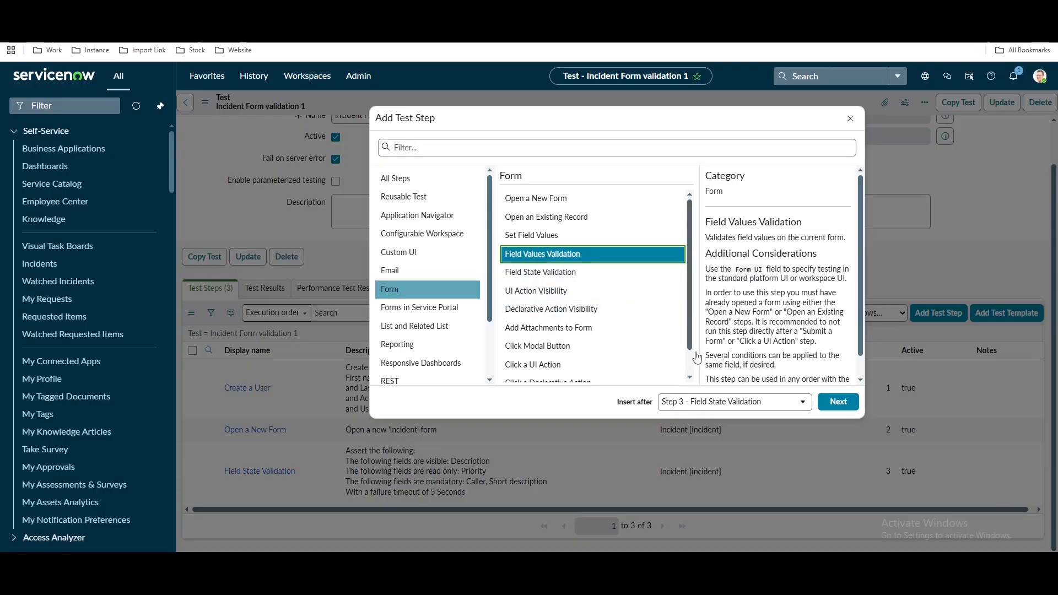
click(838, 402)
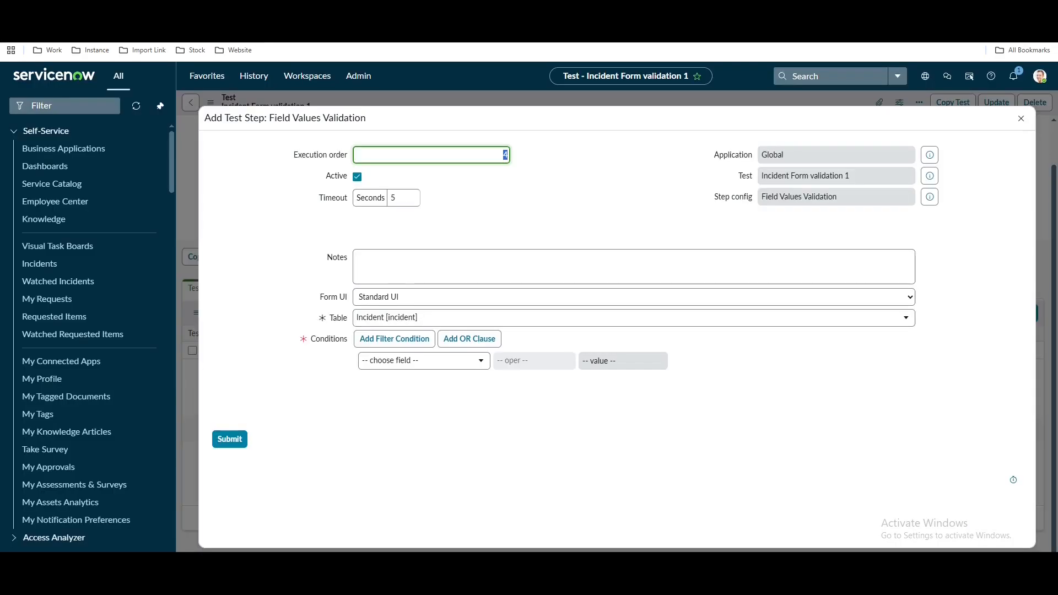
click(404, 363)
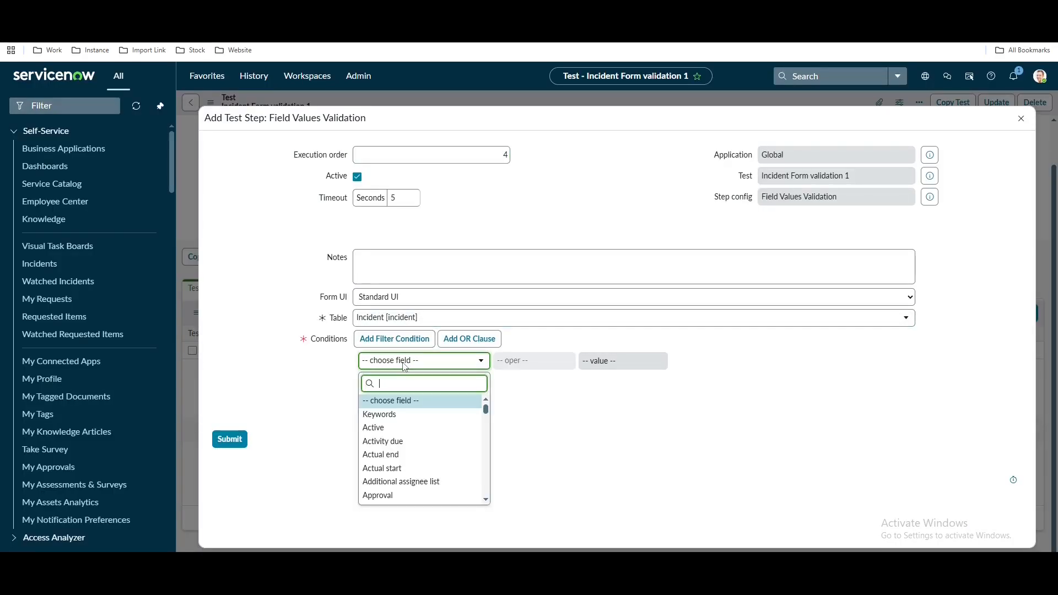
Add conditions State is New AND Impact is 3 - Low
text(stat)
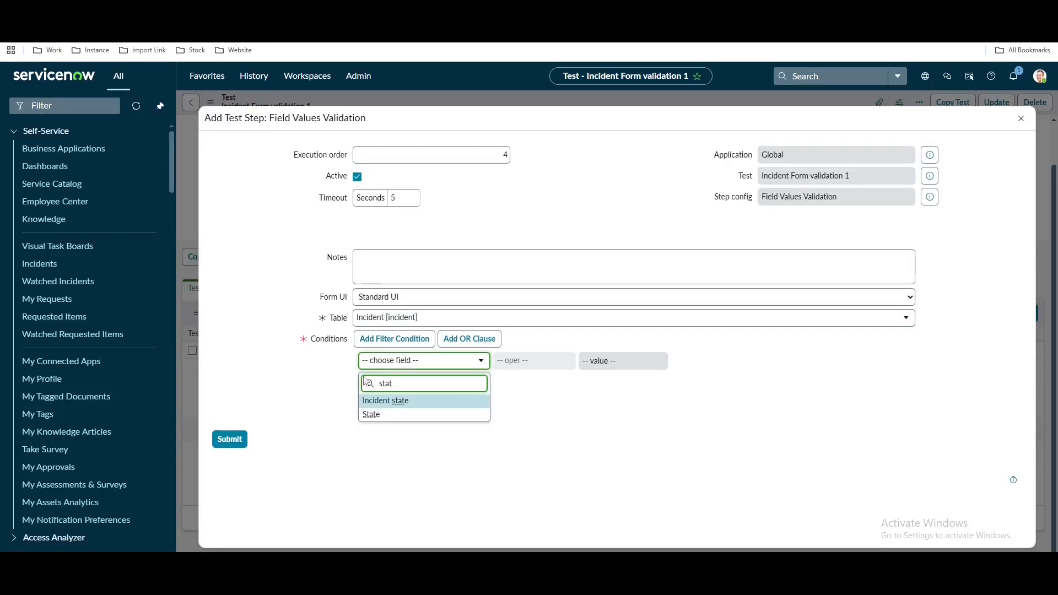
click(374, 415)
click(620, 361)
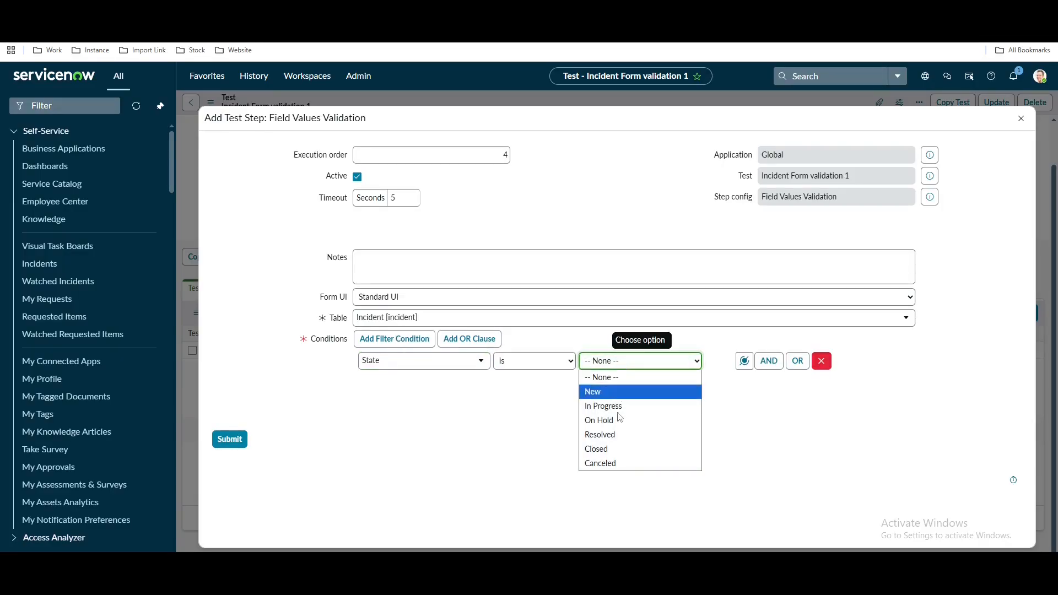
click(598, 391)
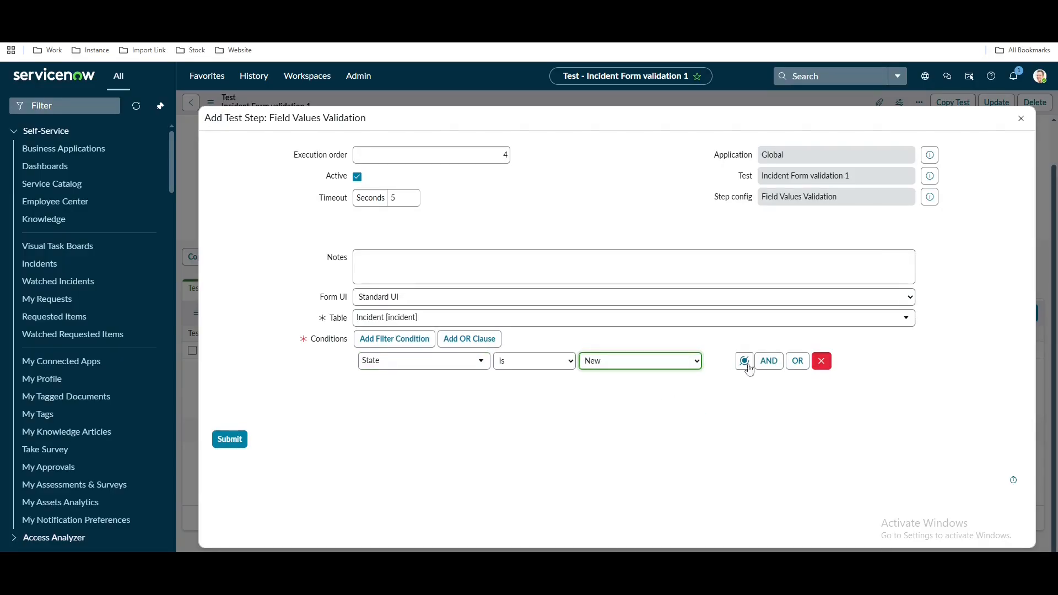
click(769, 361)
click(439, 406)
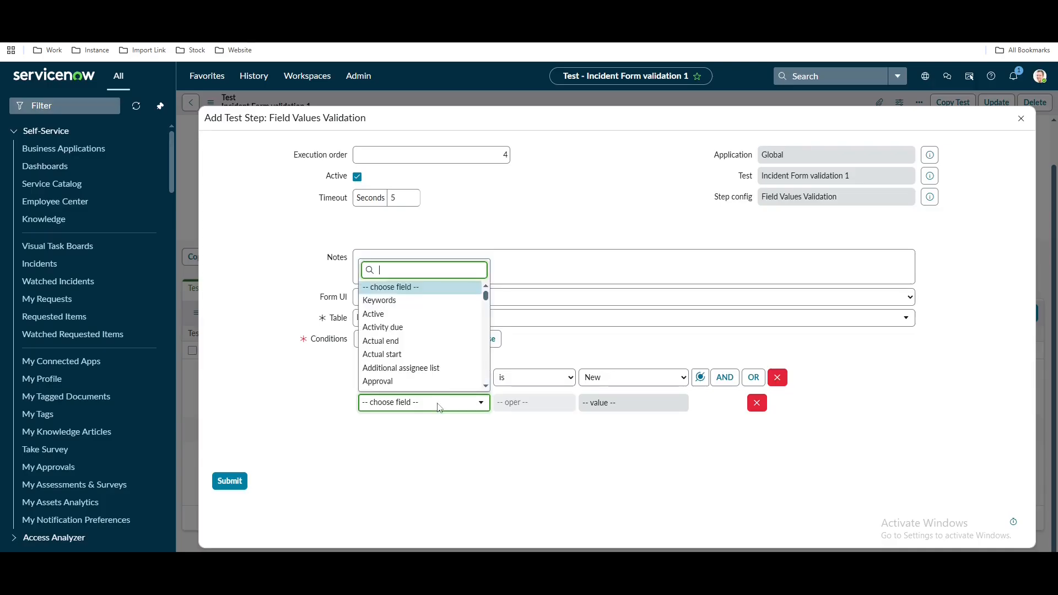
text(im)
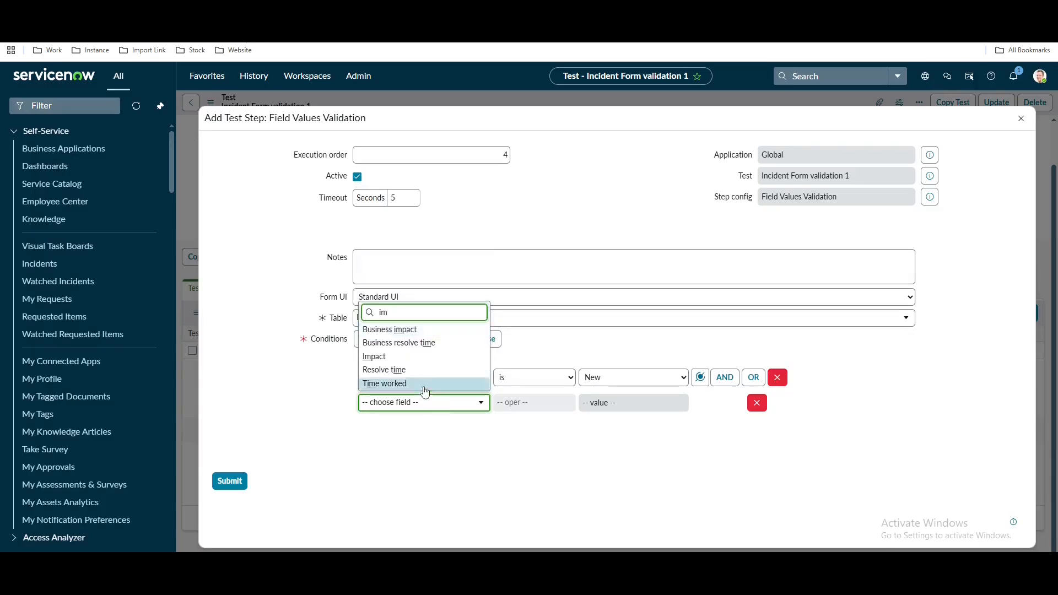
click(380, 356)
click(633, 403)
click(630, 462)
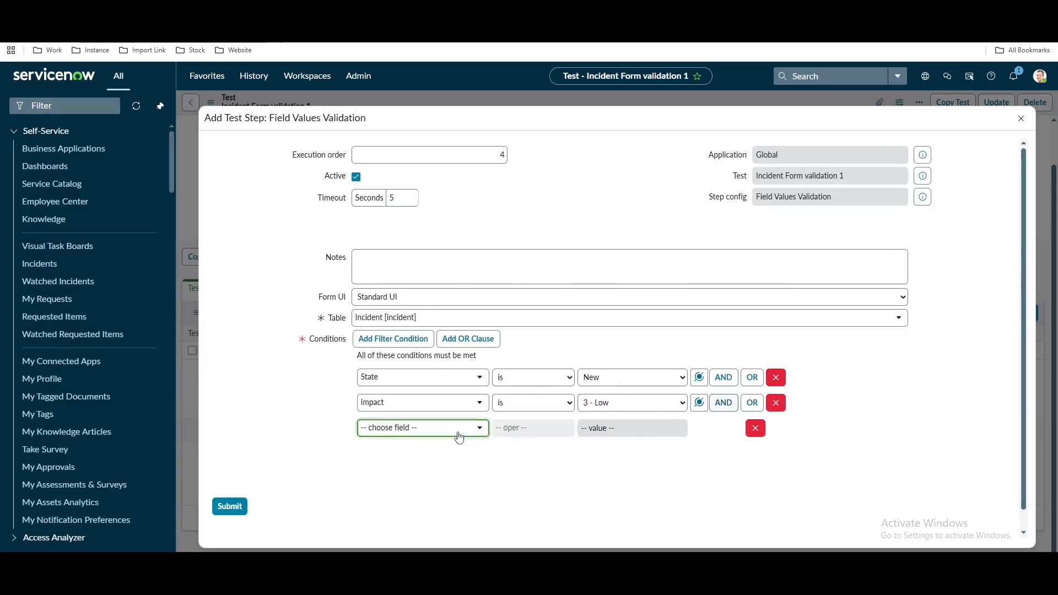
Add Urgency is 3 - Low and Priority is 5 - Planning, then submit the step
click(419, 429)
text(ur)
click(377, 409)
click(631, 428)
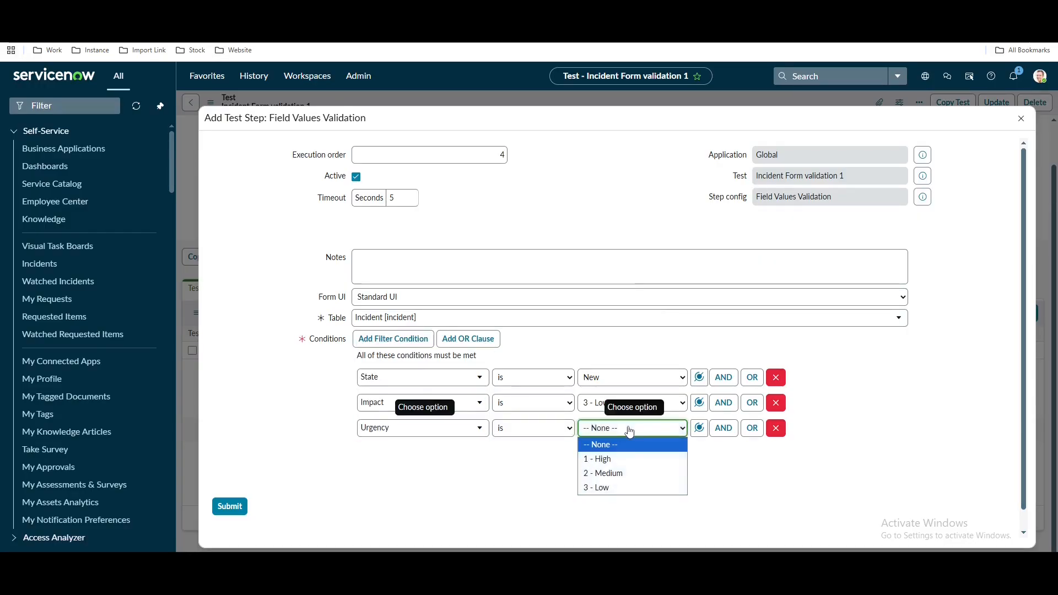
click(606, 487)
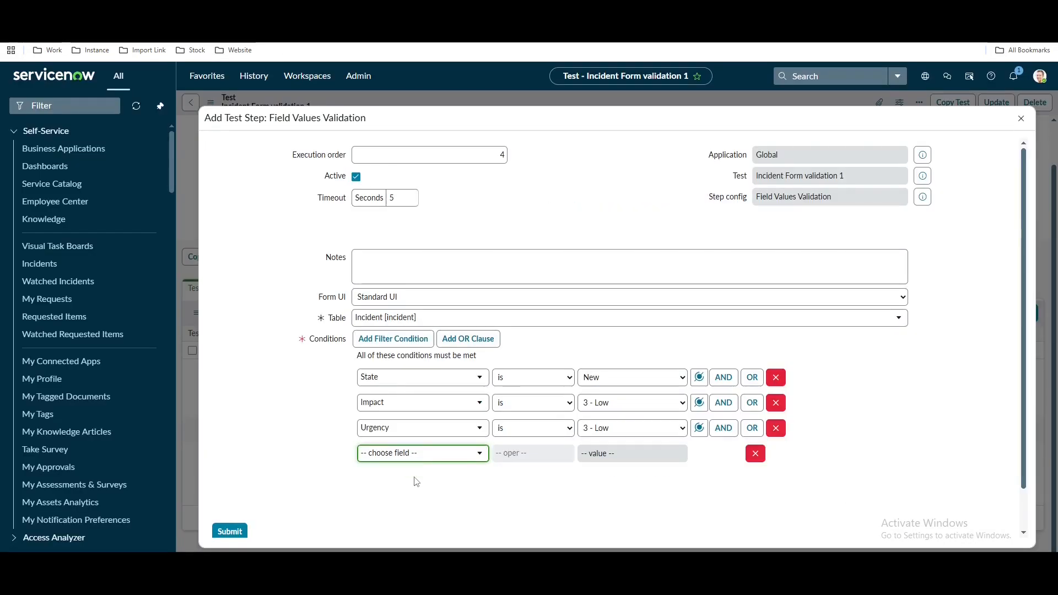
click(419, 454)
text(pri)
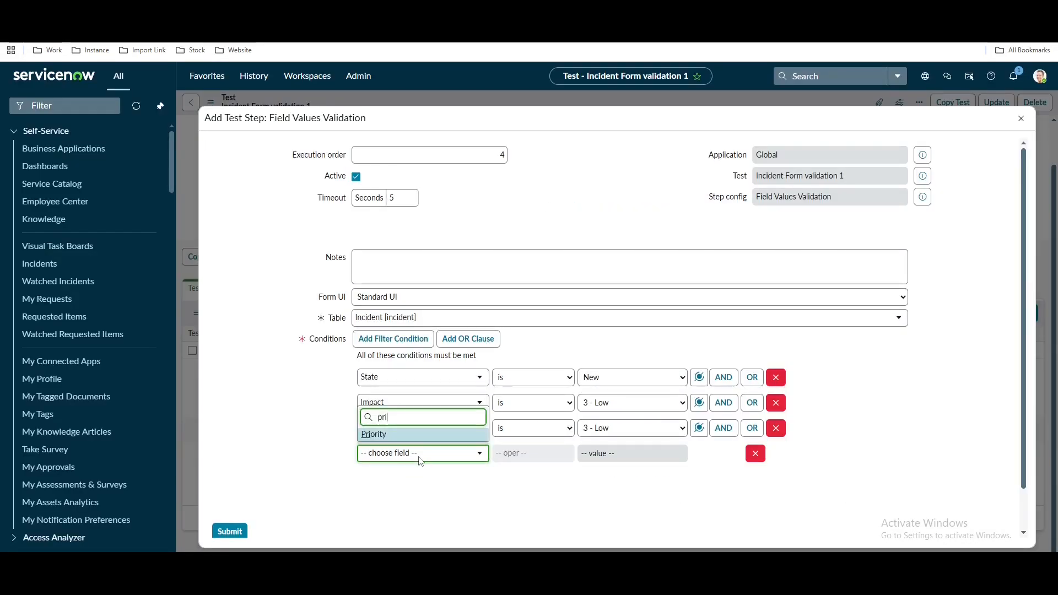
click(396, 433)
click(619, 453)
click(612, 542)
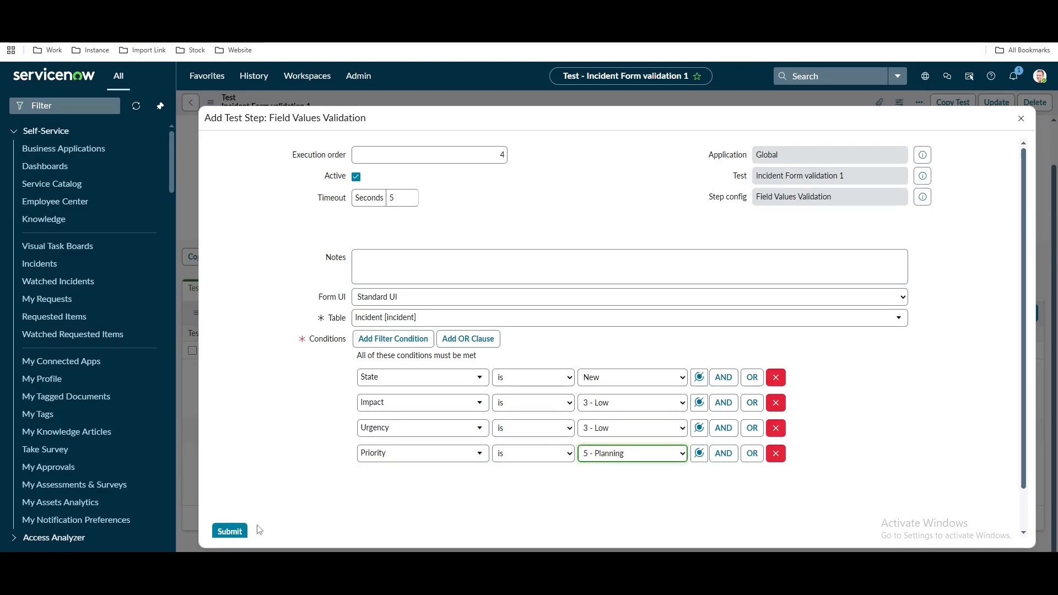
click(229, 531)
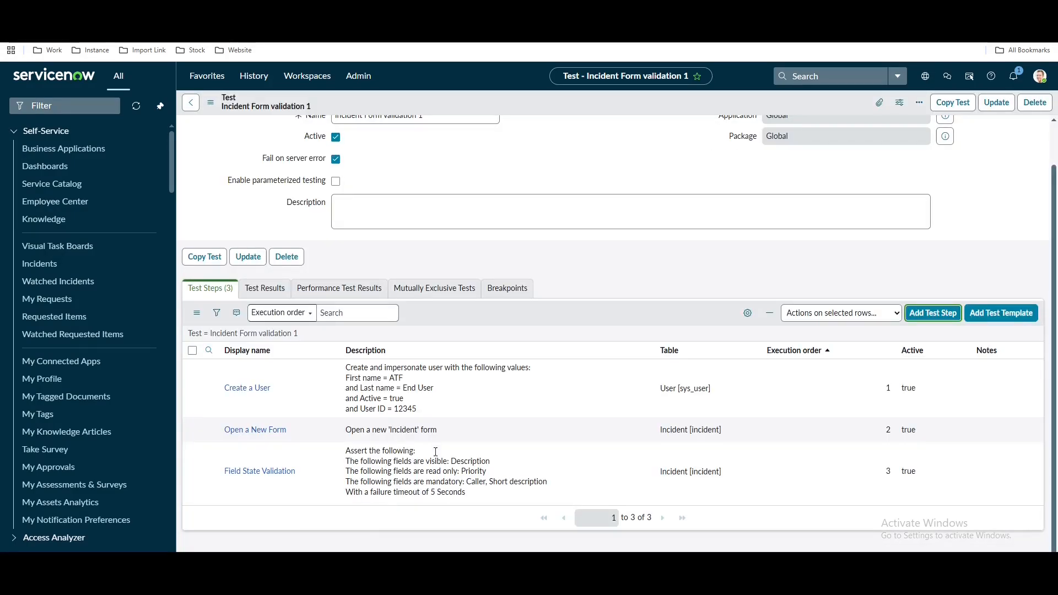
Save the Incident Form validation 1 test record from the form header menu
scroll(522, 427, down, 2)
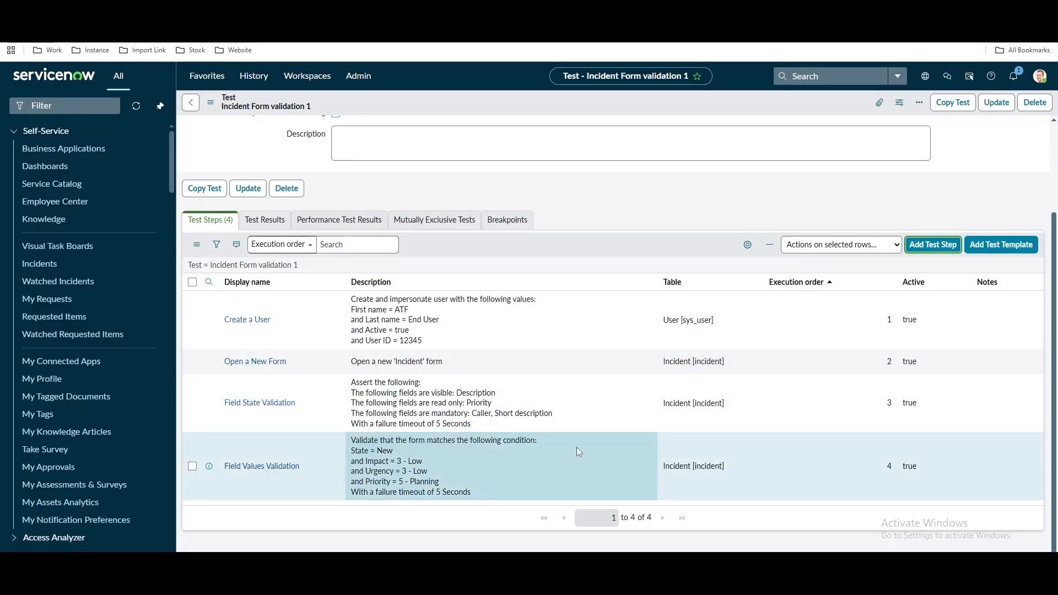
click(309, 11)
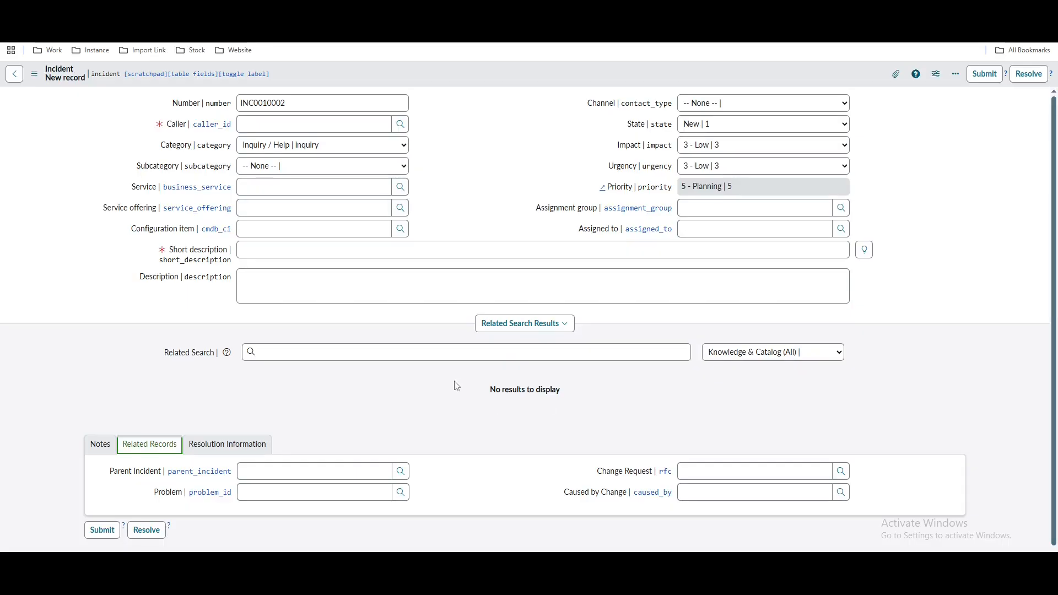
click(363, 11)
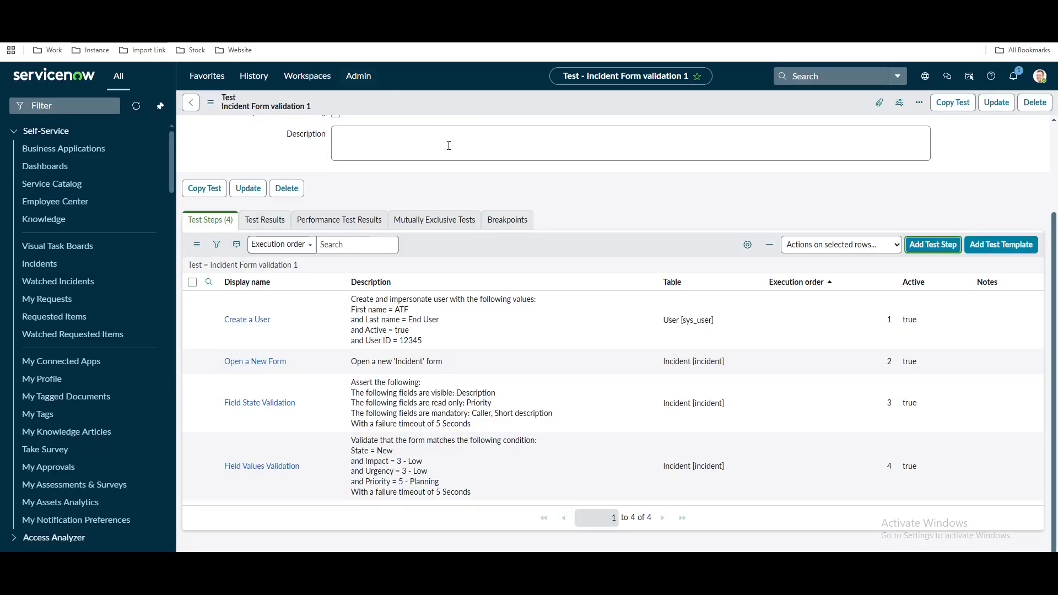
scroll(546, 236, up, 2)
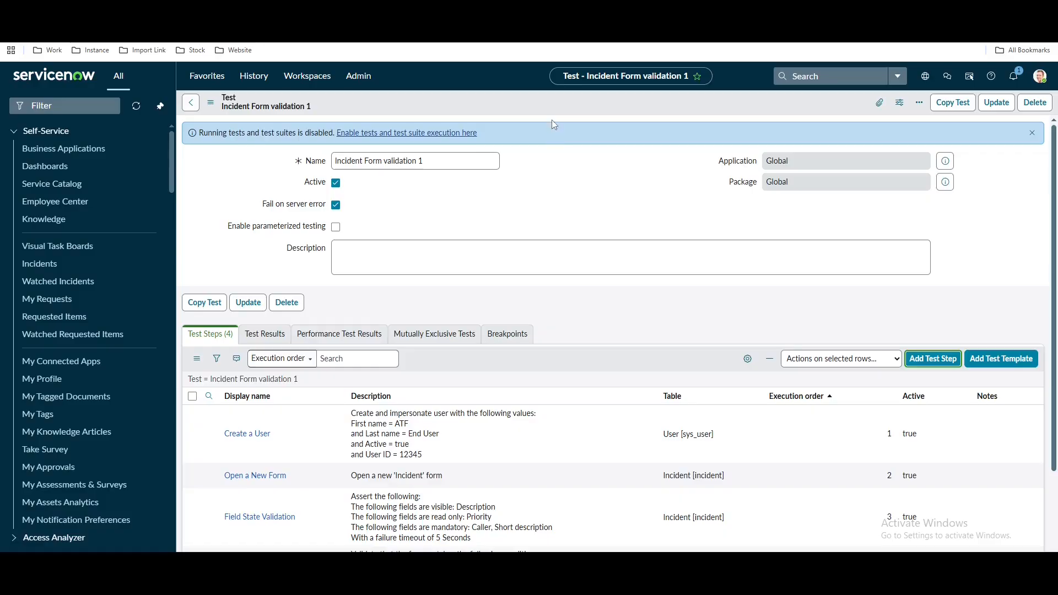
right_click(549, 100)
click(557, 104)
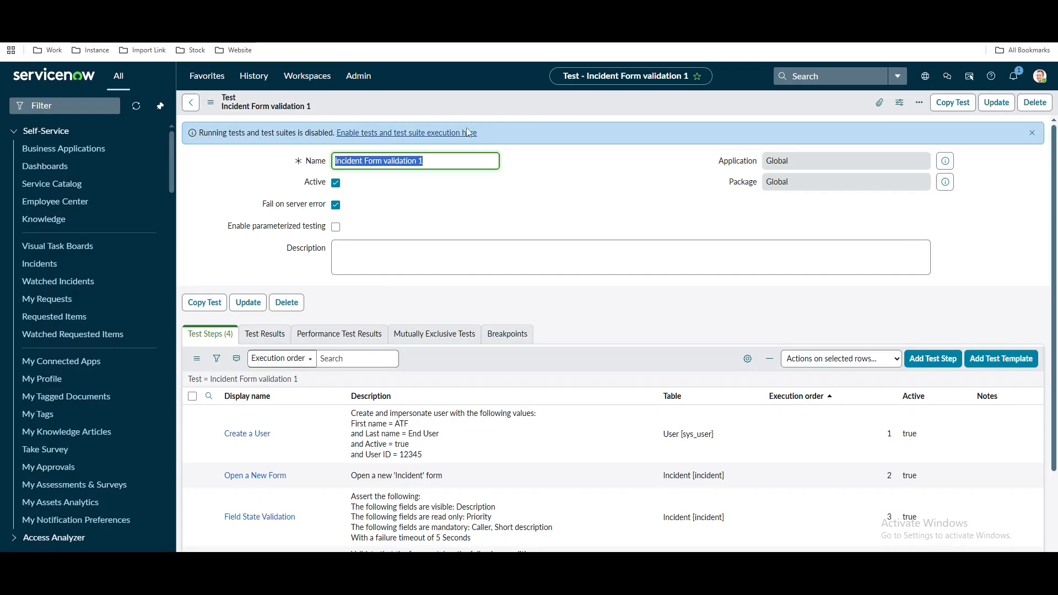
Return to the Incident Form validation 1 test after enabling test execution
click(417, 138)
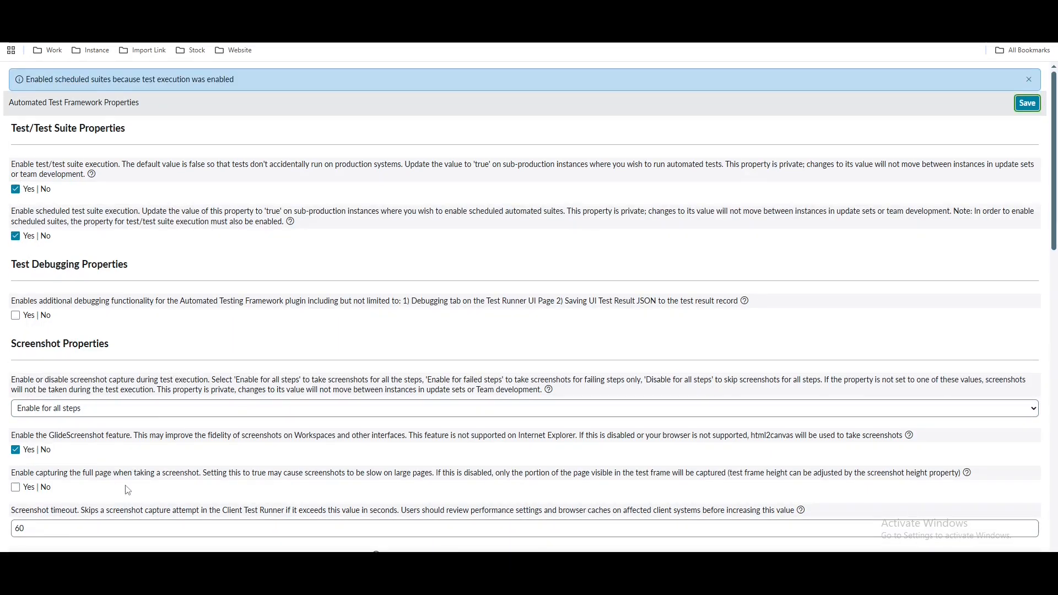
scroll(205, 368, down, 4)
scroll(205, 368, down, 3)
scroll(205, 368, up, 7)
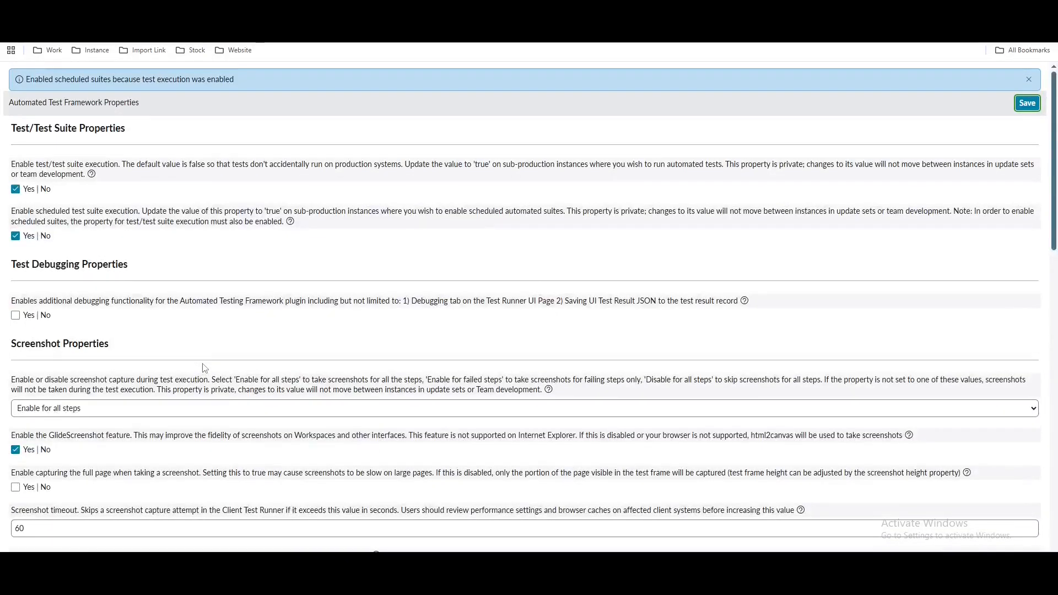
click(203, 11)
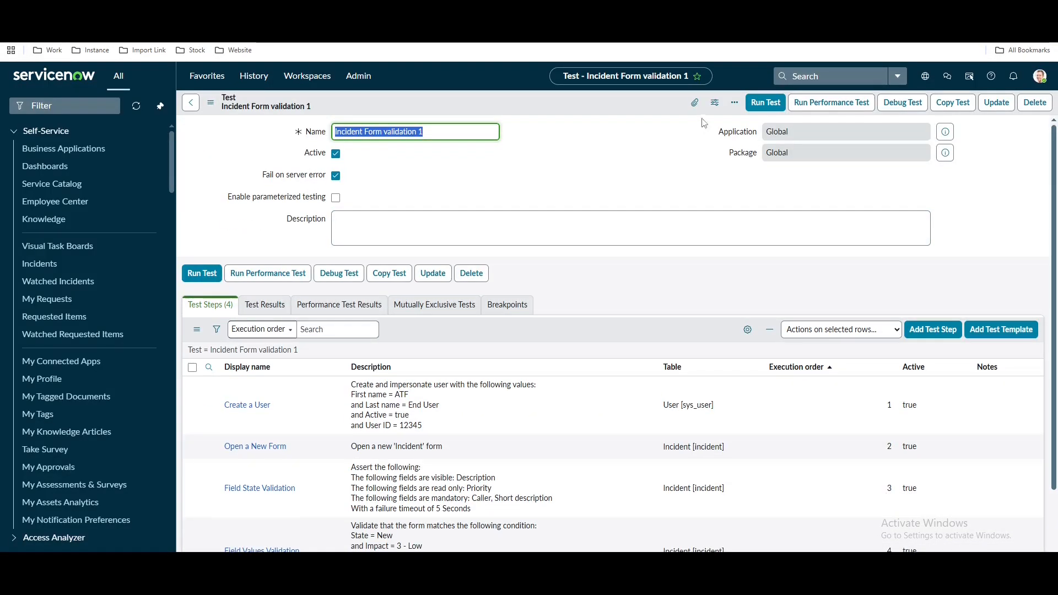
Run the Incident Form validation 1 test to bring up the Pick a Browser dialog
click(768, 104)
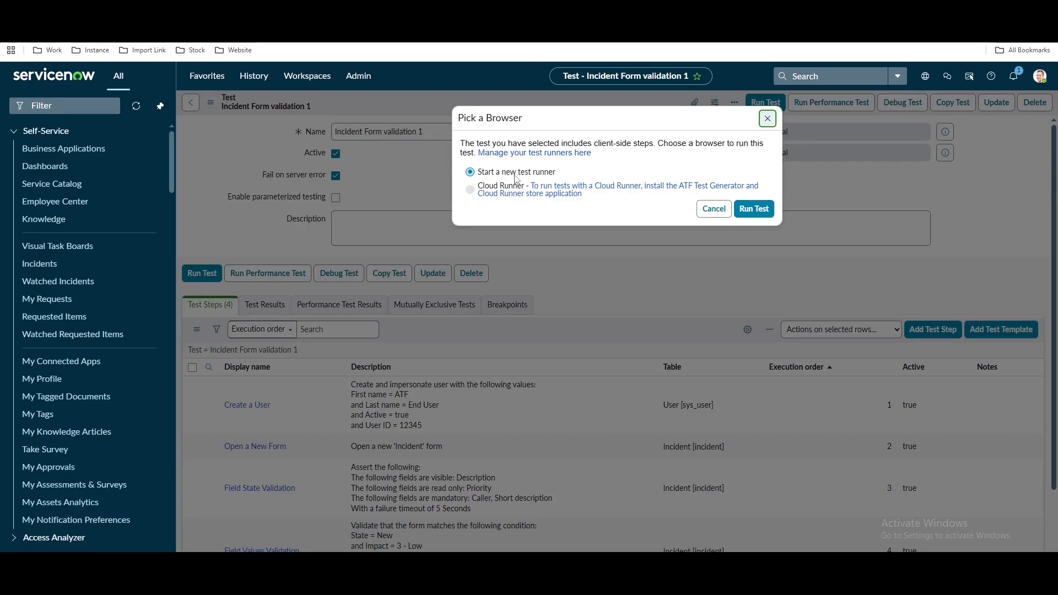
Run the test in a new test runner and return to view the failed results
click(754, 213)
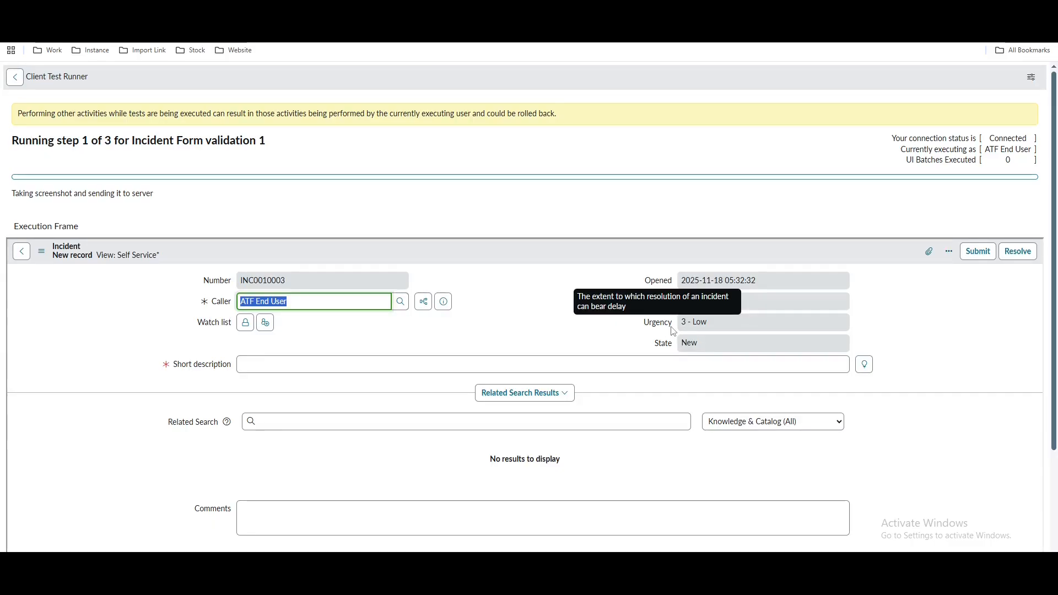
scroll(672, 331, down, 1)
scroll(496, 356, up, 1)
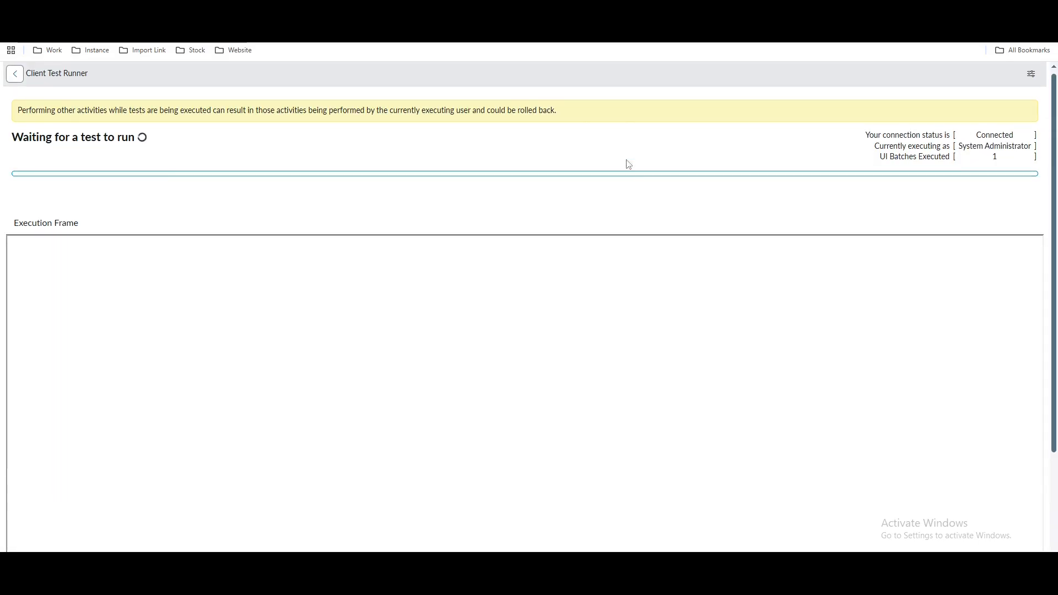
click(298, 10)
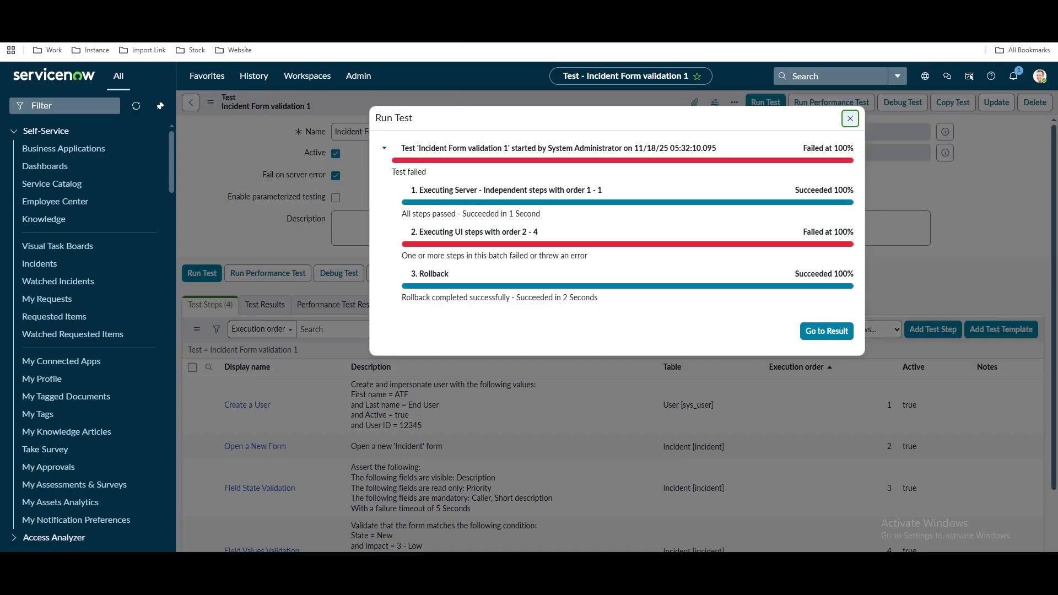
Go to the failed run's result showing Field State Validation as the failing step
key(ctrl+Tab)
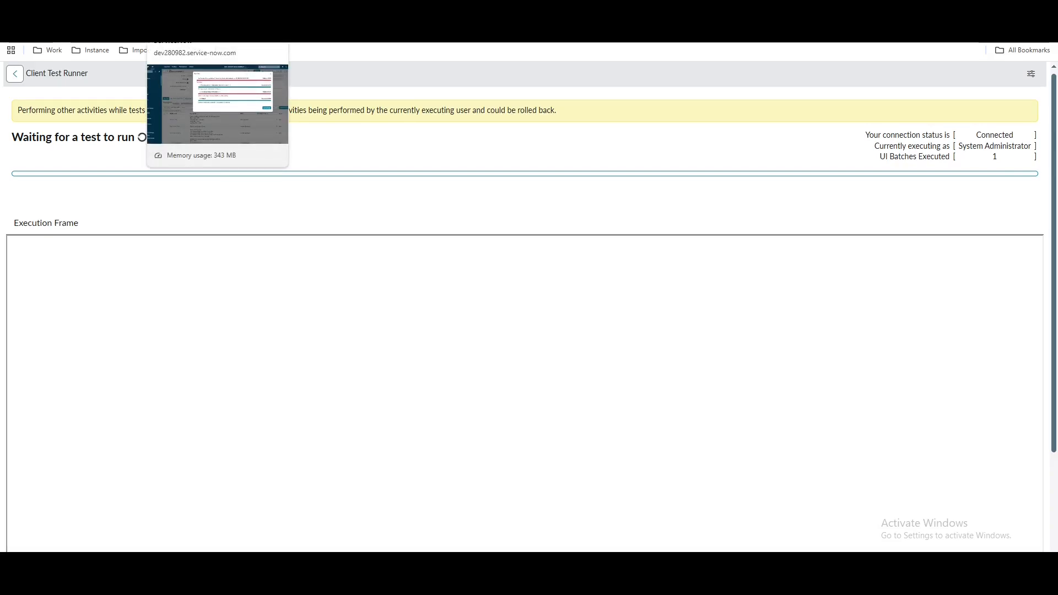
click(198, 11)
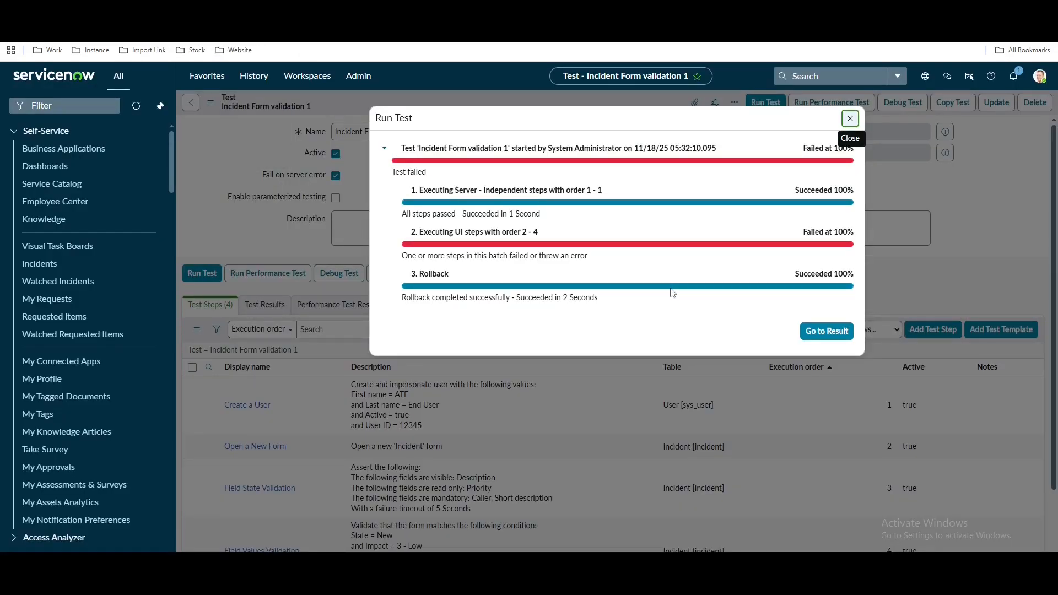
click(817, 333)
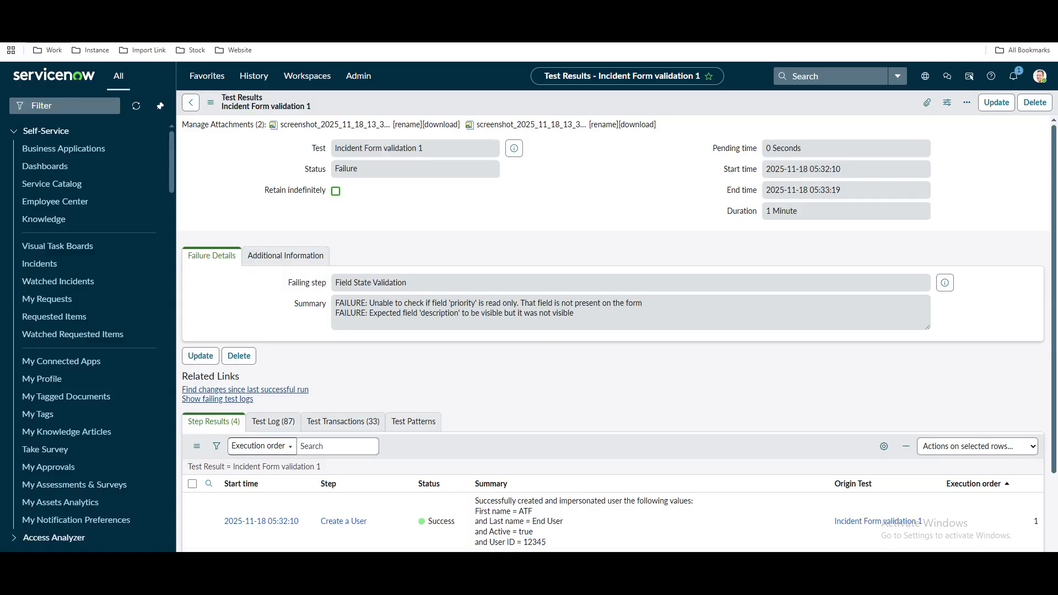
Open the Incident Form validation 1 test record from the failed test results
click(424, 11)
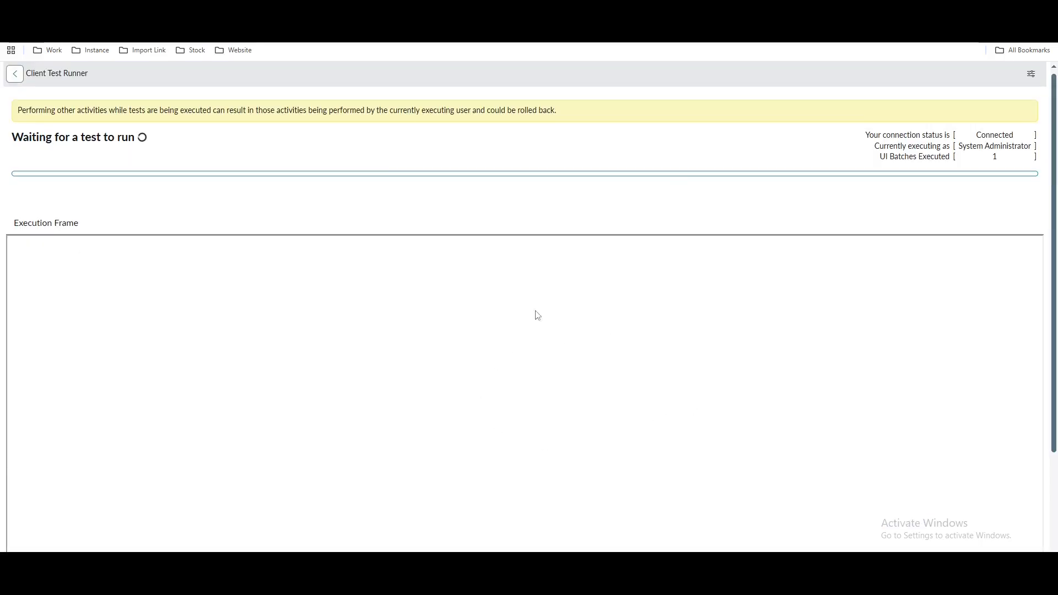
click(308, 11)
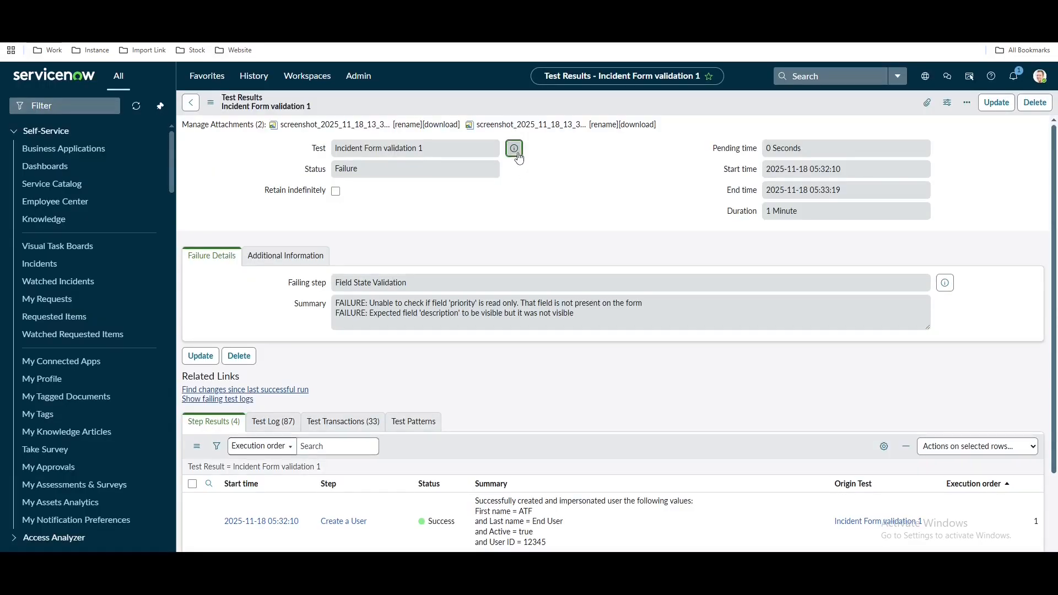
click(514, 148)
click(683, 176)
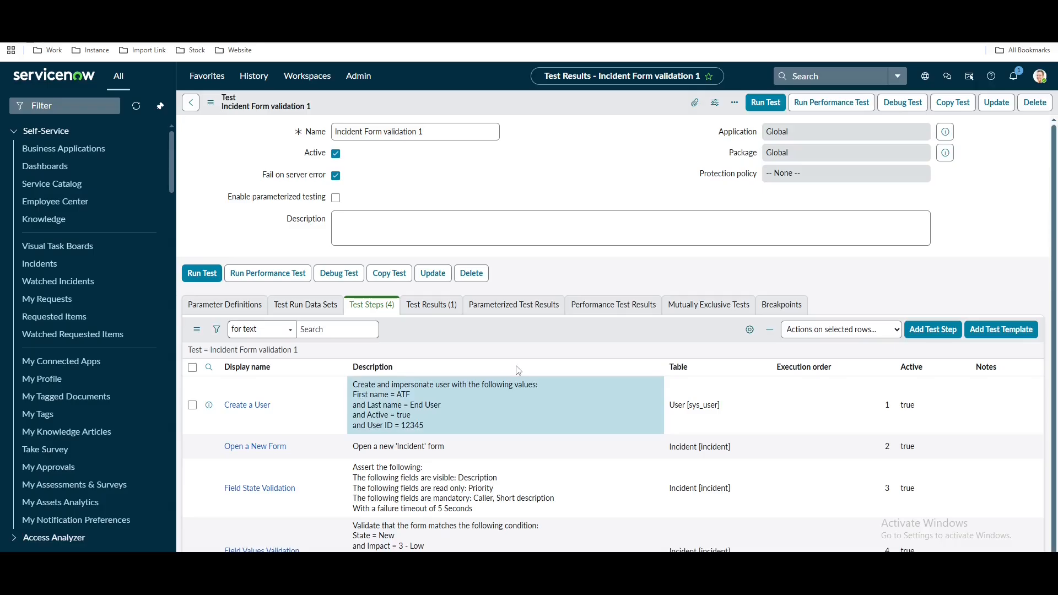
Add the itil role to the Create a User step and save it
click(246, 405)
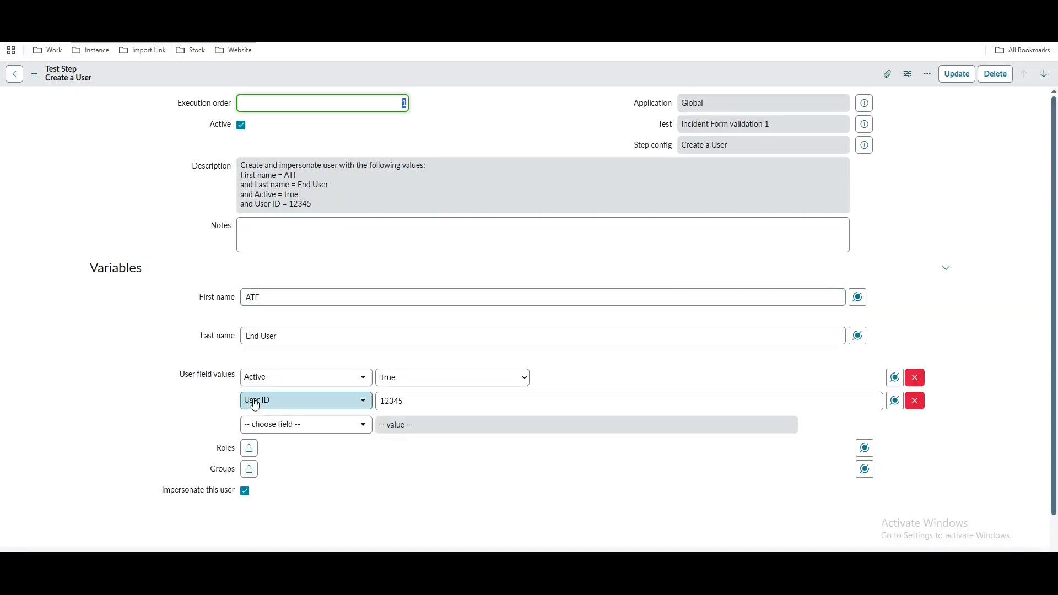
click(249, 449)
scroll(560, 428, down, 2)
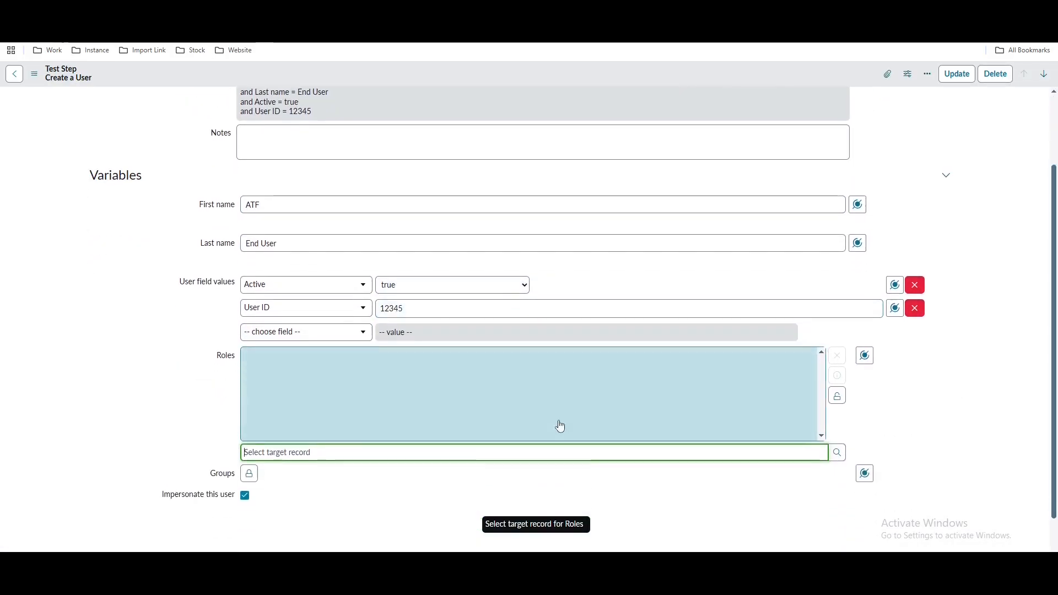
click(753, 439)
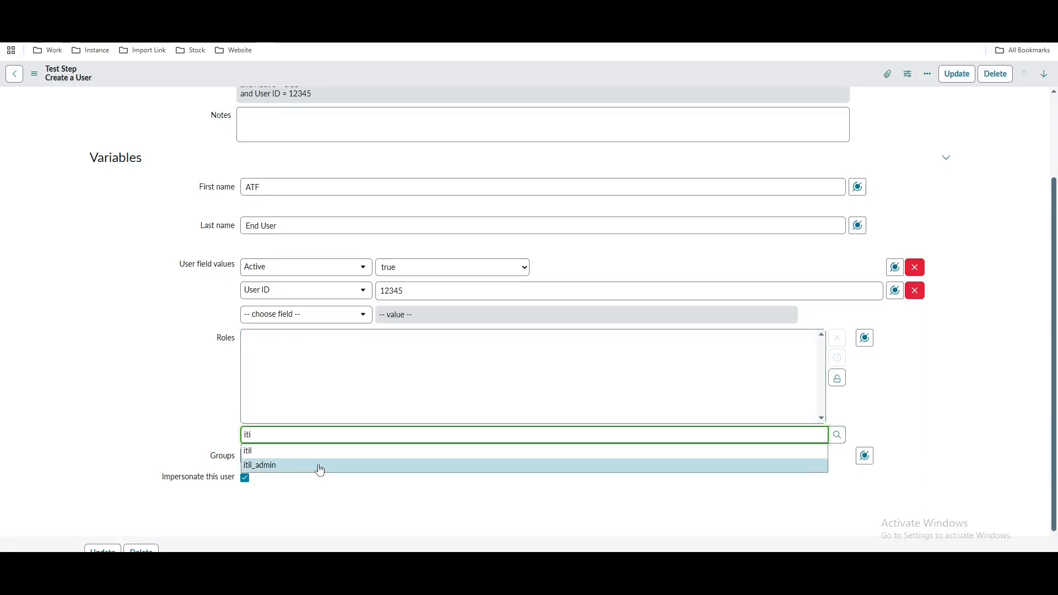
click(300, 455)
right_click(682, 77)
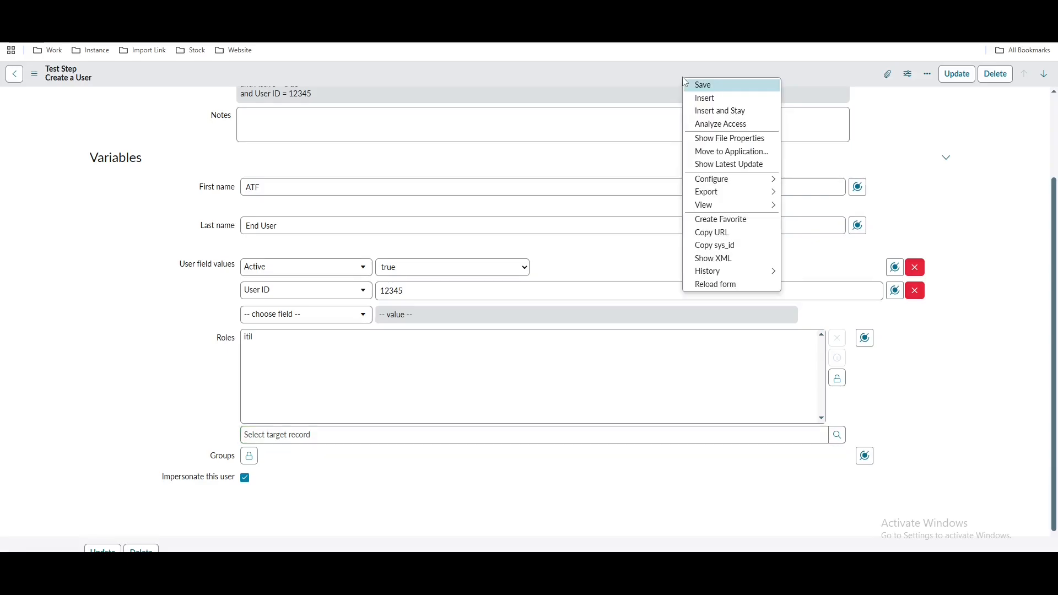
click(694, 86)
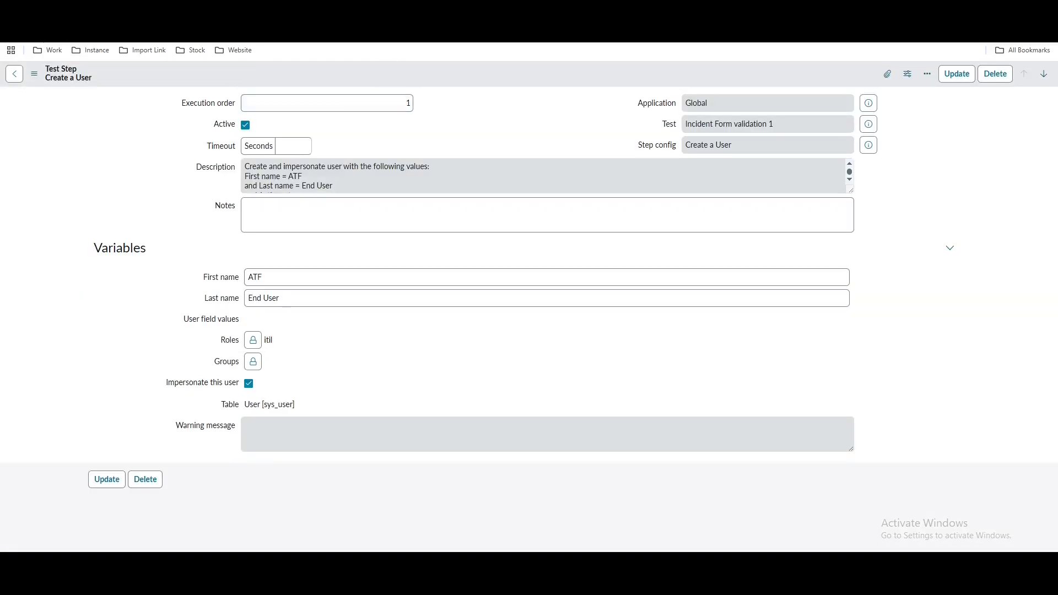
click(231, 10)
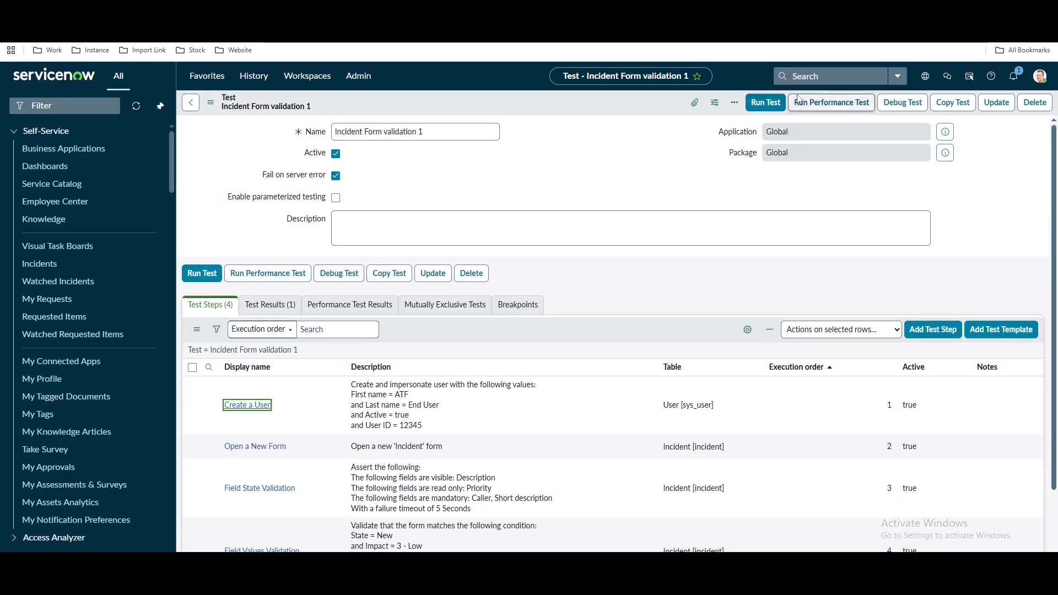
Rerun Incident Form validation 1 in Chrome and confirm it passed 100% in 50 seconds
click(765, 103)
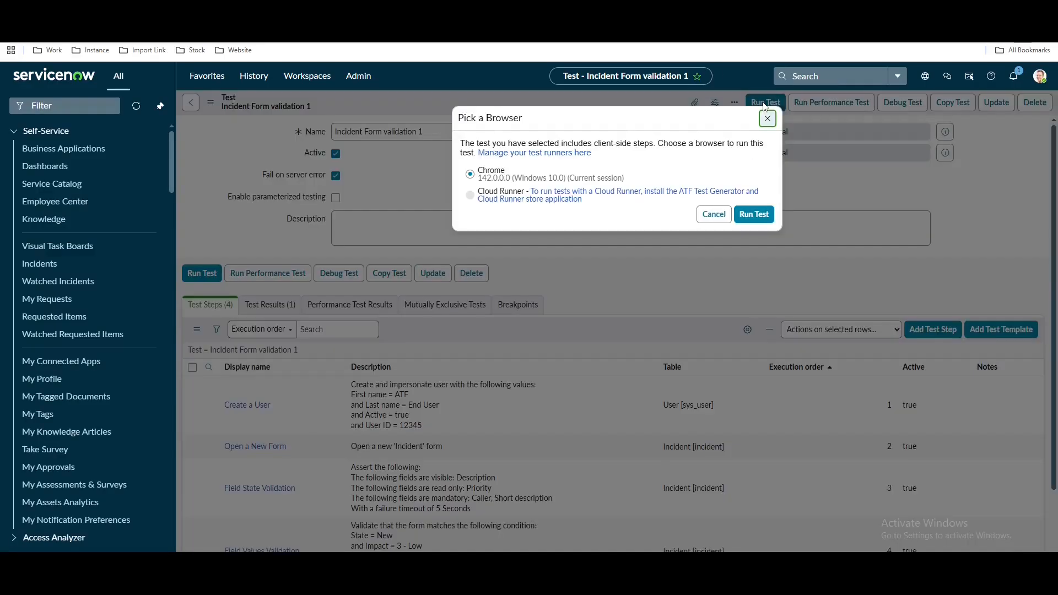
click(752, 214)
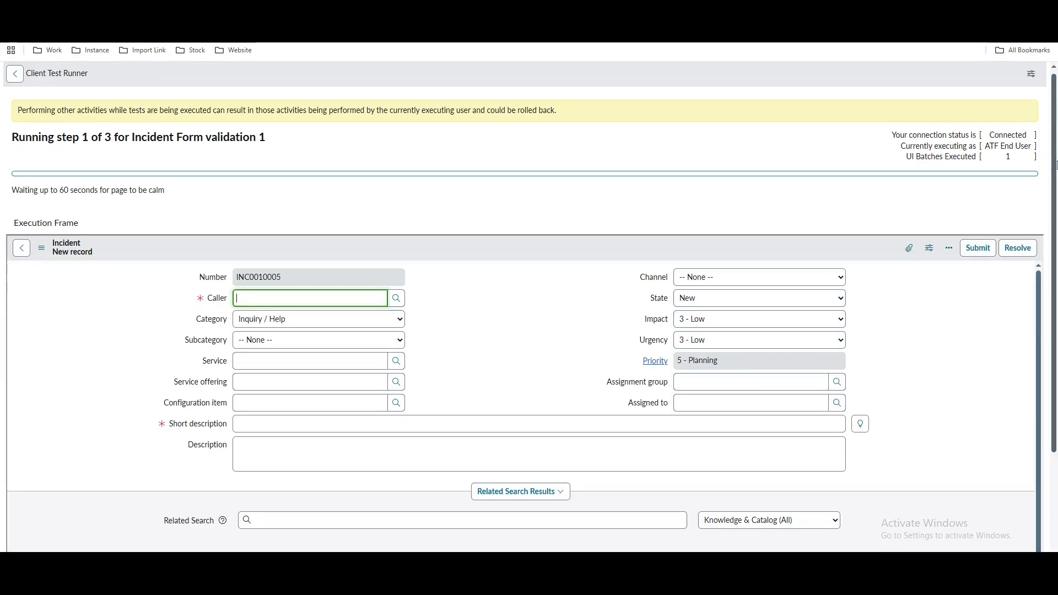
drag(1054, 204, 1057, 215)
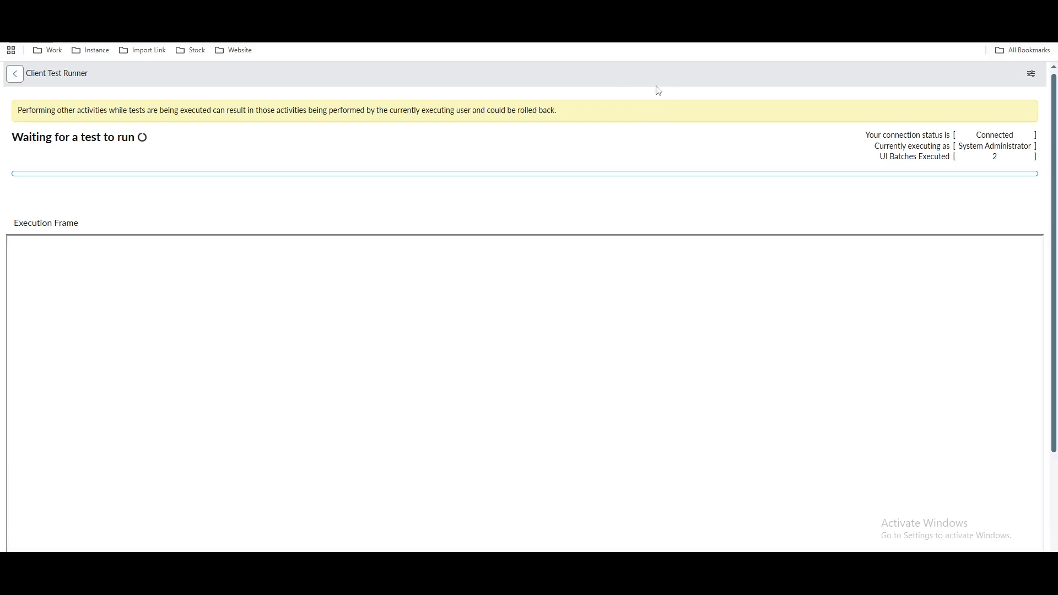
click(132, 11)
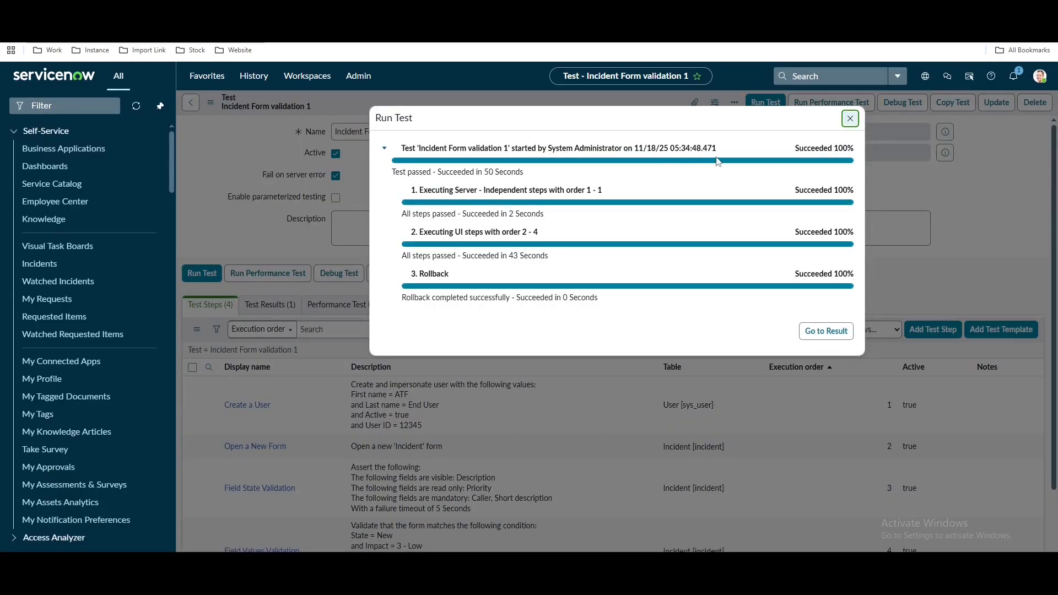
Collapse the passed run details and close the Run Test results dialog
click(384, 149)
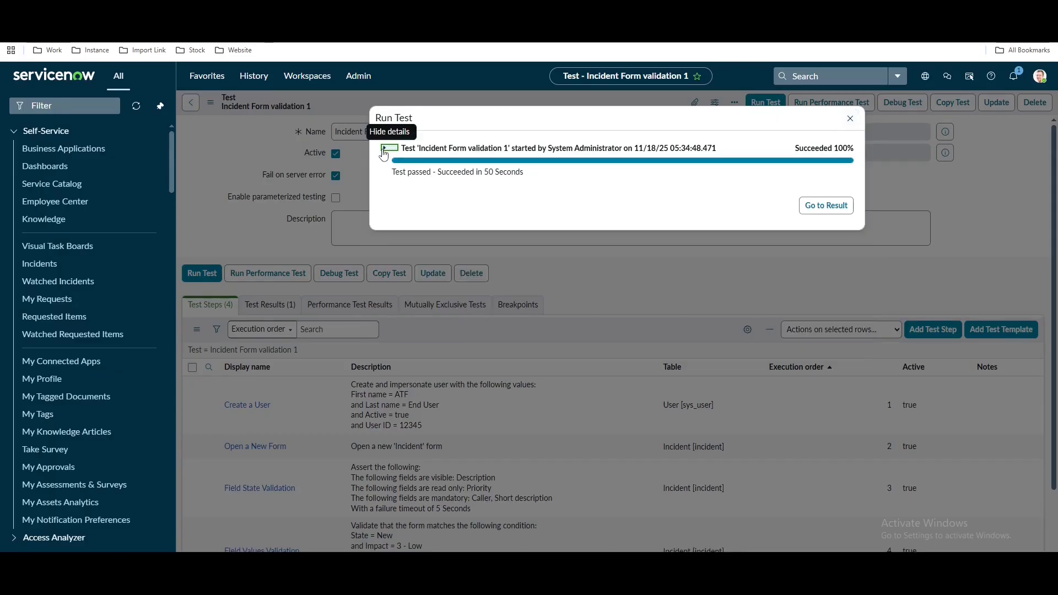
click(850, 118)
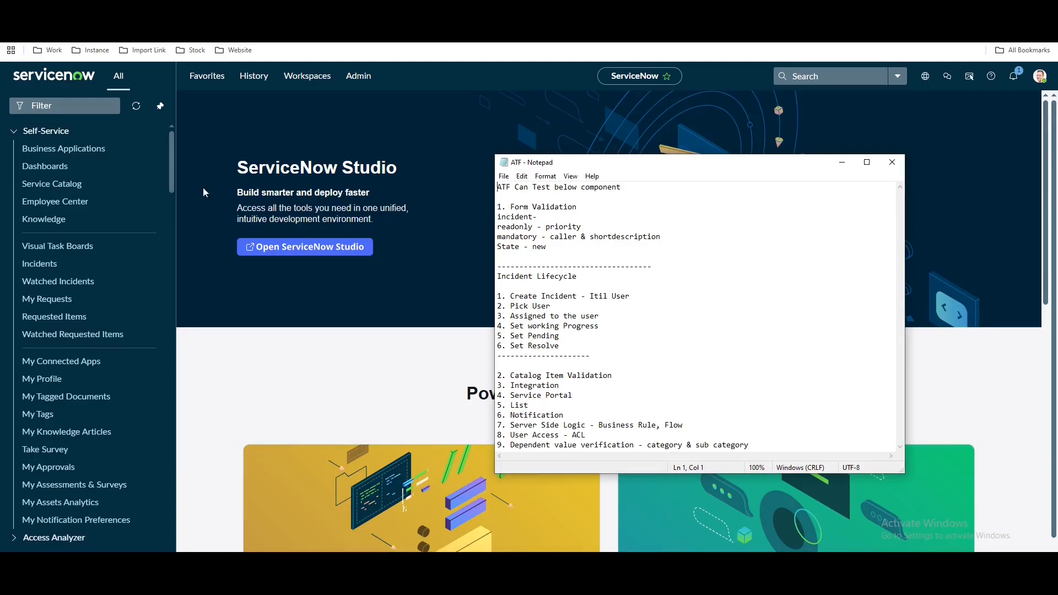
Bring ServiceNow back over the ATF notes, focusing the navigation filter
click(79, 113)
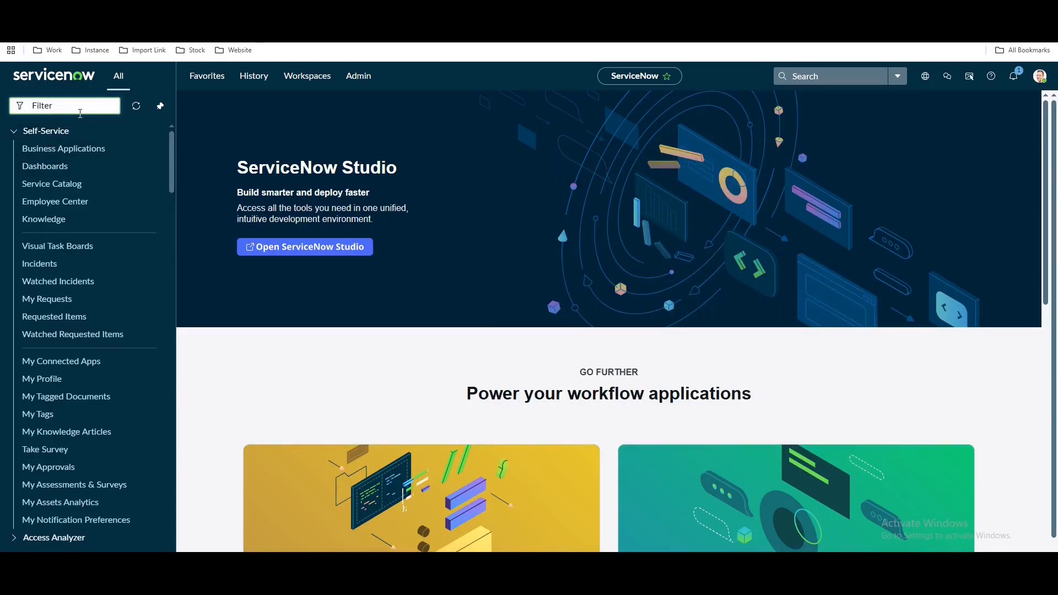
Start a new incident via incident.FORM with a suggested caller and short description 'demo'
text(incident)
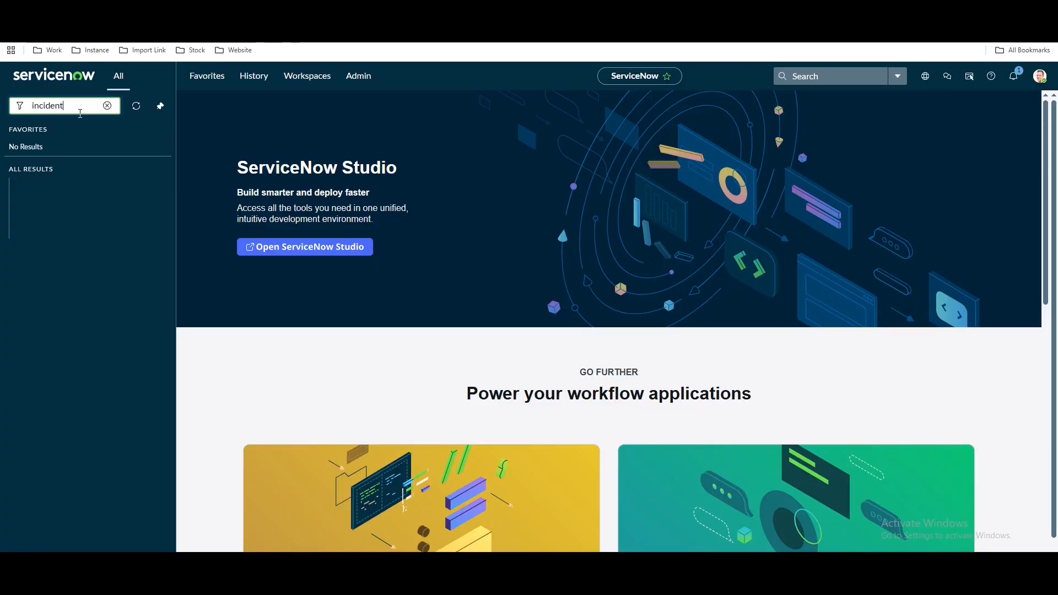
text(.FORM)
key(Return)
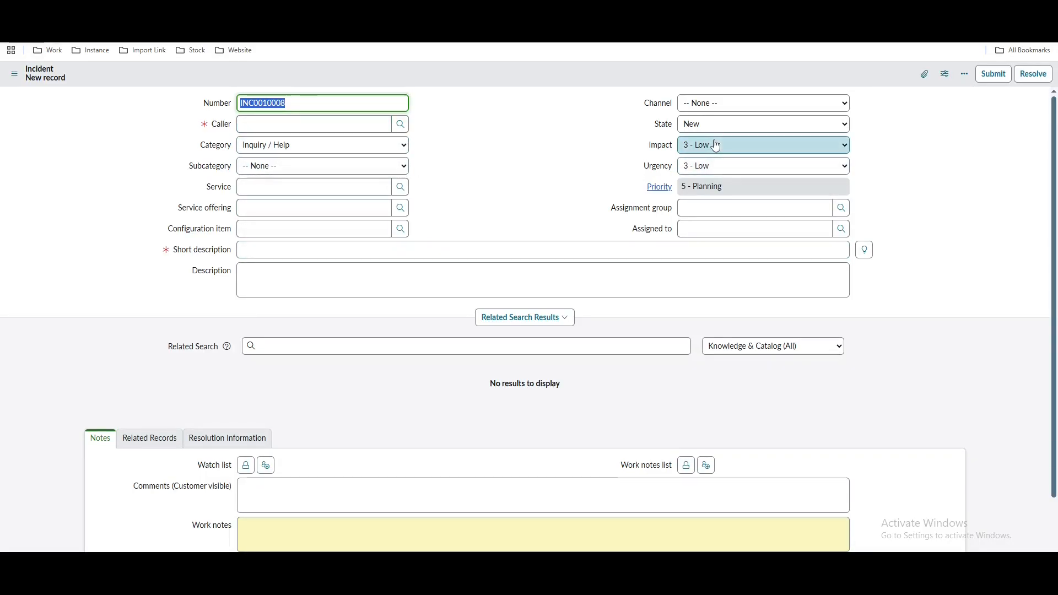
click(388, 125)
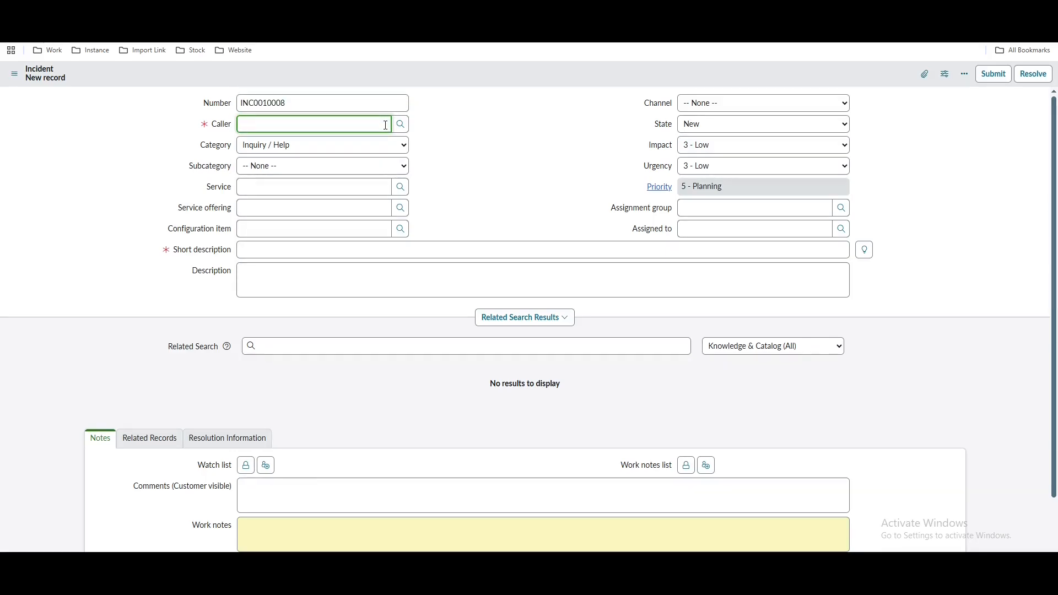
text(abel)
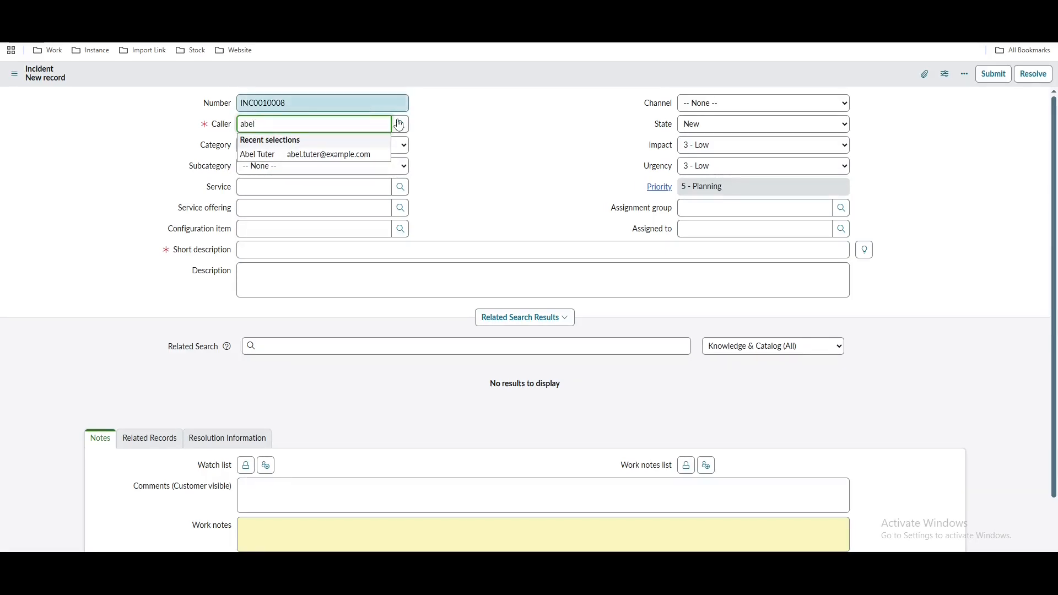
click(362, 156)
click(328, 249)
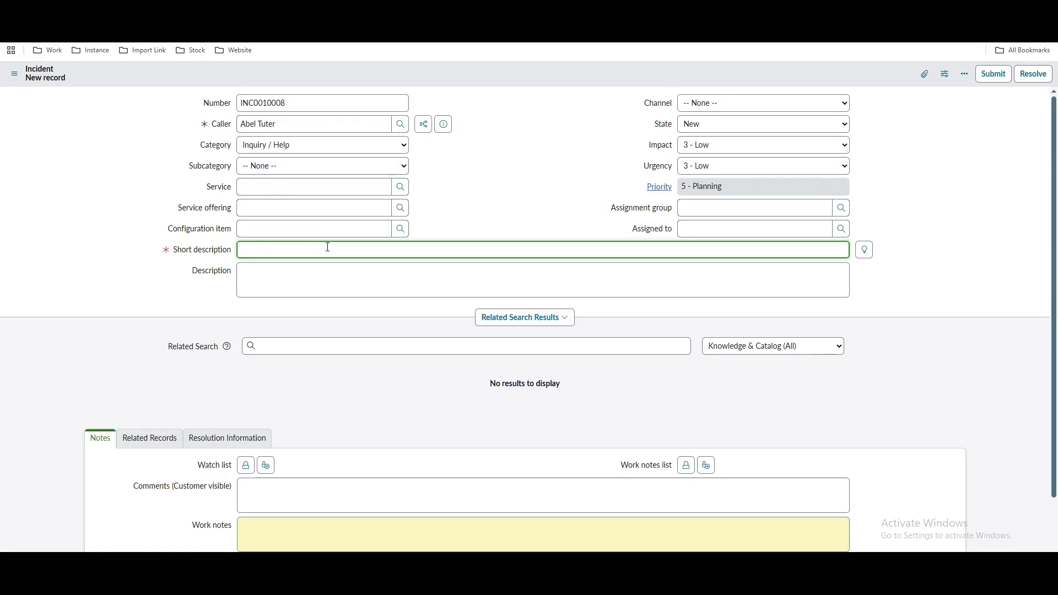
text(demo)
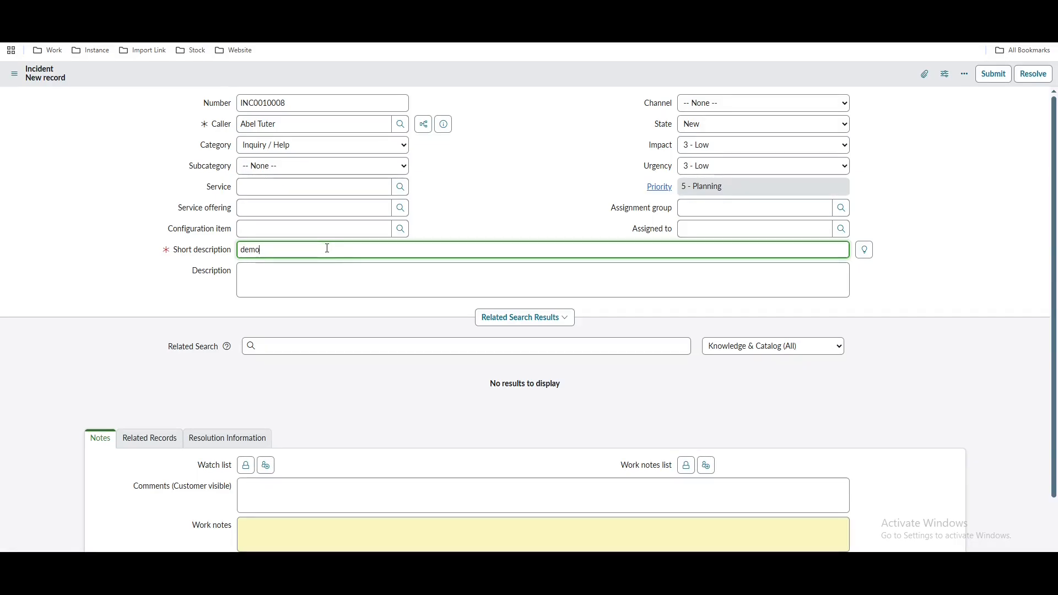
Set the category to Network and save the incident as INC0010008
click(348, 145)
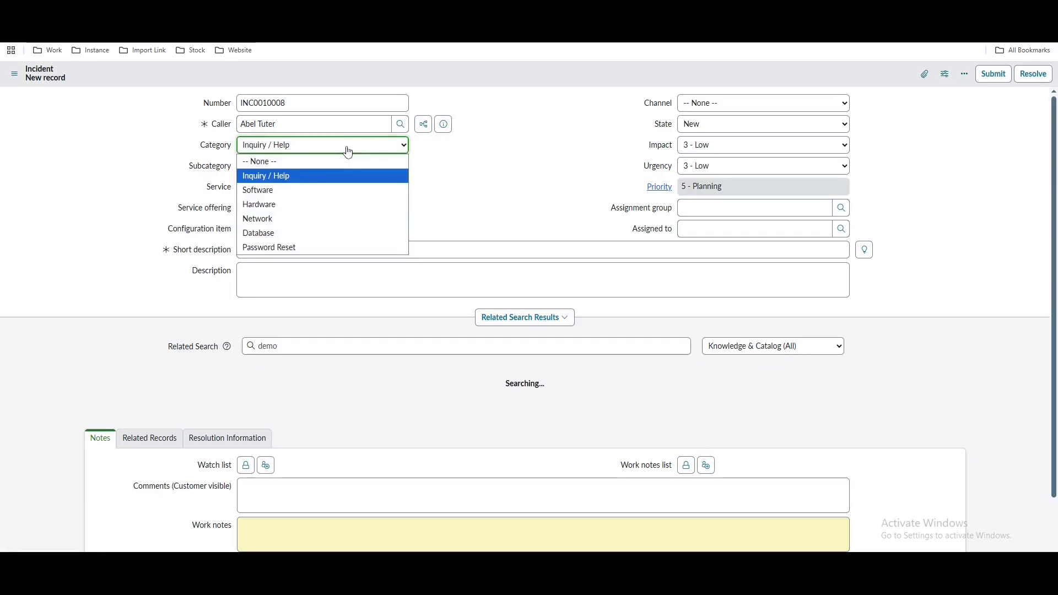
click(293, 216)
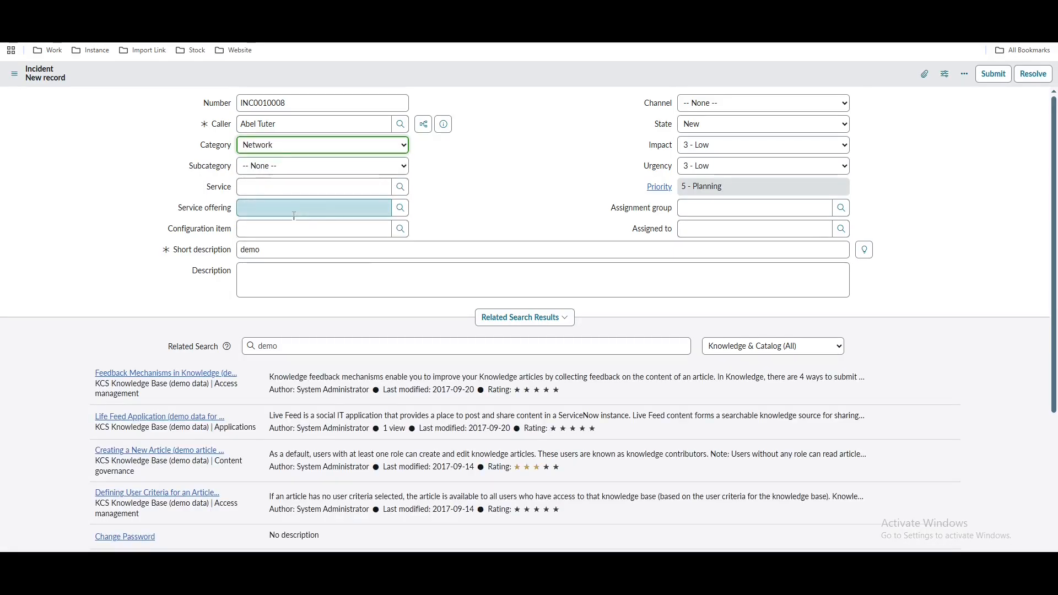
click(491, 170)
right_click(513, 81)
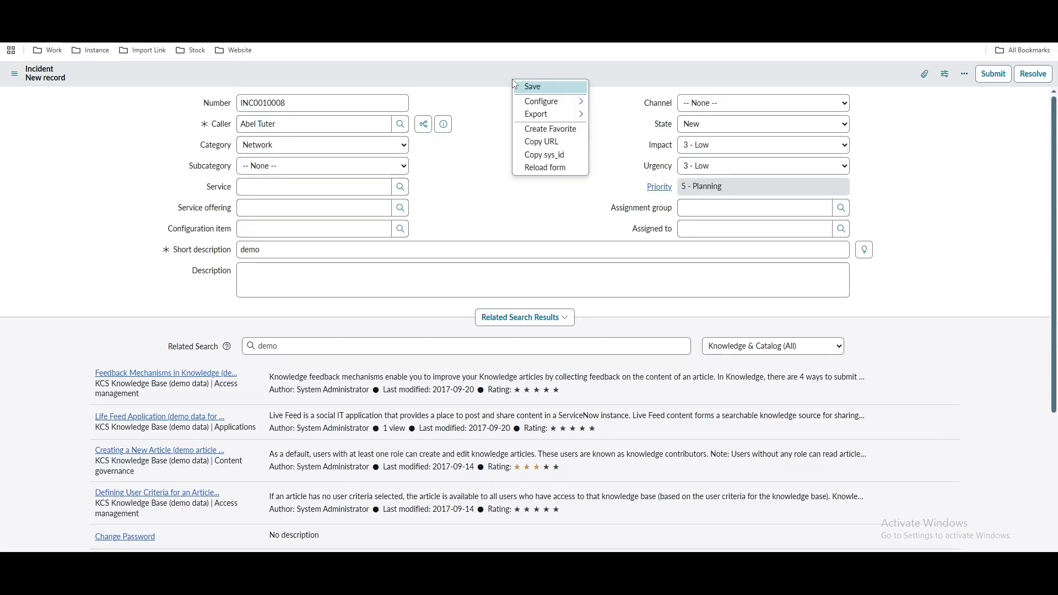
click(519, 87)
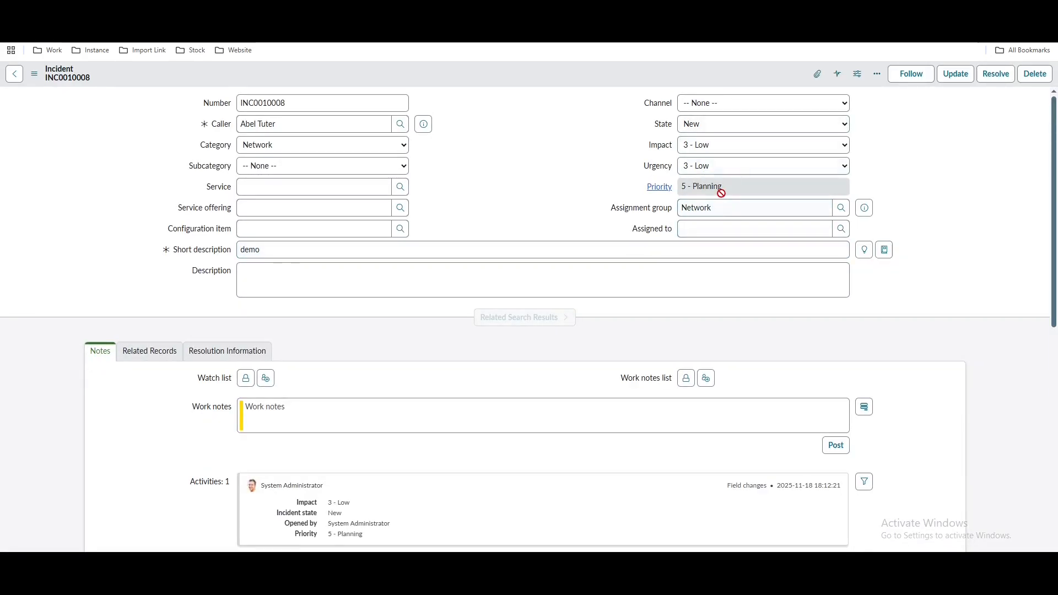
Open the full Network assignment group record from the incident's group preview
click(709, 209)
double_click(708, 209)
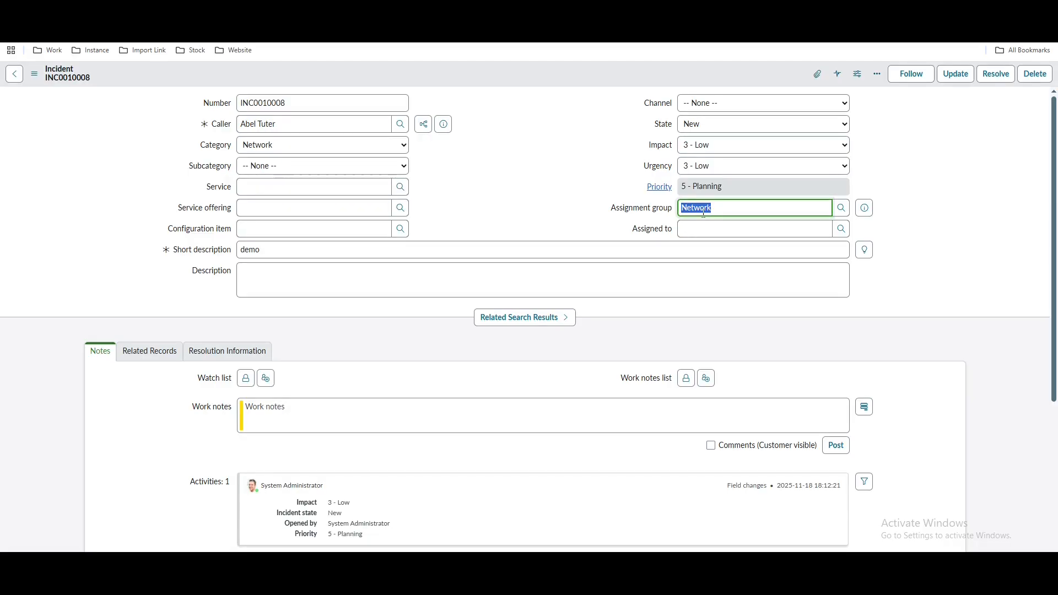
click(864, 208)
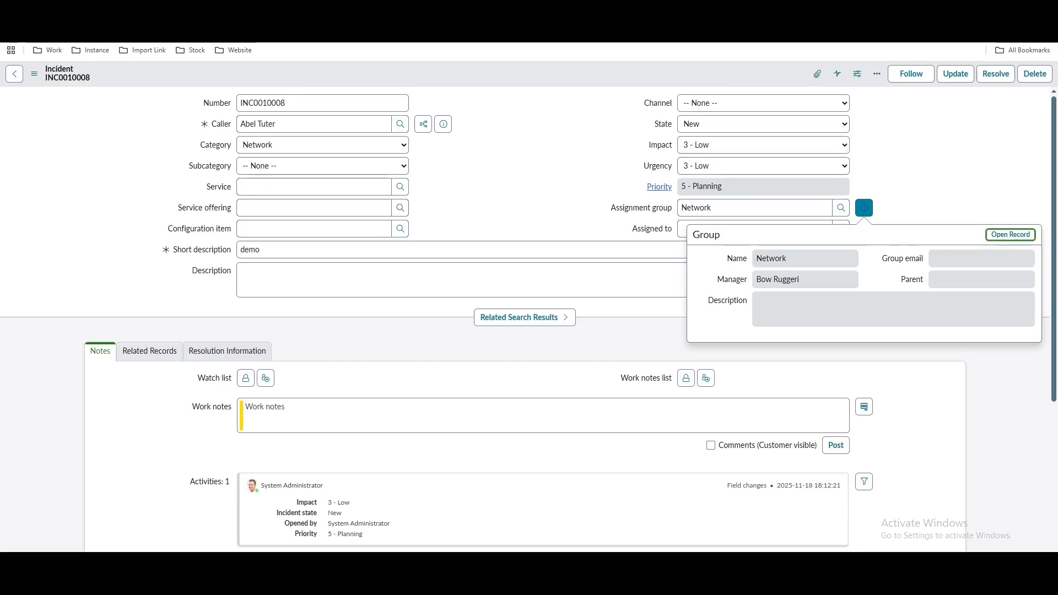
click(1008, 235)
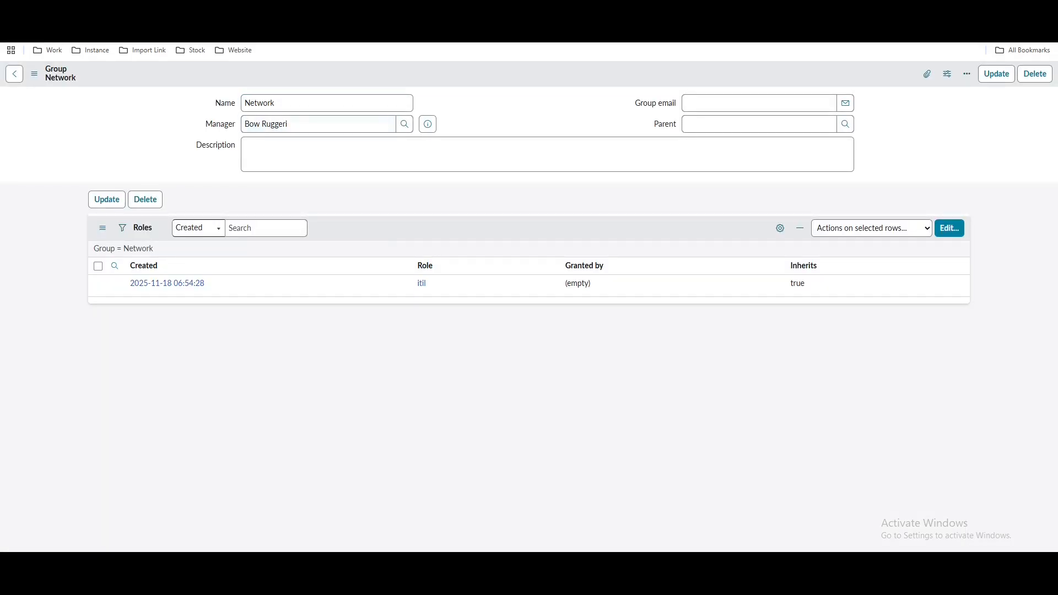
key(ctrl+w)
click(573, 181)
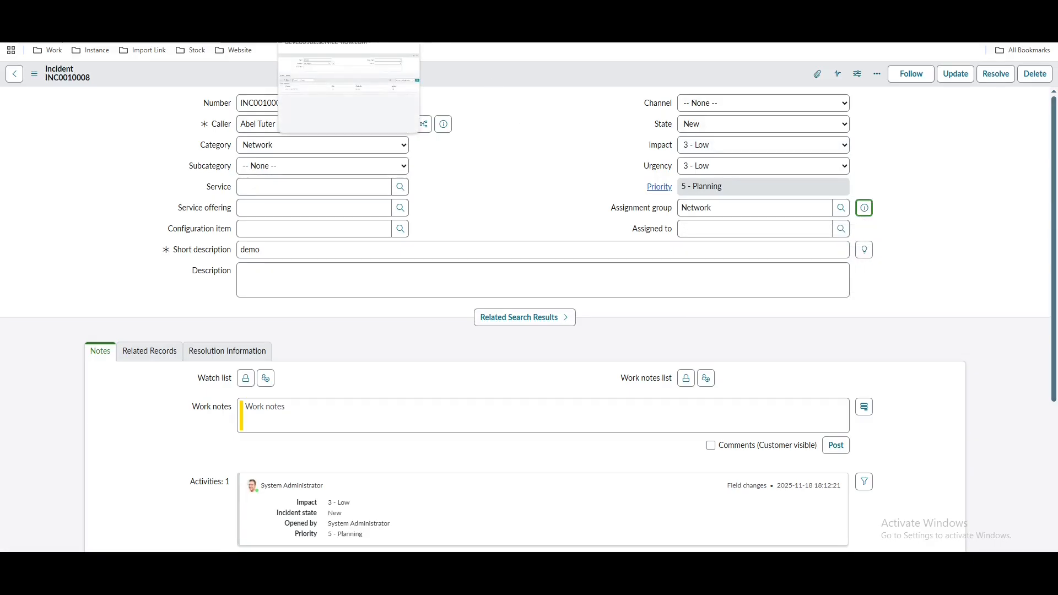
View the Network group's five members on its Group Members tab
click(330, 11)
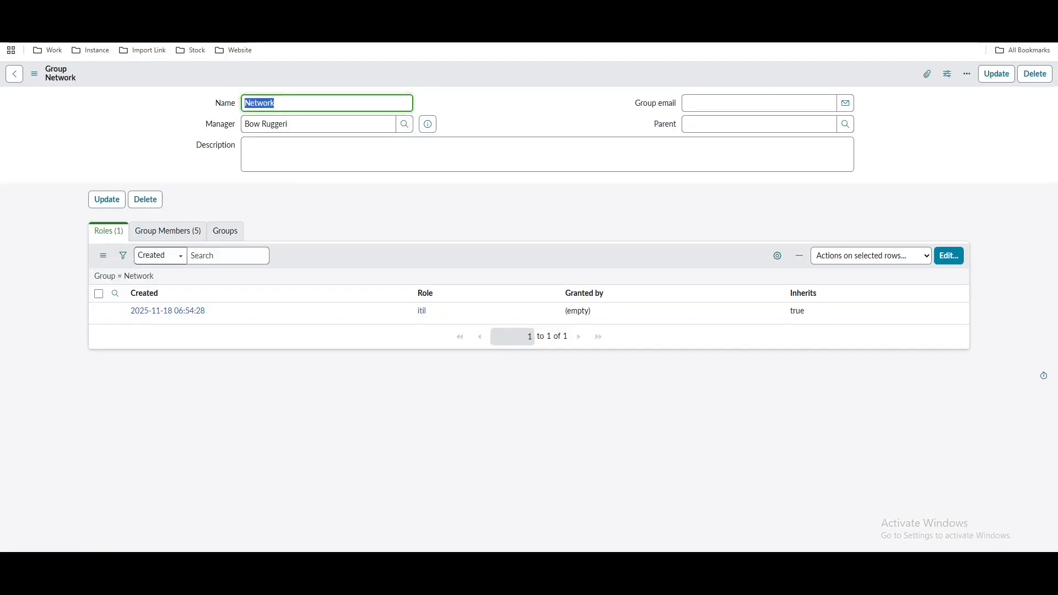
click(169, 236)
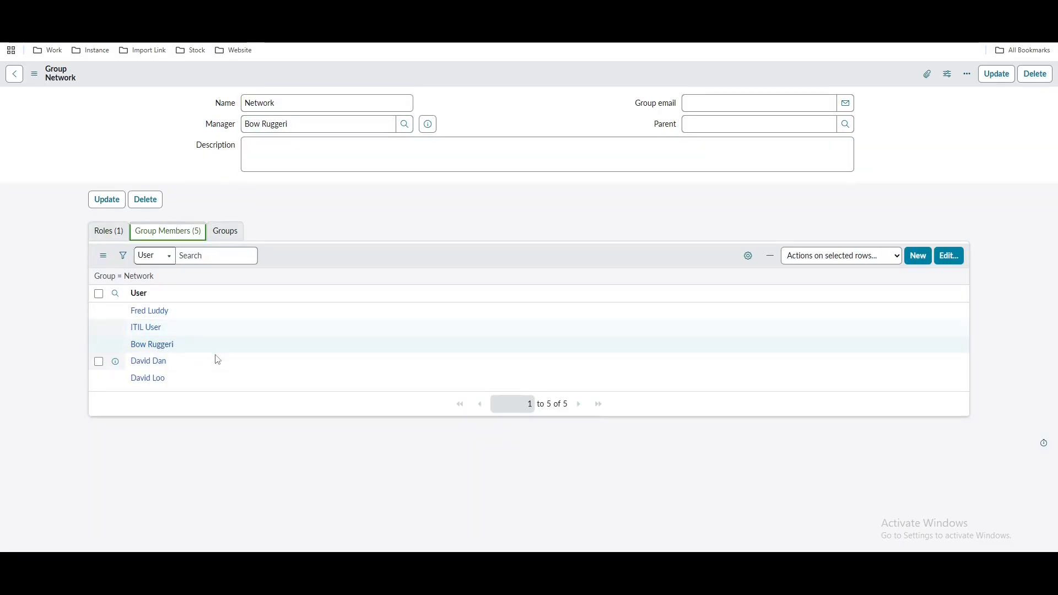
drag(168, 309, 102, 324)
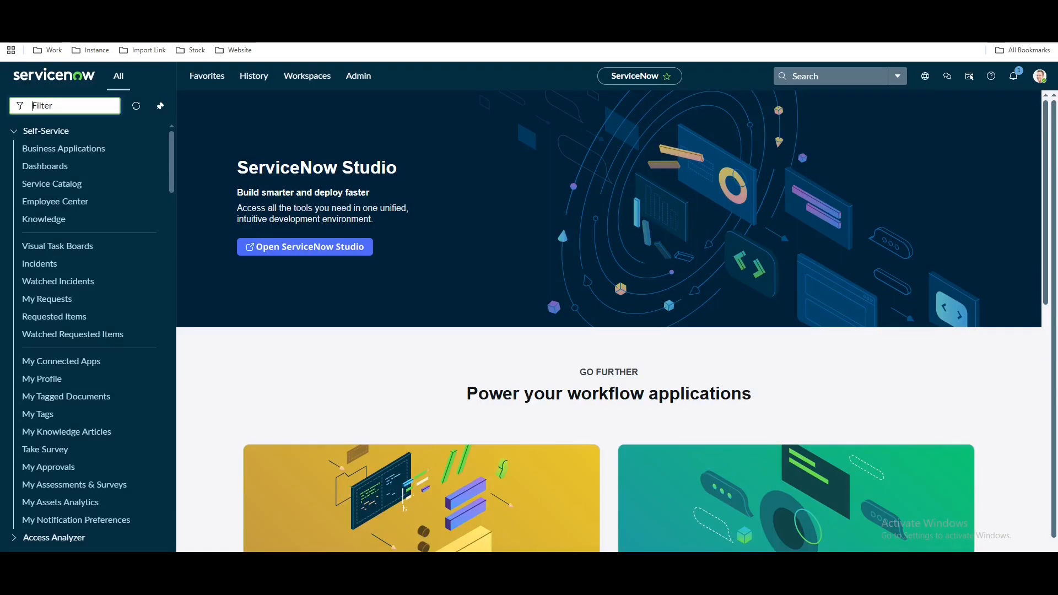
Impersonate a Network group member and dismiss the 'Work your way' tour
click(1039, 77)
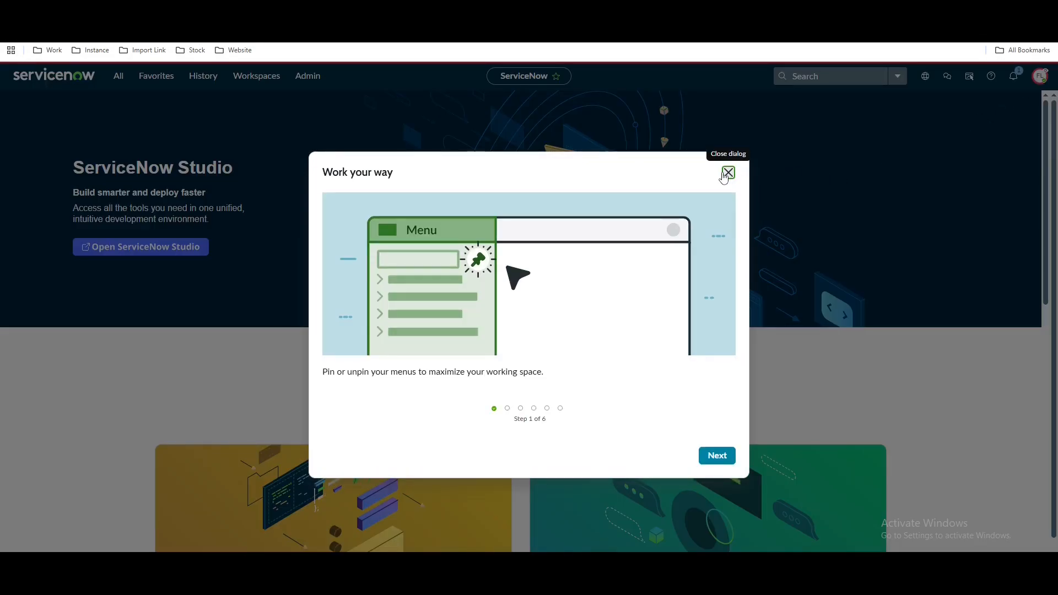
click(727, 173)
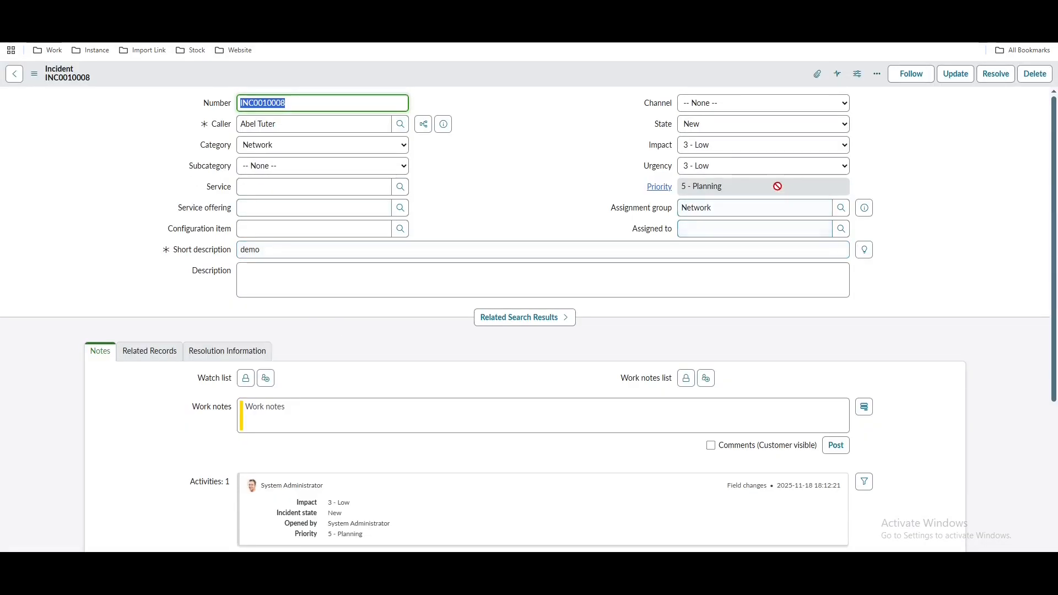
Assign INC0010008 to a Network group member from the lookup and save it
click(763, 228)
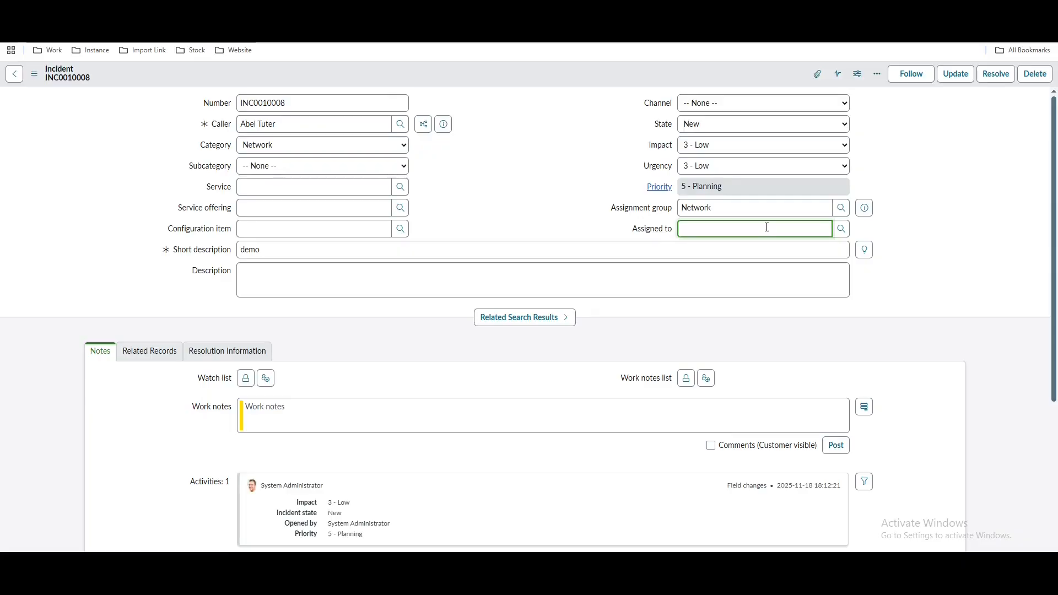
click(841, 229)
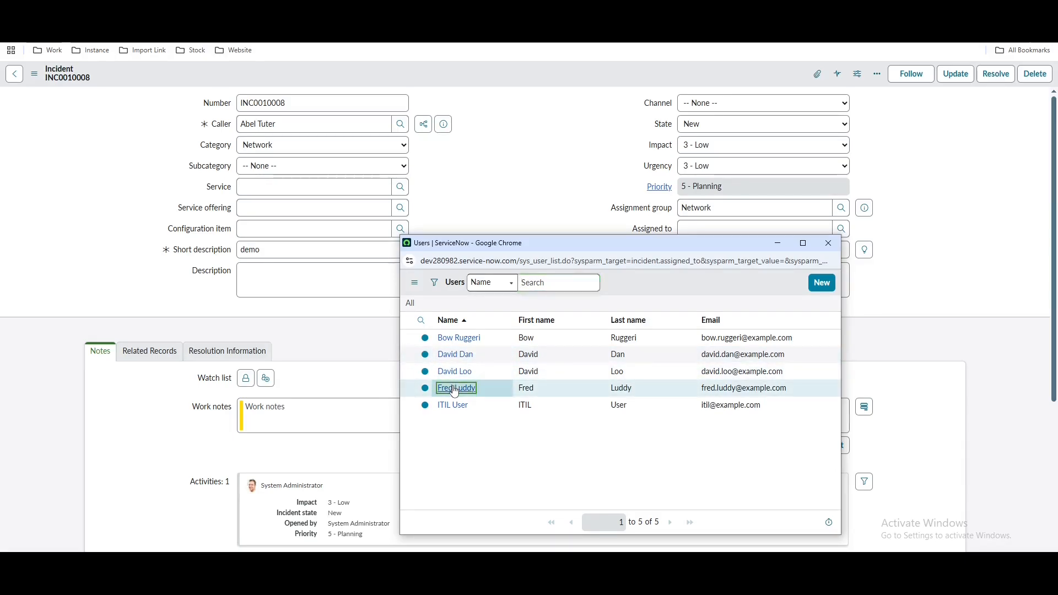
click(456, 388)
right_click(537, 83)
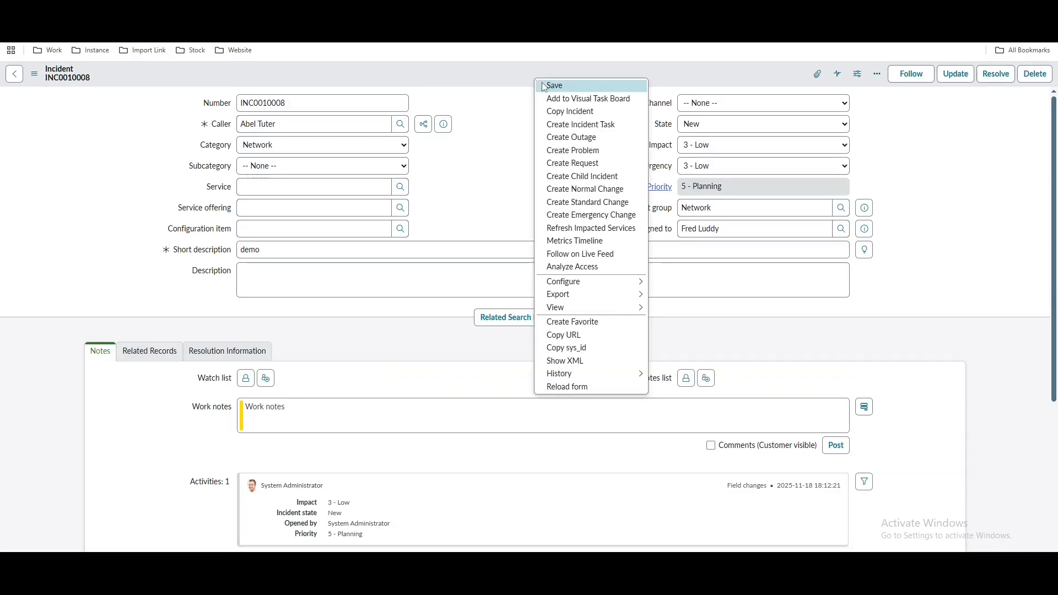
click(543, 86)
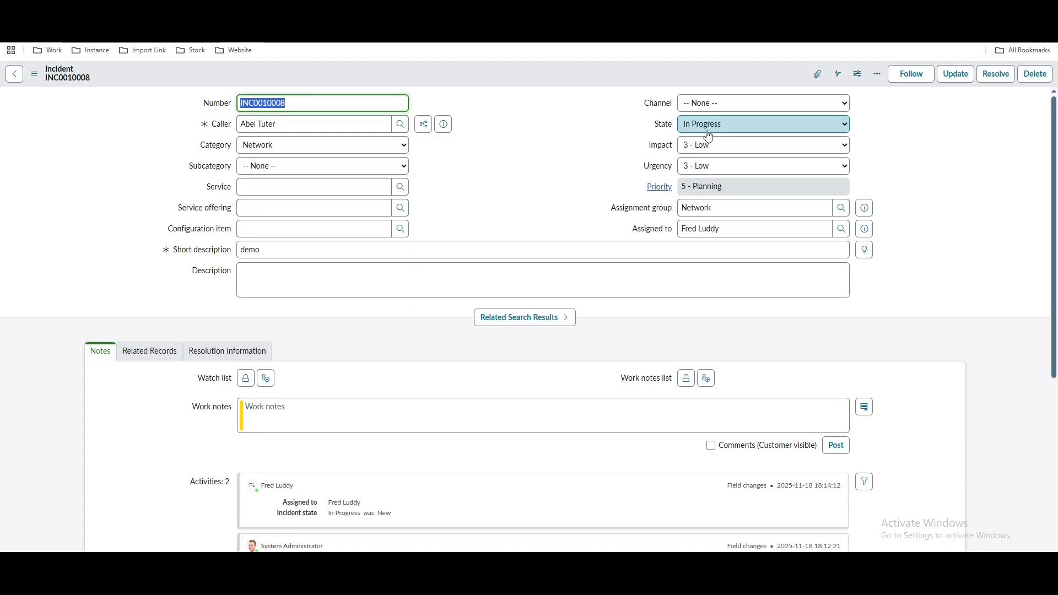
Put the incident On Hold with reason Awaiting Caller
click(709, 136)
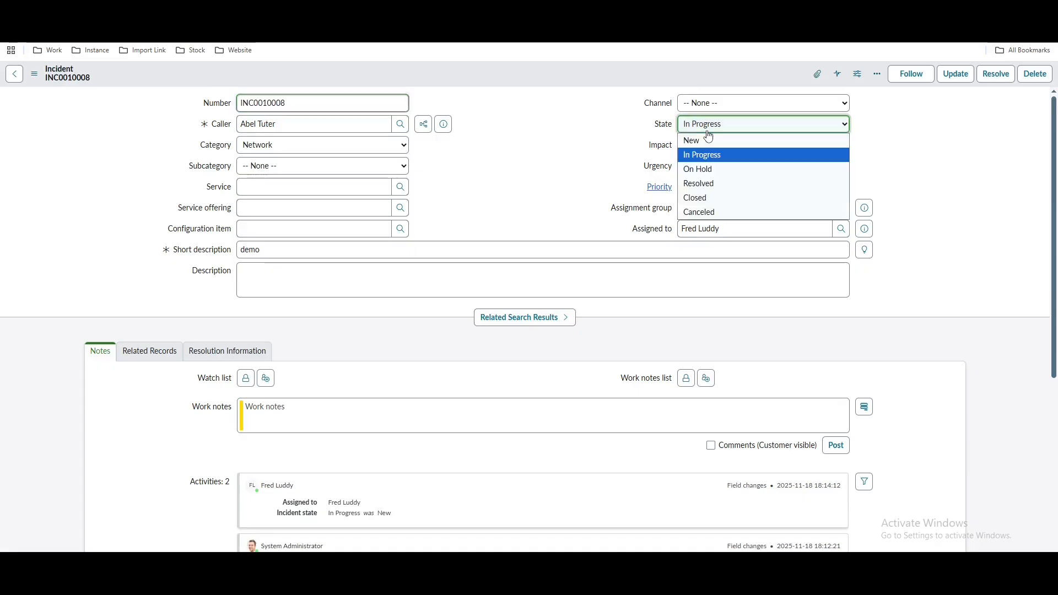
click(697, 170)
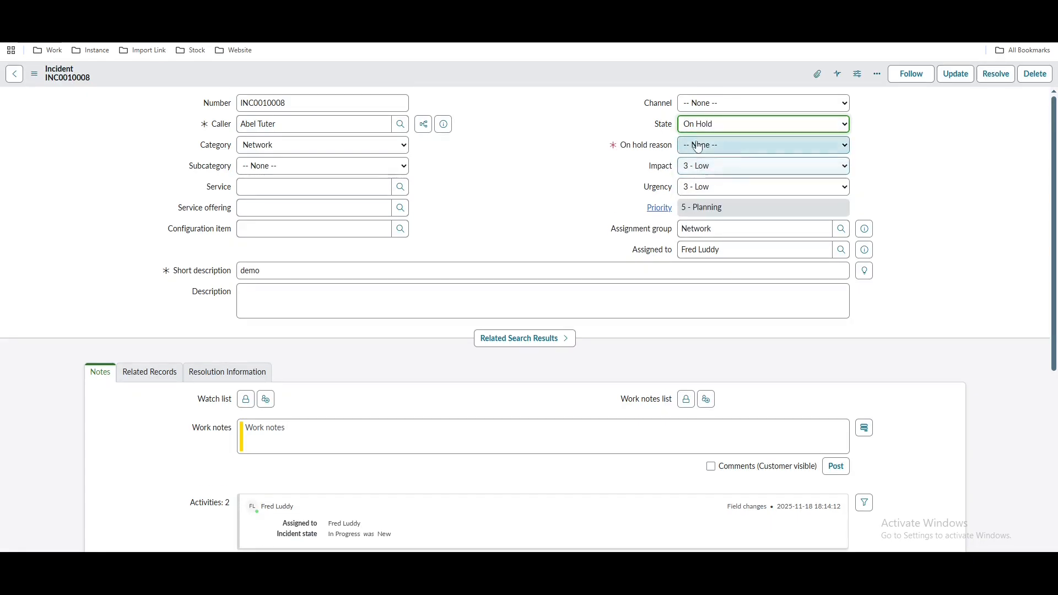
click(698, 146)
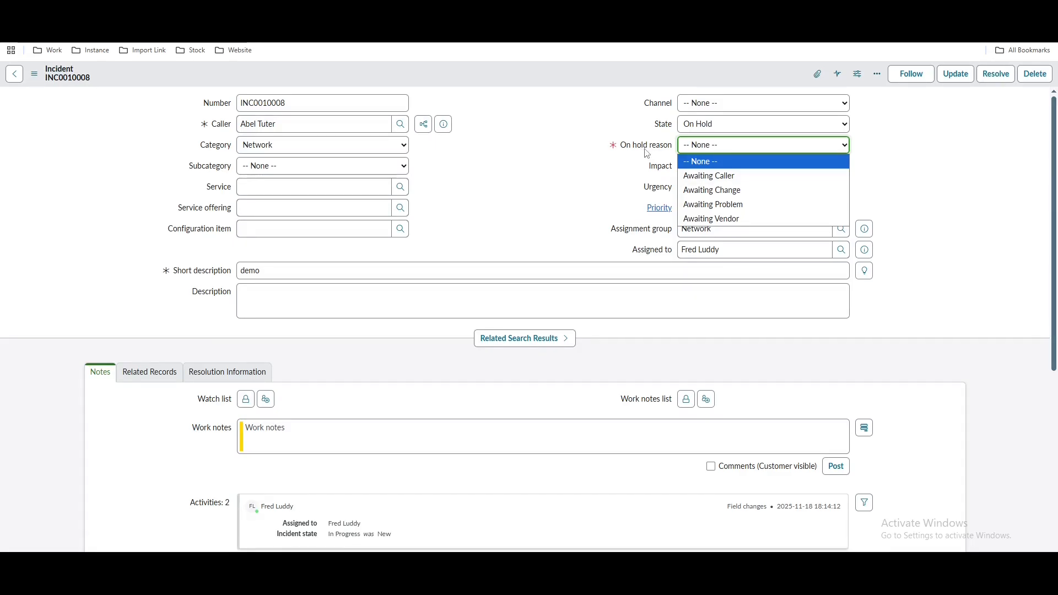
click(683, 179)
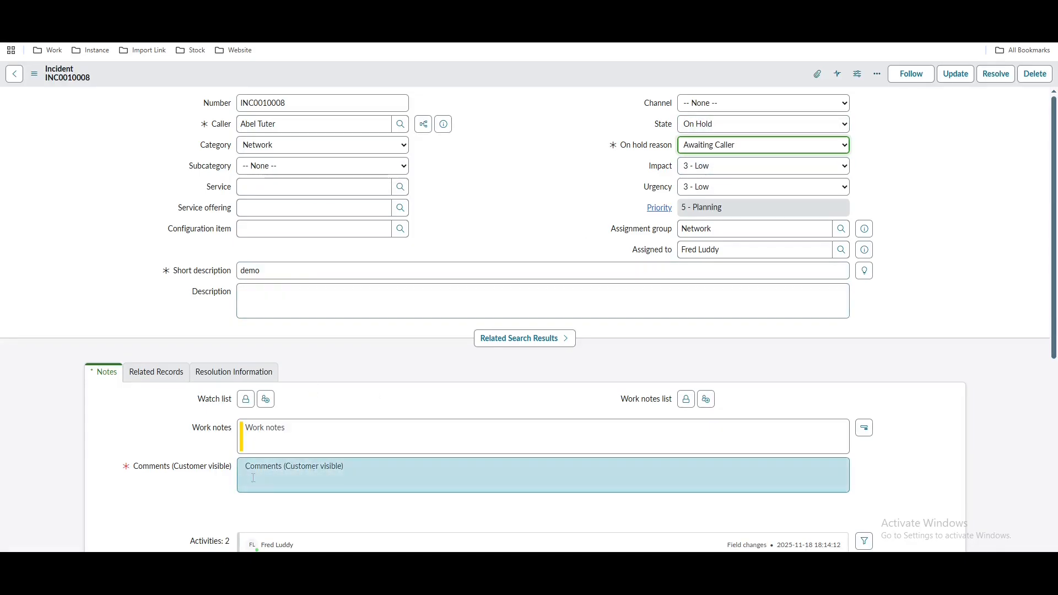
click(283, 478)
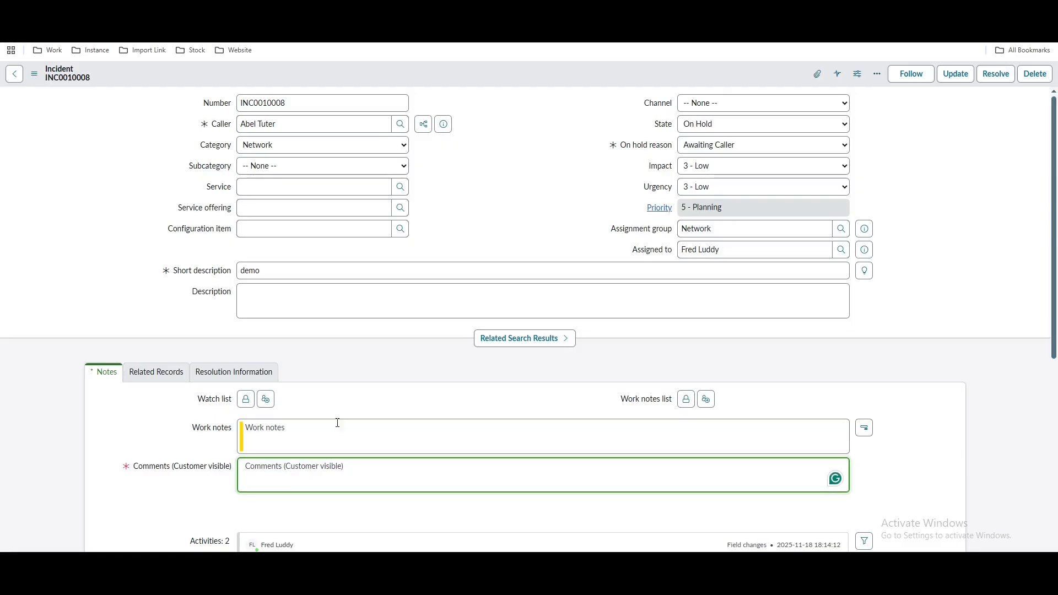
Change the state to Resolved and show the Resolution Information fields
click(704, 126)
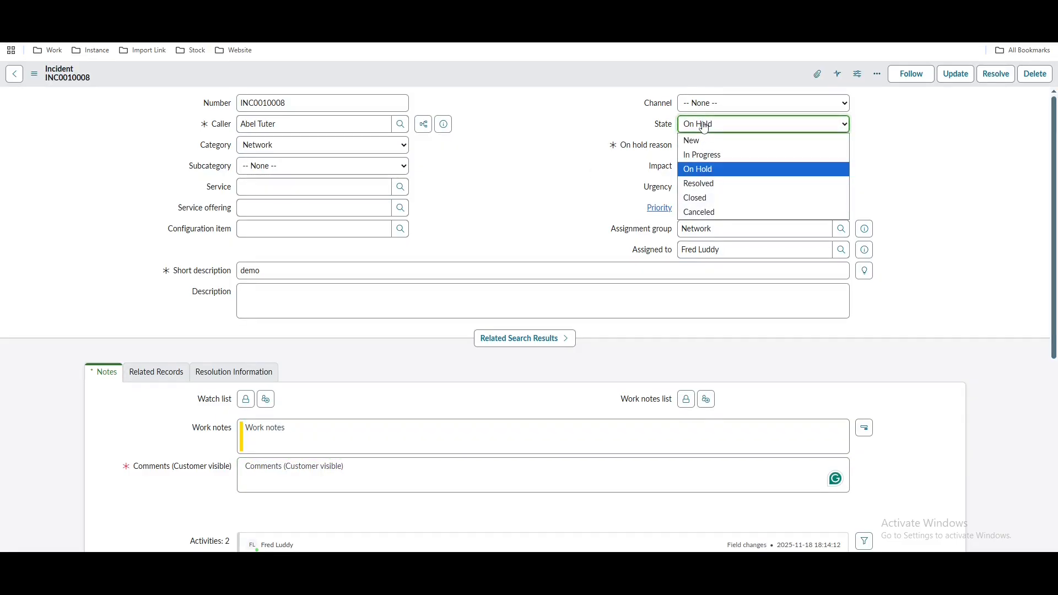
click(700, 184)
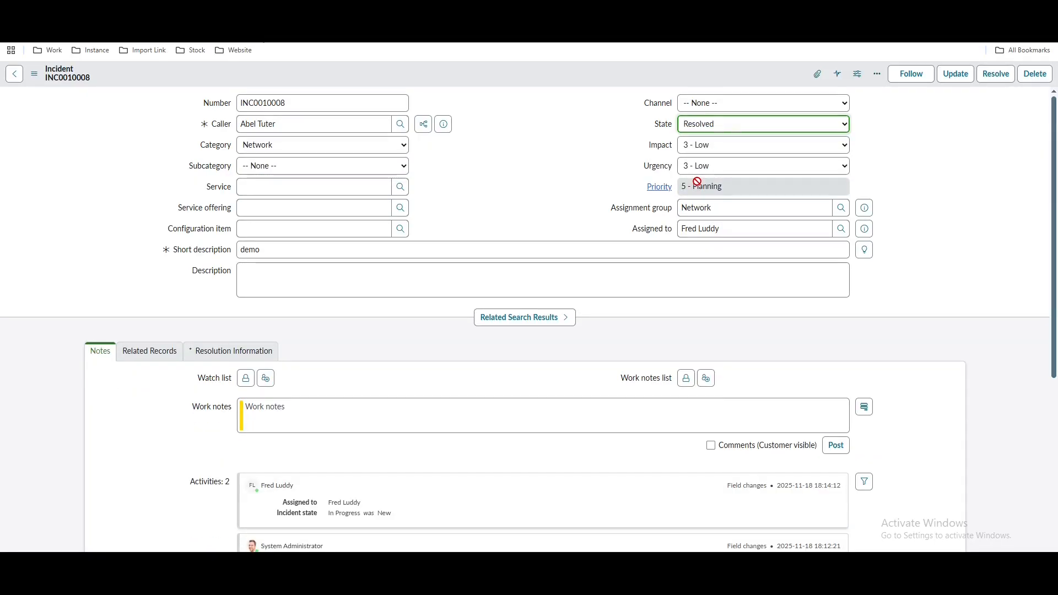
click(242, 357)
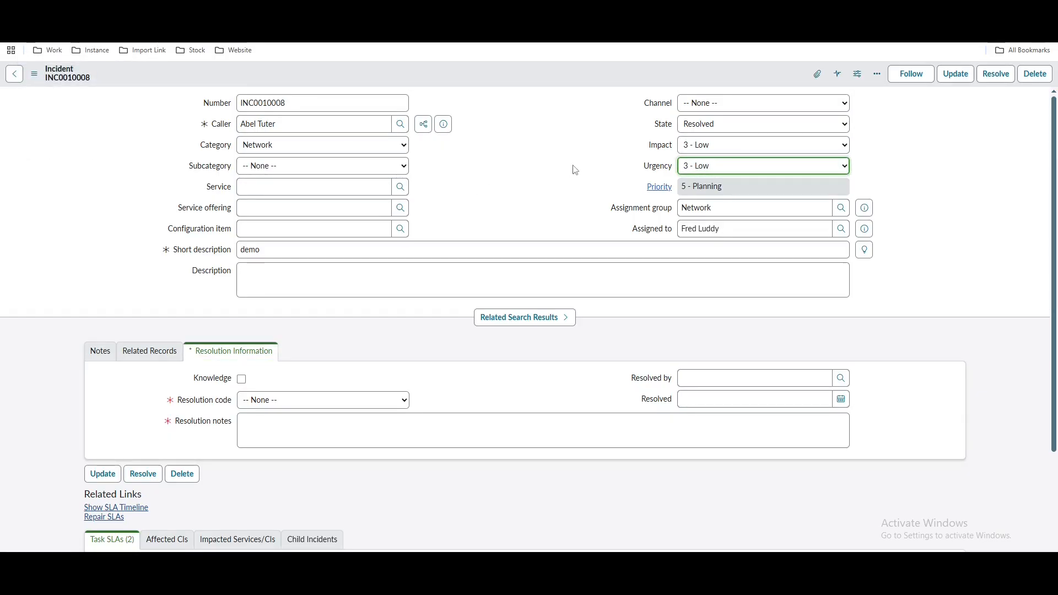
Reload INC0010008 discarding unsaved changes, then try to resolve it
key(F5)
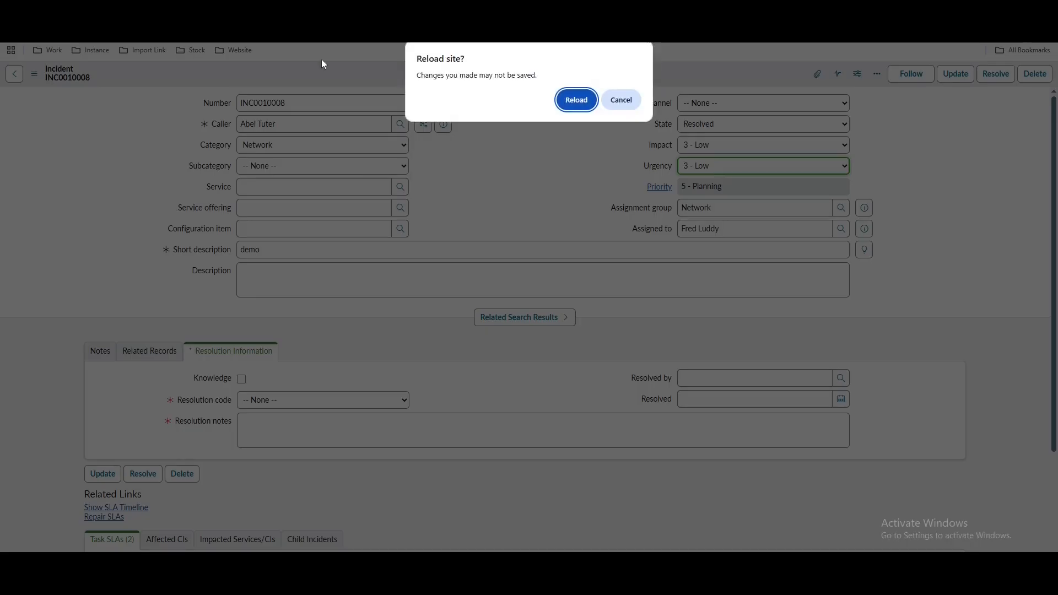
click(620, 101)
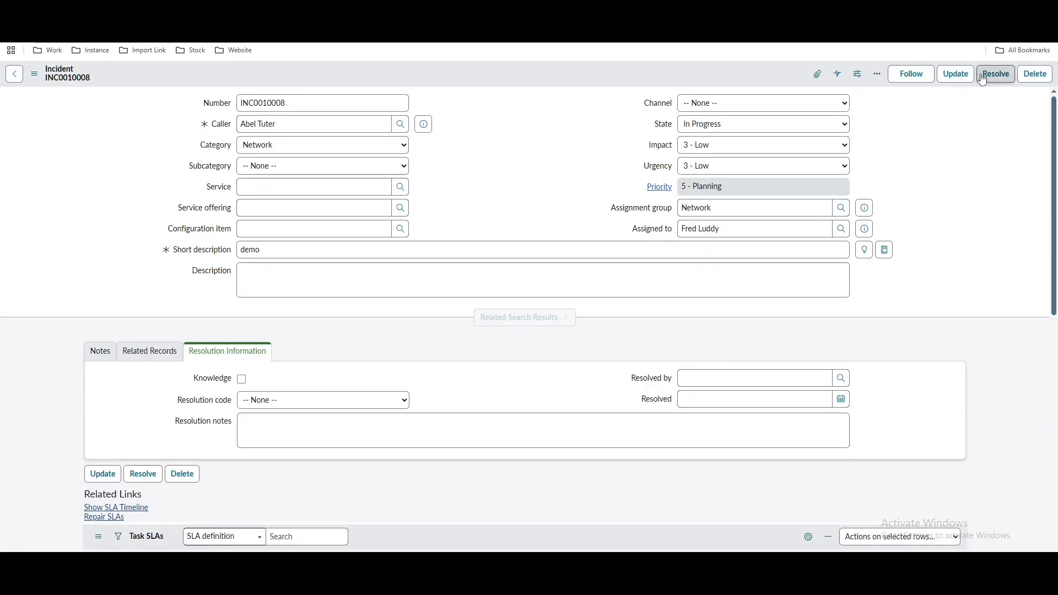
click(986, 77)
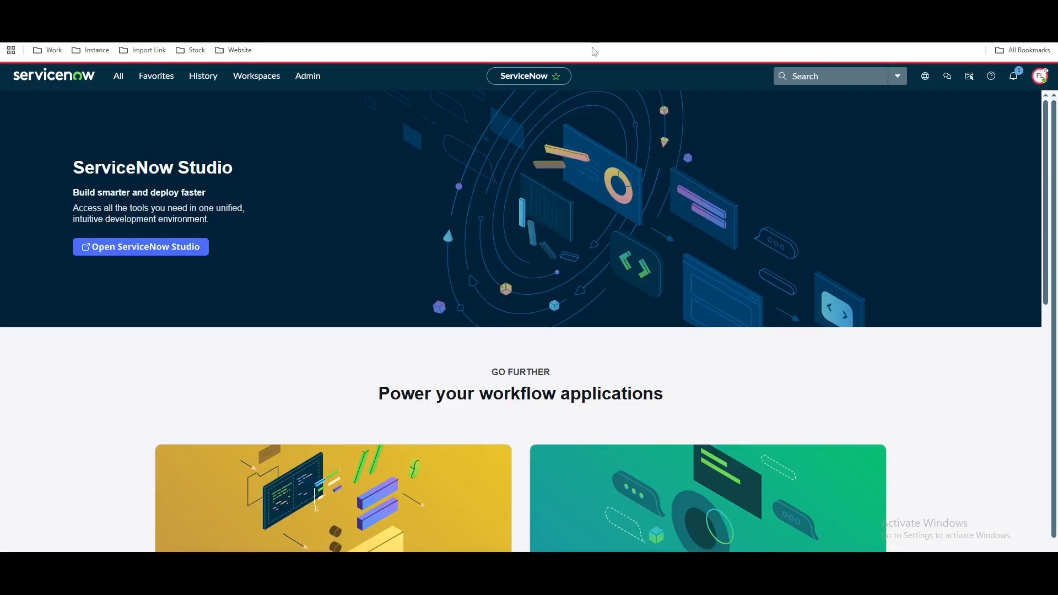
Stop impersonating the user and open the Automated Test Framework Tests list
click(1039, 77)
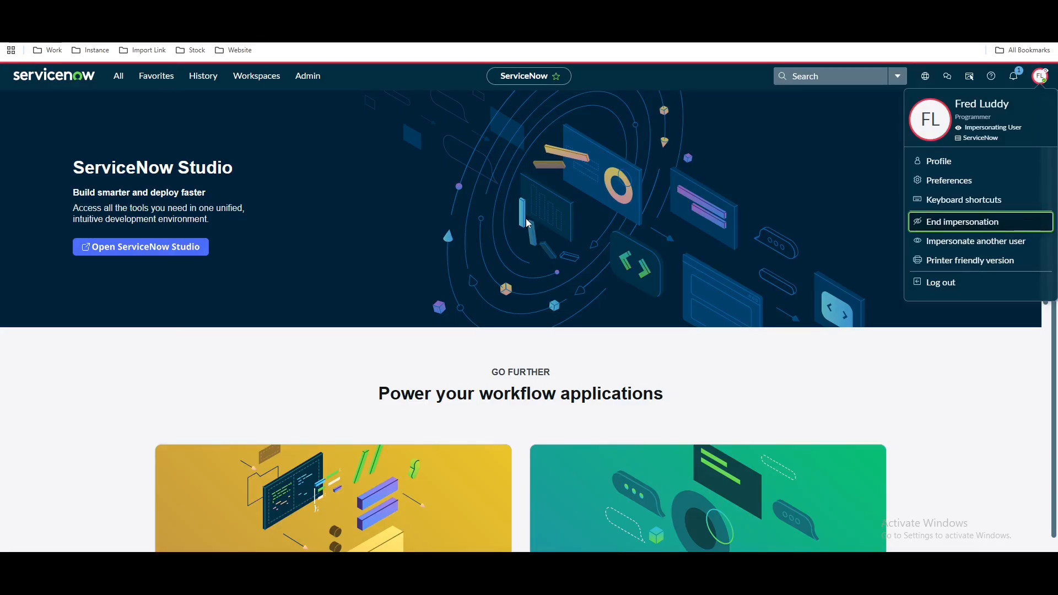
click(95, 109)
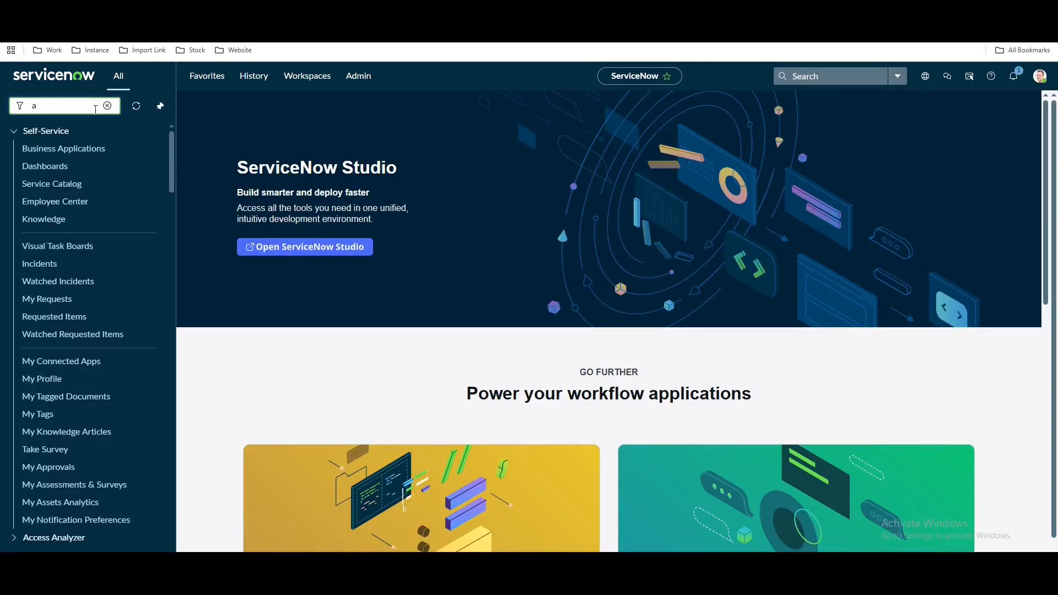
text(automat)
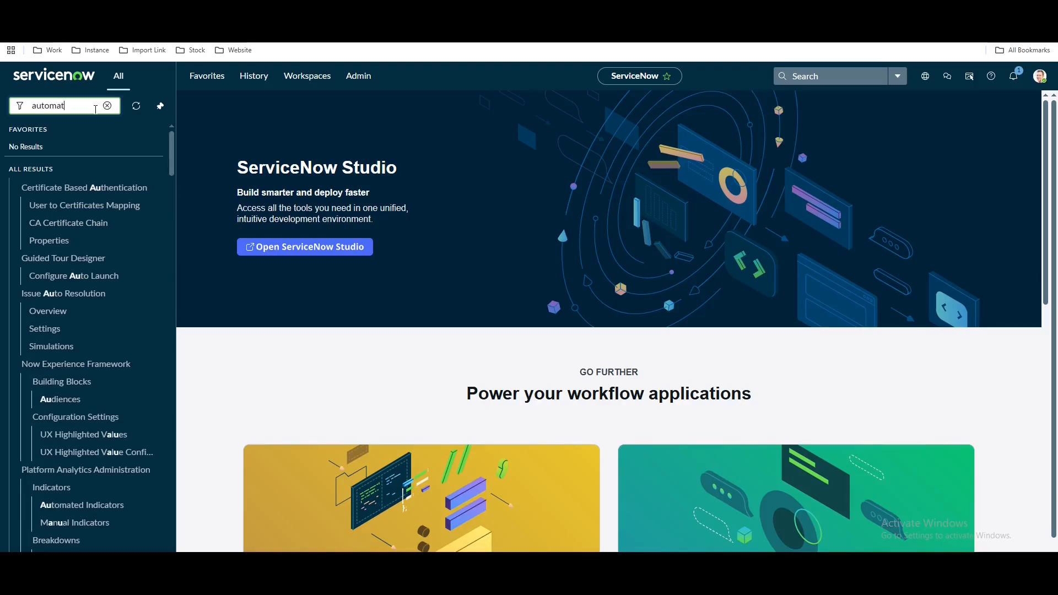
text(ed tes)
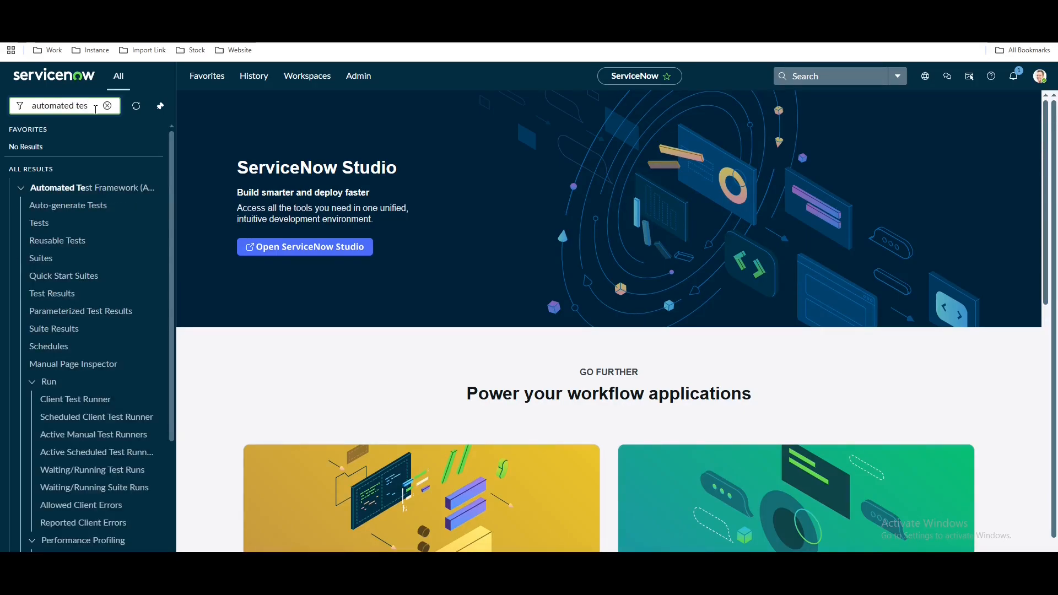
click(70, 223)
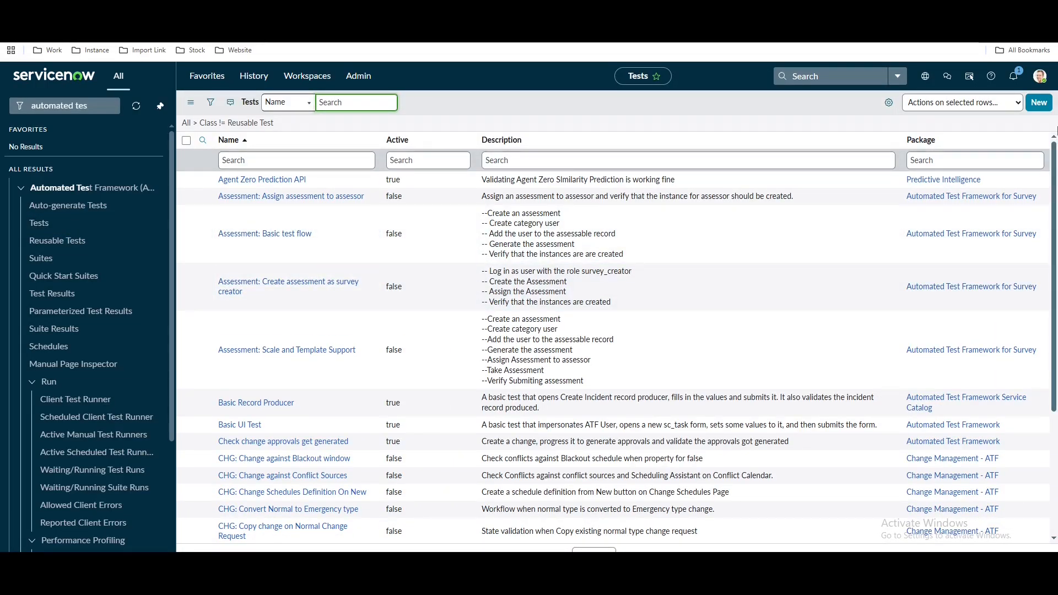
Add the Created and Created by columns to the tests list
click(888, 103)
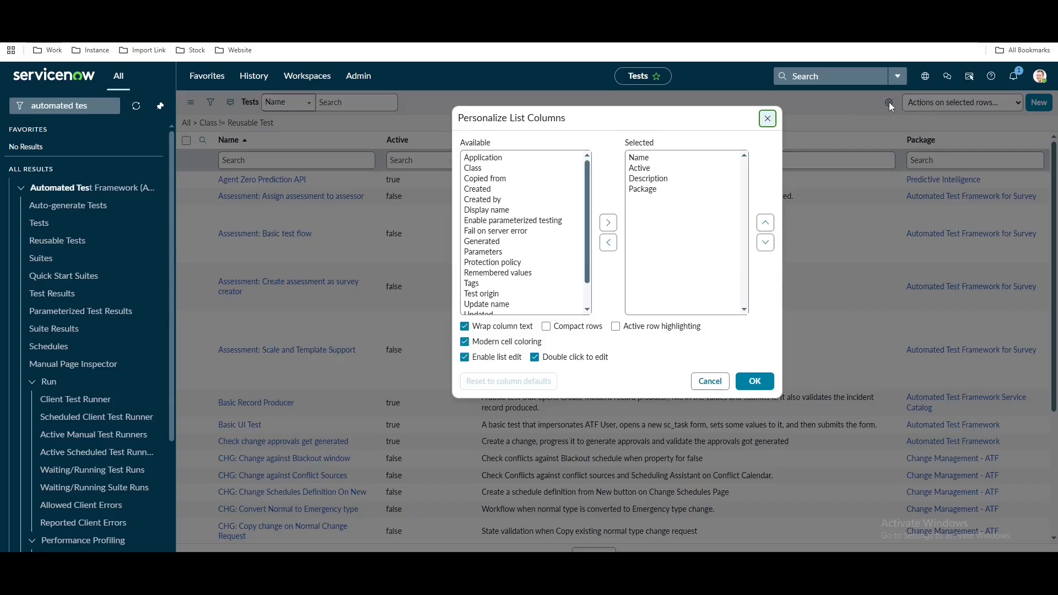
double_click(490, 190)
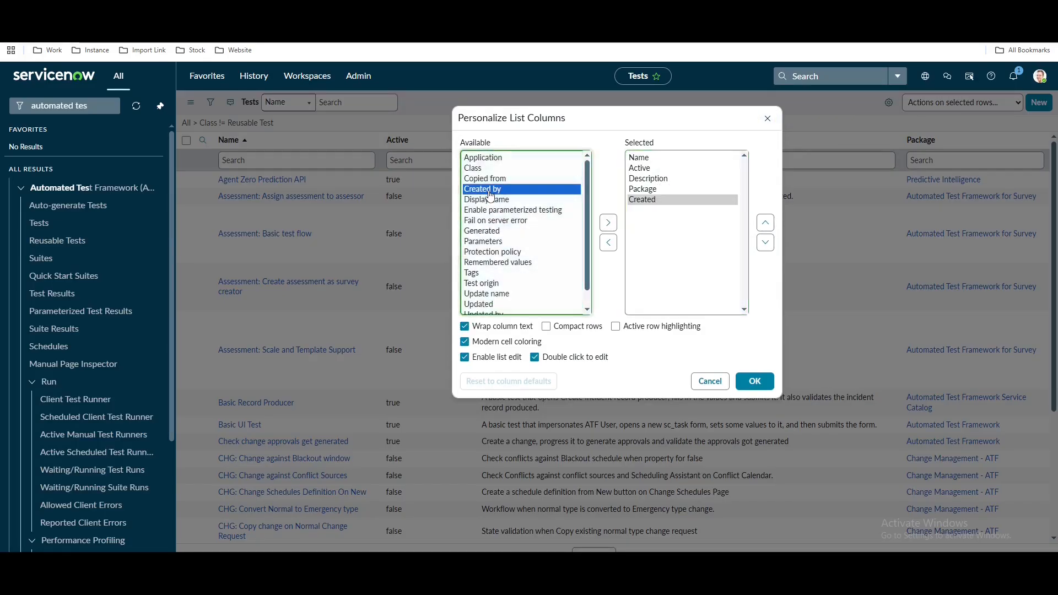
double_click(490, 190)
click(753, 381)
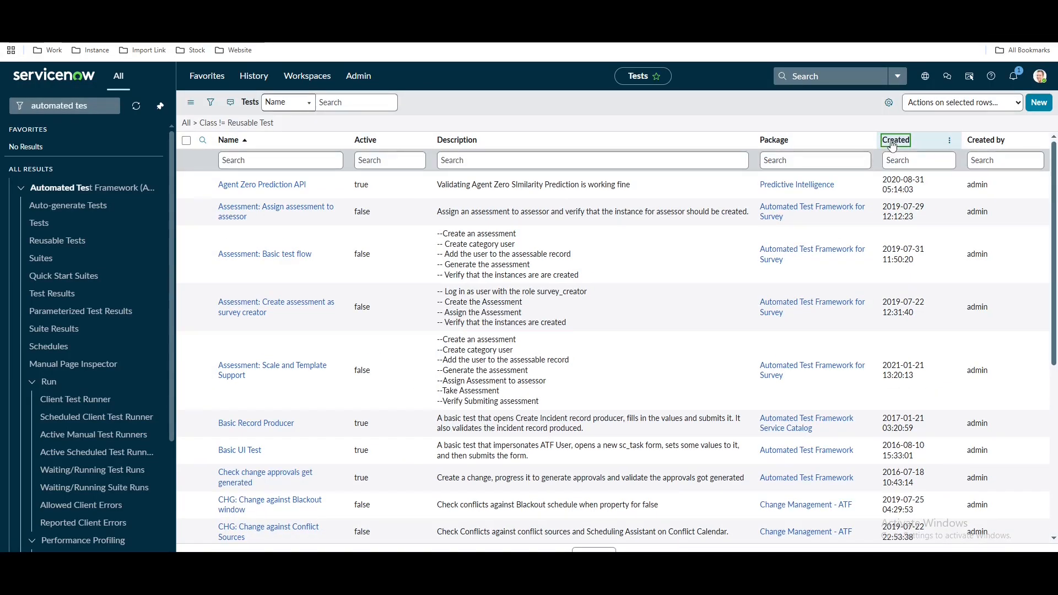
Sort the tests by Created, newest first, and start a new test record
click(893, 141)
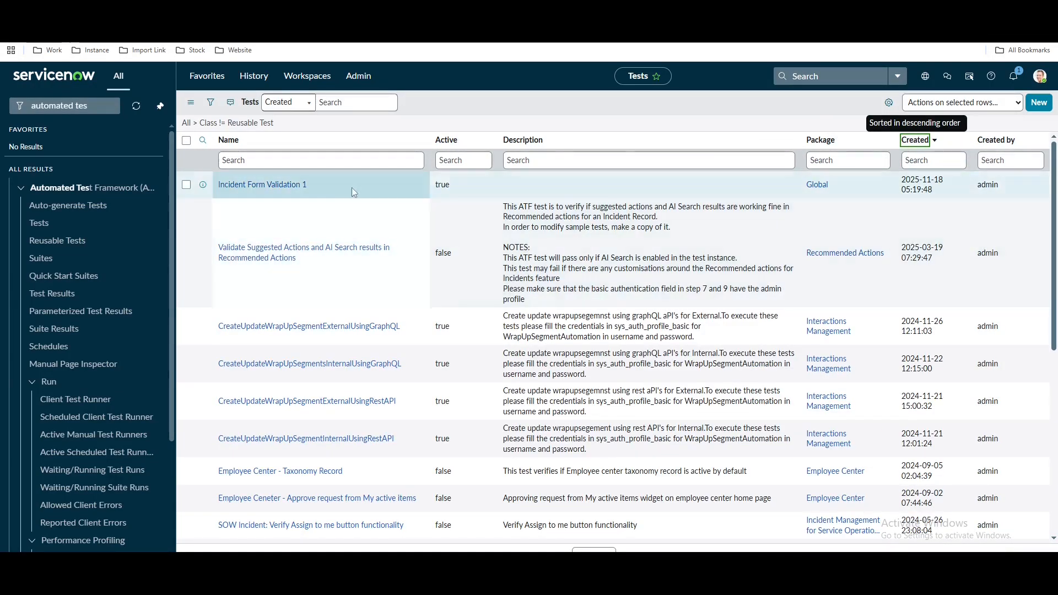
triple_click(353, 187)
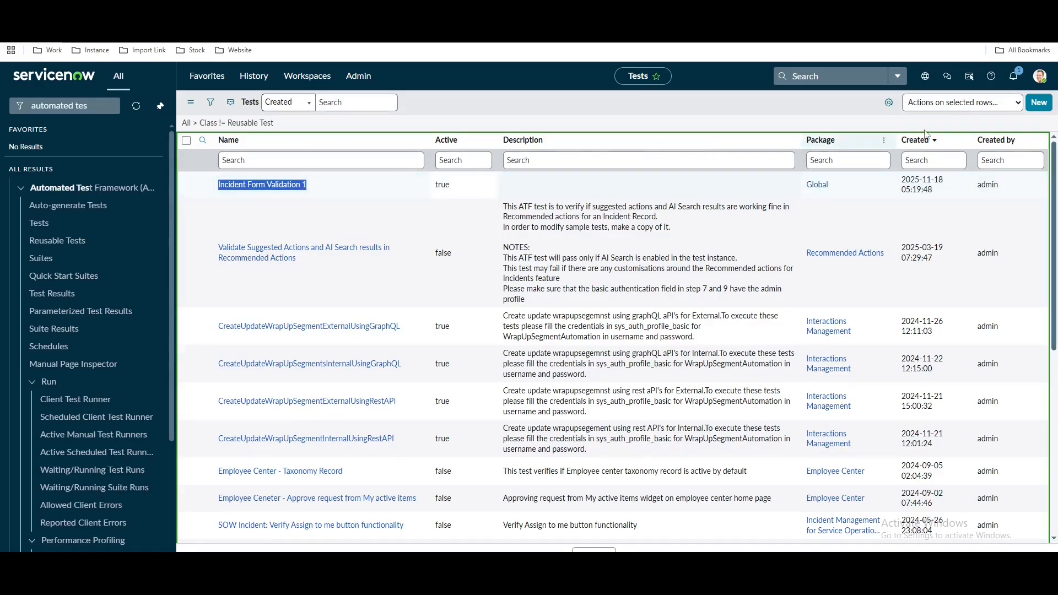
click(1049, 103)
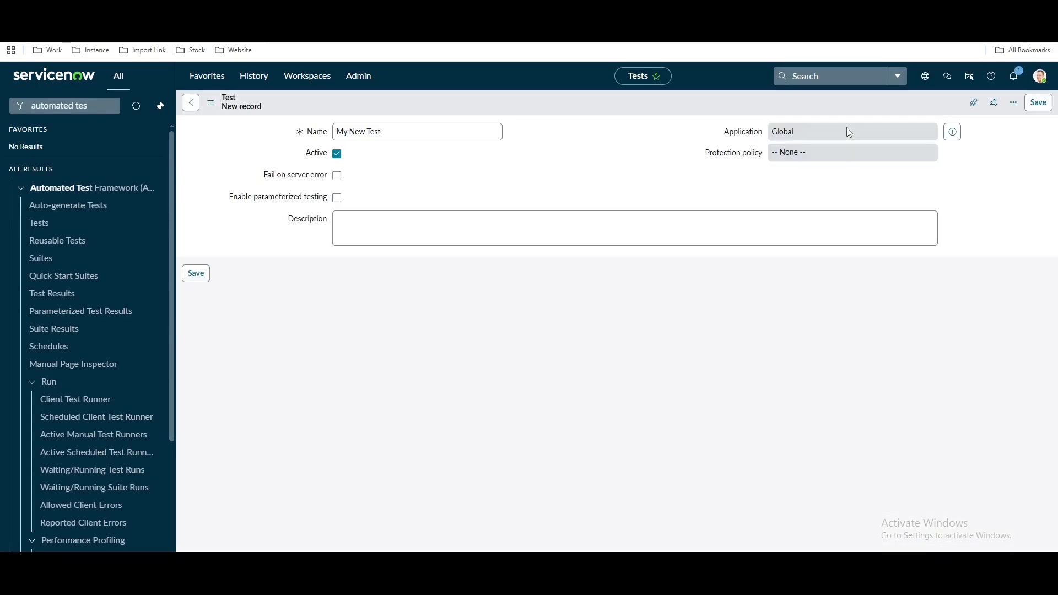
Check the Incident Lifecycle heading in the notes and return to the Tests list
key(alt+Tab)
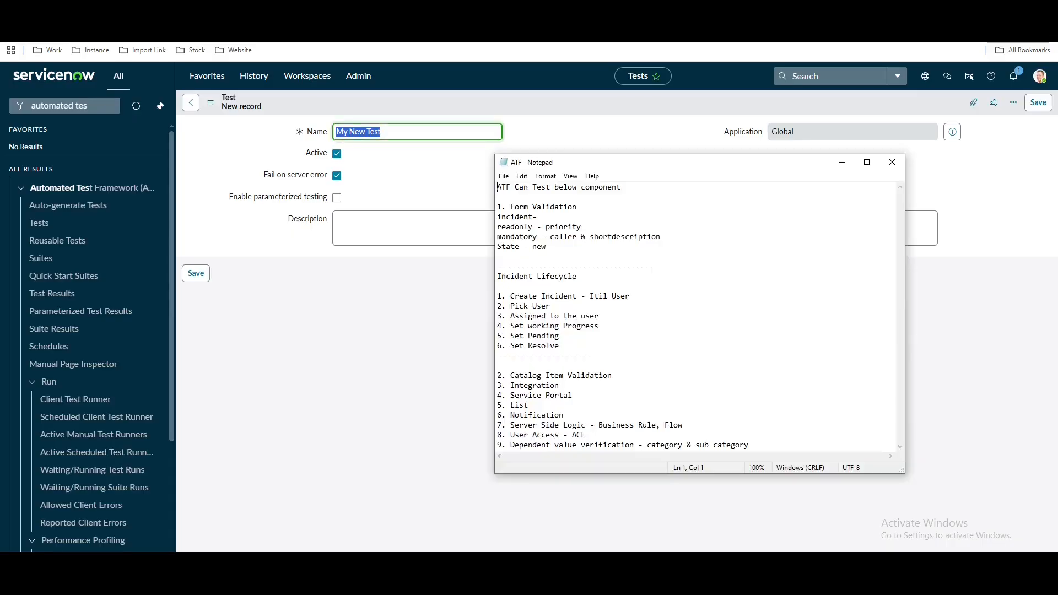
drag(579, 275, 490, 272)
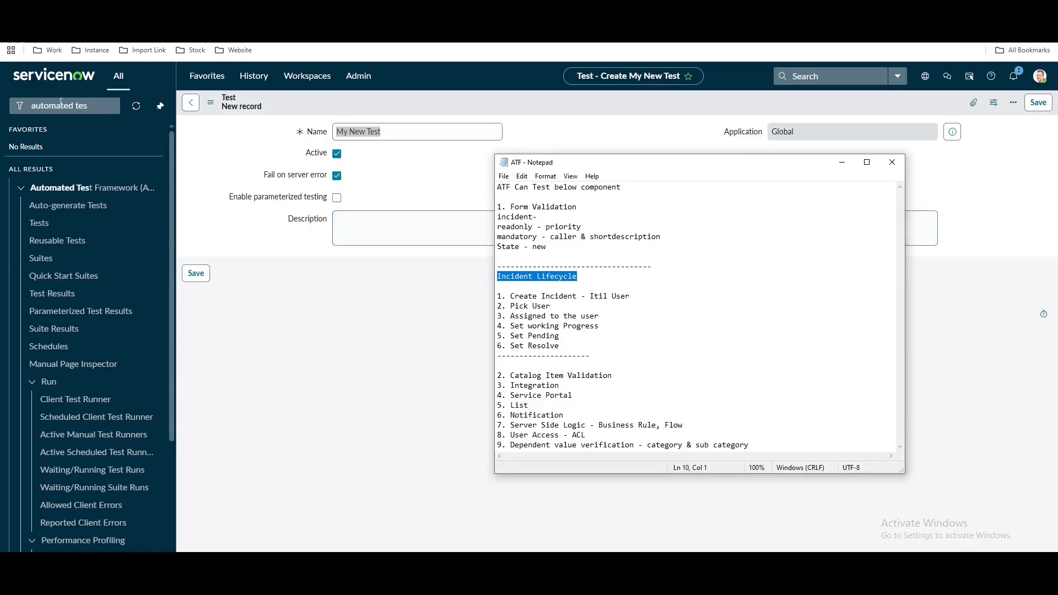
click(10, 29)
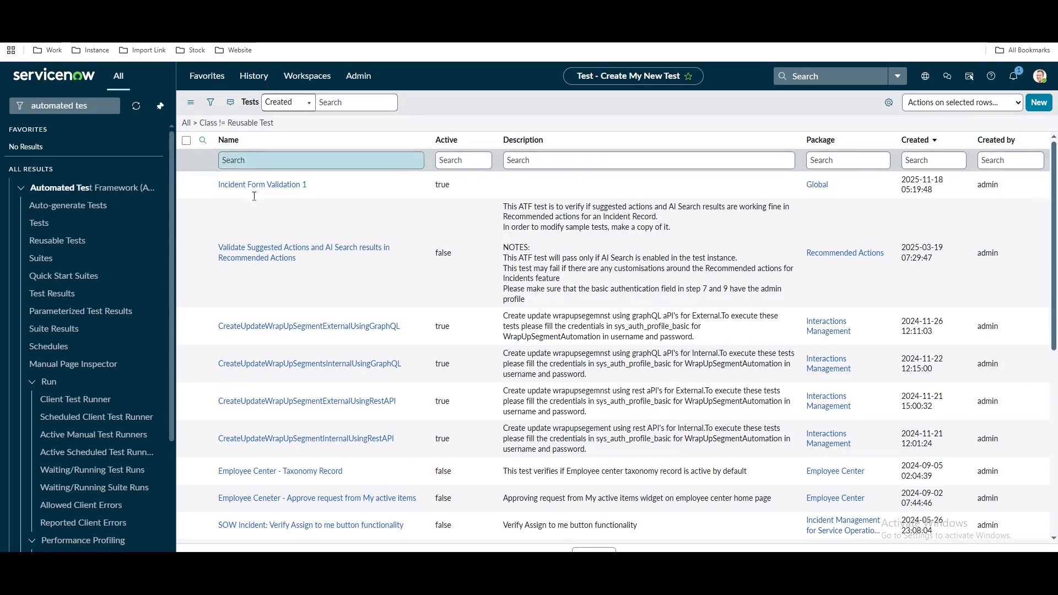
Open Incident Form Validation 1 and review the four steps under Test Steps
click(254, 187)
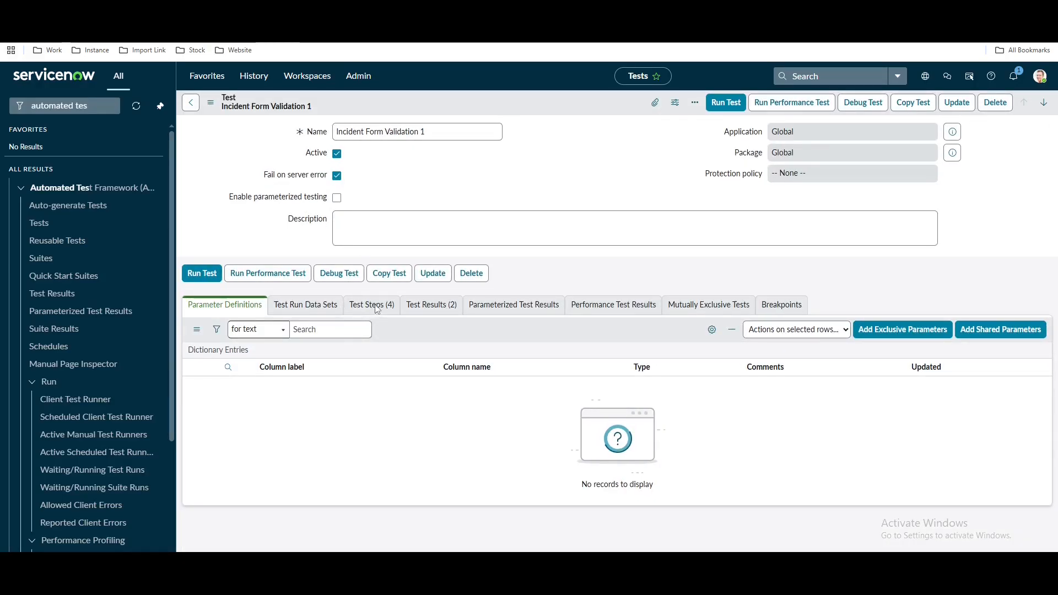
click(378, 309)
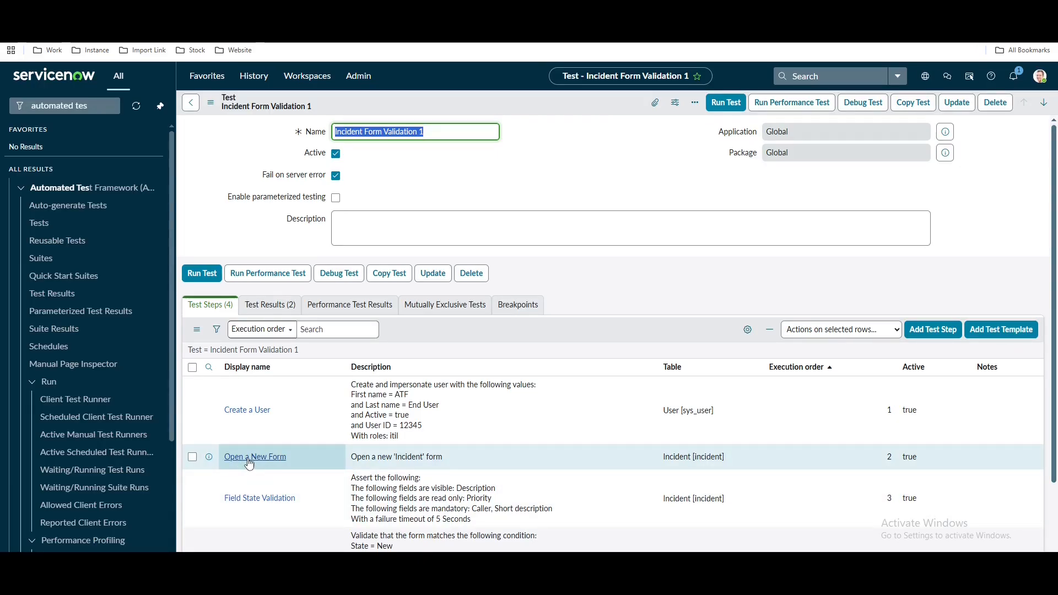
scroll(340, 460, down, 2)
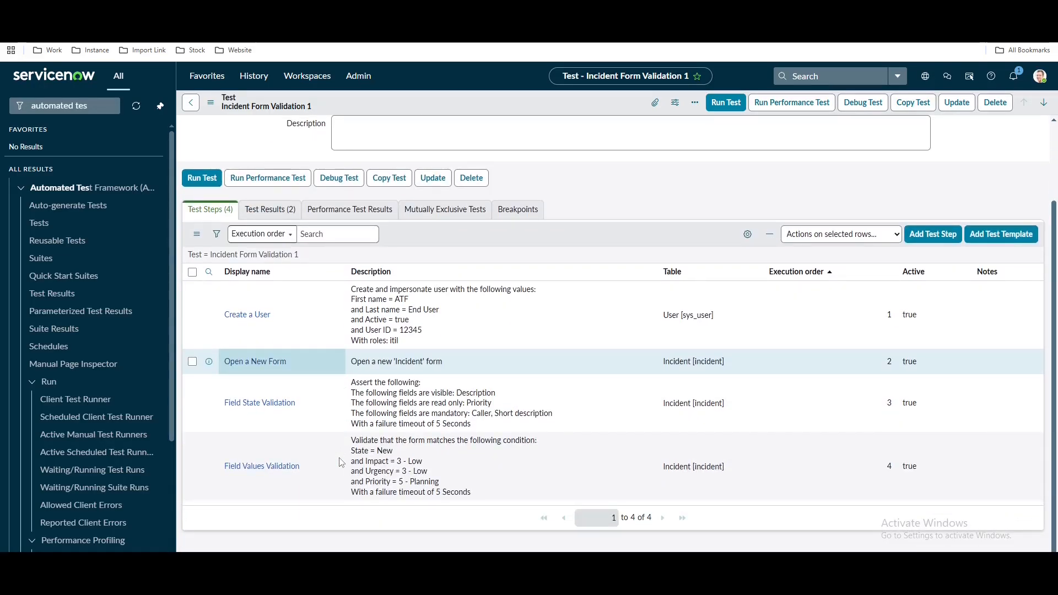
scroll(340, 462, up, 2)
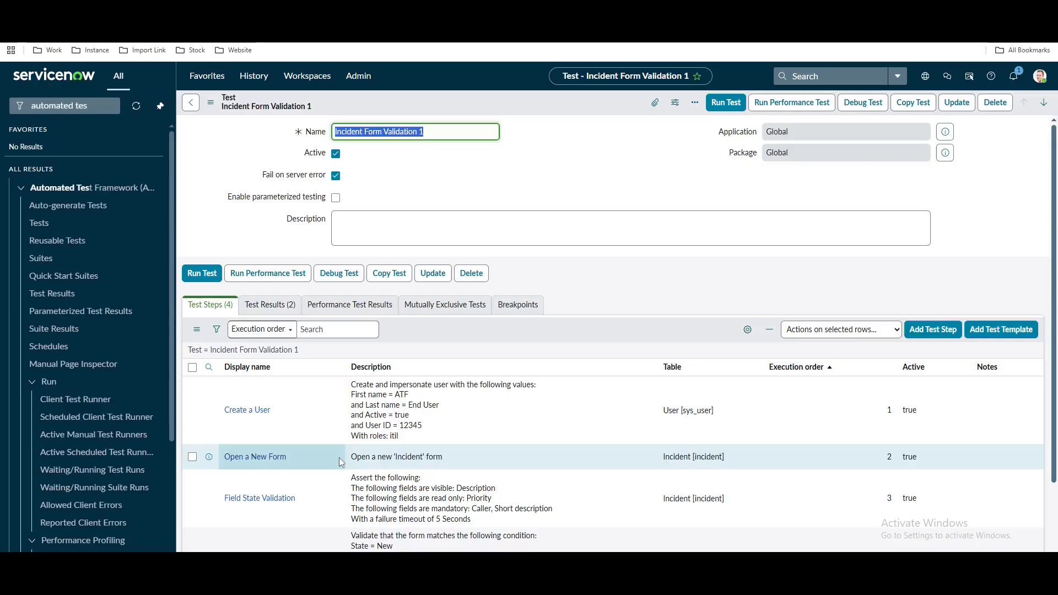
click(915, 103)
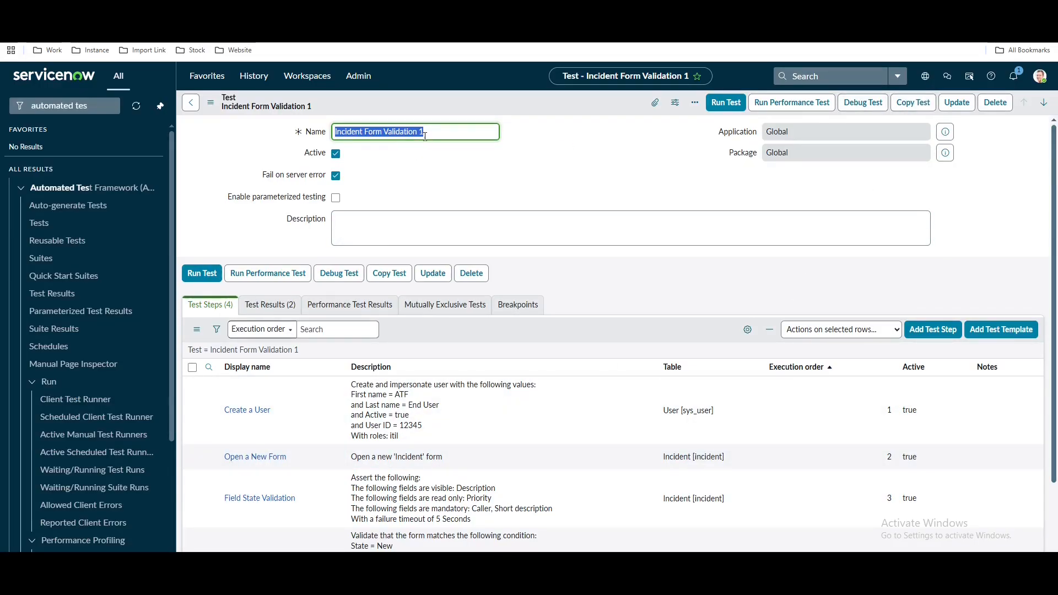
Copy Incident Form Validation 1, rename the copy 'Incident Lifecycle', and save it
click(913, 103)
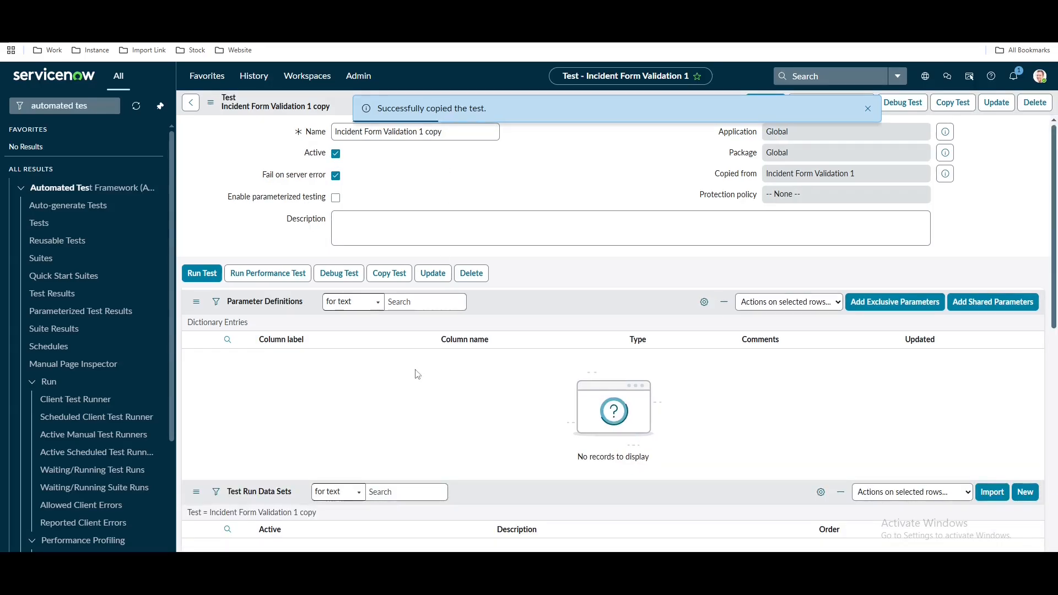
drag(442, 131, 336, 128)
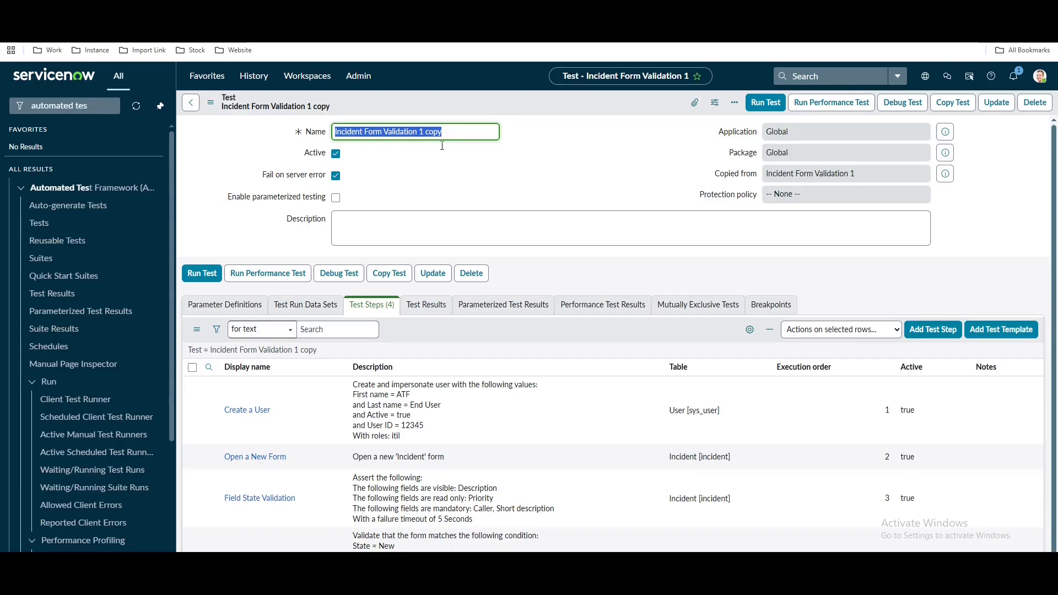
key(ctrl+v)
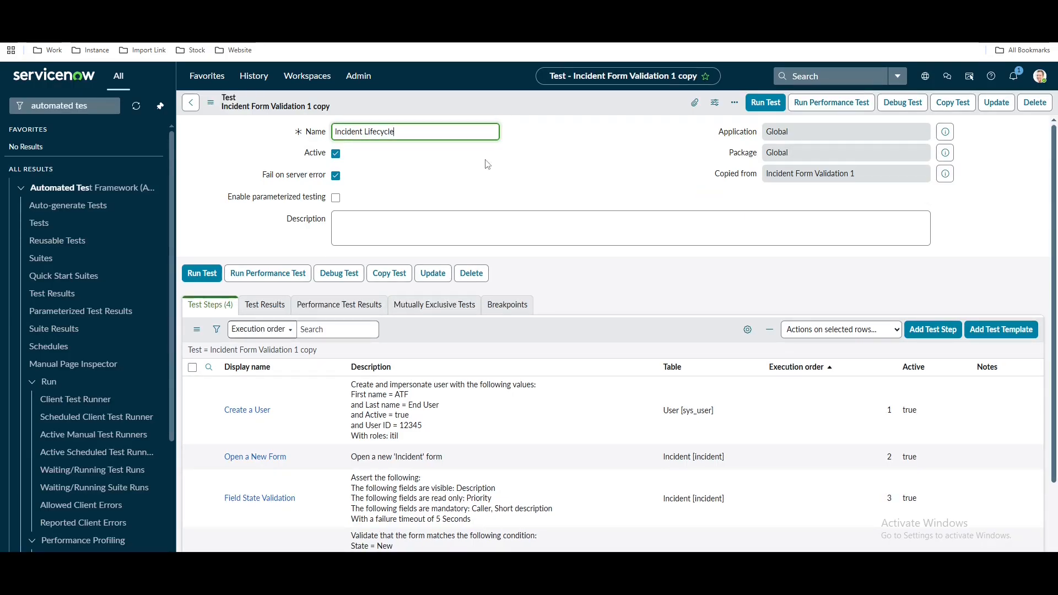
right_click(516, 108)
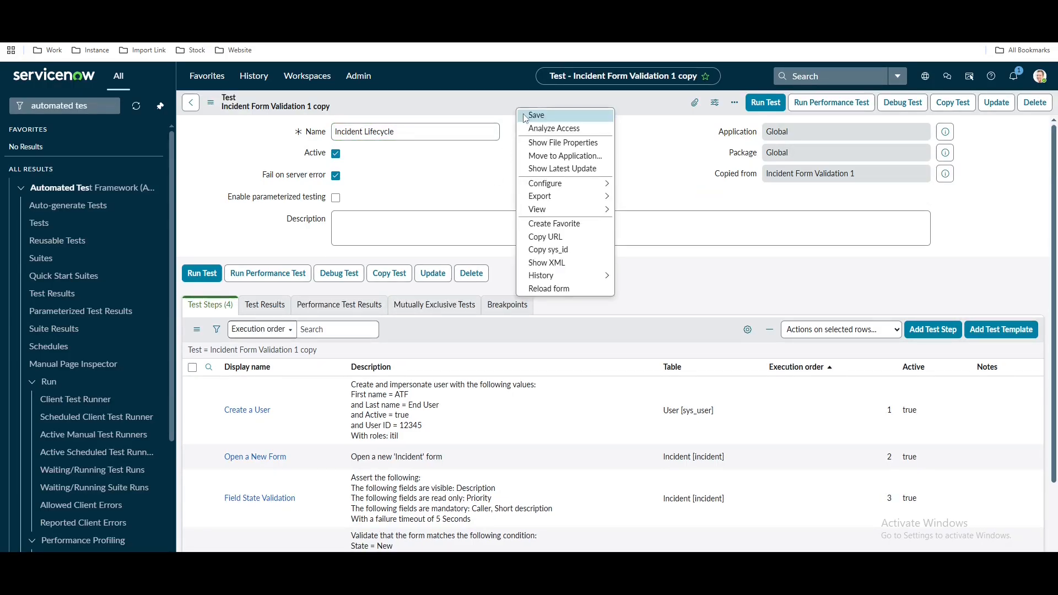
click(525, 116)
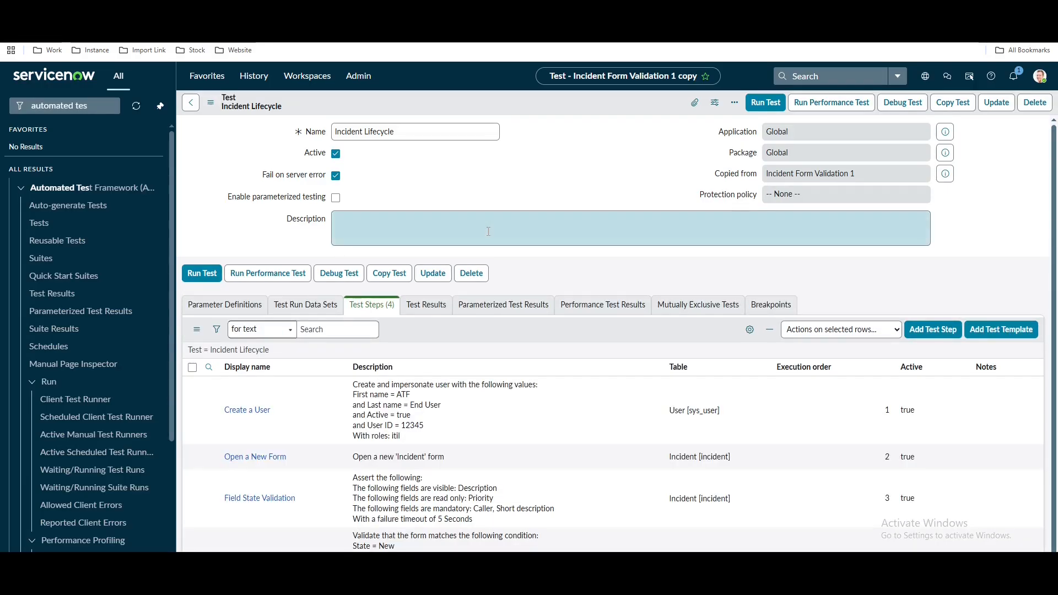
Delete the Field State Validation and Field Values Validation steps from the test
scroll(488, 231, down, 1)
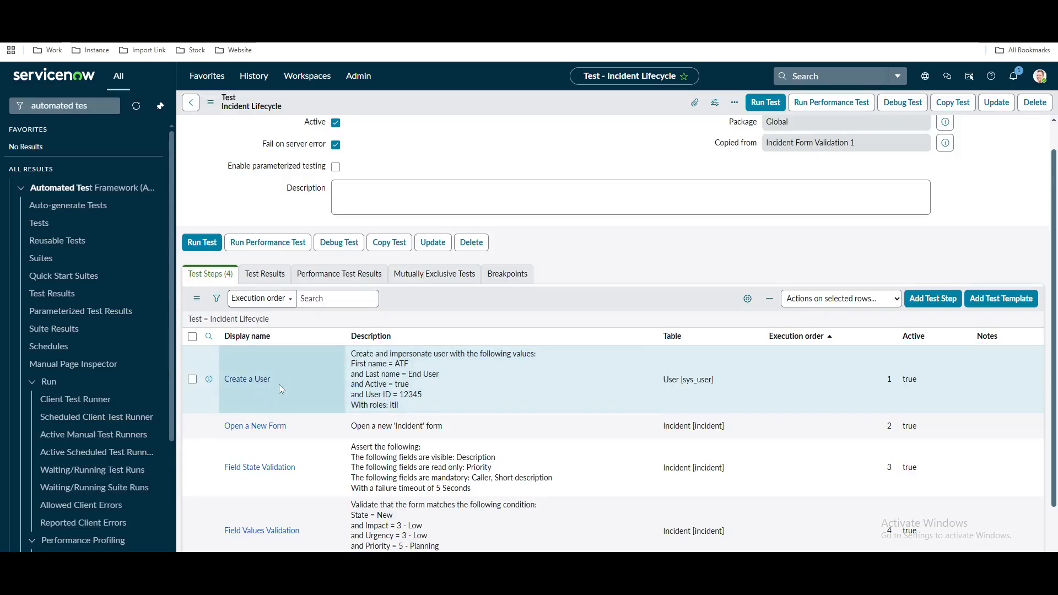
scroll(288, 431, down, 2)
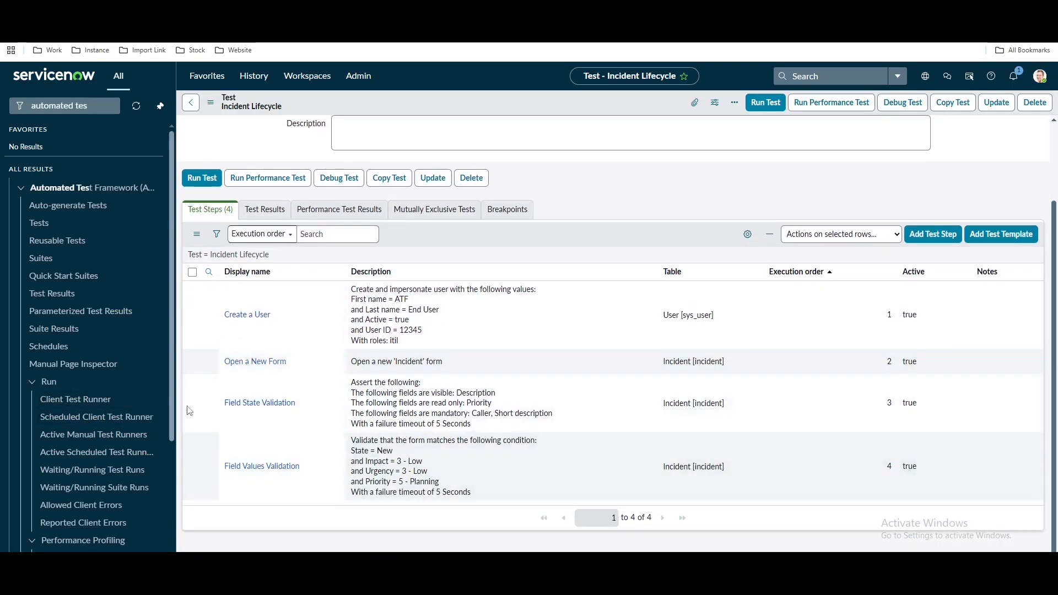
click(192, 402)
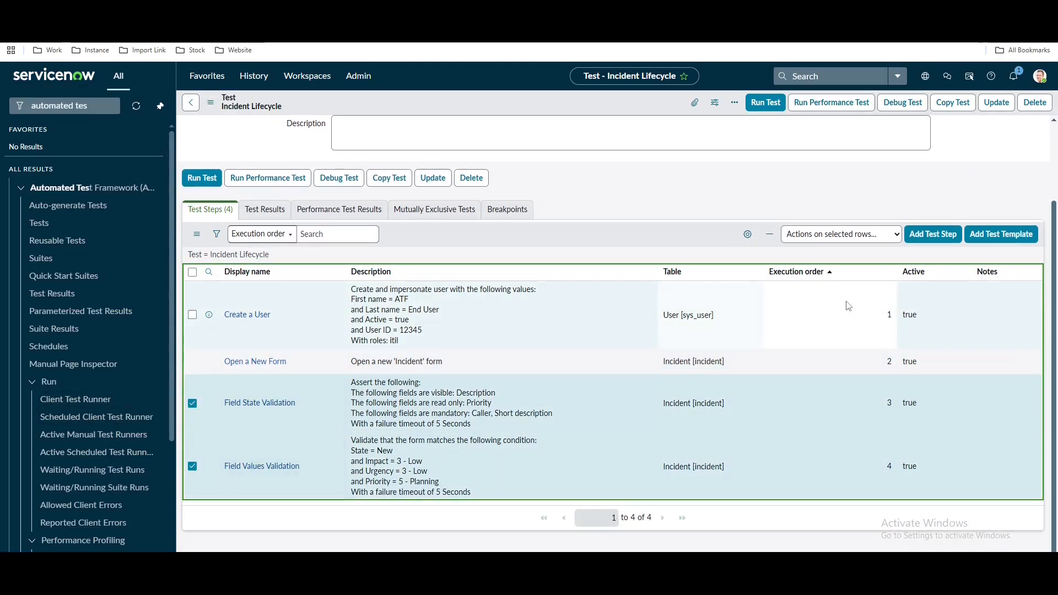
click(870, 236)
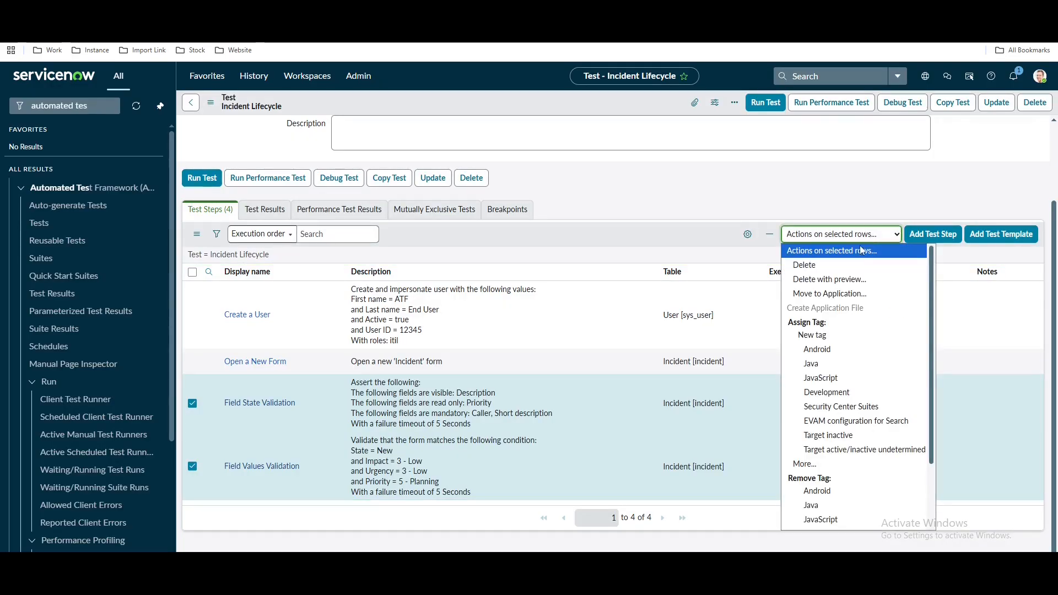
click(816, 269)
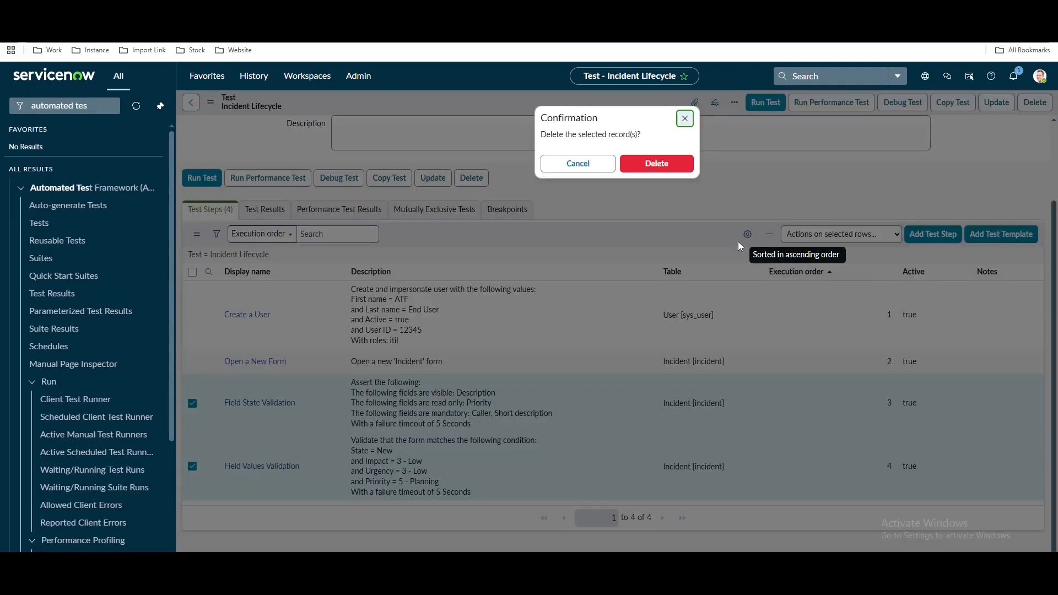
click(663, 165)
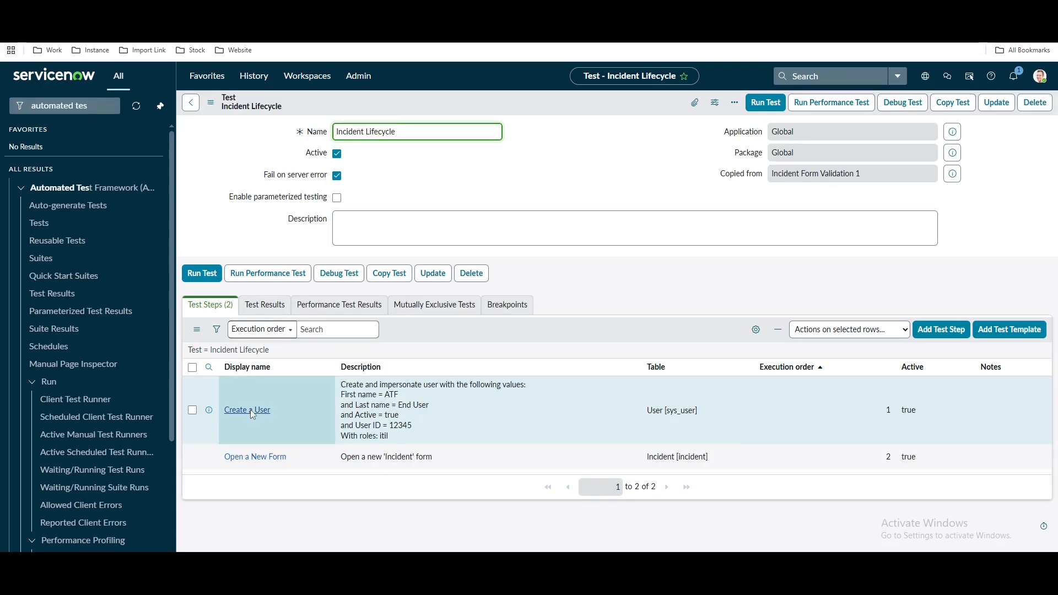
Update the Create a User step's last name with 'Re', save it, and load a blank incident form (sys_id=-1)
click(270, 11)
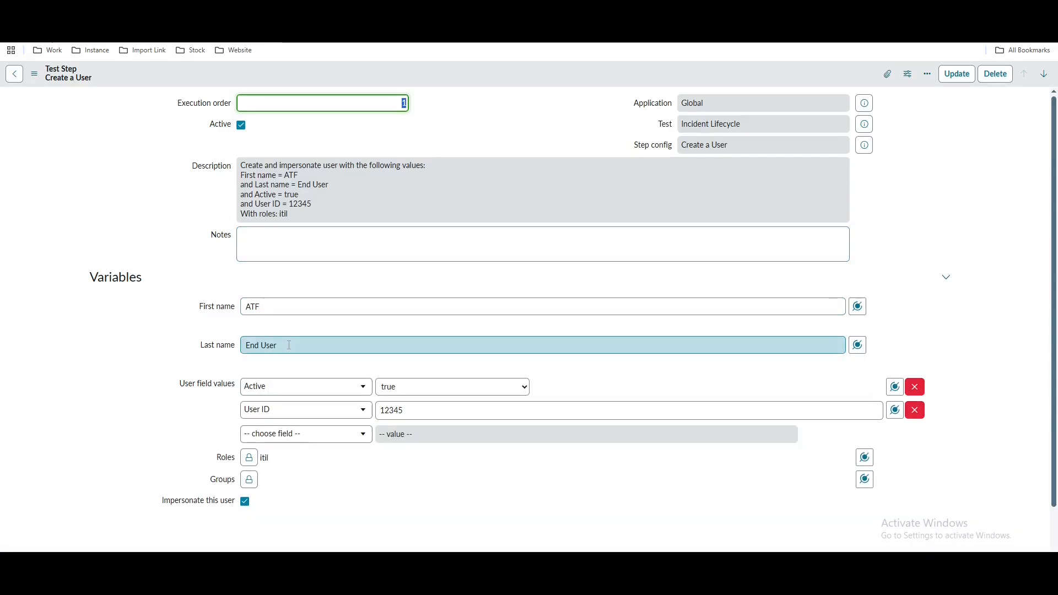
click(261, 345)
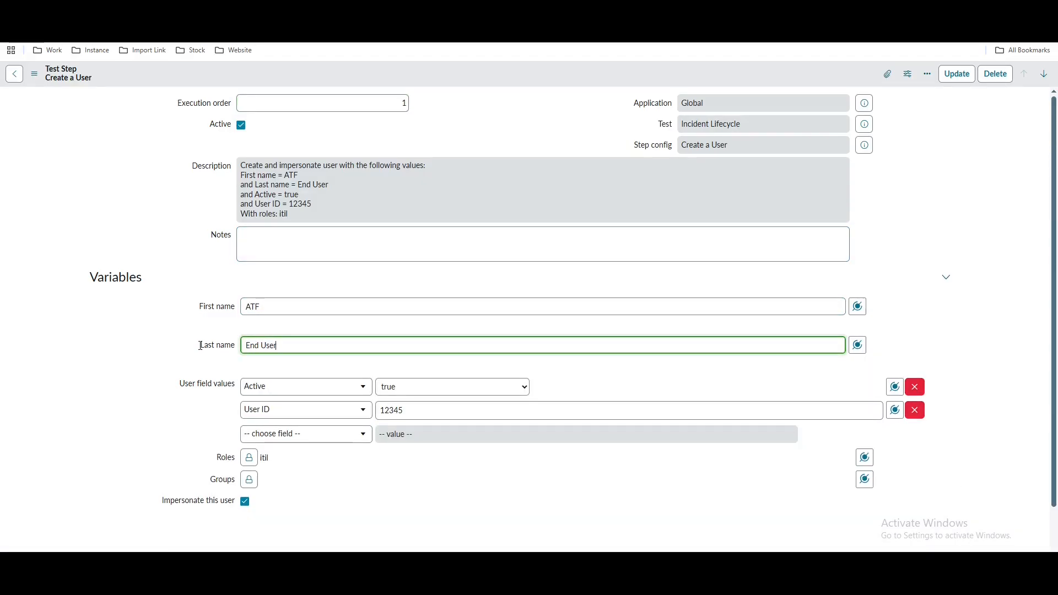
text(Requester)
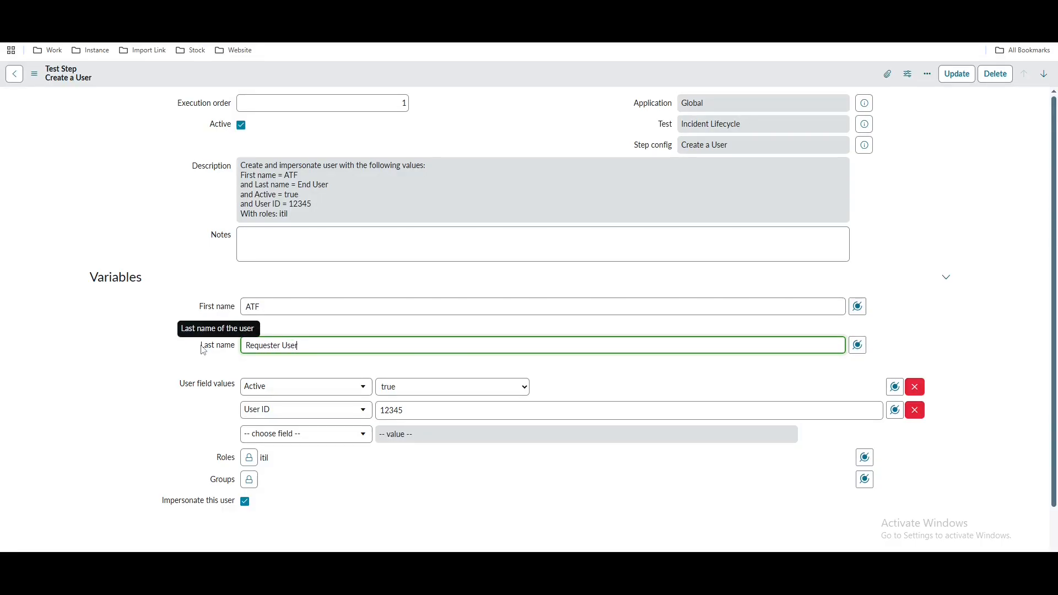
right_click(443, 77)
click(451, 84)
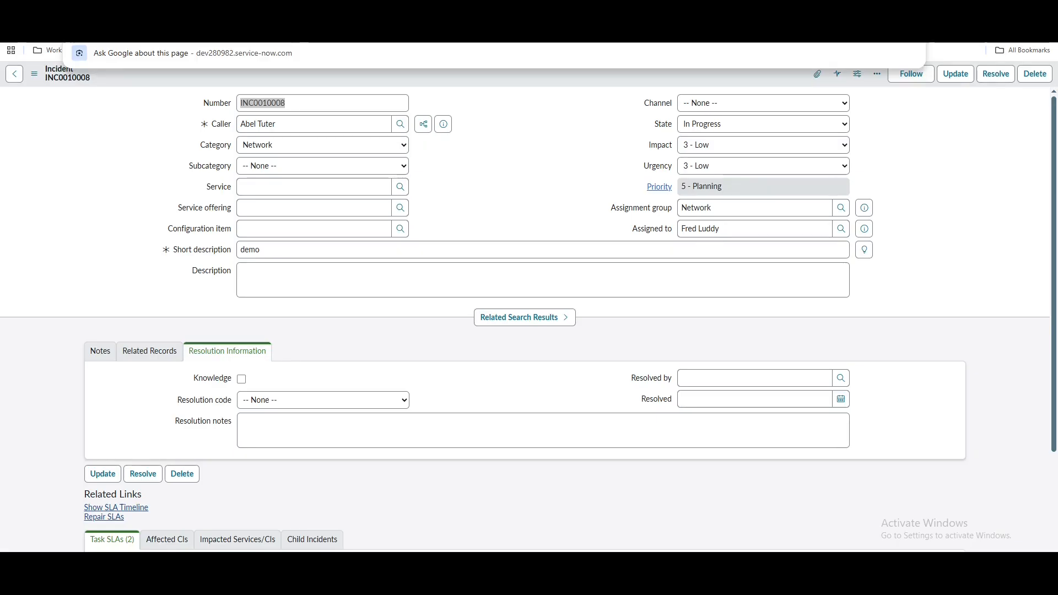
text(-1)
key(Return)
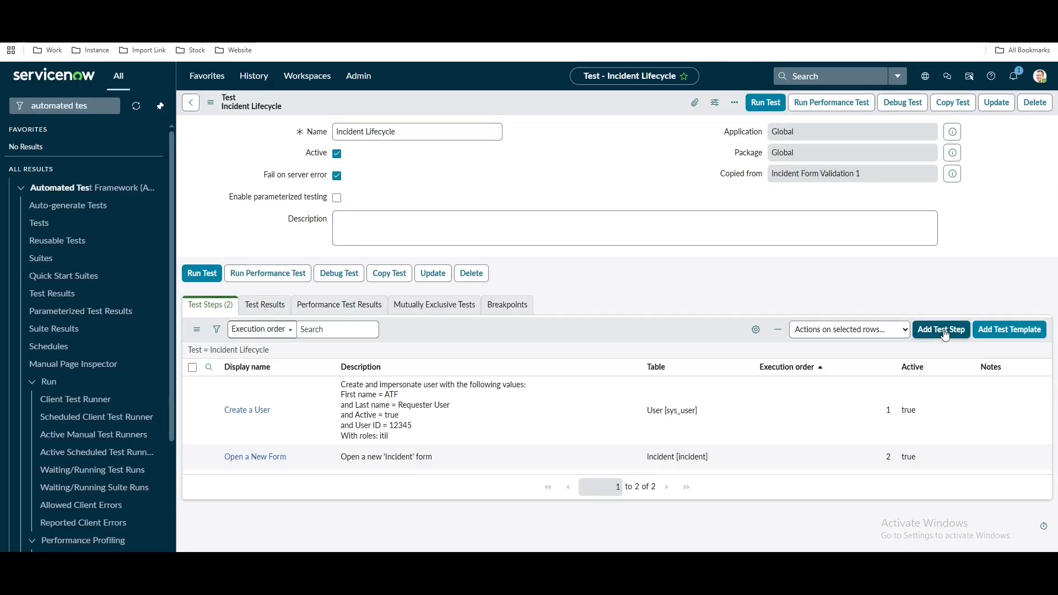
Add a Set Field Values step and set Short description to 'ATF Demo Short Description'
click(945, 331)
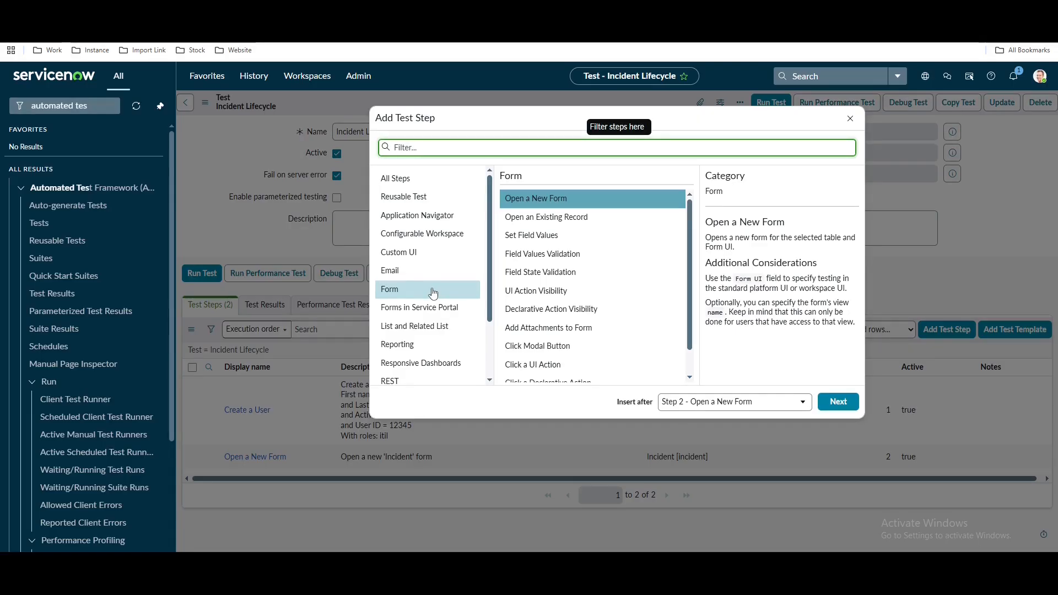
click(538, 240)
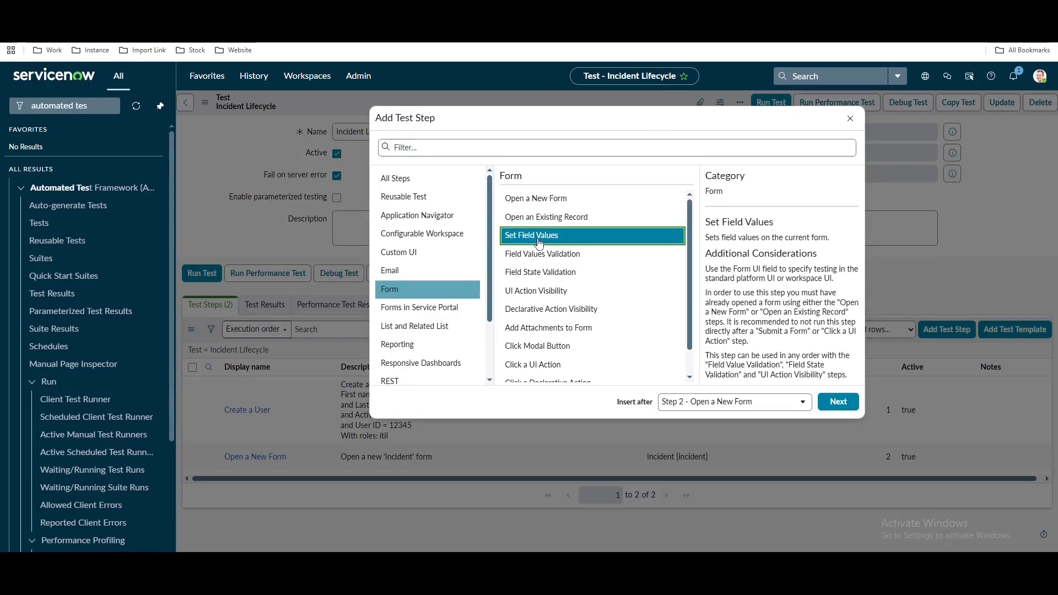
click(833, 407)
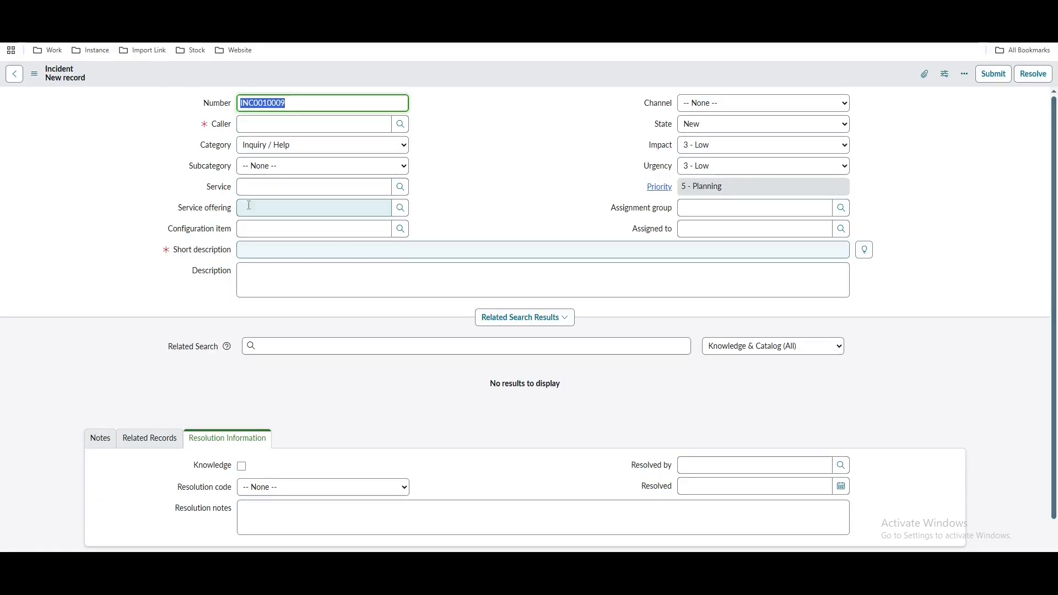
click(277, 148)
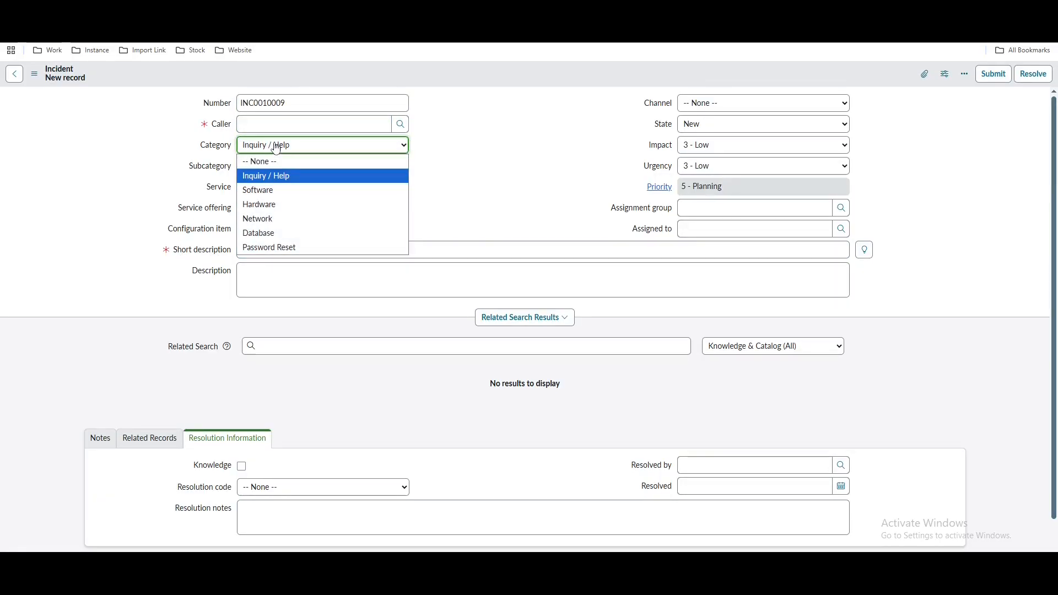
click(265, 221)
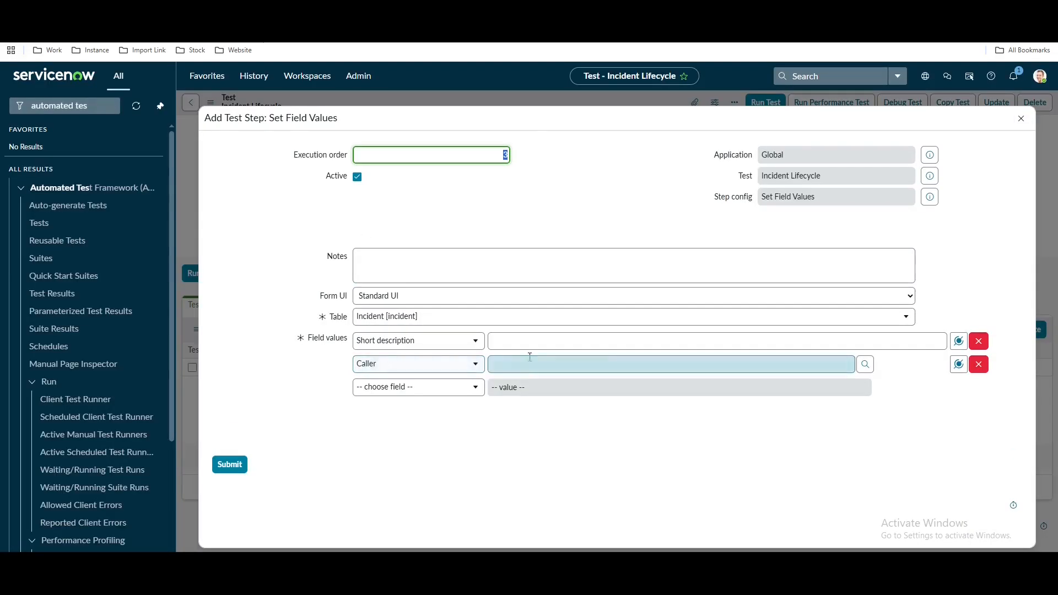
click(533, 342)
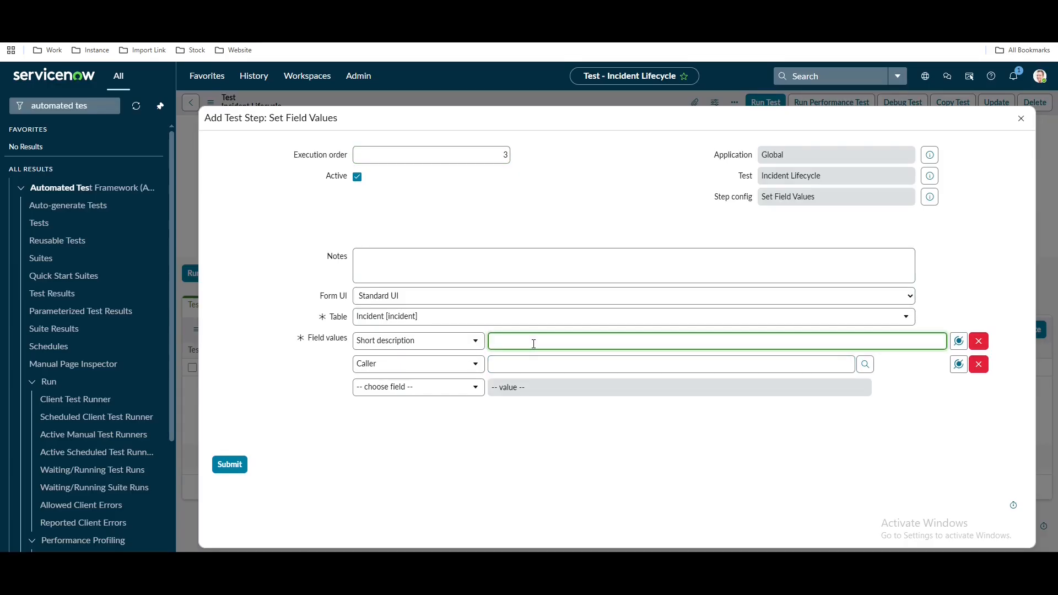
text(ATF)
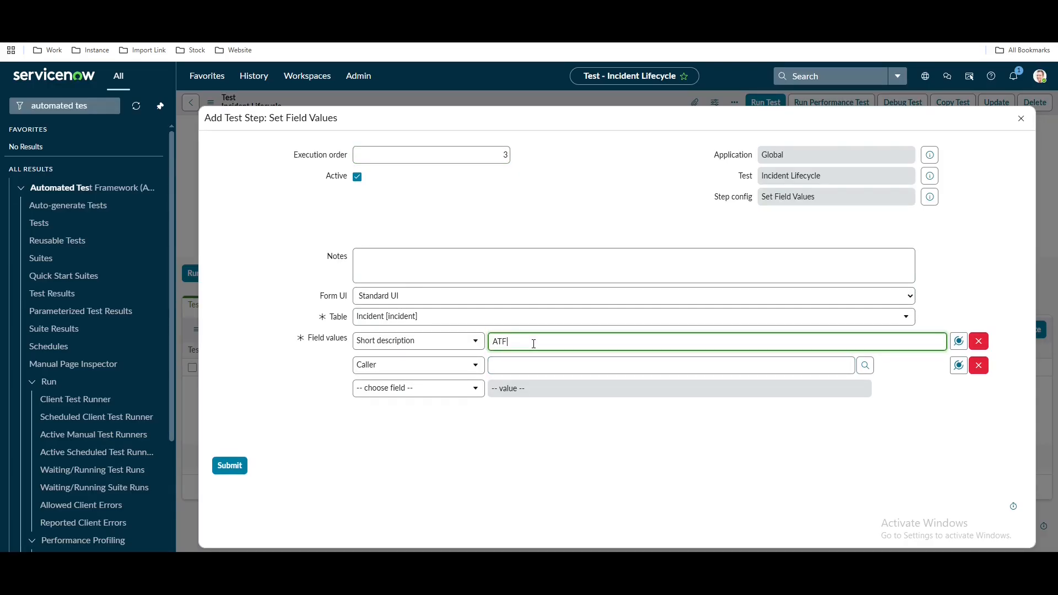
text( Demo Short Description)
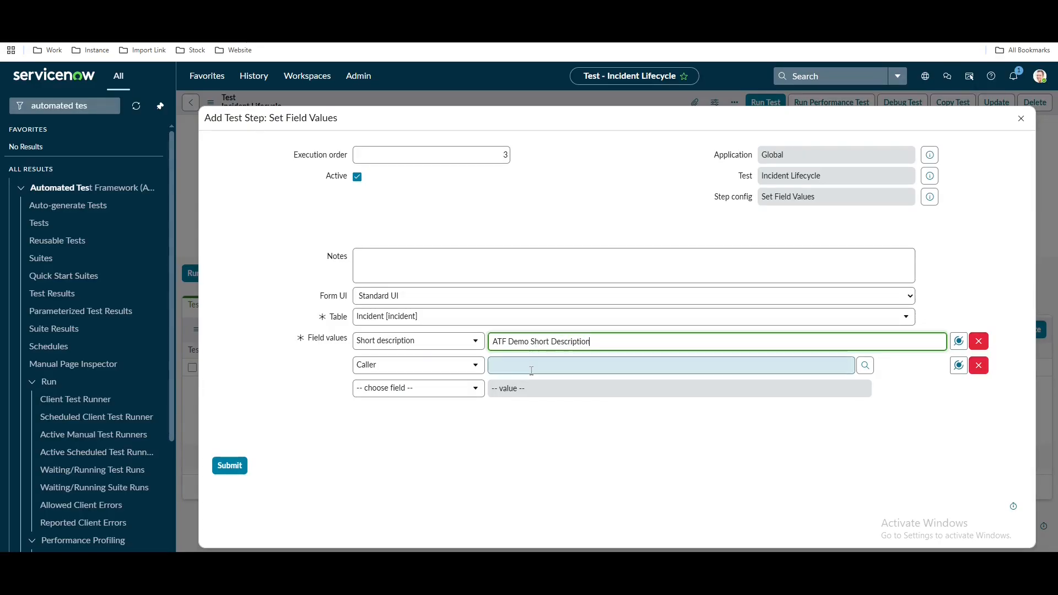
Set Caller to the user output of Step 1 Create a User
click(529, 367)
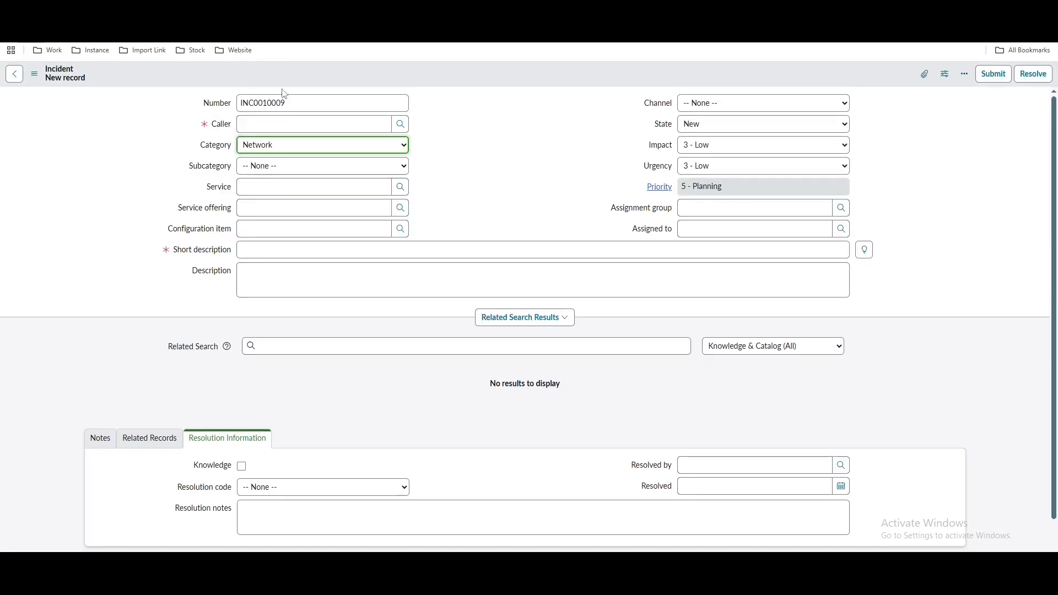
click(298, 132)
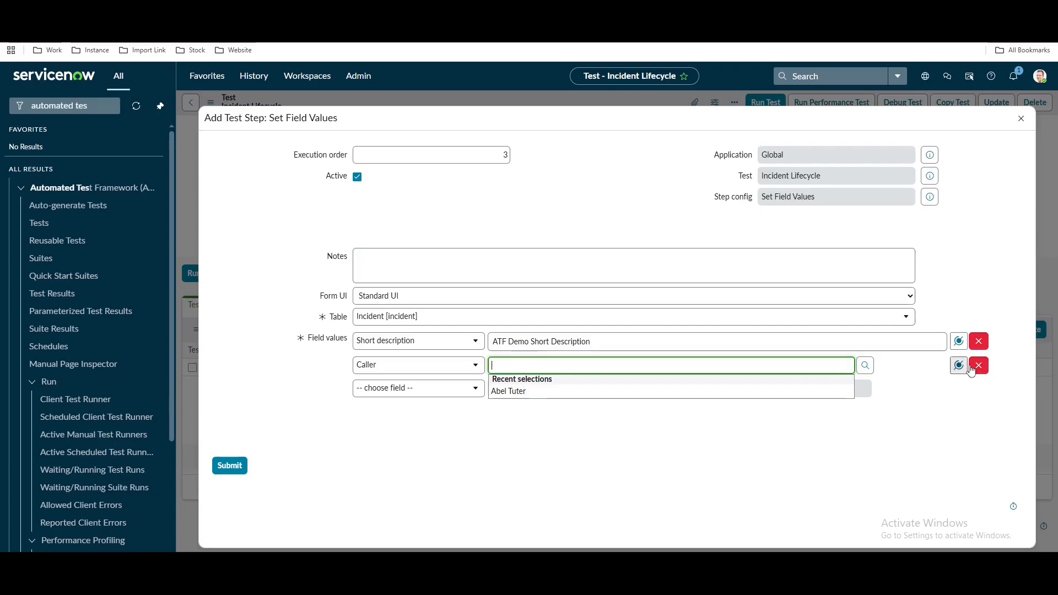
click(958, 367)
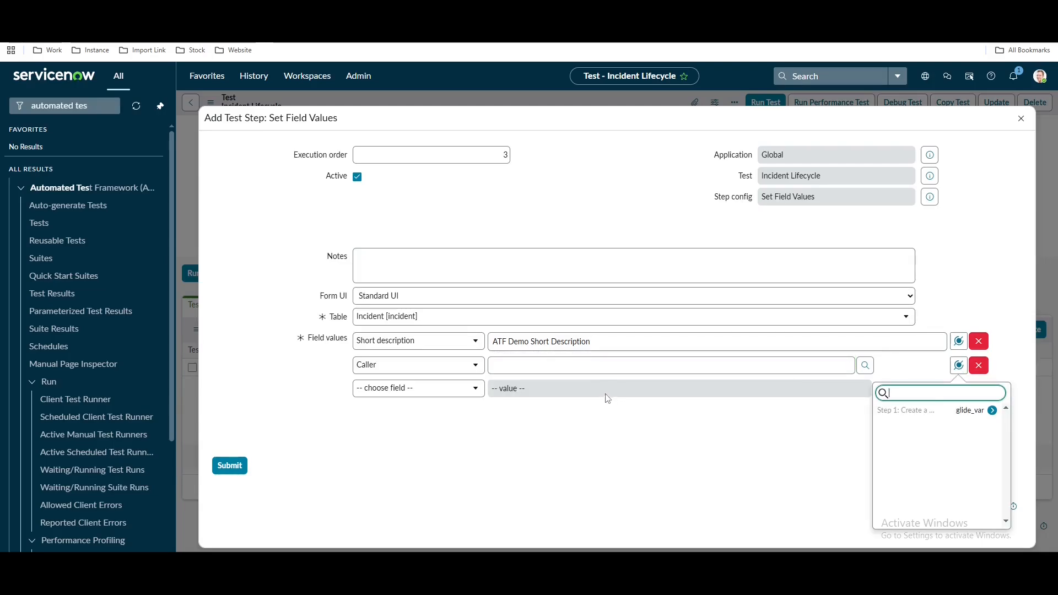
click(599, 371)
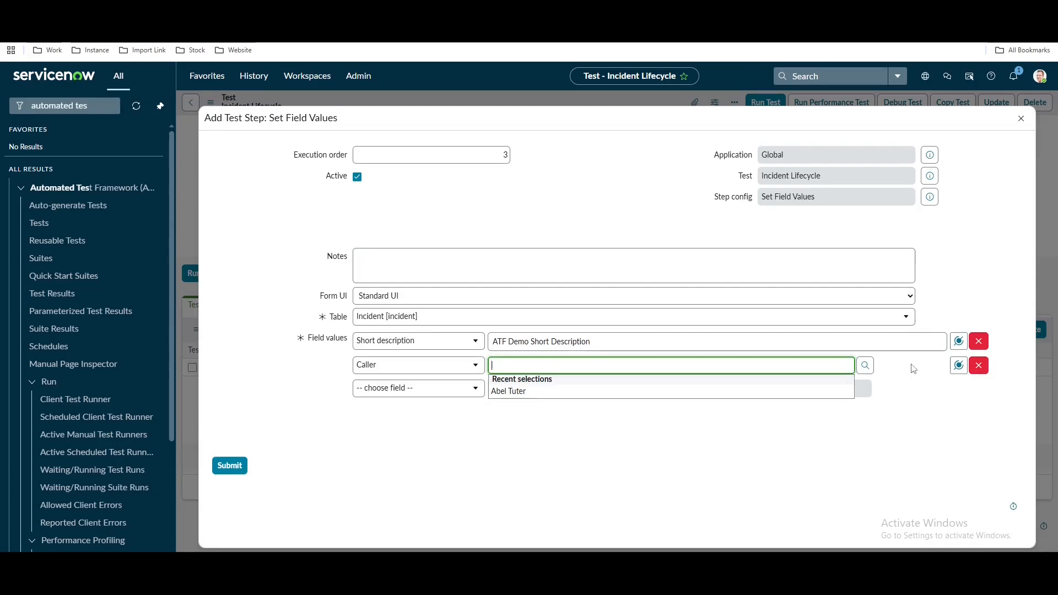
click(958, 365)
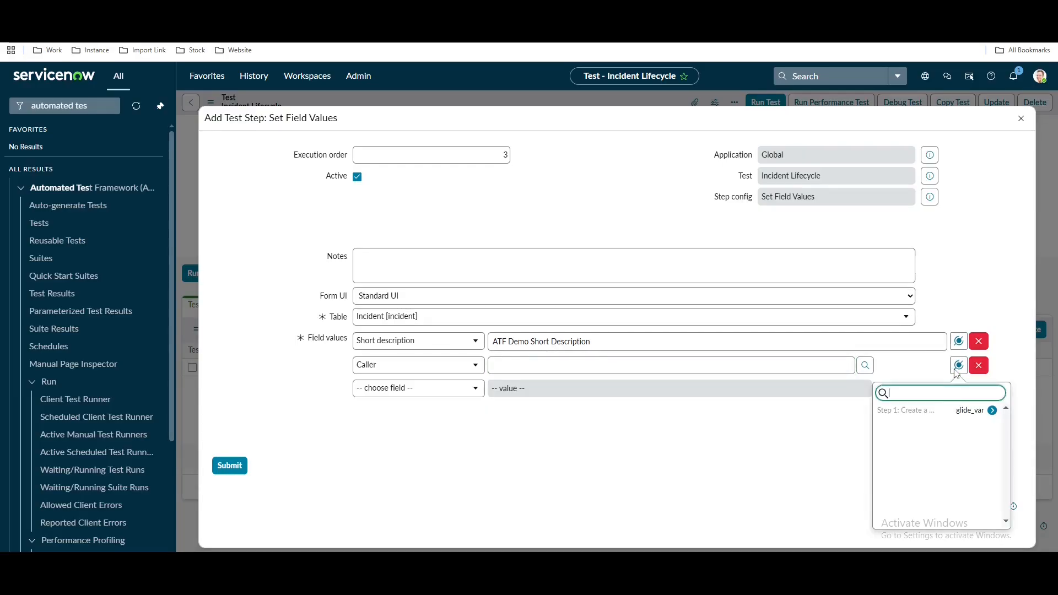
click(992, 412)
click(921, 413)
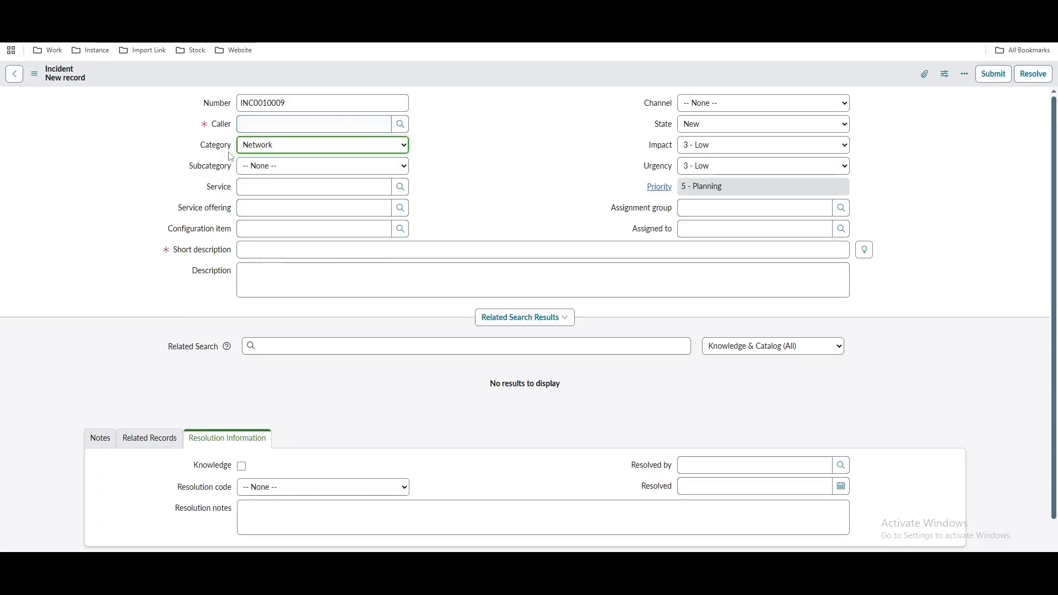
Add Category = Network as a third field and save the Set Field Values step
click(275, 151)
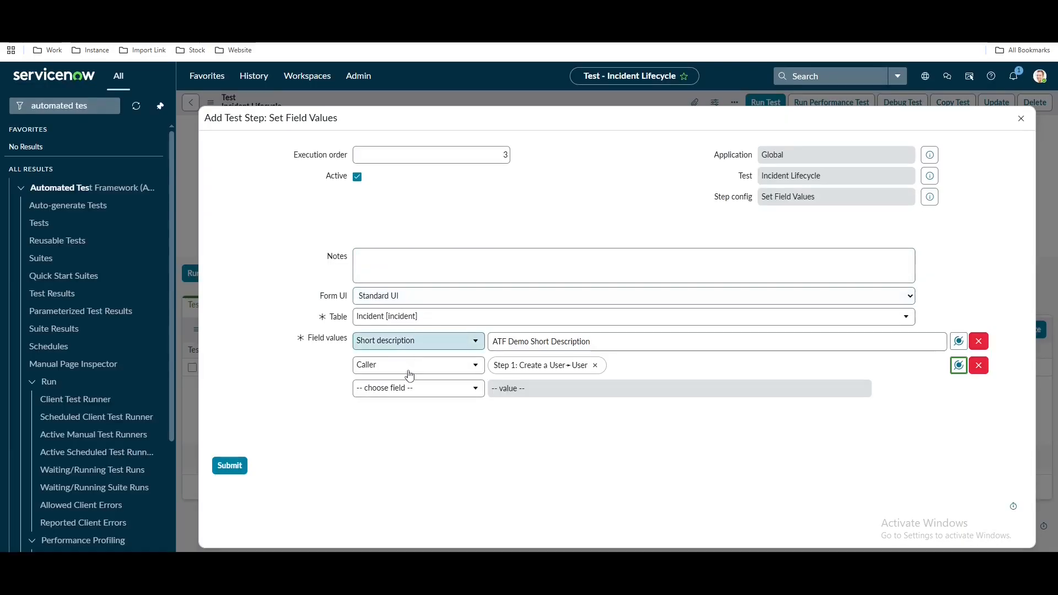
click(411, 390)
text(cat)
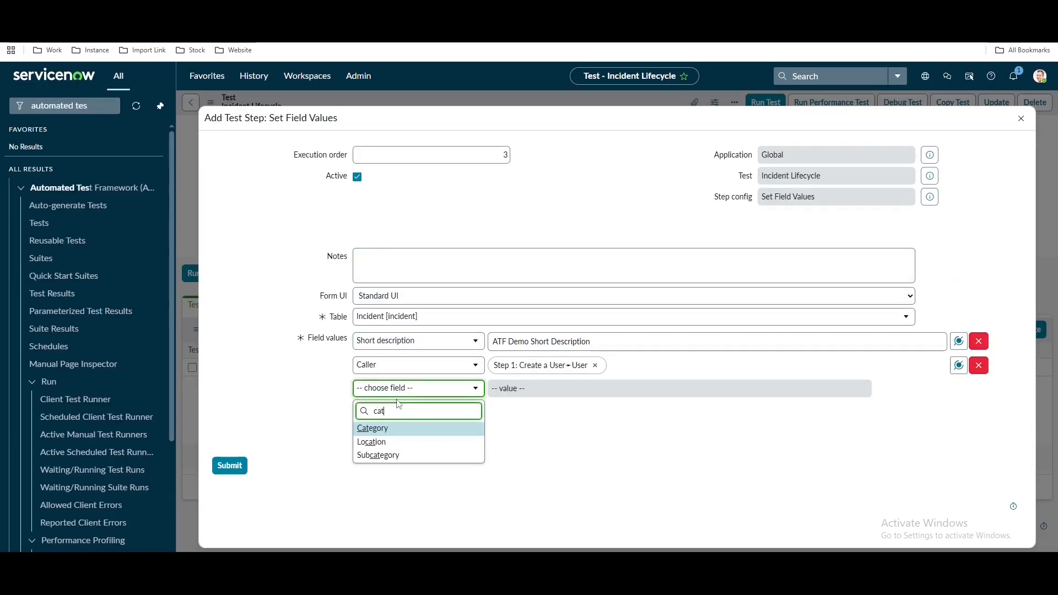
click(391, 429)
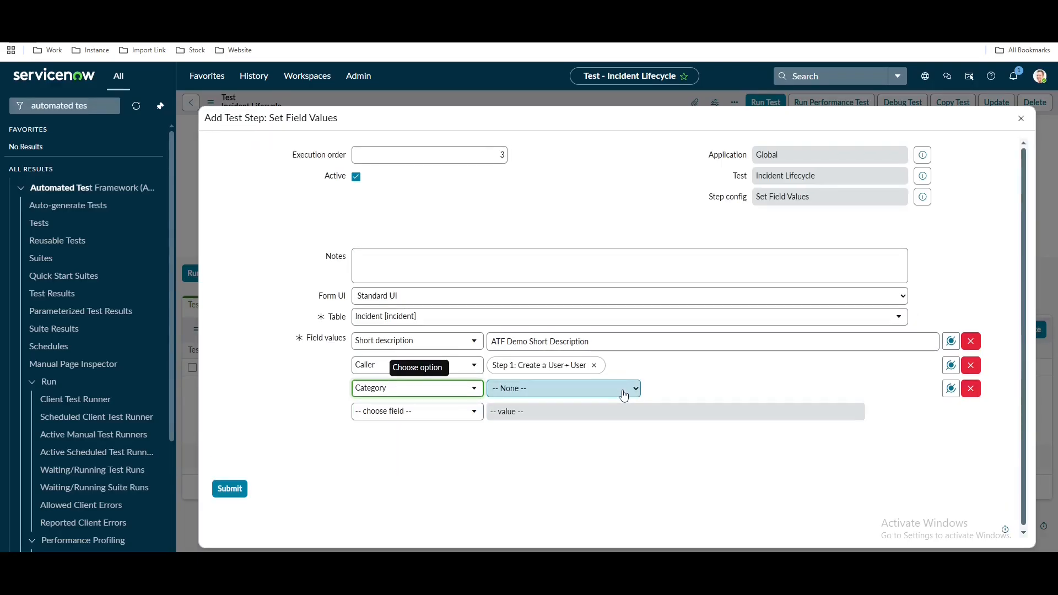
click(626, 389)
click(507, 462)
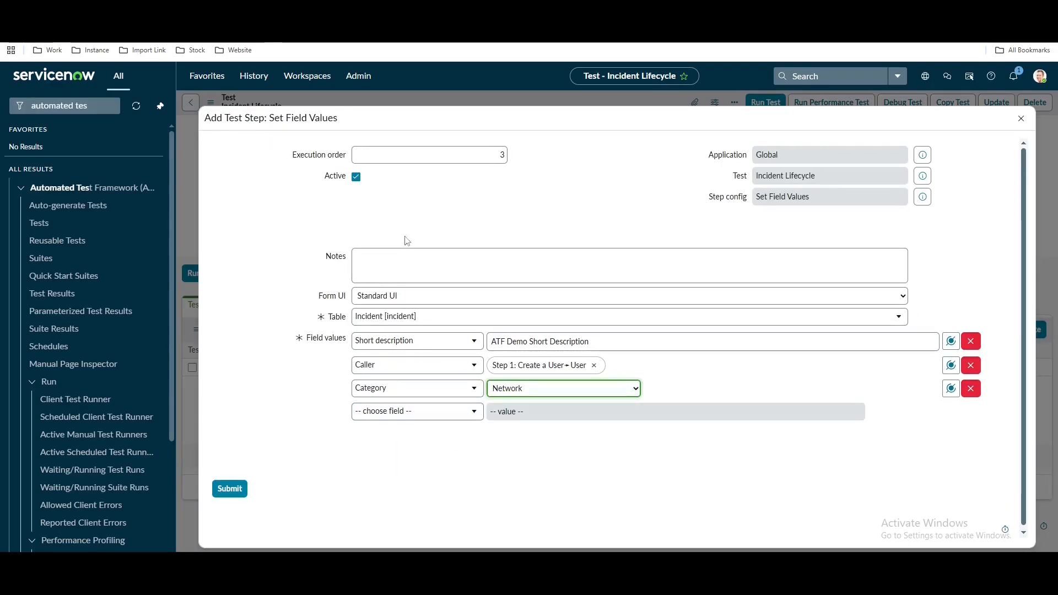
click(232, 490)
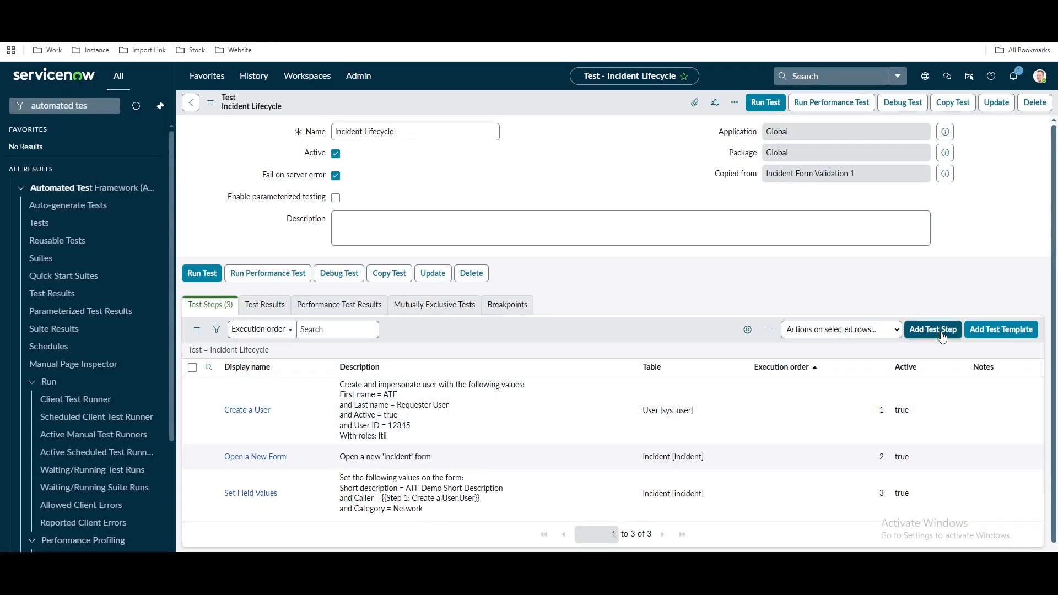
Add a Click a UI Action step on Incident and start entering the Submit action
click(942, 328)
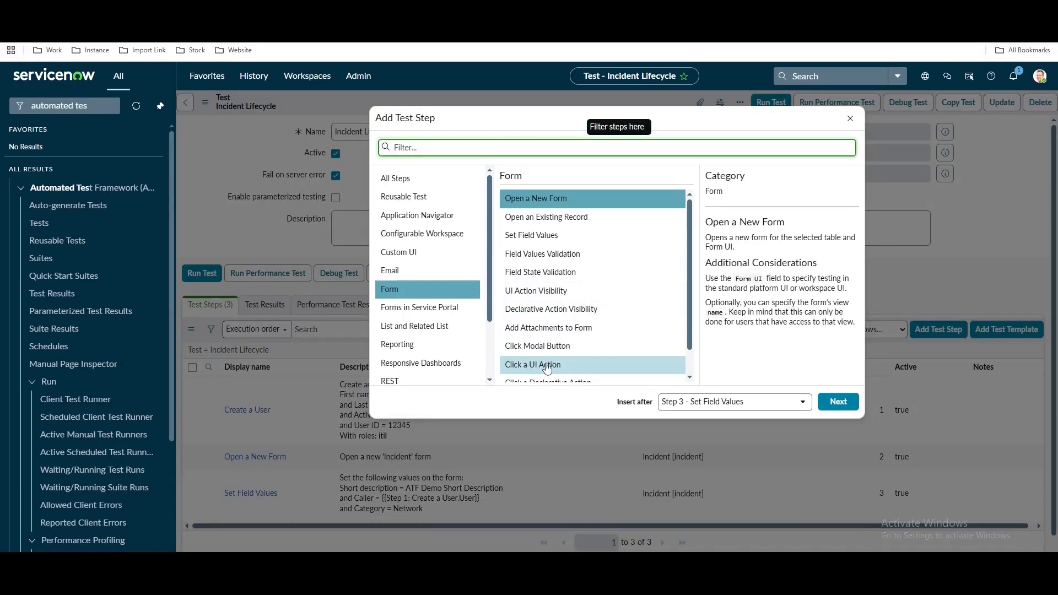
click(564, 368)
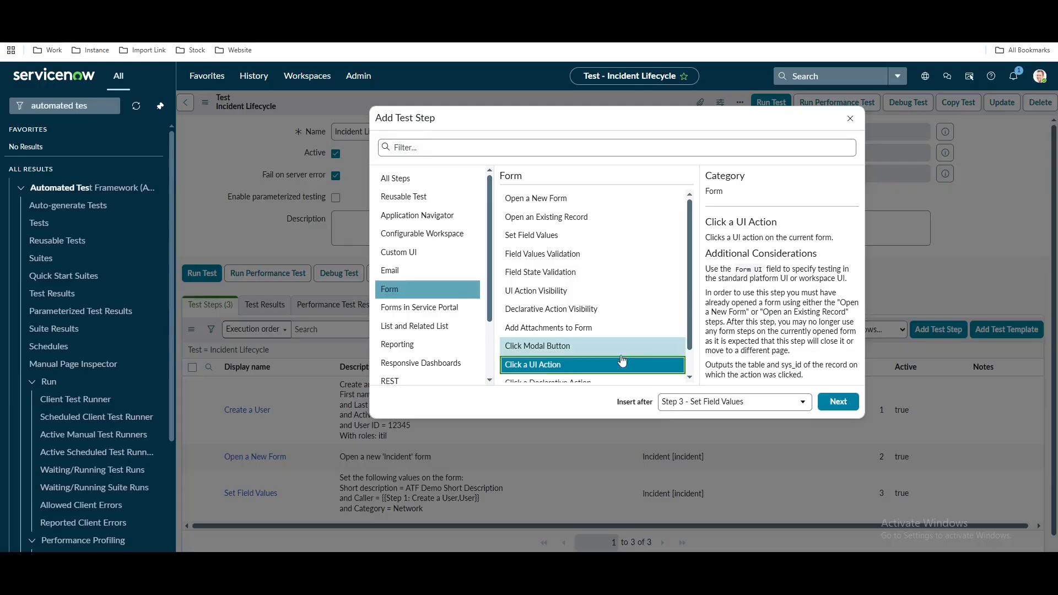
click(835, 404)
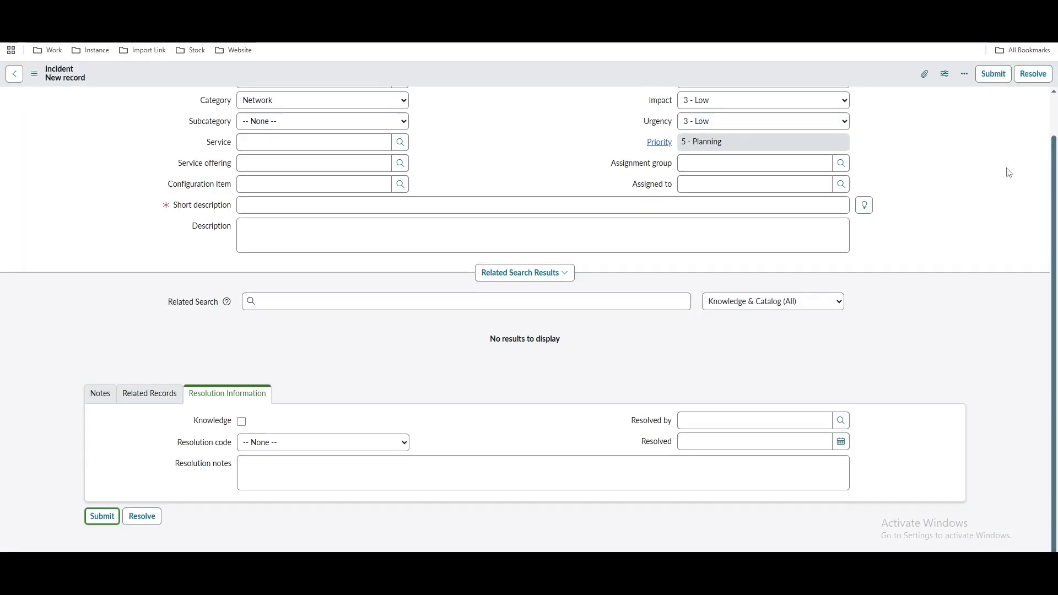
scroll(1009, 172, up, 2)
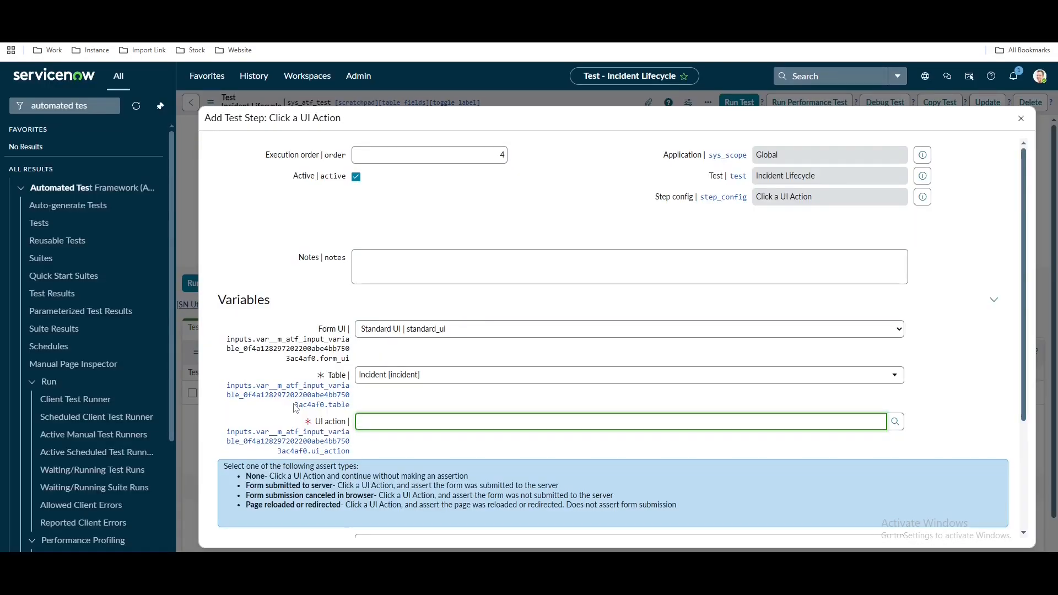
text(sub)
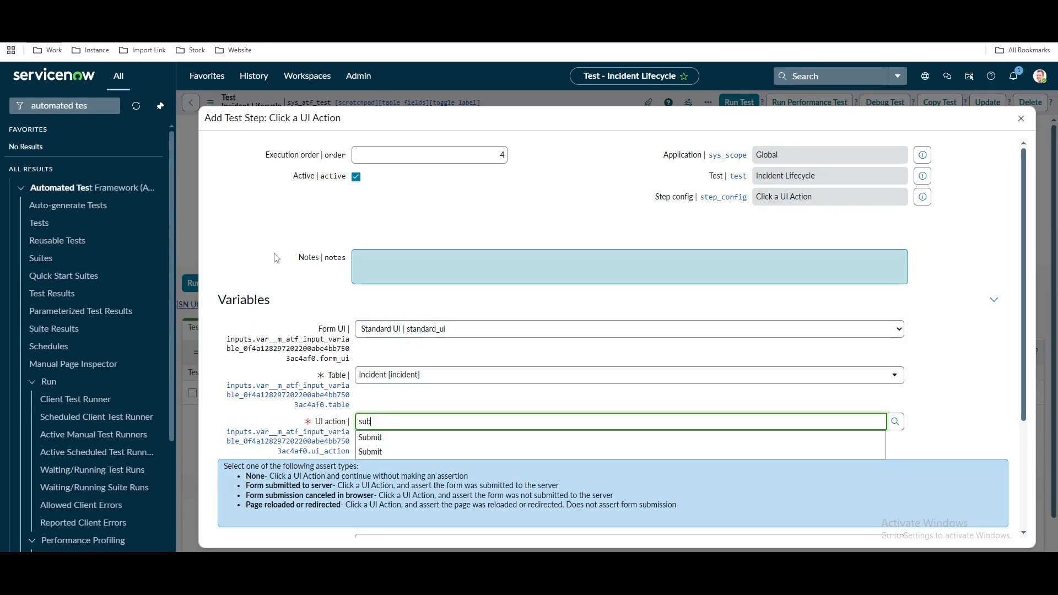
Copy the Submit UI action's sys_id from its record and open the UI action lookup
click(364, 274)
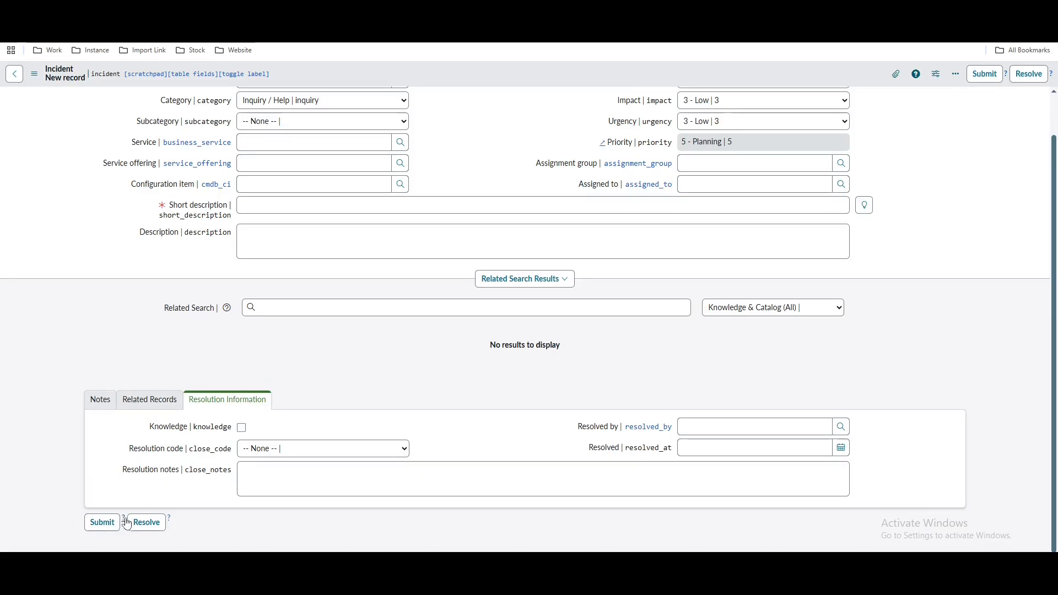
click(125, 522)
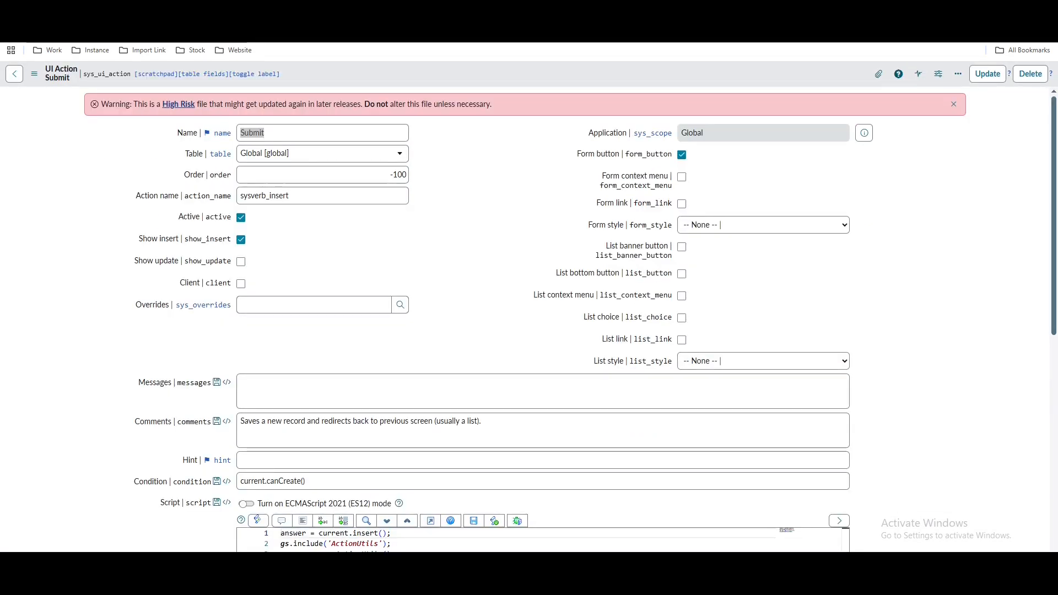
right_click(509, 76)
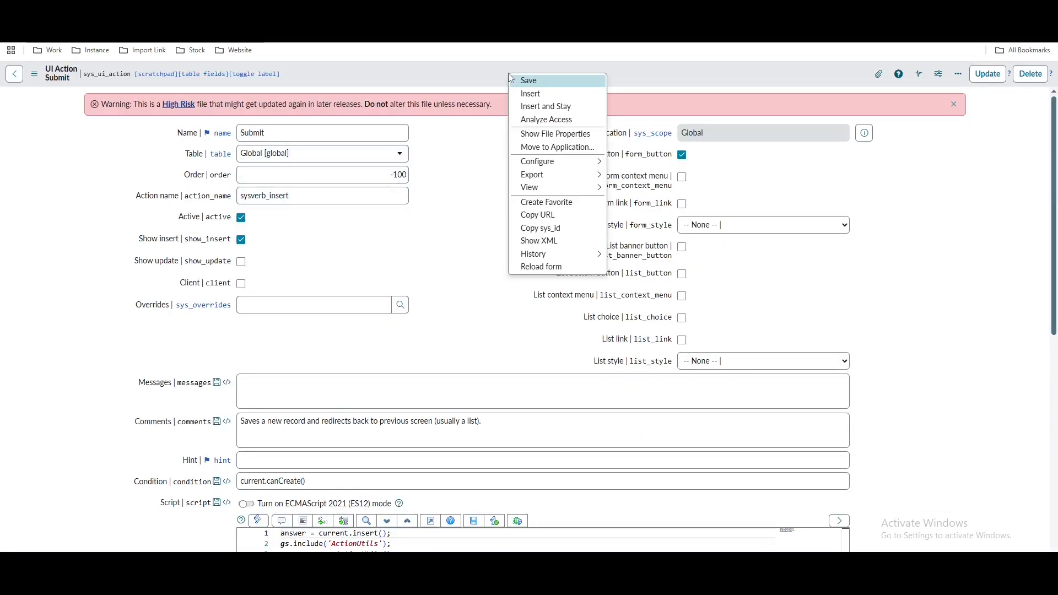
click(530, 230)
click(221, 12)
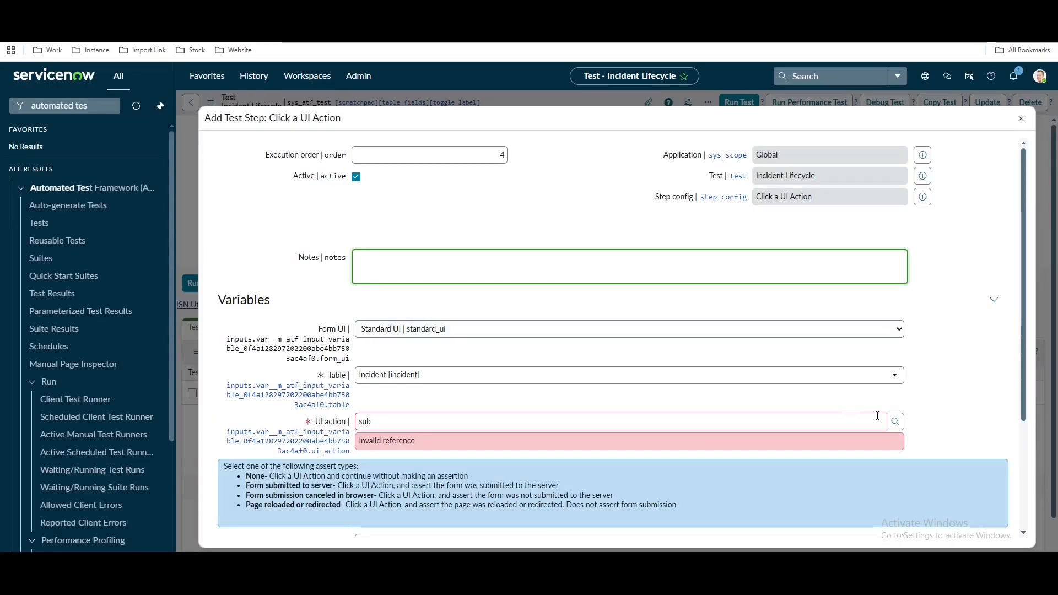
click(895, 421)
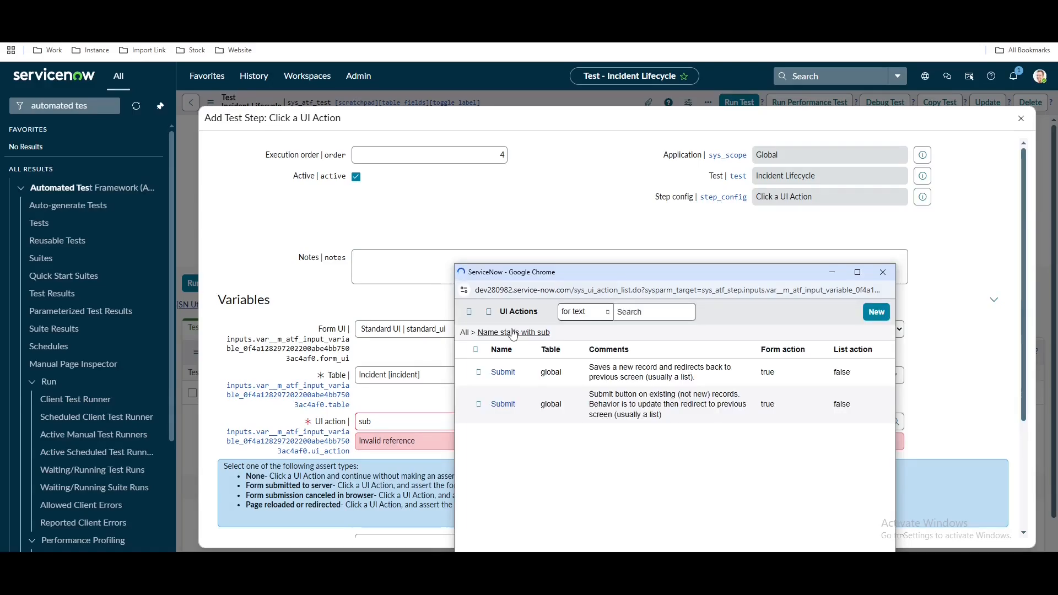
Filter the UI Actions lookup by the pasted Sys ID and choose the Submit action
click(488, 312)
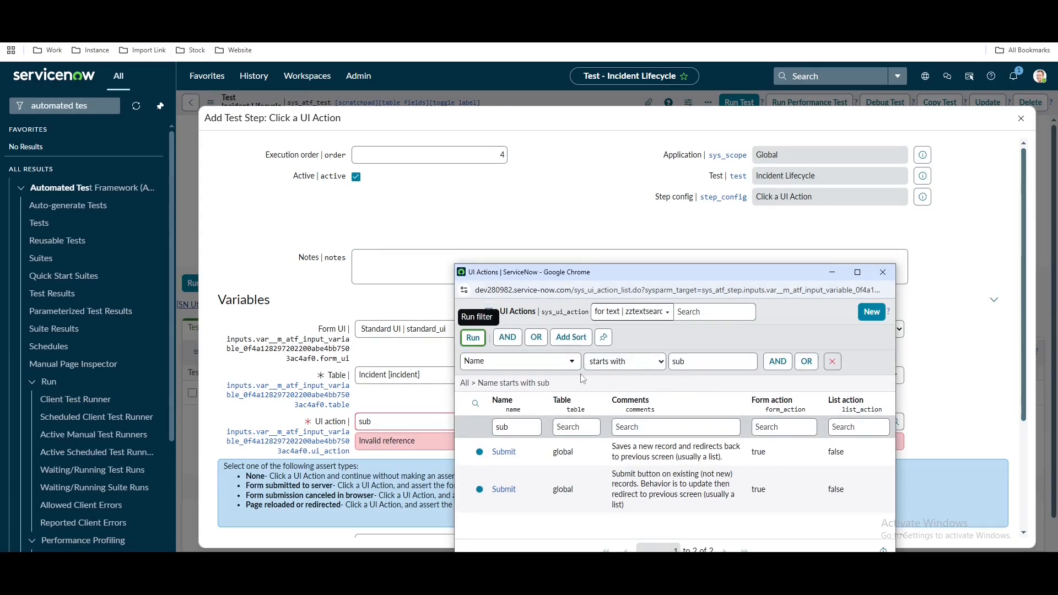
click(547, 363)
text(sy)
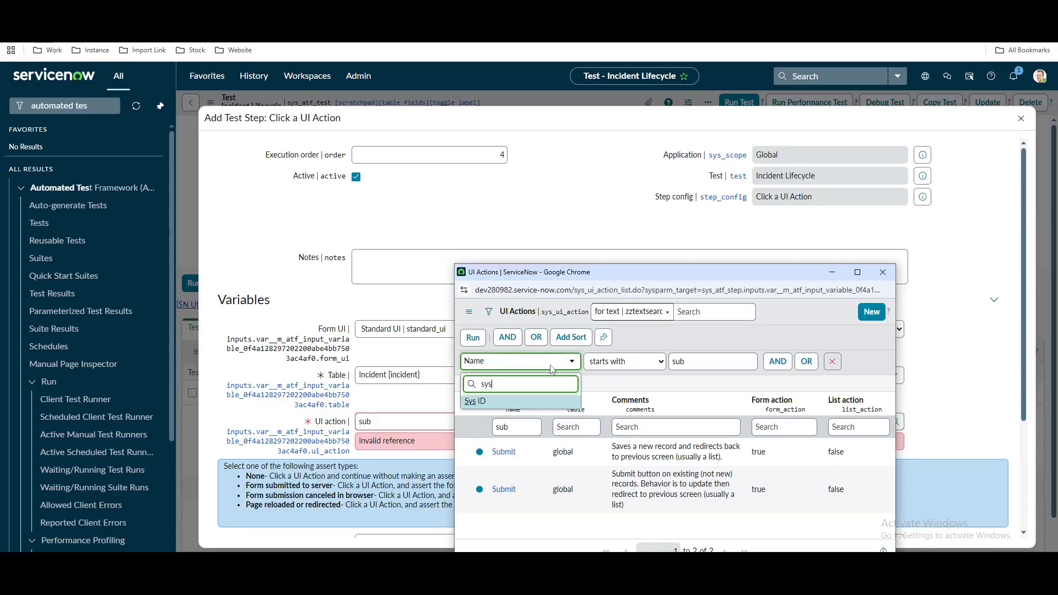
text(s)
click(542, 402)
double_click(711, 361)
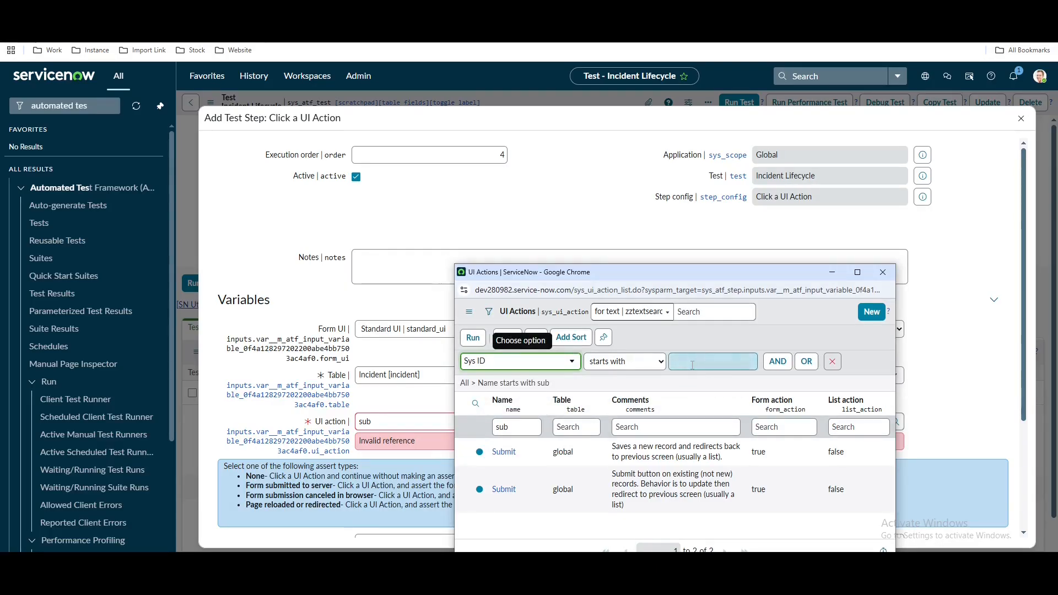
key(ctrl+v)
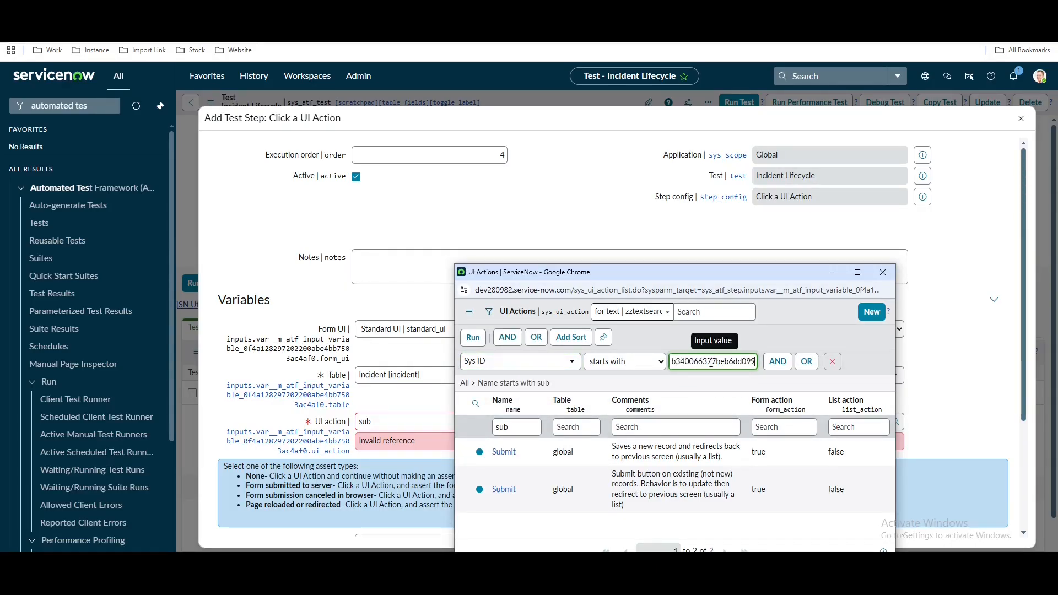
click(477, 338)
click(504, 399)
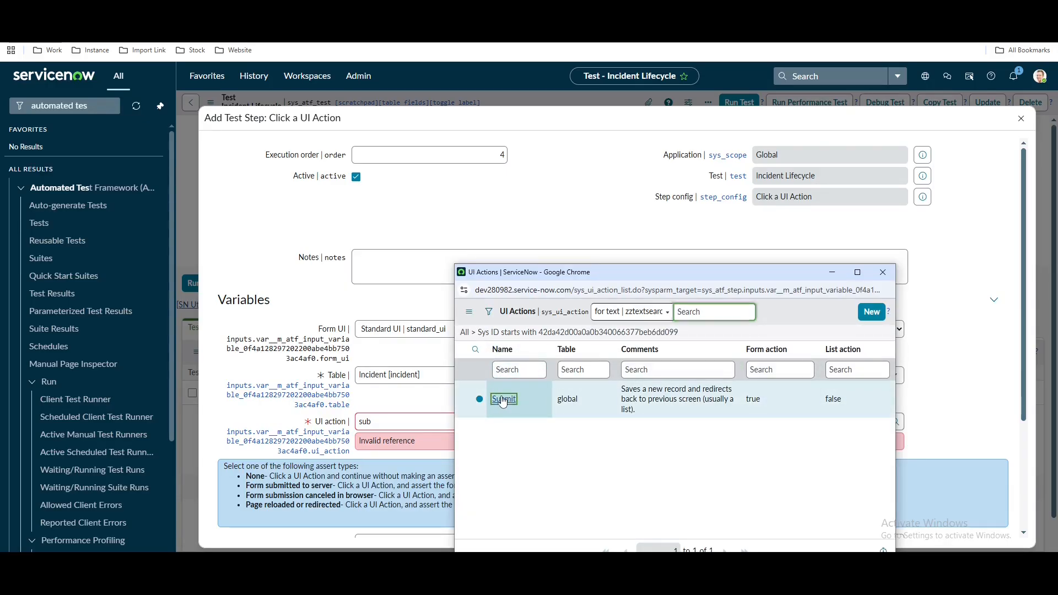
Set Assert type to 'Form submitted to server' and save the step
scroll(421, 460, down, 3)
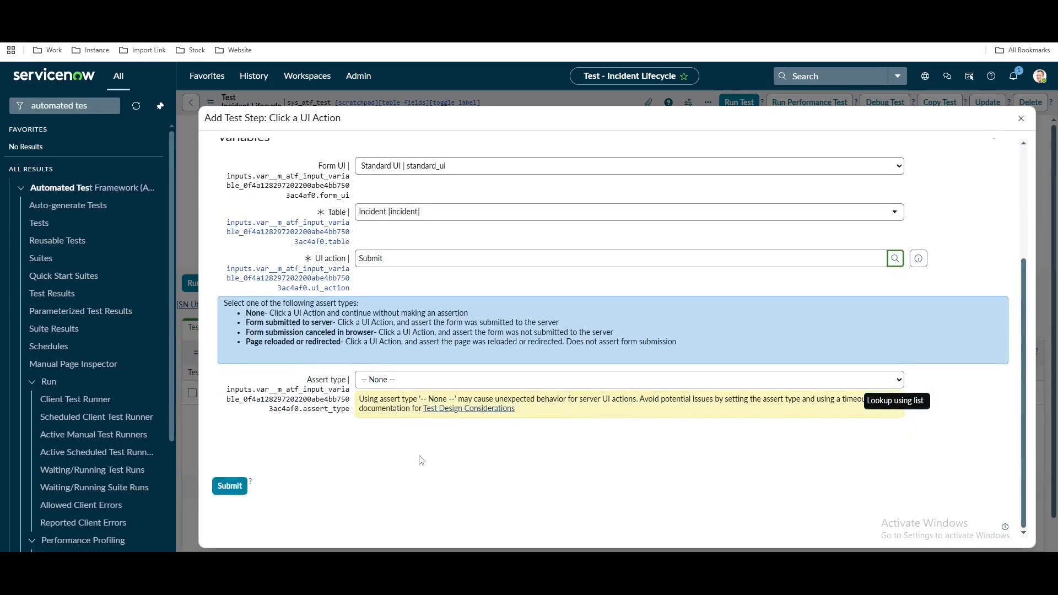
click(474, 380)
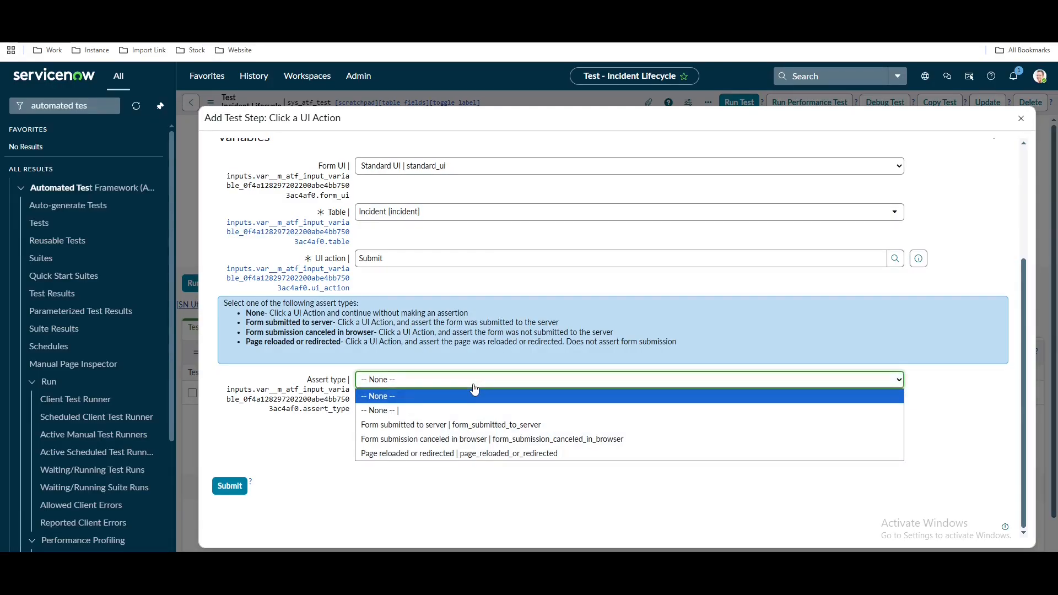
click(405, 426)
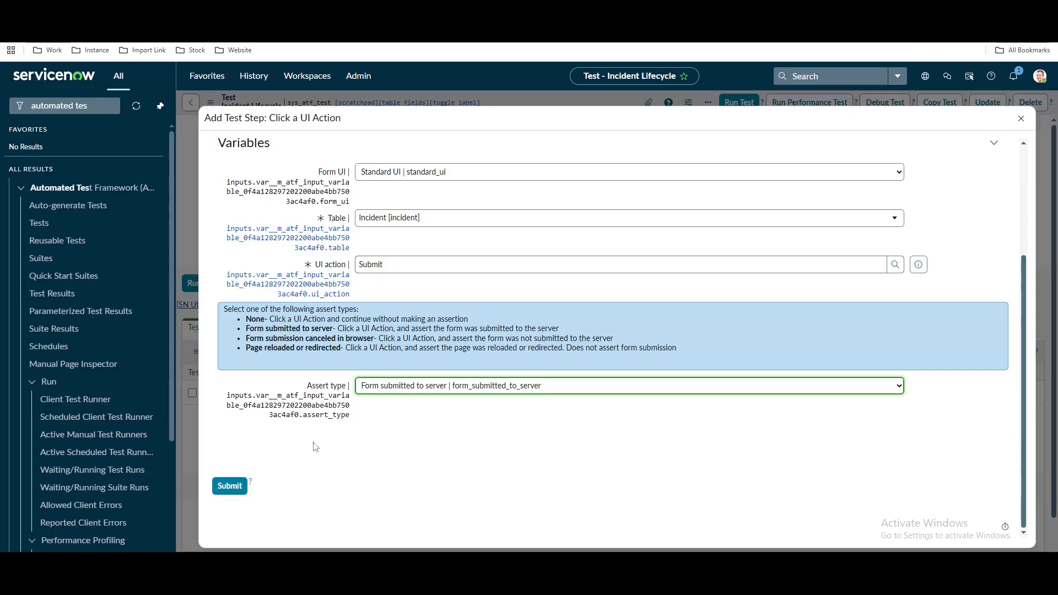
click(229, 486)
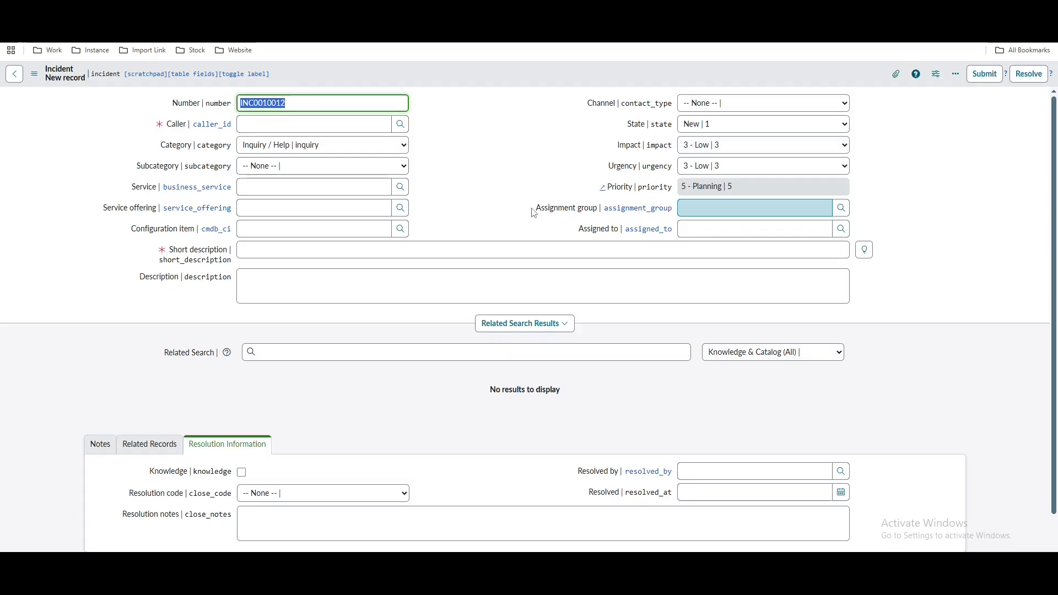
Check the Assignment group field on the incident form before returning to the test
drag(535, 211, 596, 215)
click(705, 208)
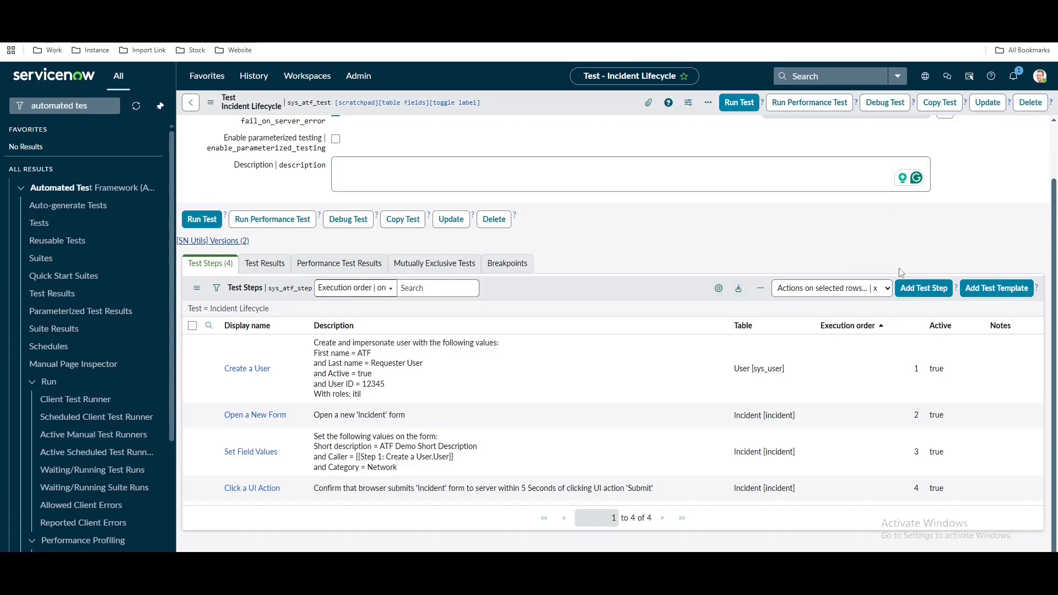
Add an Open an Existing Record step whose Record is Step 4's submitted incident
click(924, 288)
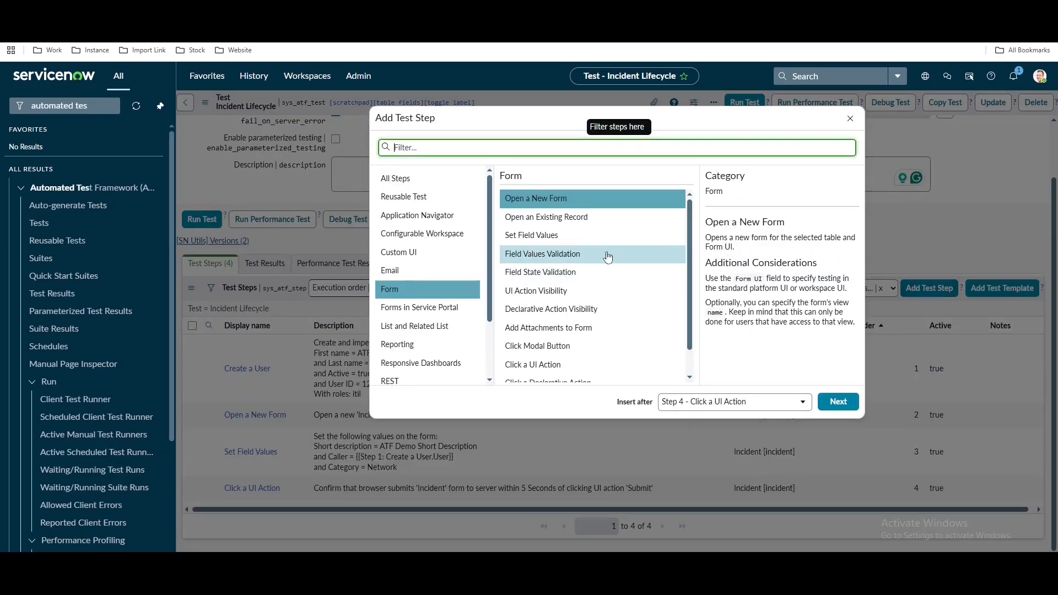
click(573, 218)
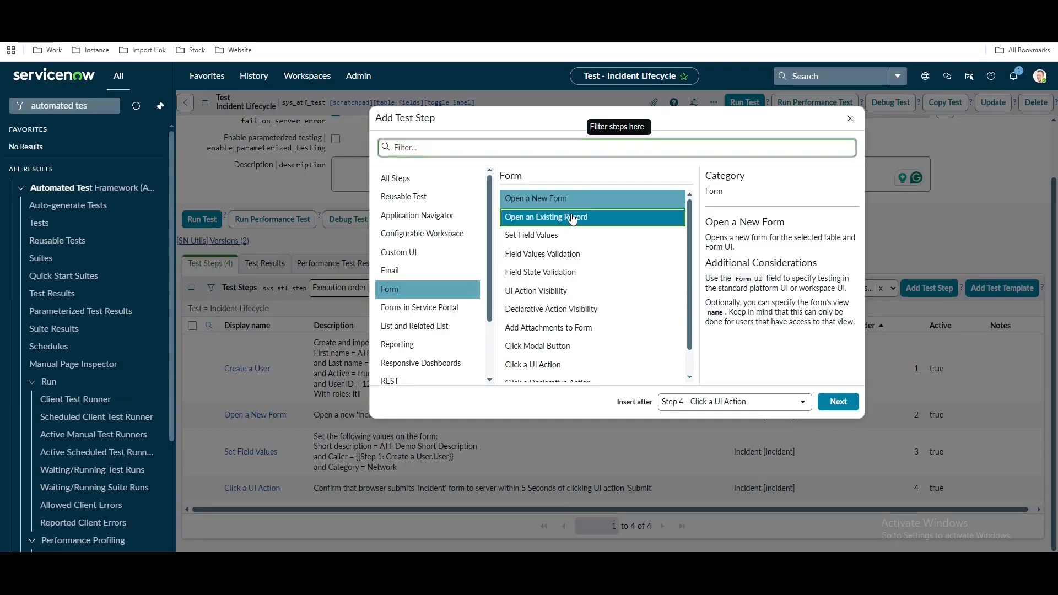
click(838, 401)
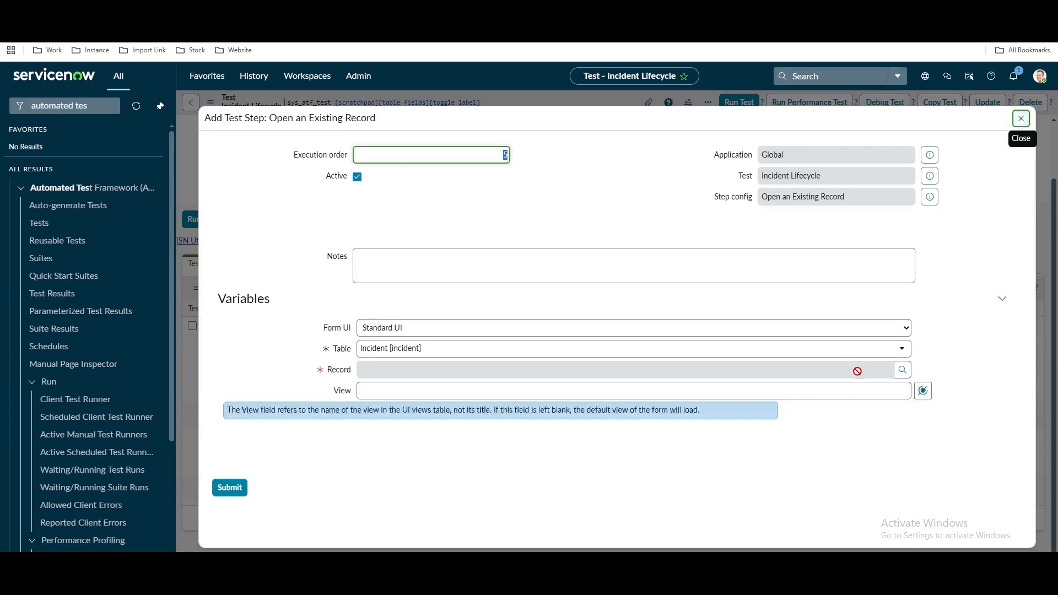
click(943, 370)
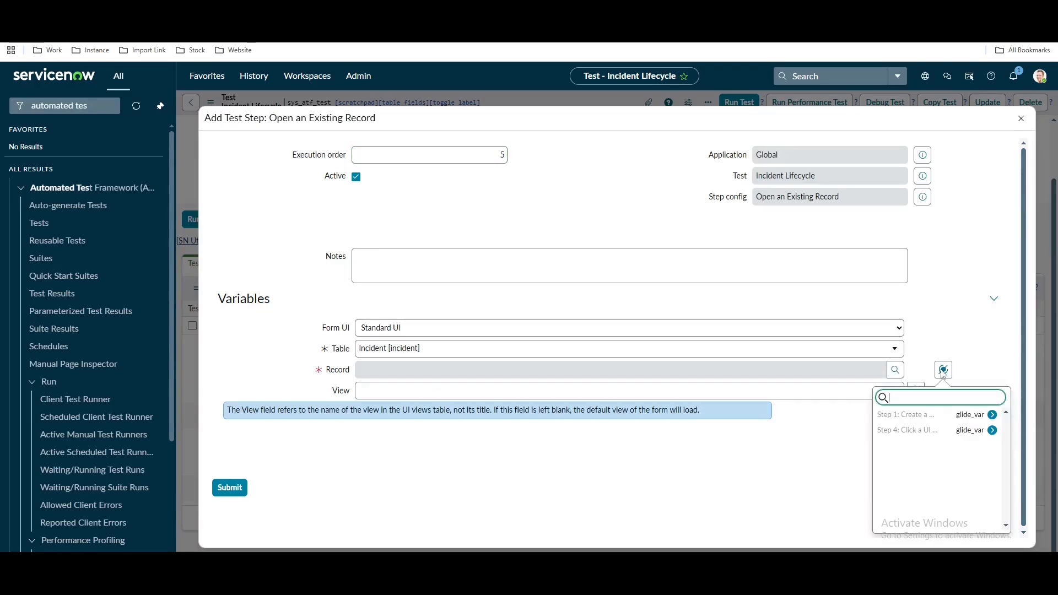
double_click(966, 432)
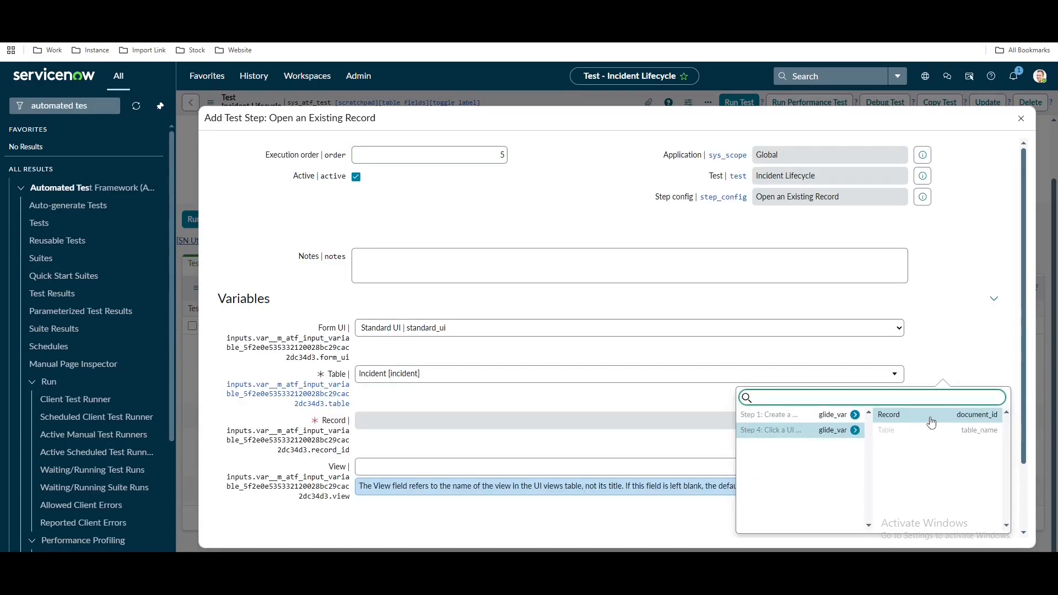
click(922, 422)
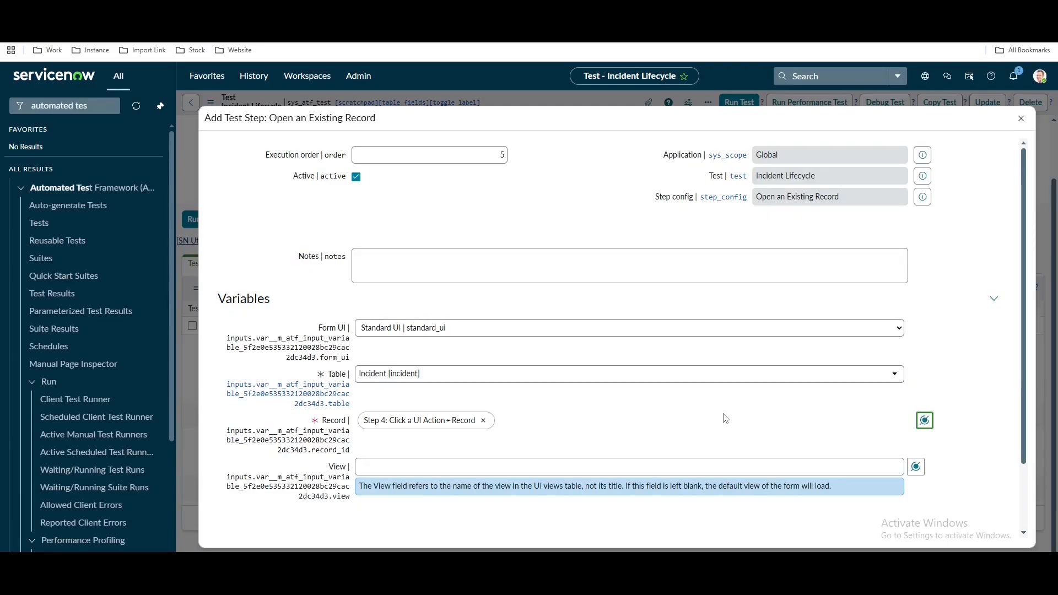
scroll(782, 409, down, 2)
click(230, 497)
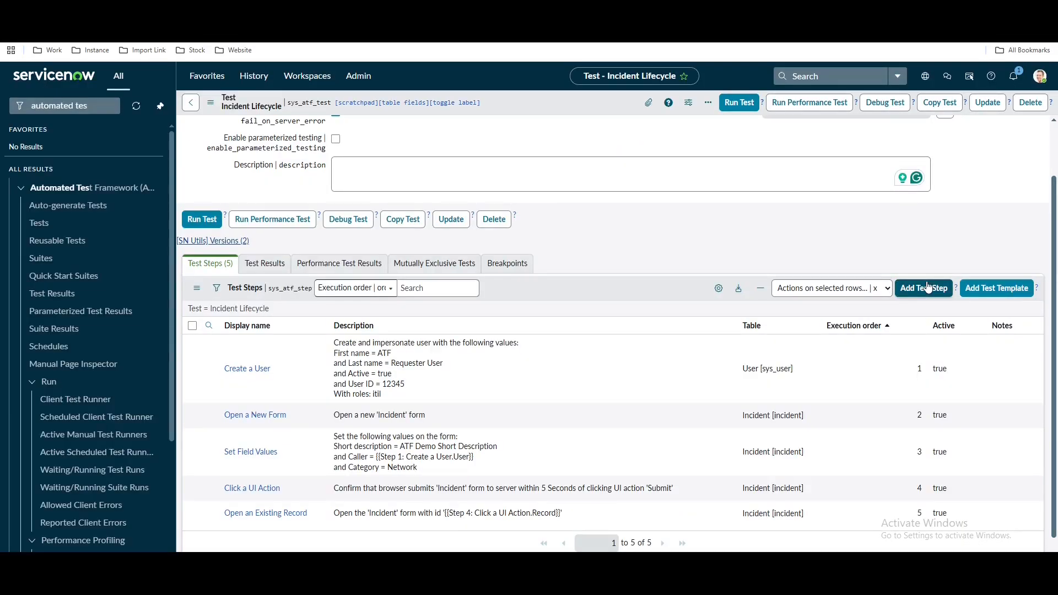
Add a Field Values Validation step with condition Assignment group is Network
click(927, 287)
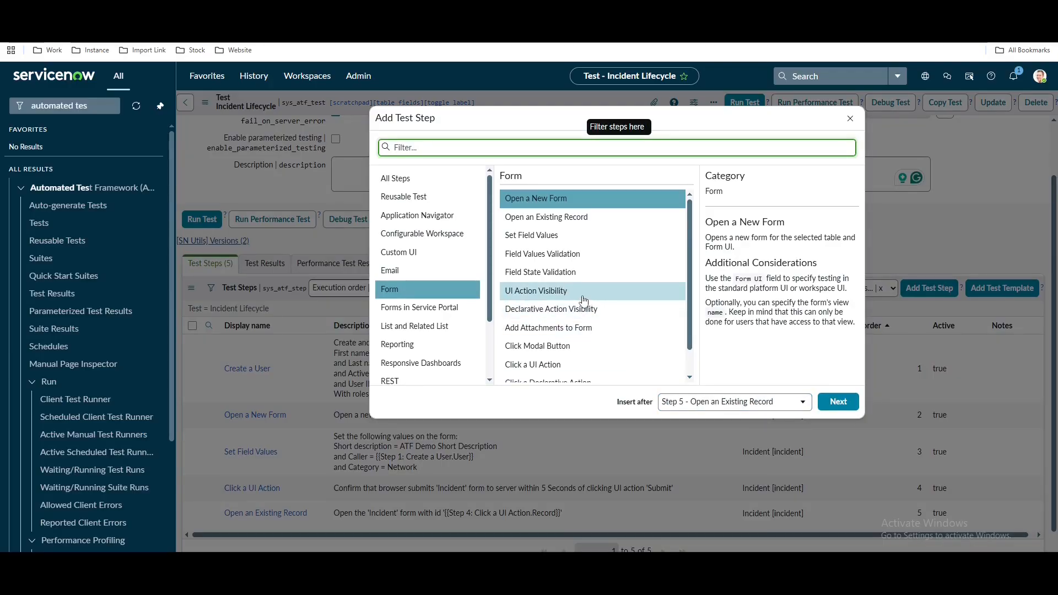
click(523, 261)
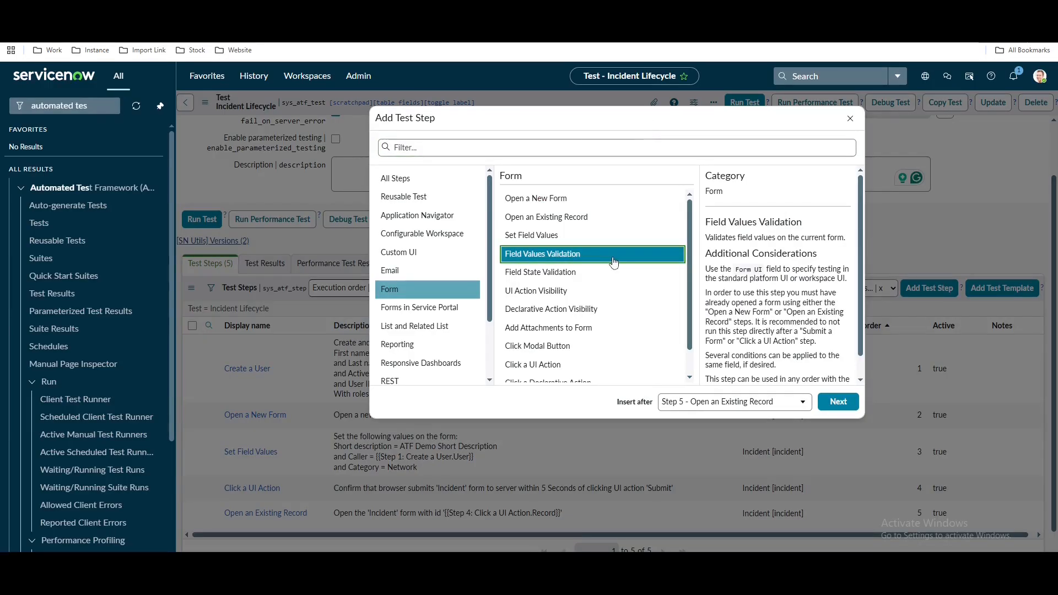
click(829, 404)
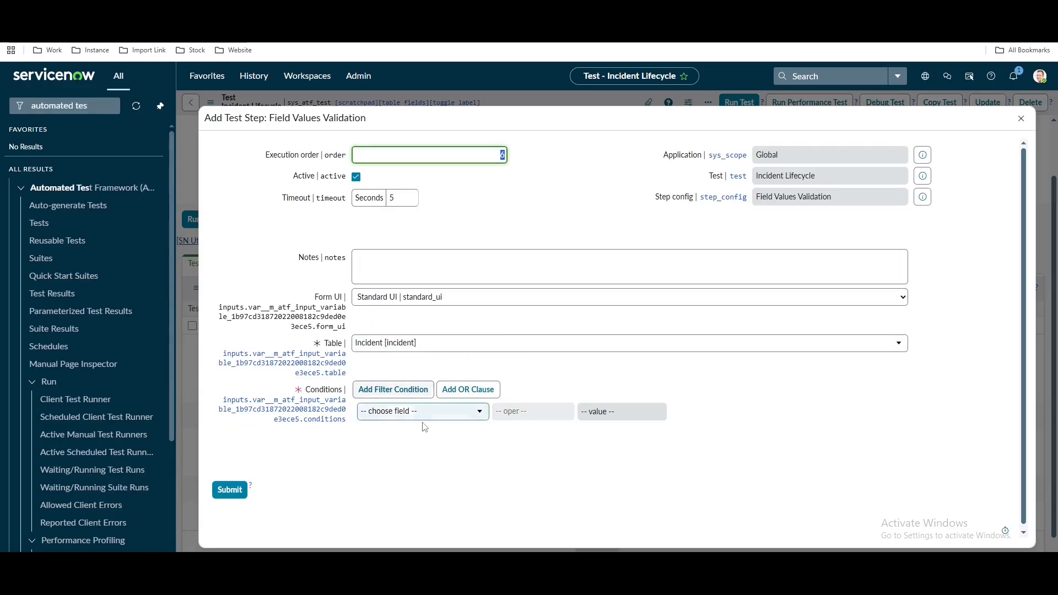
click(429, 417)
text(assign)
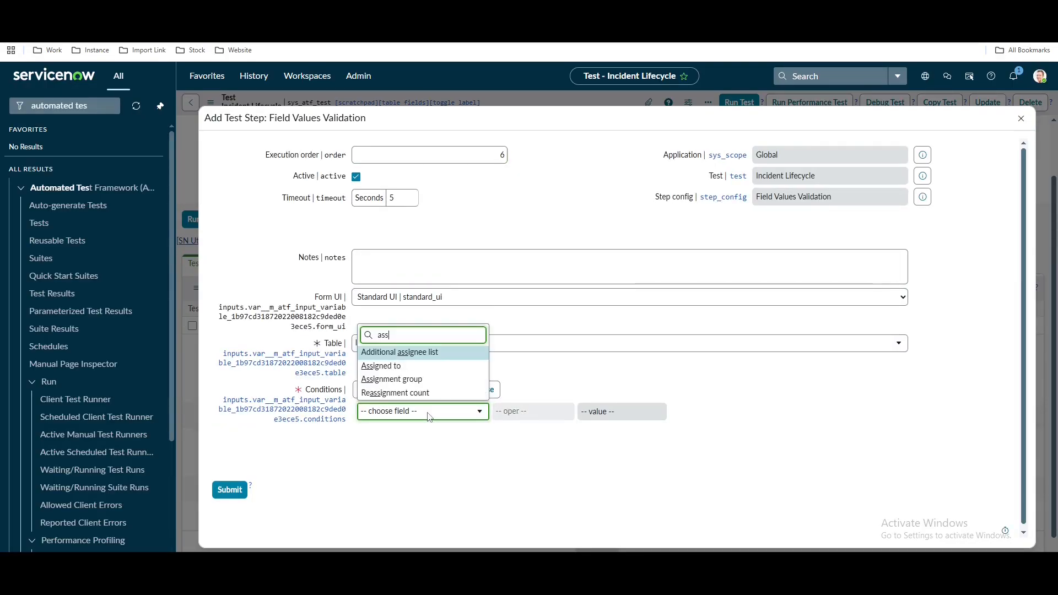
click(394, 374)
click(620, 412)
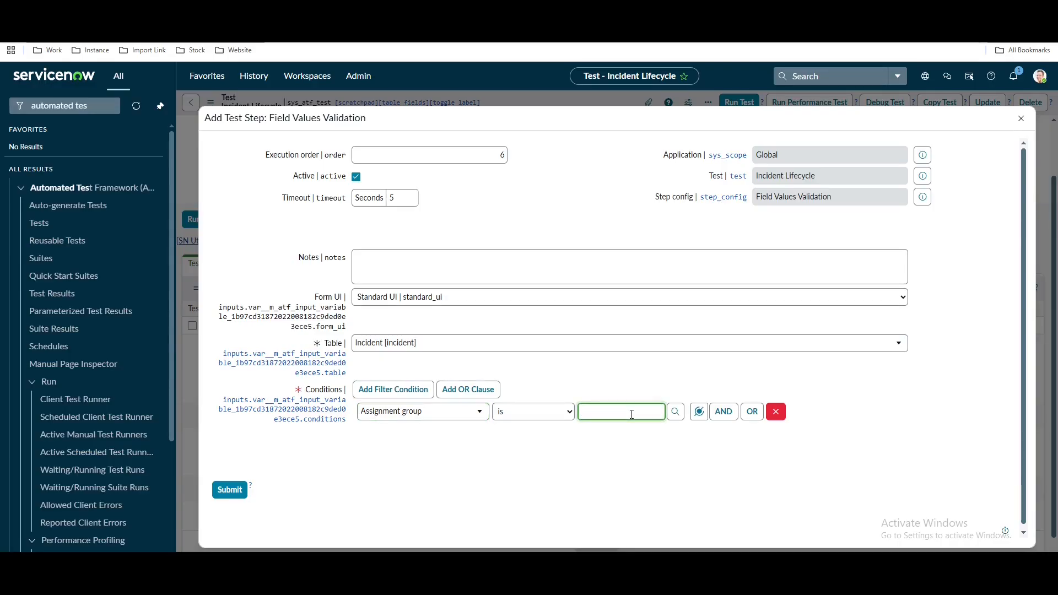
text(net)
click(621, 429)
click(229, 489)
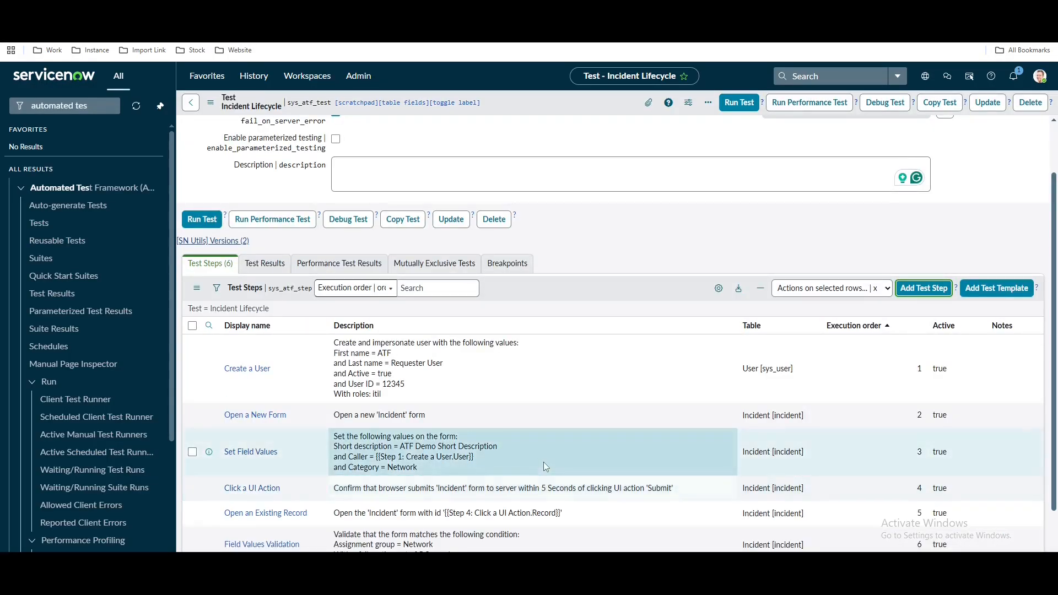
Open the Field Values Validation record from the Test Steps related list
scroll(543, 461, down, 2)
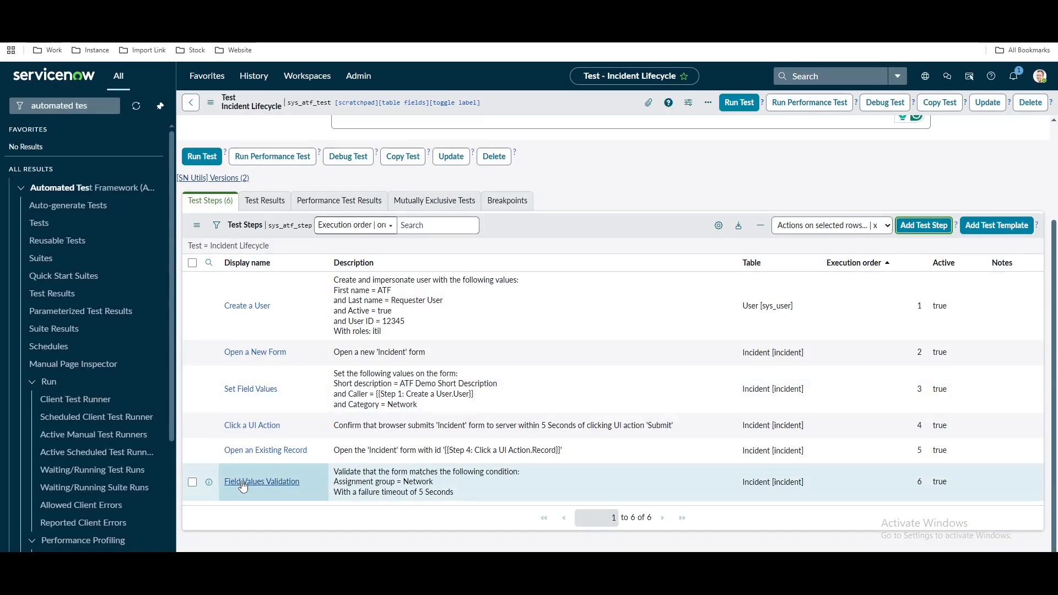
click(243, 482)
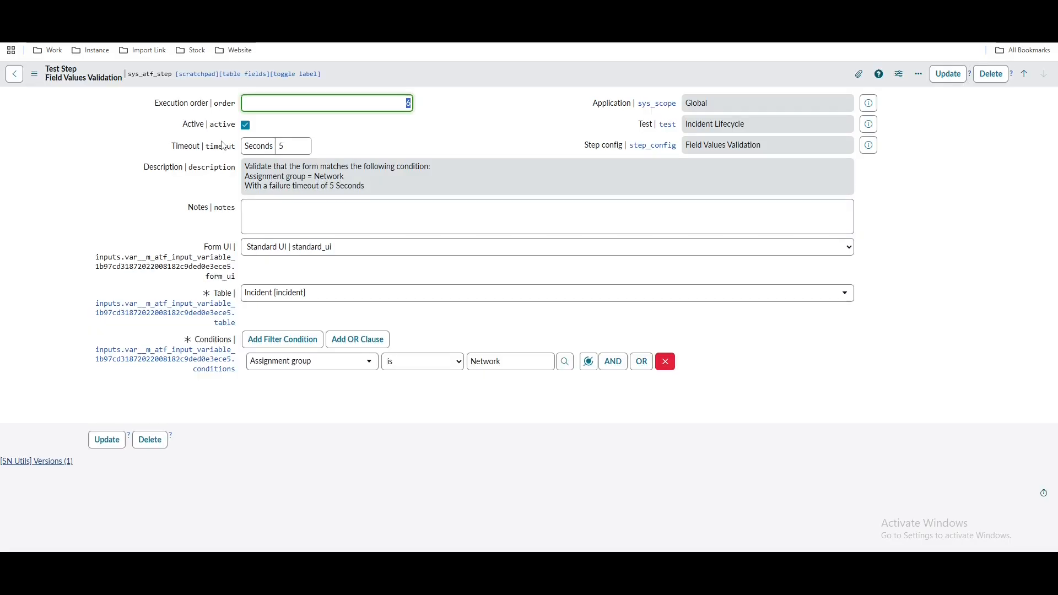
Add an AND condition State is New to the validation step and save it
click(610, 362)
click(310, 412)
text(sta)
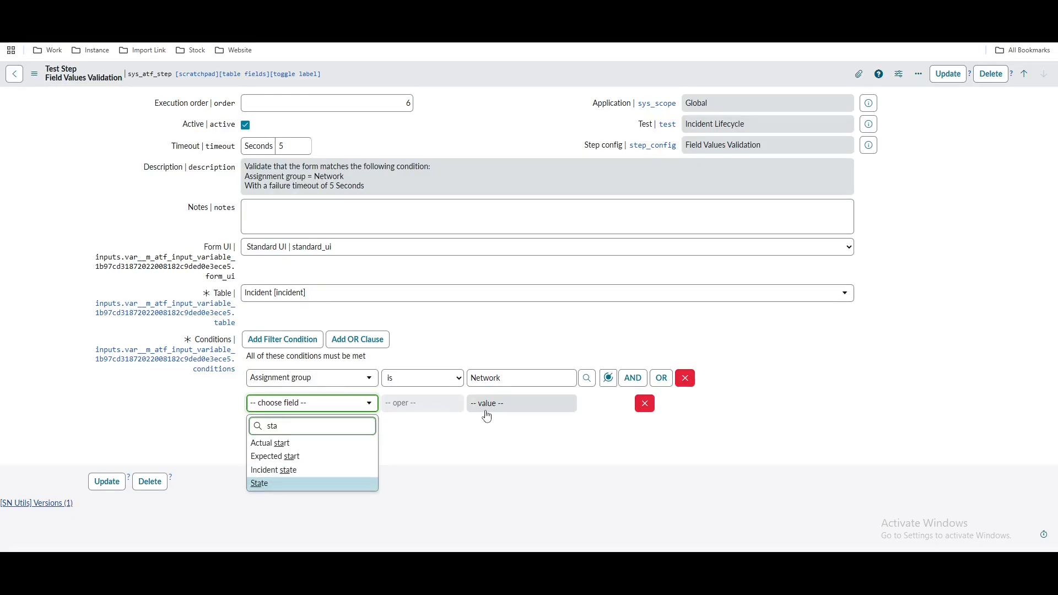
click(283, 484)
click(512, 408)
click(504, 434)
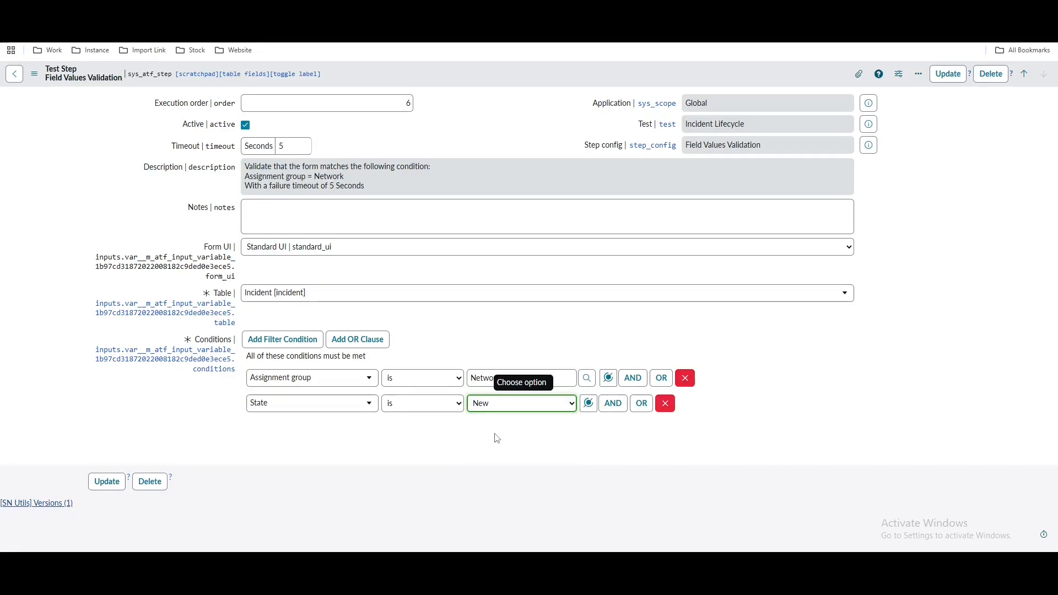
right_click(495, 80)
click(502, 84)
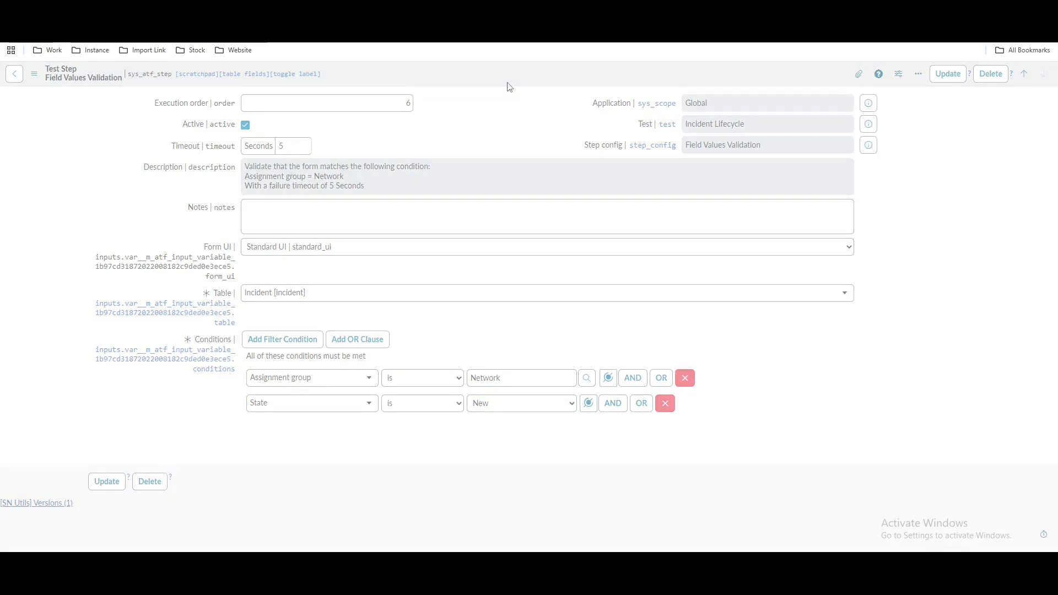
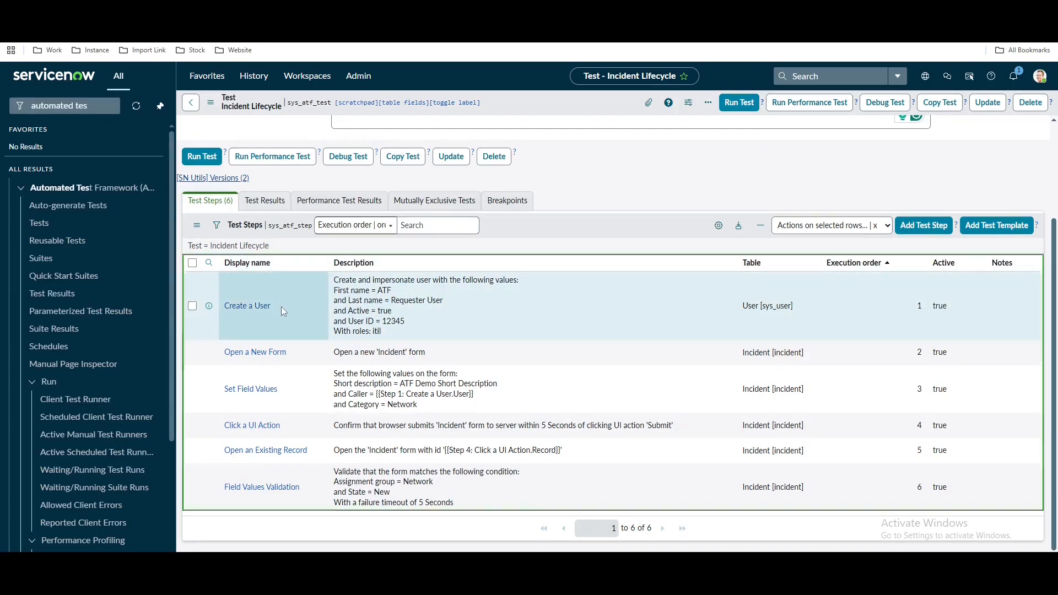
Begin a Create a User step inserted at the beginning of the Incident Lifecycle test
drag(281, 306, 227, 309)
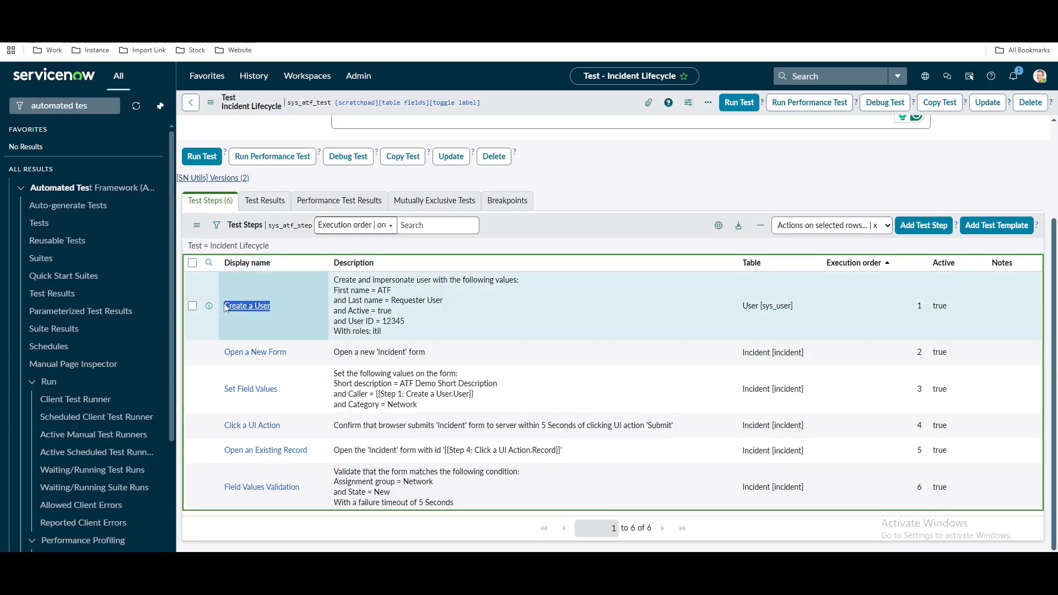
click(903, 230)
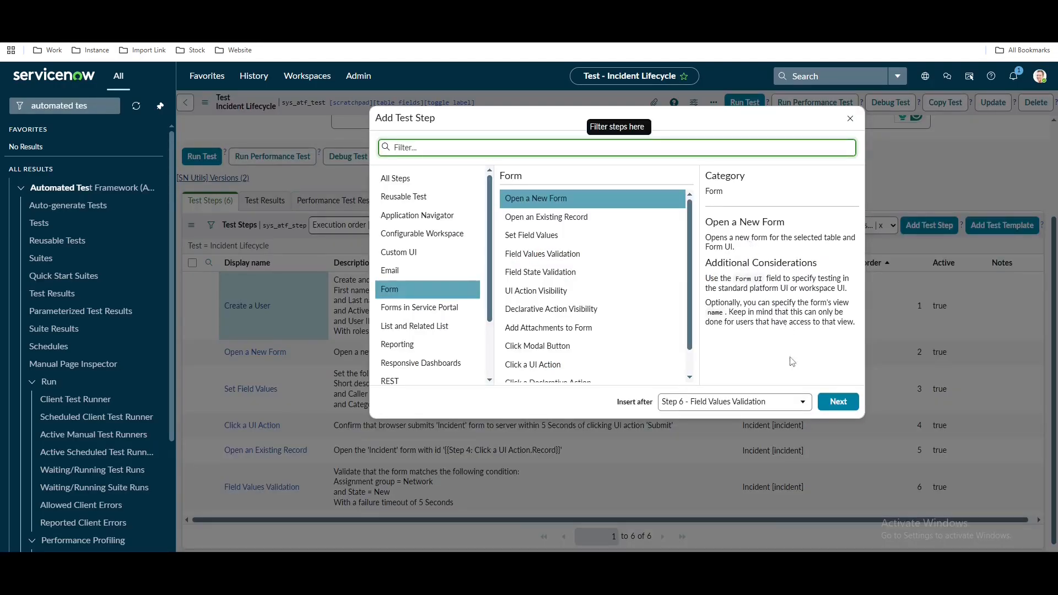
click(708, 402)
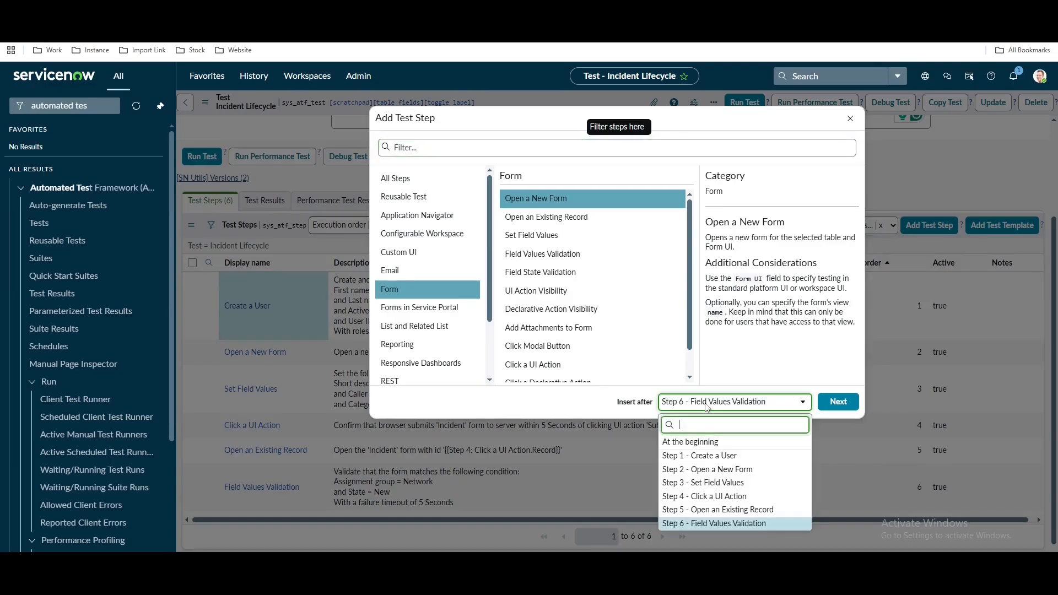
click(688, 442)
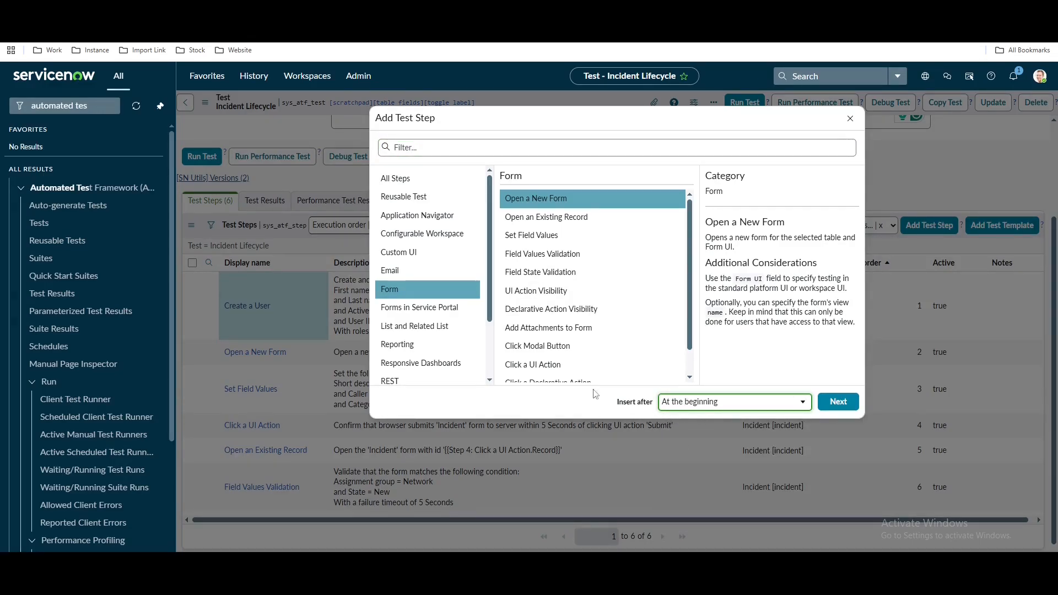
click(395, 178)
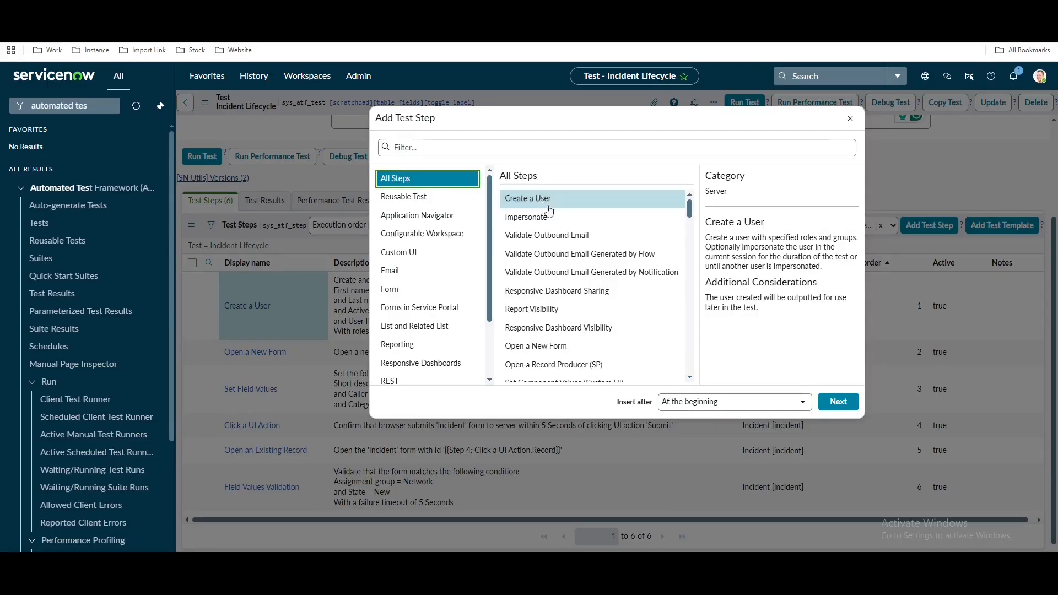
click(838, 401)
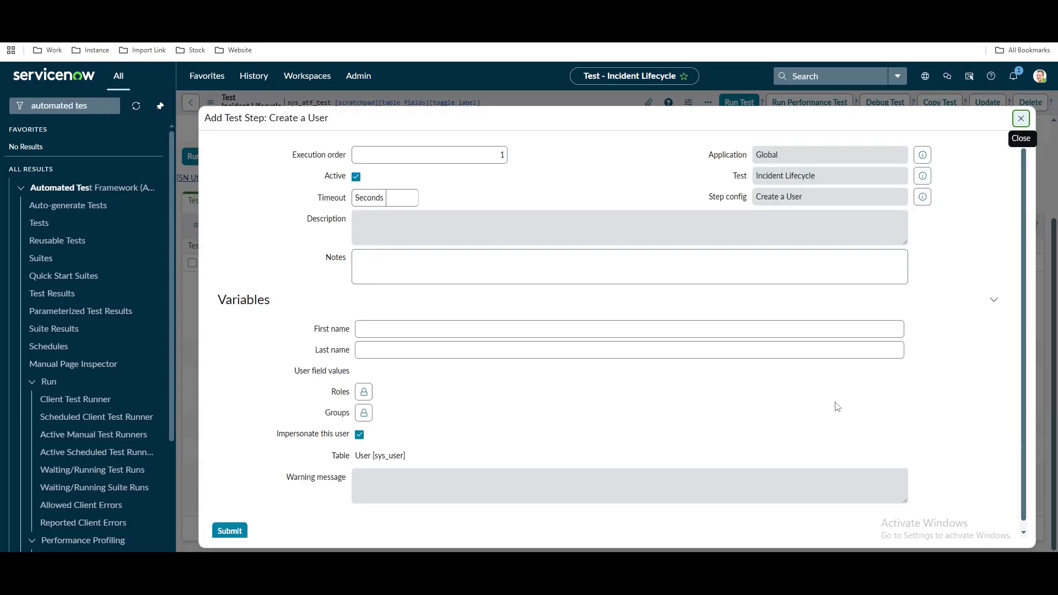
Name the user ATF Network member and add field values Active and User ID 789
click(456, 328)
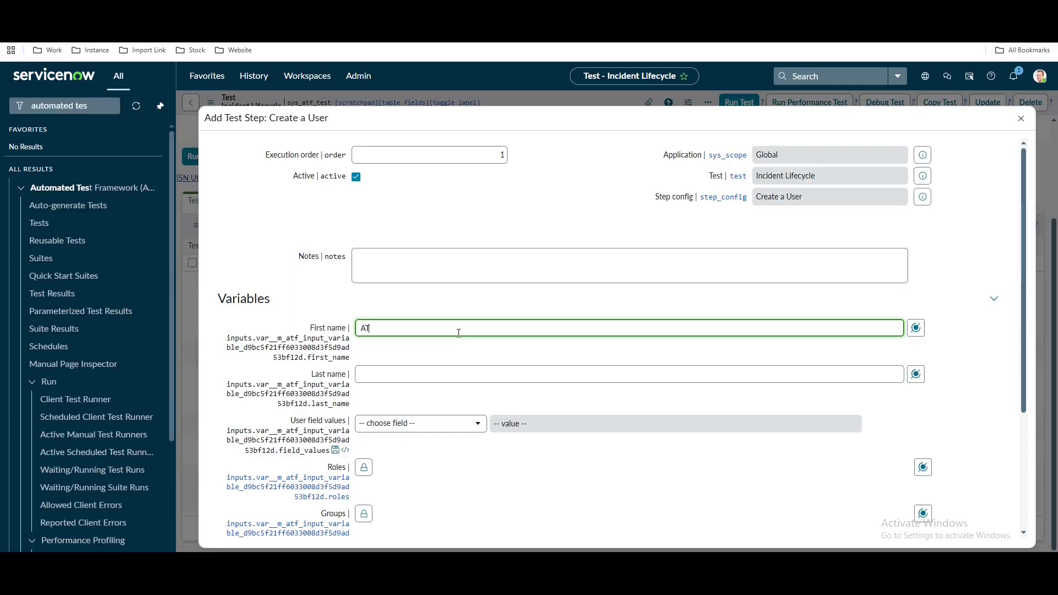
click(448, 374)
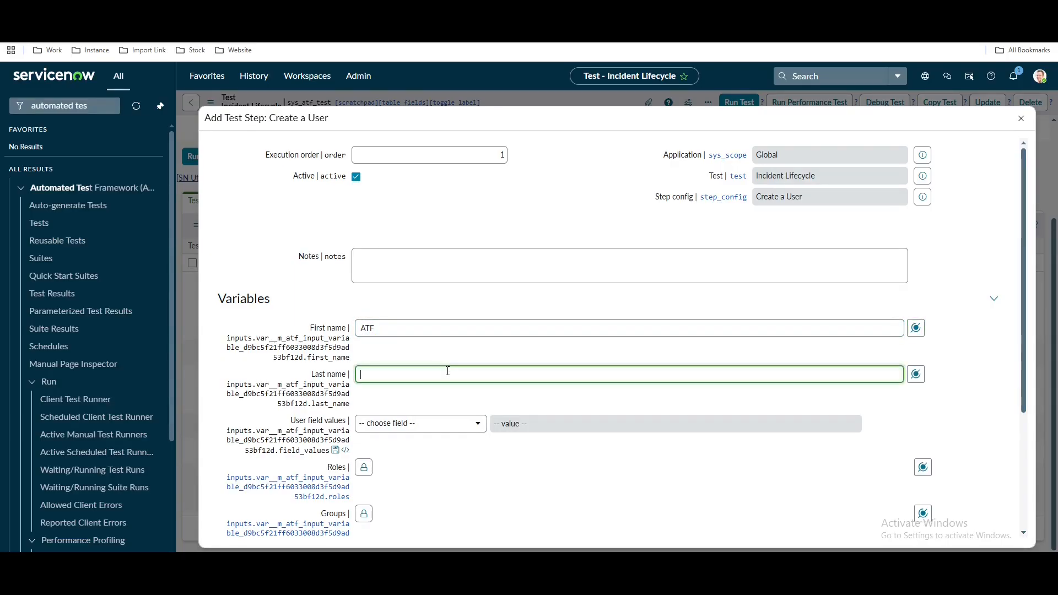
text(Network member)
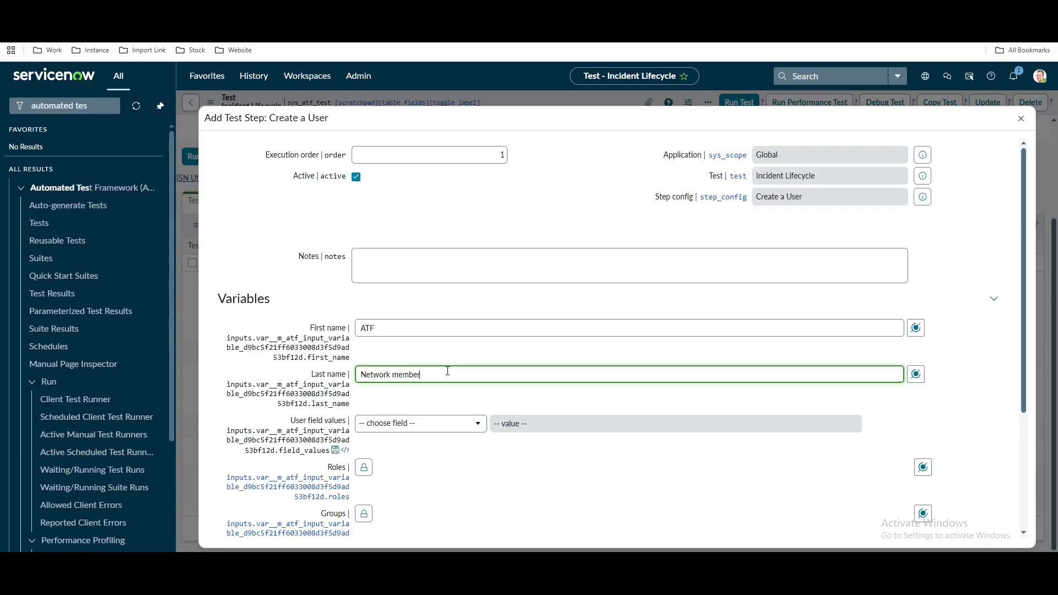
click(435, 423)
text(ac)
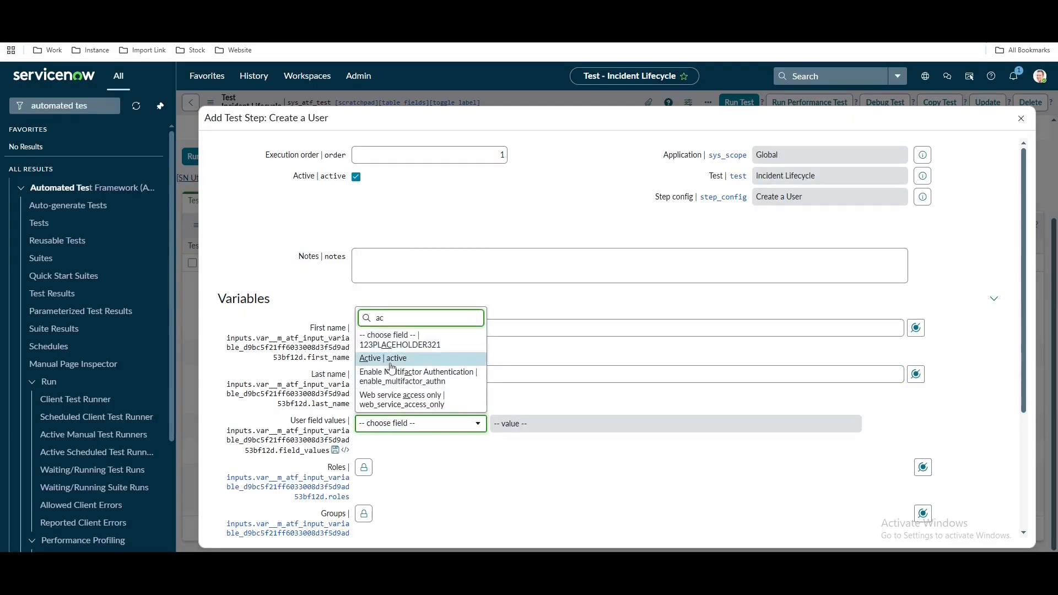
key(Return)
click(464, 452)
text(em)
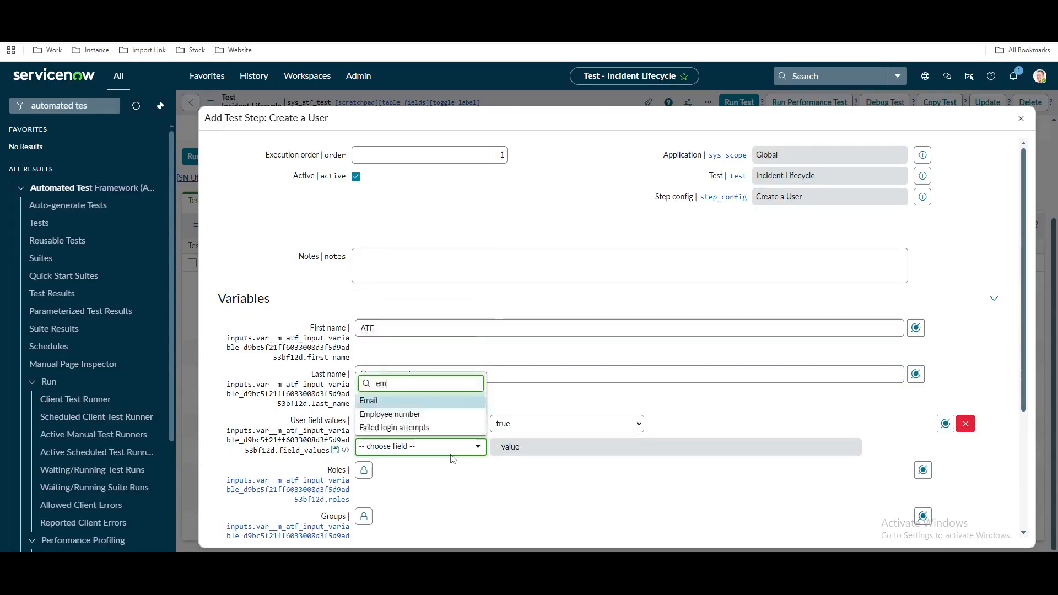
key(BackSpace)
key(BackSpace)
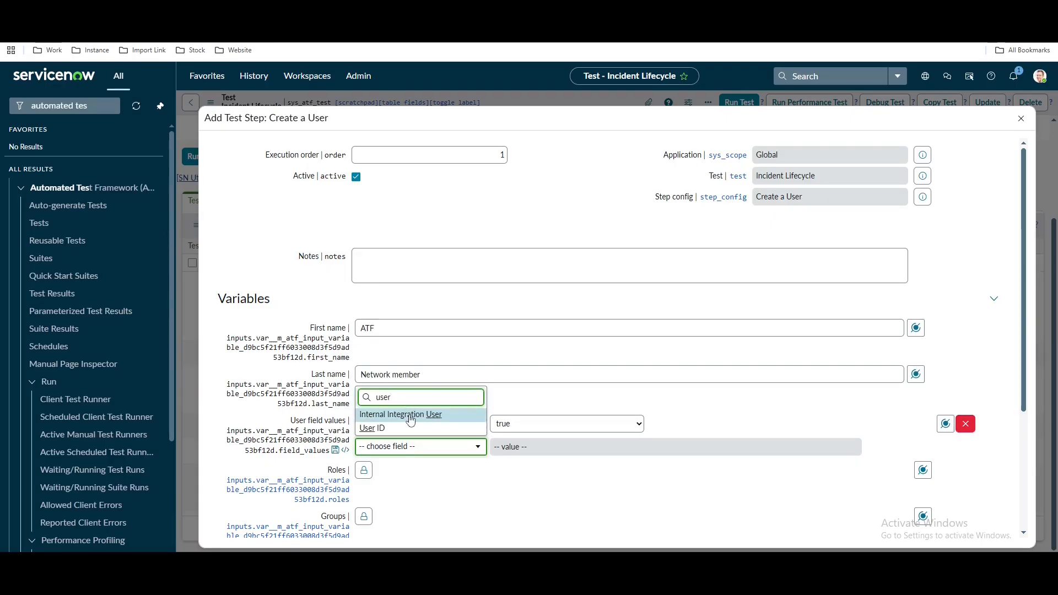
click(373, 427)
text(789)
Turn off impersonation, add the user to the Network group, and submit the step
scroll(552, 499, down, 2)
scroll(551, 499, down, 3)
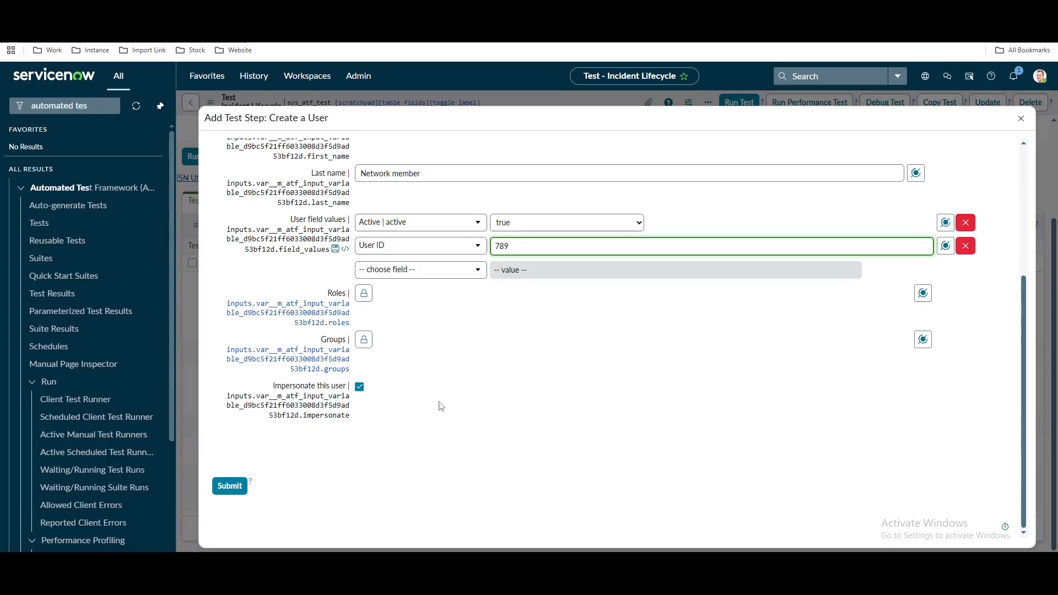
click(361, 388)
click(363, 341)
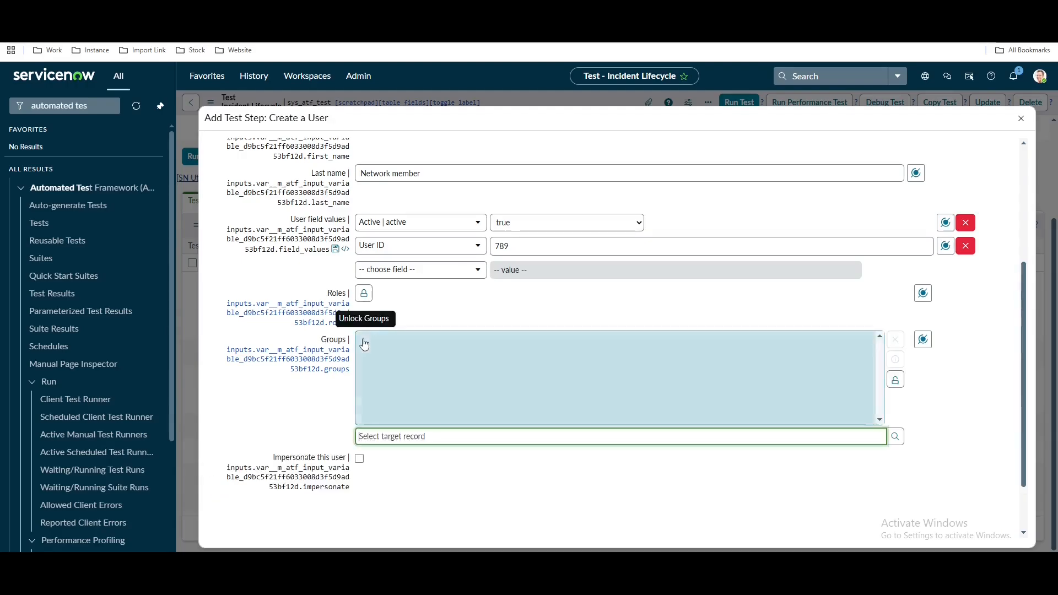
text(net)
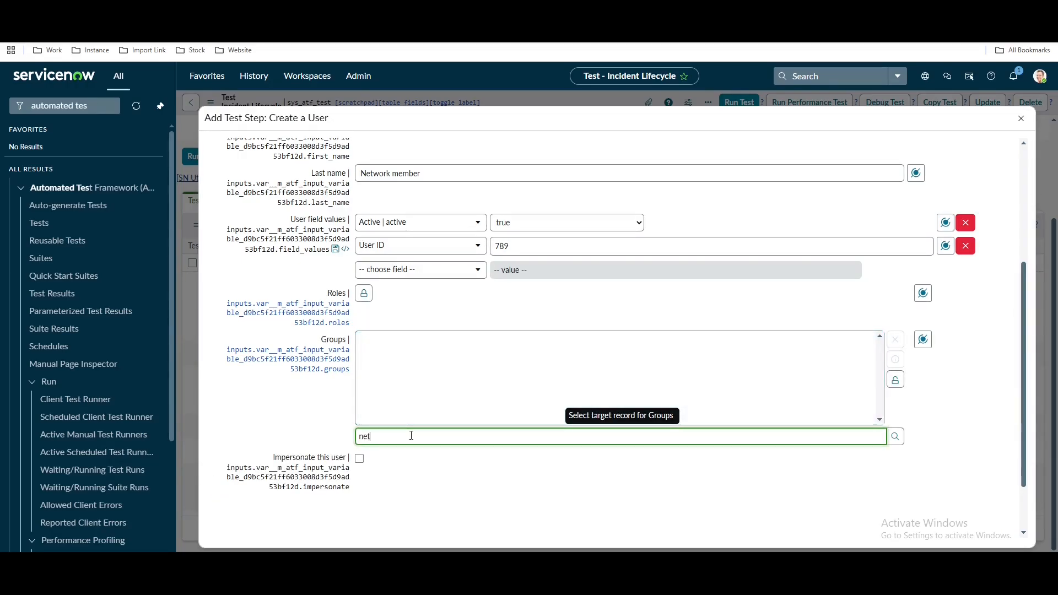
click(368, 453)
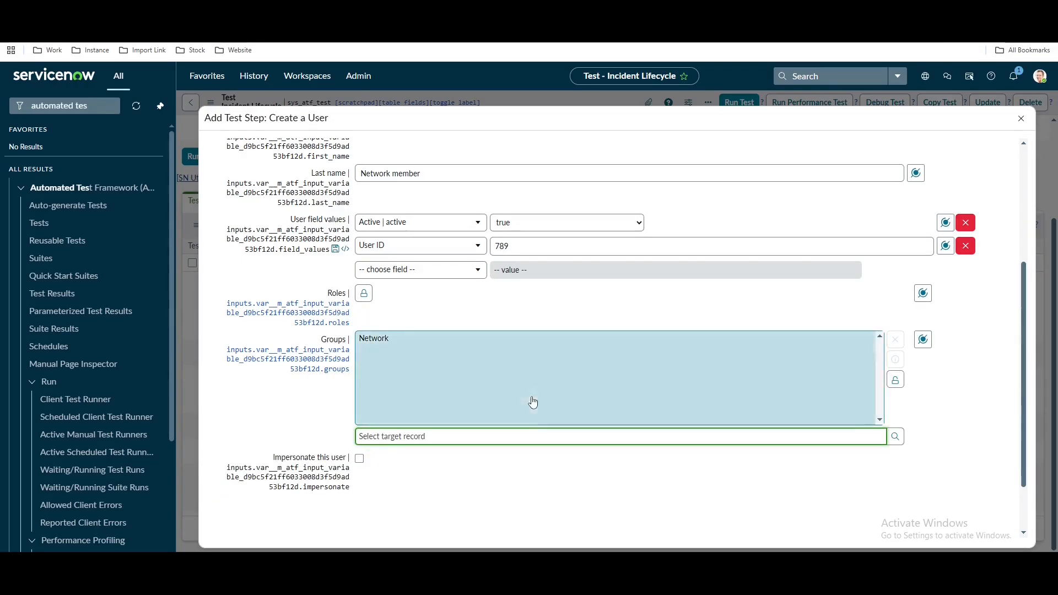
scroll(532, 402, up, 4)
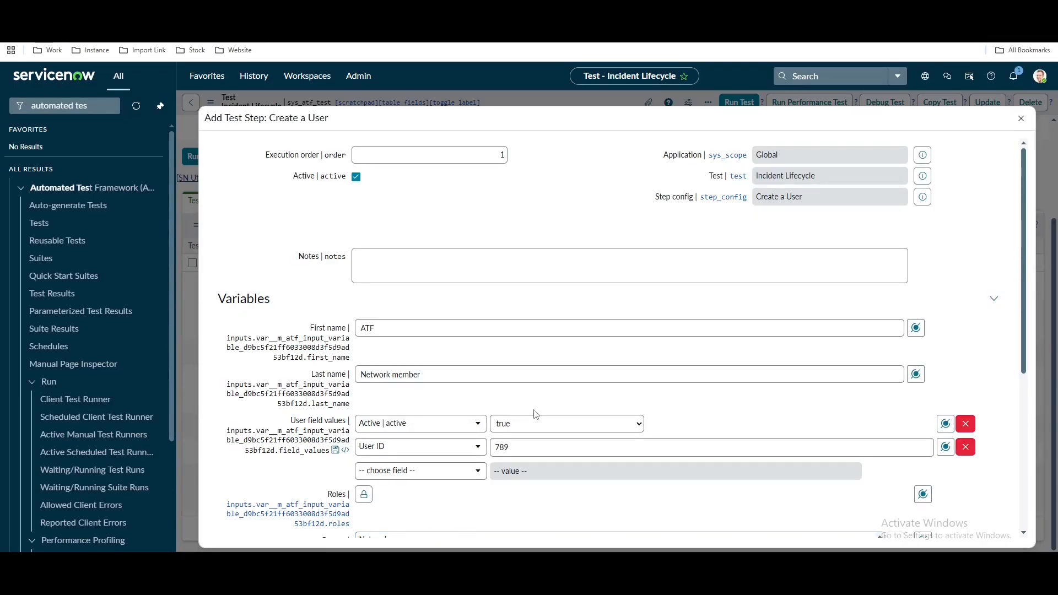
scroll(534, 413, down, 2)
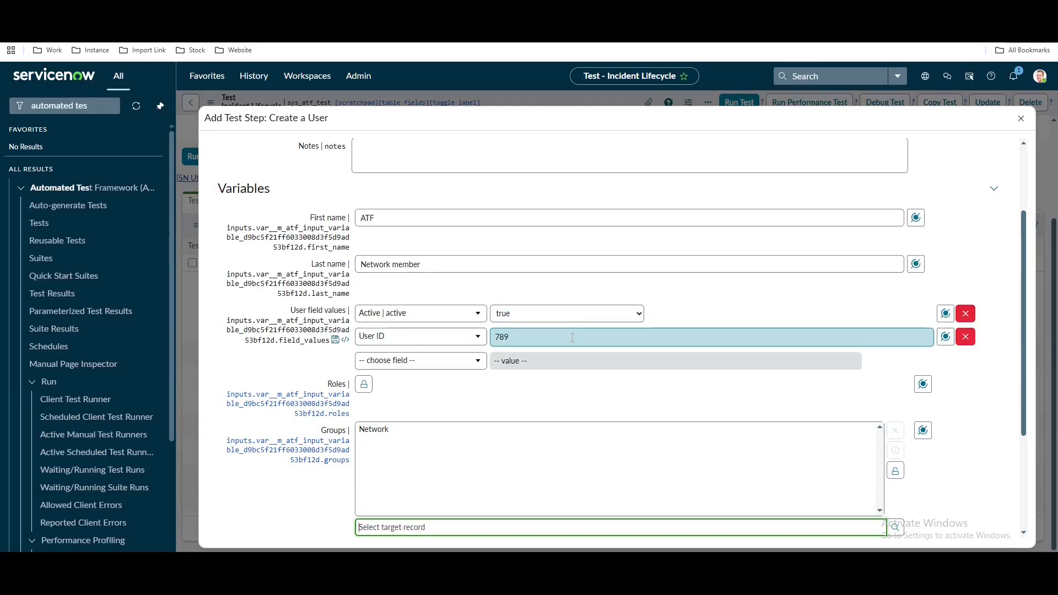
scroll(252, 478, down, 2)
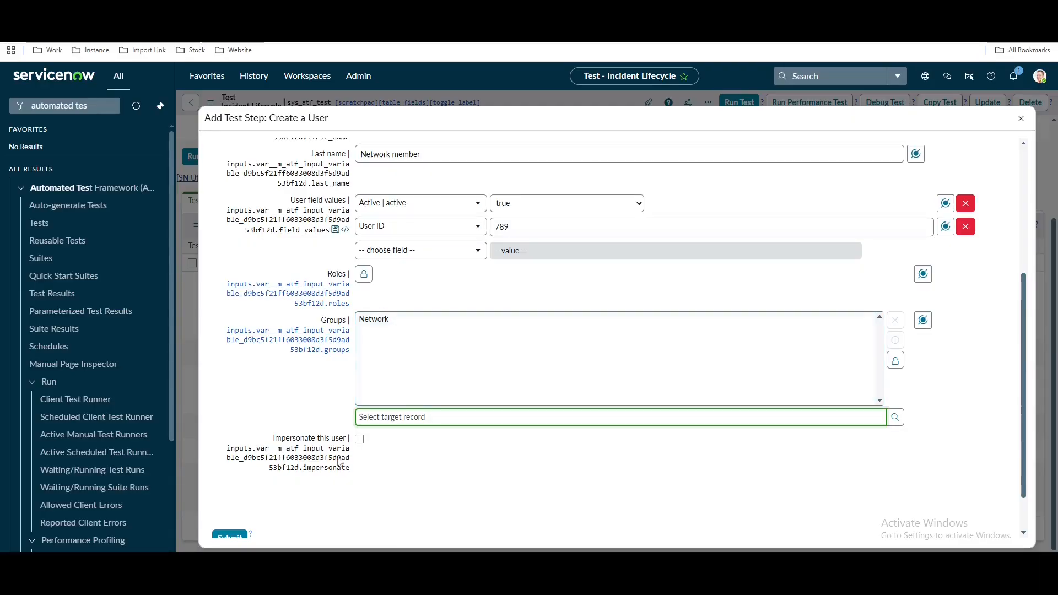
click(240, 537)
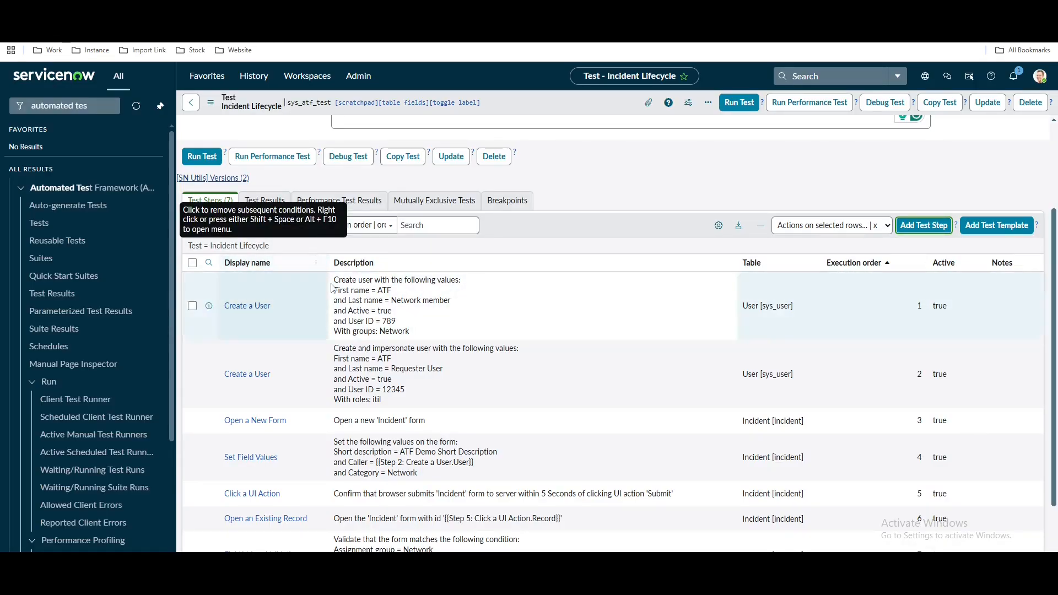
Compare step 1's Network-group user description with step 2's itil Requester User description
drag(334, 279, 453, 329)
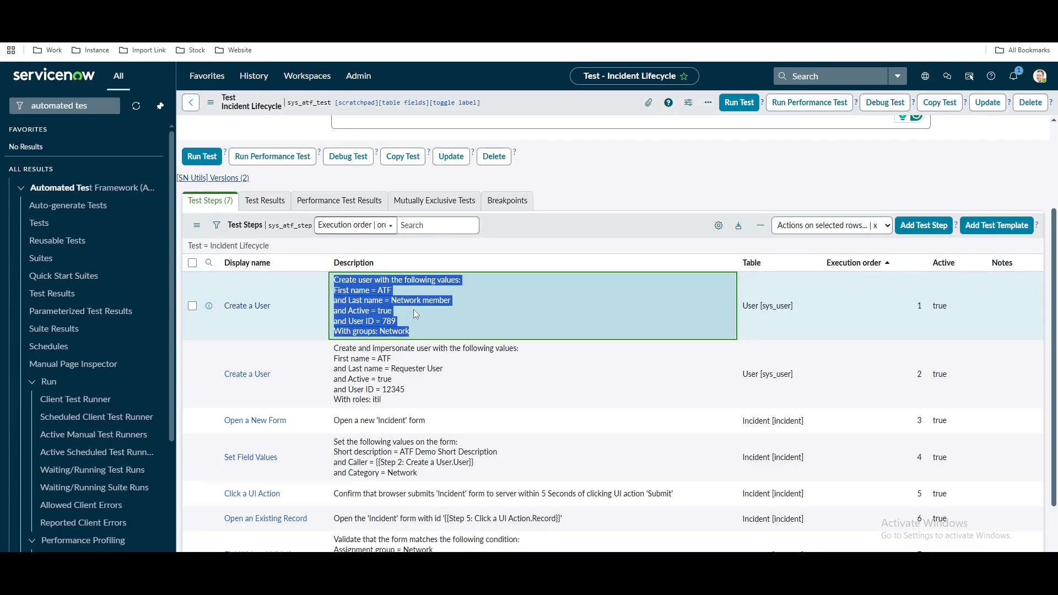
scroll(468, 308, down, 2)
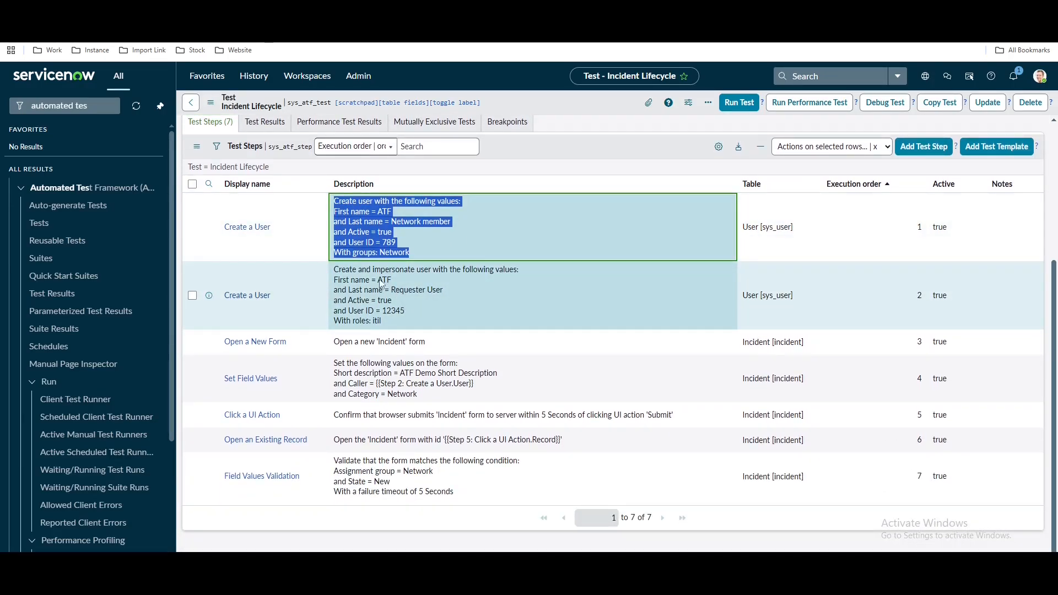
drag(378, 279, 441, 293)
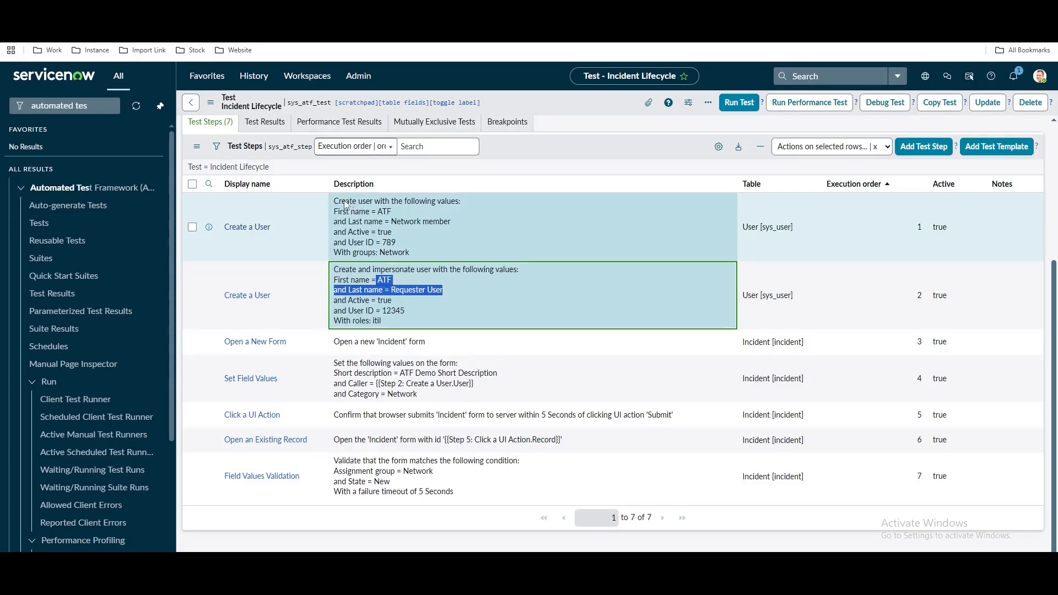
drag(335, 201, 415, 254)
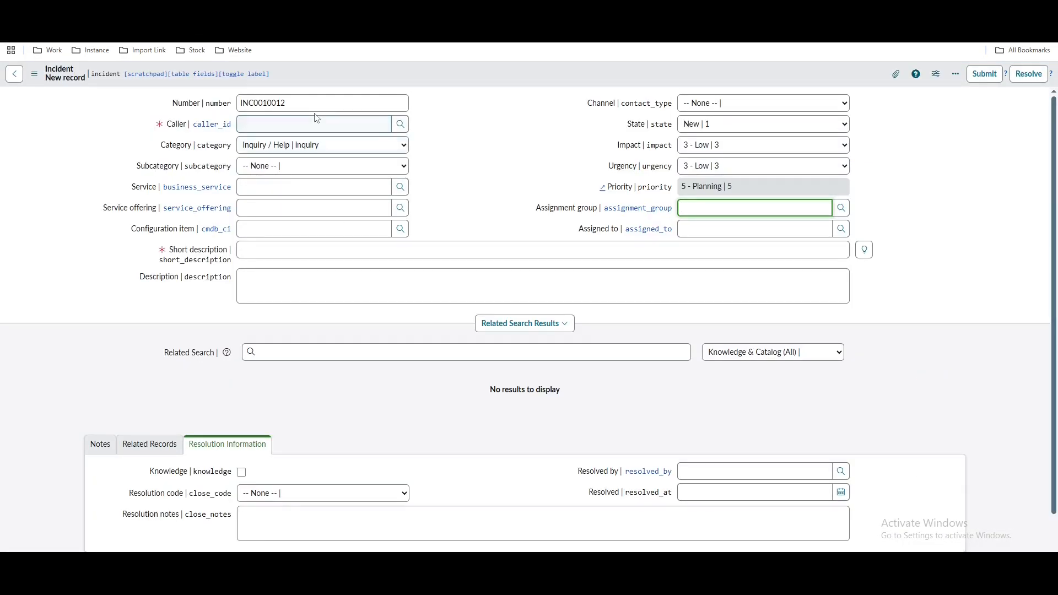
Fill in the demo incident's caller and set its category to Network
click(318, 123)
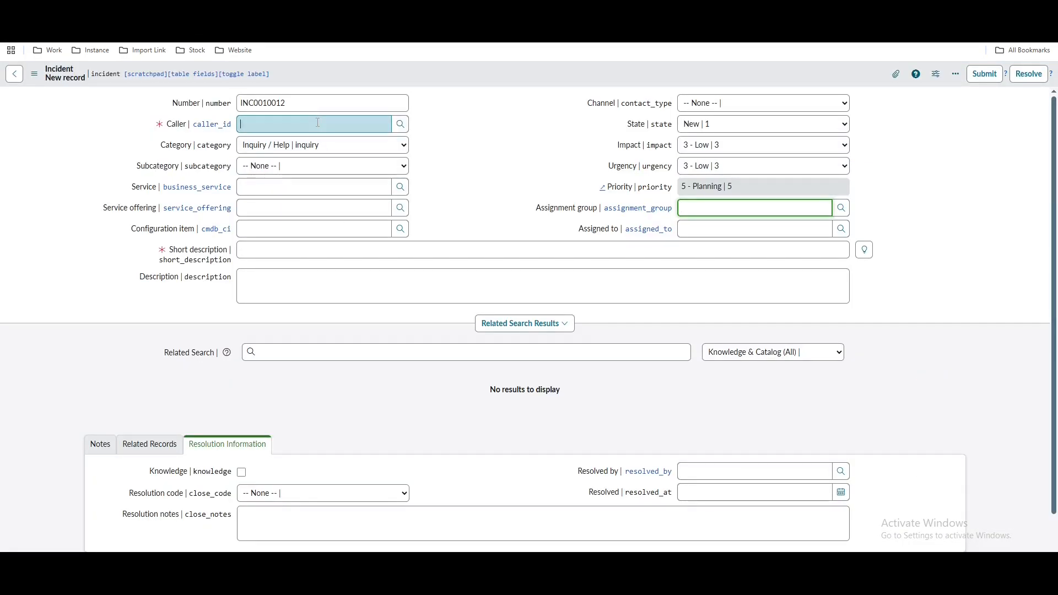
click(300, 151)
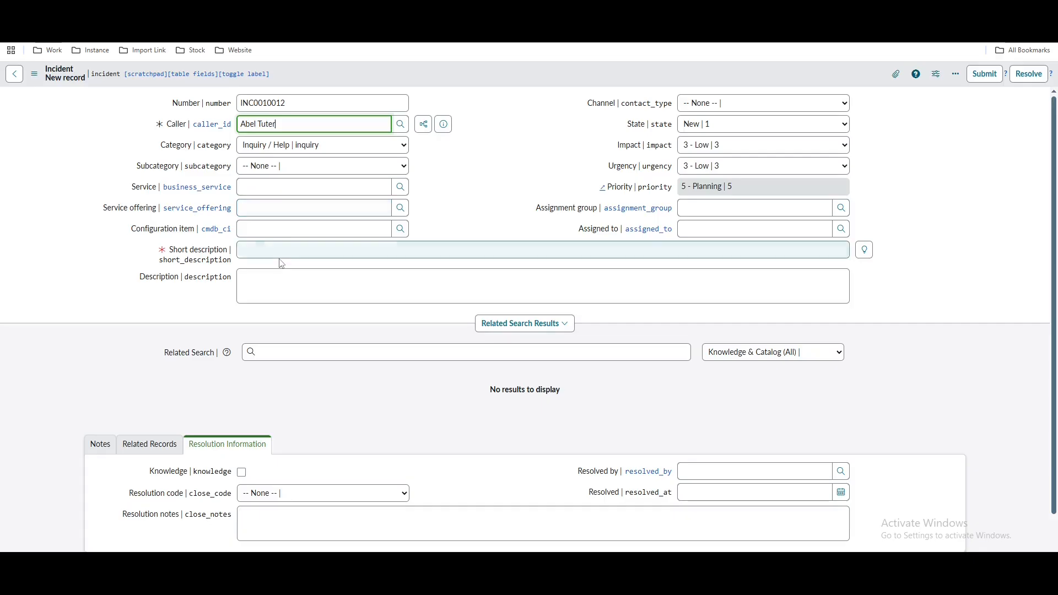
click(279, 255)
text(dem)
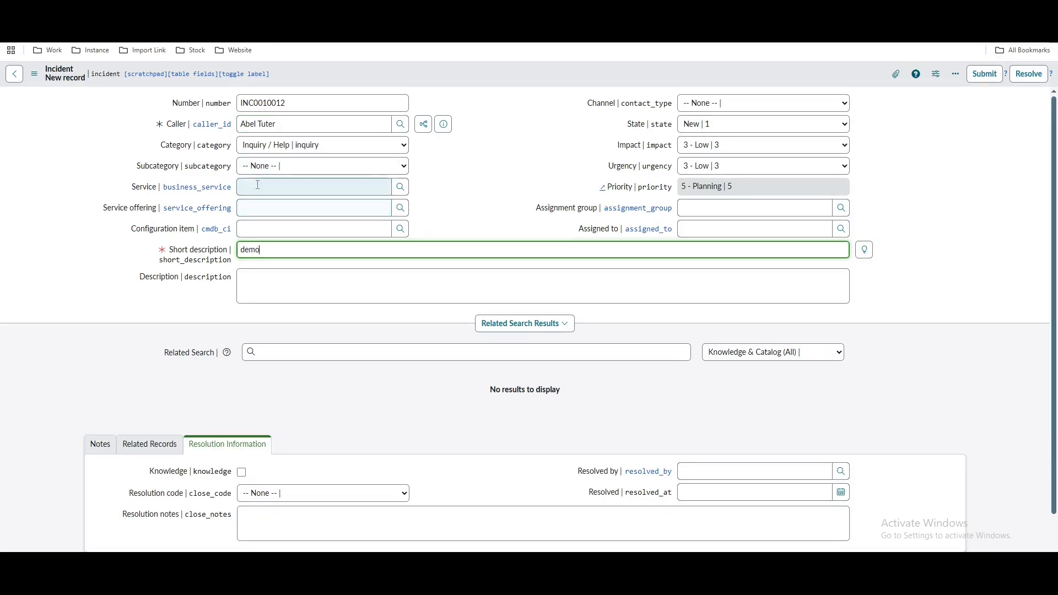
text(o)
click(323, 145)
click(265, 214)
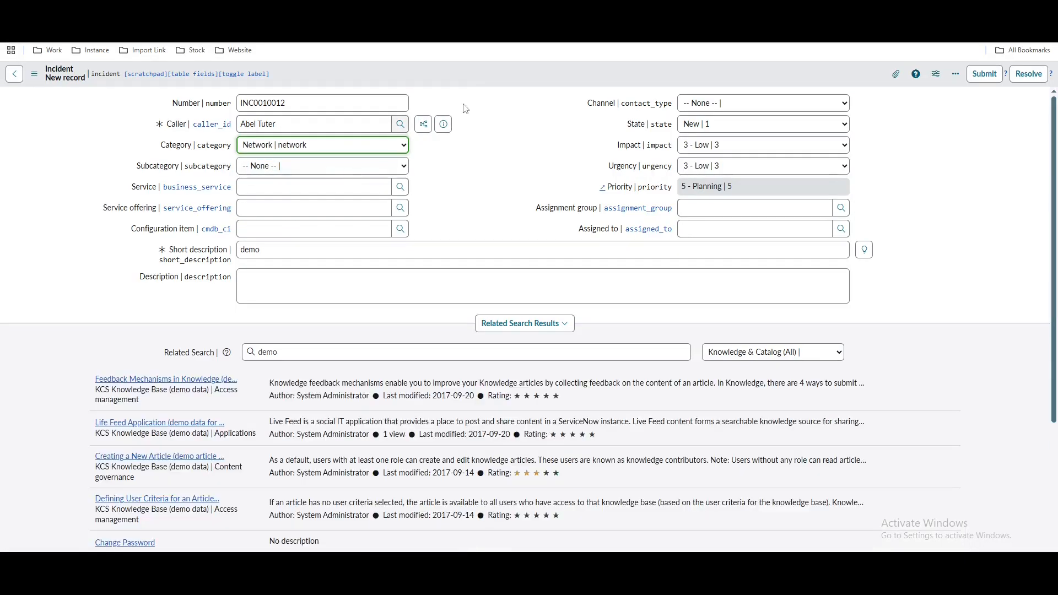
Save incident INC0010012 and check its assignment group field
right_click(495, 73)
click(512, 81)
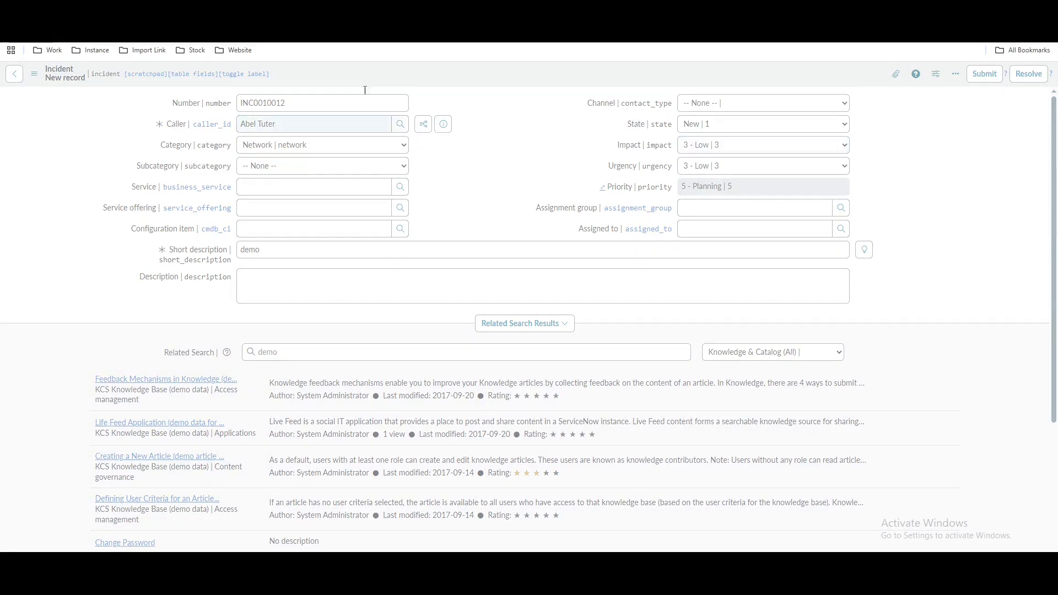
click(693, 212)
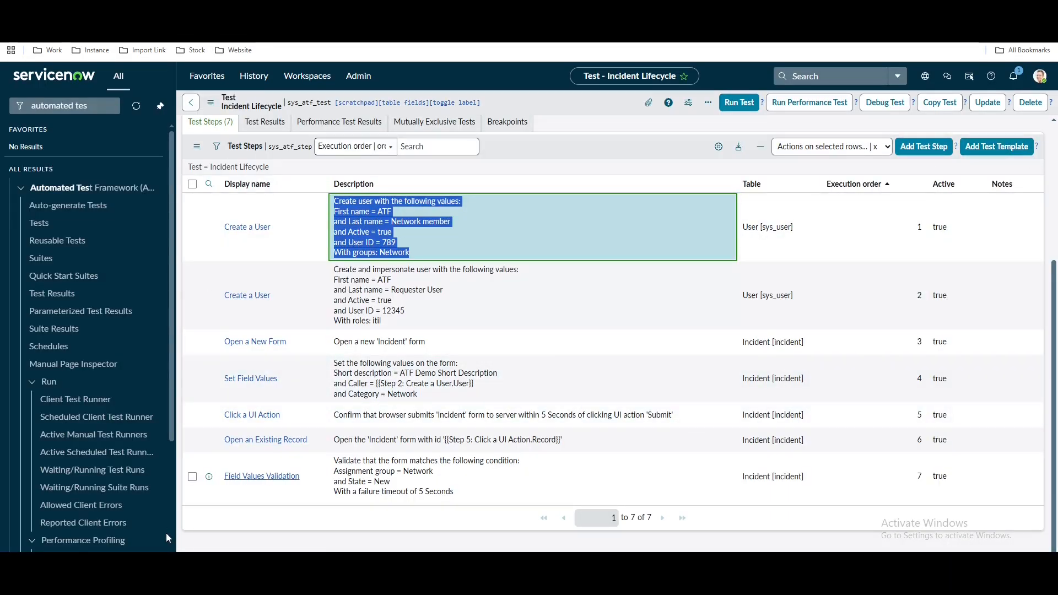
Add an Impersonate step whose User is the user created in Step 1
click(916, 146)
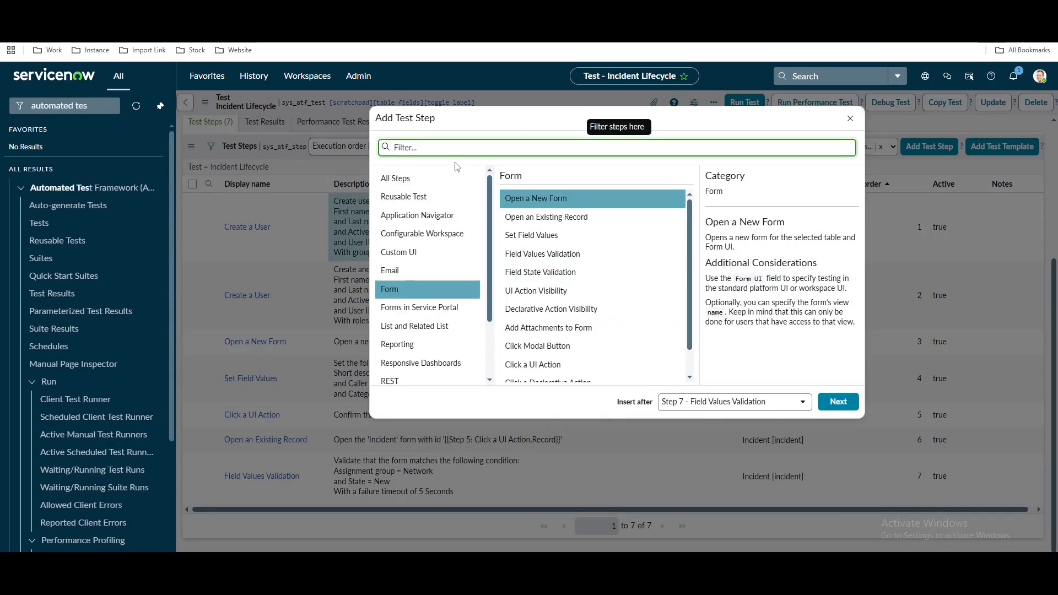
text(imp)
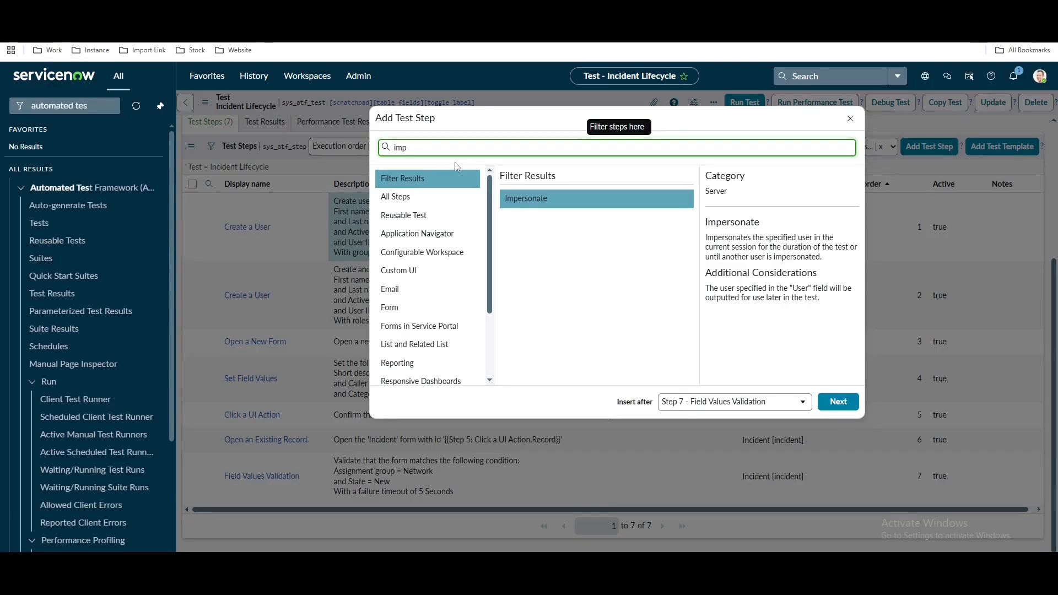
click(837, 402)
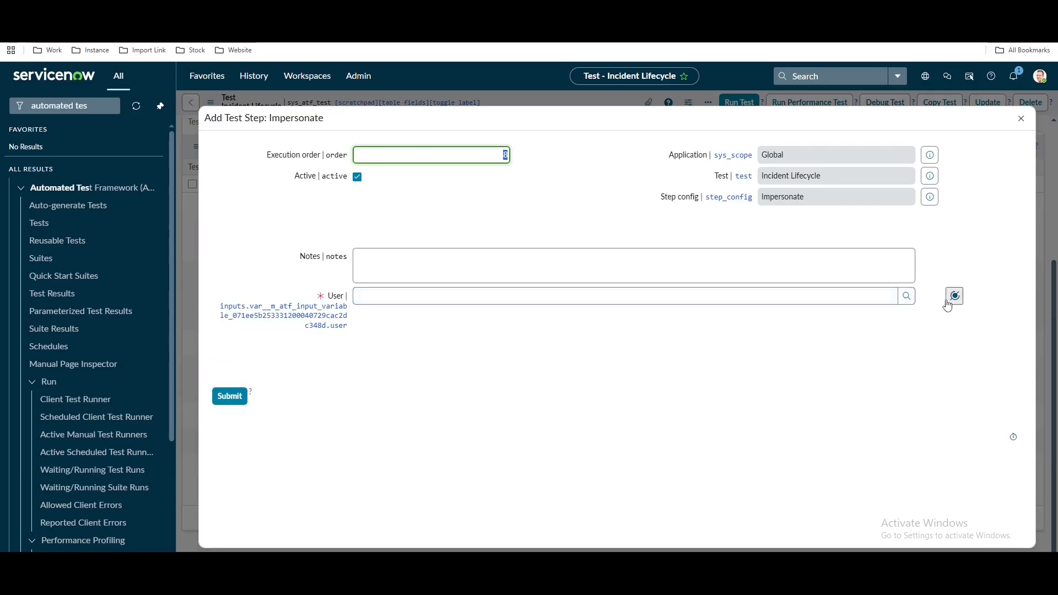
click(954, 297)
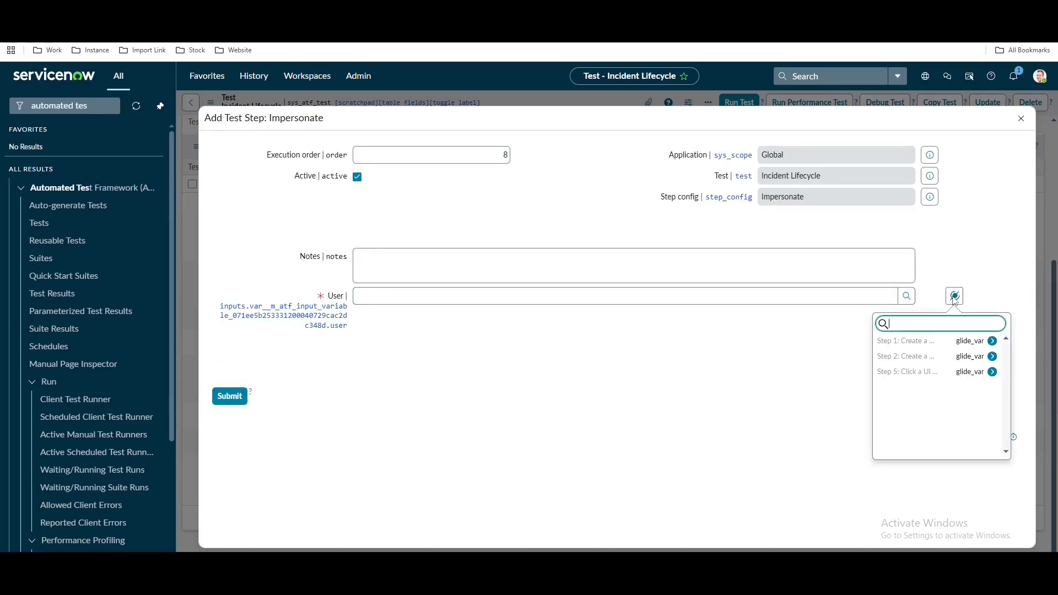
click(926, 346)
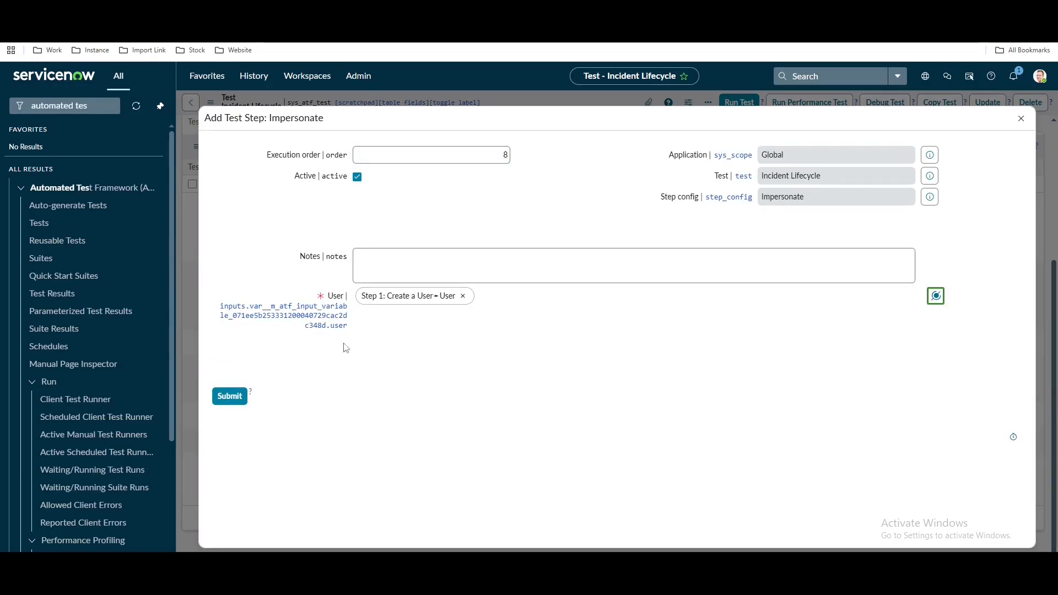
click(246, 394)
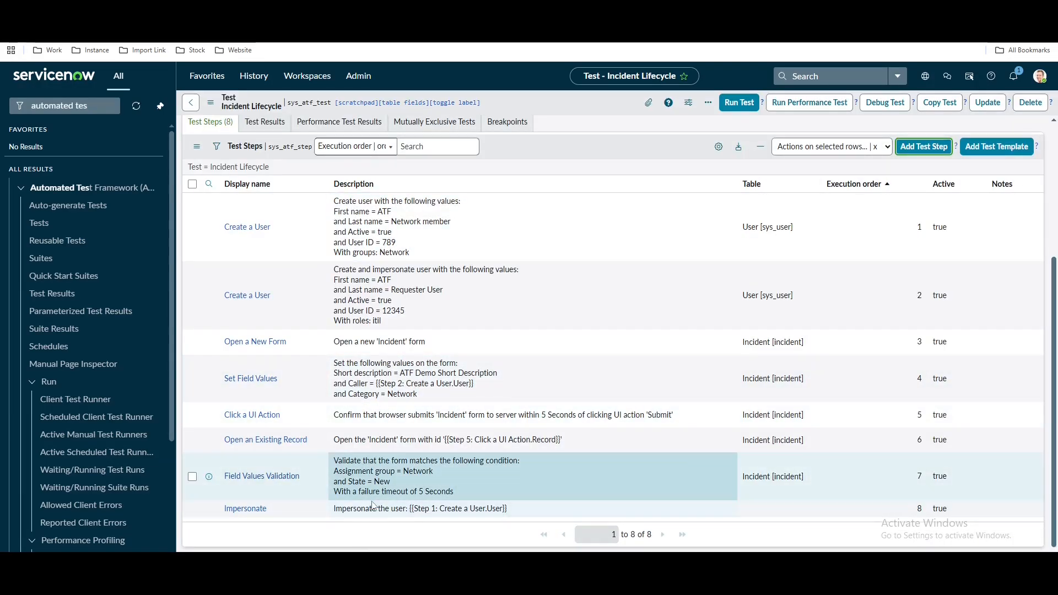
Add an order-9 Open an Existing Record step whose Record is Step 5's record
drag(389, 509, 500, 511)
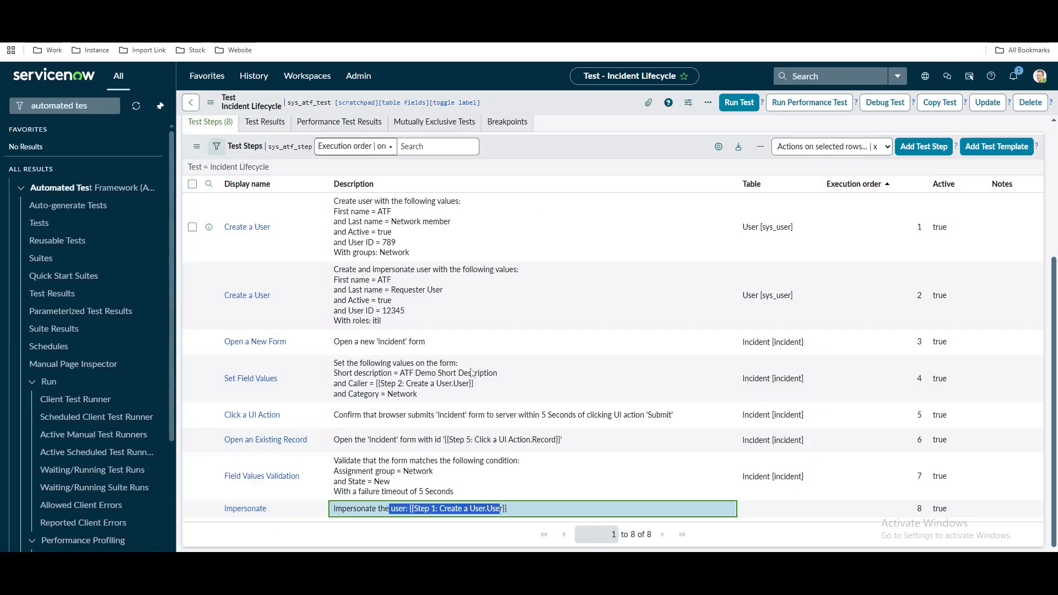
scroll(513, 366, up, 2)
scroll(513, 366, down, 1)
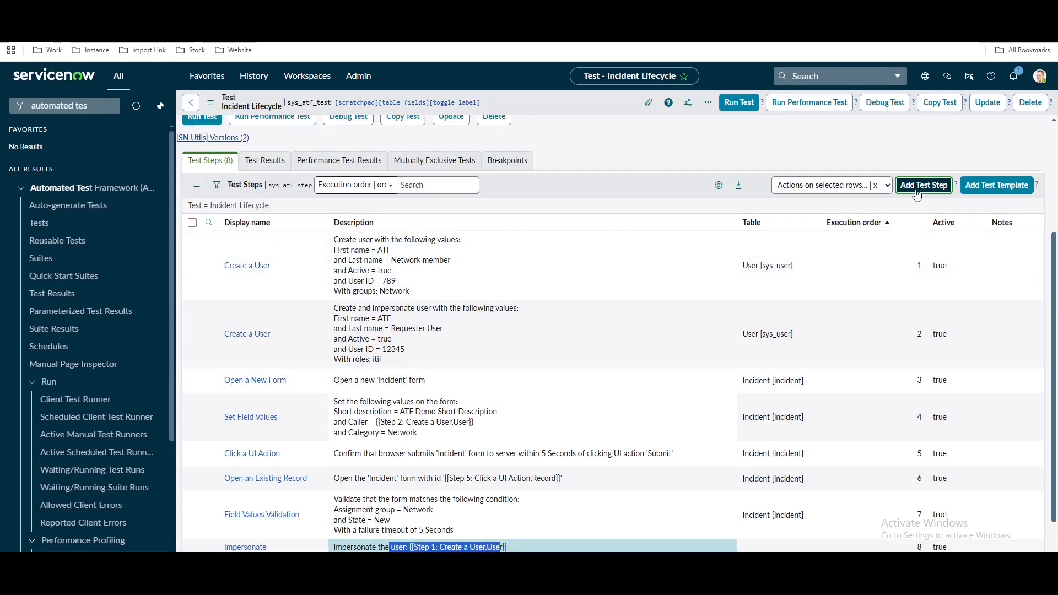
click(923, 186)
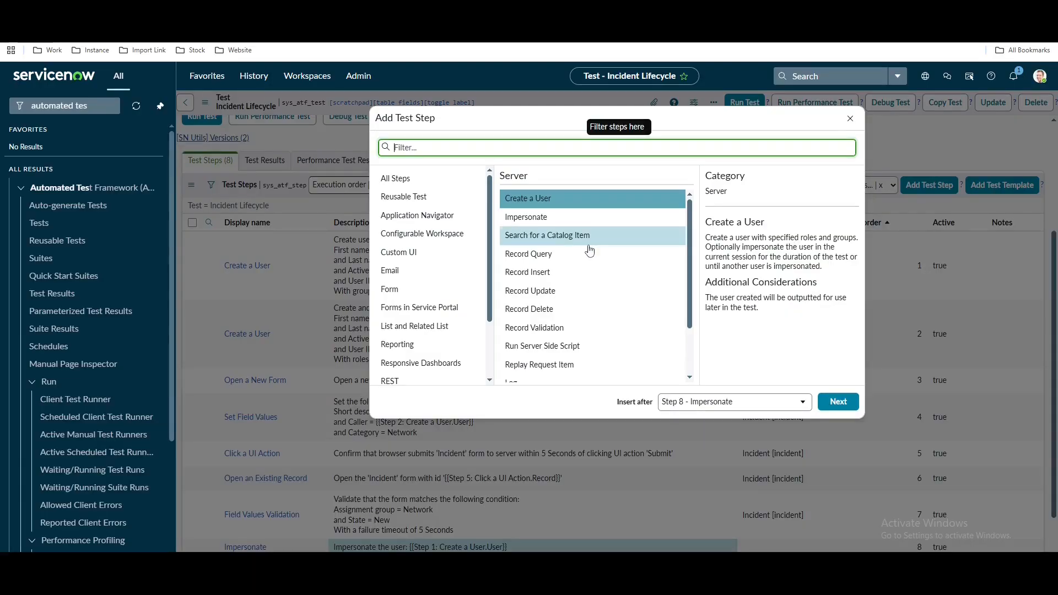
click(389, 289)
click(573, 217)
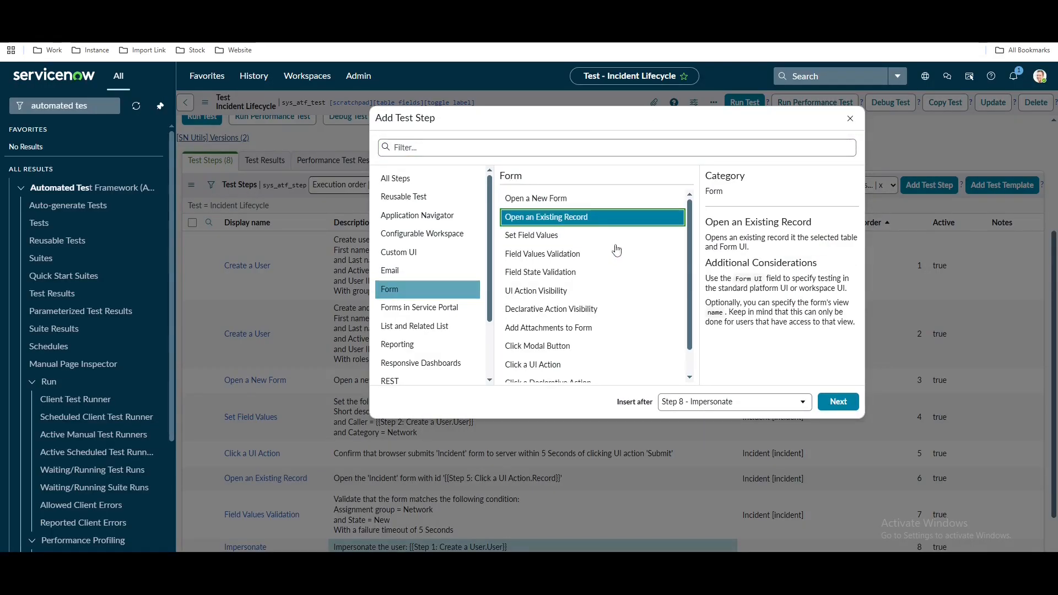
click(832, 406)
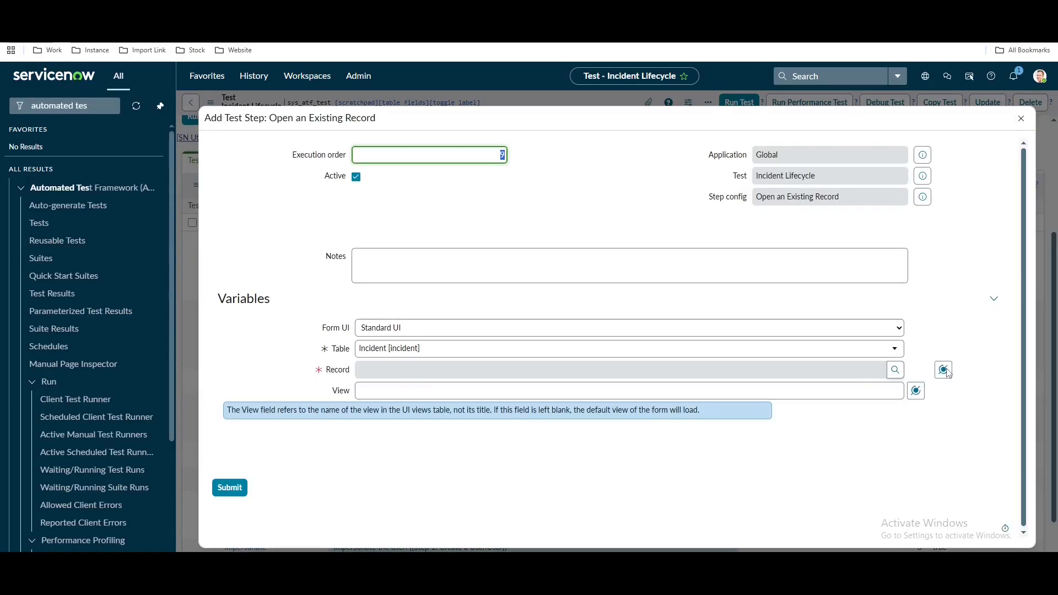
click(945, 371)
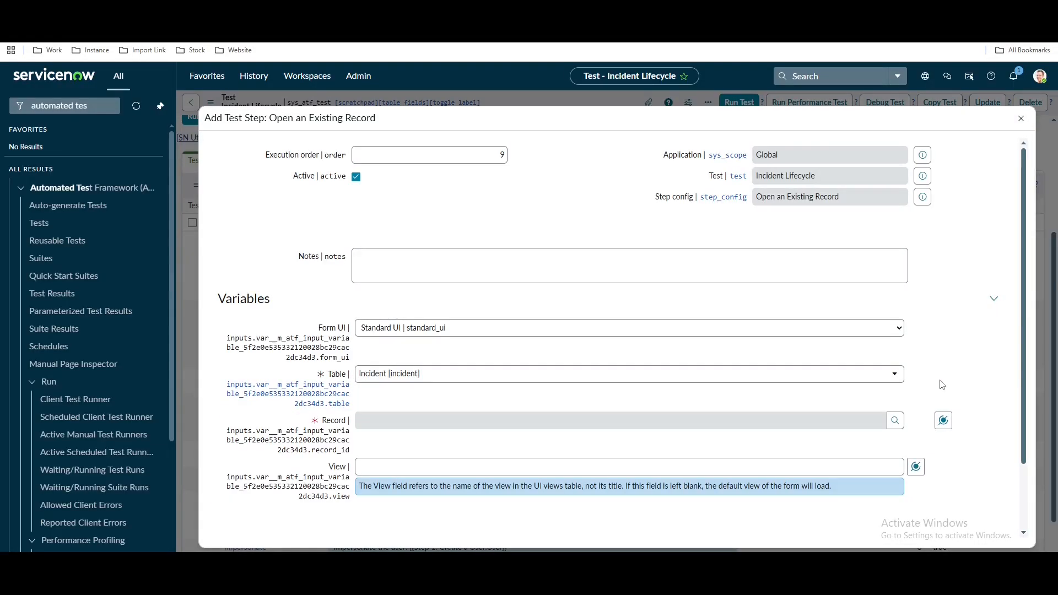
click(941, 422)
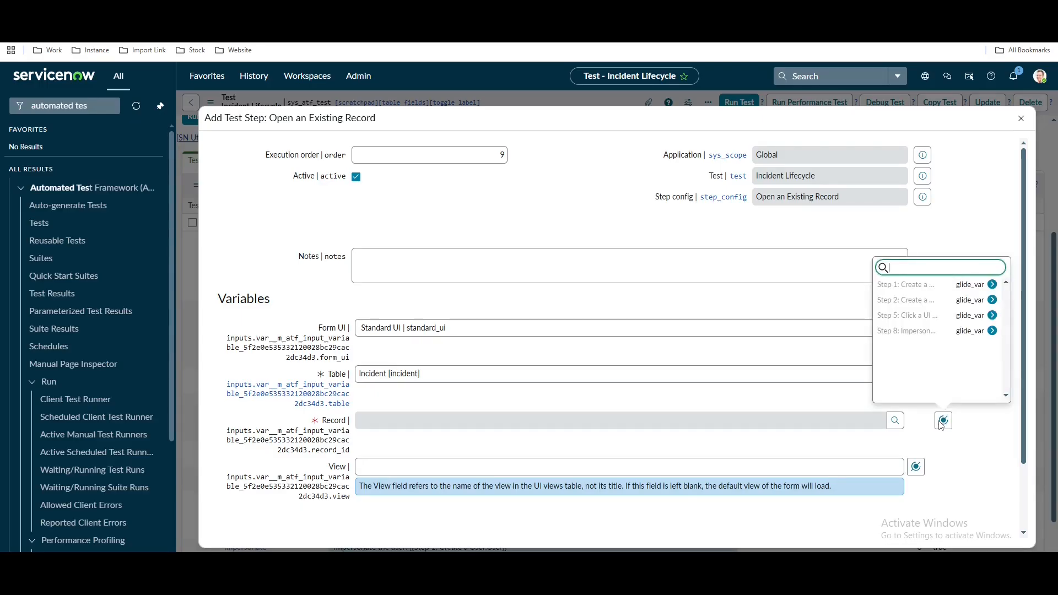
click(939, 315)
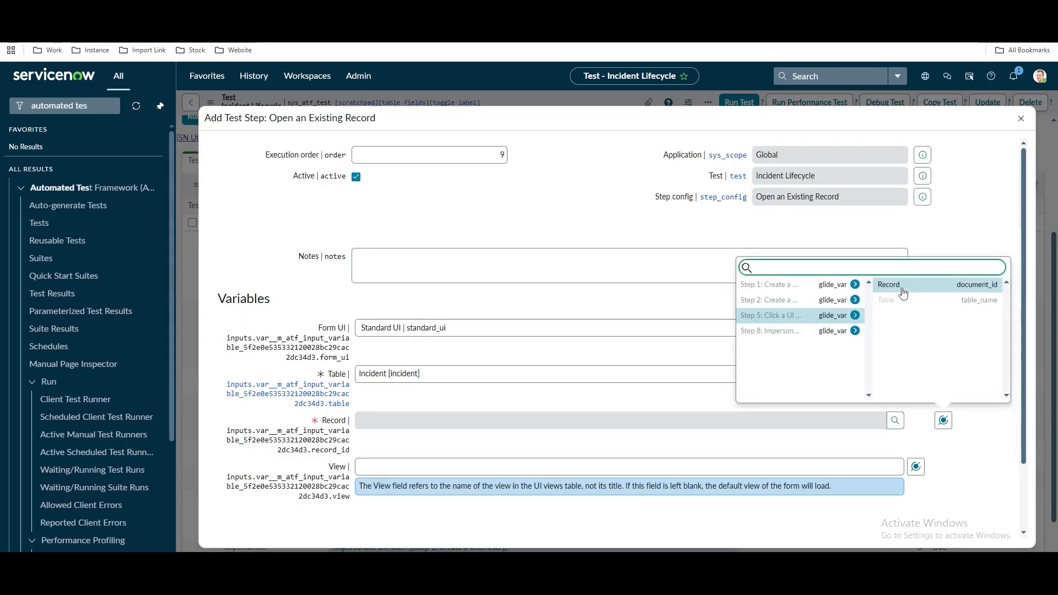
click(904, 293)
scroll(435, 475, down, 2)
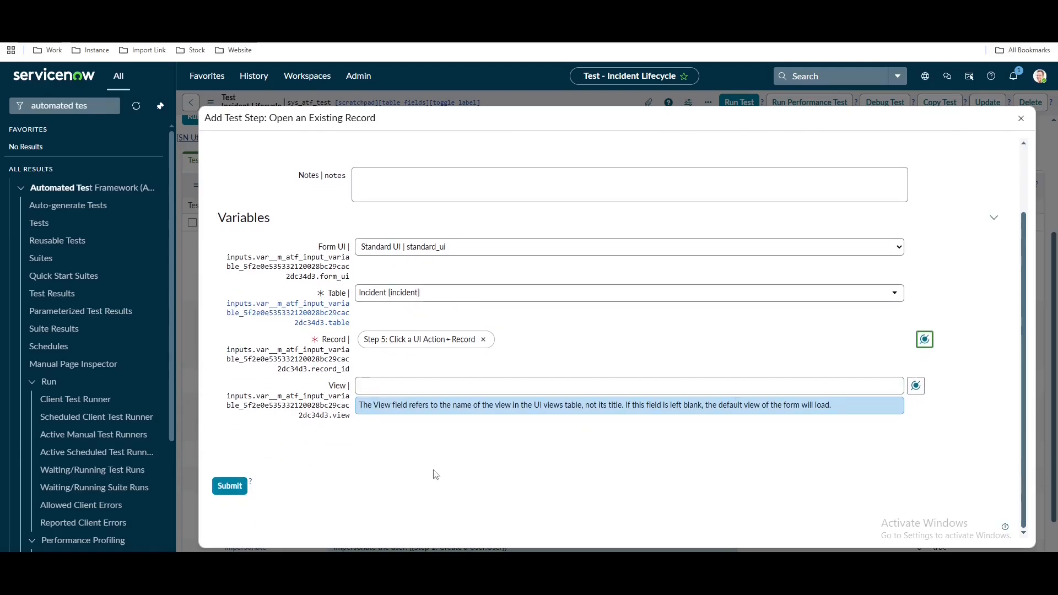
click(230, 486)
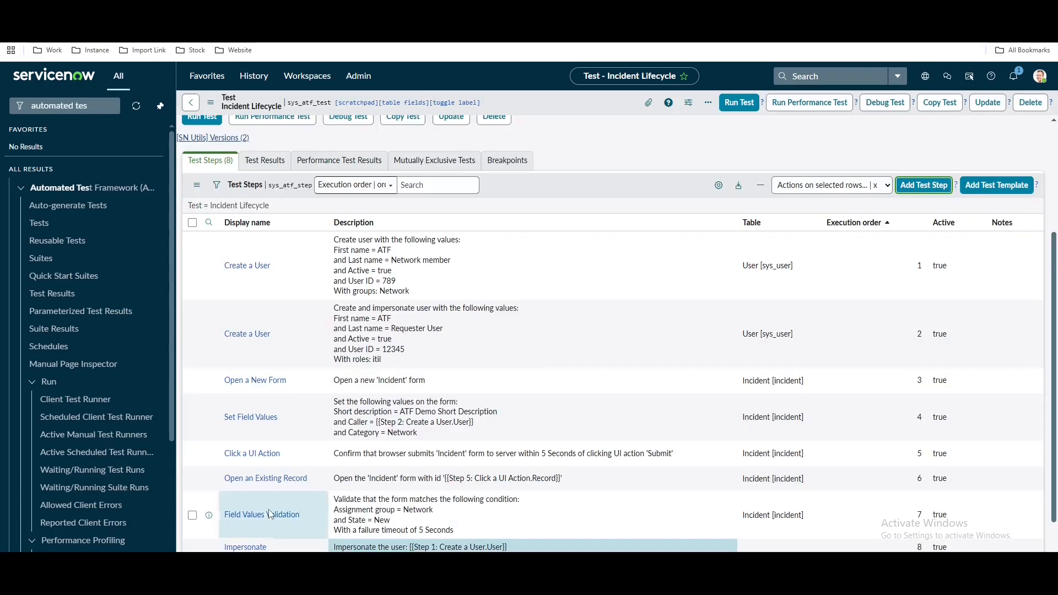
Check the incident's empty Assigned to field, then bring up the Form step types
scroll(474, 386, down, 2)
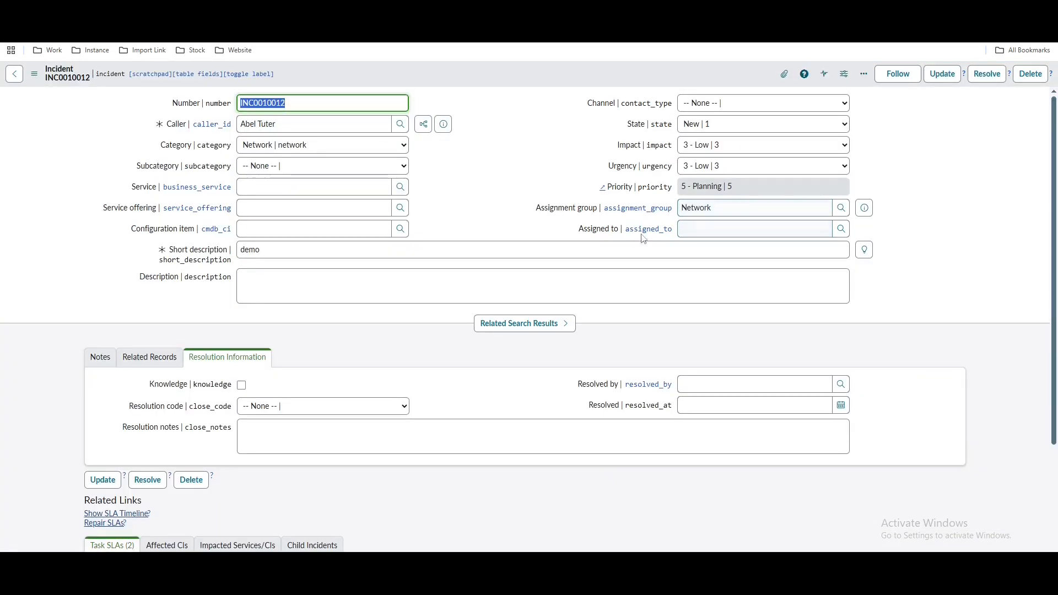
click(692, 230)
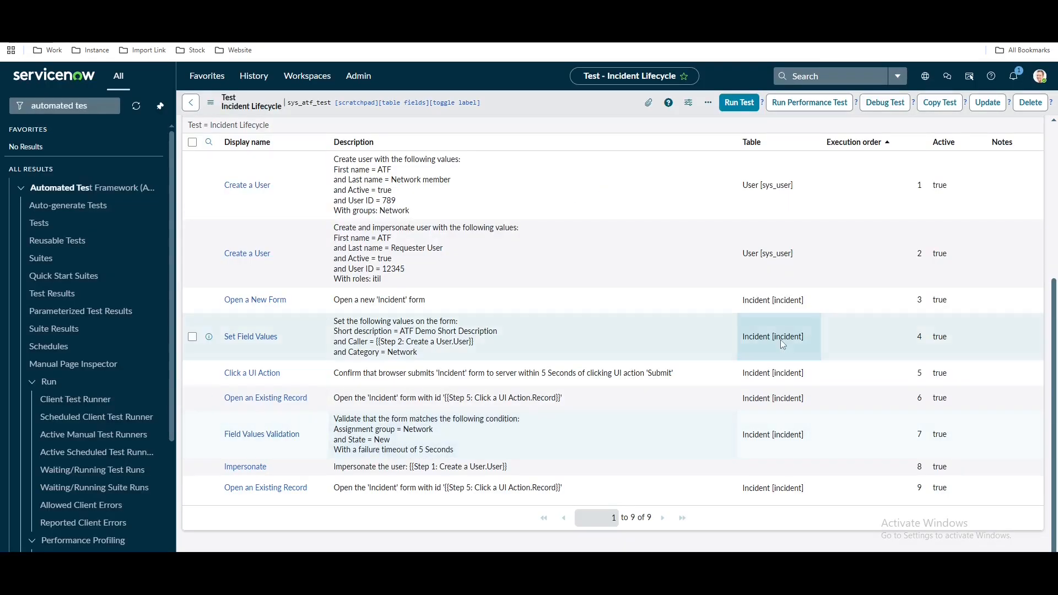
scroll(780, 340, up, 2)
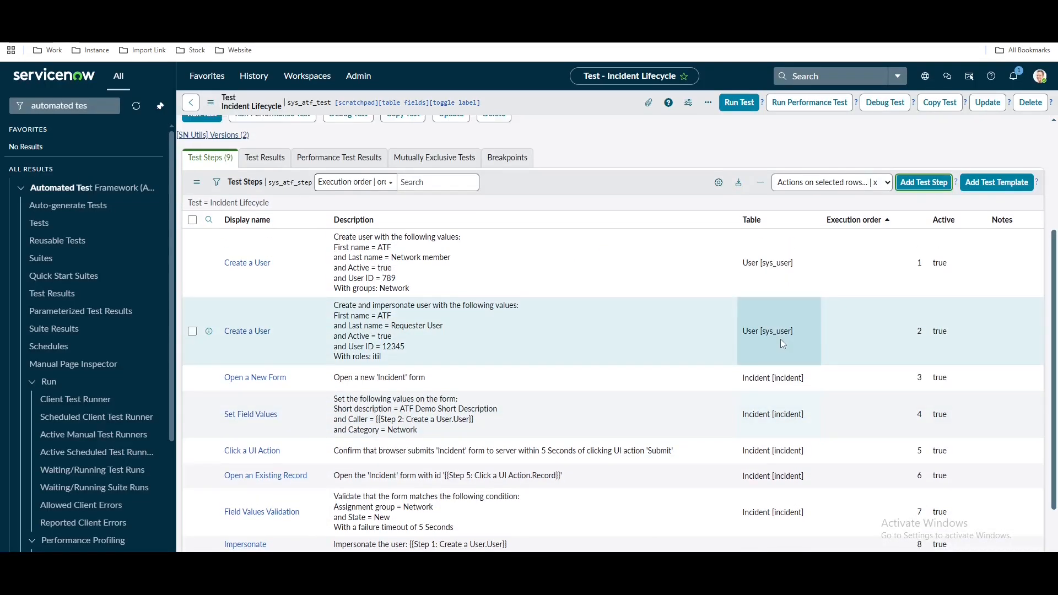
click(921, 216)
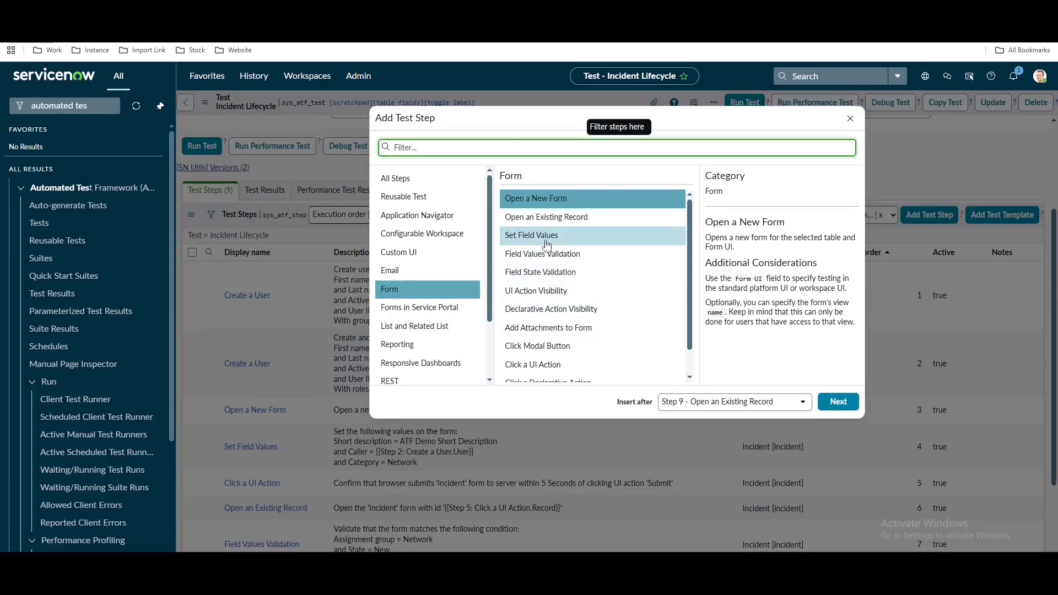
Add a Set Field Values step setting Assigned to the Step 1 user, dropping the Caller row
click(553, 243)
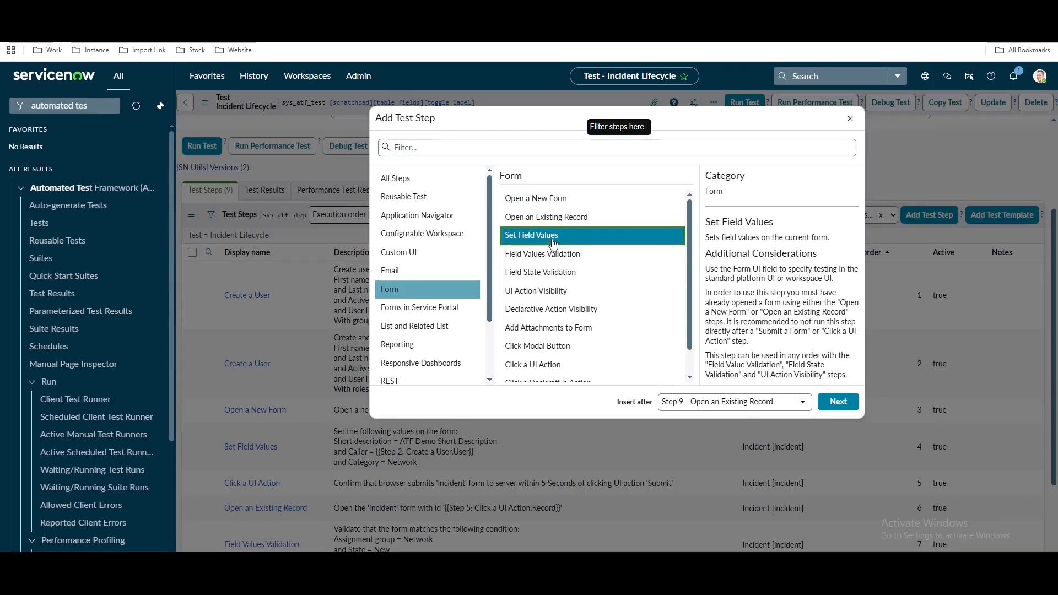
click(838, 403)
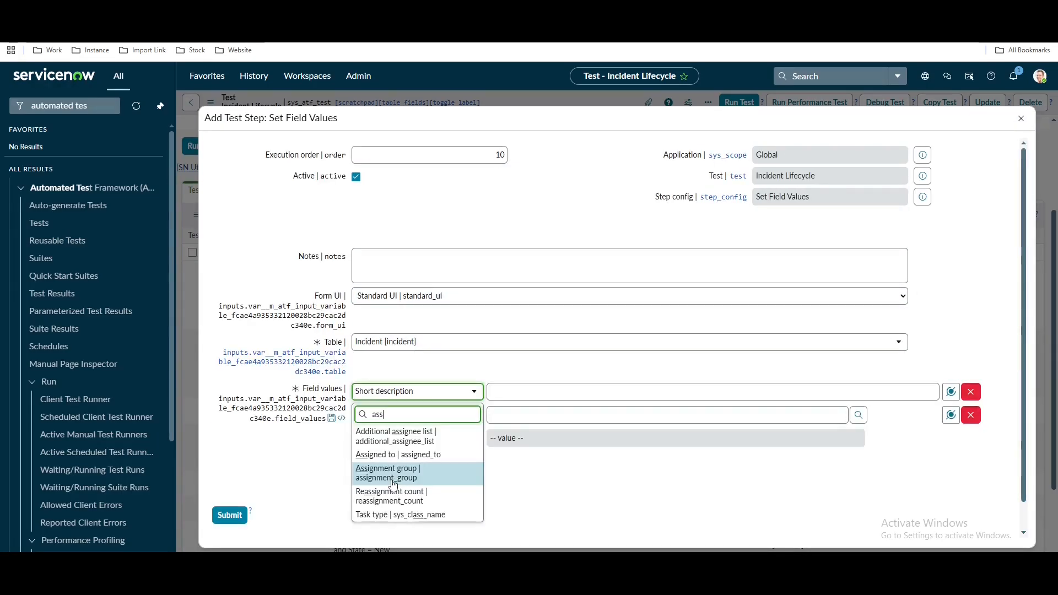
click(397, 458)
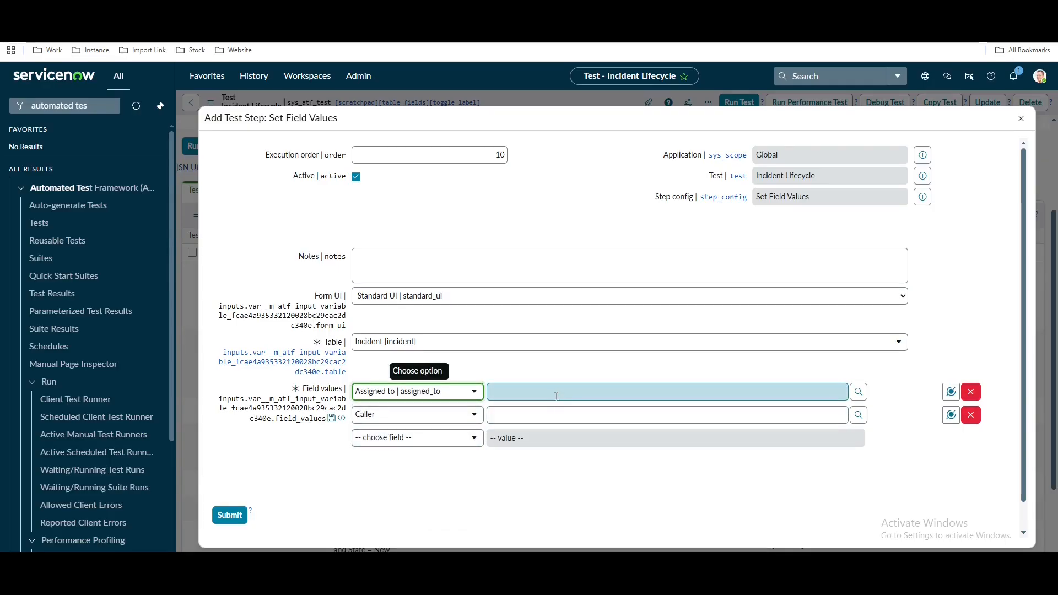
click(638, 394)
click(952, 392)
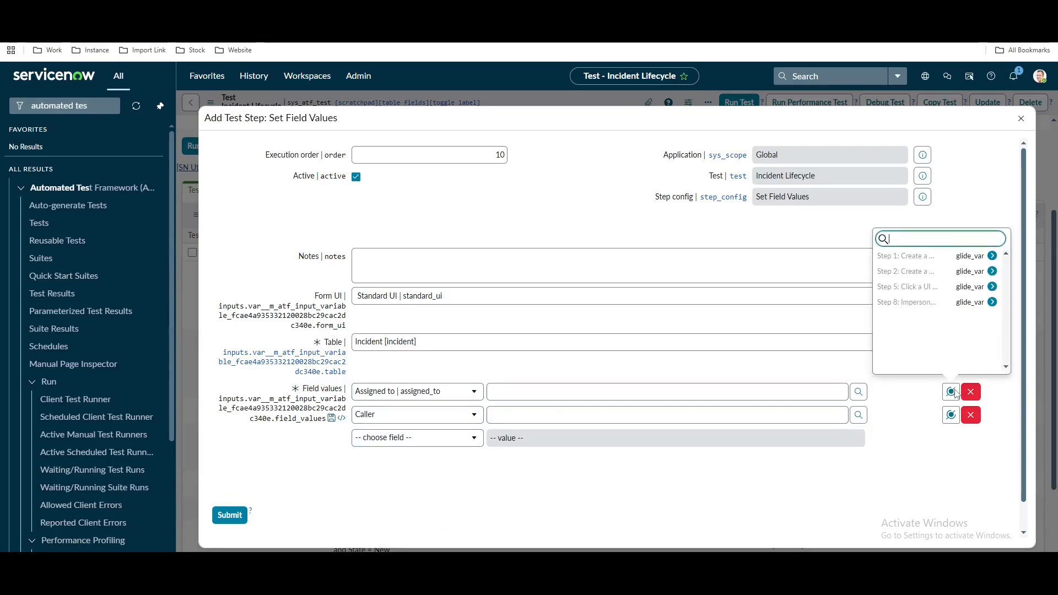
click(935, 256)
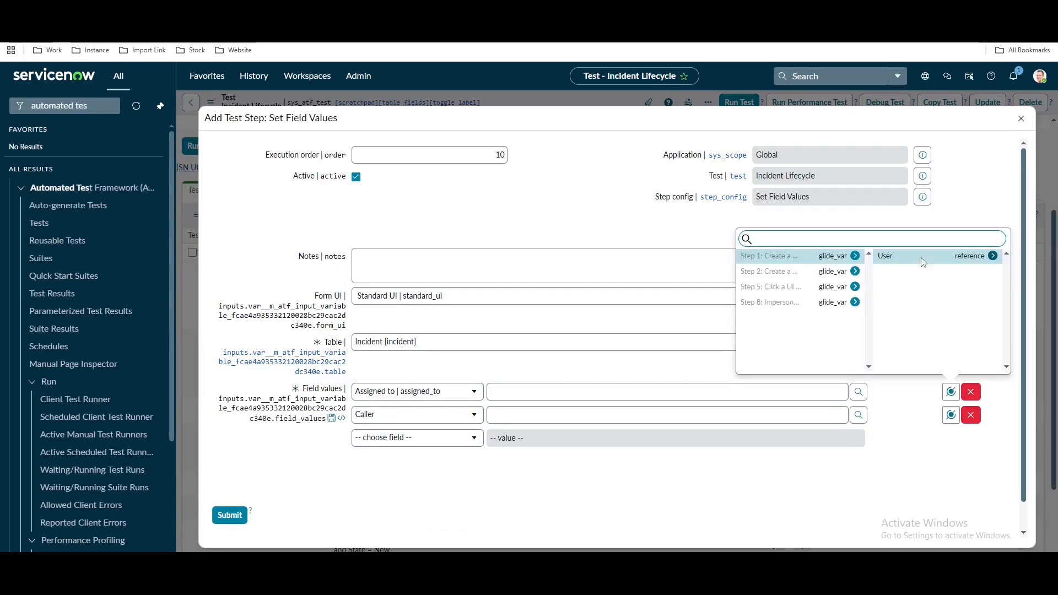
click(924, 257)
click(970, 416)
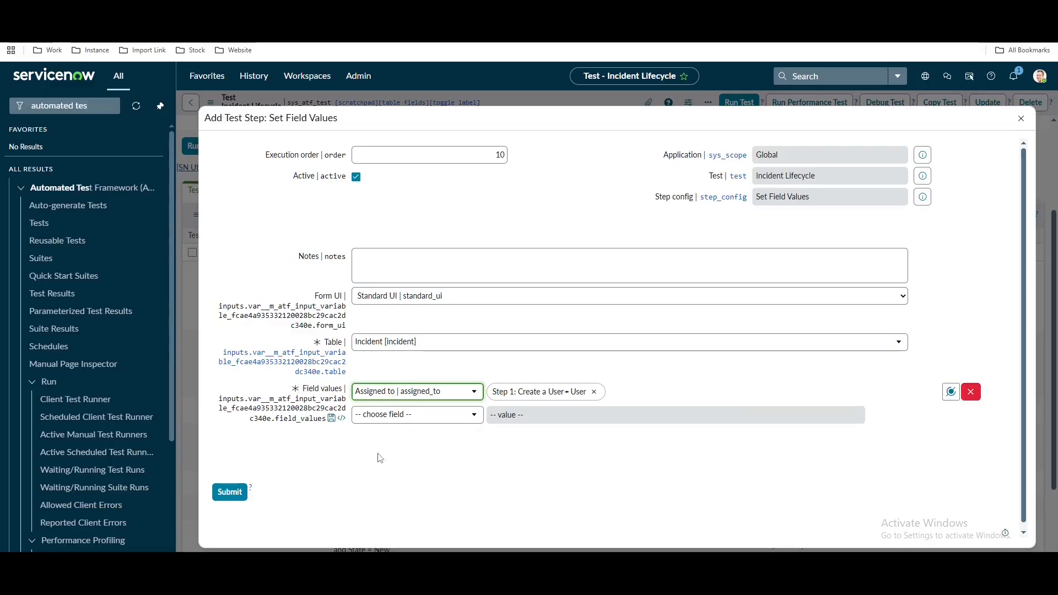
click(223, 493)
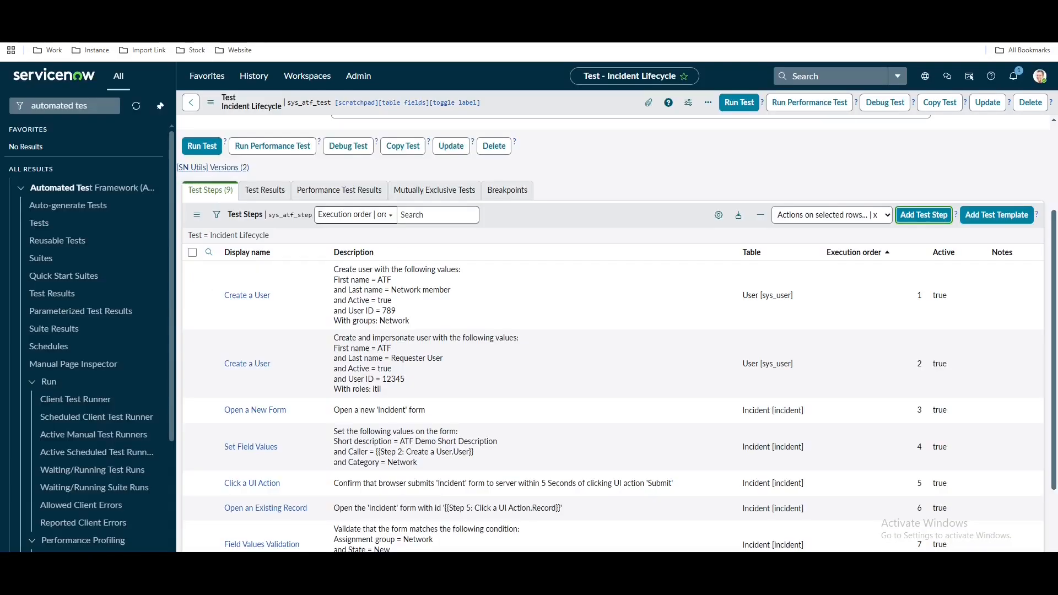
scroll(539, 458, down, 3)
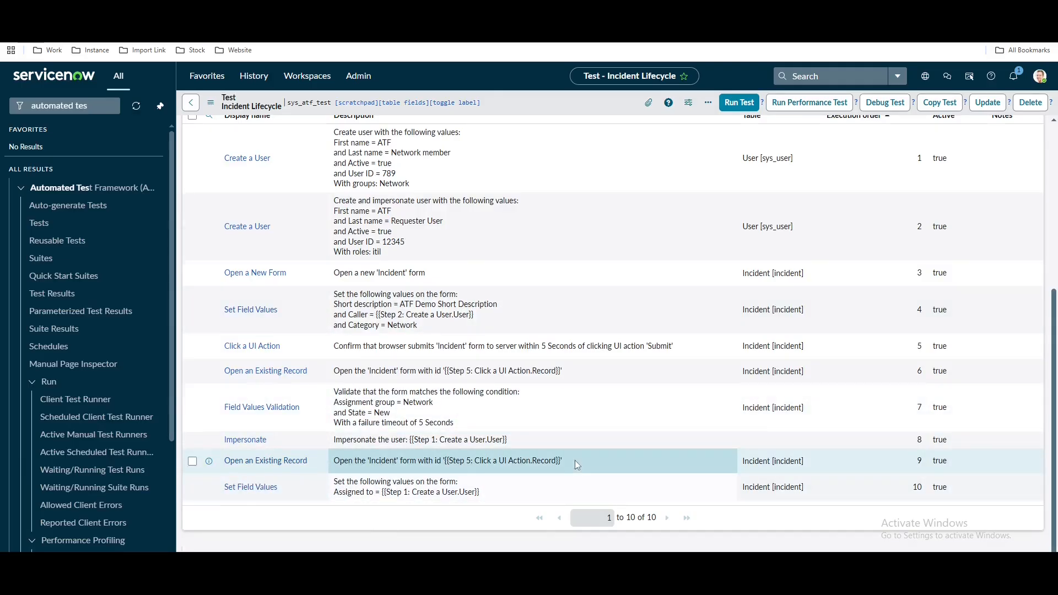
Start a Click a UI Action step at execution order 11
scroll(575, 460, up, 5)
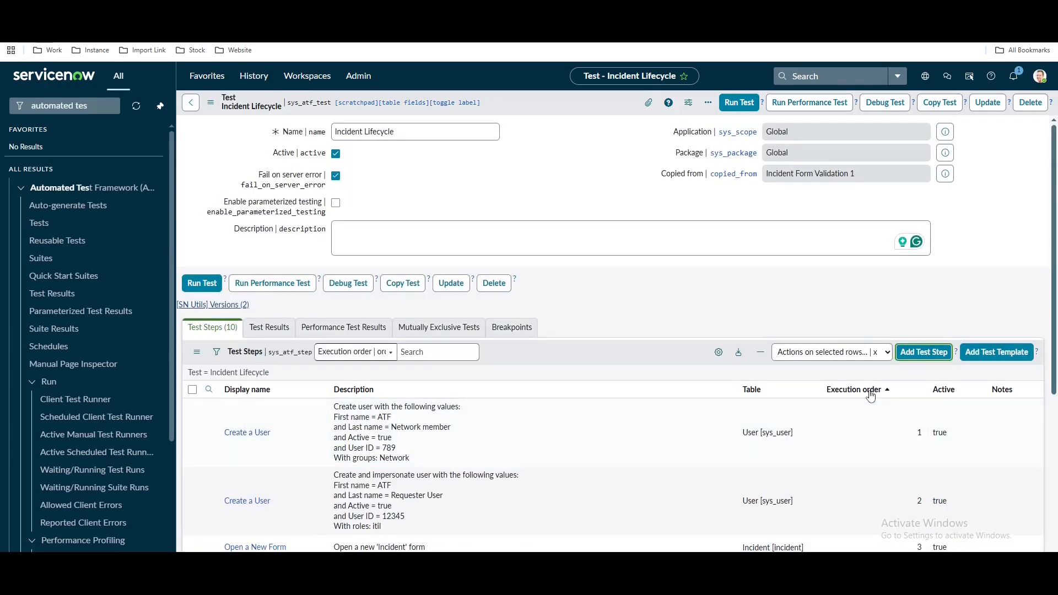
click(929, 355)
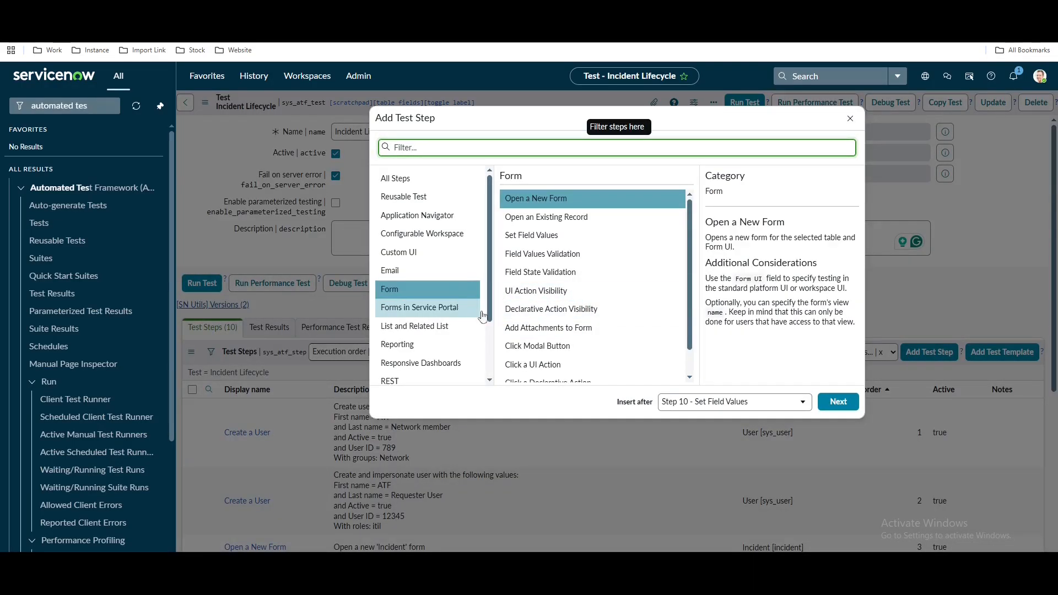
click(532, 364)
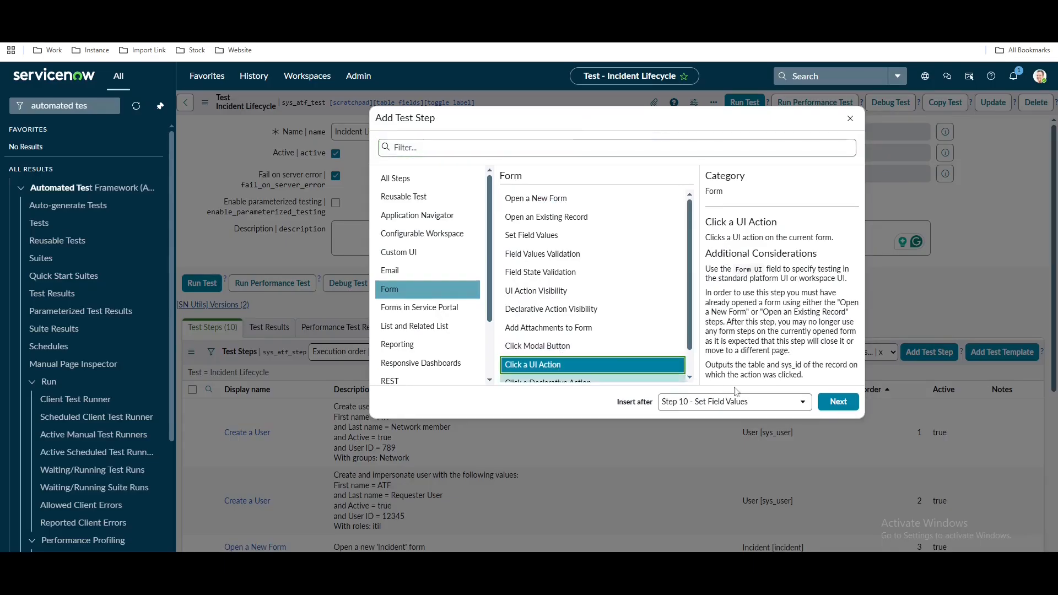
click(833, 404)
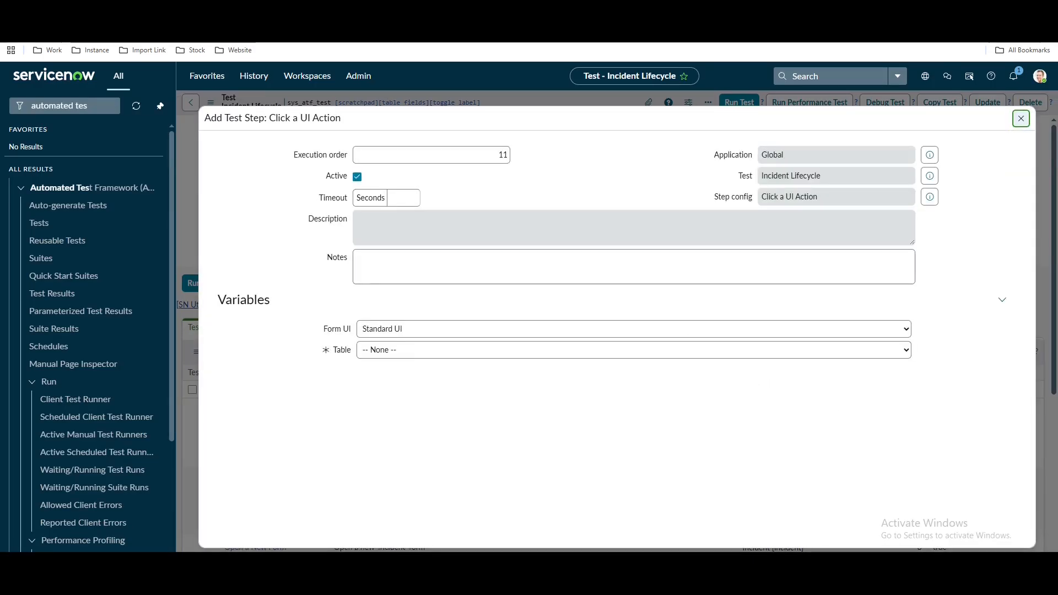
Copy the sys_id of the incident form's Update UI action from its record
click(331, 28)
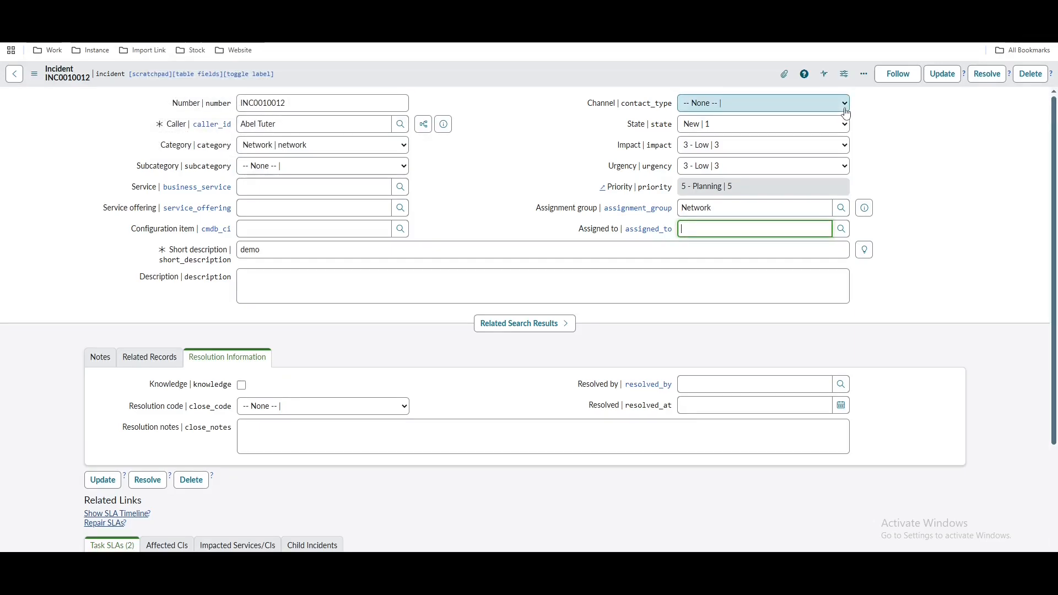
click(965, 76)
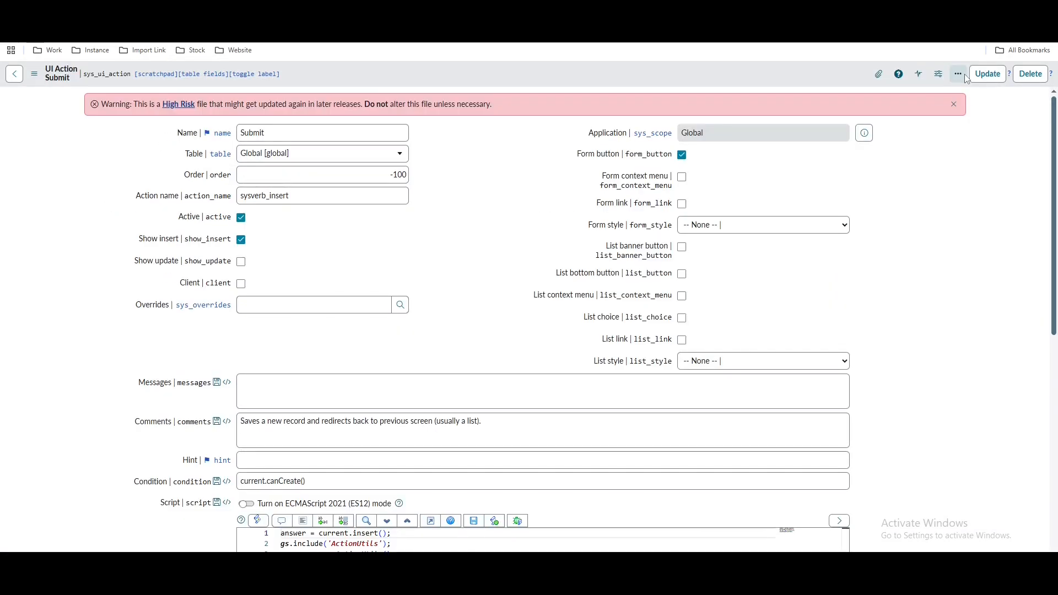
click(265, 11)
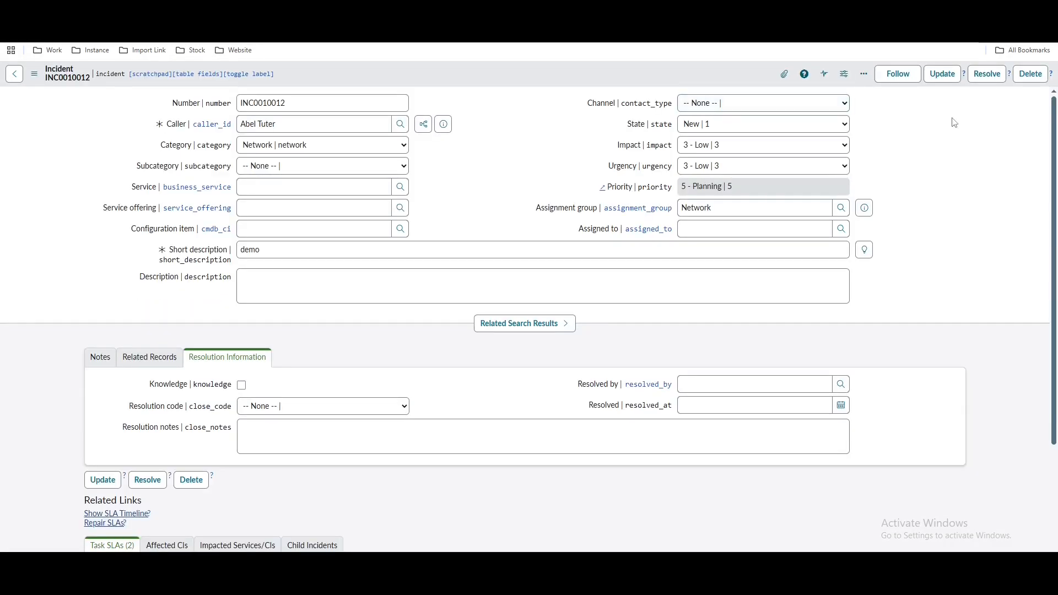
click(966, 77)
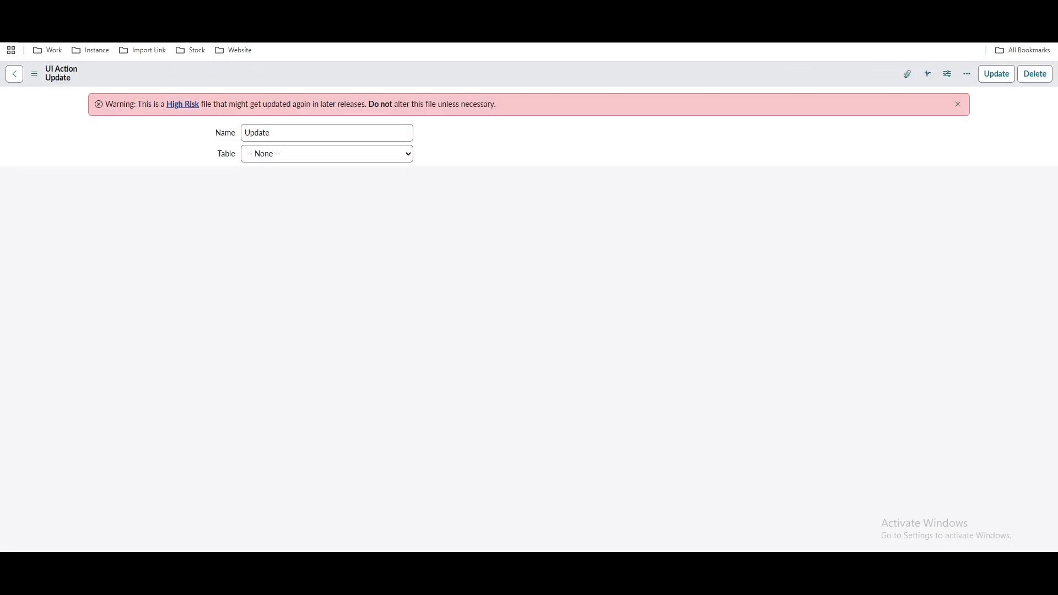
click(494, 31)
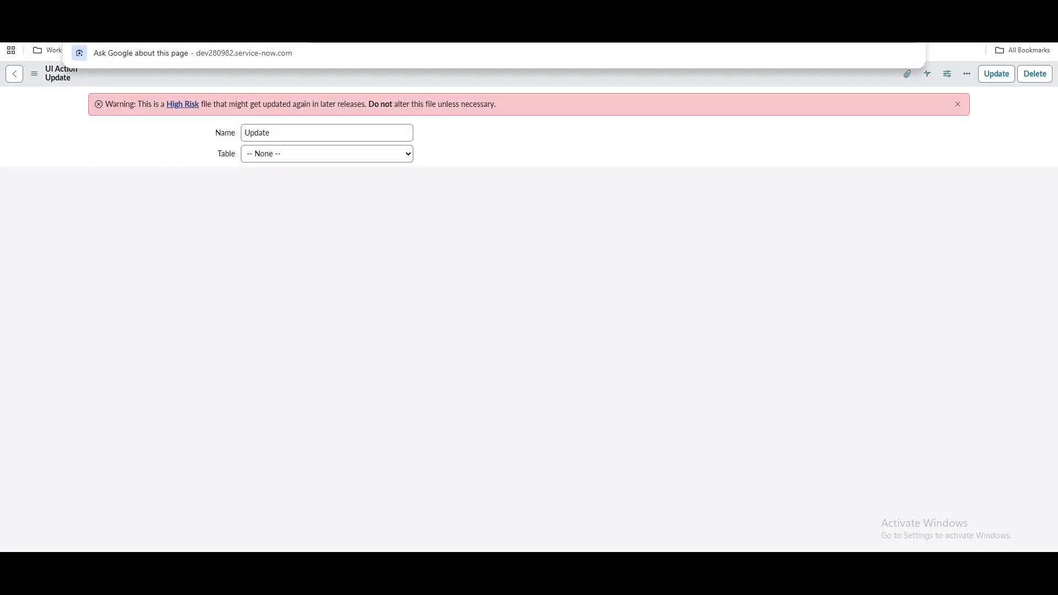
click(165, 11)
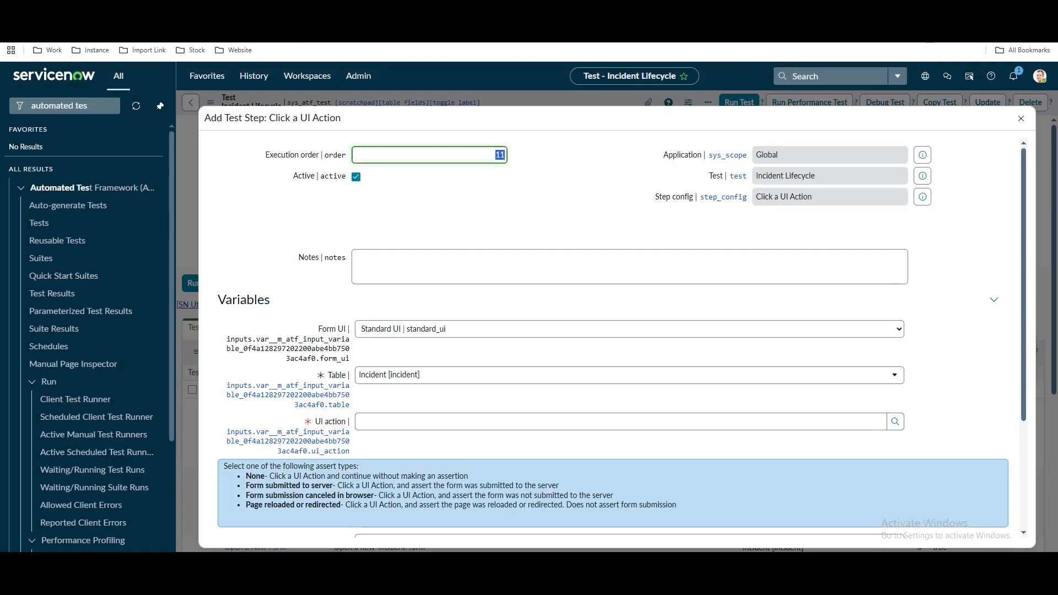
click(896, 422)
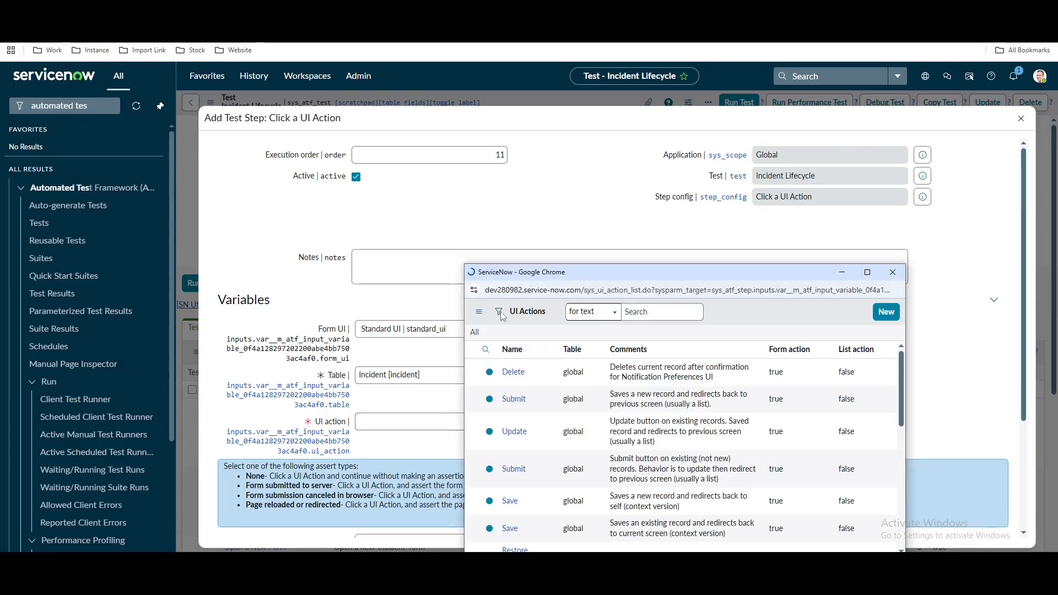
Filter the UI action list by the copied Sys ID and pick the Update action
click(499, 312)
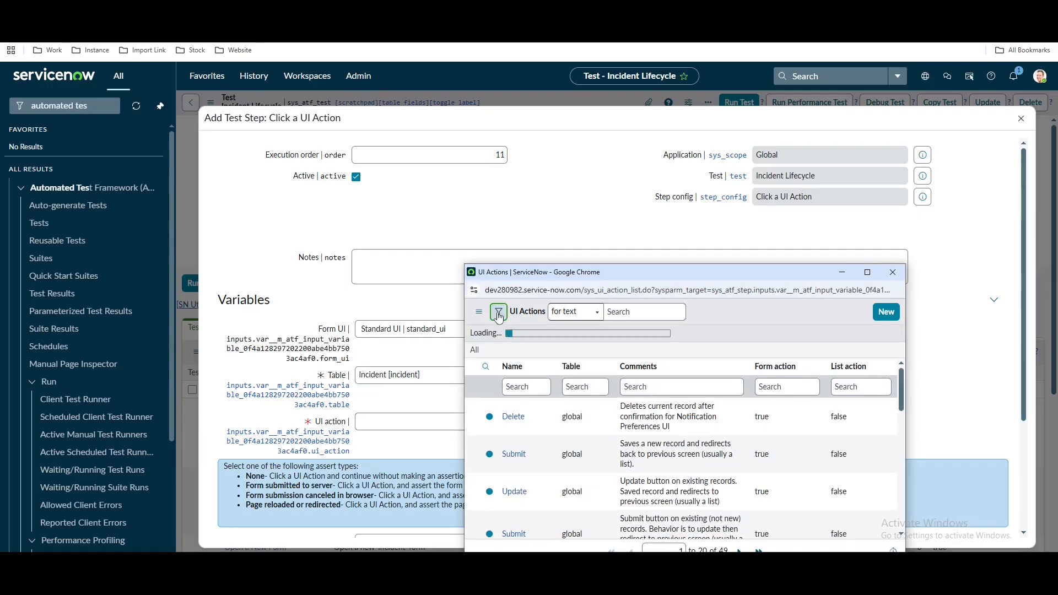
click(524, 365)
text(sys)
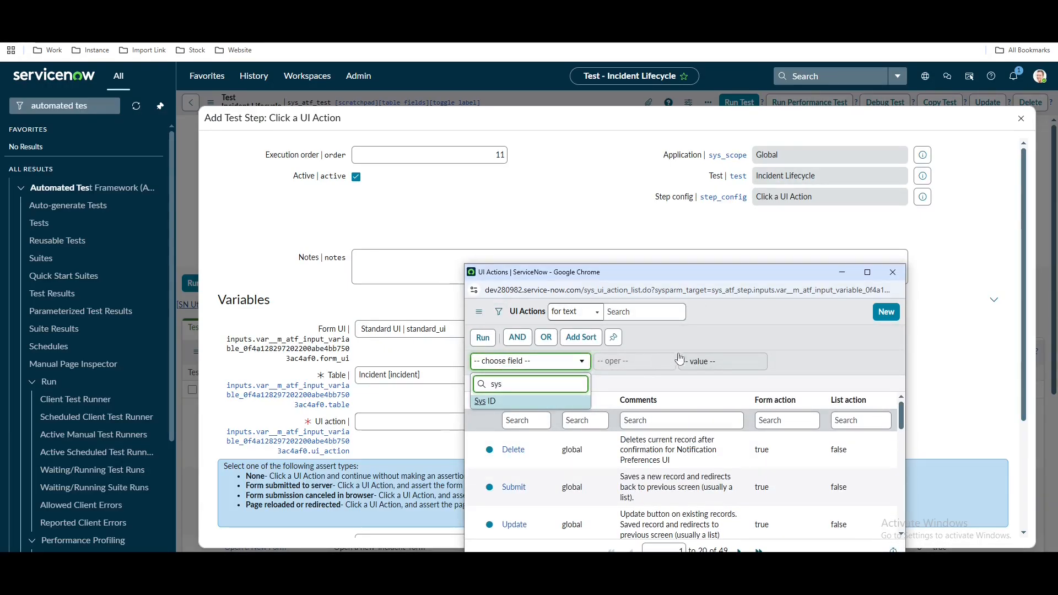
click(523, 402)
click(698, 362)
key(ctrl+v)
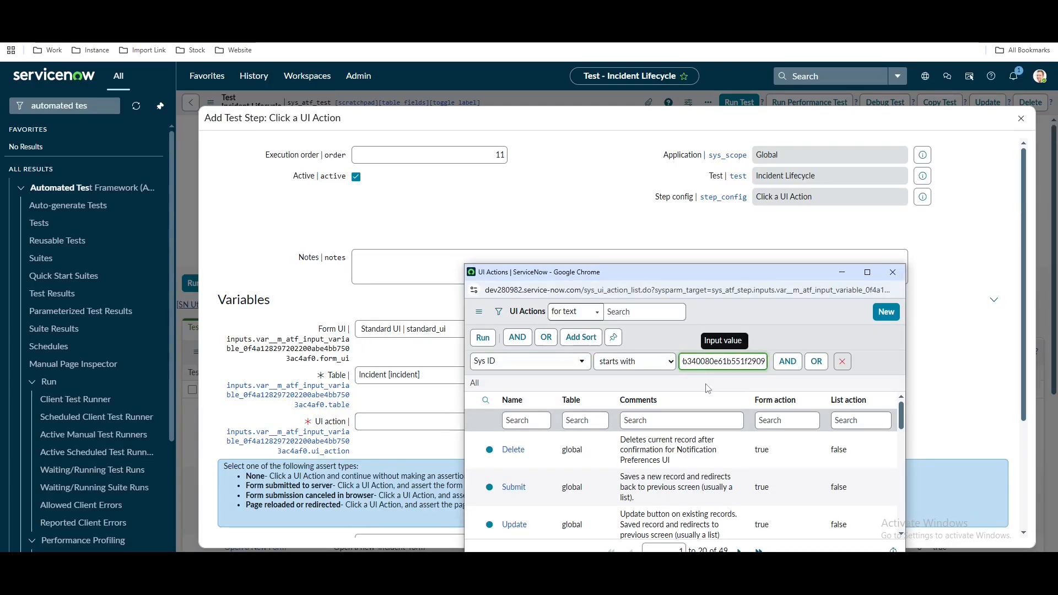
click(483, 337)
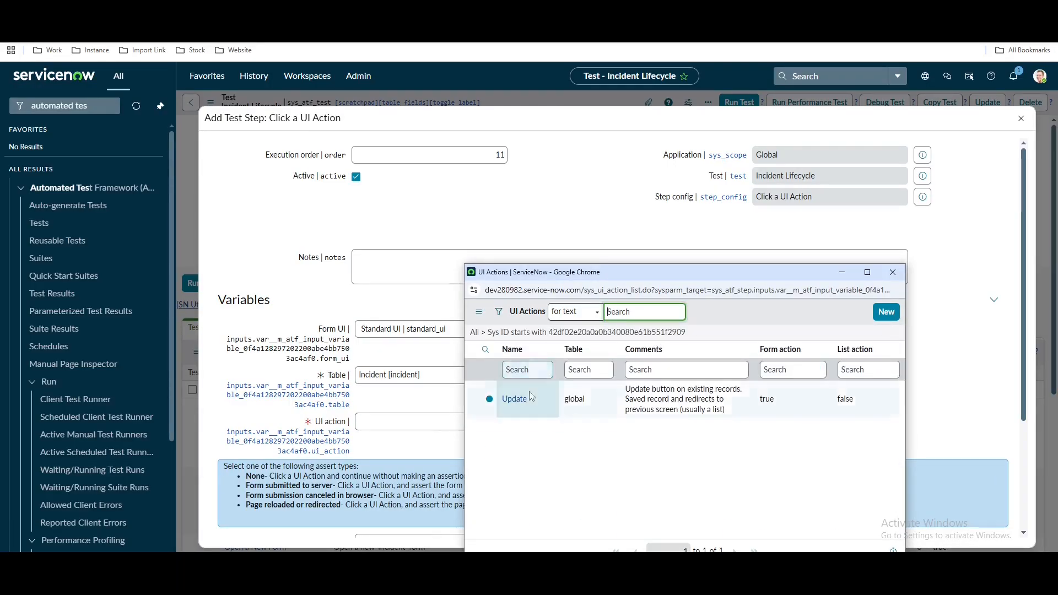
click(529, 393)
Set Assert type to Form submitted to server and submit the step
scroll(413, 394, down, 3)
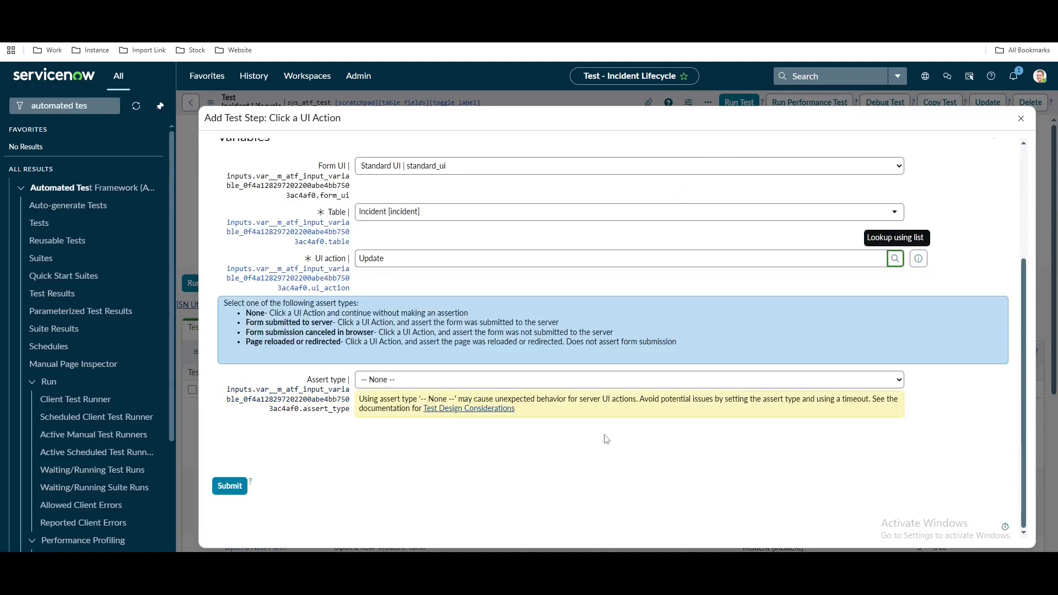
click(413, 380)
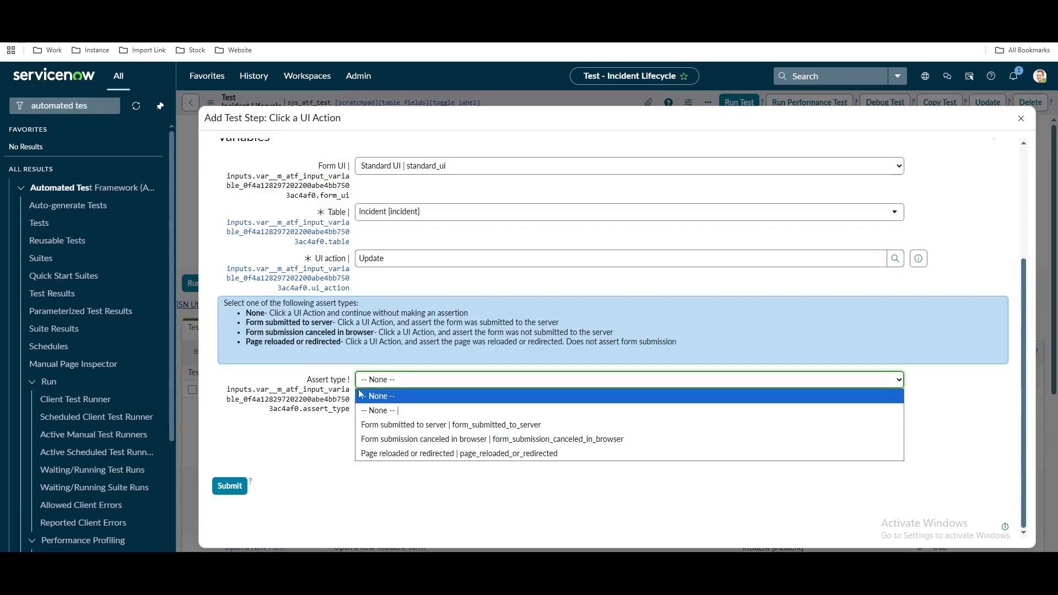
click(419, 428)
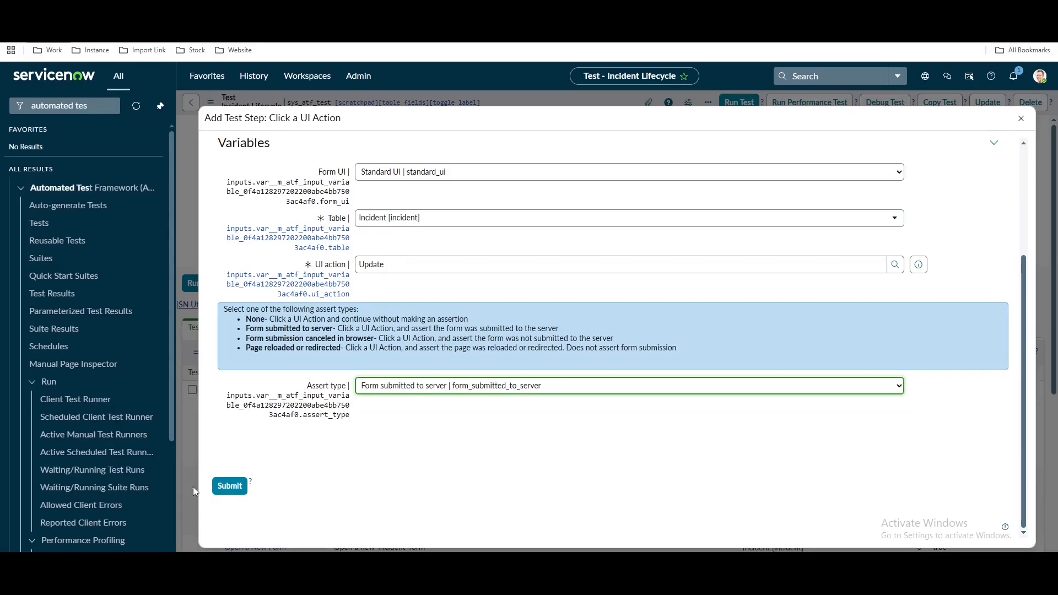
click(222, 494)
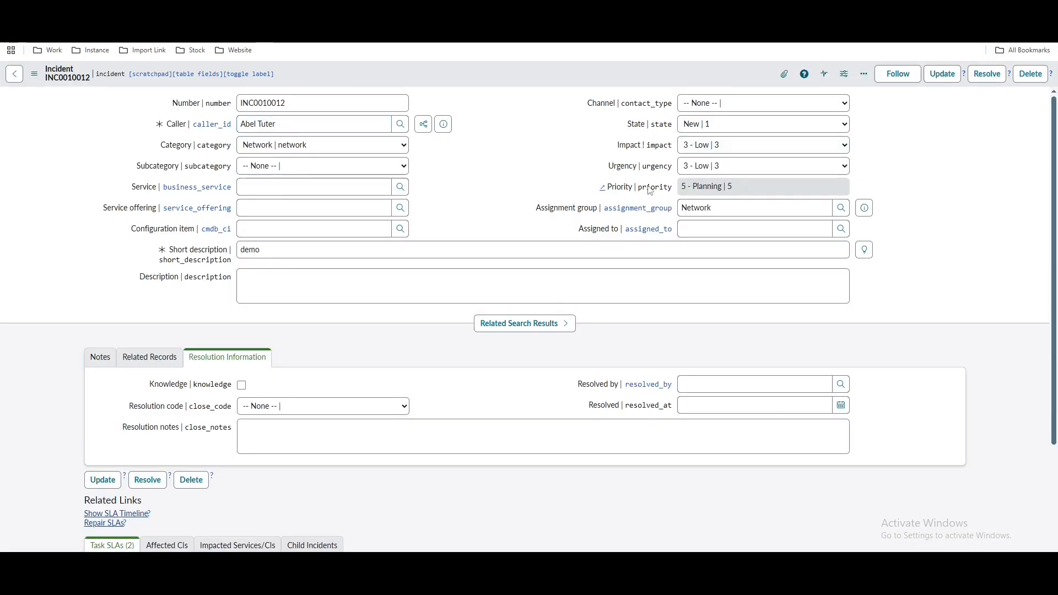
Assign demo incident INC0010012 to the suggested user found by typing 'fr'
click(750, 230)
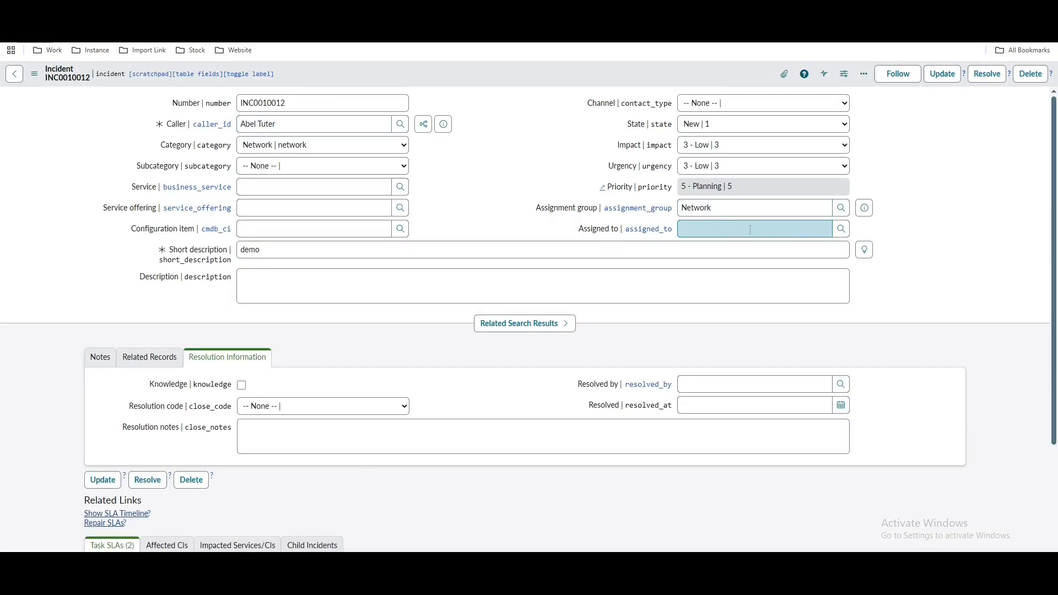
click(815, 230)
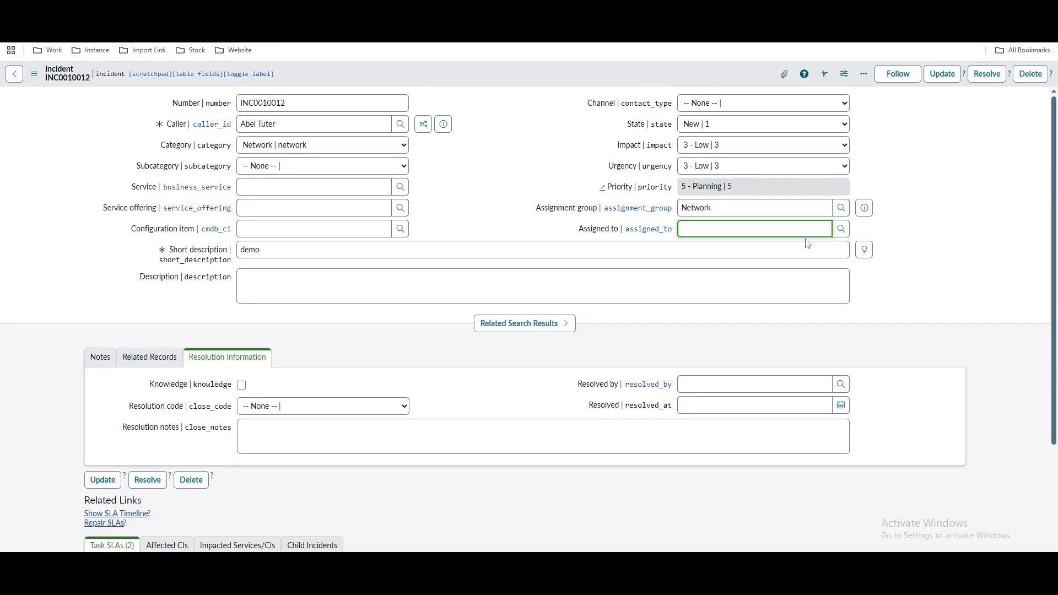
text(fr)
click(716, 266)
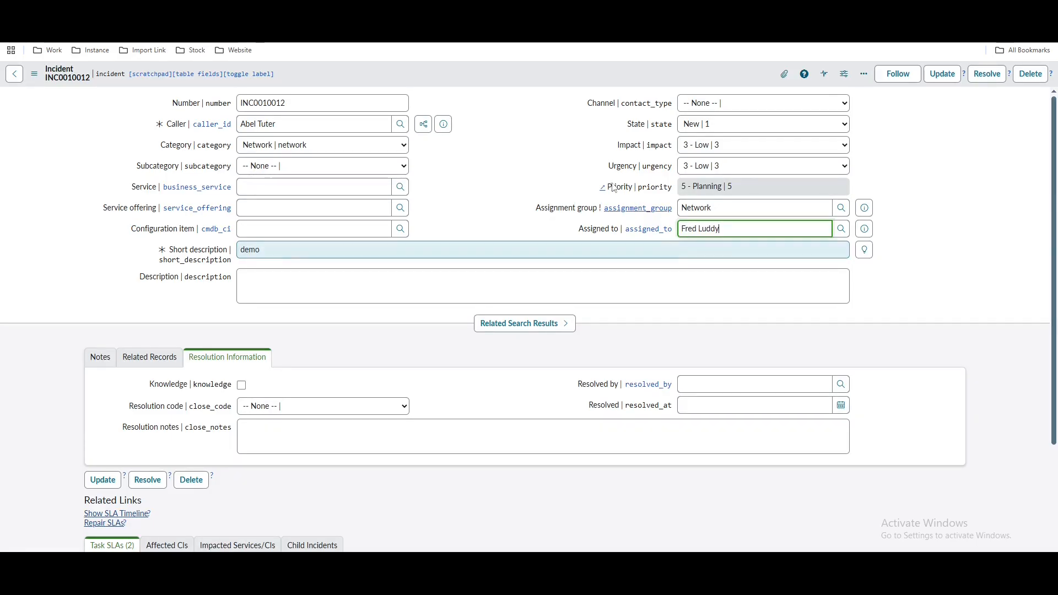
Save the incident so it moves to In Progress, then review the 11-step test
right_click(585, 73)
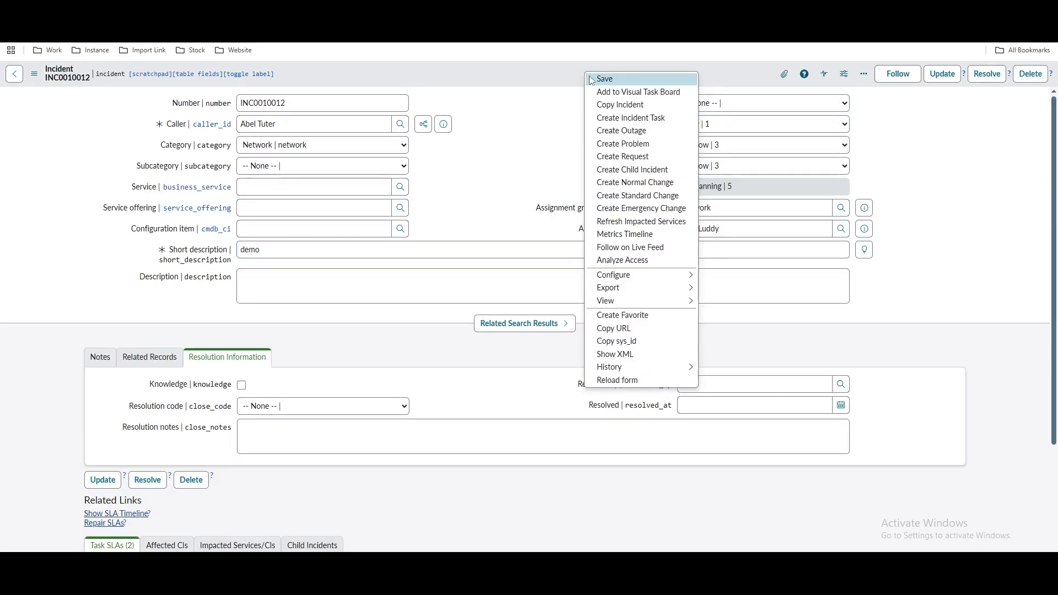
click(594, 80)
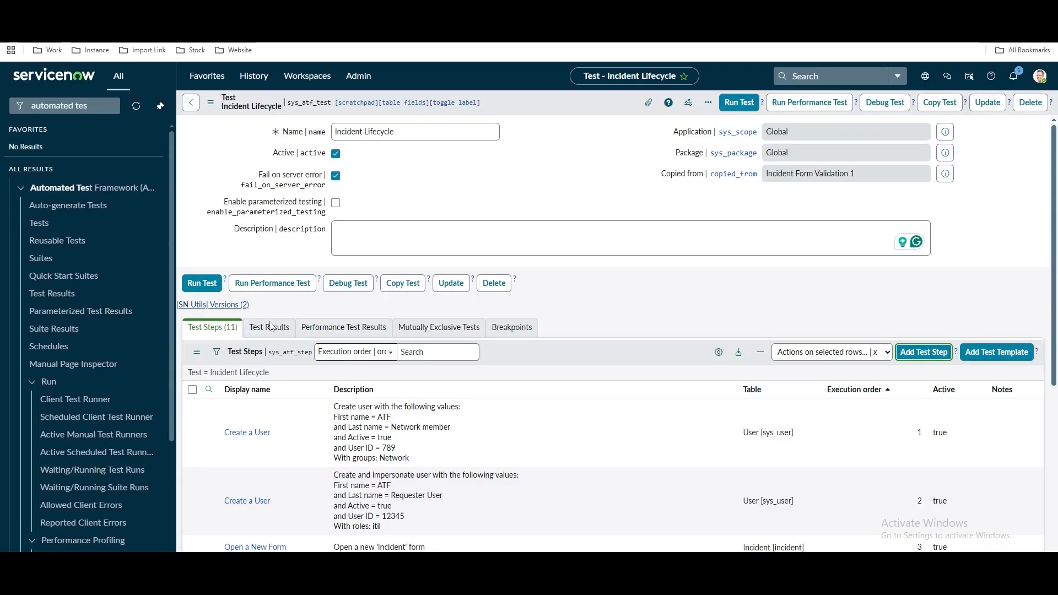
scroll(273, 359, down, 6)
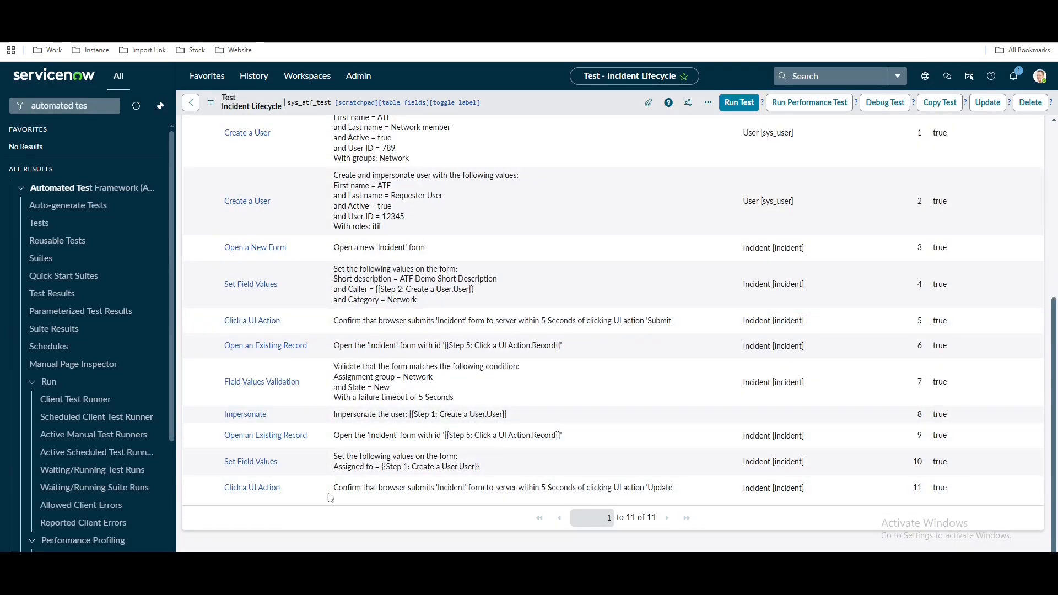
scroll(330, 497, up, 4)
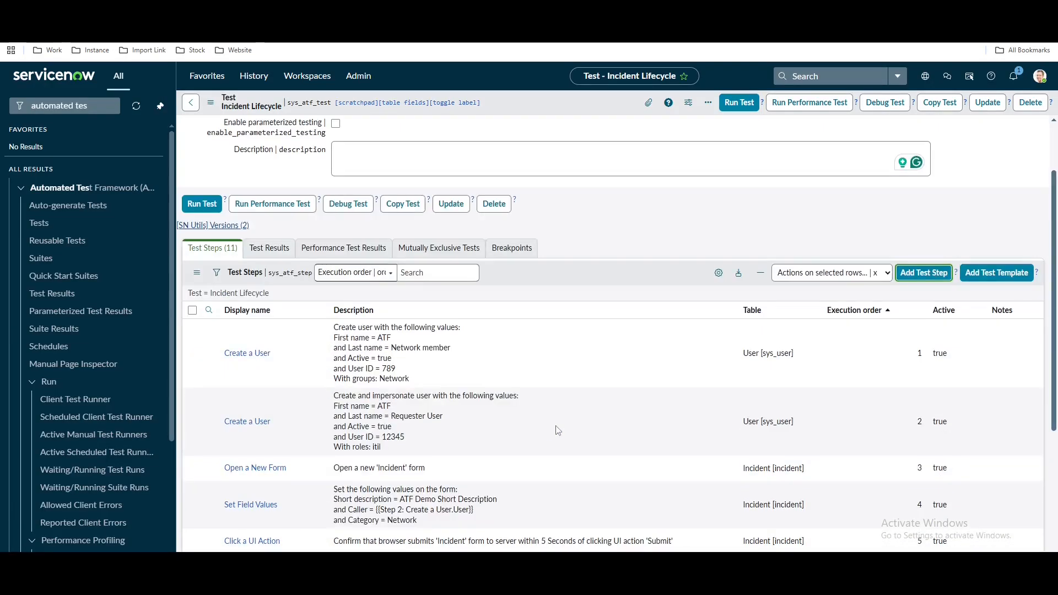
Add an Open an Existing Record step whose Record is Step 11: Click a UI Action ▸ Record
click(924, 274)
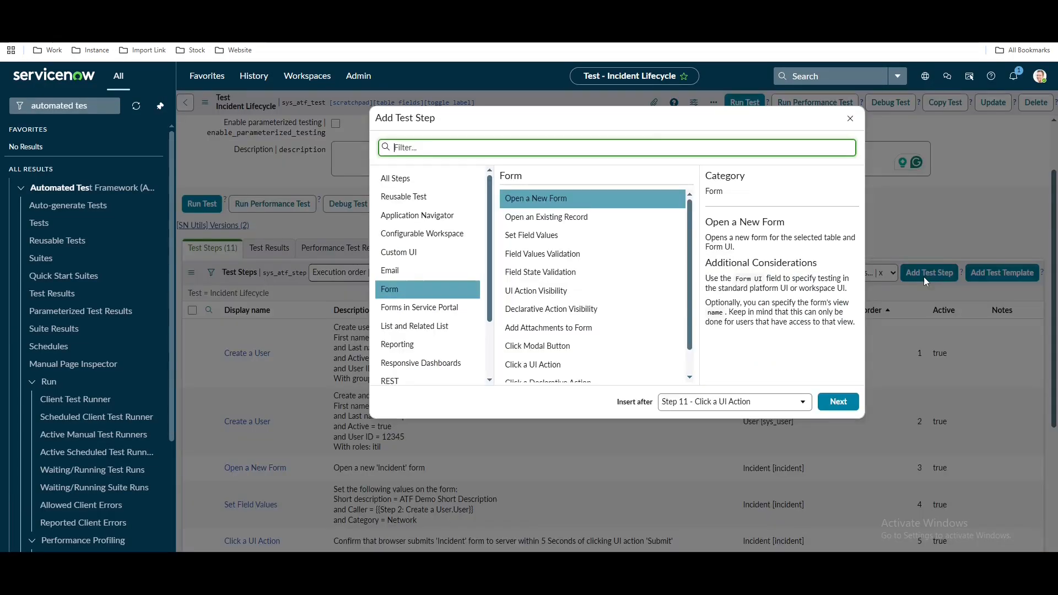
click(540, 257)
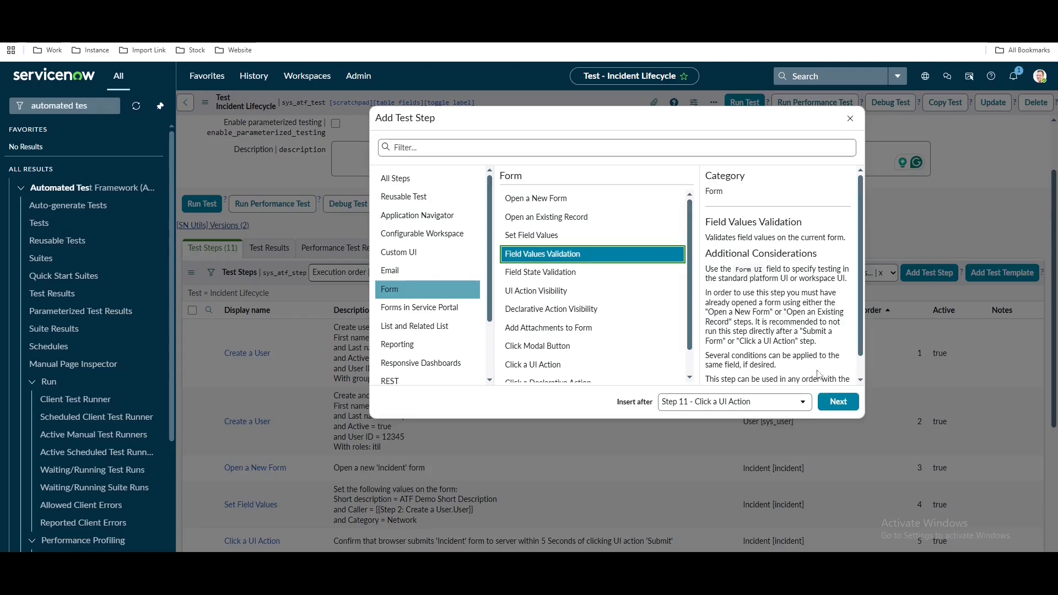
click(561, 221)
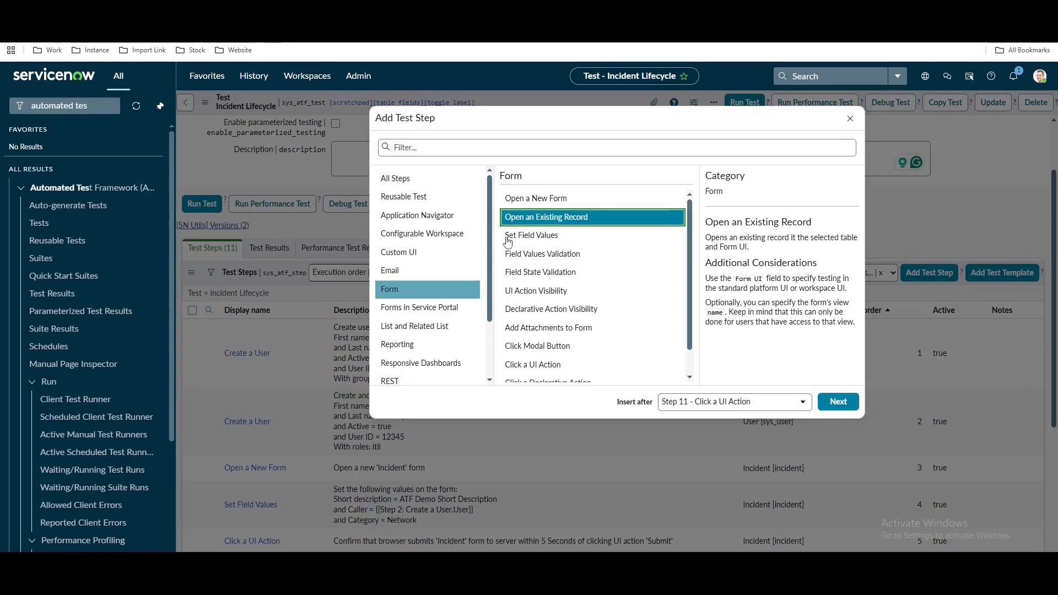
click(838, 402)
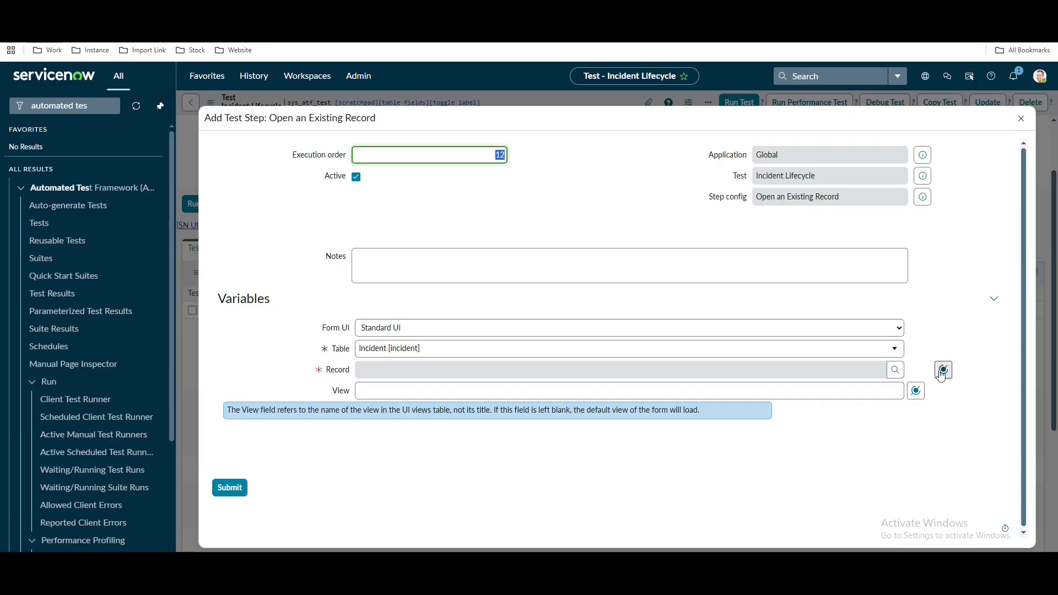
double_click(961, 332)
click(945, 421)
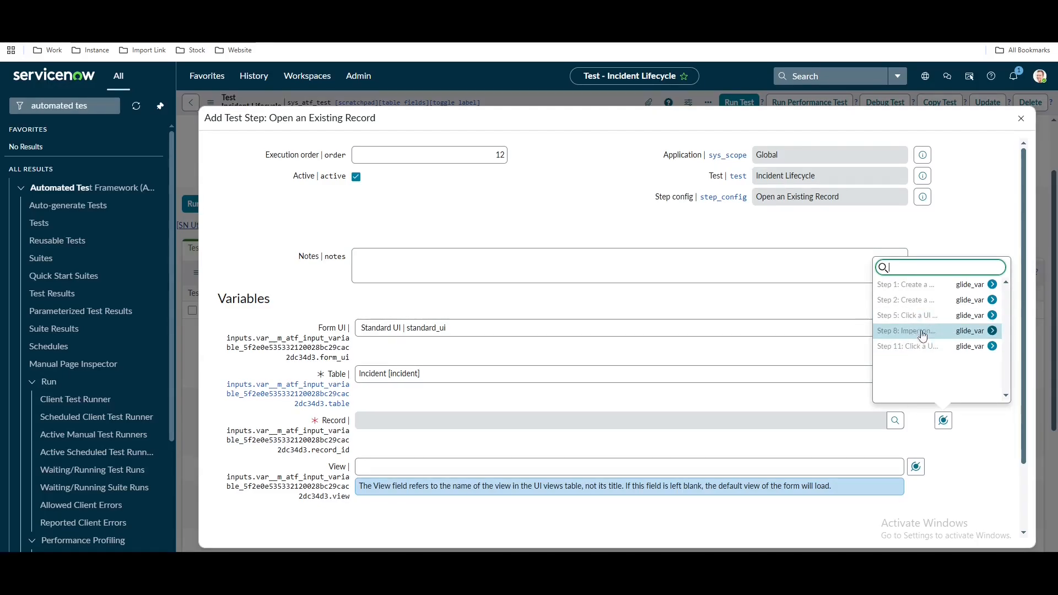
click(992, 346)
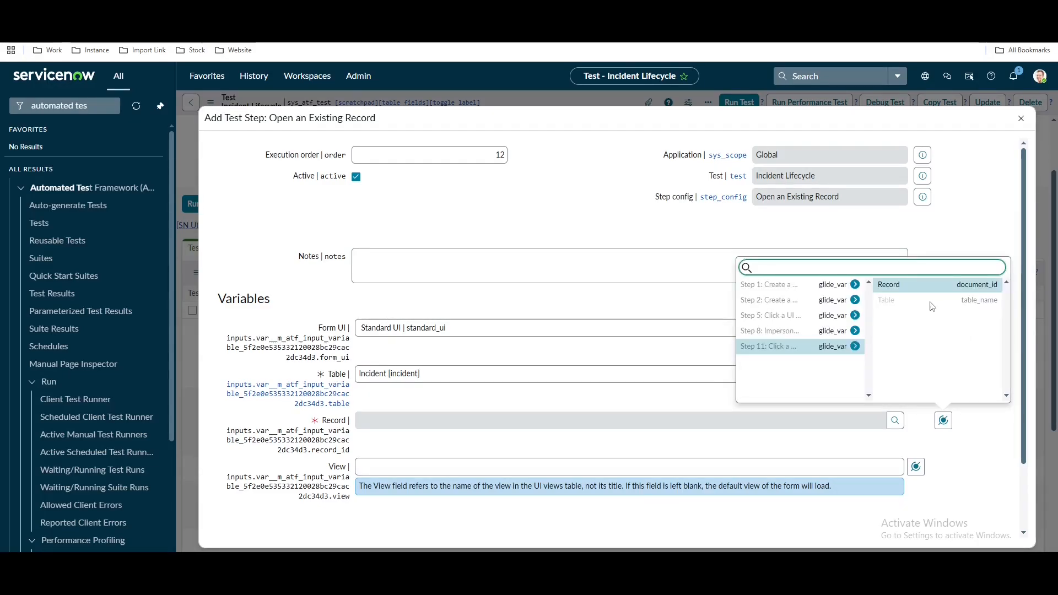
click(936, 284)
scroll(946, 380, down, 2)
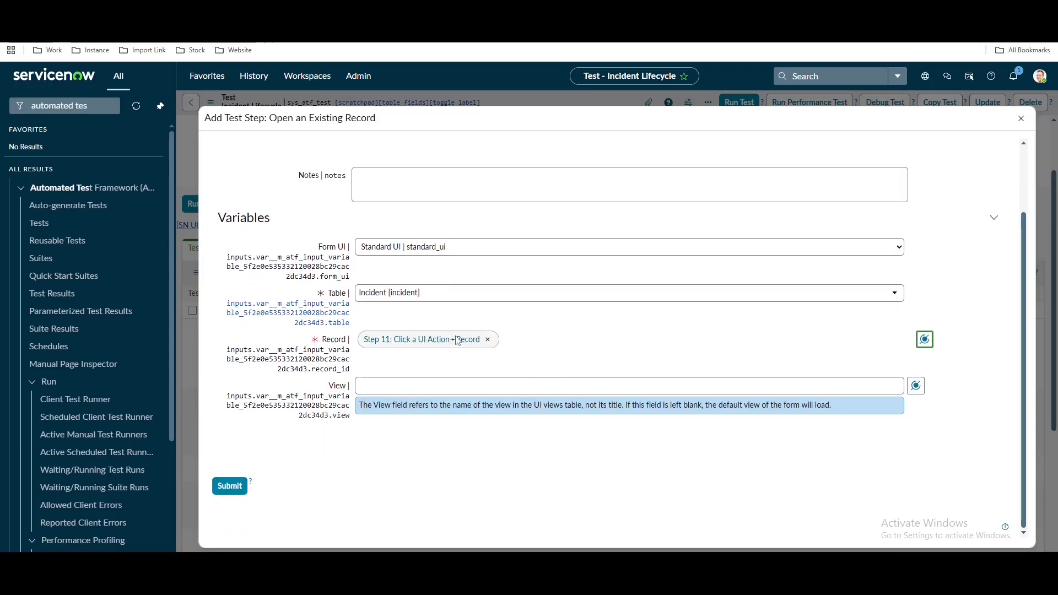
click(231, 486)
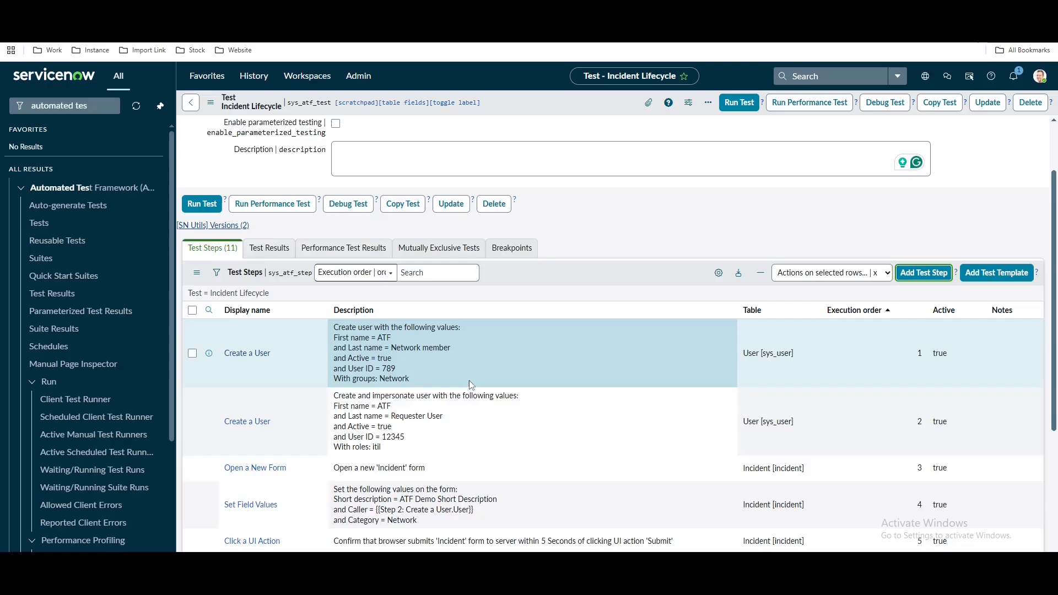
Add an order-13 Field Values Validation step with the condition State is In Progress
scroll(469, 380, down, 4)
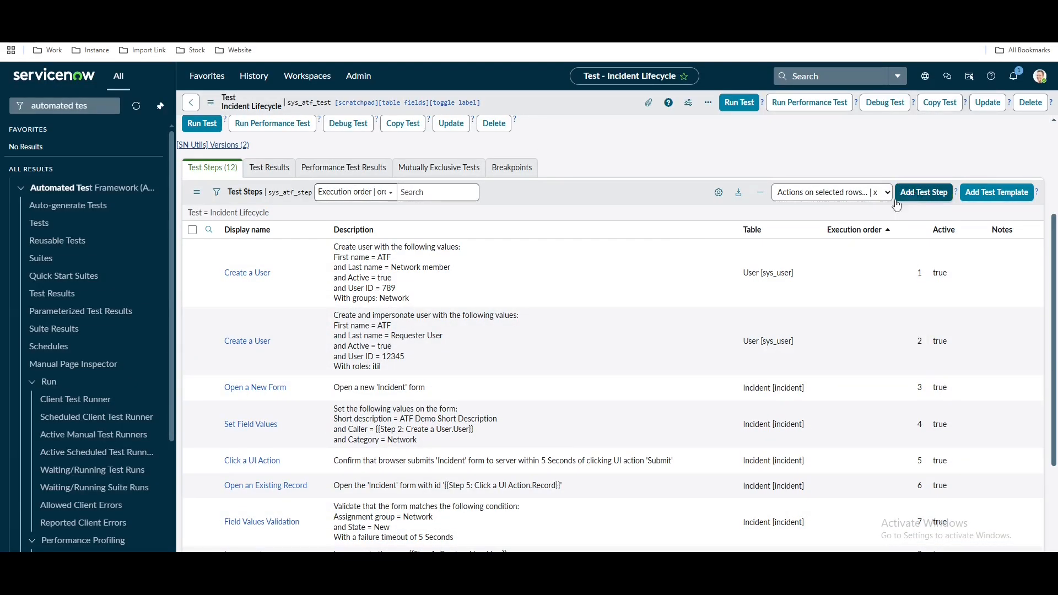
click(924, 193)
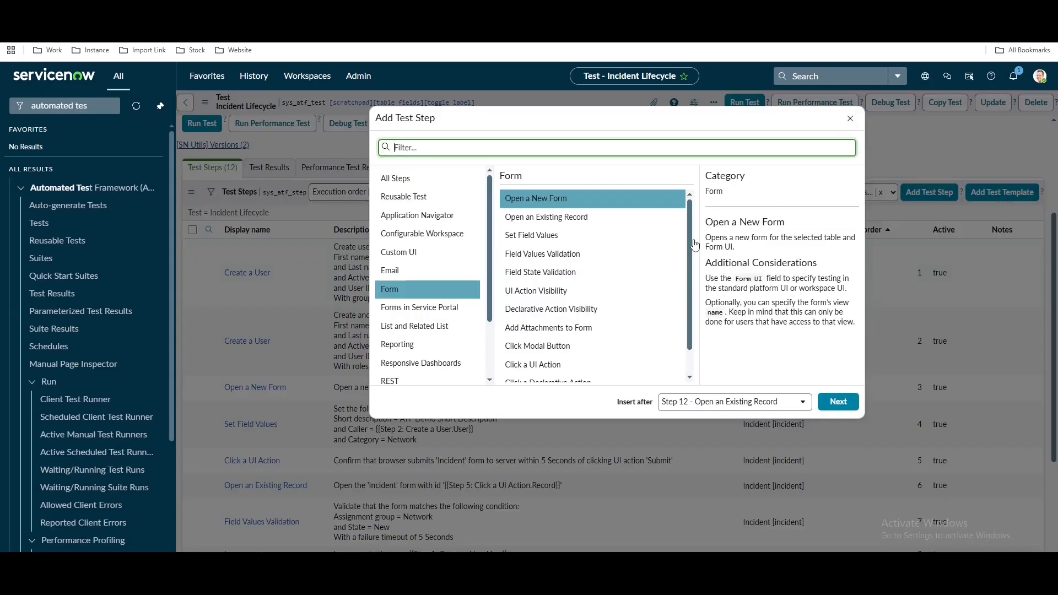
click(547, 260)
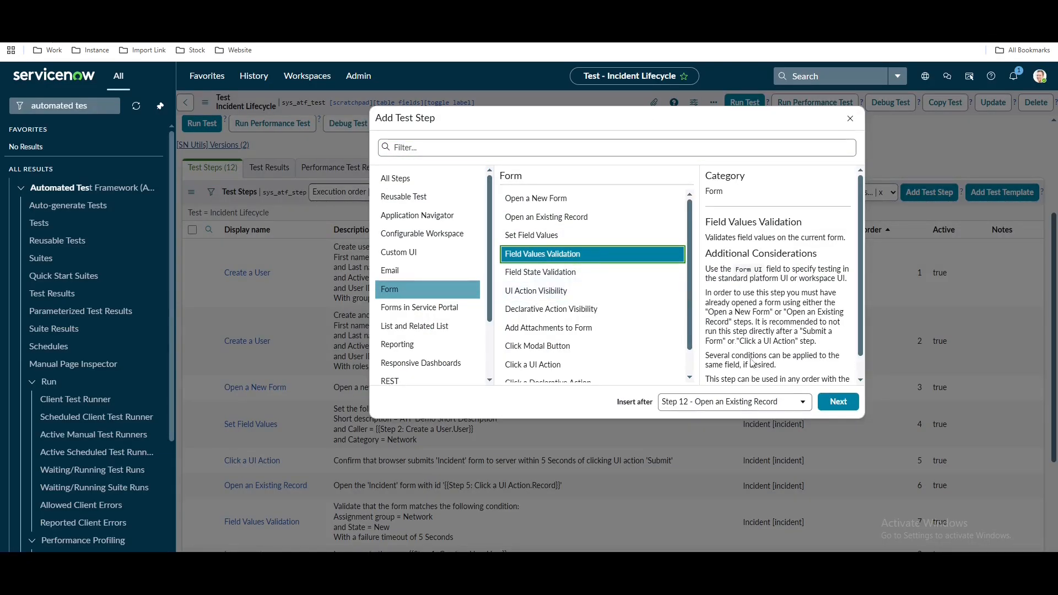
click(838, 402)
click(439, 365)
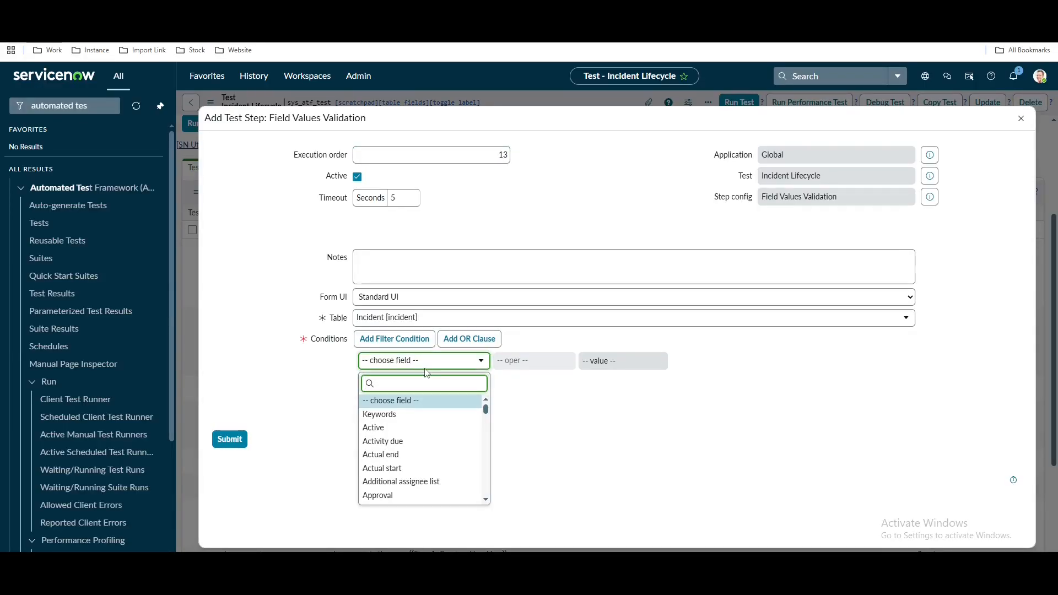
text(st)
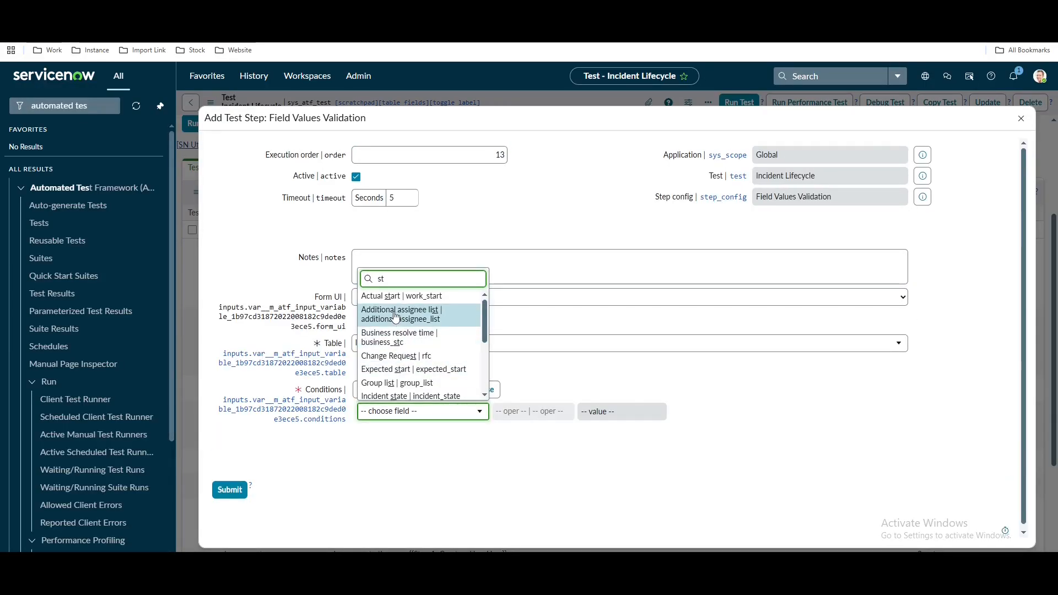
text(ate)
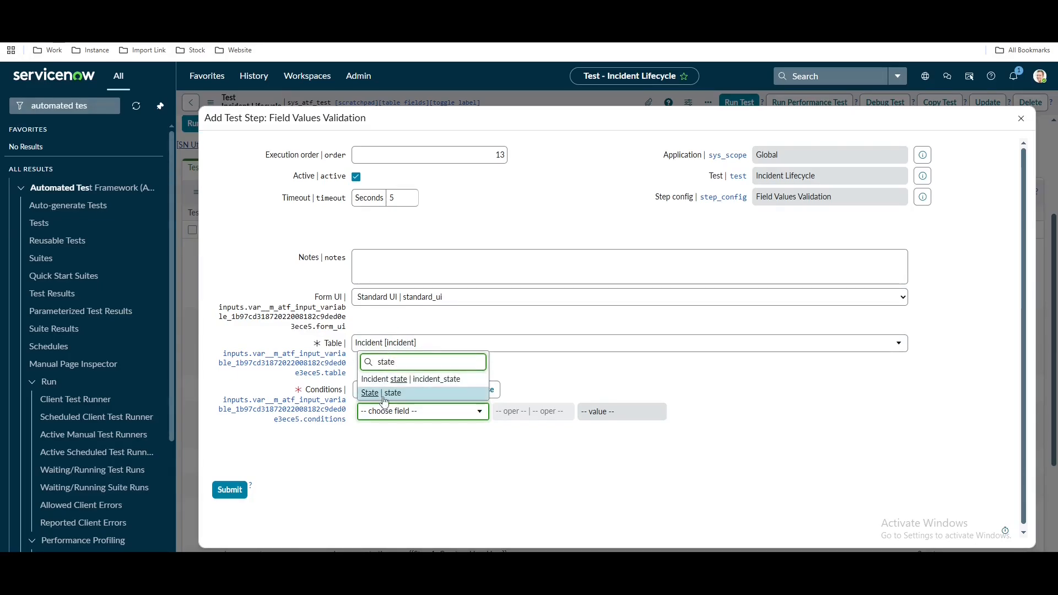
click(385, 392)
click(632, 413)
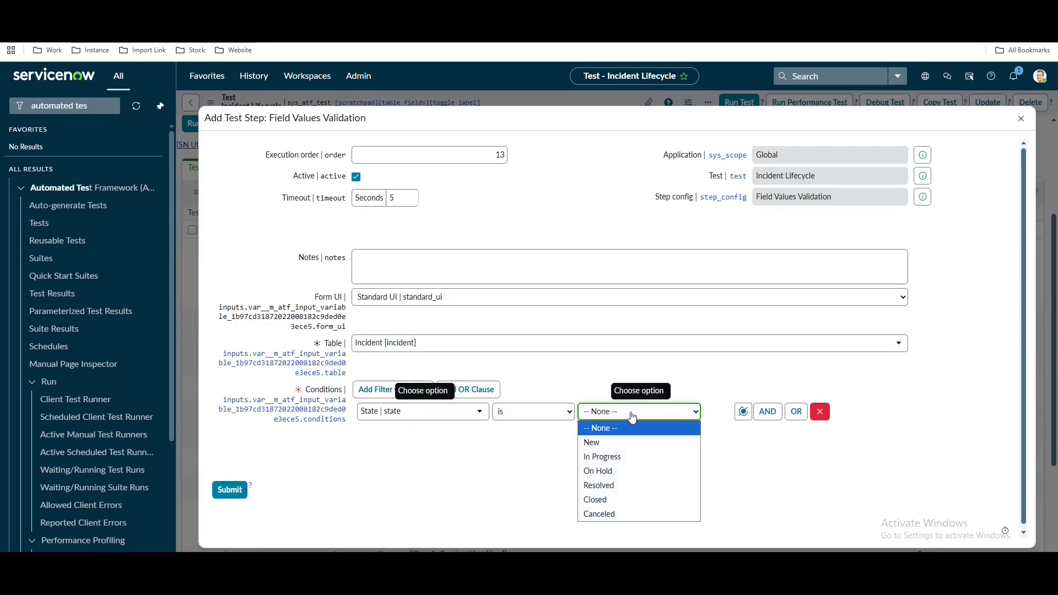
click(613, 457)
click(239, 490)
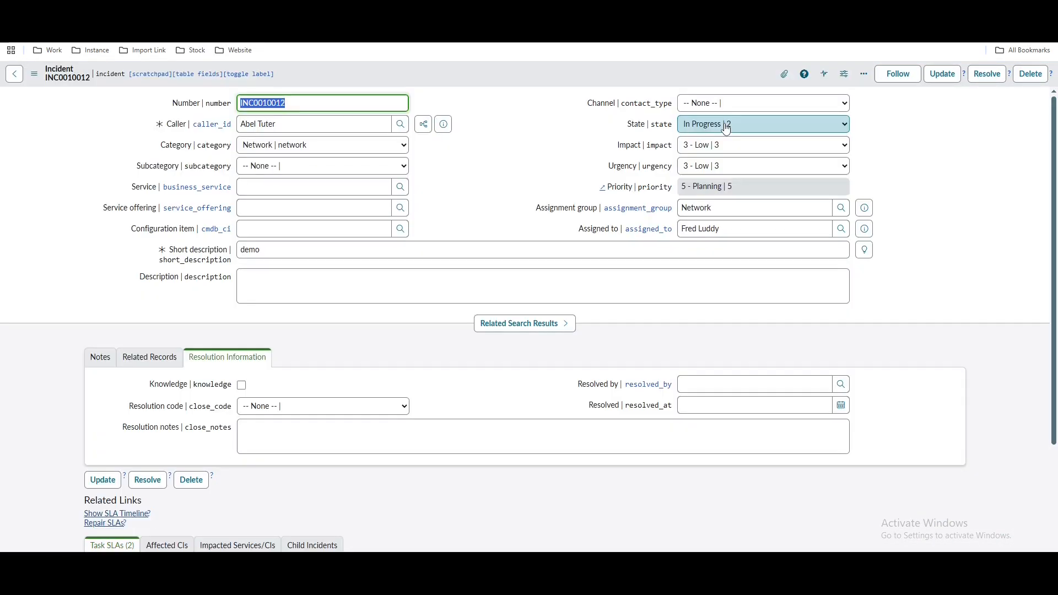
Set the sample incident's State to On Hold and inspect the On hold reason choices, leaving it unset
click(726, 124)
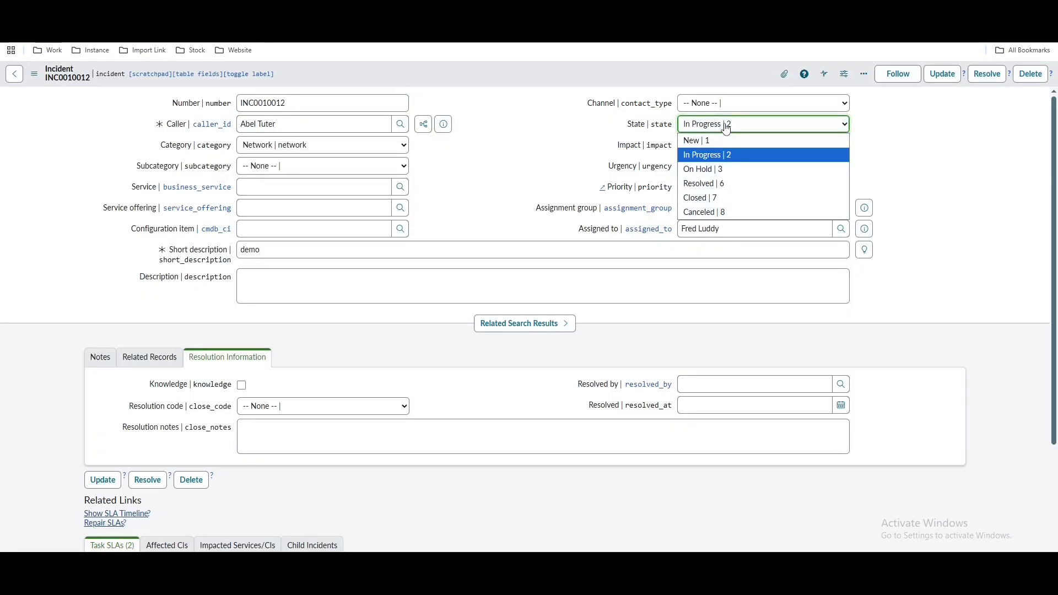
click(702, 170)
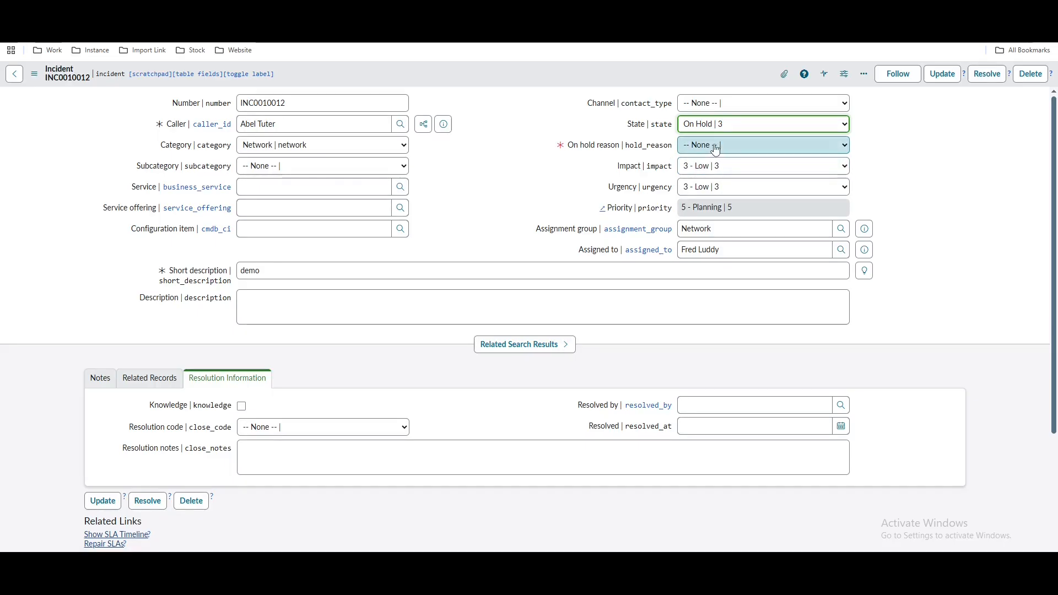
click(714, 148)
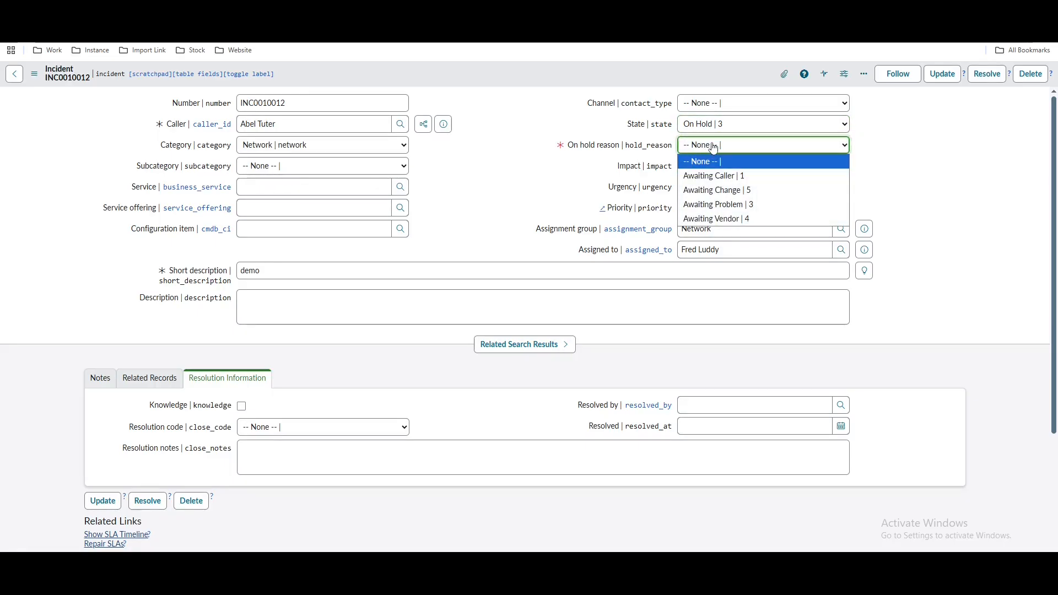
click(819, 144)
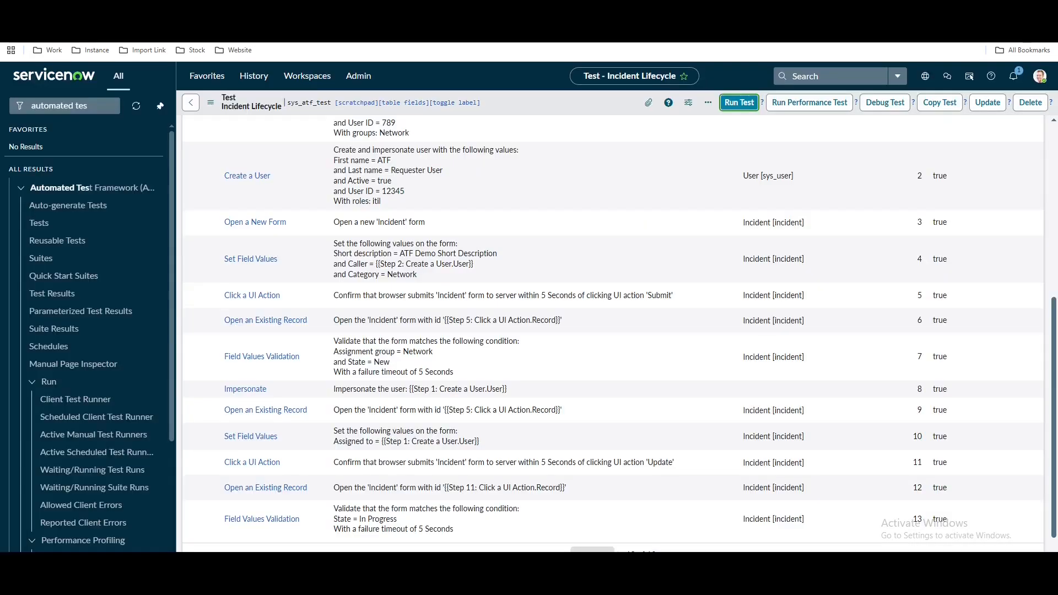
scroll(476, 436, up, 10)
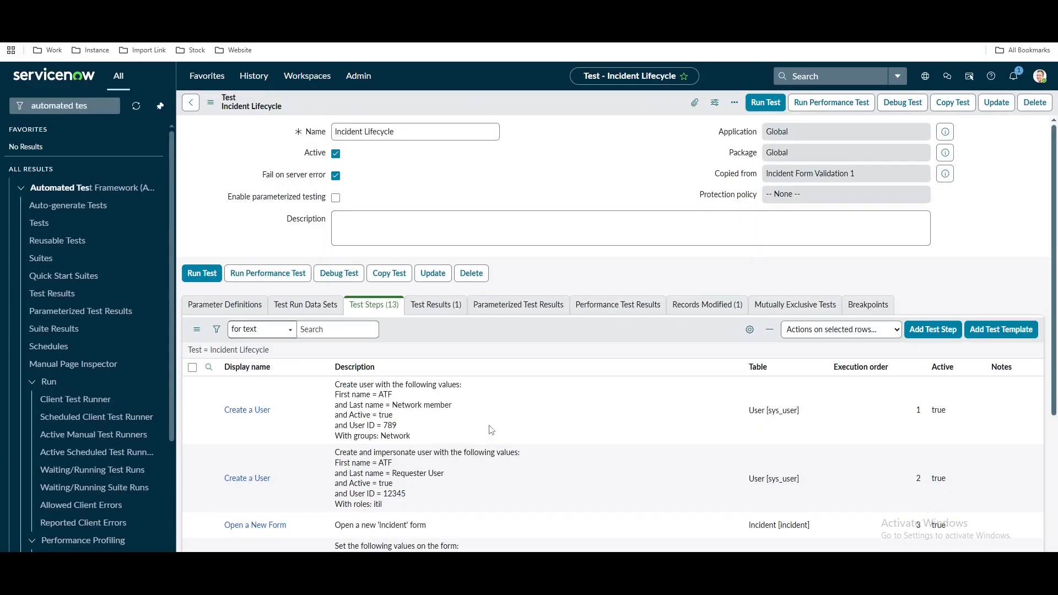
Scroll through the 13 test steps, then begin adding a step after Step 13
scroll(351, 436, down, 5)
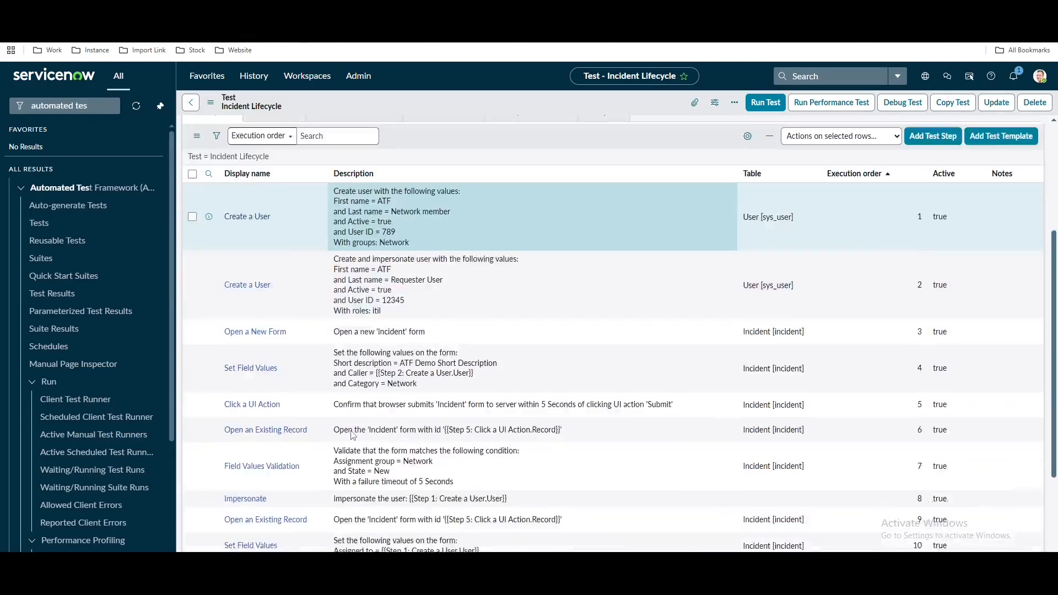
scroll(352, 435, down, 2)
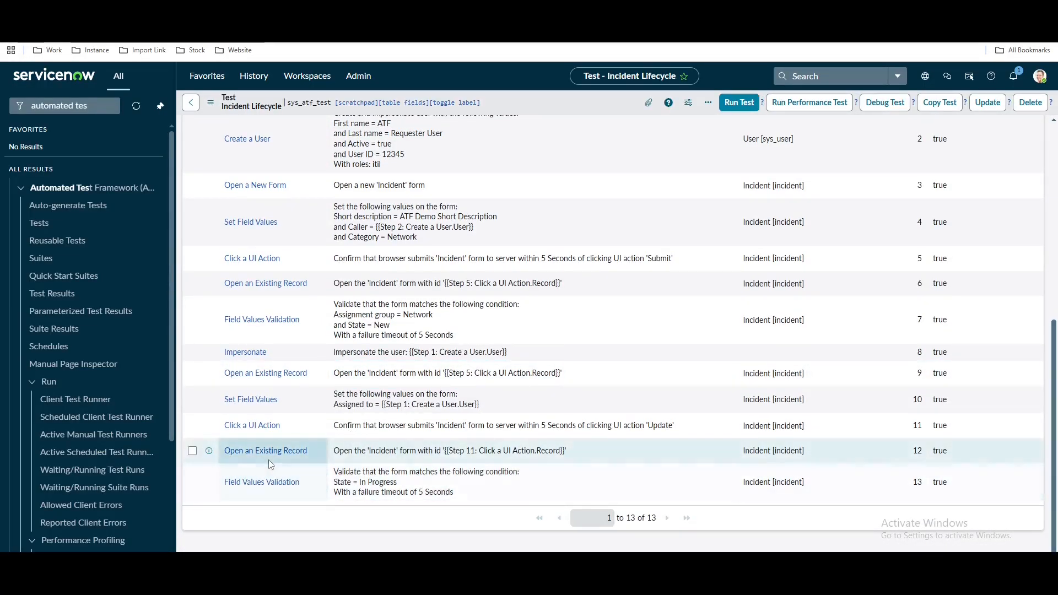
drag(316, 451, 225, 451)
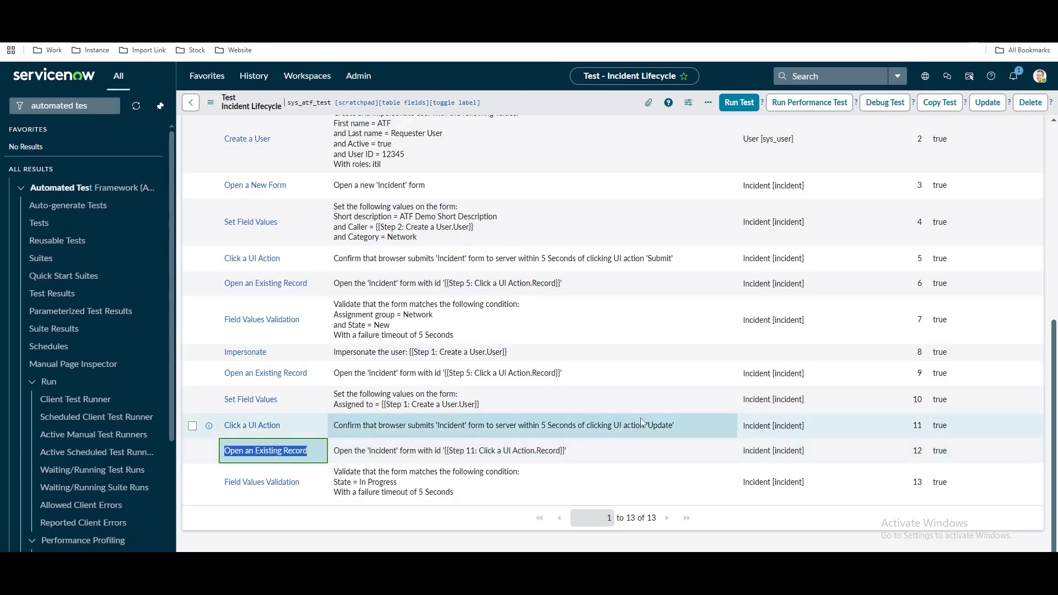
scroll(573, 331, up, 4)
click(917, 203)
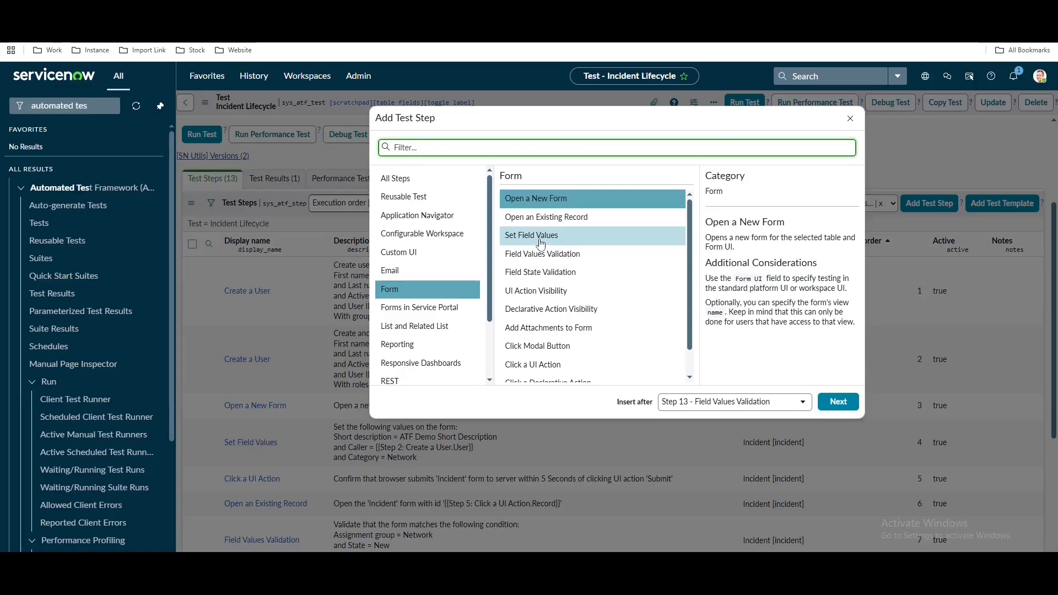
Add a Set Field Values step setting State to On Hold, with the Caller row removed
click(540, 243)
click(838, 401)
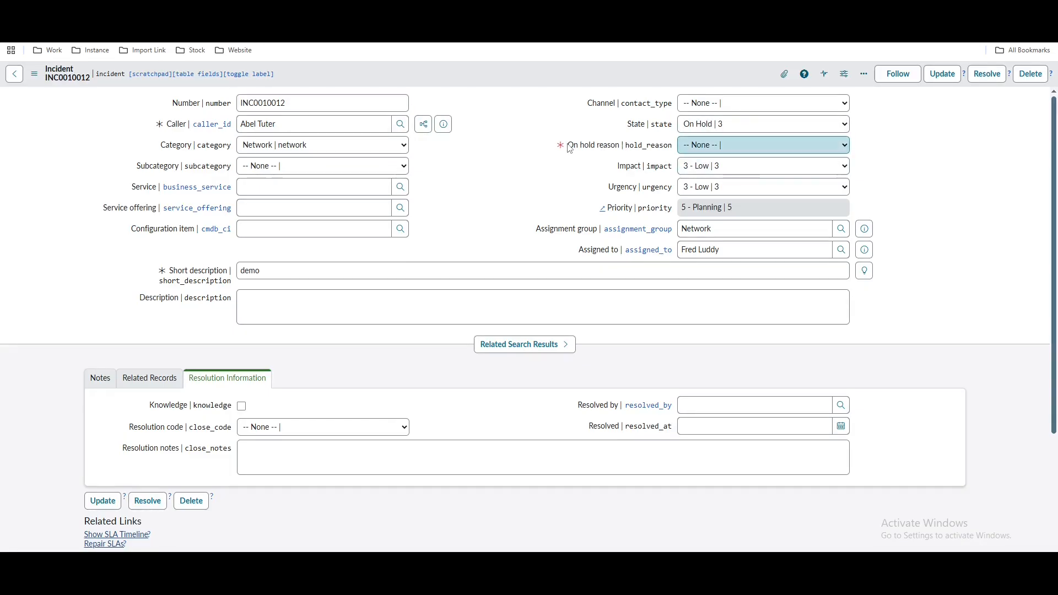
drag(673, 152, 673, 148)
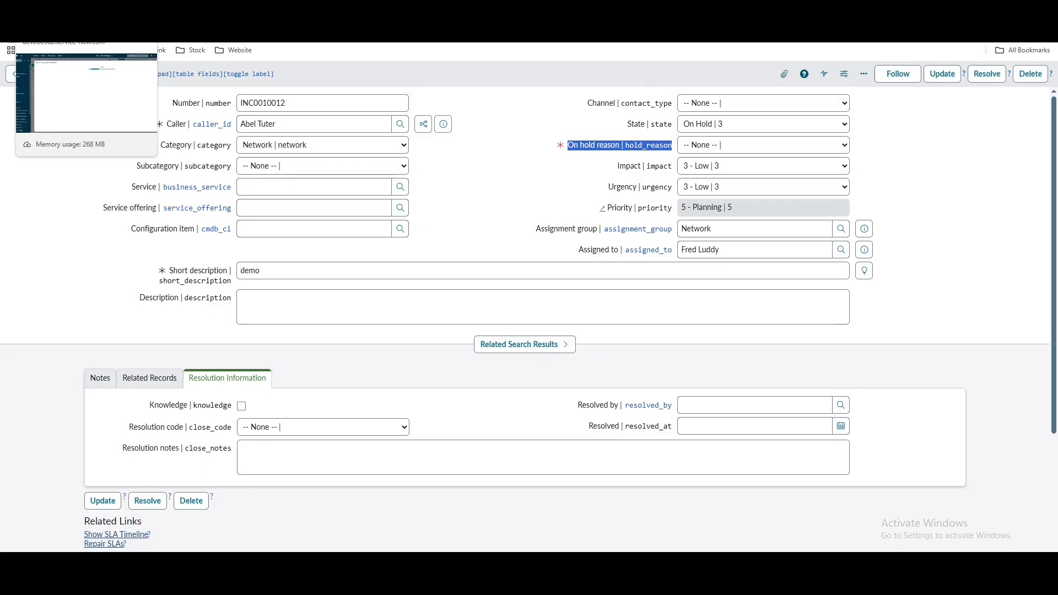
click(61, 11)
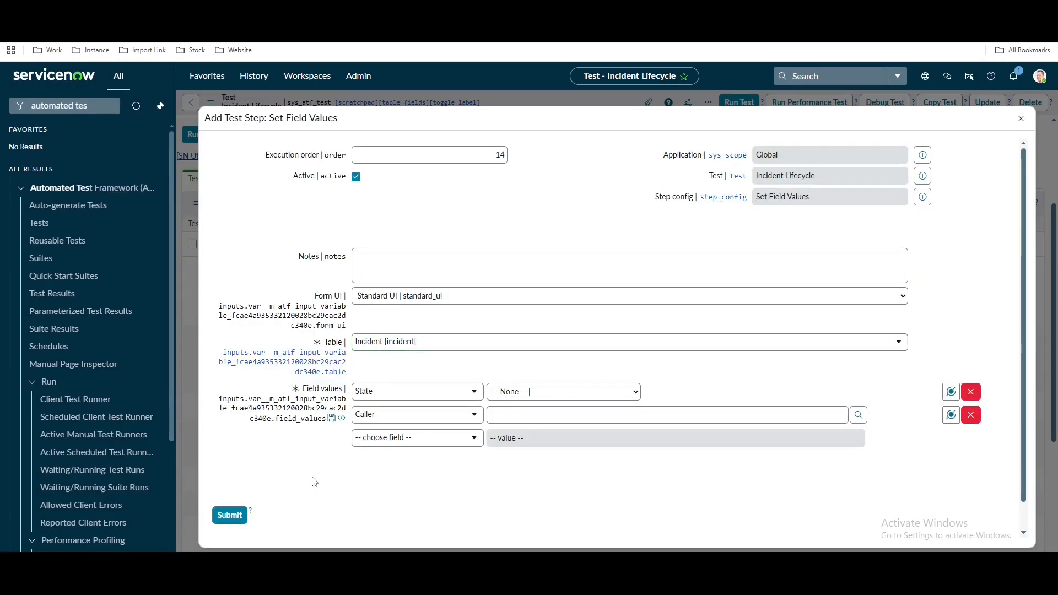
click(584, 392)
click(530, 452)
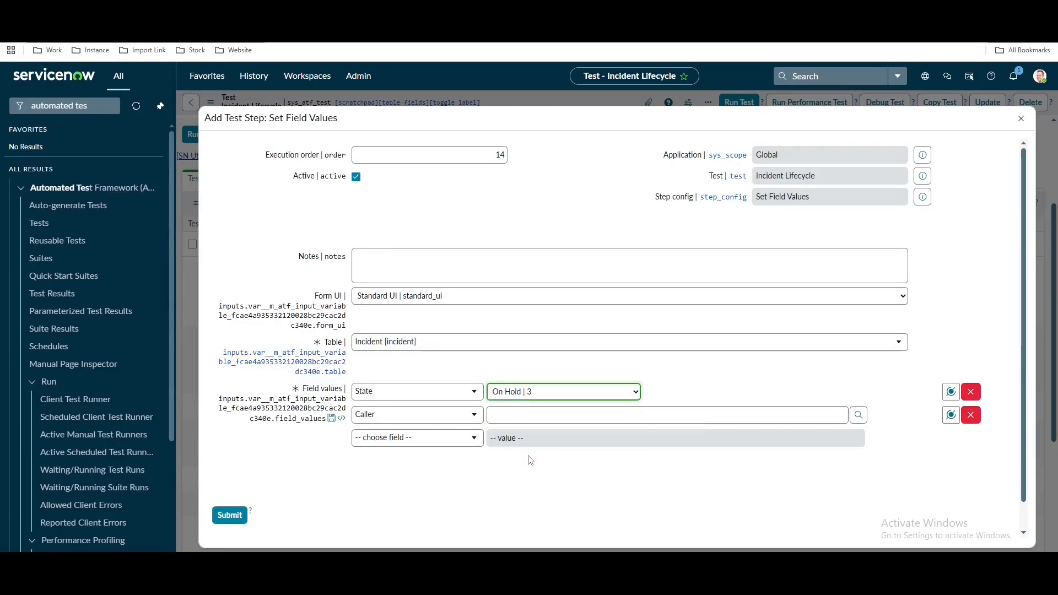
click(971, 415)
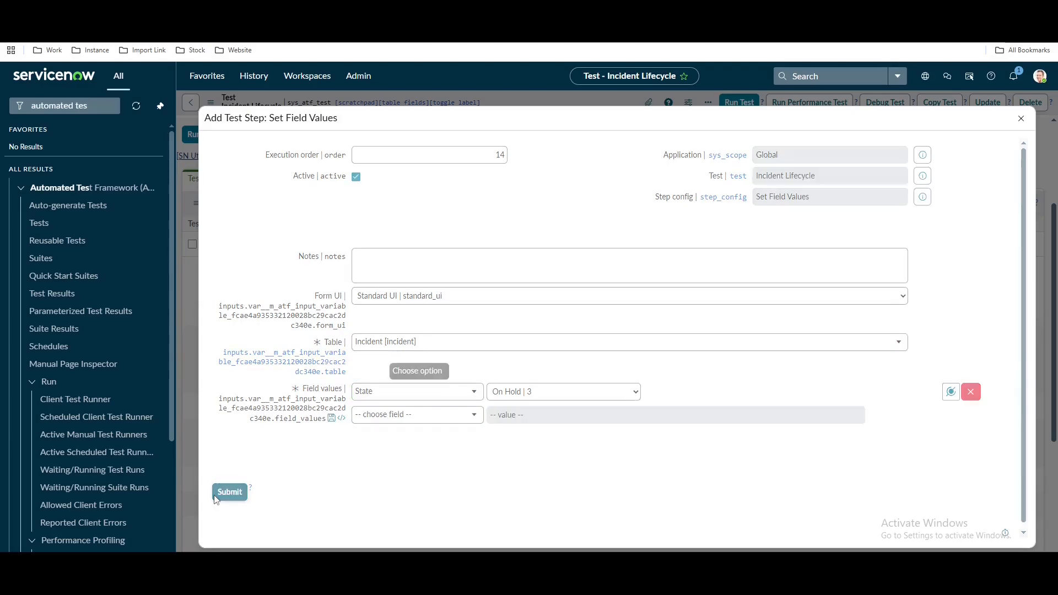
click(230, 491)
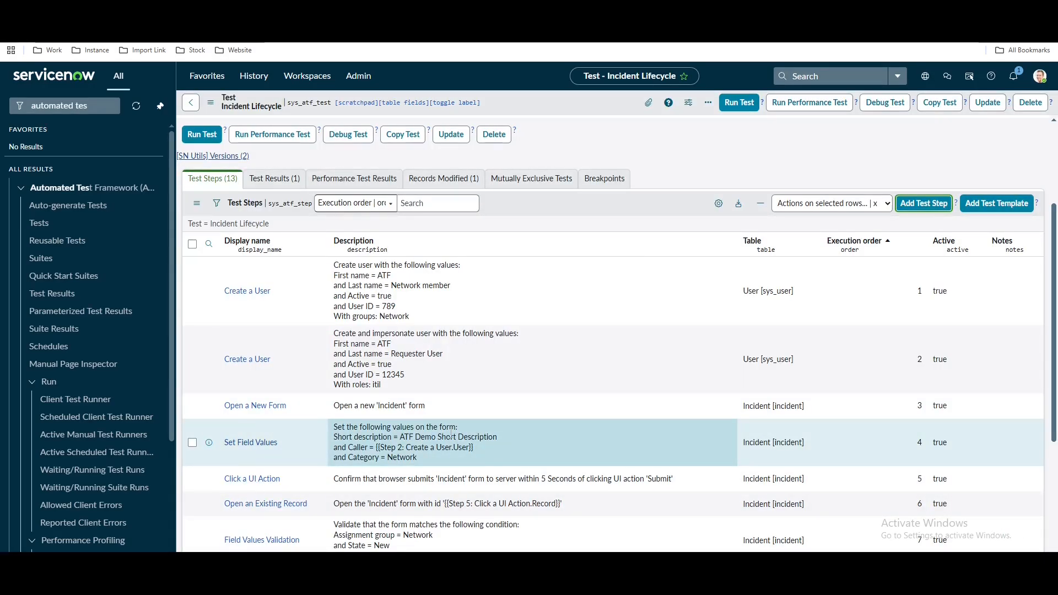
Start a new Form > Field State Validation test step
scroll(401, 460, down, 5)
scroll(375, 492, up, 4)
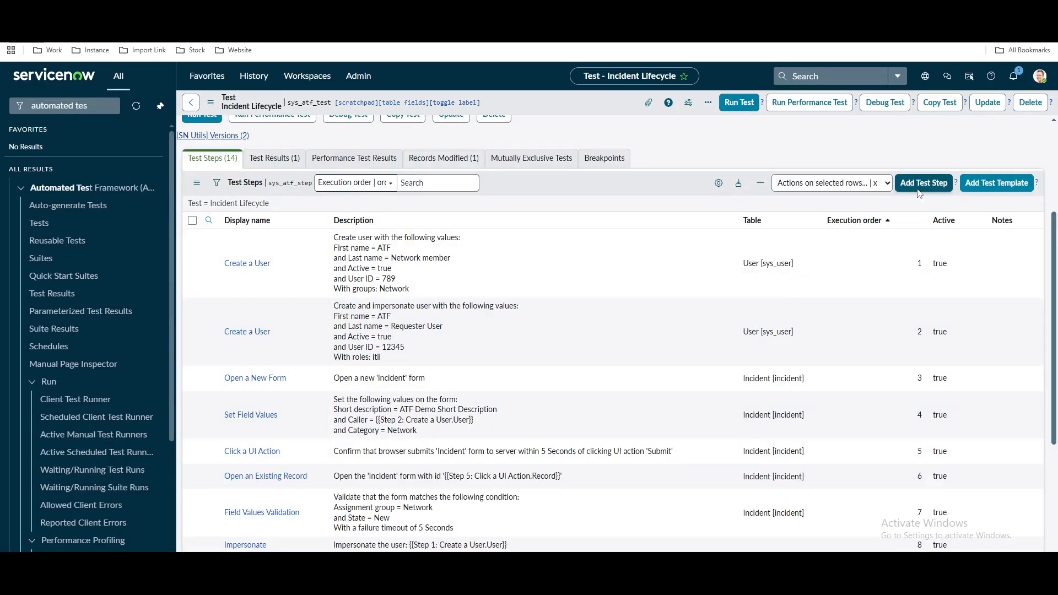
click(919, 188)
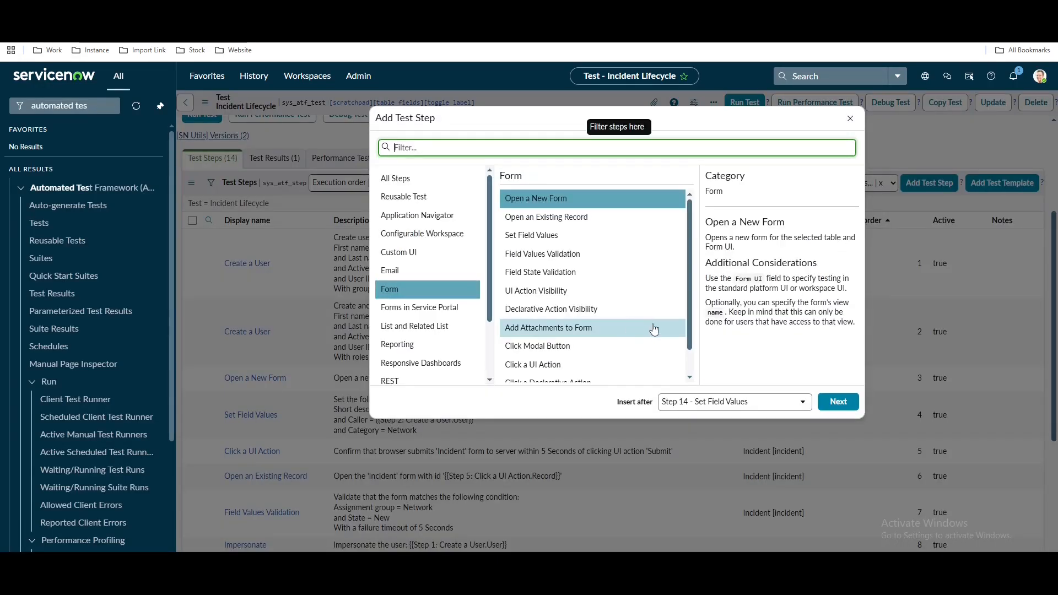
click(549, 276)
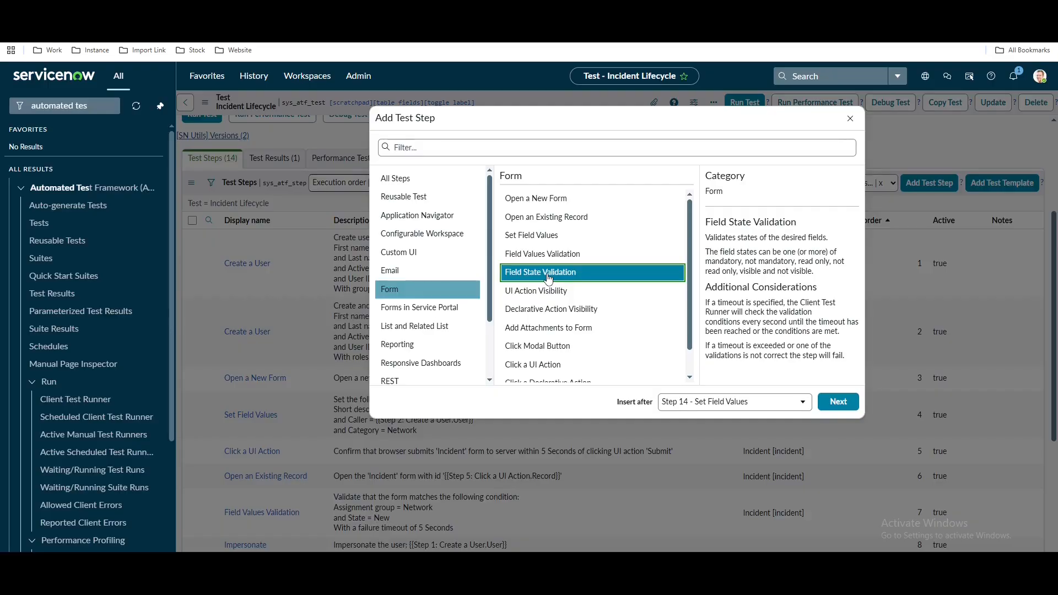
click(841, 404)
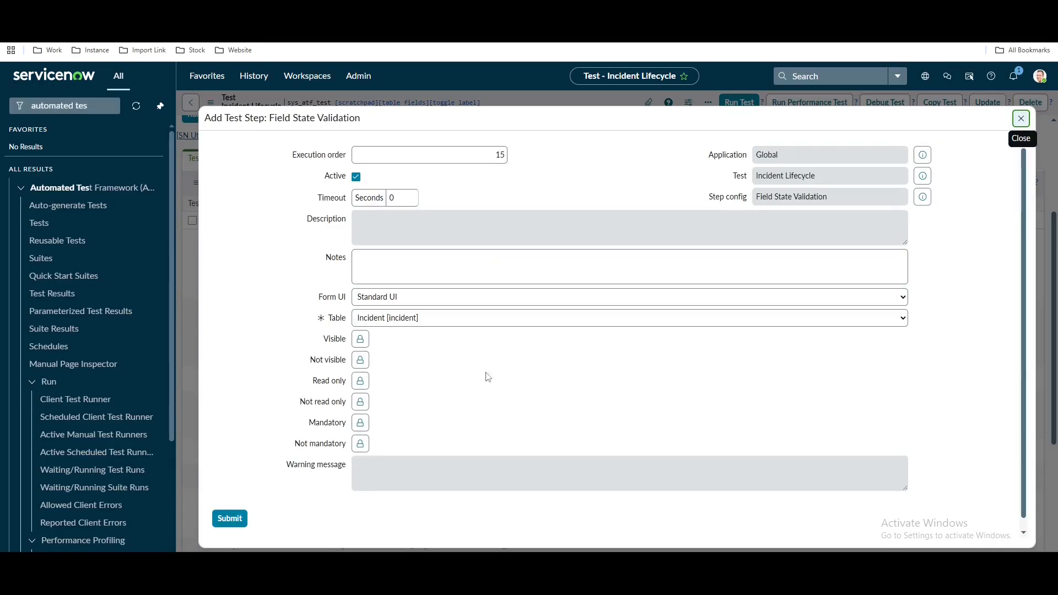
Put On hold reason in the Mandatory fields list and submit the step
click(361, 423)
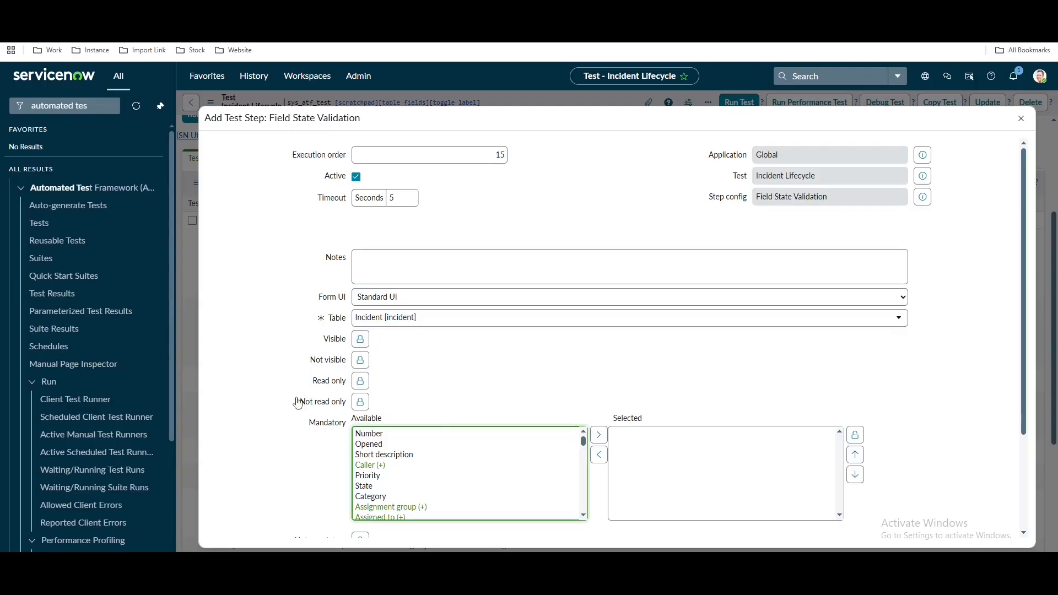
double_click(267, 399)
scroll(267, 400, down, 3)
click(406, 465)
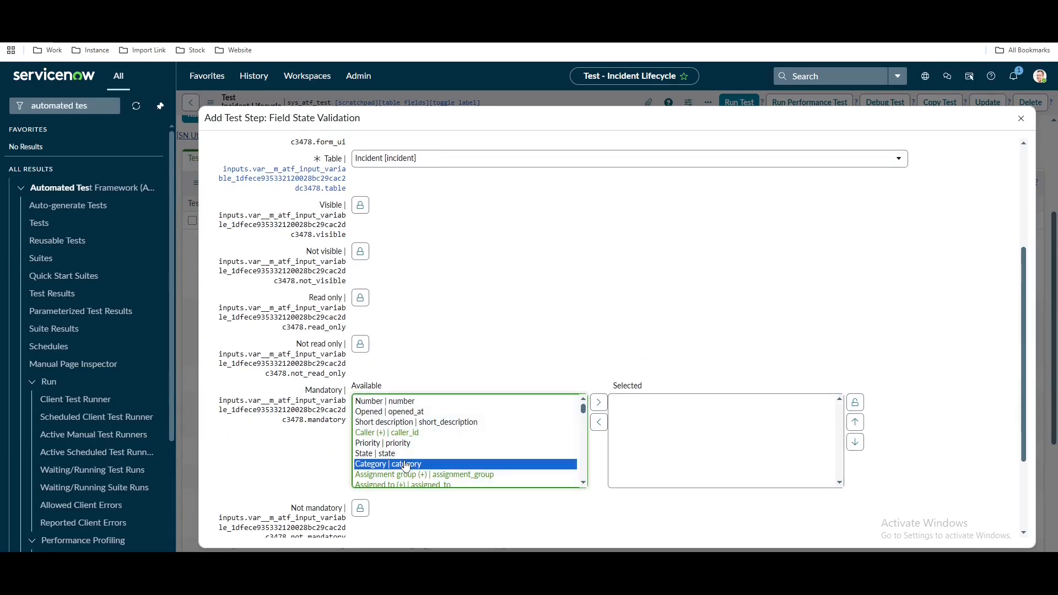
key(o)
click(598, 402)
scroll(599, 402, down, 2)
click(226, 496)
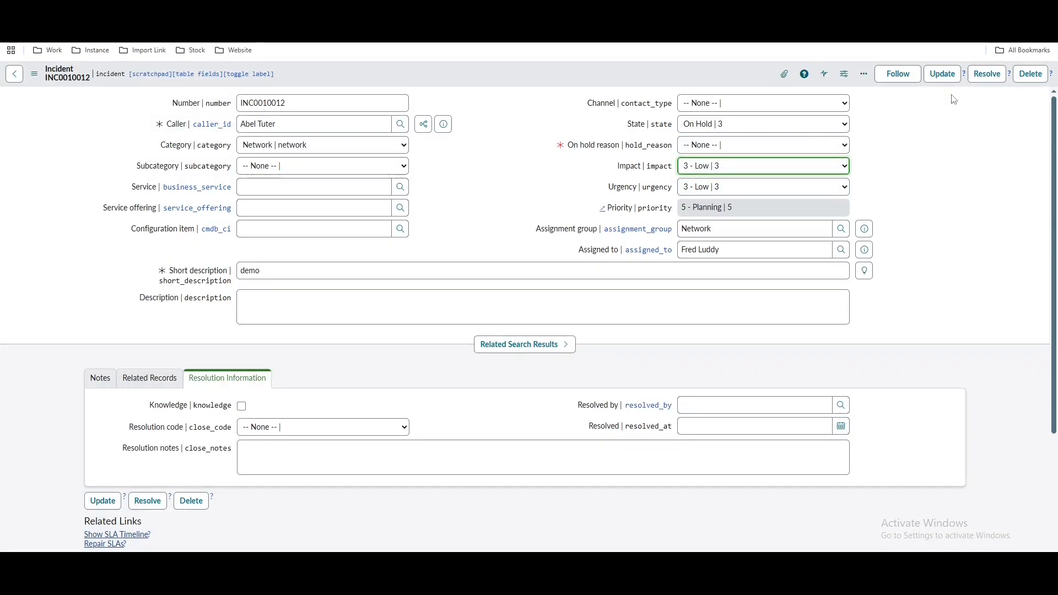
Click Resolve on the on-hold incident so Resolution code and notes become mandatory
click(978, 79)
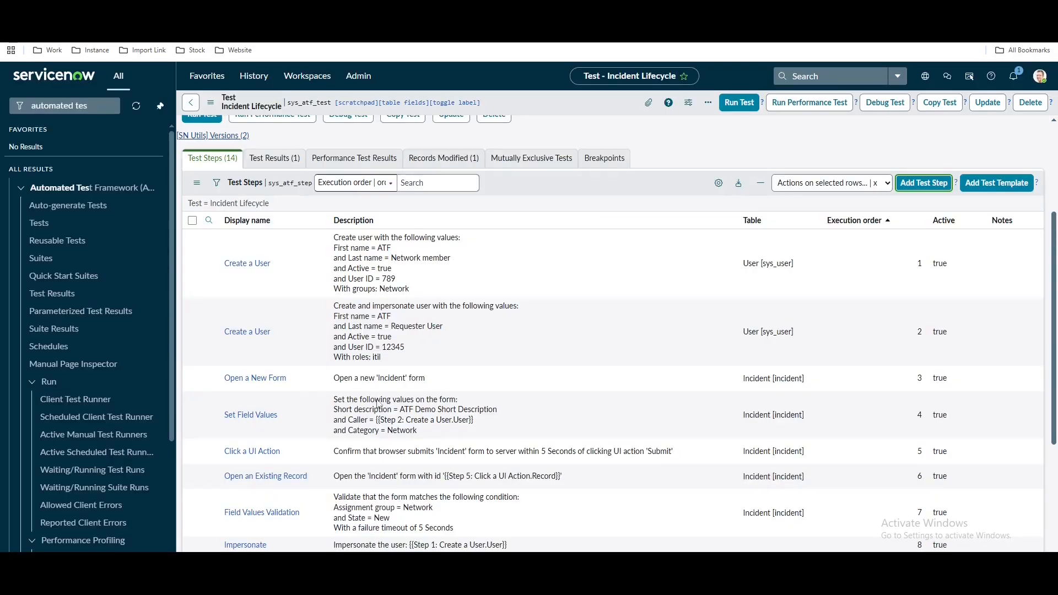
scroll(377, 399, down, 5)
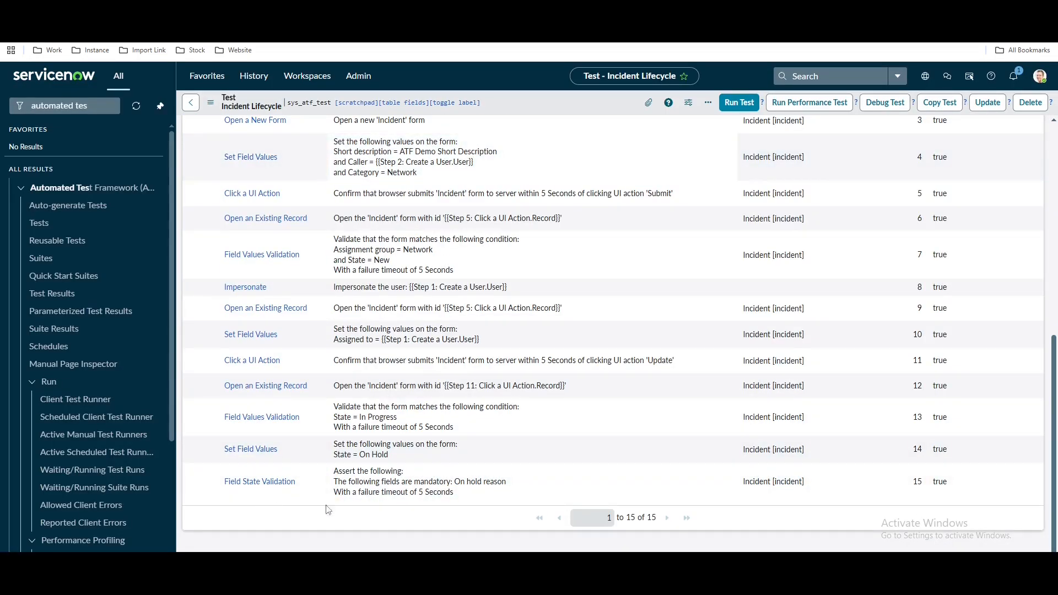
scroll(574, 487, up, 5)
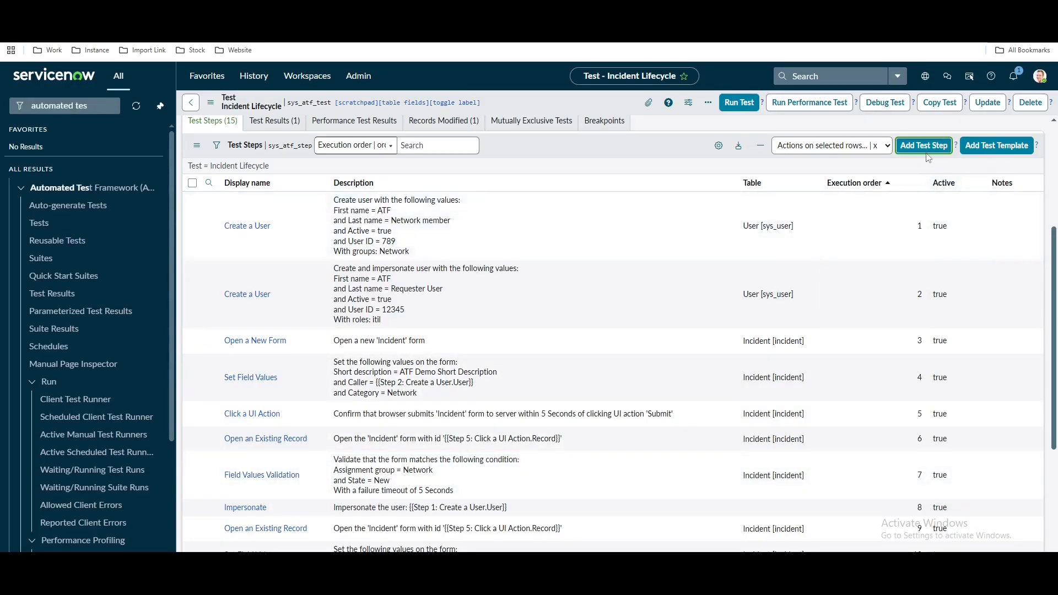
Start a Click a UI Action step and copy the Resolve action's sys_id from its definition
click(925, 148)
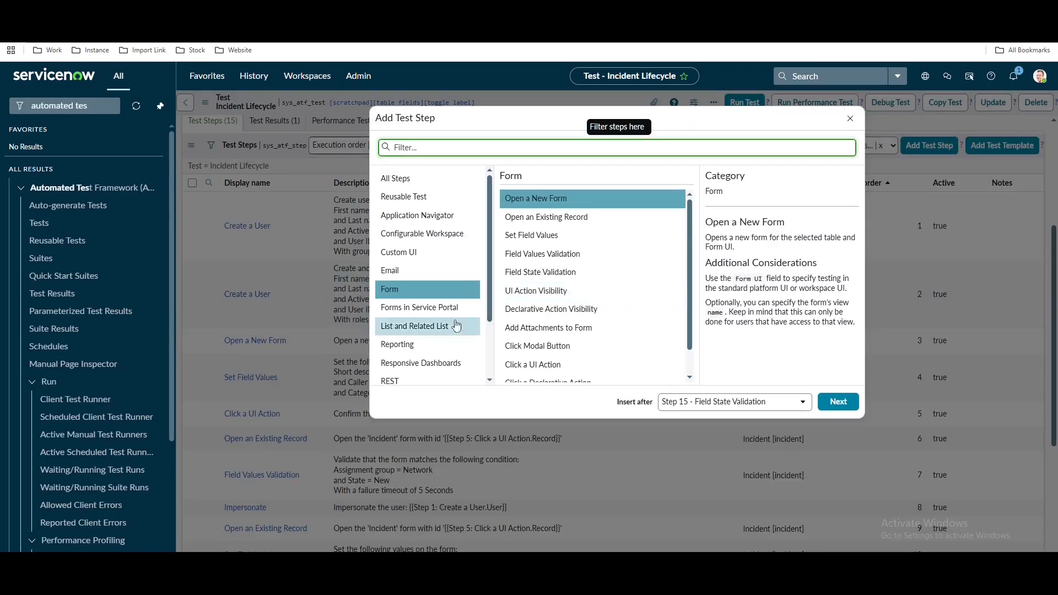
click(556, 368)
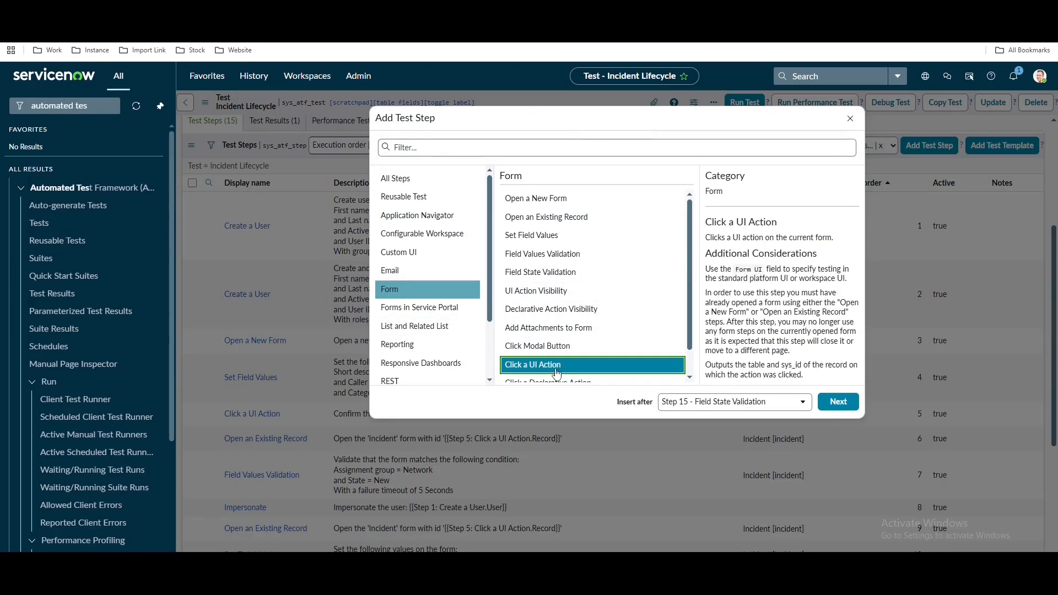
click(827, 402)
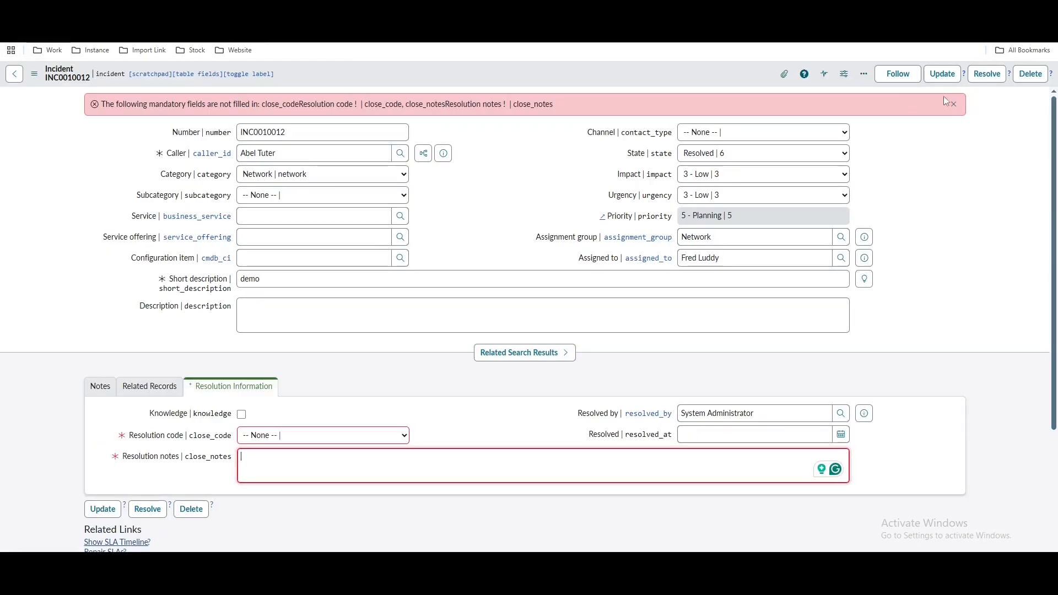
click(963, 73)
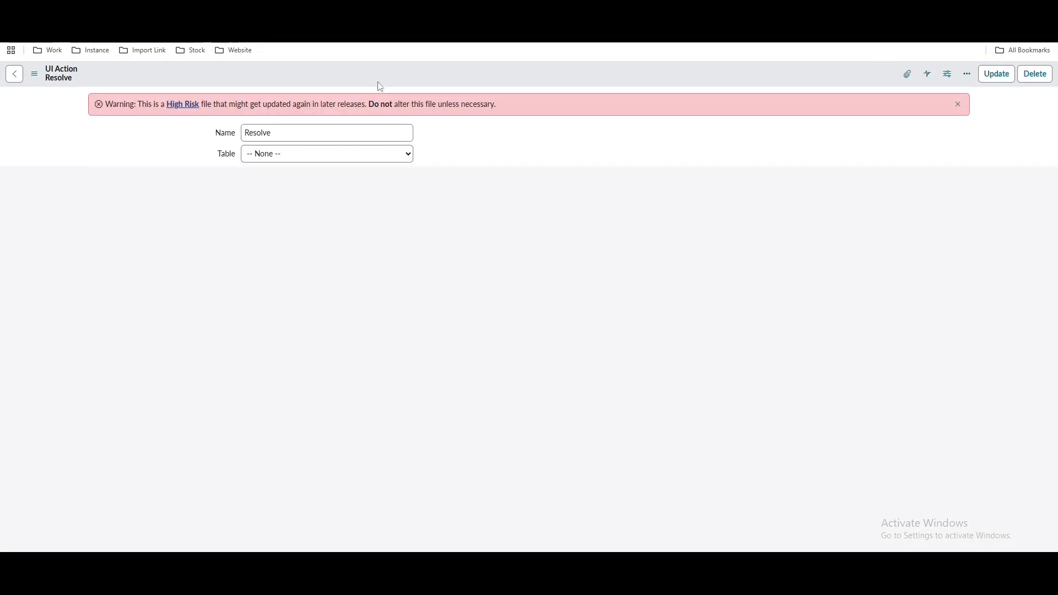
right_click(542, 81)
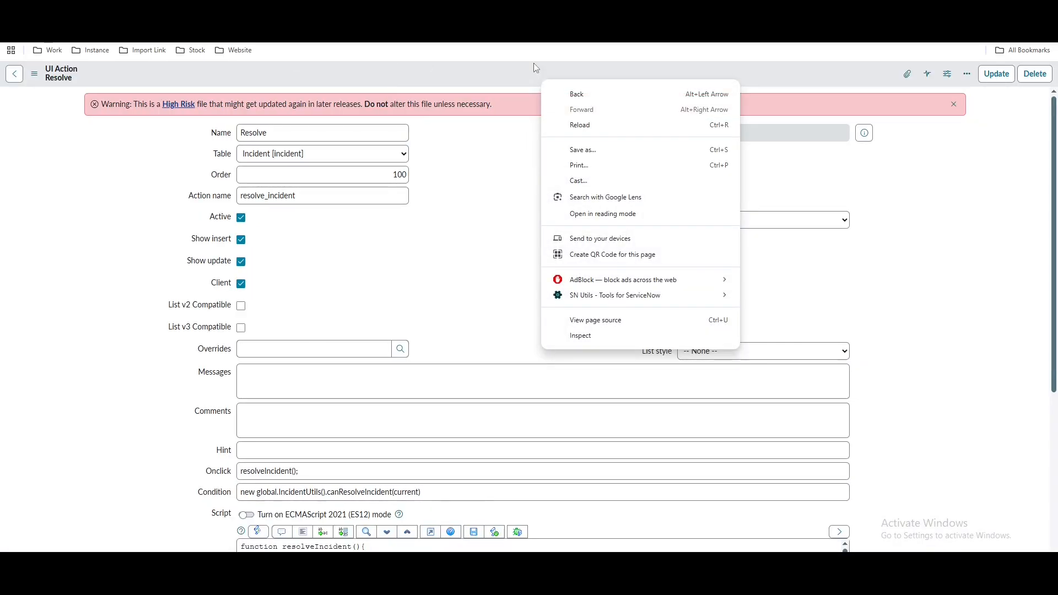
right_click(428, 81)
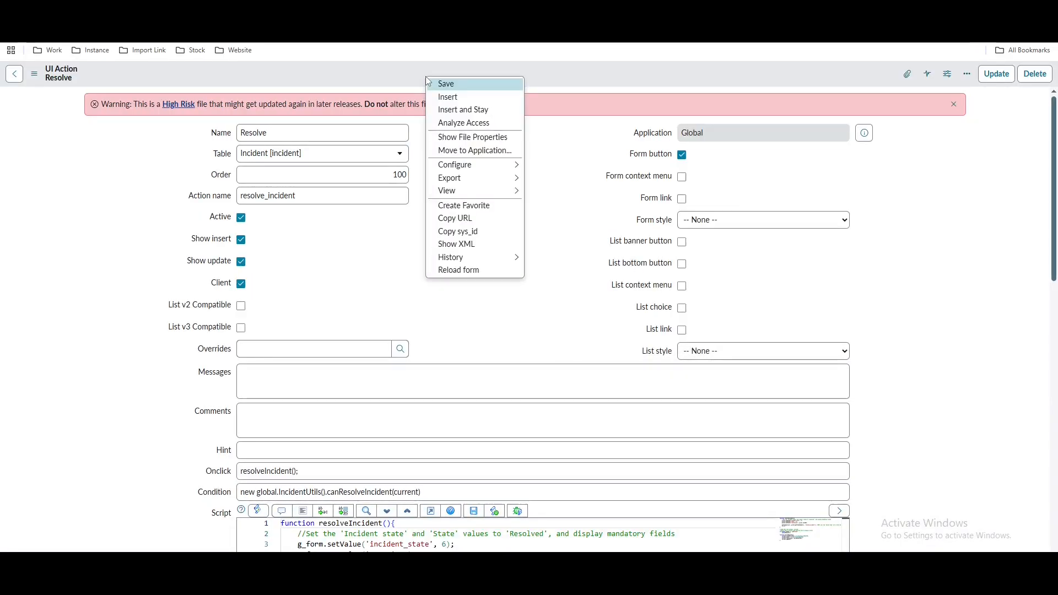
click(457, 231)
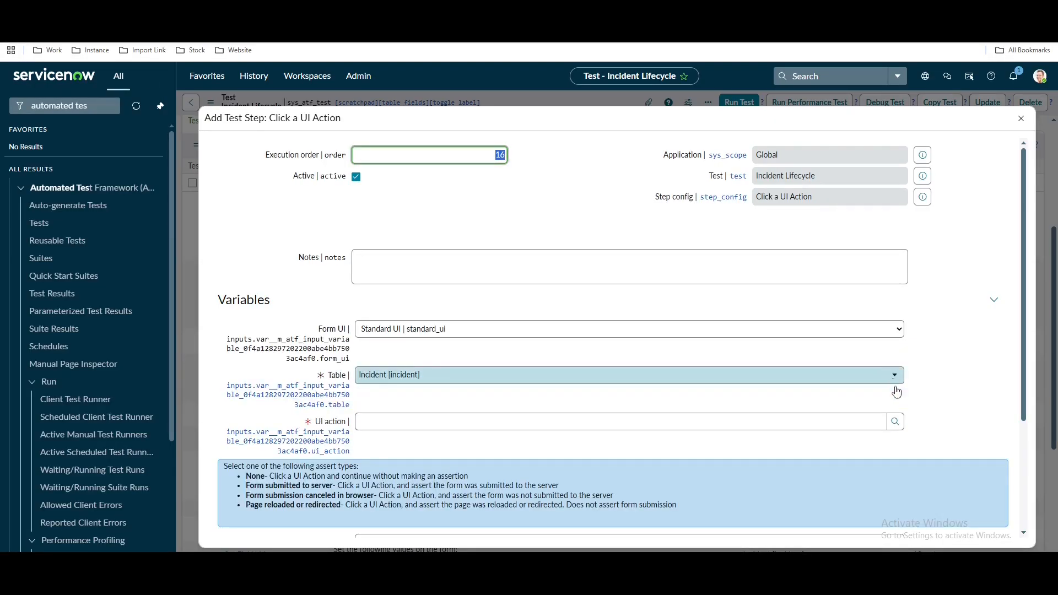
Set the UI action to Resolve with Assert type None and submit the step
click(895, 422)
click(518, 391)
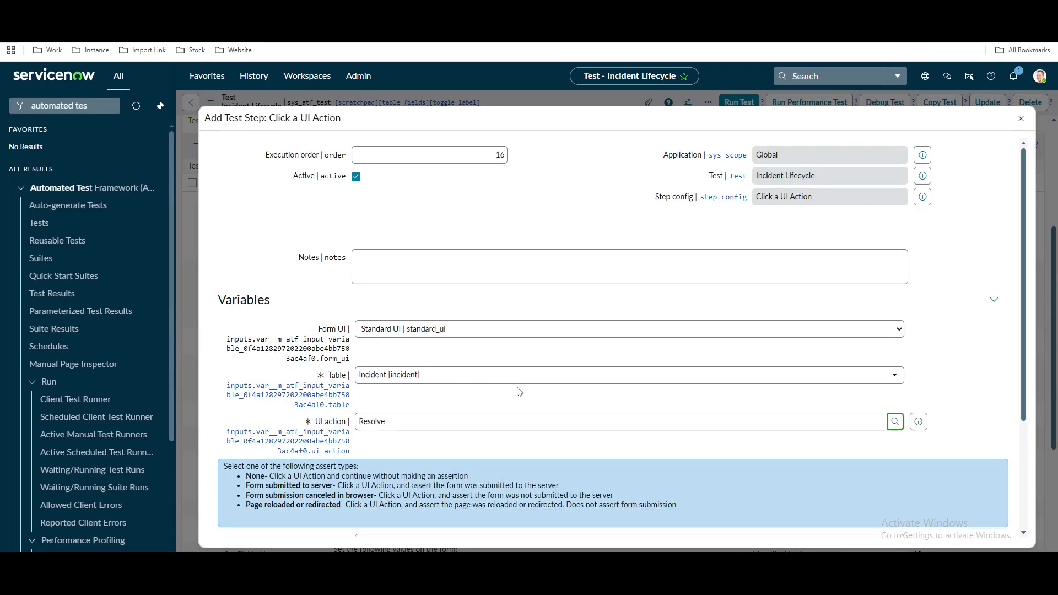
scroll(893, 386, down, 3)
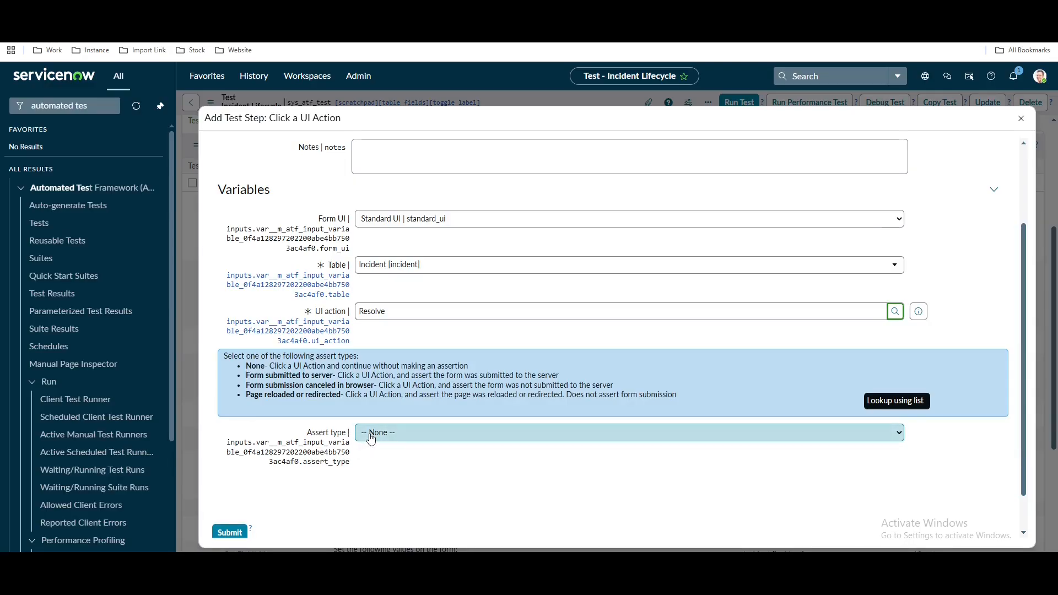
click(370, 433)
click(370, 439)
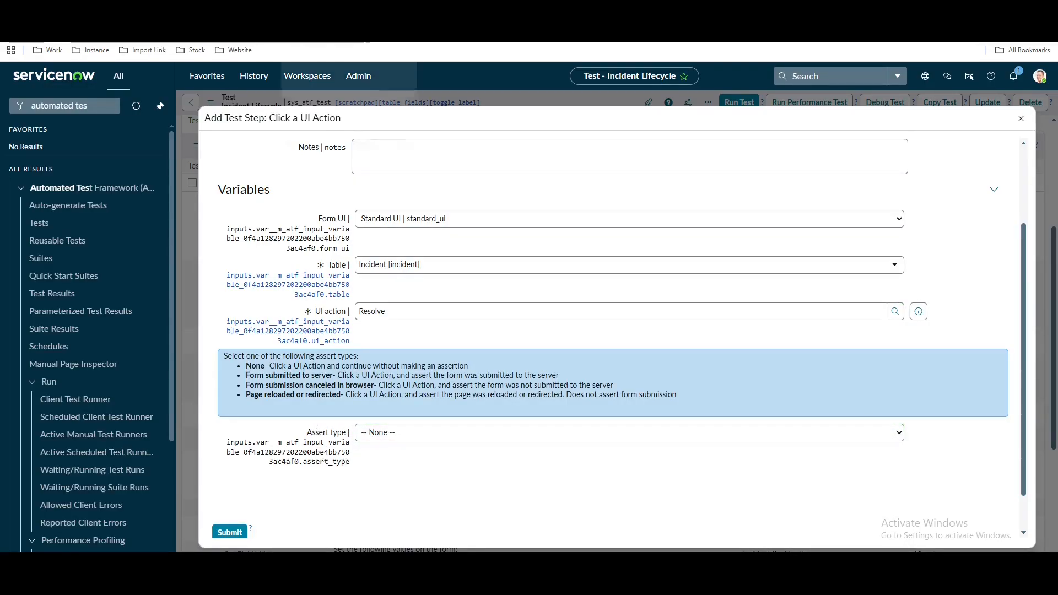
click(204, 11)
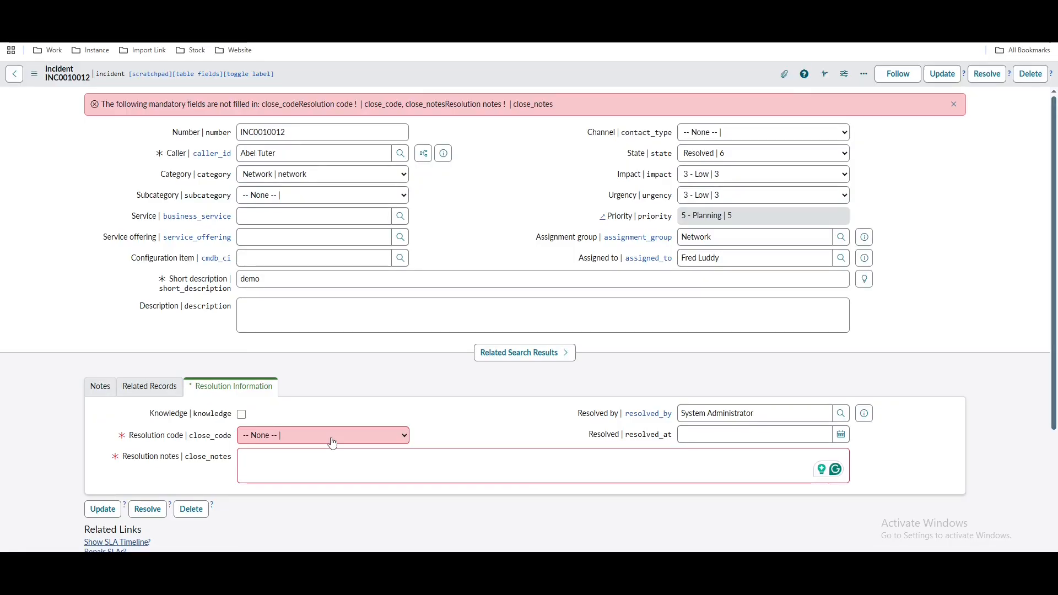
click(129, 11)
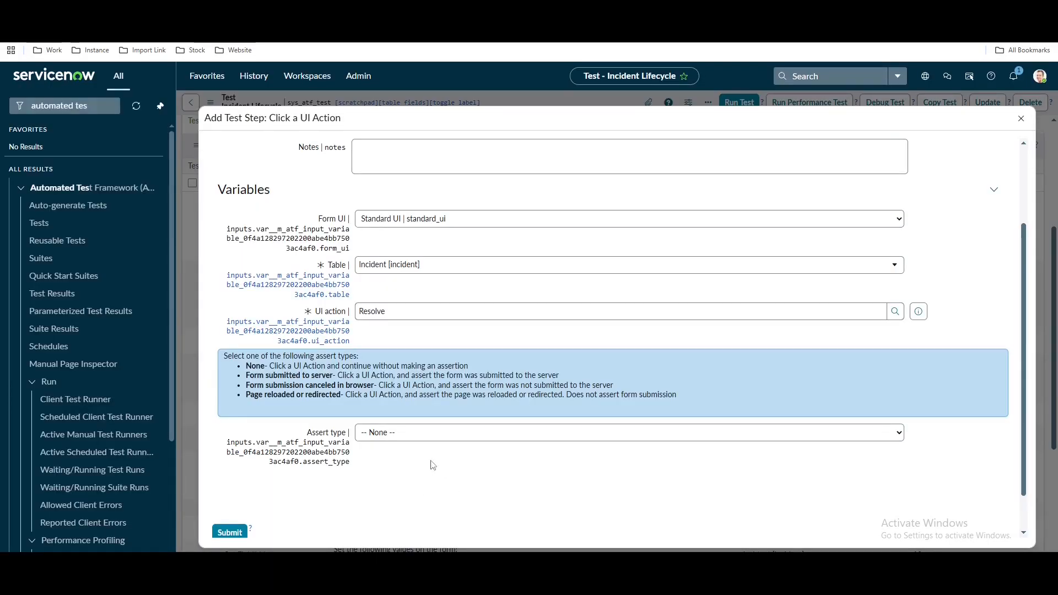
click(374, 433)
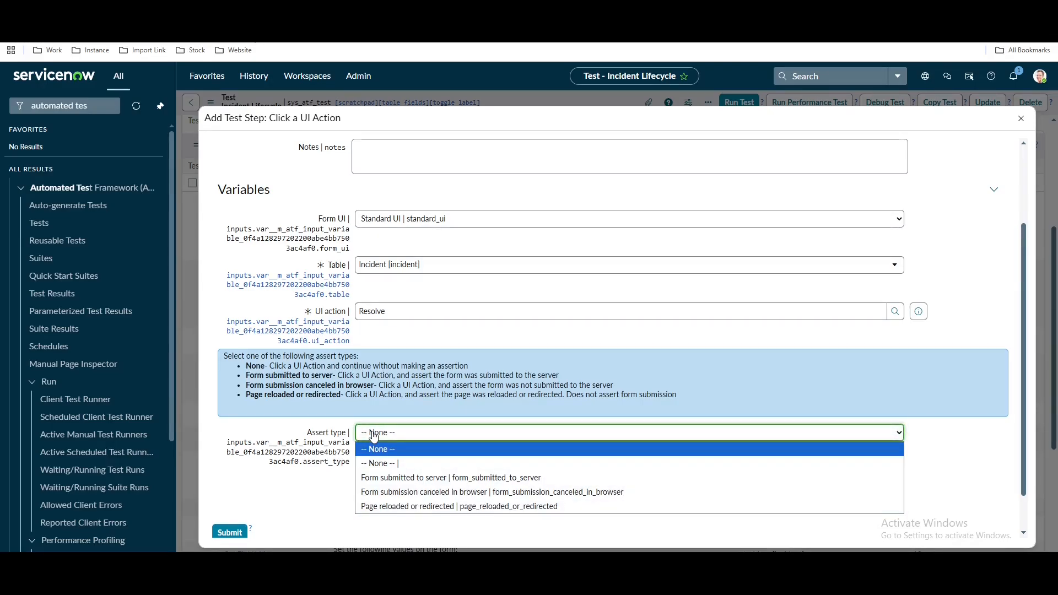
click(303, 496)
scroll(302, 497, down, 1)
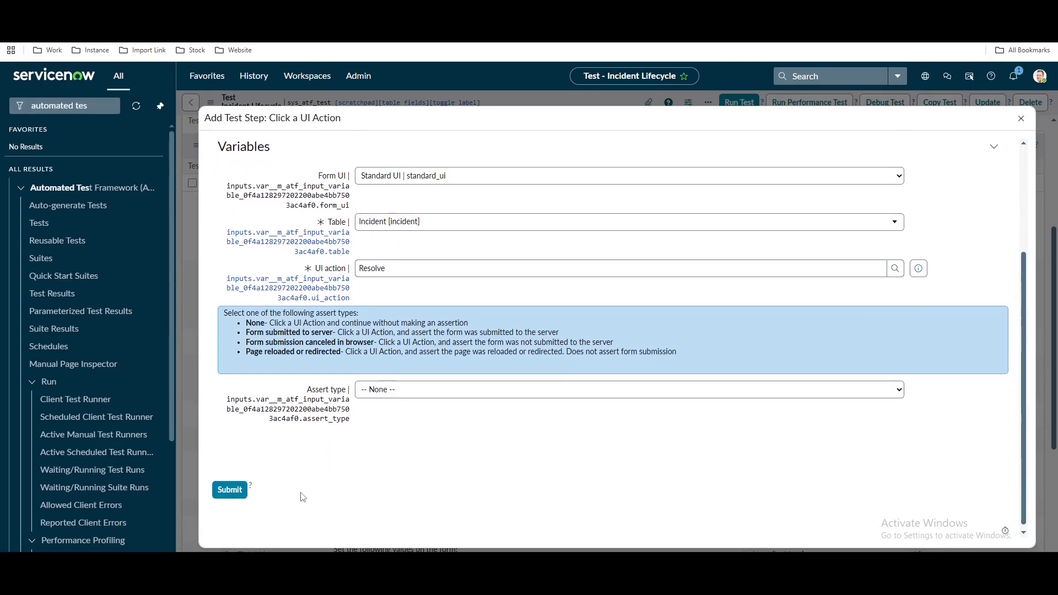
click(236, 489)
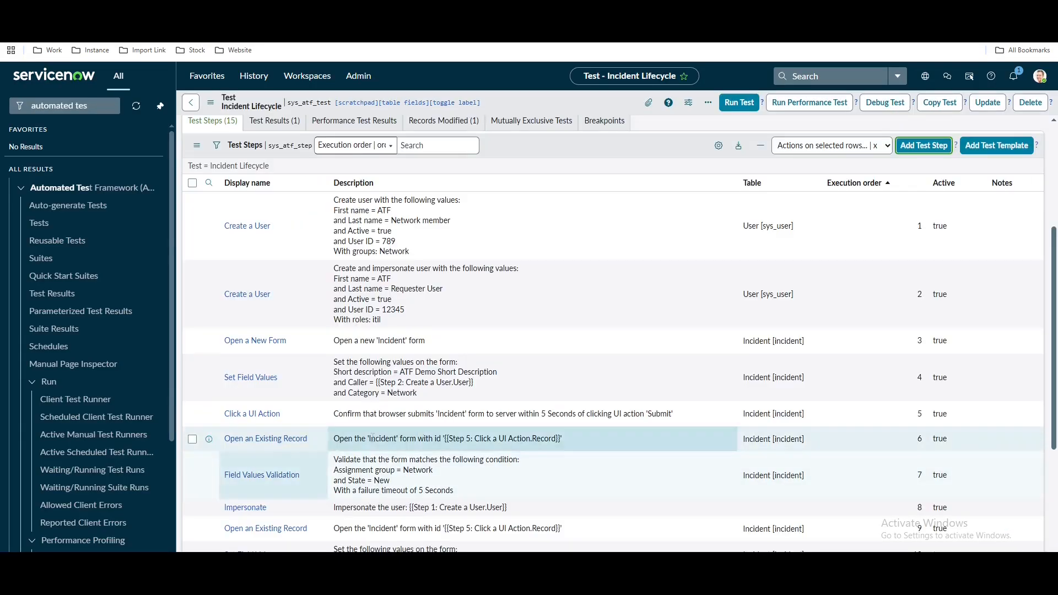
scroll(418, 428, down, 5)
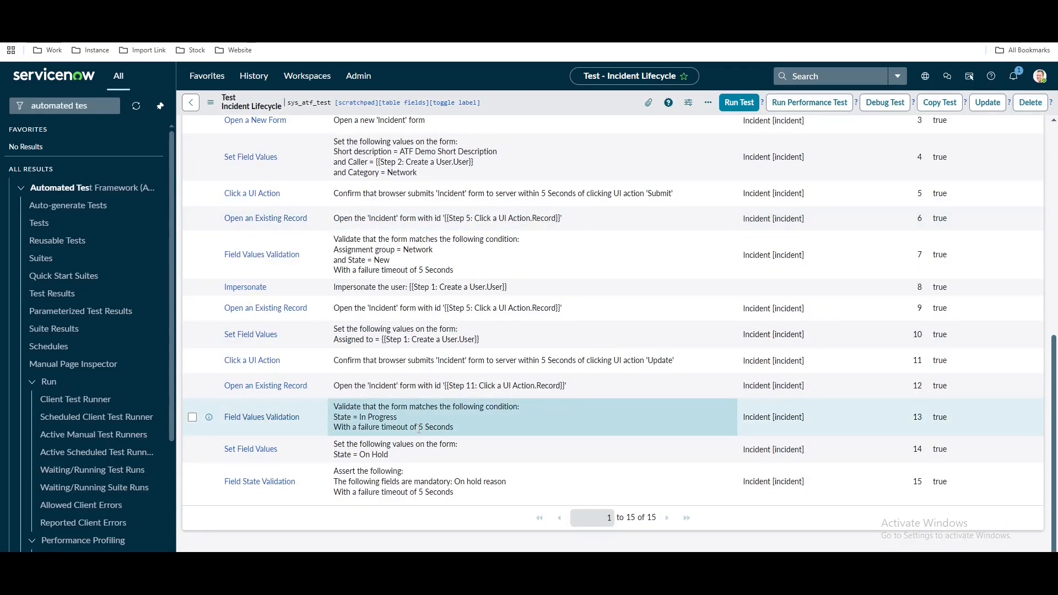
scroll(266, 105, up, 3)
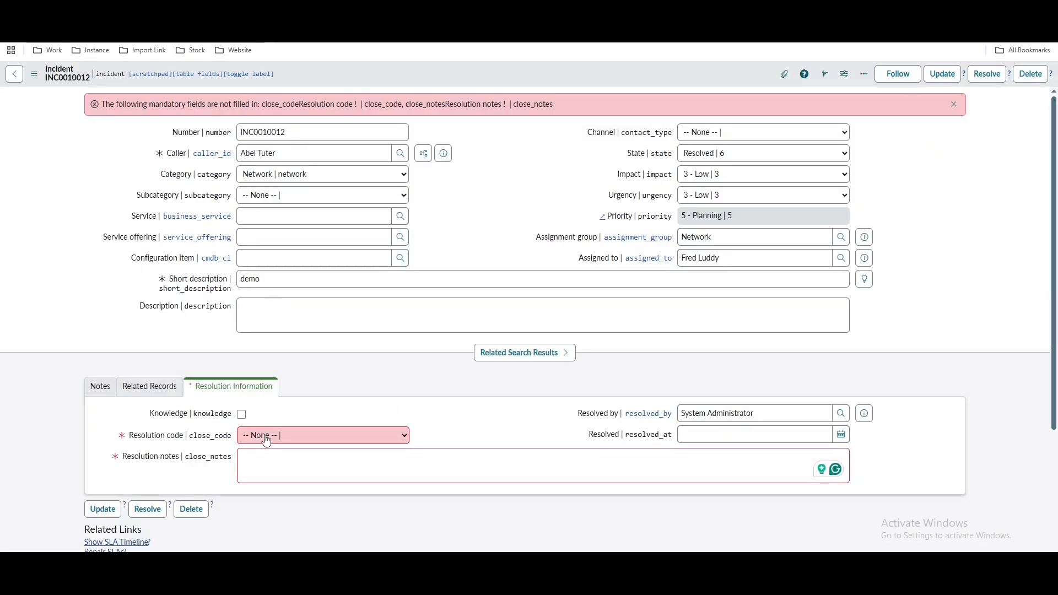
click(103, 391)
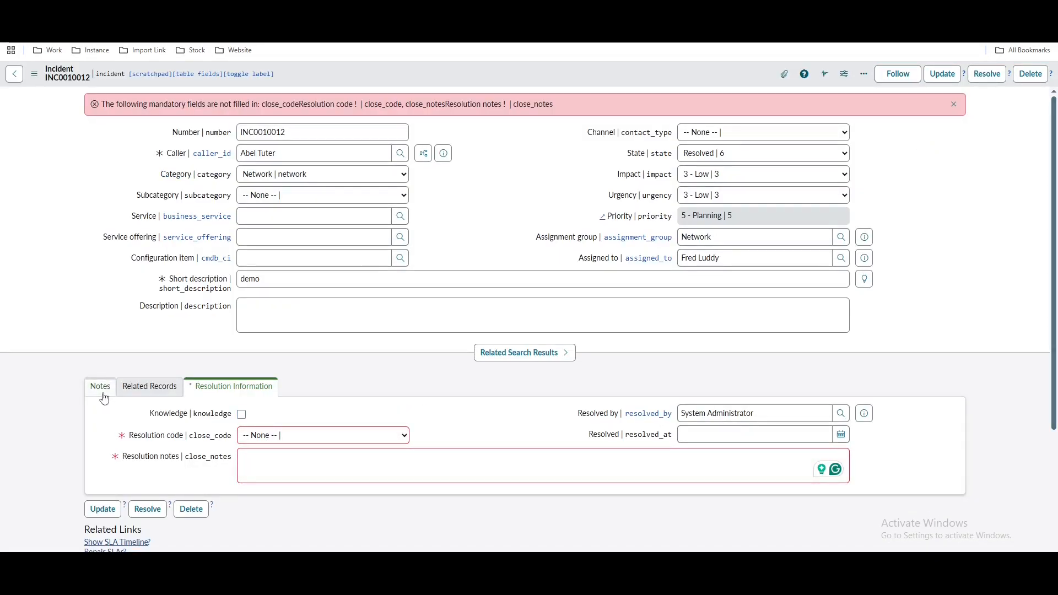
click(285, 450)
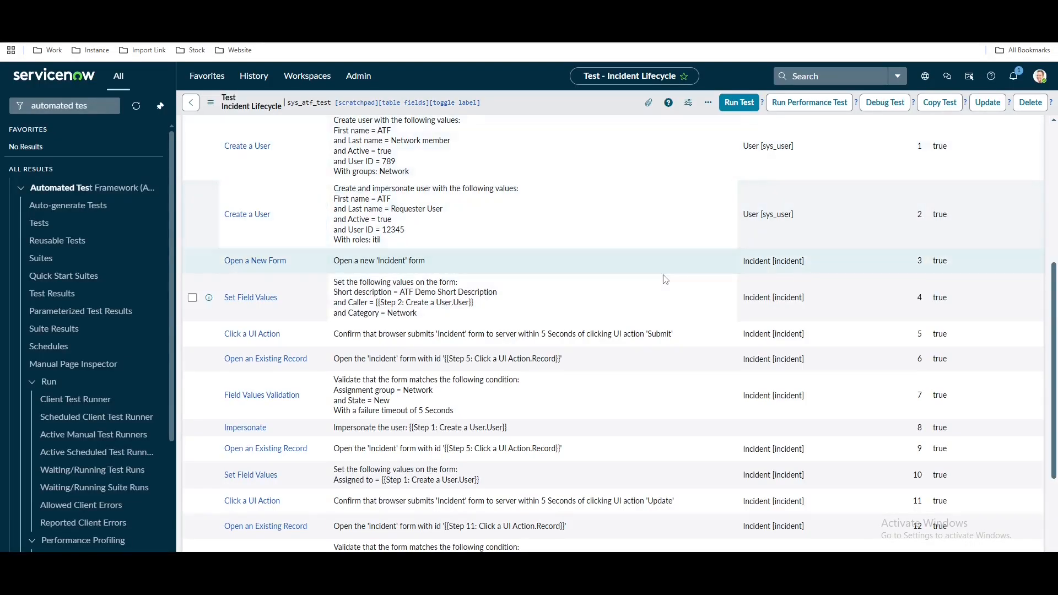
scroll(666, 279, up, 1)
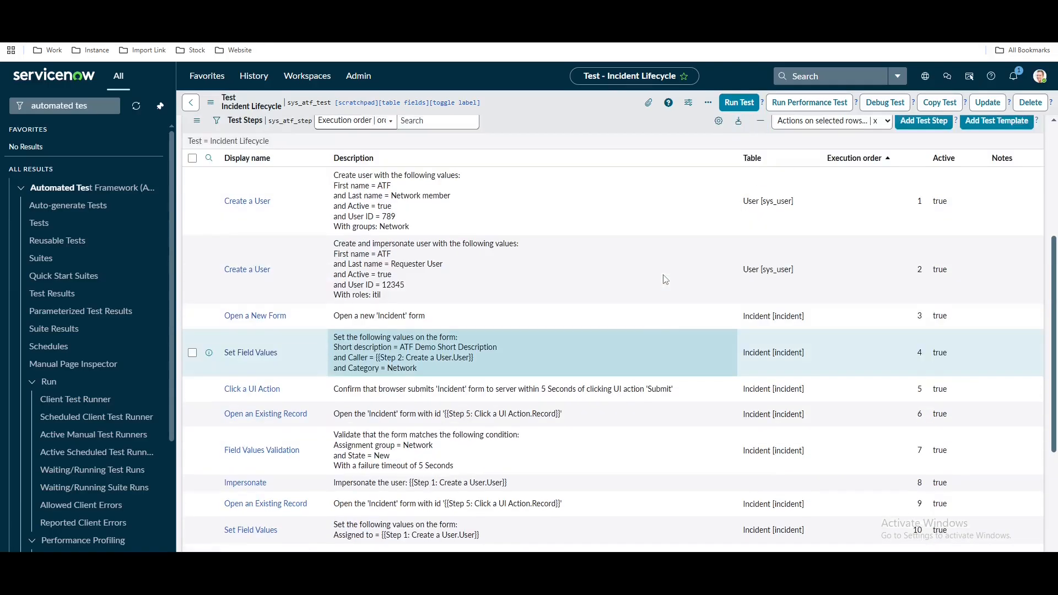
scroll(666, 279, down, 4)
scroll(665, 280, up, 5)
Start a new Form > Field State Validation step and open its field chooser
click(920, 176)
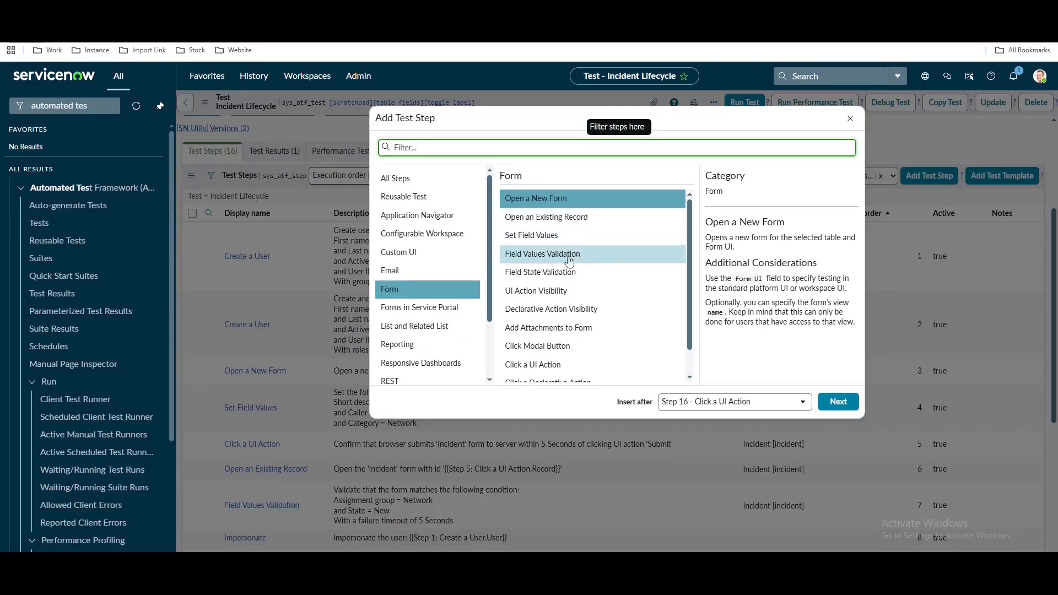
click(567, 271)
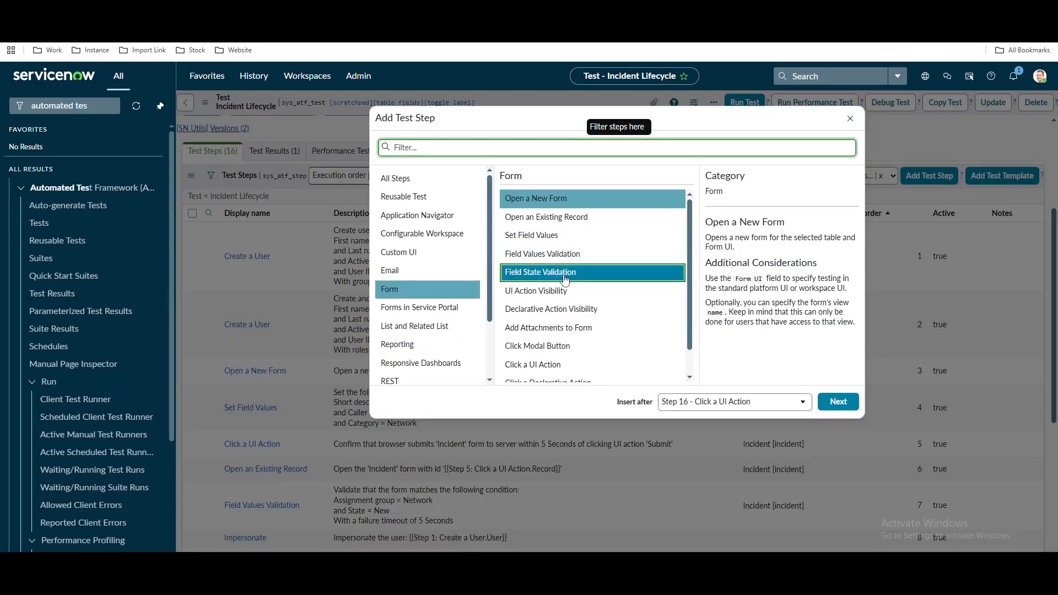
click(837, 402)
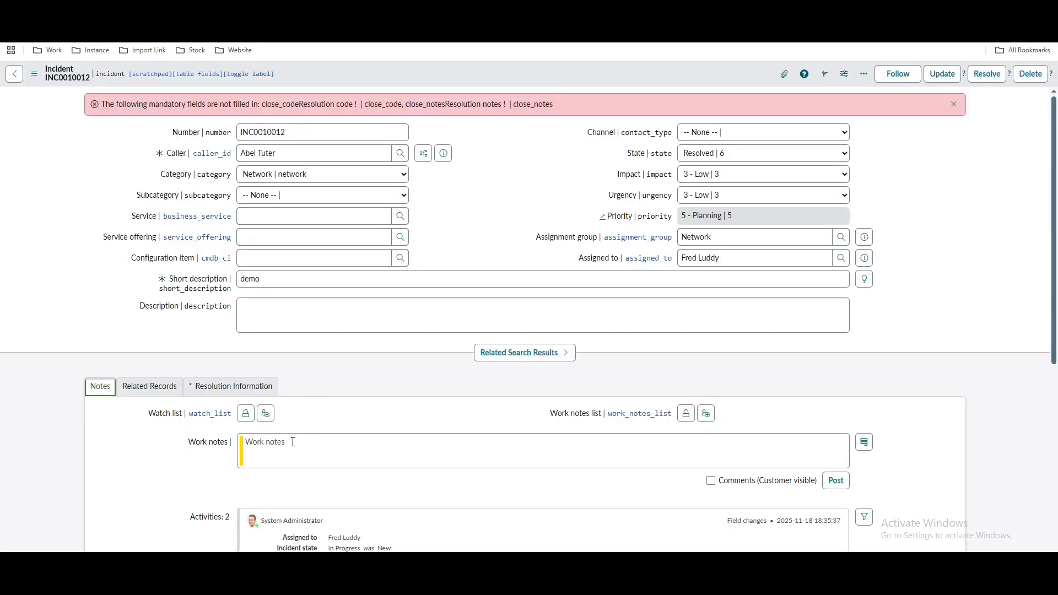
click(254, 386)
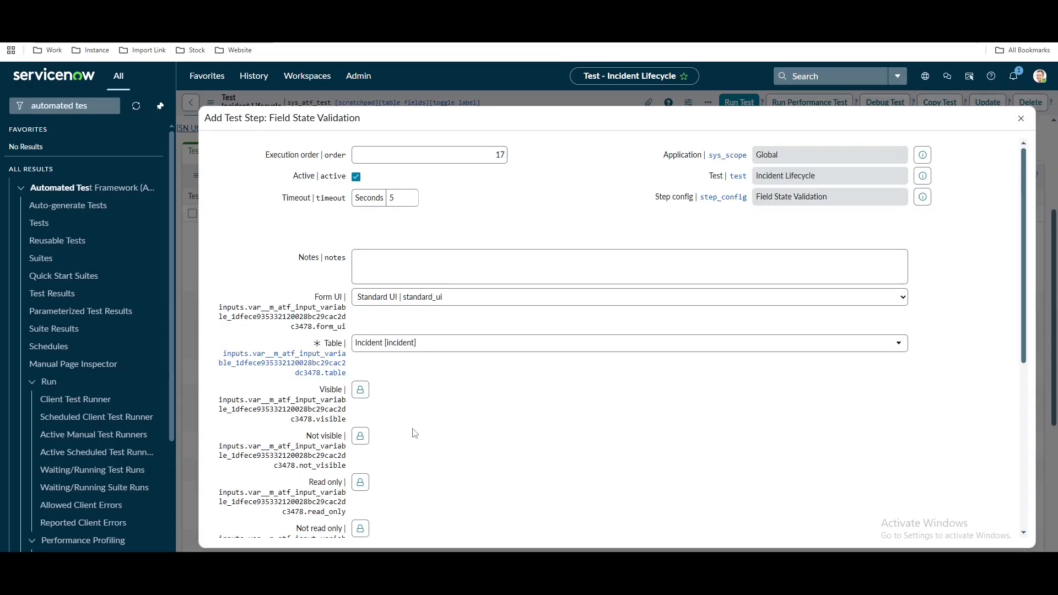
click(360, 483)
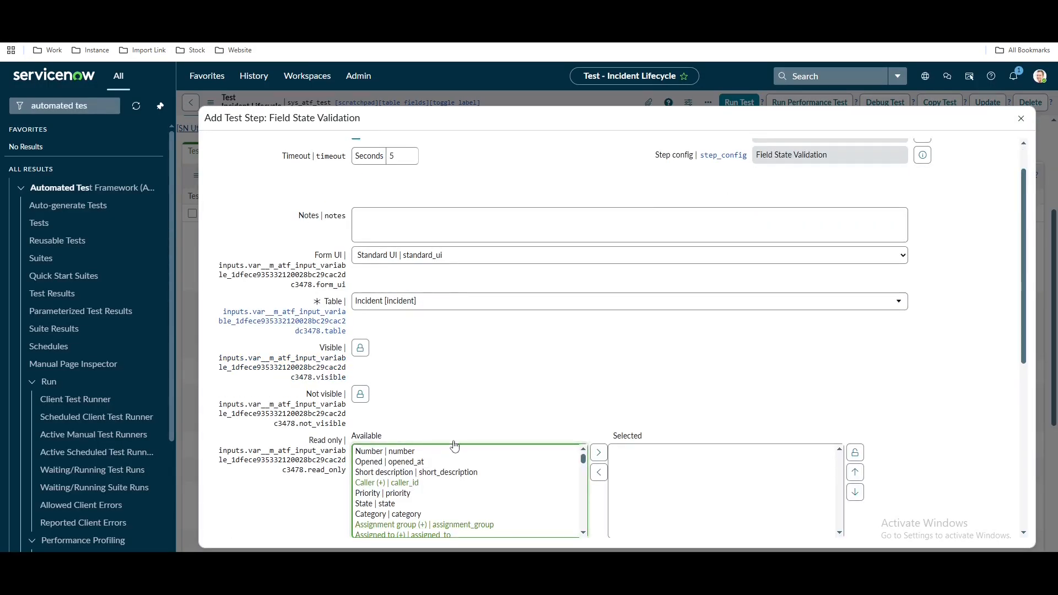
scroll(454, 445, down, 4)
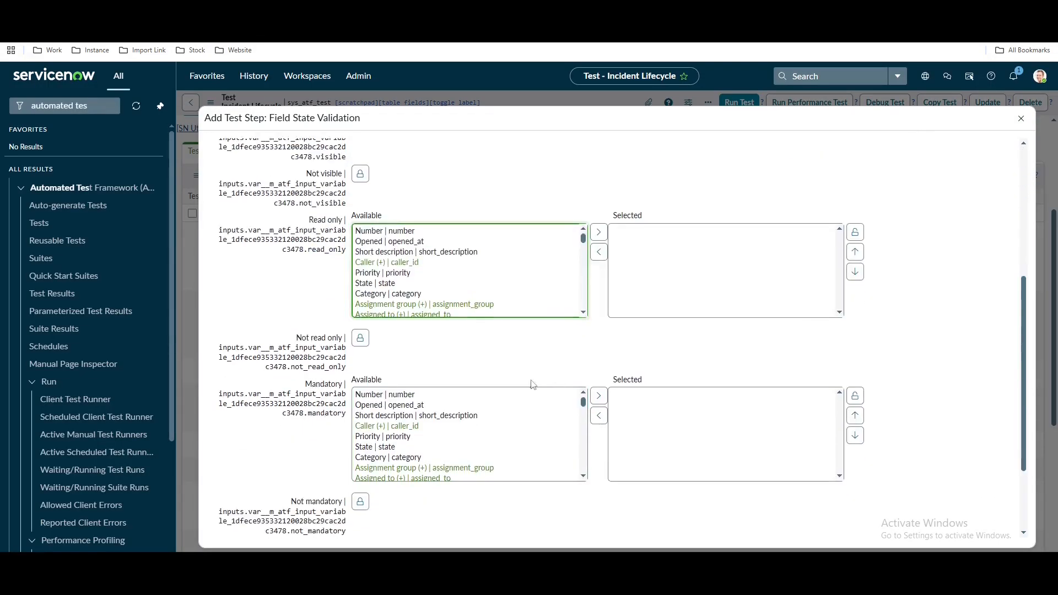
Make Resolution code and Resolution notes mandatory fields and submit the order-17 step
click(427, 405)
text(res)
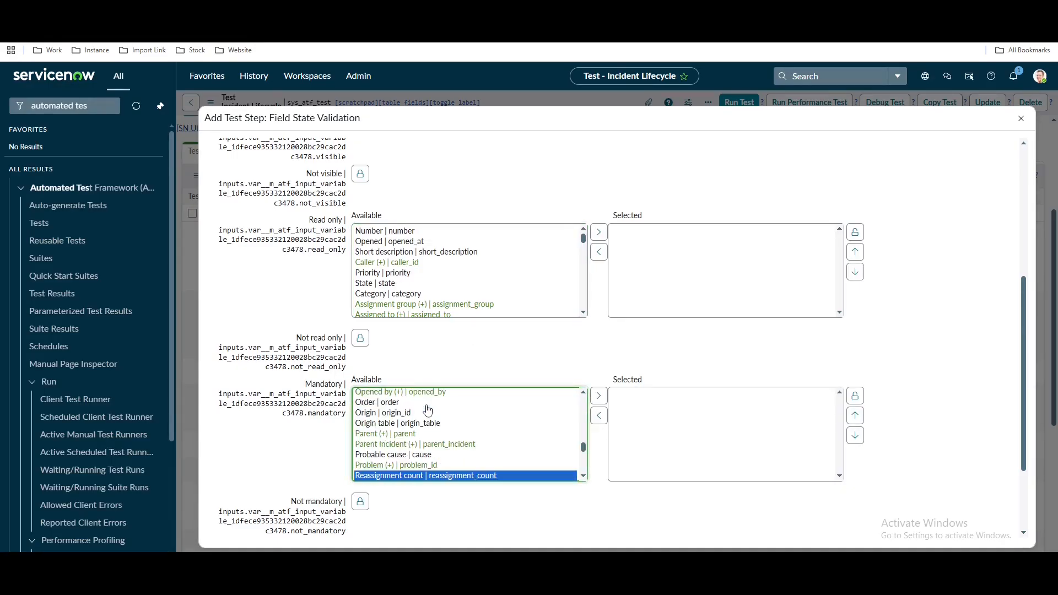
scroll(428, 411, down, 2)
scroll(432, 413, up, 2)
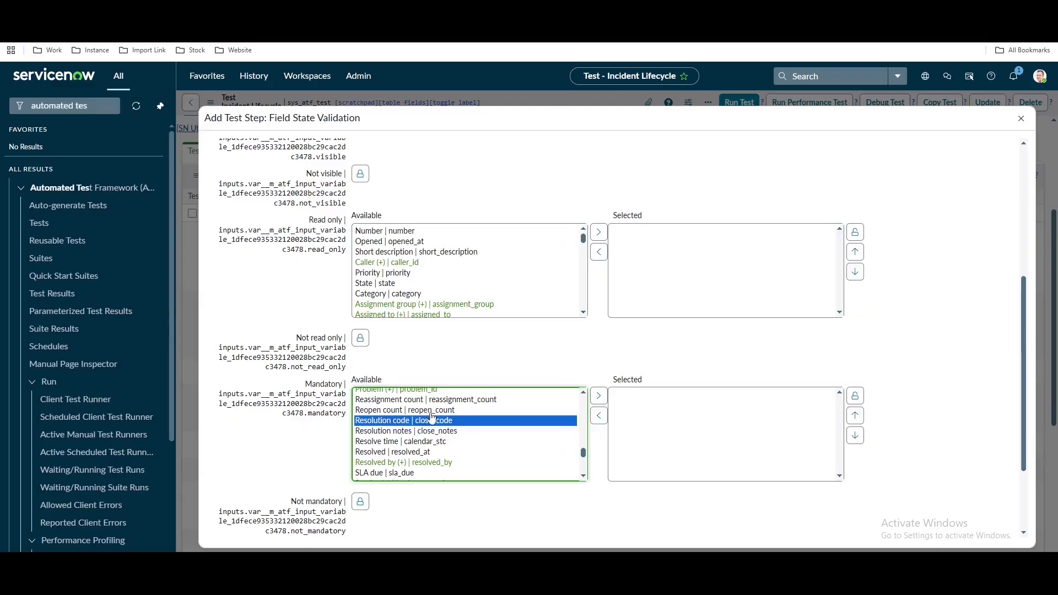
ctrl+click(433, 432)
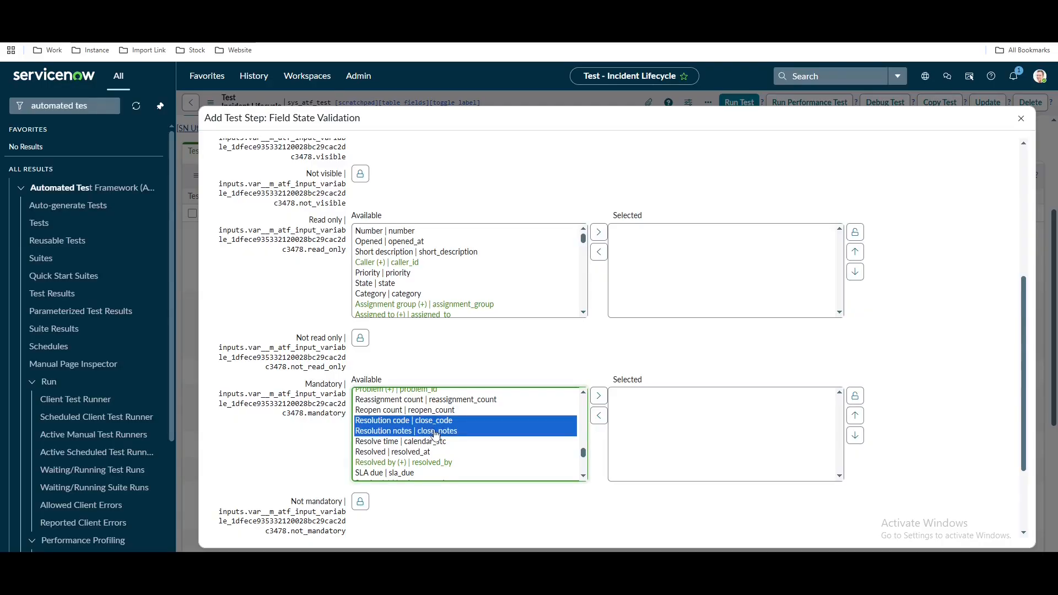
click(601, 396)
scroll(998, 363, down, 2)
click(237, 485)
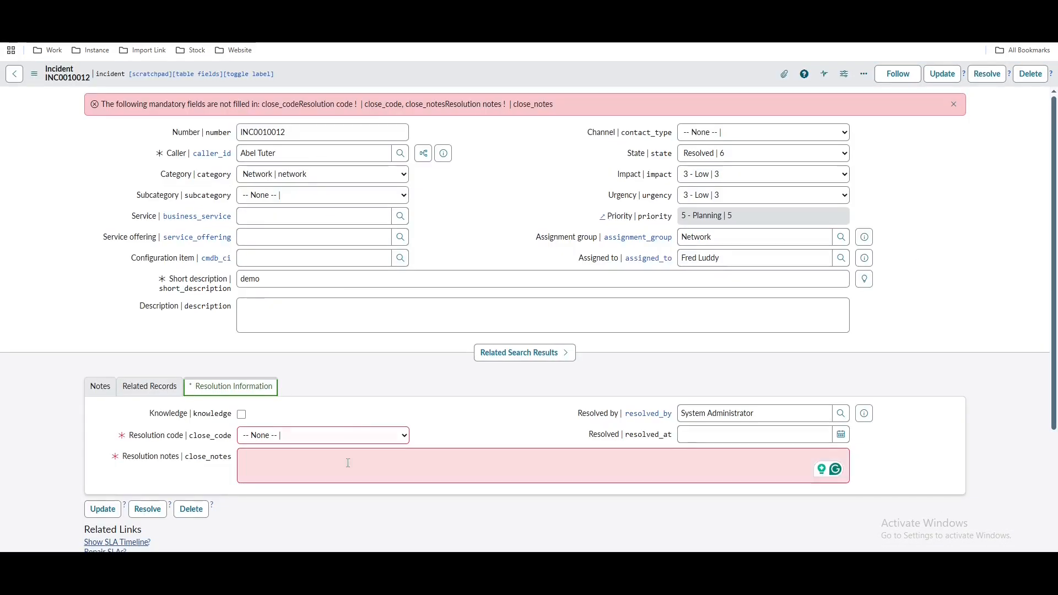
Resolve the demo incident with resolution code Solution provided and a short resolution note
click(323, 435)
click(304, 381)
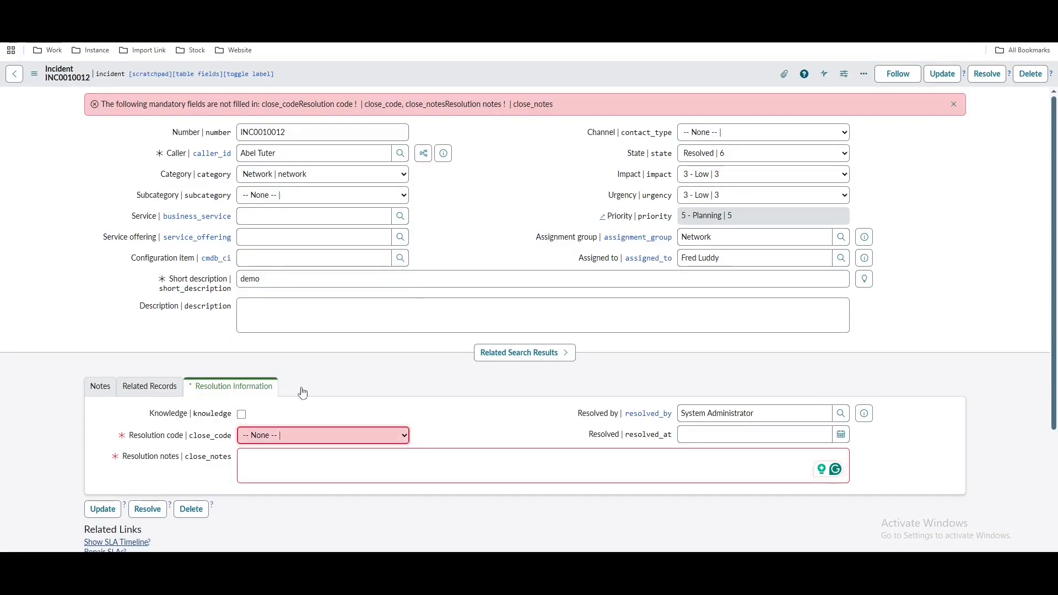
click(314, 473)
text(yu)
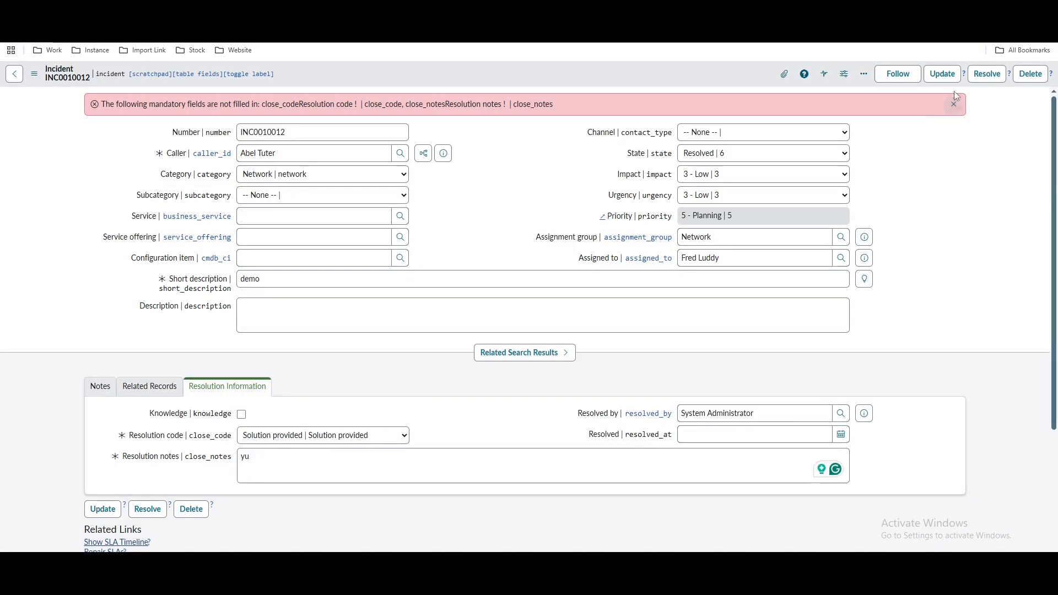
click(991, 78)
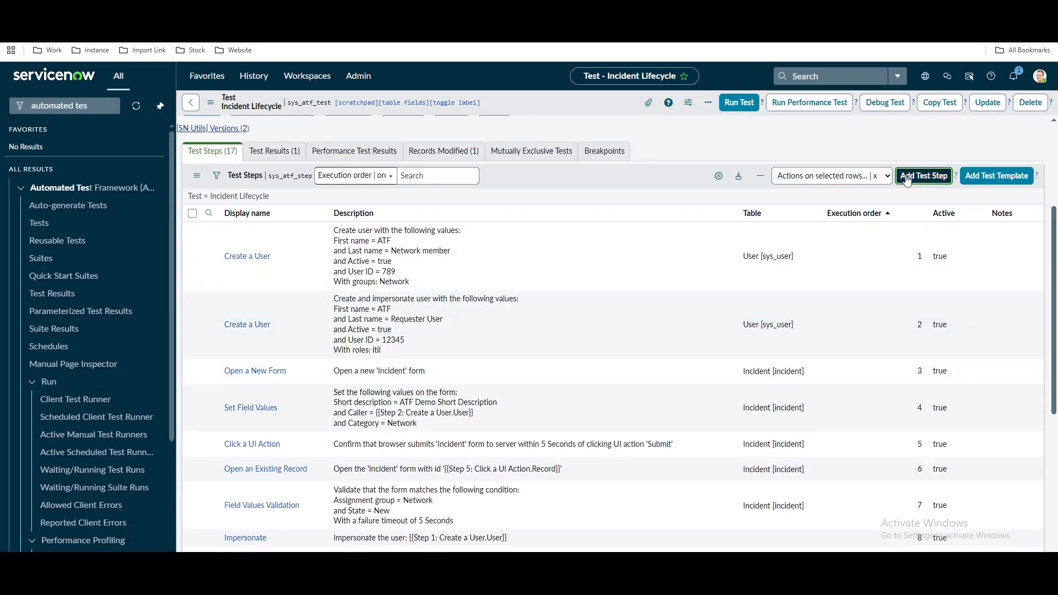
Start a Set Field Values test step that sets Resolution code to Known error
click(907, 178)
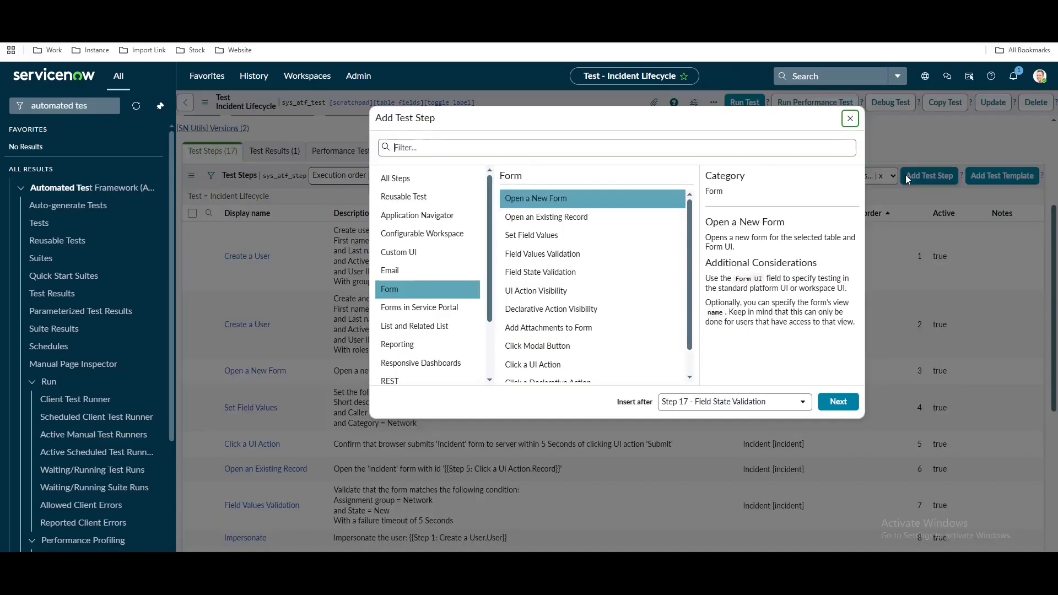
click(538, 237)
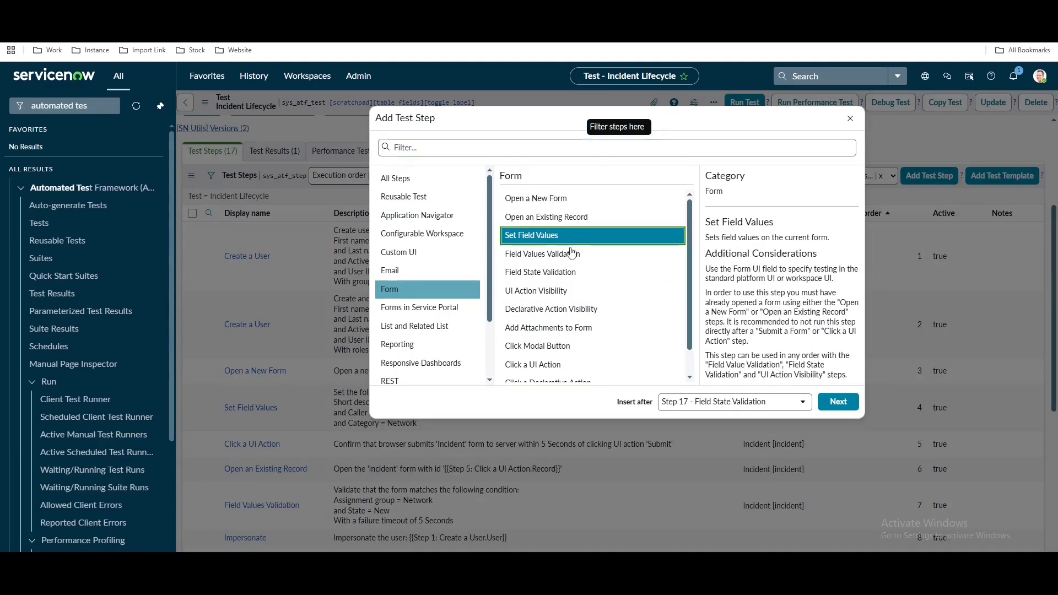
click(827, 403)
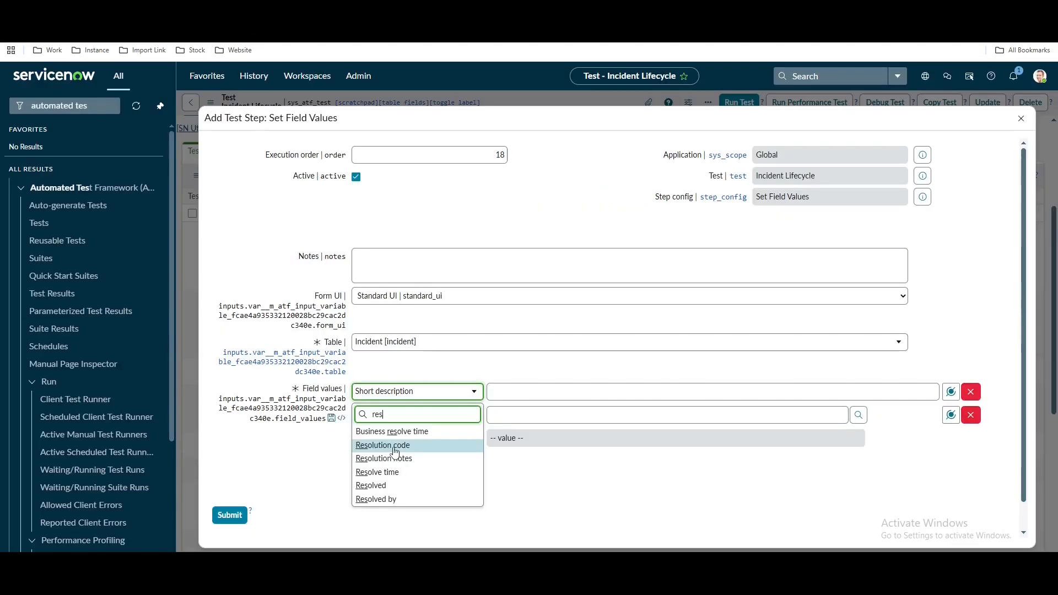
click(395, 452)
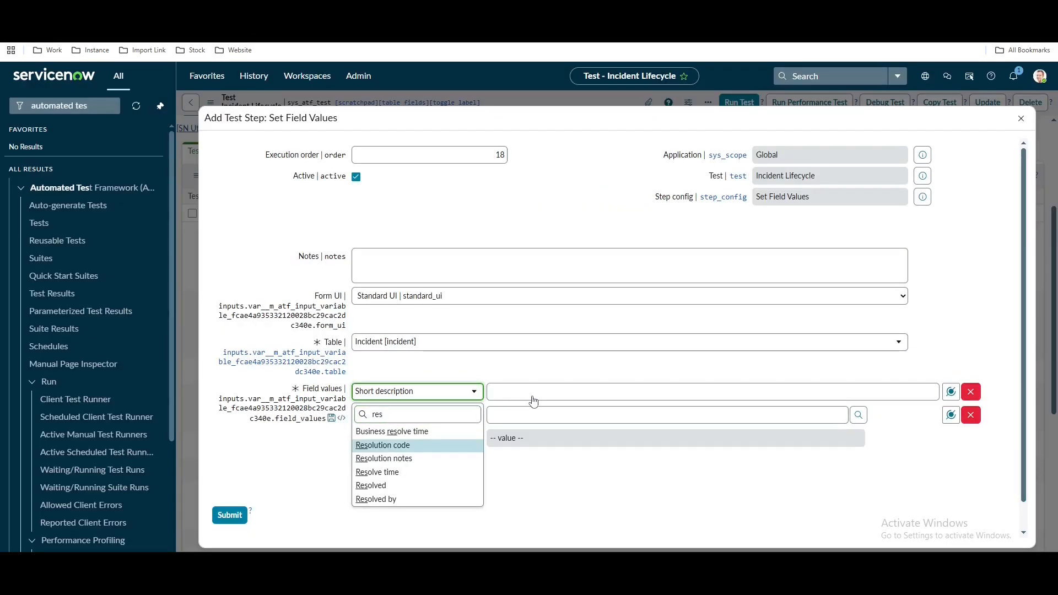
click(533, 393)
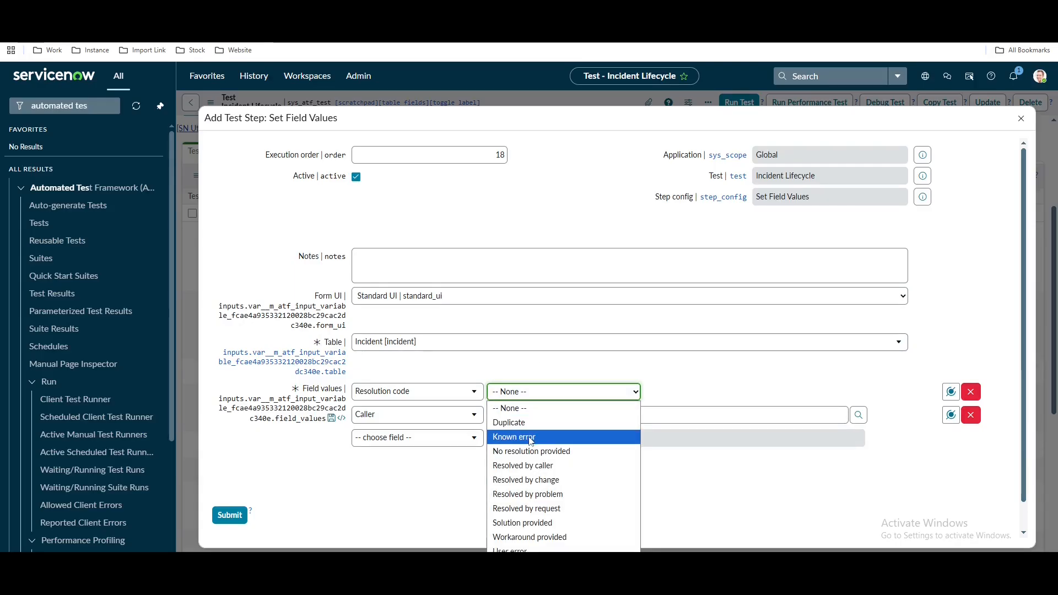
click(450, 414)
Add Resolution notes = 'ATF Demo' to the step and submit it
click(450, 414)
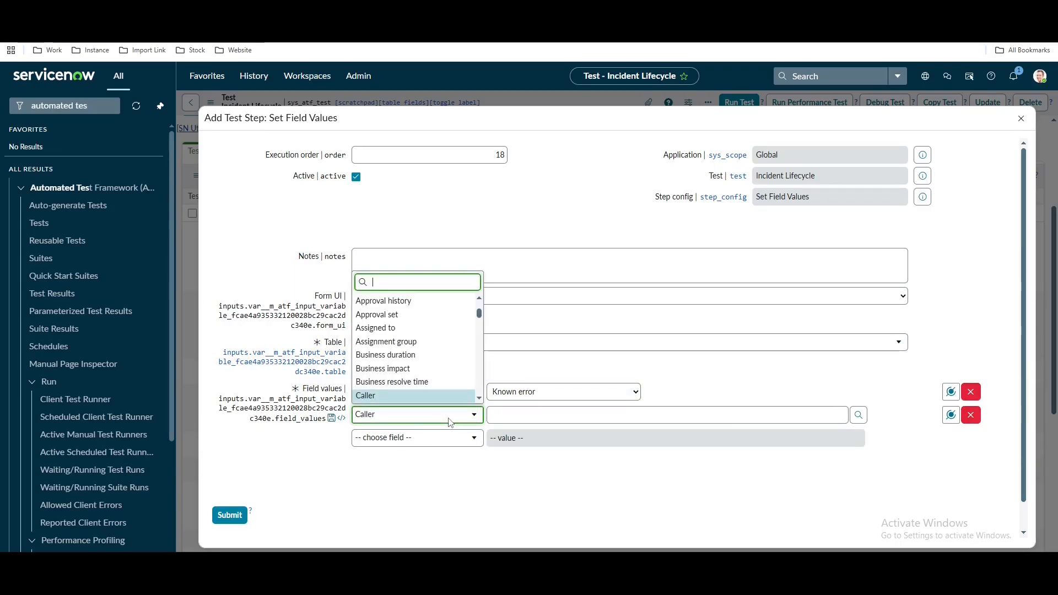
text(res)
click(425, 356)
click(521, 417)
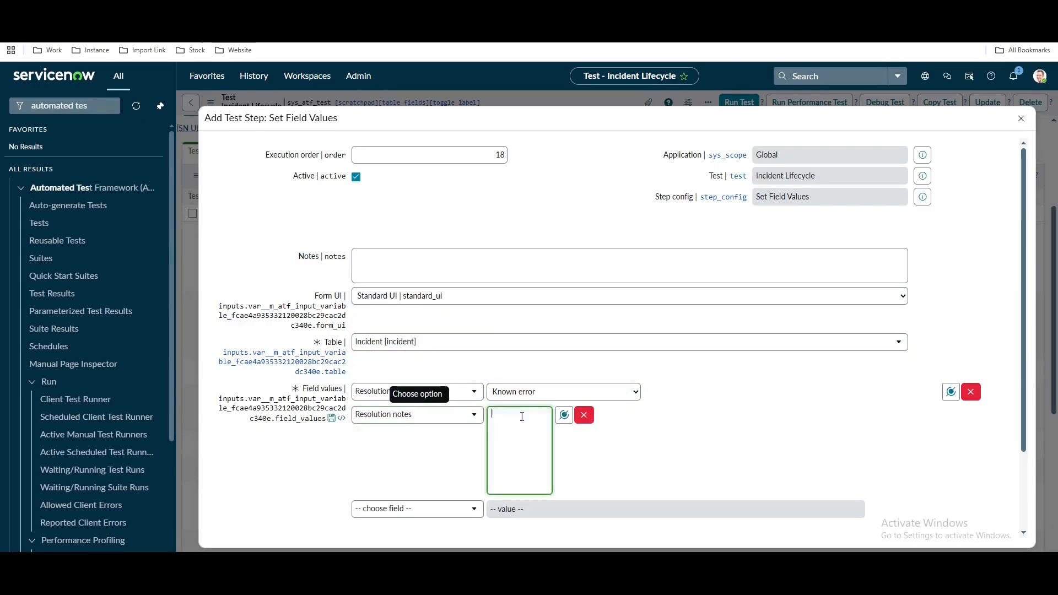
text(Dermo)
key(BackSpace)
key(BackSpace)
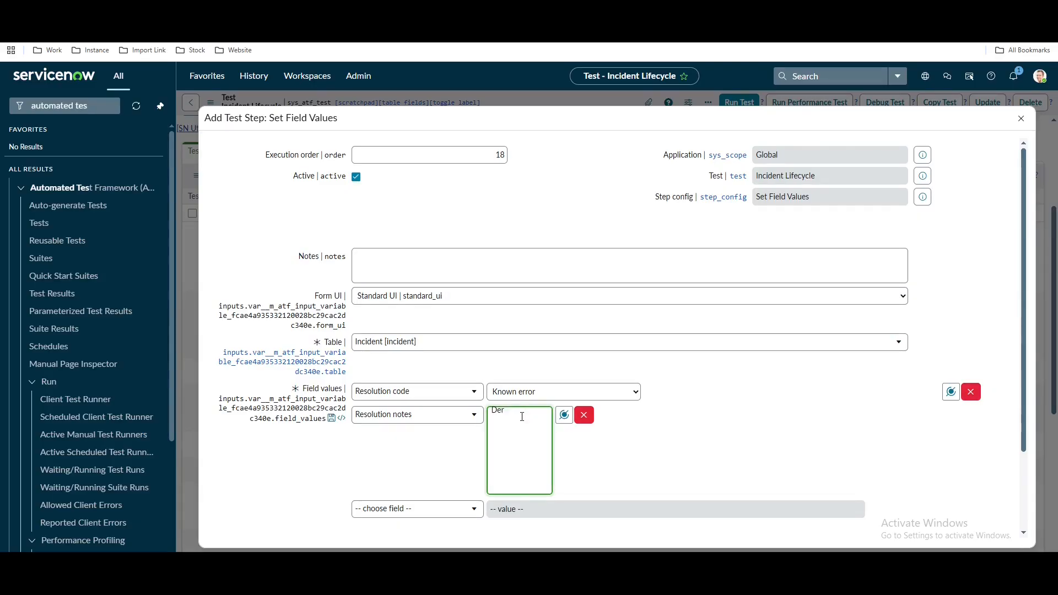
text(Al)
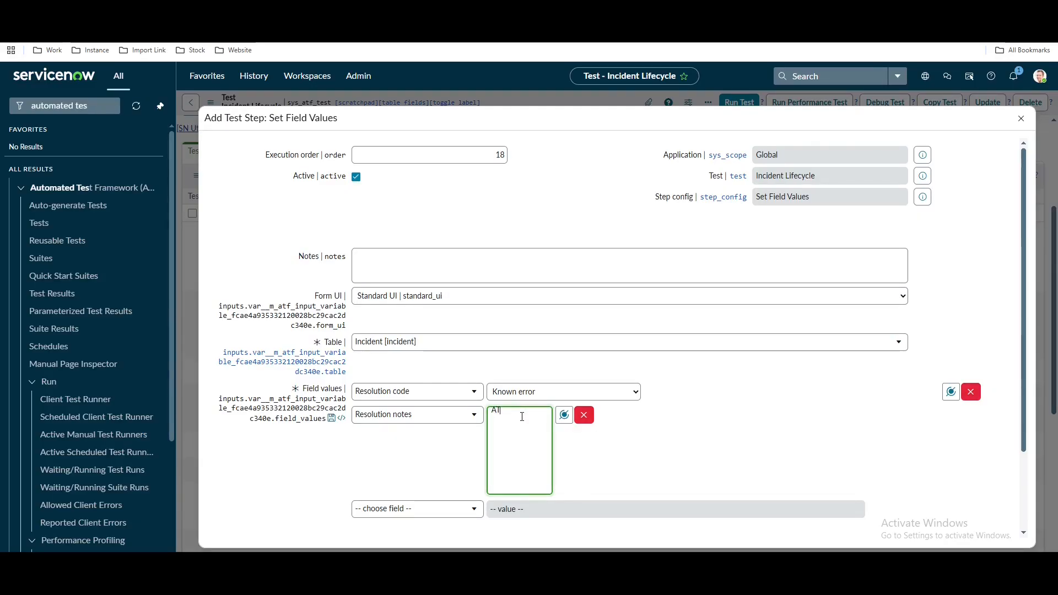
scroll(719, 463, down, 2)
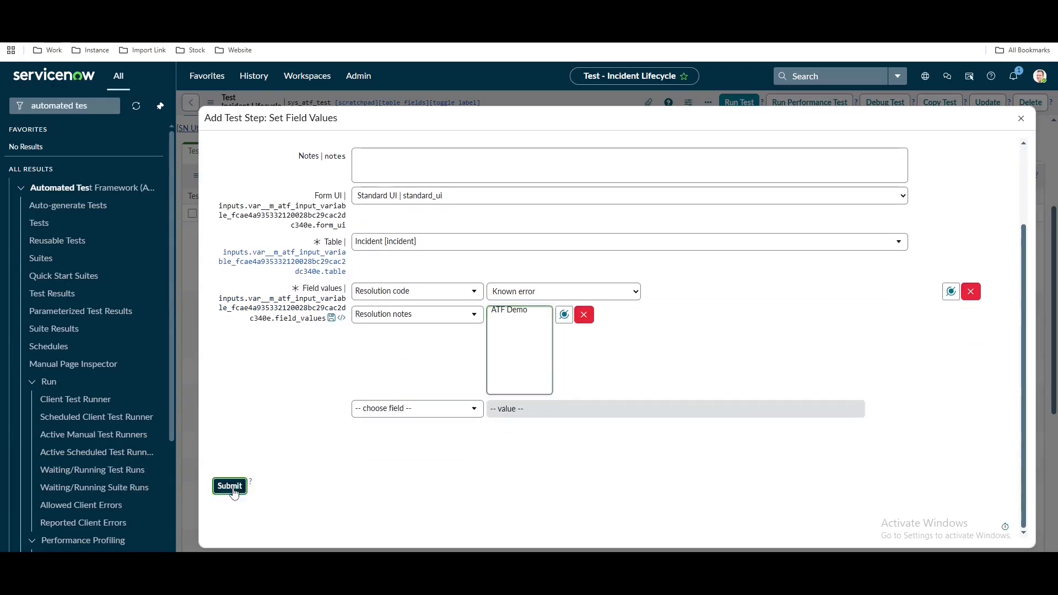
click(229, 486)
Change the step's resolution code value to Duplicate and save the form
click(571, 371)
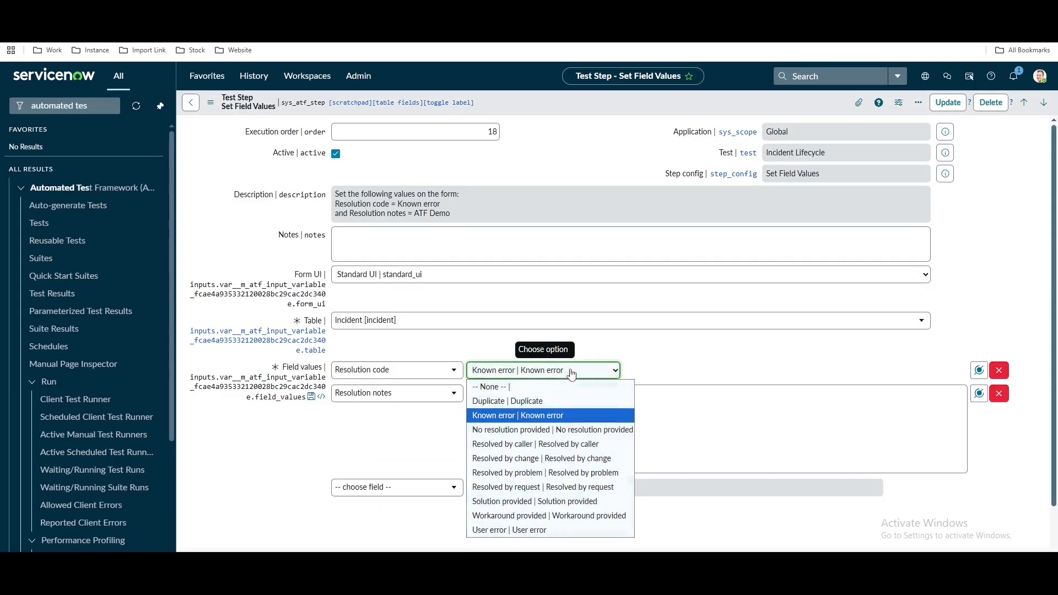
click(527, 405)
click(692, 348)
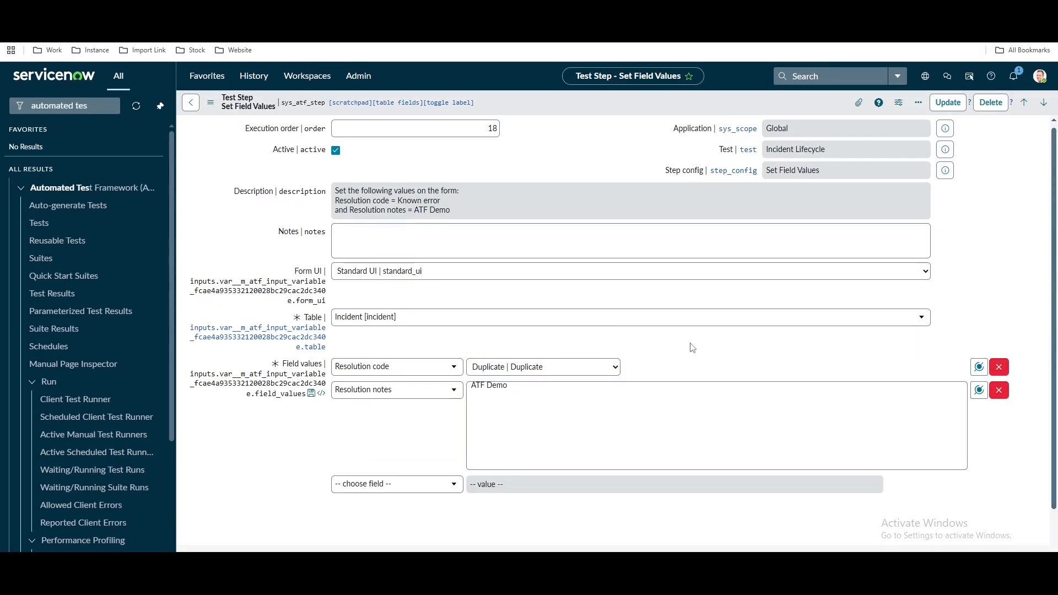
scroll(640, 370, down, 1)
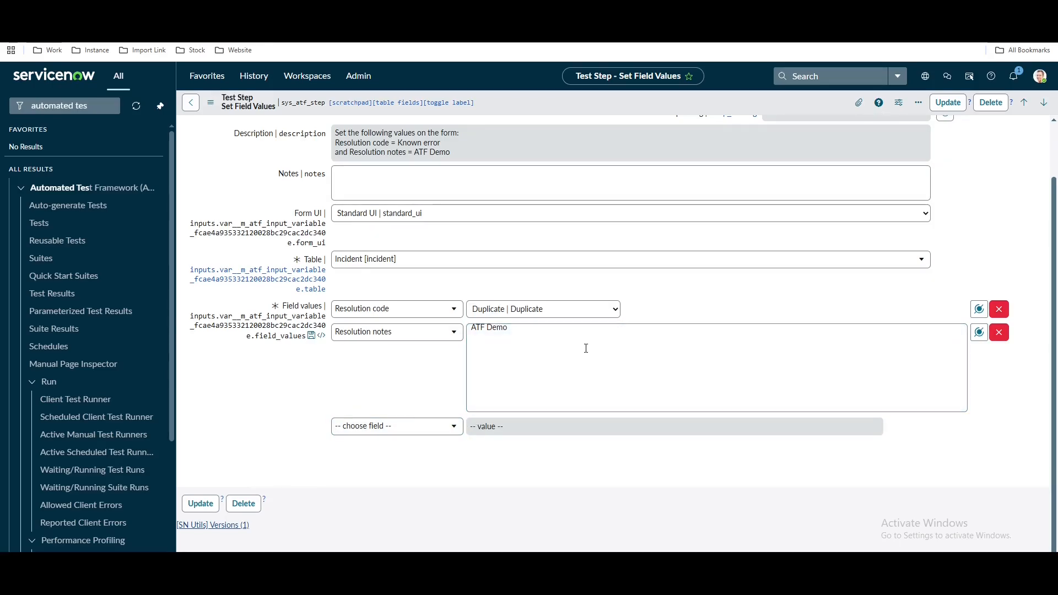
click(587, 310)
click(523, 340)
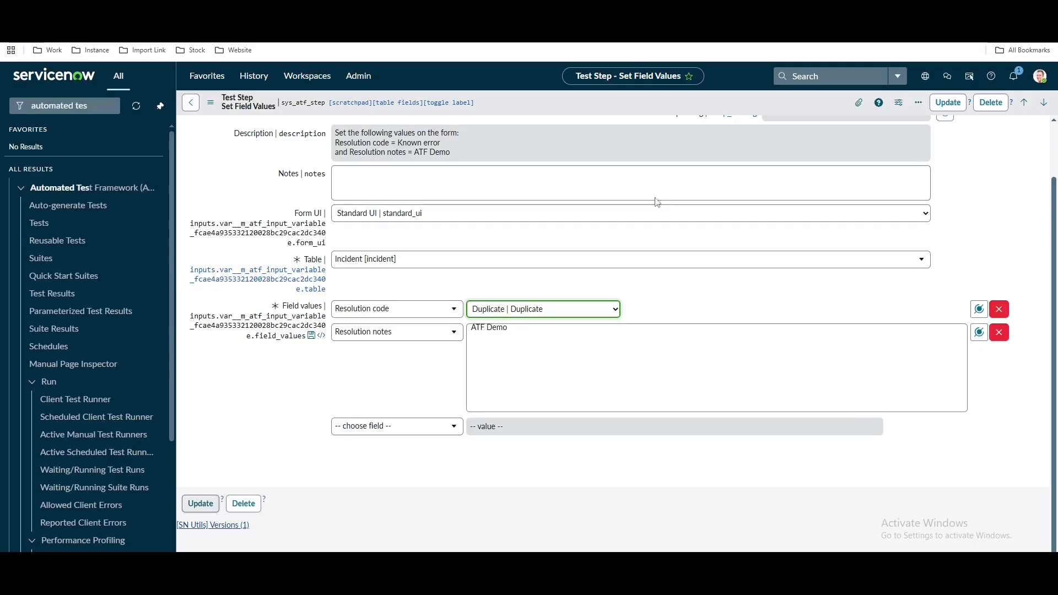
right_click(670, 102)
click(689, 108)
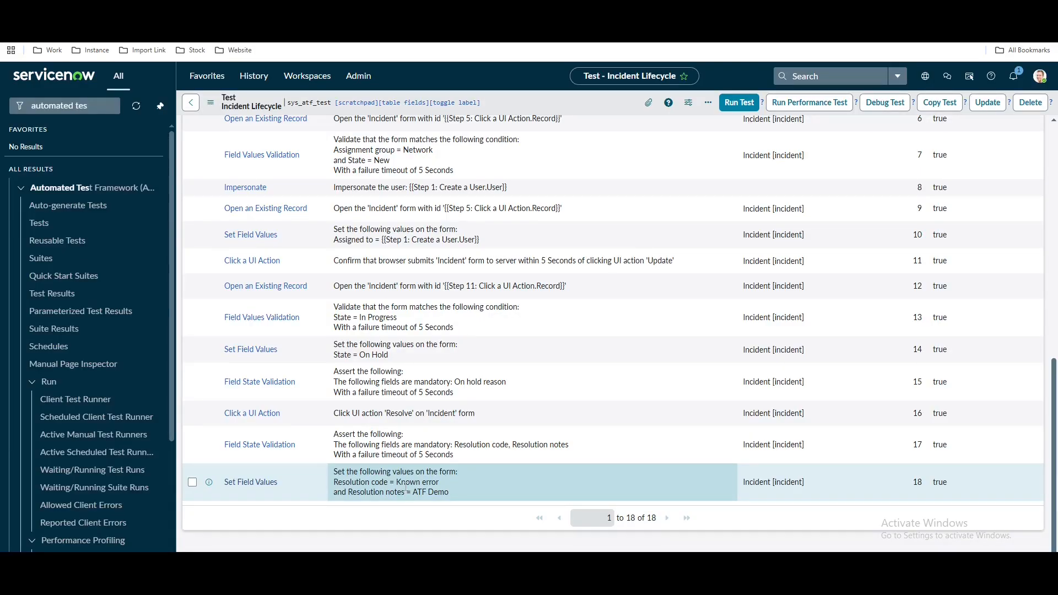
Begin a new Click a UI Action test step
scroll(799, 495, up, 10)
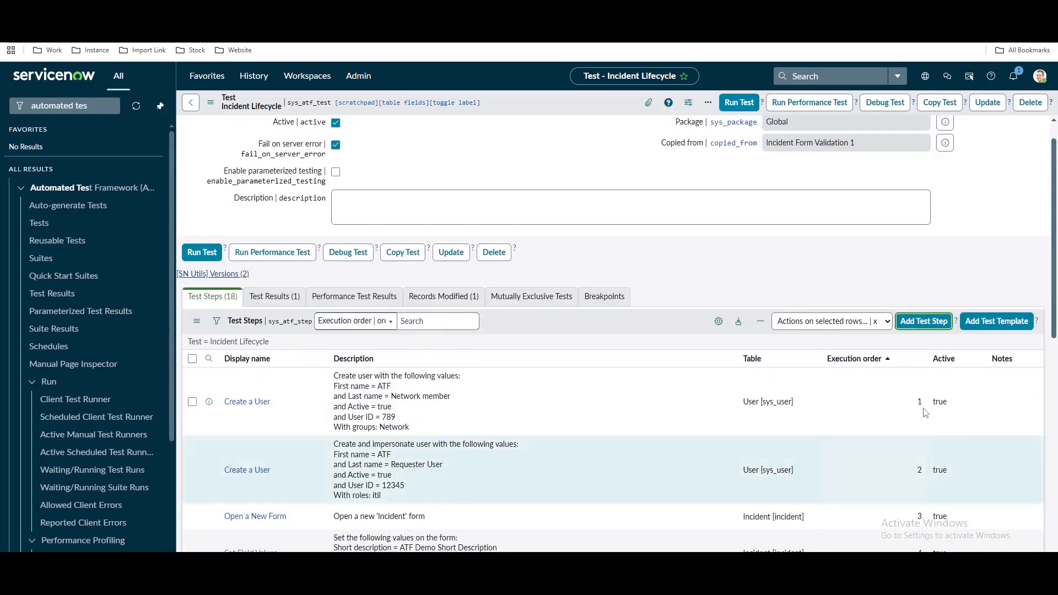
click(934, 325)
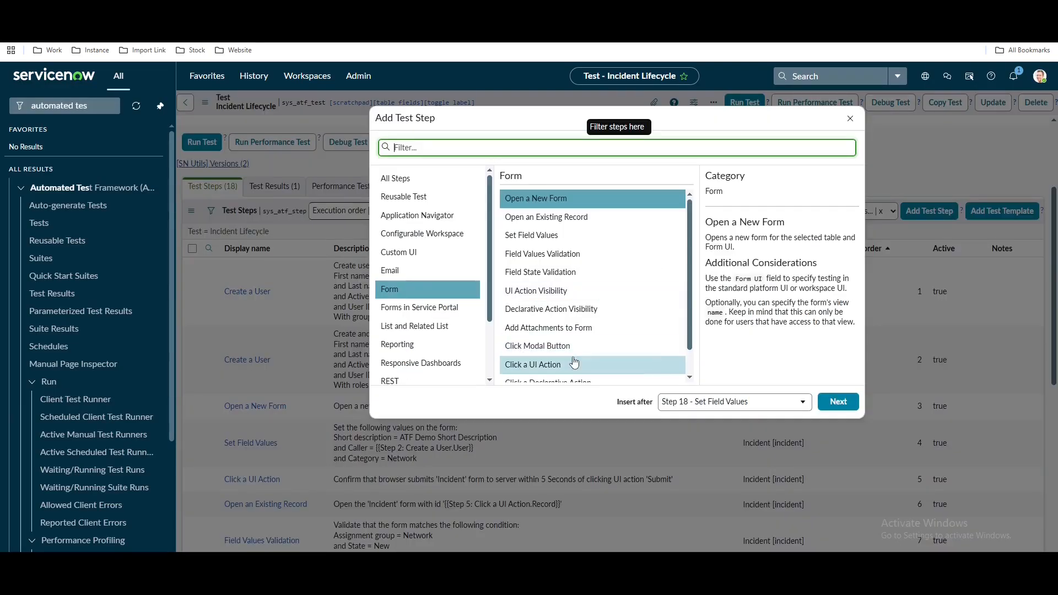
click(557, 364)
click(825, 408)
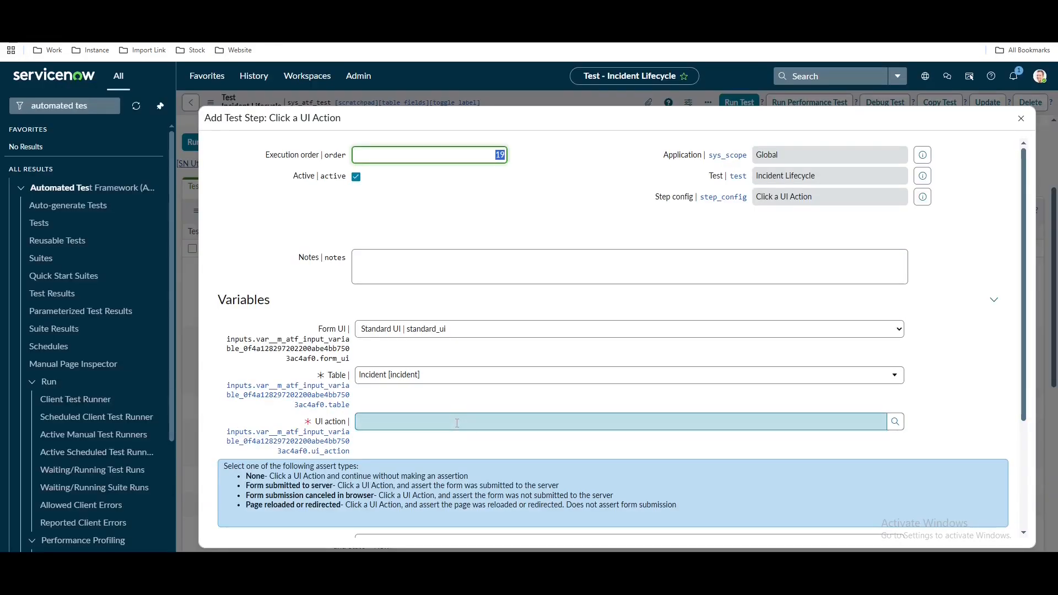
Select the Resolve UI action by filtering the lookup list on its pasted Sys ID
click(785, 422)
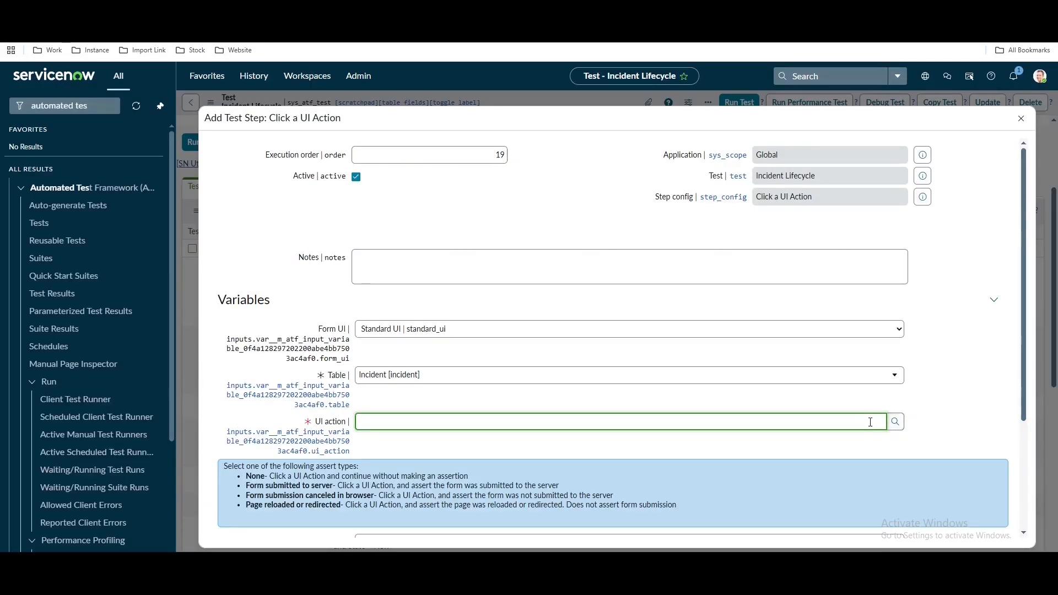
click(894, 422)
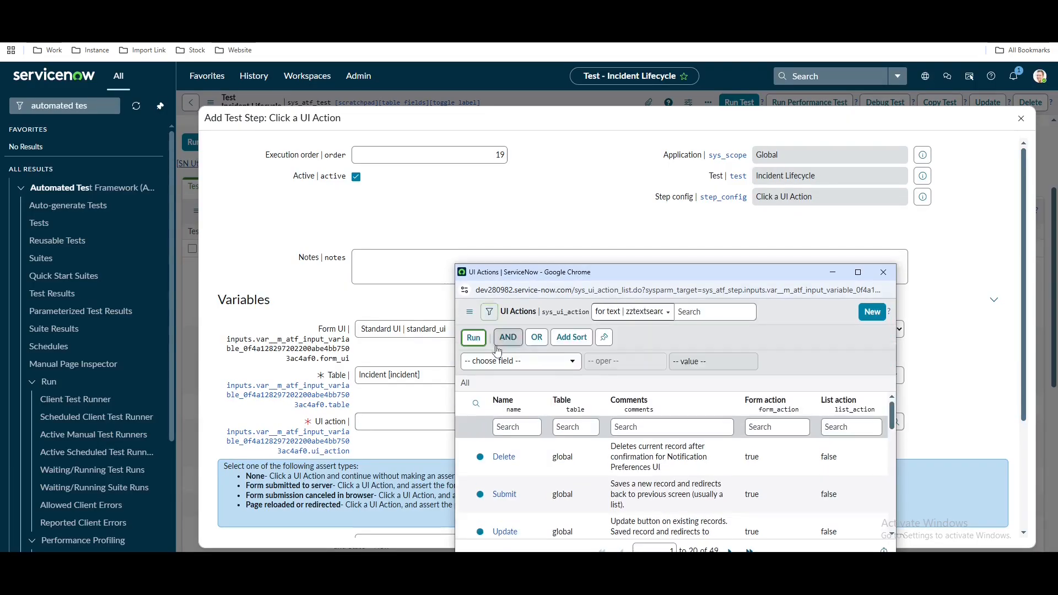
click(503, 361)
text(sy)
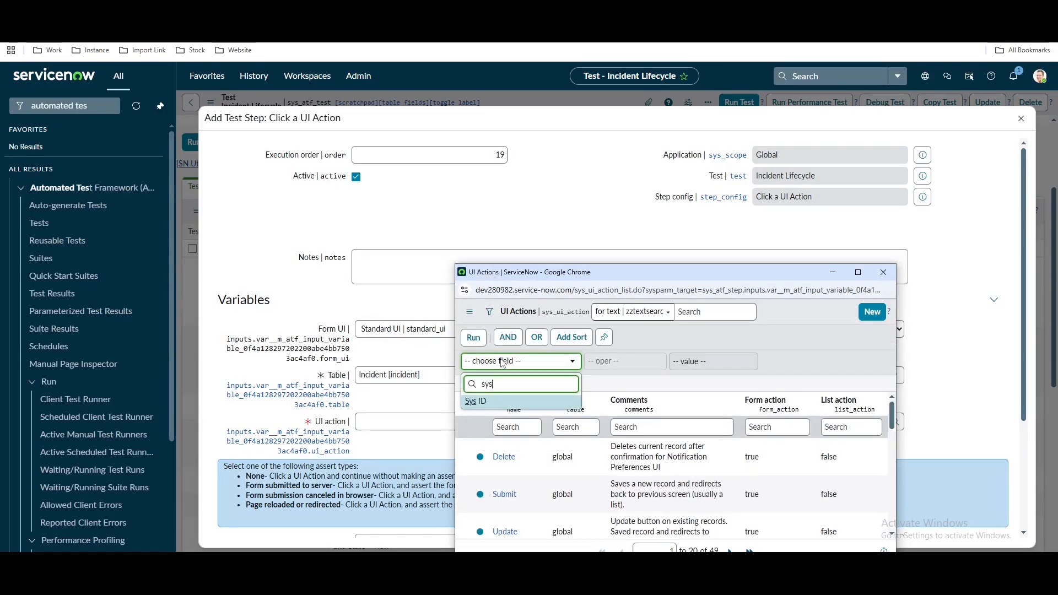
text(s)
click(494, 405)
click(682, 359)
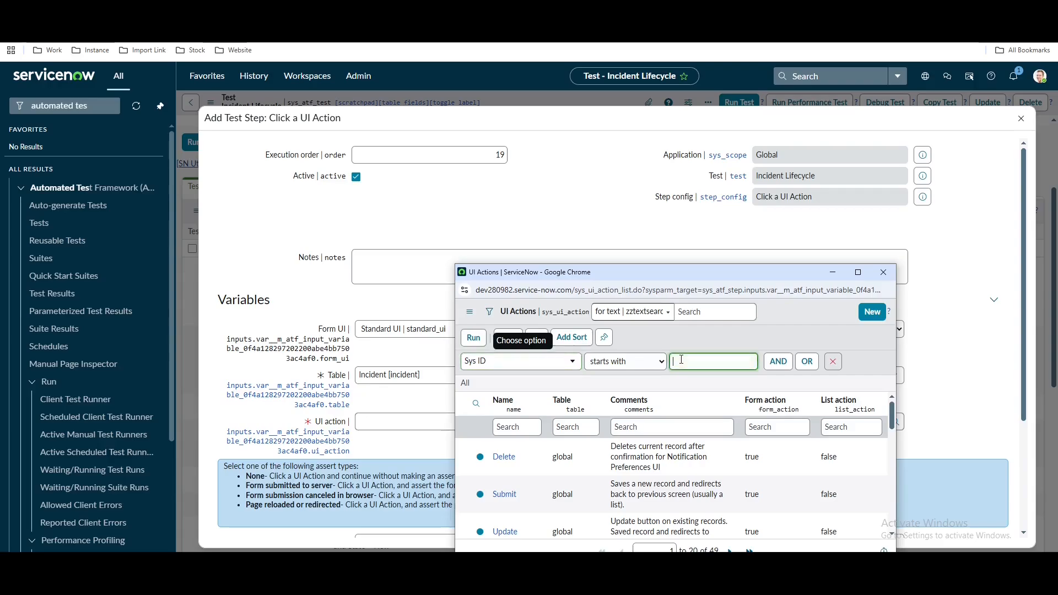
key(ctrl+v)
click(471, 344)
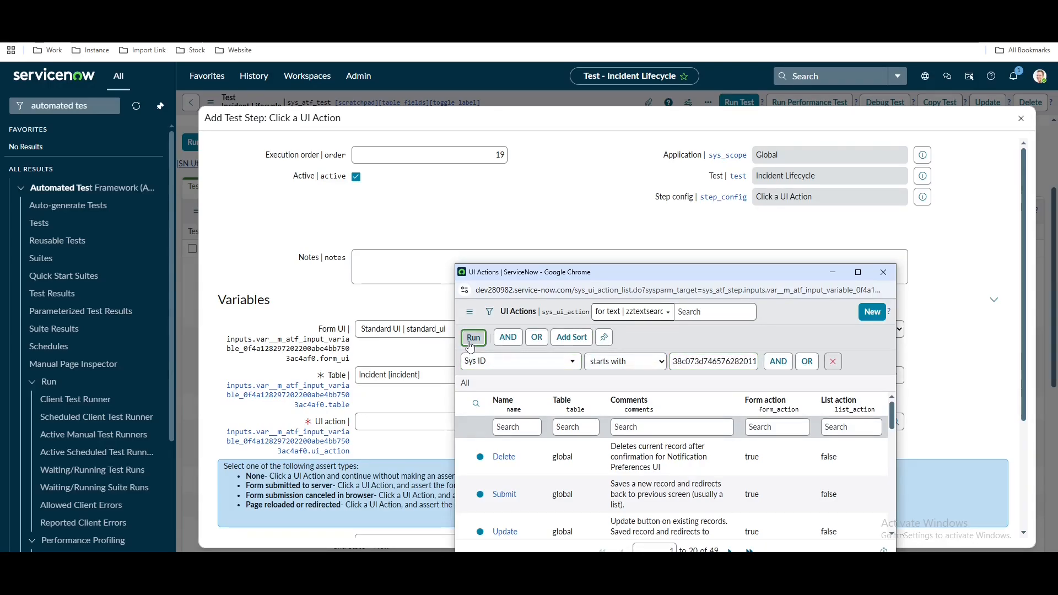
click(500, 392)
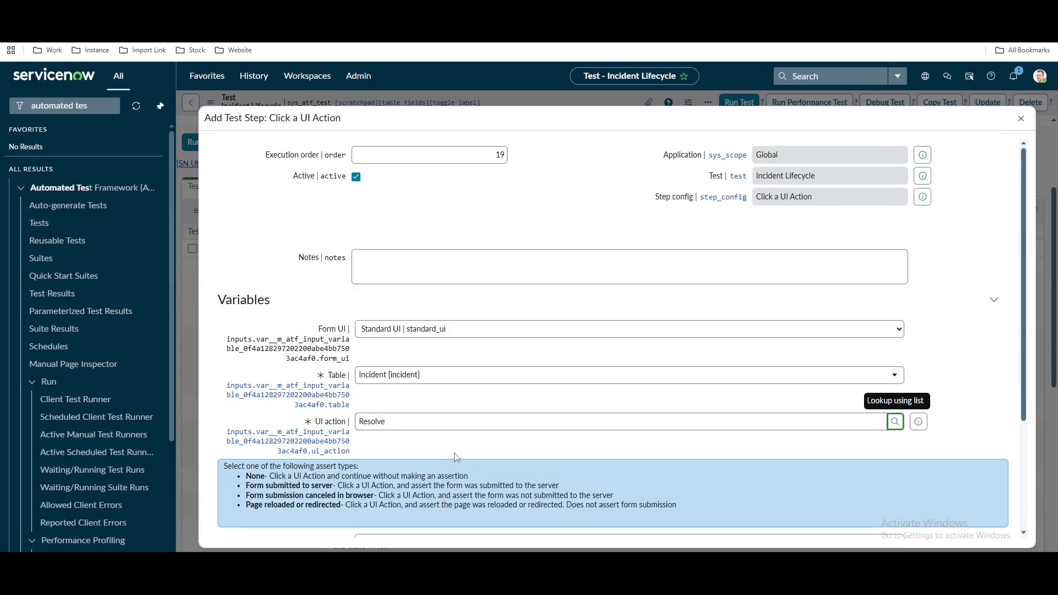
Set the assert type to Form submitted to server and submit step 19
scroll(456, 457, down, 2)
click(397, 433)
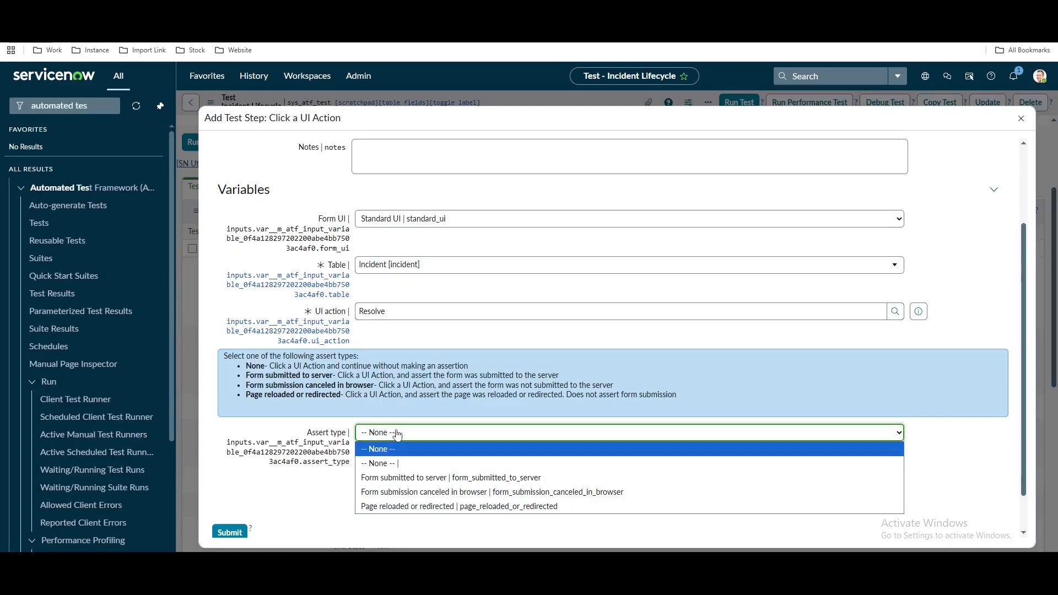
click(413, 478)
click(230, 532)
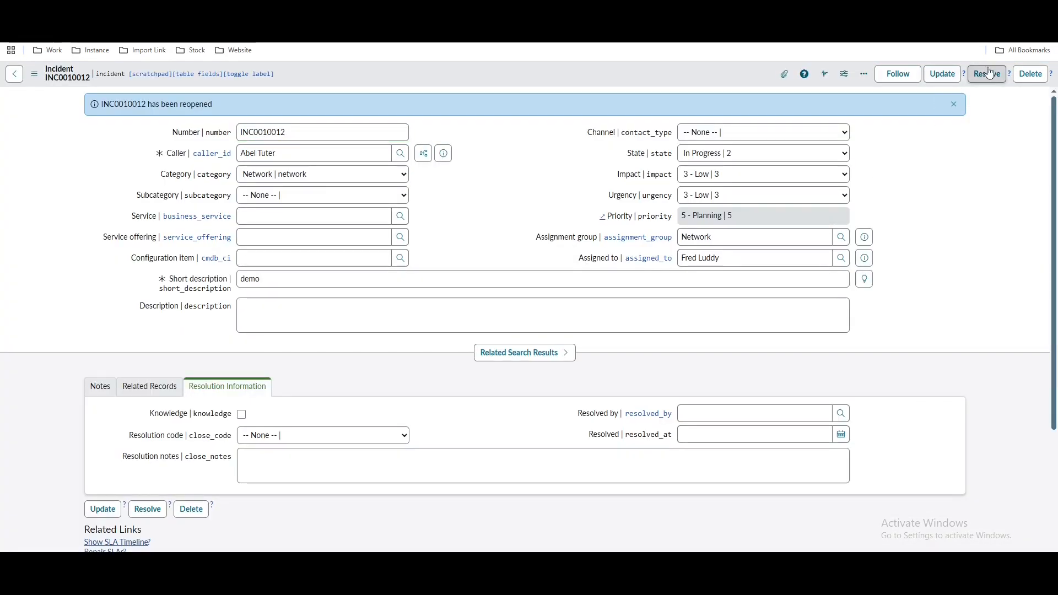
Resolve the reopened incident with resolution code Workaround provided and filled-in resolution notes
click(986, 74)
click(331, 464)
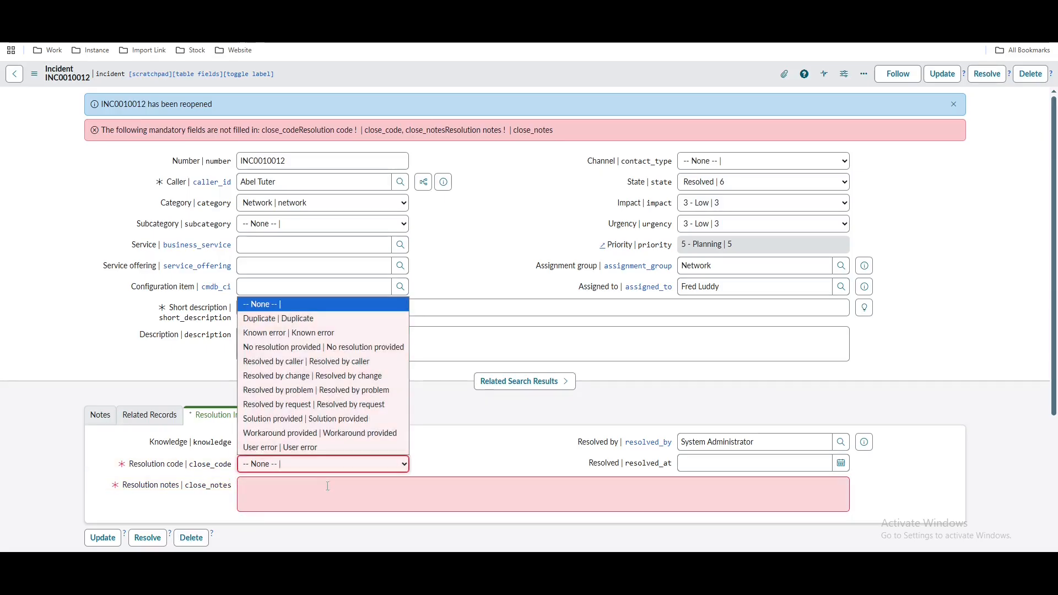
click(309, 432)
click(339, 501)
text(u87)
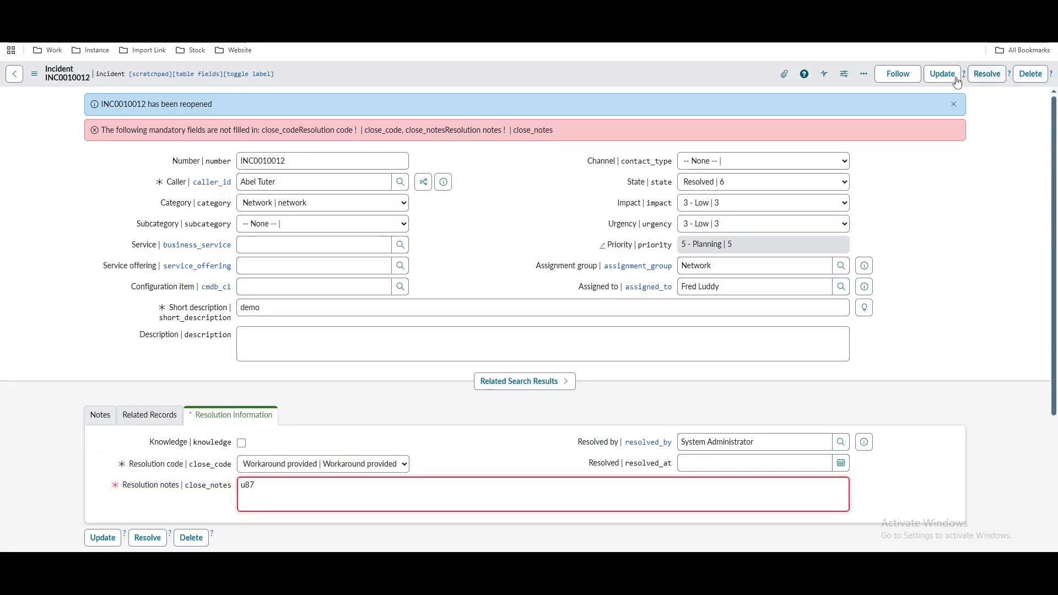
click(986, 74)
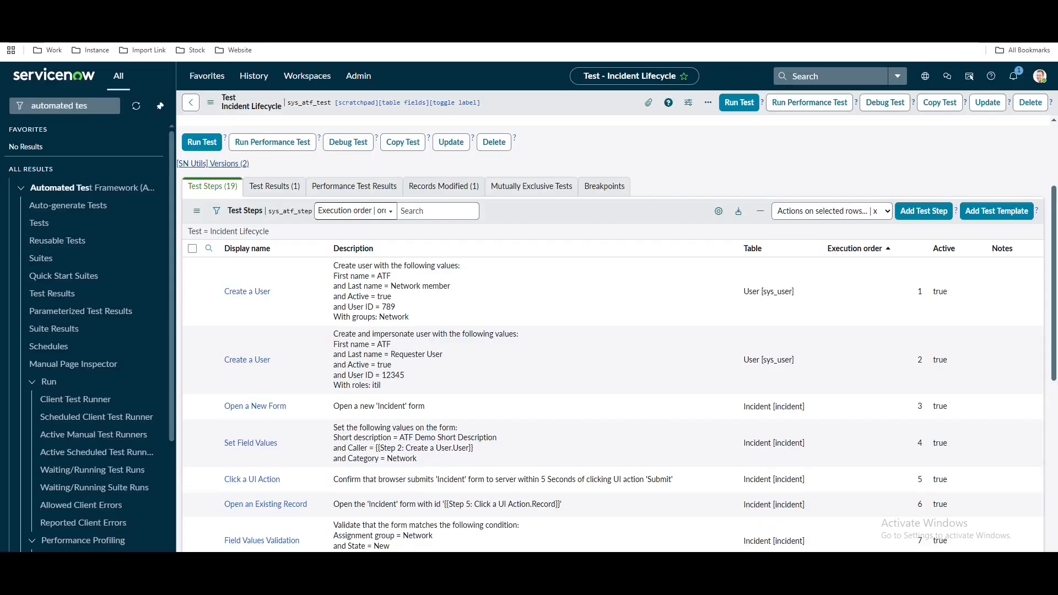
Begin a new Open an Existing Record test step
scroll(637, 475, down, 6)
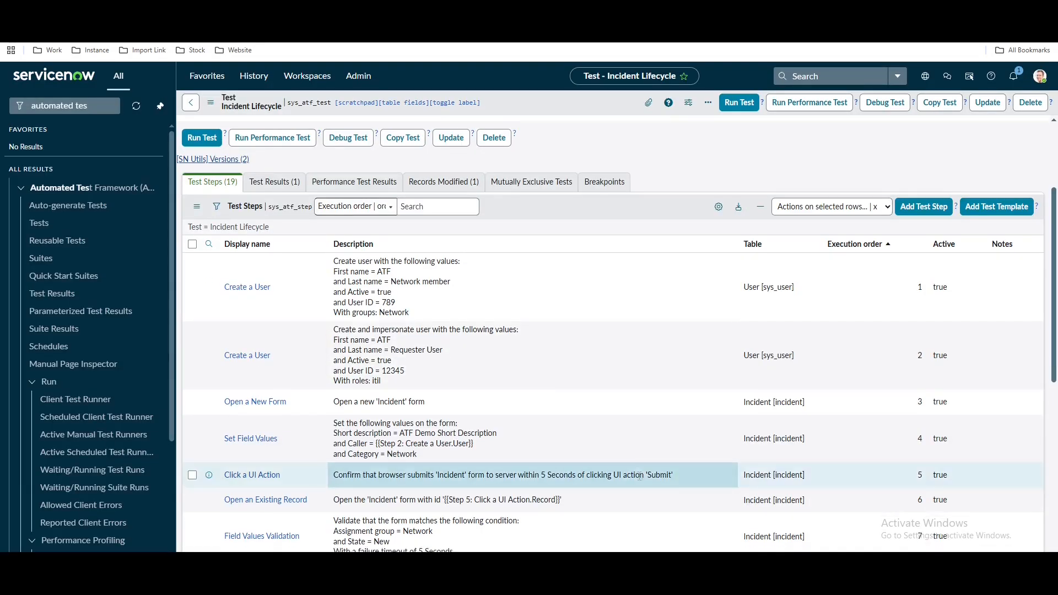
scroll(638, 475, down, 2)
scroll(898, 205, up, 7)
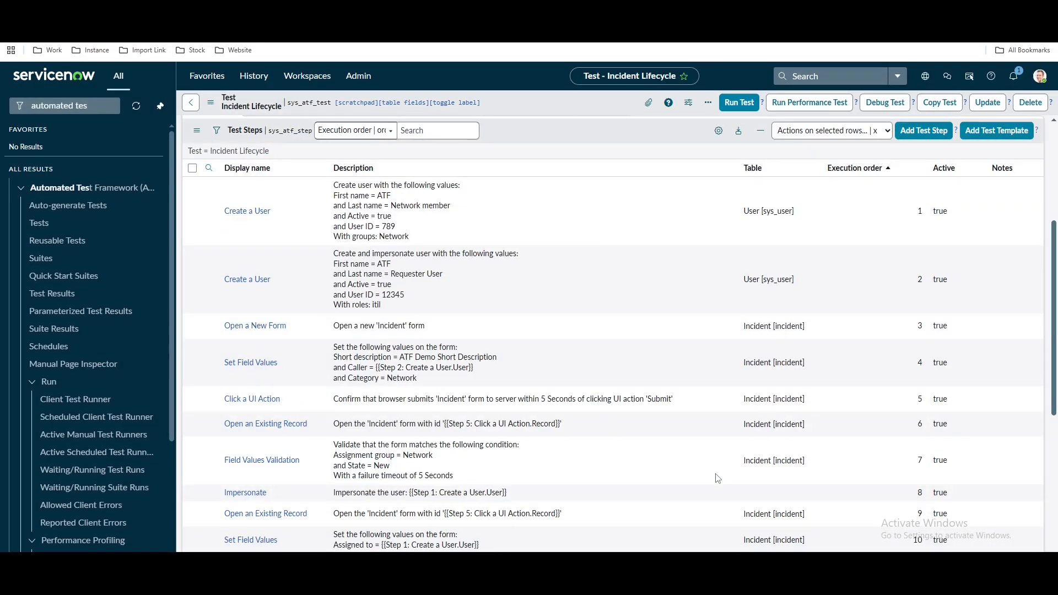
click(914, 132)
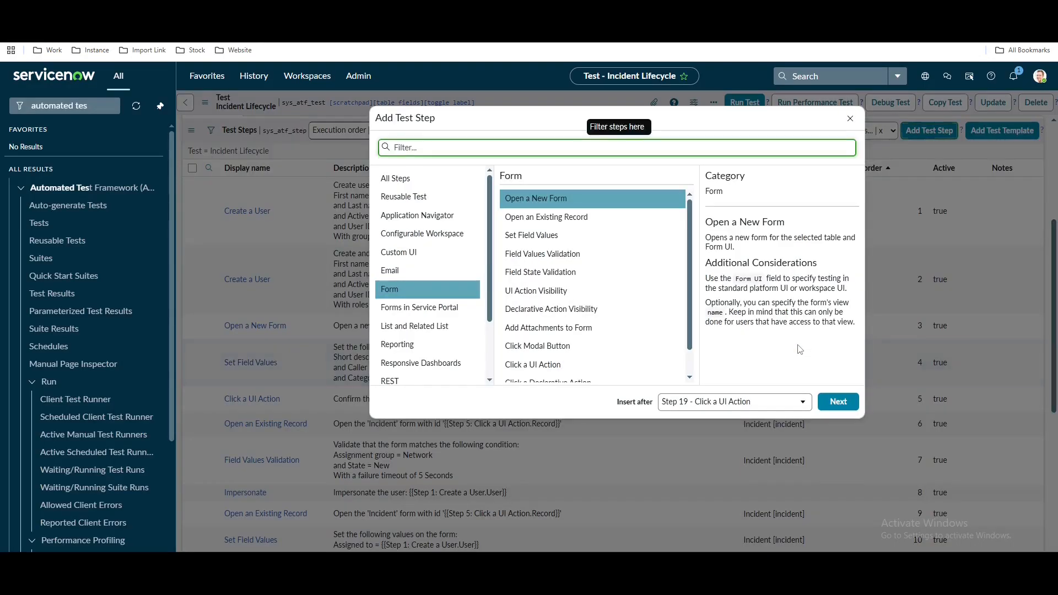
click(545, 218)
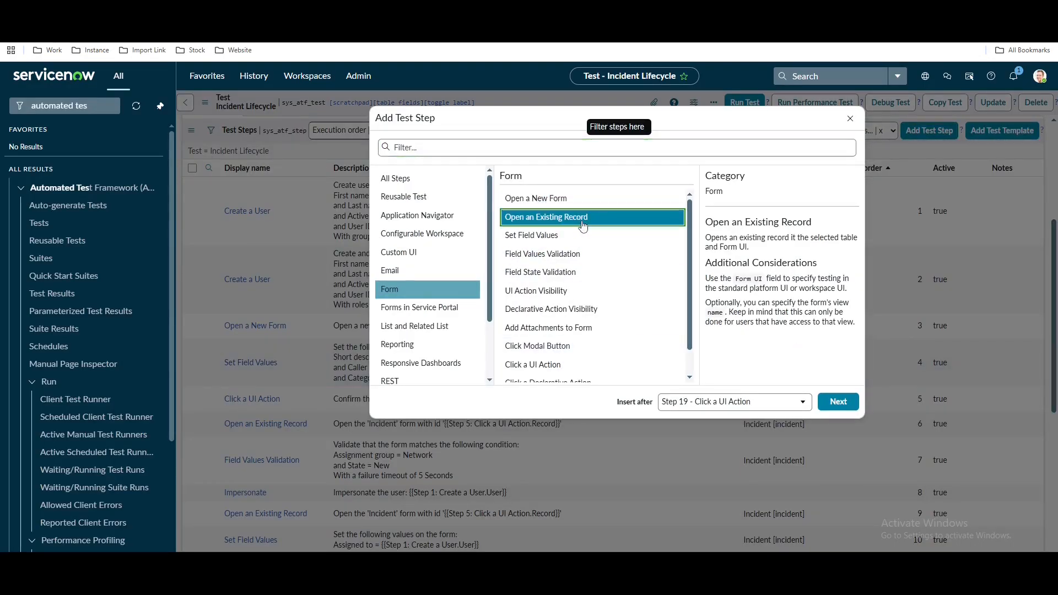
click(838, 401)
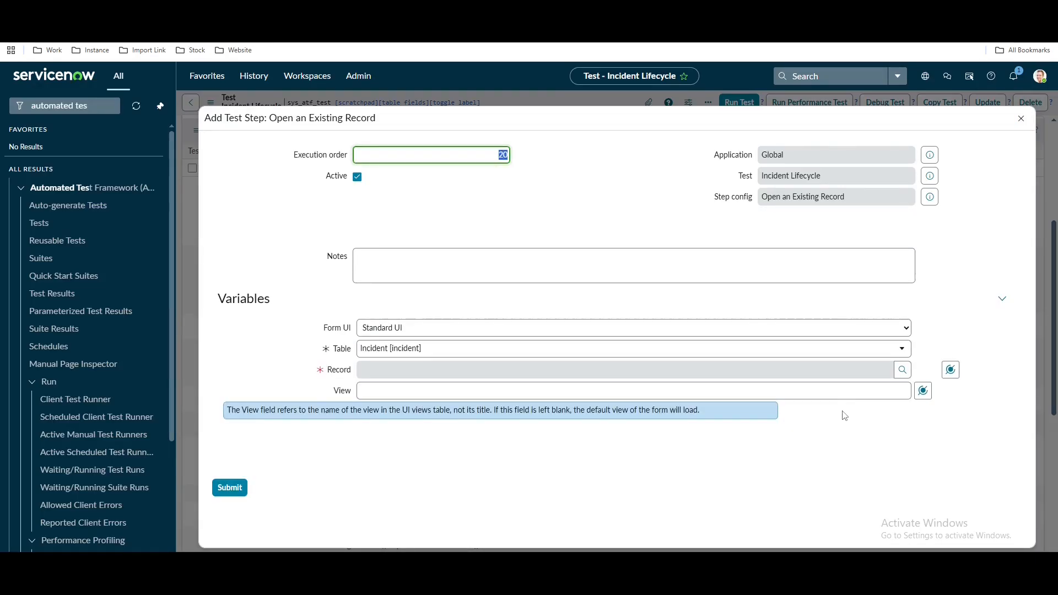
Set the record to Step 19's Record data pill and submit step 20
click(943, 421)
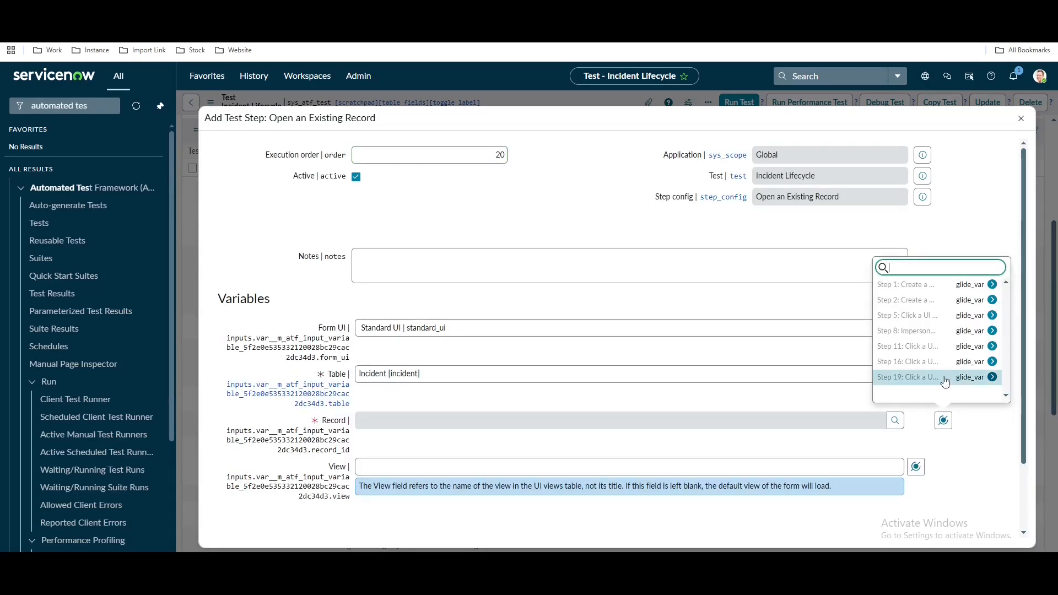
click(986, 377)
click(904, 285)
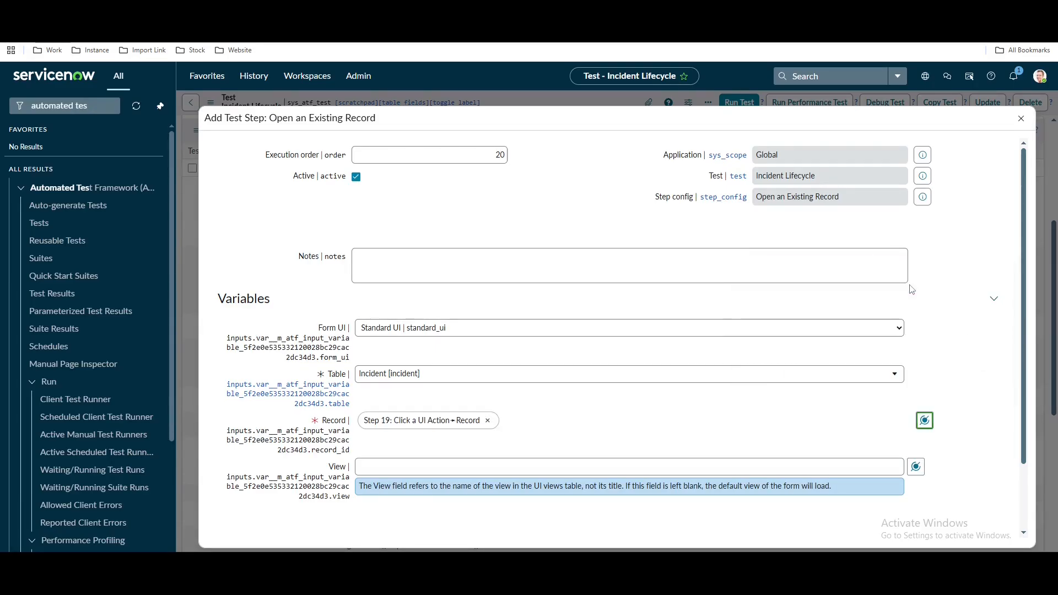
scroll(927, 408, down, 2)
click(229, 486)
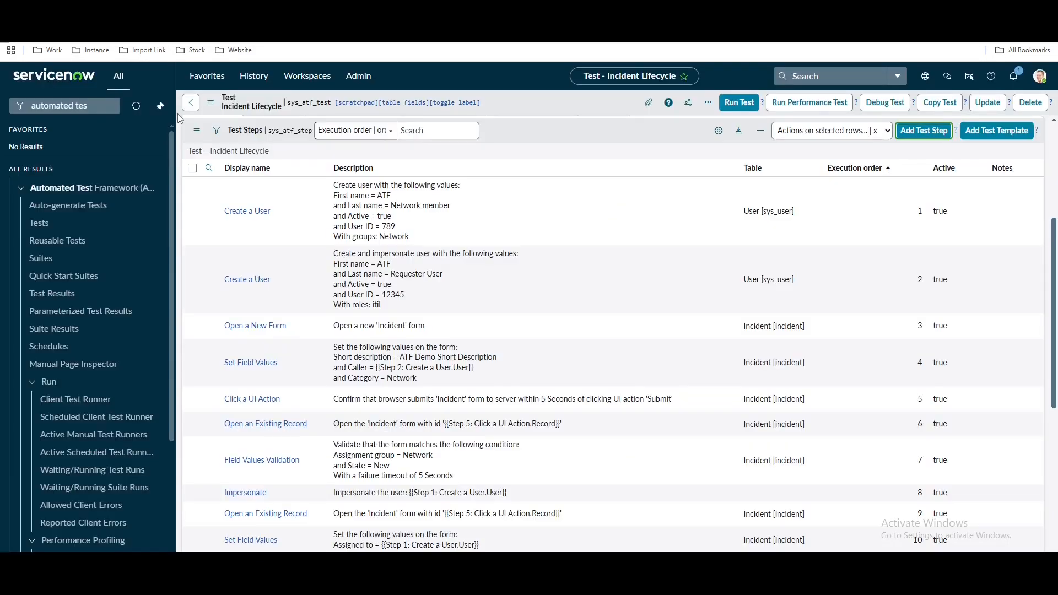
scroll(379, 485, down, 5)
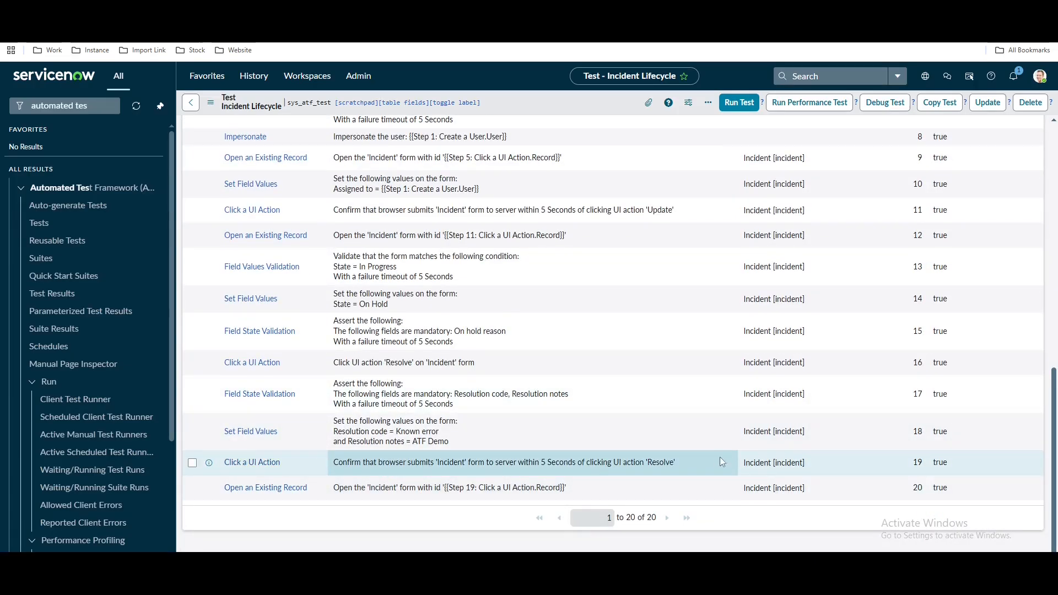
scroll(720, 457, up, 8)
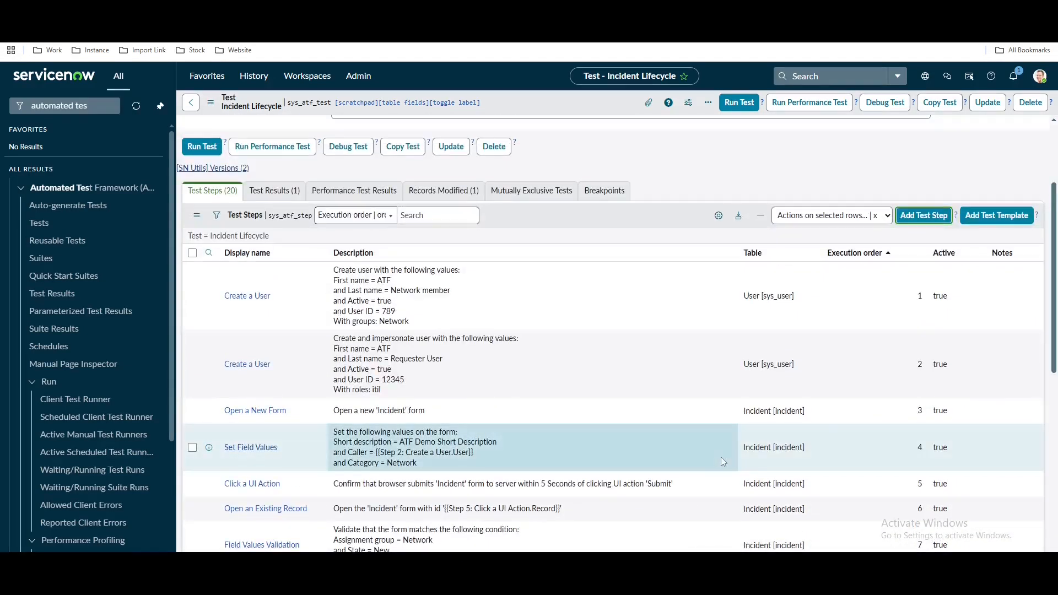
Add a Field Values Validation step requiring State = Resolved
click(924, 215)
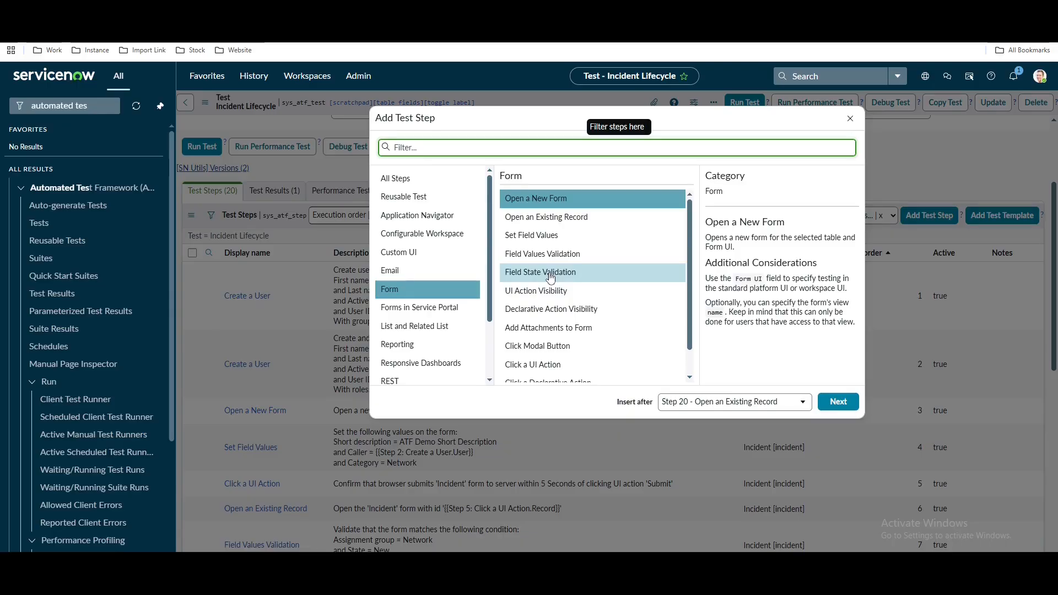
click(547, 254)
click(828, 405)
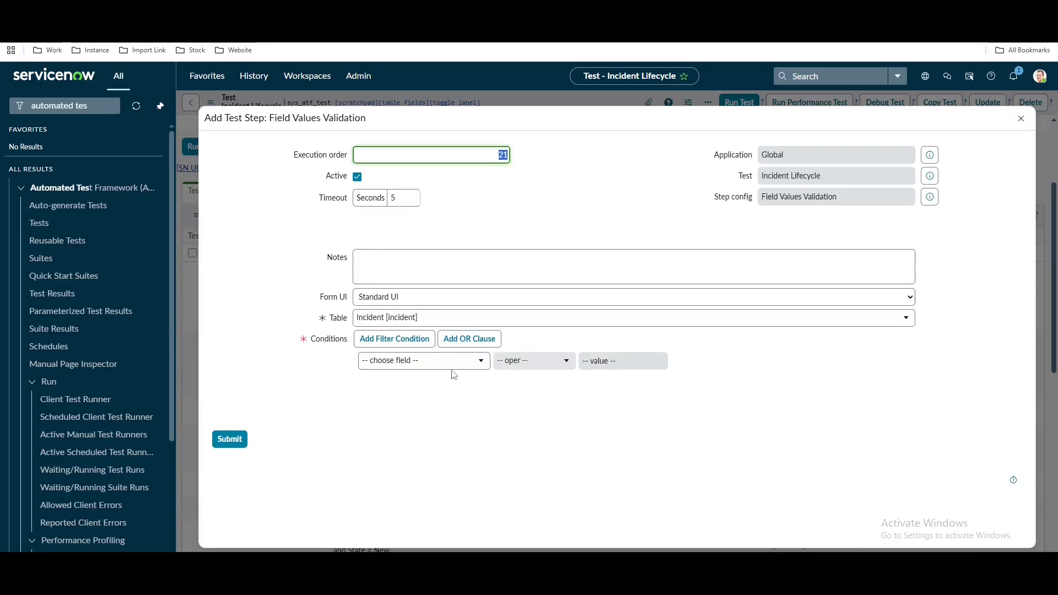
click(452, 365)
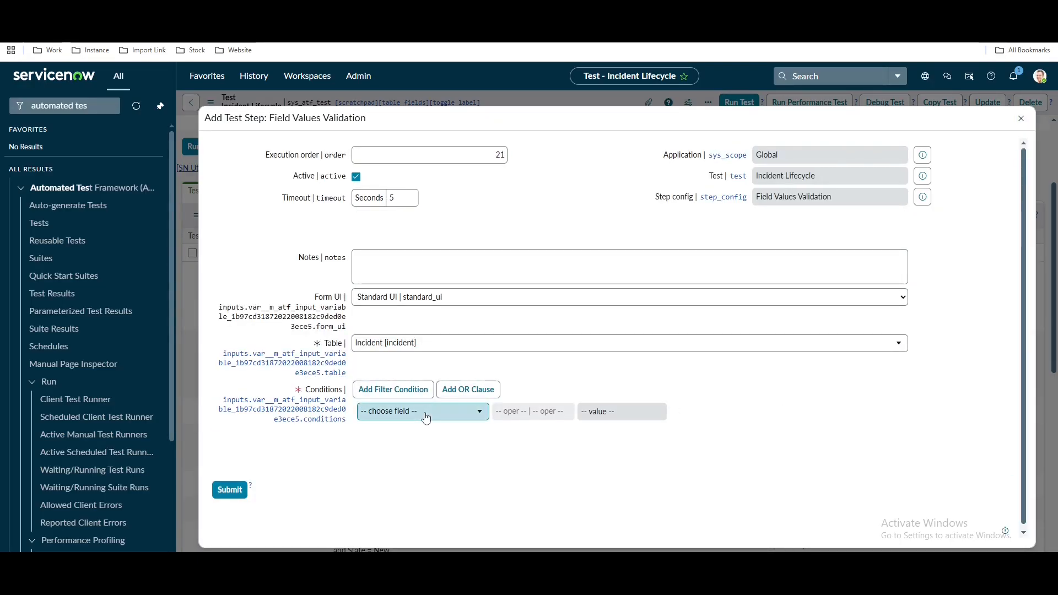
click(426, 417)
text(state)
click(420, 392)
click(609, 417)
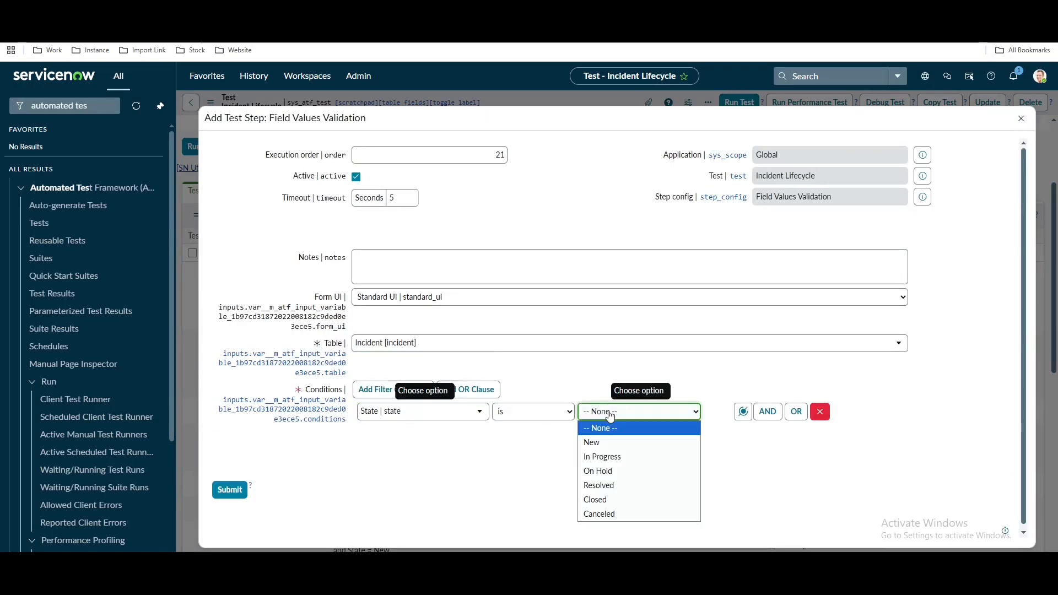
click(599, 484)
click(230, 489)
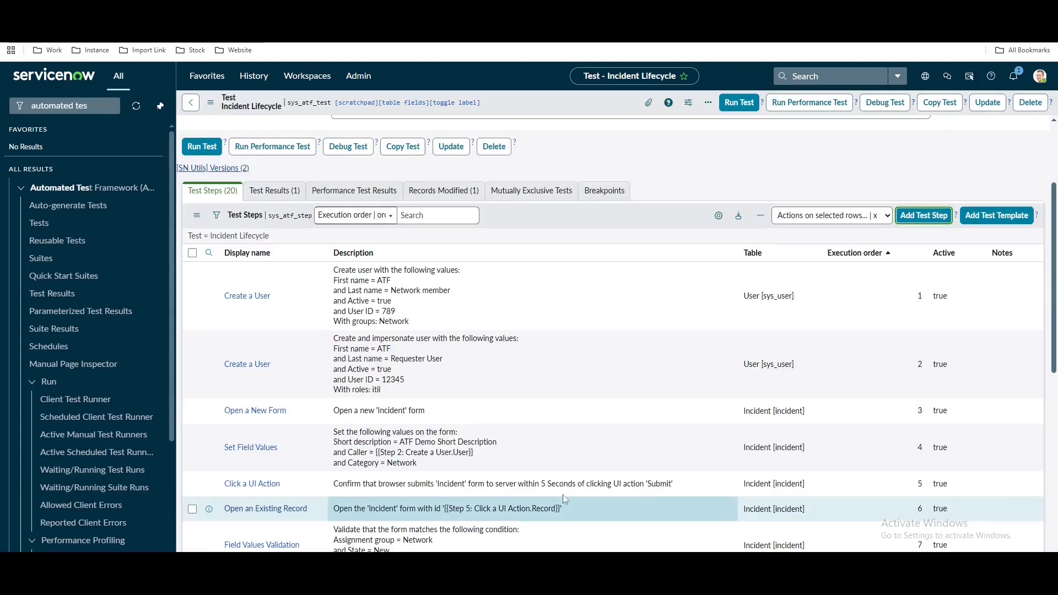
Page the Test Steps list to show the final step, number 21
scroll(593, 432, down, 10)
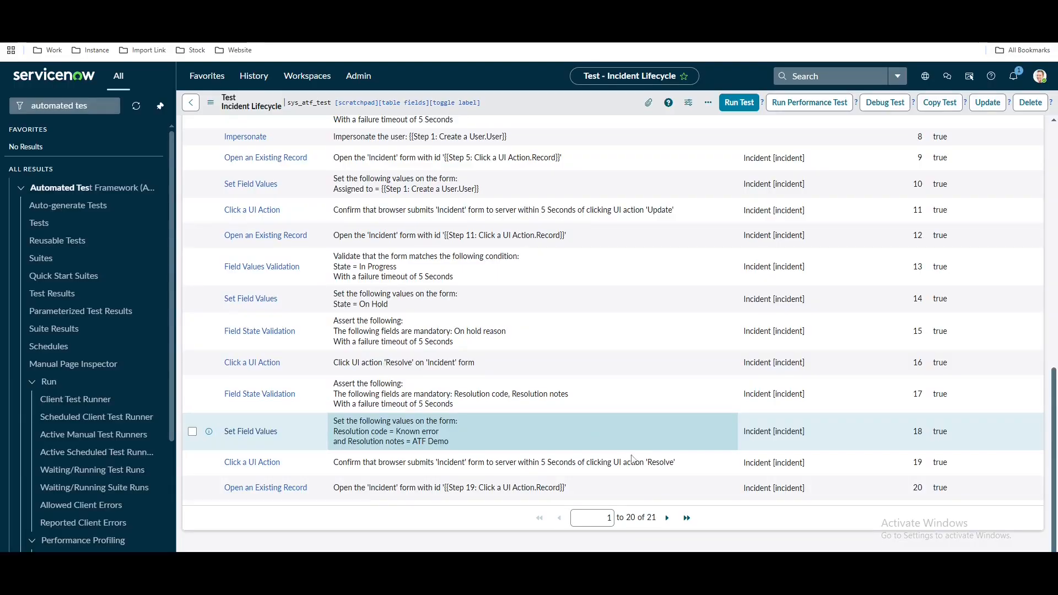
click(670, 518)
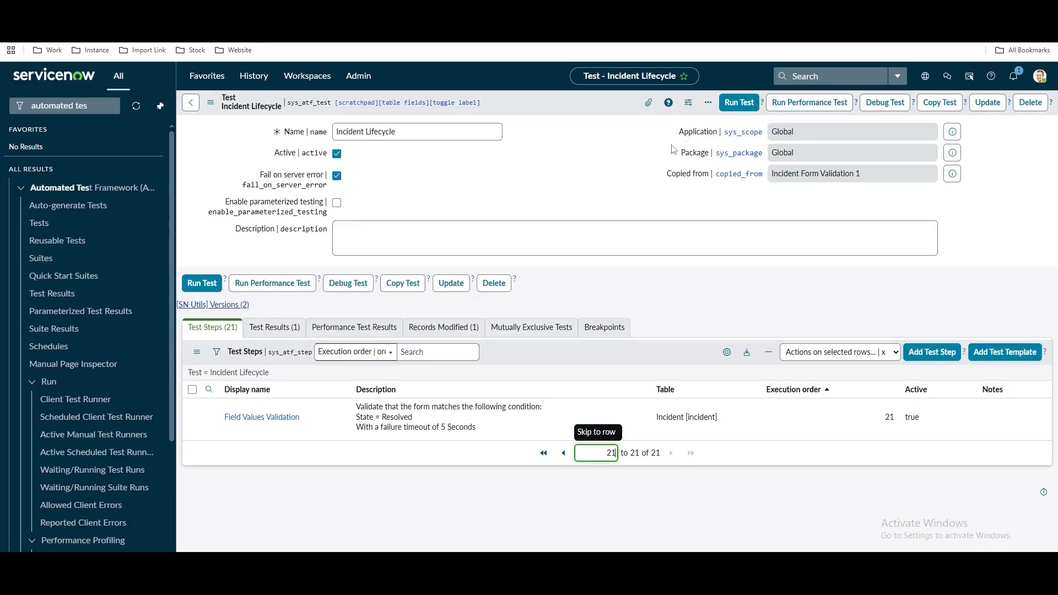
click(739, 110)
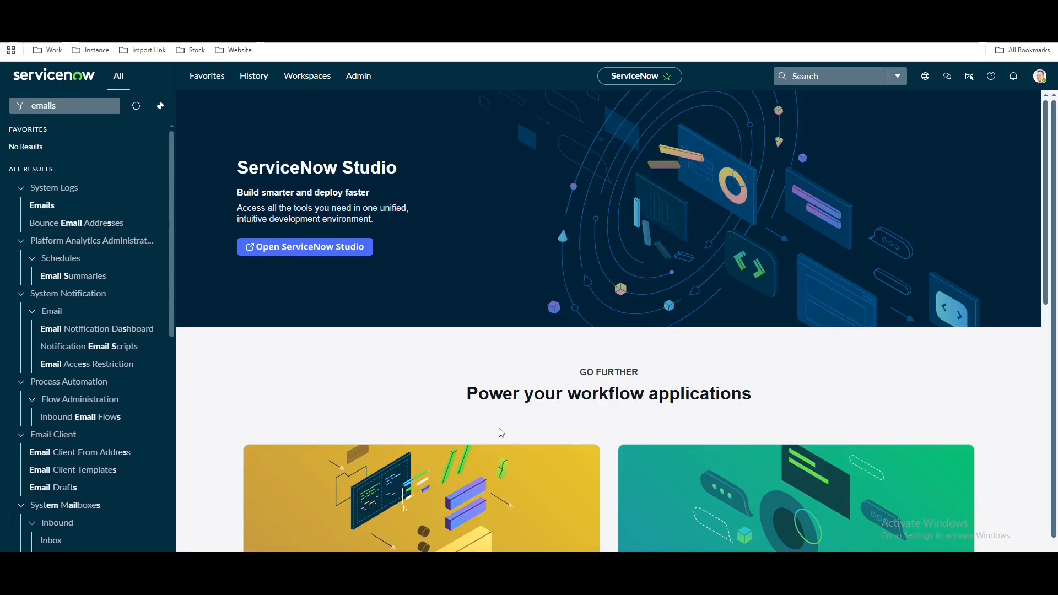
Switch to the ATF notes and select 'Catalog Task Validation' under section 3
key(alt+Tab)
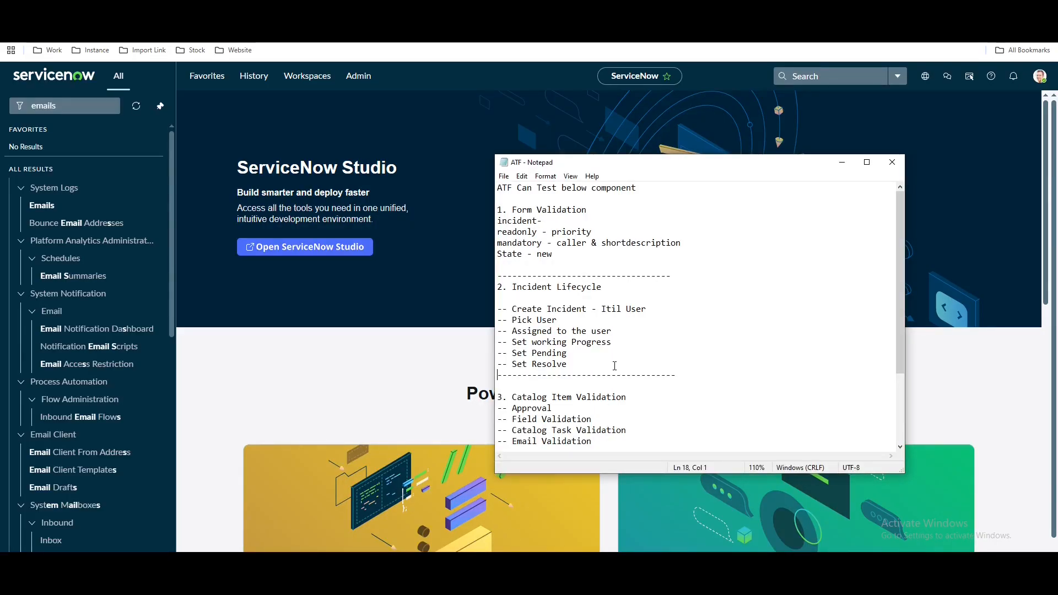
scroll(605, 354, down, 1)
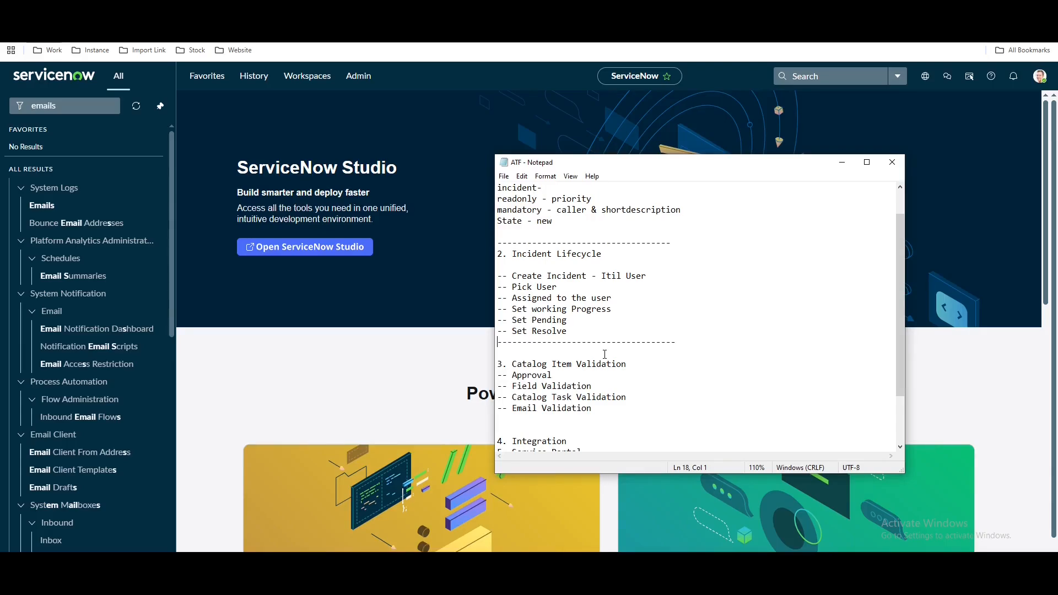
drag(626, 398, 513, 398)
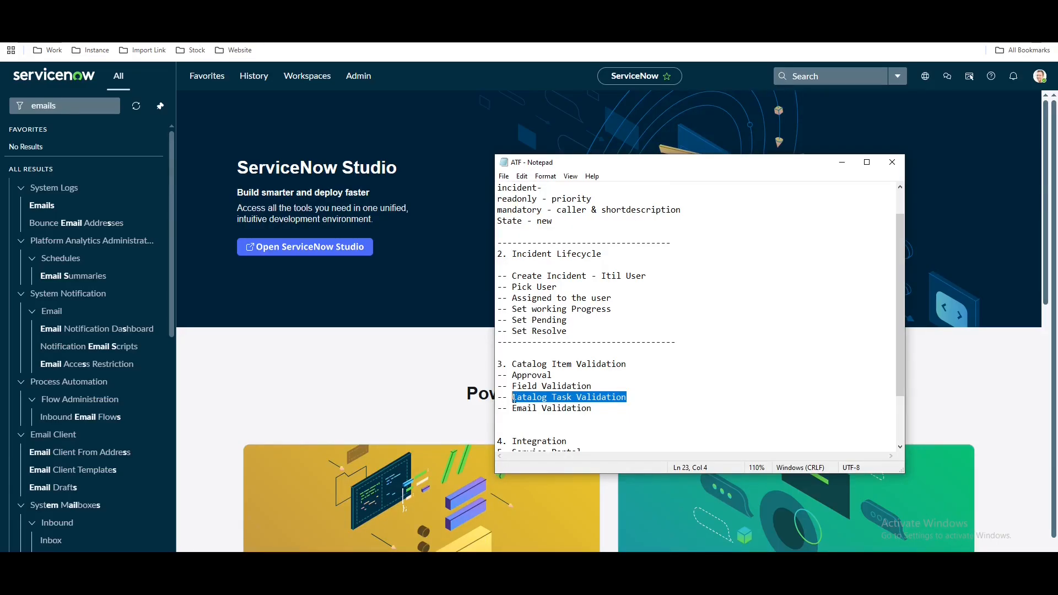
Check the Application Management form's When needed, primary contact and cost center fields, then show technical field names
click(414, 342)
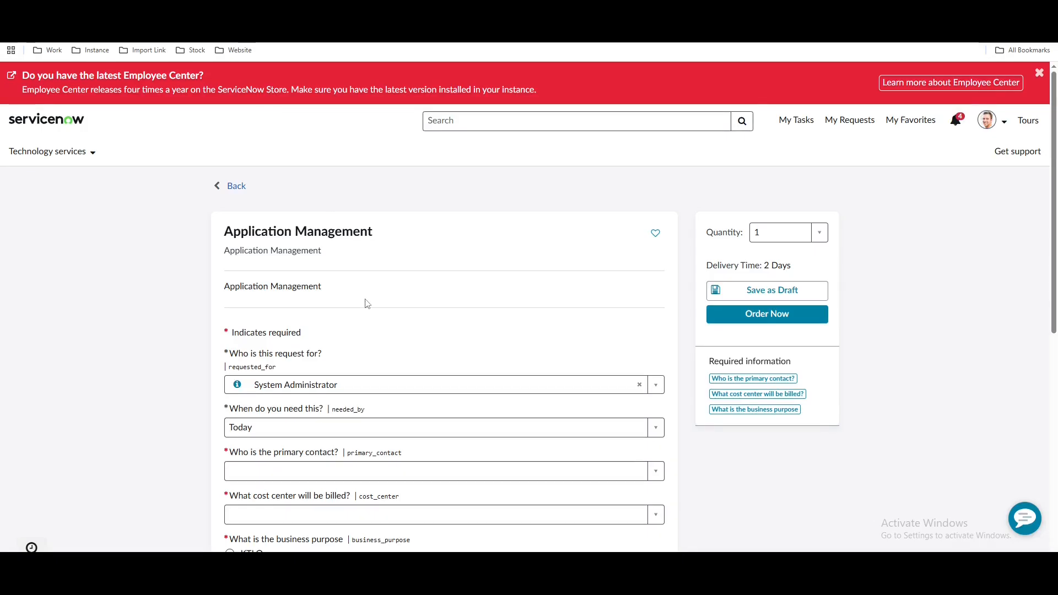
scroll(368, 300, down, 2)
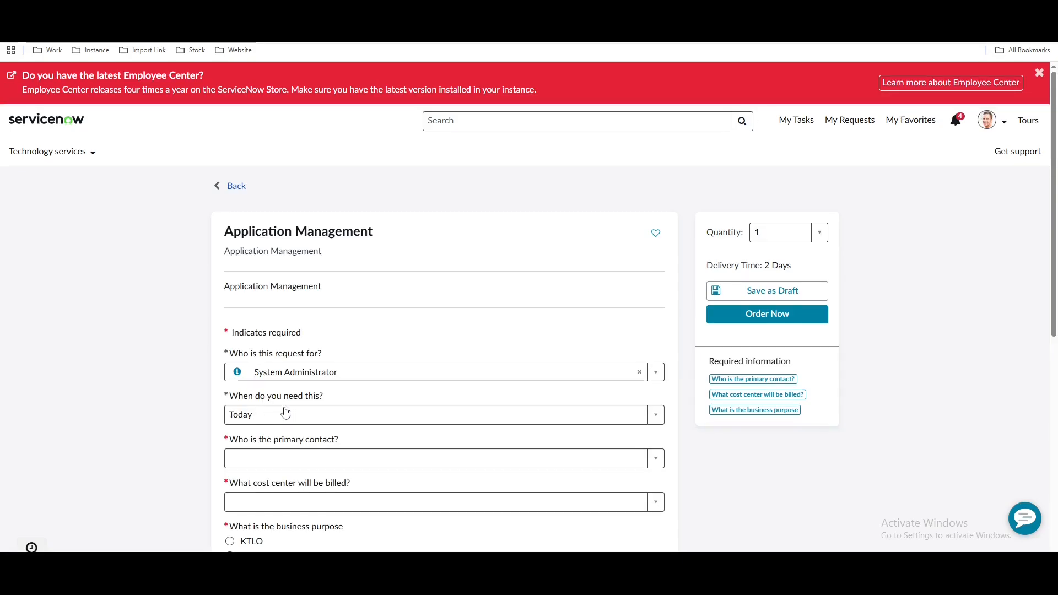
scroll(325, 404, down, 1)
click(278, 364)
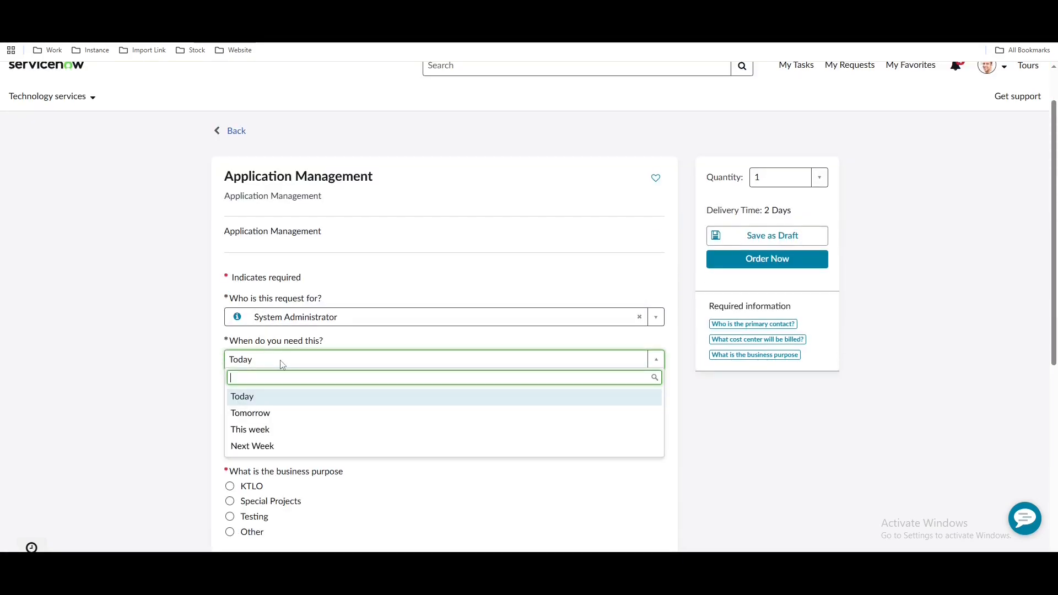
click(174, 391)
click(262, 406)
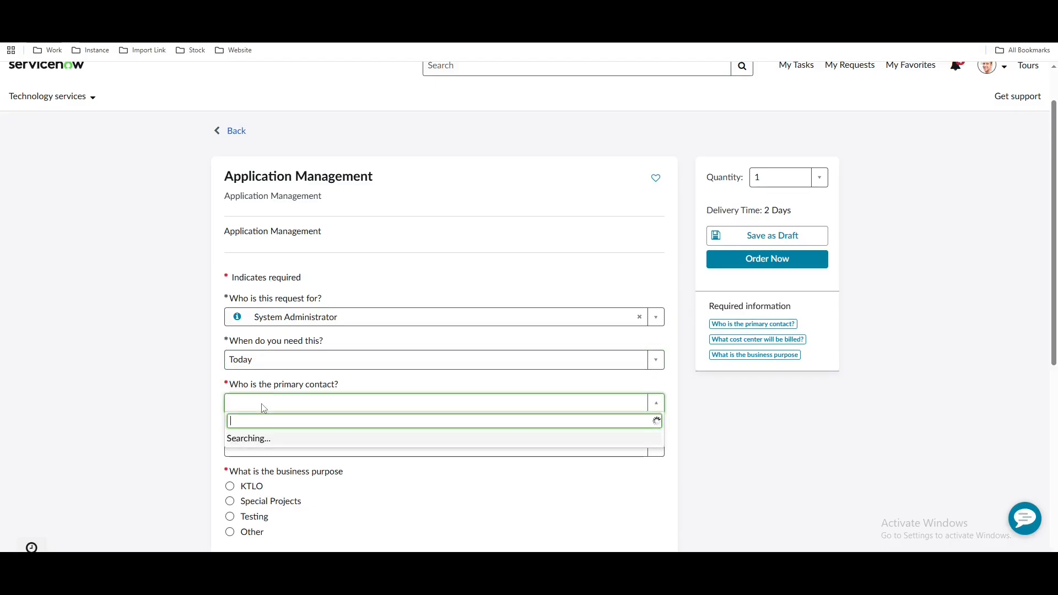
click(266, 446)
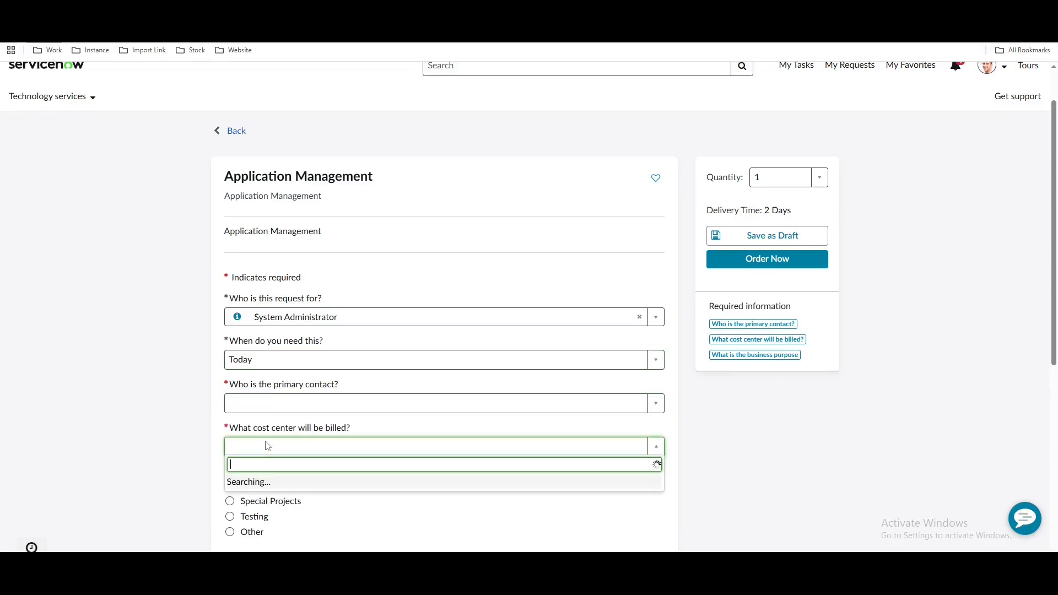
click(178, 406)
scroll(342, 371, down, 2)
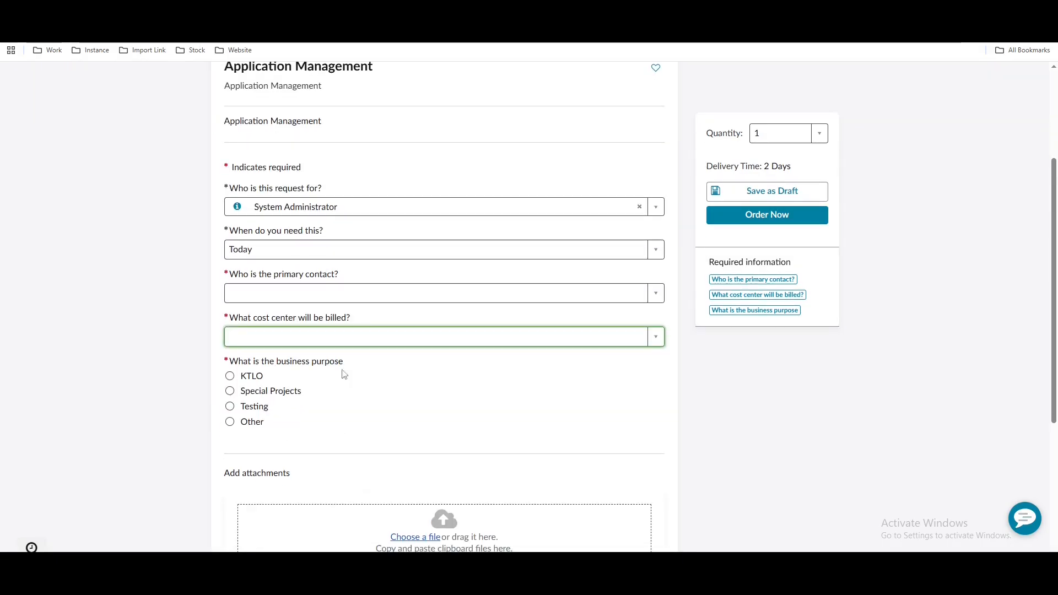
double_click(370, 394)
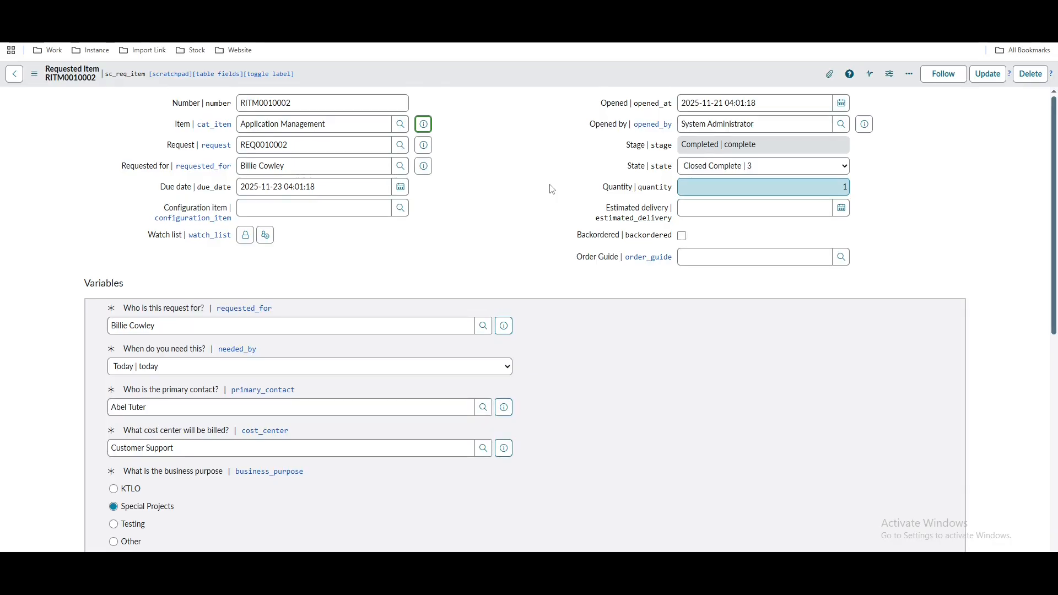
Review RITM0010002's Approvers and Catalog Tasks related lists
scroll(552, 189, down, 8)
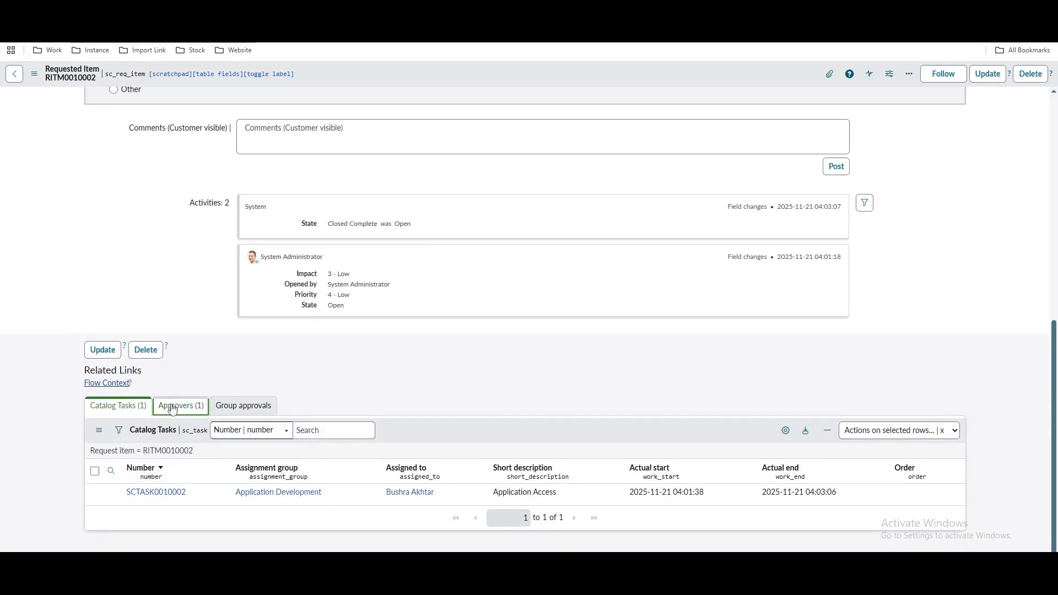
click(181, 406)
scroll(540, 236, up, 2)
scroll(540, 236, down, 2)
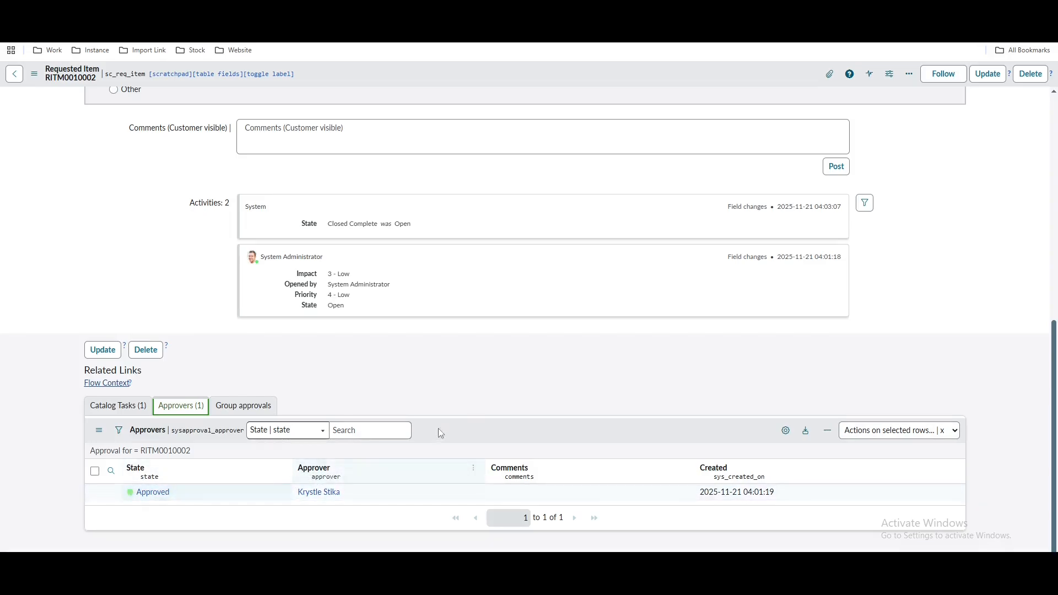
scroll(438, 428, up, 1)
click(146, 461)
scroll(331, 396, down, 1)
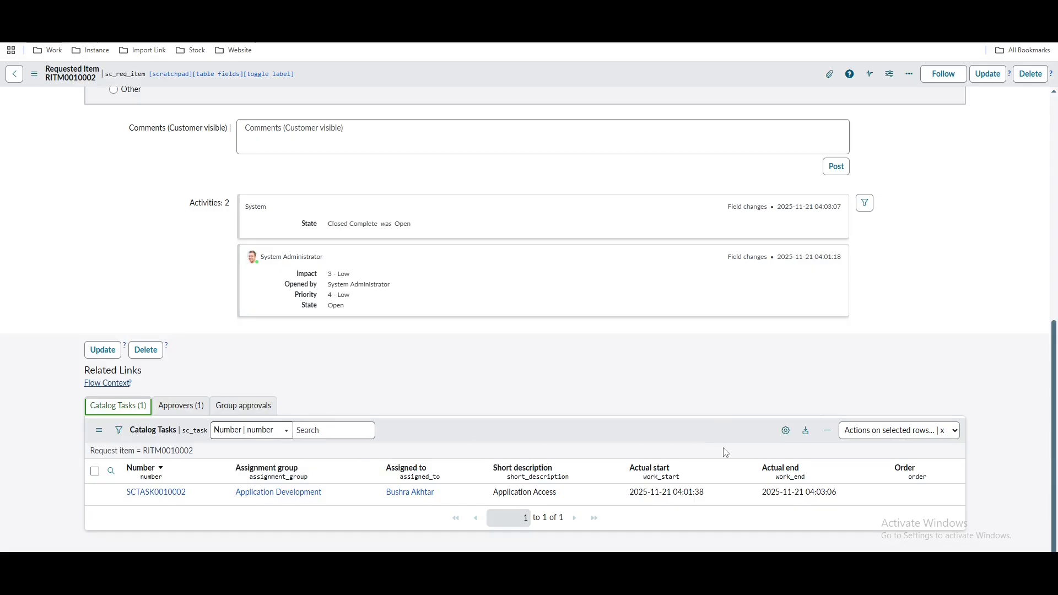
scroll(731, 447, up, 8)
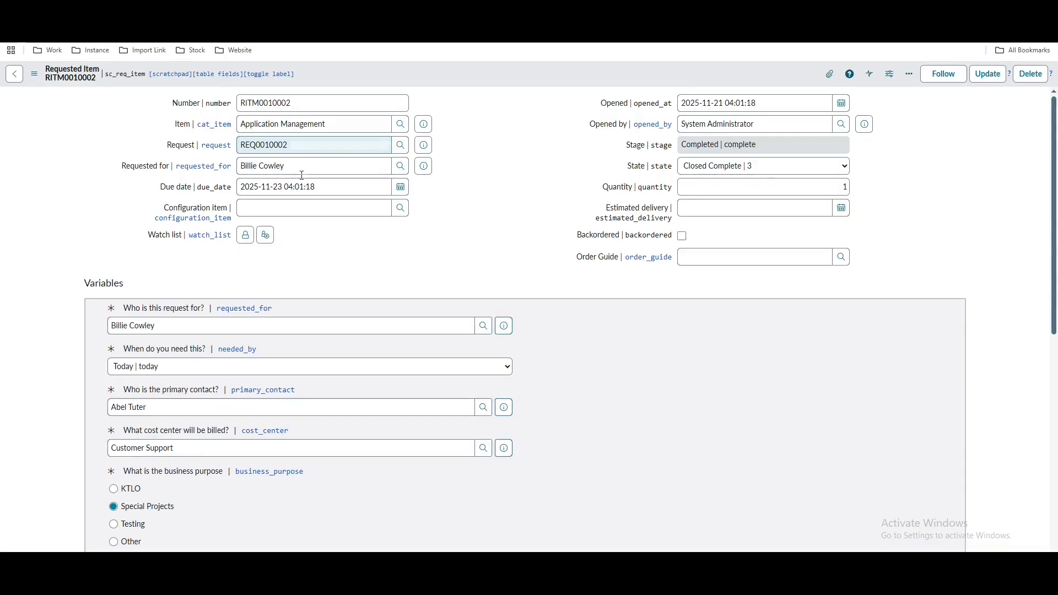
Select the Requested for value, recheck the approvers, and open catalog task SCTASK0010002
drag(299, 165, 221, 167)
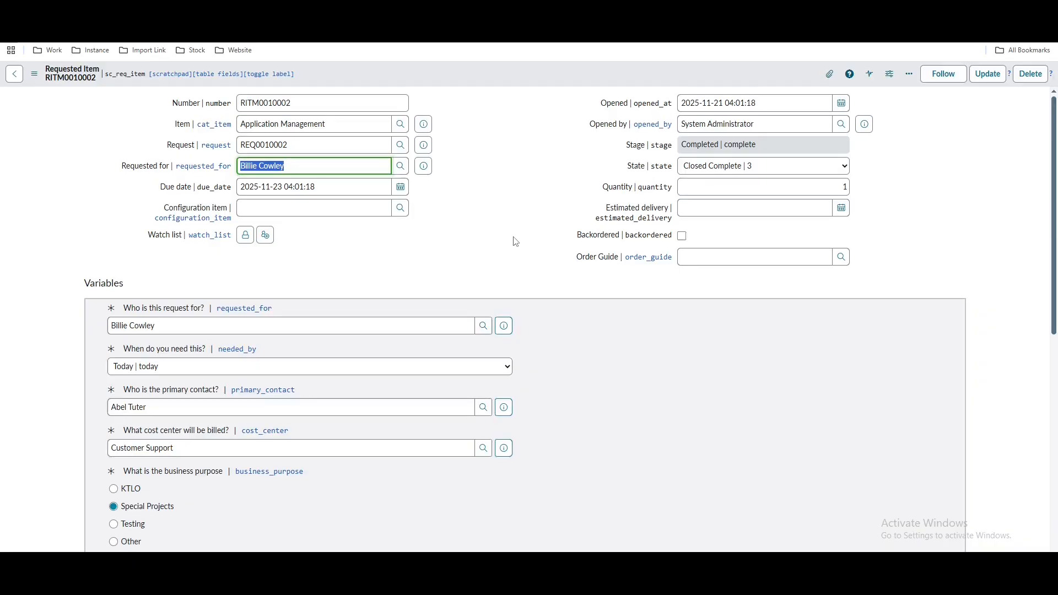
scroll(515, 241, down, 8)
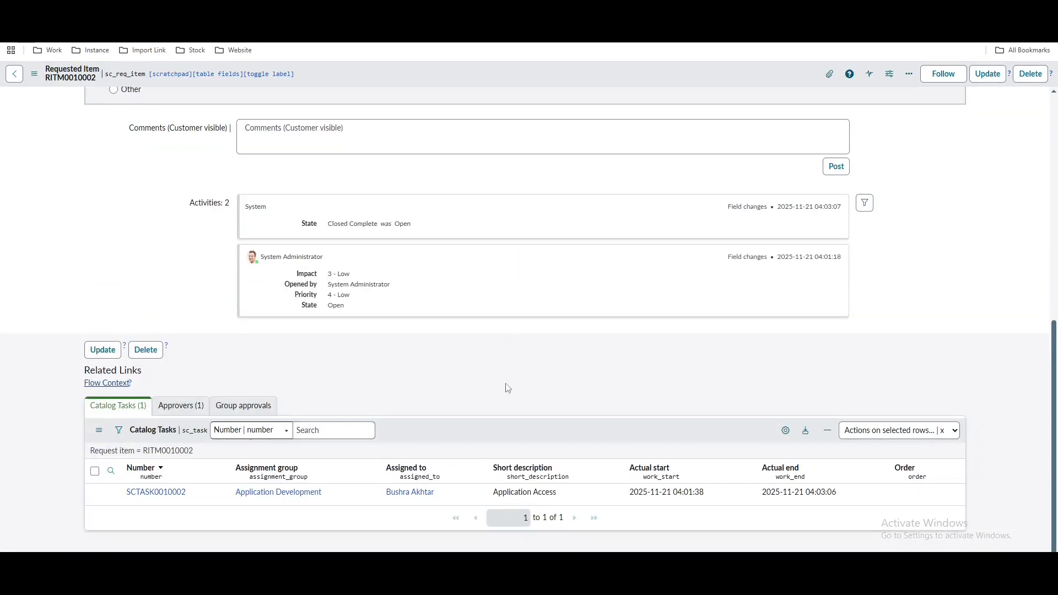
click(181, 405)
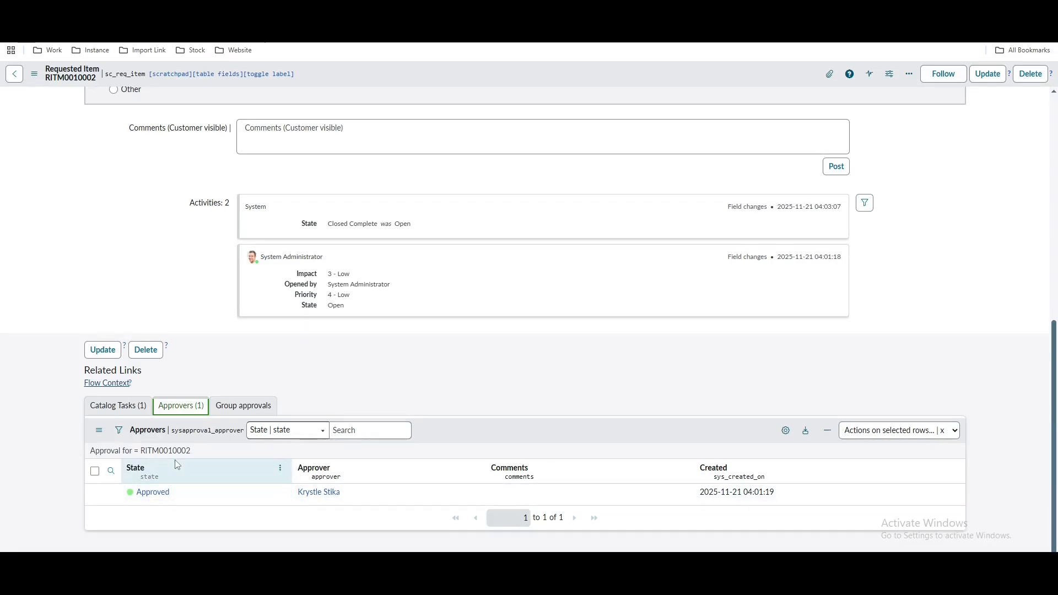
scroll(454, 274, up, 2)
scroll(454, 275, up, 1)
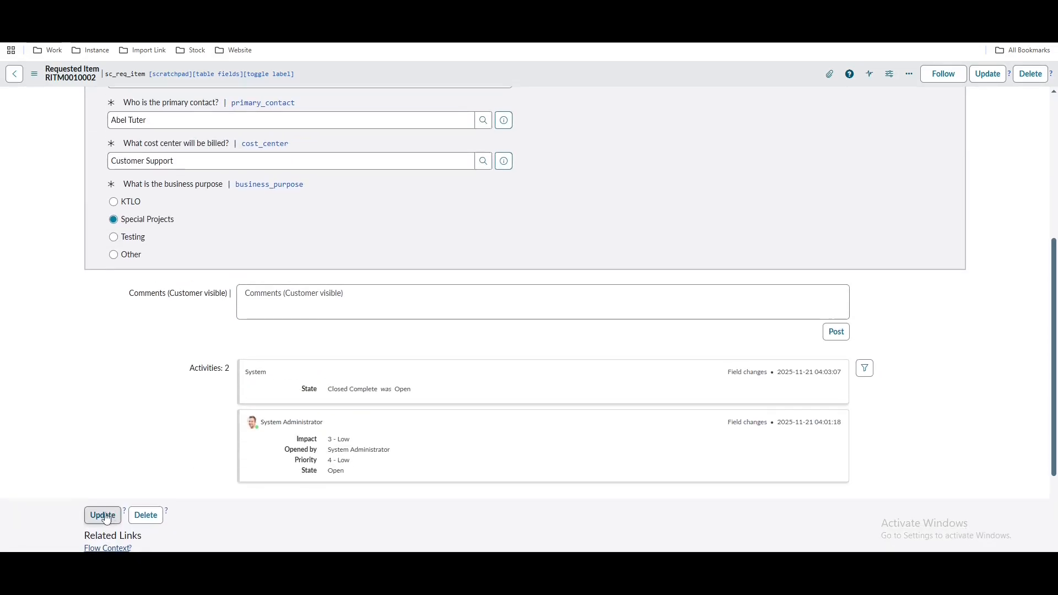
scroll(331, 386, down, 1)
click(118, 516)
scroll(369, 417, down, 2)
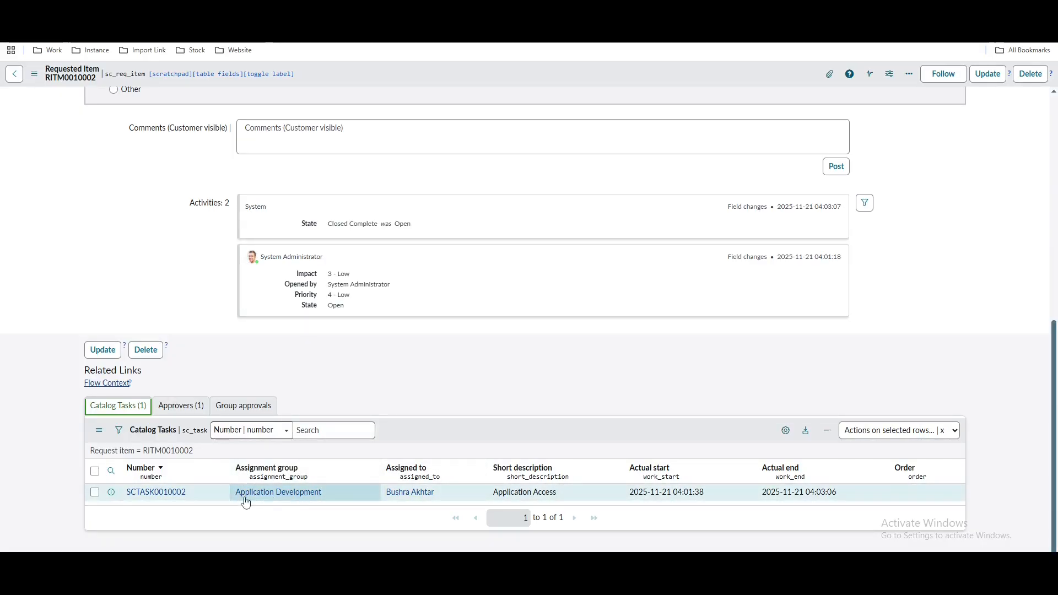
click(160, 492)
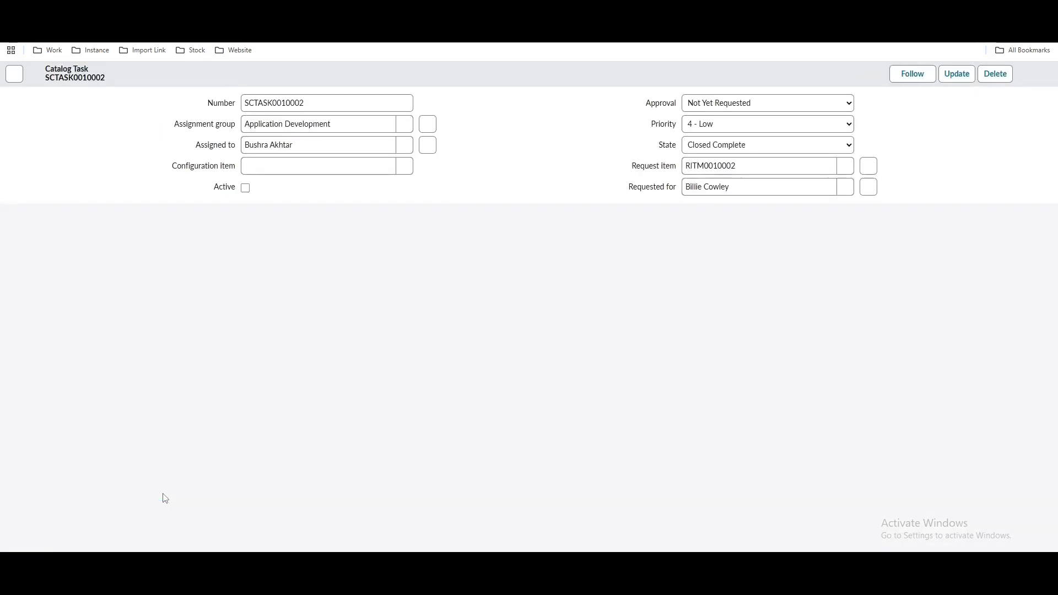
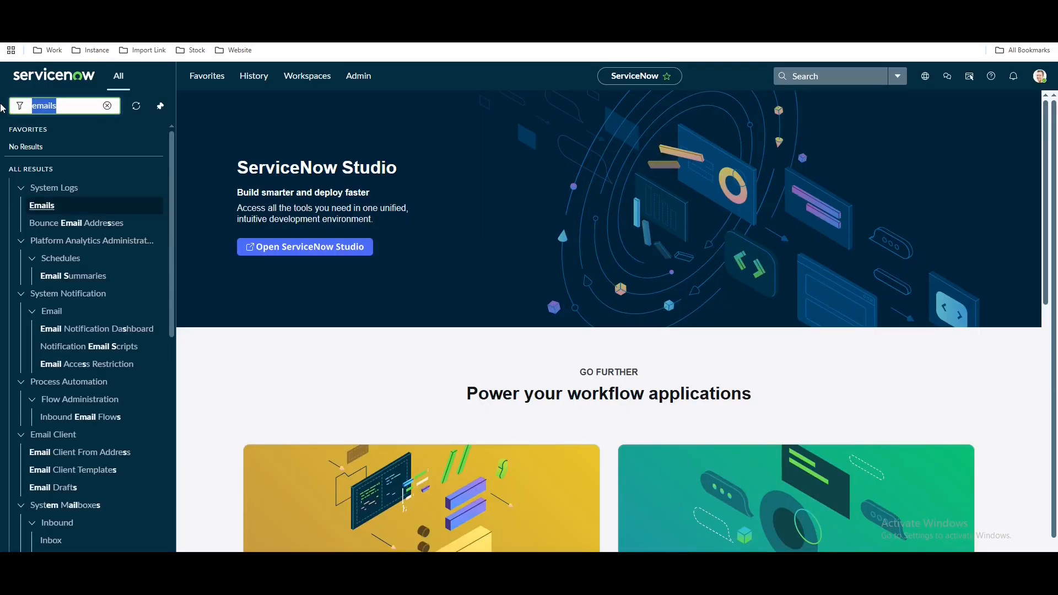
Filter the navigator for 'automated test', open the Tests list, and start a new test
text(automate)
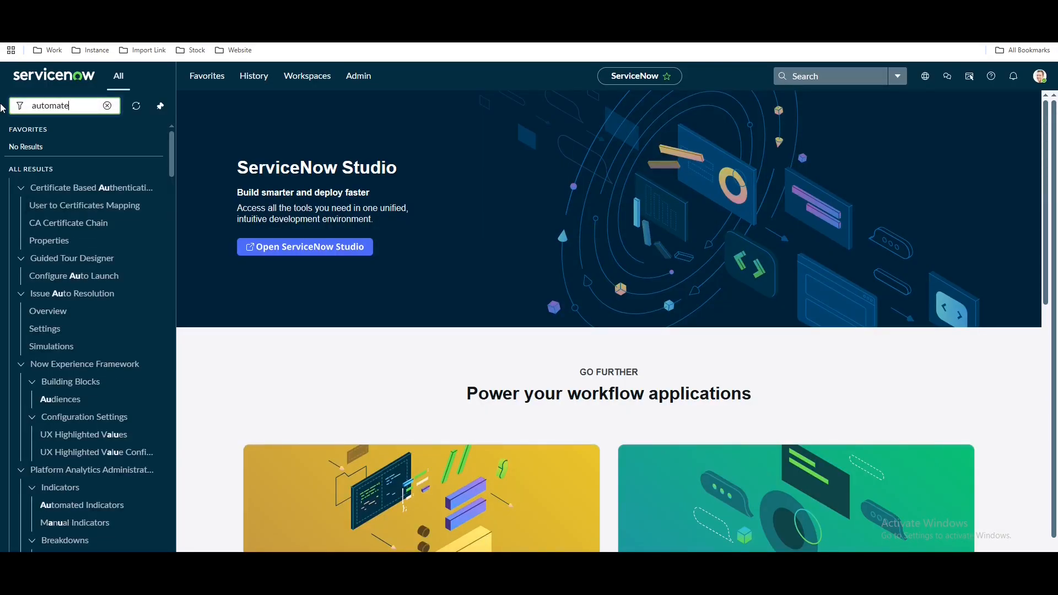
text(d test)
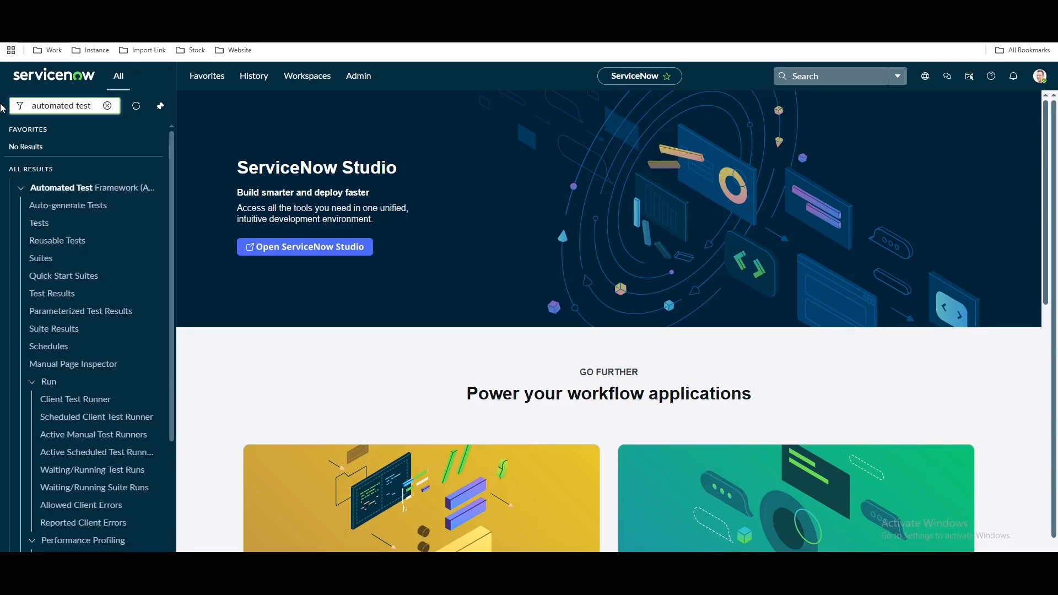
click(42, 227)
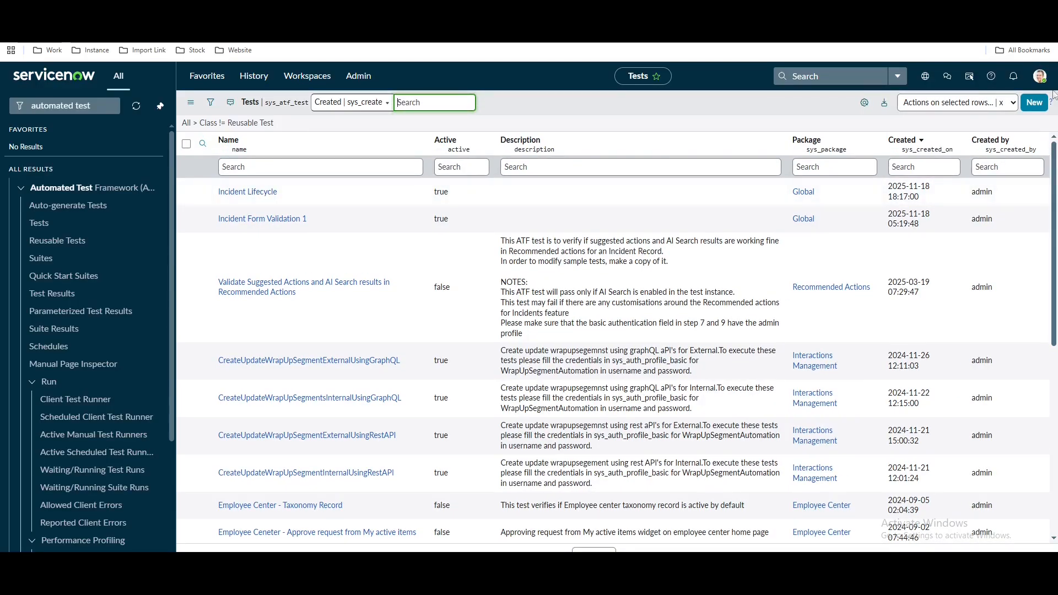
click(1034, 103)
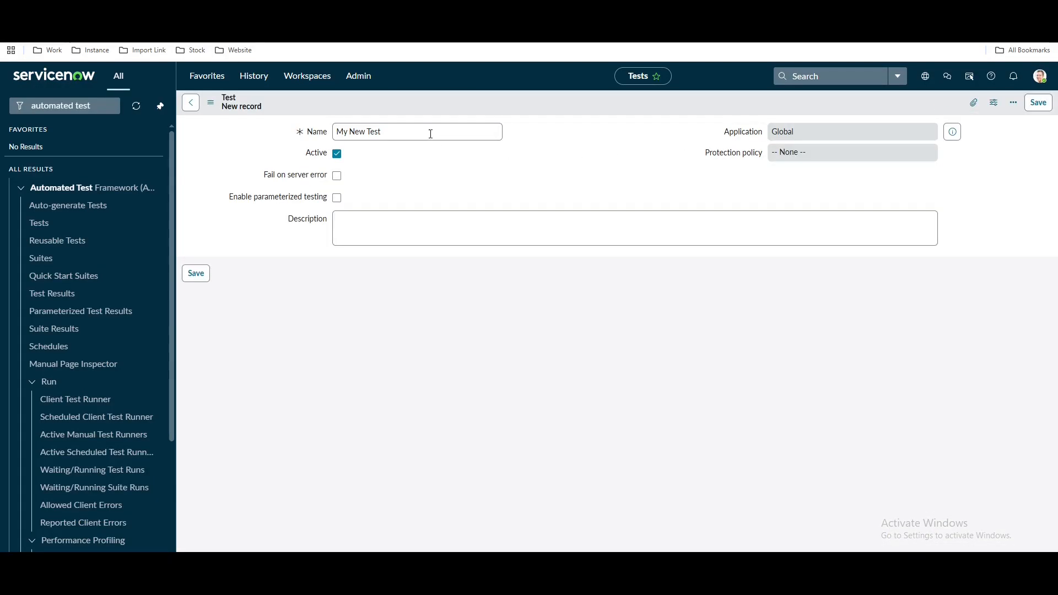
Name the test 'Application Management TEST' from the catalog item title and save it
click(429, 133)
drag(429, 133, 300, 133)
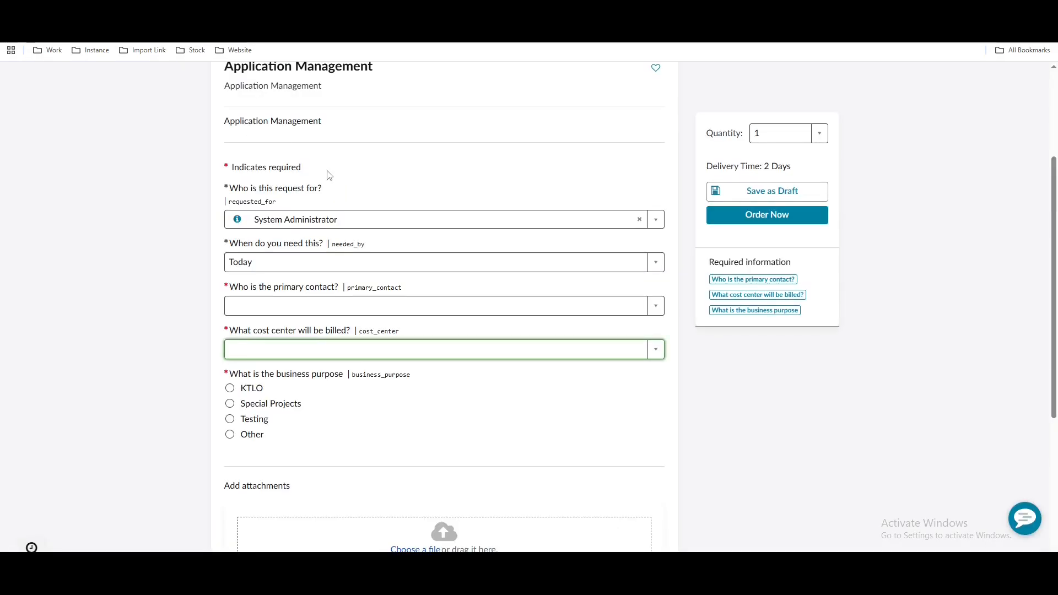
scroll(330, 165, up, 3)
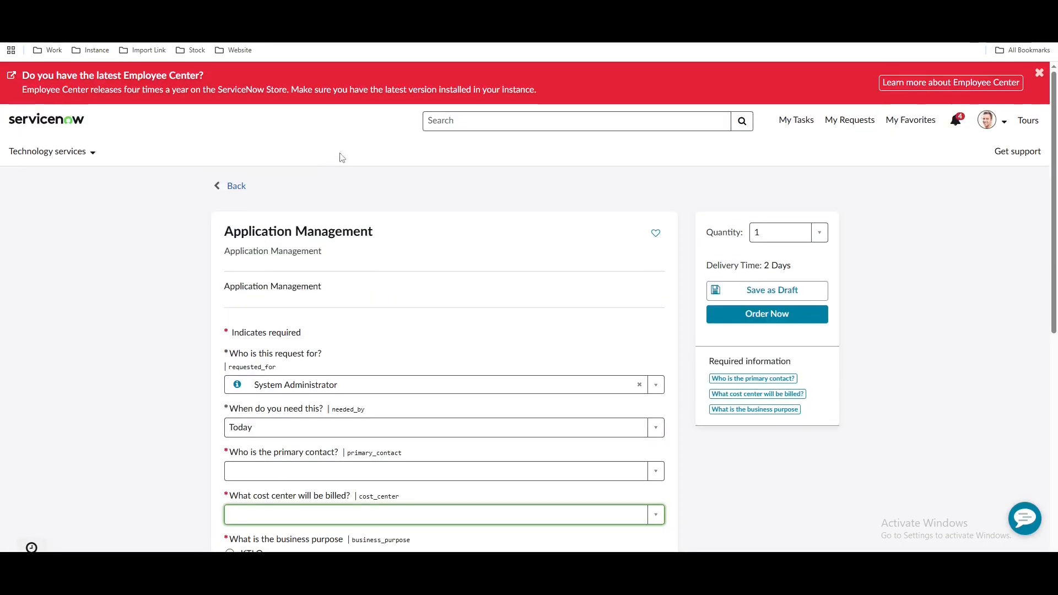
drag(369, 235, 255, 233)
click(366, 229)
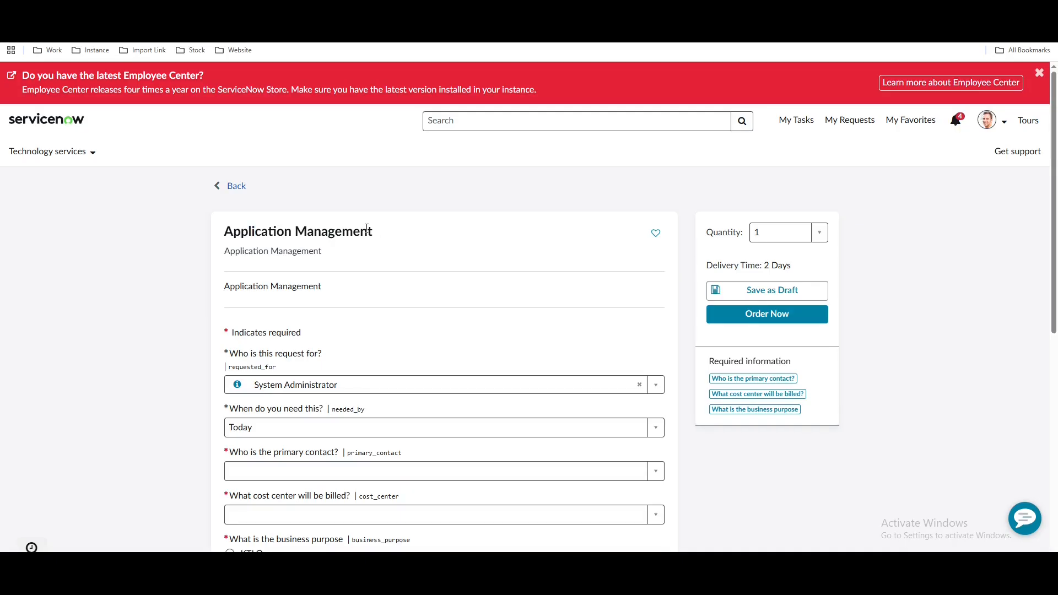
drag(375, 235, 227, 236)
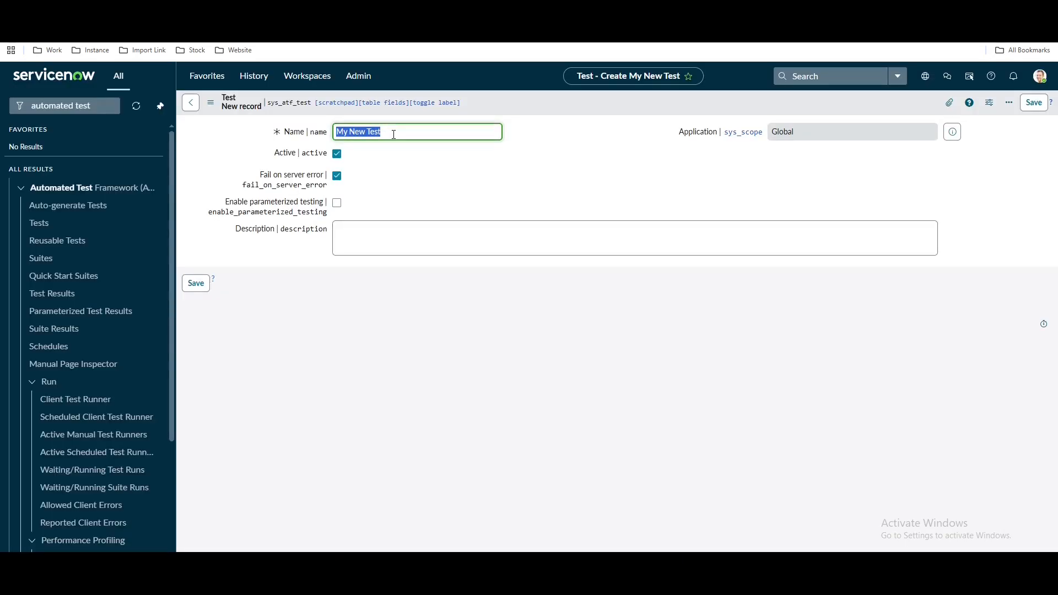
text(Application Management)
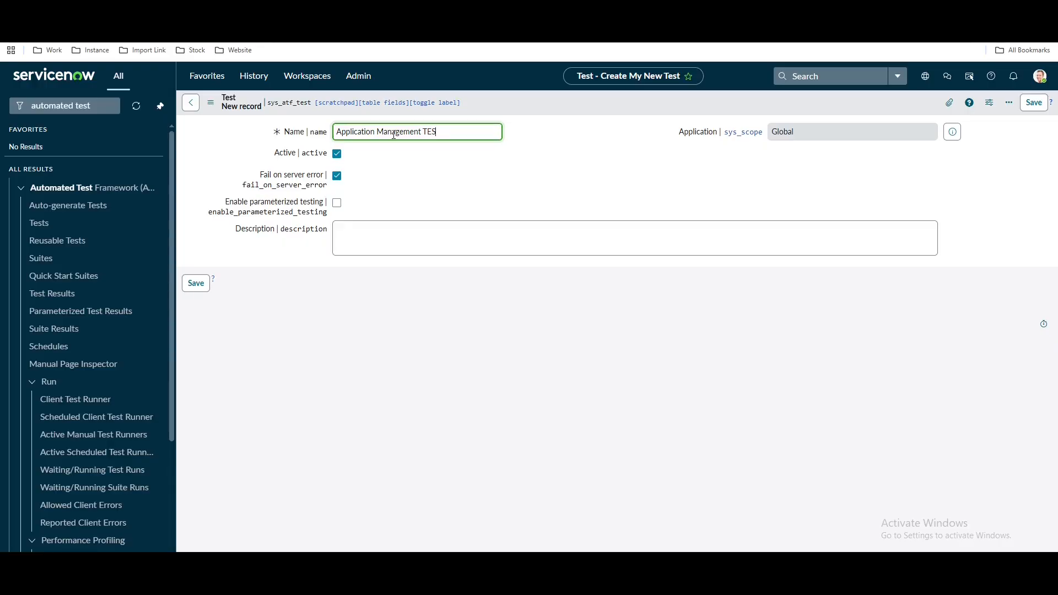
click(582, 118)
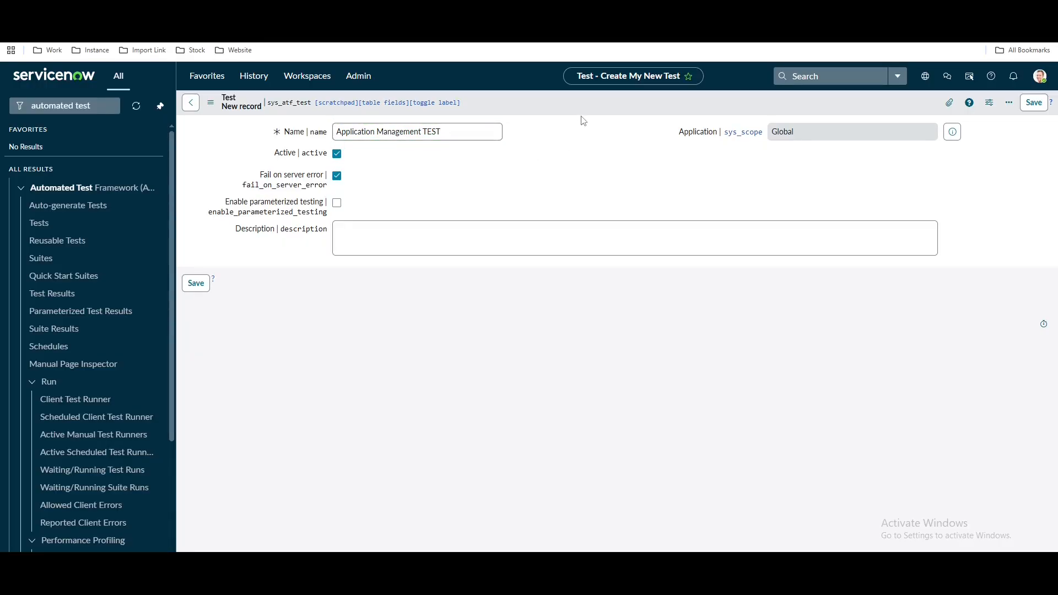
right_click(582, 117)
click(587, 122)
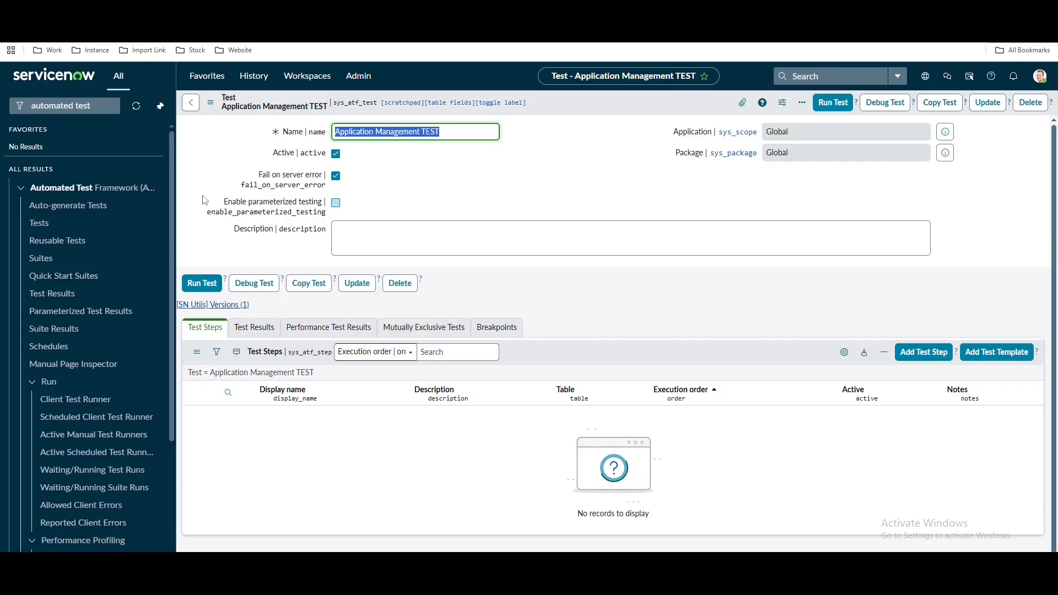
Choose Create a User as the type of the first test step
click(939, 354)
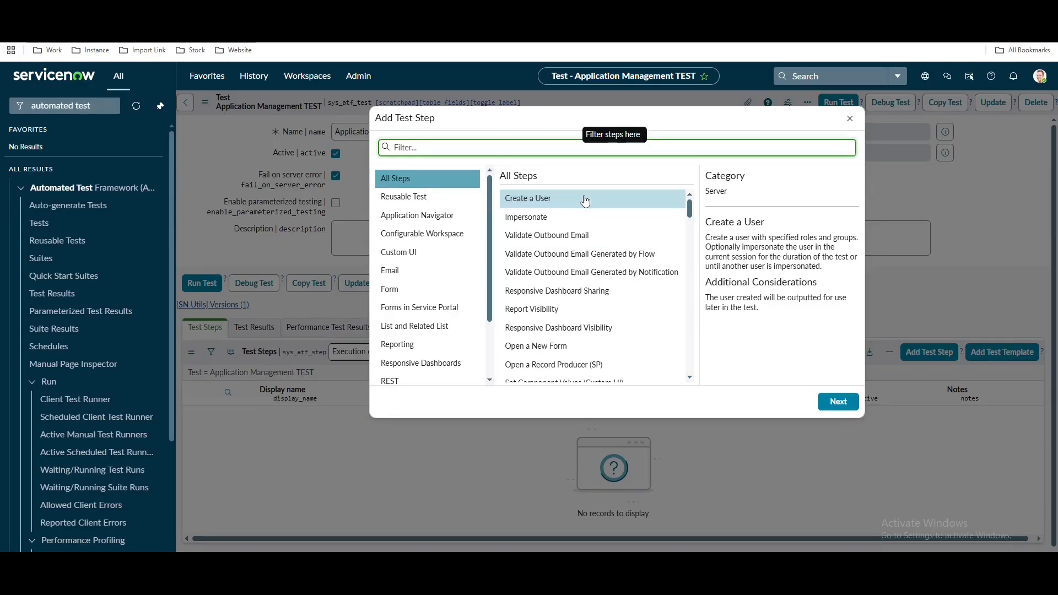
click(839, 405)
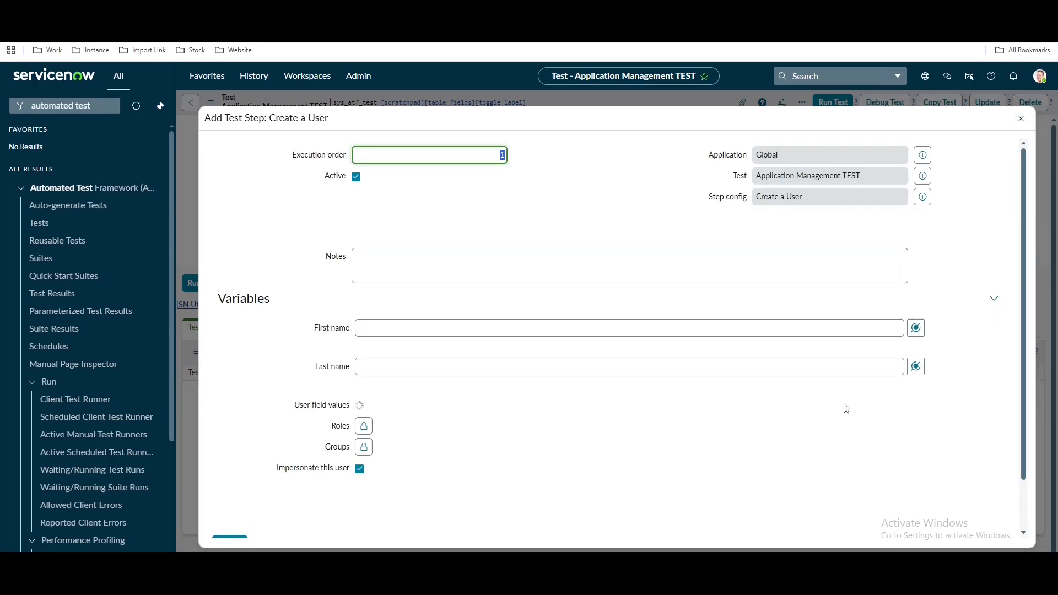
Enter the name Requester Manager, an e-mail-style user ID, and set the user Active
click(408, 328)
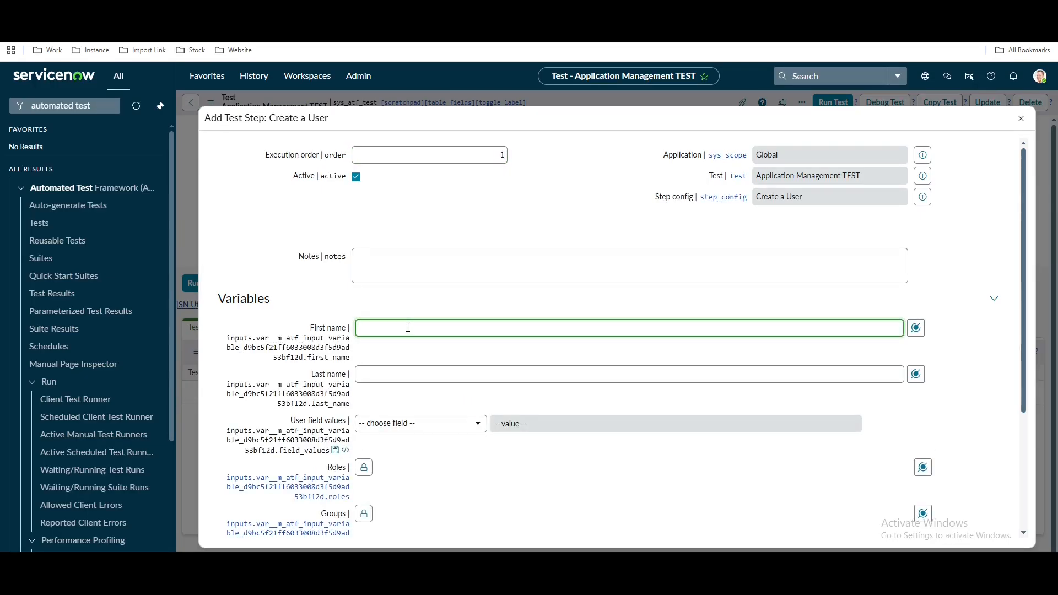
text(Requester)
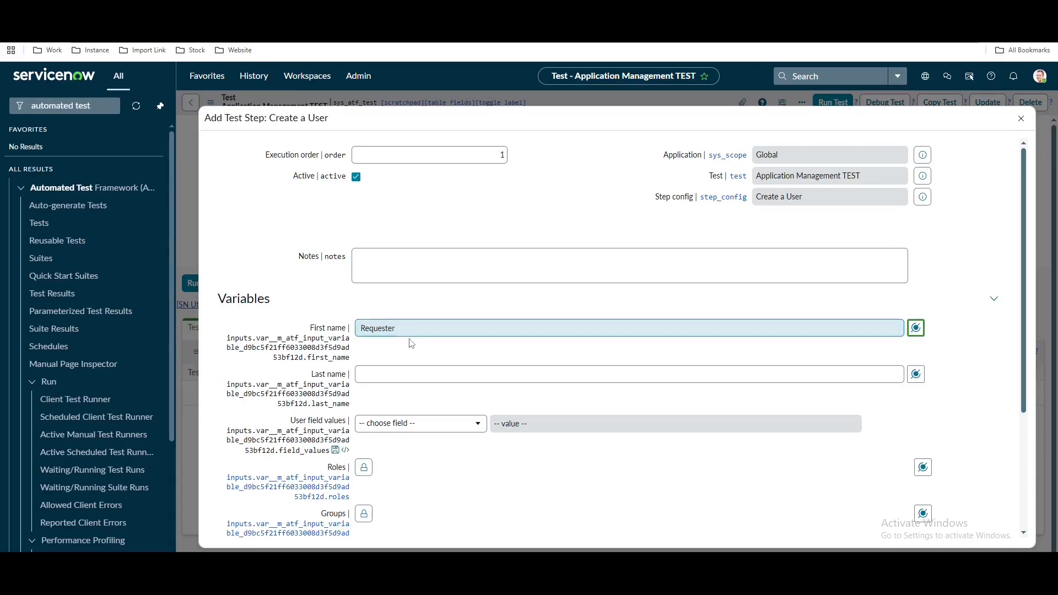
click(424, 372)
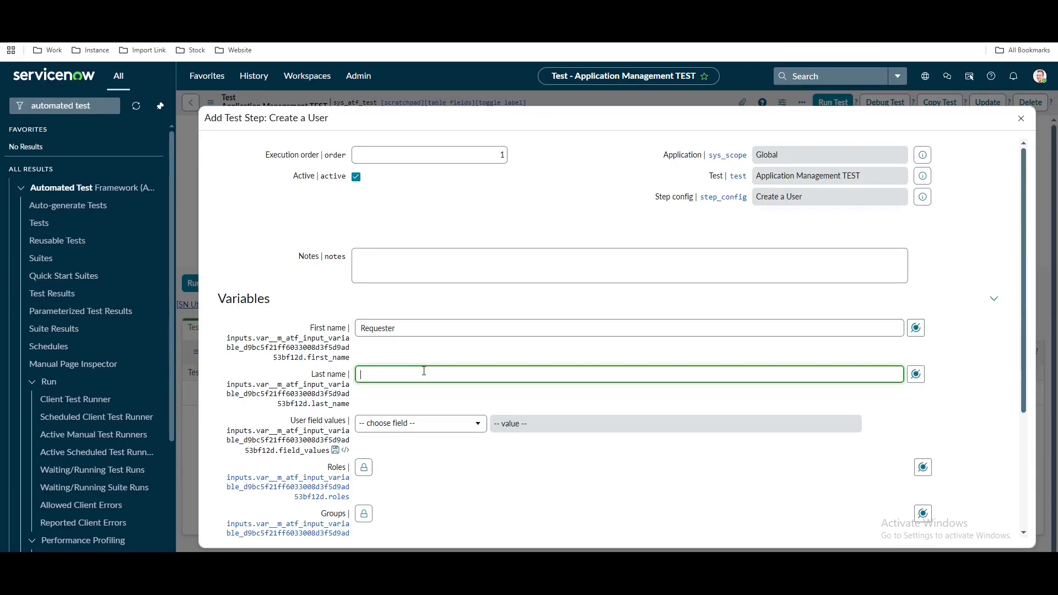
text(Manager)
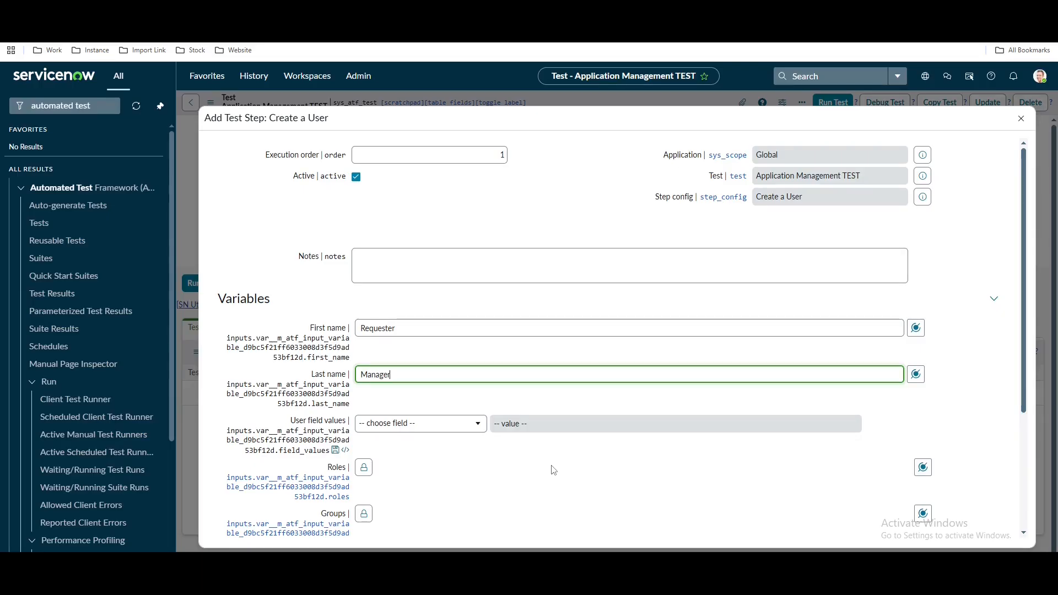
click(471, 424)
text(uest)
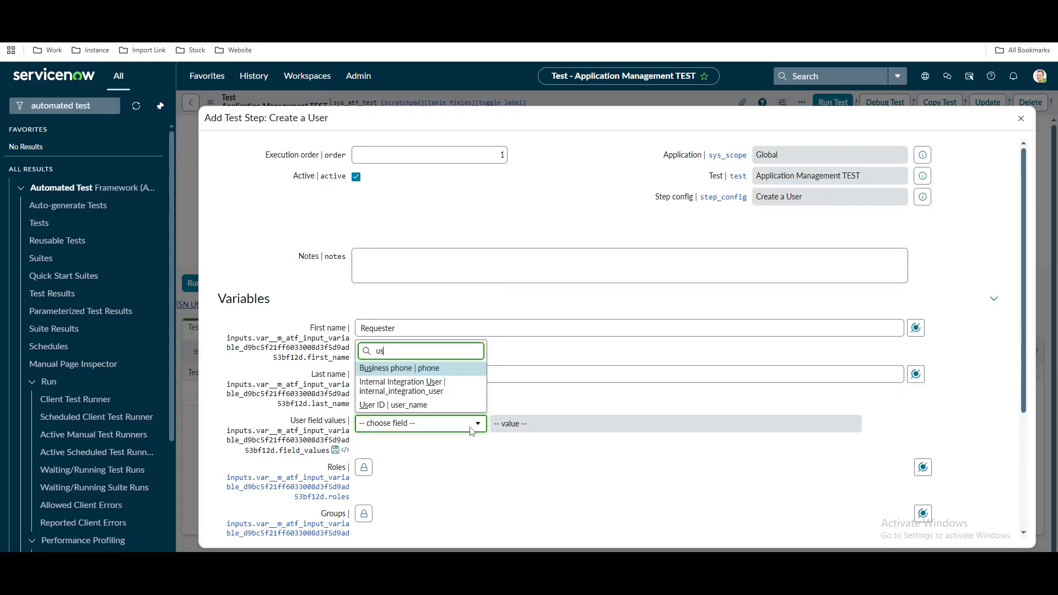
text(er)
click(397, 392)
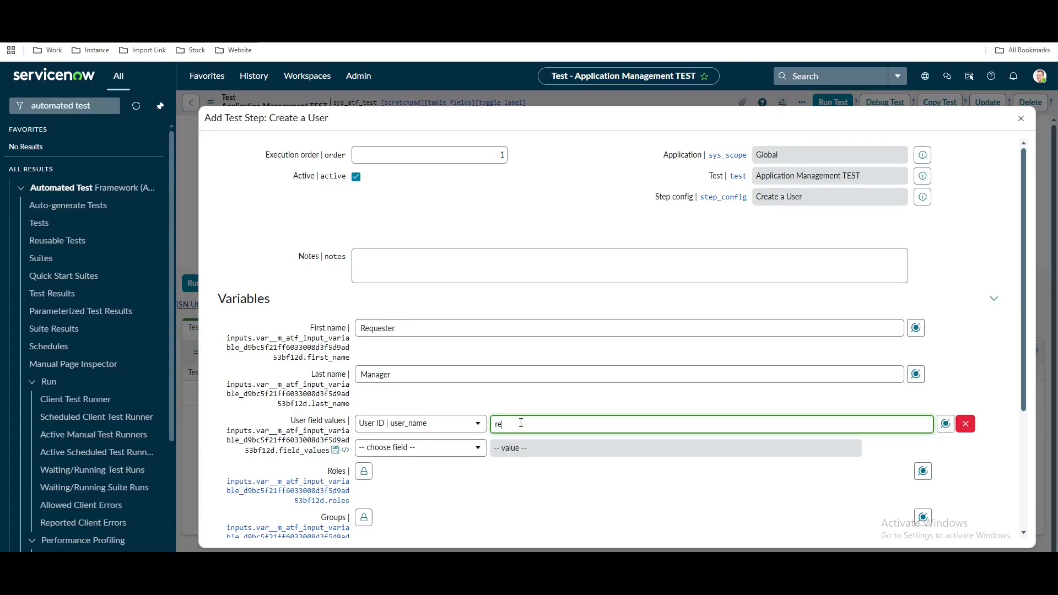
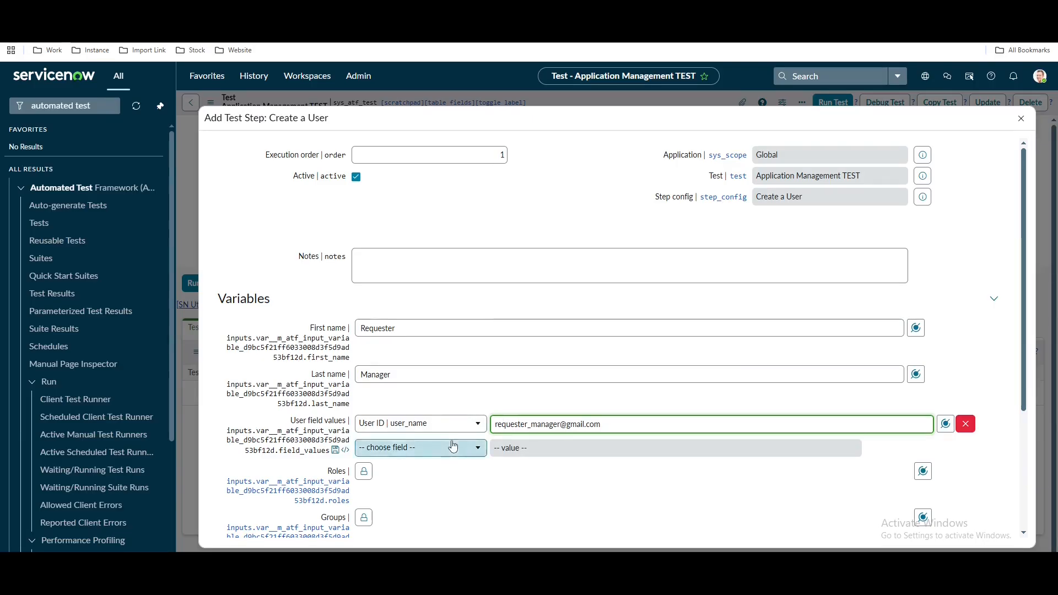
click(422, 447)
text(ac)
click(406, 402)
Add the approver_user and itil roles, turn off impersonation, and submit the step
click(363, 494)
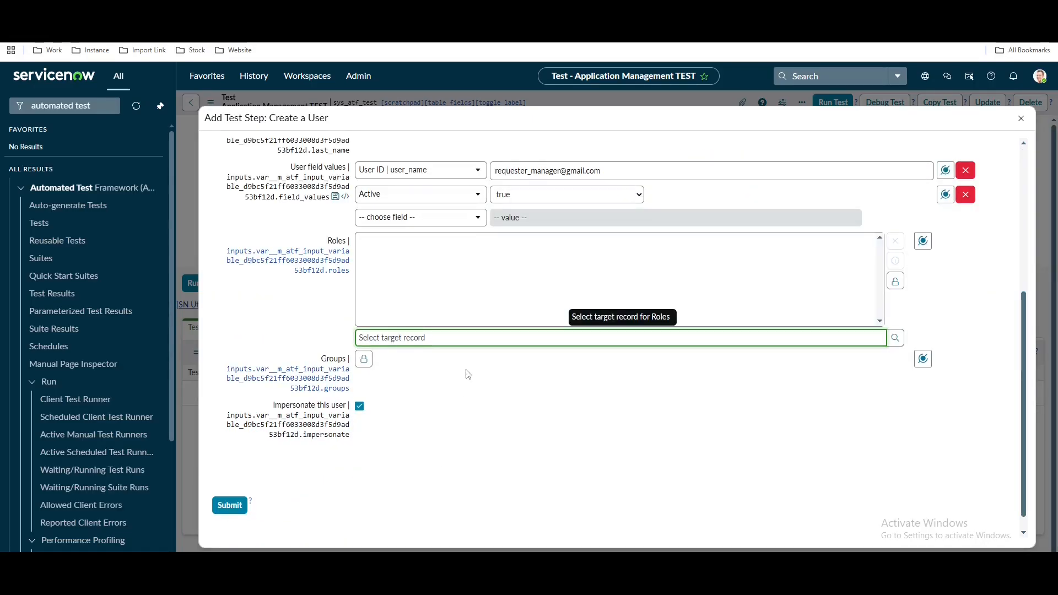
text(app)
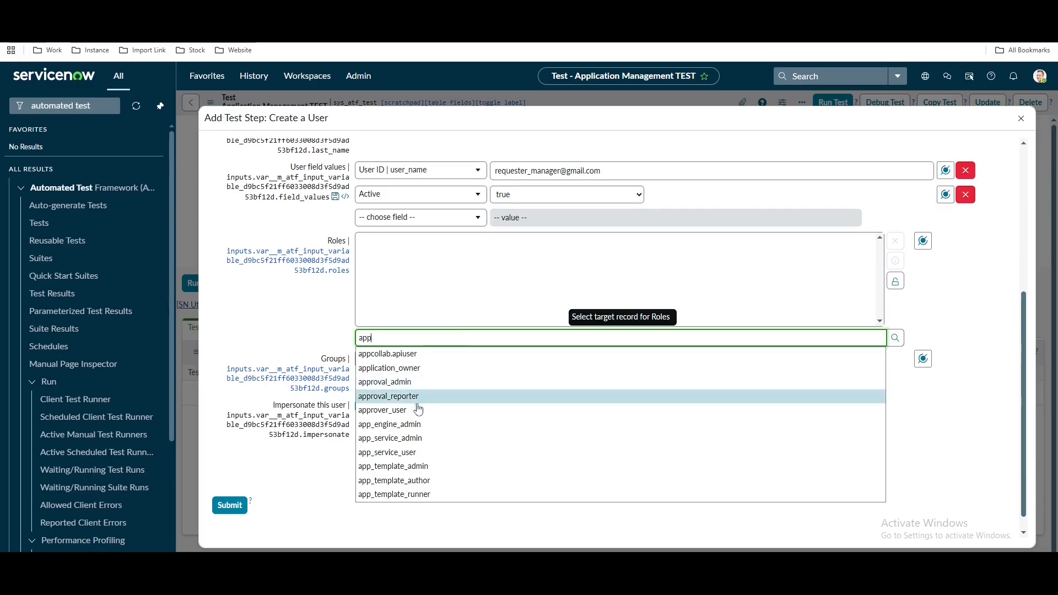
click(416, 411)
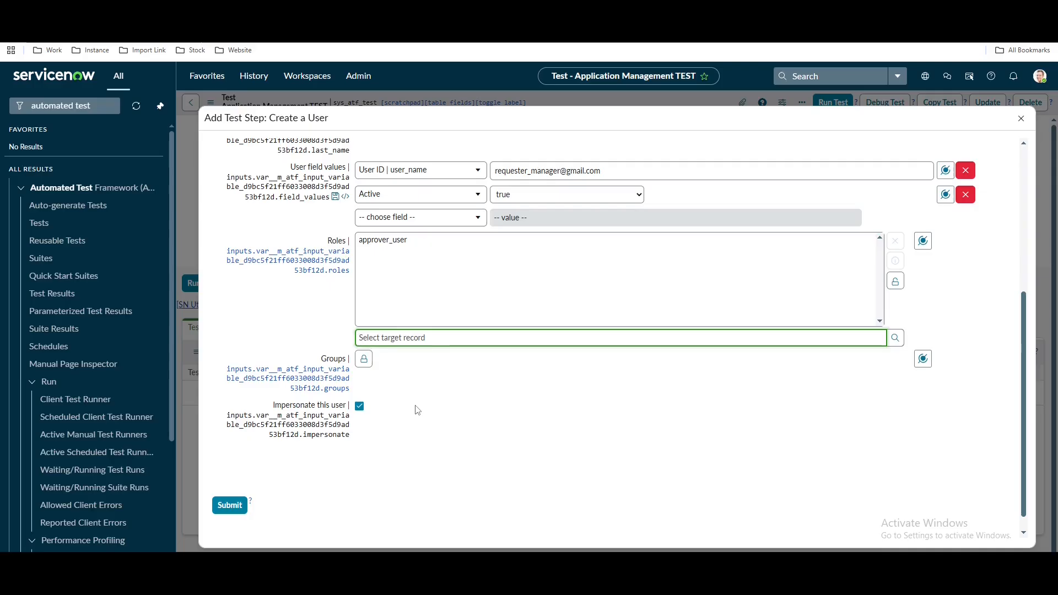
text(iti)
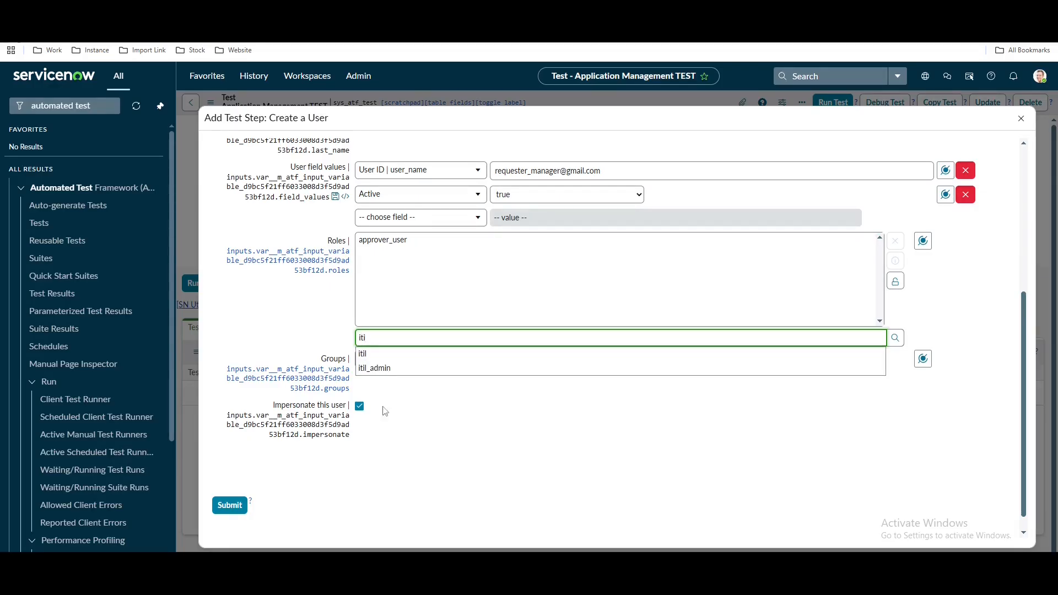
click(366, 352)
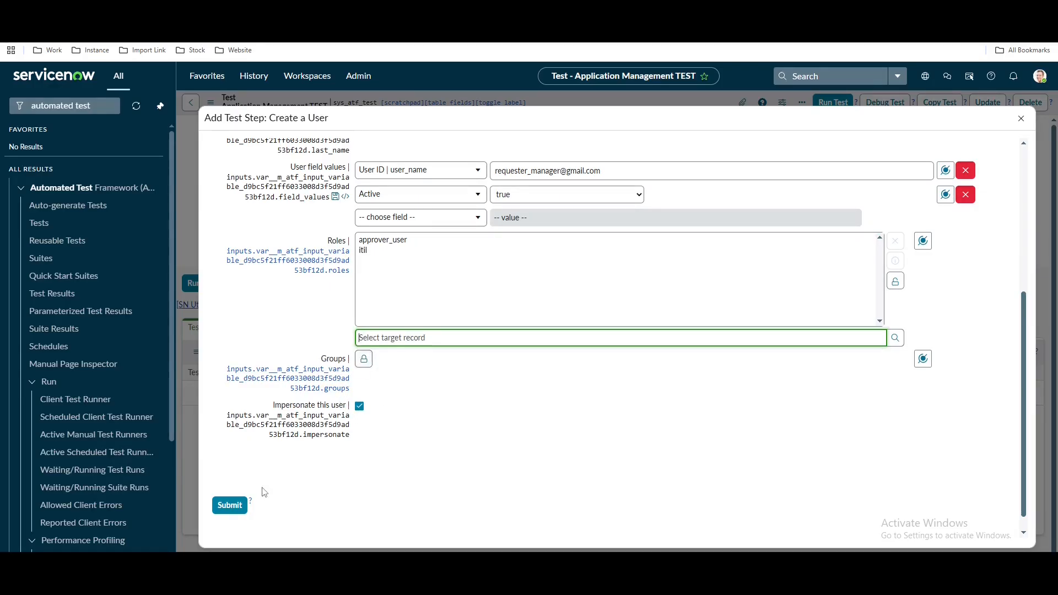
click(359, 408)
click(230, 505)
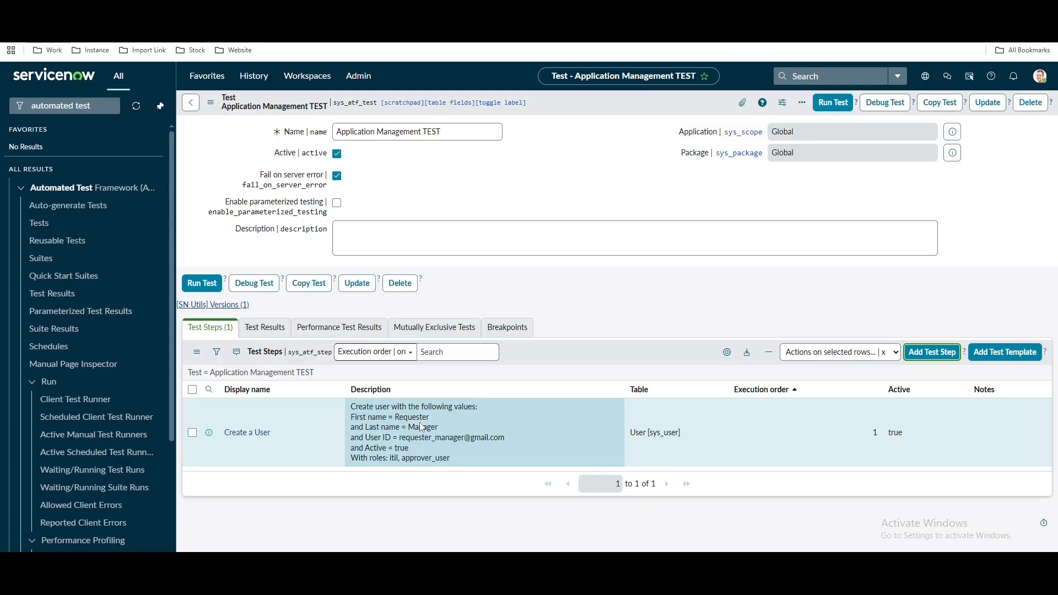
Start a second Create a User step for Fulfiller User and fill in its Email field
click(918, 358)
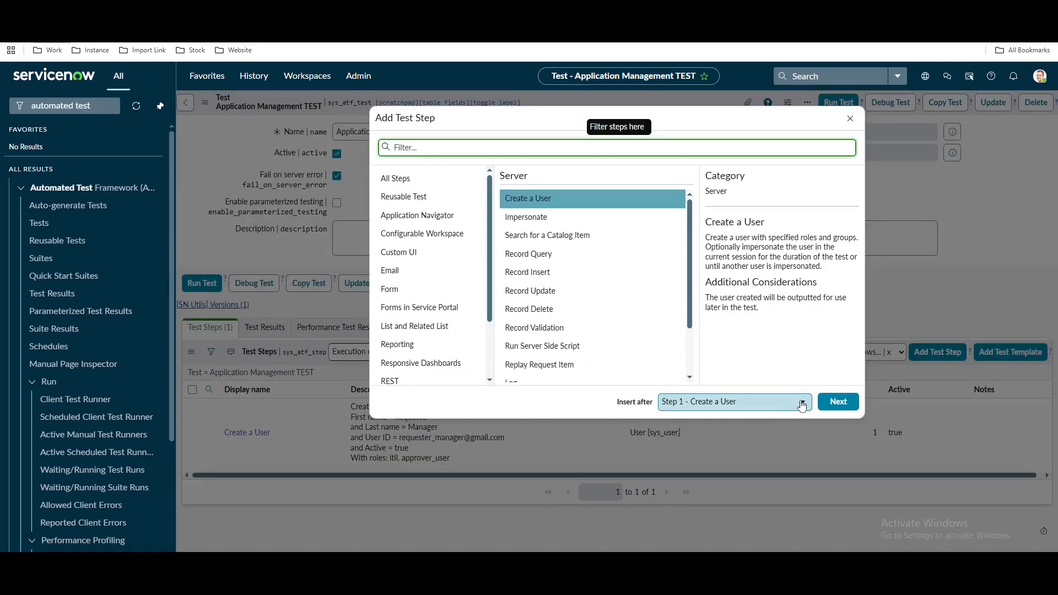
click(833, 402)
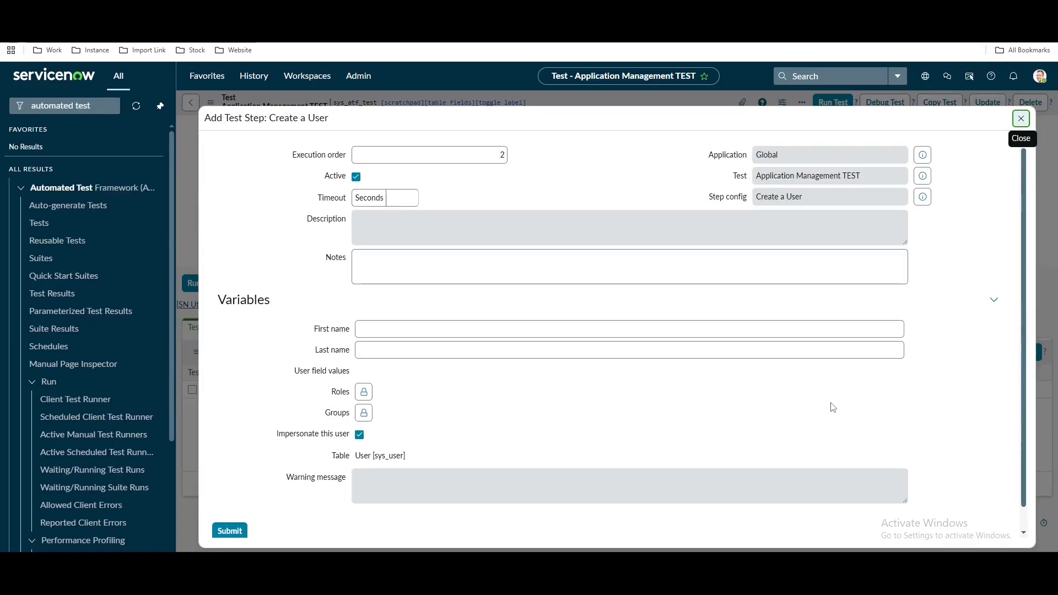
click(524, 329)
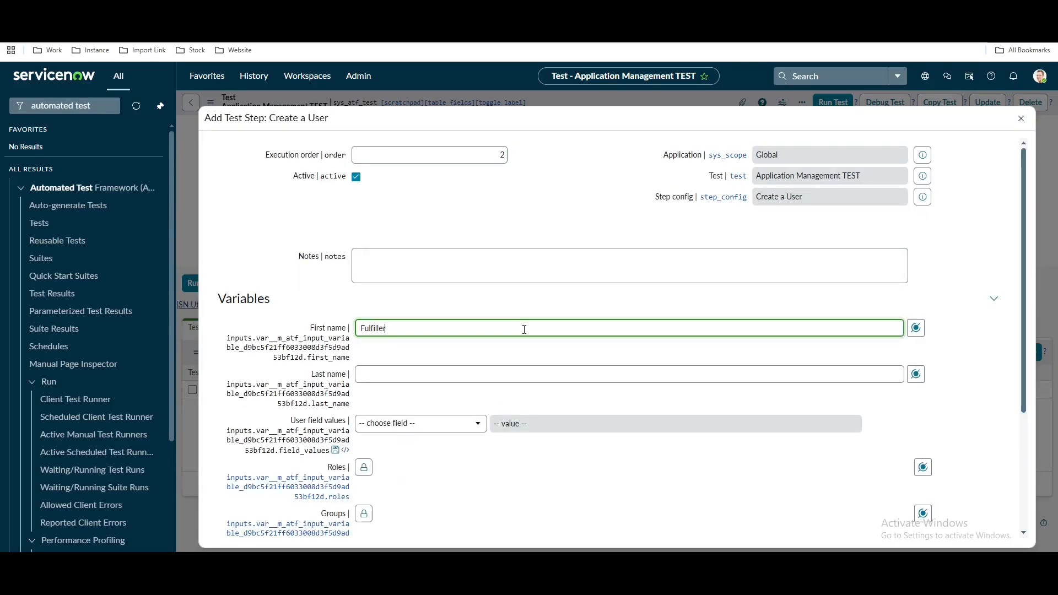
click(512, 375)
text(Use)
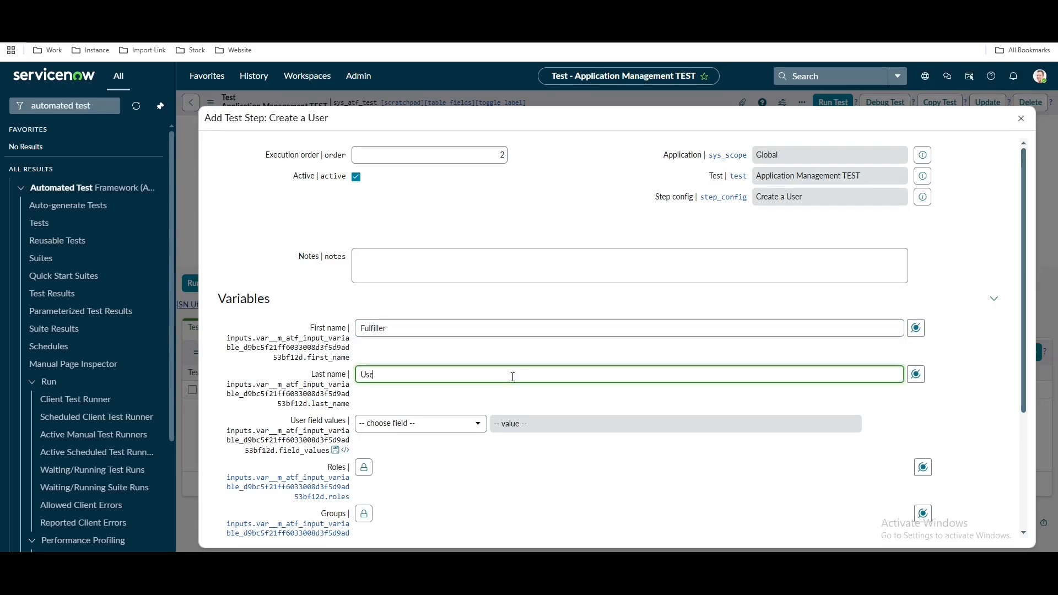
text(r)
click(470, 423)
text(email)
key(Return)
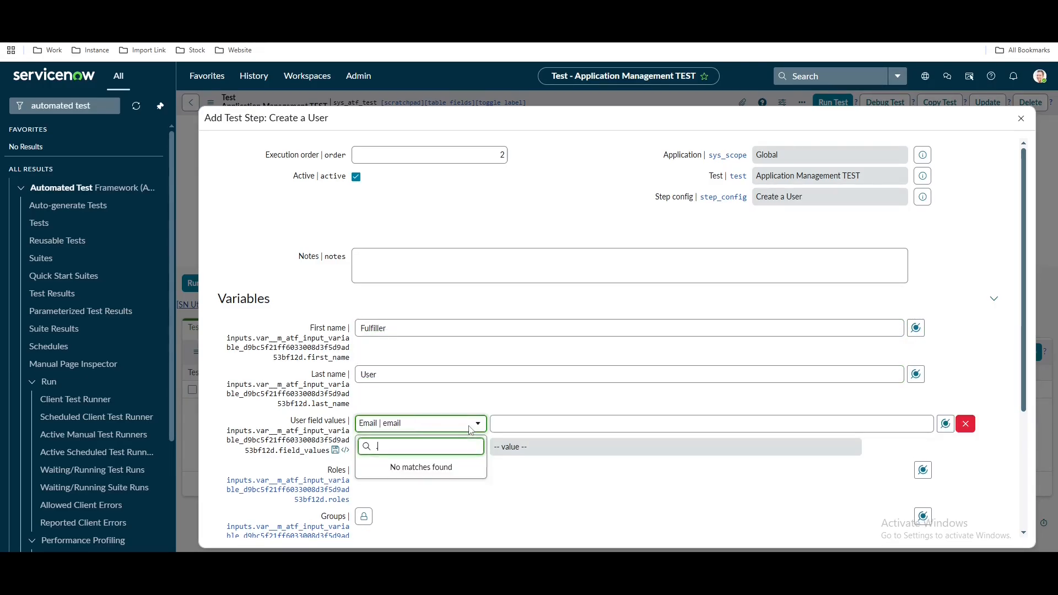
click(514, 423)
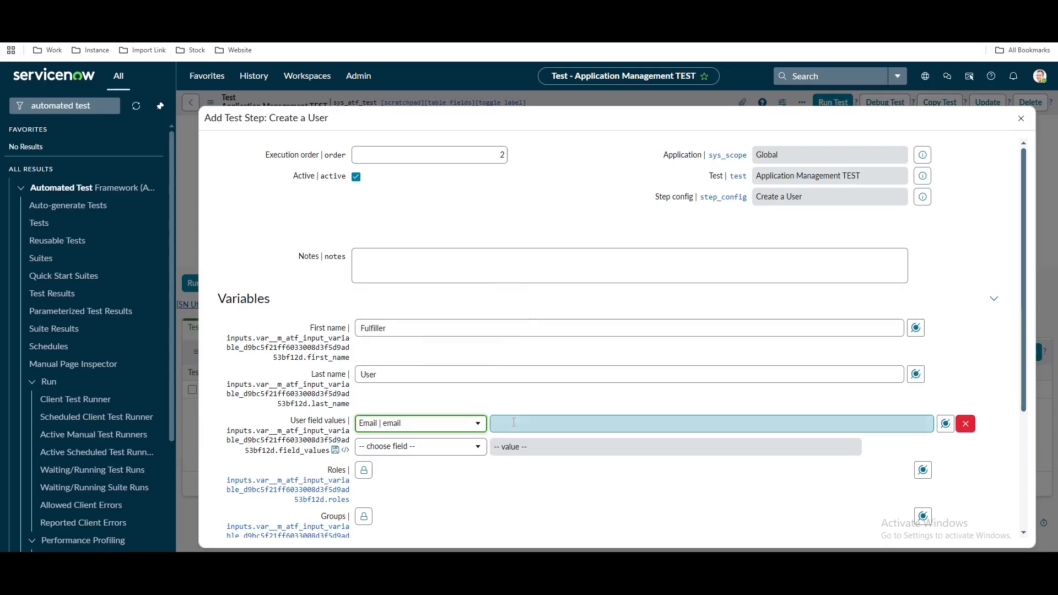
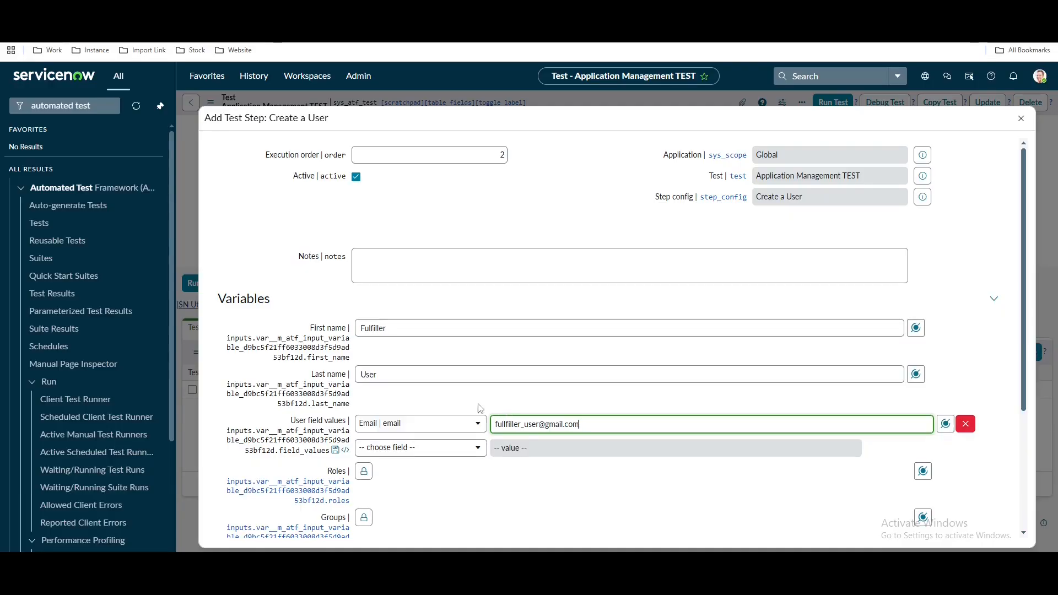
Mark the fulfiller user Active and give it the itil role
click(465, 447)
text(a)
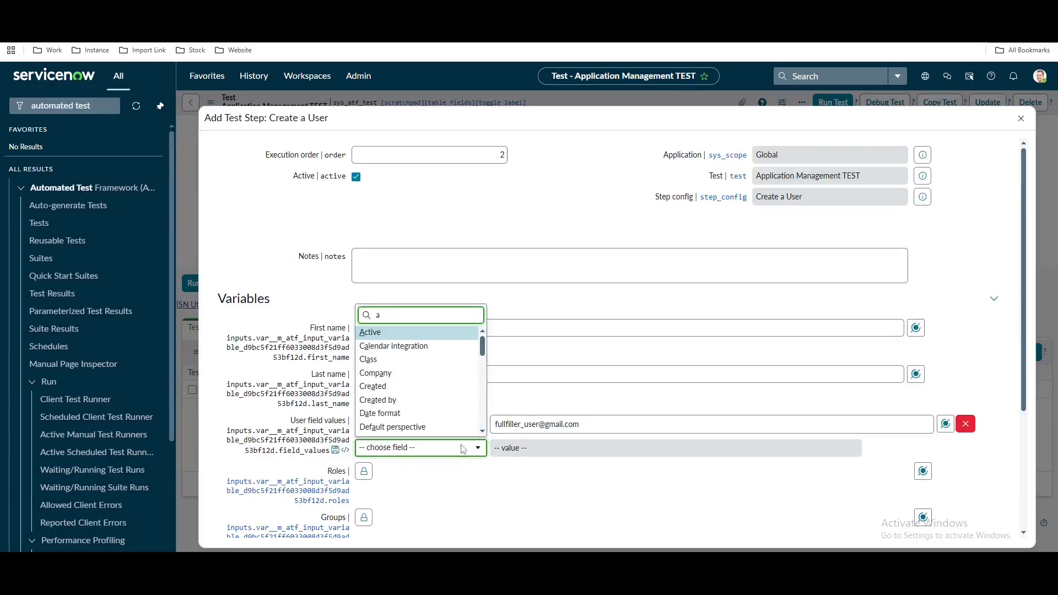
click(371, 332)
click(363, 494)
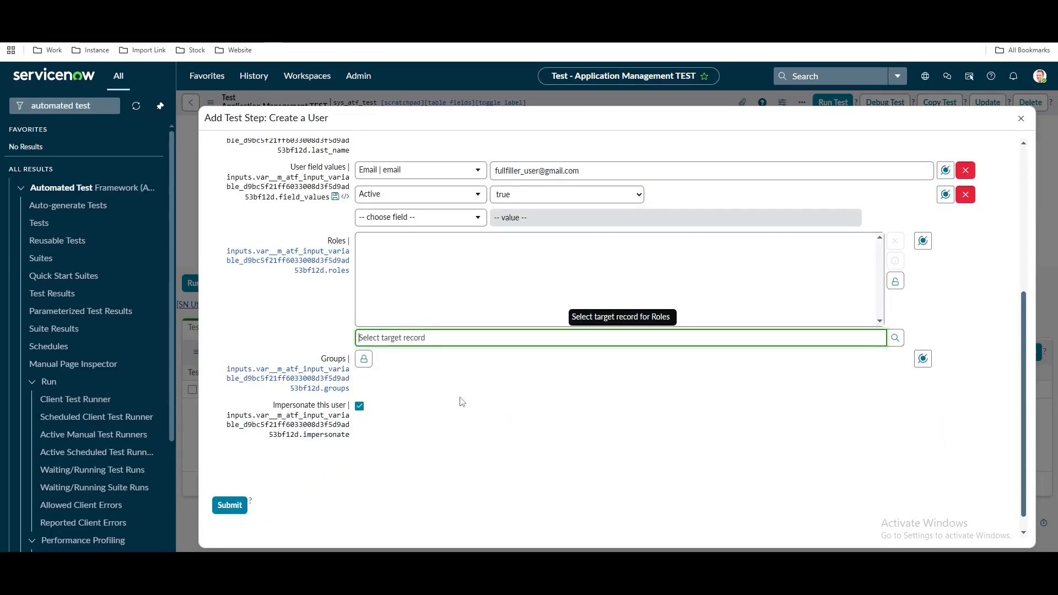
text(iti)
click(380, 354)
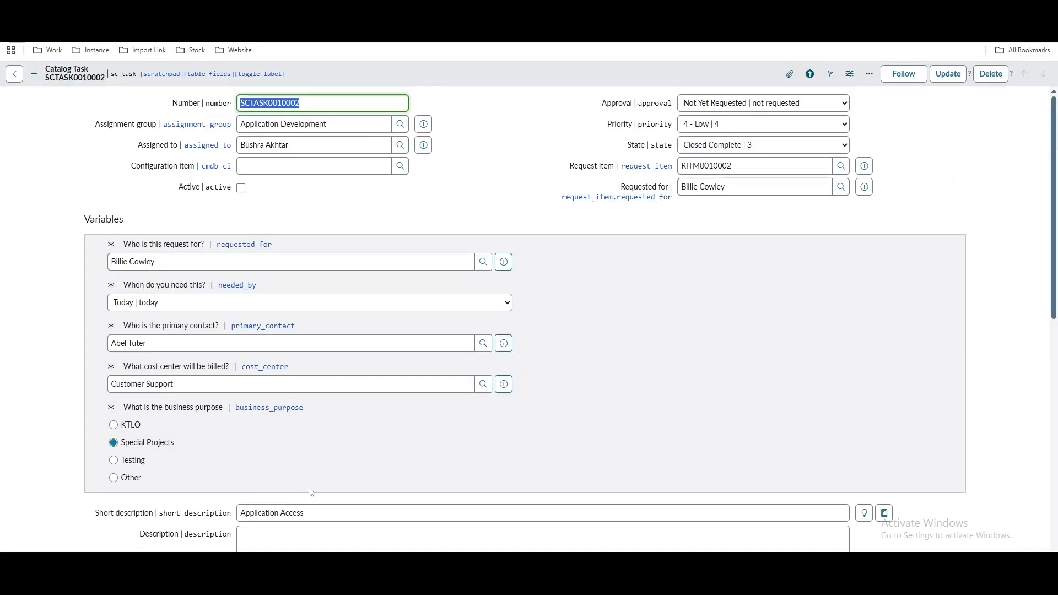
Add the Application Development group to the user and submit the step
scroll(278, 480, down, 9)
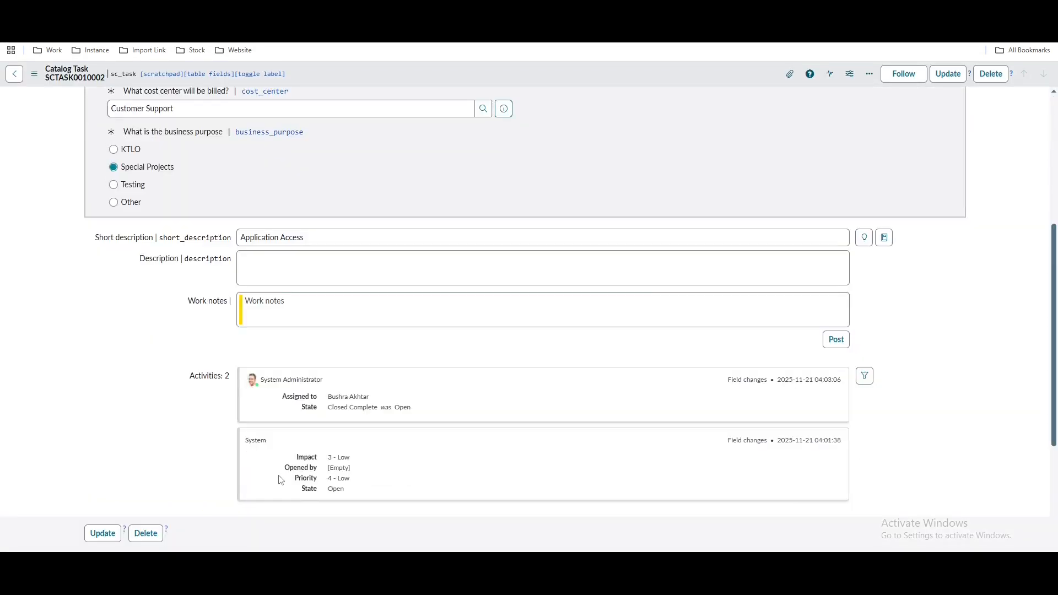
scroll(281, 479, up, 5)
scroll(279, 479, up, 5)
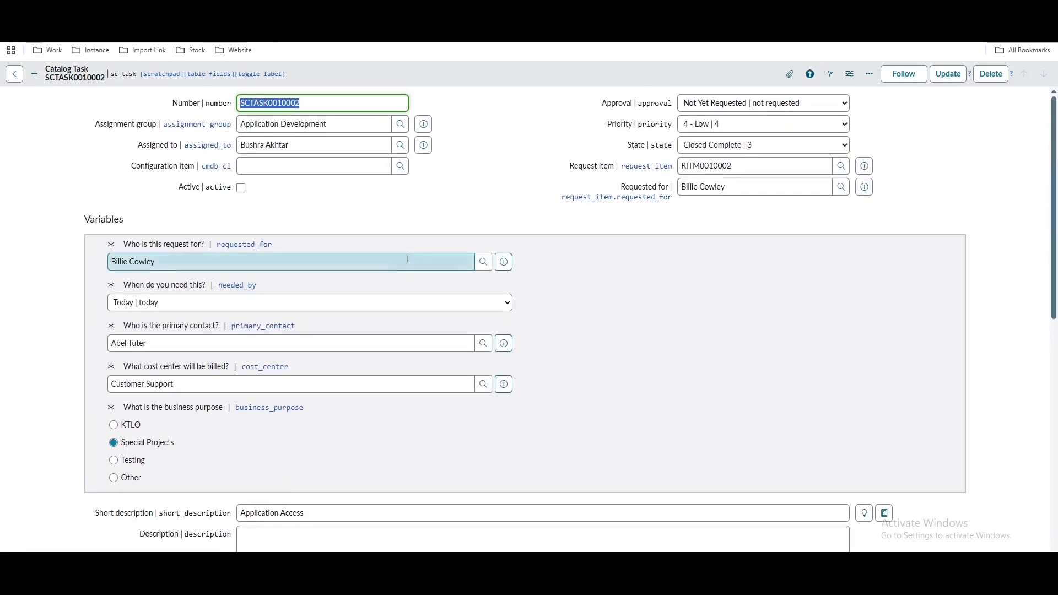
triple_click(334, 124)
key(ctrl+c)
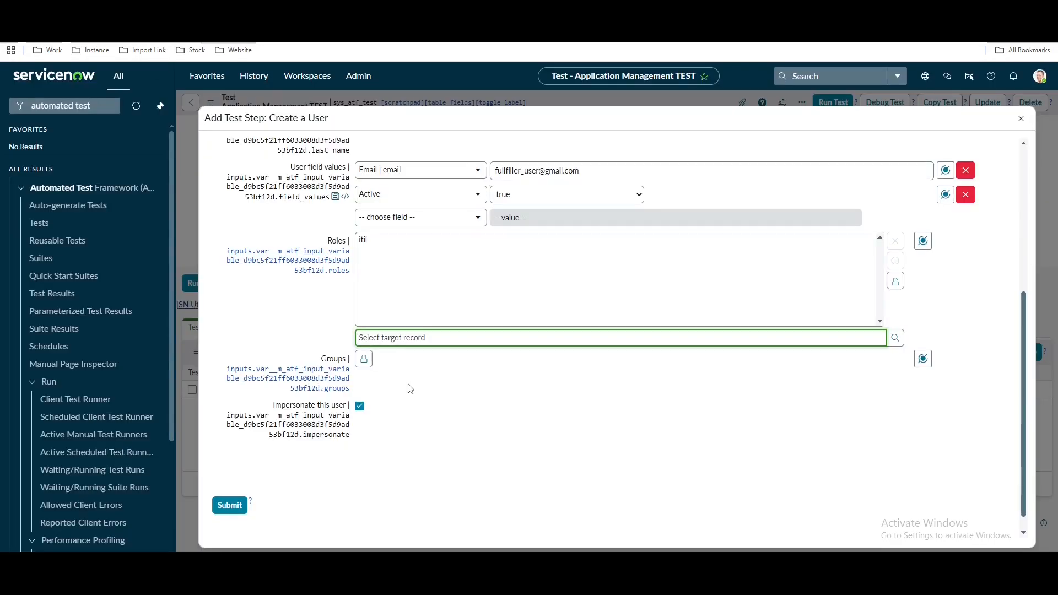
click(364, 359)
key(ctrl+v)
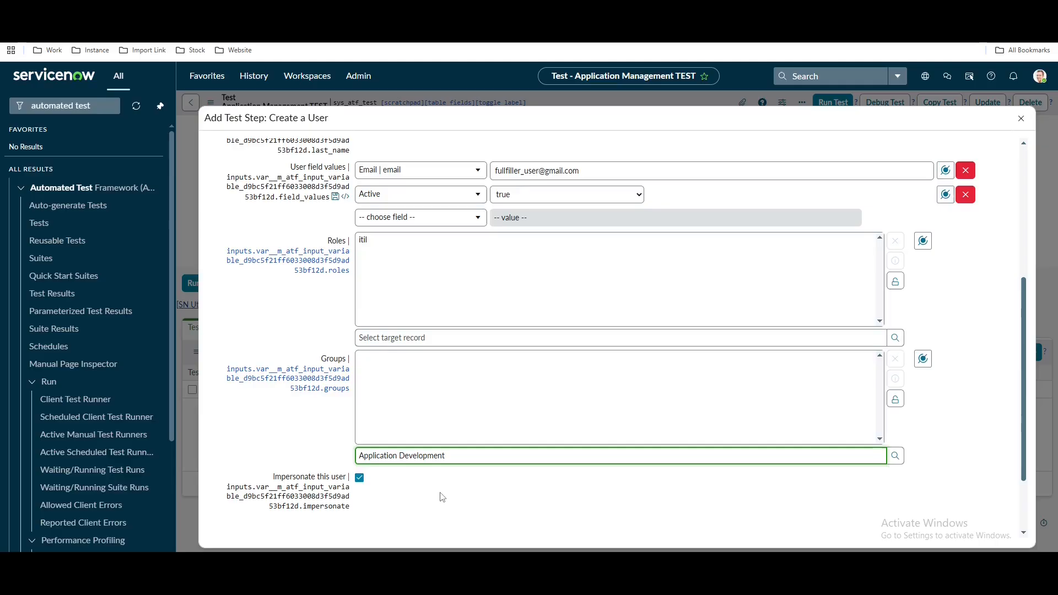
key(Return)
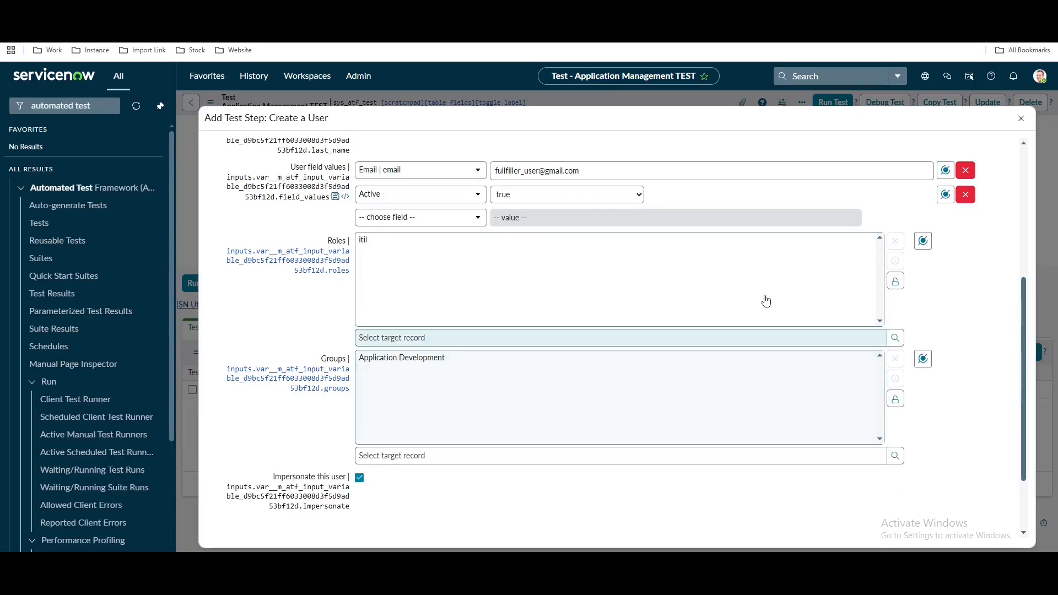
scroll(855, 390, down, 3)
click(230, 487)
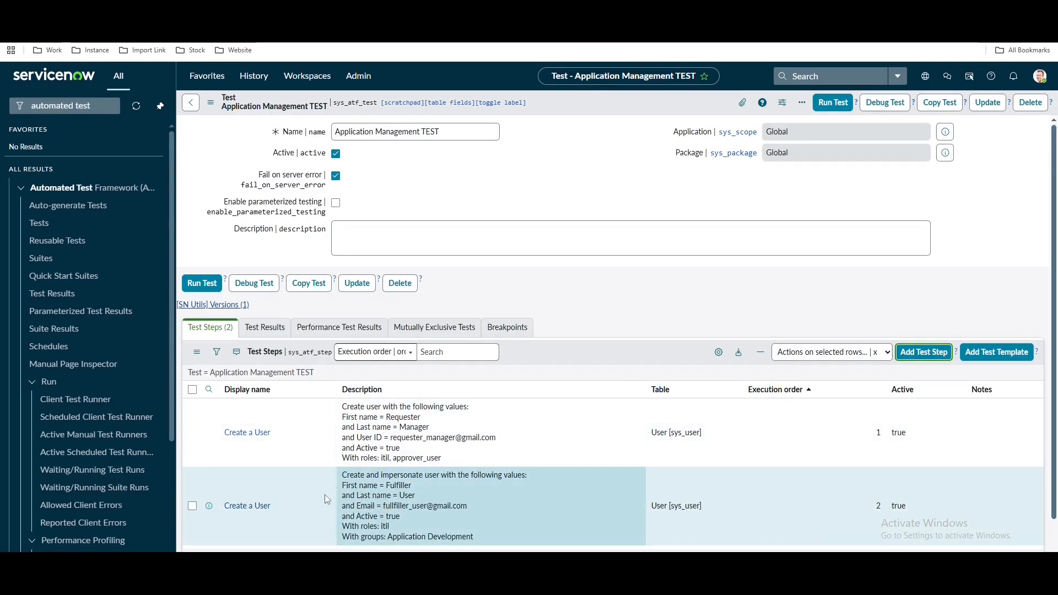
Clear 'Impersonate this user' on step 2, save it, and return to the test's steps
click(258, 508)
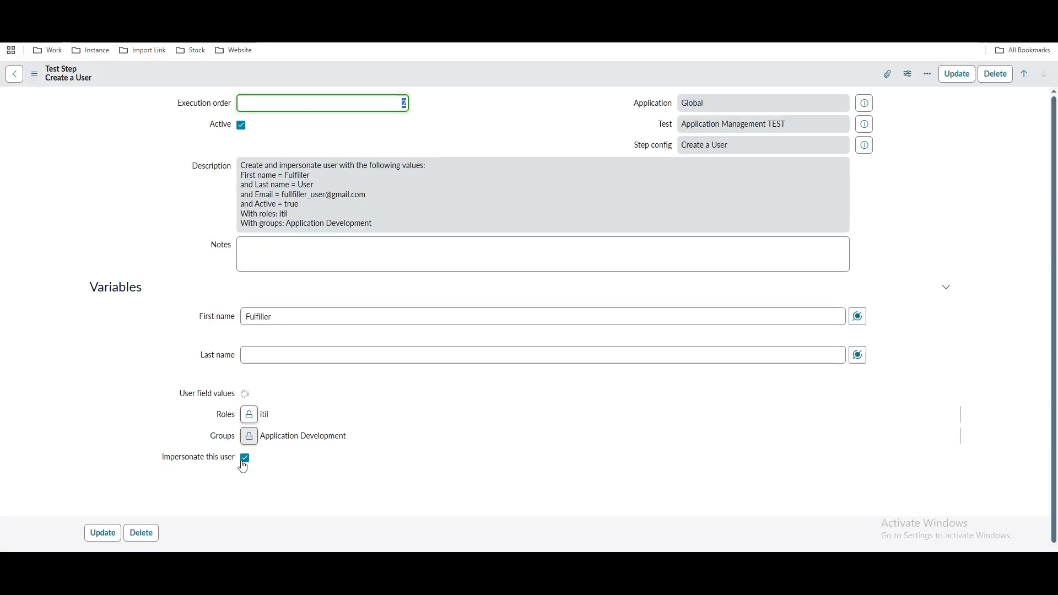
click(246, 511)
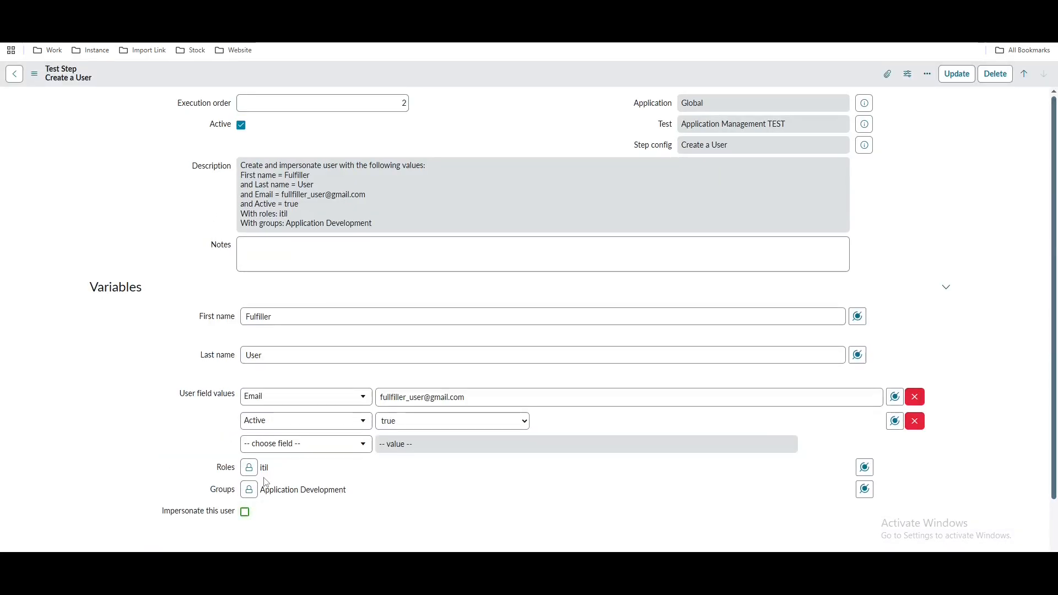
right_click(449, 66)
click(462, 76)
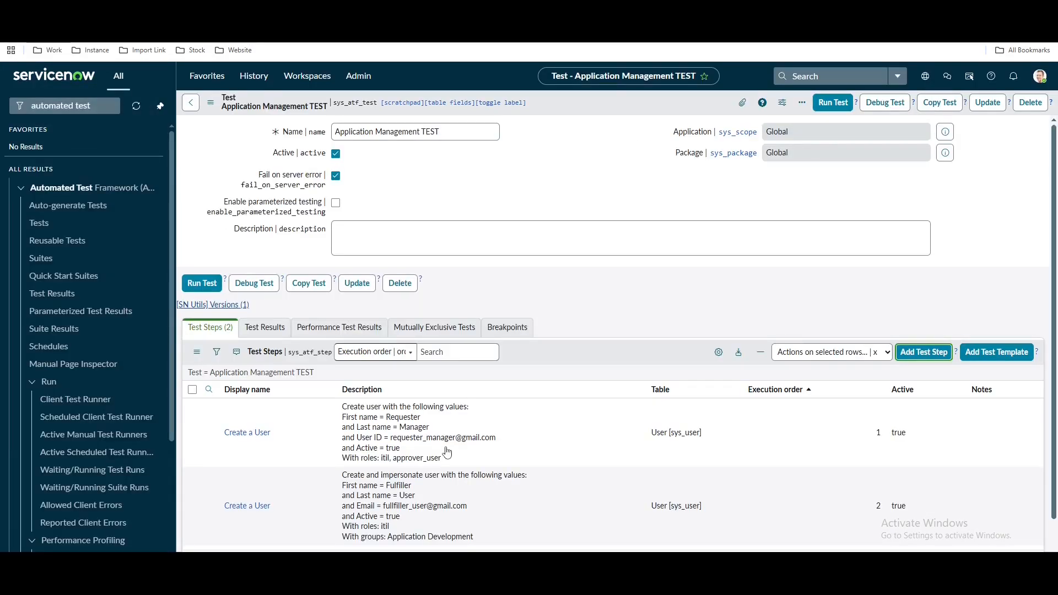
scroll(447, 452, down, 1)
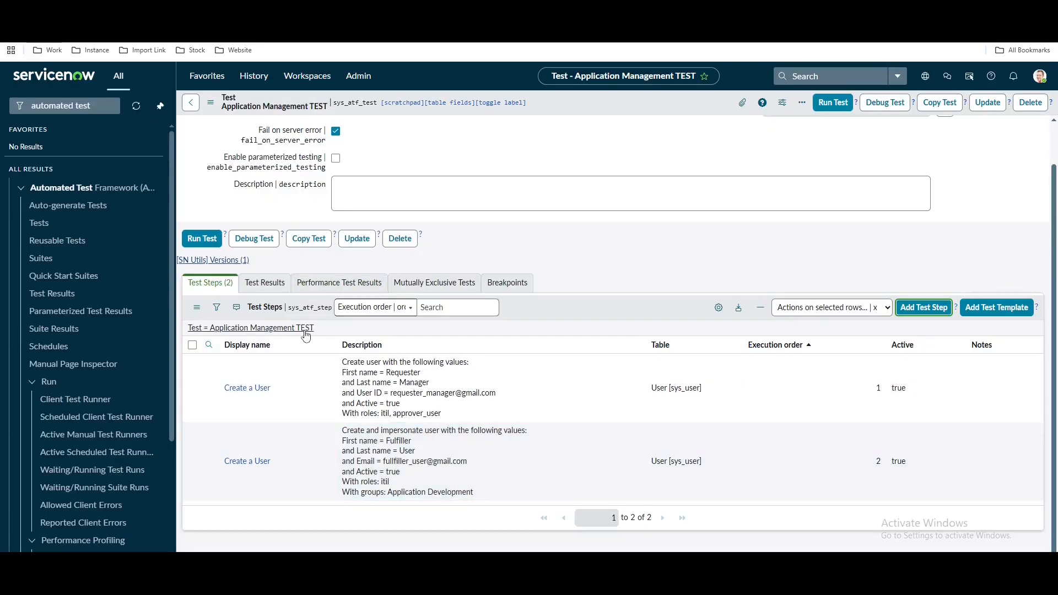
click(304, 331)
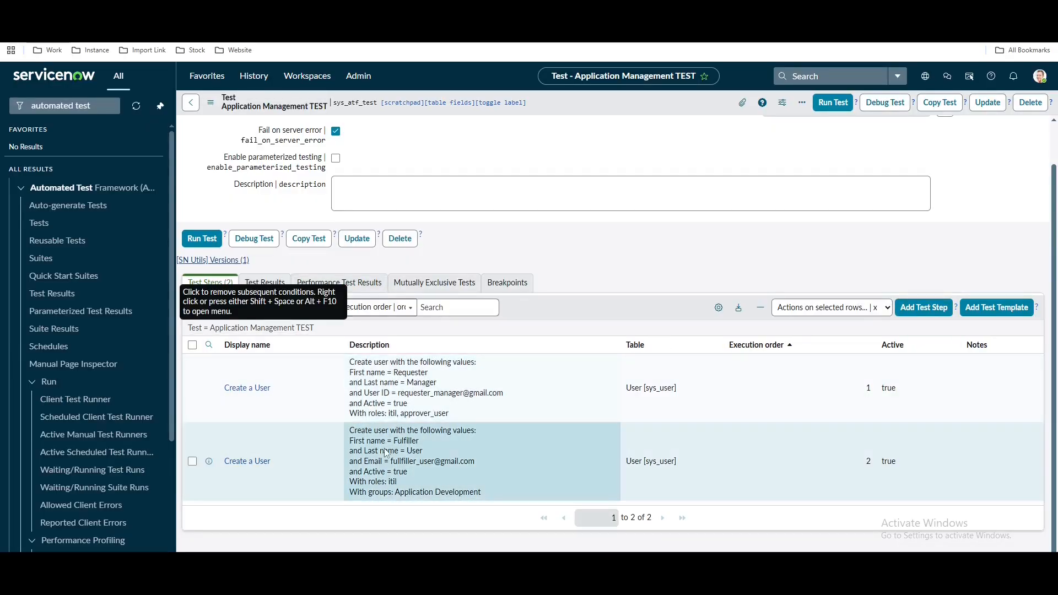
Start a third Create a User step with first name Requester and last name User
click(923, 308)
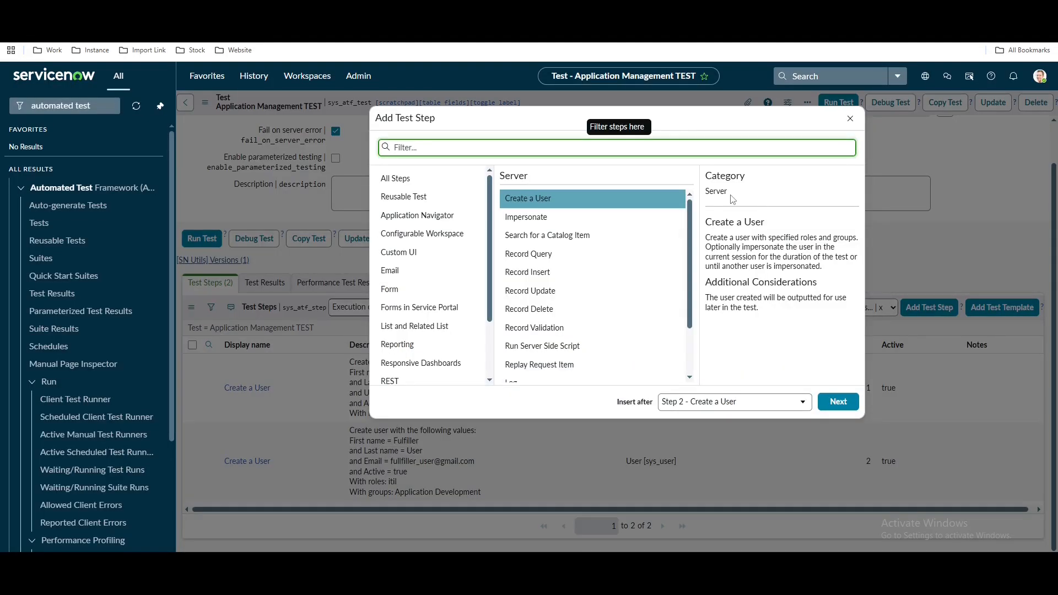
click(839, 409)
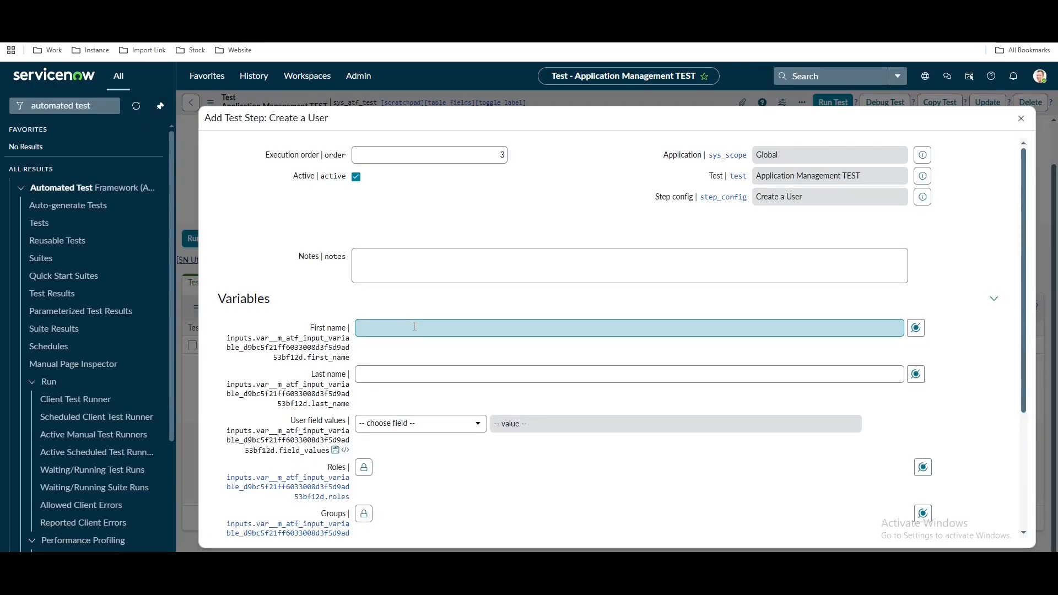
click(414, 326)
text(Requester)
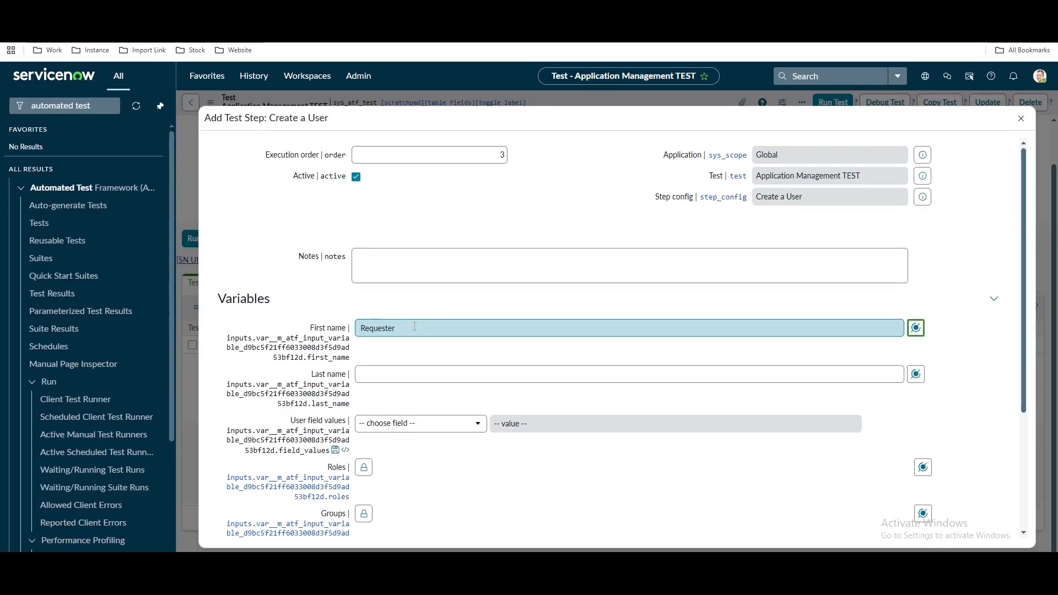
click(405, 375)
text(Us)
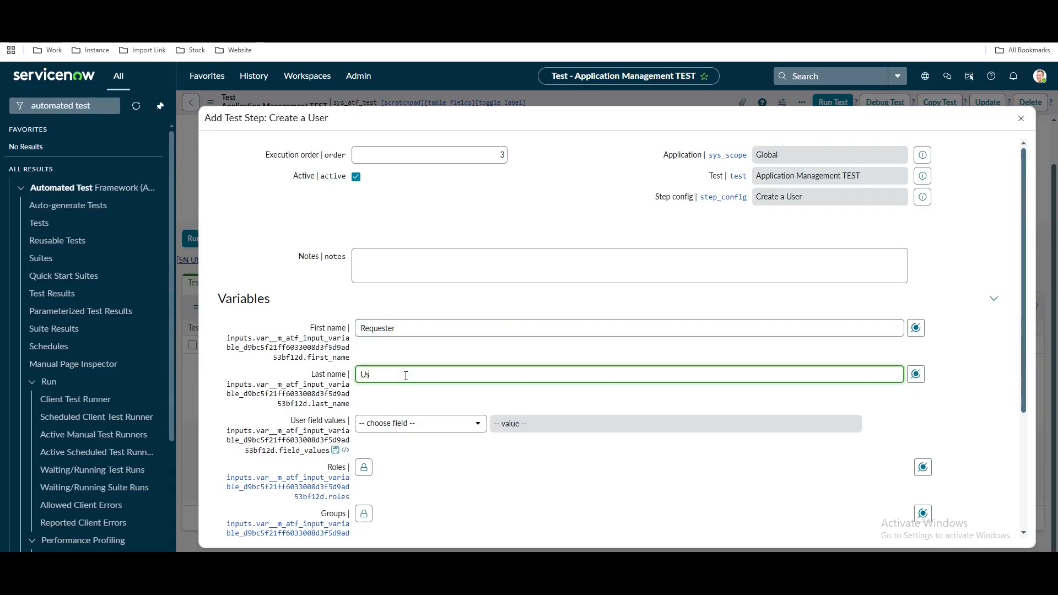
text(er)
Add an Email field value and set the requester user Active
click(418, 423)
text(ema)
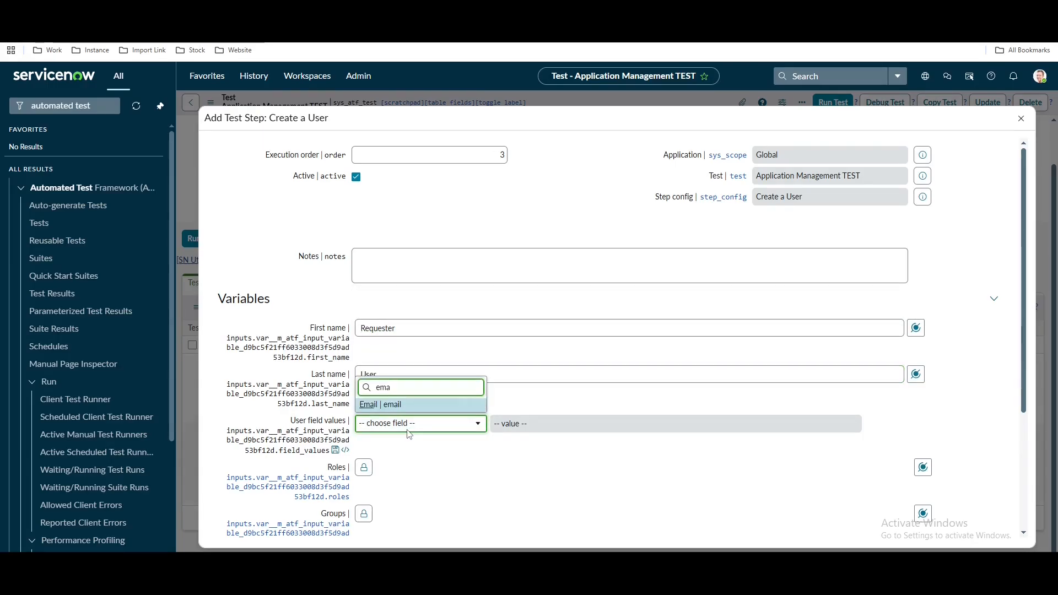
click(434, 406)
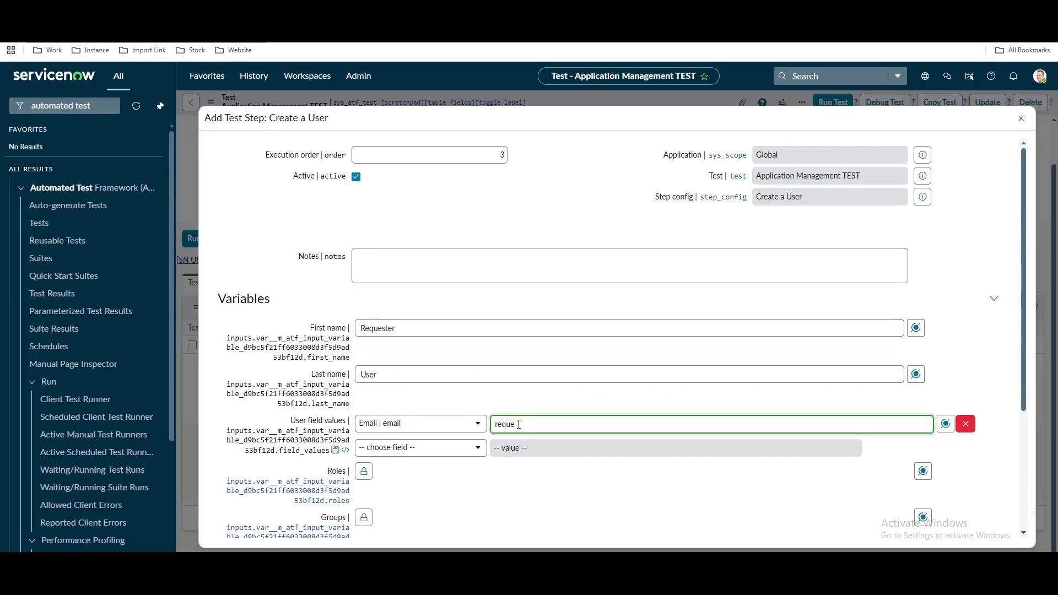
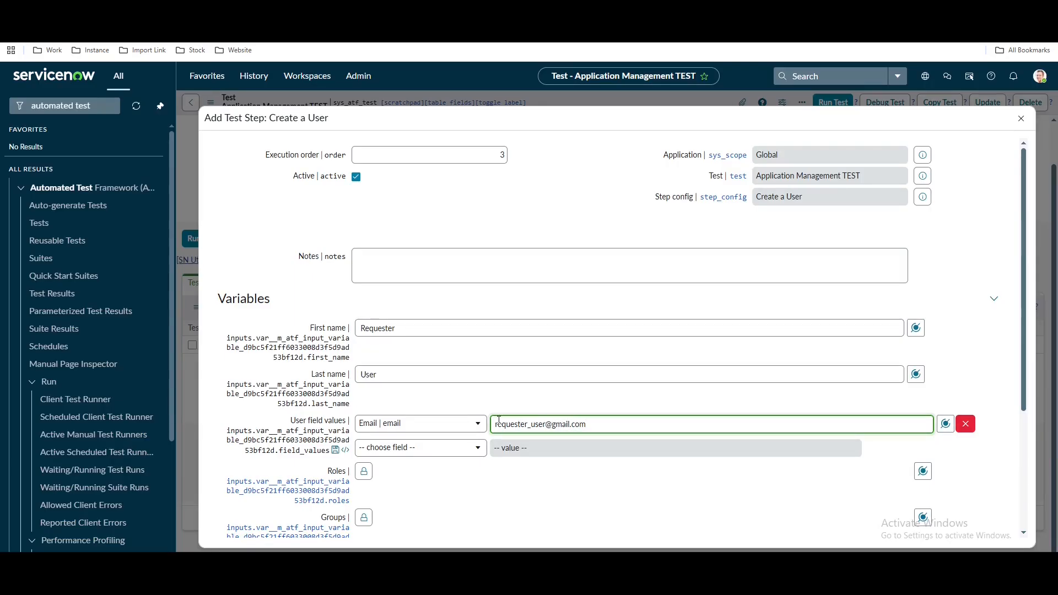
click(418, 447)
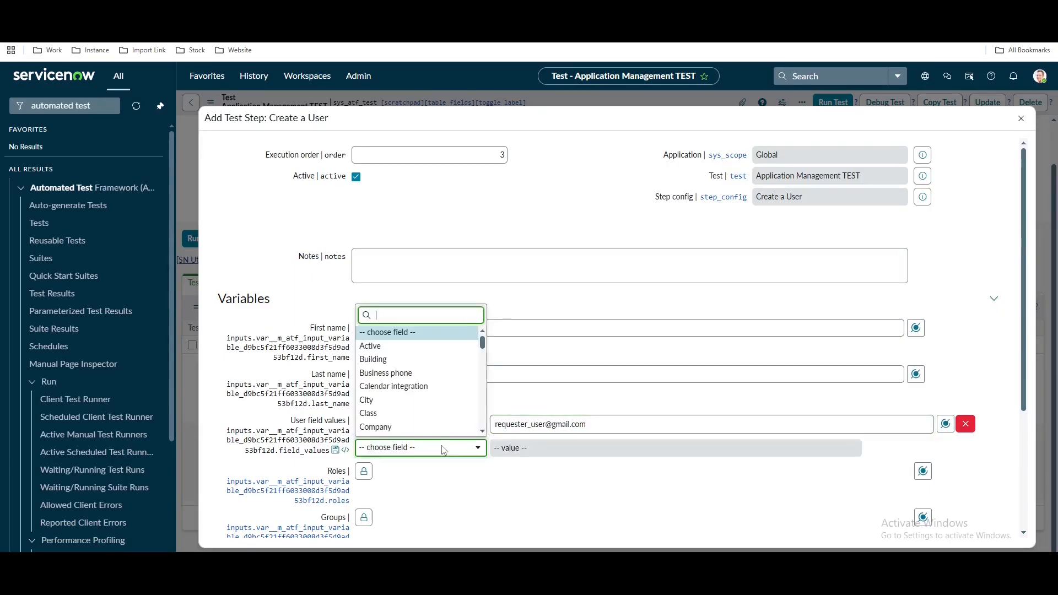
text(ac)
click(392, 403)
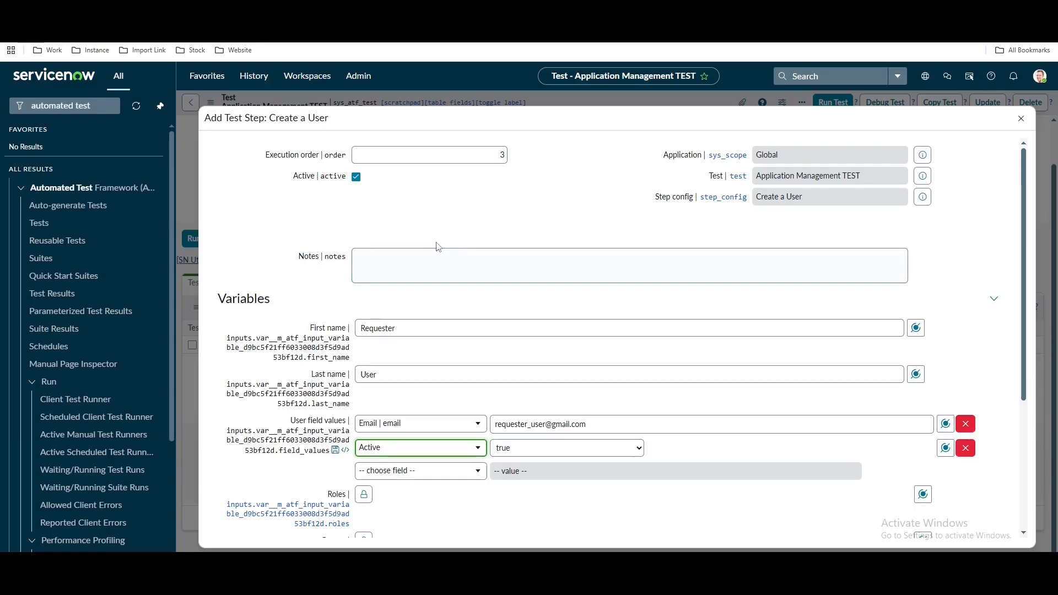
click(419, 323)
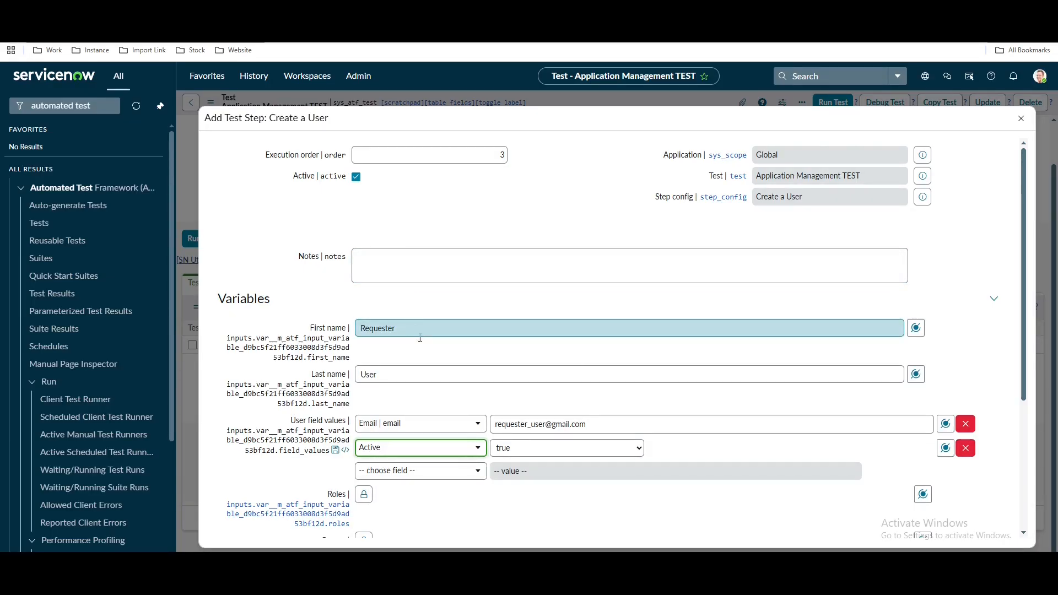
Set the Manager field to the user created in Step 1
click(479, 473)
text(m)
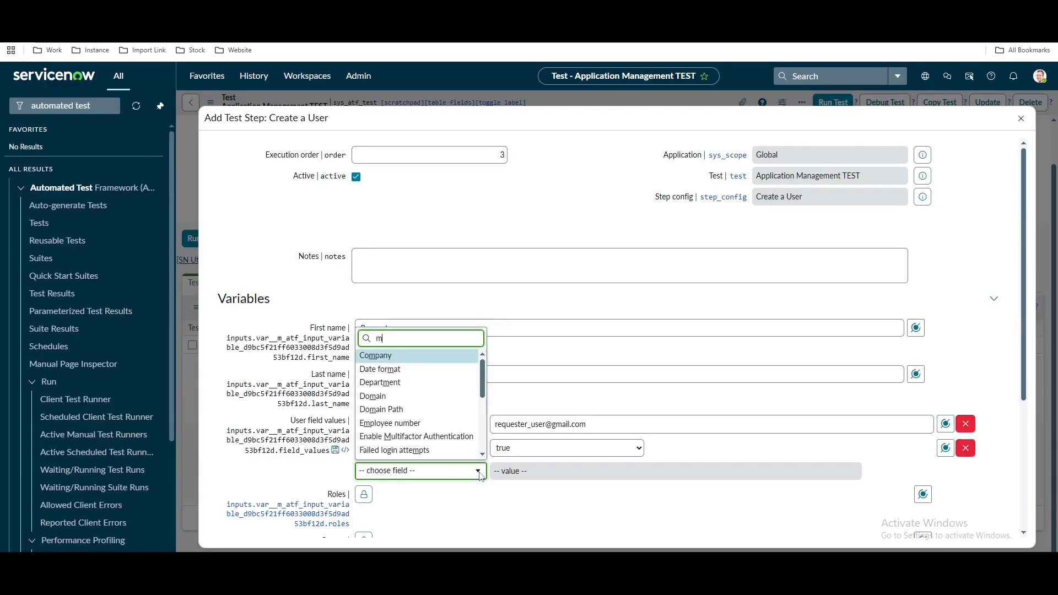
text(ana)
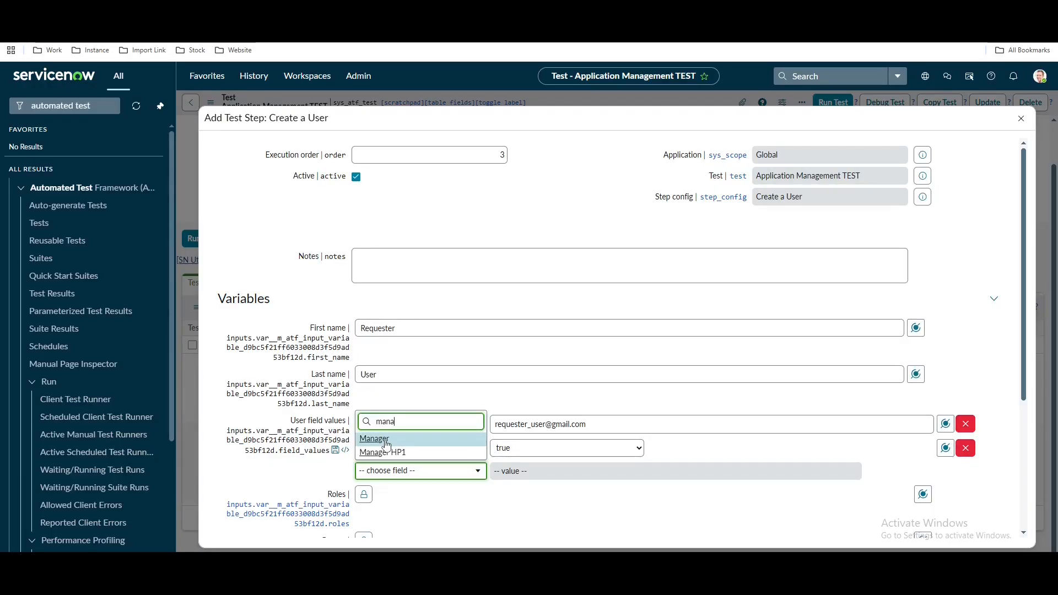
click(385, 439)
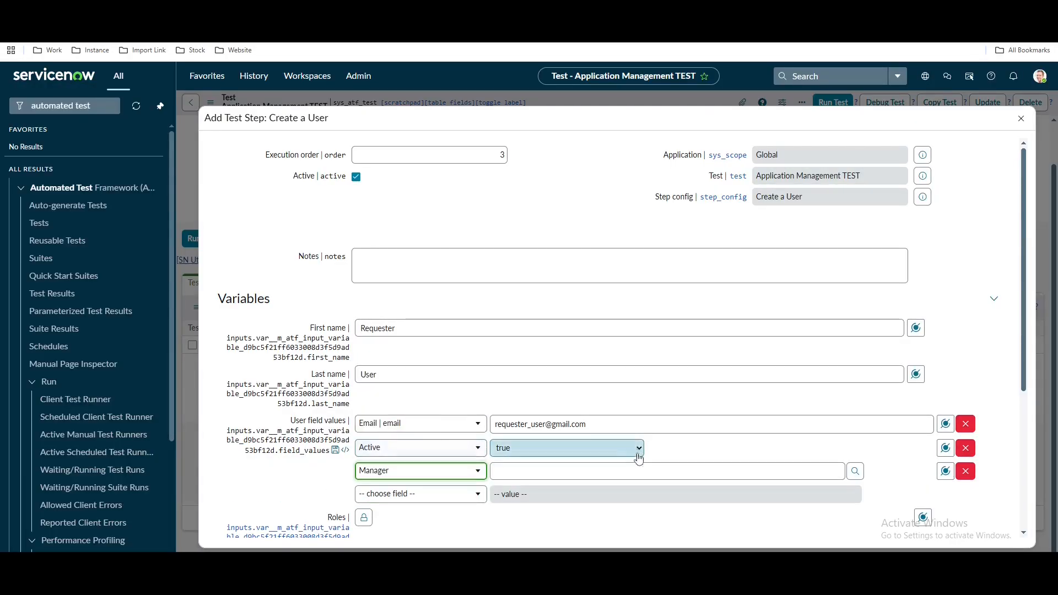
click(945, 472)
click(941, 339)
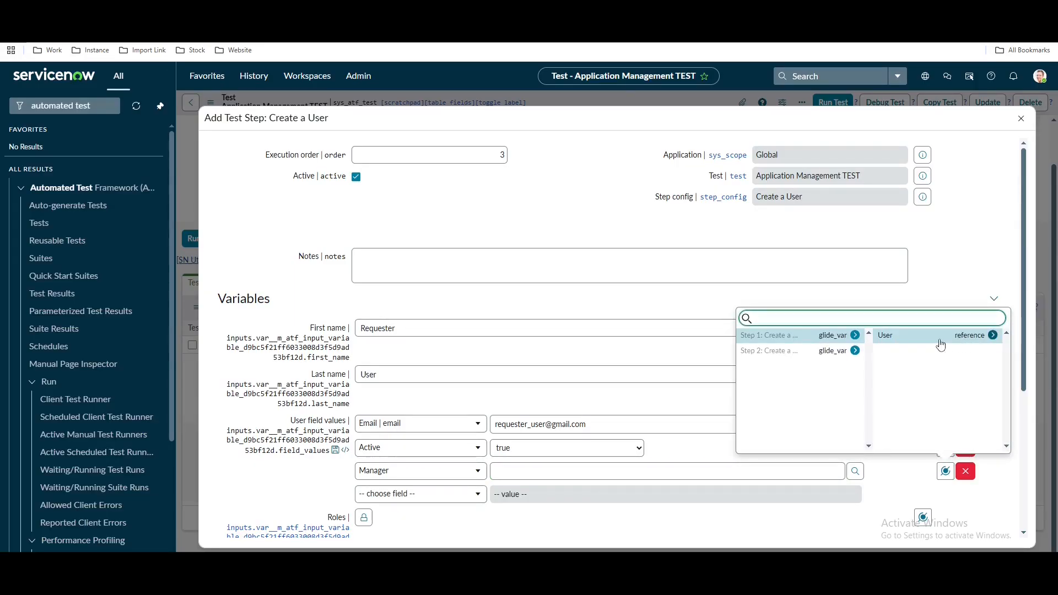
click(940, 341)
Give the requester user the itil role and submit the step
scroll(538, 475, down, 2)
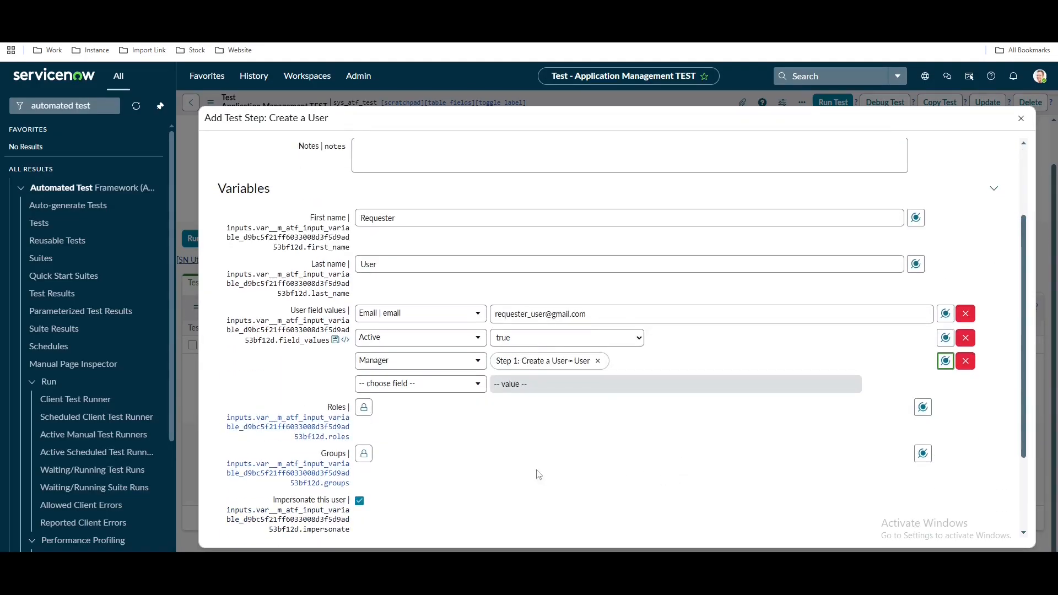
click(363, 409)
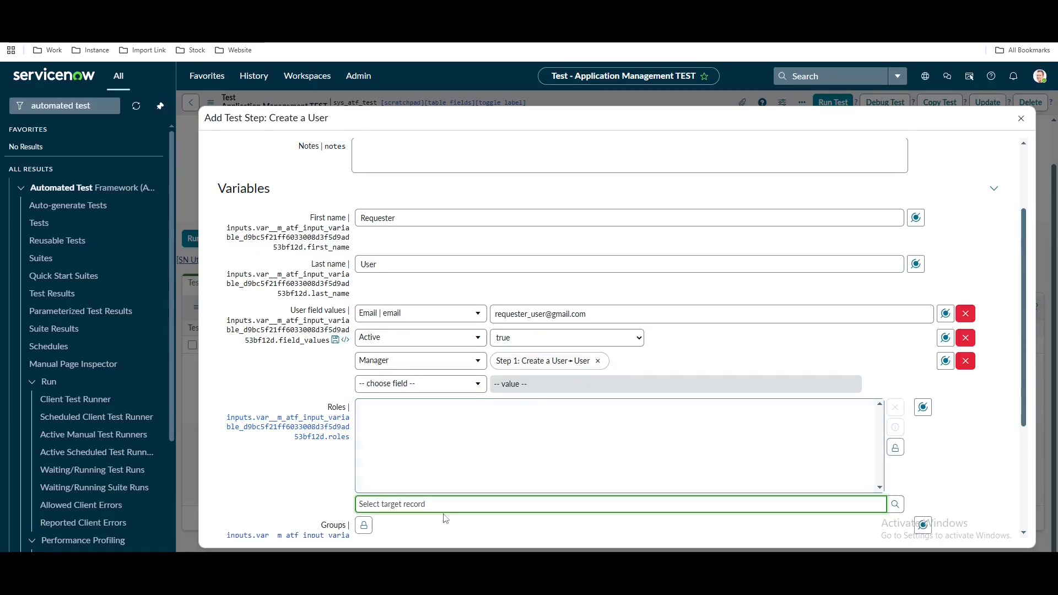
text(iti)
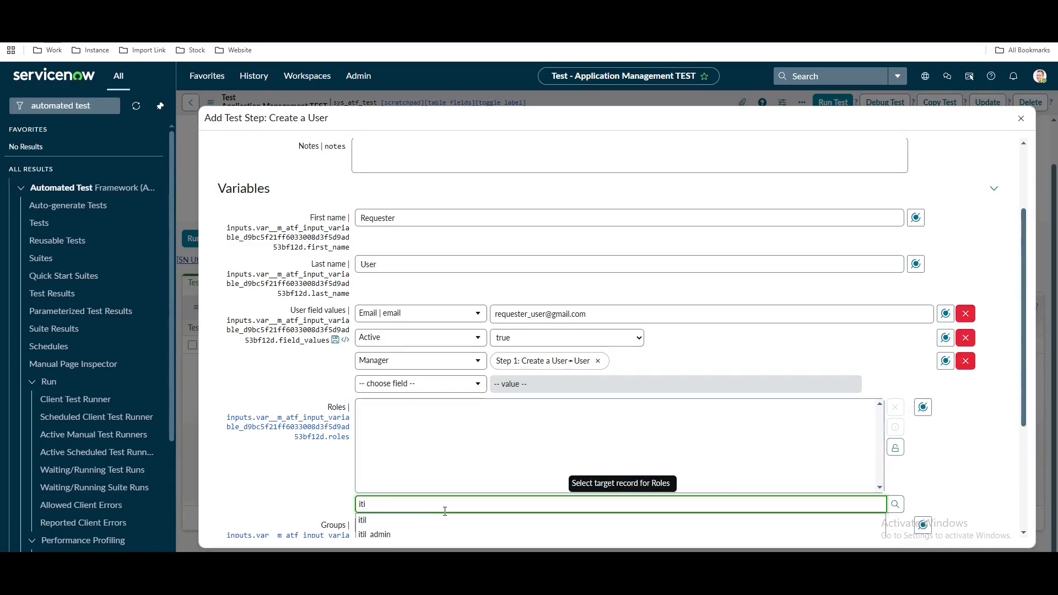
click(364, 520)
scroll(287, 468, down, 3)
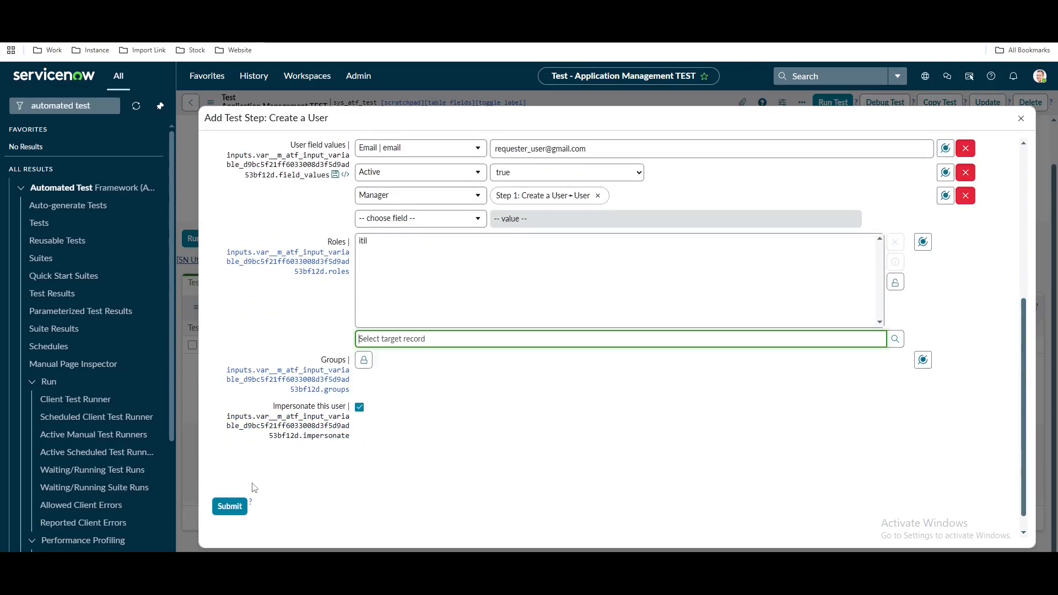
mouse_move(318, 432)
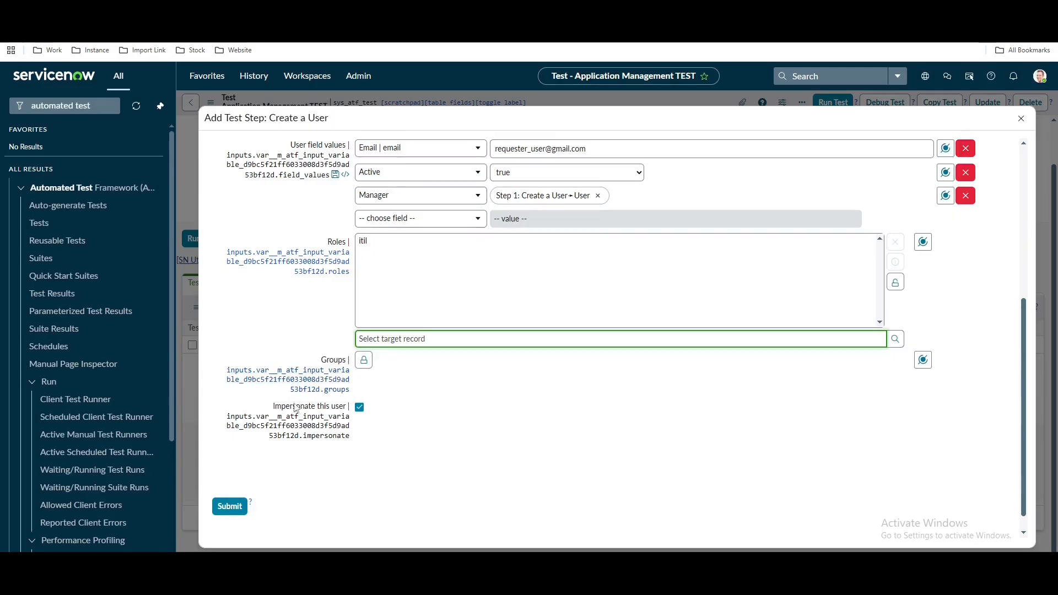
click(231, 506)
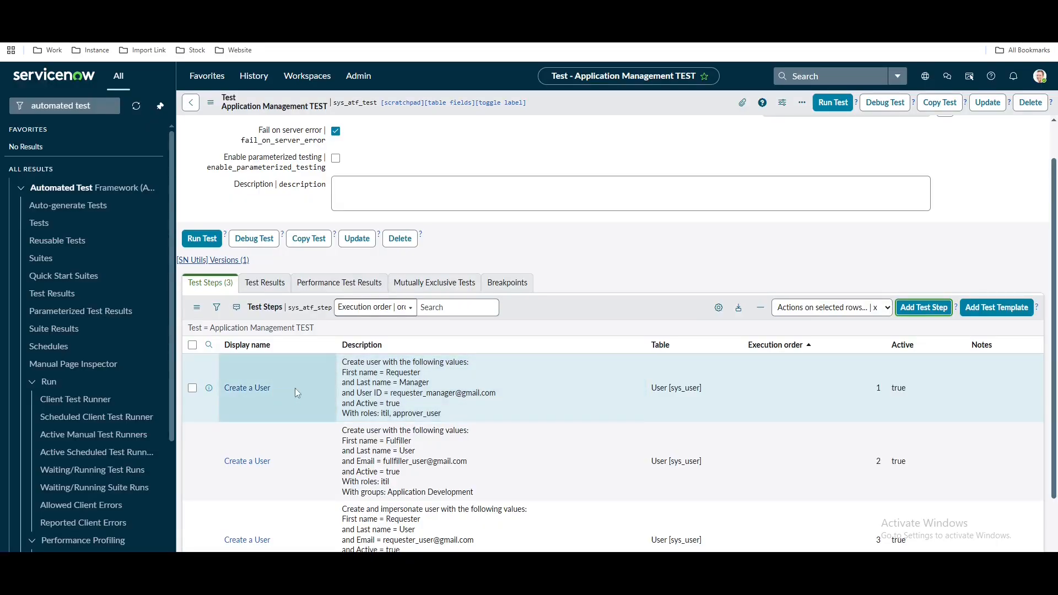
scroll(387, 392, down, 2)
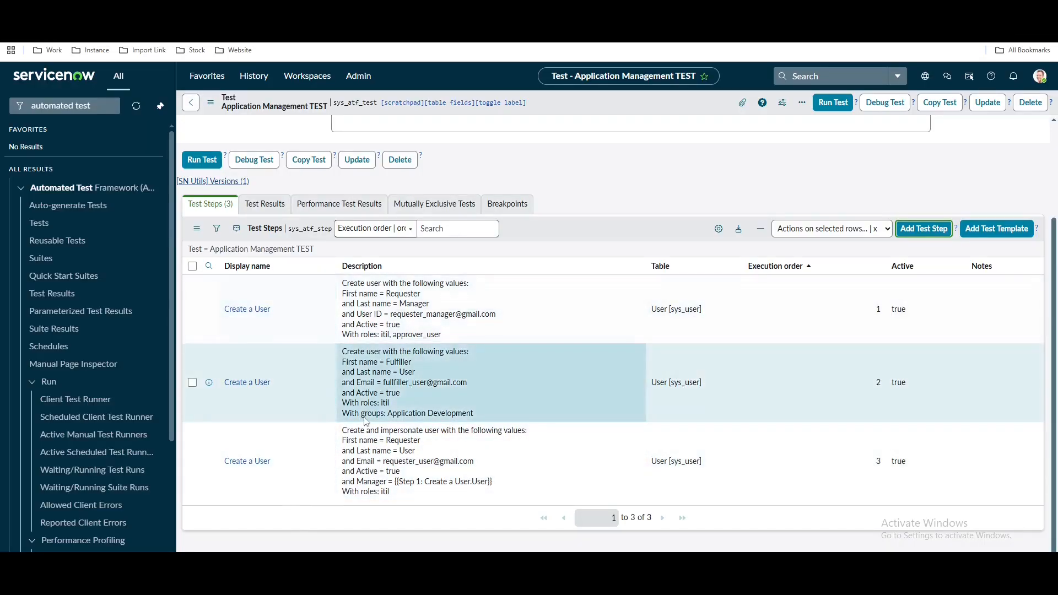
drag(401, 473, 402, 485)
drag(487, 482, 489, 482)
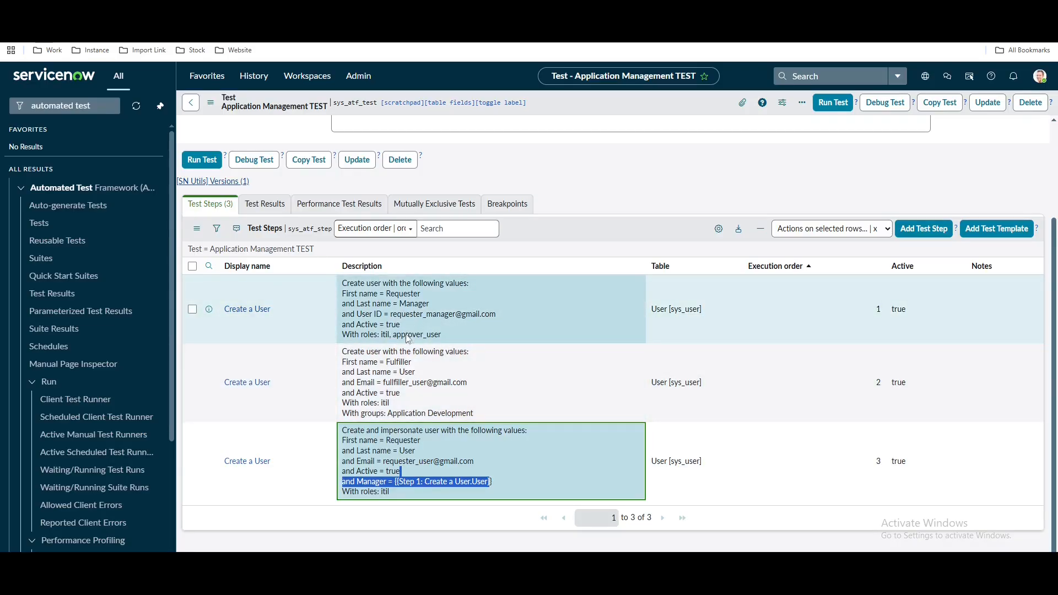
drag(392, 335, 443, 337)
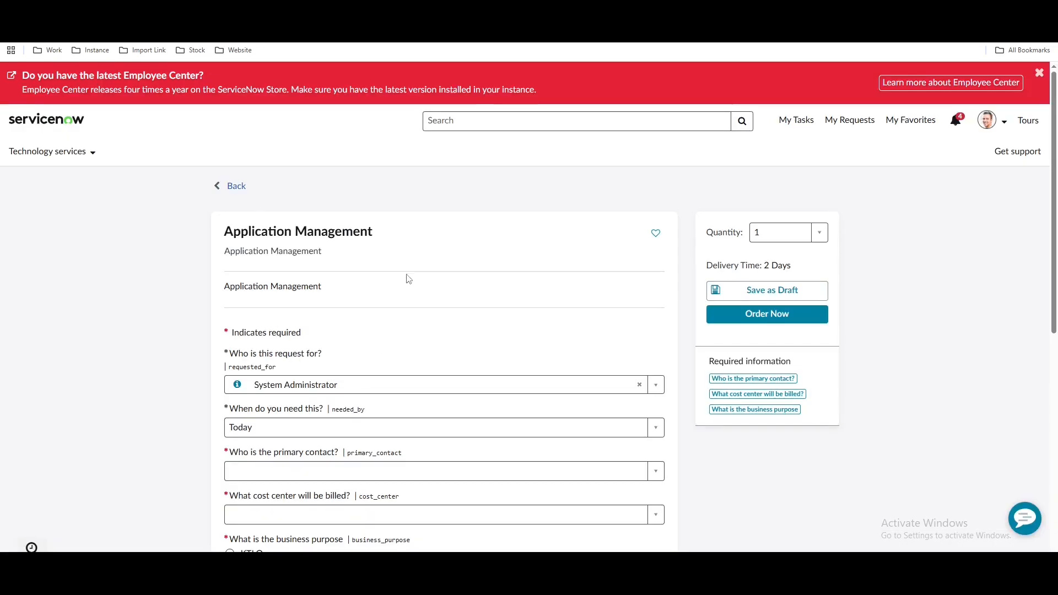
scroll(408, 279, down, 4)
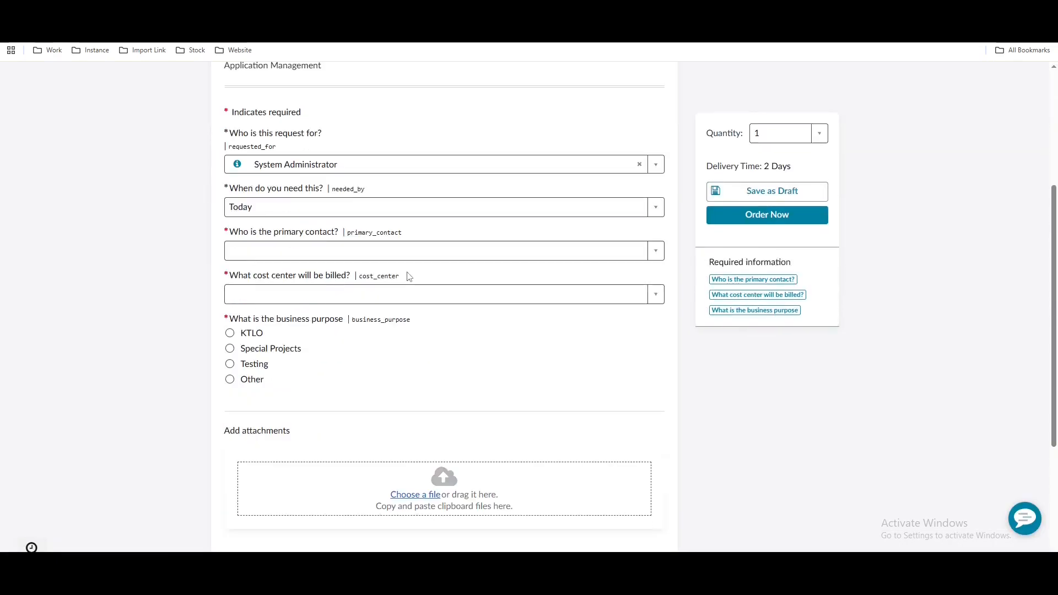
scroll(355, 243, up, 3)
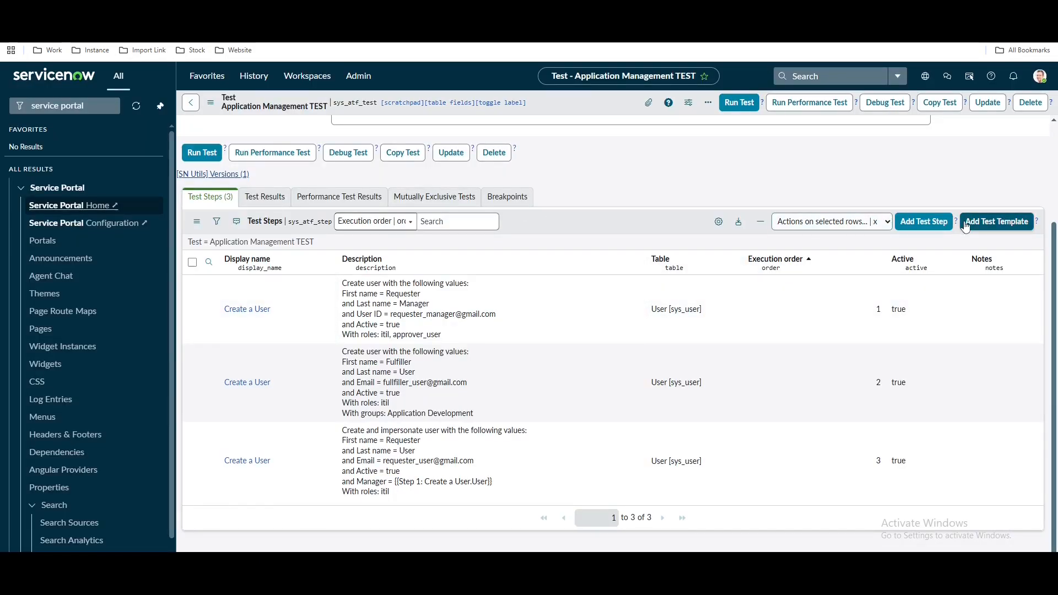
Pick Open a Catalog Item (SP) under Service Catalog in Service Portal for step 4
click(935, 226)
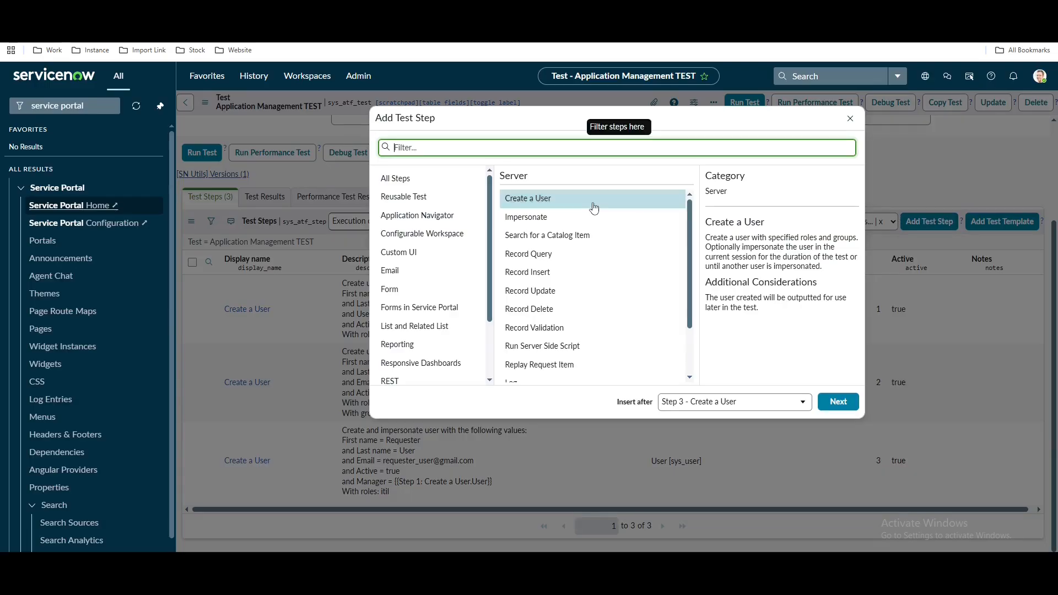
scroll(409, 361, down, 2)
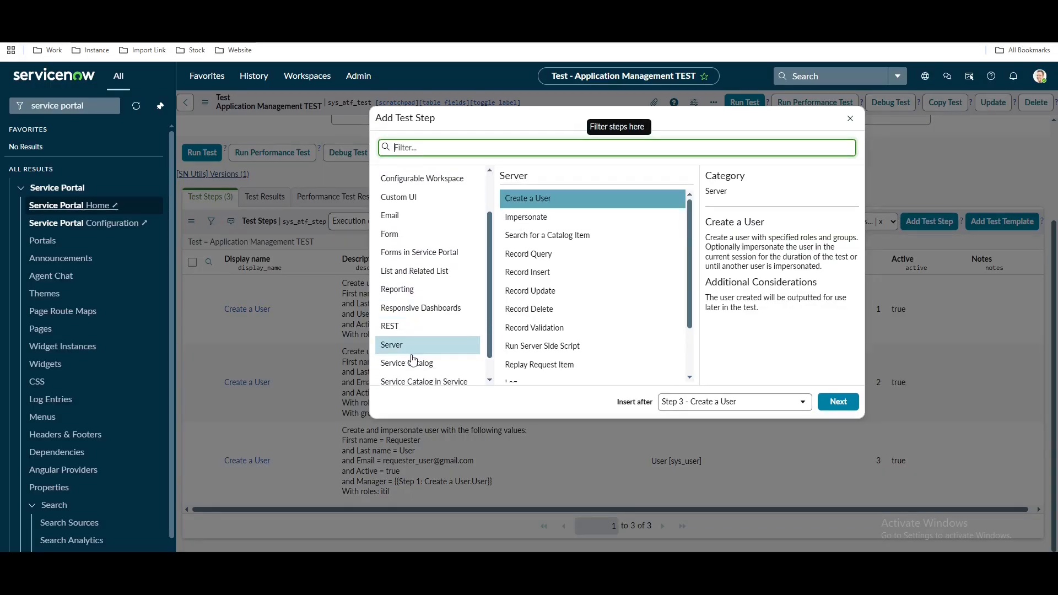
click(419, 363)
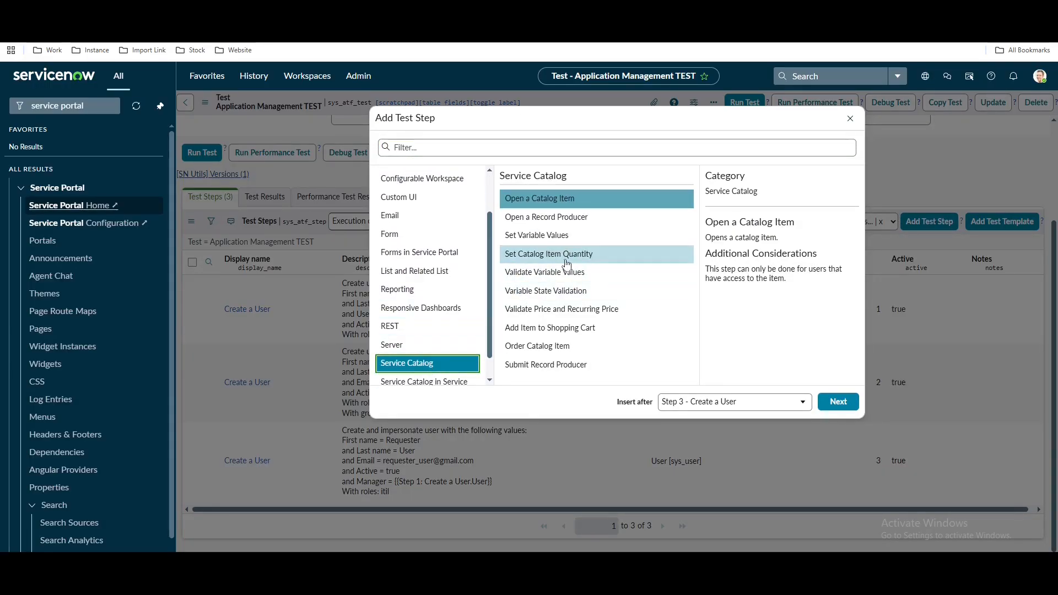
scroll(422, 306, down, 1)
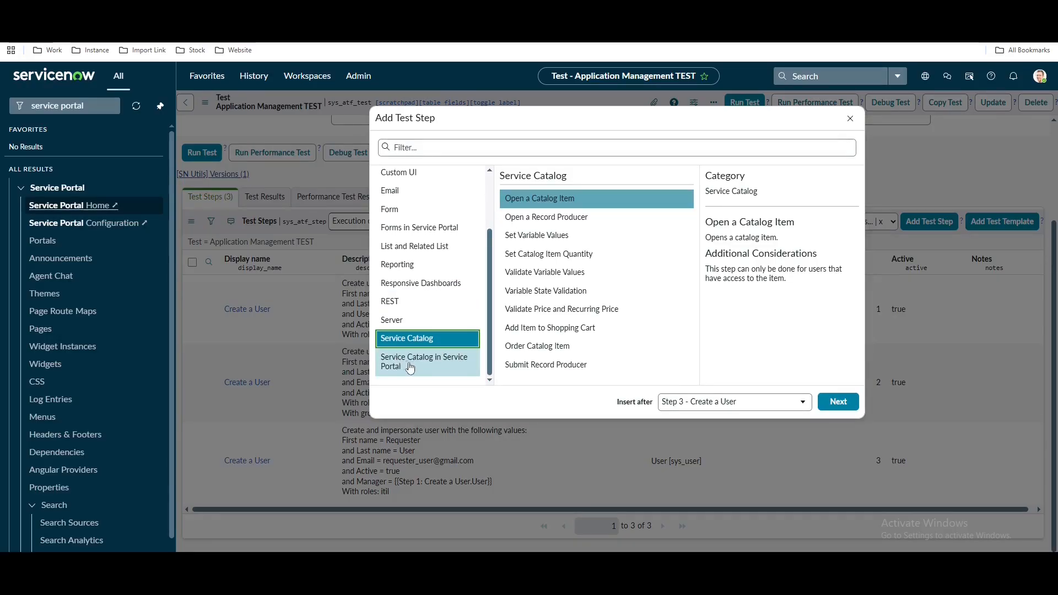
click(445, 368)
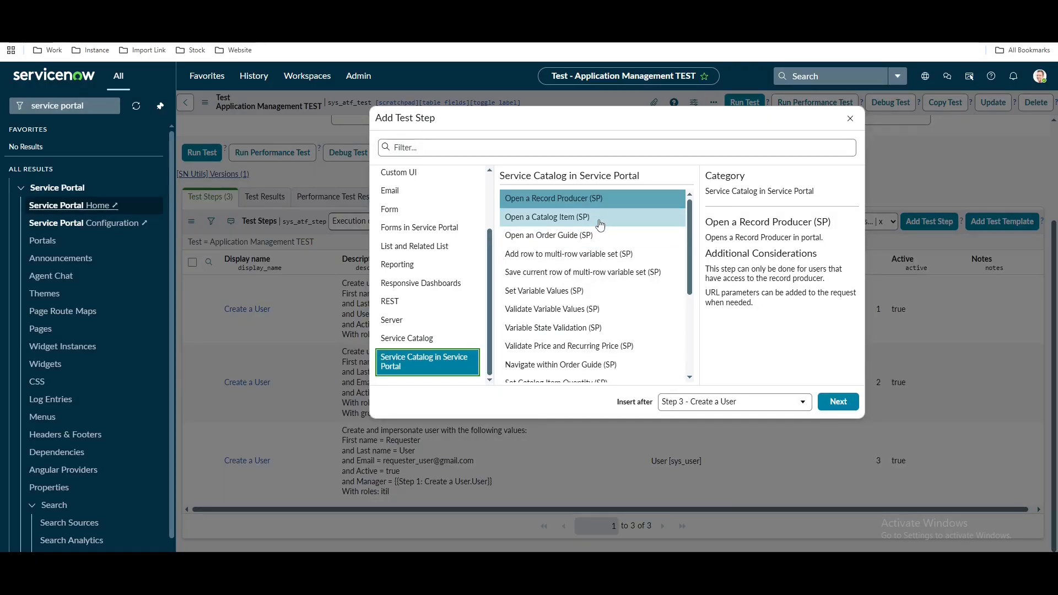
click(600, 224)
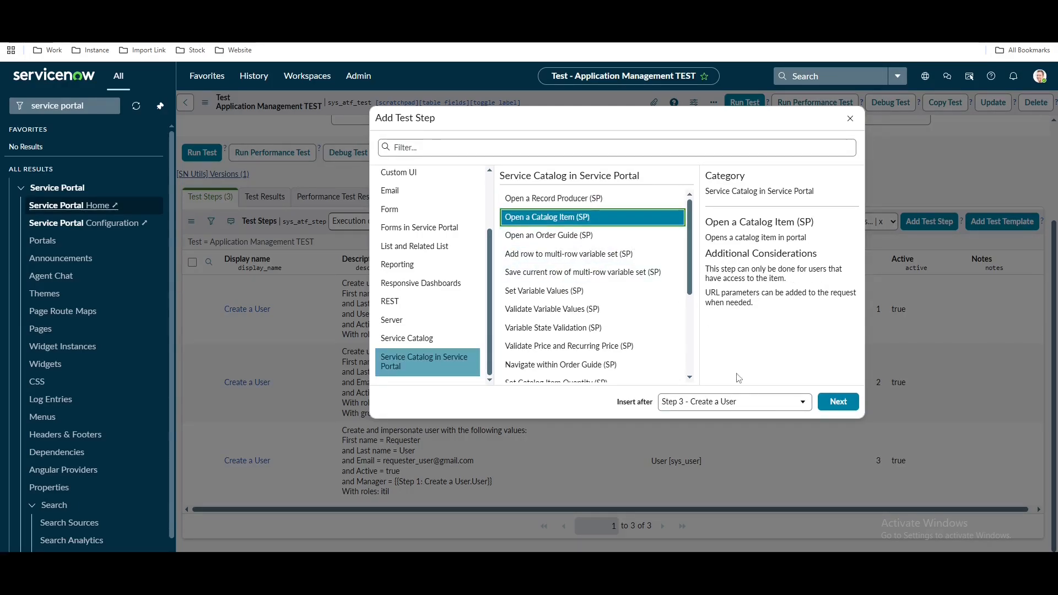
click(837, 401)
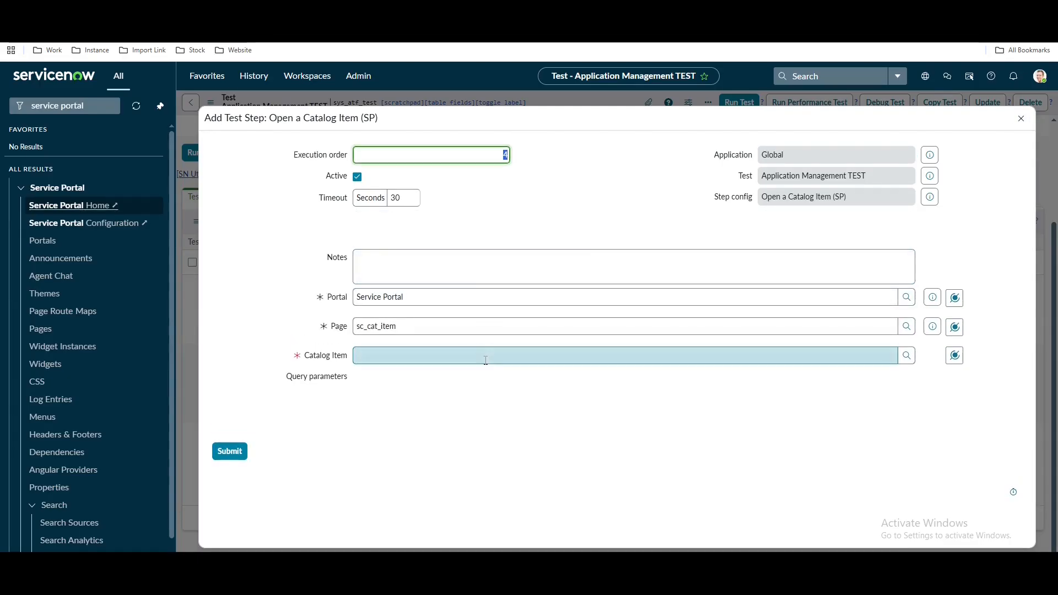
Set Catalog Item to Application Management and Portal to Employee Center
click(436, 356)
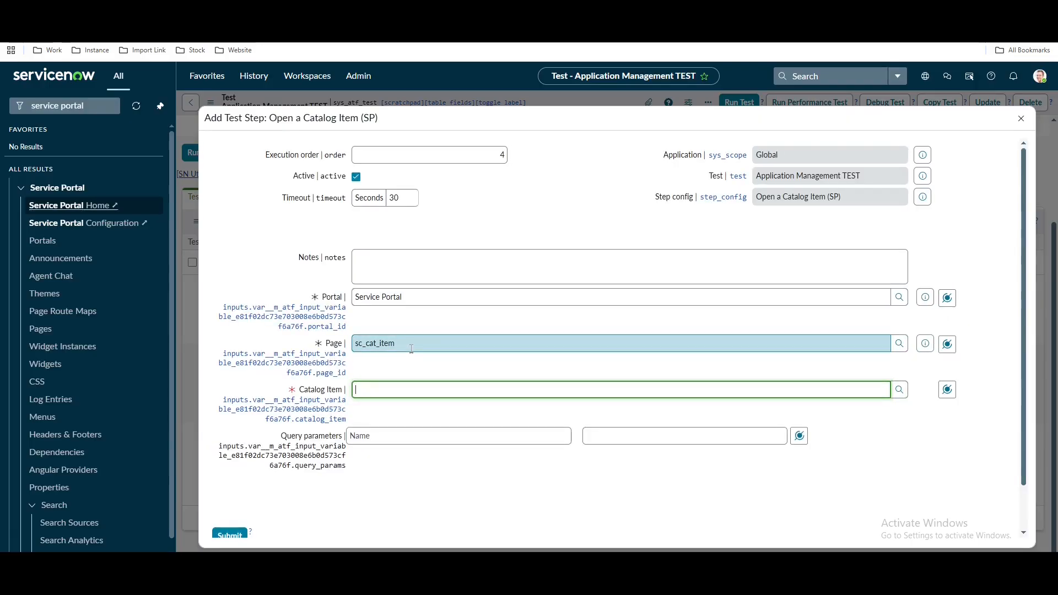
text(appl)
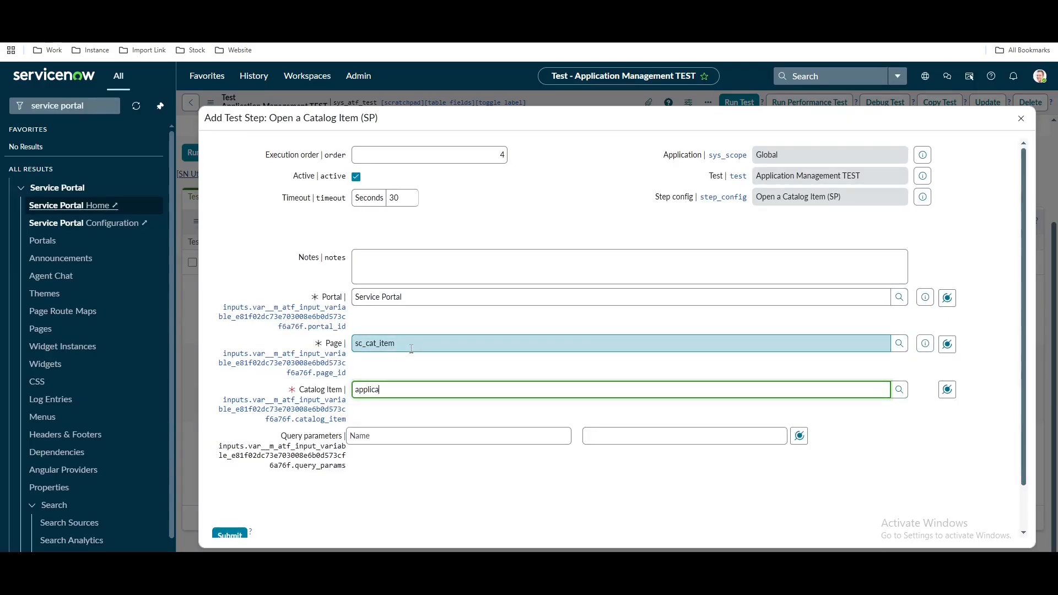
text(ica)
click(404, 407)
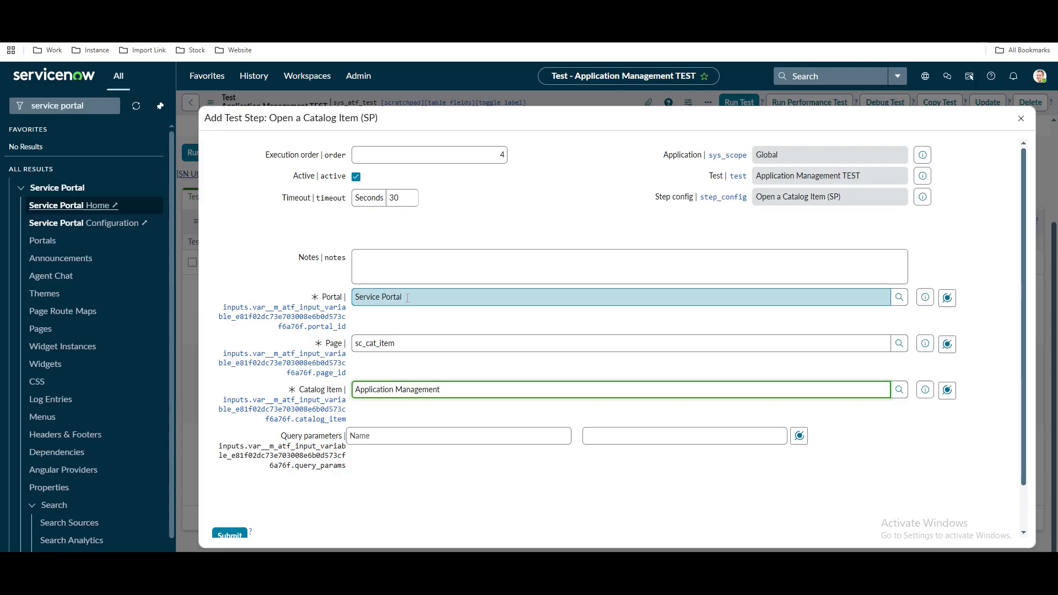
drag(407, 298, 344, 295)
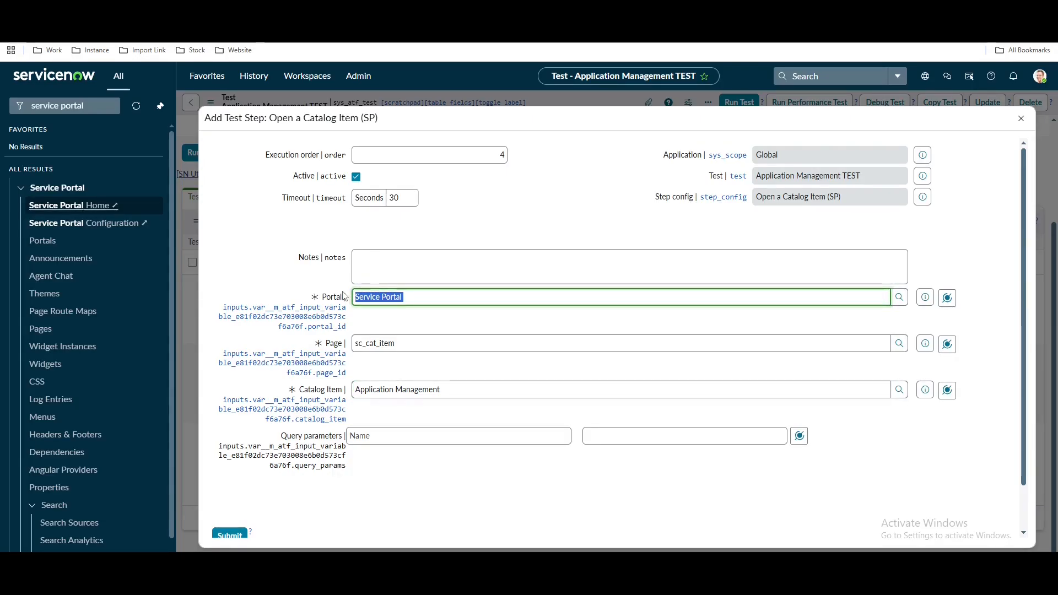
text(empl)
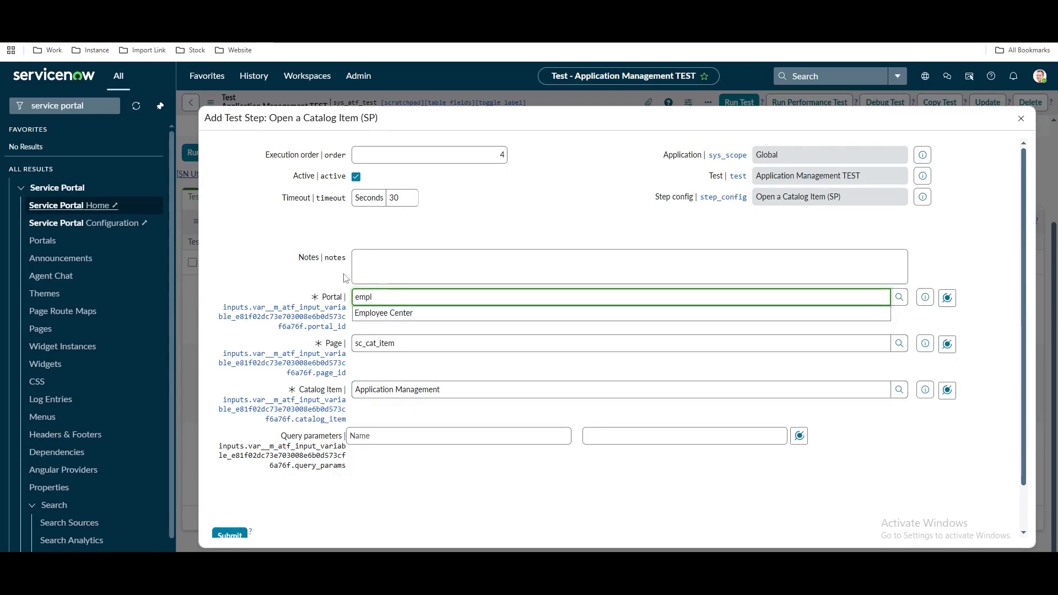
click(395, 314)
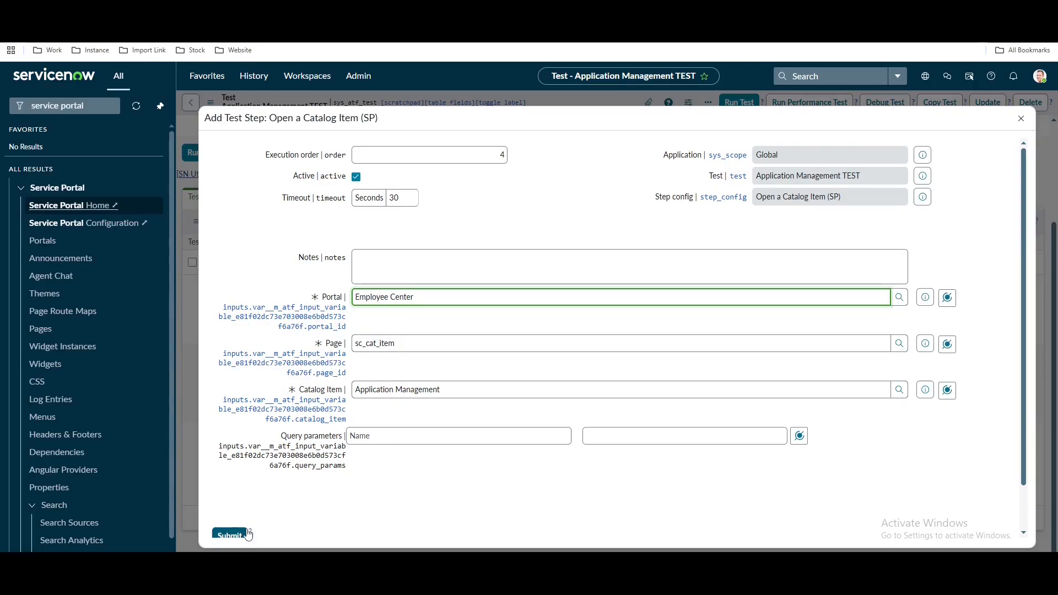
scroll(248, 529, down, 1)
Submit the Open a Catalog Item step and scroll through the Application Management form
click(224, 485)
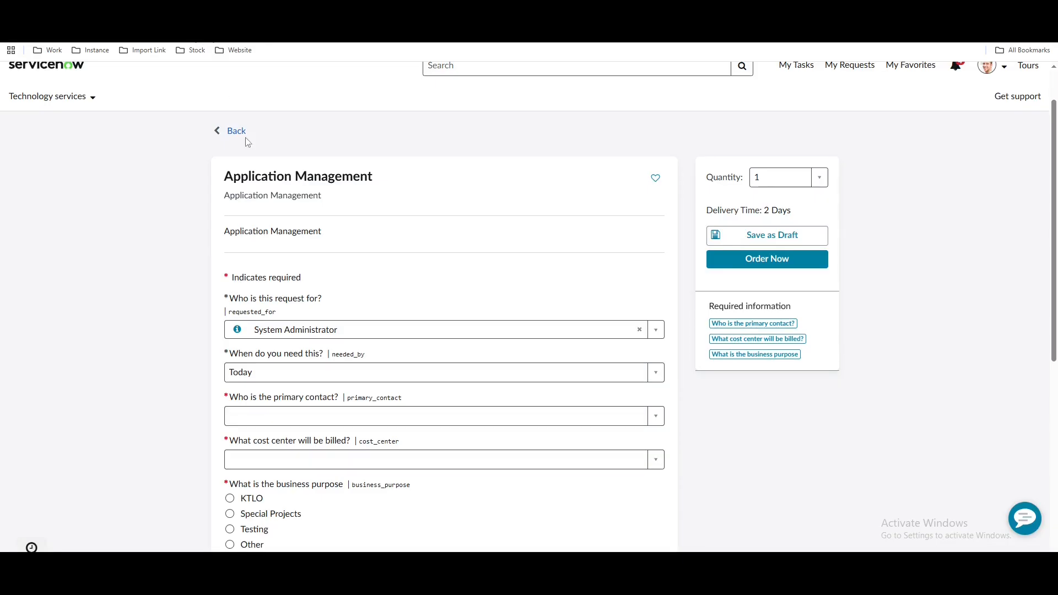
scroll(401, 317, down, 1)
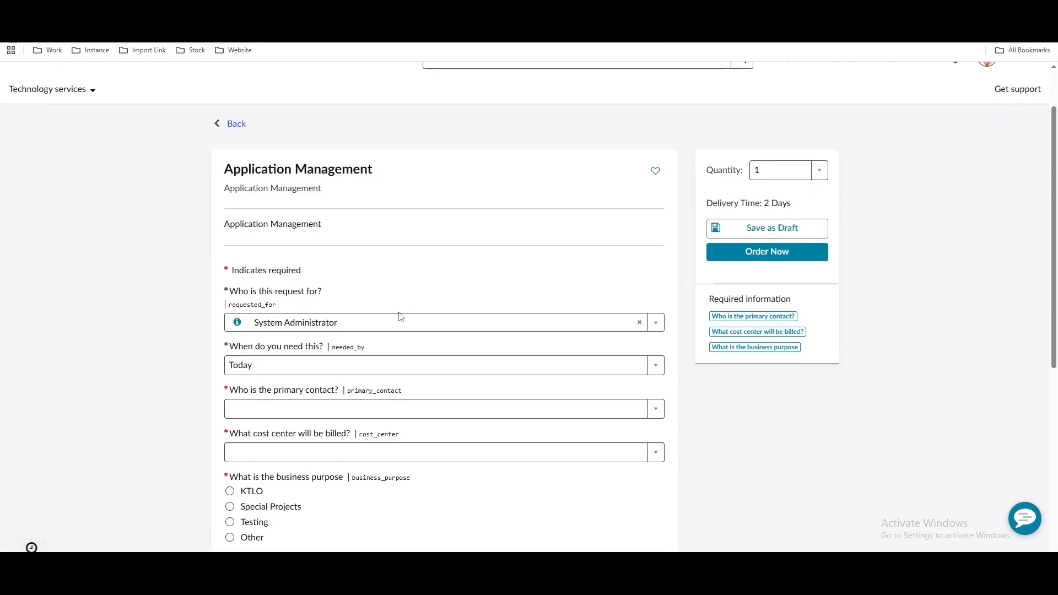
scroll(400, 317, down, 2)
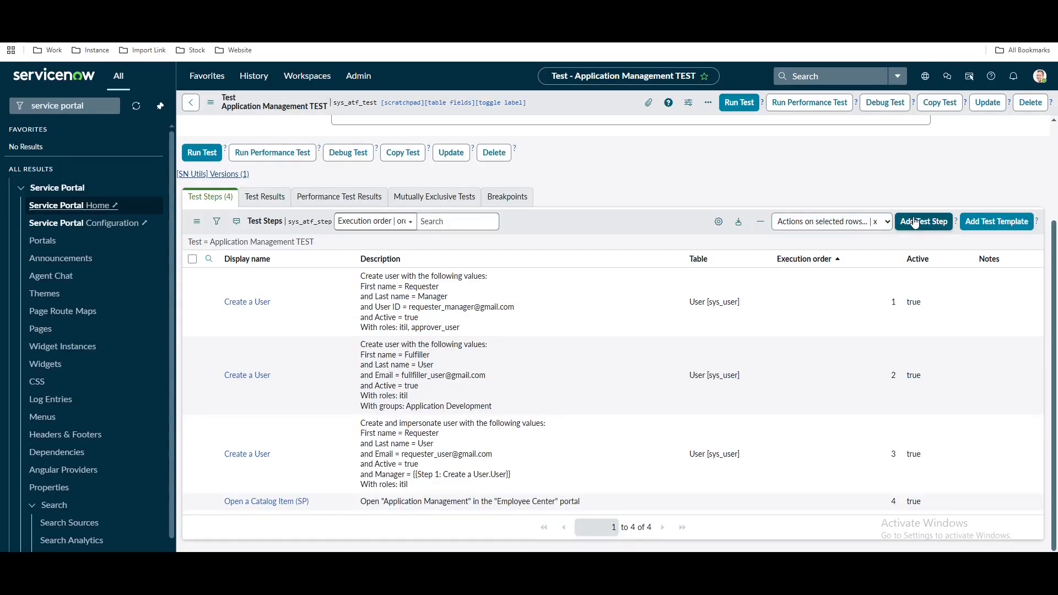
Add a Variable State Validation (SP) step to the test
click(915, 222)
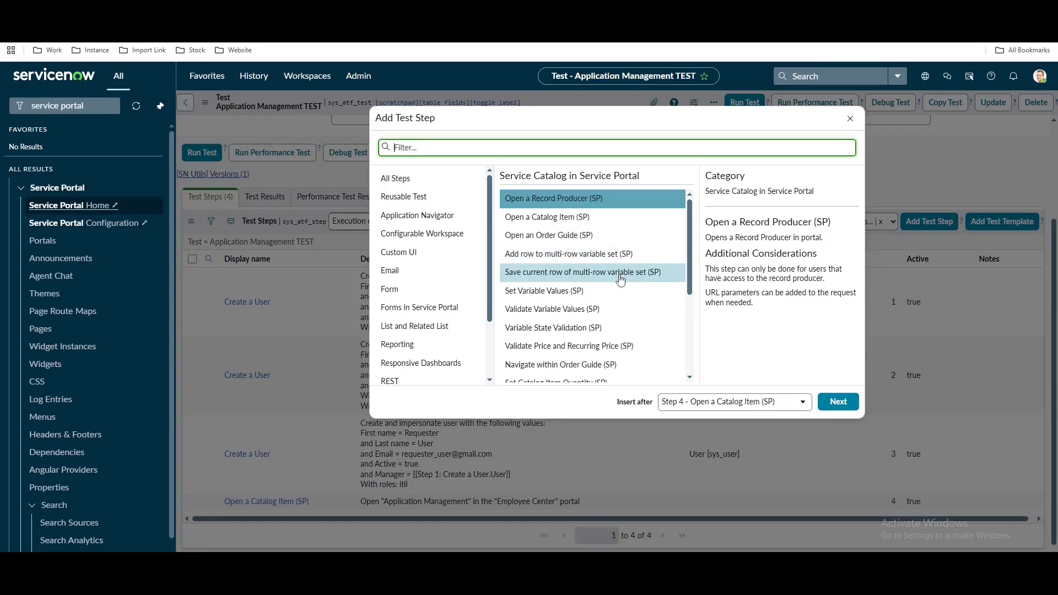
click(558, 330)
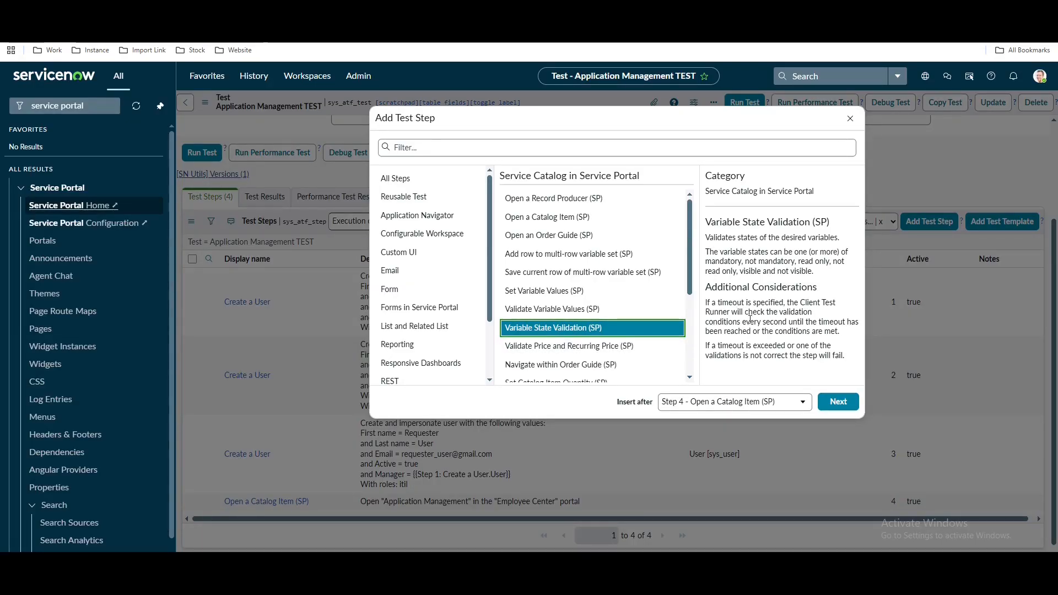
click(838, 403)
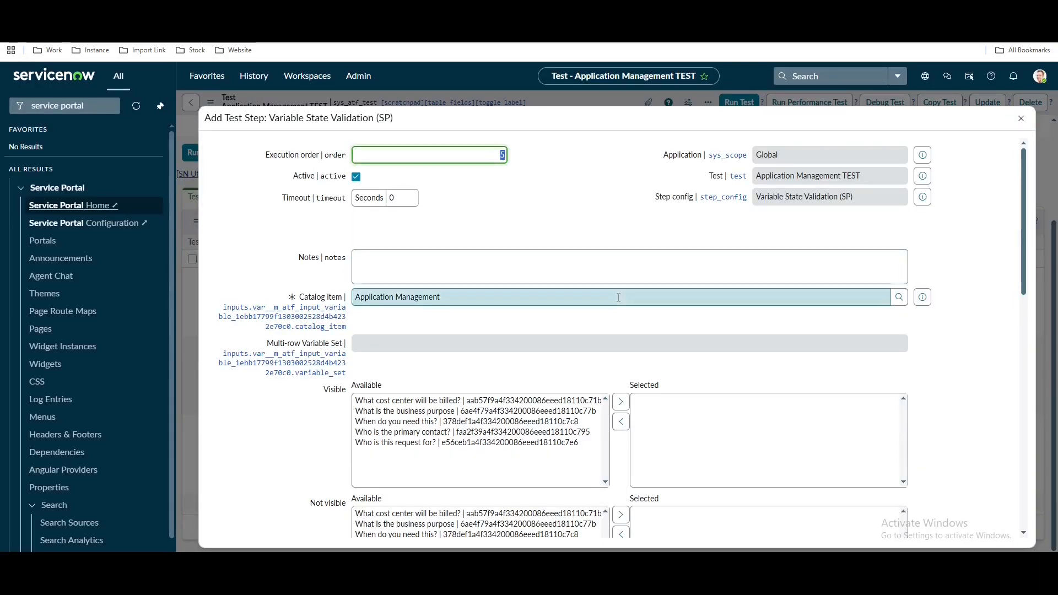
Move all five variables into Mandatory Selected and submit the step
scroll(618, 298, down, 5)
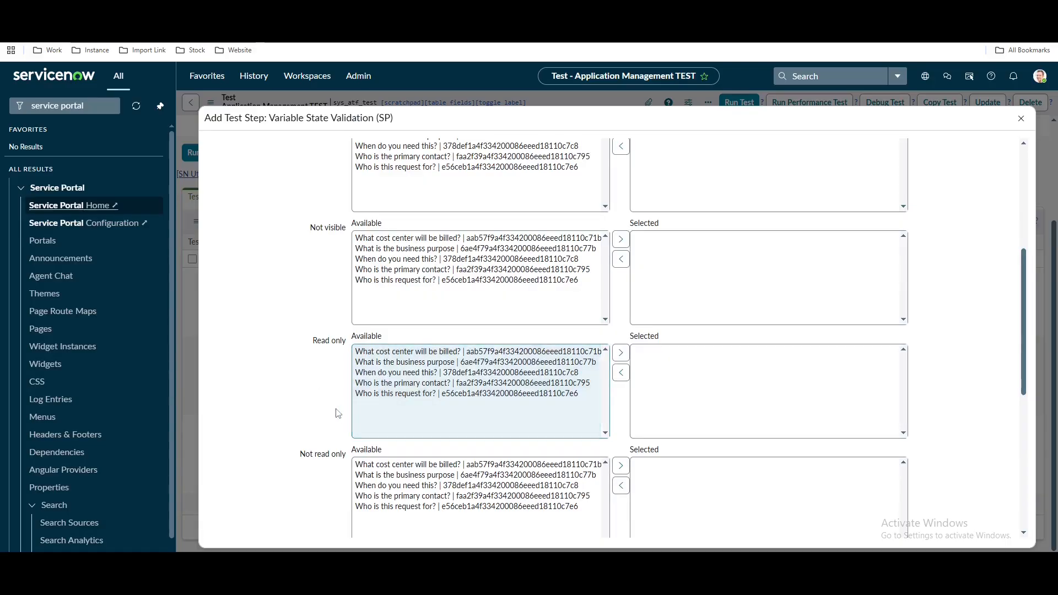
scroll(338, 413, down, 2)
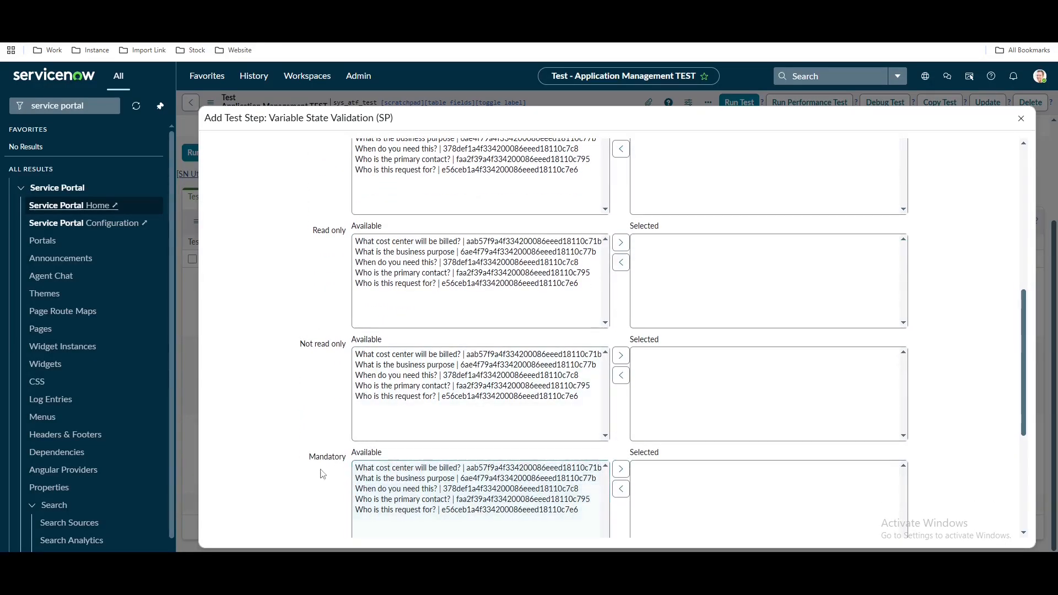
scroll(309, 462, down, 2)
click(420, 368)
key(ctrl+a)
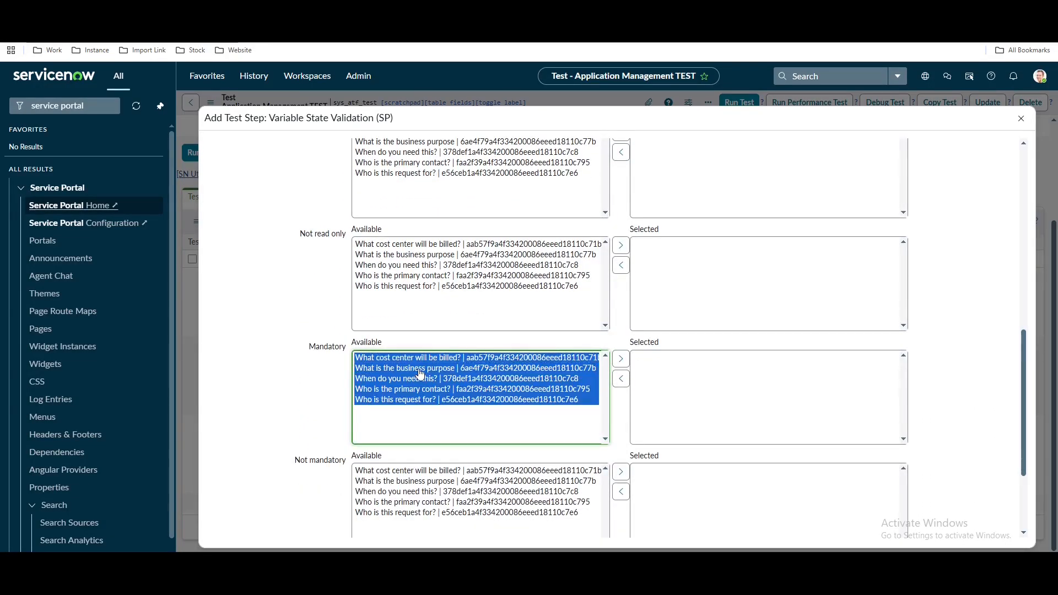
click(620, 358)
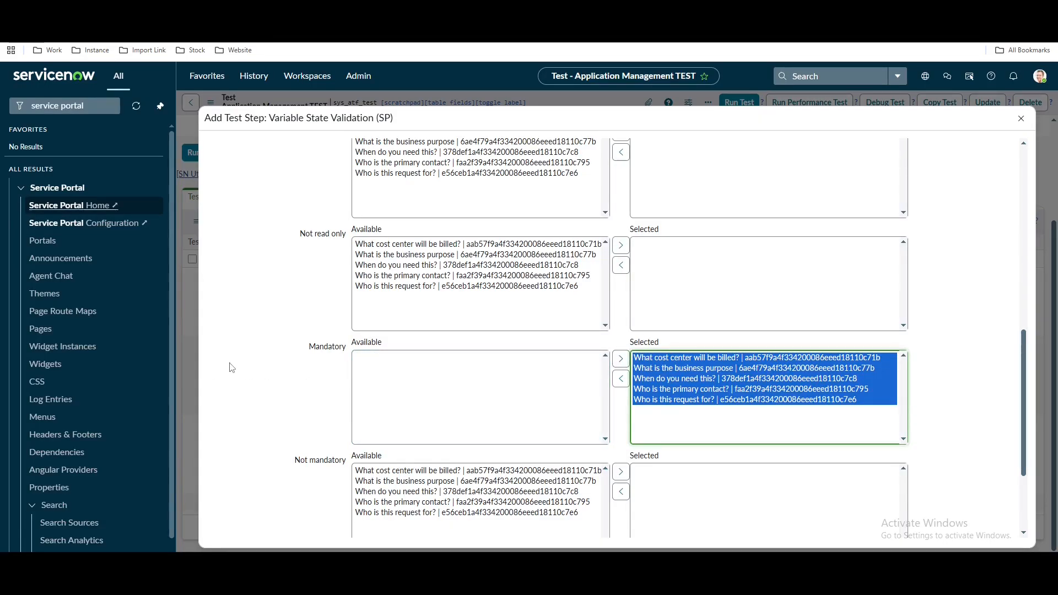
scroll(232, 366, up, 1)
scroll(232, 367, down, 4)
click(229, 487)
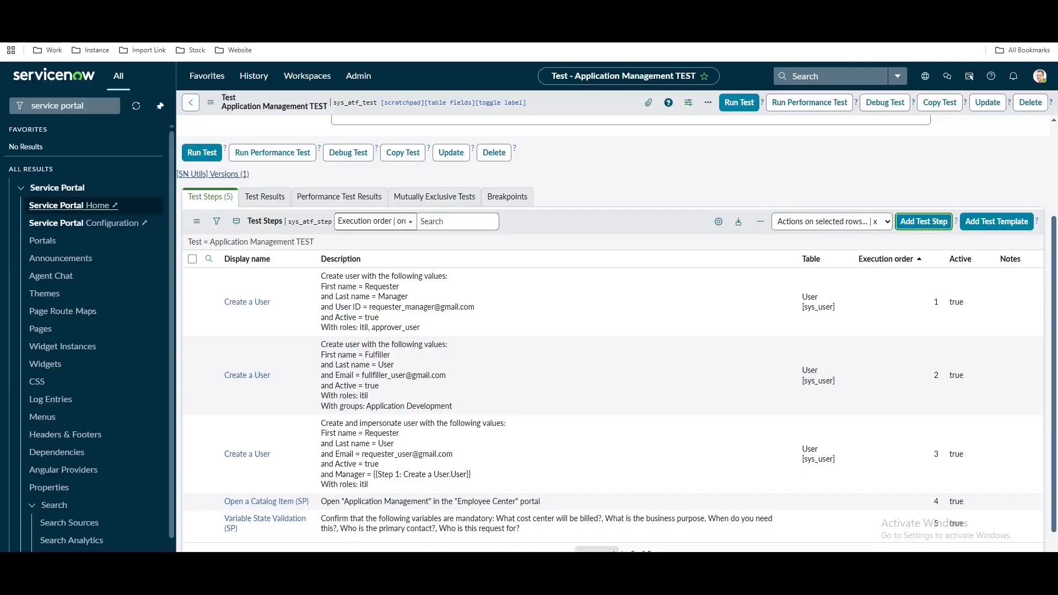
Add a Validate Variable Values (SP) step to the test
click(899, 226)
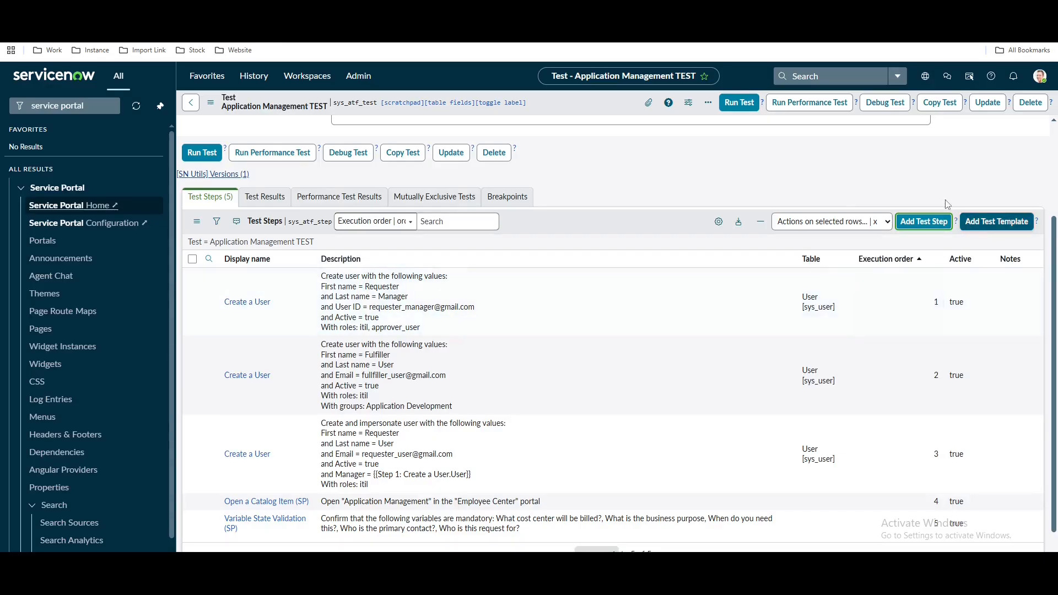
scroll(671, 230, down, 2)
scroll(671, 230, up, 2)
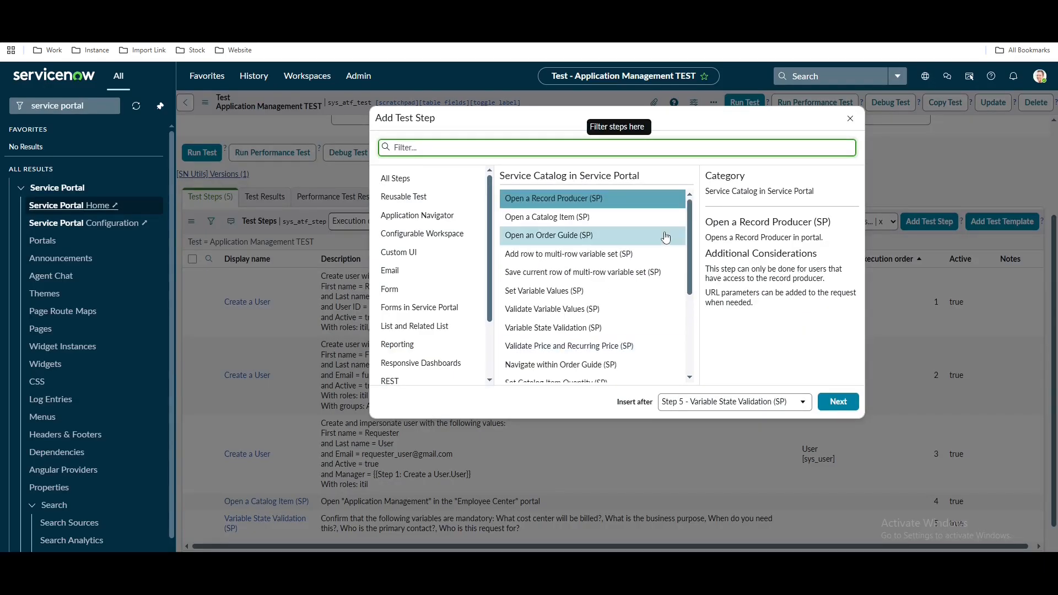
click(581, 310)
click(827, 407)
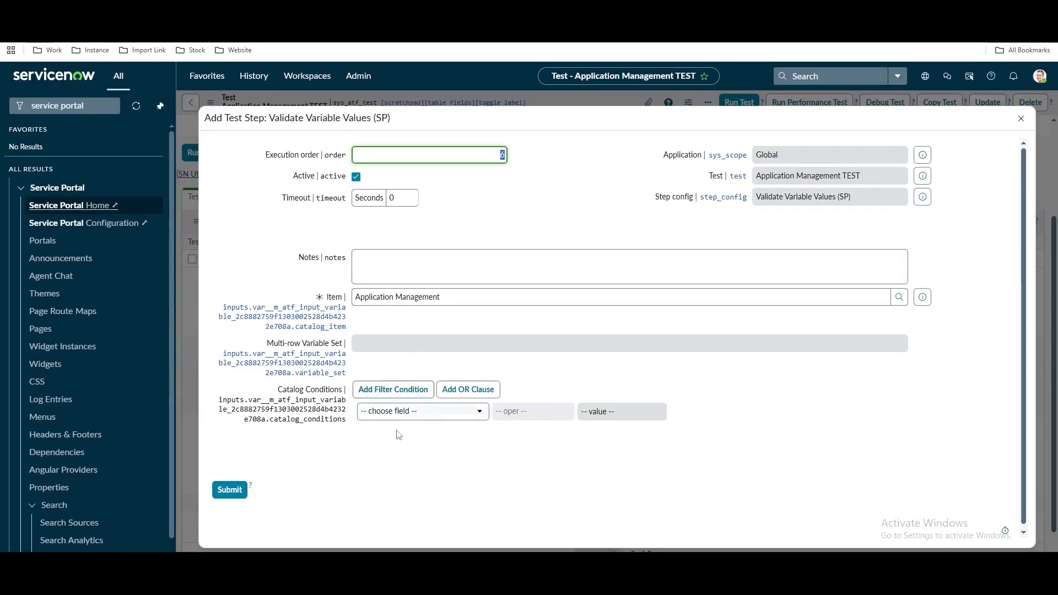
Require requested_for to equal Step 3's created user, then submit the step
click(410, 413)
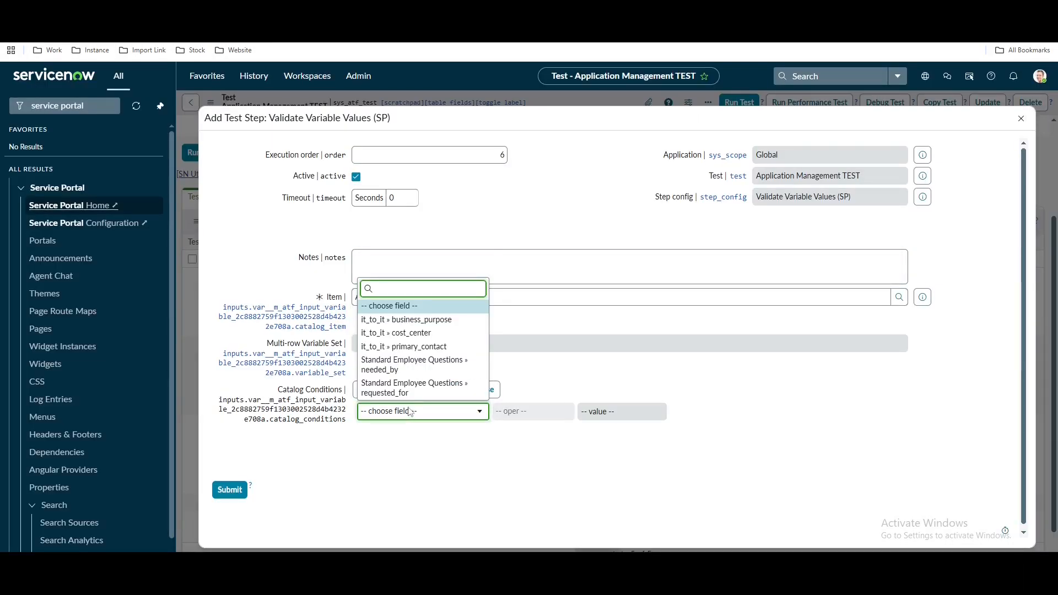
text(wh)
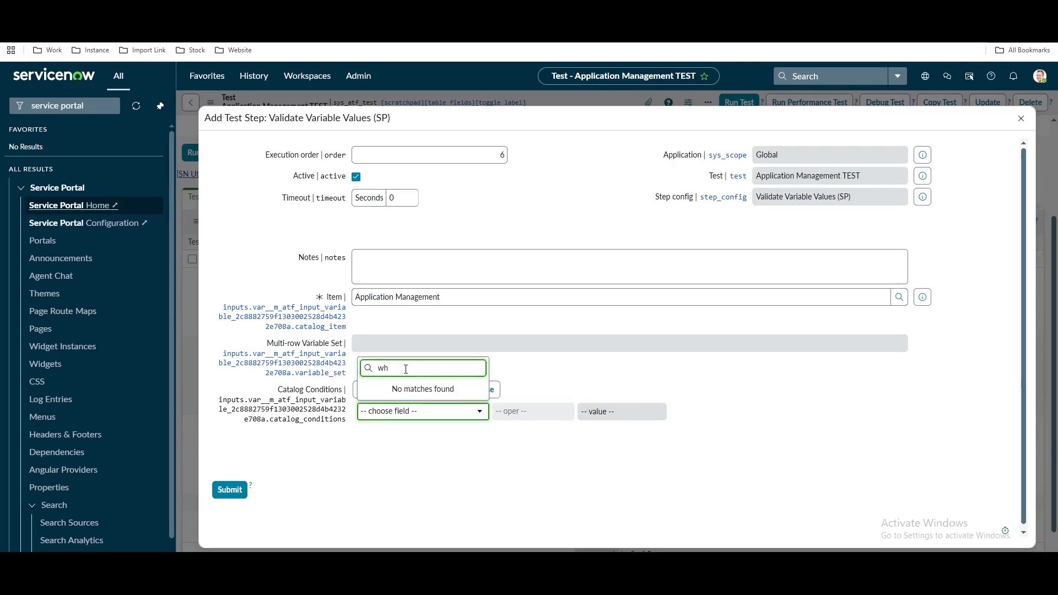
key(BackSpace)
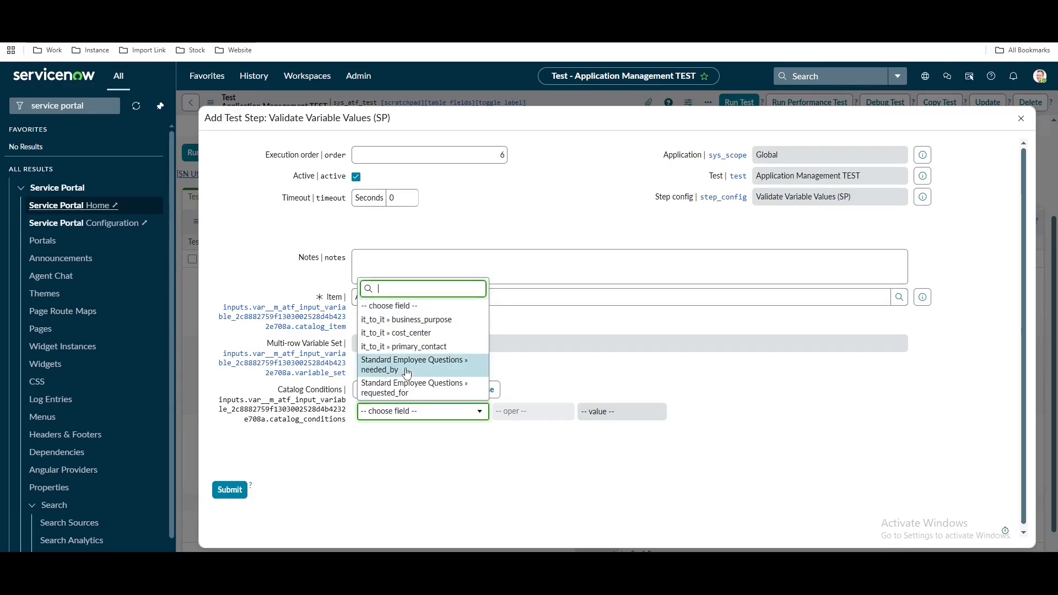
click(413, 388)
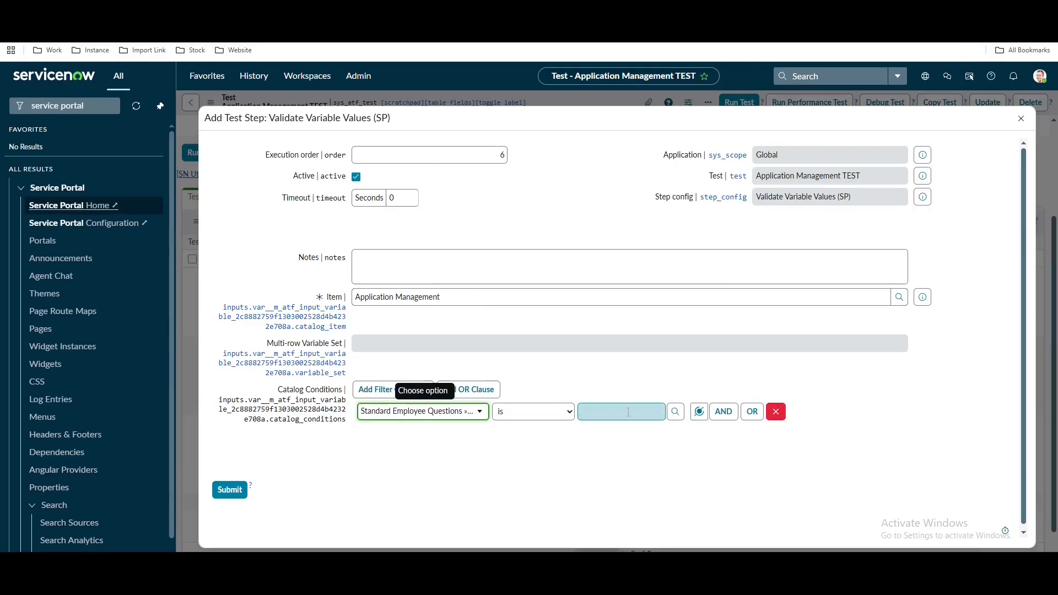
click(698, 411)
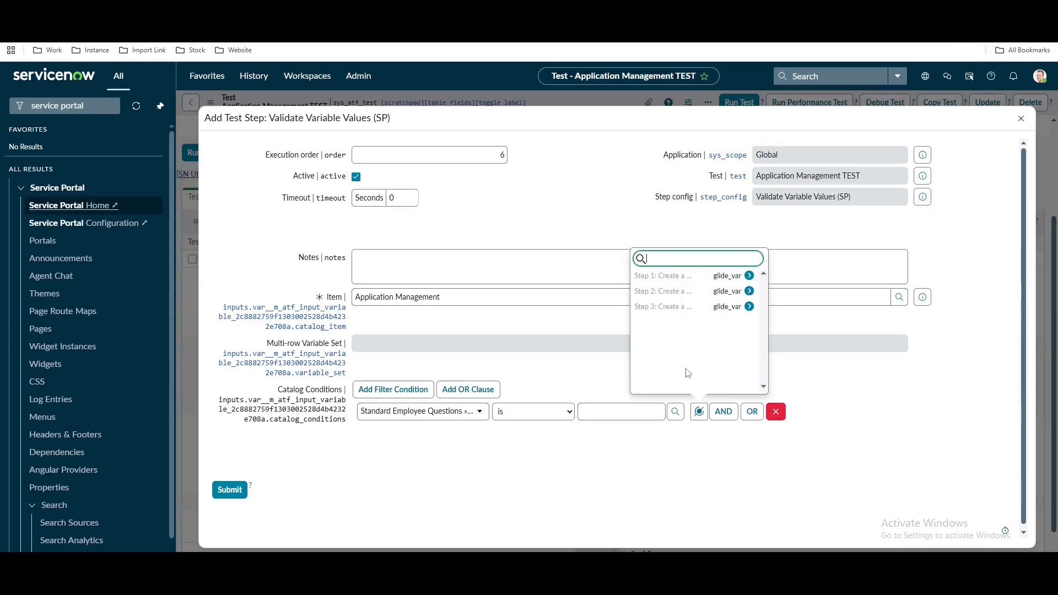
click(710, 306)
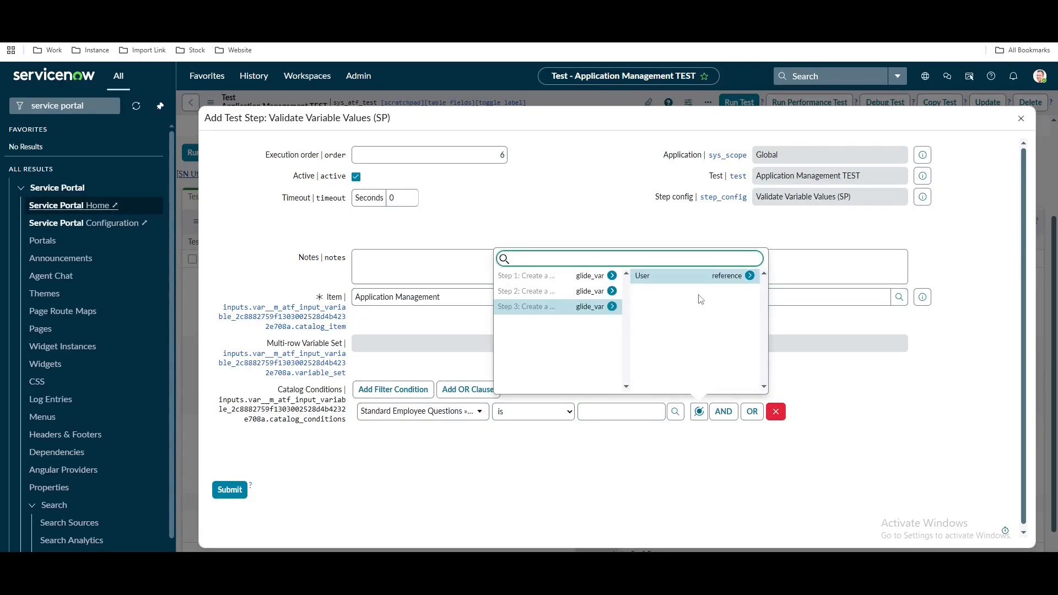
click(701, 277)
click(230, 490)
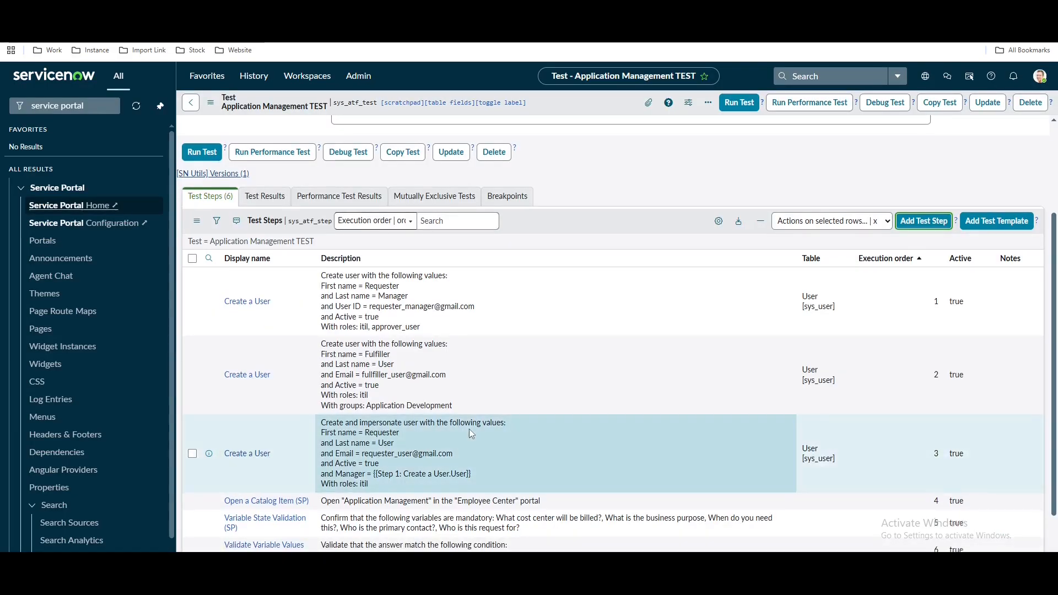
scroll(468, 428, down, 1)
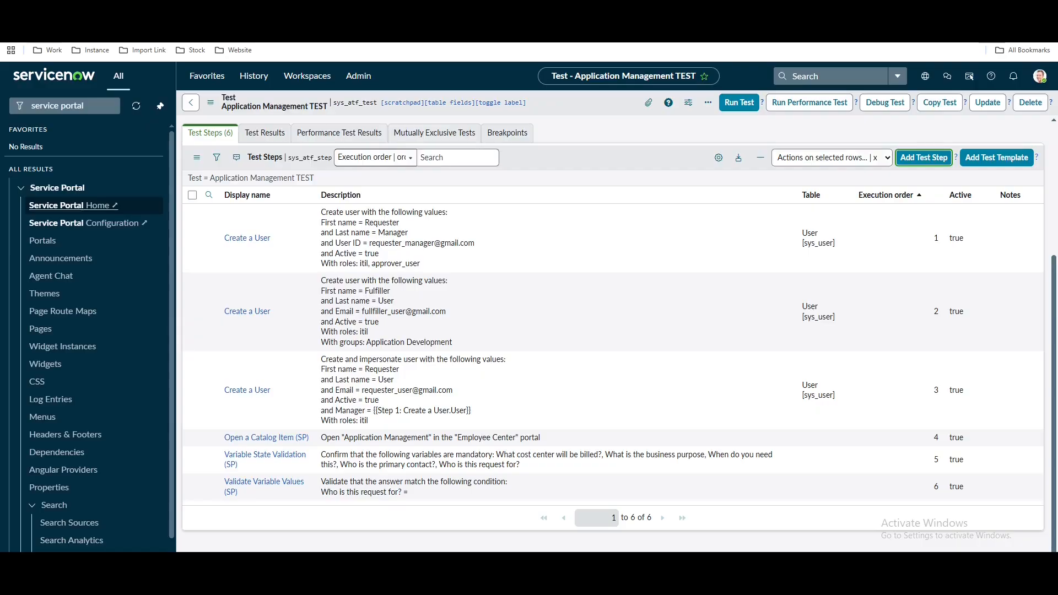
click(144, 11)
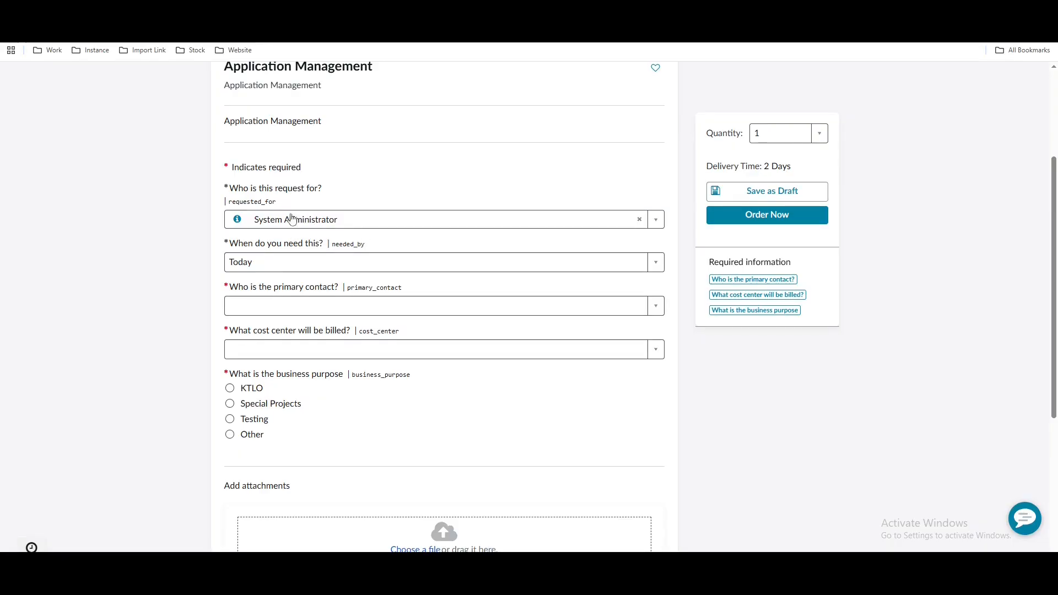
click(260, 263)
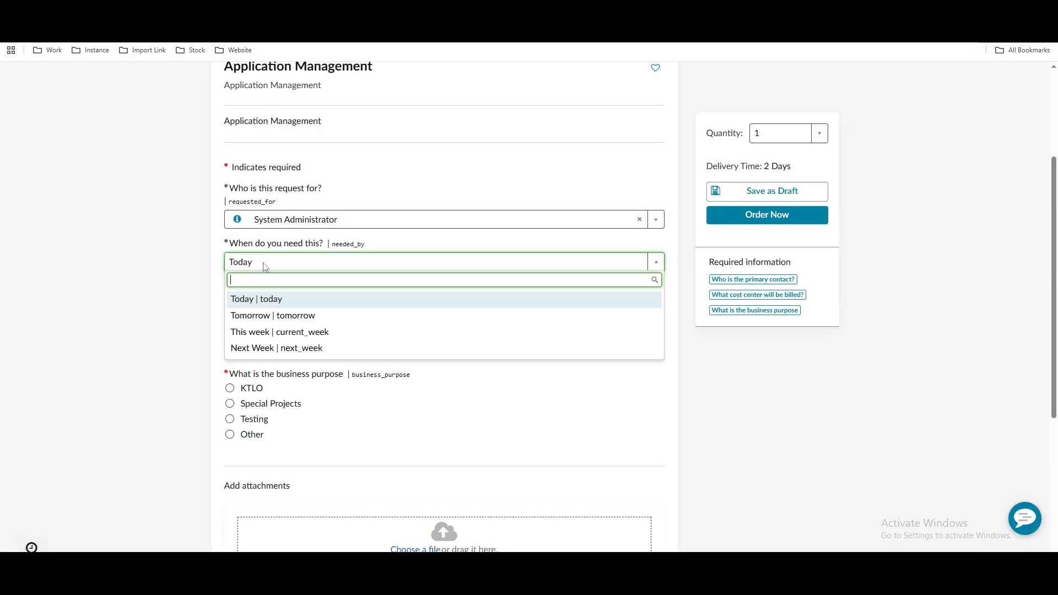
click(207, 288)
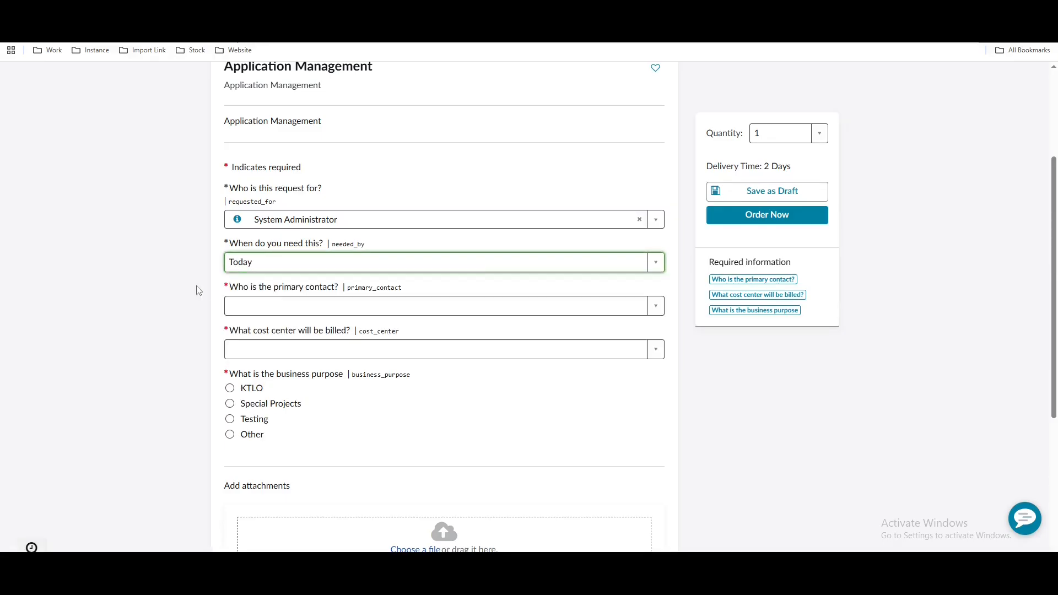
click(262, 308)
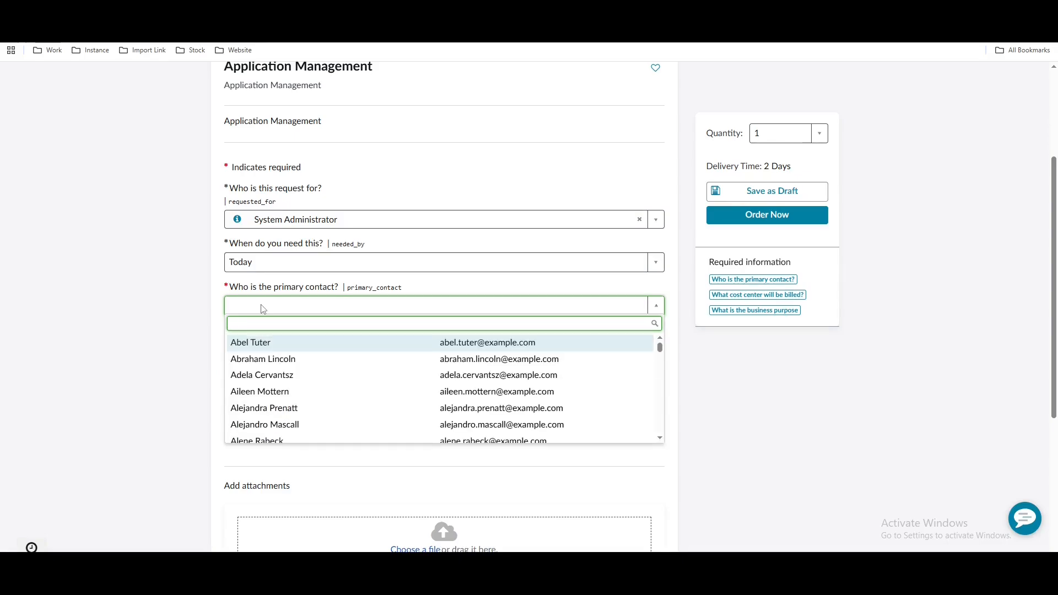
click(261, 308)
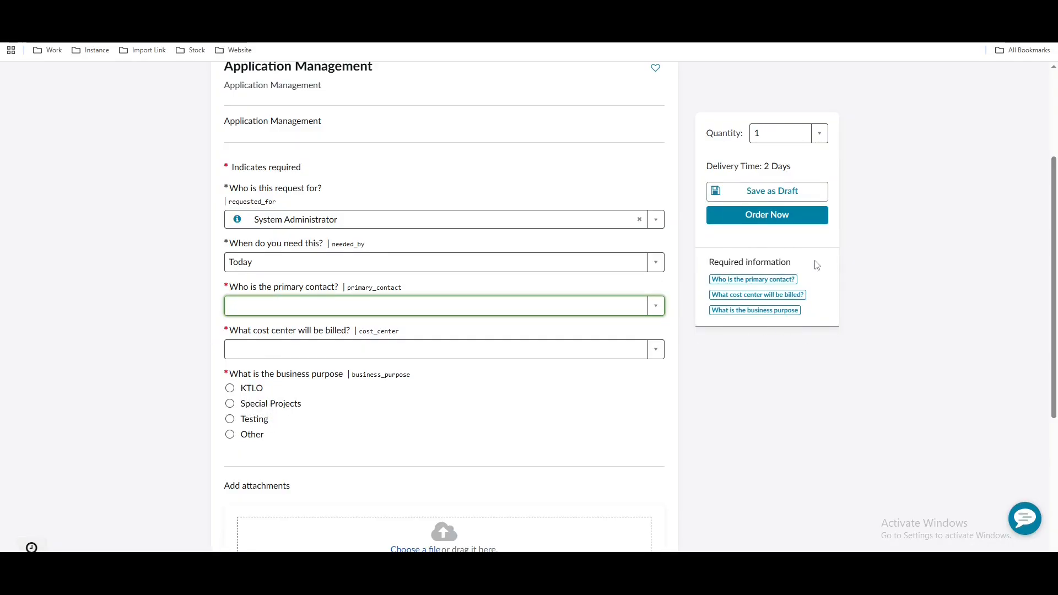
click(197, 11)
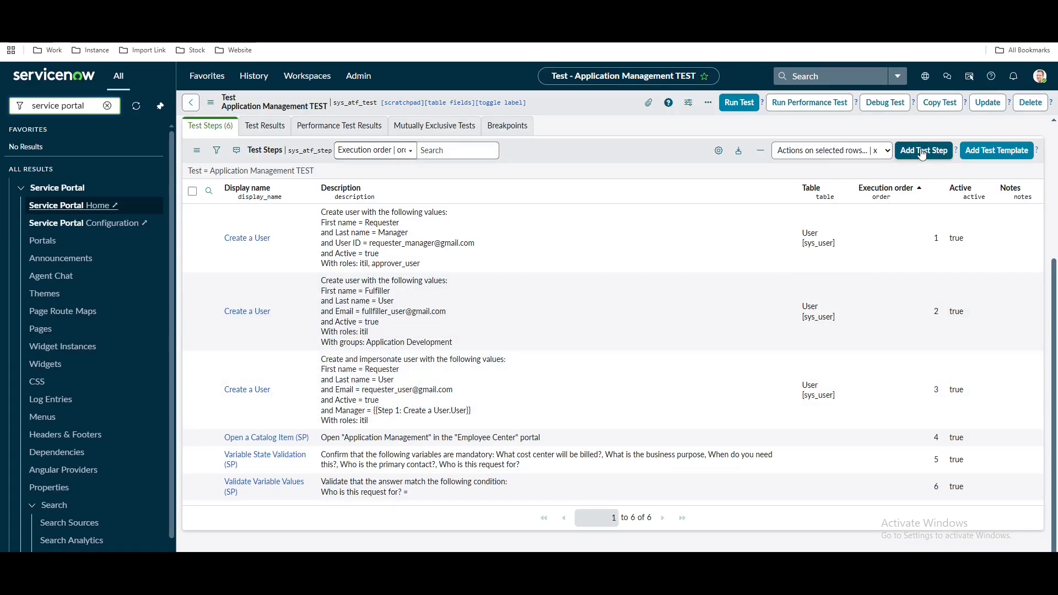
Add a Set Variable Values (SP) step to the test
click(922, 152)
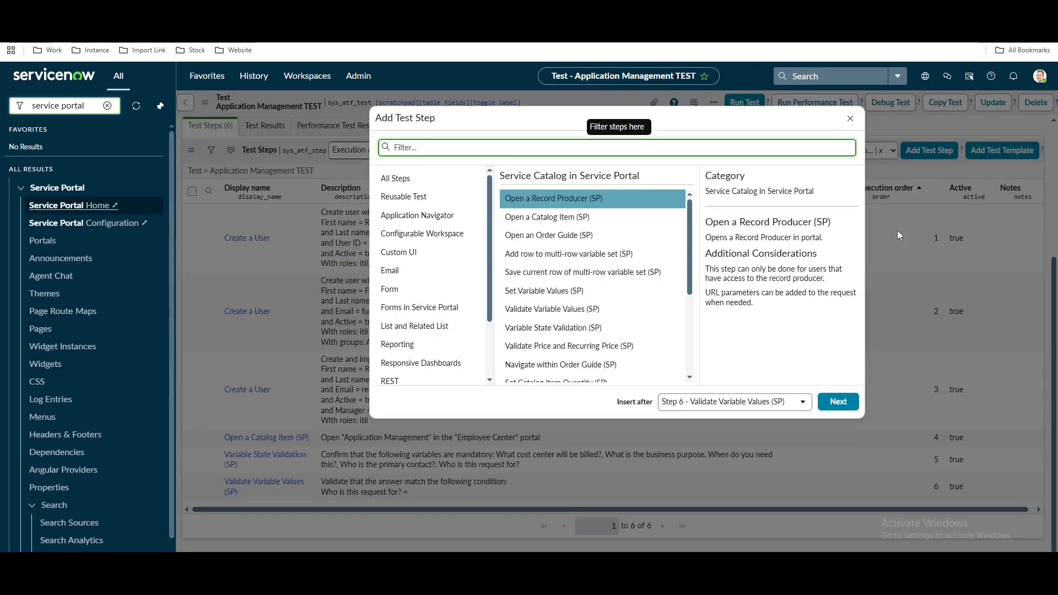
scroll(636, 302, down, 2)
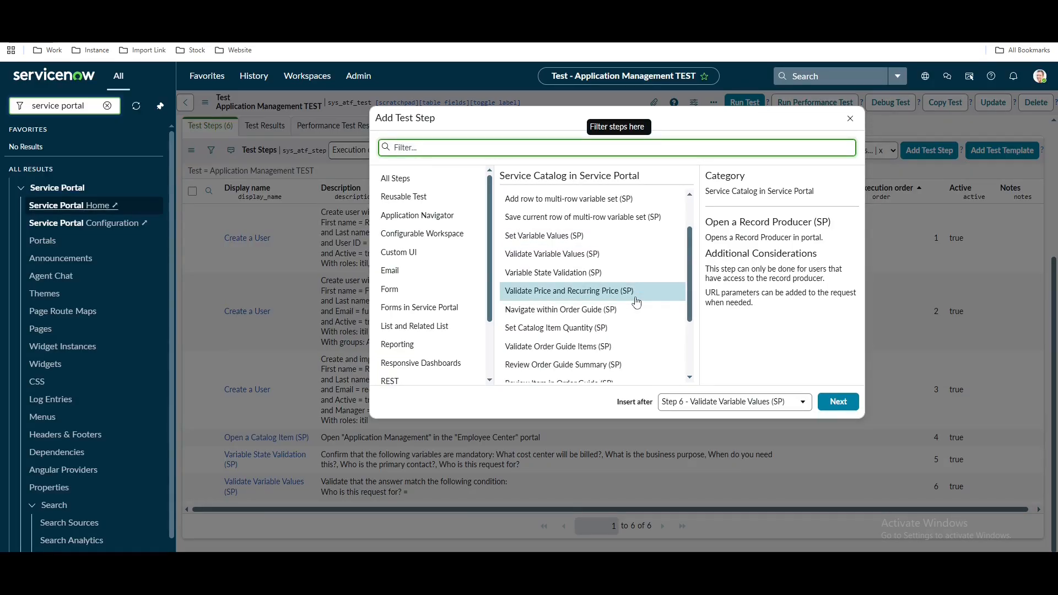
click(564, 242)
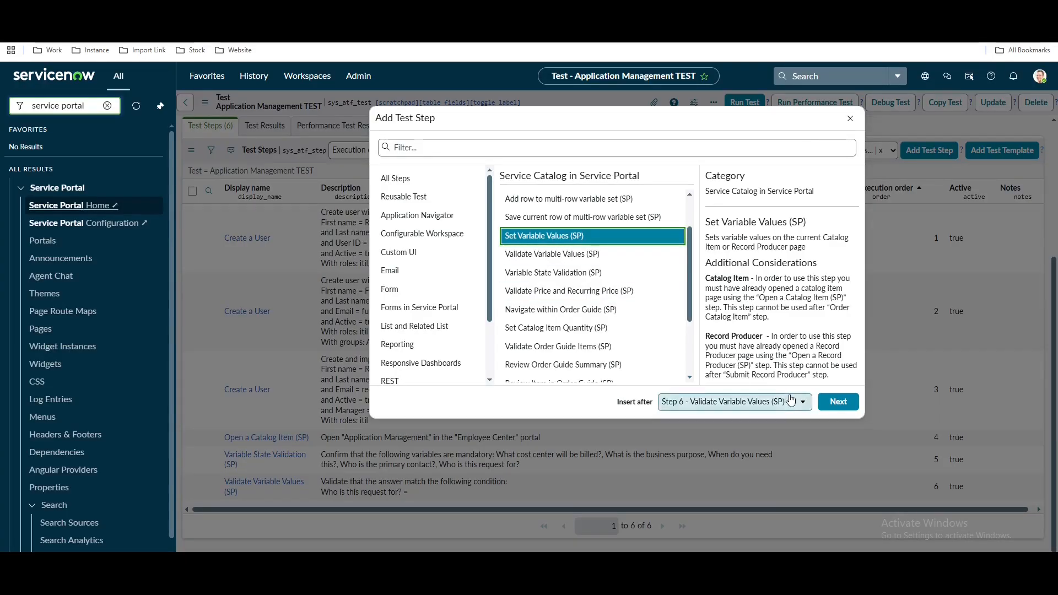
click(835, 401)
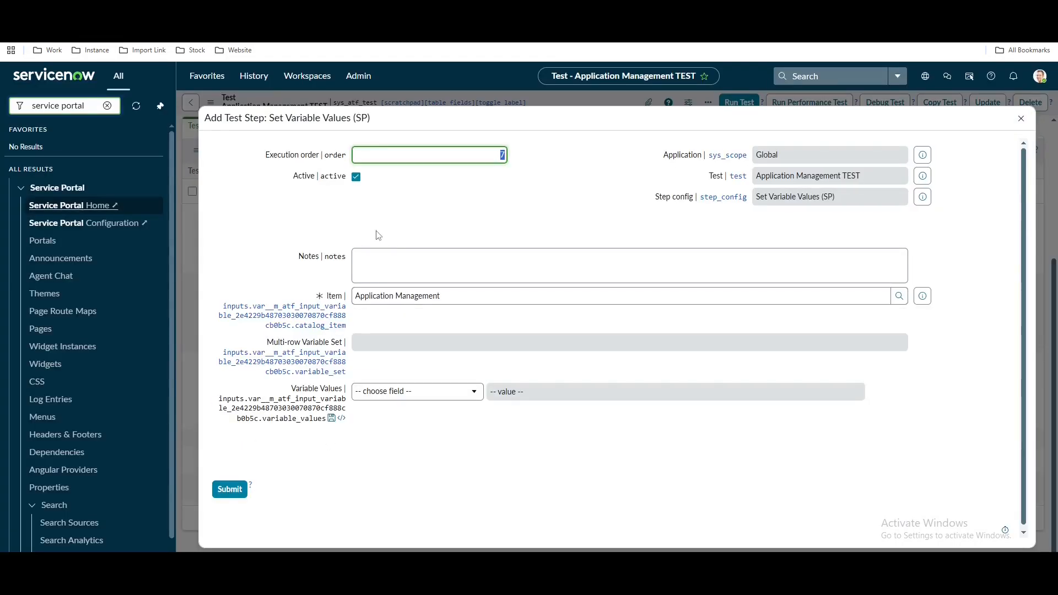
Set cost_center to Development and primary_contact to Step 1's created user
click(395, 392)
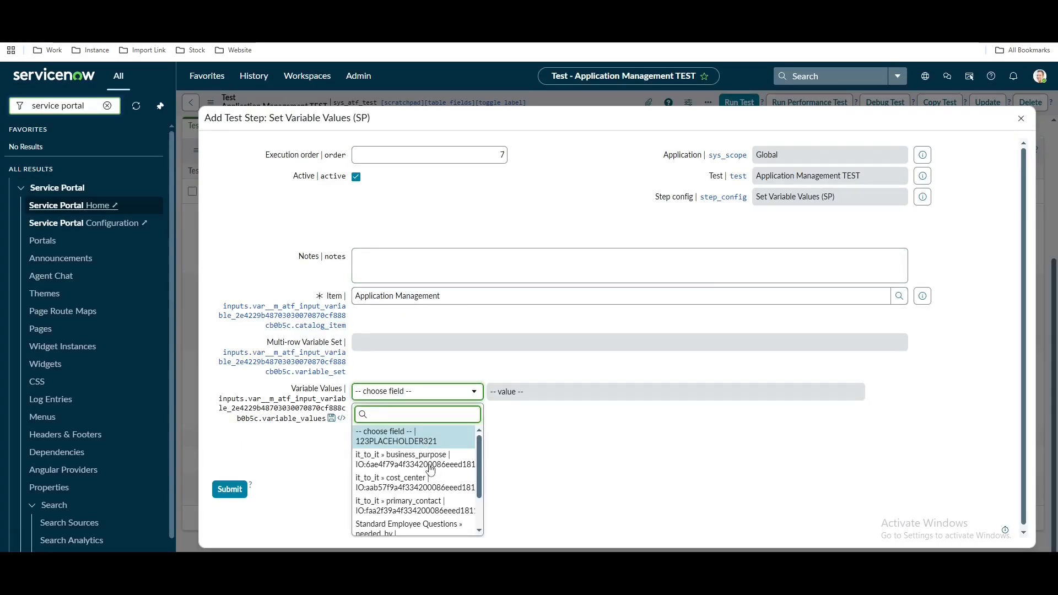
click(421, 485)
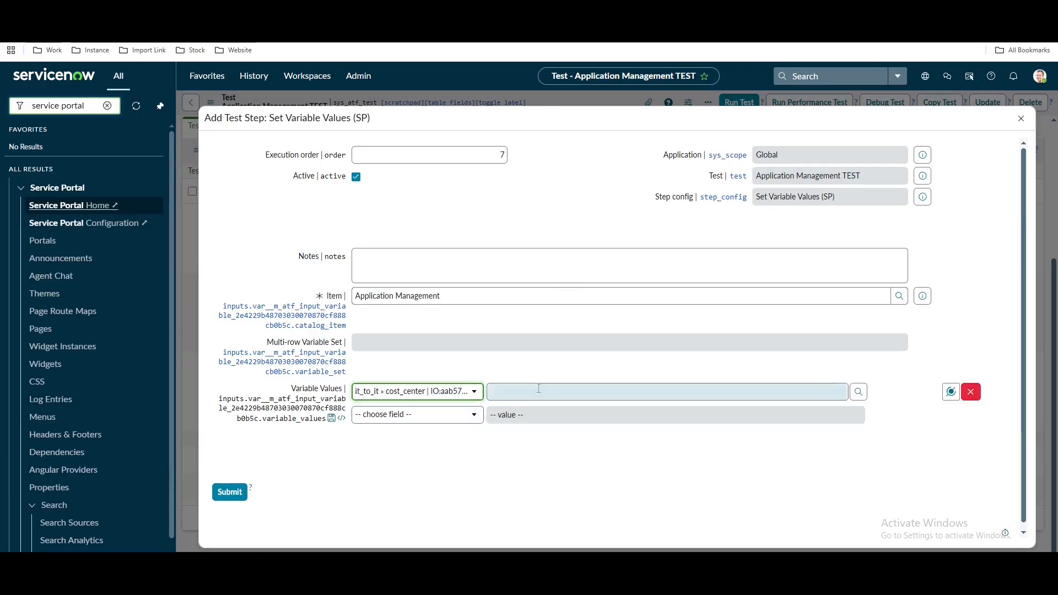
click(858, 393)
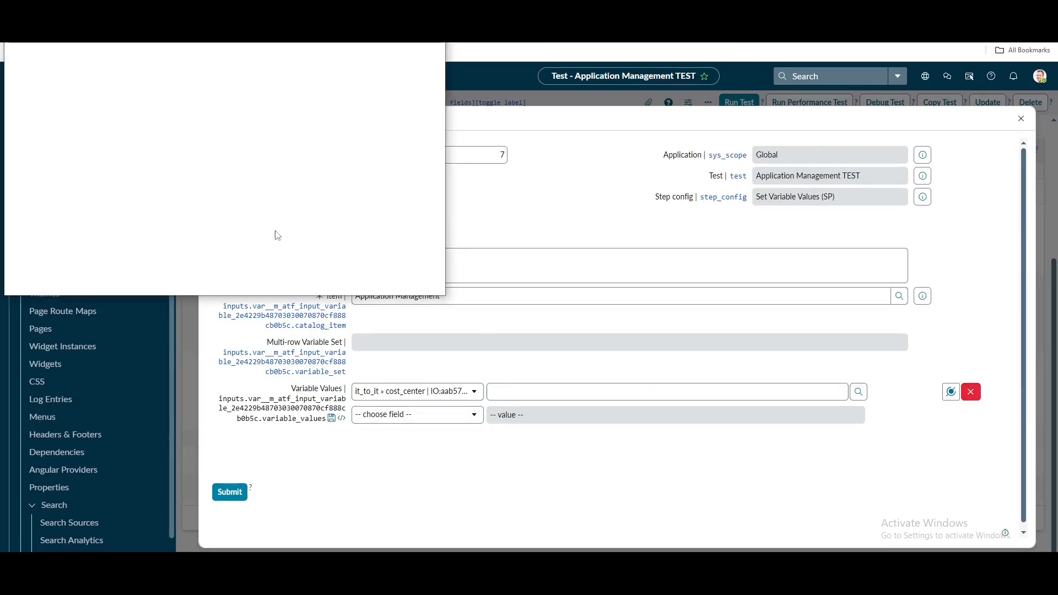
click(71, 139)
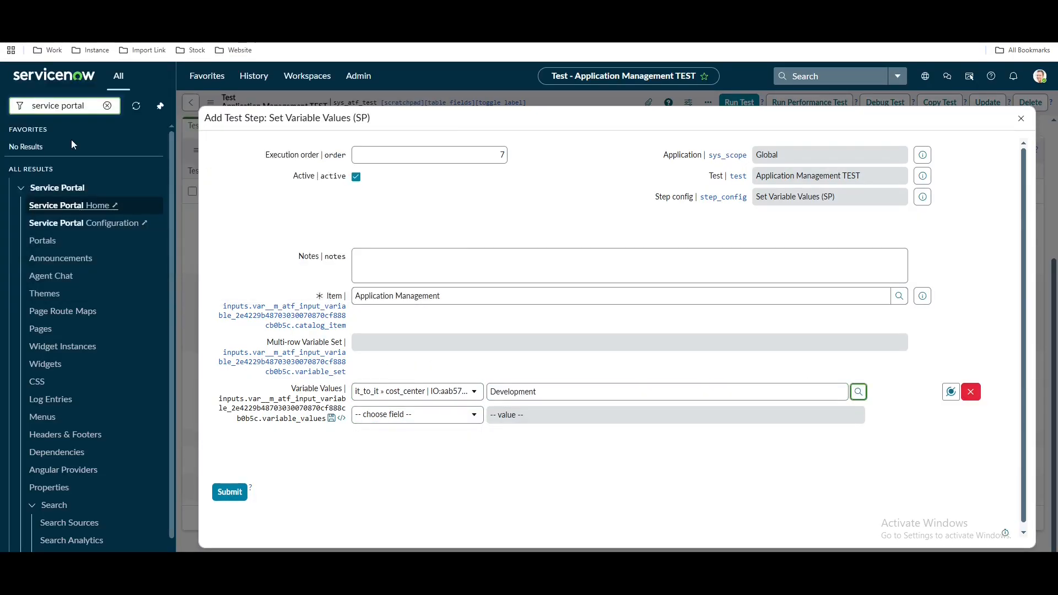
click(417, 415)
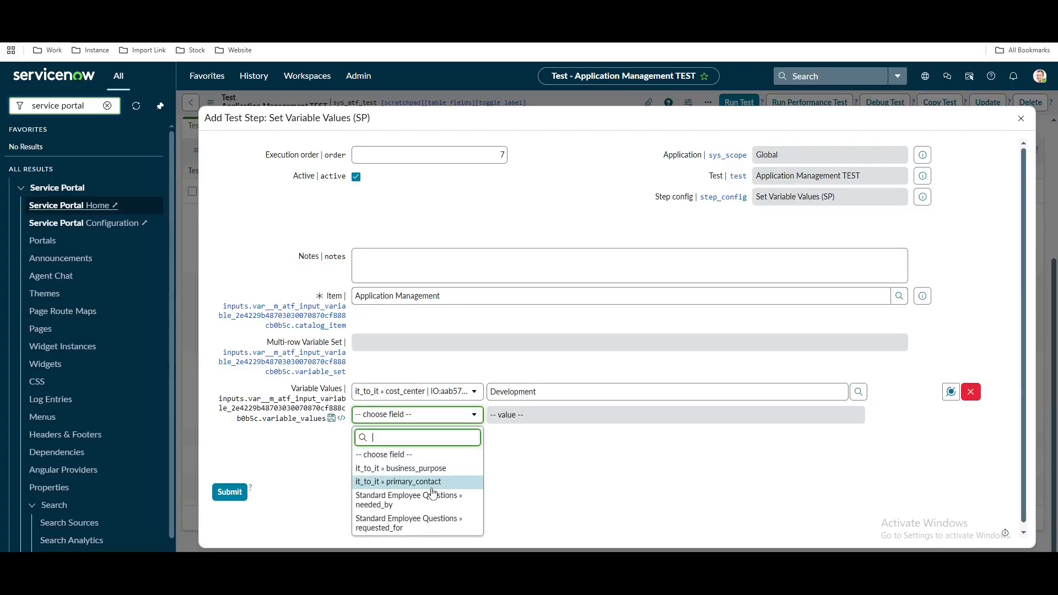
key(Return)
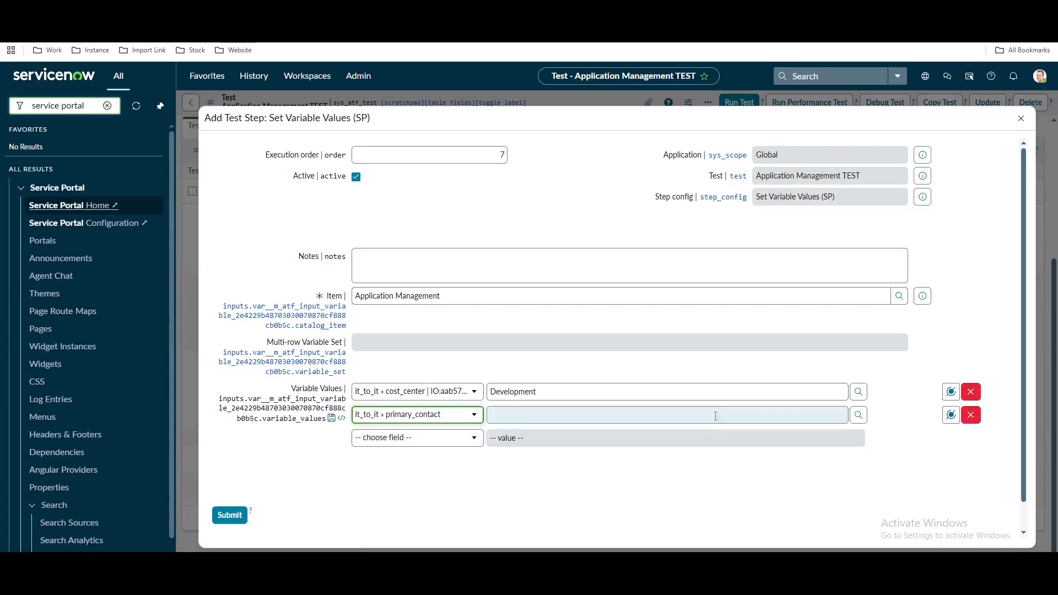
click(950, 414)
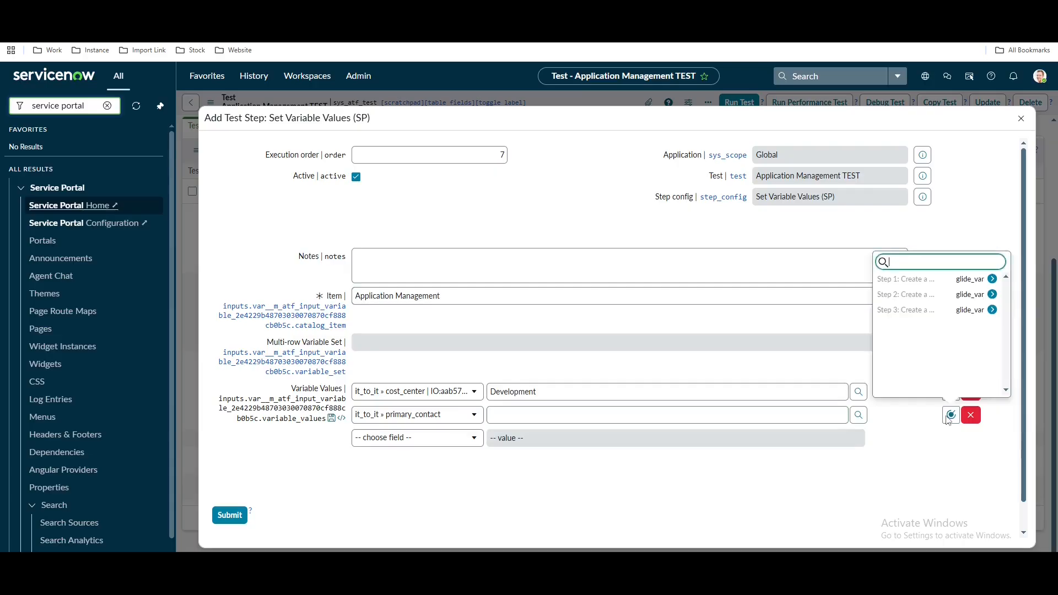
click(917, 279)
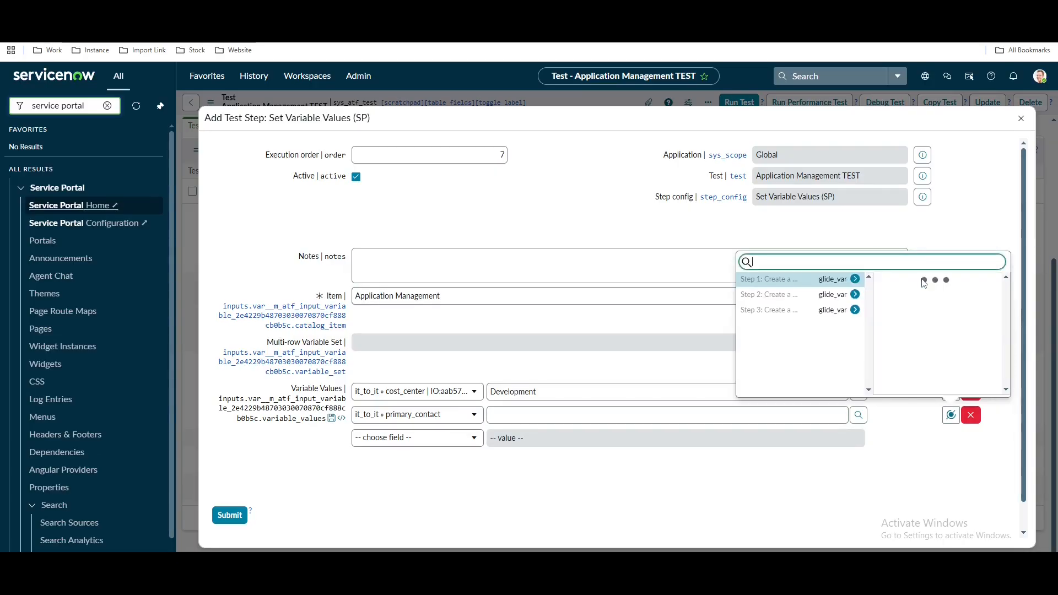
click(903, 277)
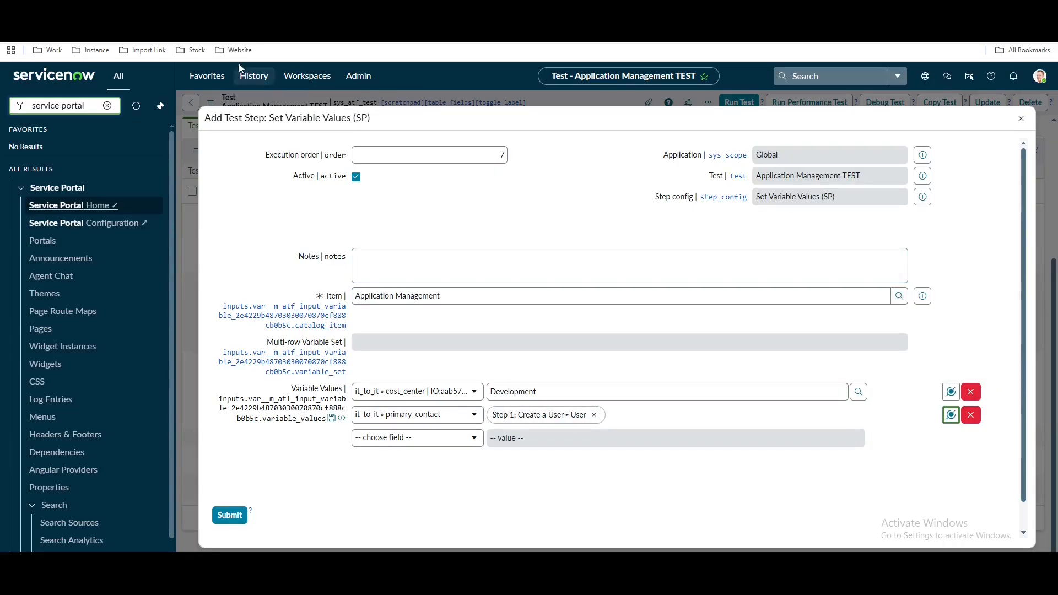
Set business_purpose to KTLO and submit the step
click(229, 11)
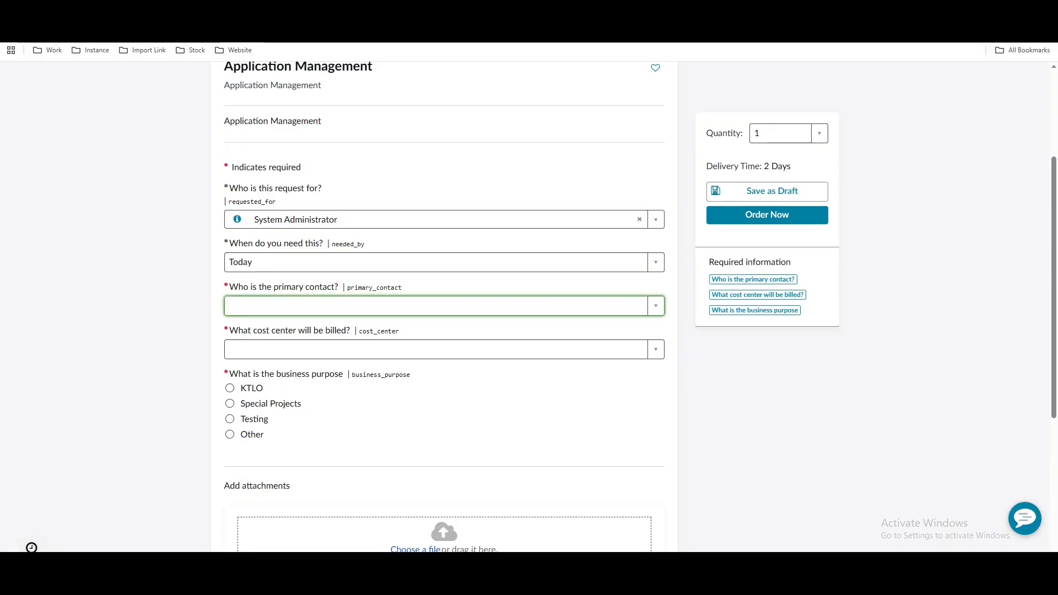
click(154, 11)
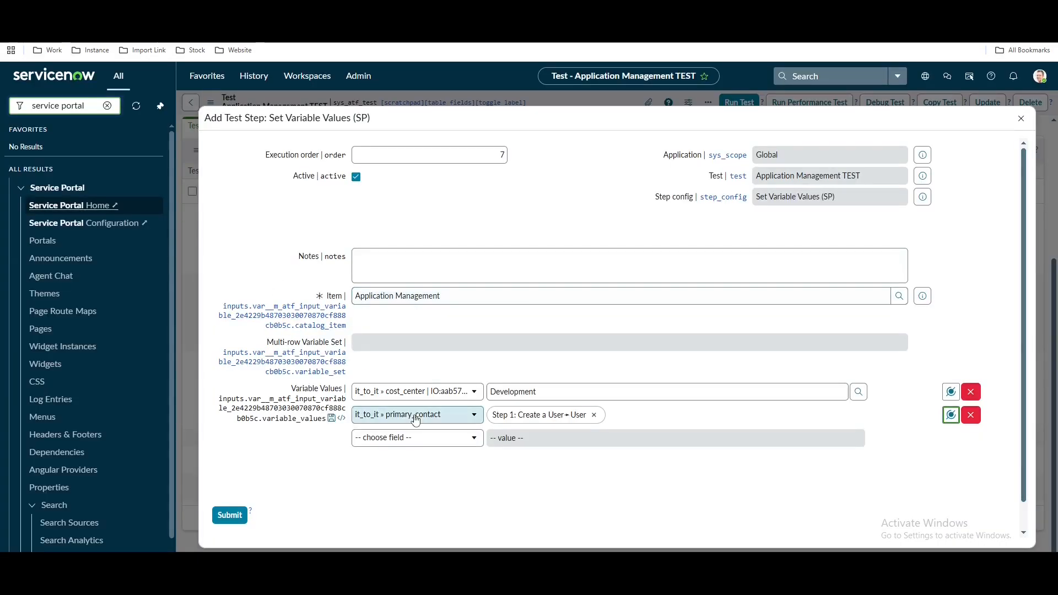
click(420, 439)
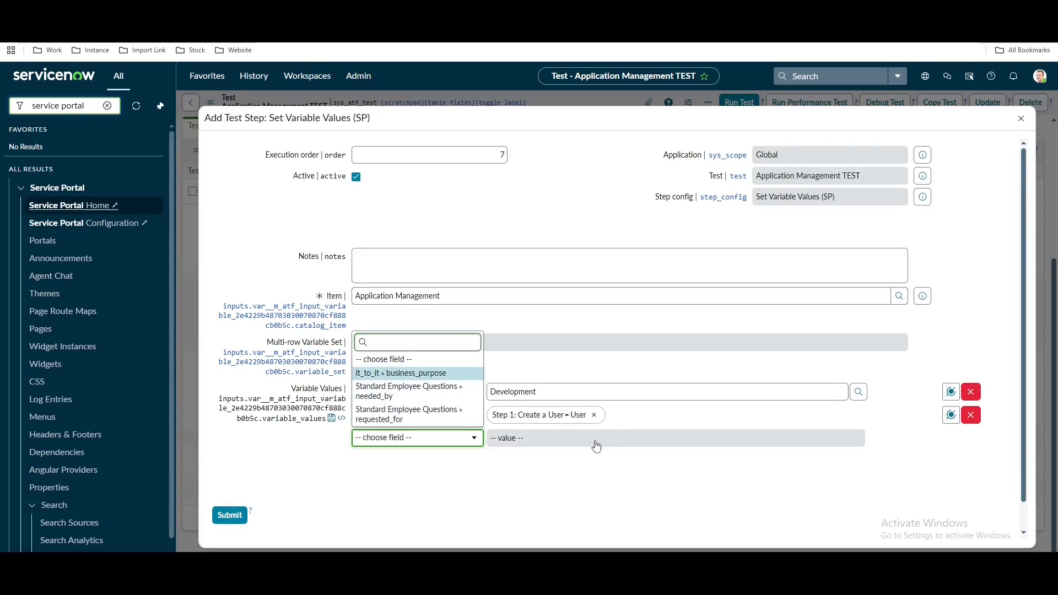
key(Return)
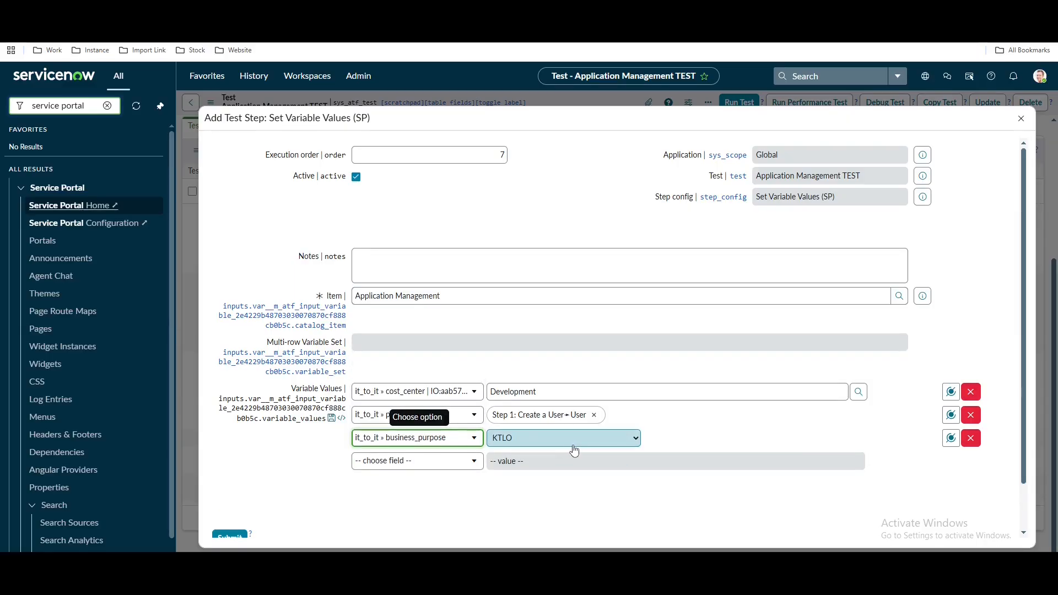
click(565, 440)
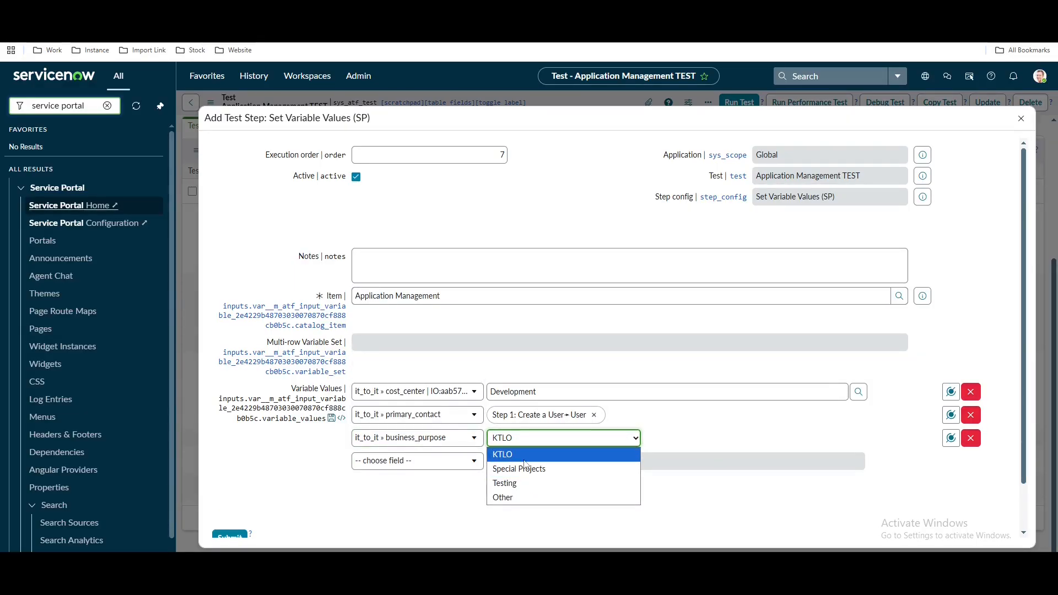
click(587, 454)
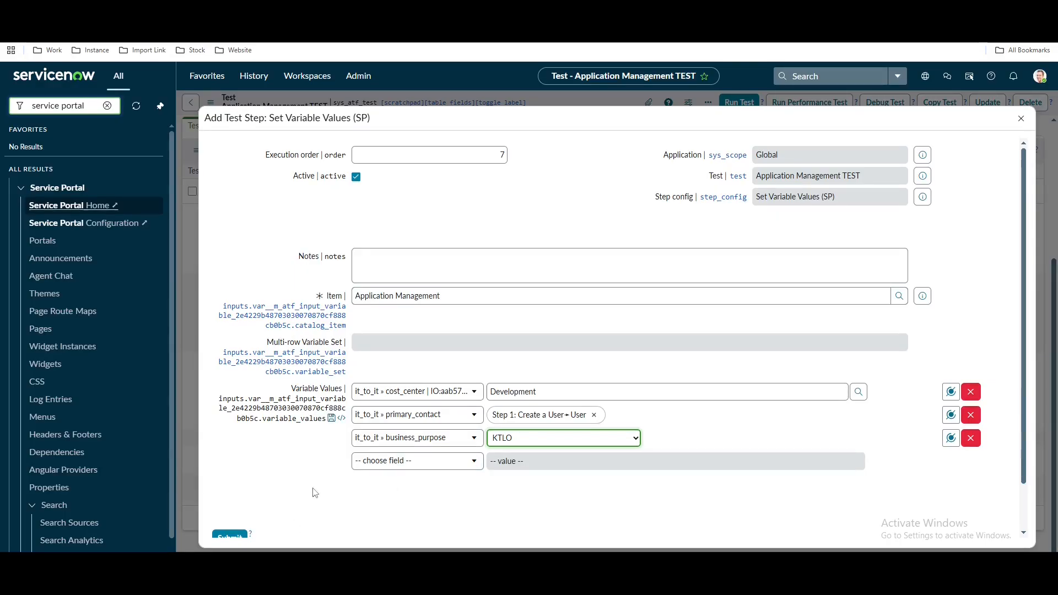
click(230, 539)
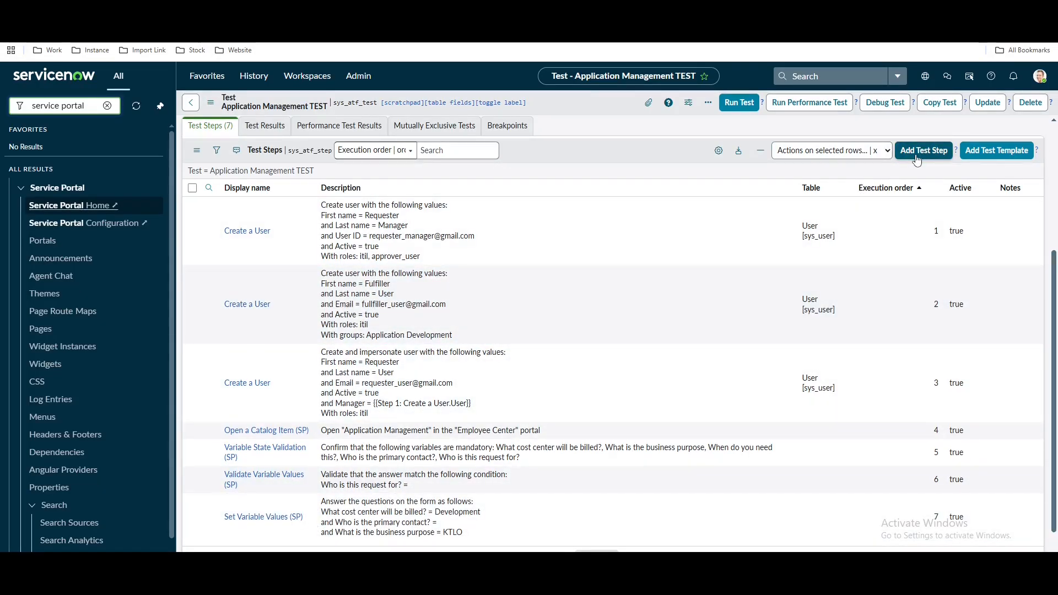
Add and submit an Order a Catalog Item (SP) step with default settings
click(923, 151)
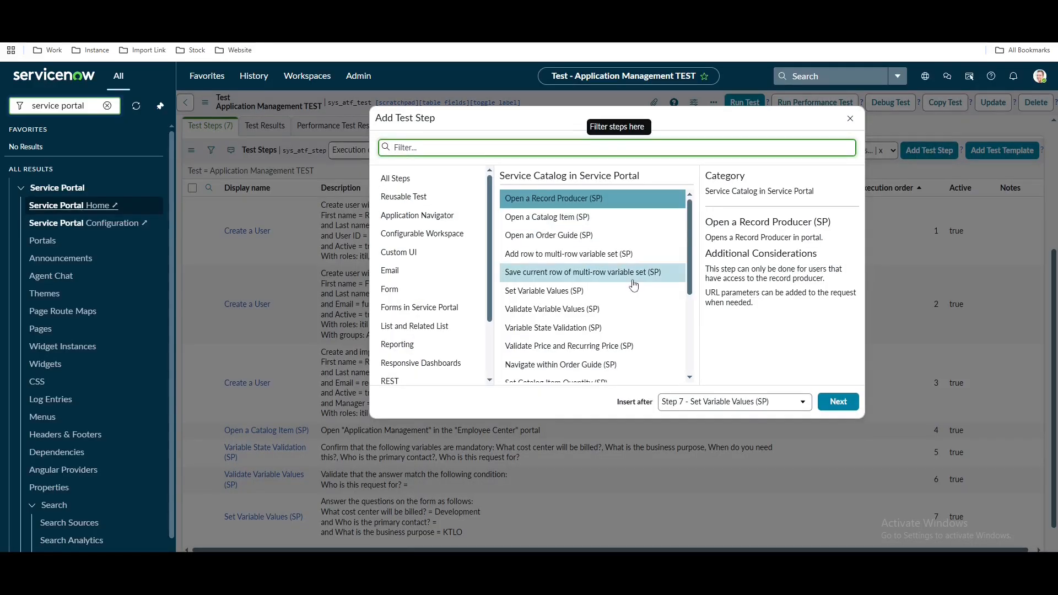
scroll(636, 292, down, 2)
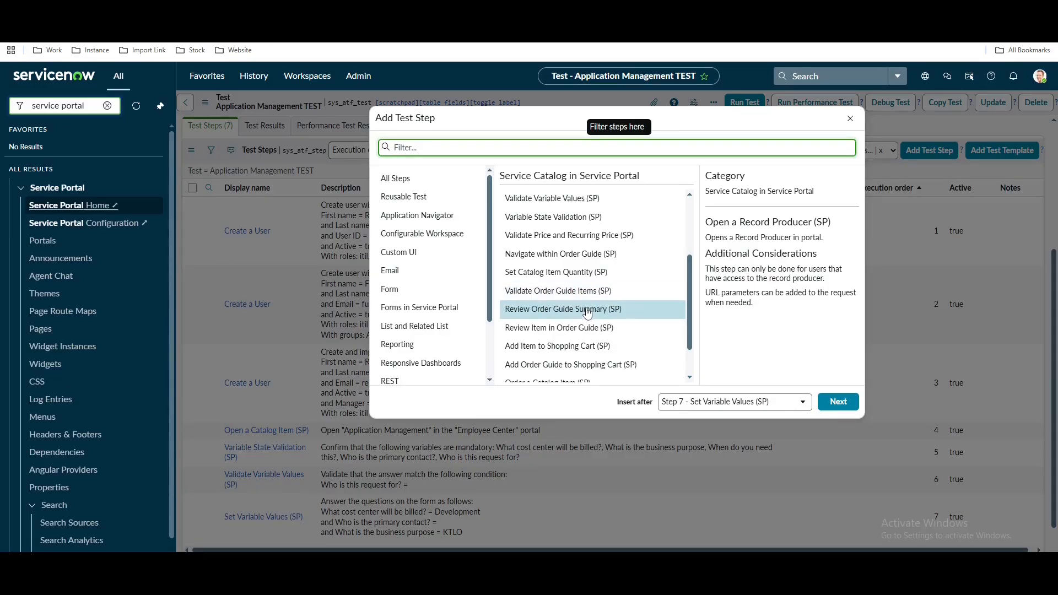
scroll(567, 314, down, 1)
click(562, 342)
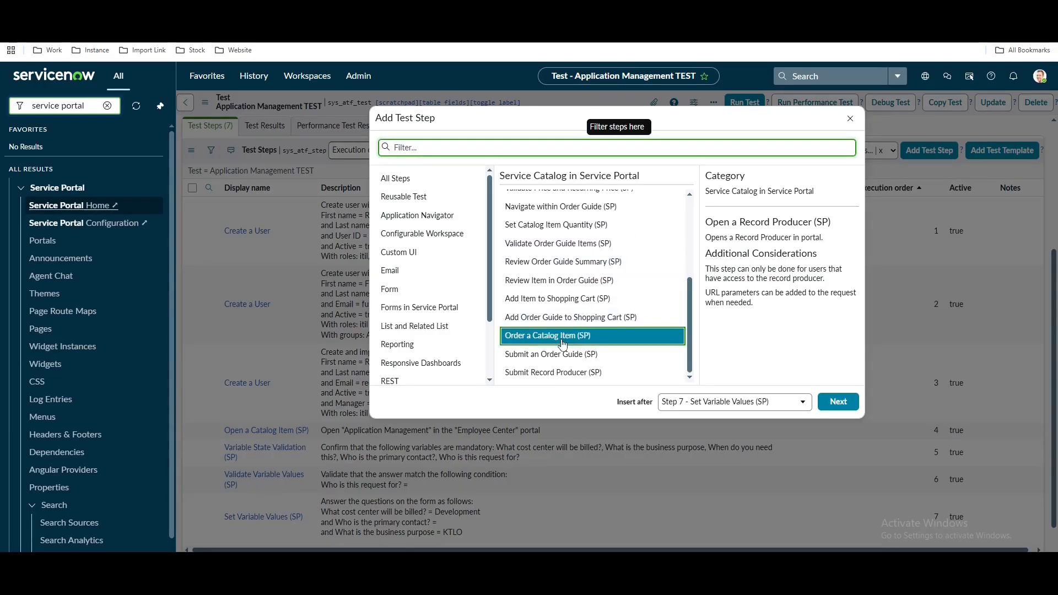
click(838, 402)
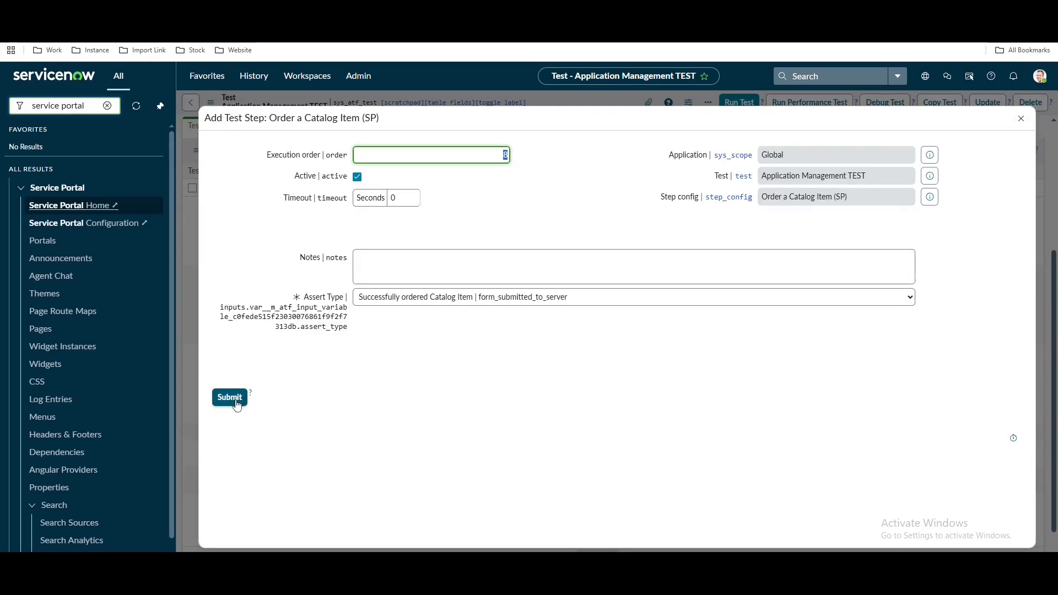
click(237, 404)
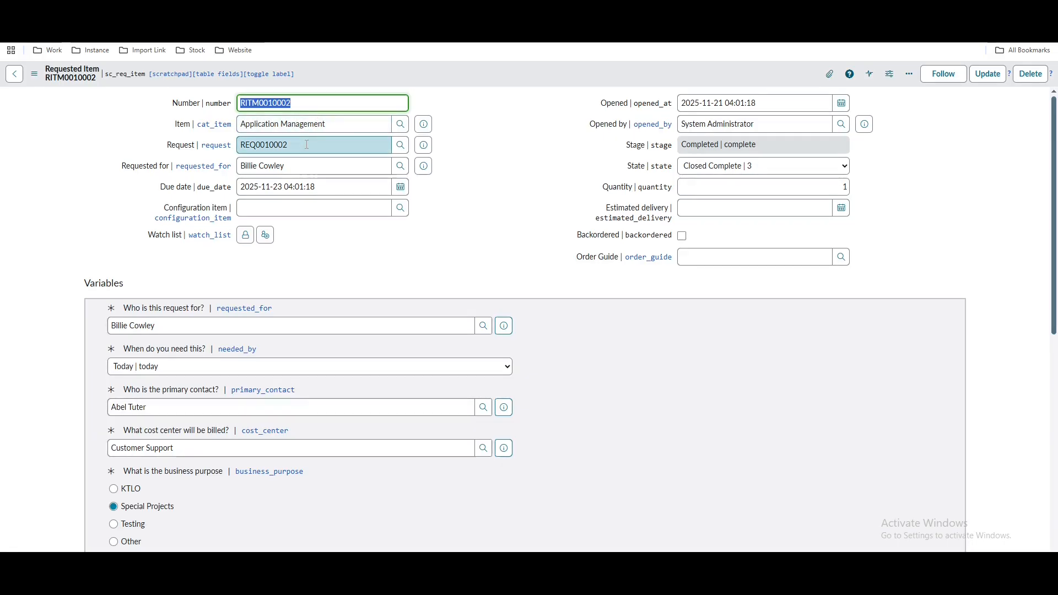
click(307, 144)
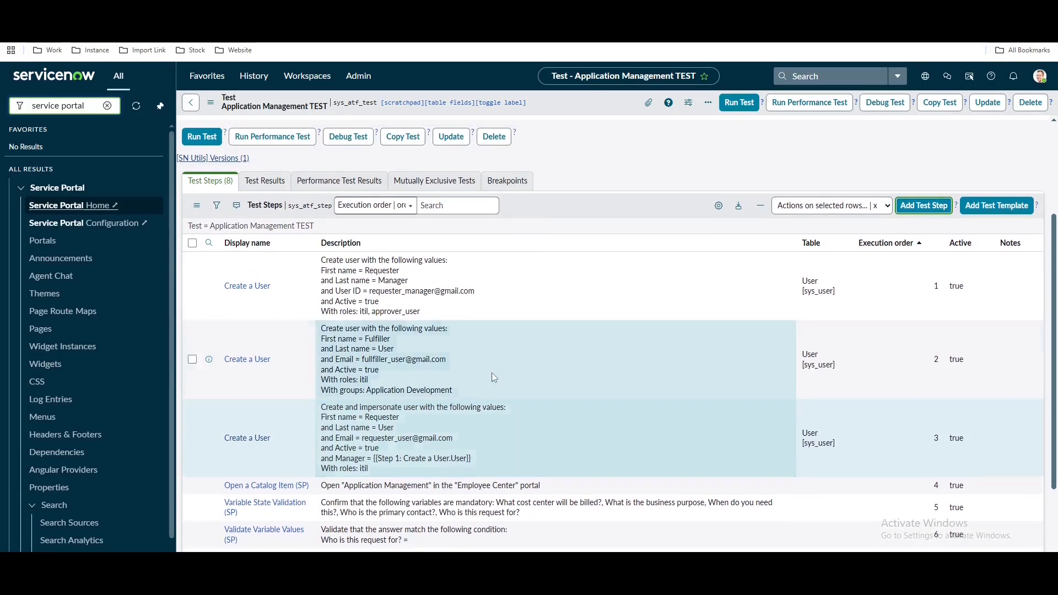
Add a Record Query step, checking an existing requested item for the Request field name
scroll(491, 373, down, 2)
scroll(810, 365, up, 3)
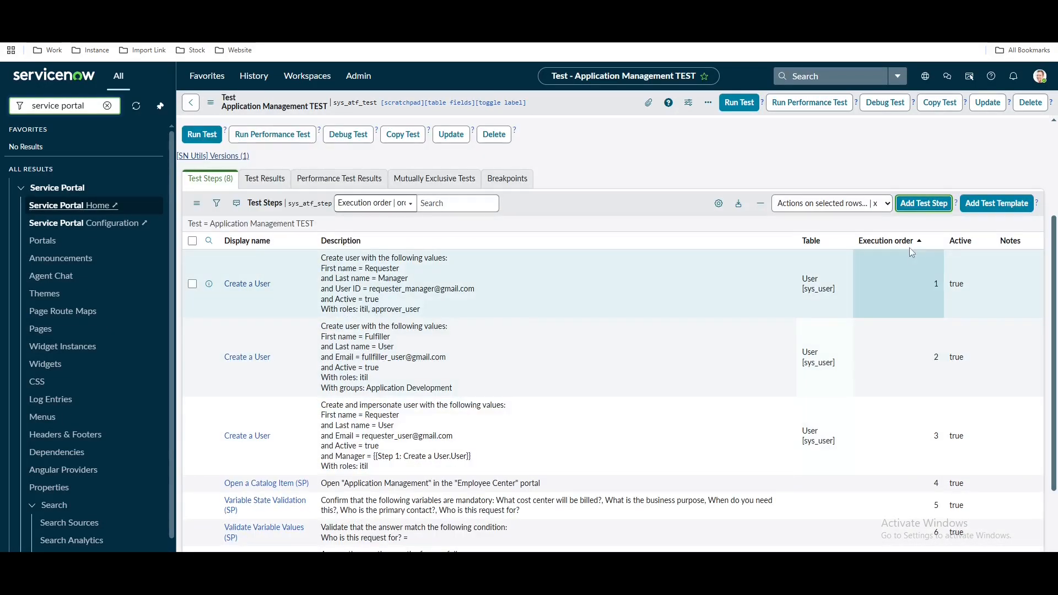
click(919, 206)
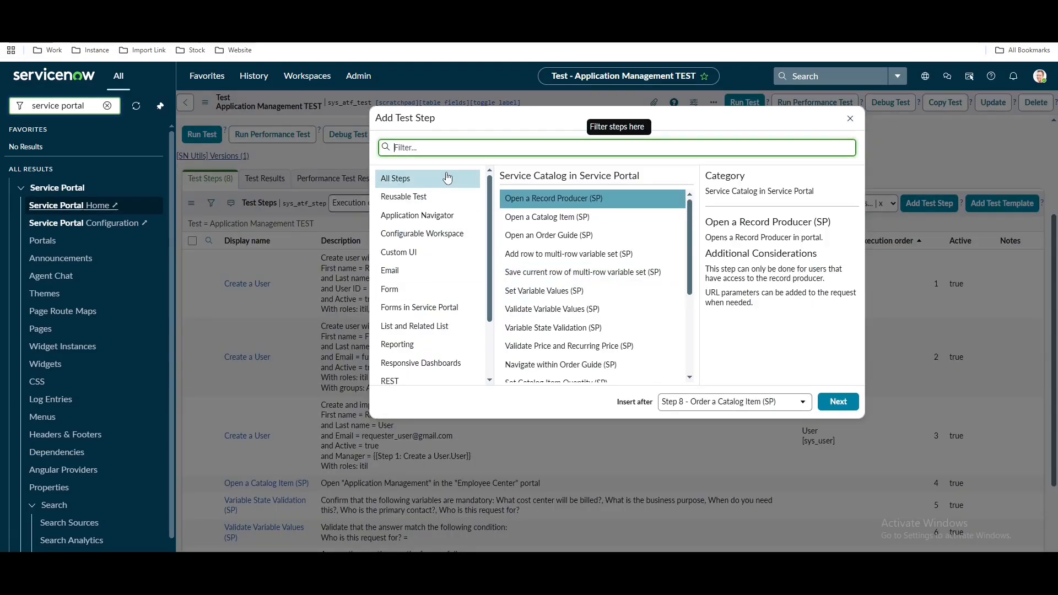
text(qu)
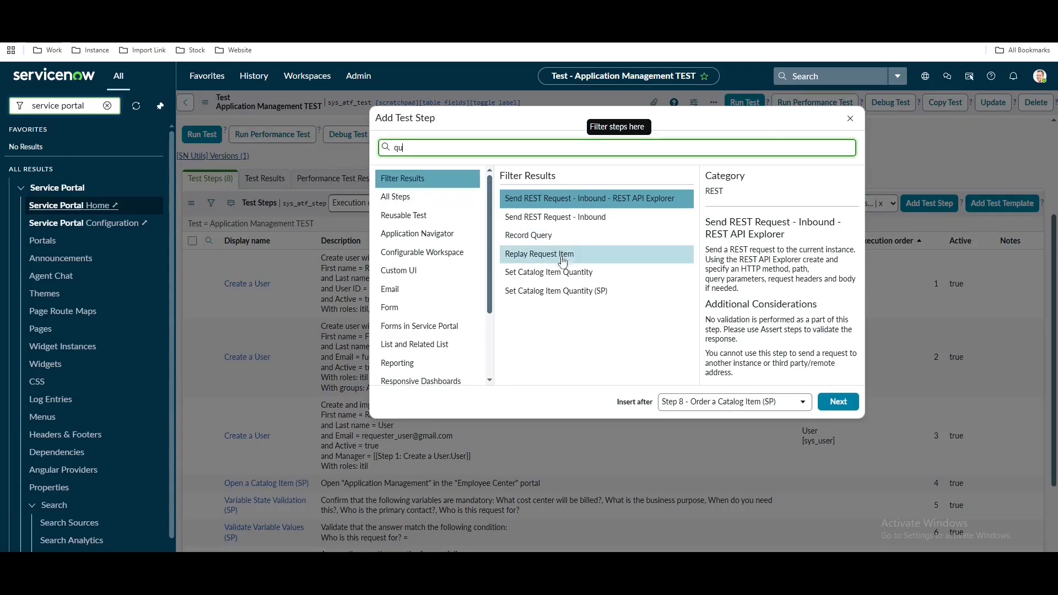
click(531, 241)
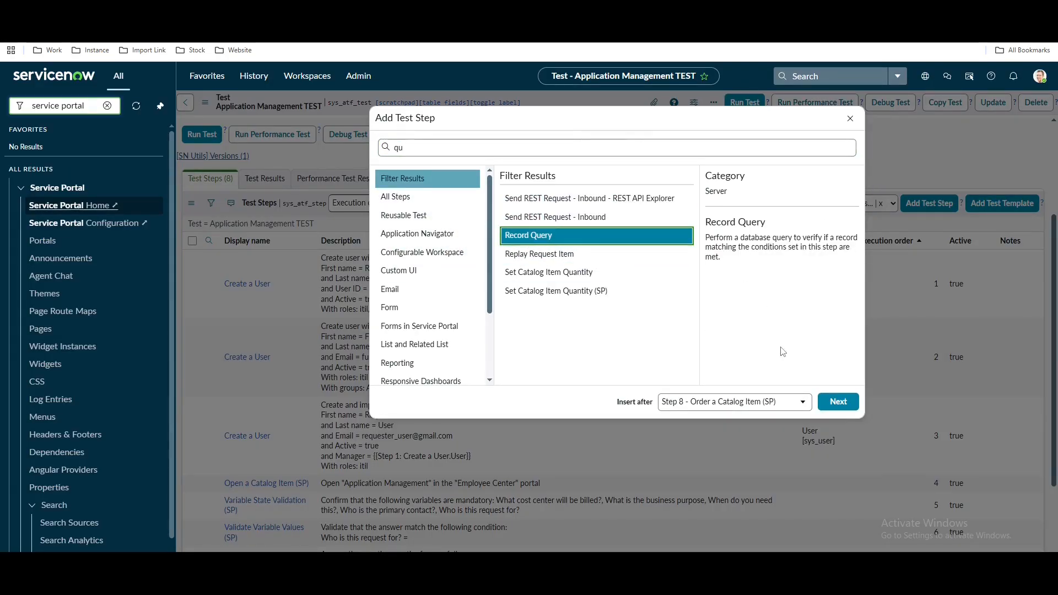
click(840, 402)
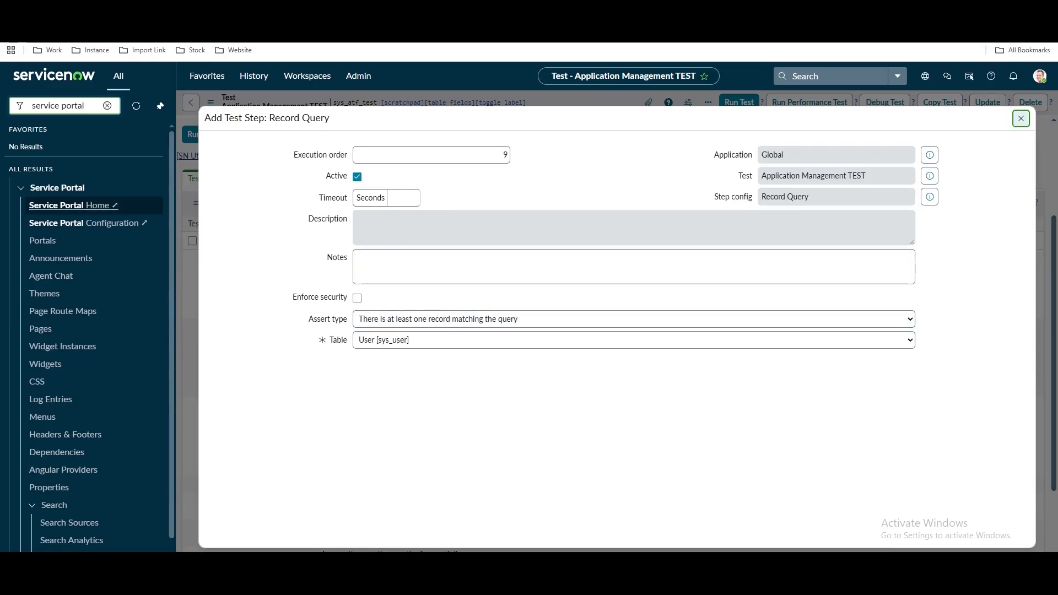
click(320, 11)
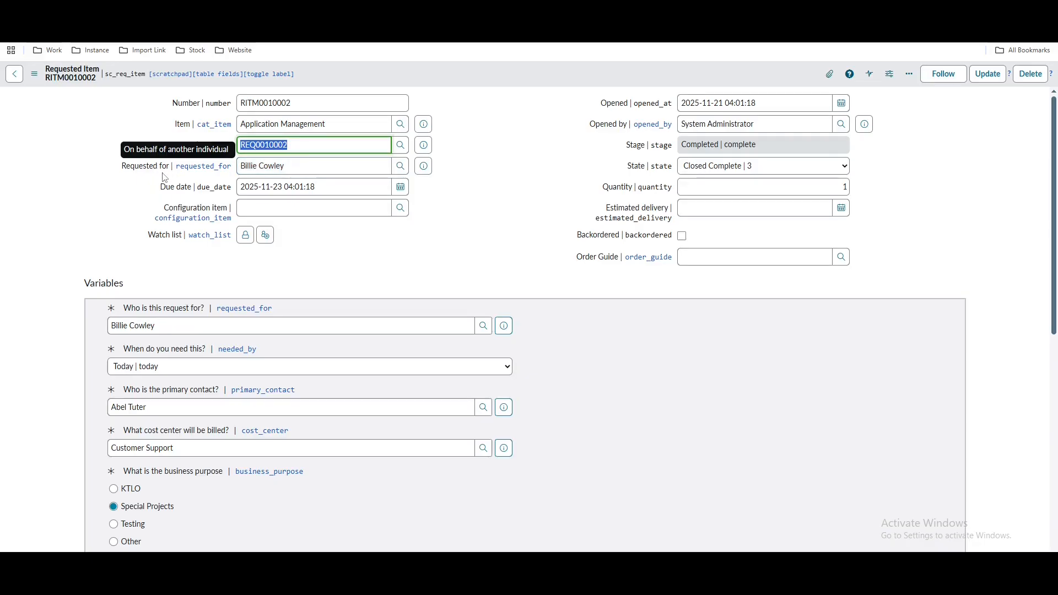
drag(167, 146, 184, 153)
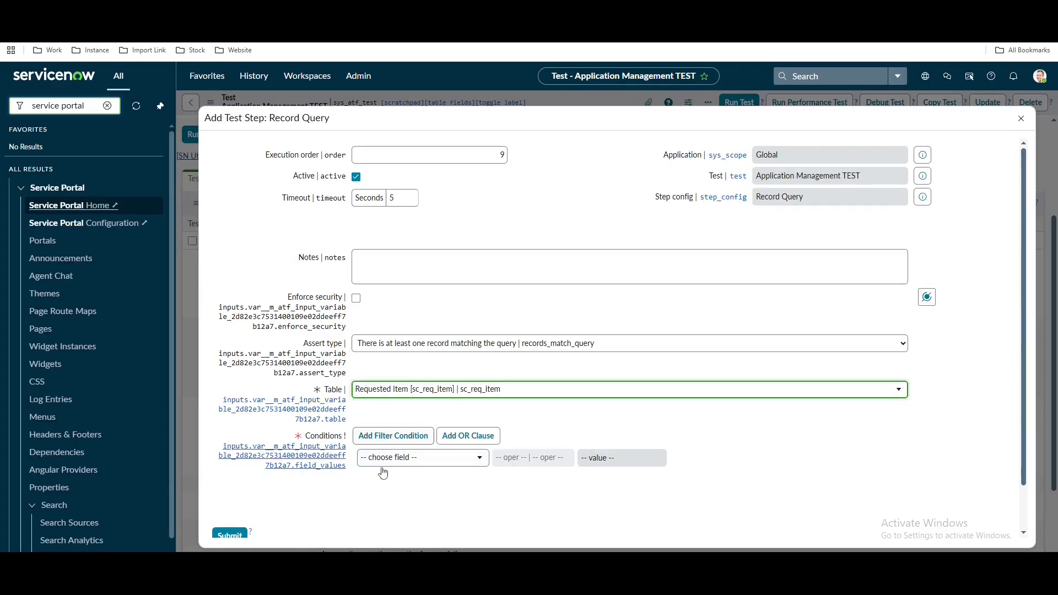
Set the condition Request is Step 8's ordered record and submit the step
click(392, 469)
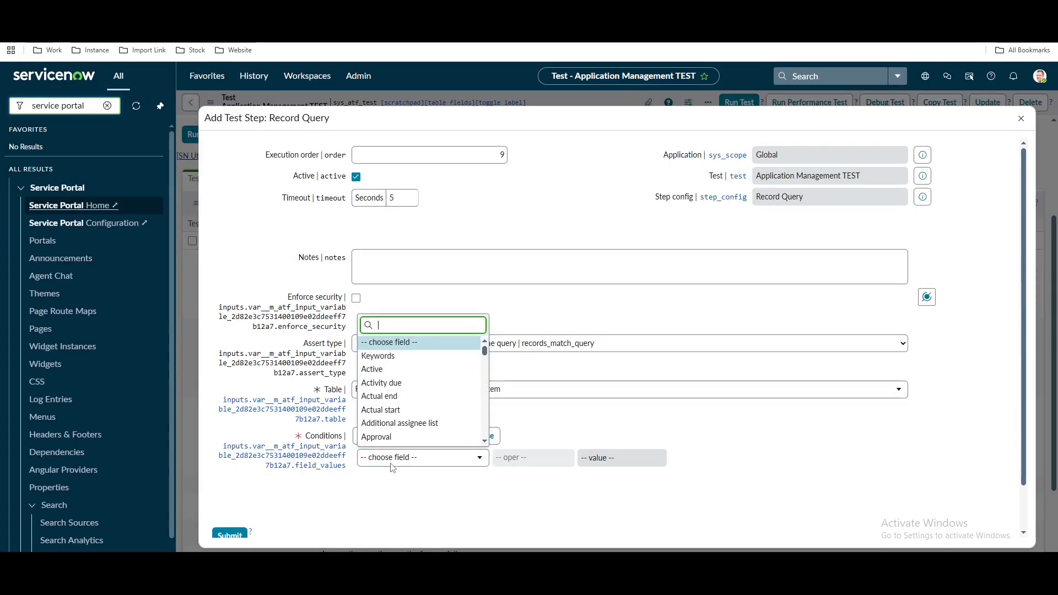
click(392, 469)
click(392, 468)
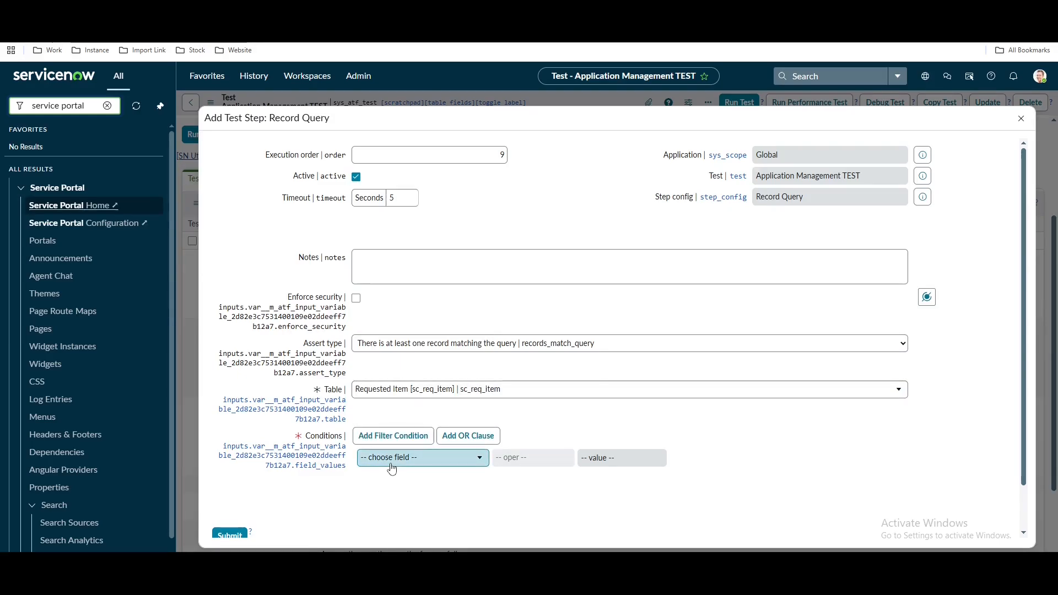
text(r)
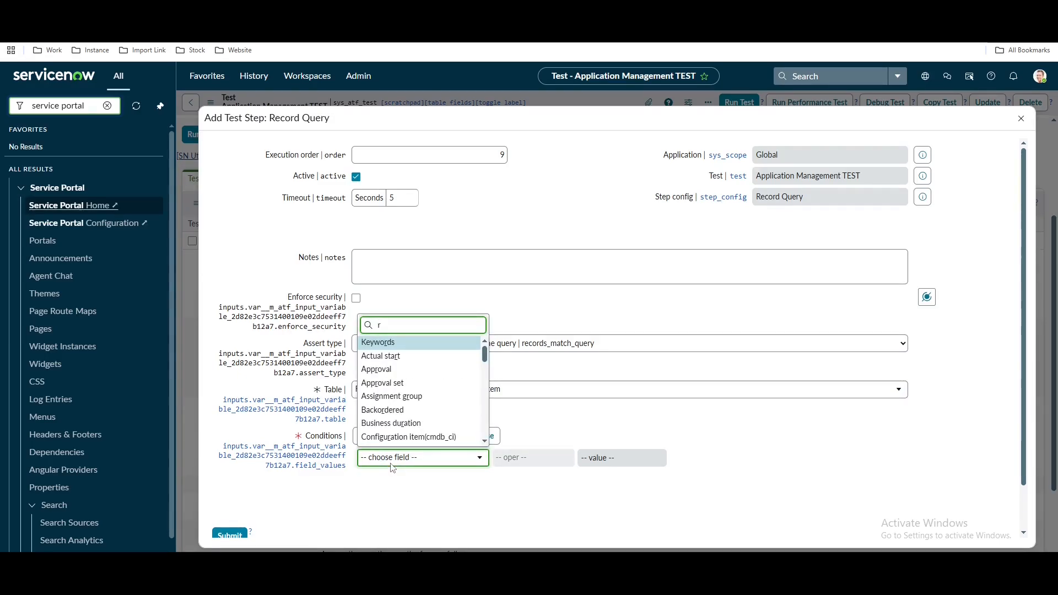
text(eq)
click(388, 418)
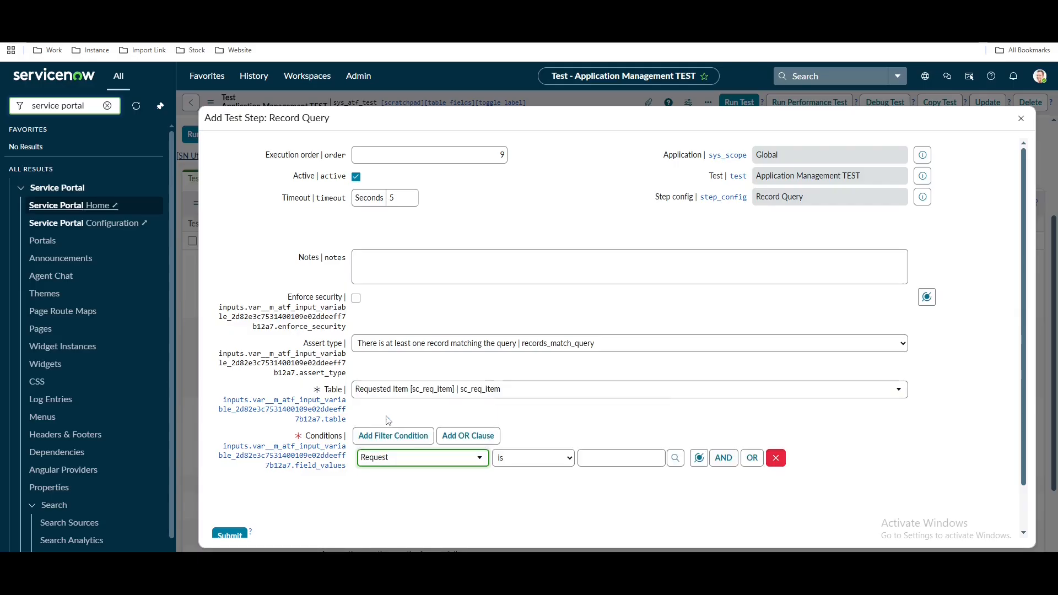
click(698, 458)
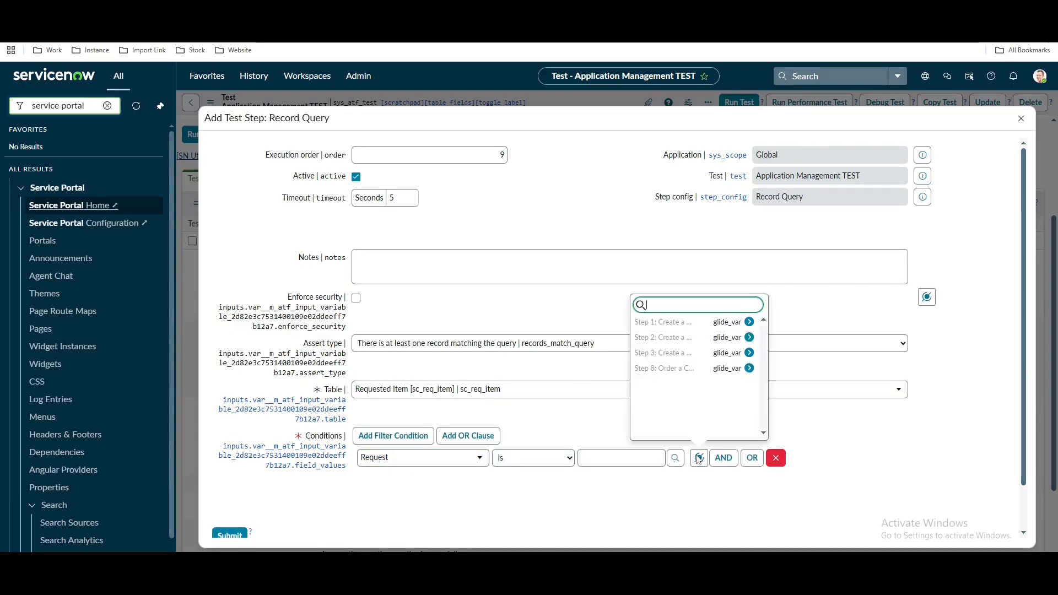
click(703, 368)
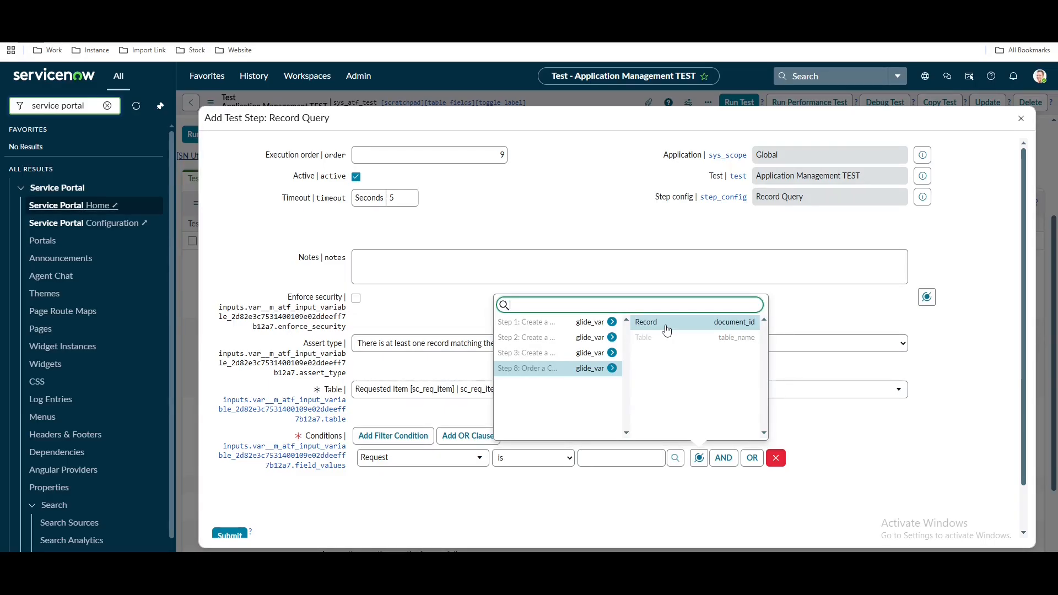
click(667, 329)
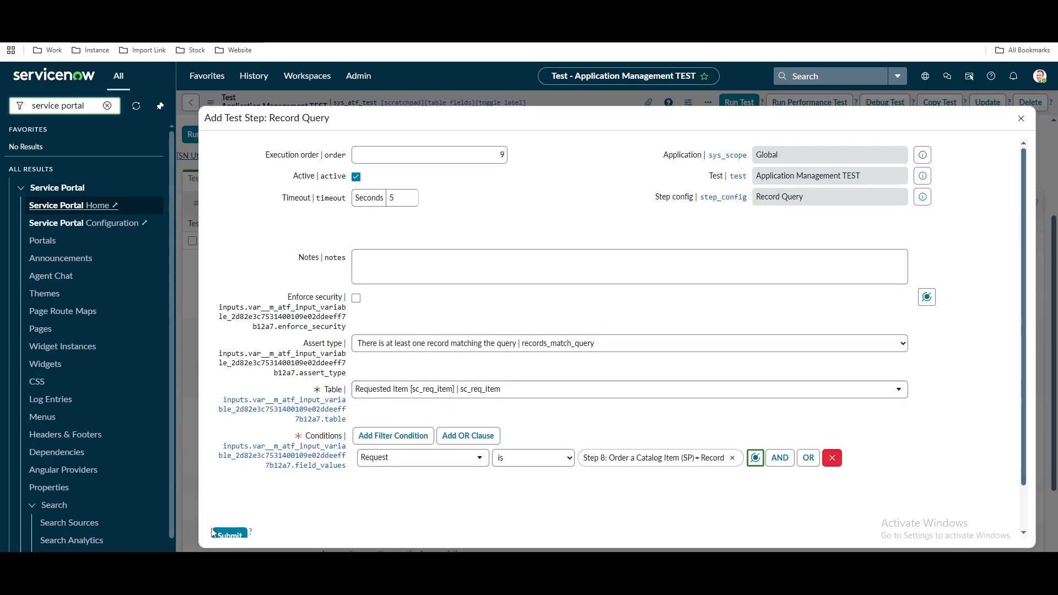
click(230, 534)
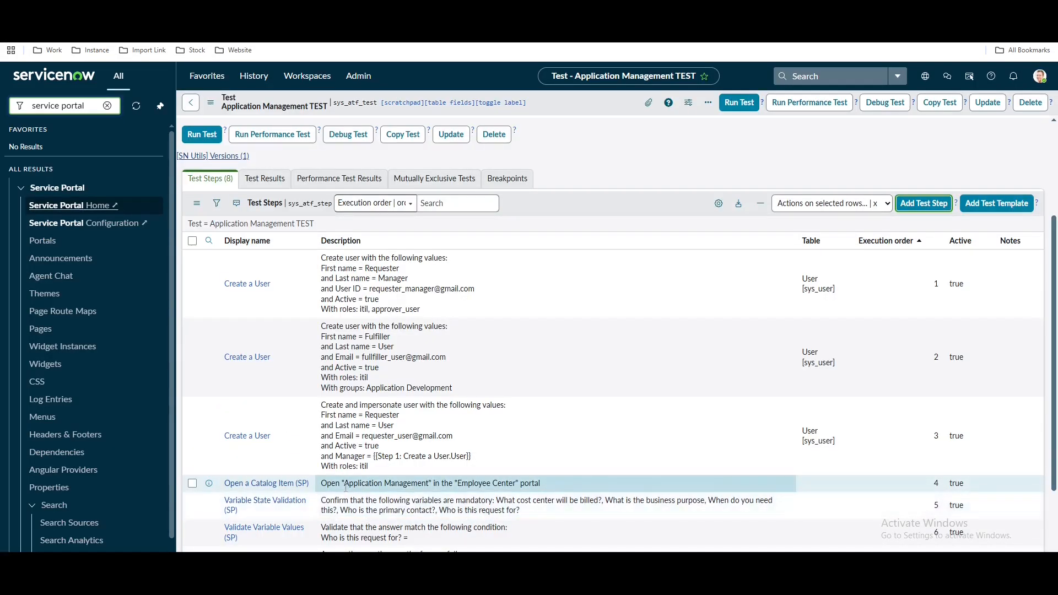
Add an Open an Existing Record step whose record is Step 9's First record
scroll(399, 483, down, 5)
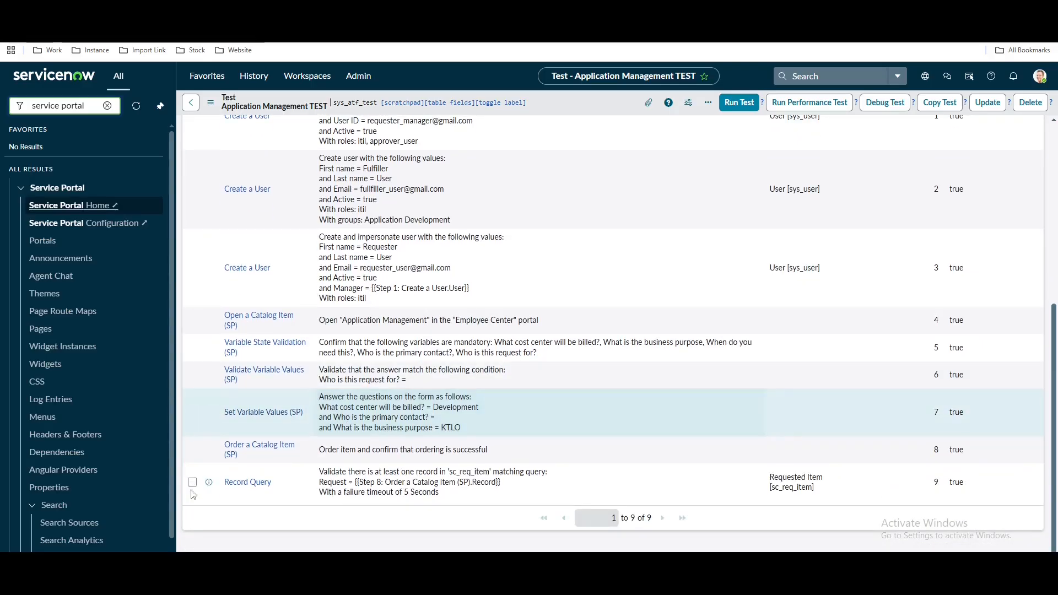
scroll(451, 503, up, 2)
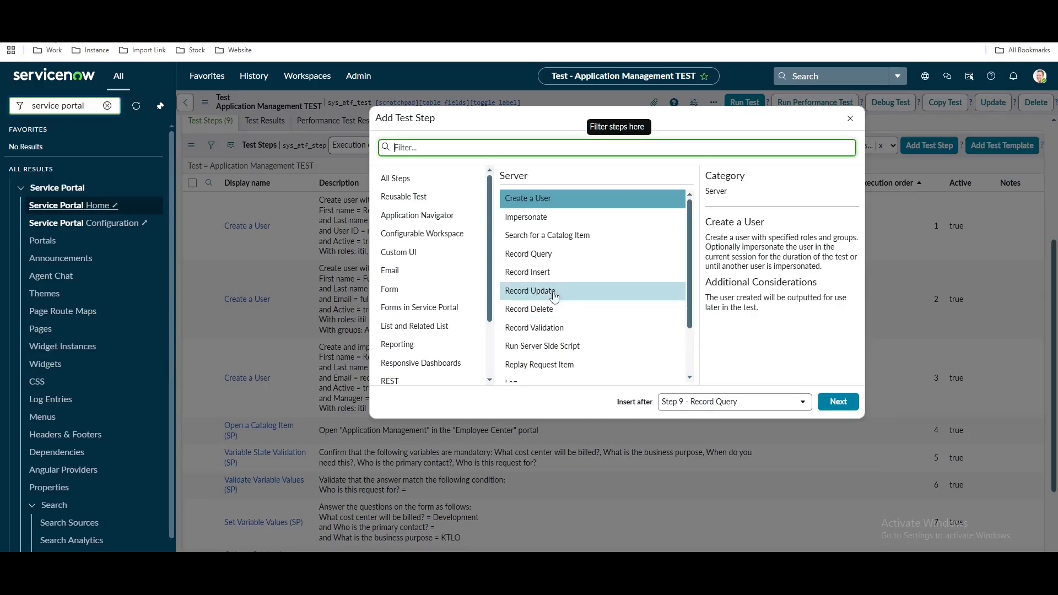
click(392, 298)
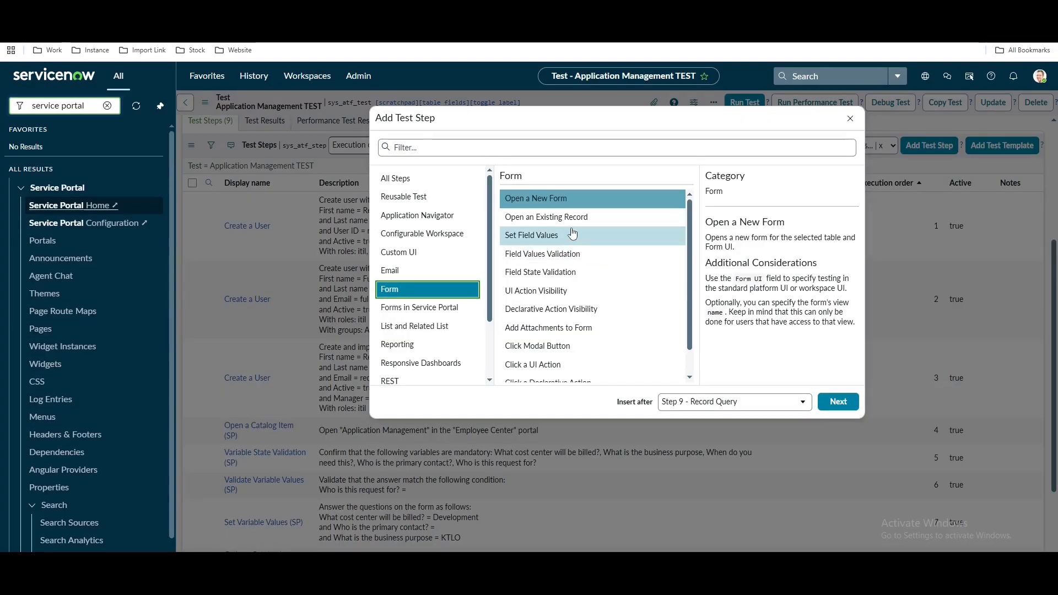
click(551, 217)
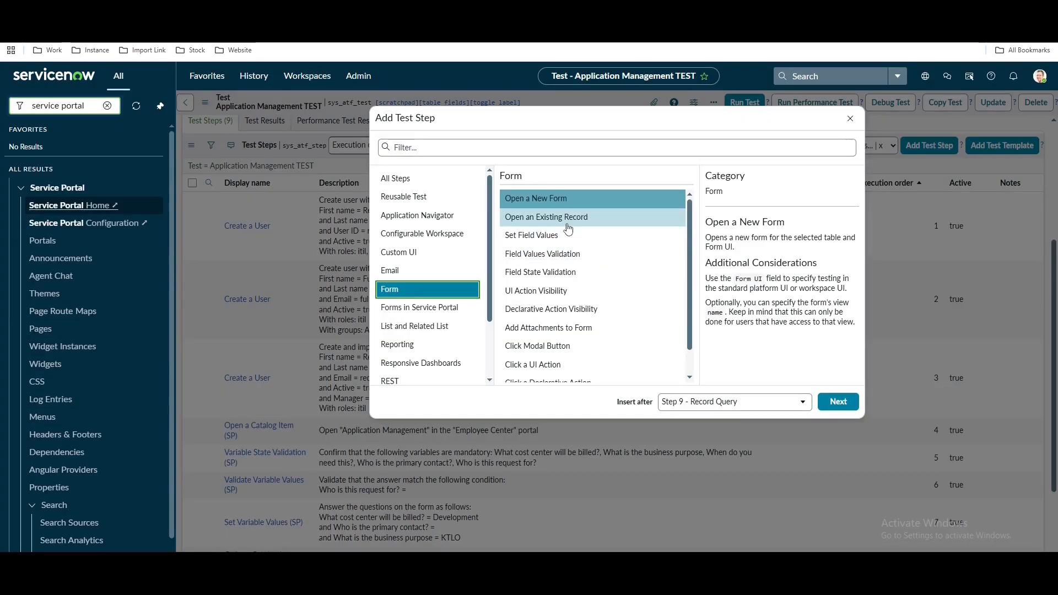
click(838, 401)
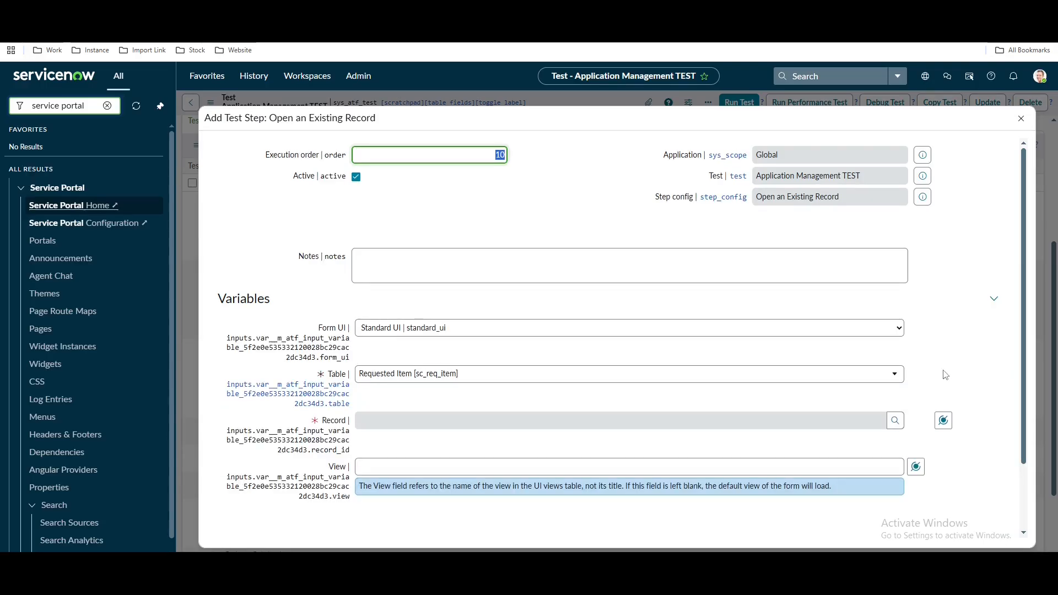
click(943, 420)
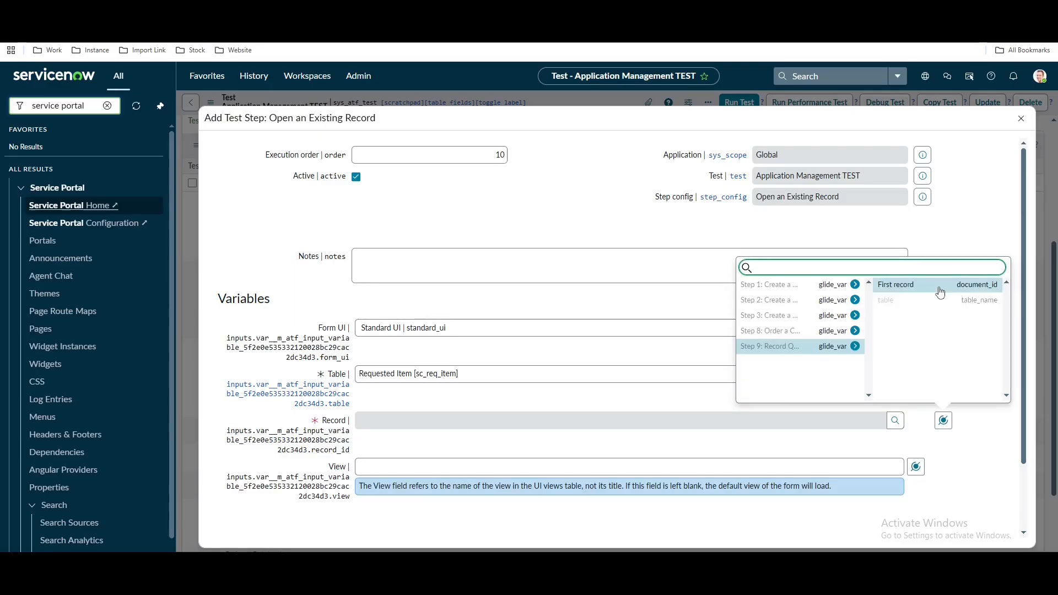
click(940, 287)
scroll(612, 412, down, 2)
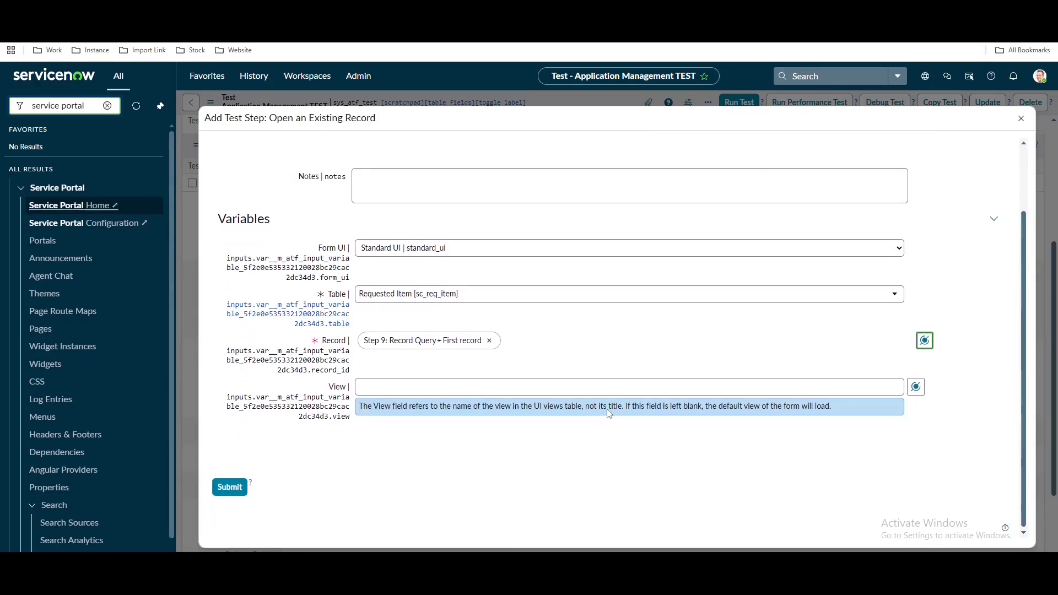
click(229, 485)
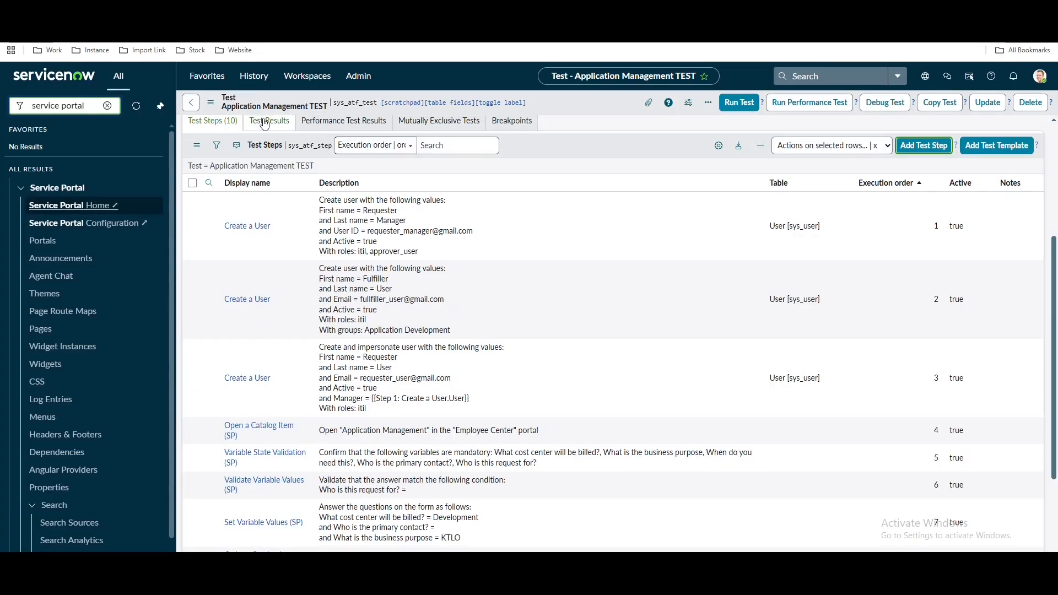
Add a Field Values Validation step to the test
scroll(265, 124, down, 2)
scroll(813, 299, up, 3)
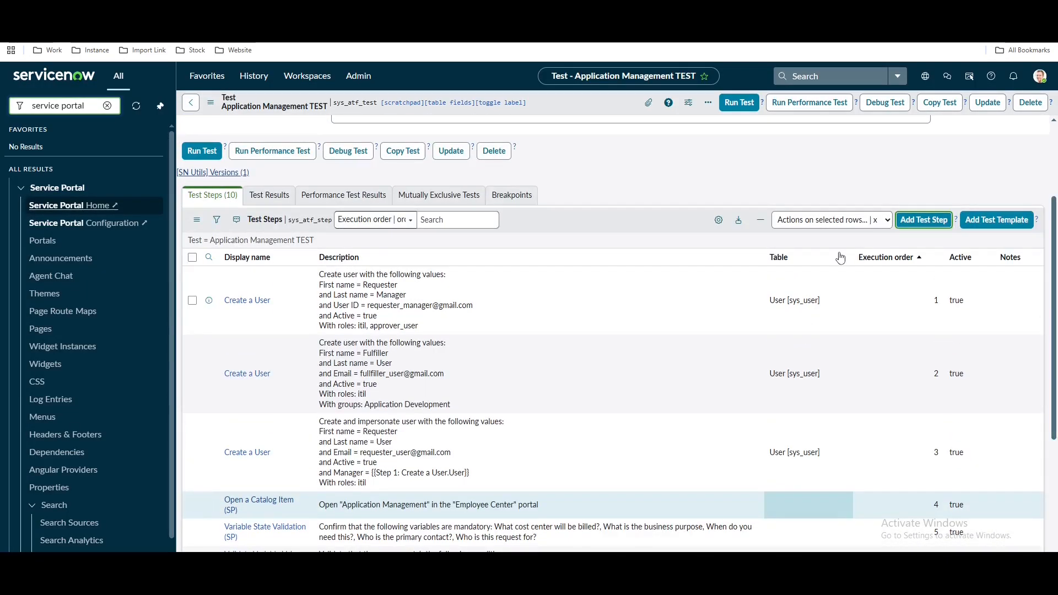
click(913, 220)
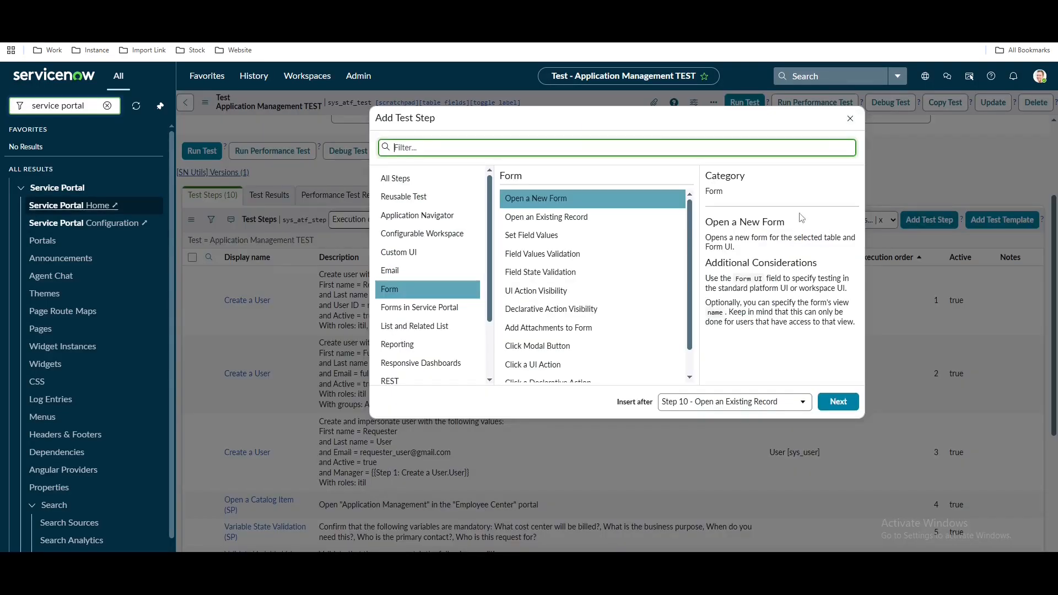
click(611, 252)
click(842, 401)
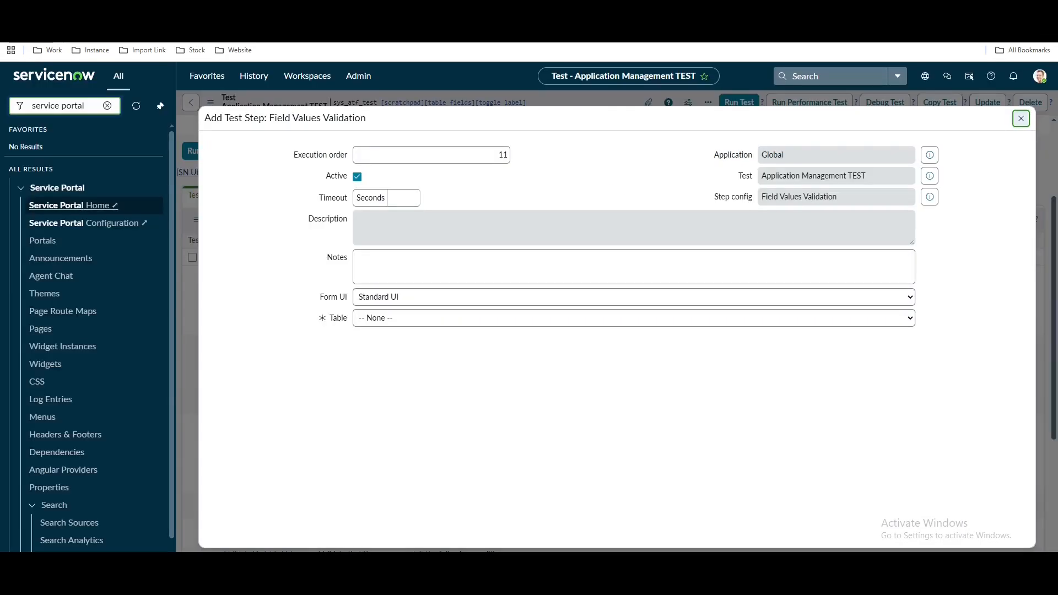
Set the condition Stage is Waiting for Approval and submit the step
click(380, 360)
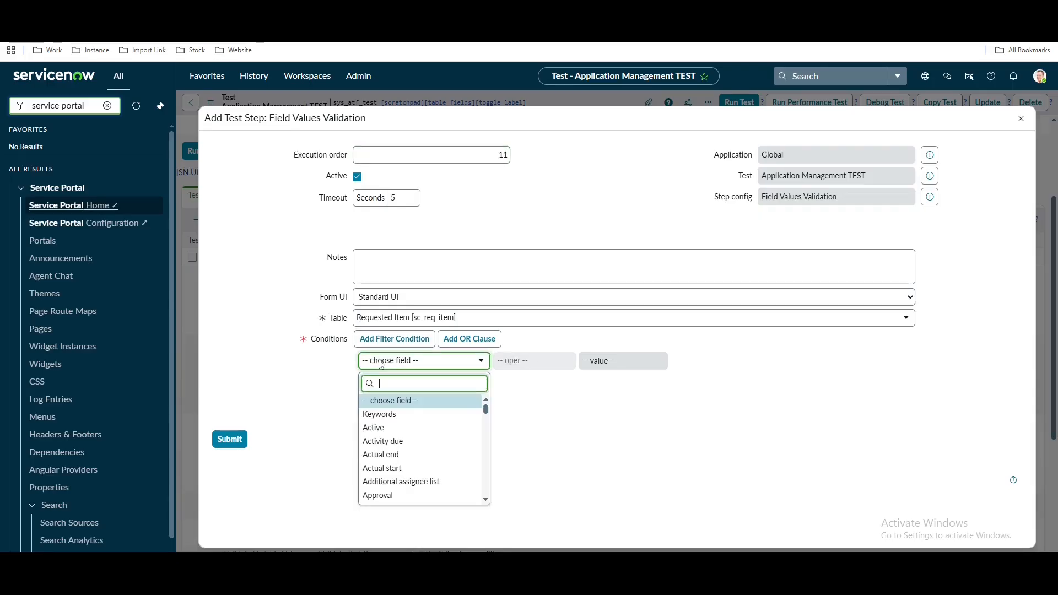
text(wai)
double_click(393, 368)
text(sta)
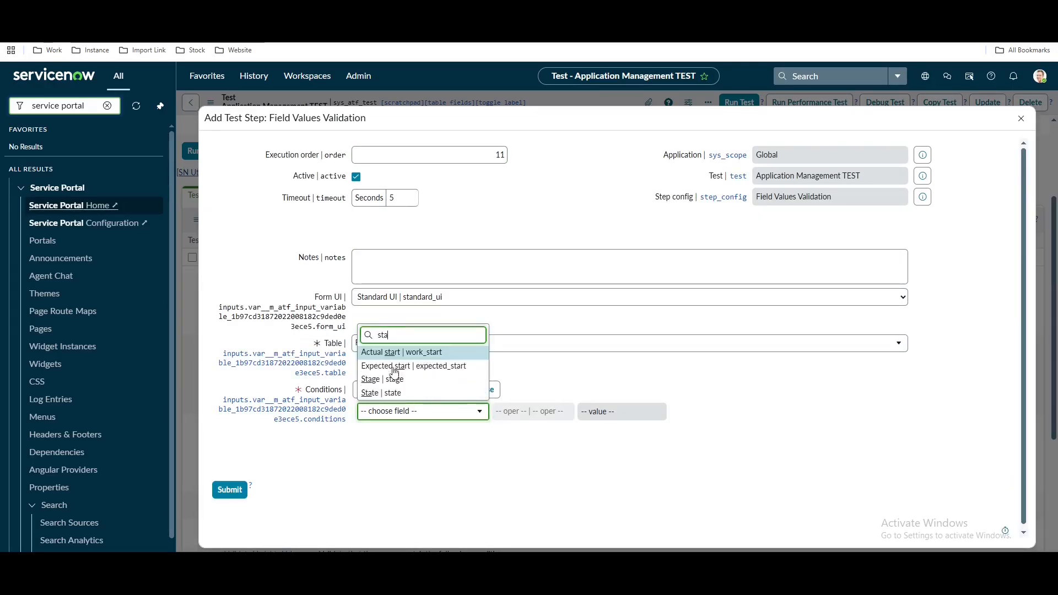
click(396, 379)
click(612, 420)
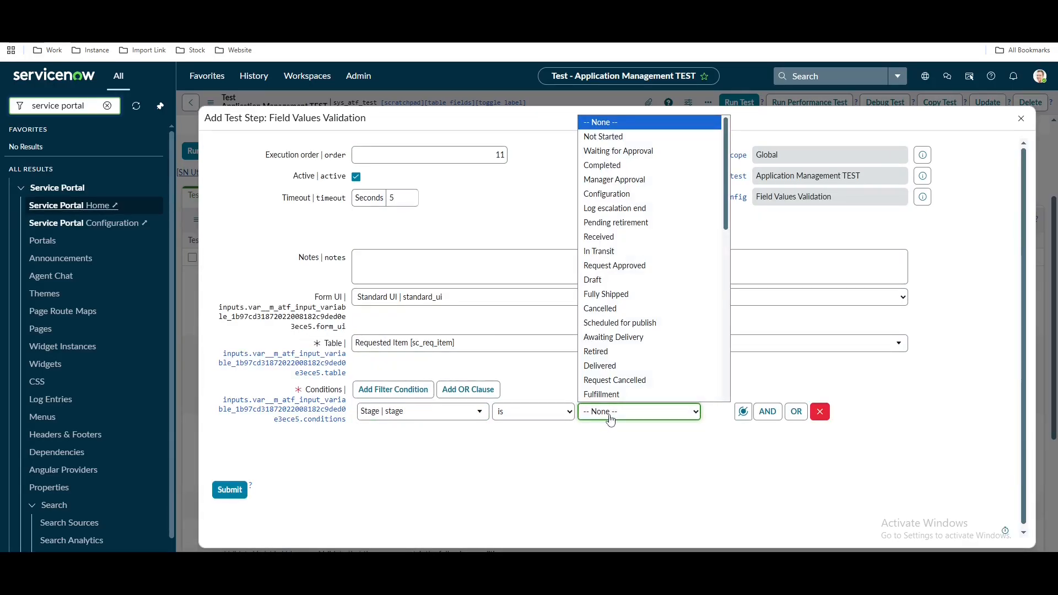
text(wai)
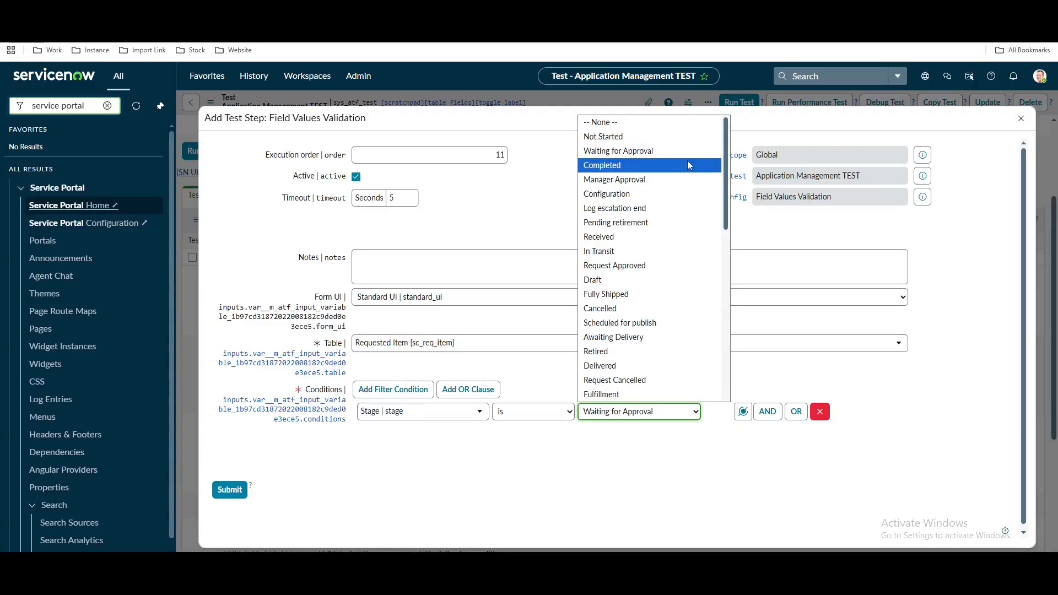
click(677, 149)
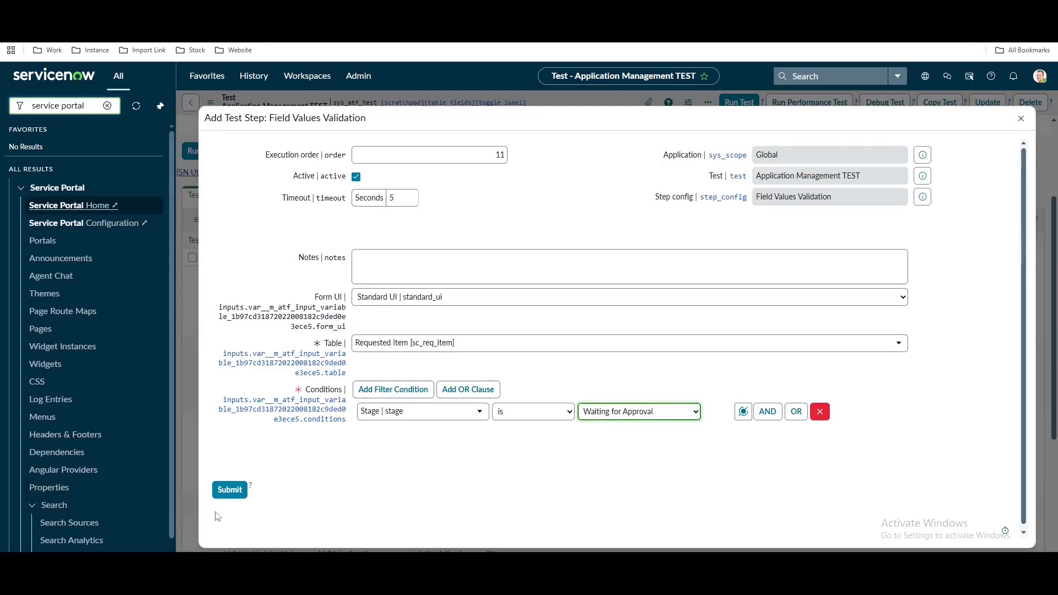
click(230, 490)
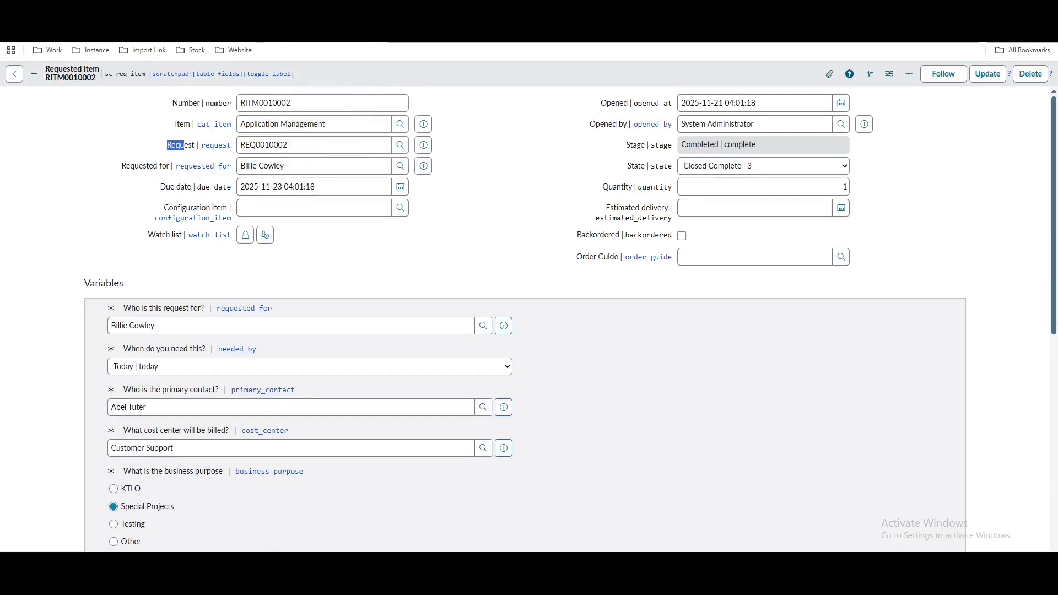
scroll(344, 474, down, 10)
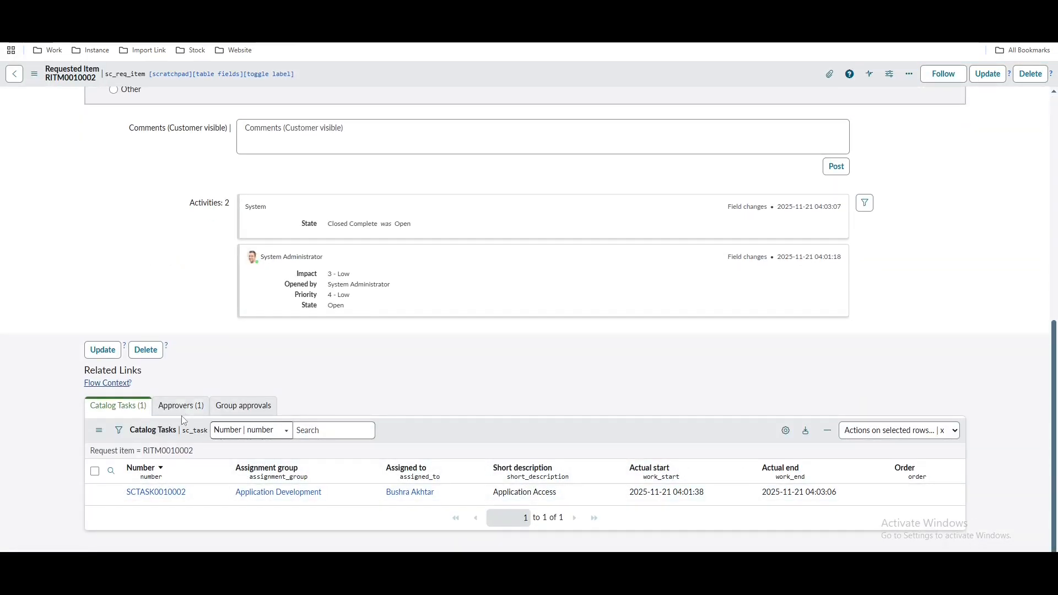
click(182, 408)
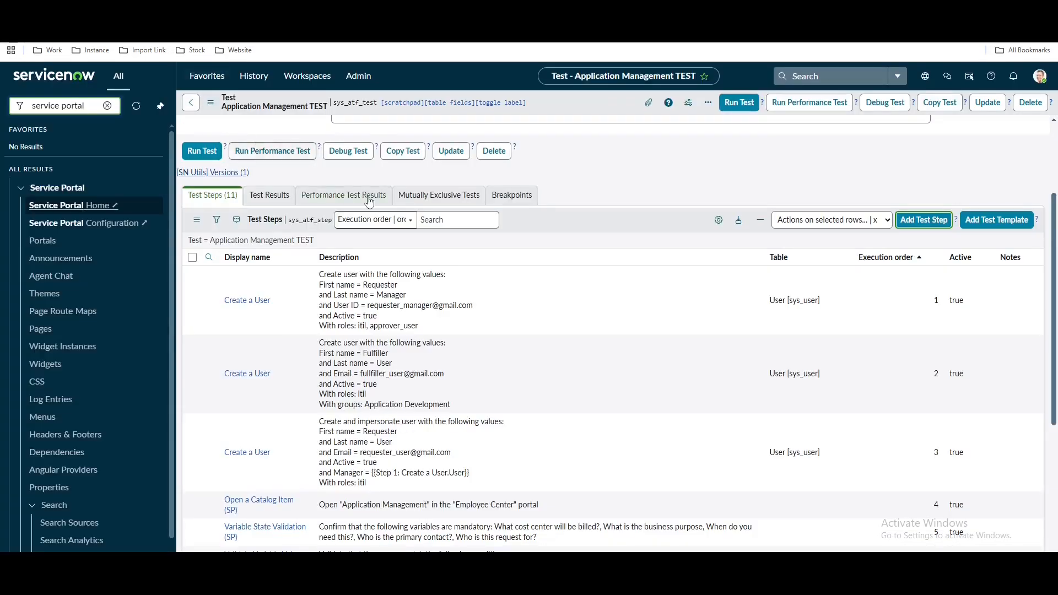
scroll(625, 295, down, 2)
scroll(626, 296, up, 3)
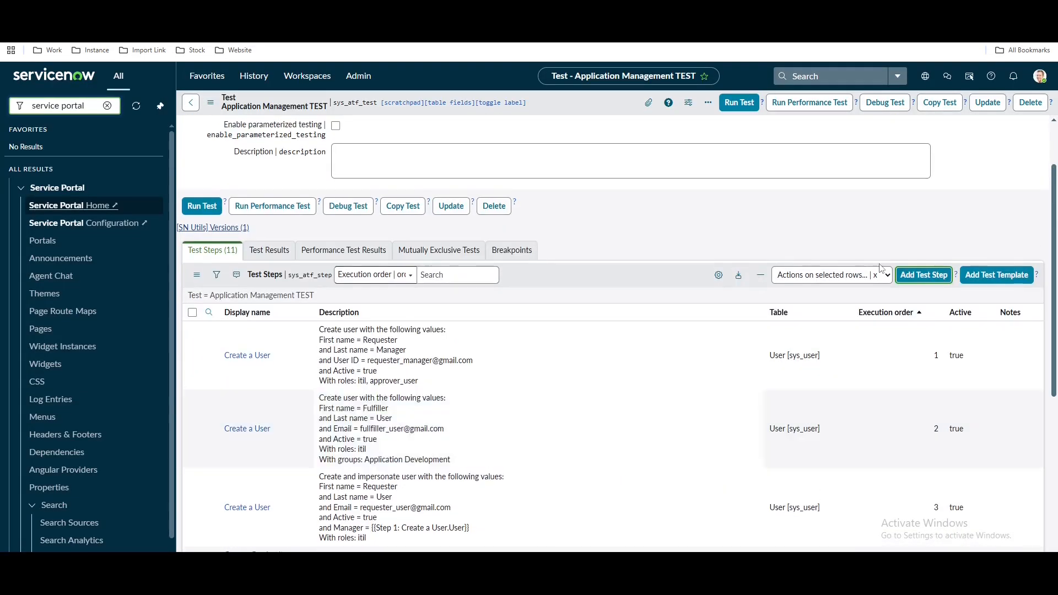
scroll(880, 268, down, 1)
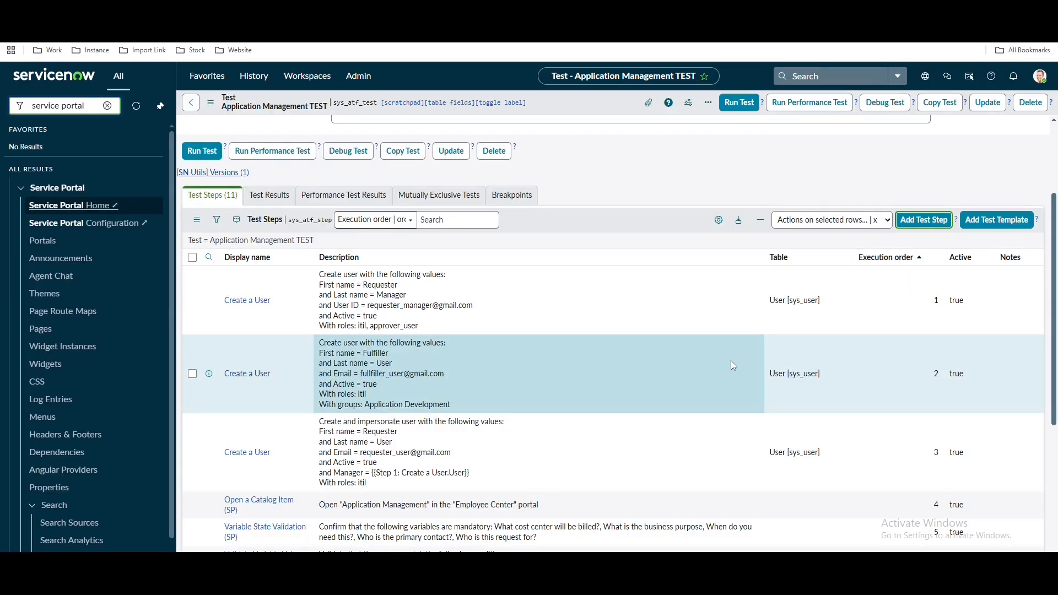
drag(338, 293, 398, 306)
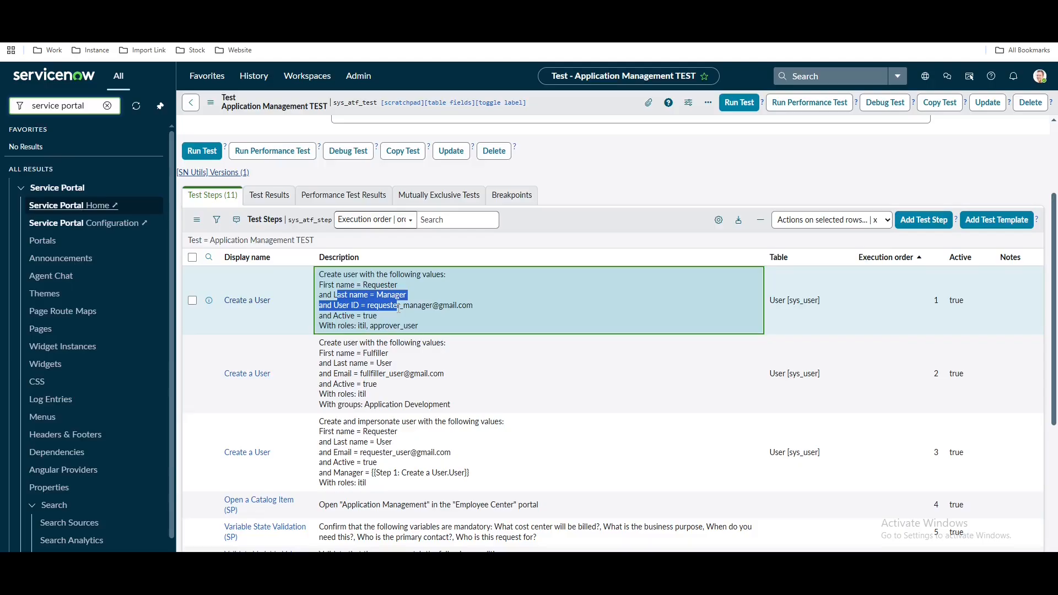
Add an Impersonate step whose User is Step 1's created user
click(902, 221)
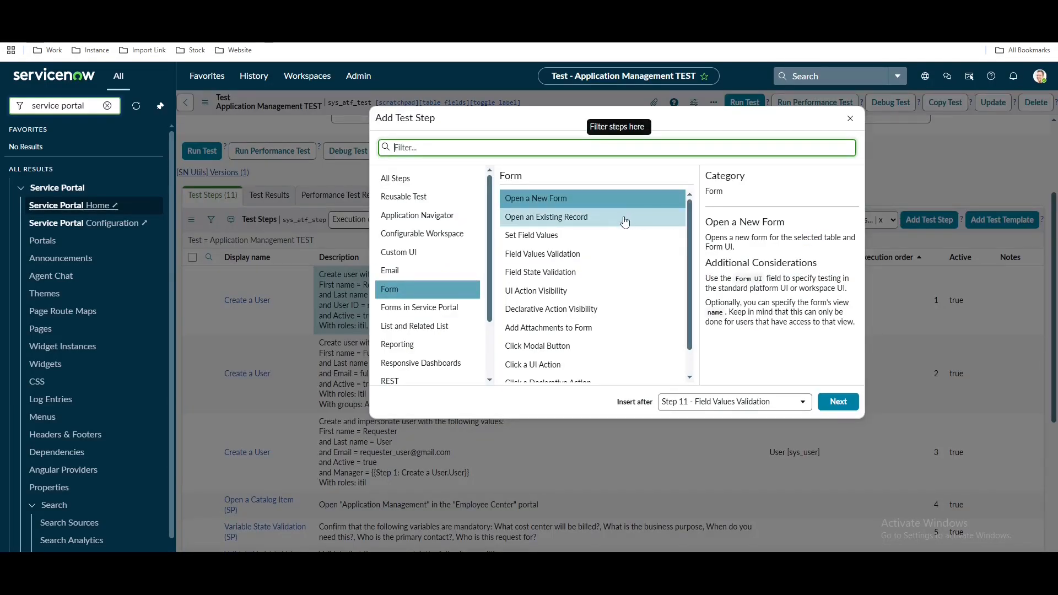
text(im)
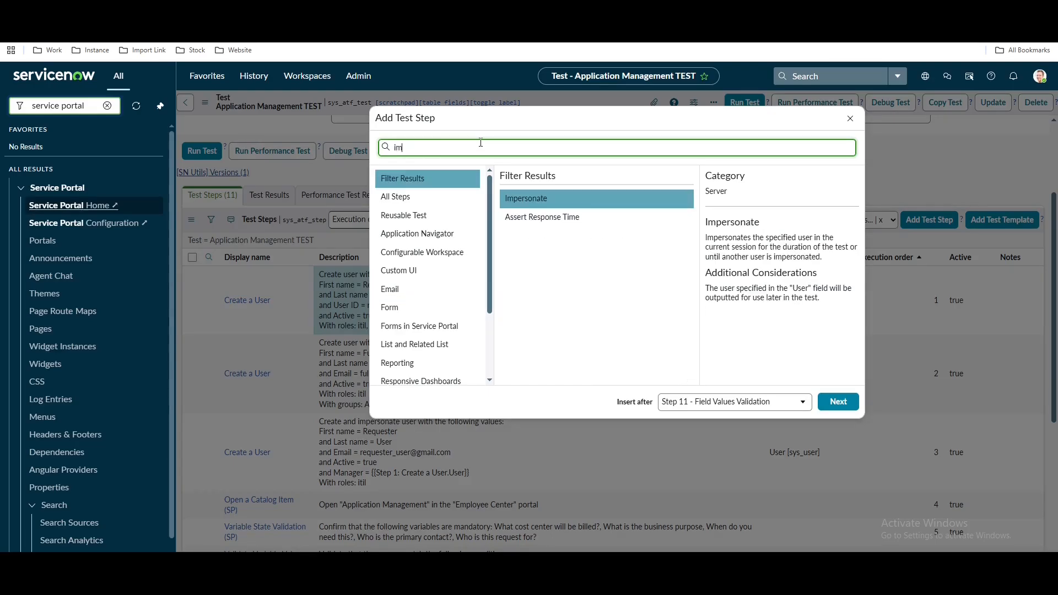
click(553, 199)
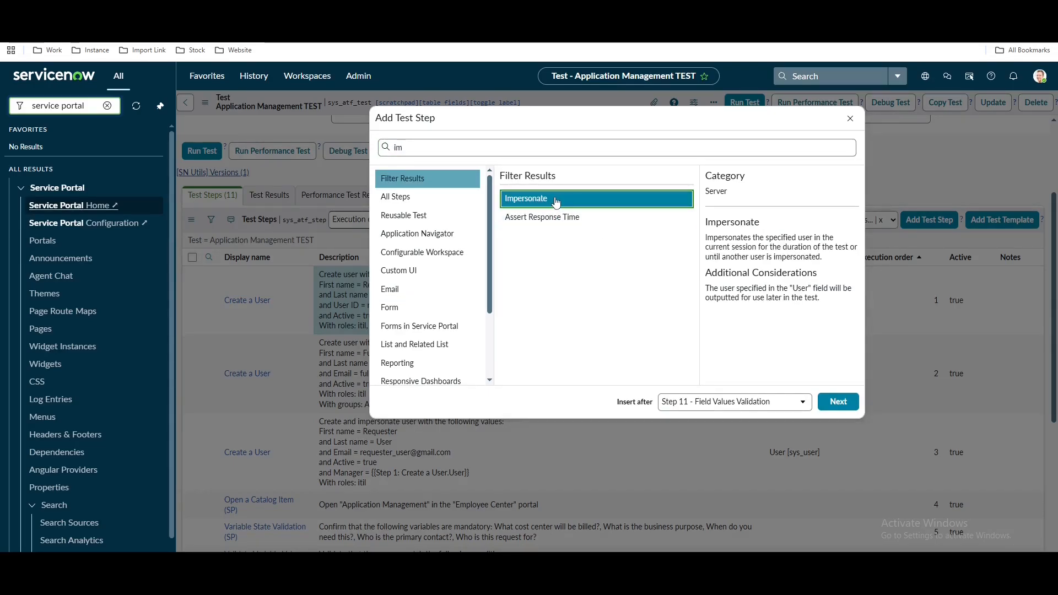
click(845, 405)
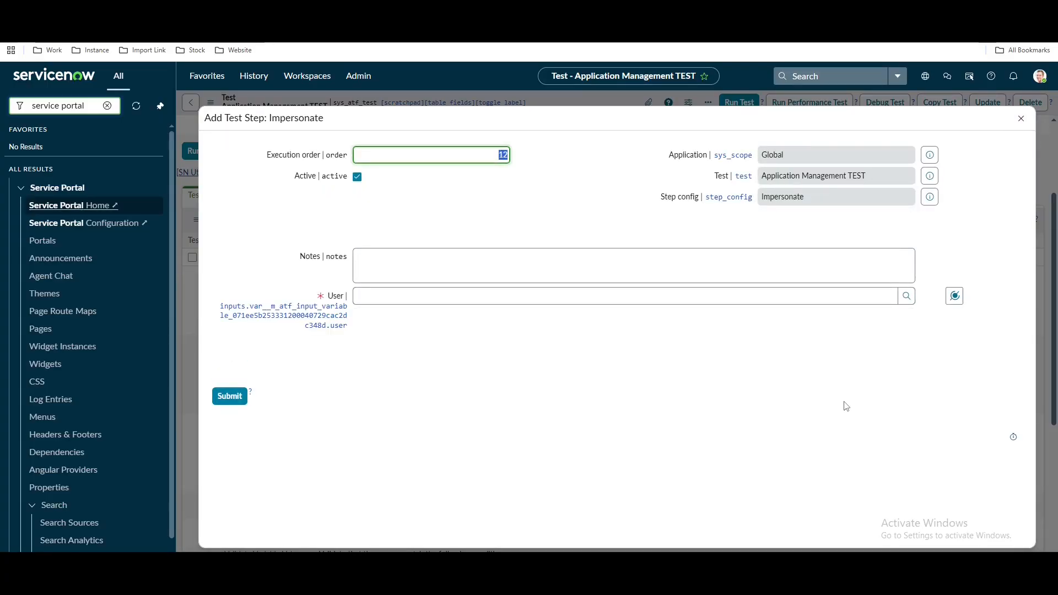
click(837, 297)
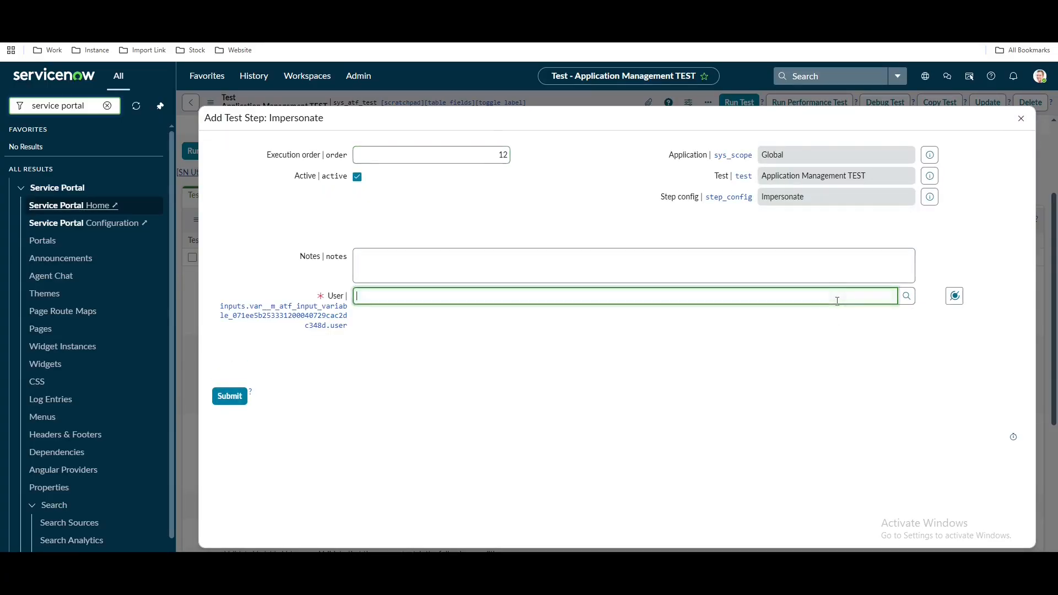
click(953, 297)
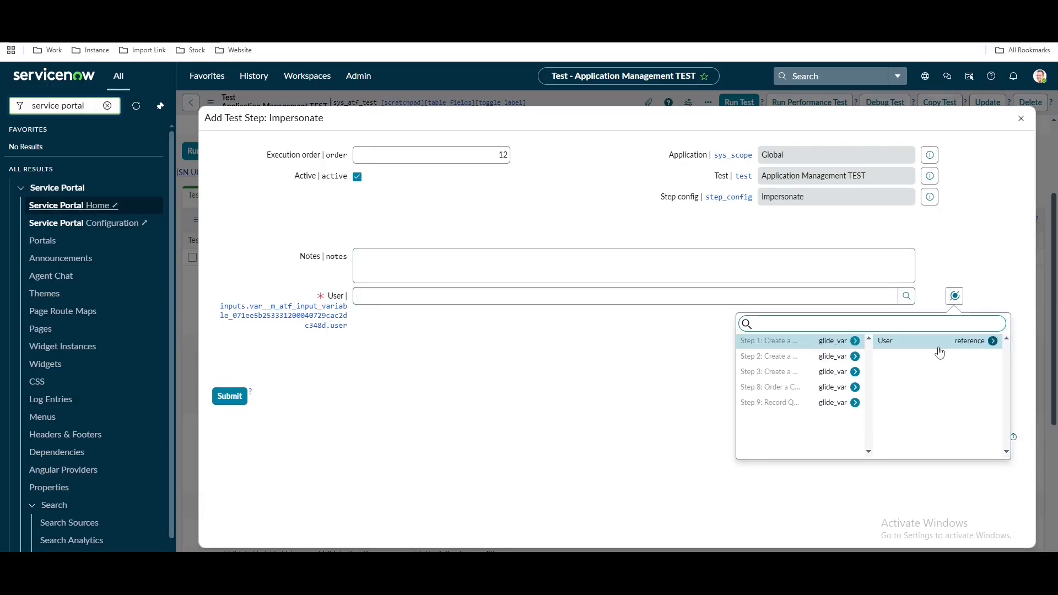
click(939, 342)
click(232, 396)
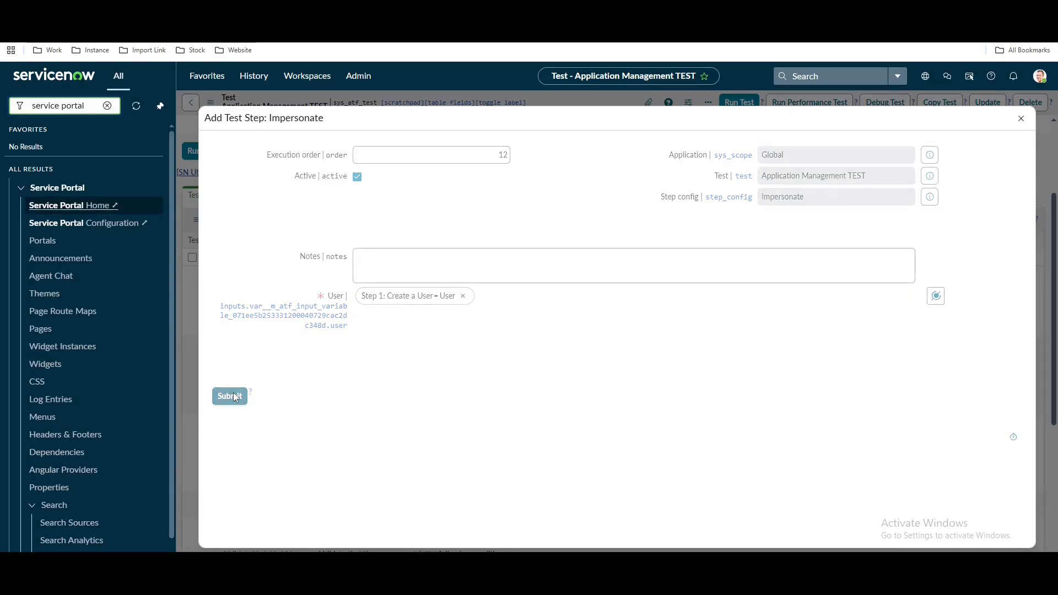
scroll(492, 400, down, 5)
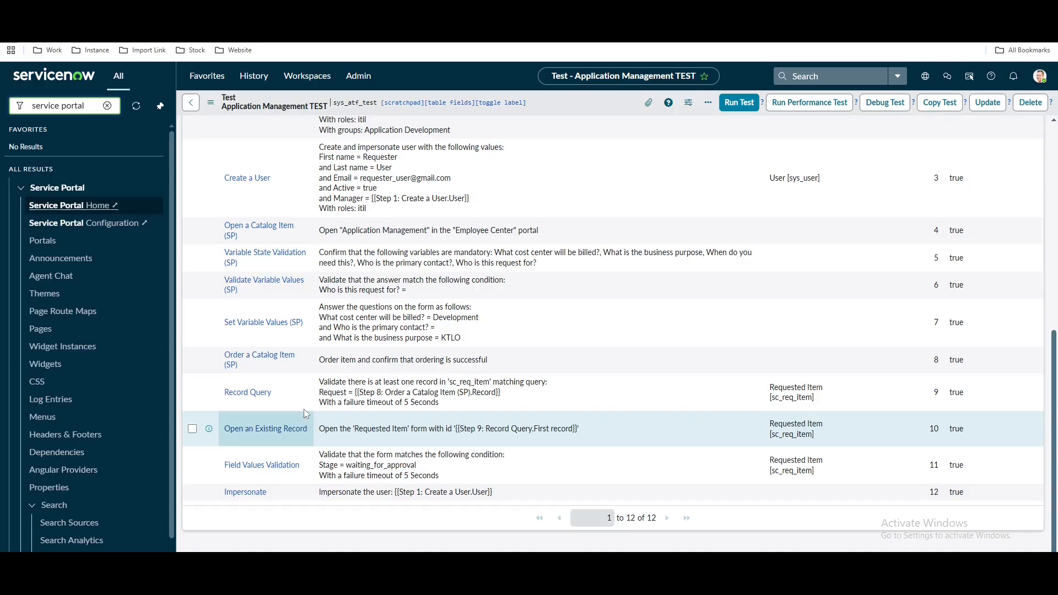
Check requested item RITM0010002, then add a Record Query step
drag(290, 391, 220, 393)
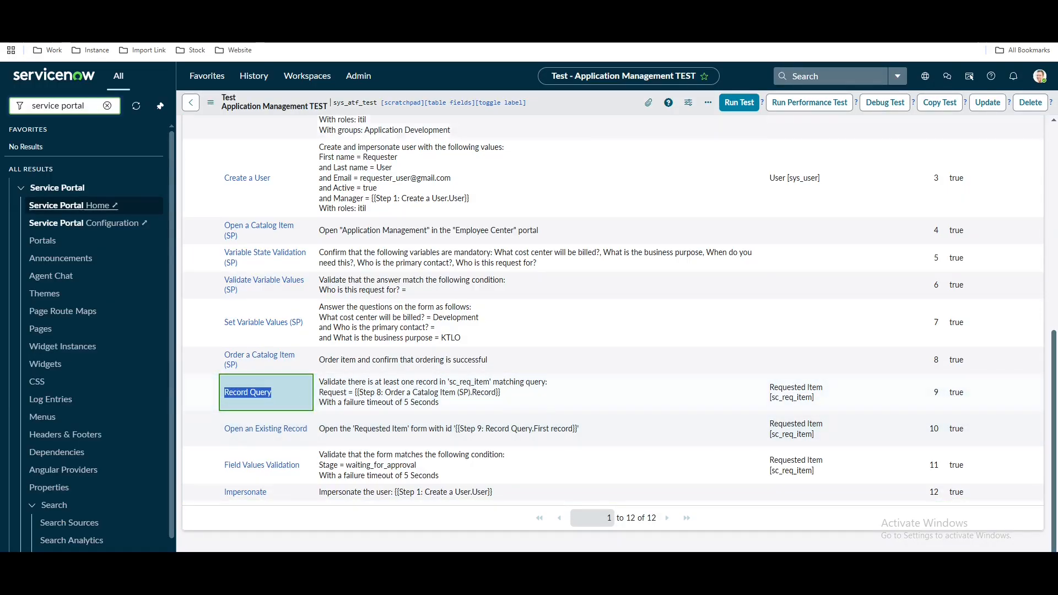
click(386, 11)
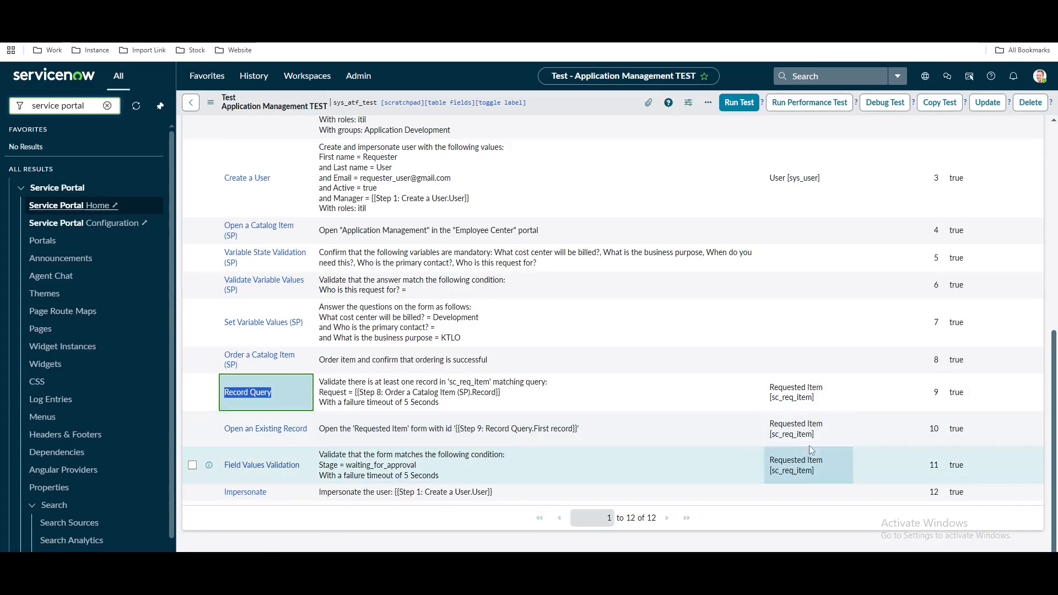
scroll(809, 446, up, 5)
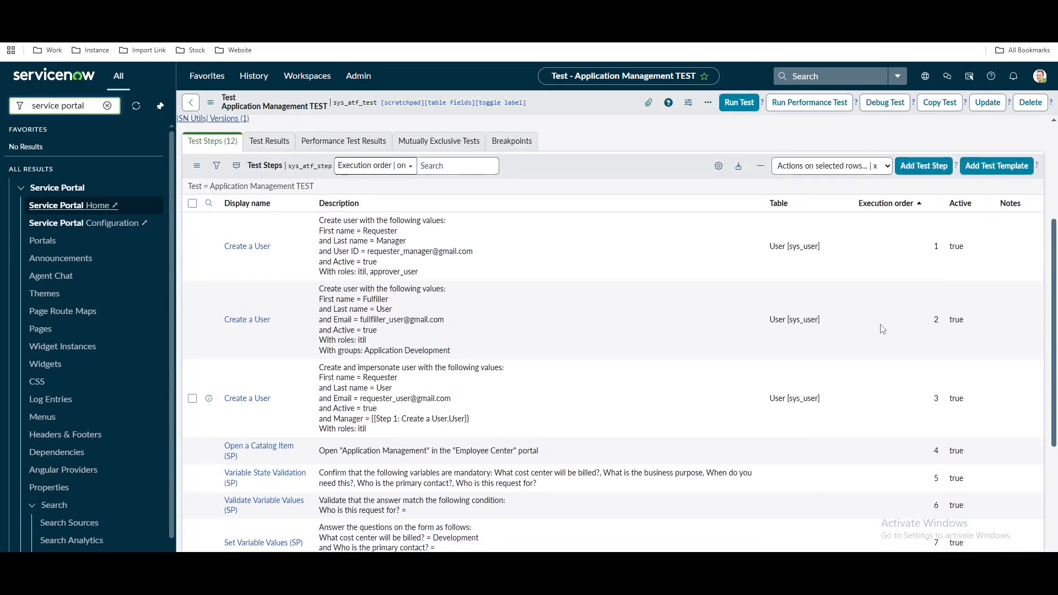
click(923, 165)
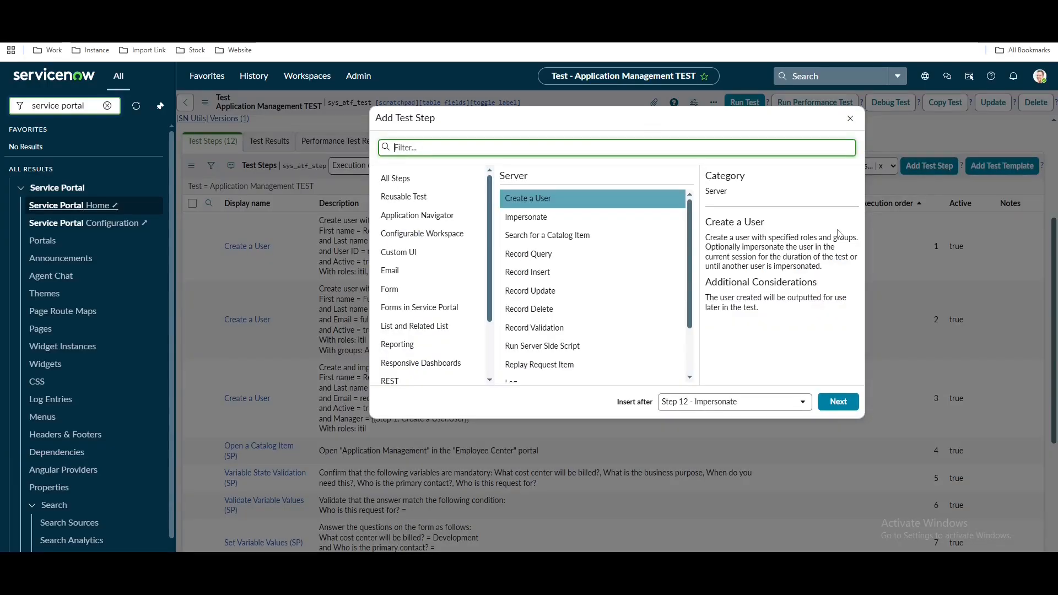
click(555, 255)
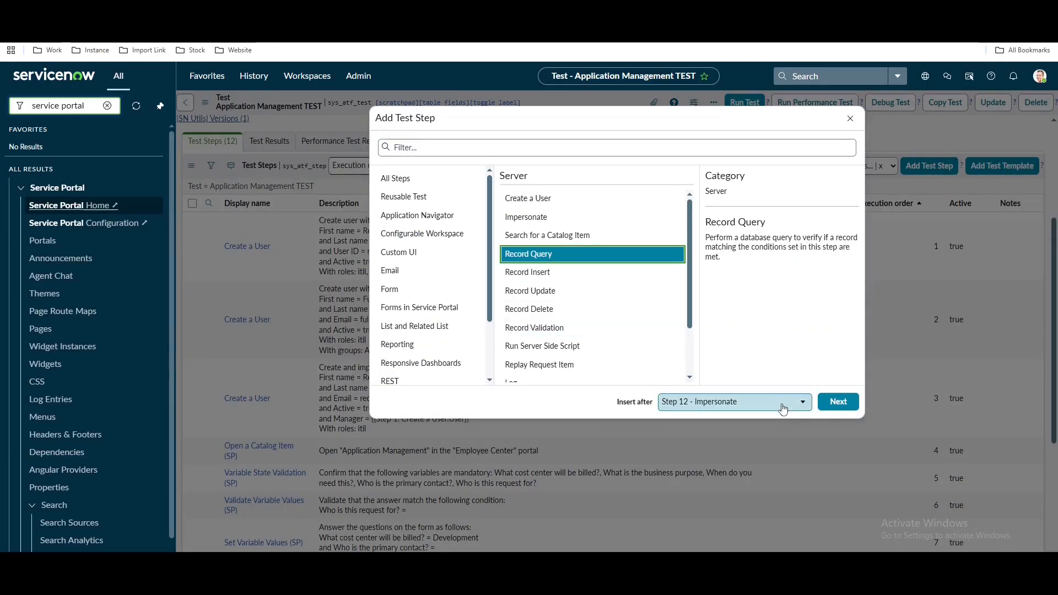
click(838, 404)
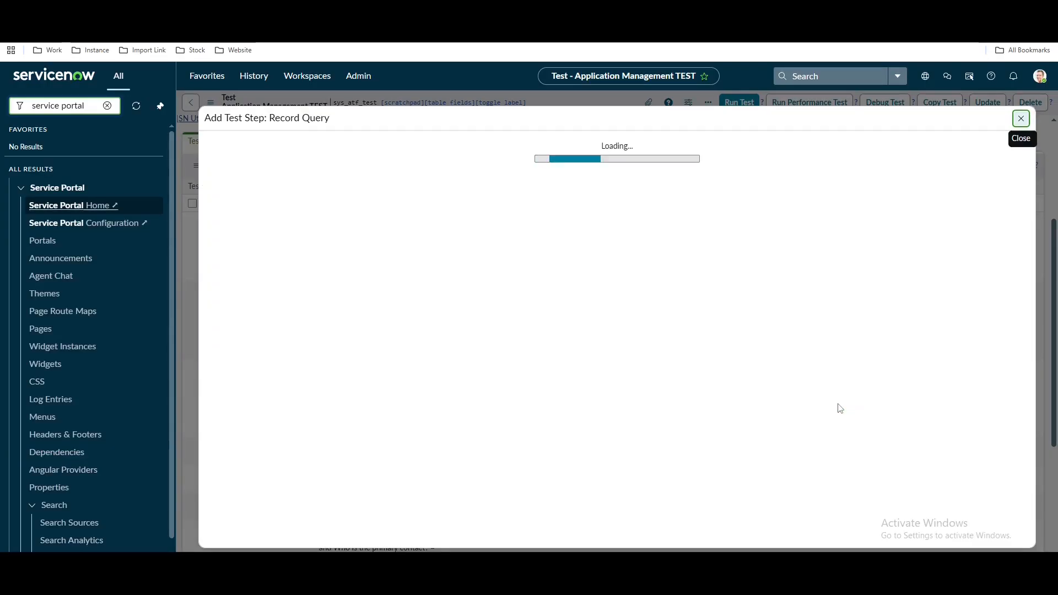
Query the Approval table with condition Approval for is Step 9's First record
click(550, 338)
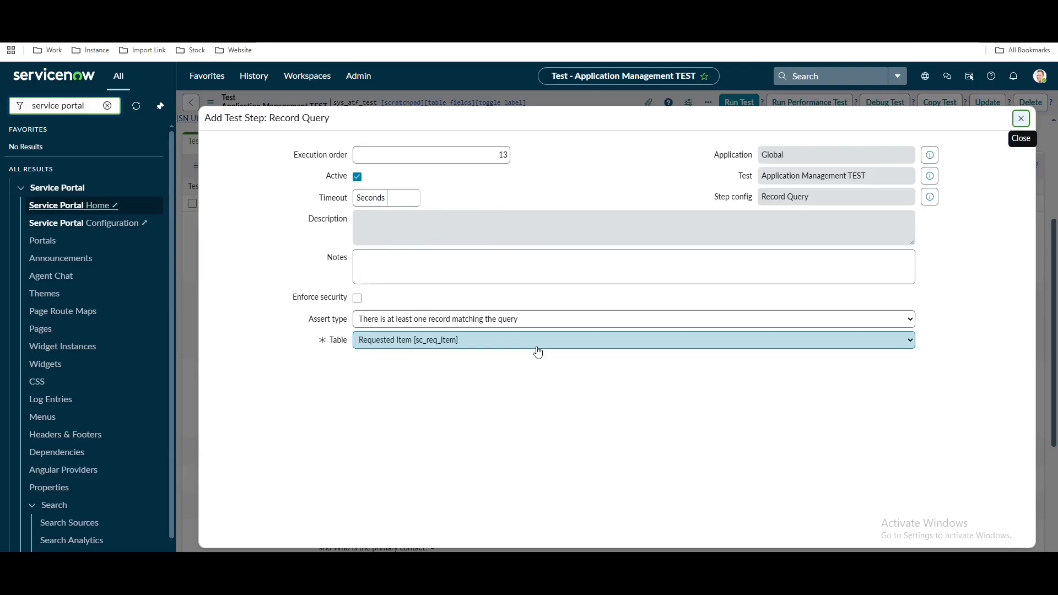
click(510, 339)
scroll(474, 149, up, 20)
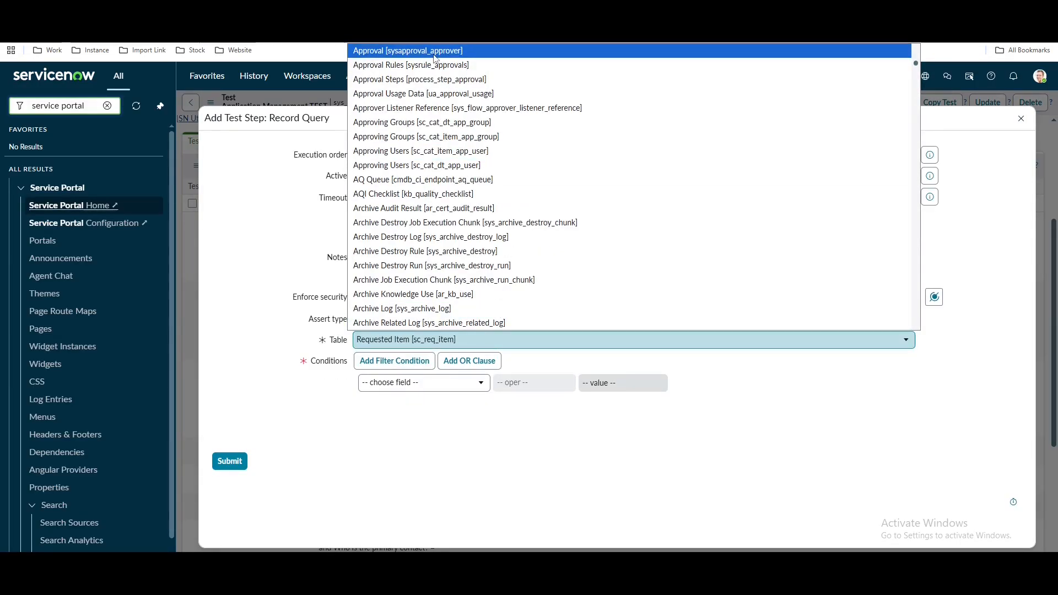
click(435, 52)
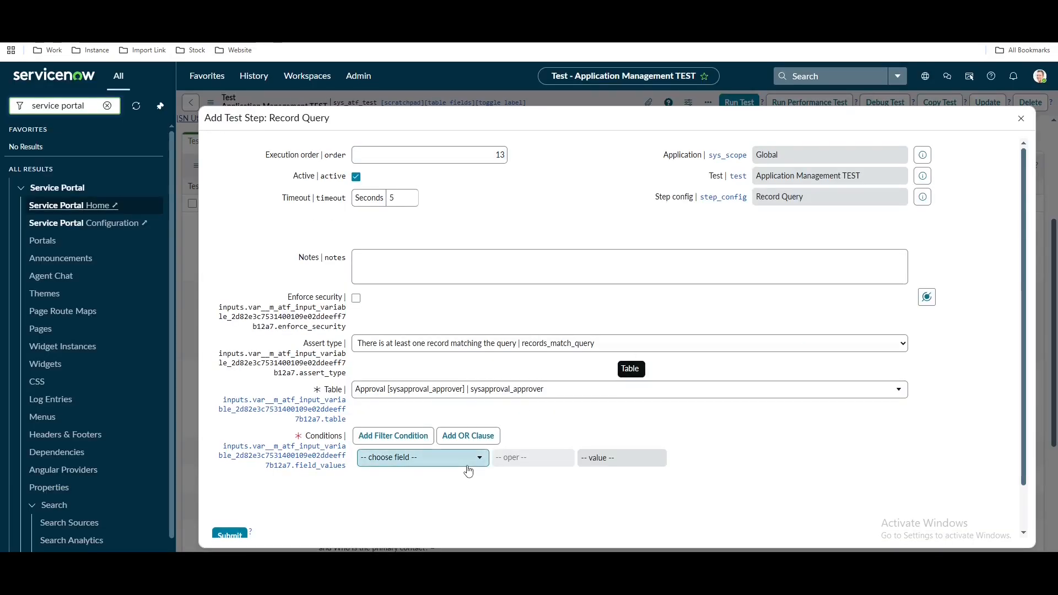
click(468, 468)
text(app)
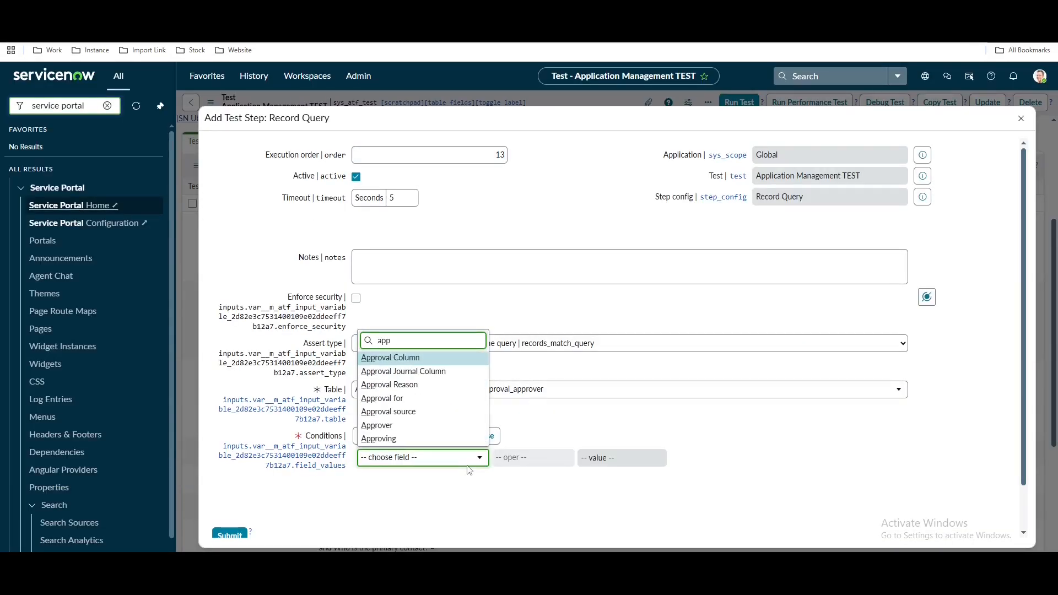
click(421, 398)
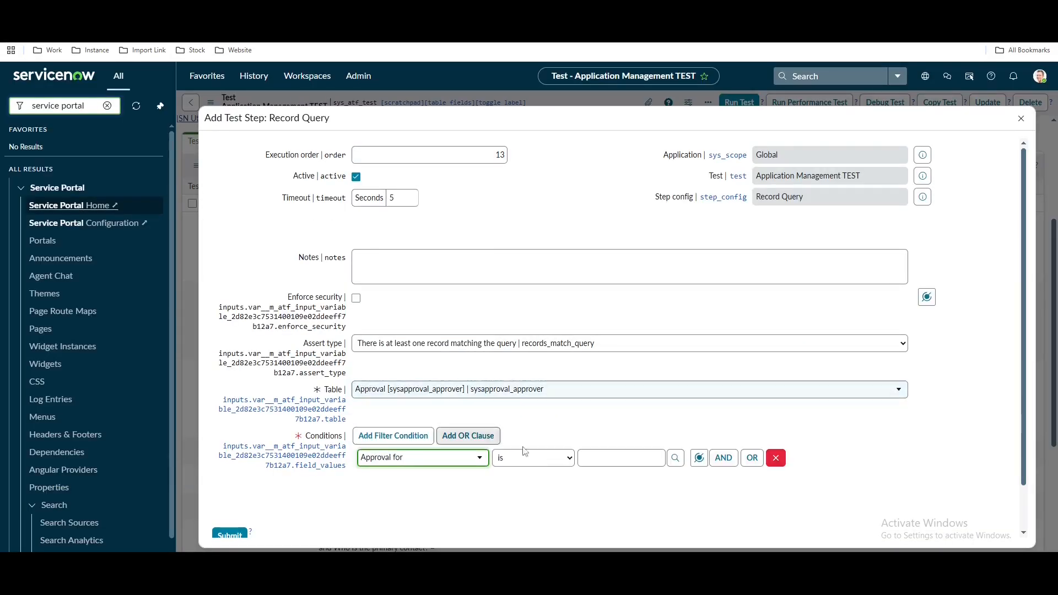
click(698, 460)
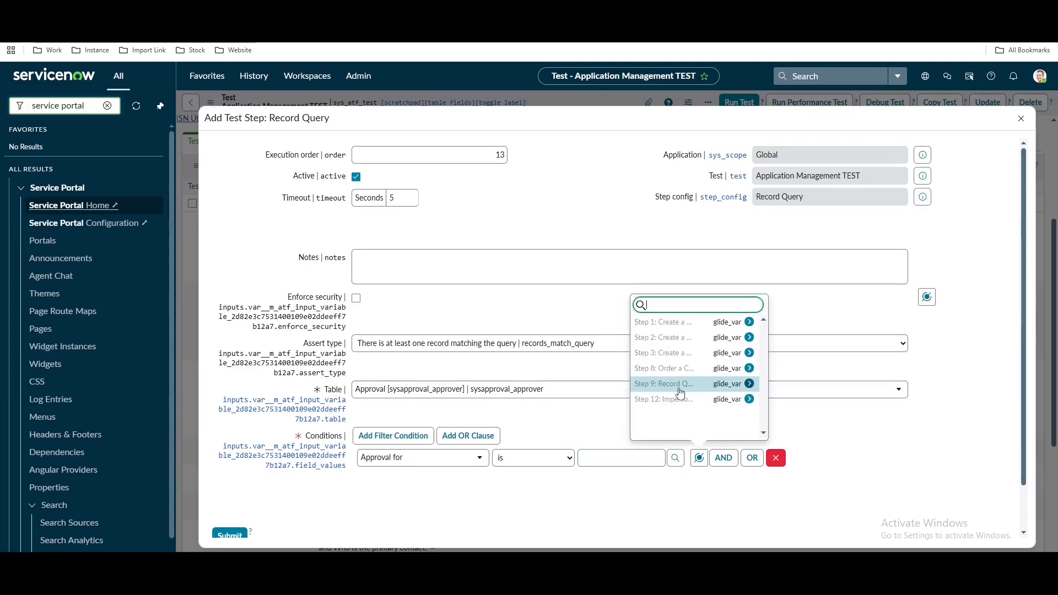
click(701, 387)
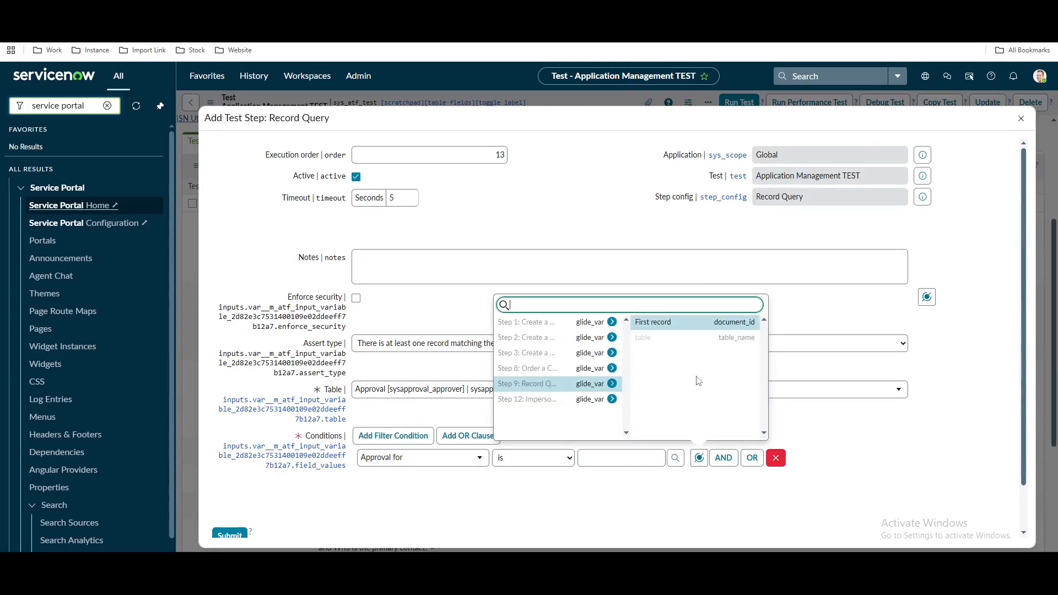
click(687, 325)
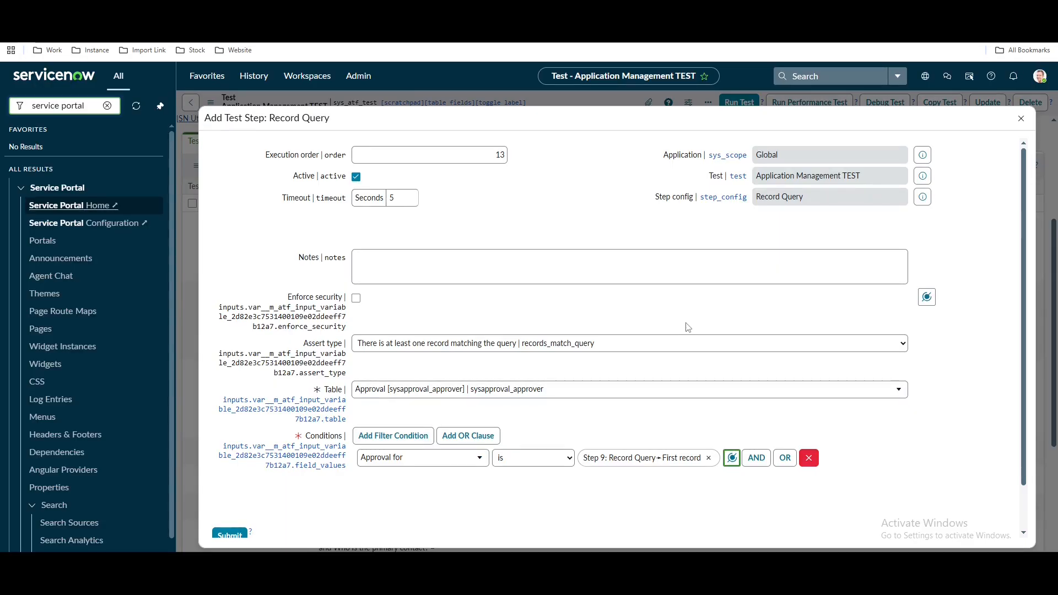
Add an AND condition State is Requested and submit the step
click(755, 458)
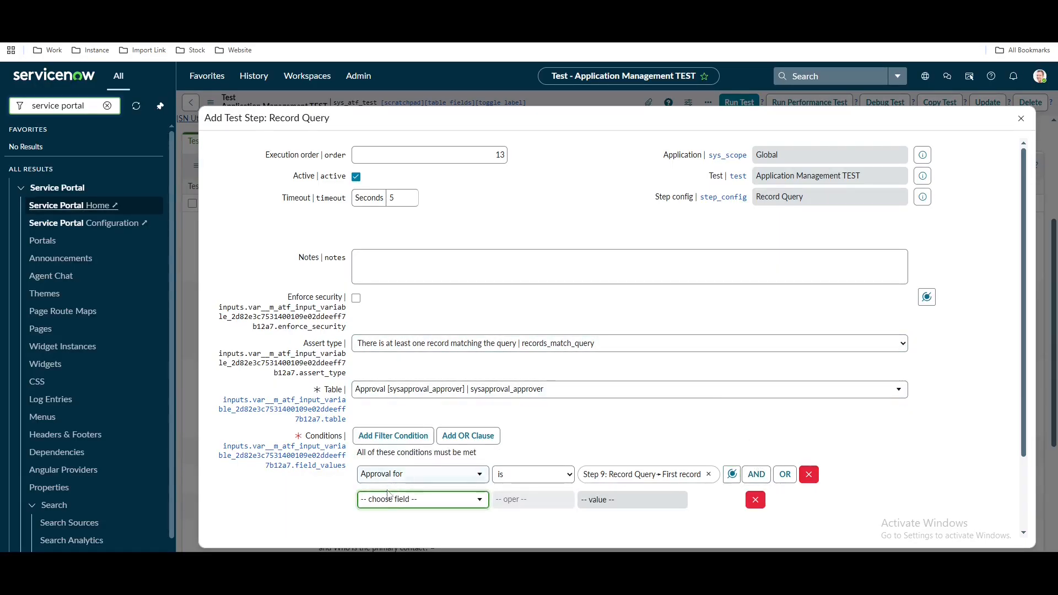
click(392, 500)
text(stat)
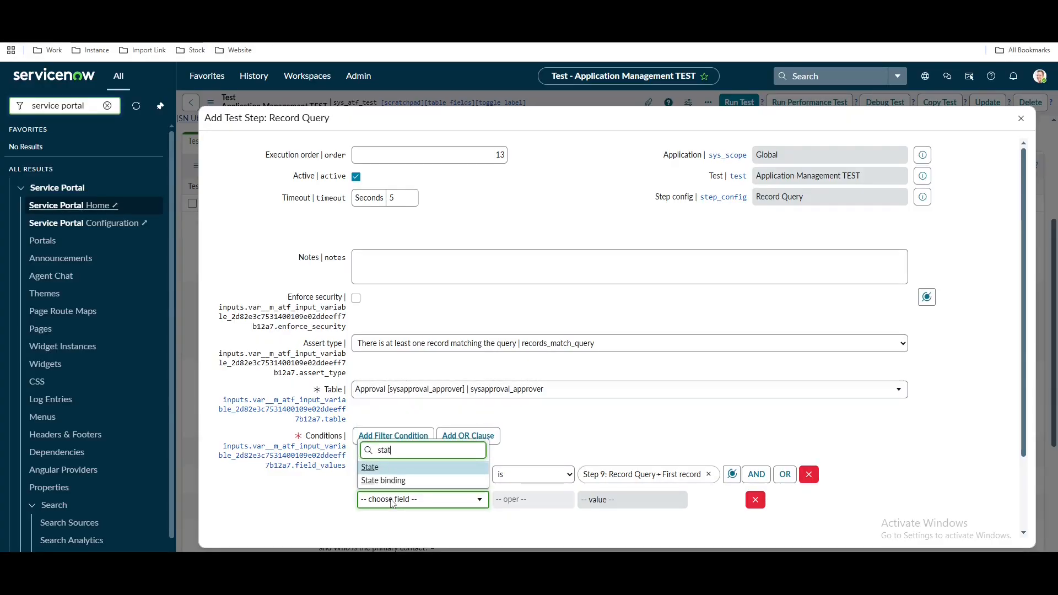
key(Return)
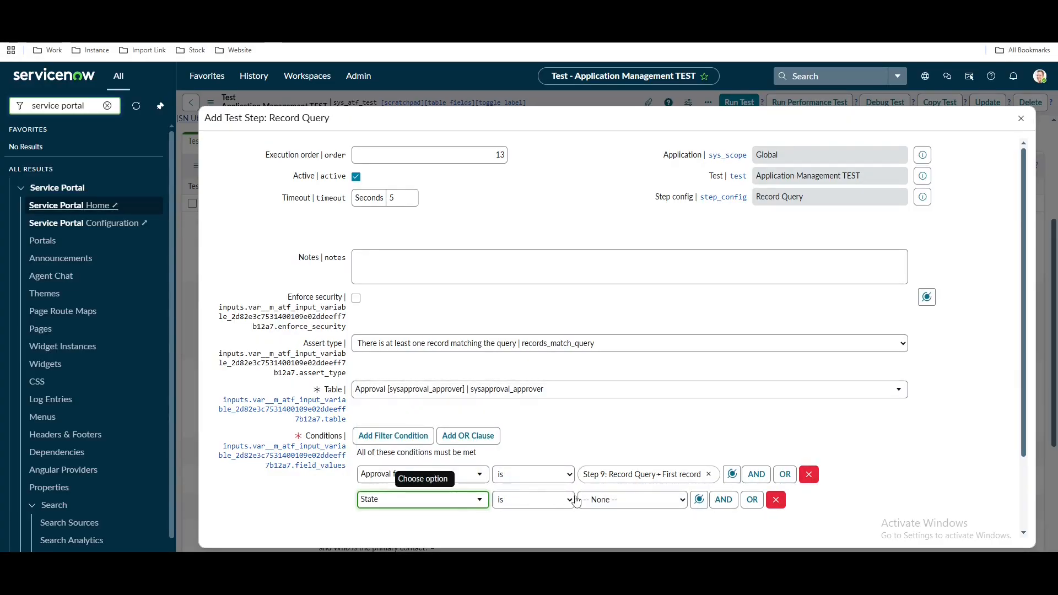
click(617, 500)
click(601, 424)
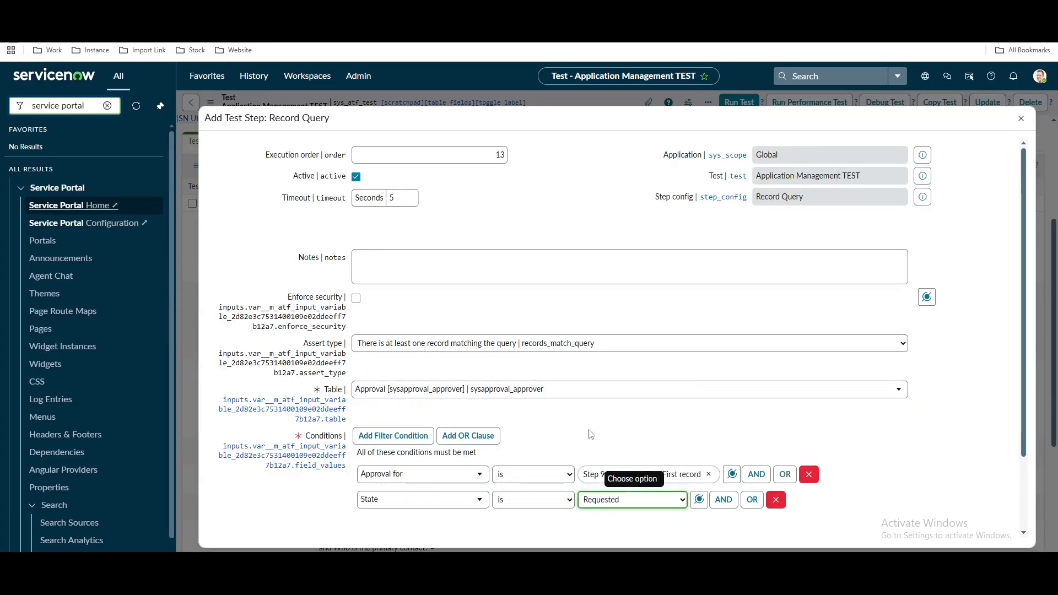
scroll(241, 479, down, 2)
click(230, 486)
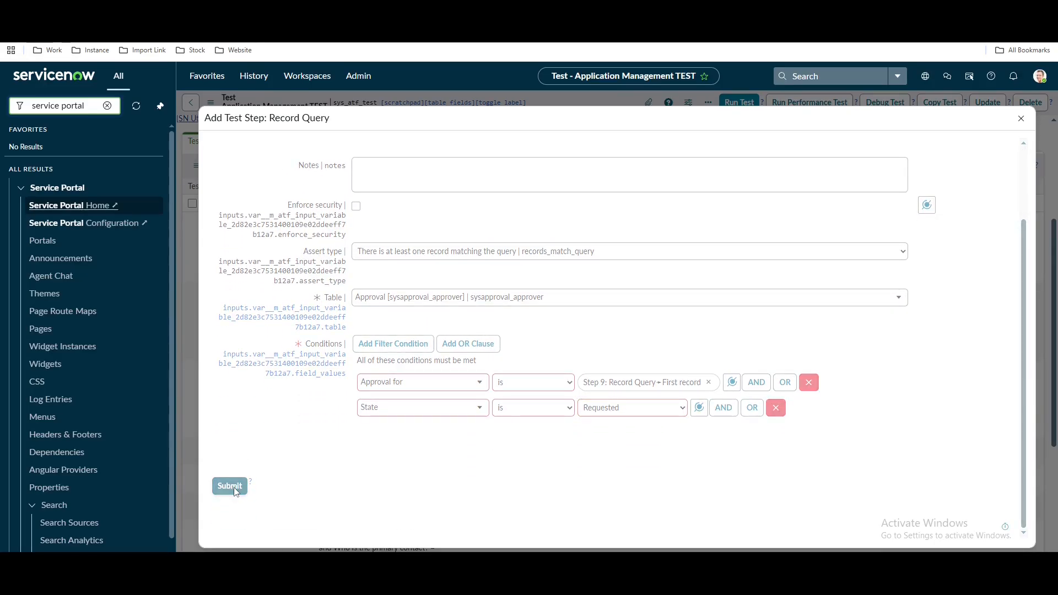
scroll(385, 485, down, 4)
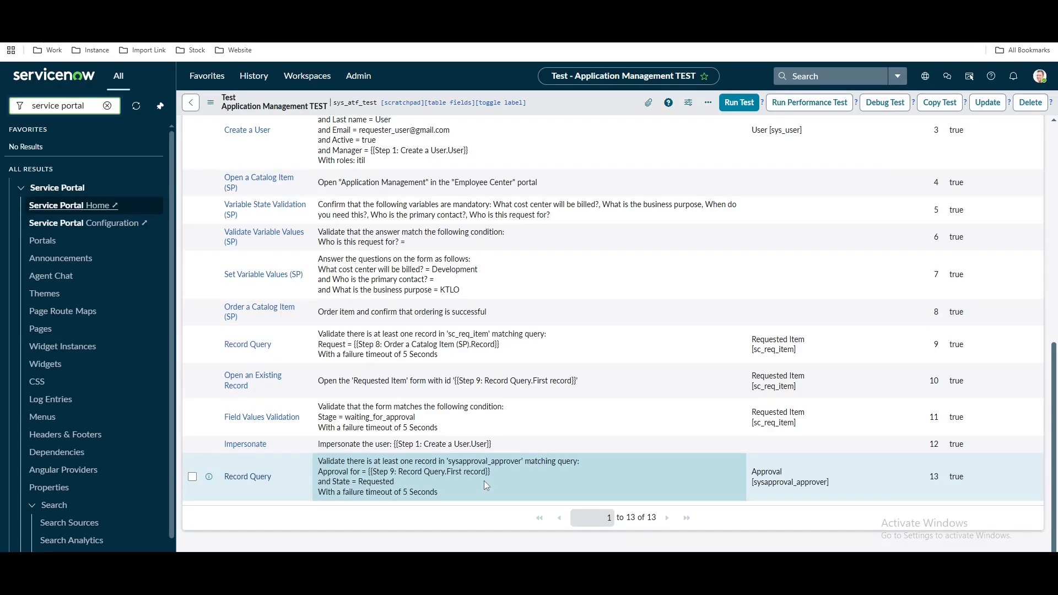
Add a Form > Click a UI Action step to the test
scroll(483, 480, up, 5)
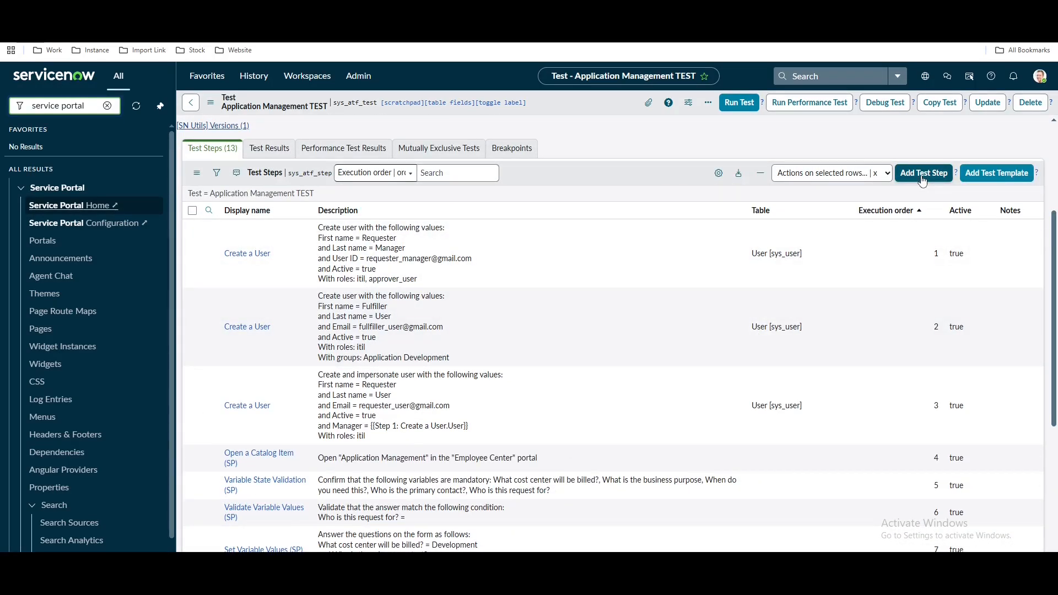
click(922, 175)
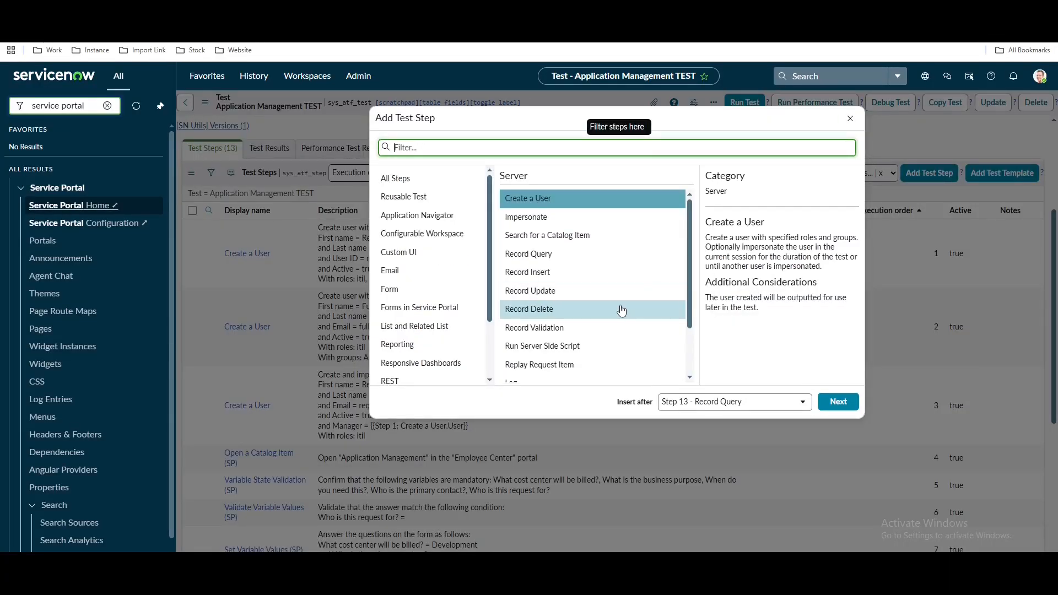
scroll(608, 327, down, 2)
scroll(603, 353, up, 2)
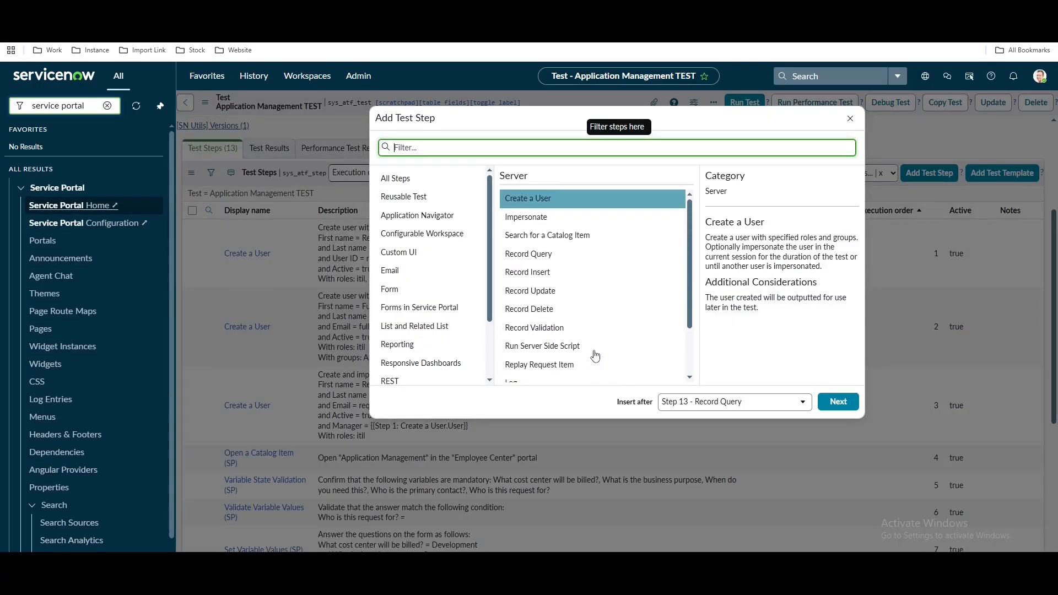
click(391, 290)
scroll(537, 325, down, 1)
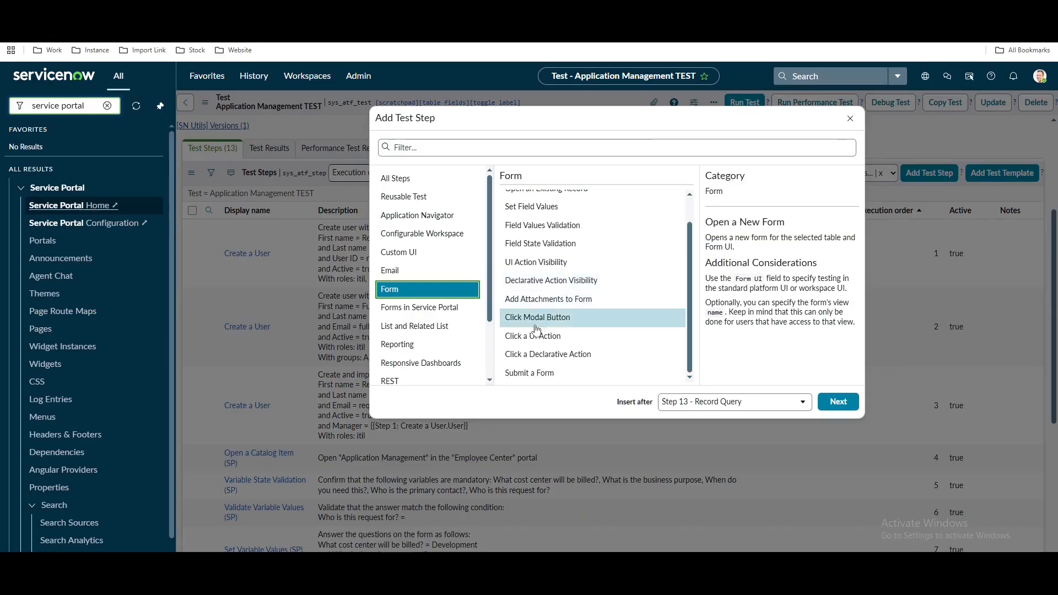
click(537, 337)
click(841, 402)
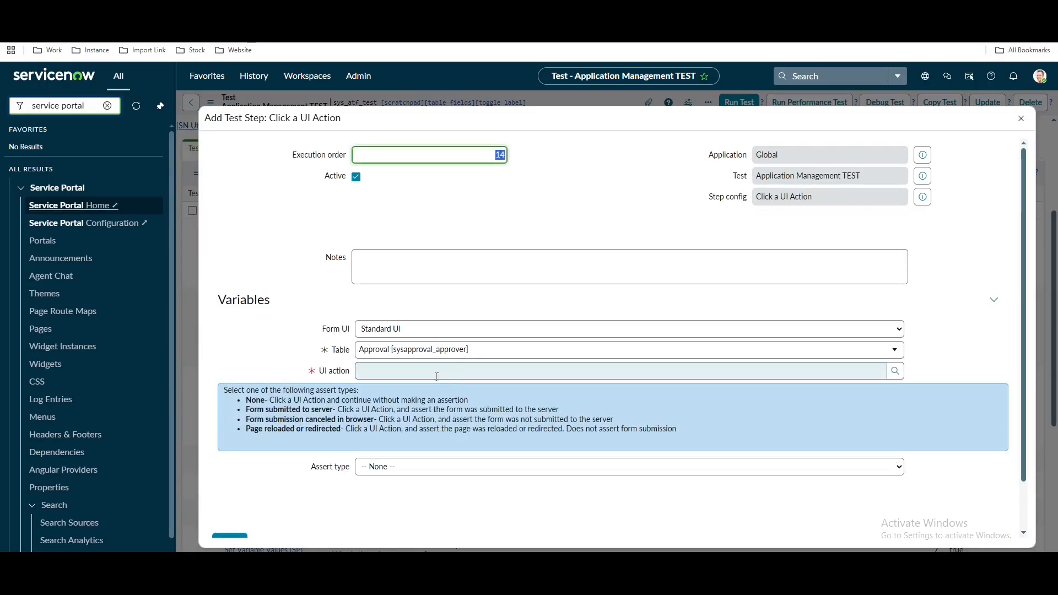
Enter 'approv' as the UI action, then open a new tab searching approval modules
click(436, 373)
text(app)
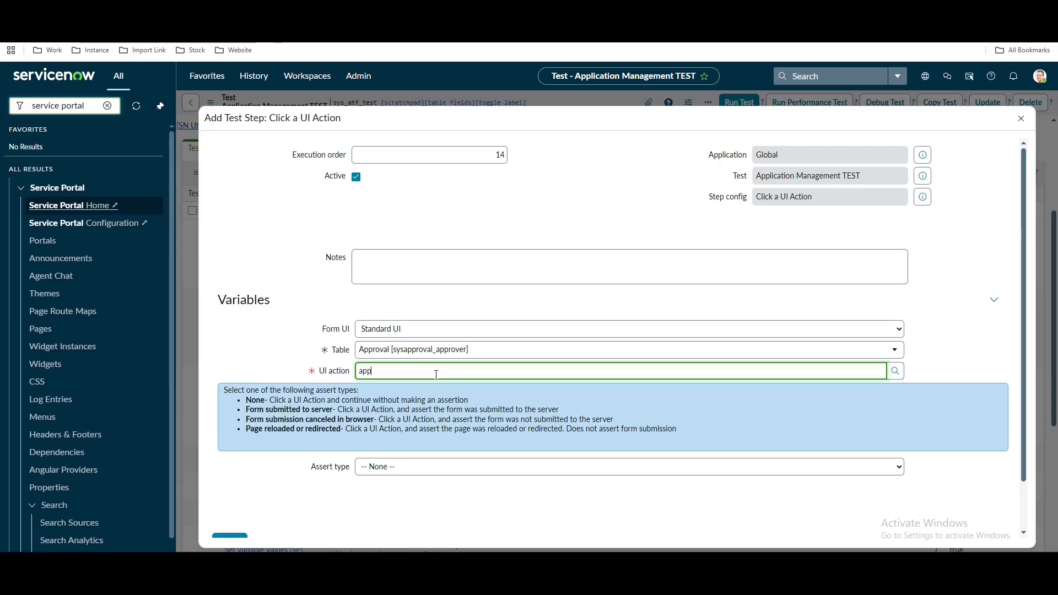
text(rov)
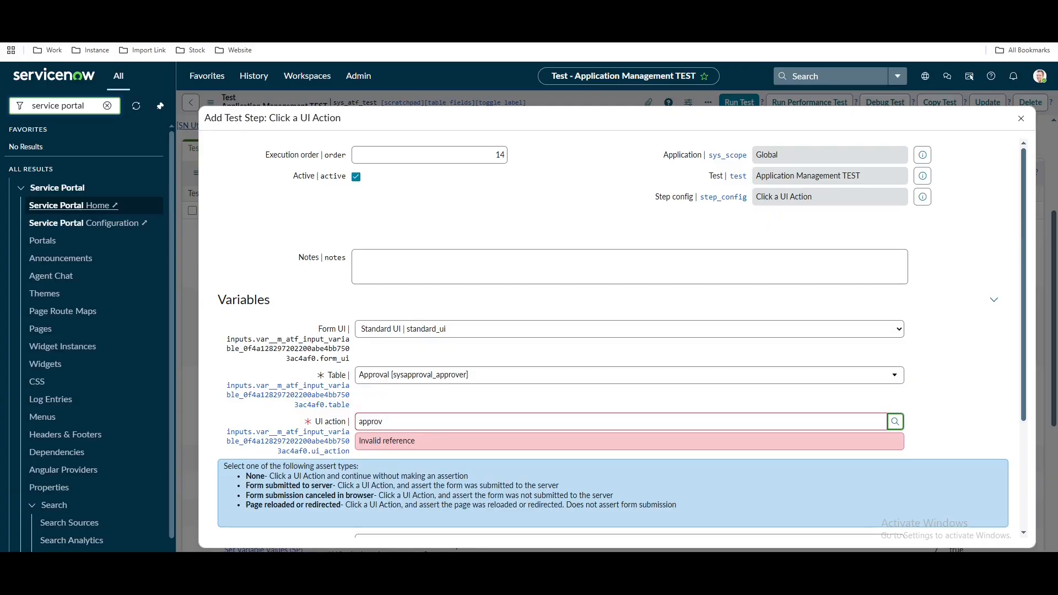
key(ctrl+t)
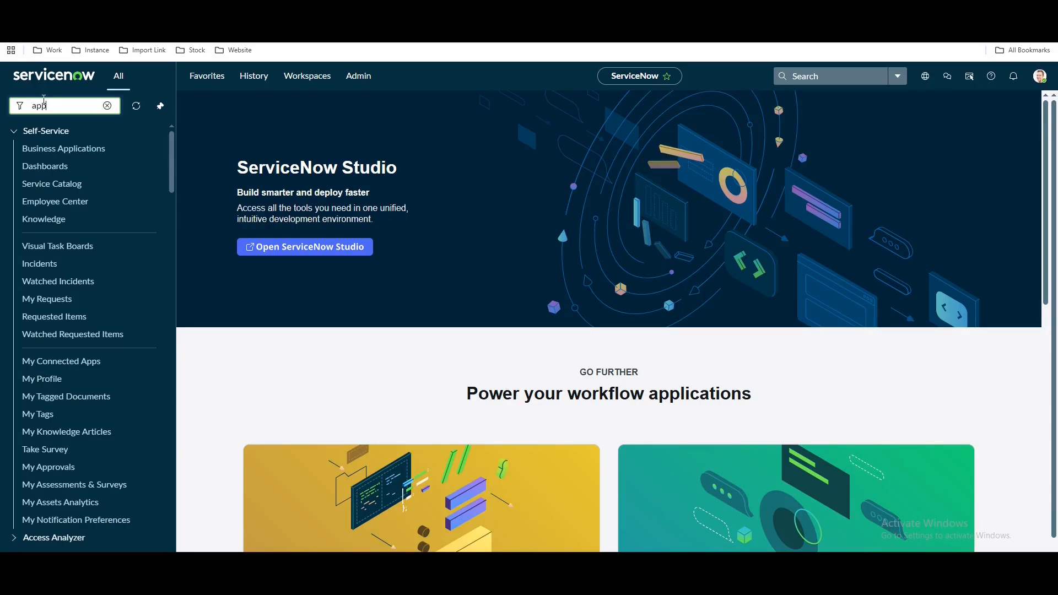
text(roval)
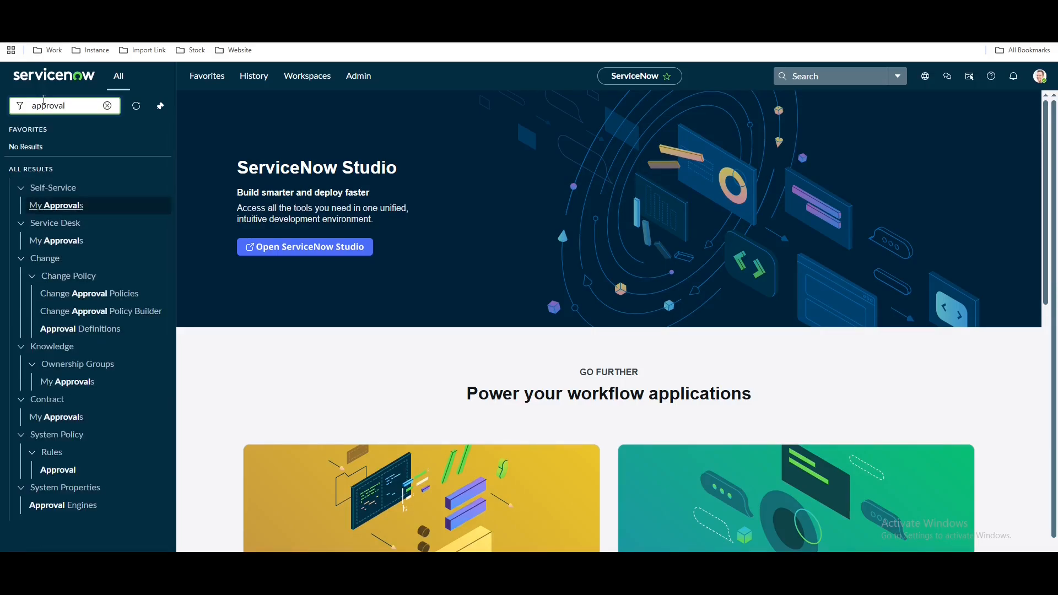
From My Approvals with the filter cleared, open a Requested approval and inspect its Approve action
click(57, 204)
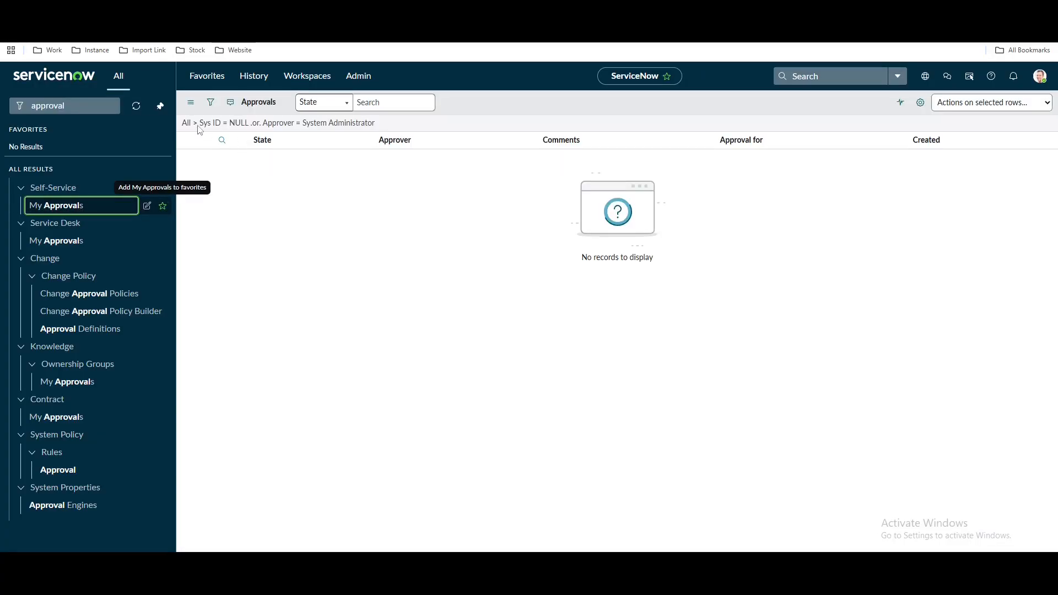
click(186, 123)
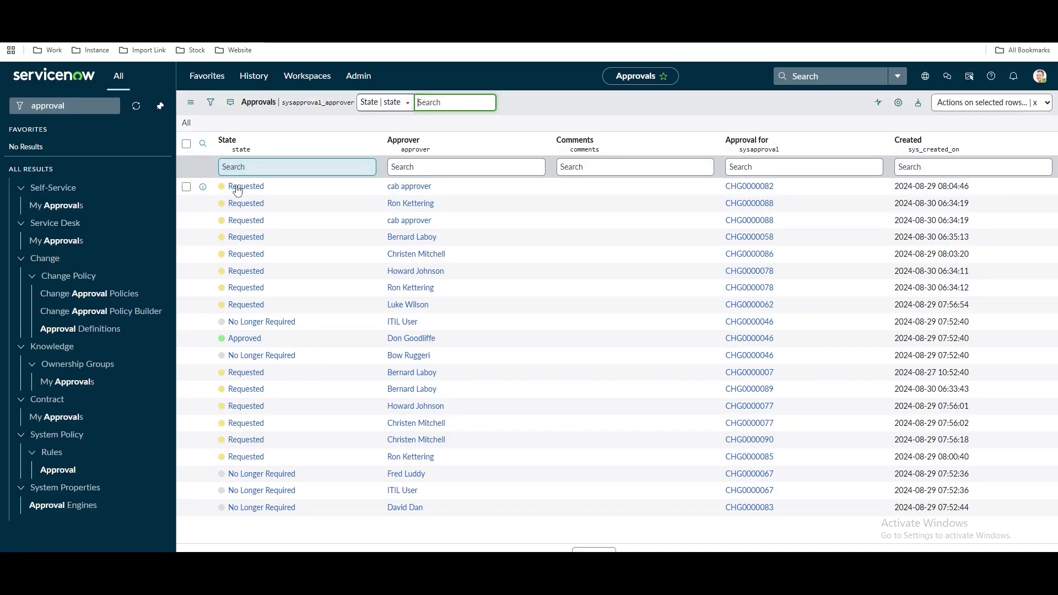
click(236, 188)
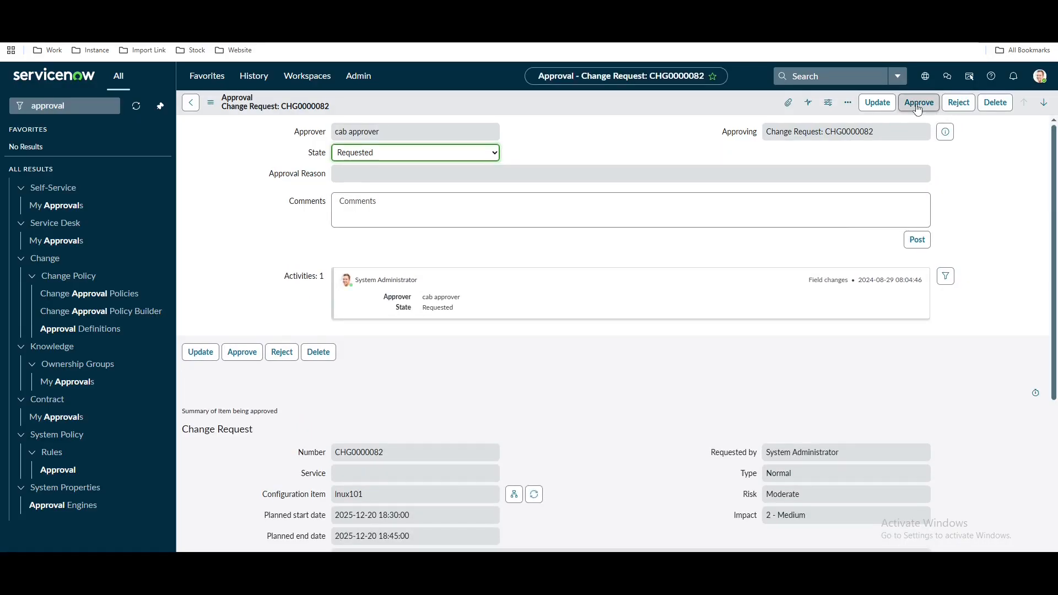
scroll(408, 386, down, 1)
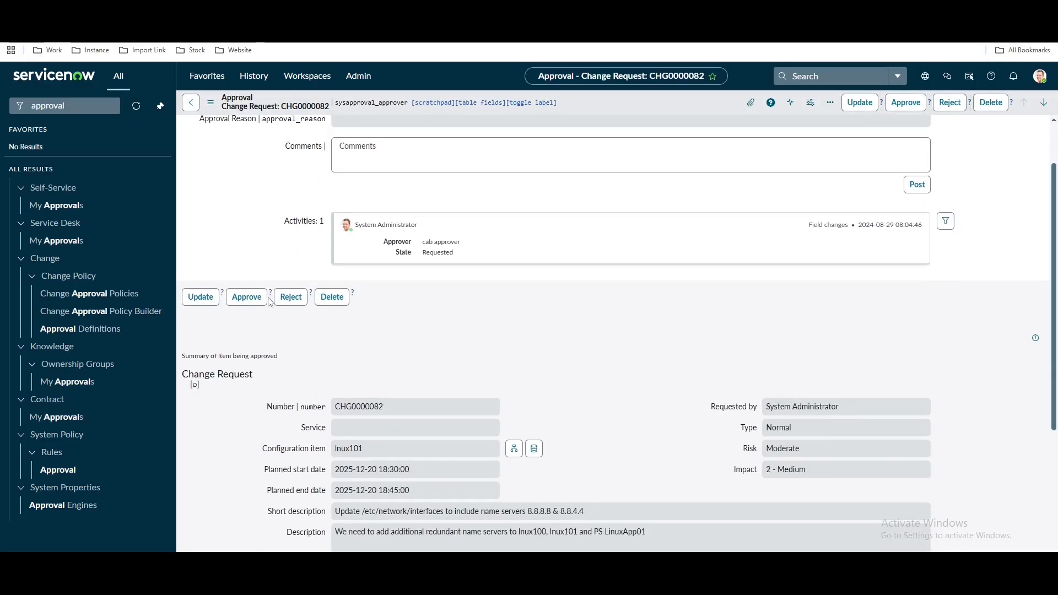
click(271, 293)
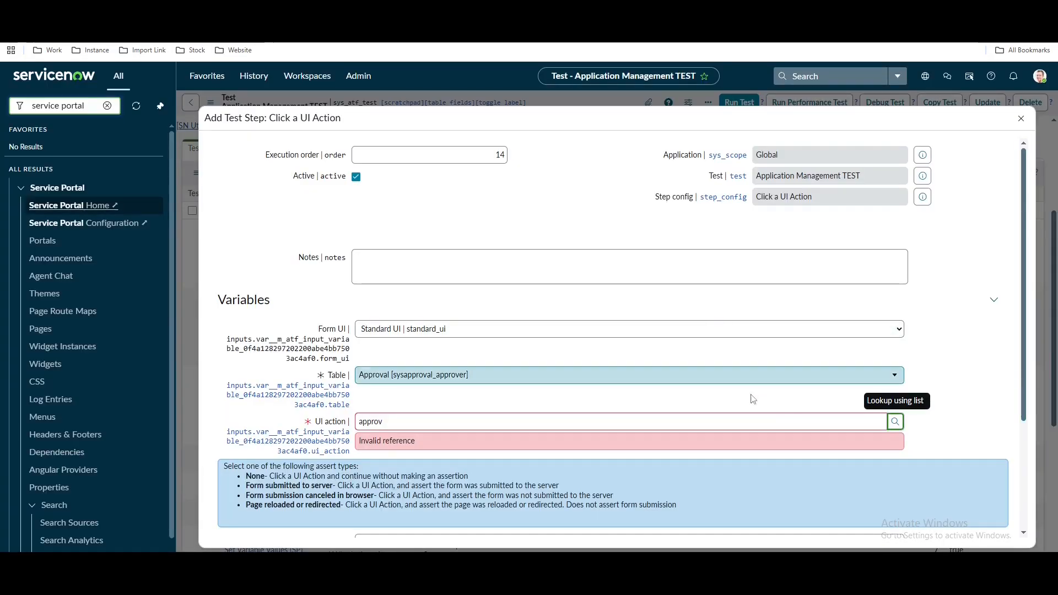
Filter the UI action lookup by the pasted Sys ID and choose the Approve action
click(895, 422)
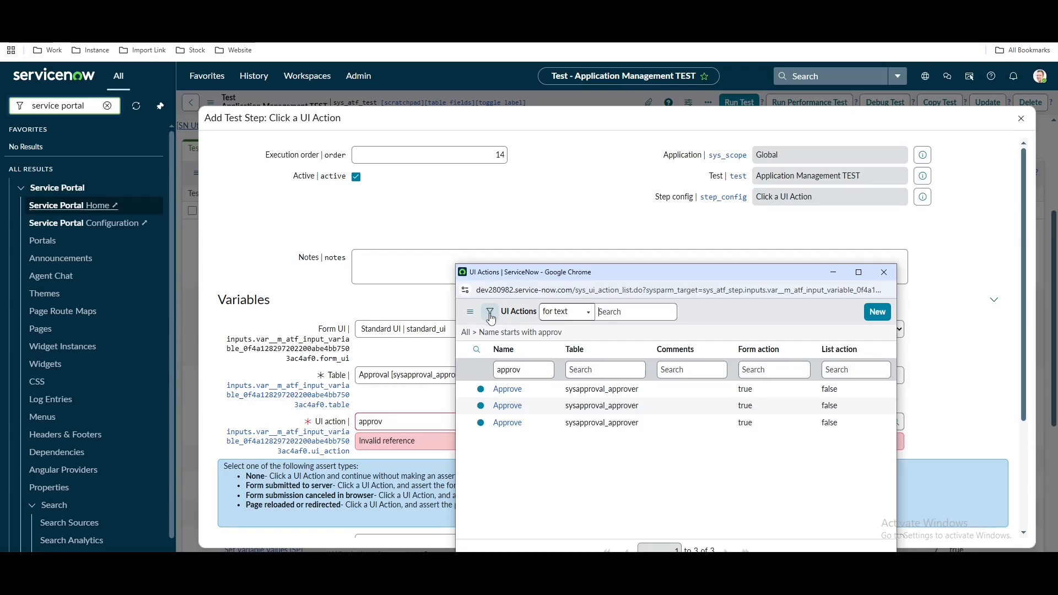
click(490, 313)
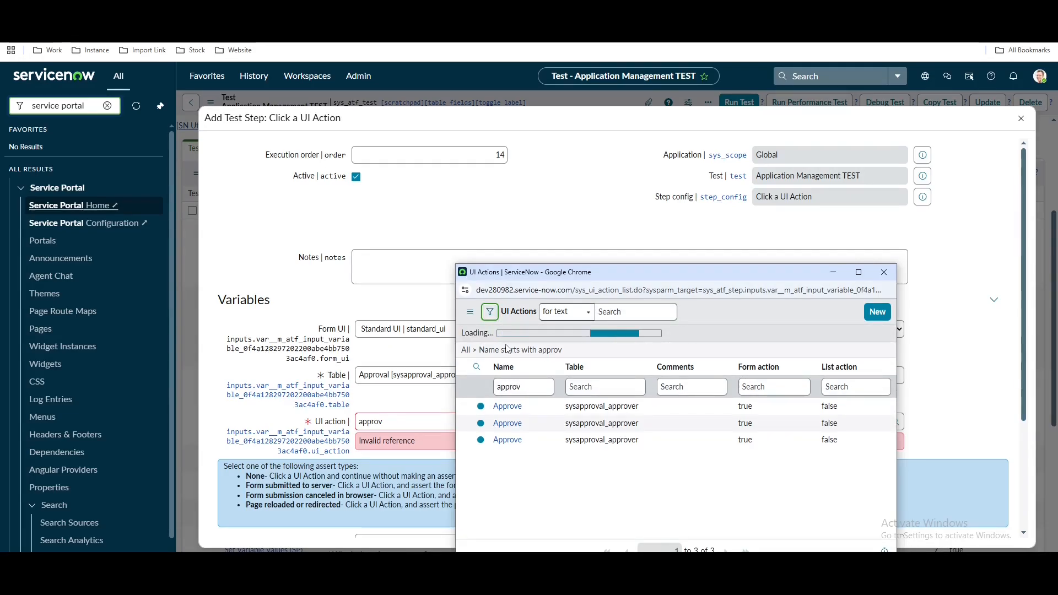
click(515, 361)
text(sys)
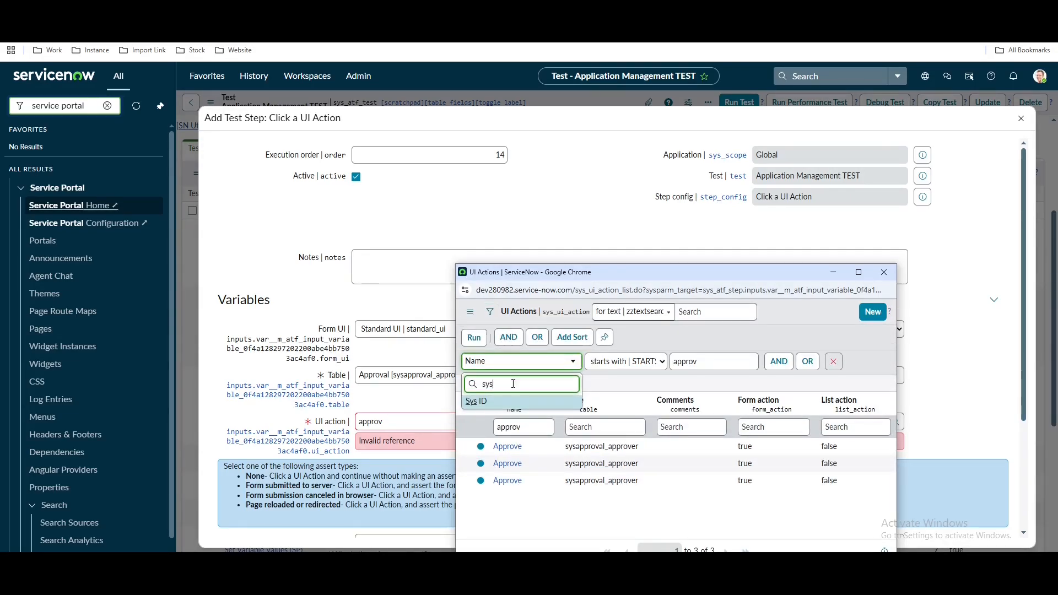
click(511, 397)
key(ctrl+v)
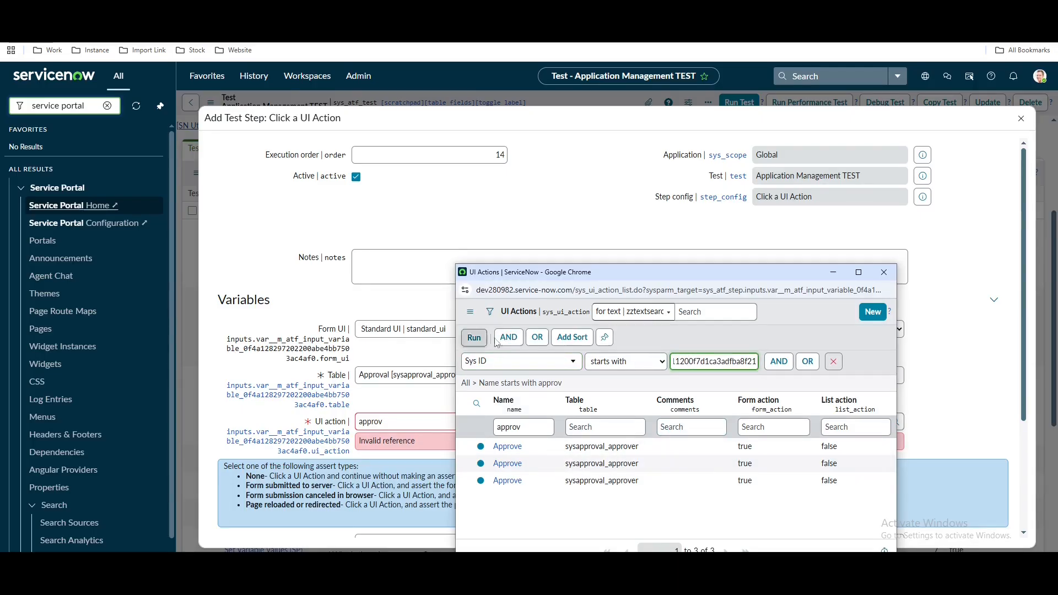
click(474, 338)
click(486, 391)
Set the assert type to Form submitted to server and submit the step
scroll(487, 391, down, 3)
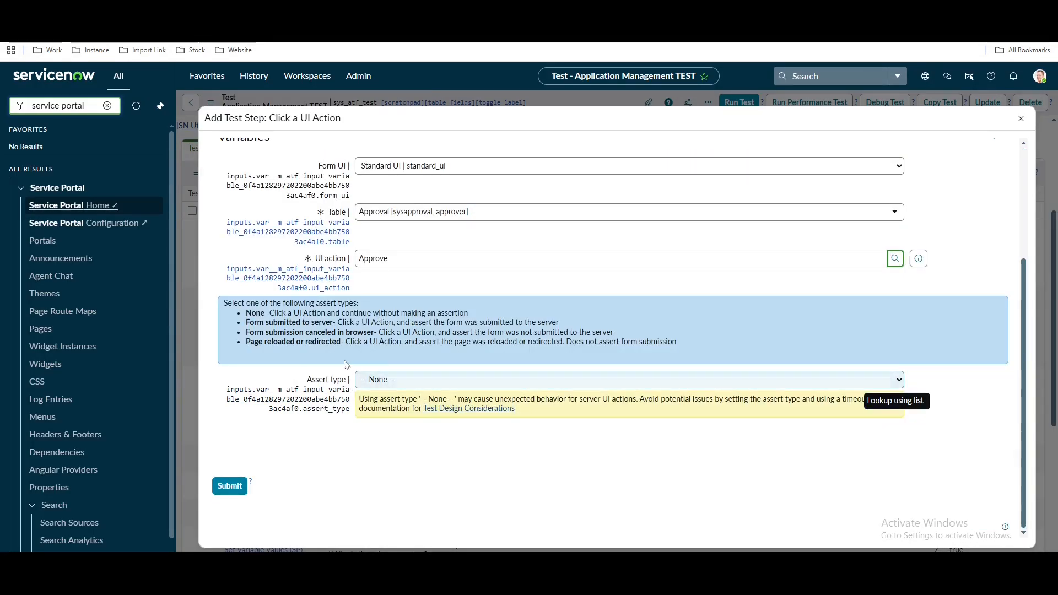
click(431, 381)
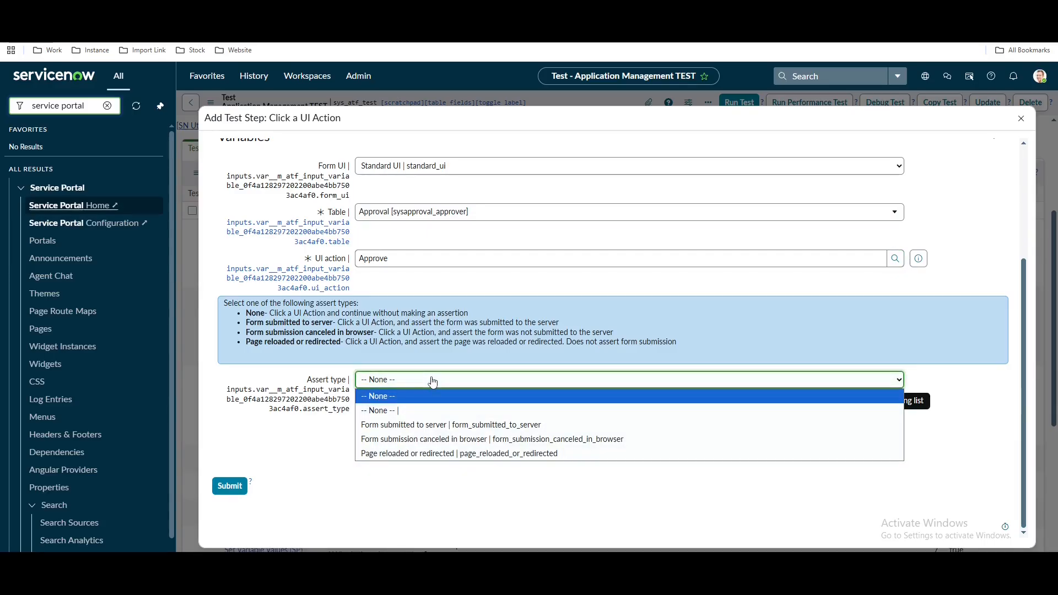
click(431, 425)
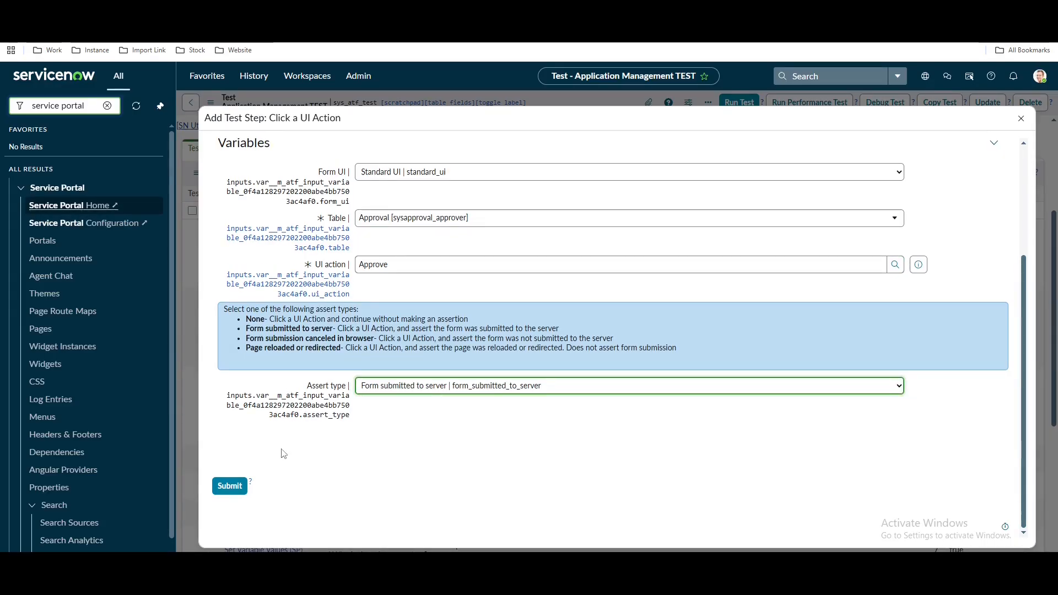
click(239, 488)
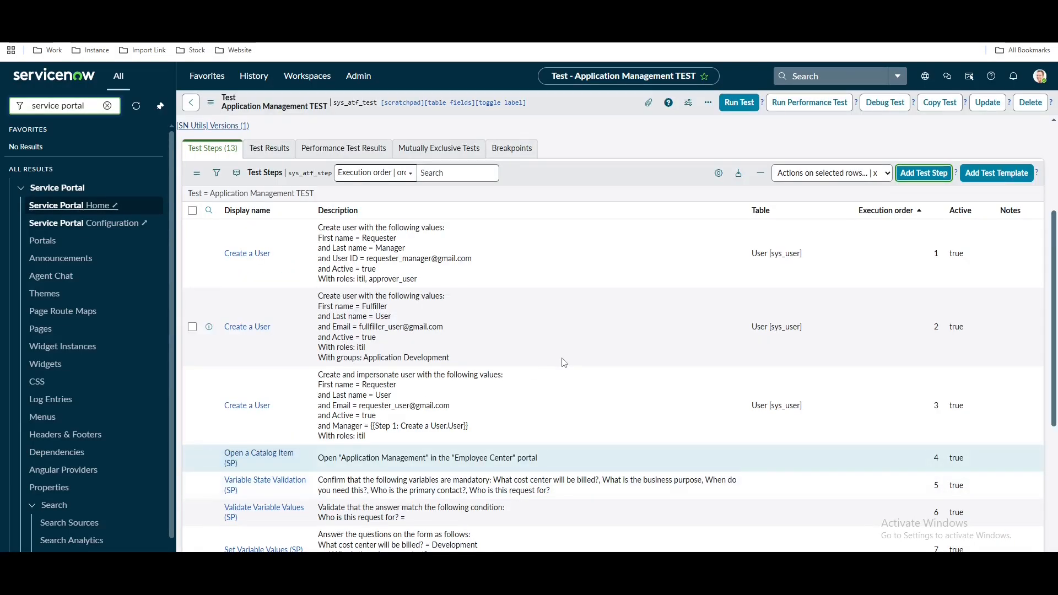
scroll(406, 249, down, 2)
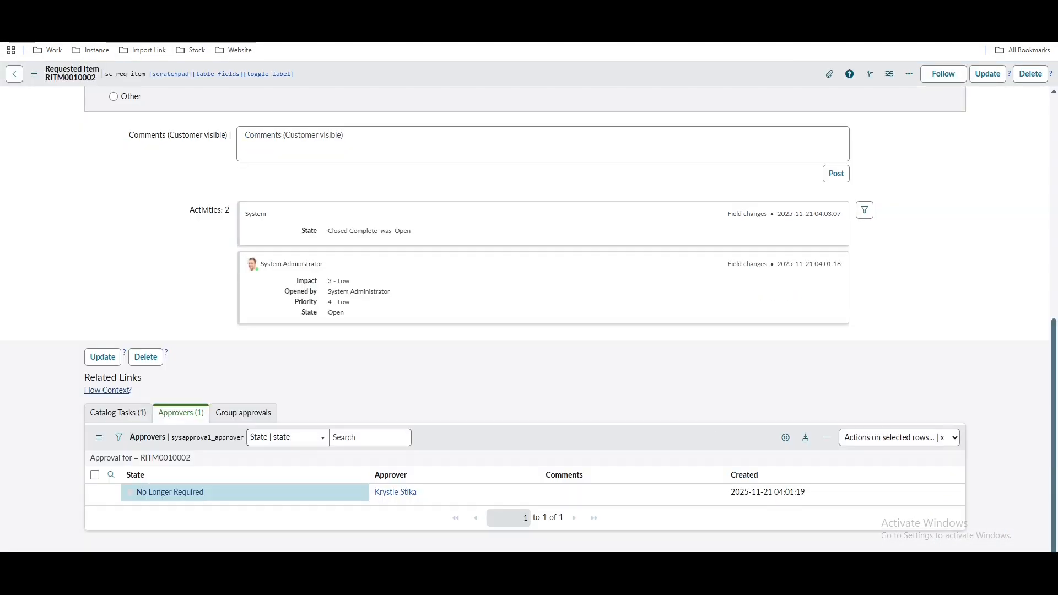
scroll(601, 400, up, 5)
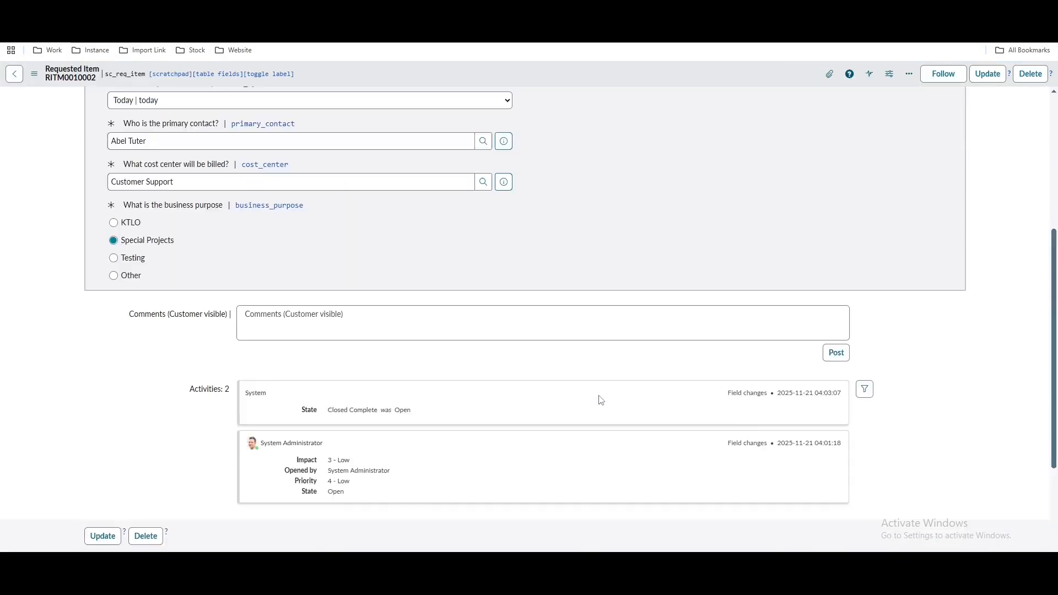
scroll(601, 400, up, 4)
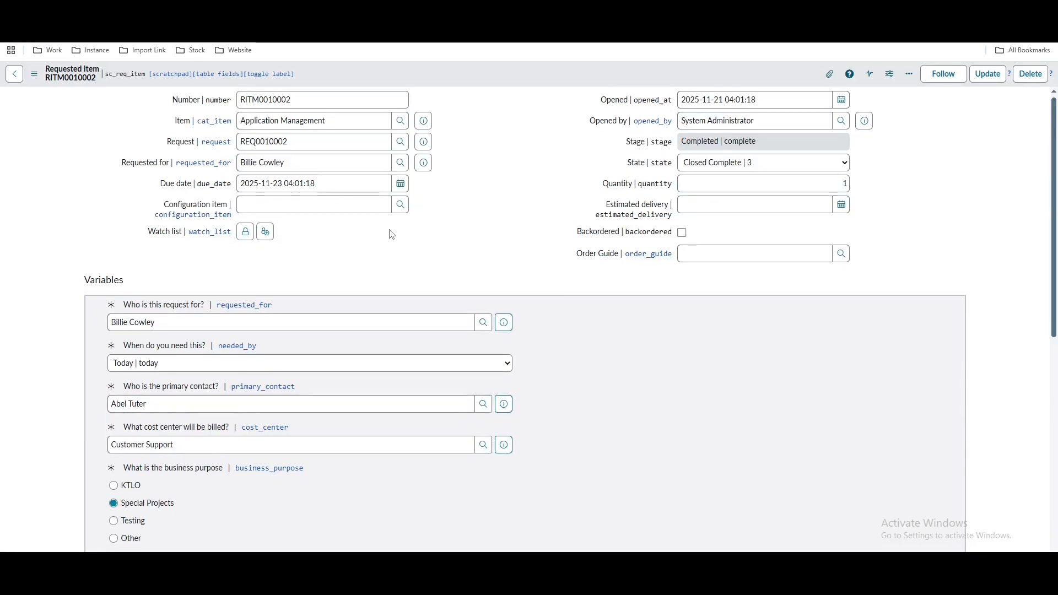
scroll(392, 234, down, 6)
scroll(271, 412, down, 2)
click(118, 412)
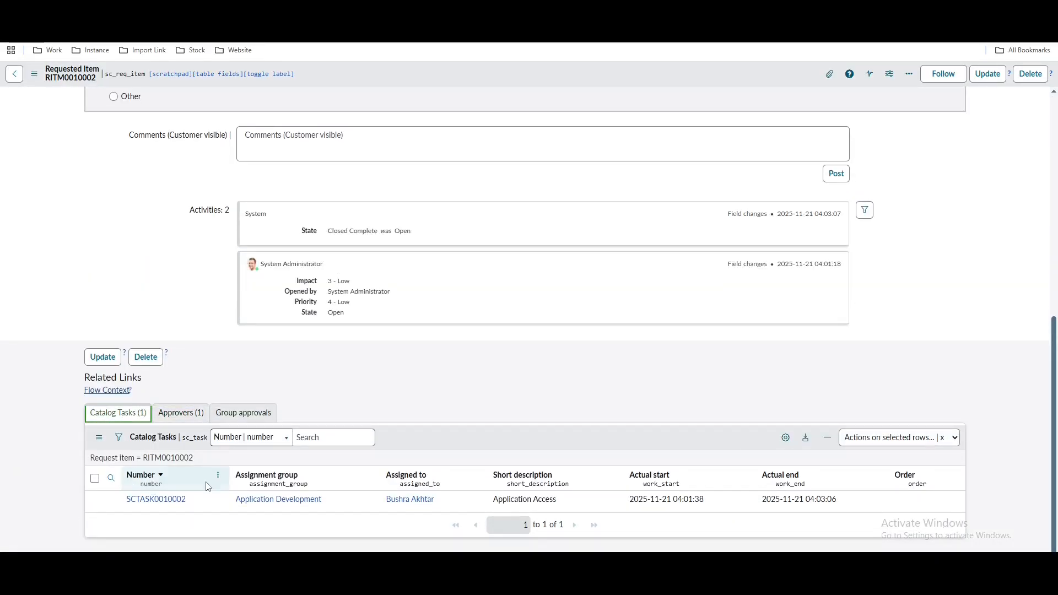
scroll(681, 331, up, 10)
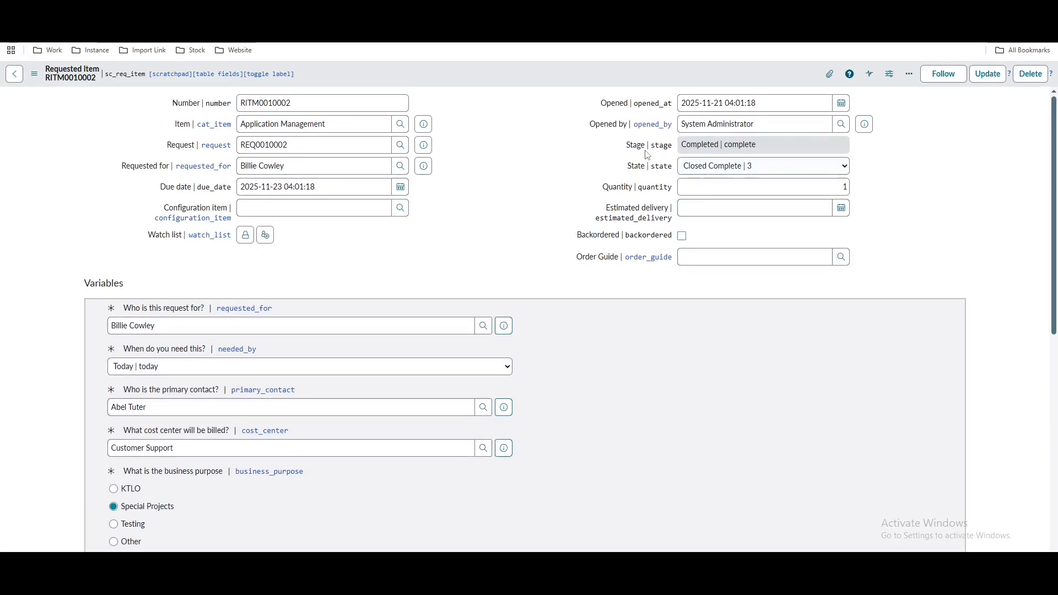
click(237, 42)
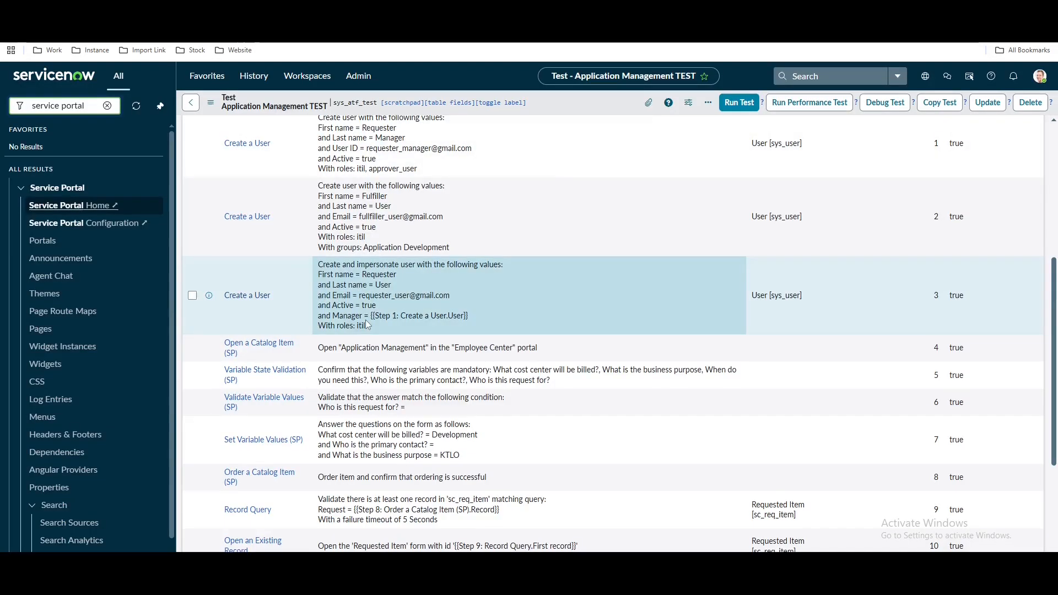
scroll(365, 319, down, 5)
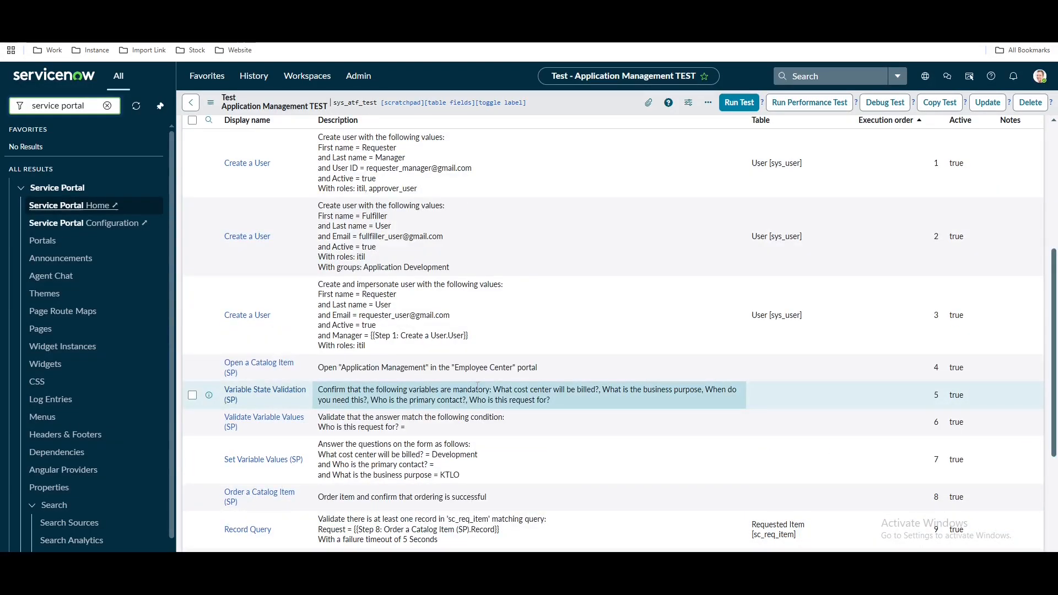
scroll(467, 386, up, 5)
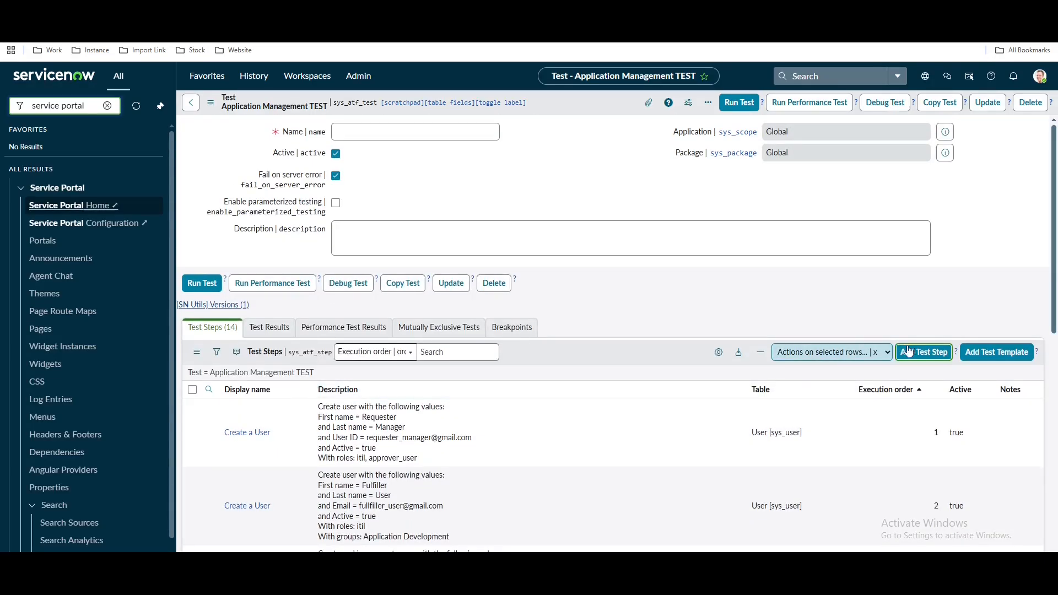
scroll(639, 343, down, 5)
scroll(583, 342, up, 5)
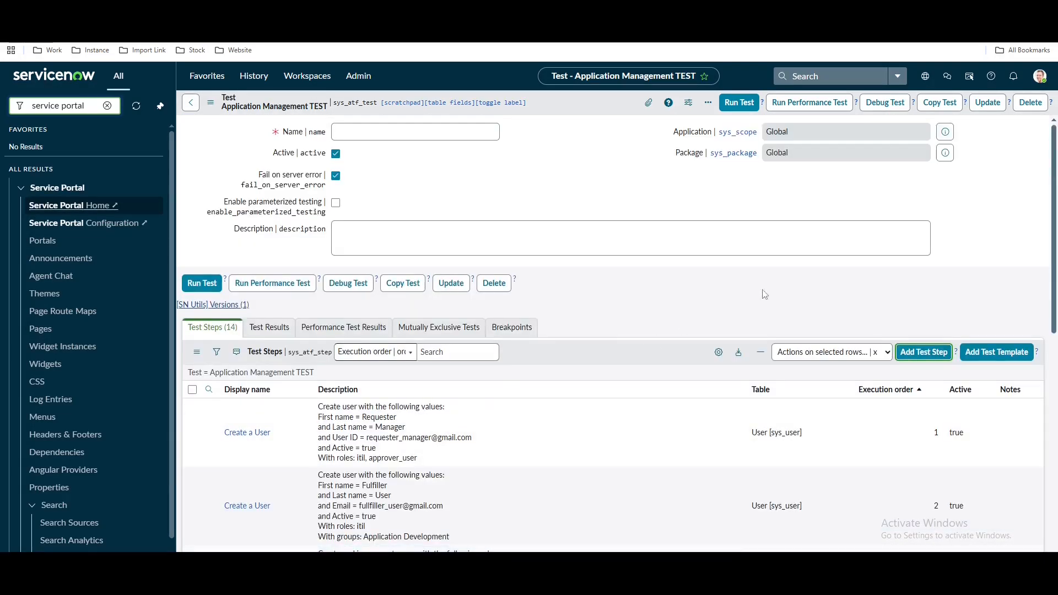
Add an Open an Existing Record test step on the sc_req_item (Requested Item) table
click(926, 352)
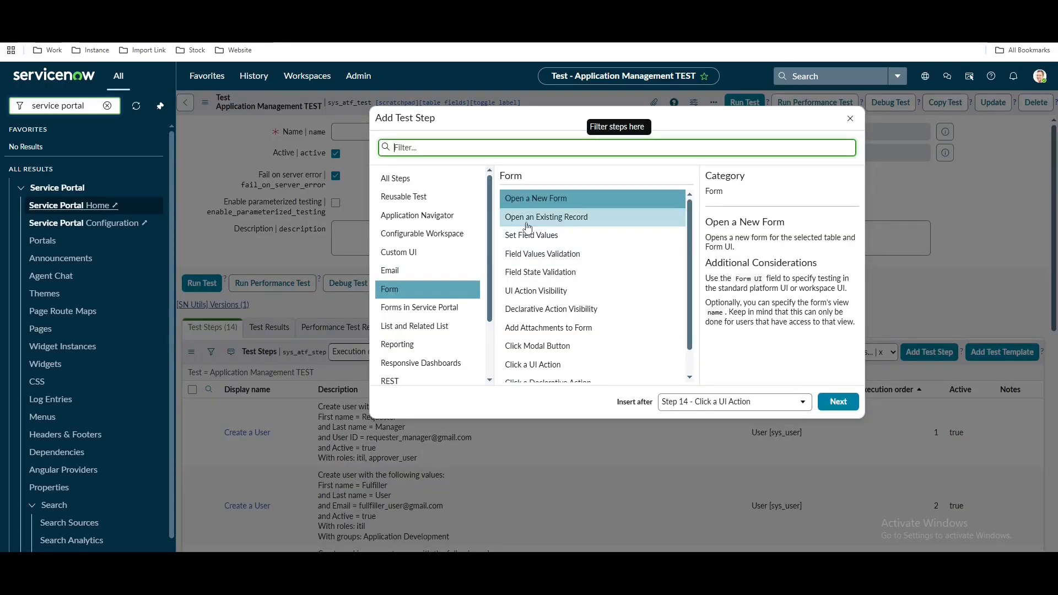
click(551, 217)
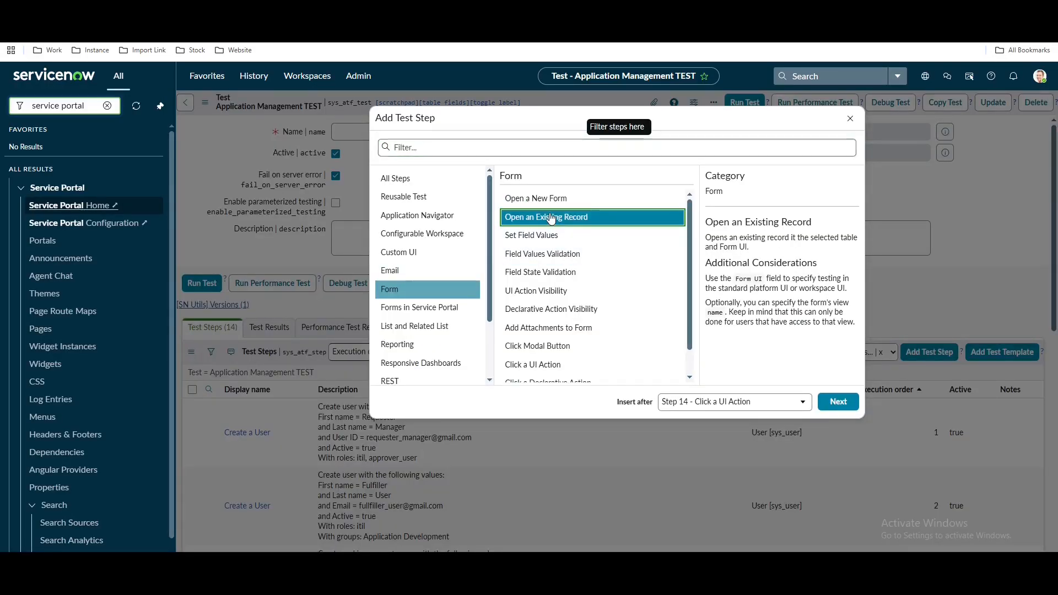
click(838, 402)
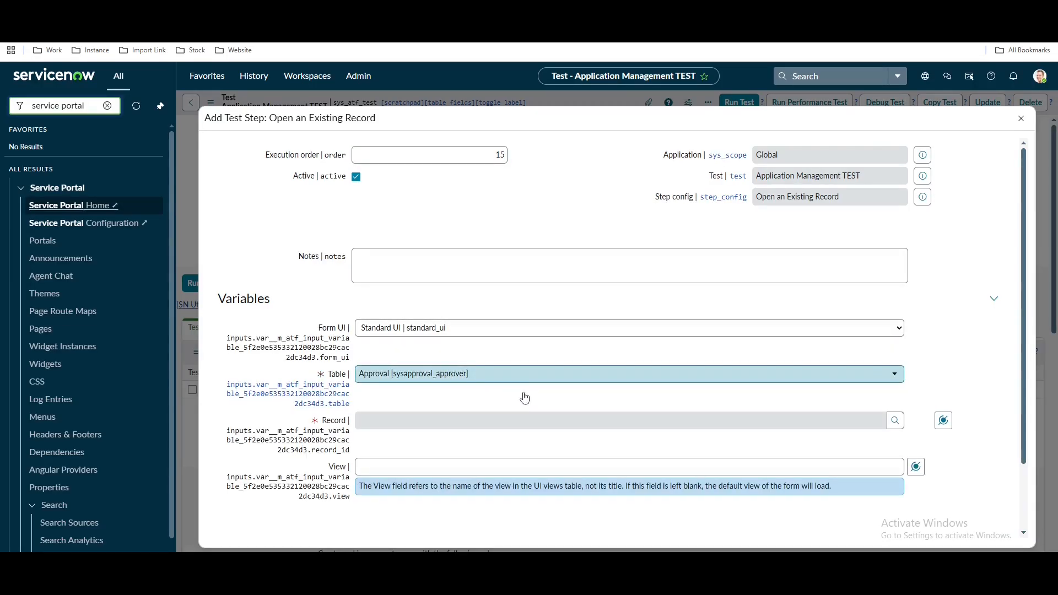
click(524, 376)
text(sc_req_item)
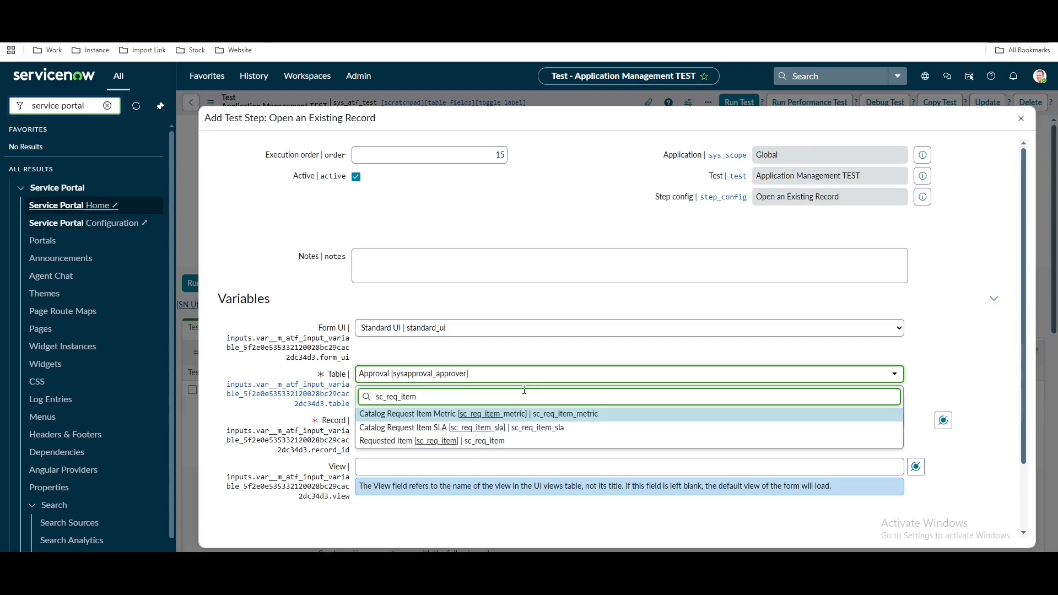
click(484, 440)
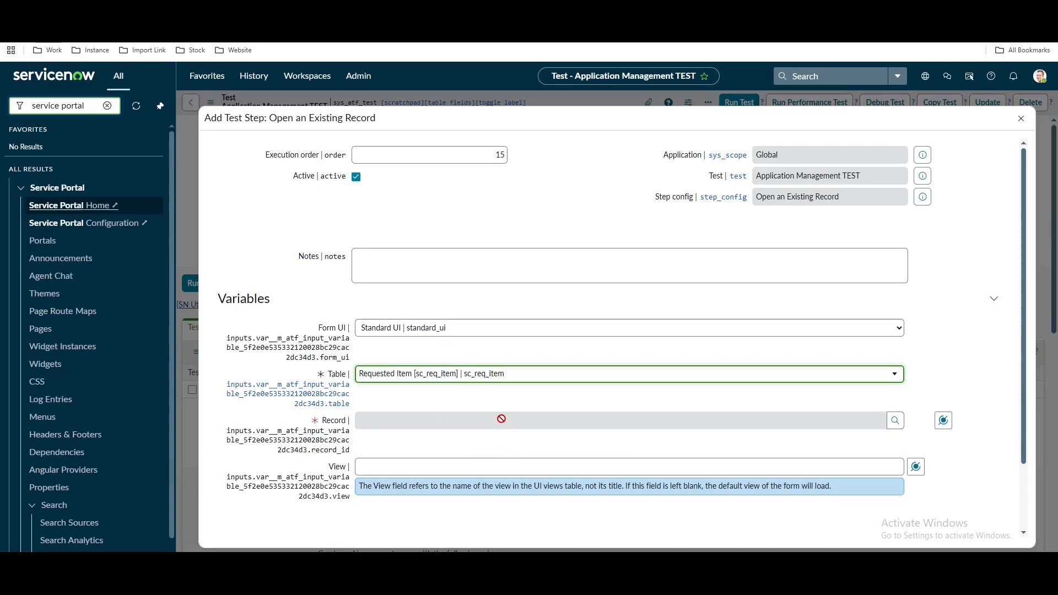
Set the record to Step 9's first record data pill and submit the step
click(943, 420)
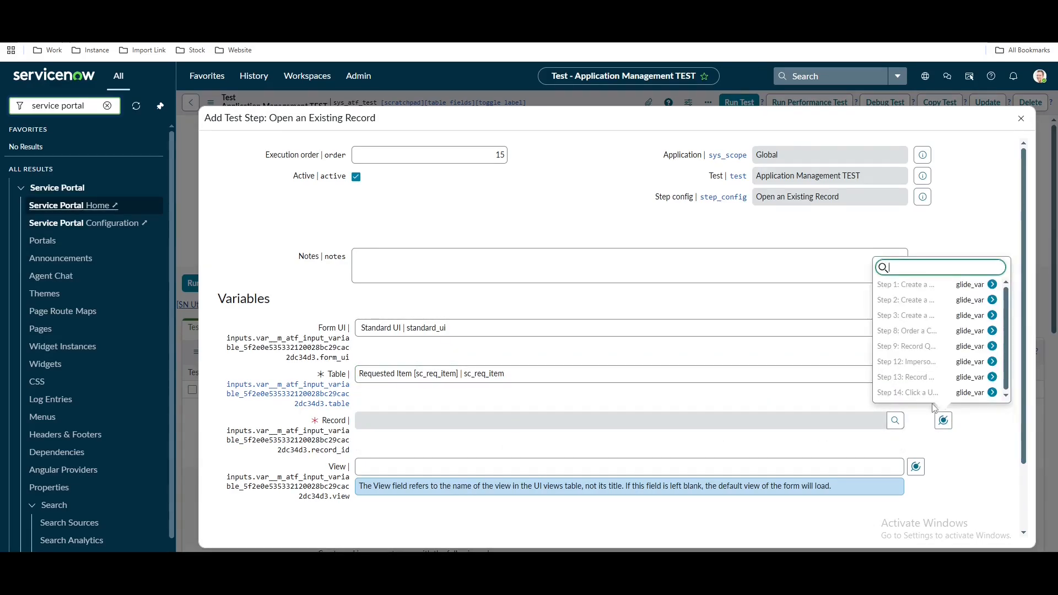
click(945, 348)
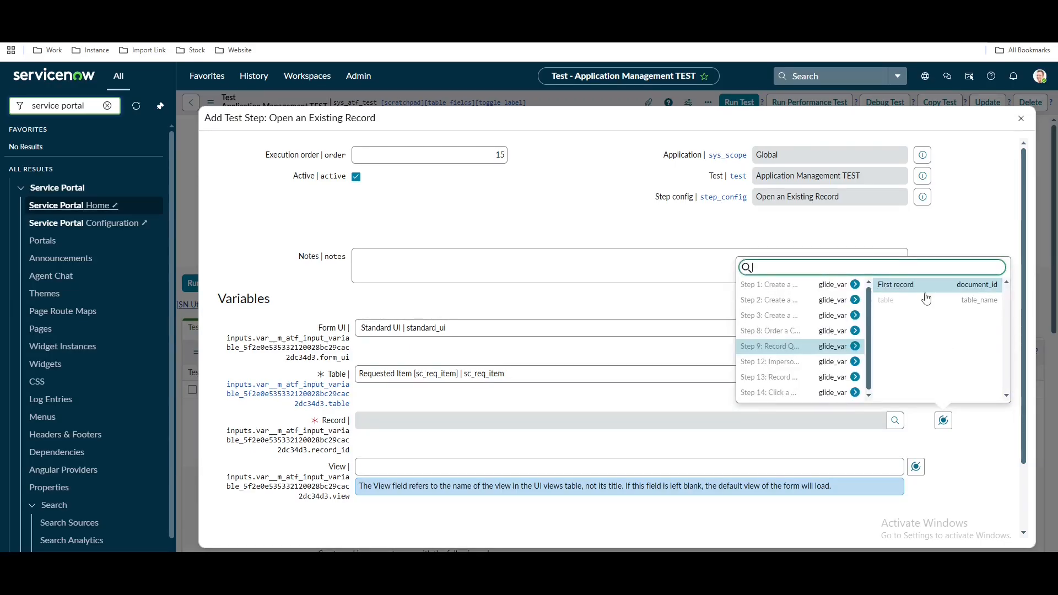
click(930, 284)
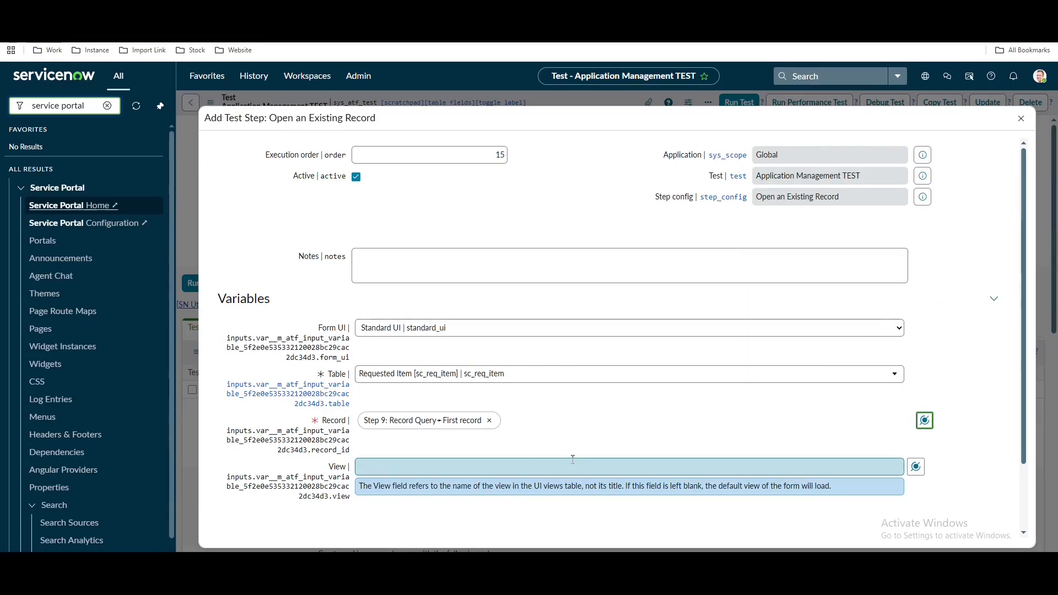
scroll(572, 459, down, 2)
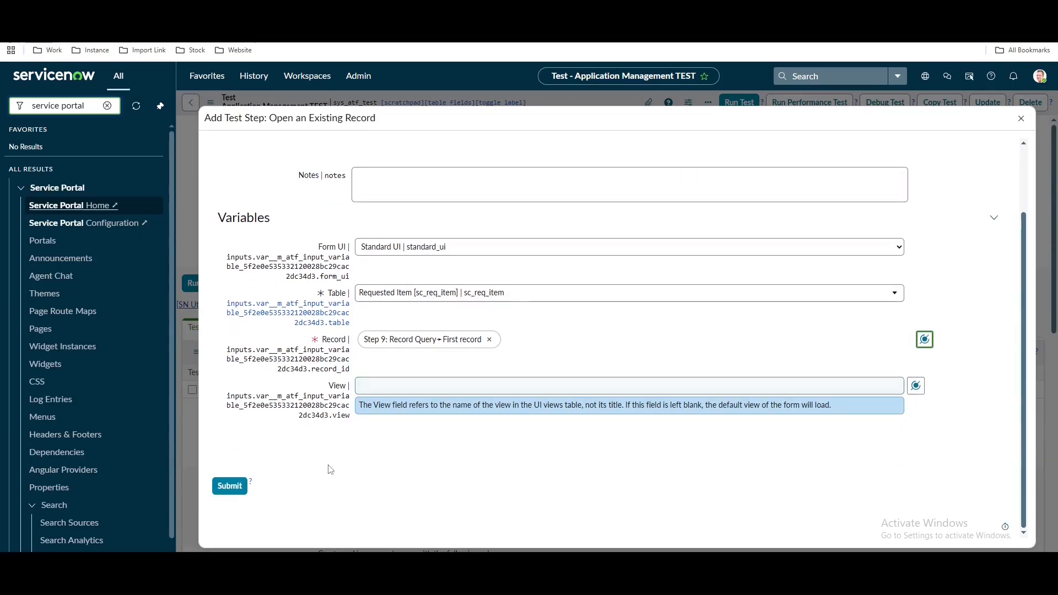
click(239, 487)
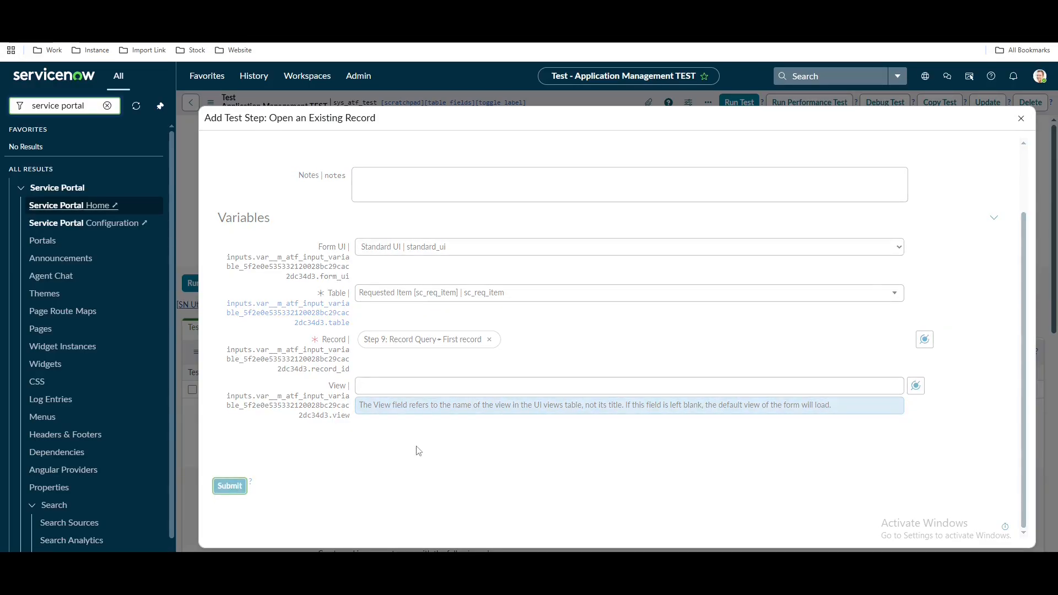
scroll(415, 445, down, 10)
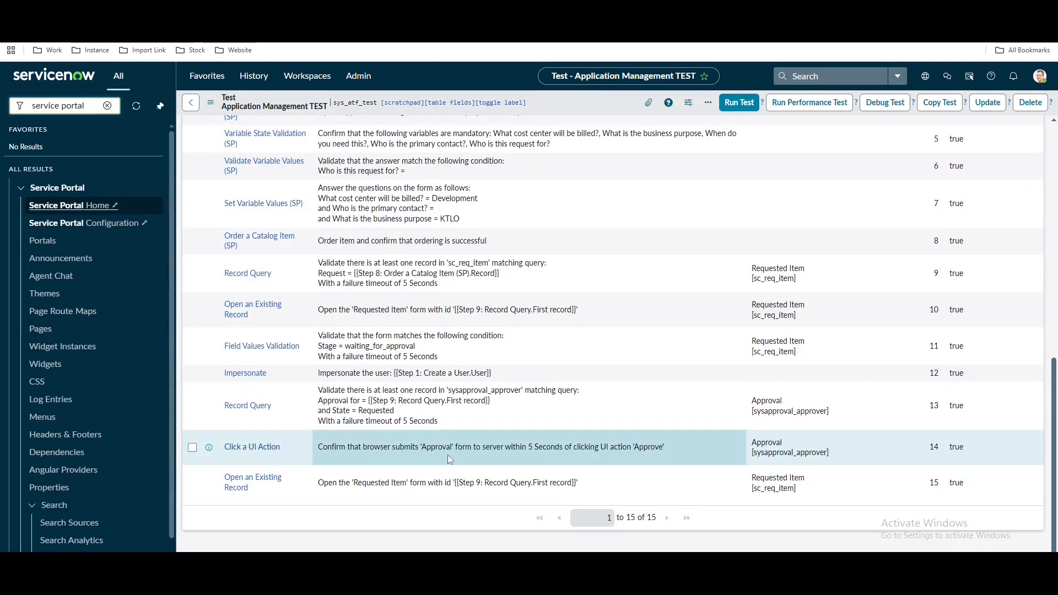
Add a Field Values Validation test step
scroll(510, 433, up, 4)
scroll(833, 247, up, 5)
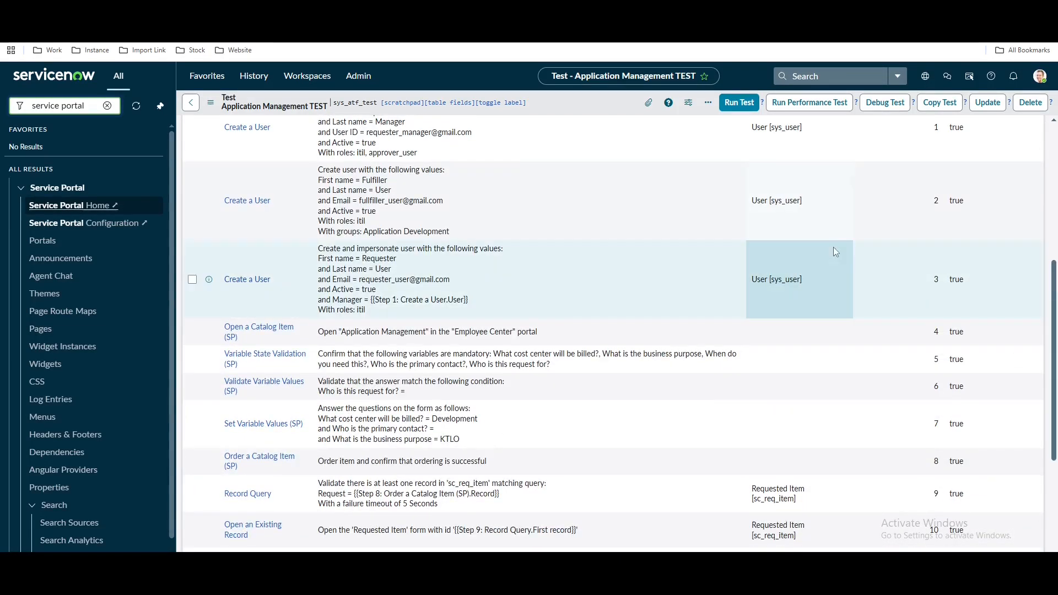
click(937, 219)
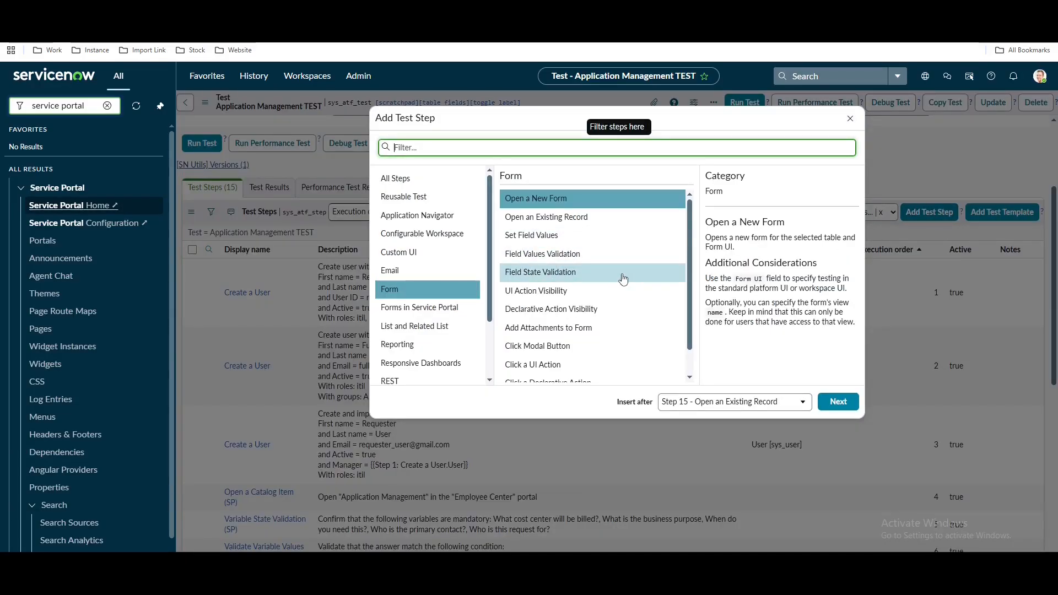
click(543, 253)
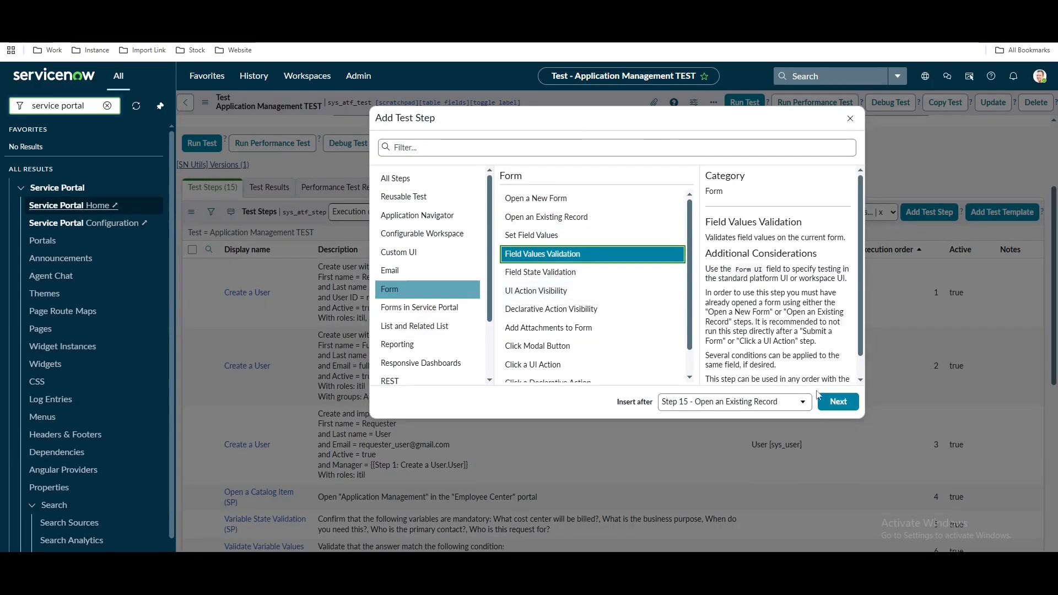
click(838, 406)
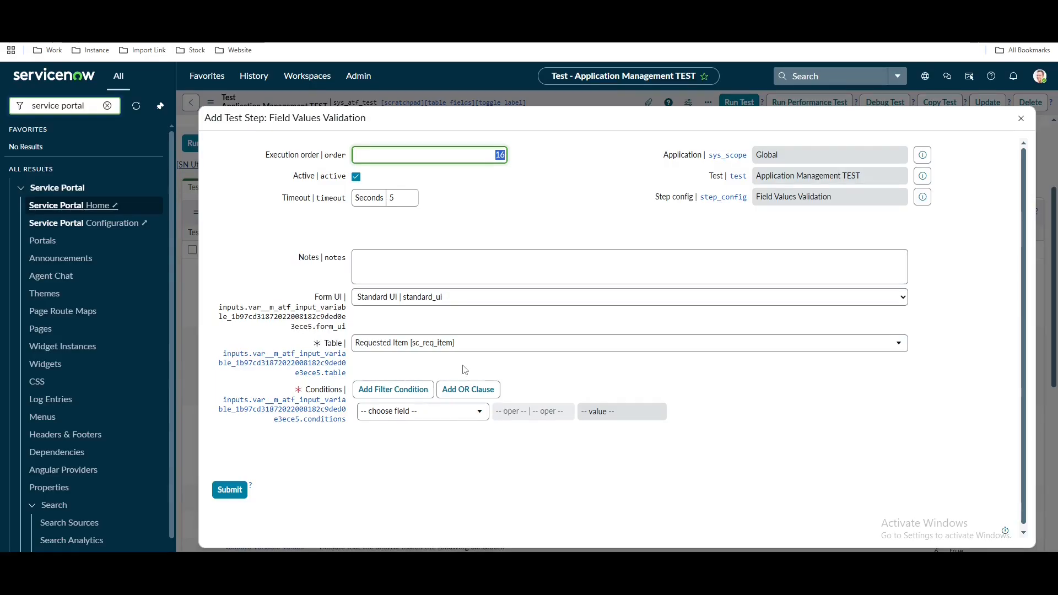
Add the condition Stage is Fulfillment and submit the validation step
click(440, 413)
text(stat)
key(BackSpace)
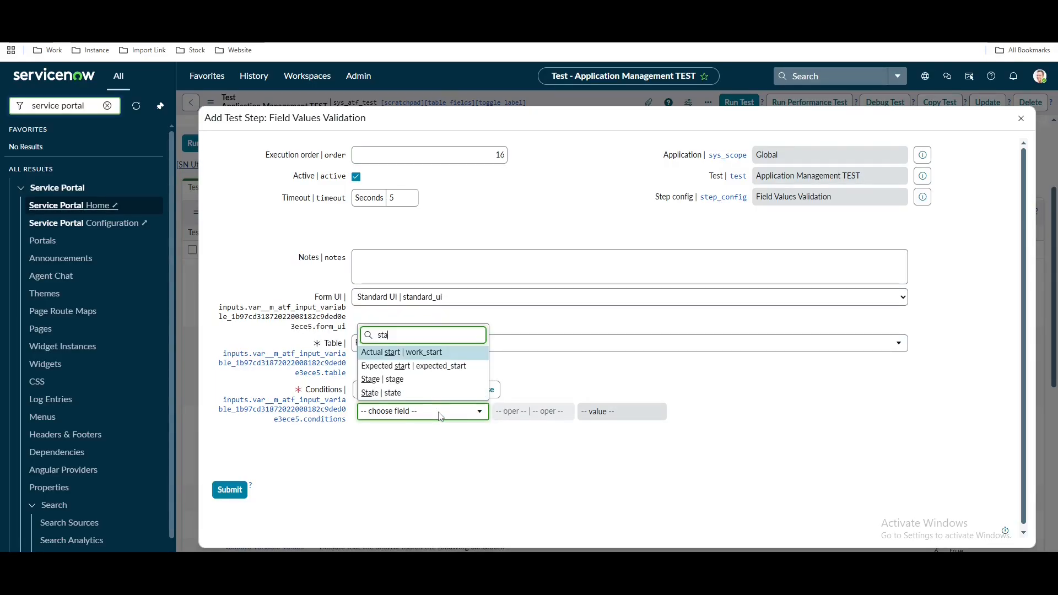
click(429, 383)
click(617, 417)
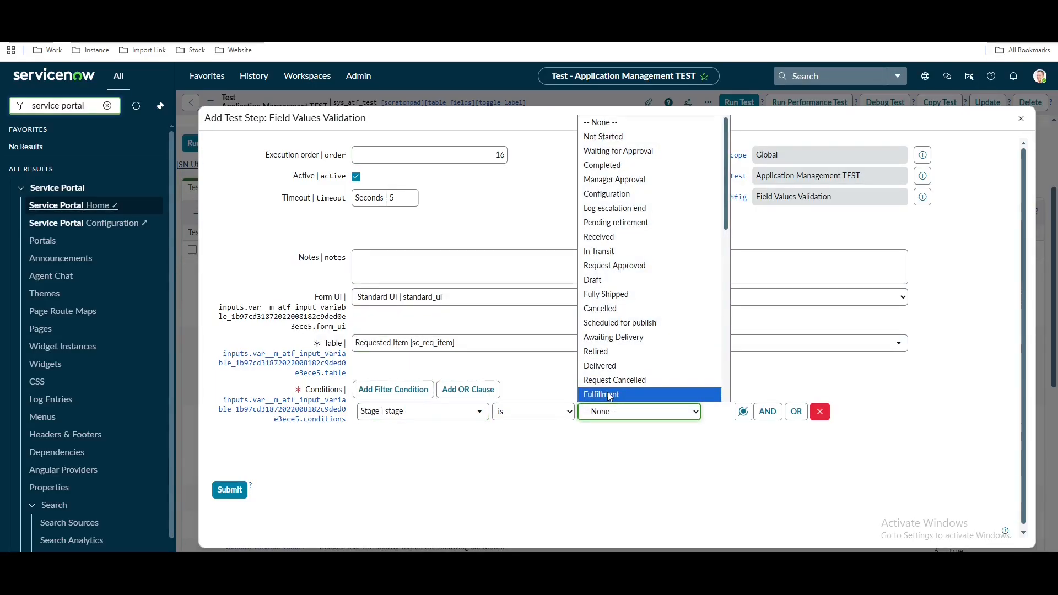
click(609, 394)
click(601, 412)
click(604, 414)
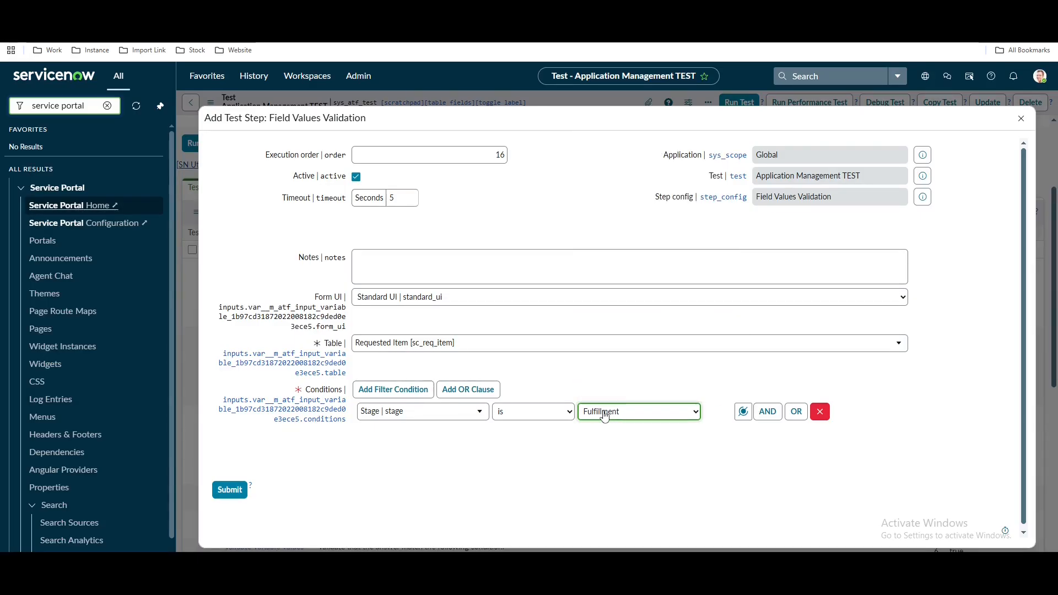
click(228, 490)
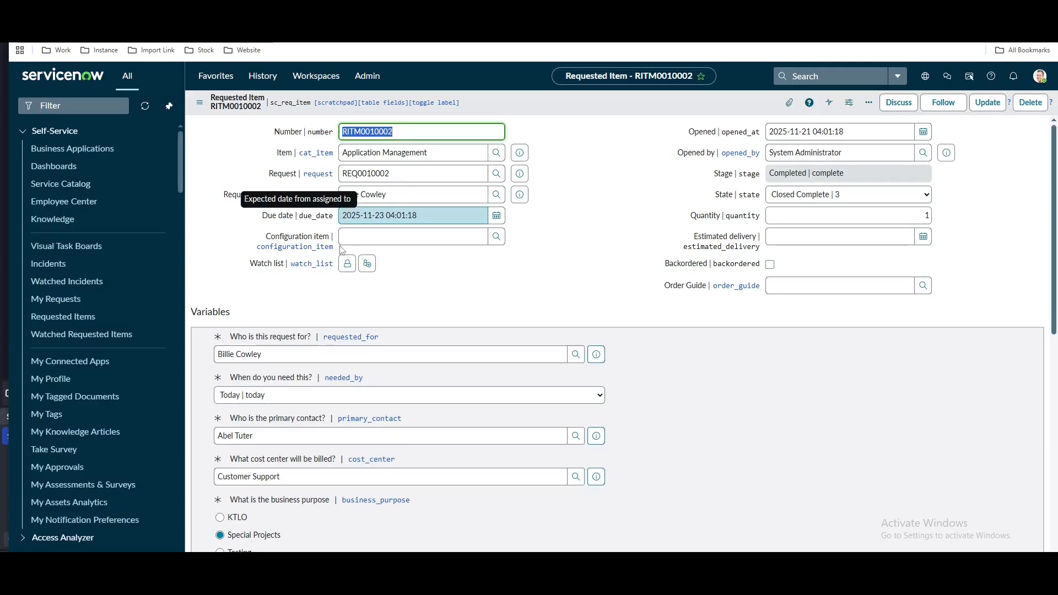
scroll(353, 265, down, 3)
scroll(353, 265, down, 7)
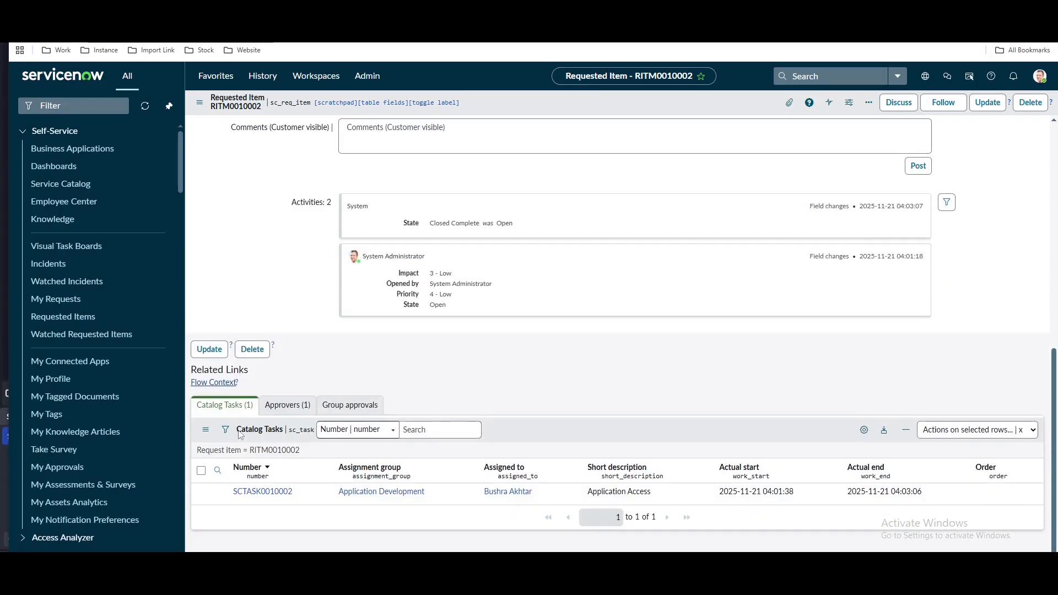
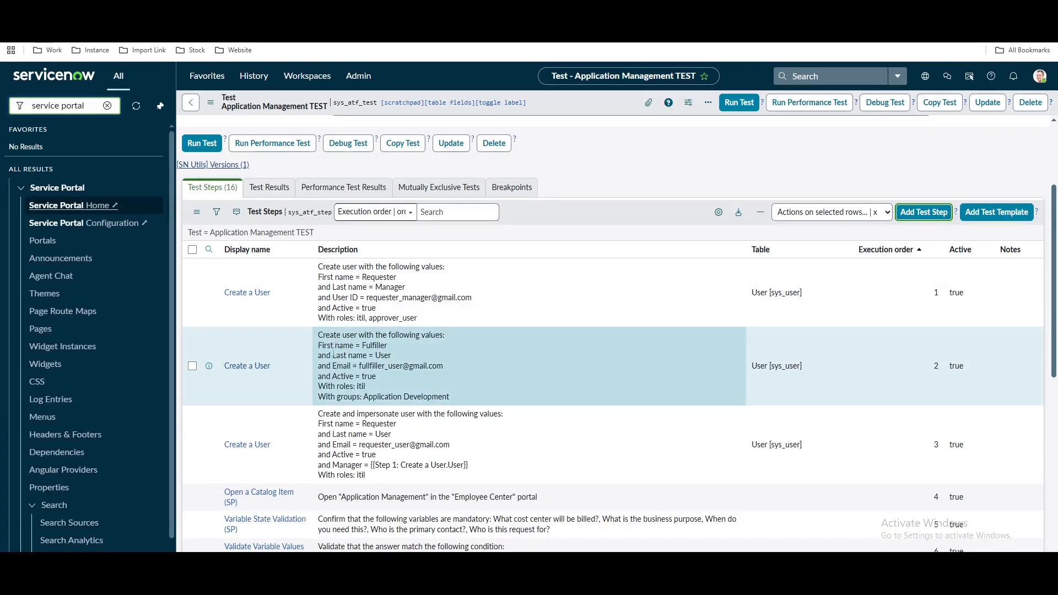
Add an Impersonate step with User set to Step 2: Create a User > User, and submit it
drag(320, 334, 459, 398)
scroll(496, 386, down, 10)
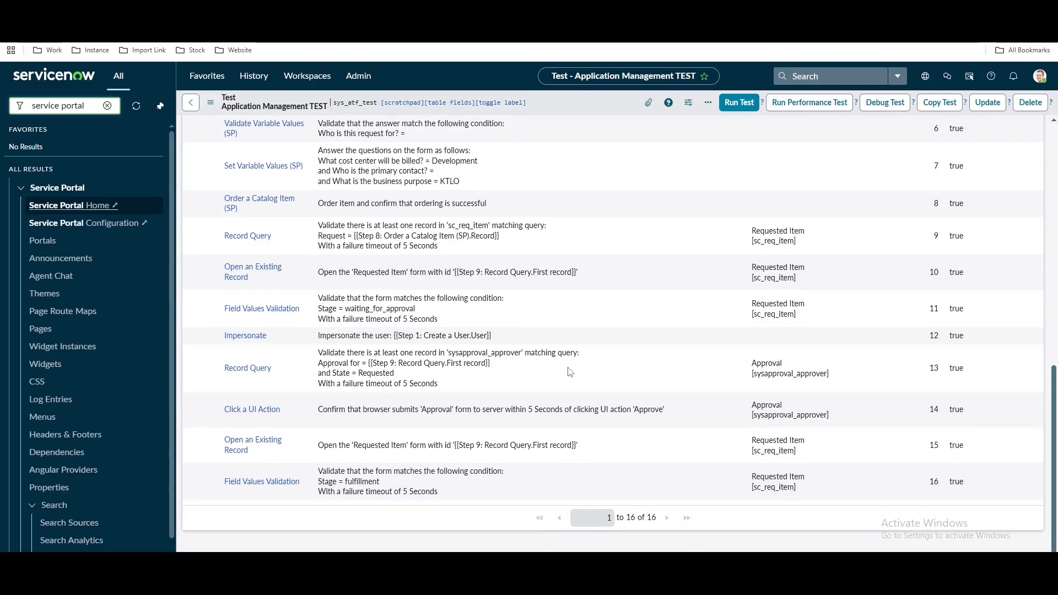
scroll(570, 372, up, 8)
scroll(599, 371, up, 5)
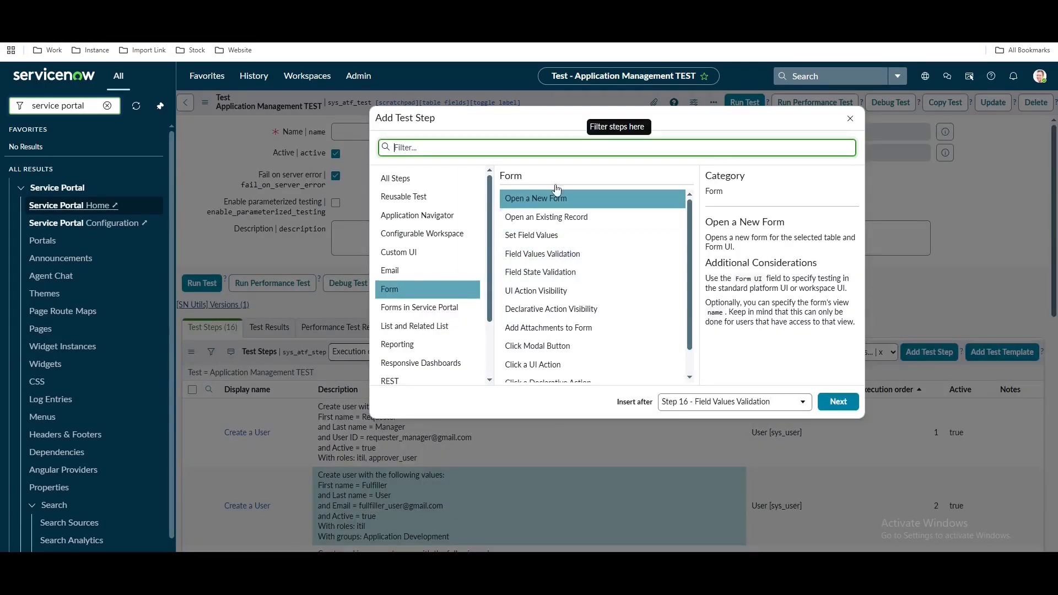
text(imp)
double_click(619, 199)
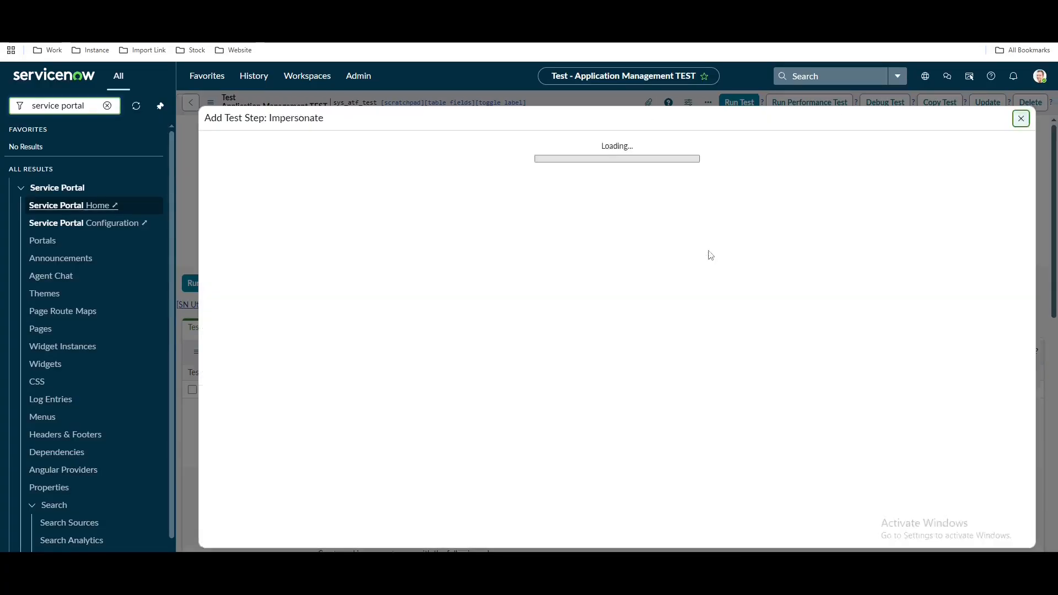
click(510, 303)
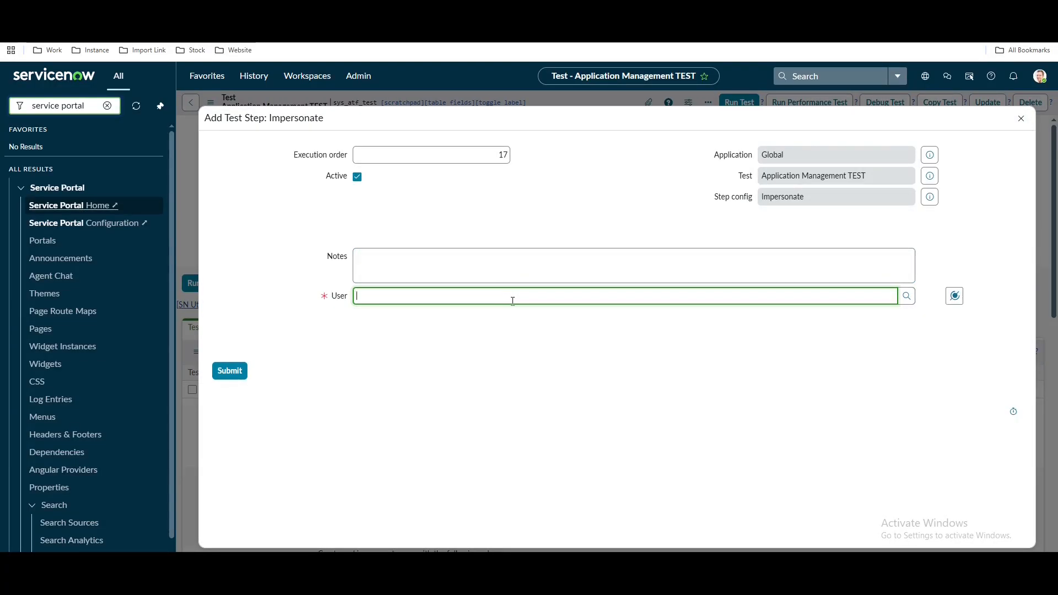
click(954, 296)
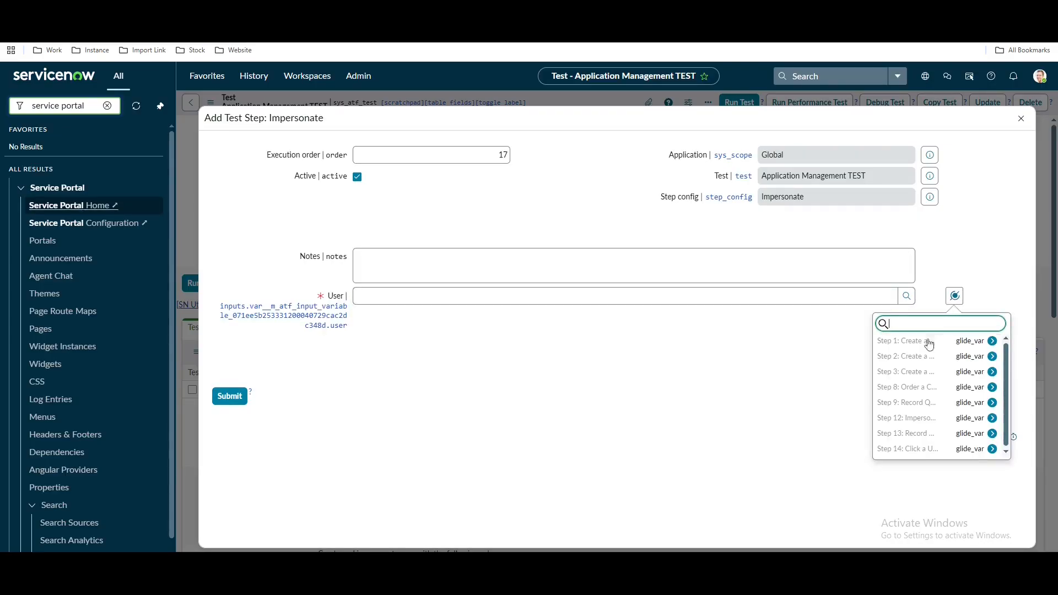
click(919, 345)
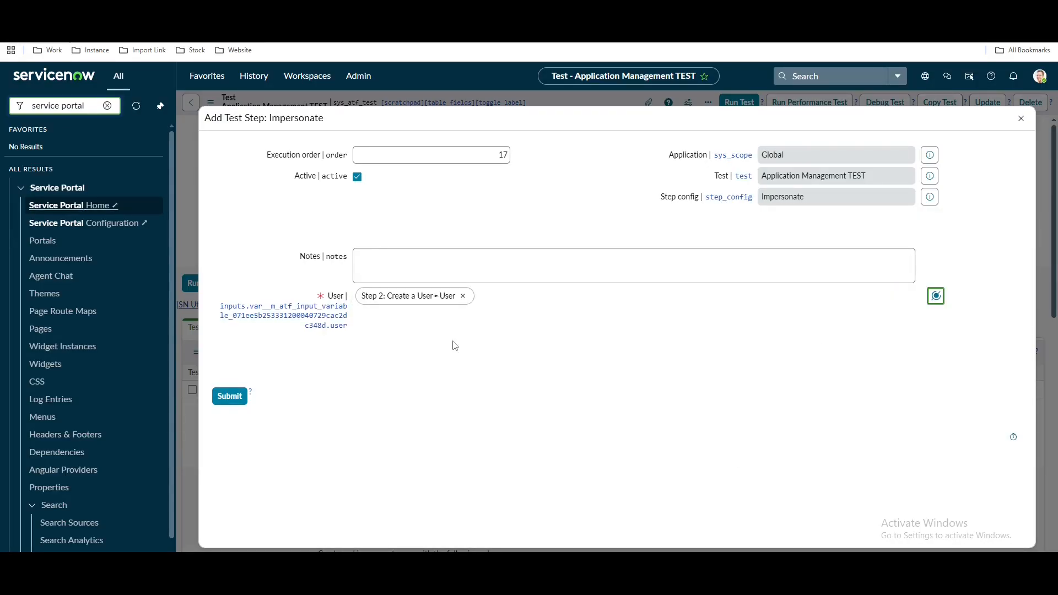
click(228, 396)
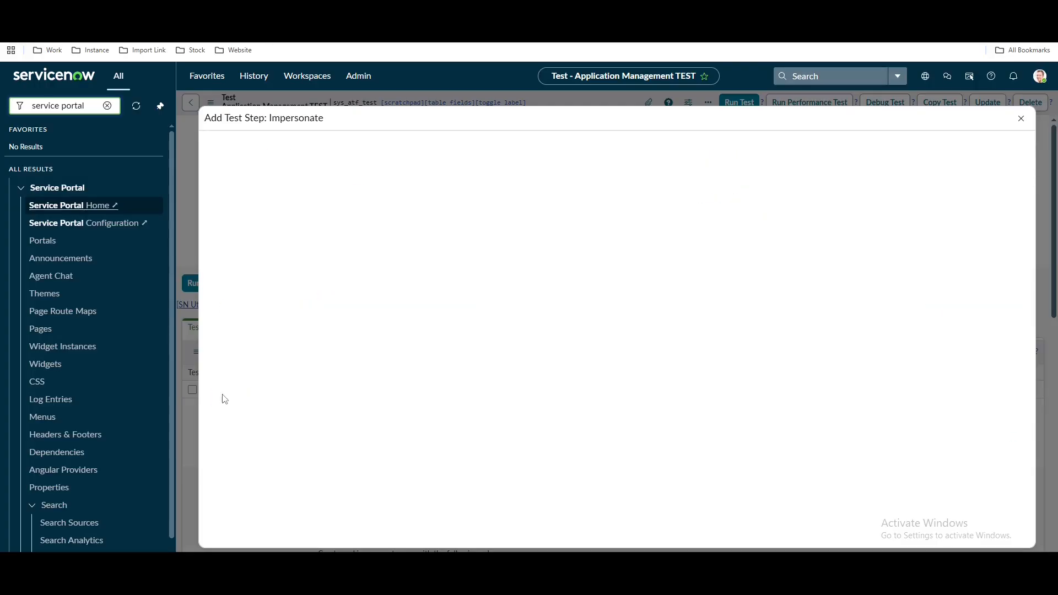
scroll(458, 336, down, 3)
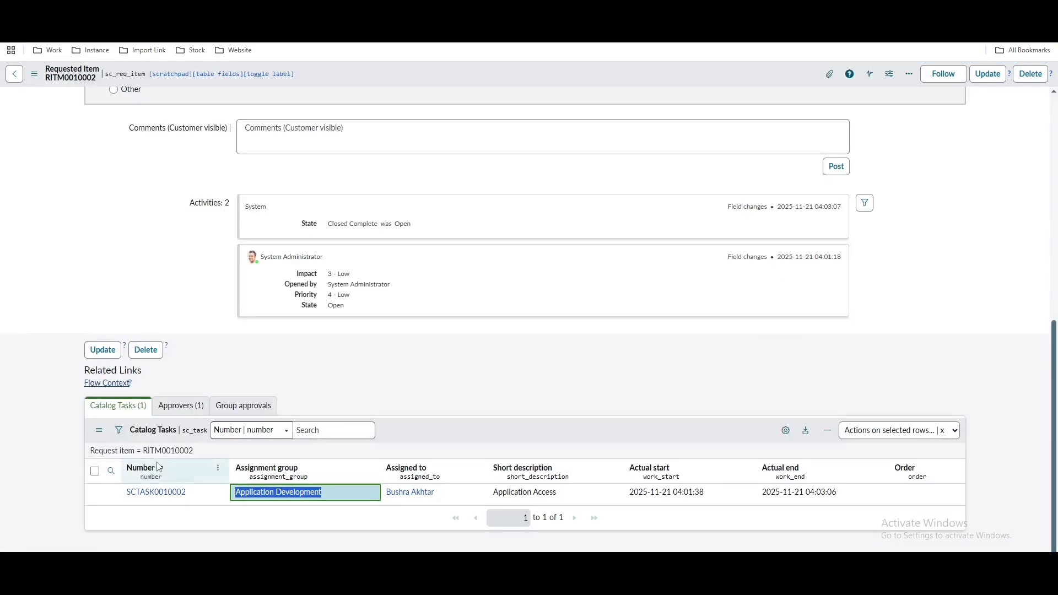
click(157, 454)
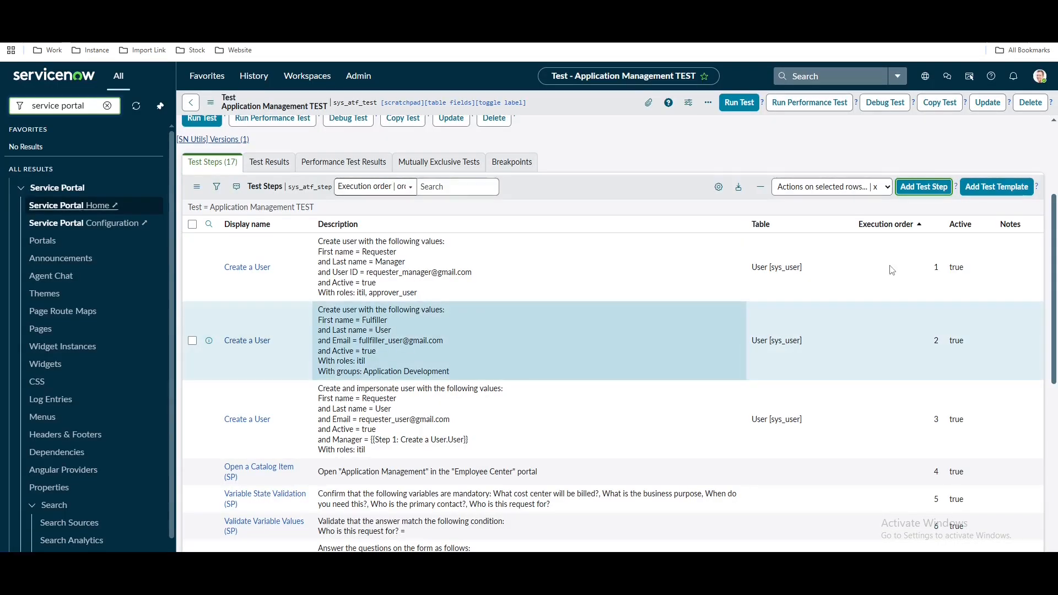
Add a Record Query step on the Catalog Task (sc_task) table
click(921, 187)
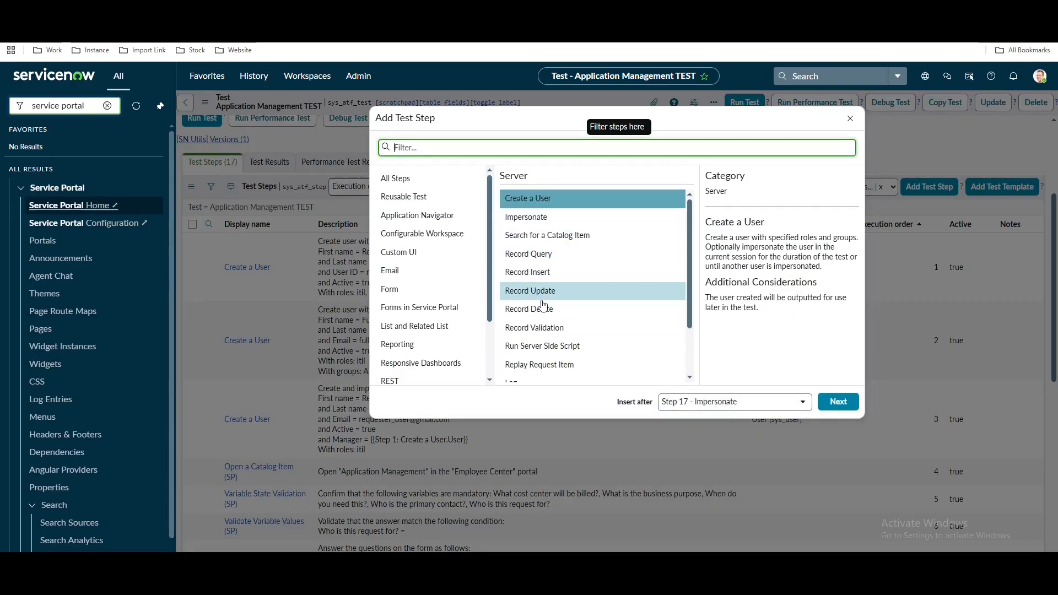
click(537, 254)
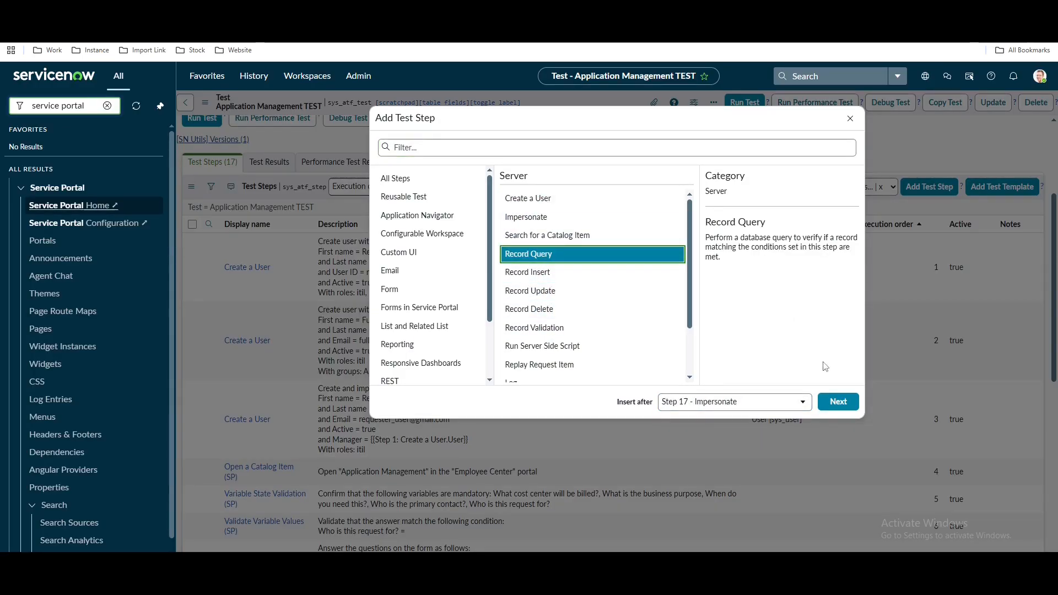
click(836, 402)
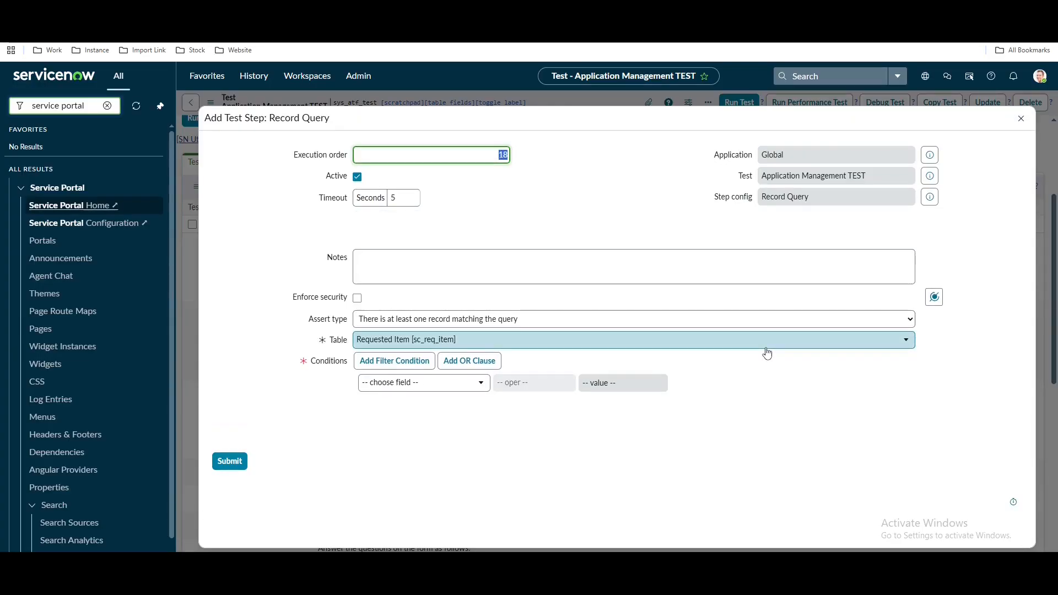
click(766, 347)
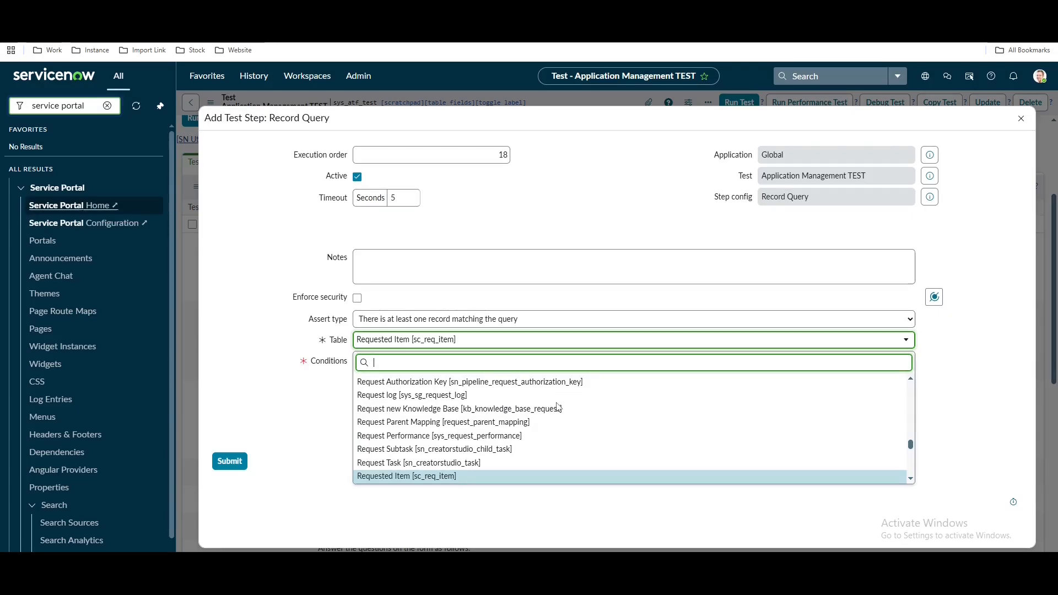
text(sc_task)
click(449, 429)
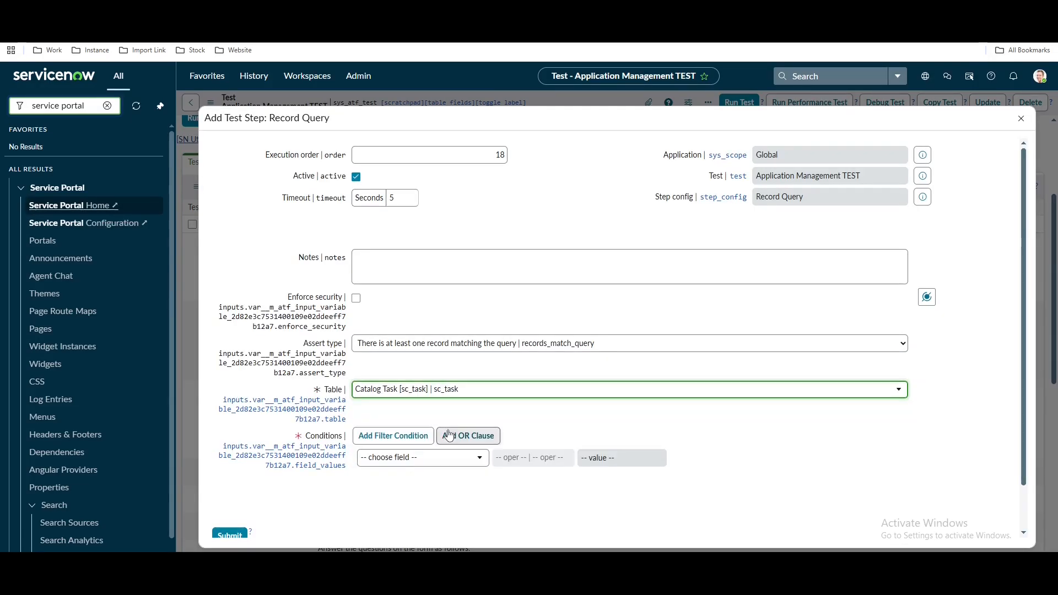
Add the condition Request item is Step 9's first record
click(452, 466)
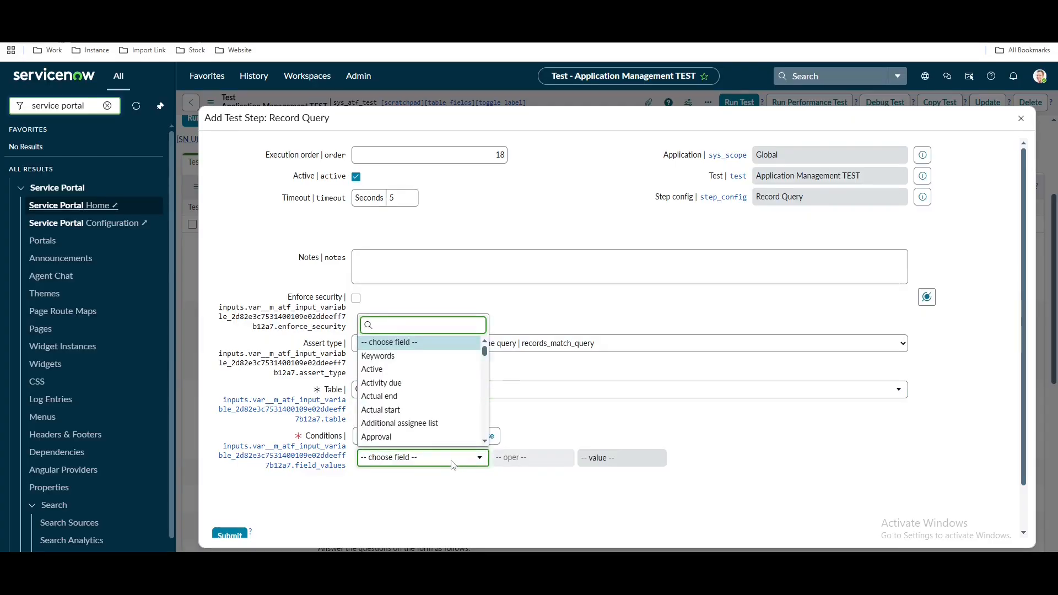
text(req)
click(402, 425)
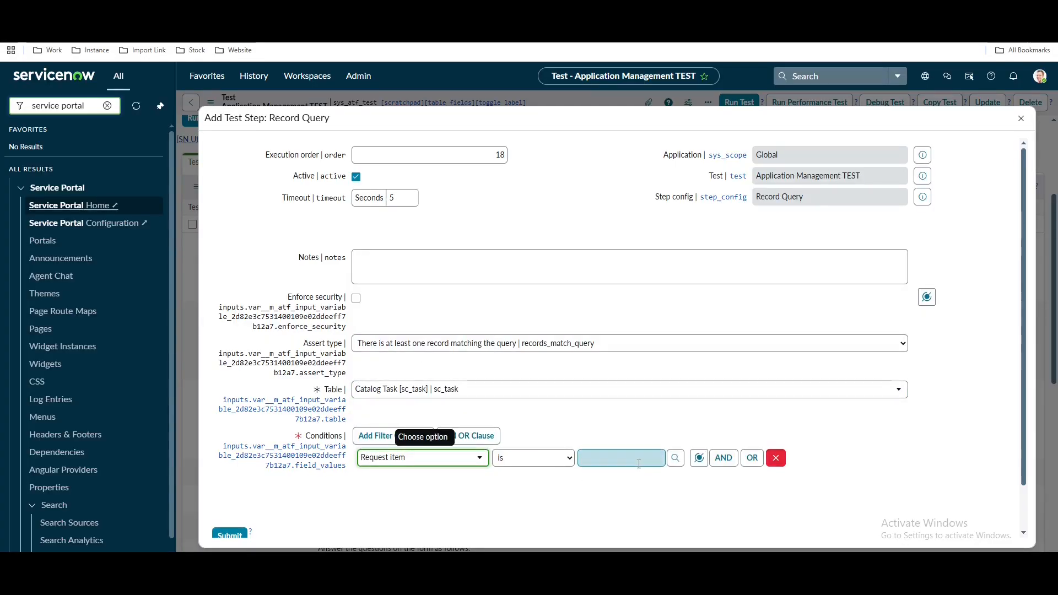
click(699, 458)
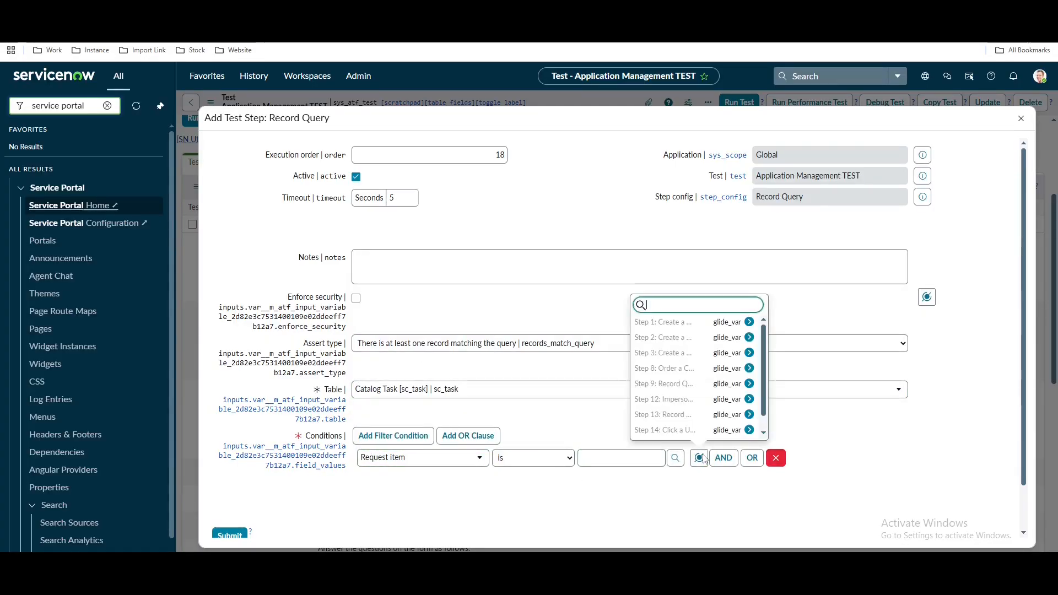
click(733, 386)
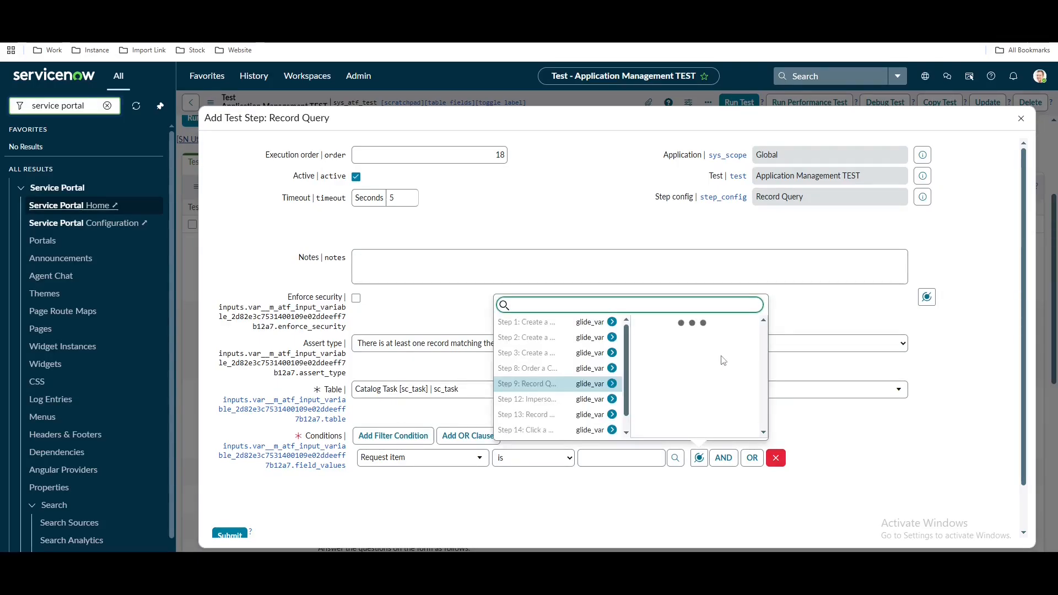
click(683, 324)
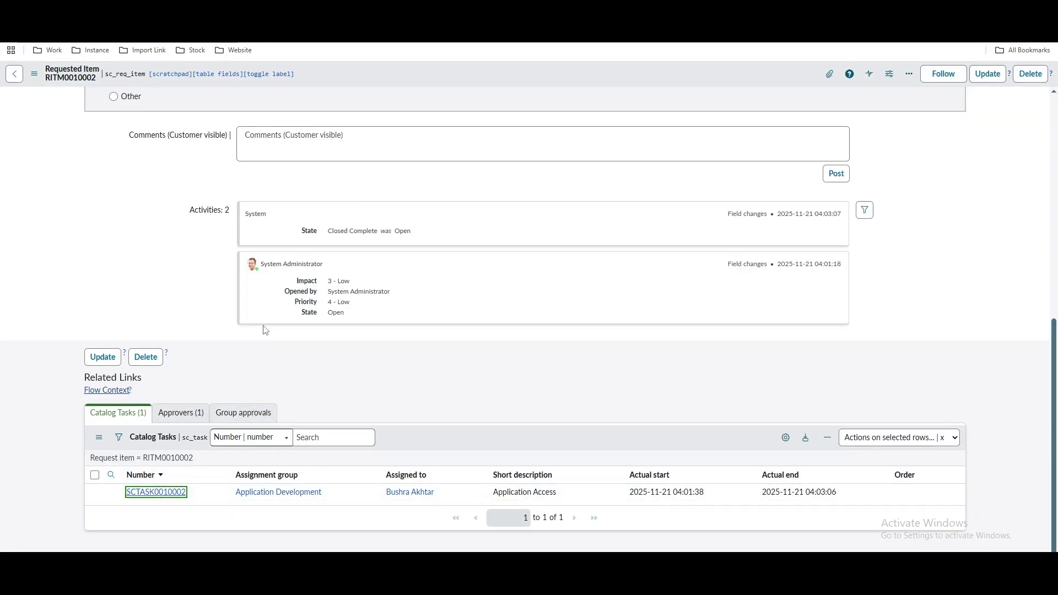
key(Return)
click(709, 145)
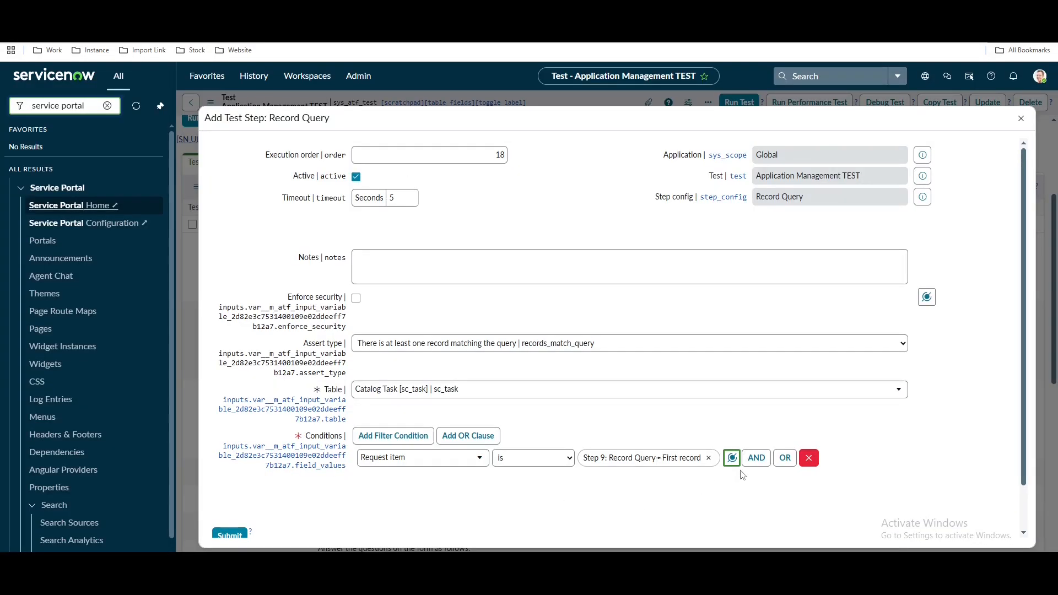
Add a second condition State is Open and submit the query step
click(756, 474)
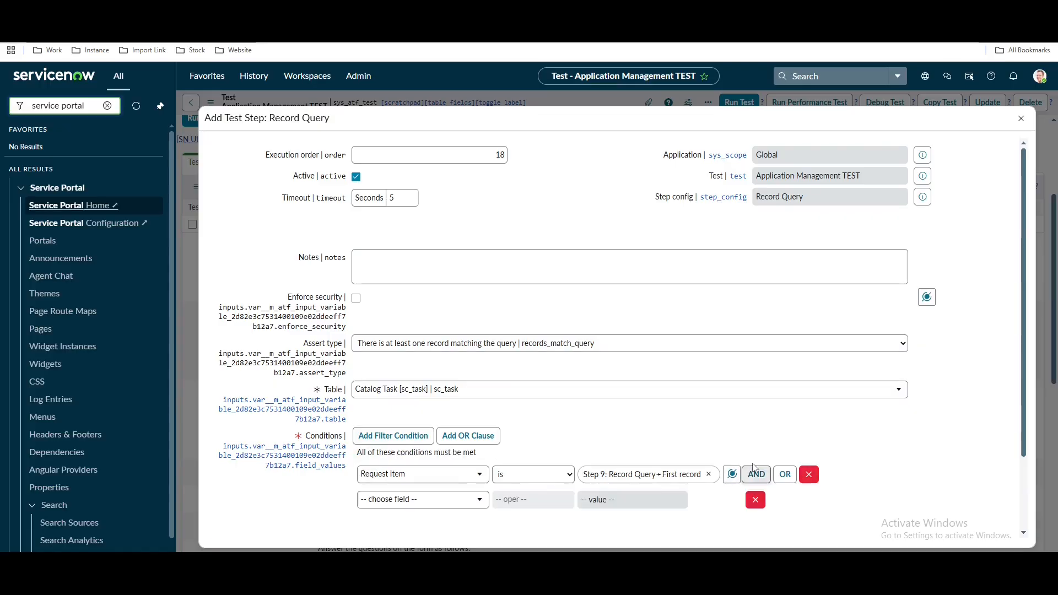
click(466, 501)
text(stat)
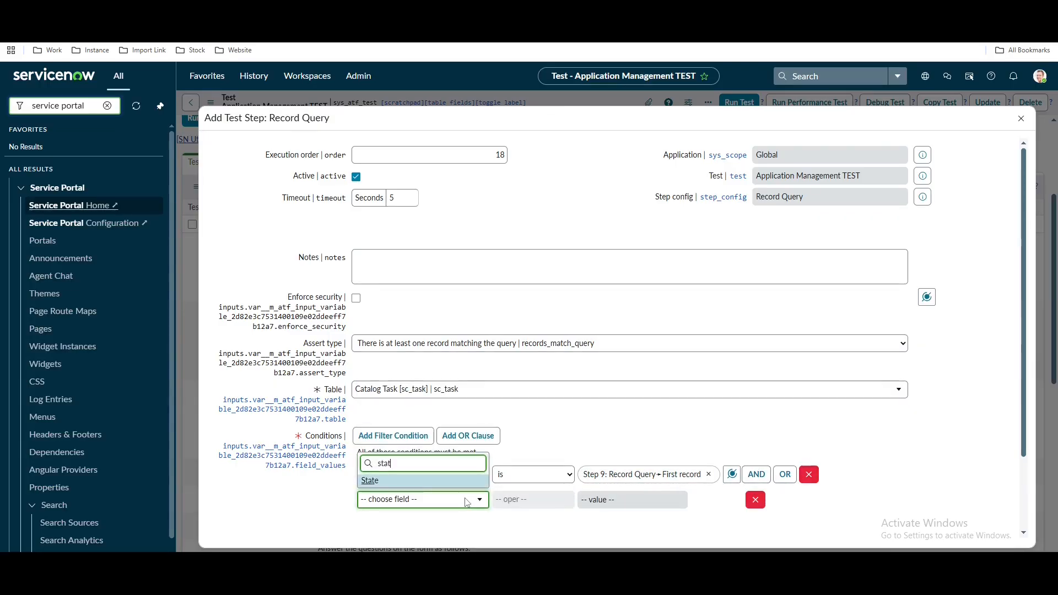
click(428, 486)
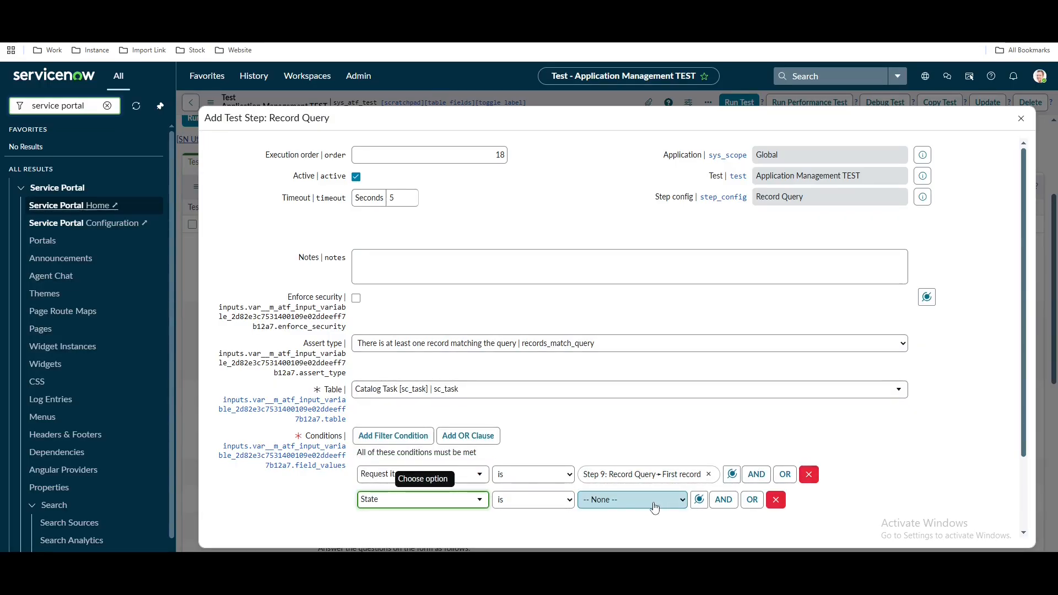
click(653, 500)
click(621, 426)
scroll(354, 503, down, 2)
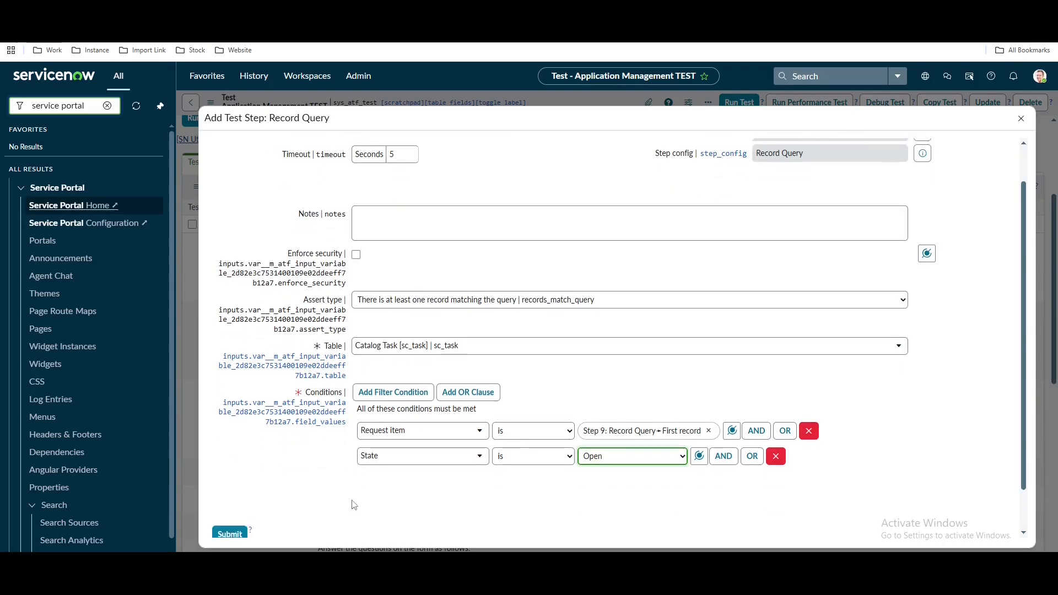
click(243, 487)
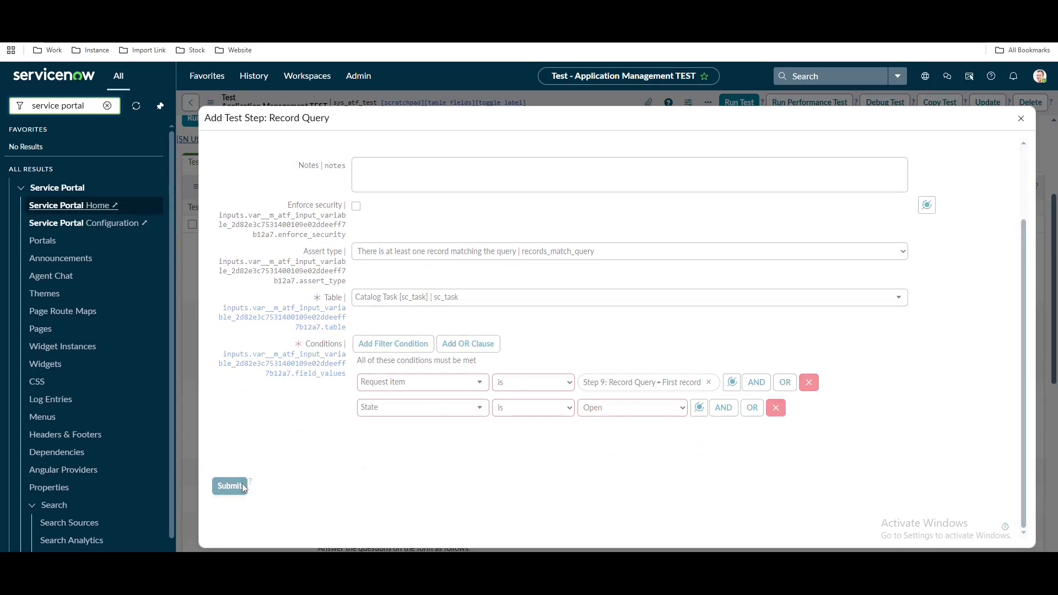
scroll(513, 471, down, 7)
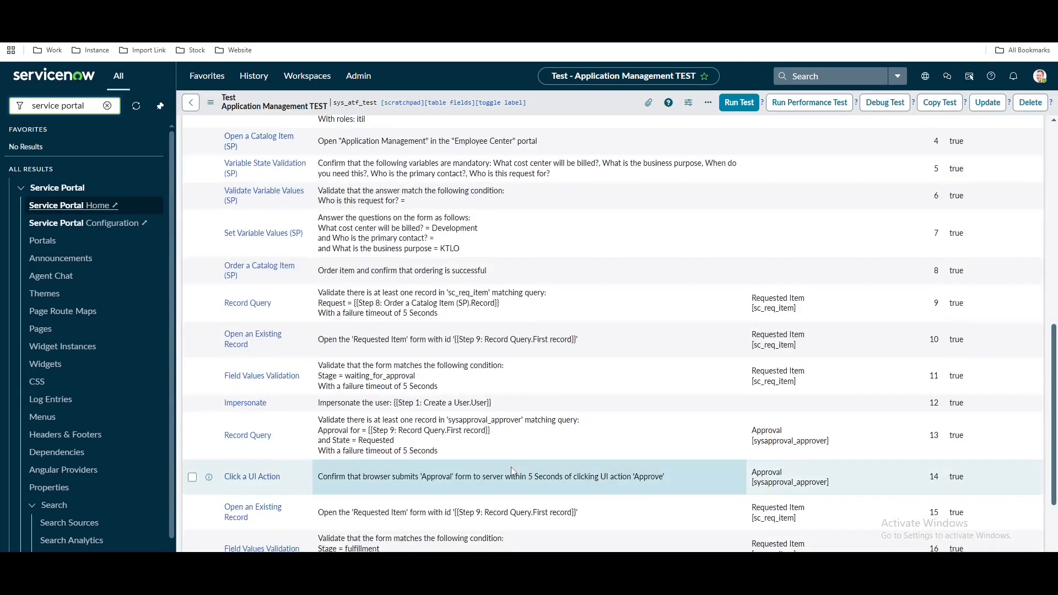
Add an Open an Existing Record test step
scroll(513, 471, down, 2)
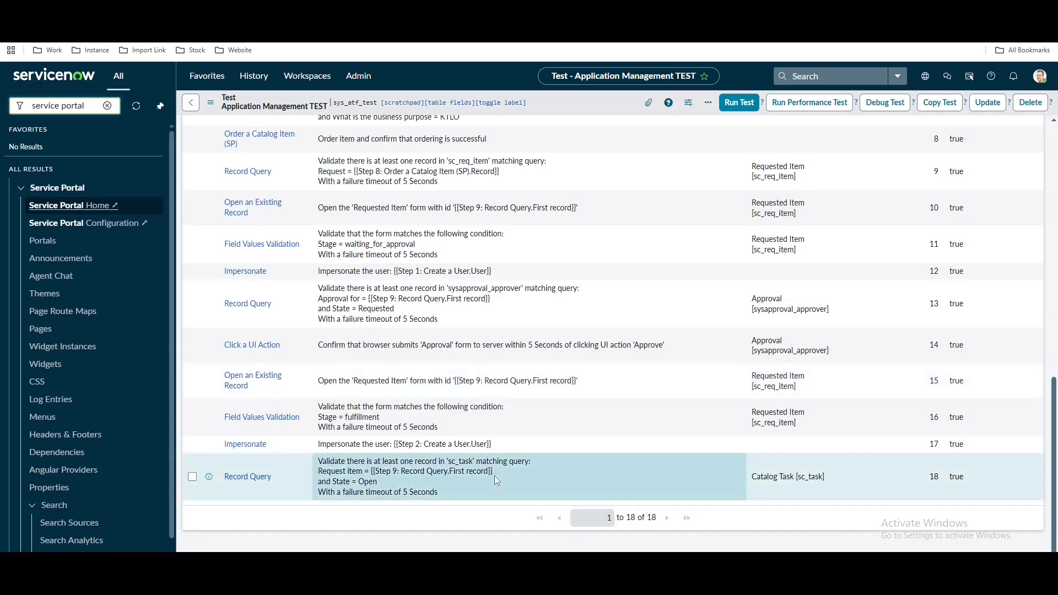
scroll(655, 488, up, 9)
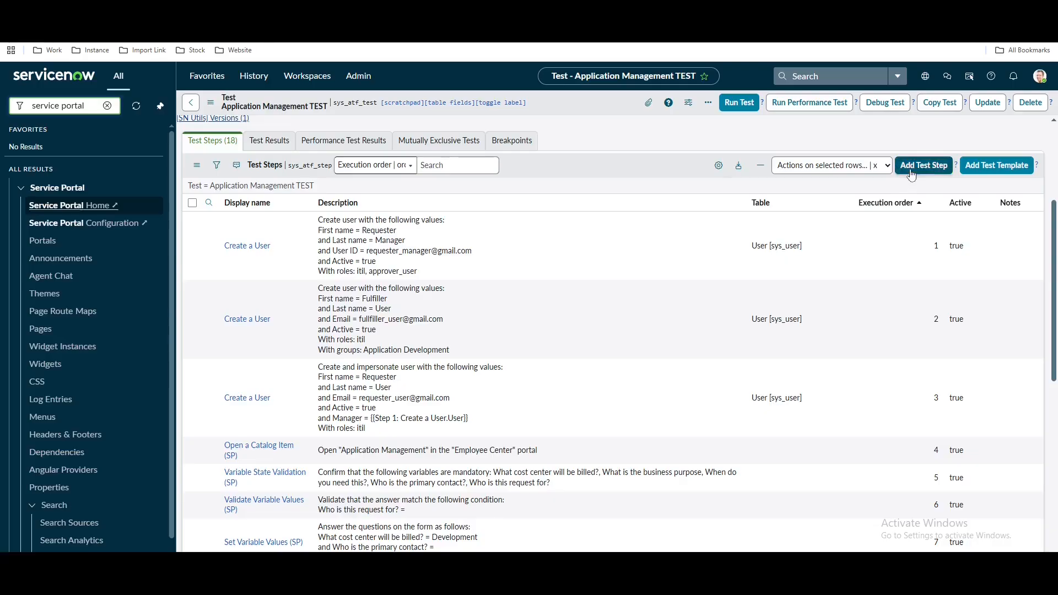
click(911, 174)
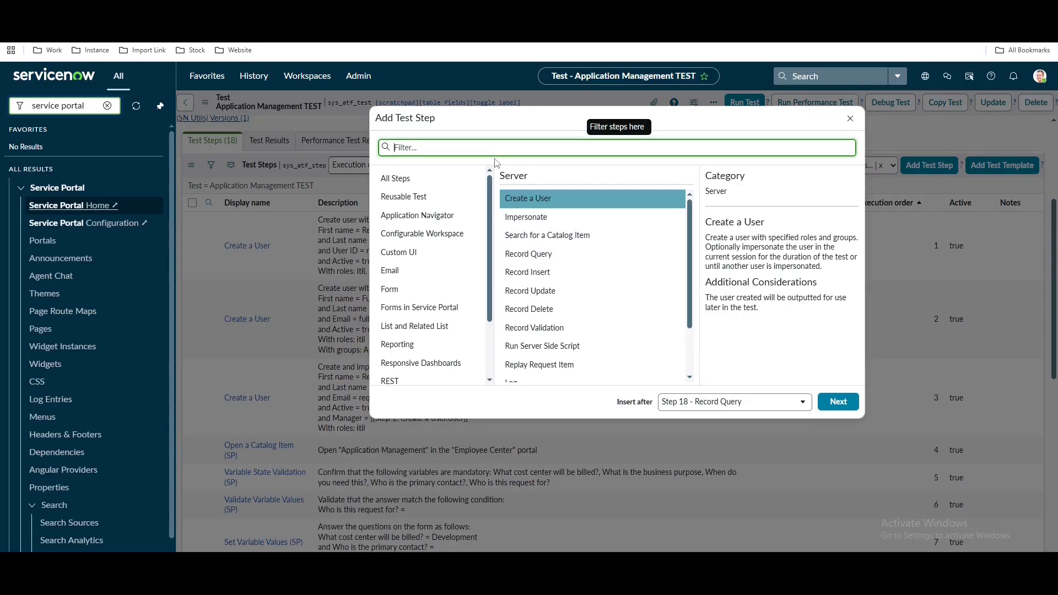
text(open)
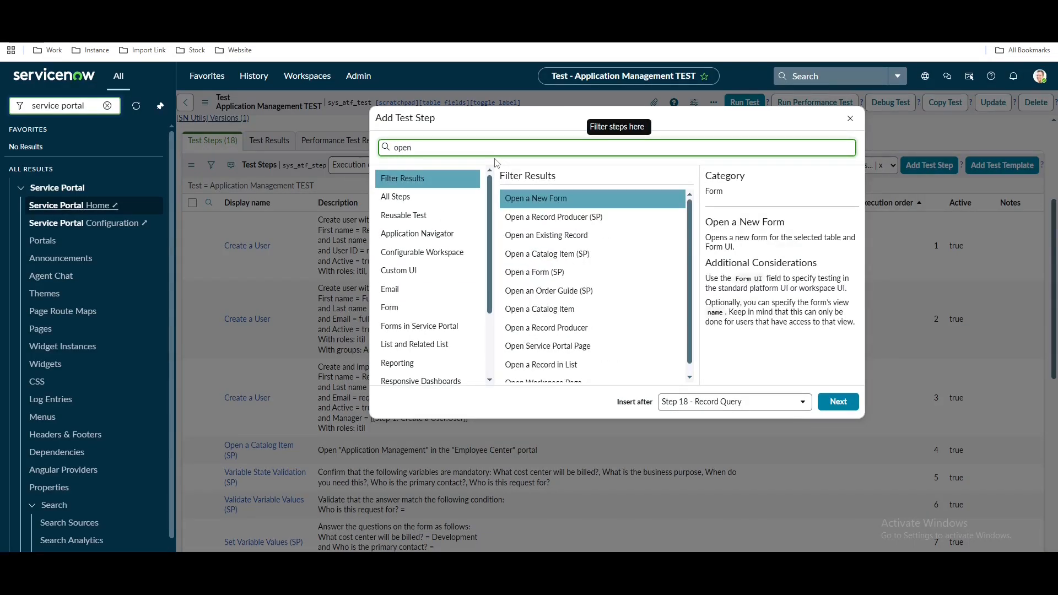
click(545, 235)
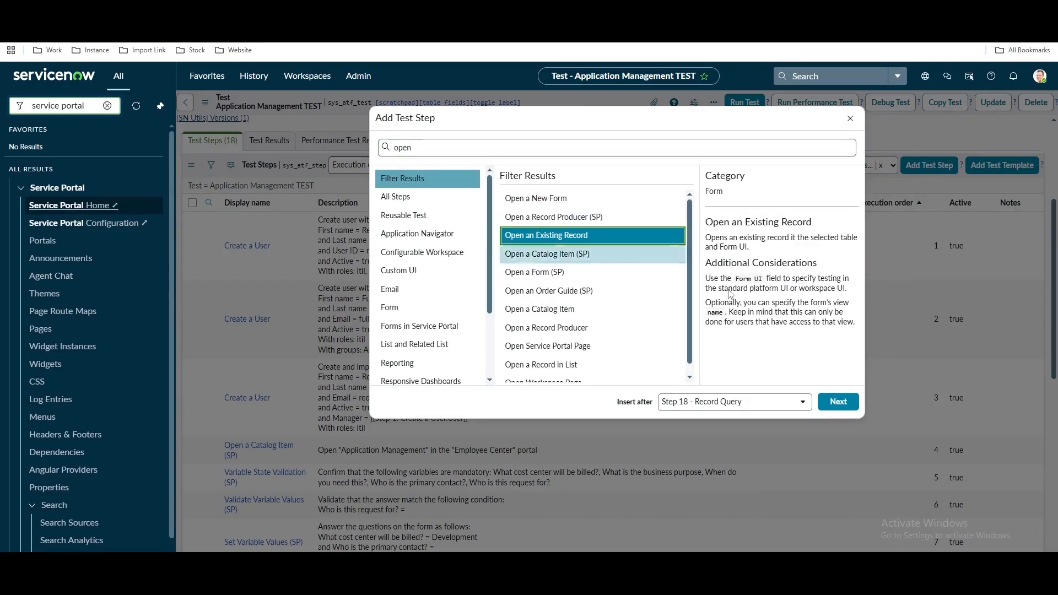
click(841, 402)
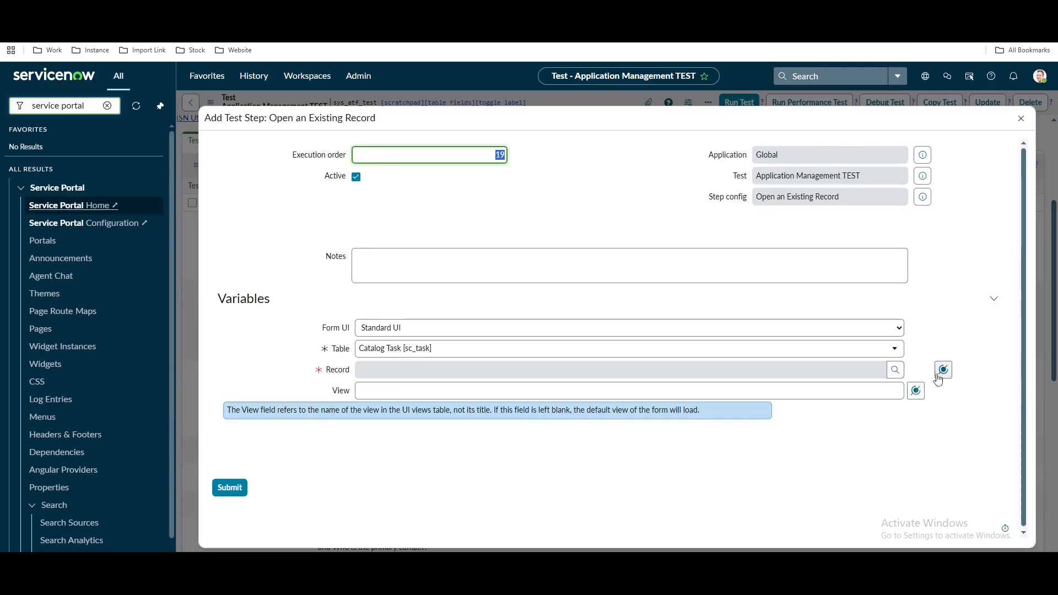
Set Record to Step 18's first record and submit the step
click(942, 373)
click(943, 422)
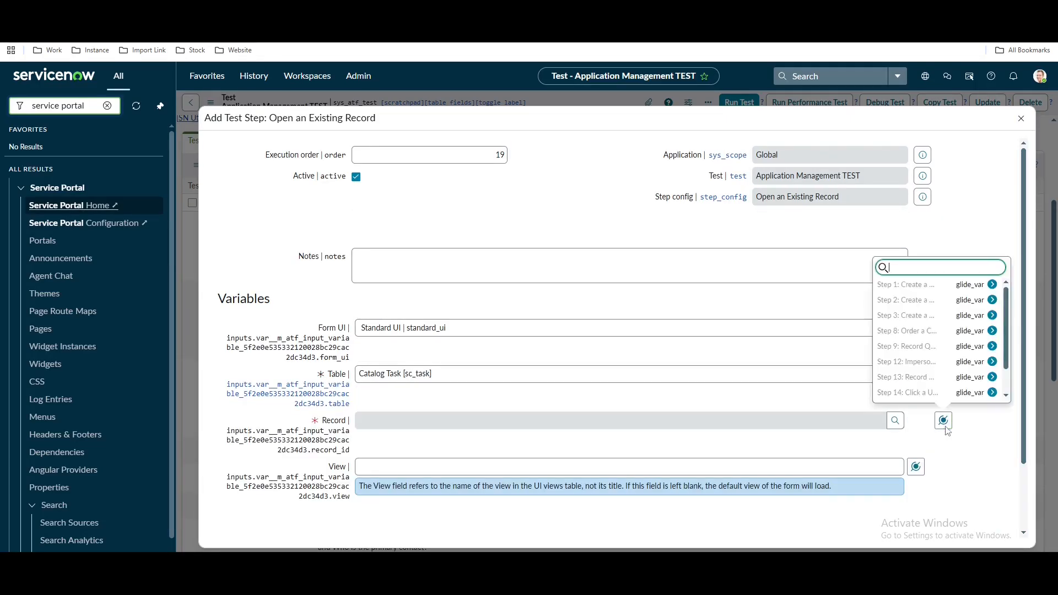
scroll(967, 394, down, 1)
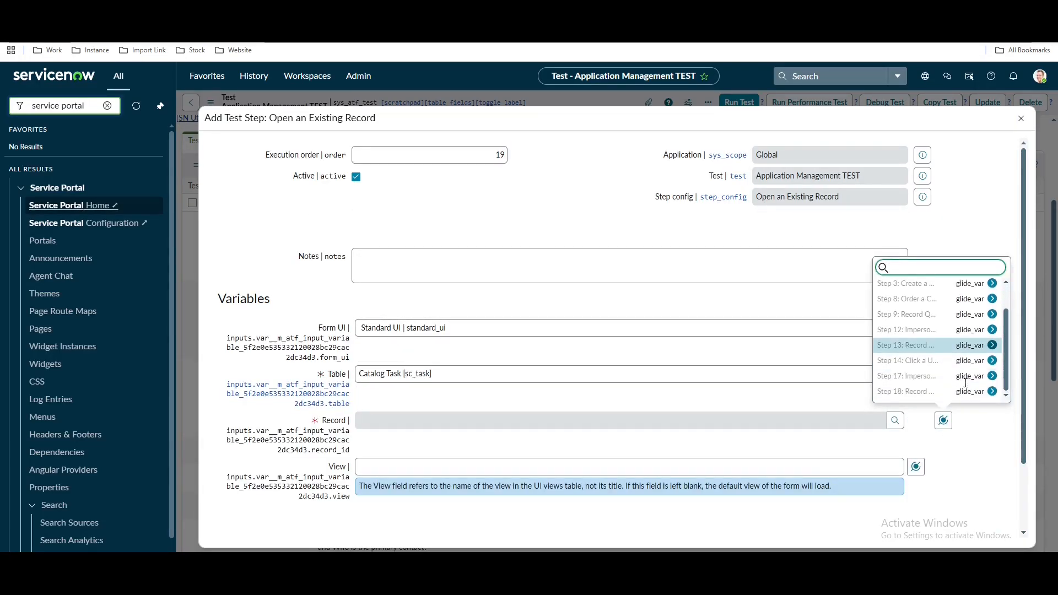
click(971, 392)
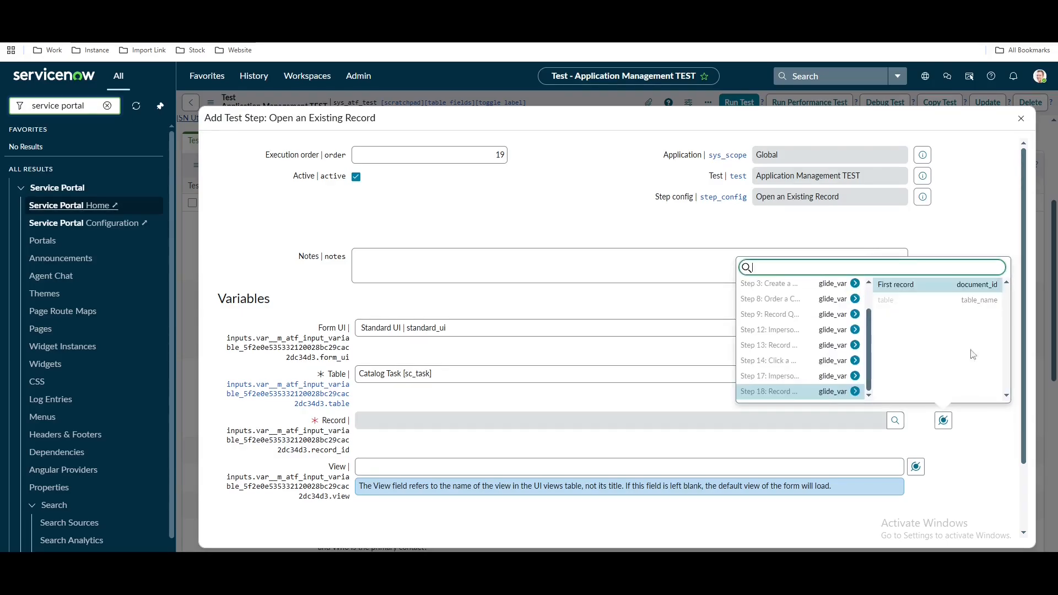
click(922, 290)
scroll(287, 484, down, 2)
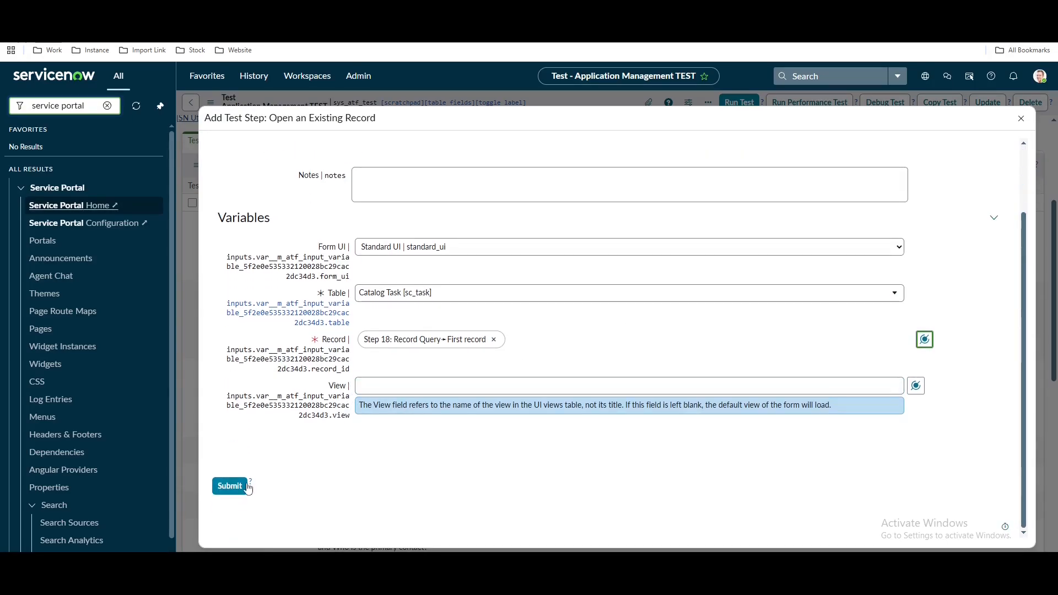
click(238, 489)
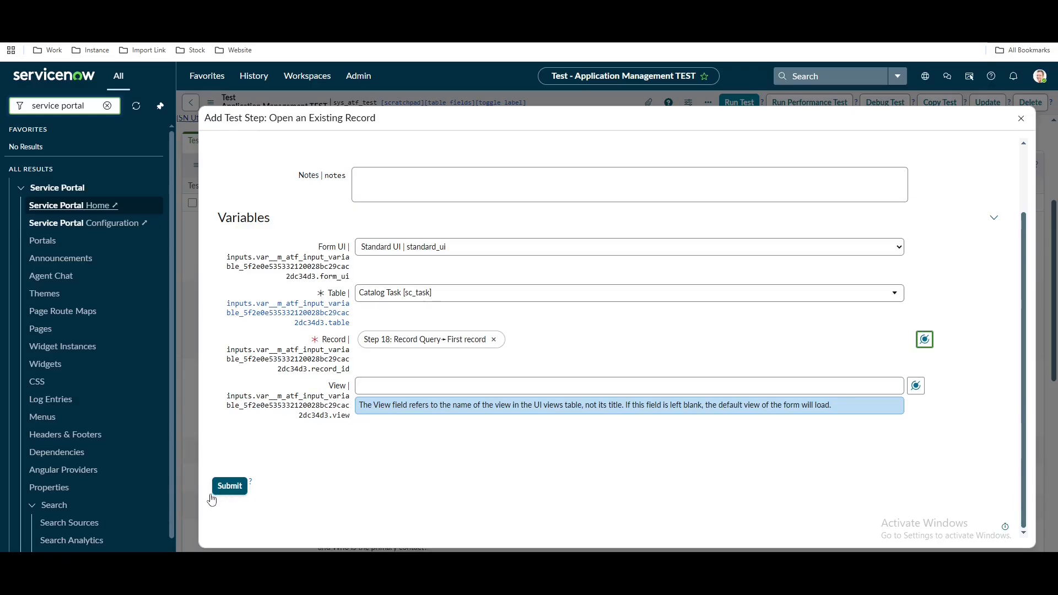
click(229, 485)
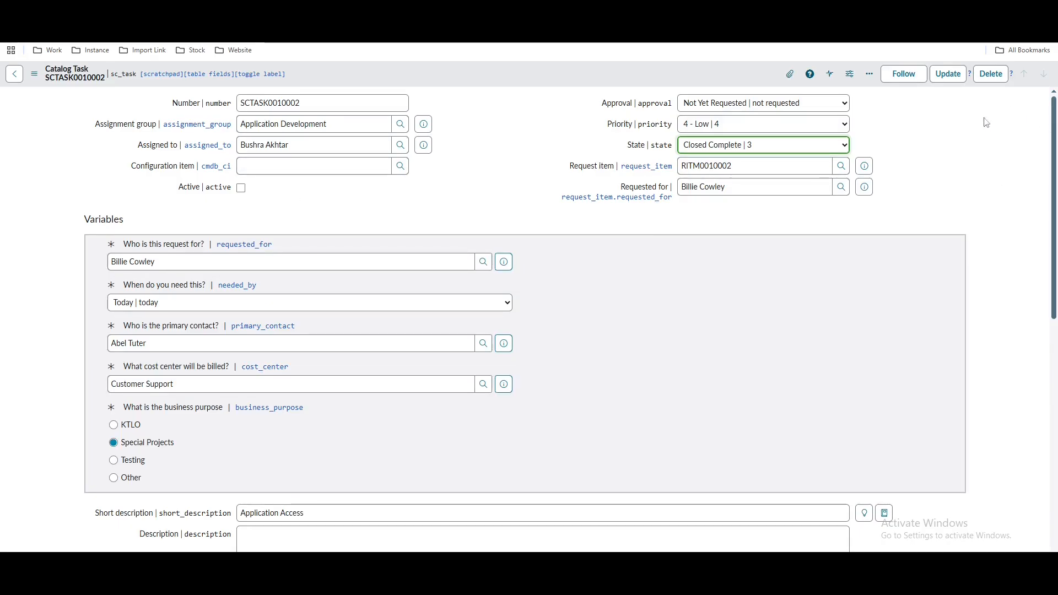
Set the catalog task's State to Open and save it
click(761, 147)
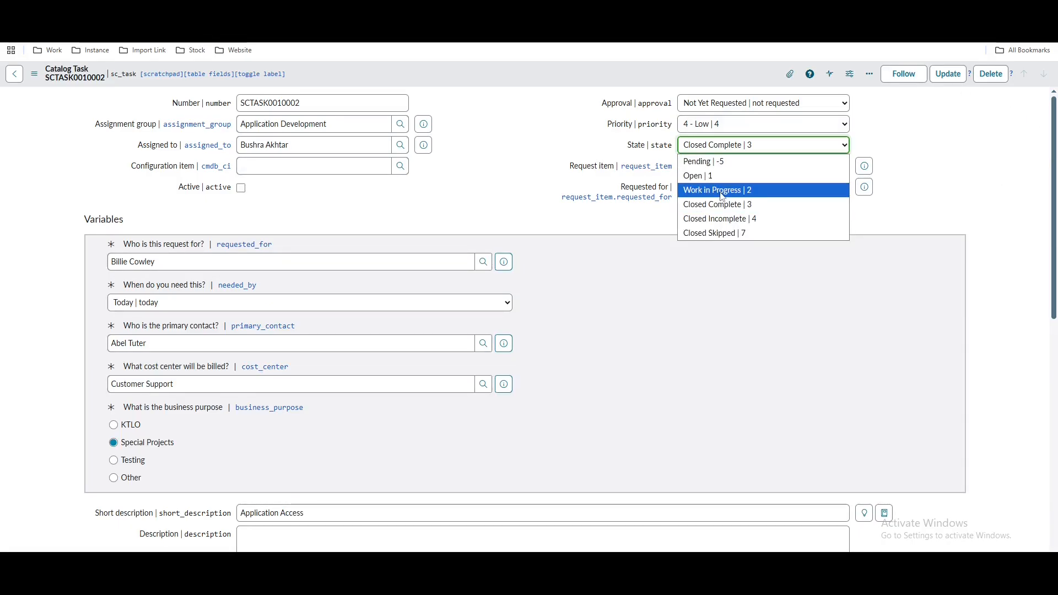
click(708, 177)
right_click(605, 71)
click(623, 77)
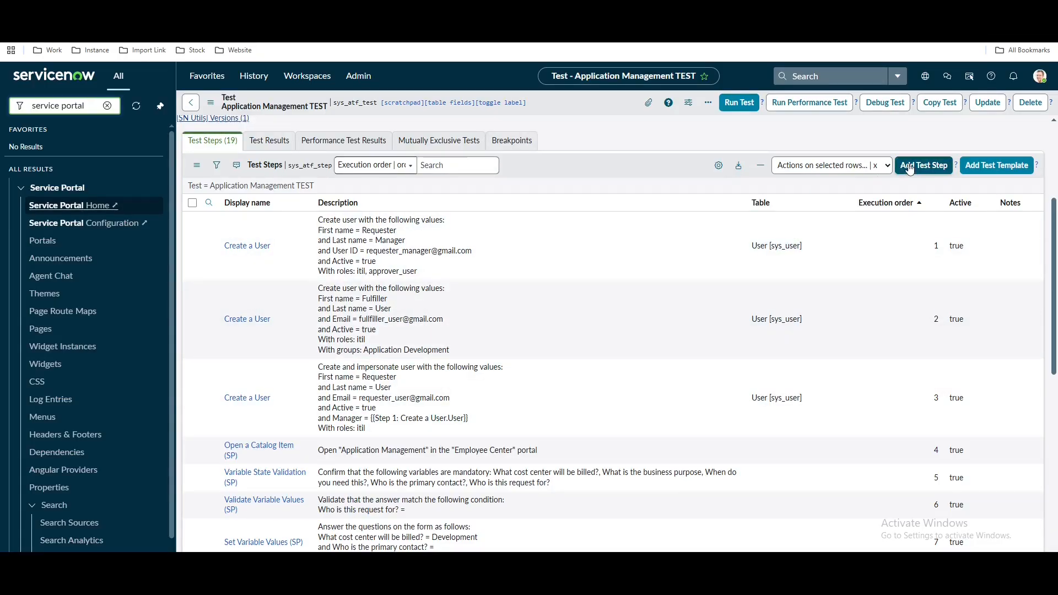
Add a Click a UI Action step for Close Task, asserting Form submitted to server
click(900, 179)
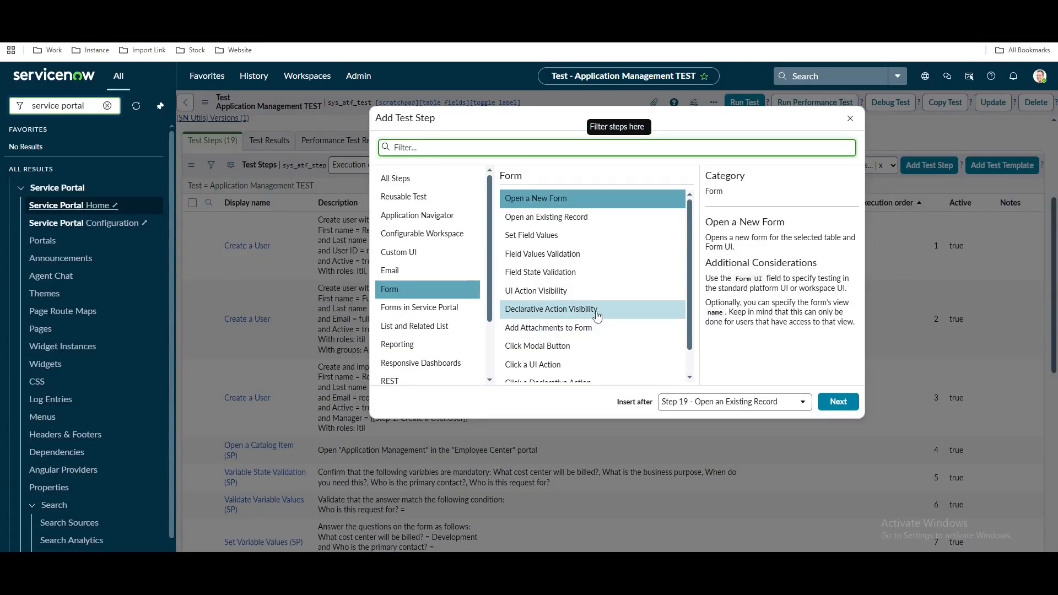
click(546, 363)
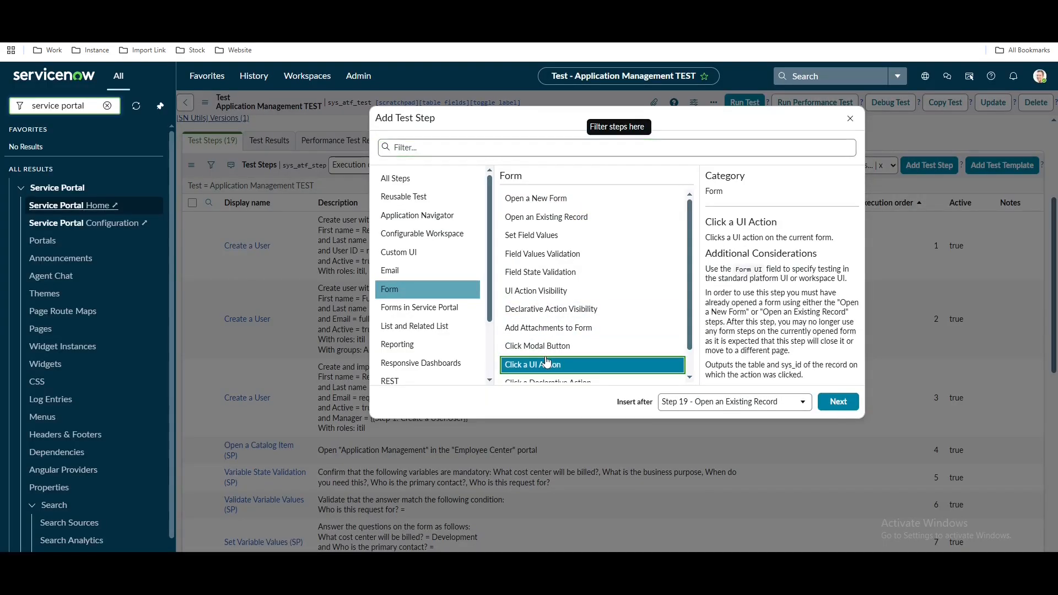
click(831, 401)
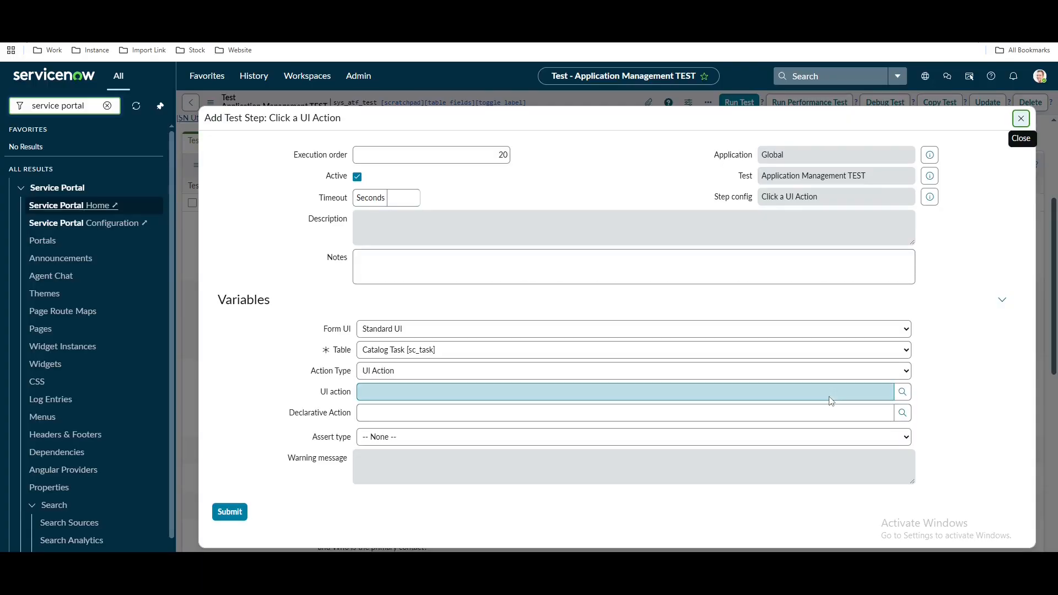
click(510, 373)
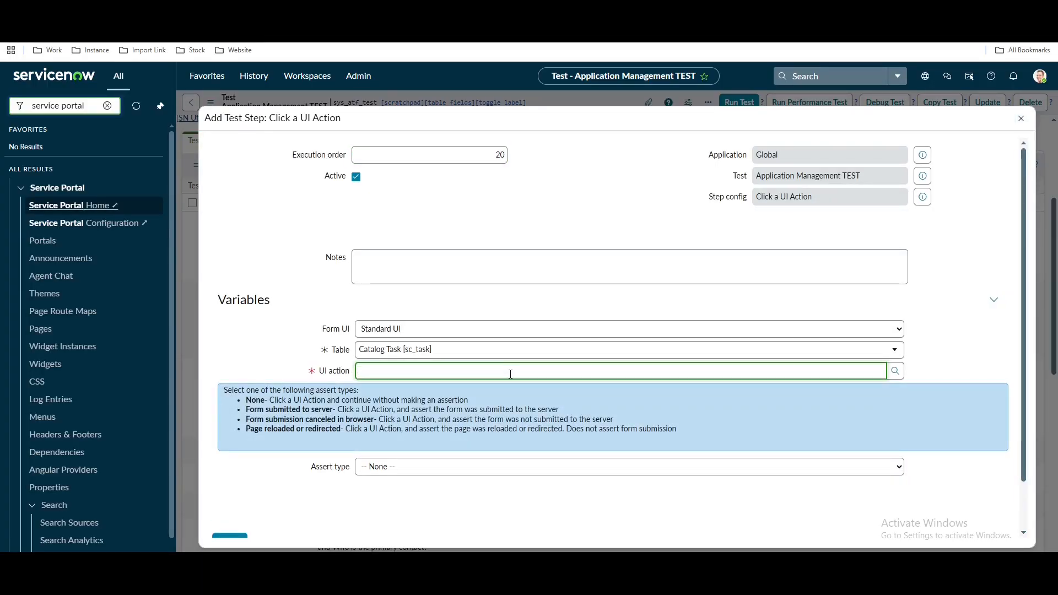
text(close t)
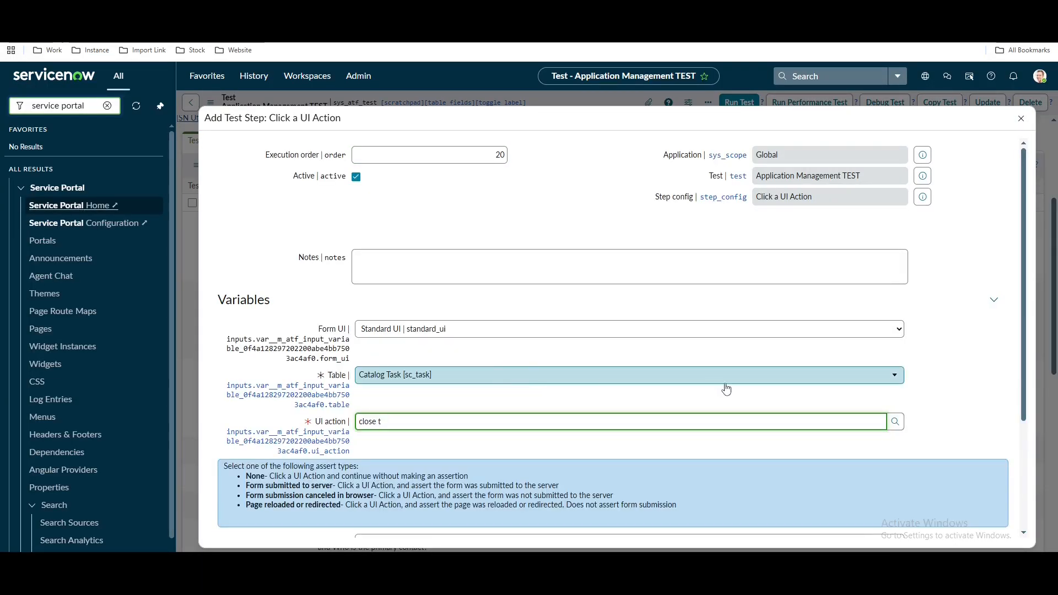
click(895, 422)
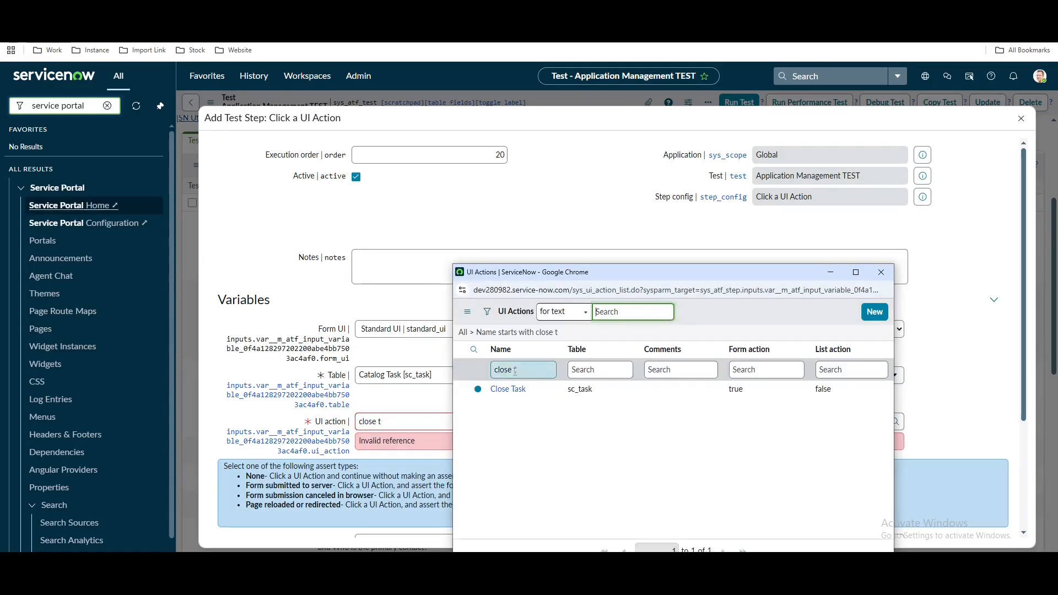
click(507, 389)
scroll(468, 396, down, 3)
click(440, 387)
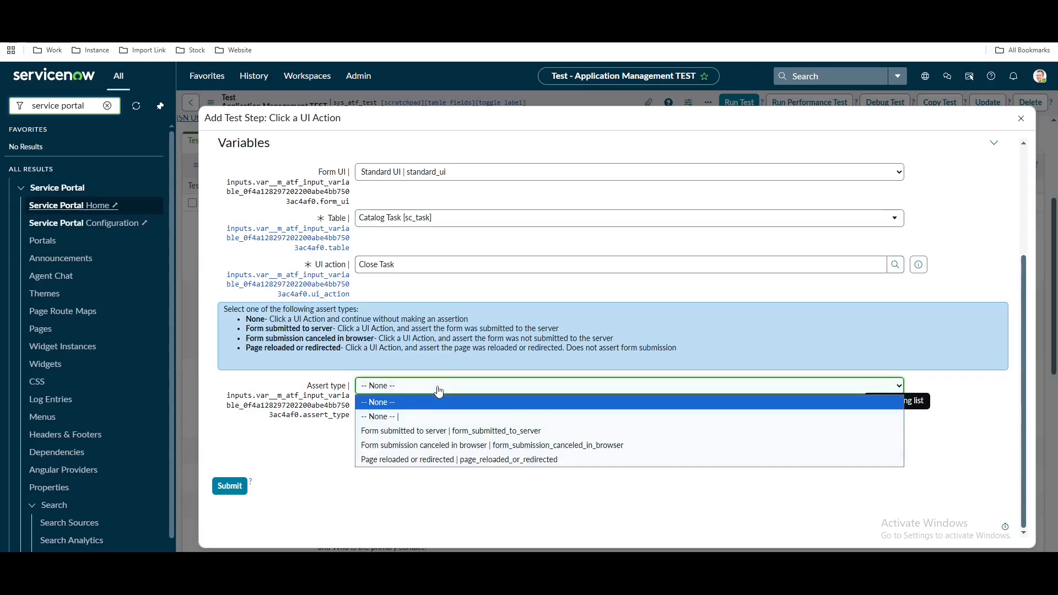
click(410, 431)
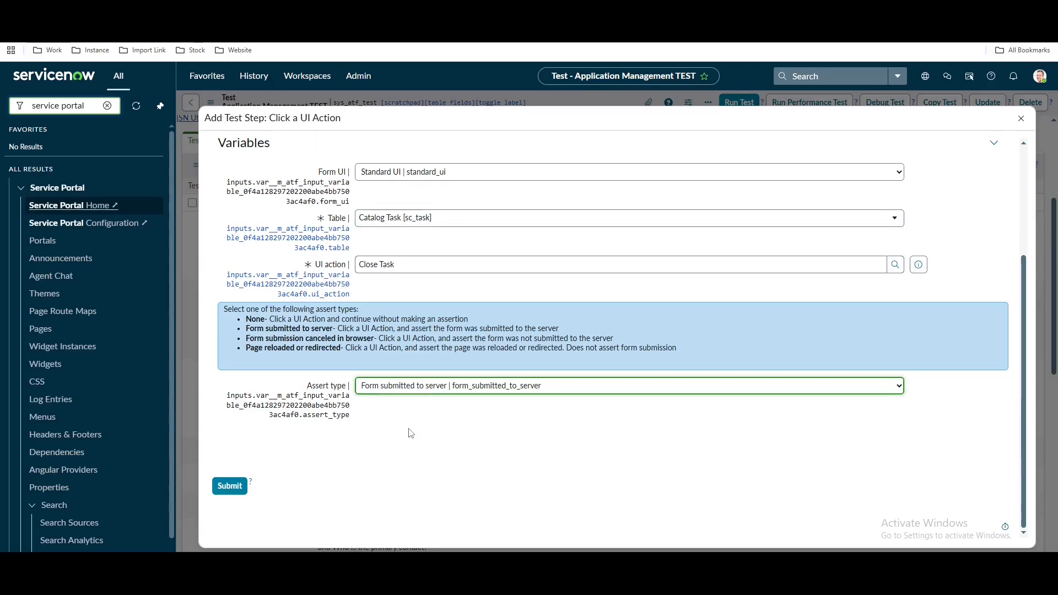
click(220, 494)
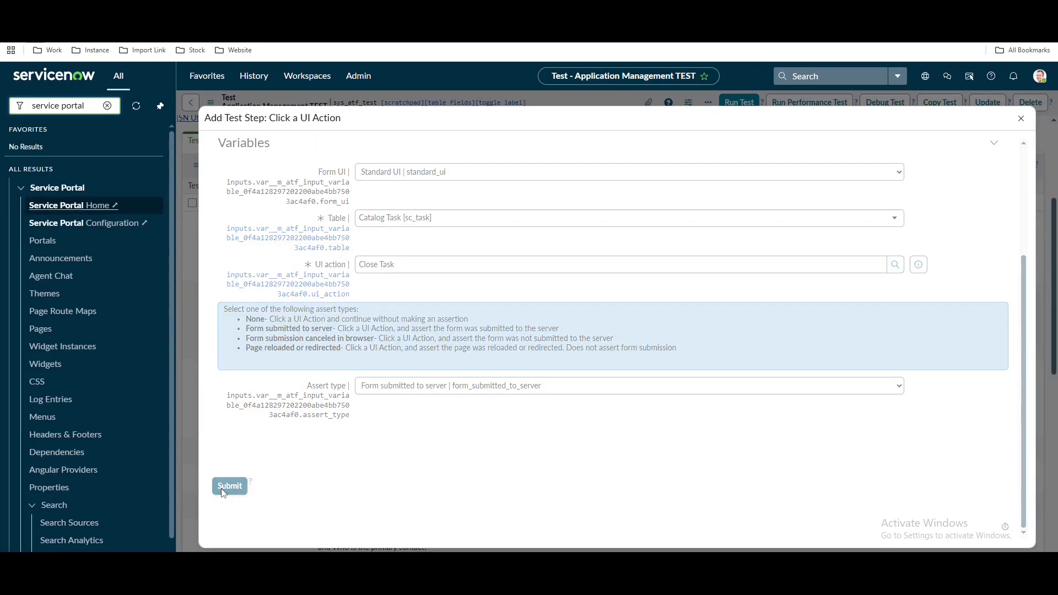
scroll(488, 425, down, 5)
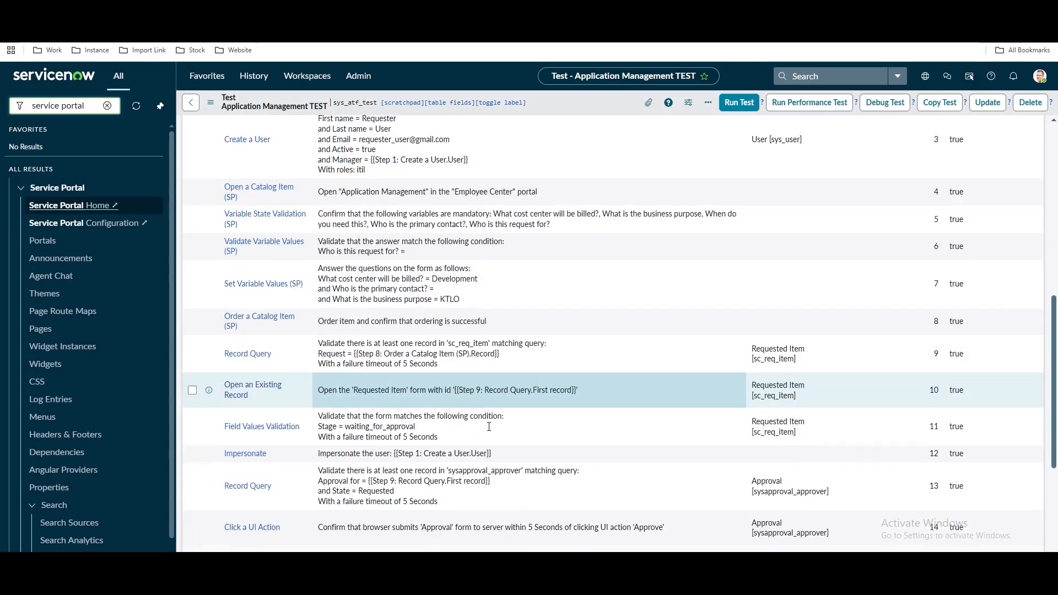
Preview the catalog task's Request item, open its full record, then return to the test
scroll(489, 426, down, 3)
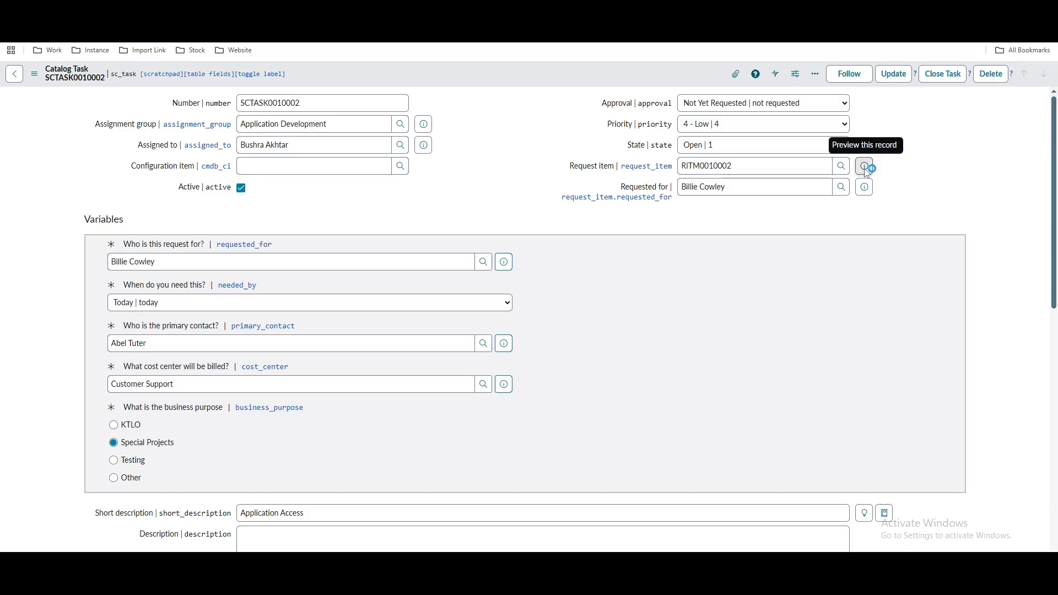
click(865, 167)
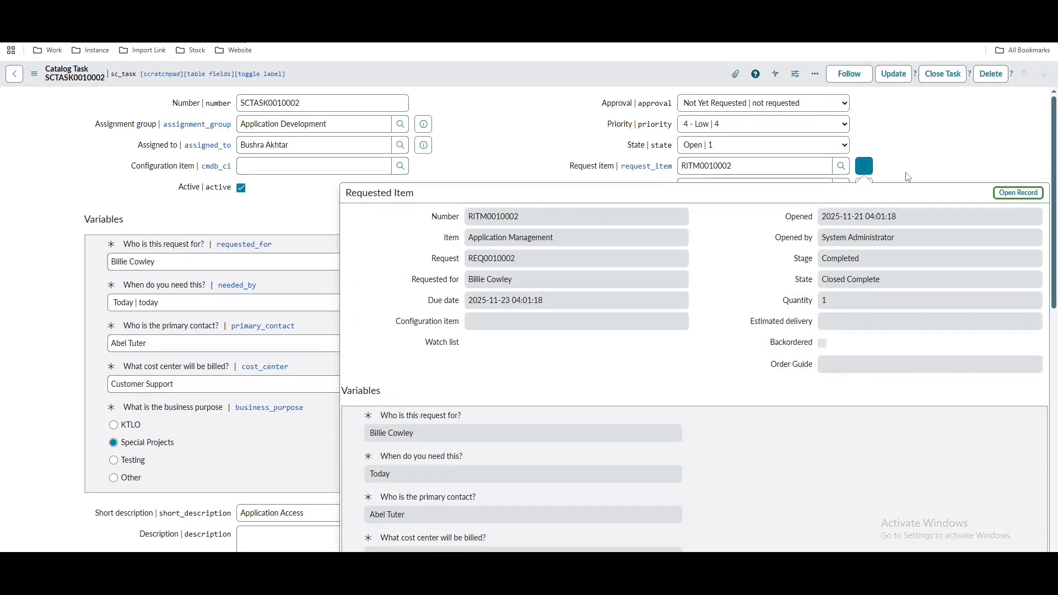
click(1001, 194)
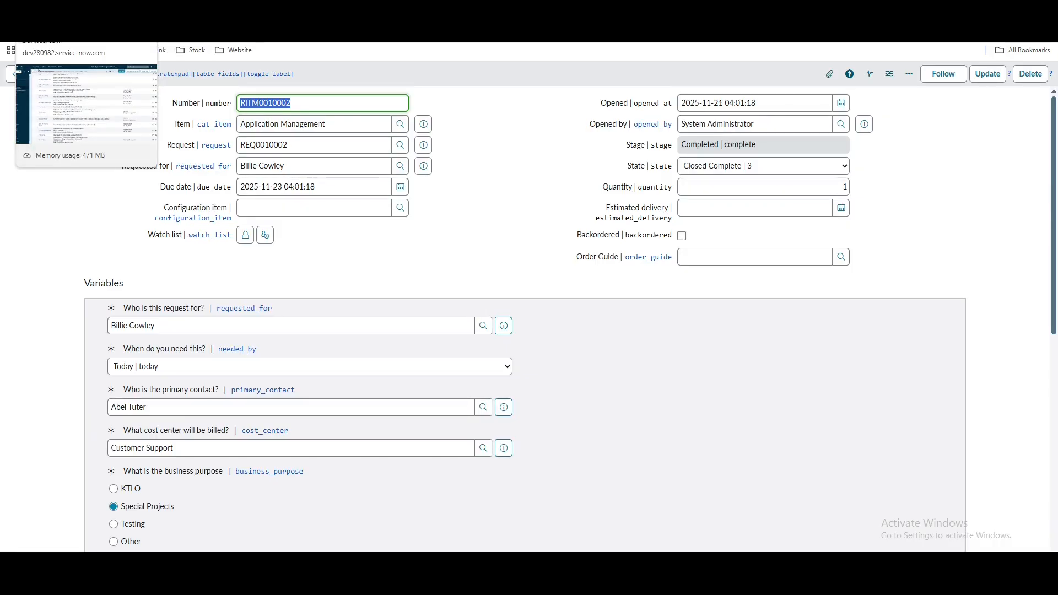
click(72, 8)
scroll(437, 275, down, 2)
scroll(662, 305, up, 1)
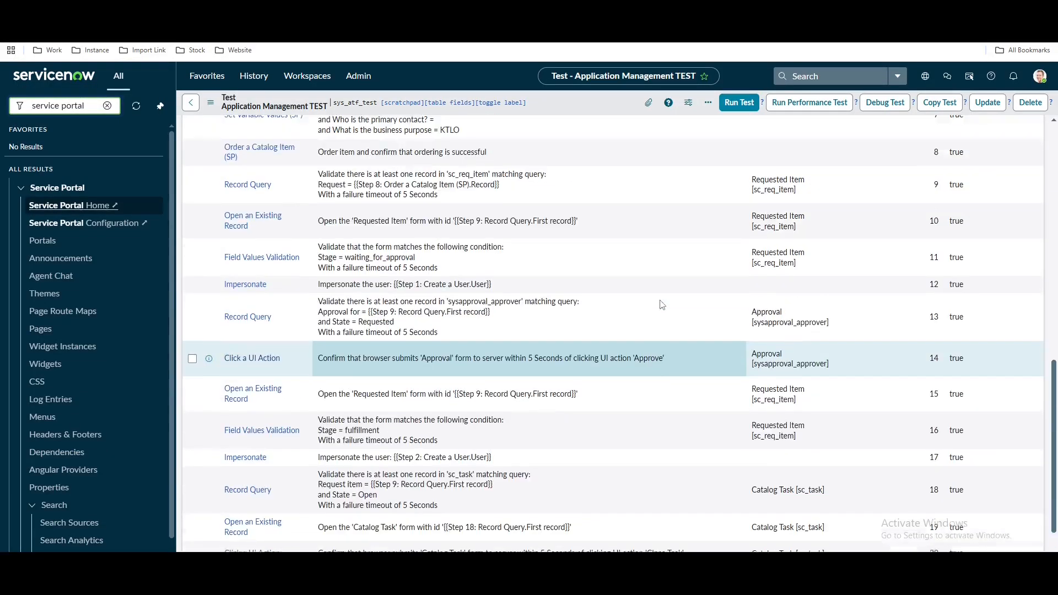
scroll(878, 290, up, 15)
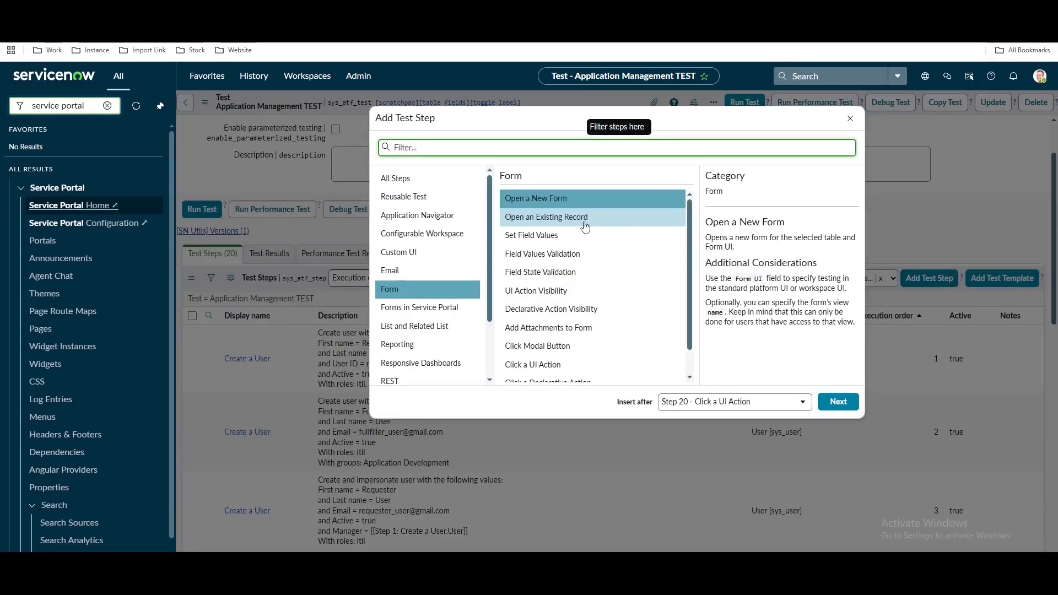
Add an Open an Existing Record step on sc_req_item using Step 9's first record
click(584, 218)
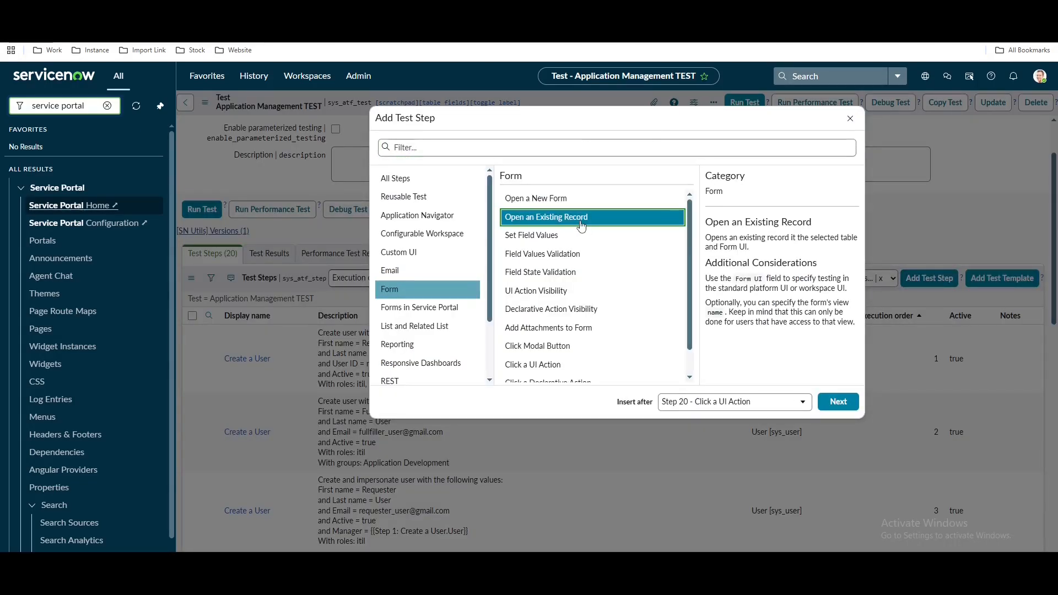
click(828, 405)
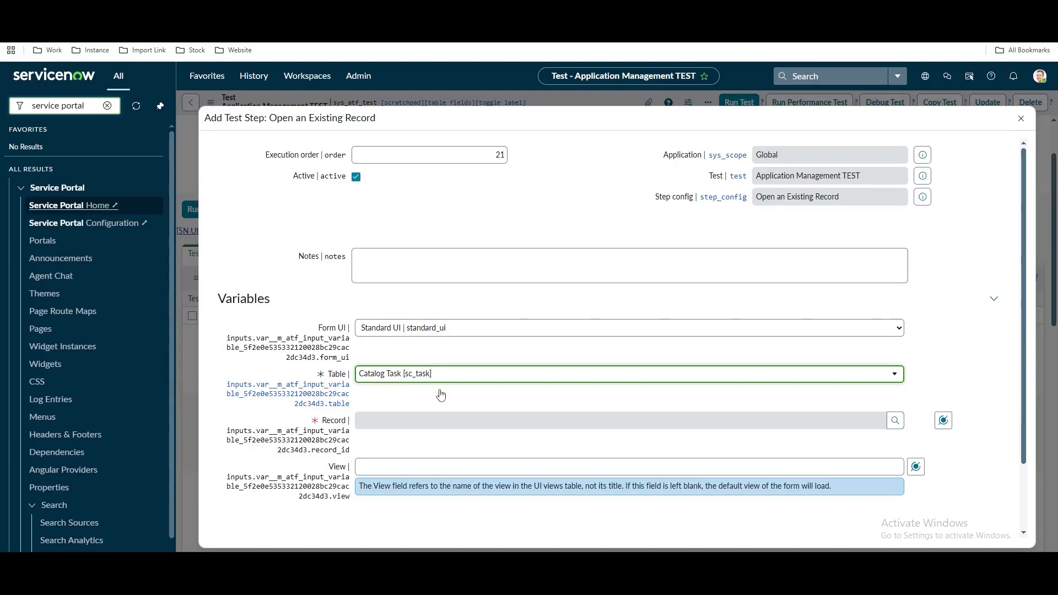
text(sc_req_item)
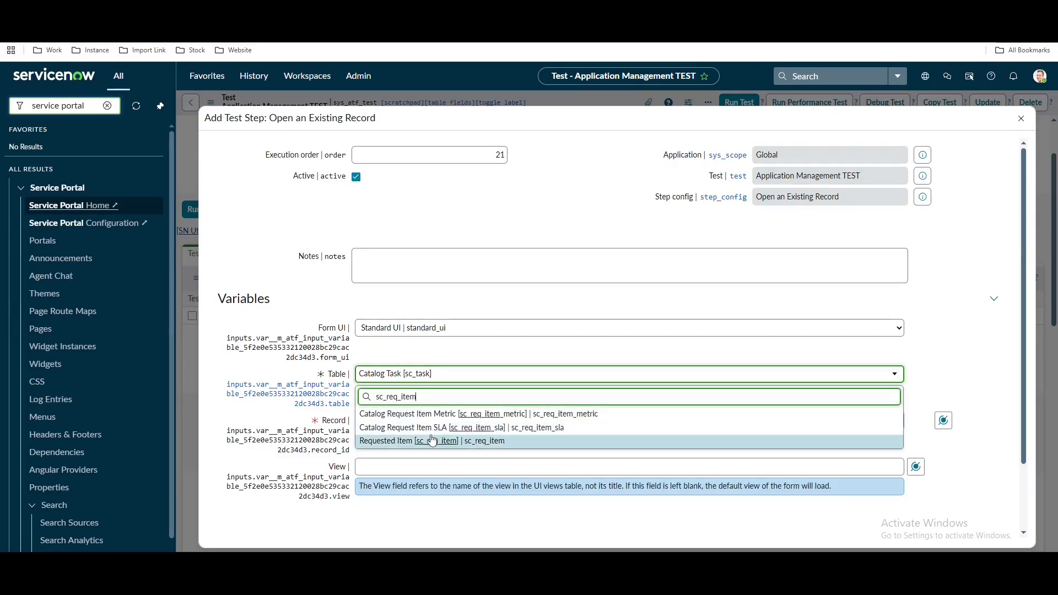
click(423, 441)
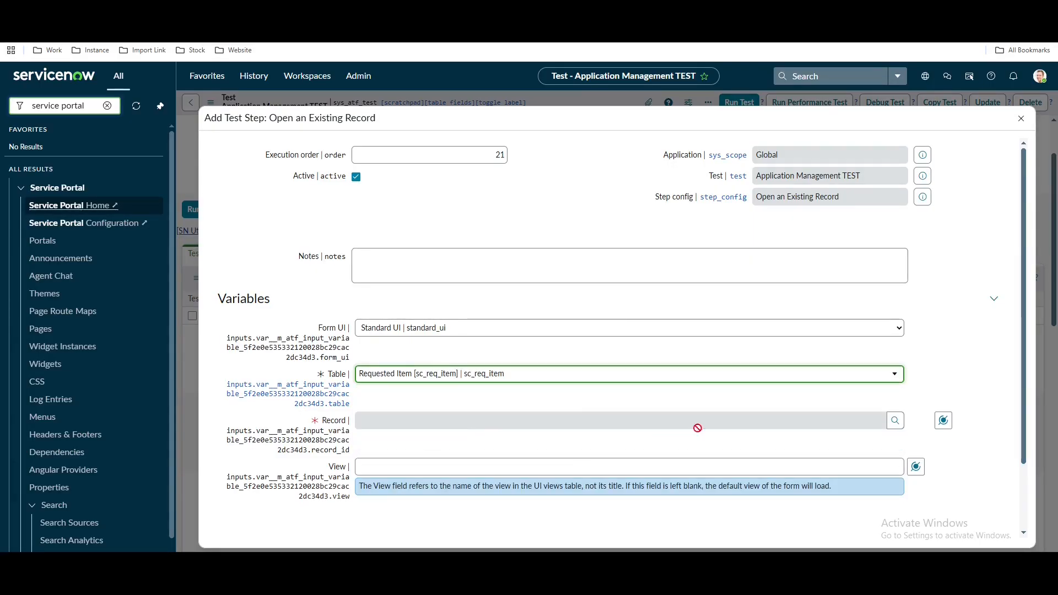
click(943, 420)
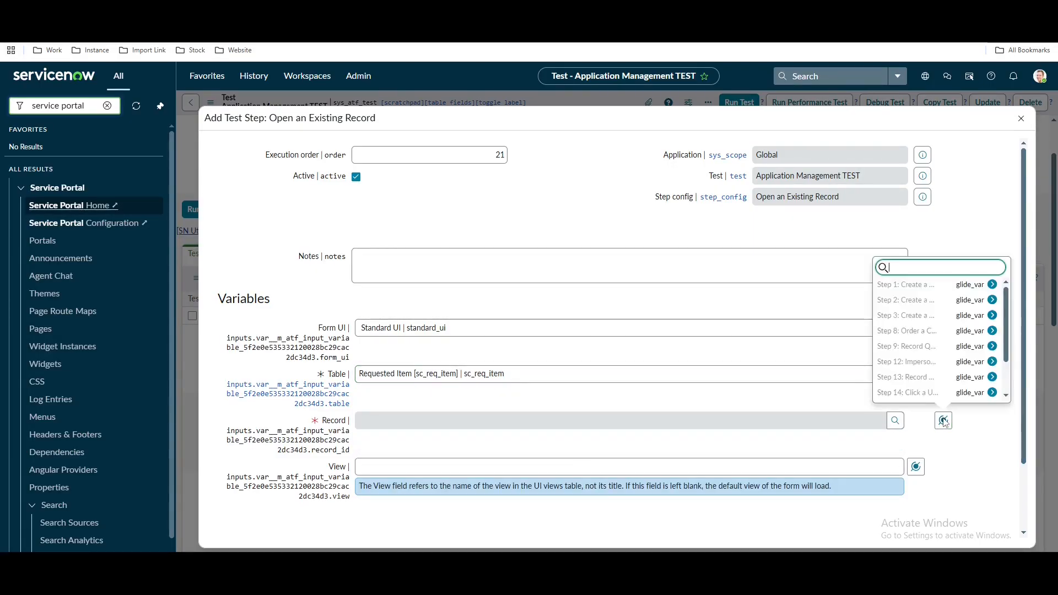
click(936, 346)
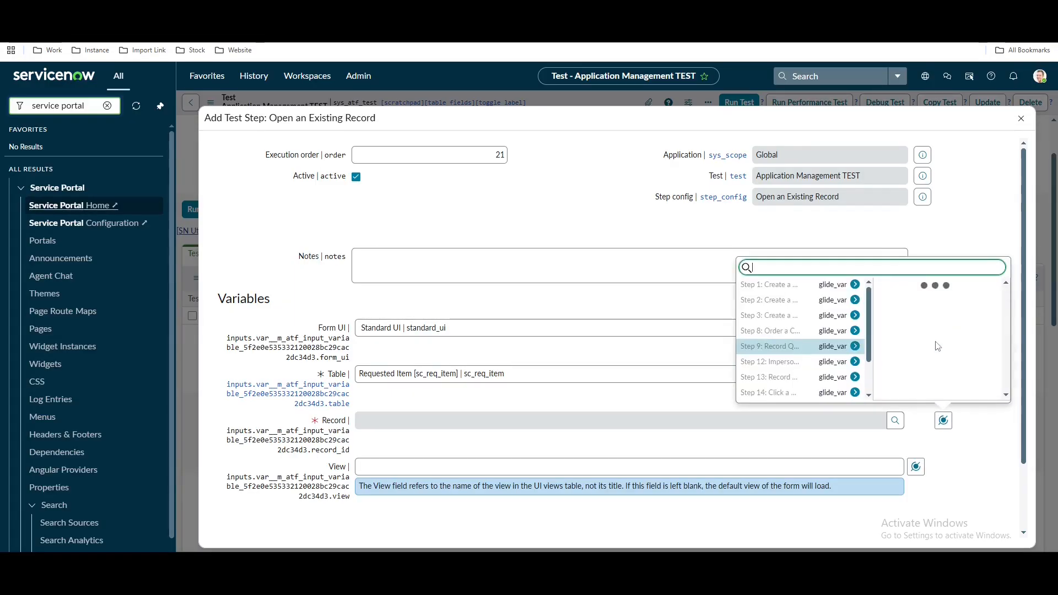
click(925, 290)
scroll(441, 441, down, 2)
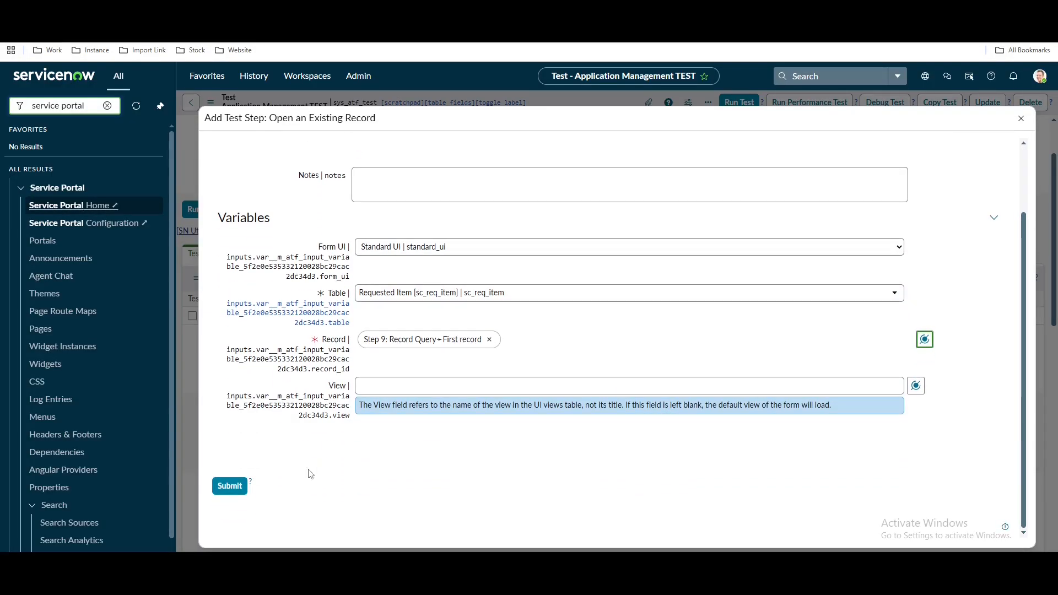
click(230, 485)
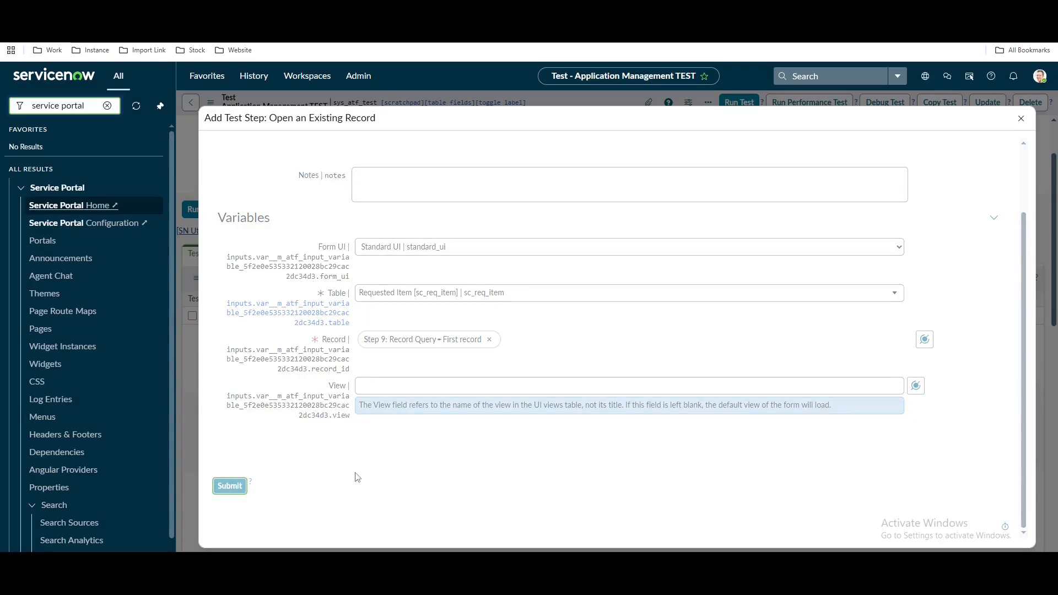
scroll(370, 471, down, 15)
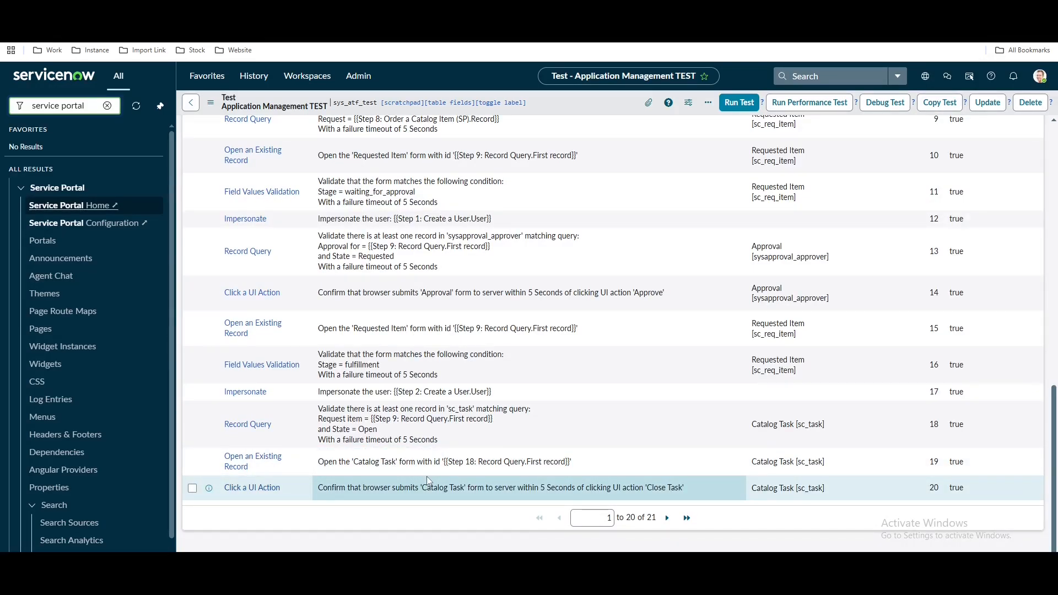
Add a Field Values Validation step with the condition Stage is Completed
scroll(465, 483, up, 15)
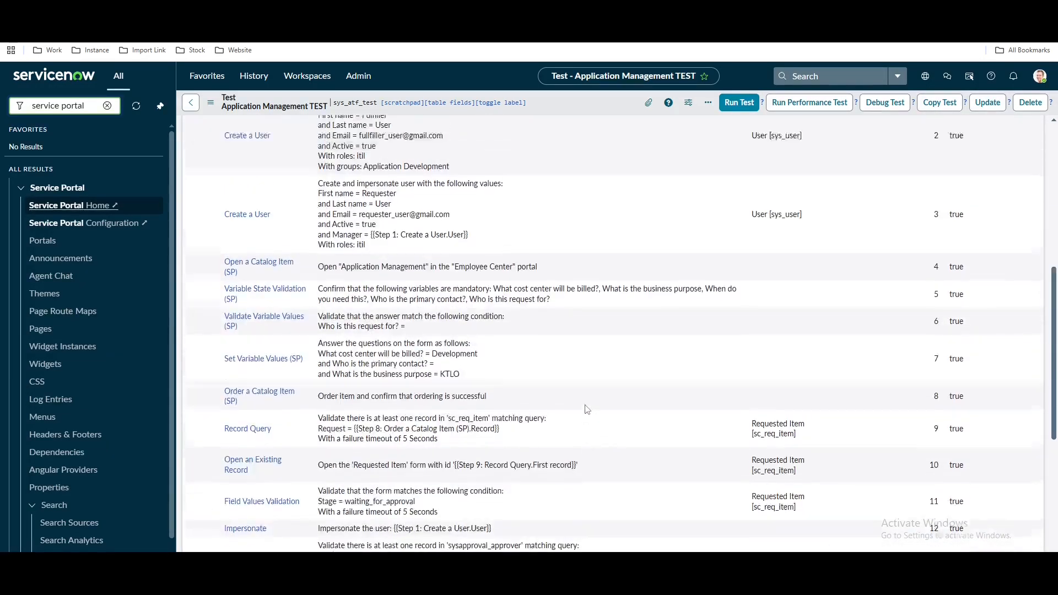
scroll(821, 339, up, 5)
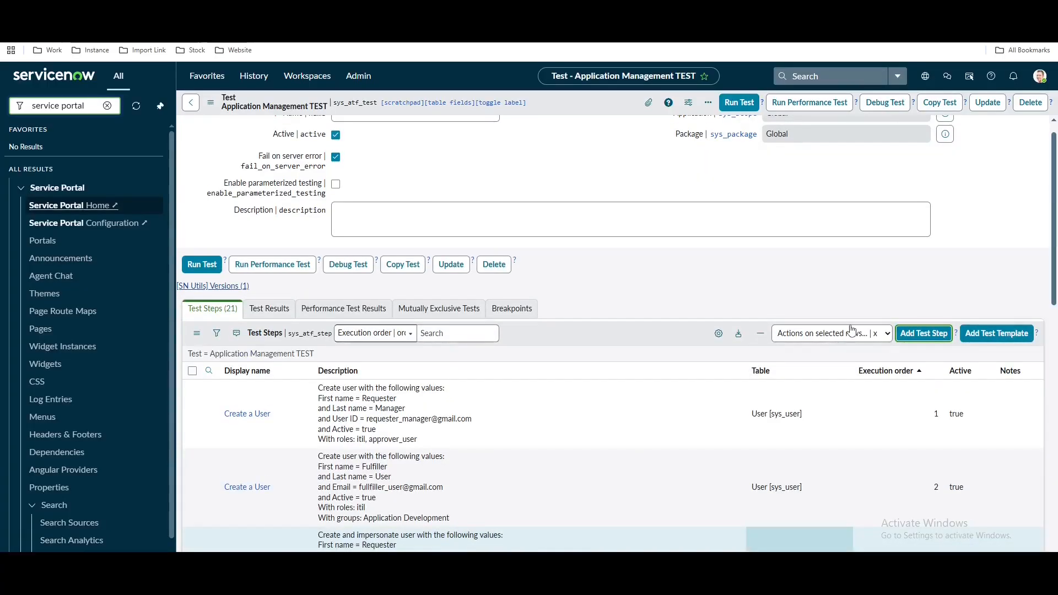
click(929, 333)
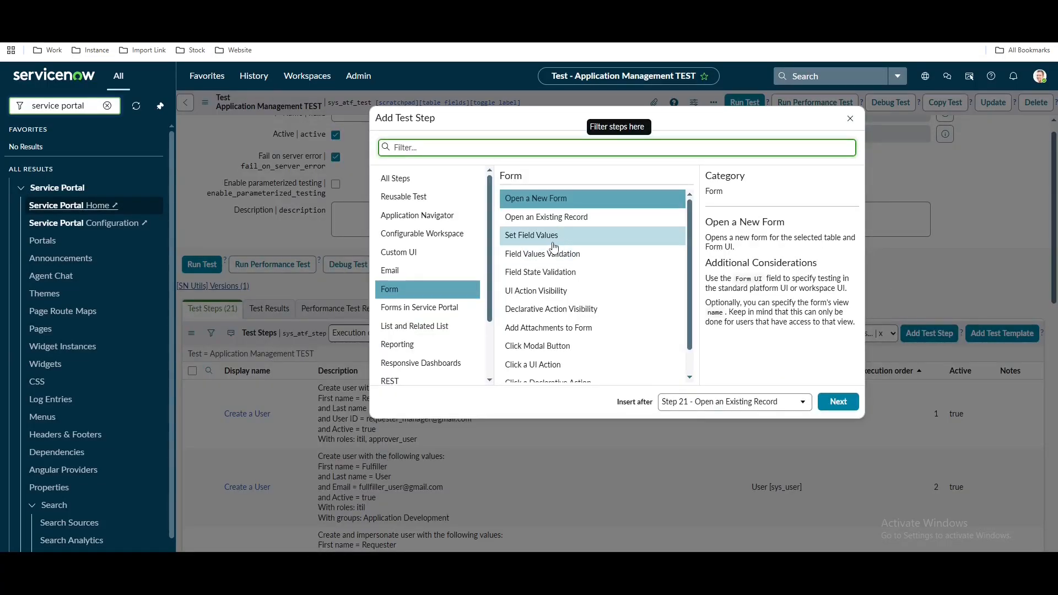
click(557, 261)
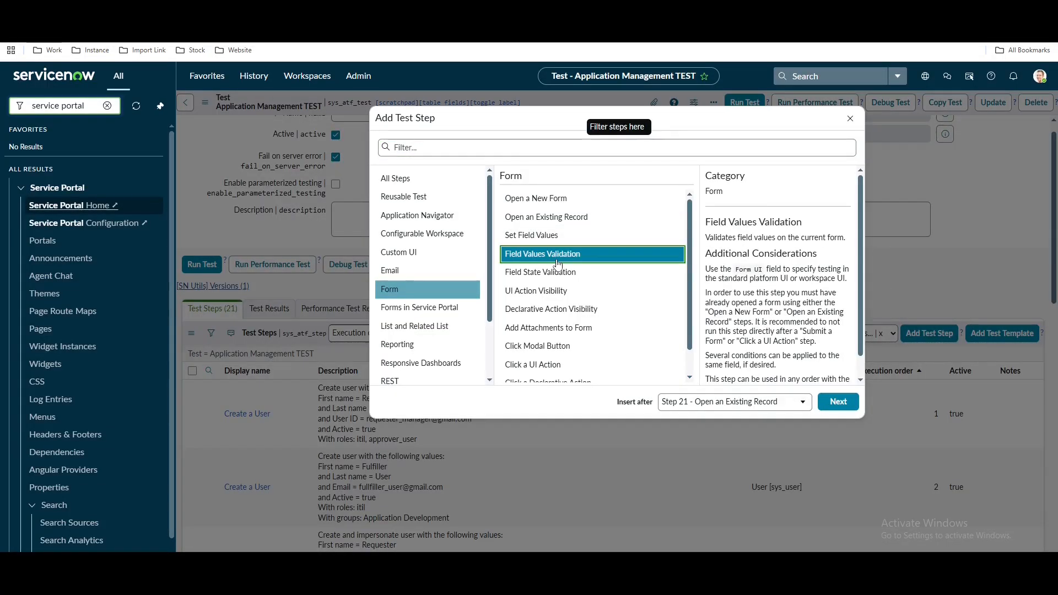
click(838, 402)
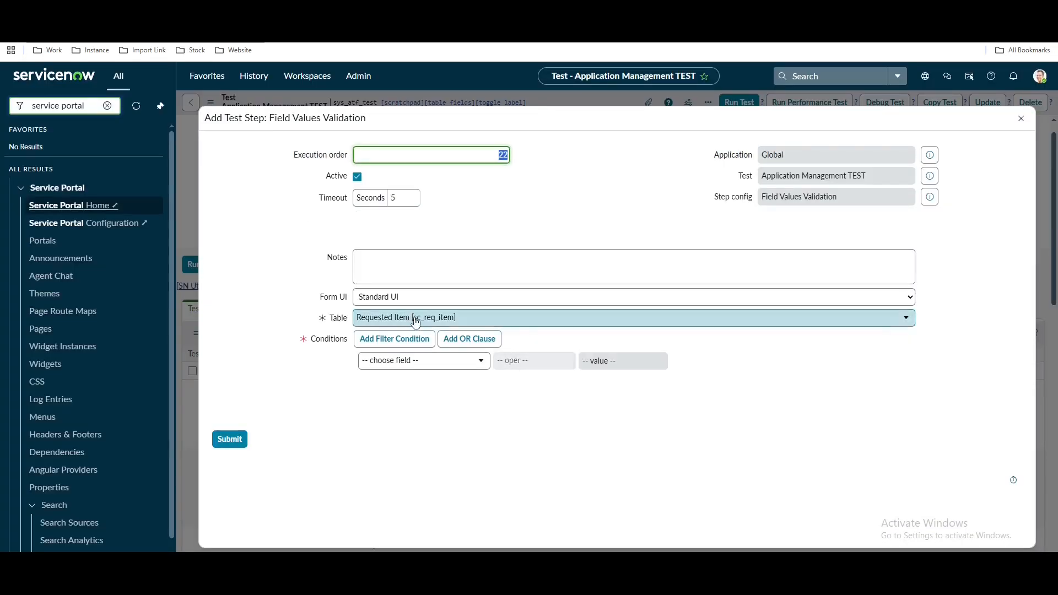
click(422, 364)
text(sta)
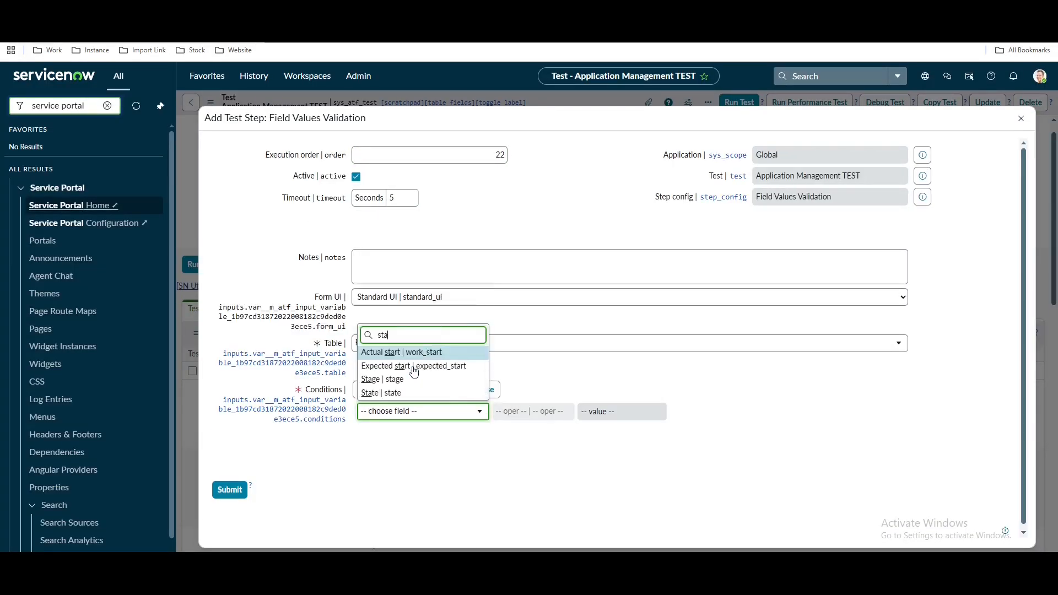
click(415, 378)
click(610, 413)
click(602, 165)
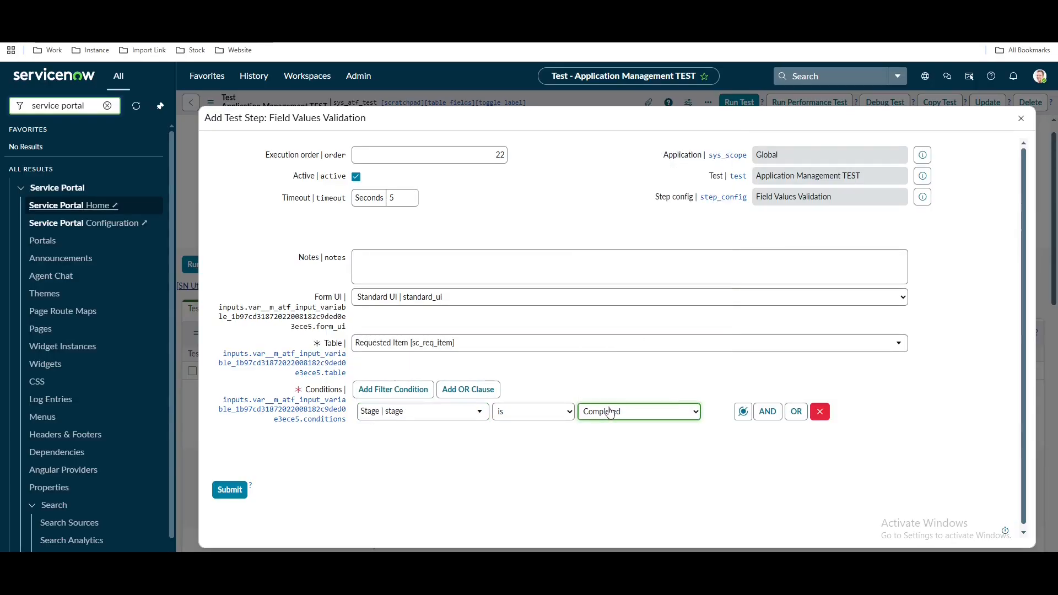
Add a second condition on State with its expected value and submit the step
click(767, 411)
click(388, 453)
text(stat)
click(370, 432)
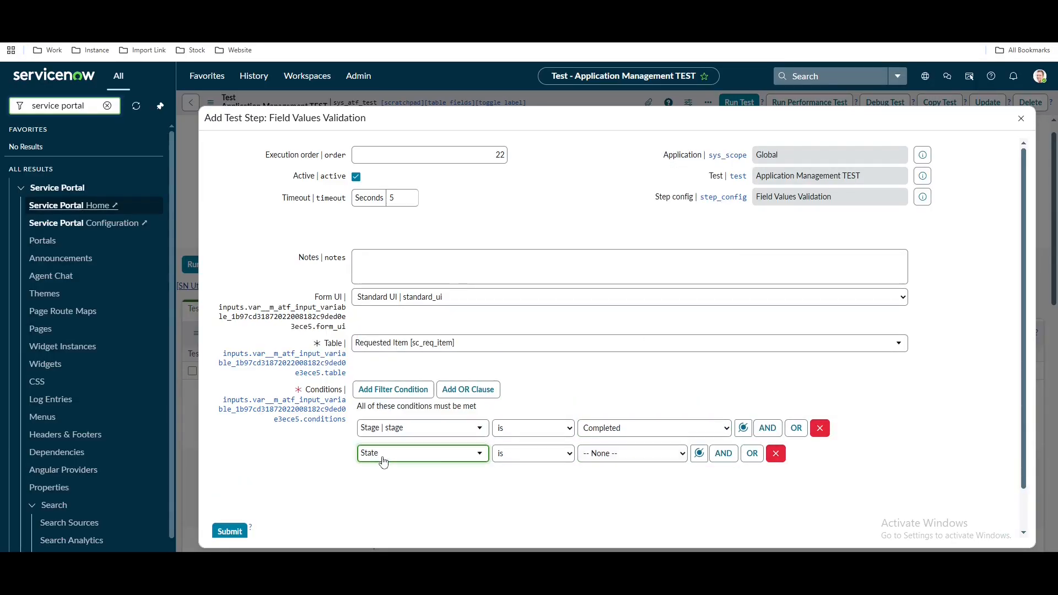
click(632, 453)
click(612, 531)
click(231, 531)
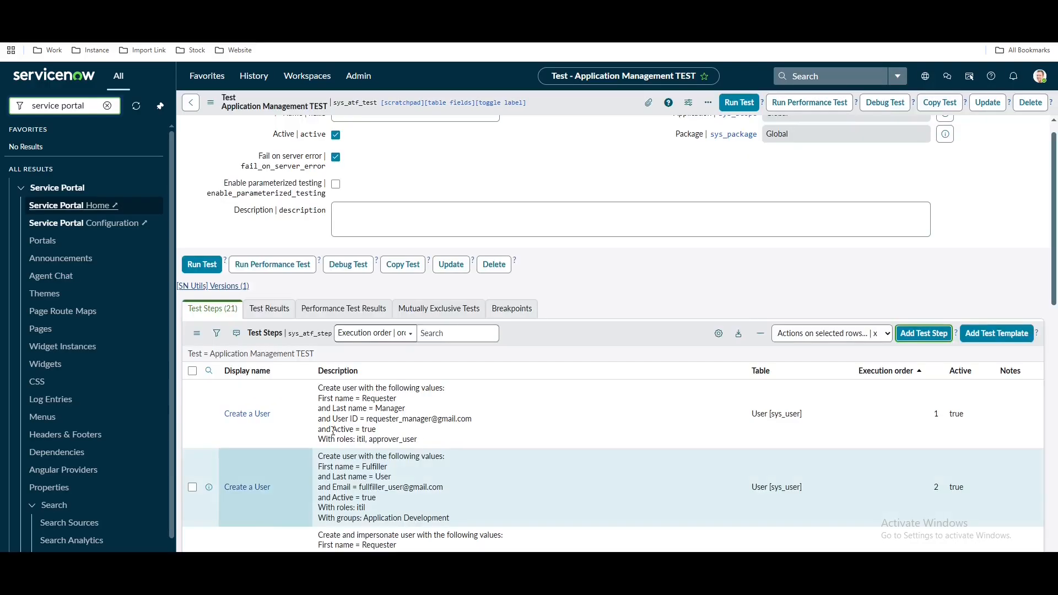
Run the test in the current Chrome session
scroll(467, 377, down, 10)
scroll(467, 377, down, 5)
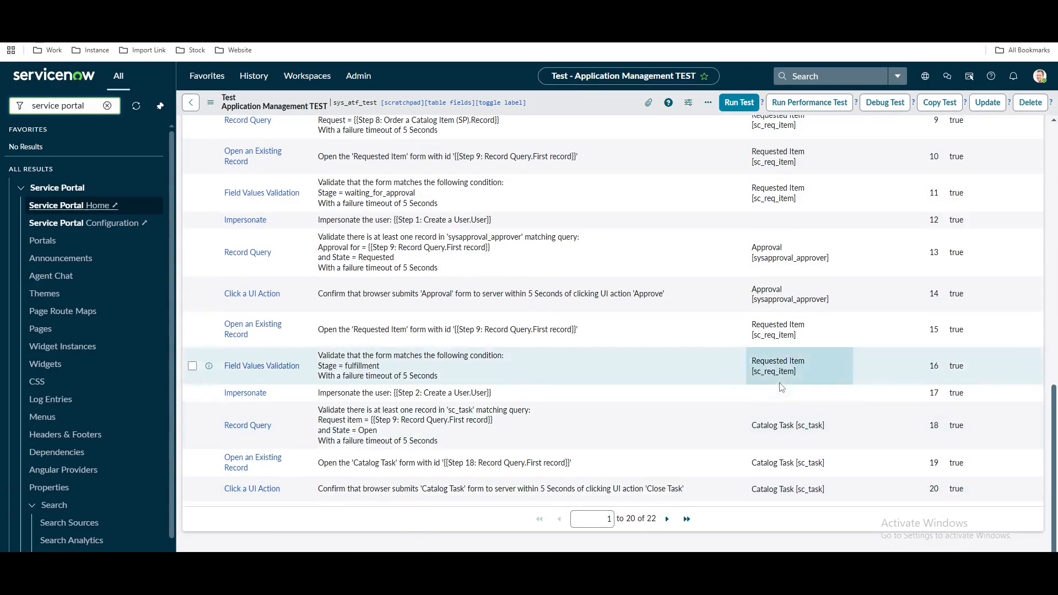
scroll(783, 385, up, 10)
scroll(783, 386, up, 4)
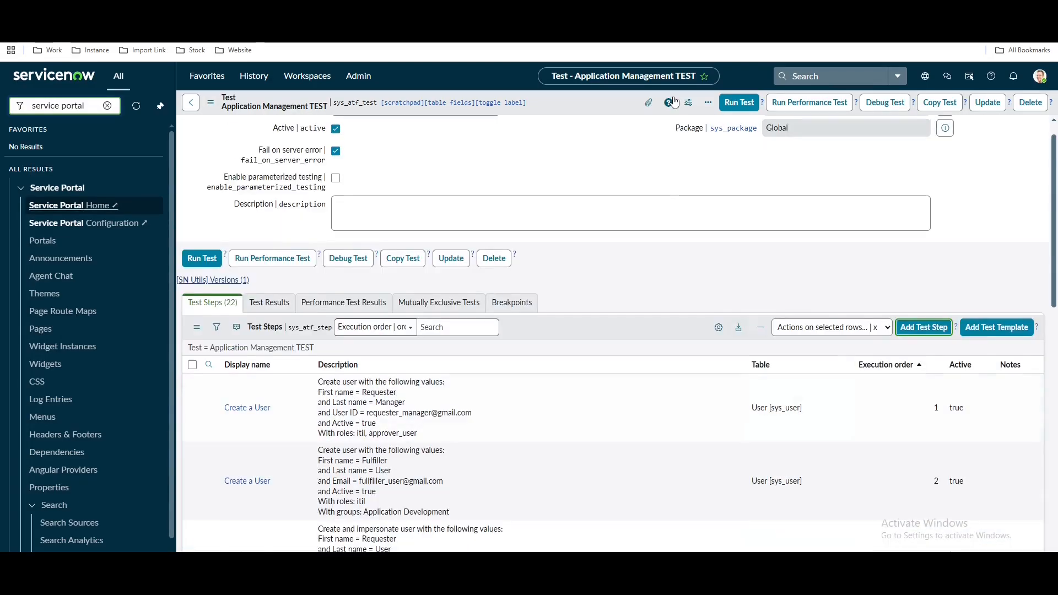
click(735, 108)
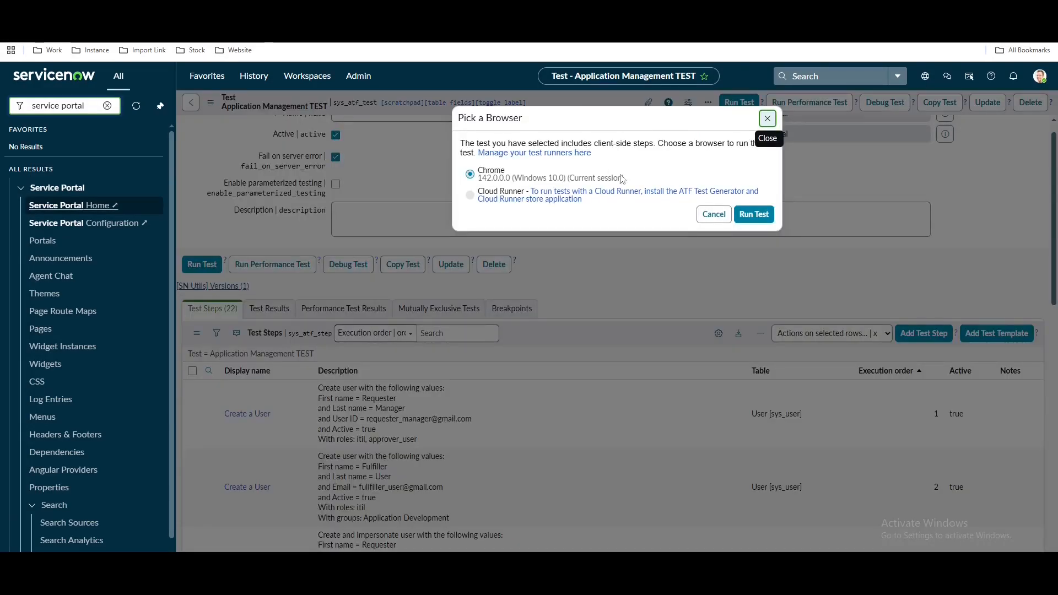
click(762, 219)
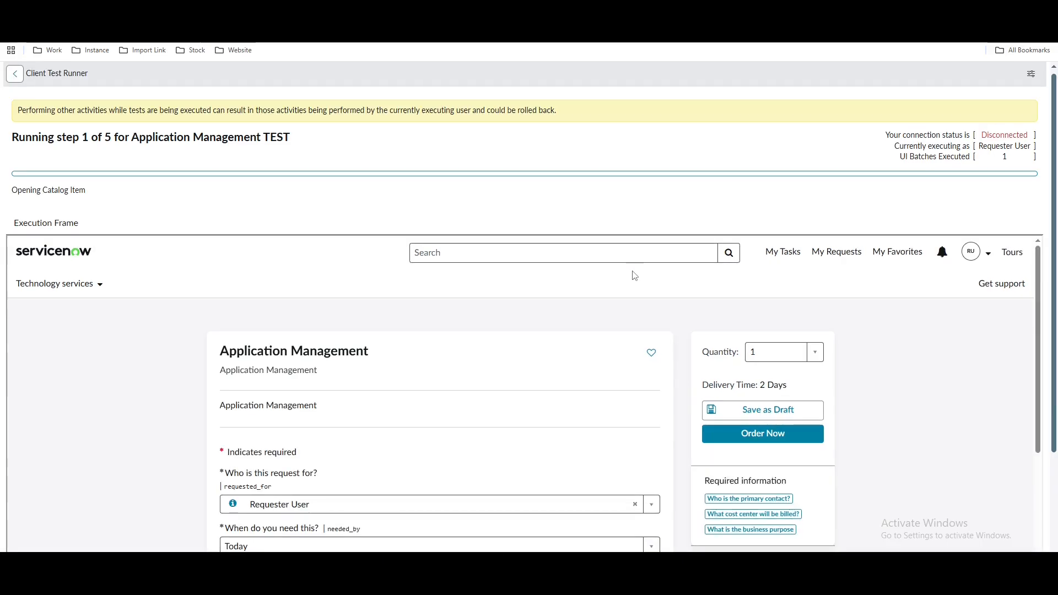
Wait for the Client Test Runner to finish, then switch back to the run results
scroll(563, 473, down, 4)
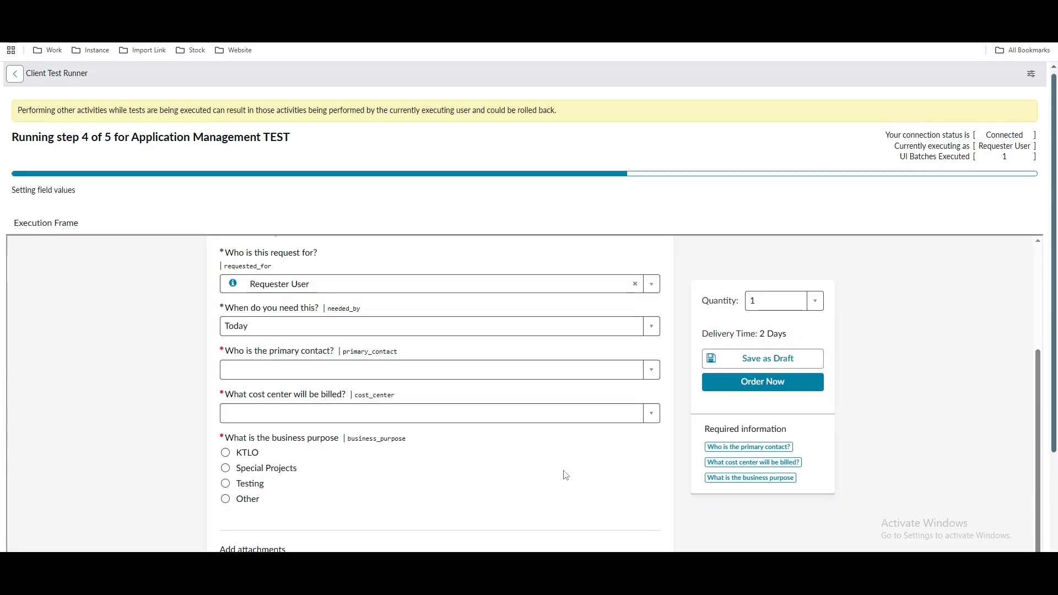
click(1031, 73)
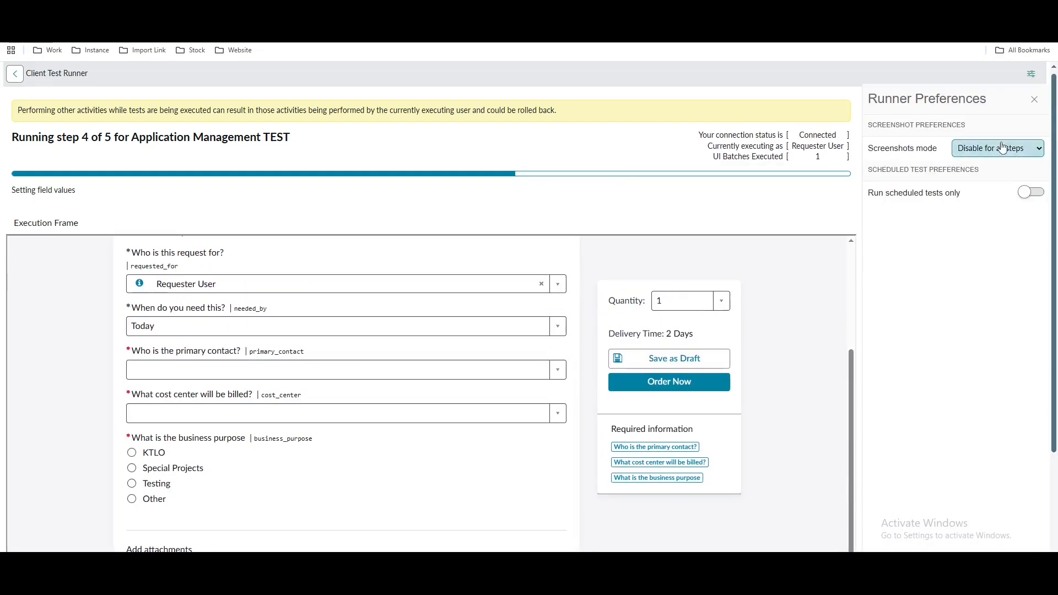
click(1035, 99)
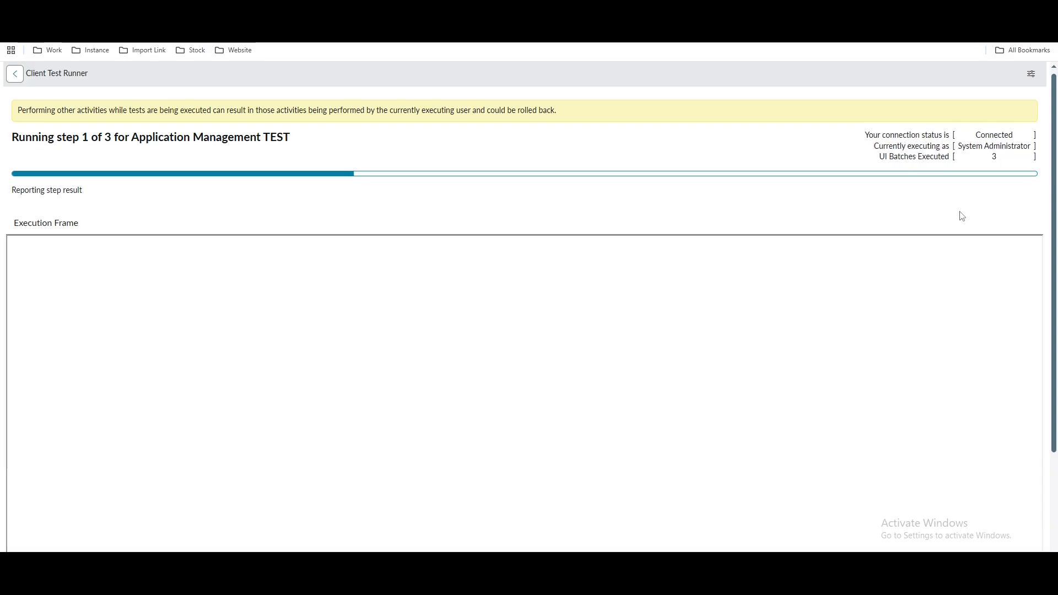
click(579, 12)
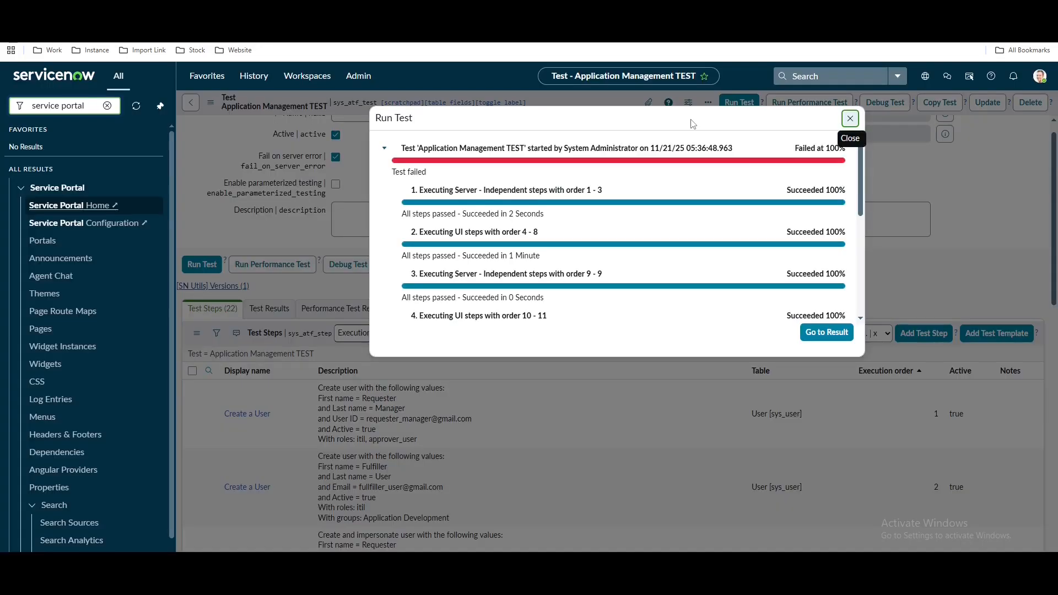
Open the run's detailed result and review its Failure Details and Step Results
click(826, 331)
click(568, 106)
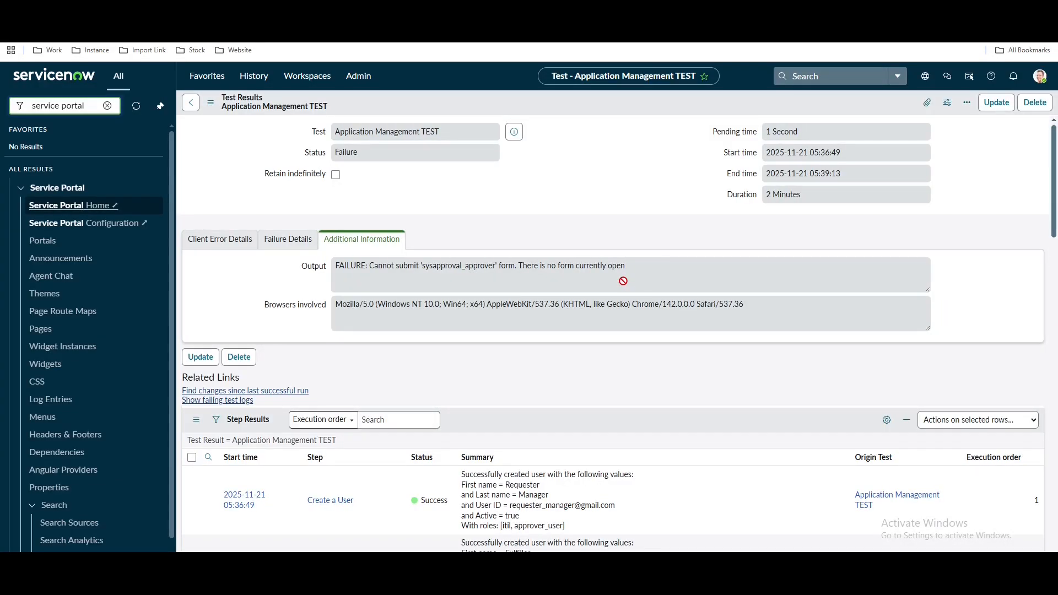
scroll(625, 284, down, 1)
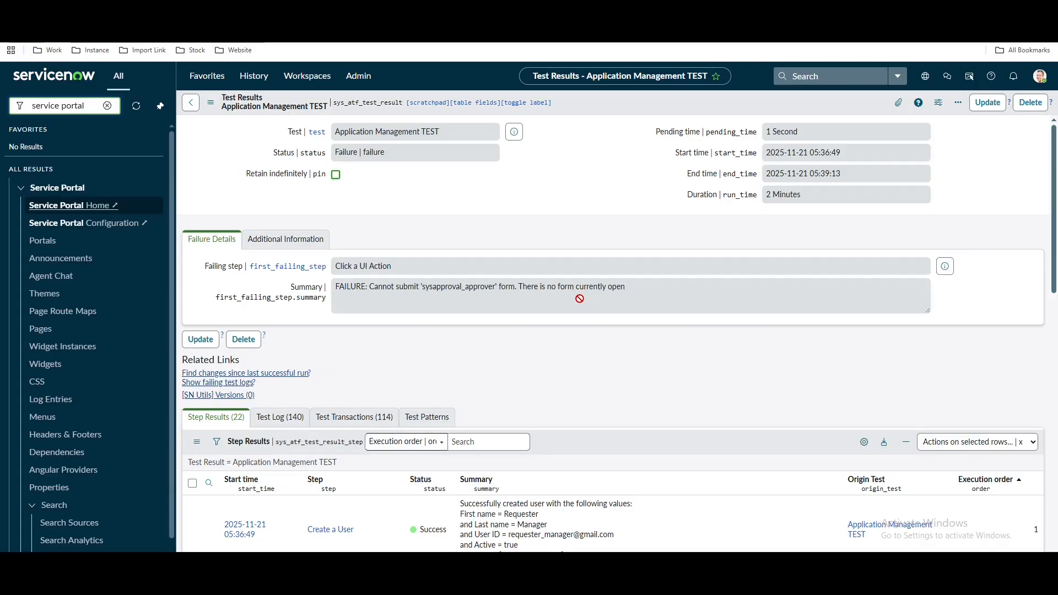
scroll(579, 298, down, 10)
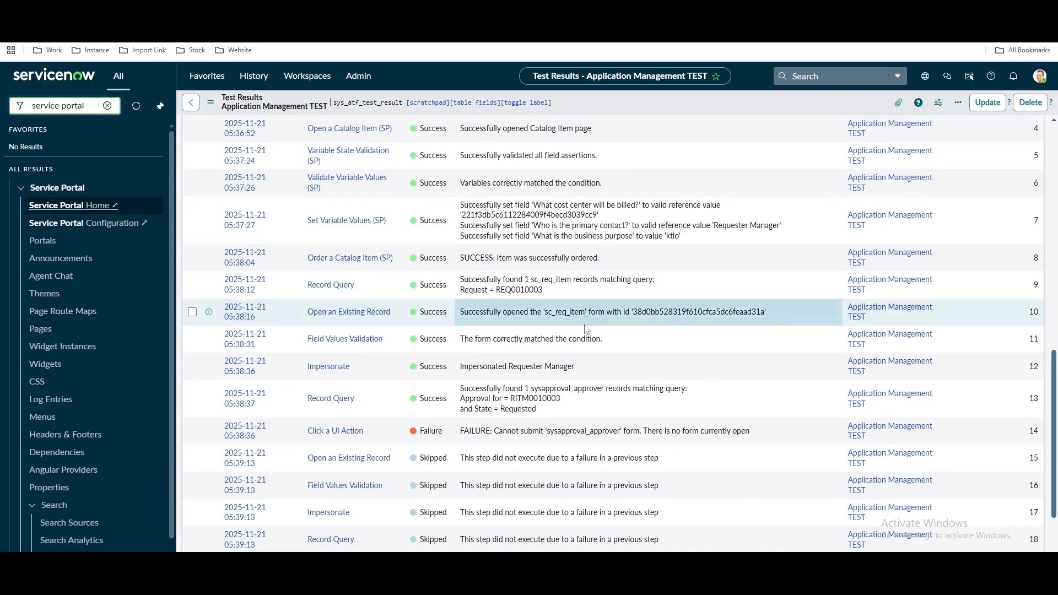
drag(1016, 400, 1044, 400)
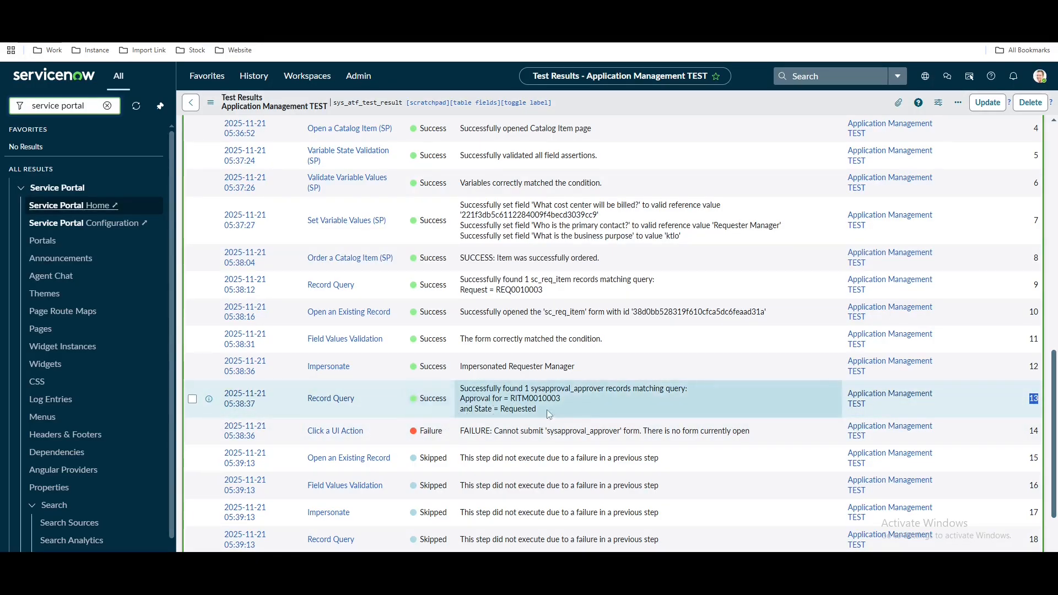
scroll(533, 423, up, 5)
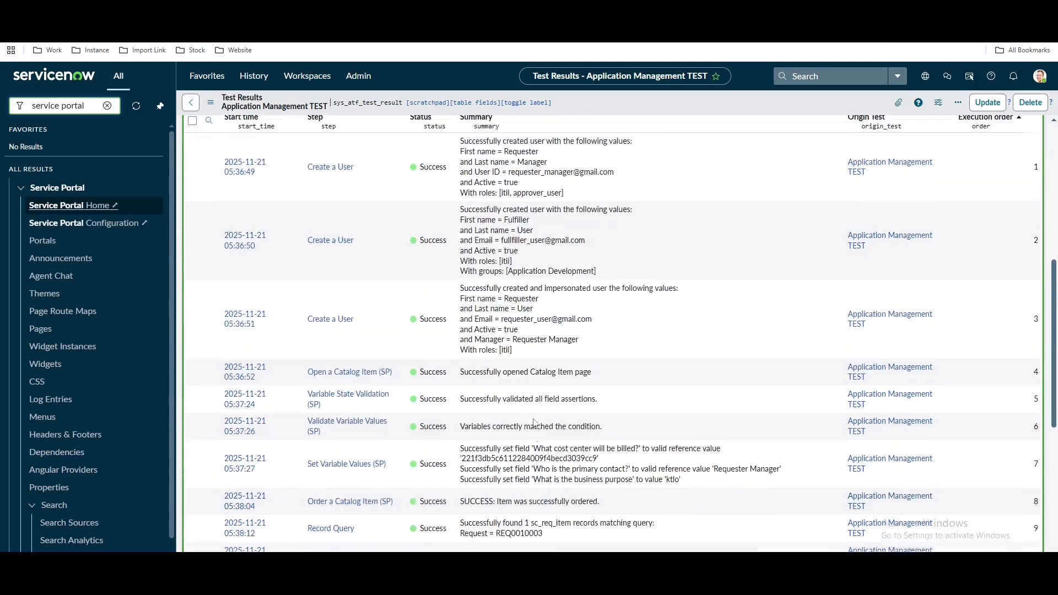
scroll(533, 424, up, 6)
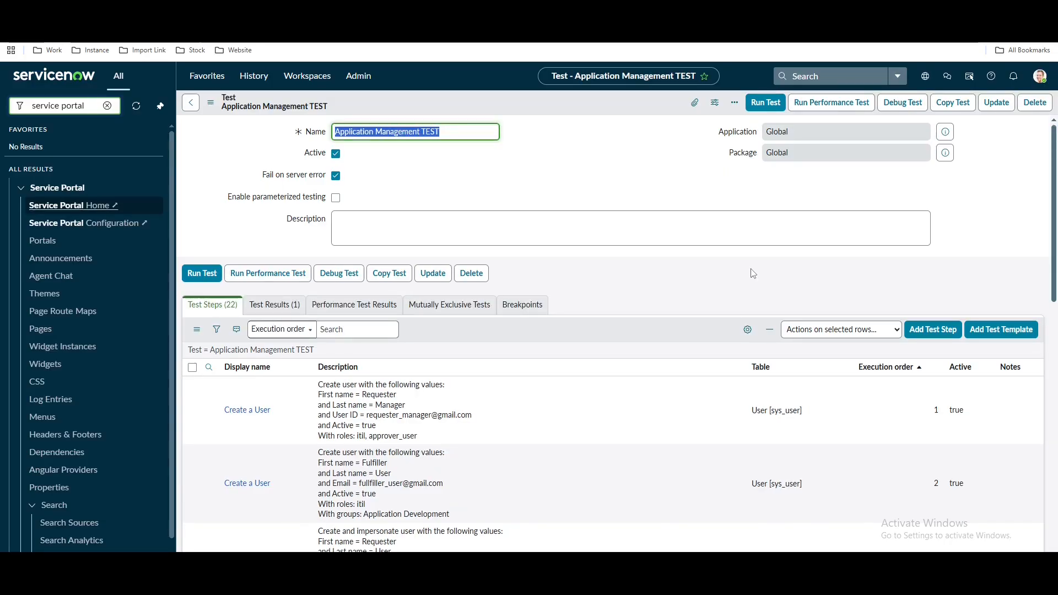
Start an Open an Existing Record step inserted after Step 13
click(916, 356)
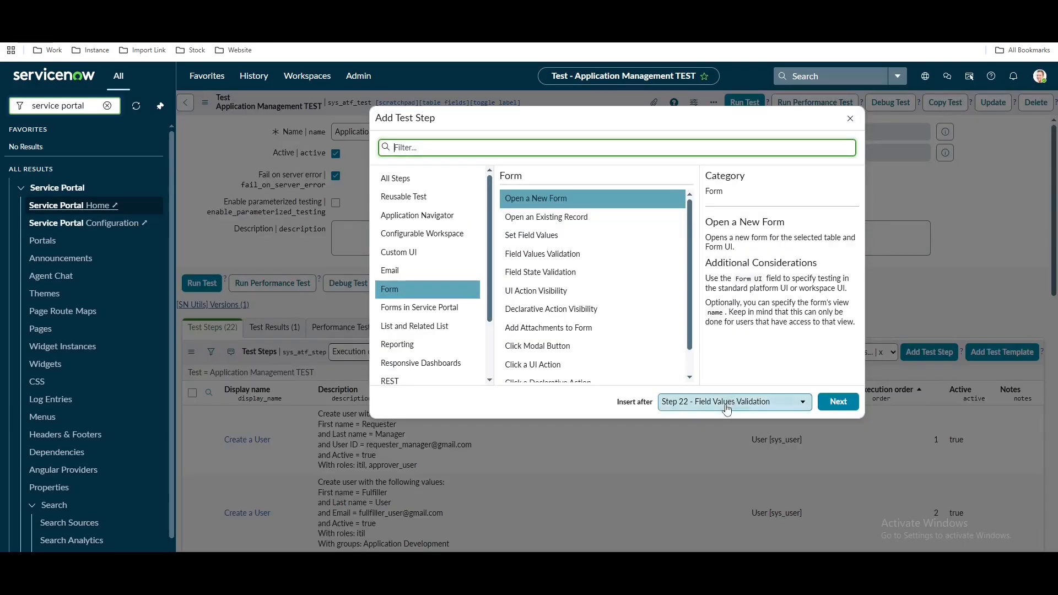
click(727, 402)
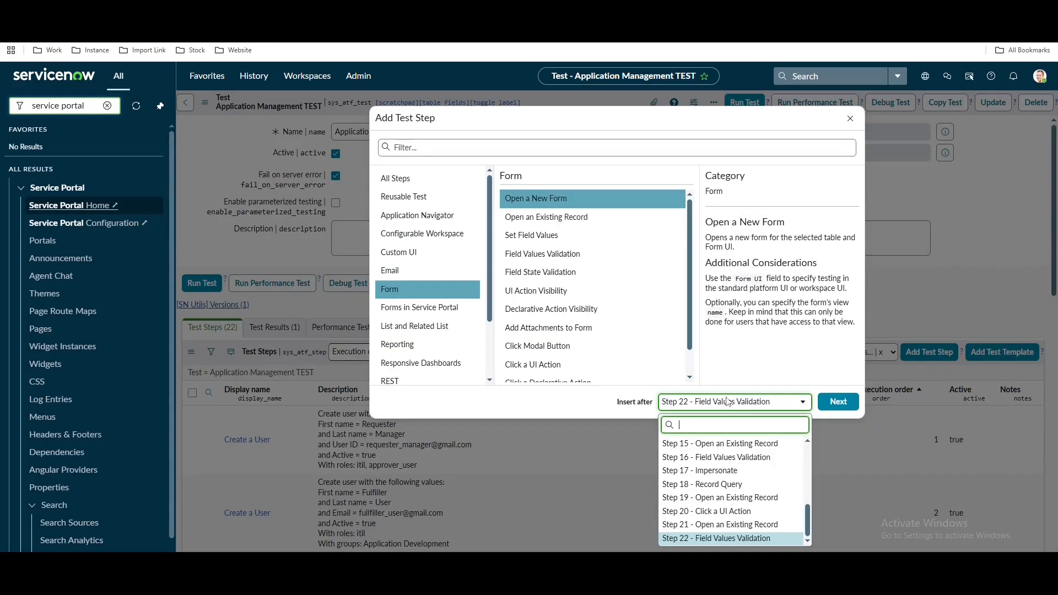
scroll(726, 474, up, 3)
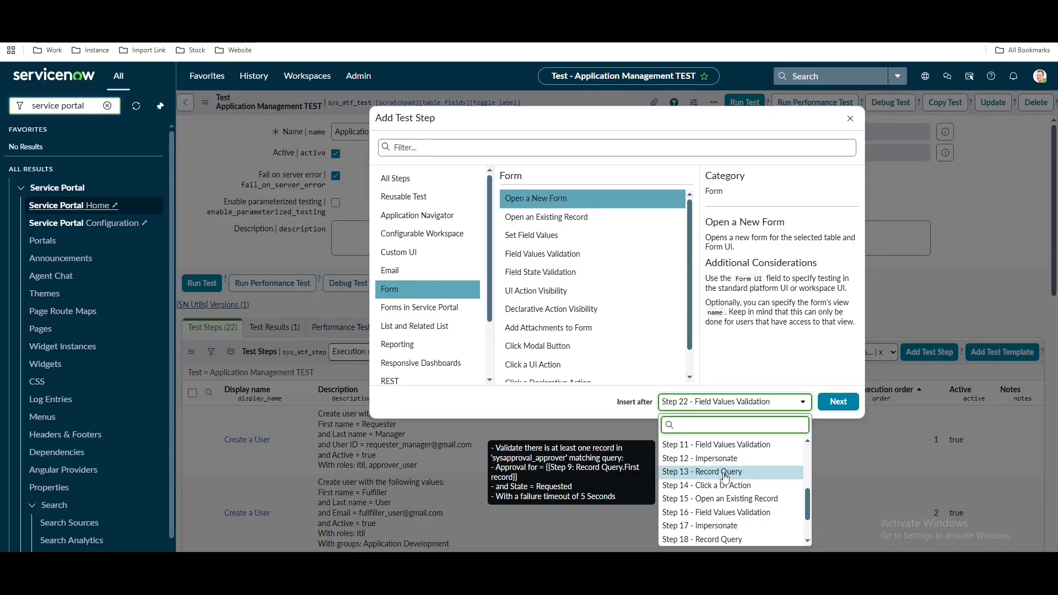
click(723, 472)
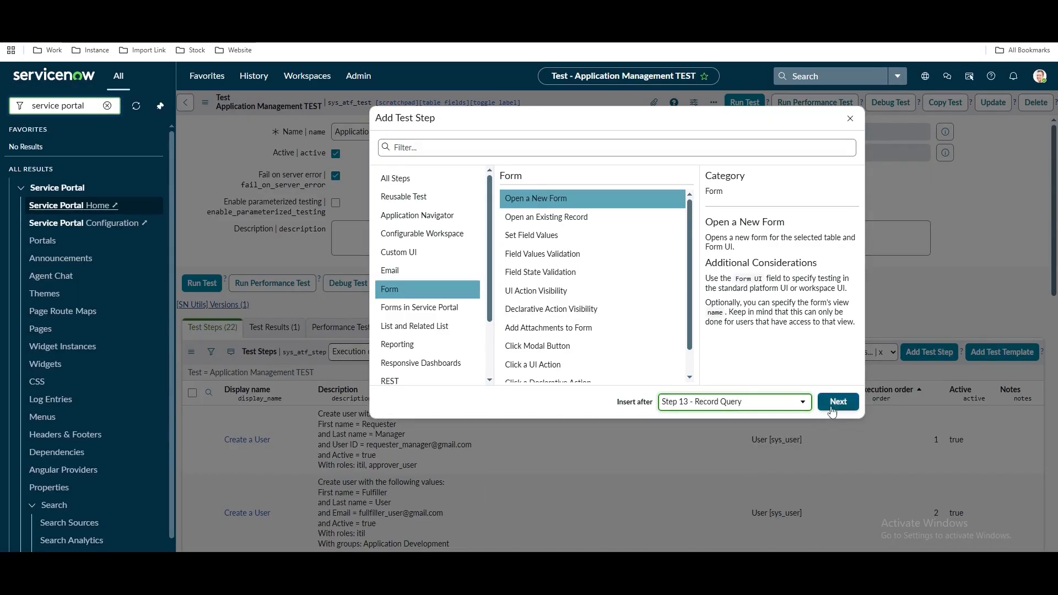
click(575, 219)
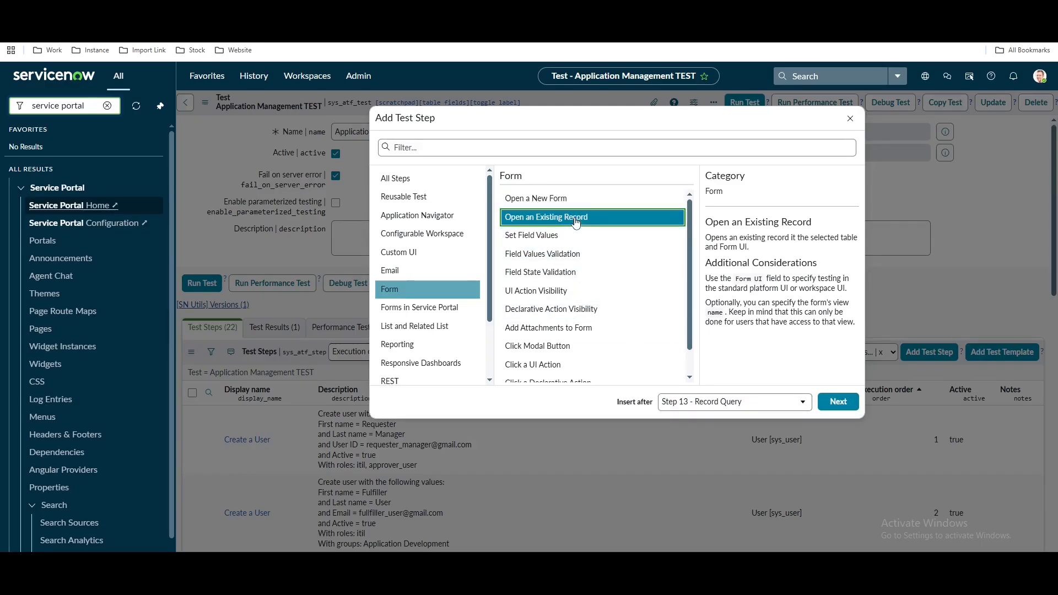
click(837, 401)
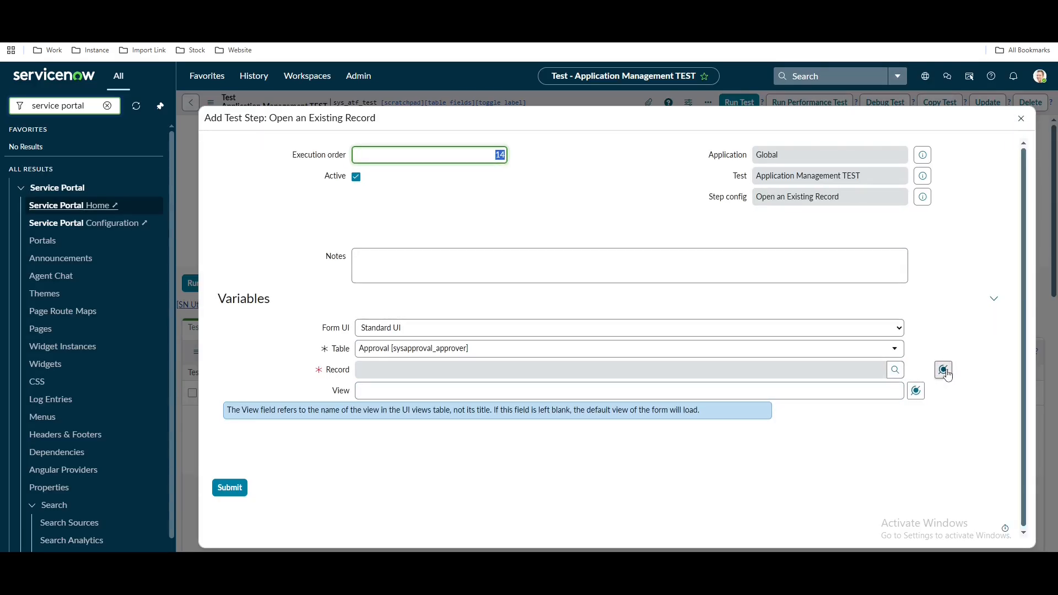
Set Record to Step 13's first record and submit the step
click(943, 371)
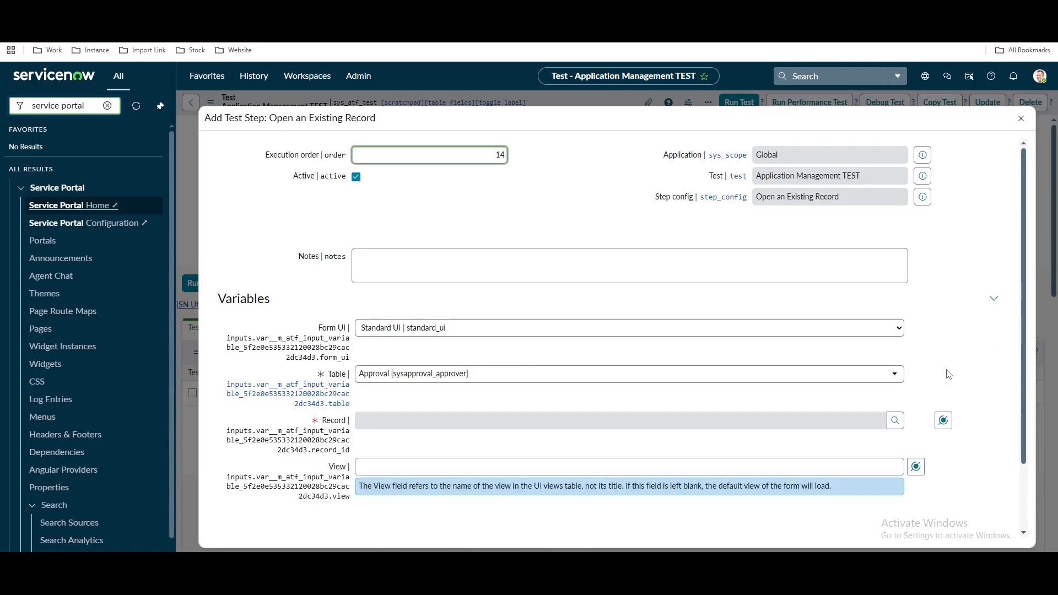
click(943, 421)
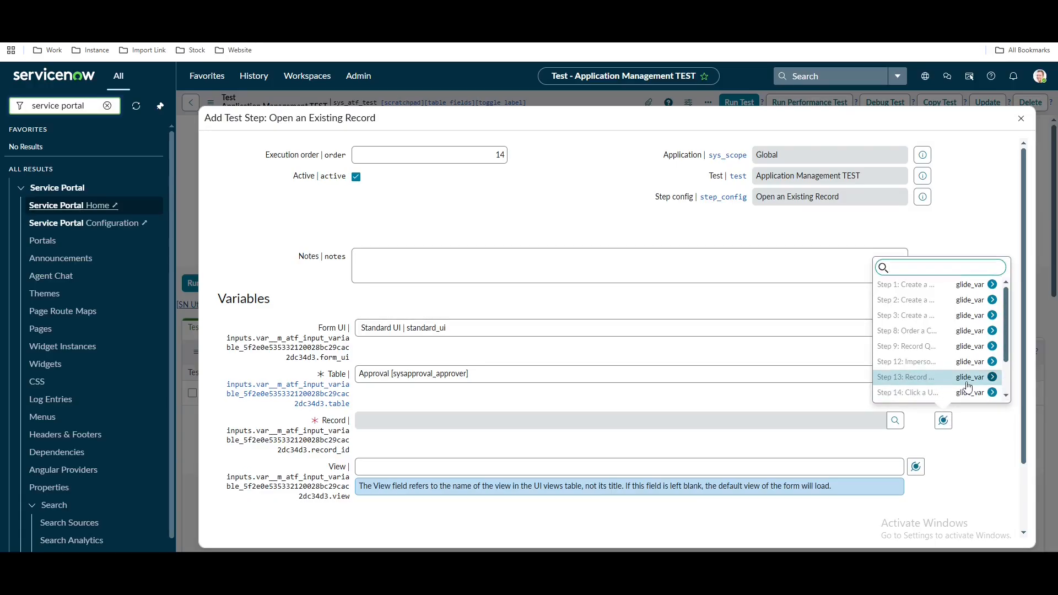
click(940, 376)
click(929, 286)
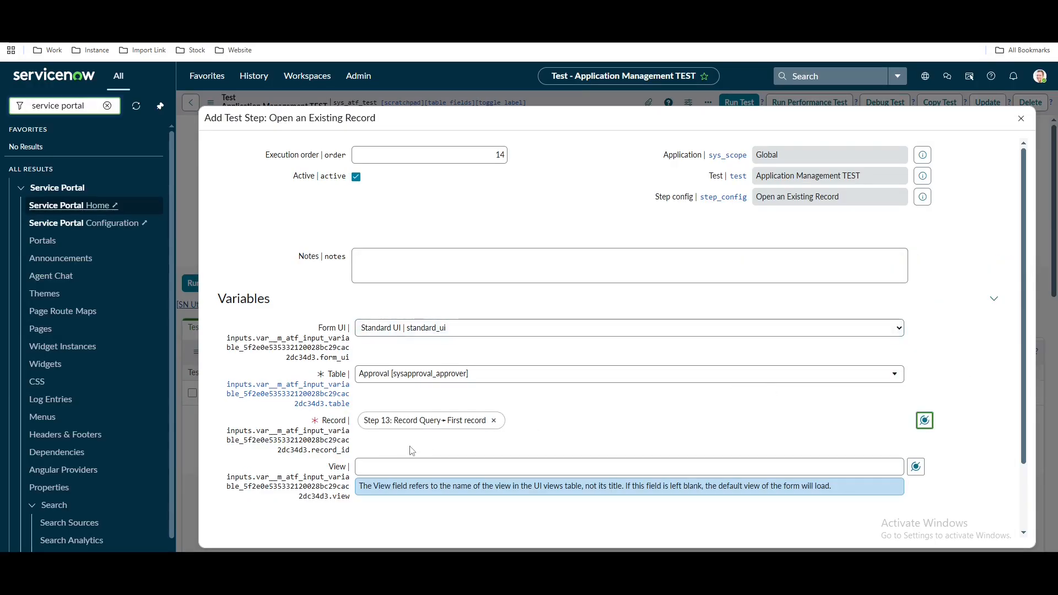
scroll(406, 449, down, 1)
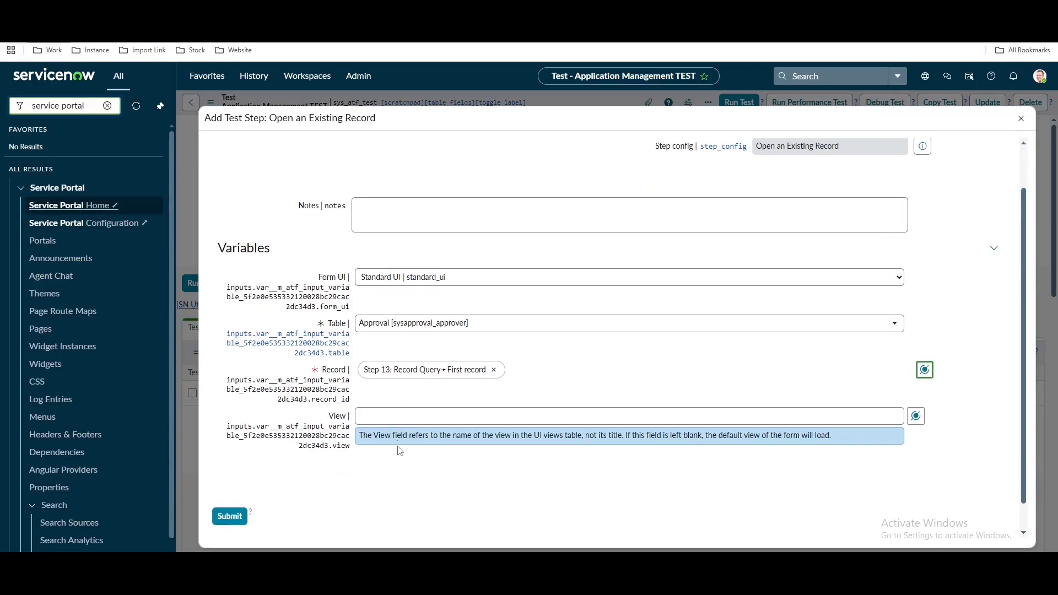
click(228, 513)
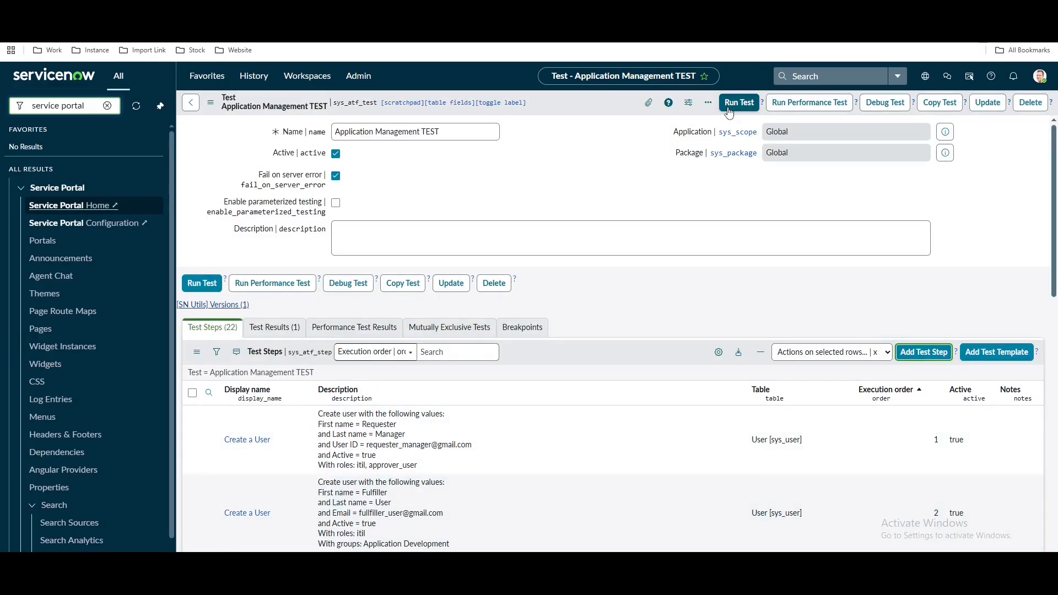
Run the Application Management test until it passes, then switch to the ATF Tests list window
click(728, 110)
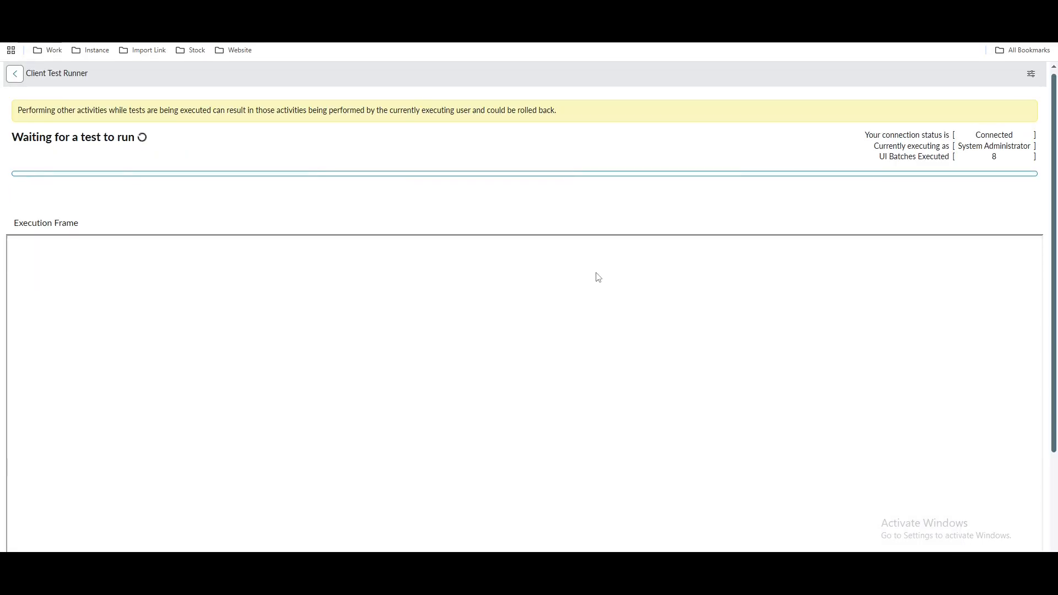
key(ctrl+shift+Tab)
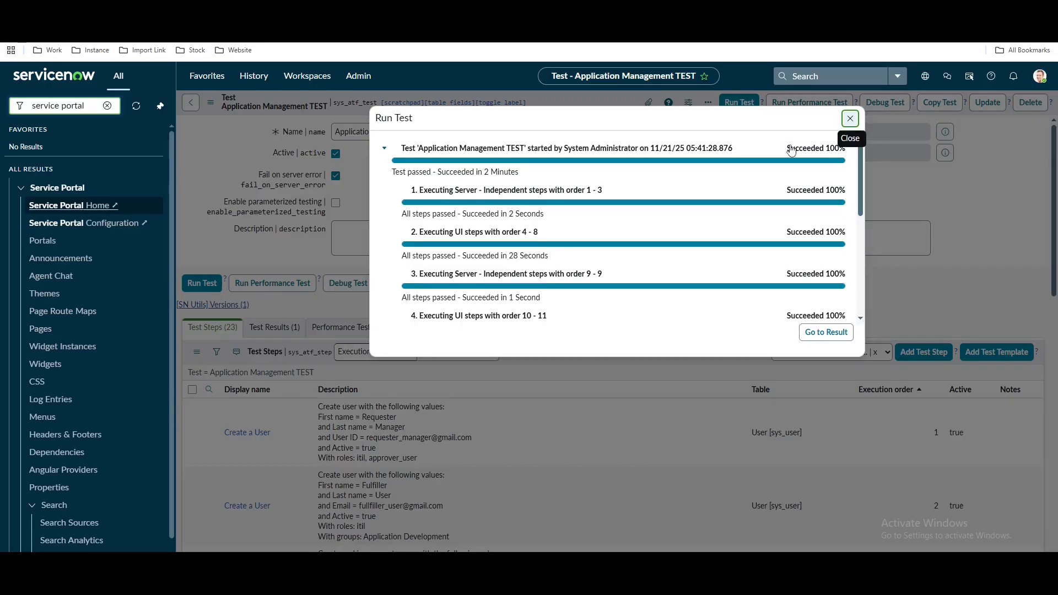
key(alt+Tab)
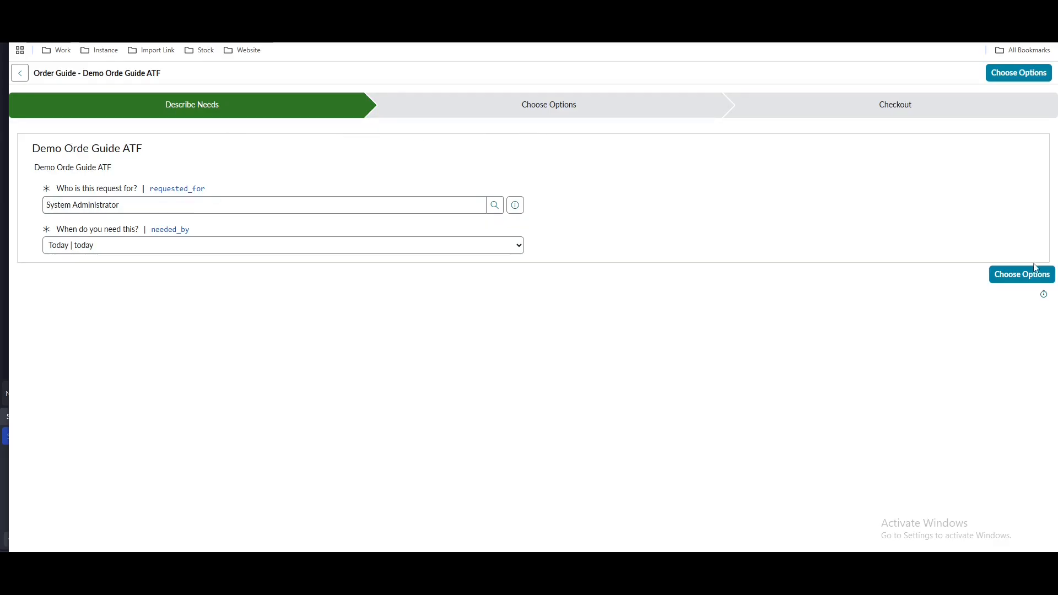
click(1008, 275)
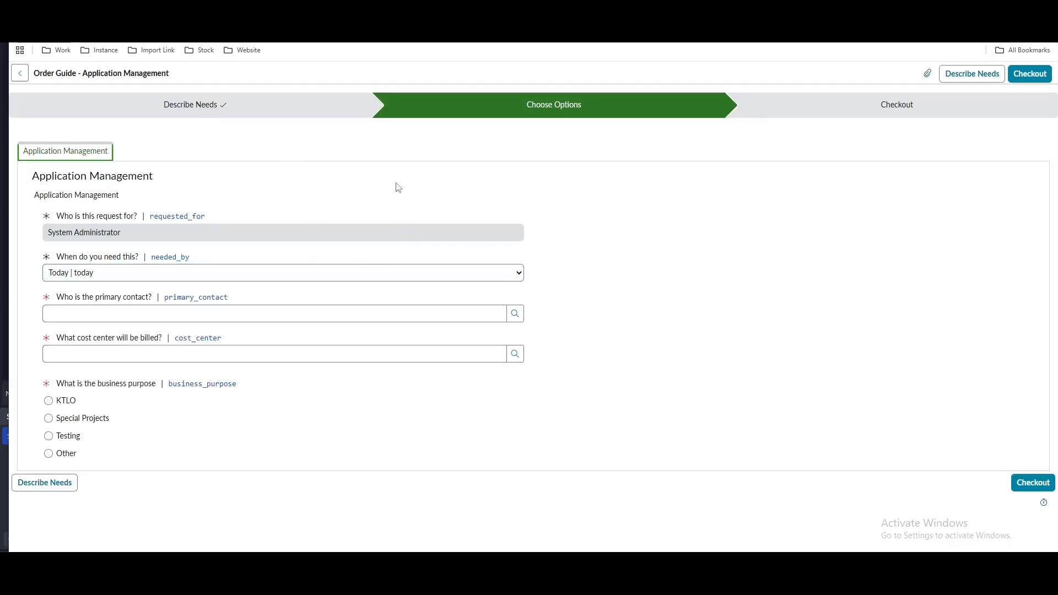
click(1042, 483)
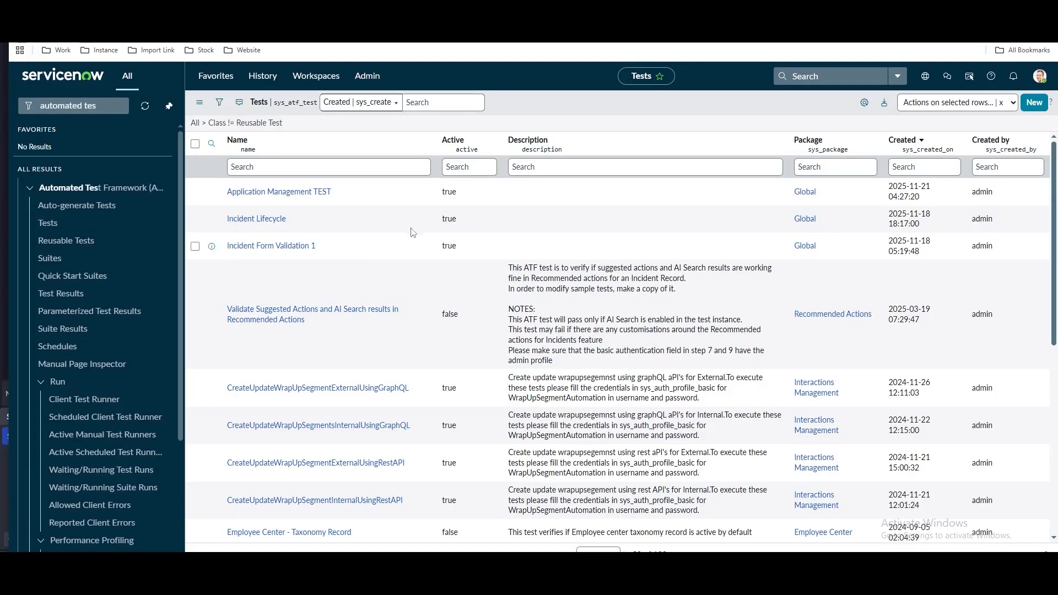
Create a new test named 'Order Guide Test' with Fail on server error turned on
click(332, 167)
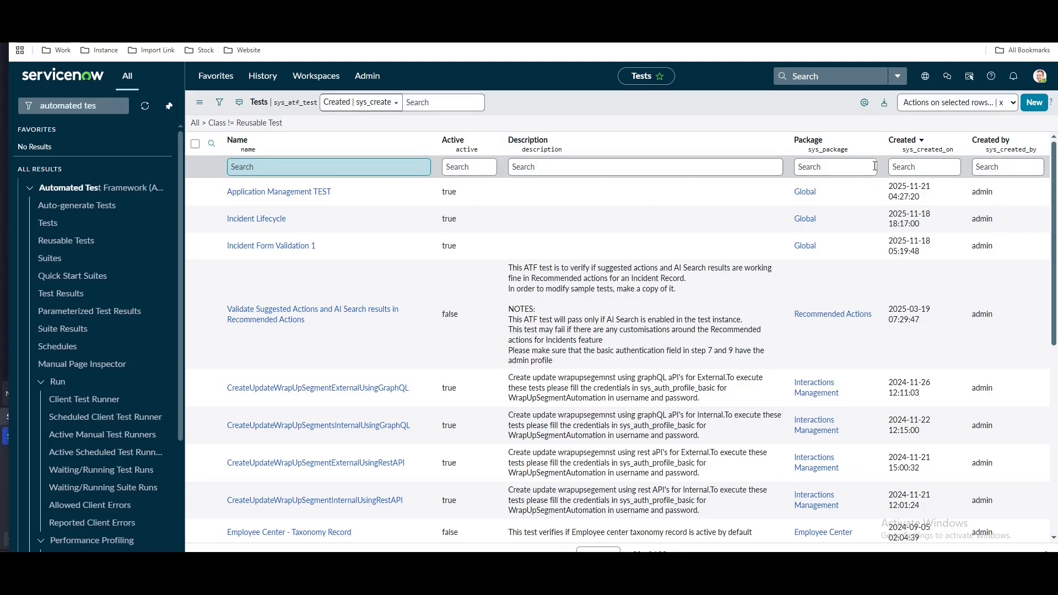
click(1034, 103)
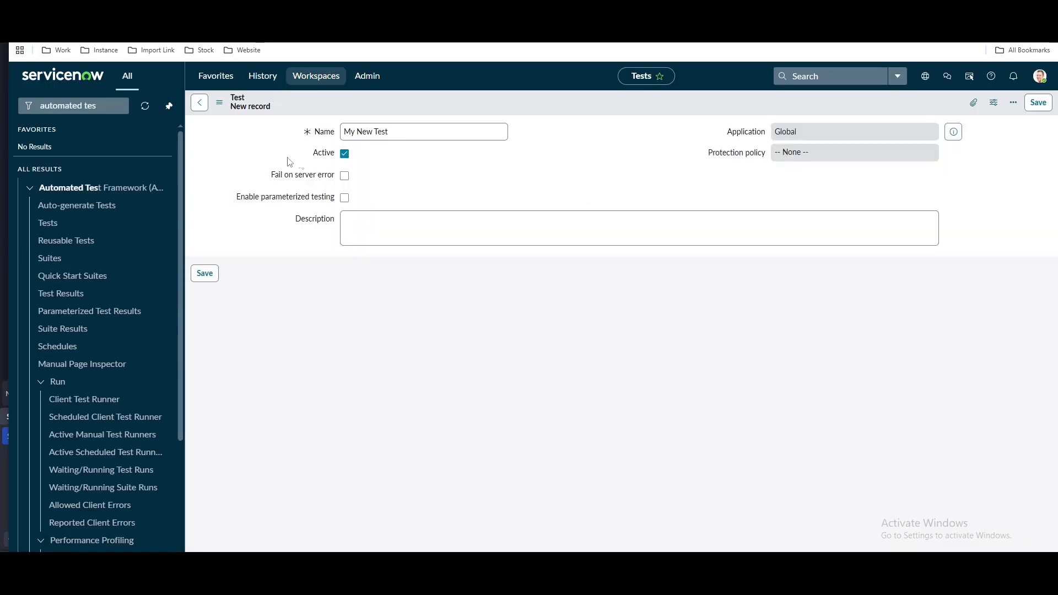
click(309, 175)
drag(344, 132, 392, 132)
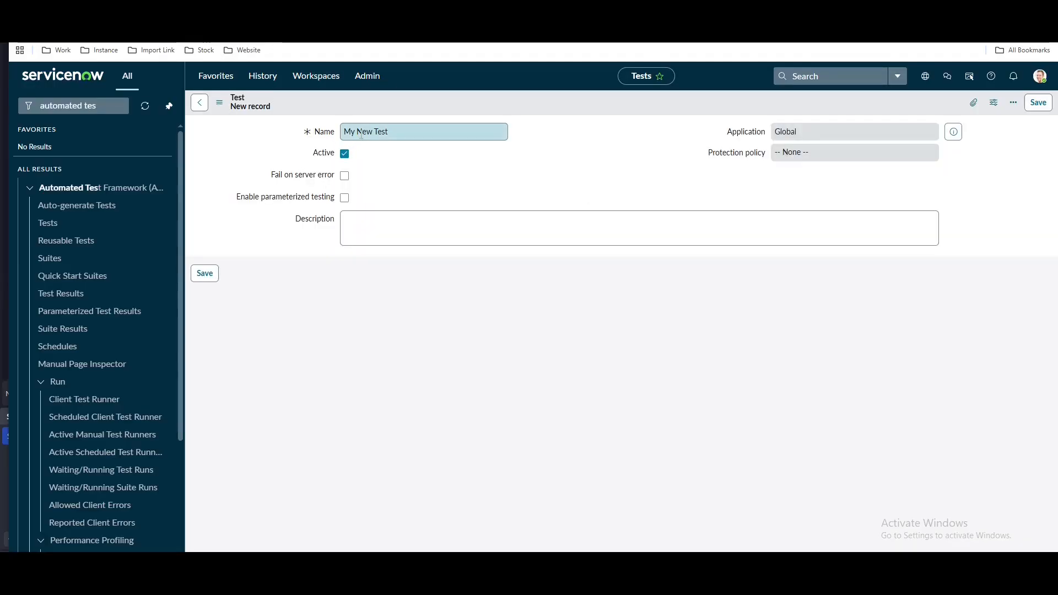
click(423, 136)
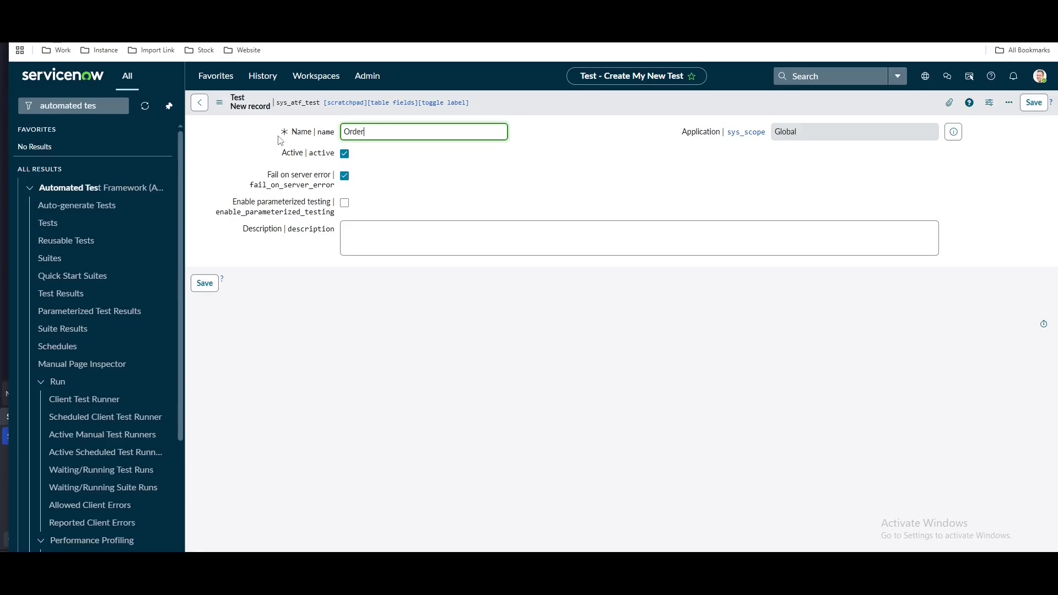
text(Order Guide )
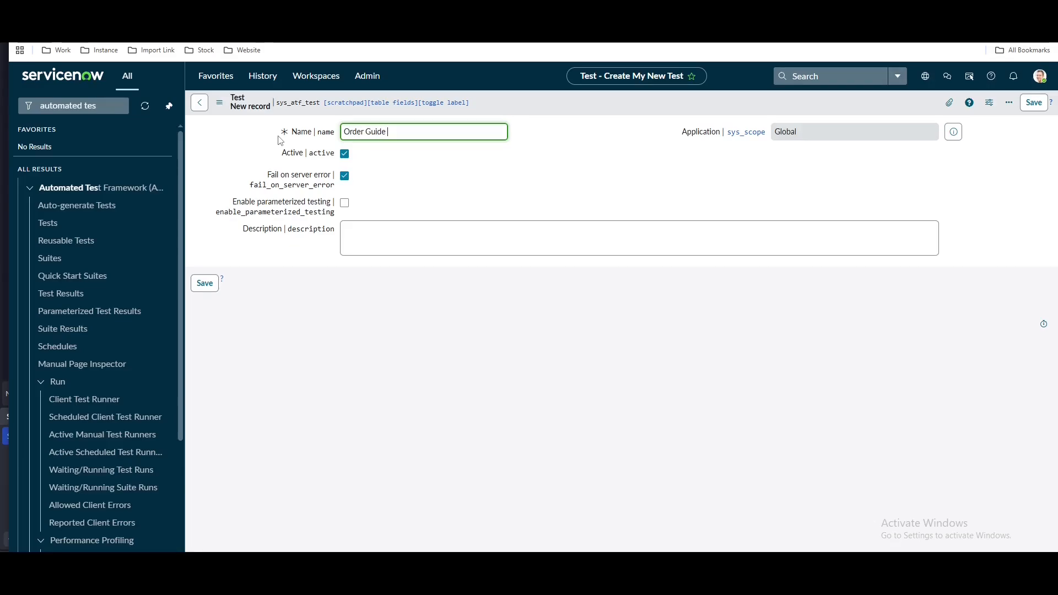
text(Test)
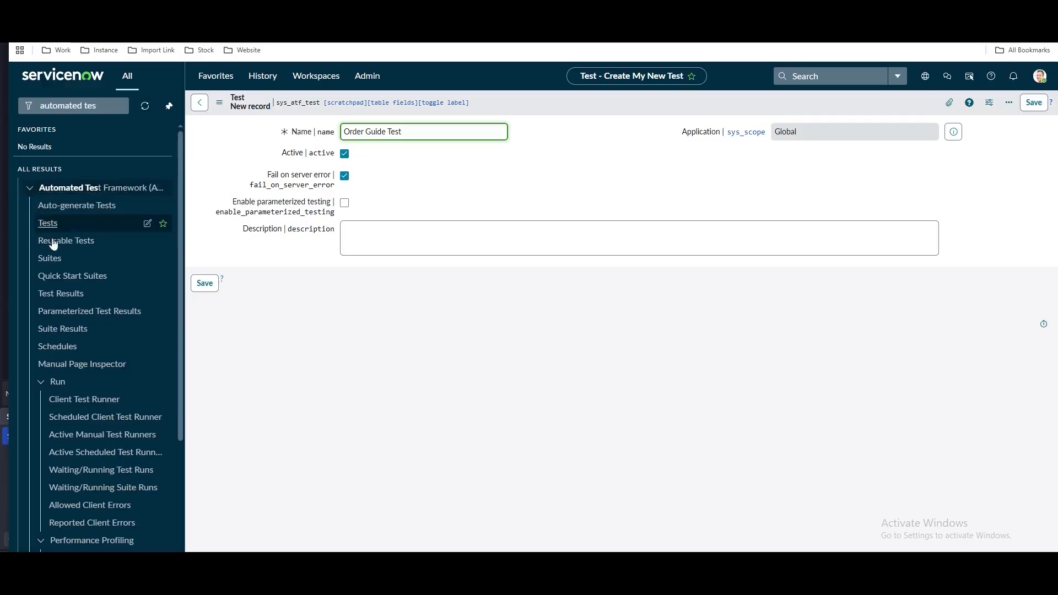
right_click(554, 108)
Save the Order Guide Test record and bring up the Add Test Step catalogue
click(559, 113)
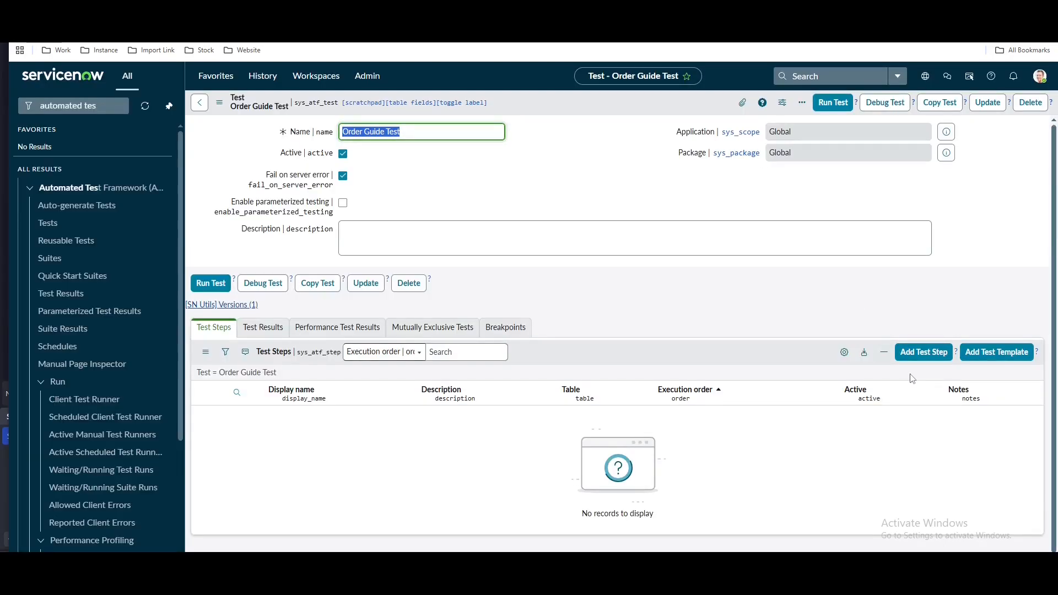
click(915, 352)
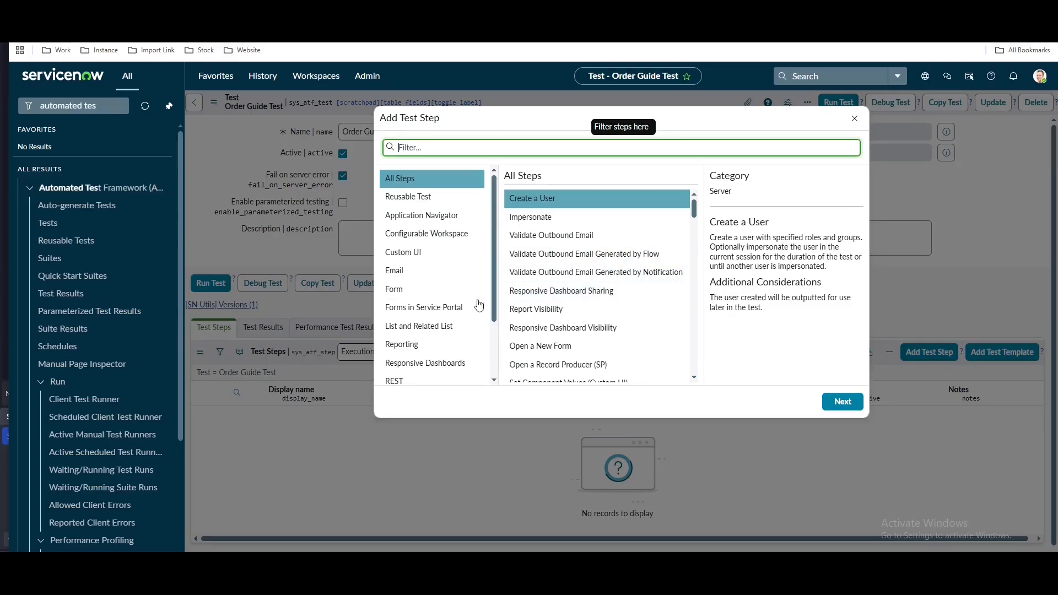
Add an Open an Order Guide (SP) step that opens 'Demo Orde Guide ATF'
scroll(418, 373, down, 3)
click(426, 368)
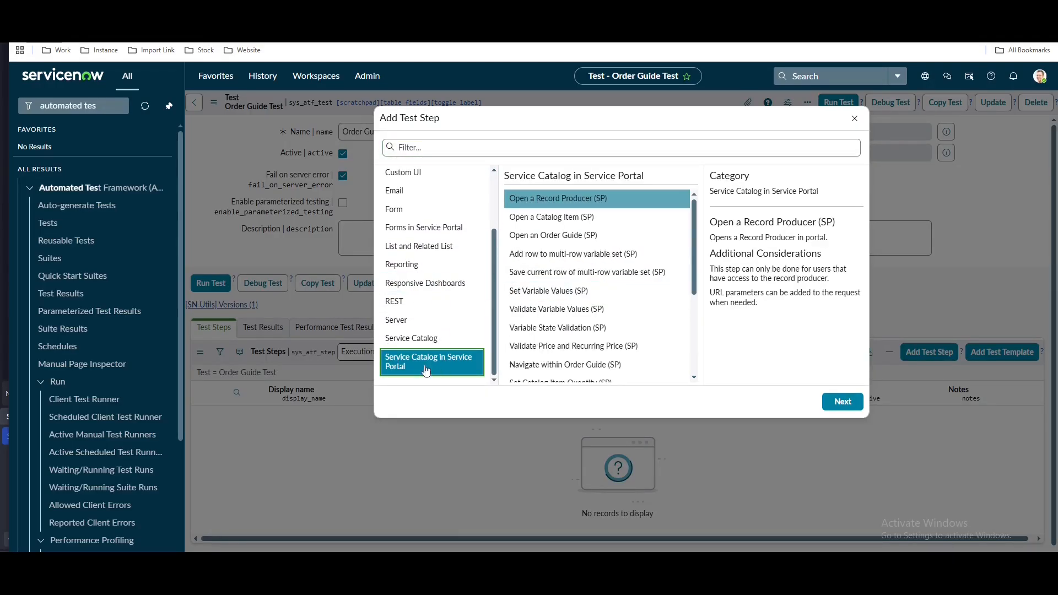
click(568, 240)
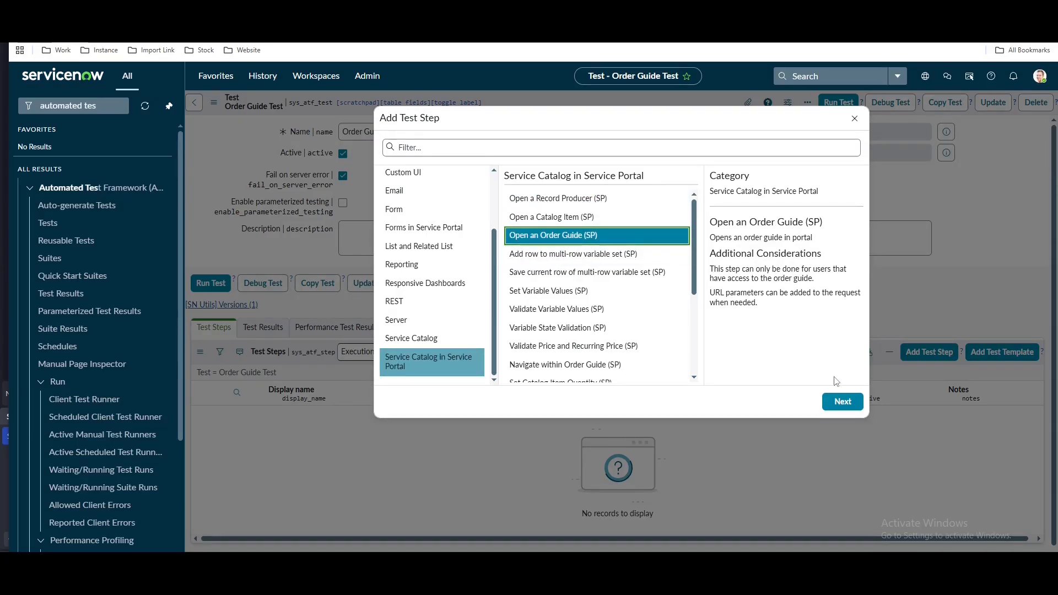
click(841, 401)
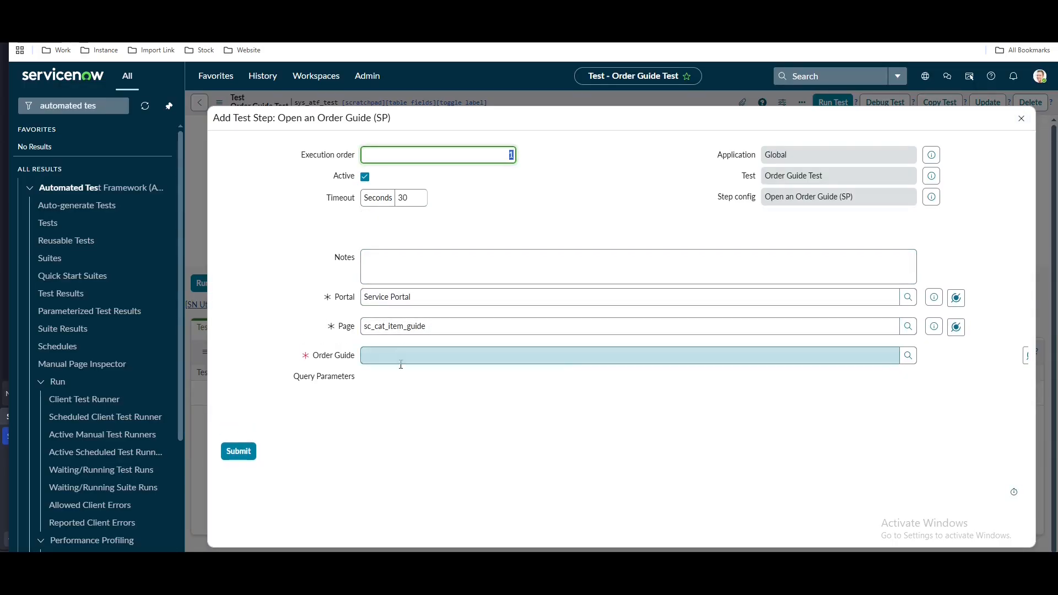
click(403, 386)
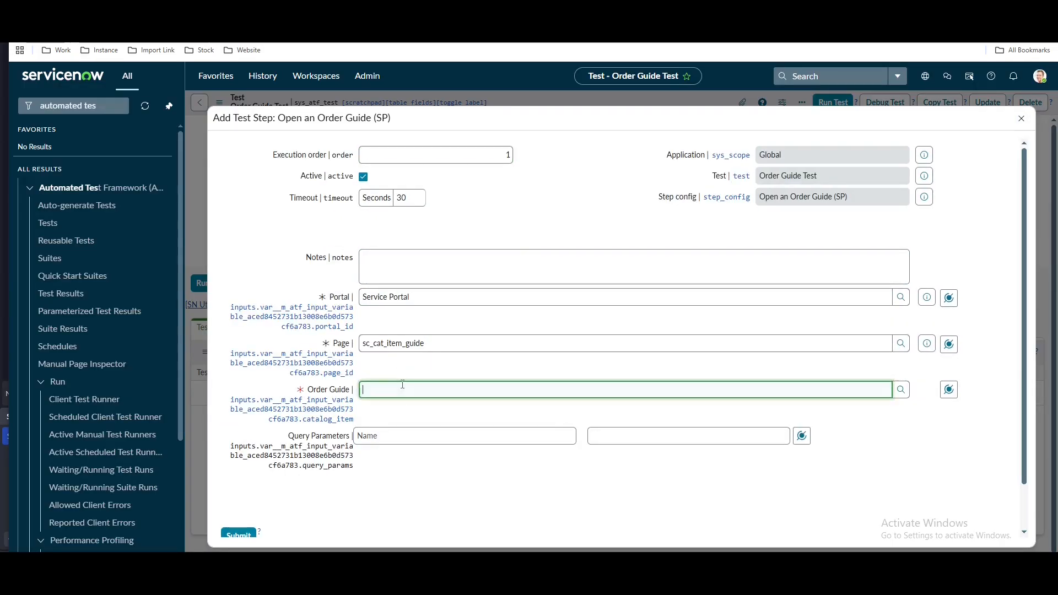
text(demo)
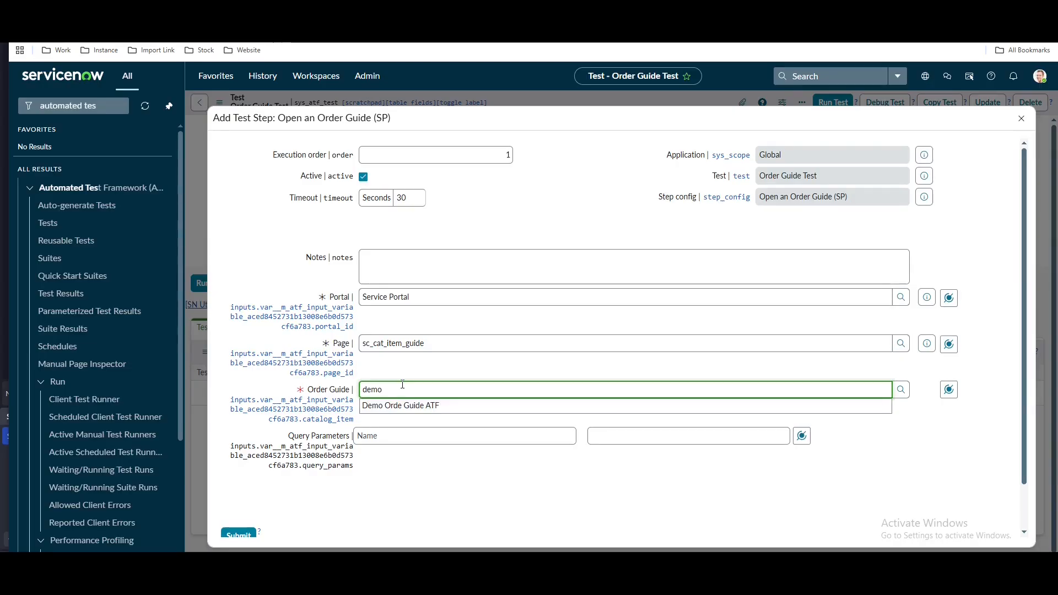
click(409, 408)
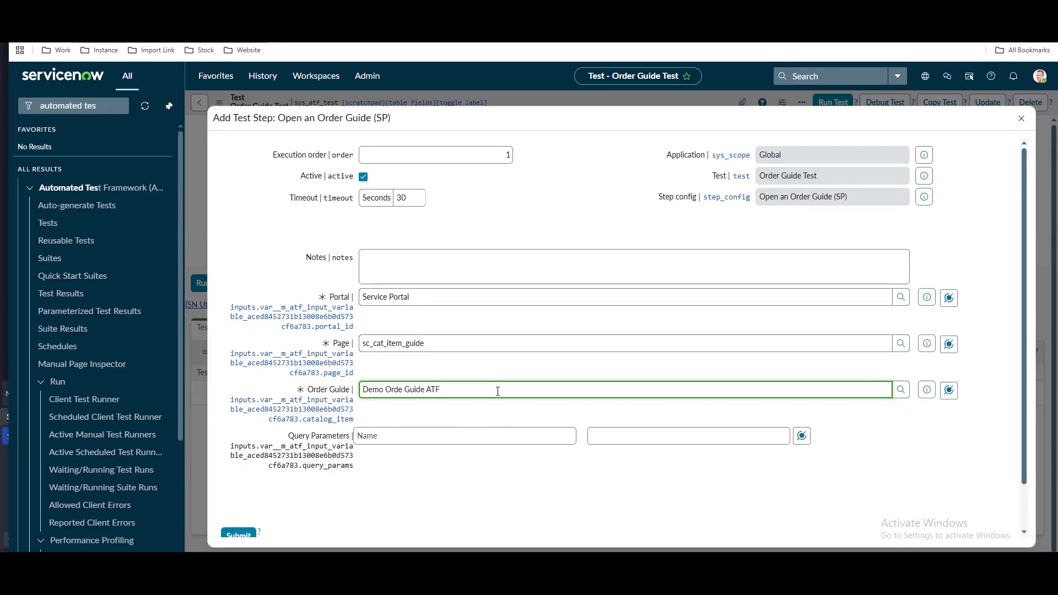
scroll(497, 392, down, 1)
click(239, 487)
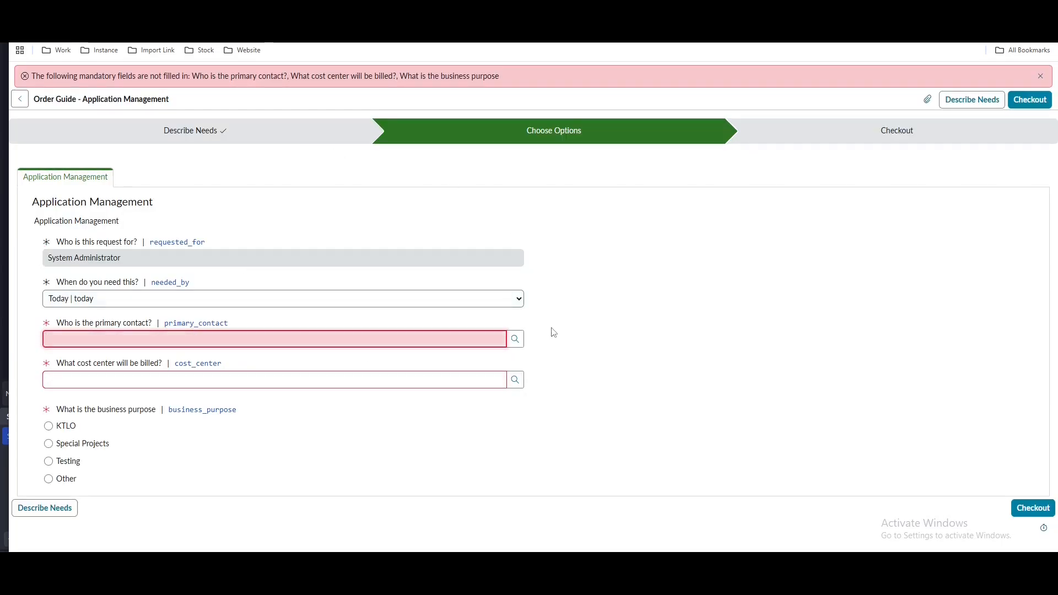
click(64, 520)
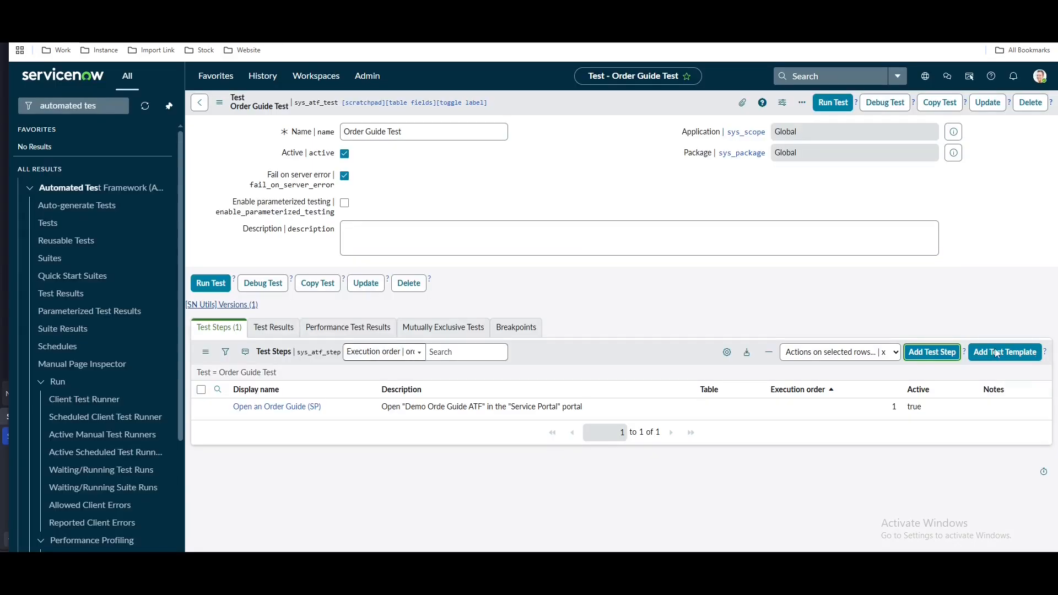
Add a Set Variable Values (SP) step setting requested_for to the suggested user
click(936, 353)
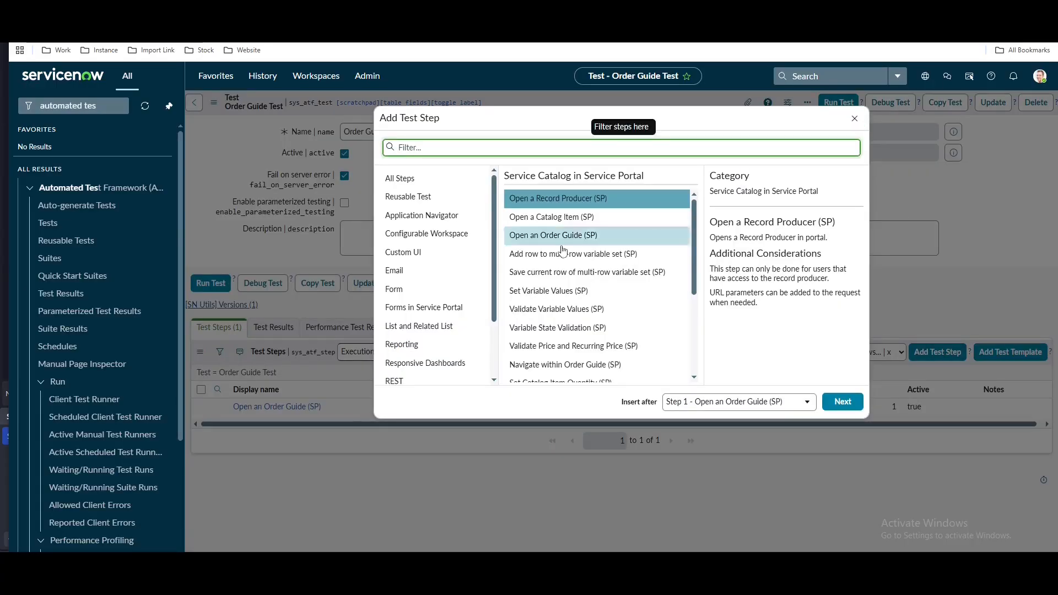
click(565, 290)
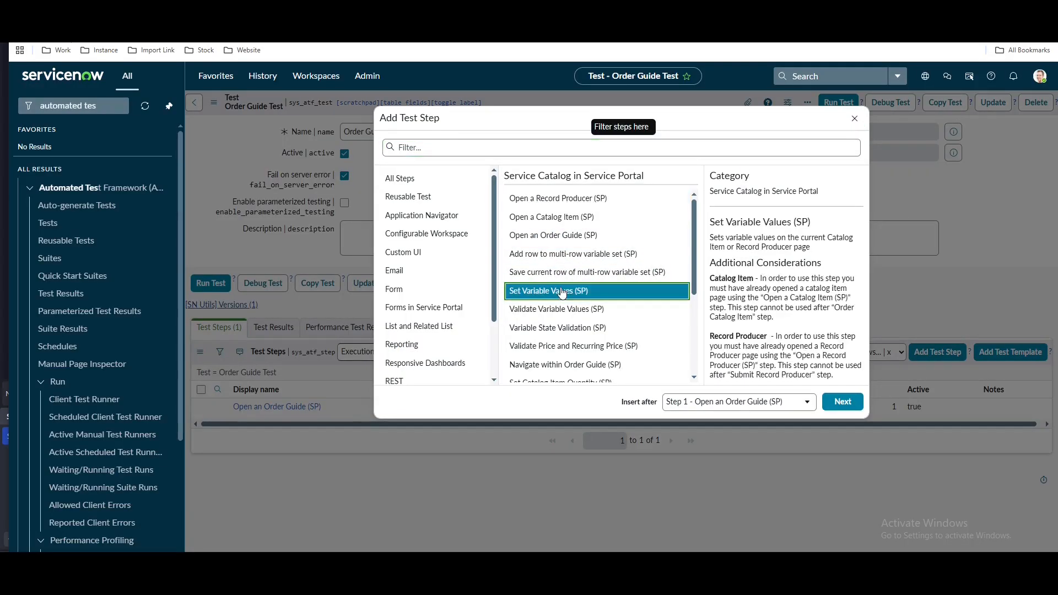
click(841, 402)
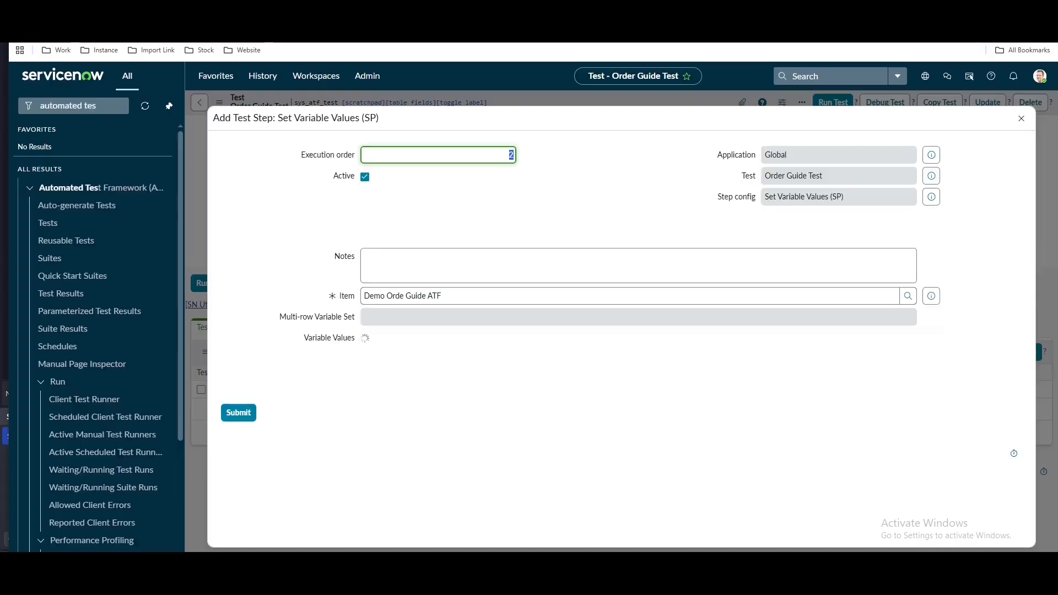
click(408, 398)
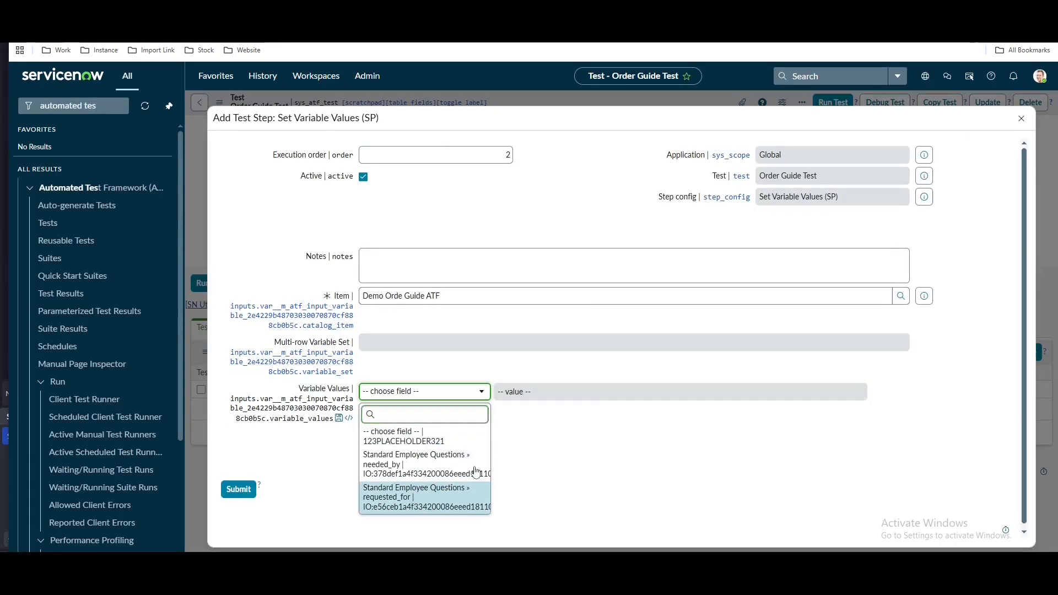
click(646, 399)
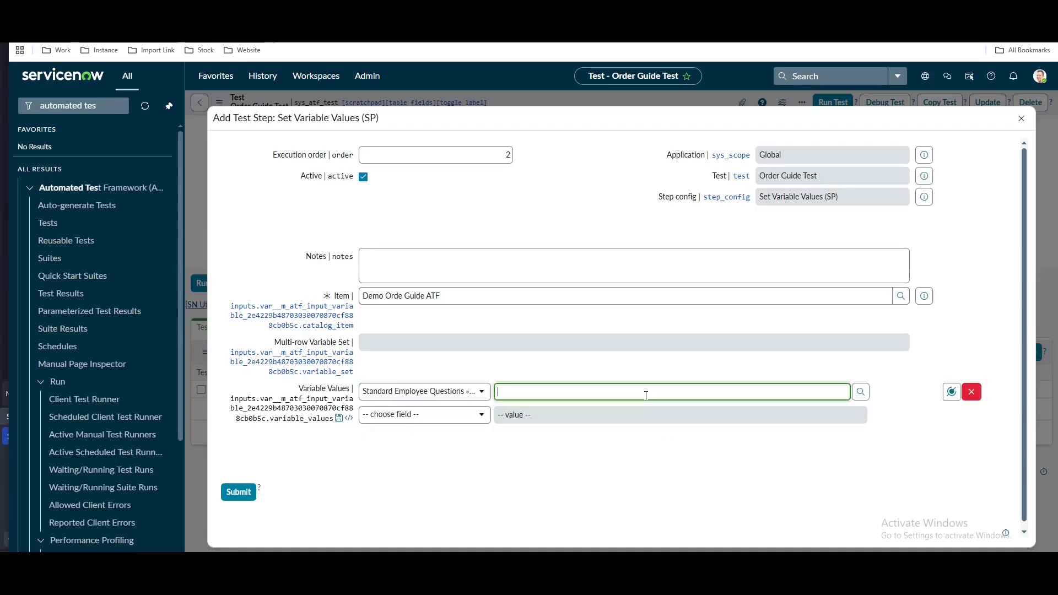
text(eb)
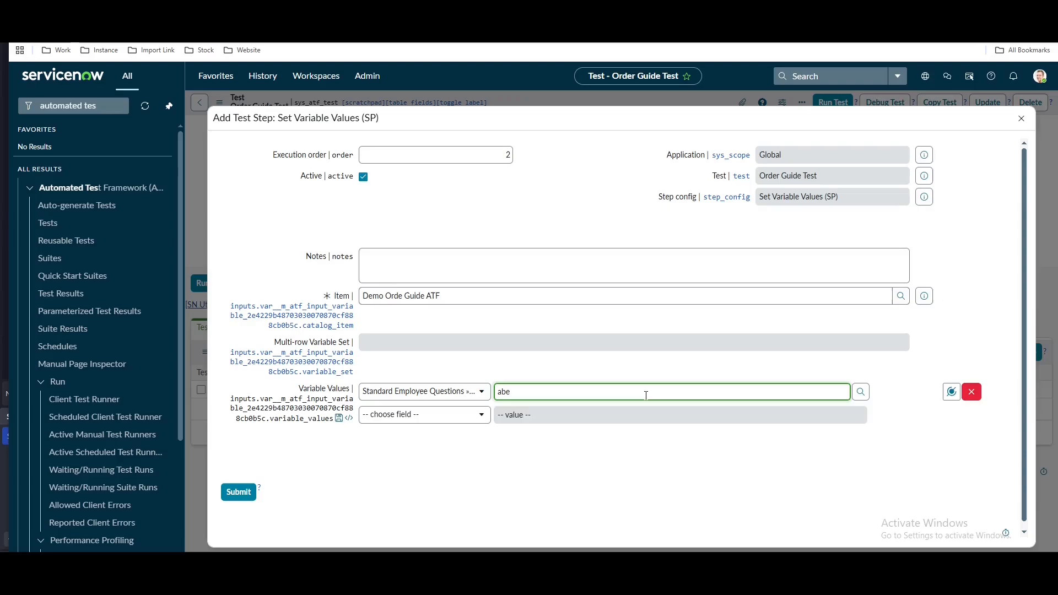
click(619, 415)
click(238, 492)
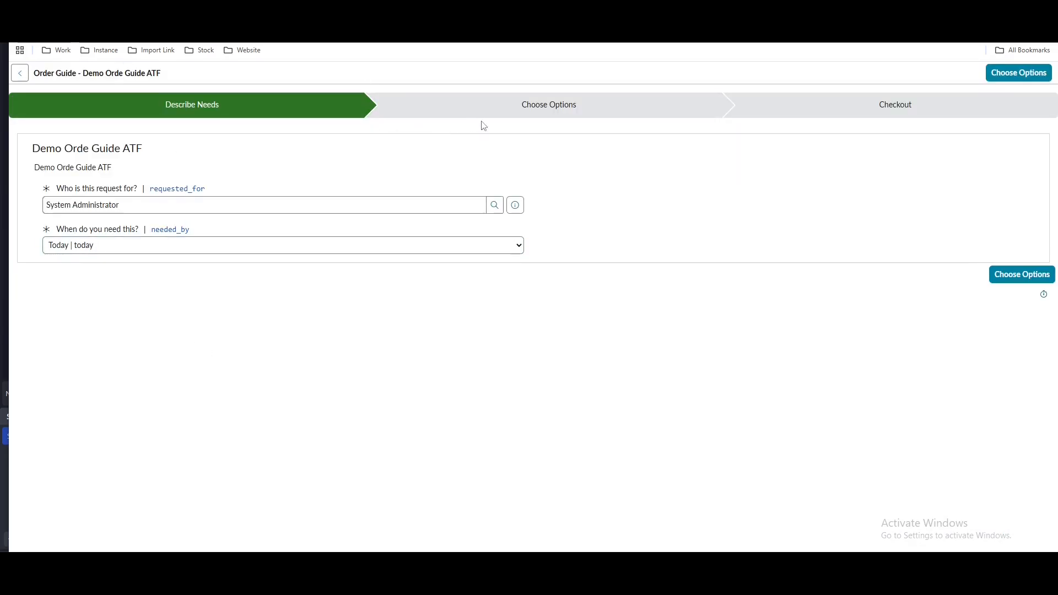
click(1029, 280)
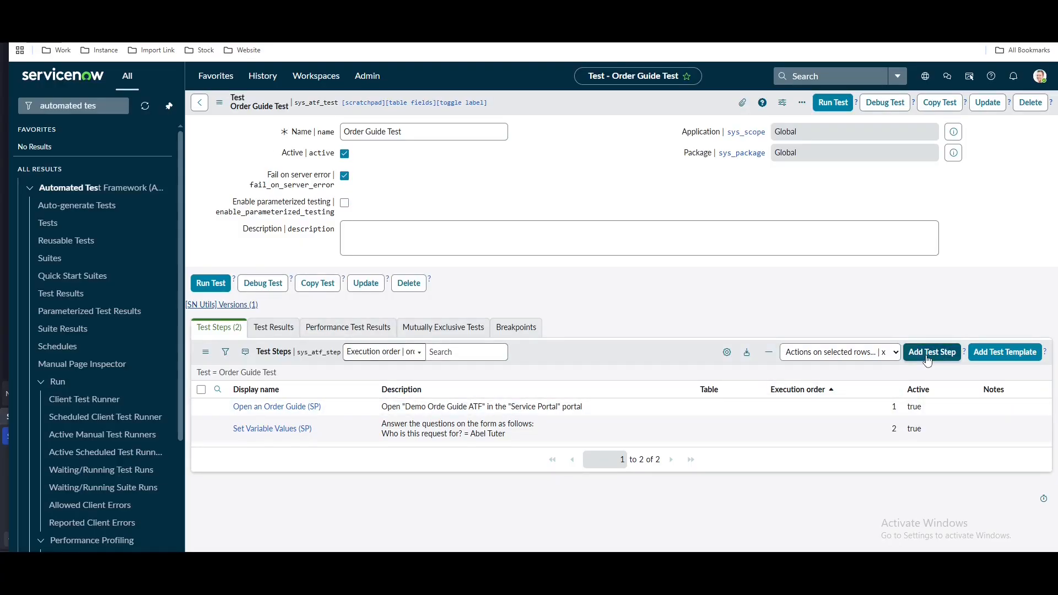
Add a Navigate within Order Guide (SP) step with Guide Step set to Choose Options | 2
click(929, 355)
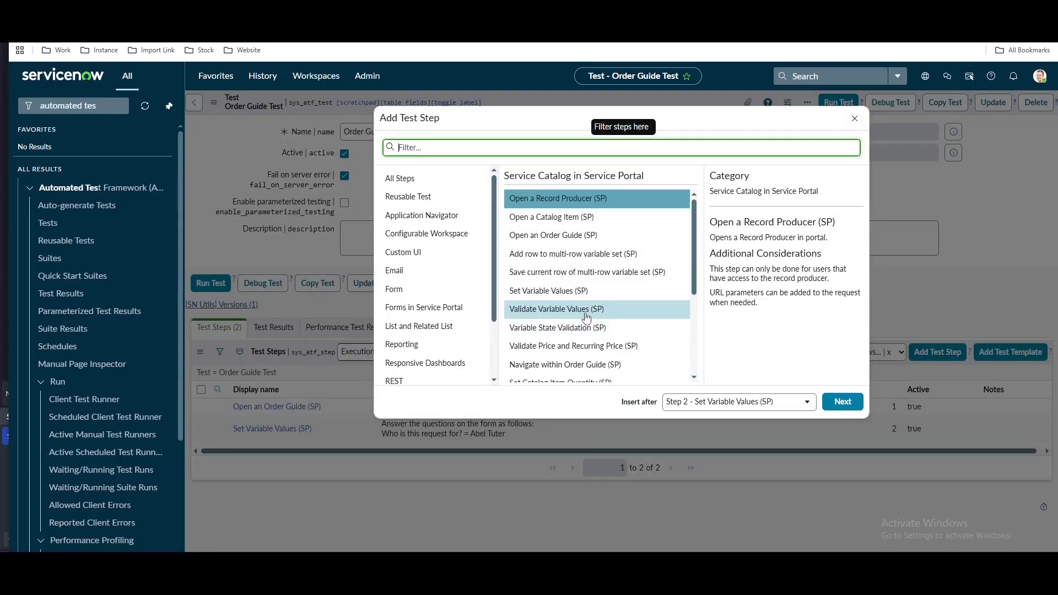
click(545, 371)
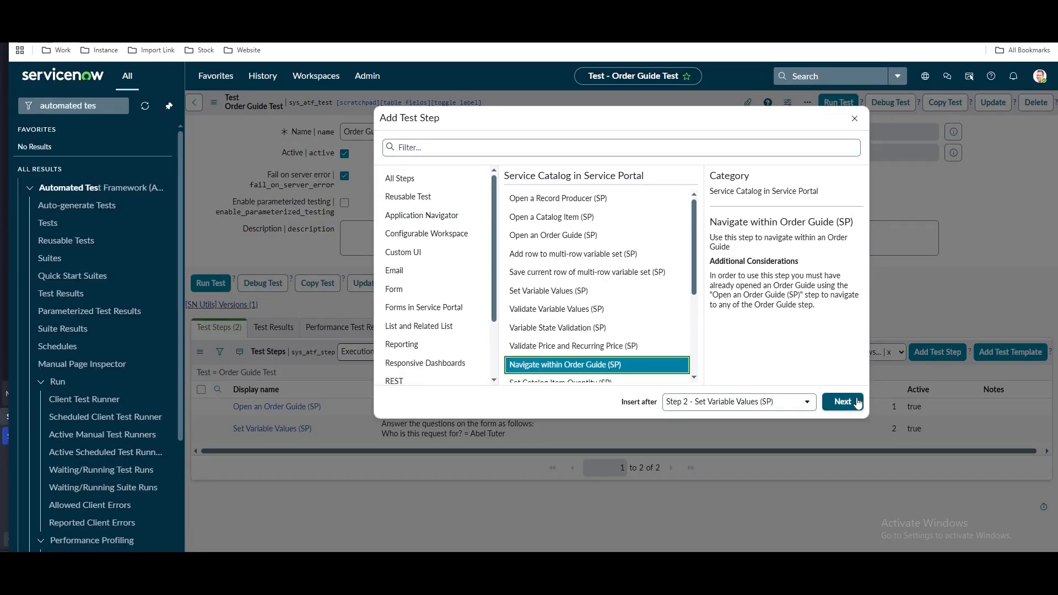
click(857, 403)
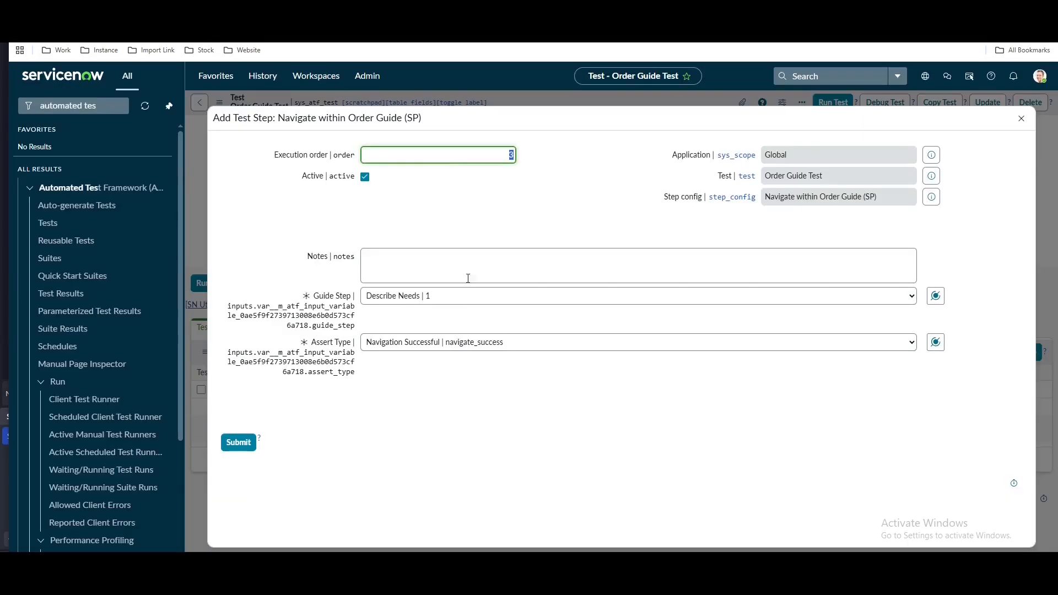
click(436, 301)
click(414, 327)
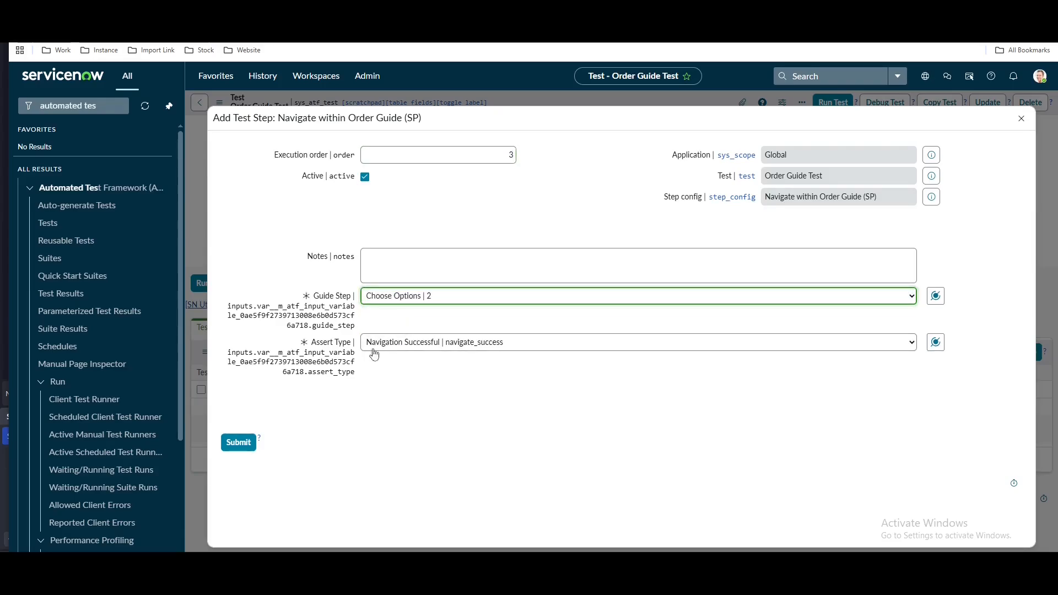
click(248, 449)
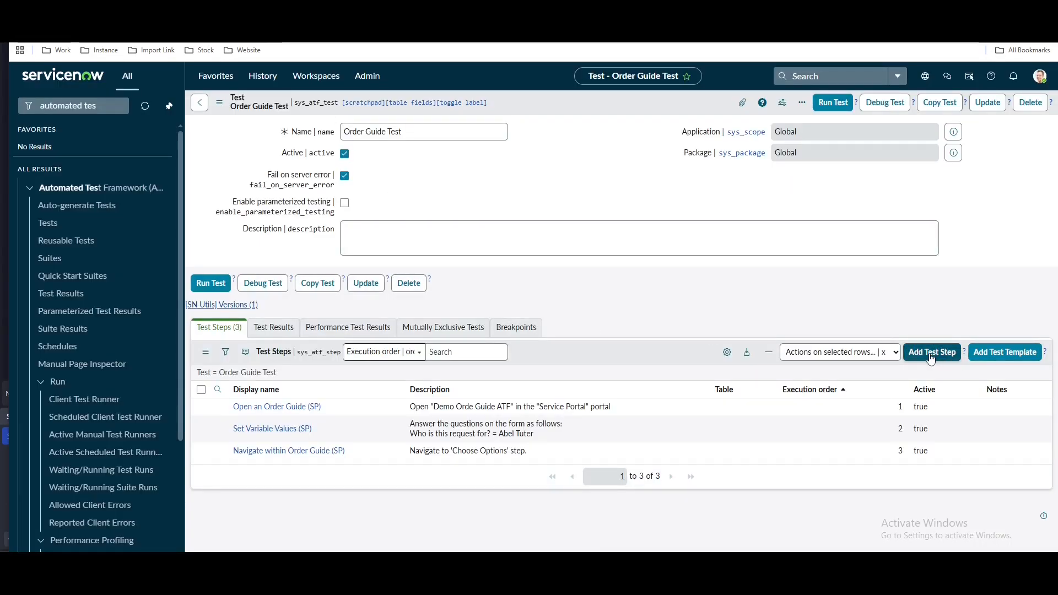
Add a Review Item in Order Guide (SP) step for the Application Management catalog item
click(931, 352)
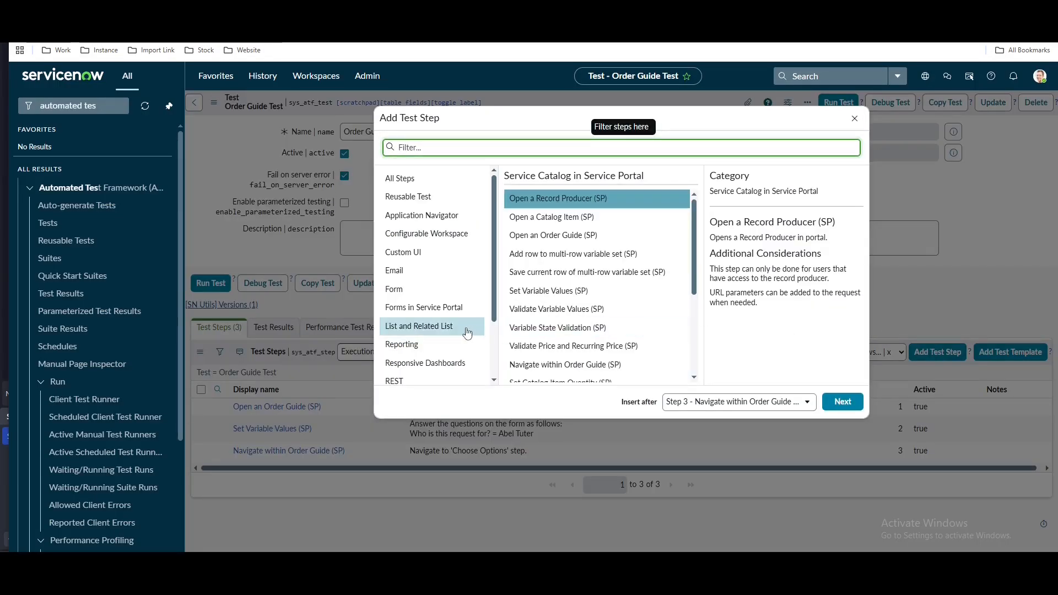
scroll(435, 331, down, 3)
click(435, 361)
scroll(603, 308, down, 2)
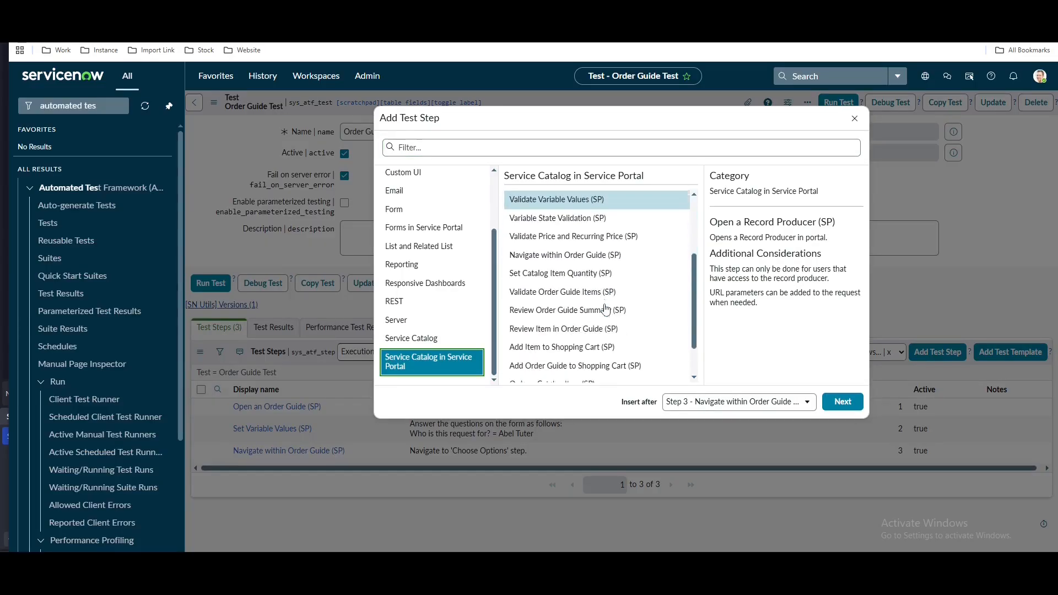
click(563, 335)
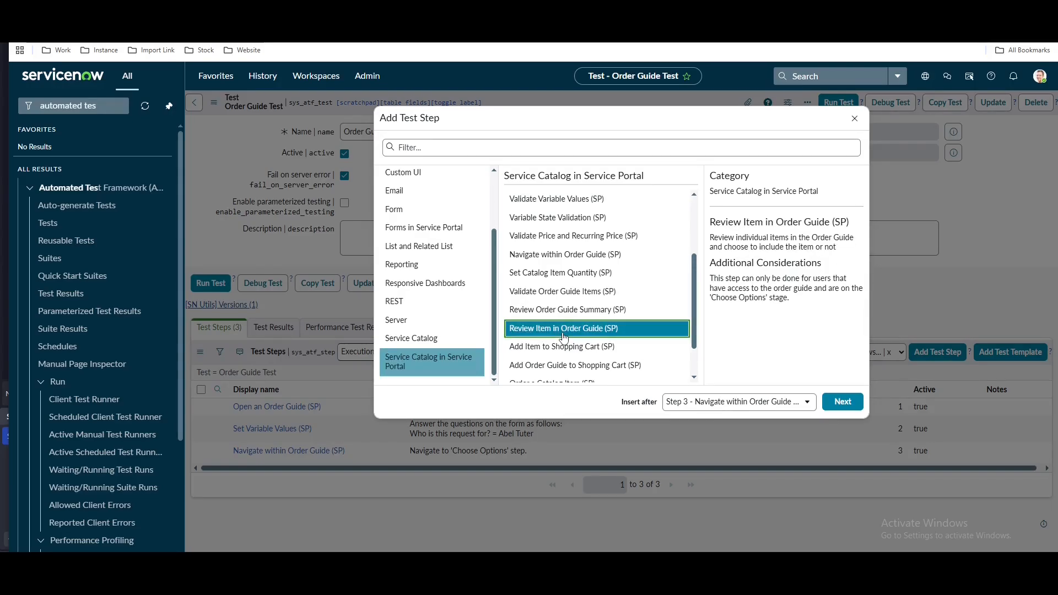
click(842, 402)
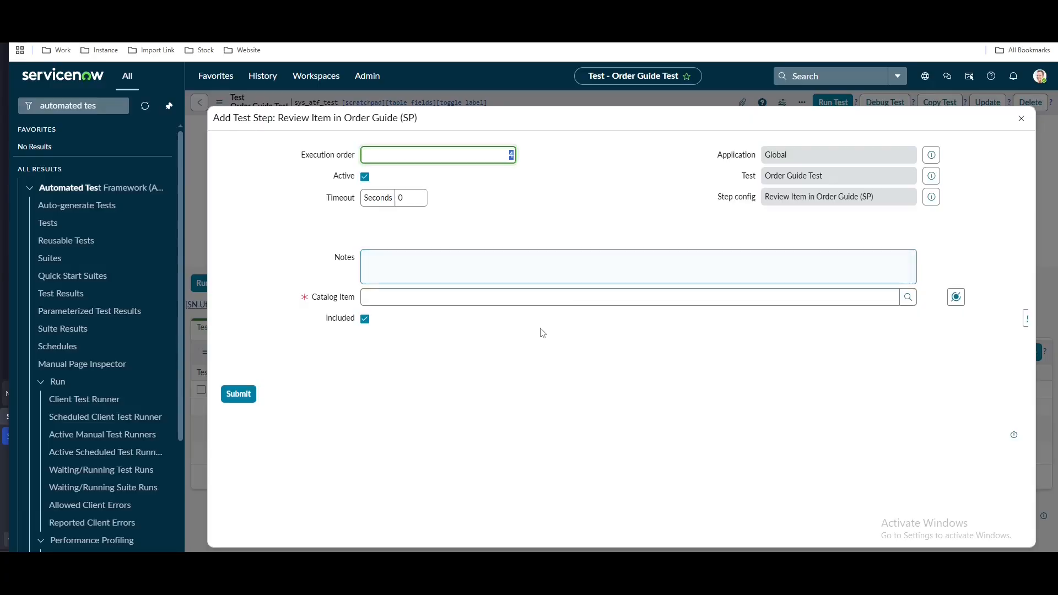
click(526, 301)
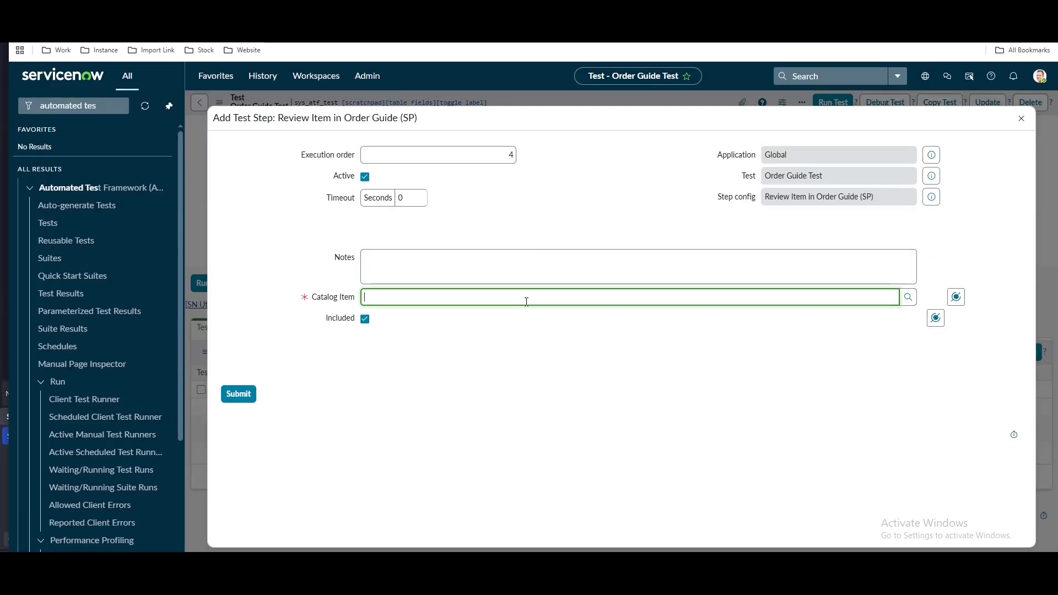
text(app)
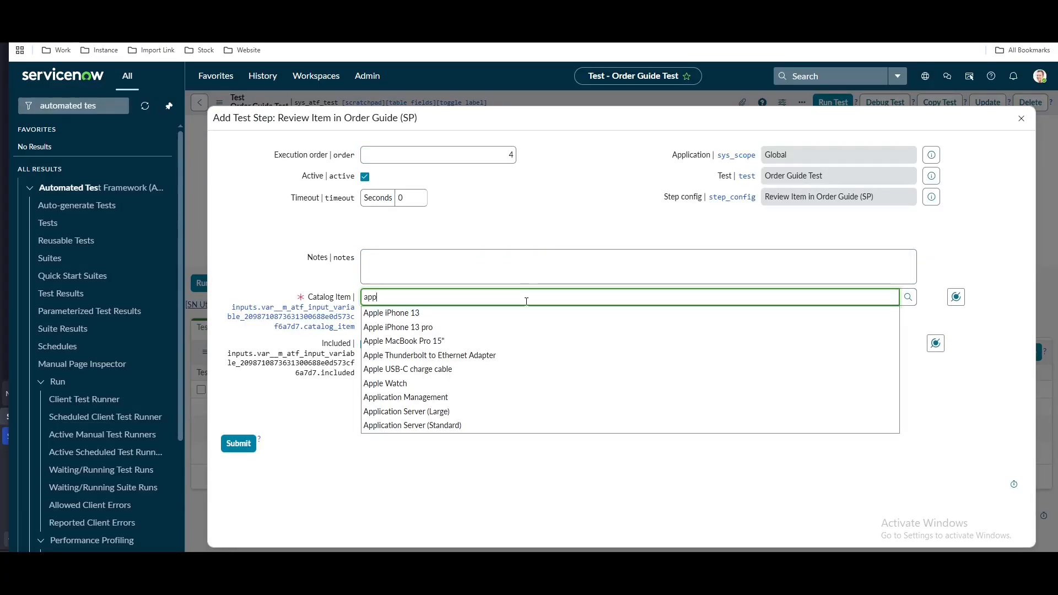
click(463, 397)
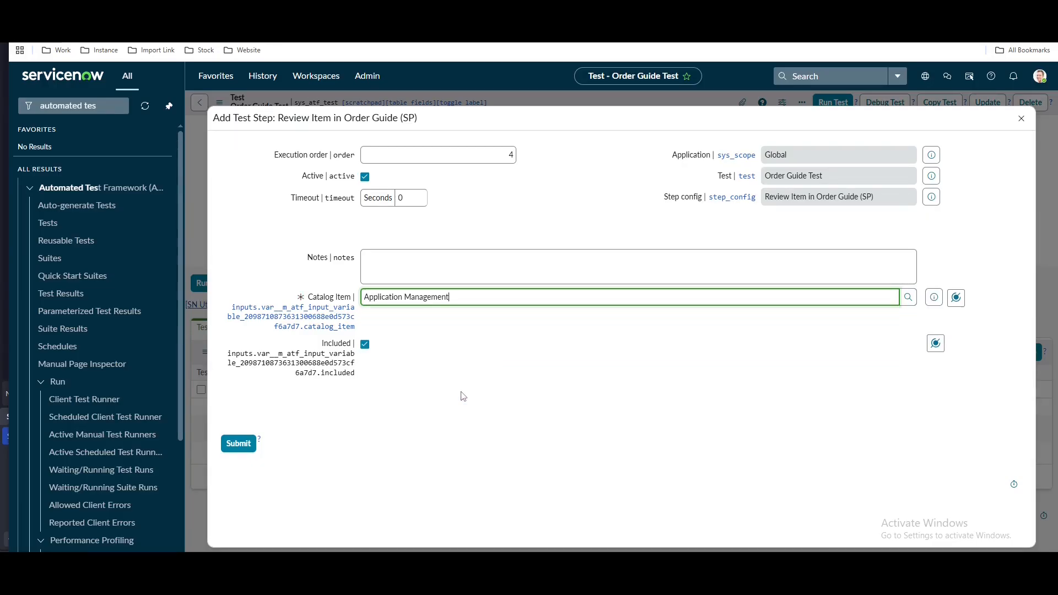
click(239, 444)
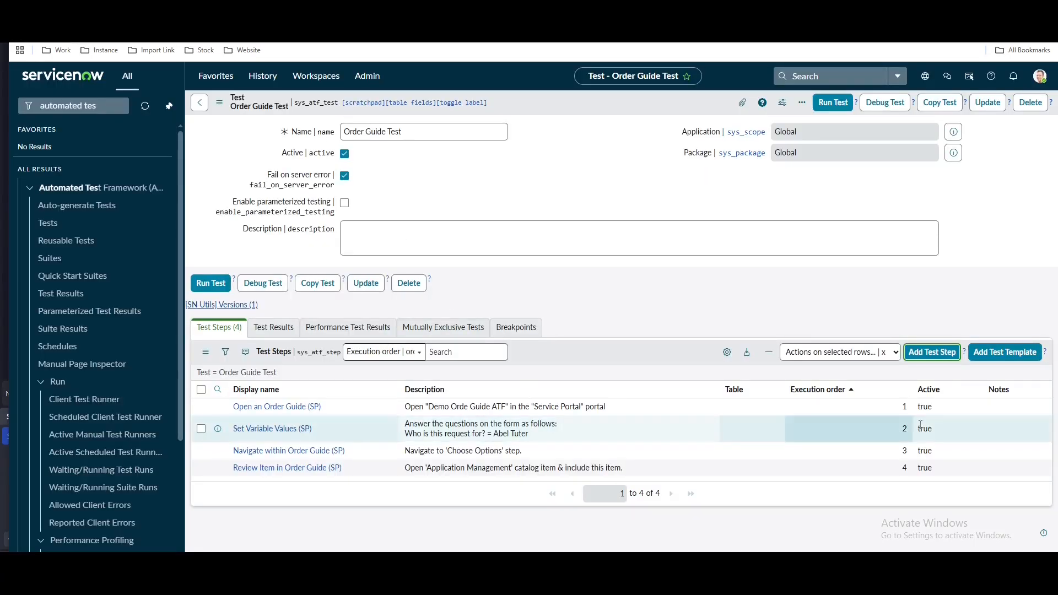
Start a Set Variable Values (SP) step with business_purpose set to KTLO
click(938, 355)
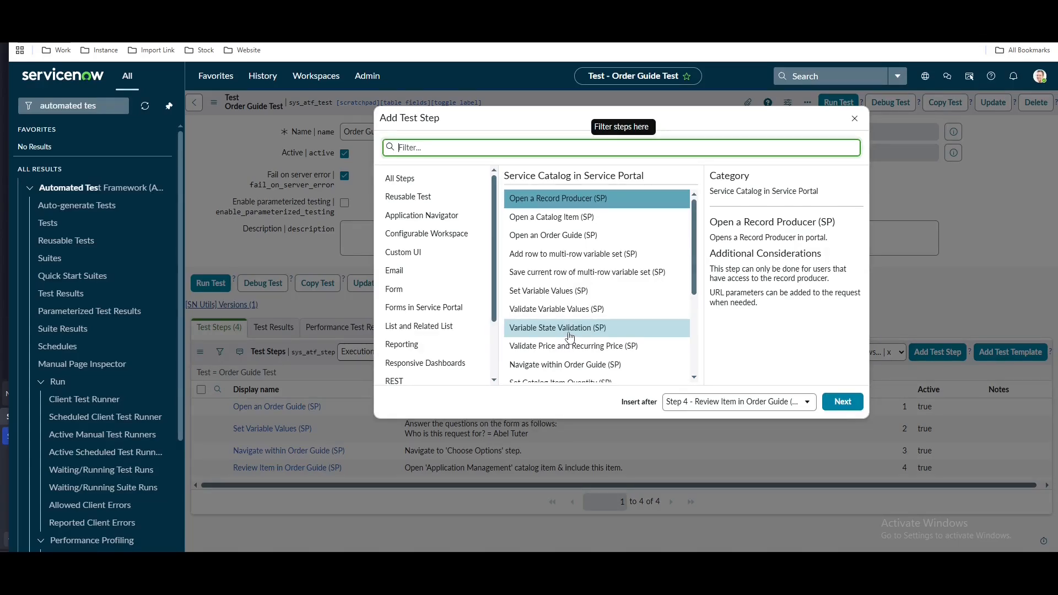
click(545, 291)
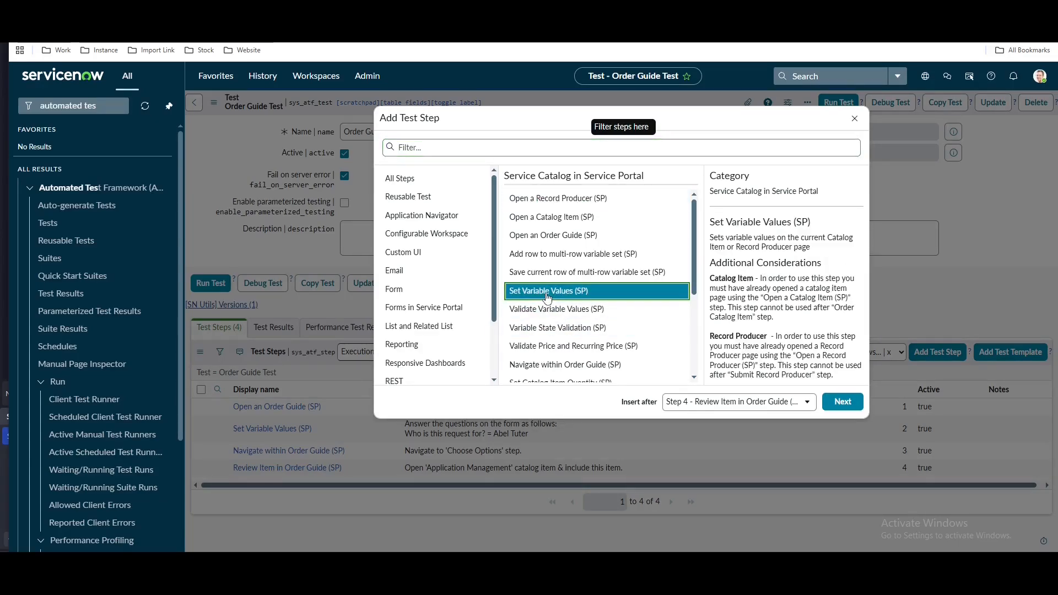
click(832, 404)
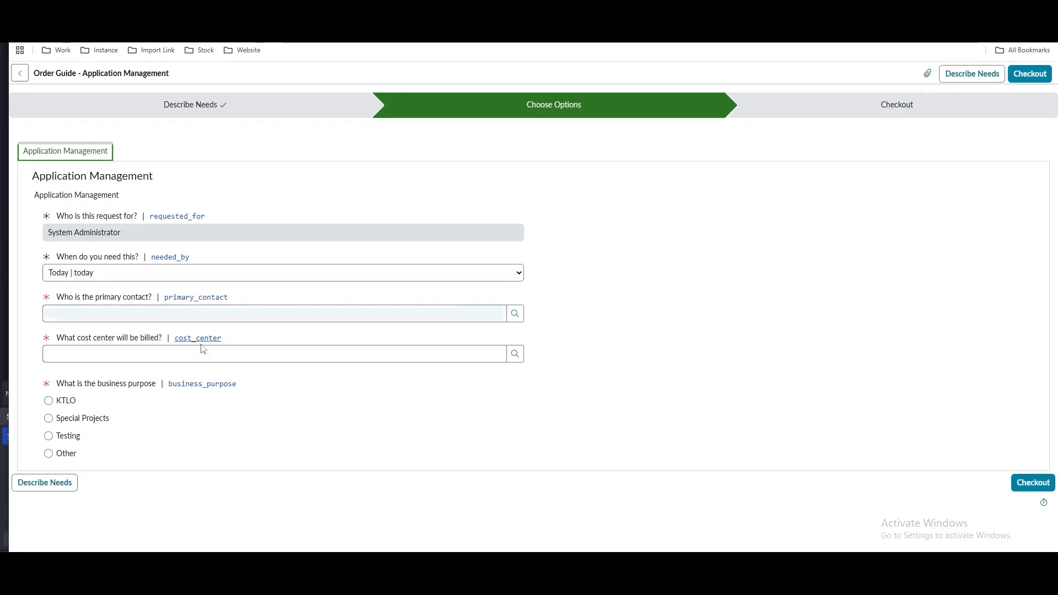
click(206, 353)
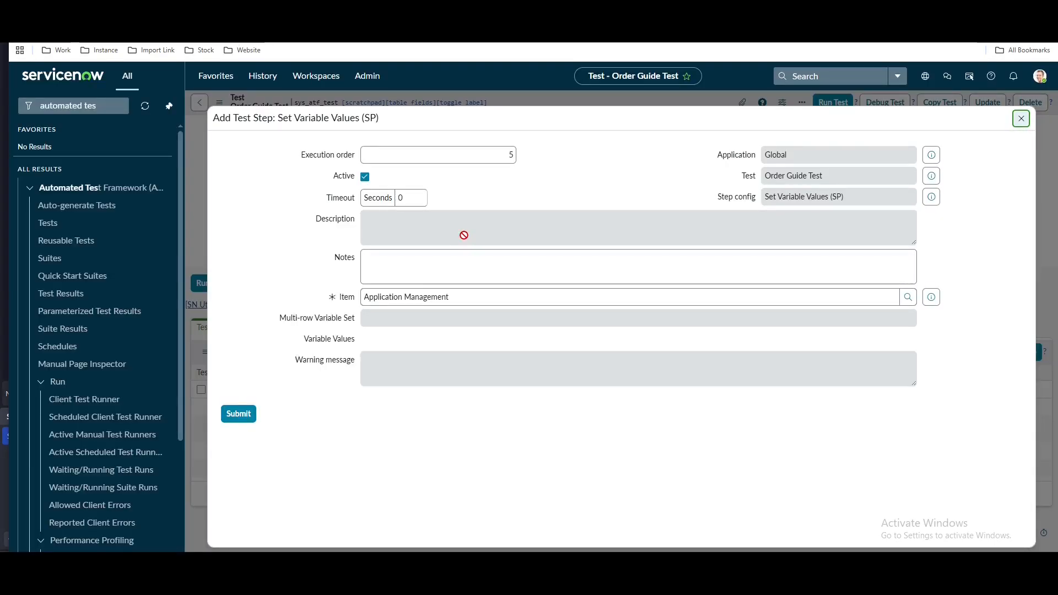
click(424, 391)
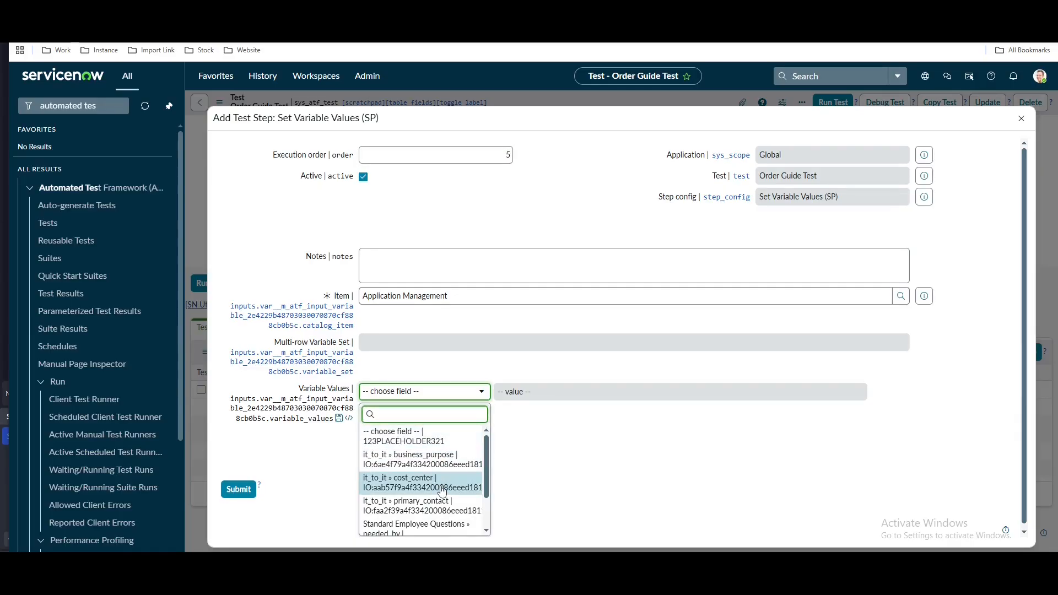
scroll(430, 485, down, 2)
scroll(430, 491, up, 2)
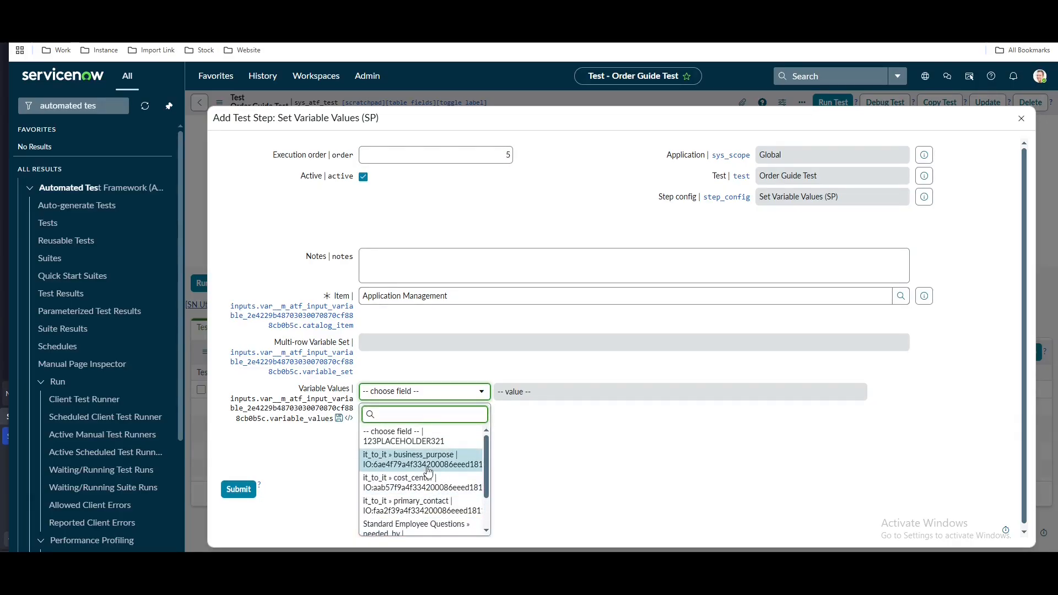
click(433, 460)
Add cost_center as Development and a looked-up user as primary_contact, then save the step
click(455, 413)
key(Down)
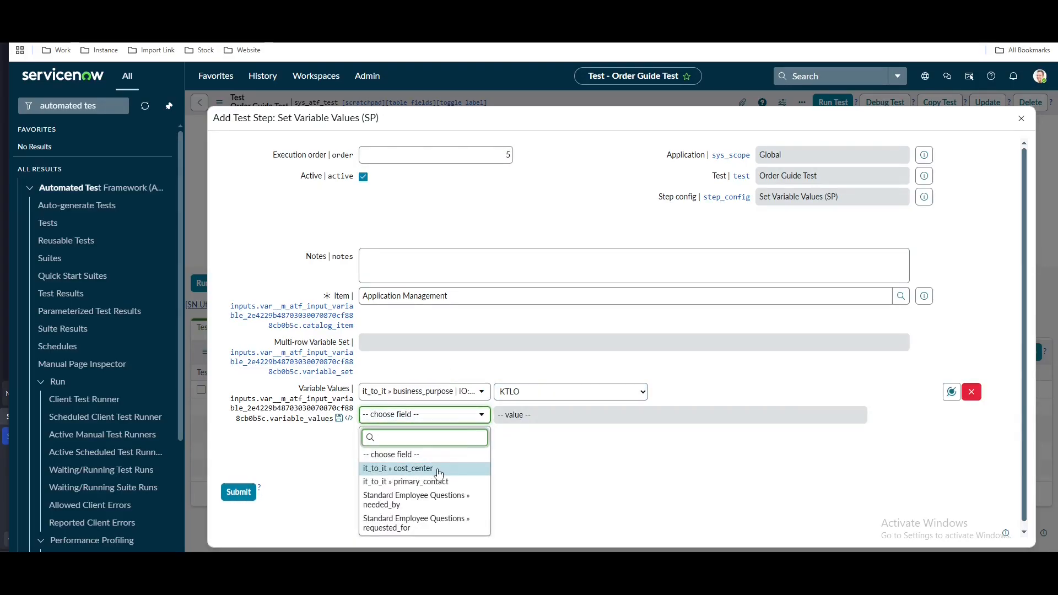
click(398, 437)
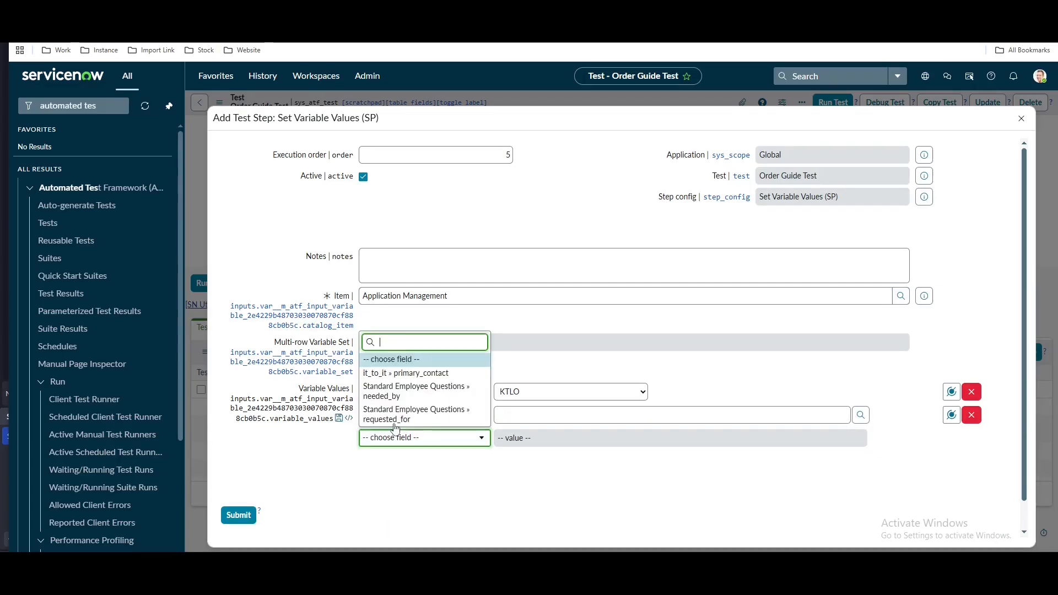
click(404, 376)
key(Return)
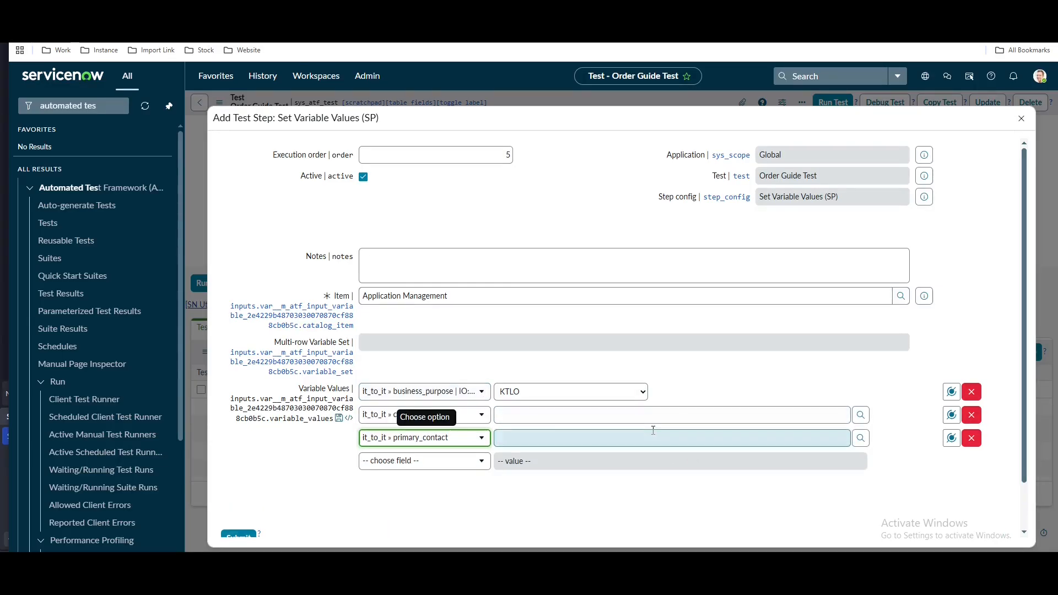
click(859, 415)
click(66, 121)
click(861, 438)
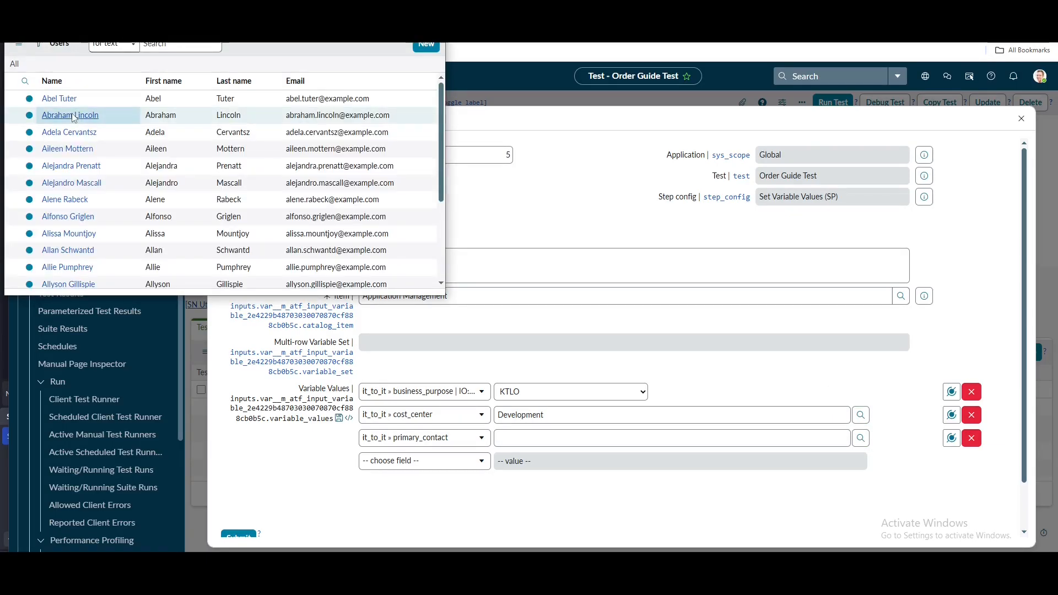
click(56, 94)
click(241, 537)
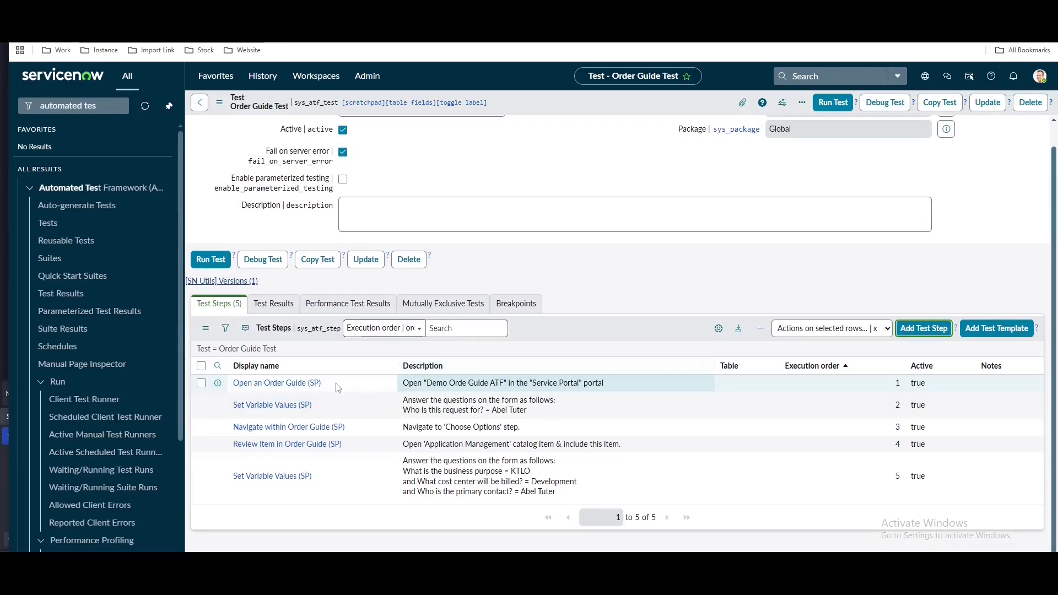
Add a Navigate within Order Guide (SP) step with Guide Step set to Summary
click(924, 329)
scroll(575, 301, down, 1)
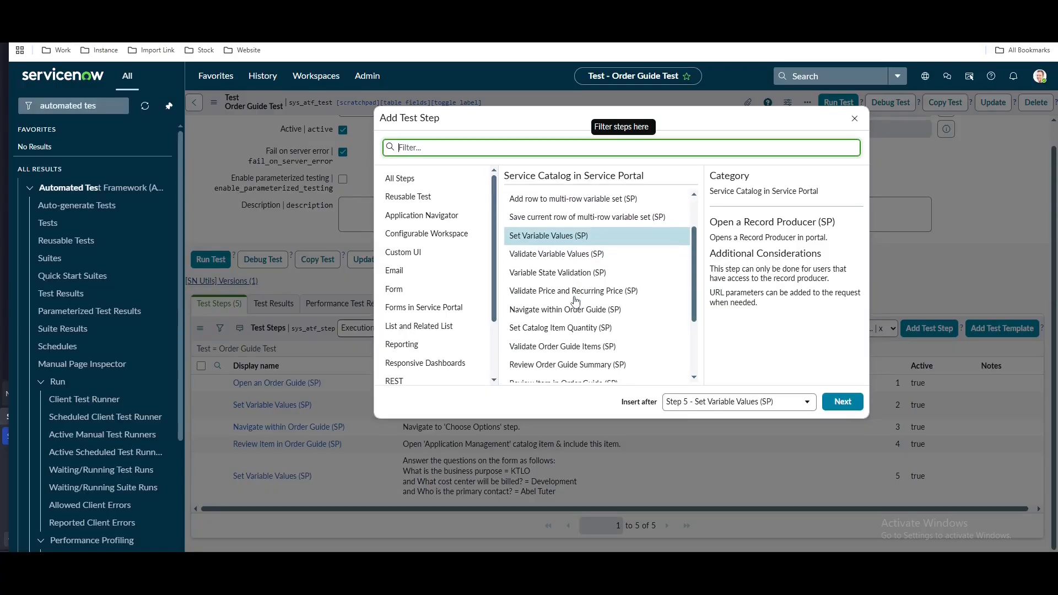
click(546, 318)
click(841, 406)
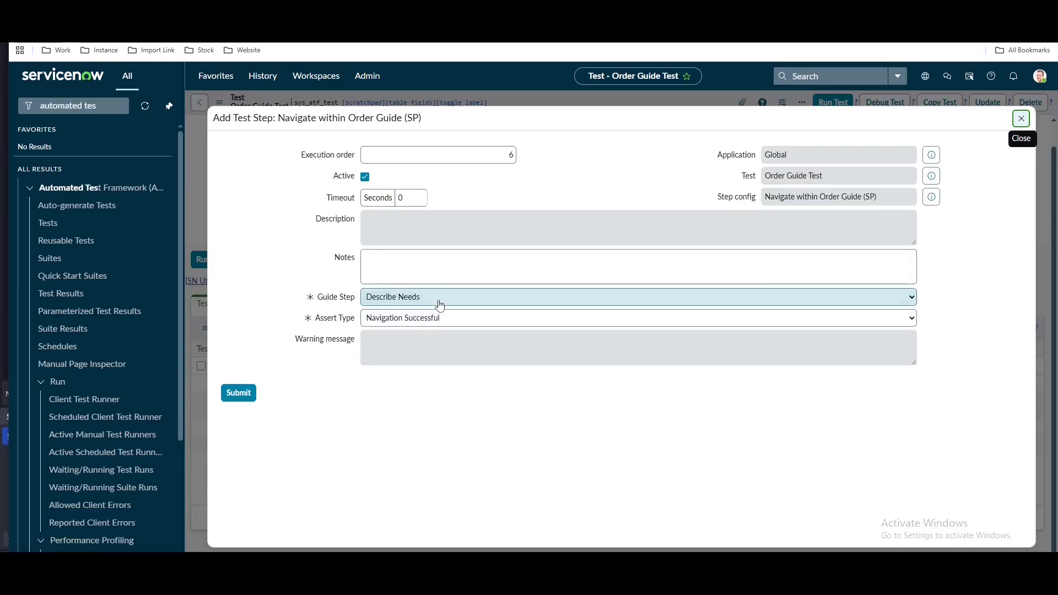
click(439, 304)
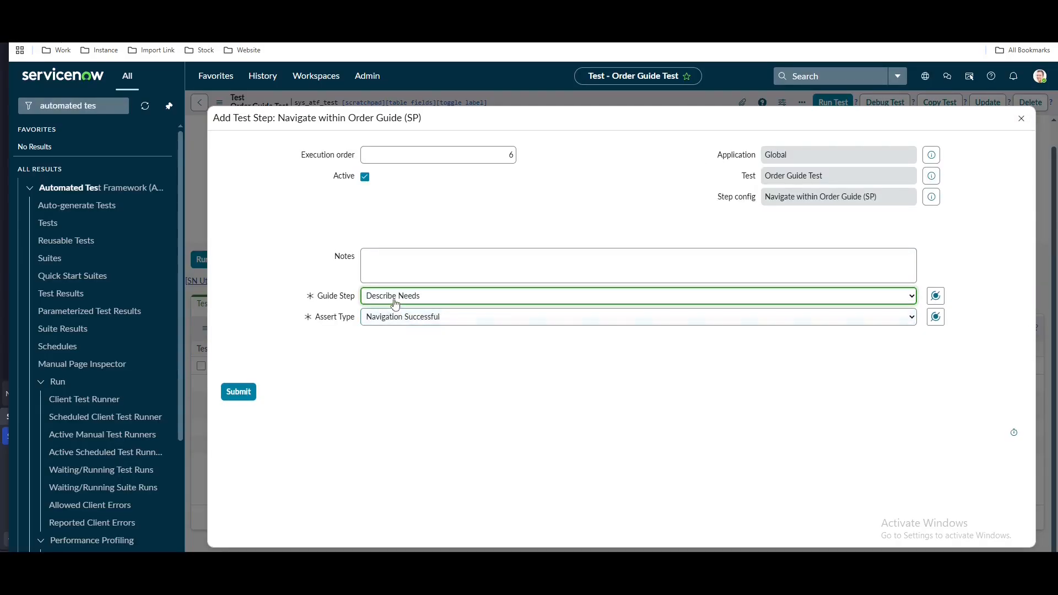
click(394, 304)
click(391, 339)
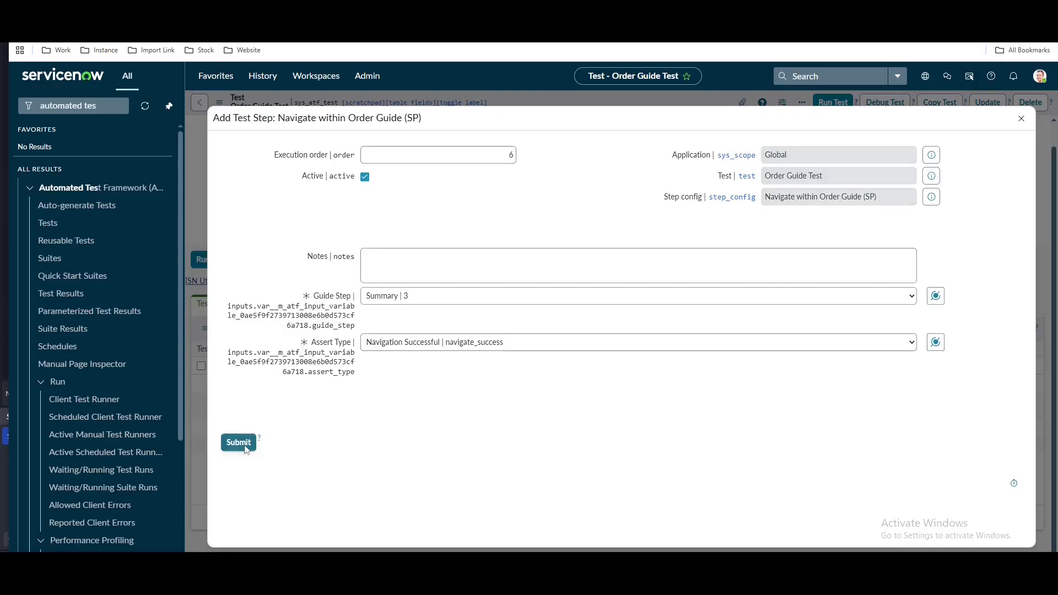
click(239, 442)
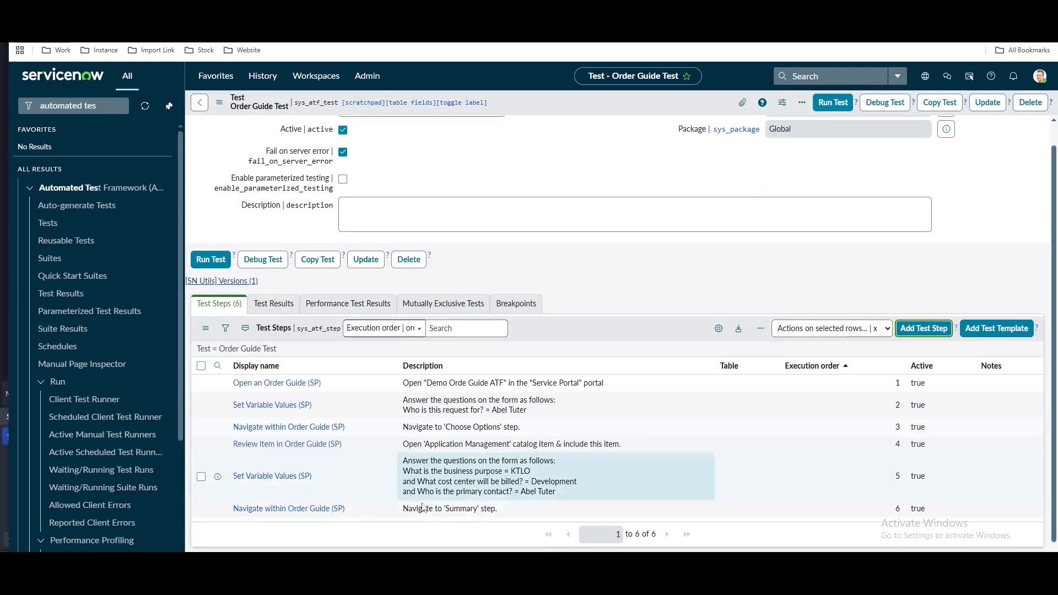
Add a Submit an Order Guide (SP) step as the seventh step
click(922, 329)
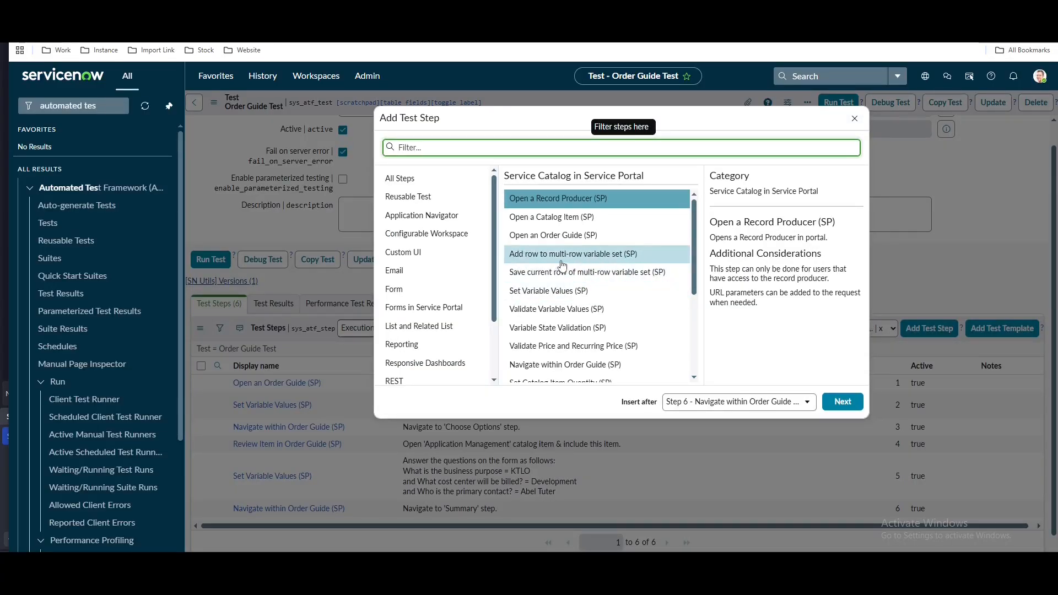
scroll(606, 275, down, 3)
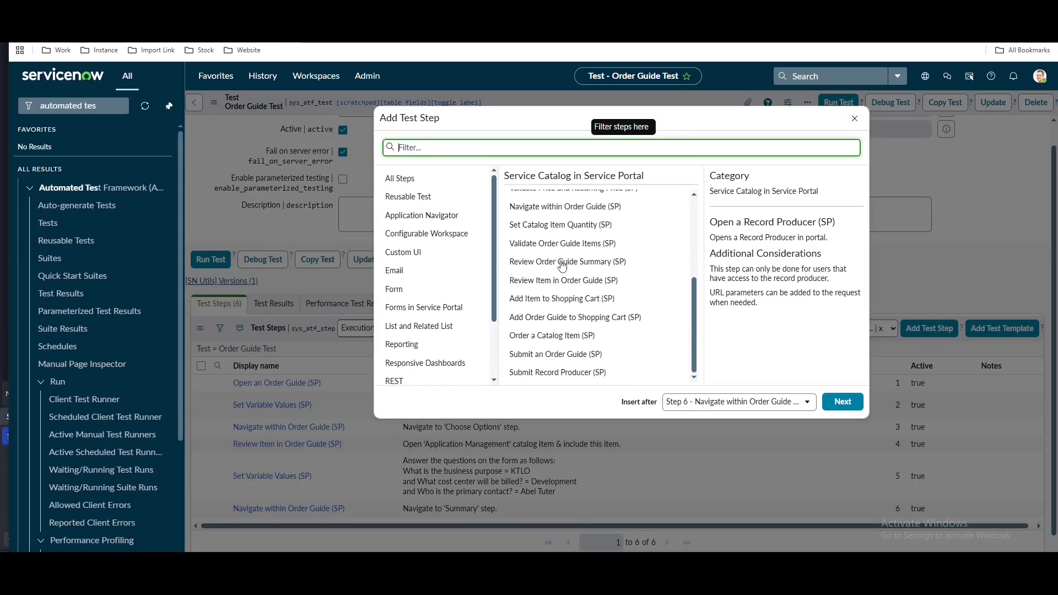
click(556, 356)
click(843, 403)
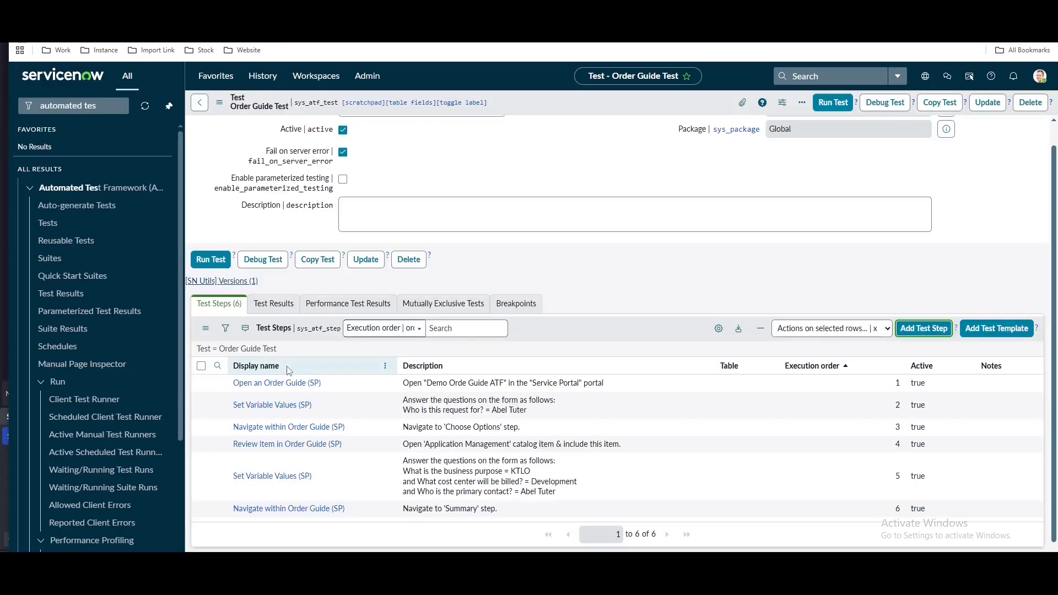
scroll(287, 370, down, 1)
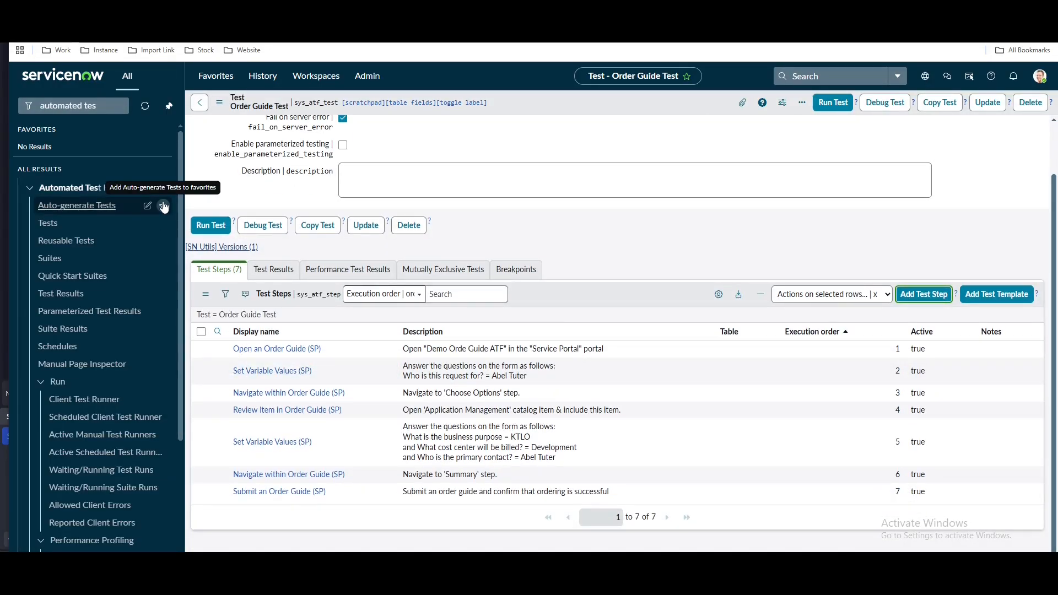
Run Order Guide Test in the Client Test Runner and follow its seven steps executing
click(826, 103)
click(759, 209)
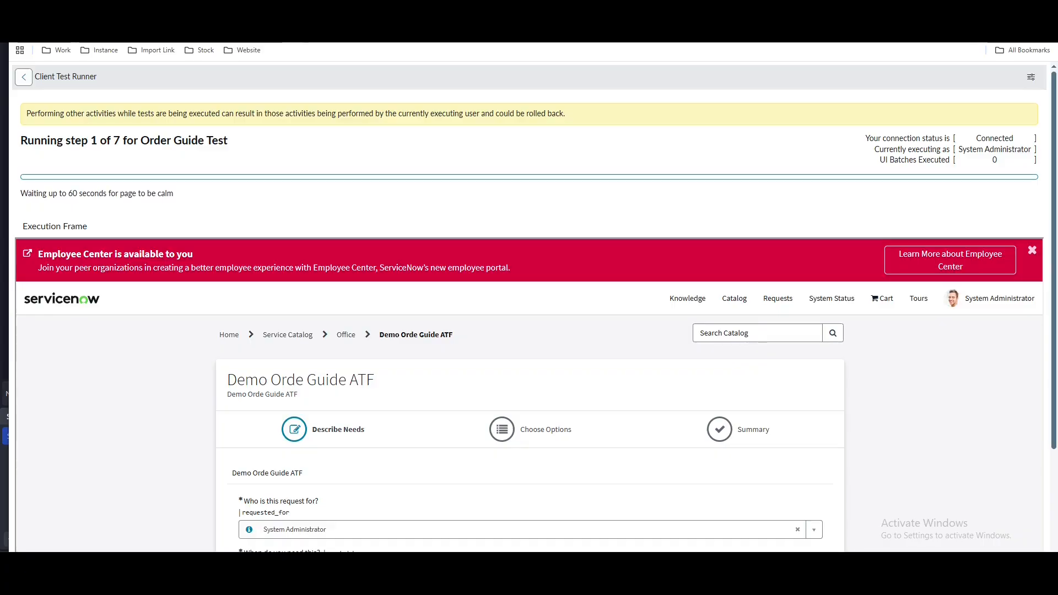
scroll(279, 160, down, 2)
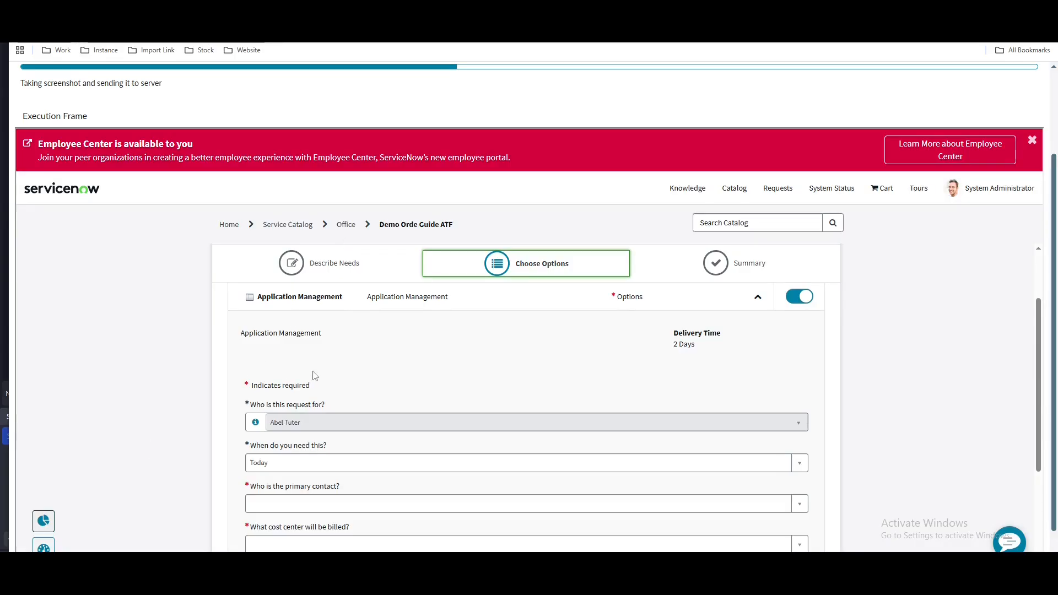
scroll(740, 396, down, 2)
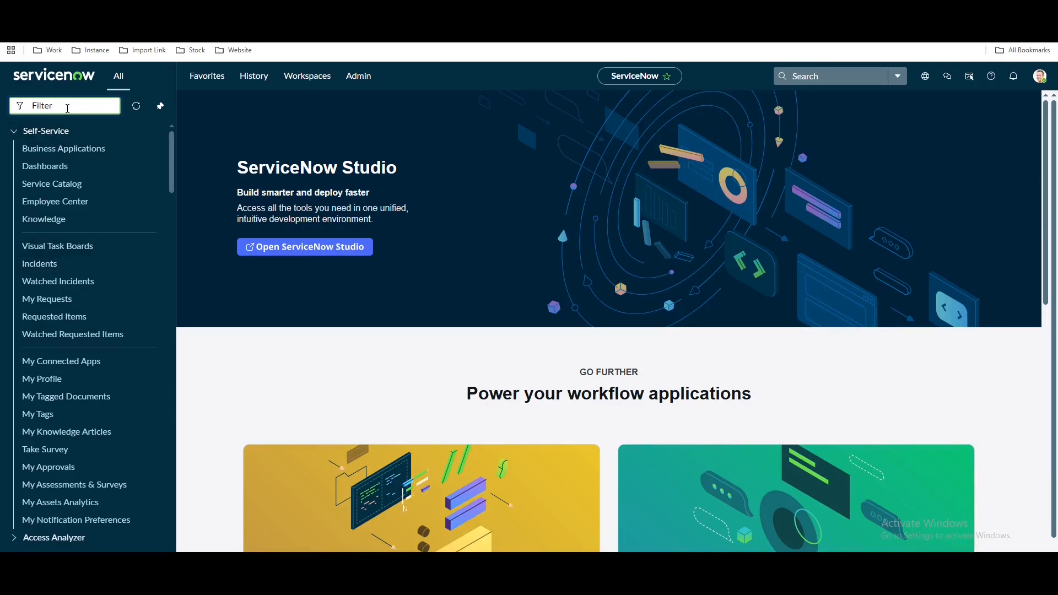
Open a new incident form and set both Impact and Urgency to 1 - High
text(ident.form)
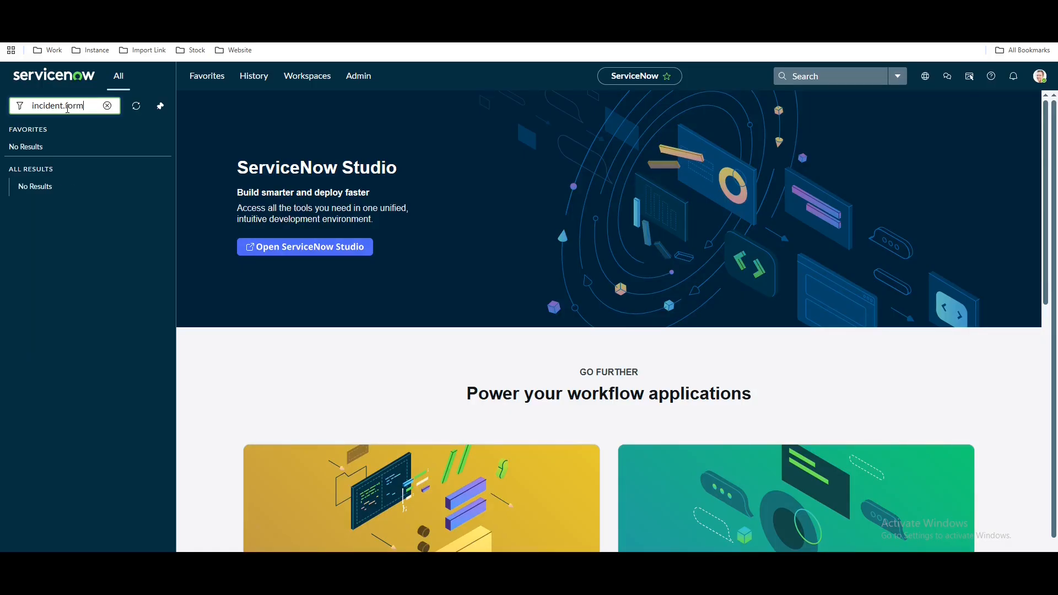
key(Return)
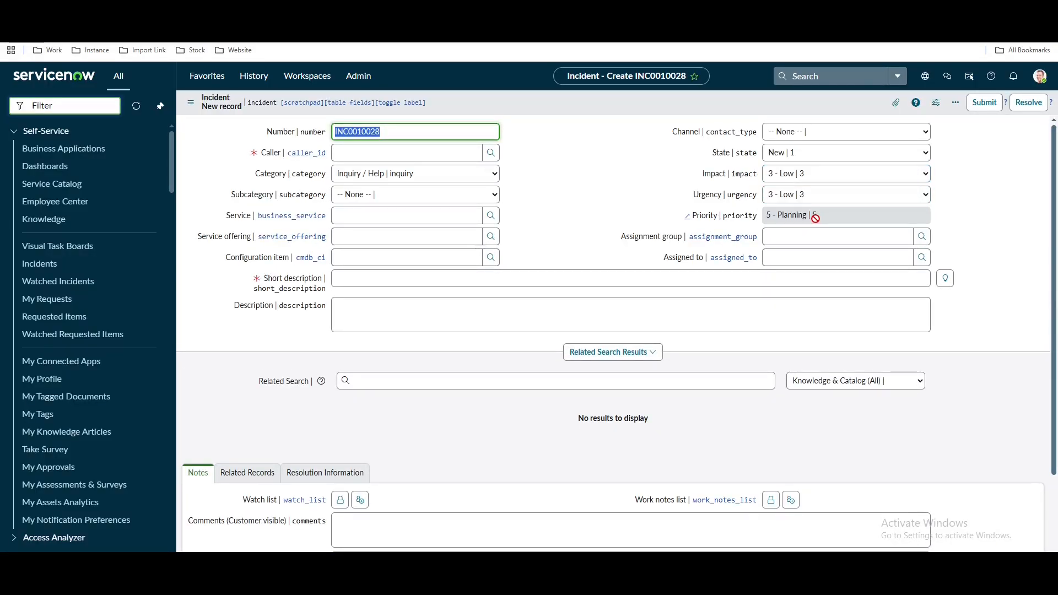
click(798, 173)
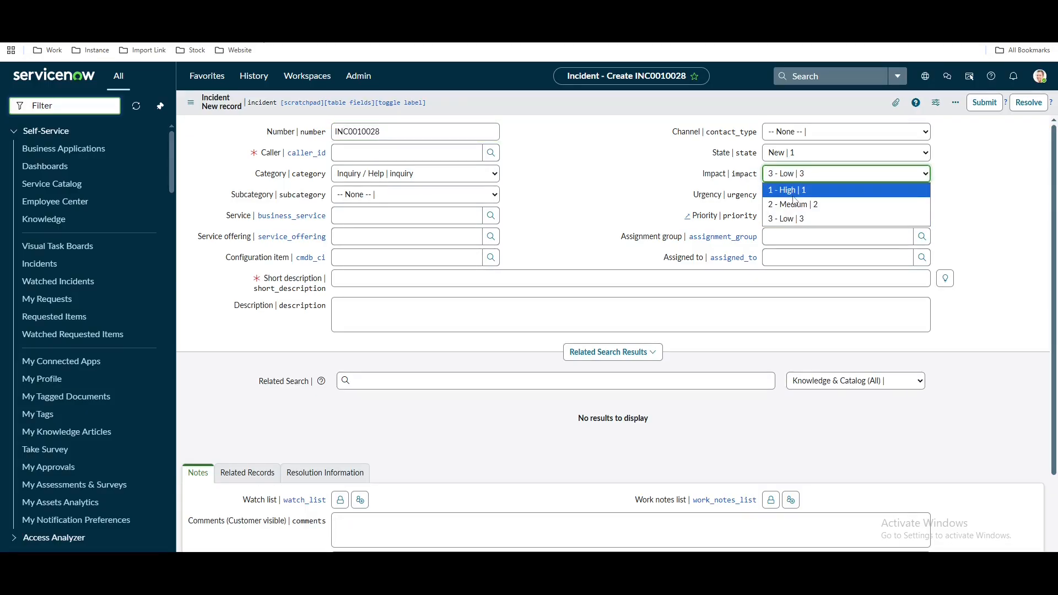
click(794, 194)
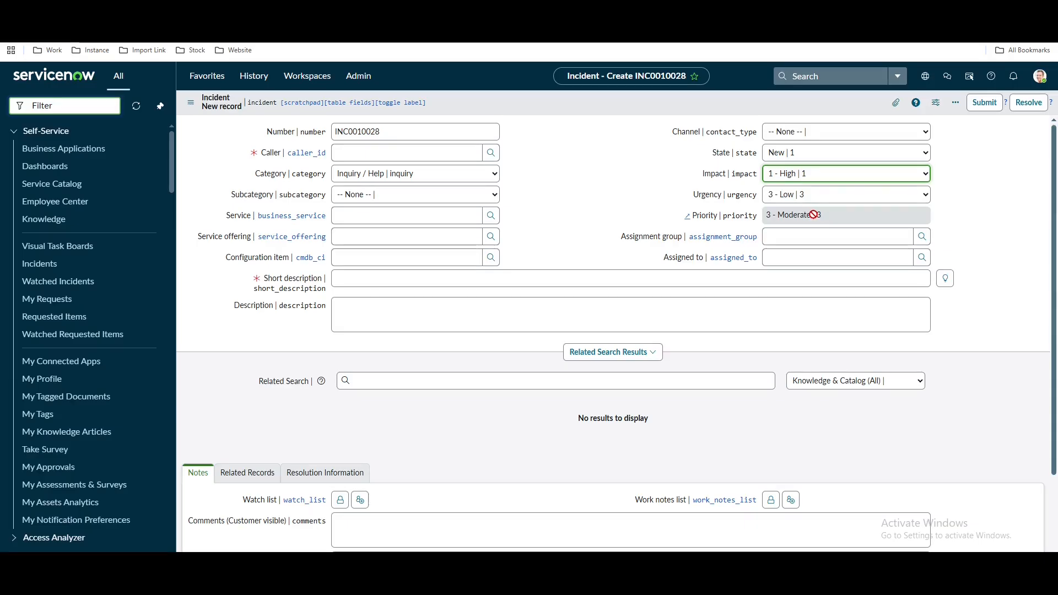
click(810, 198)
click(808, 211)
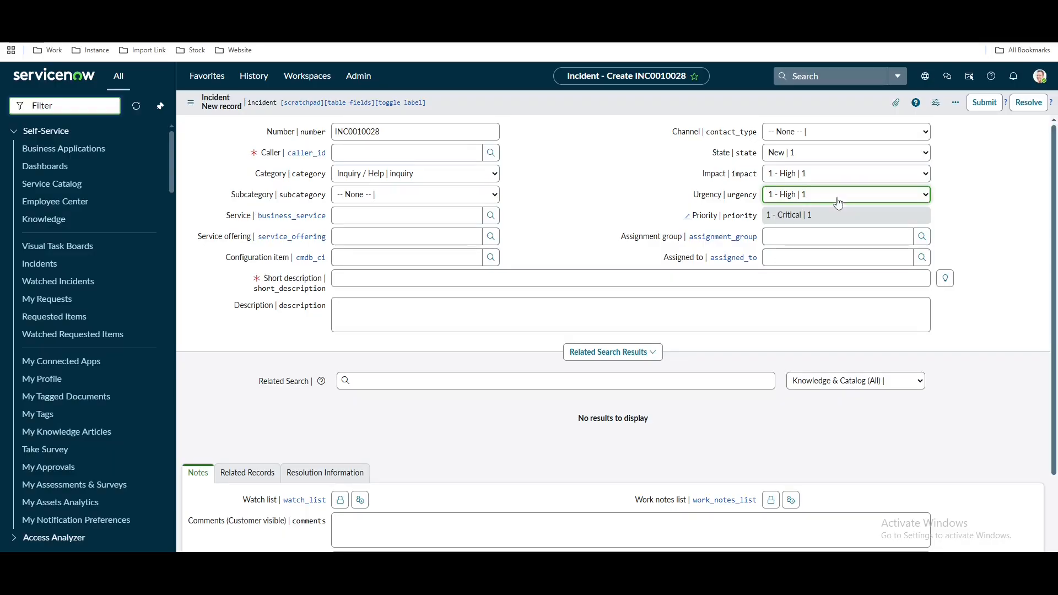
Recheck the Impact and Urgency lists, leaving both at 1 - High
click(838, 177)
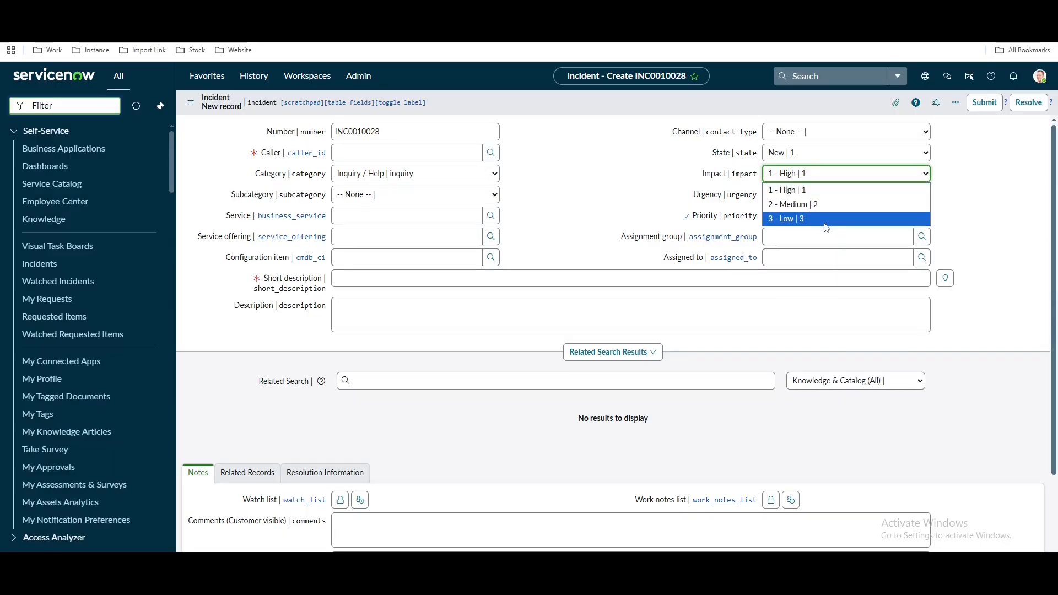
click(788, 197)
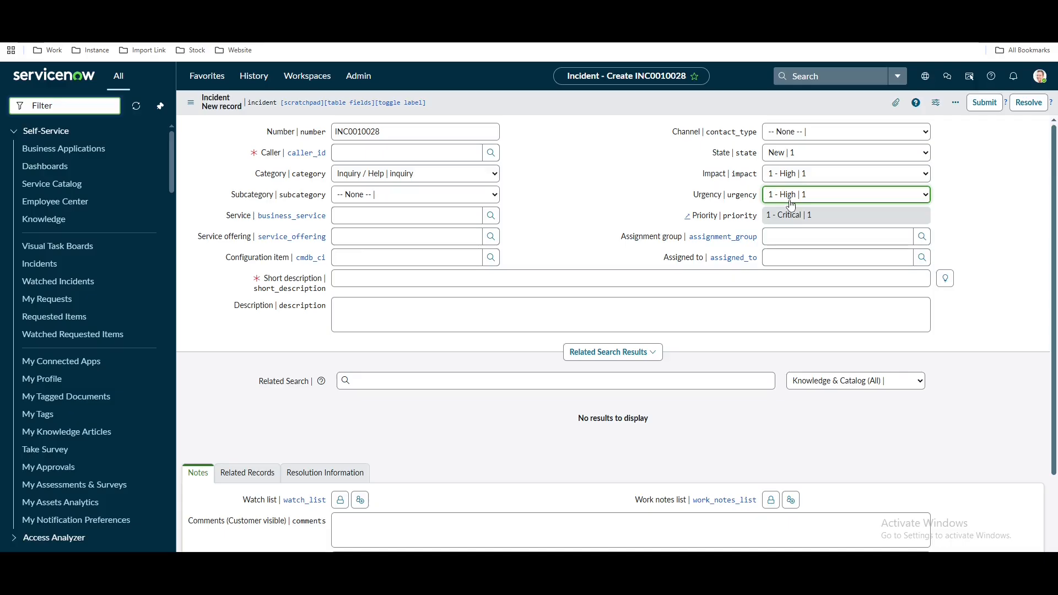
click(788, 197)
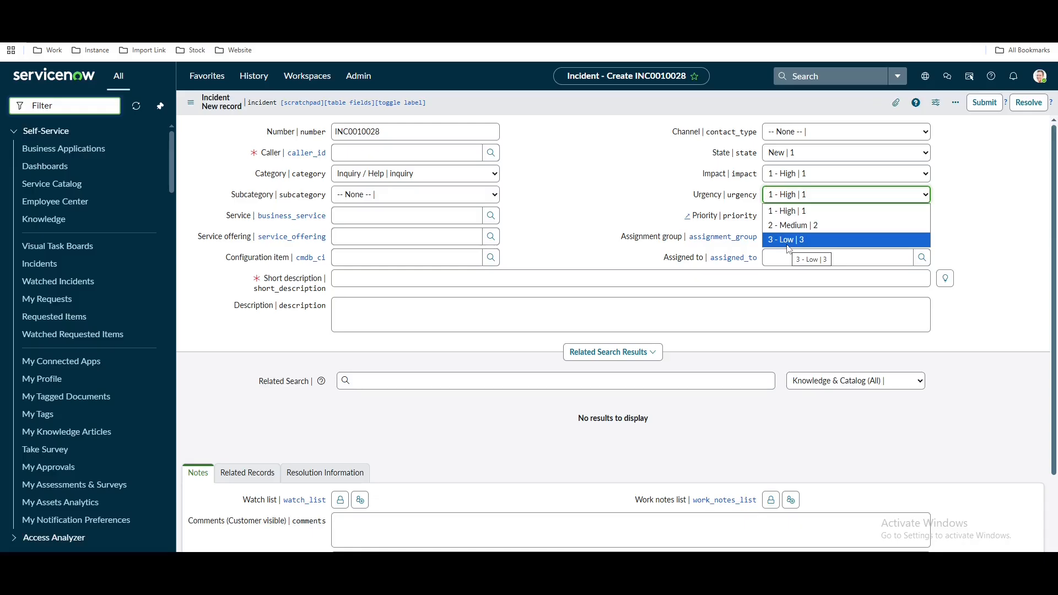
click(673, 225)
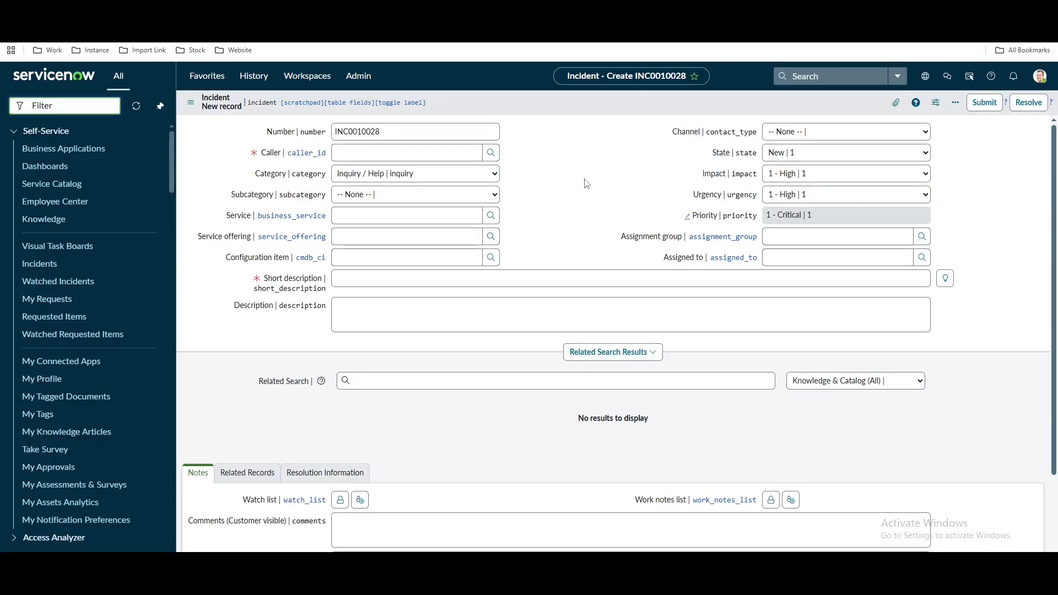
click(783, 181)
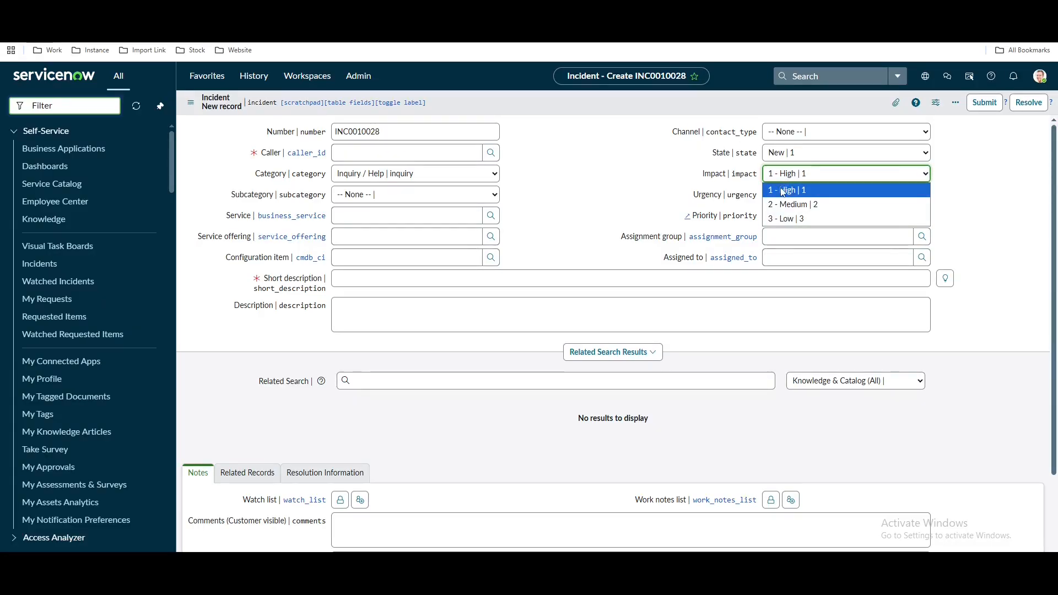
click(699, 188)
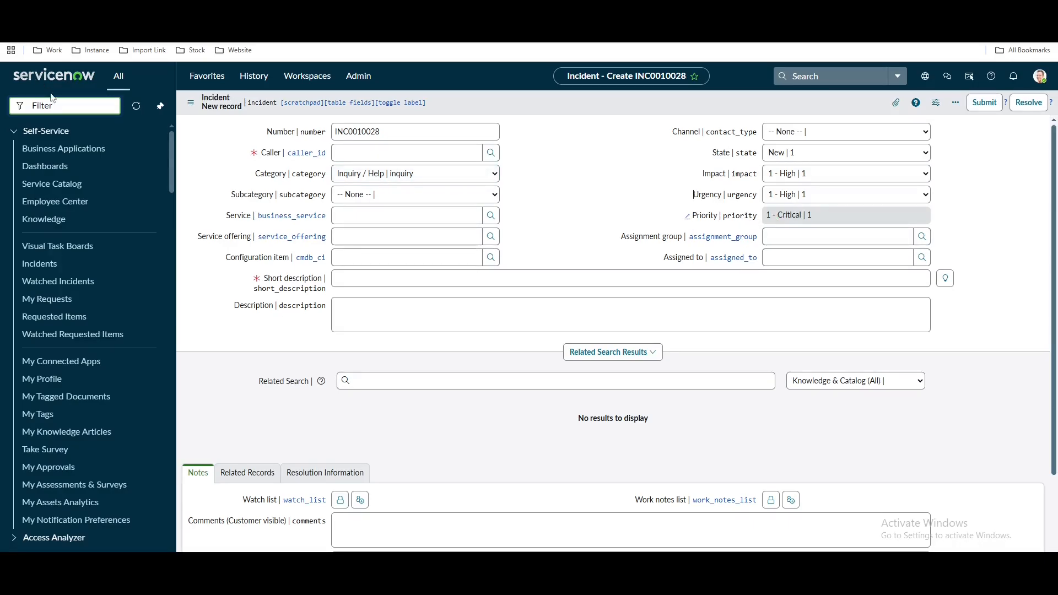
Filter the navigator for 'automated tes' and open the automated Tests list to reach Priority Verification
text(au)
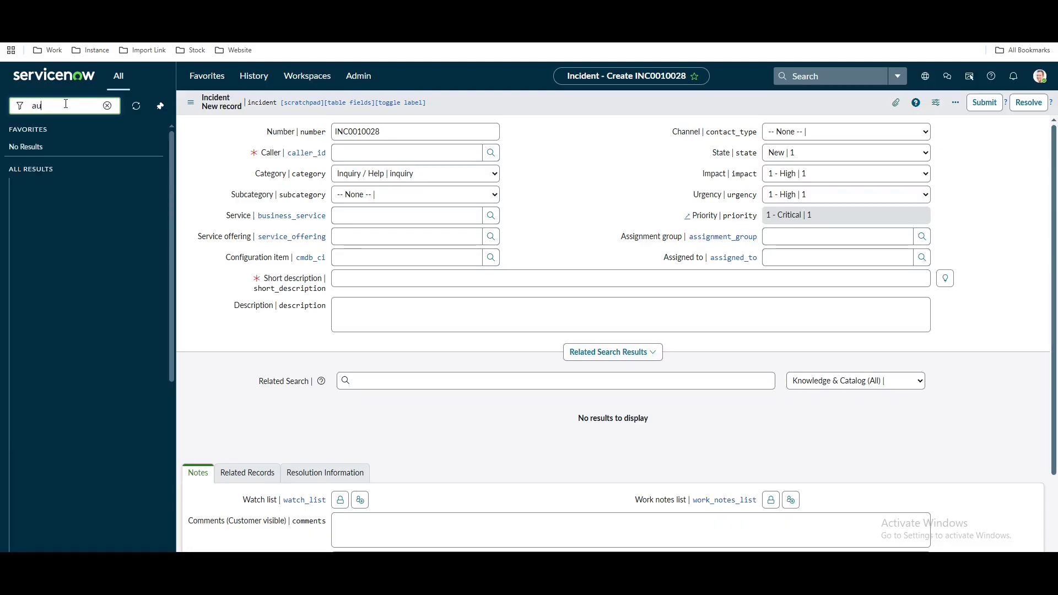
text(tomated tes)
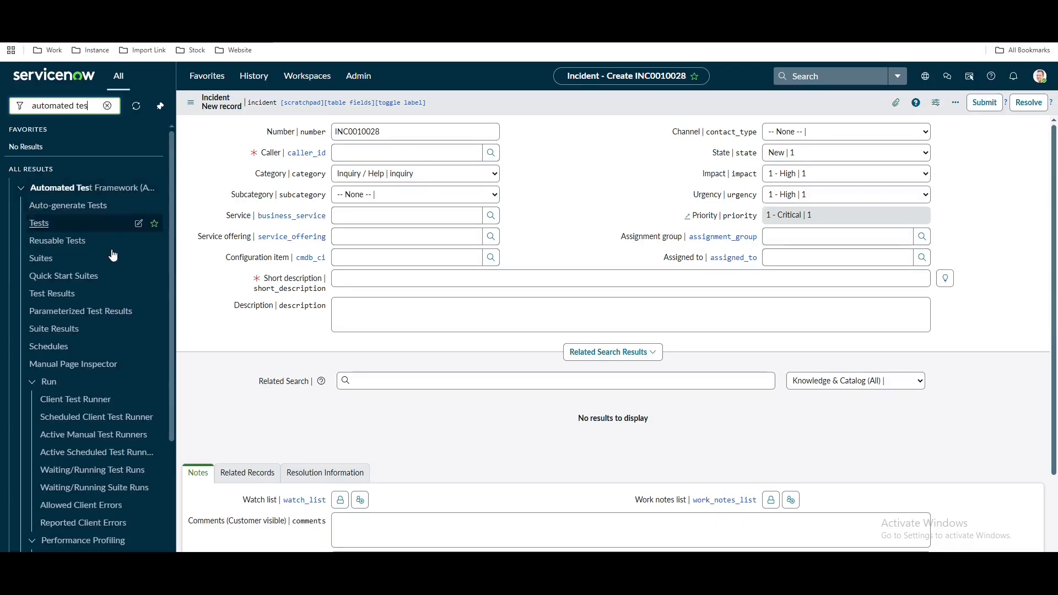
click(53, 229)
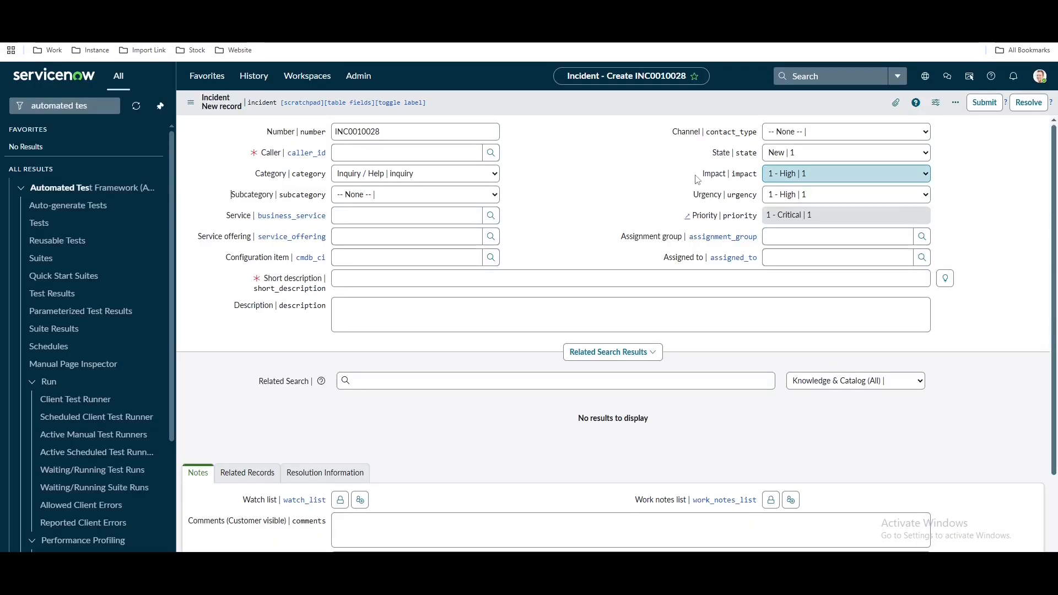
key(Tab)
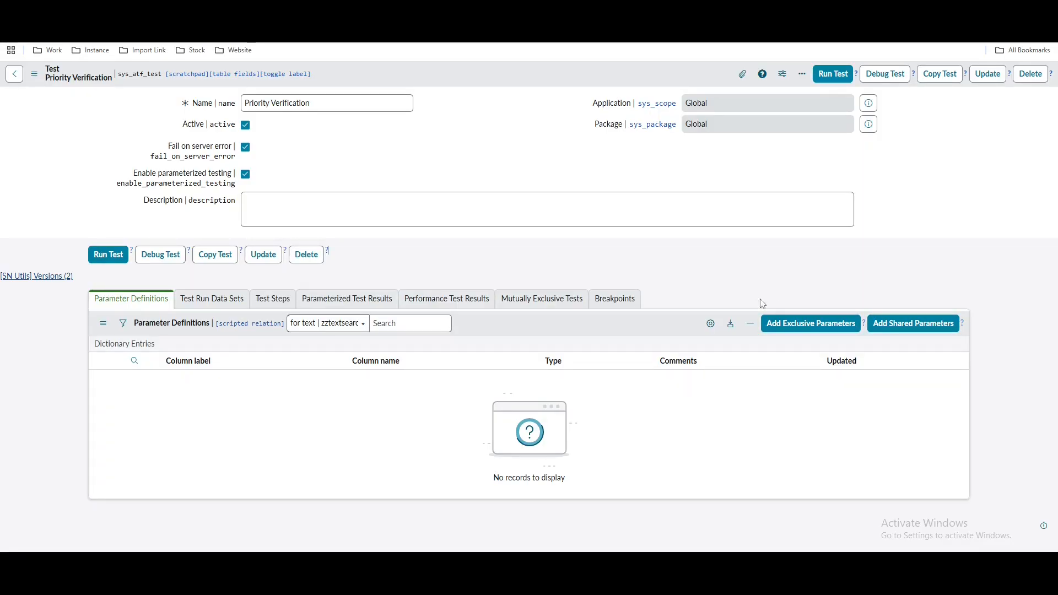
Start a new exclusive parameter for Priority Verification, then view the incident's Impact values
click(800, 326)
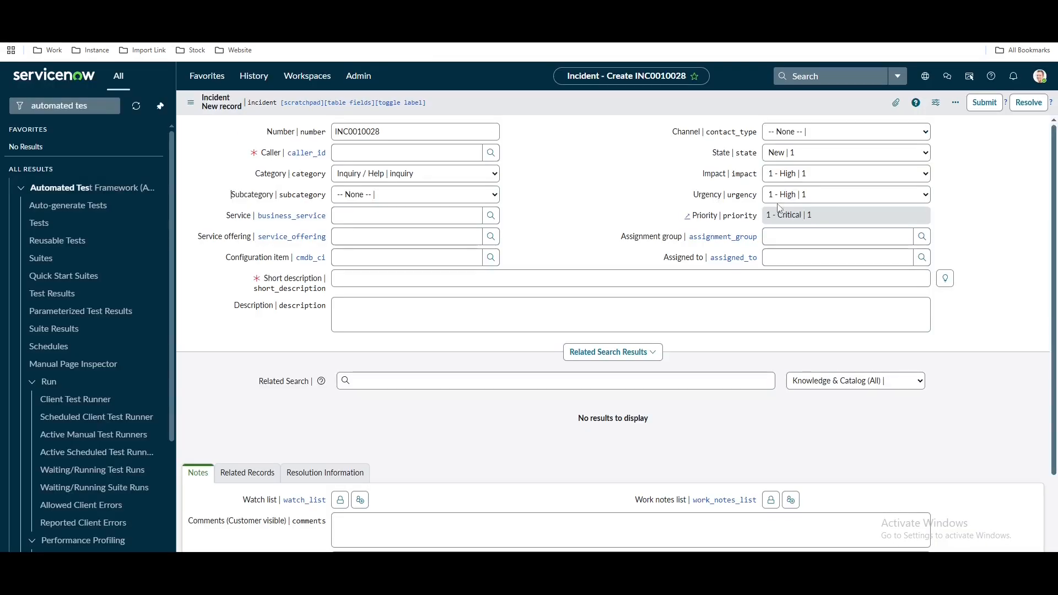
click(783, 173)
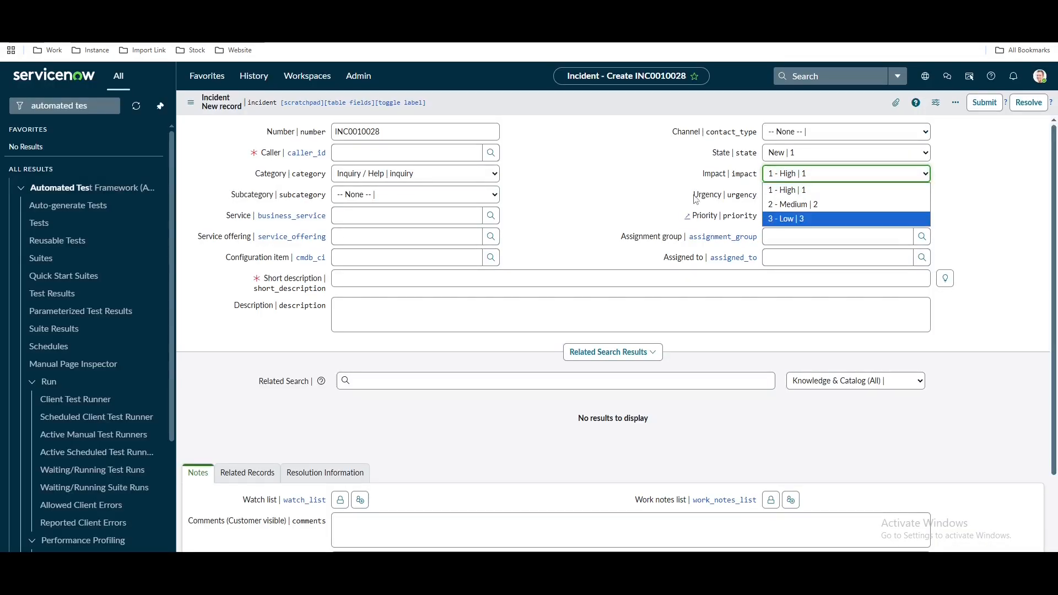
click(628, 190)
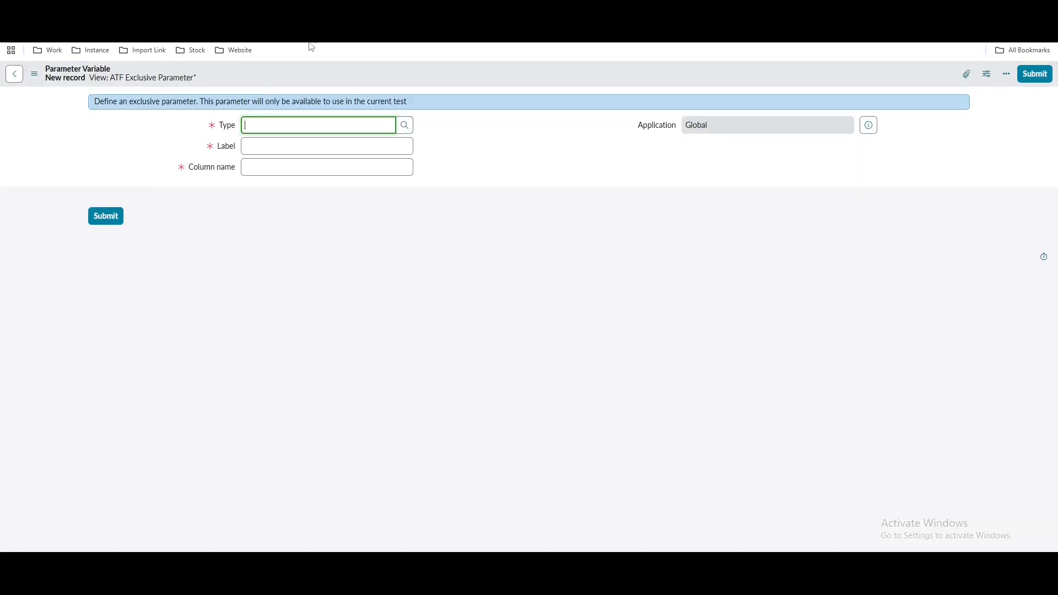
Create and save a Choice-type exclusive parameter labelled Impact with column u_impact
click(277, 129)
text(ch)
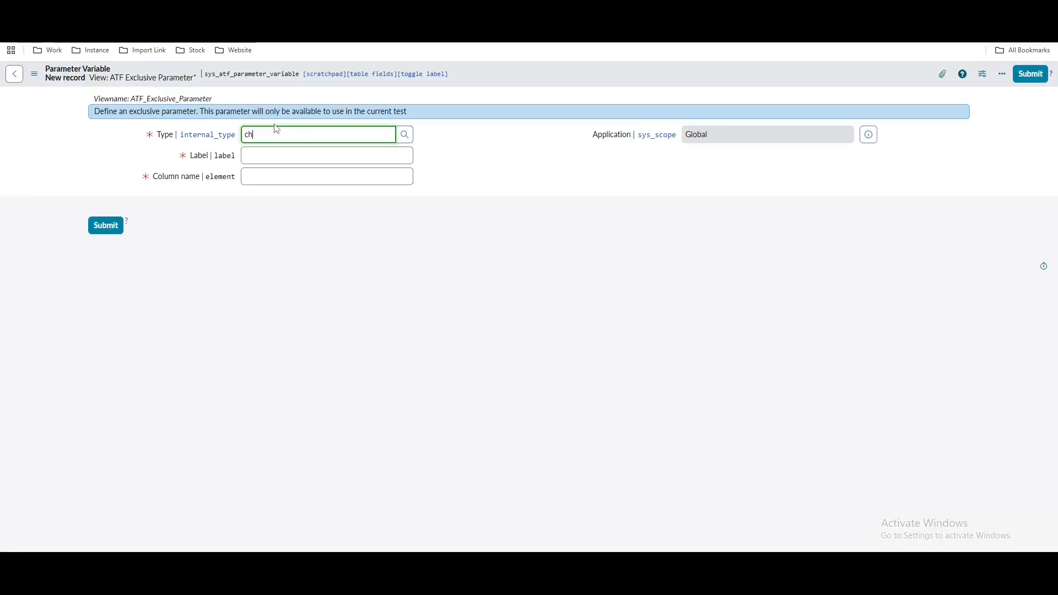
click(283, 150)
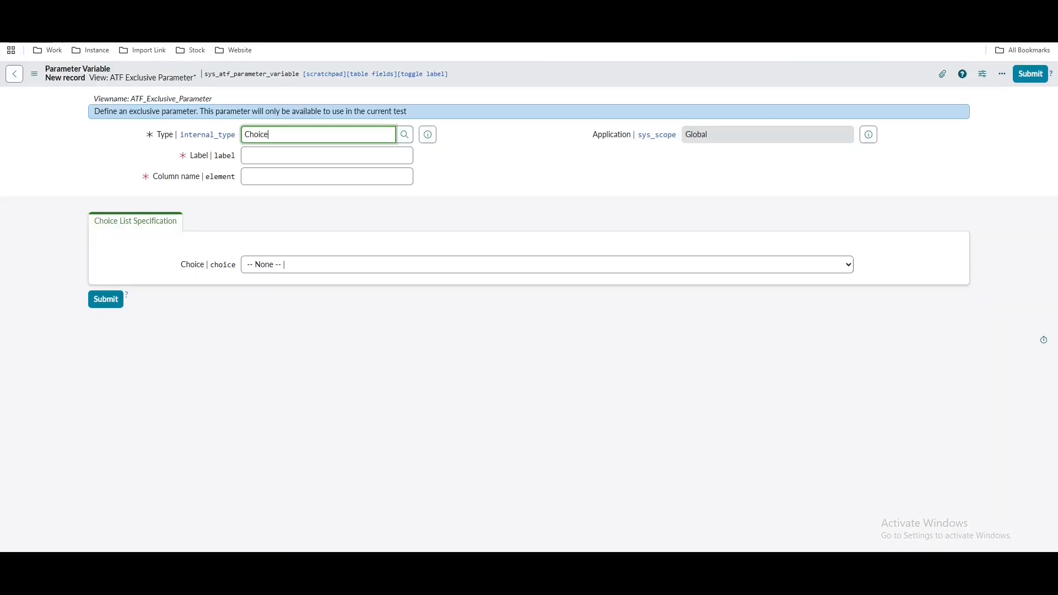
click(311, 155)
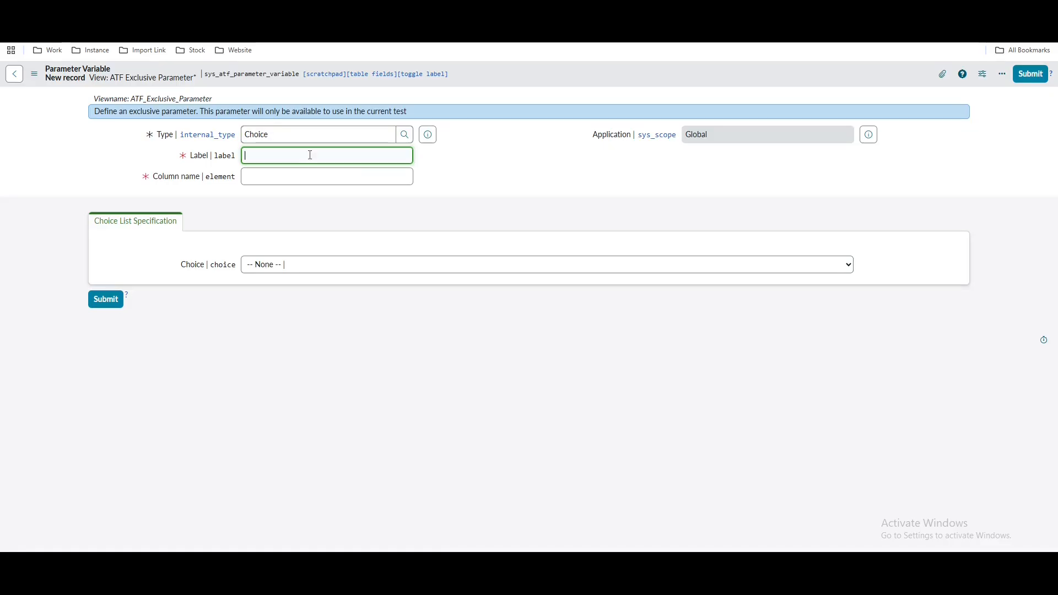
text(Impact)
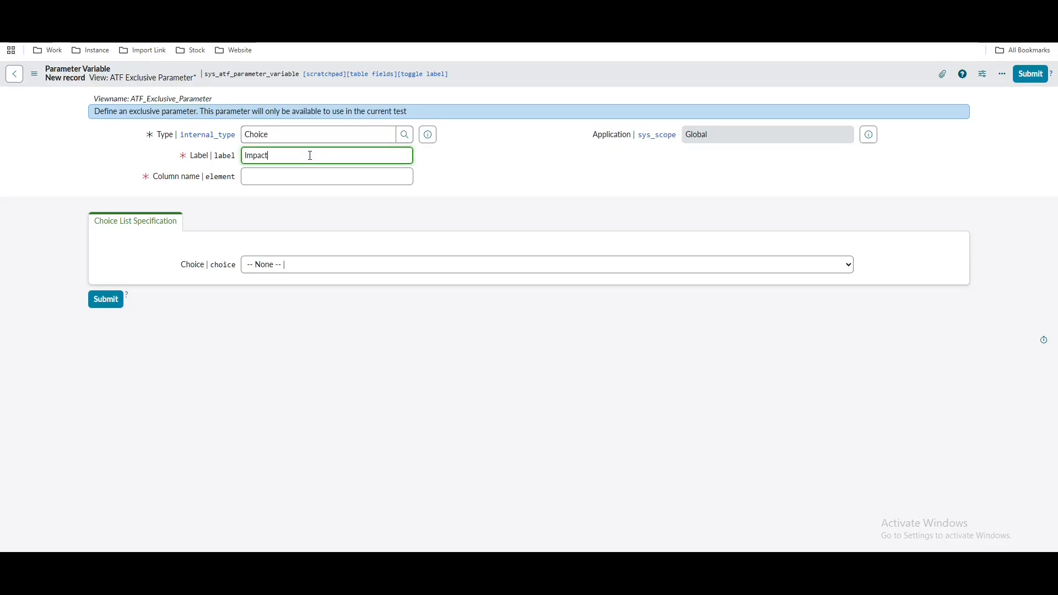
click(459, 178)
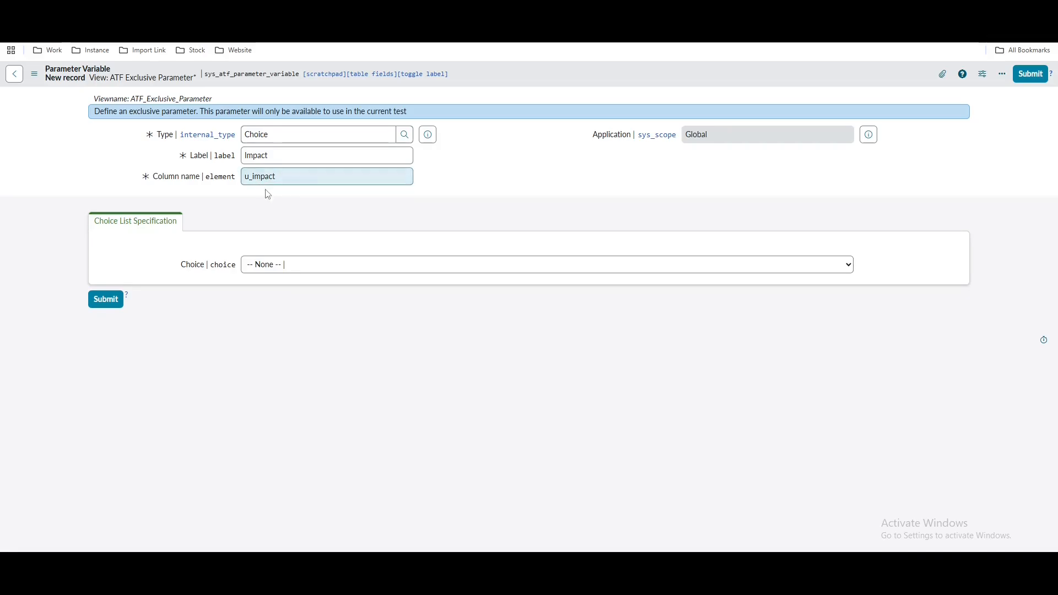
right_click(533, 82)
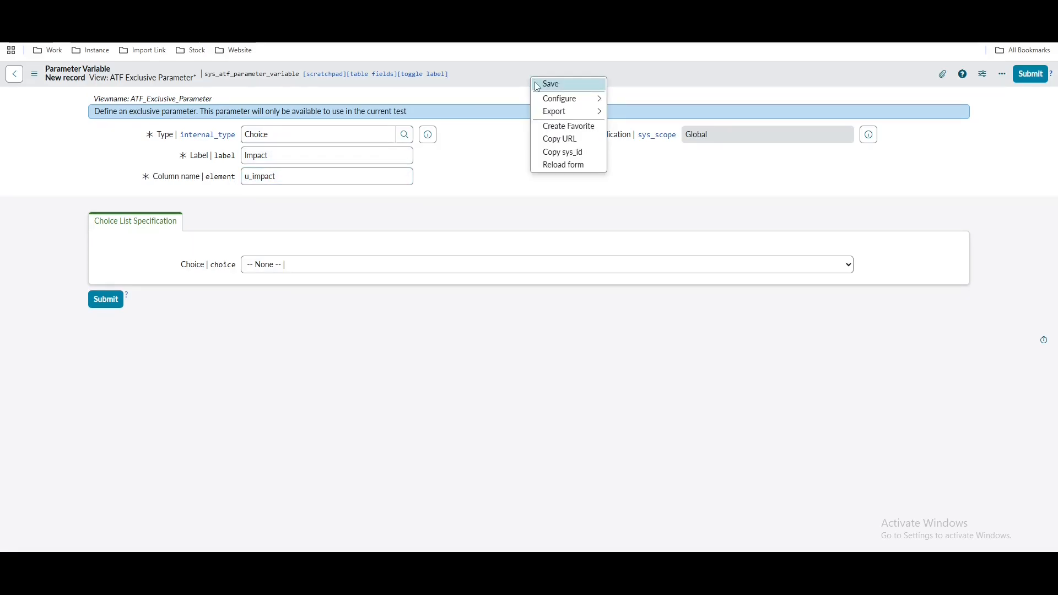
click(537, 84)
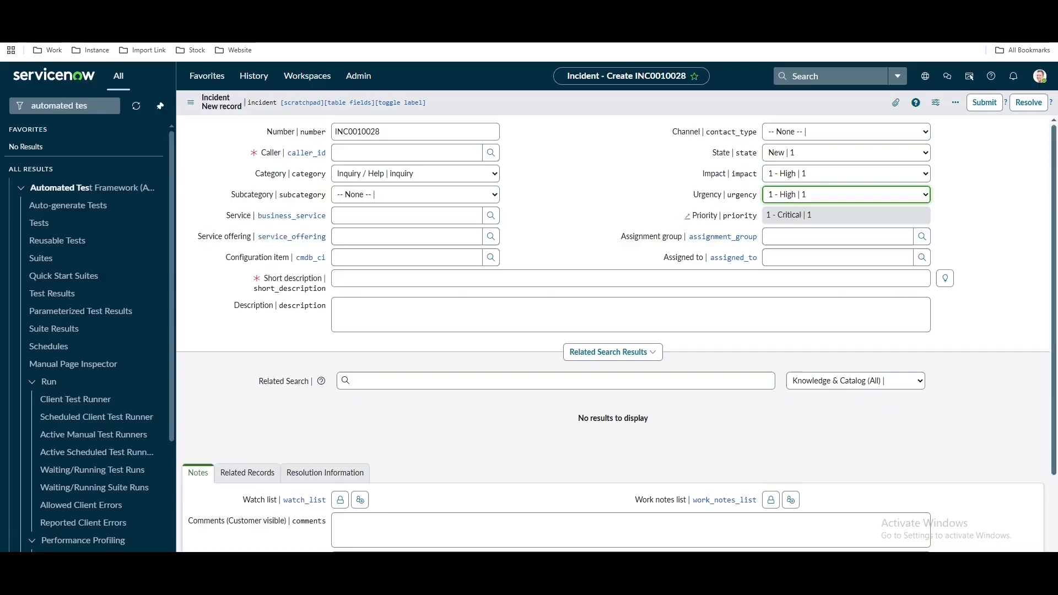
Check the incident form's Impact options without changing the selection
click(824, 174)
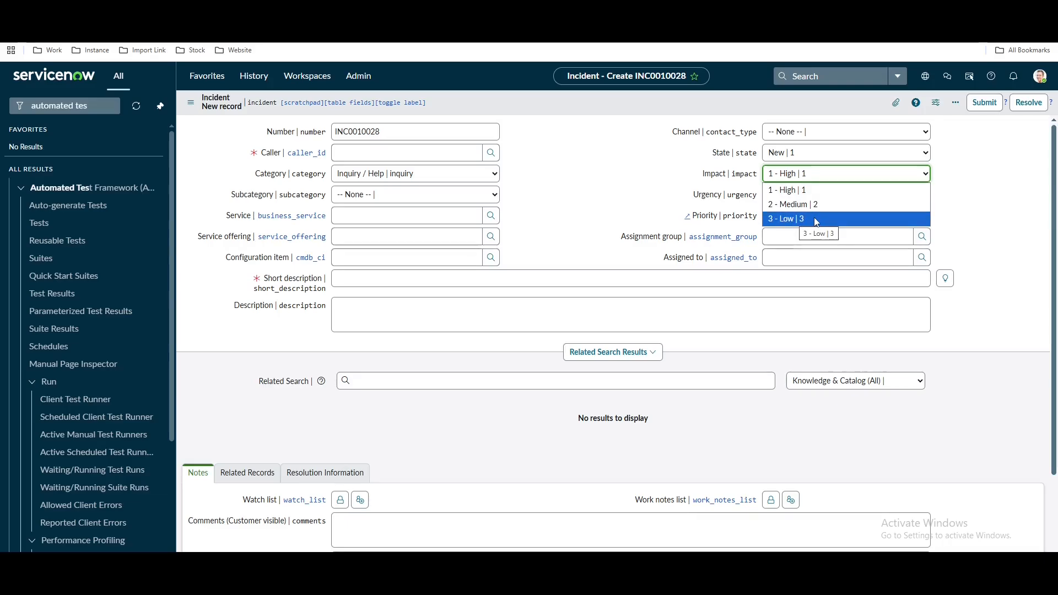
click(641, 176)
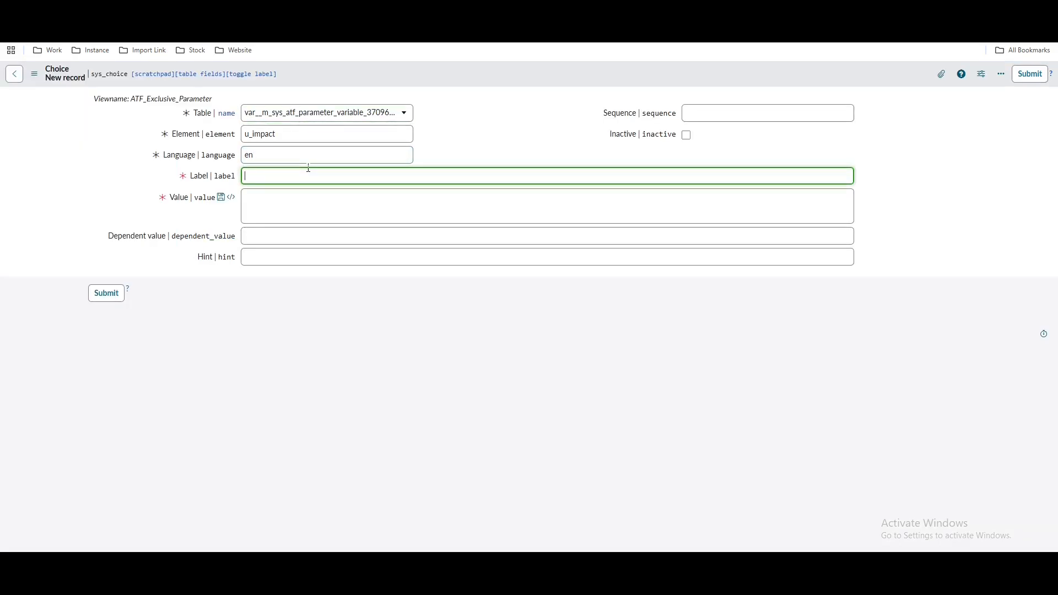
Save the first u_impact choice, 1 - High, with sequence 100
text(1 - High)
key(Tab)
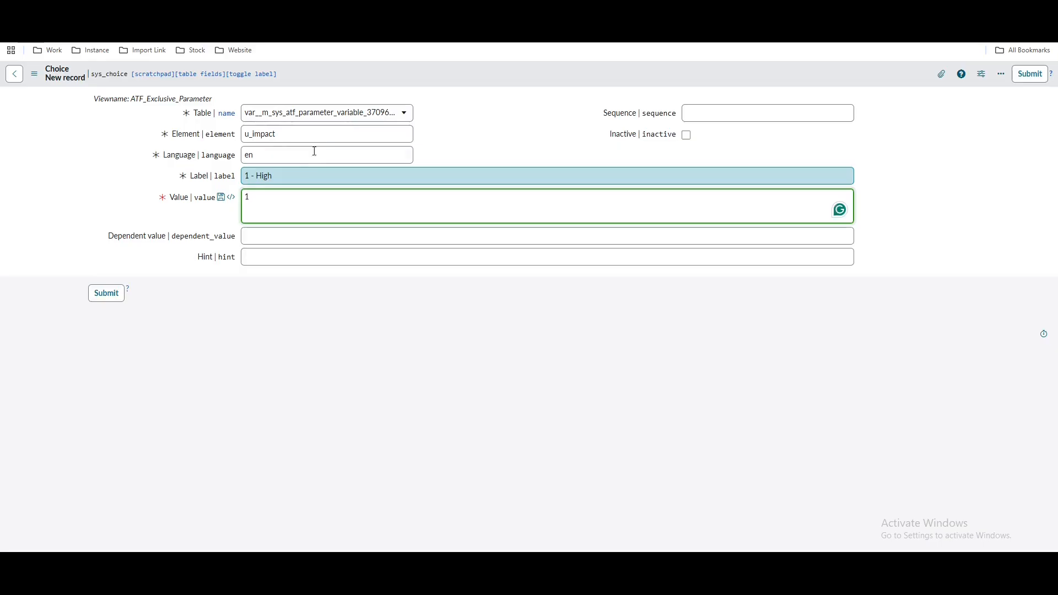
click(767, 107)
text(100)
right_click(670, 77)
click(687, 84)
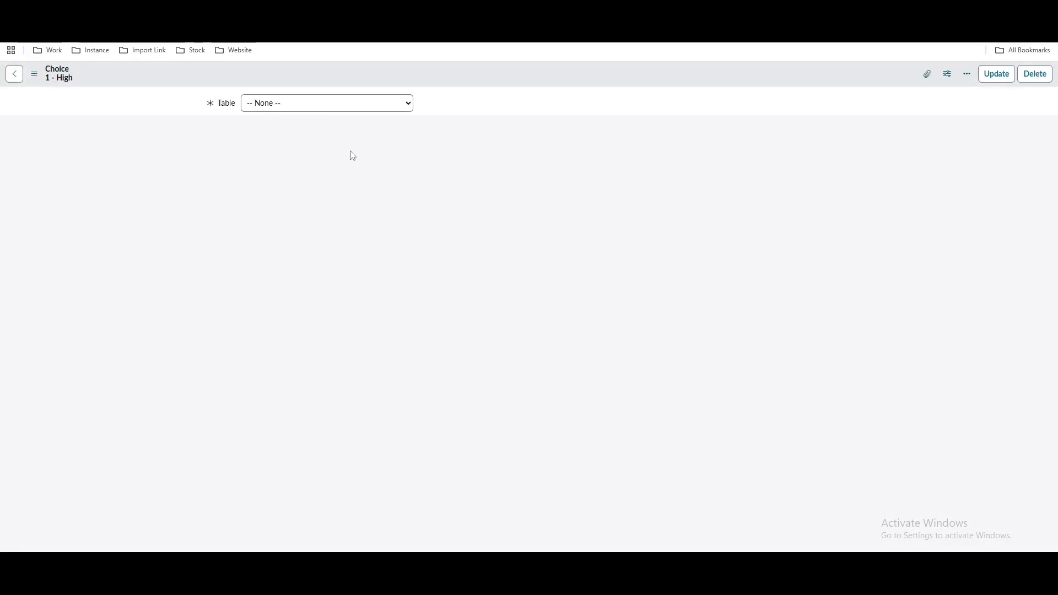
Save a new 2 - Medium choice with value 2
double_click(231, 166)
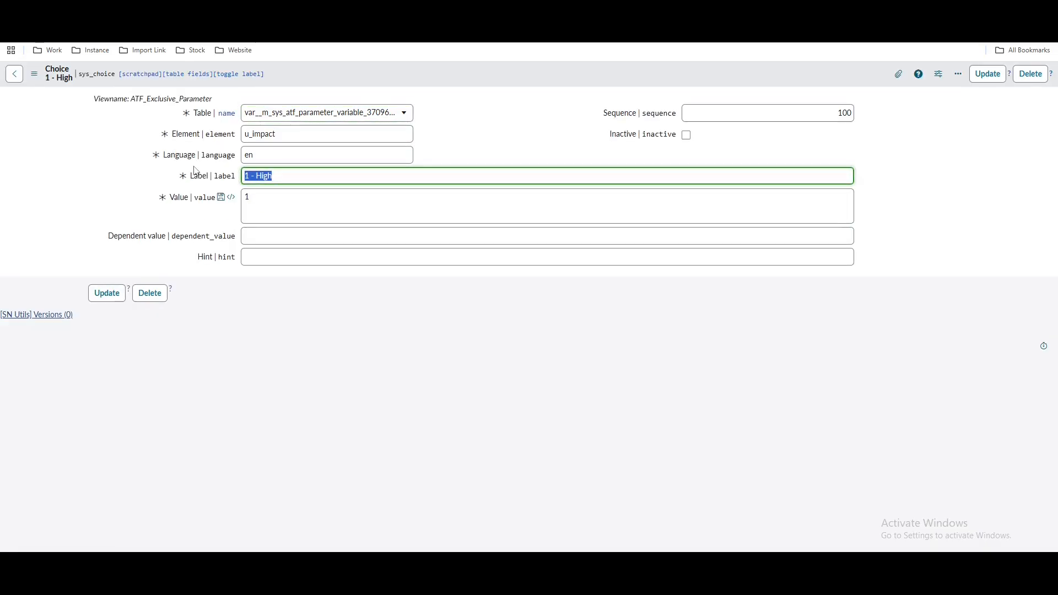
text(2 - Med)
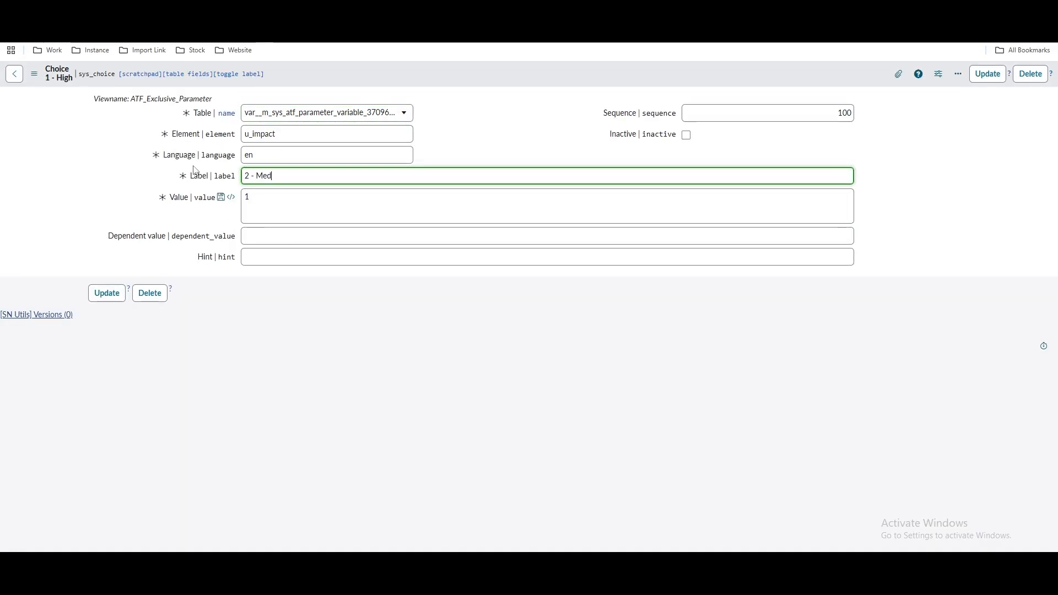
drag(256, 198, 233, 201)
text(2)
right_click(452, 79)
click(473, 125)
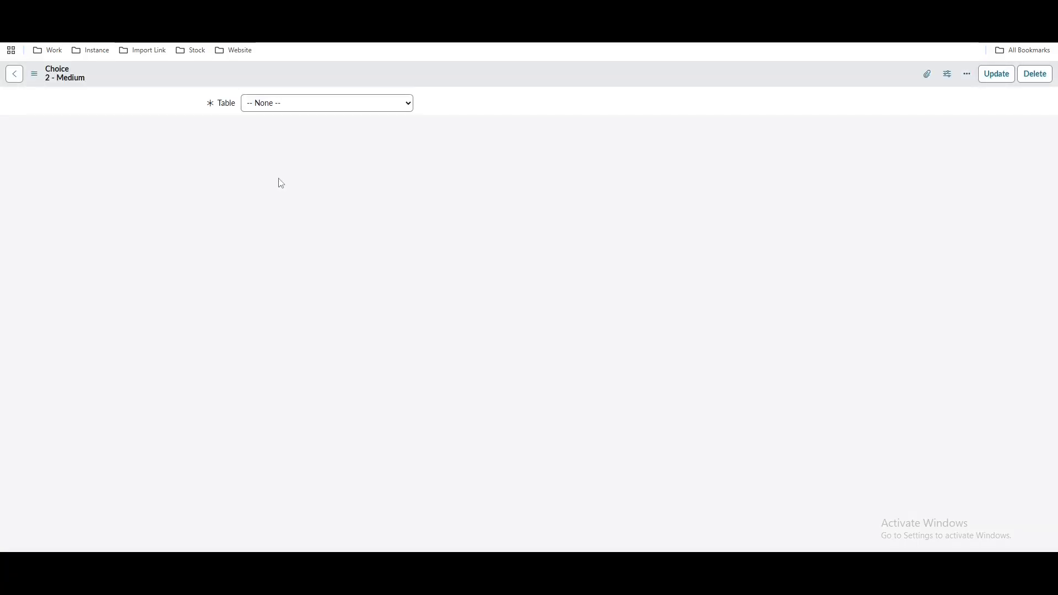
Insert a 3 - Low choice with value 3 and return to the Impact parameter
triple_click(296, 170)
text(3 - Low)
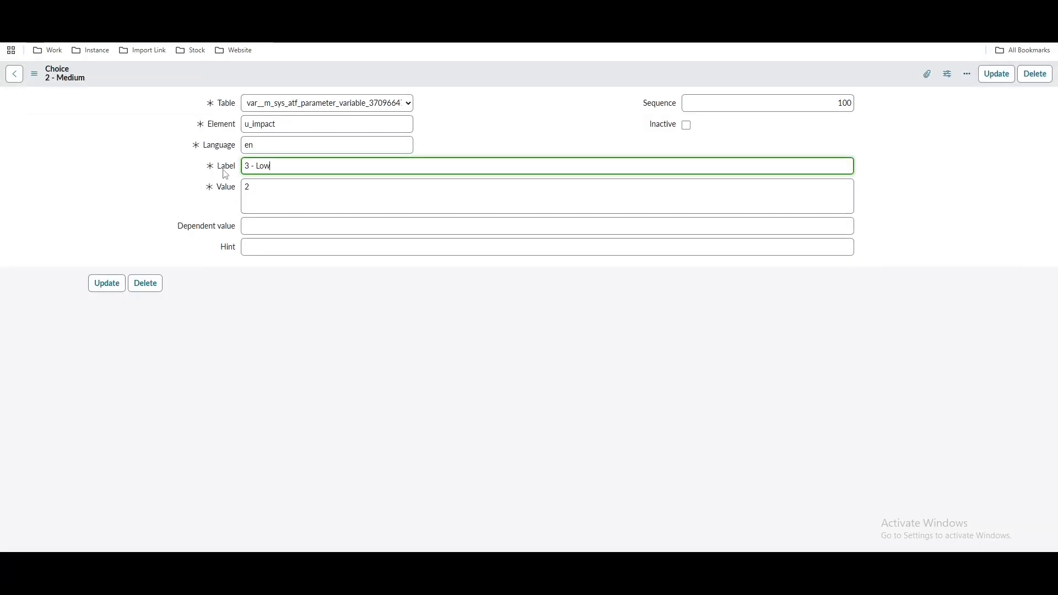
key(Tab)
text(3)
right_click(491, 73)
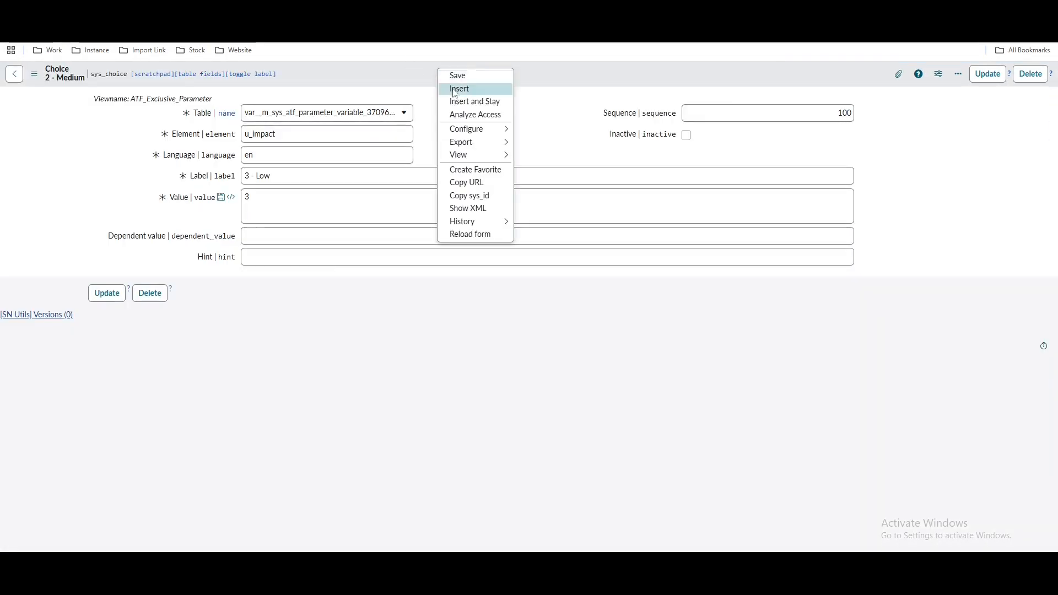
click(466, 110)
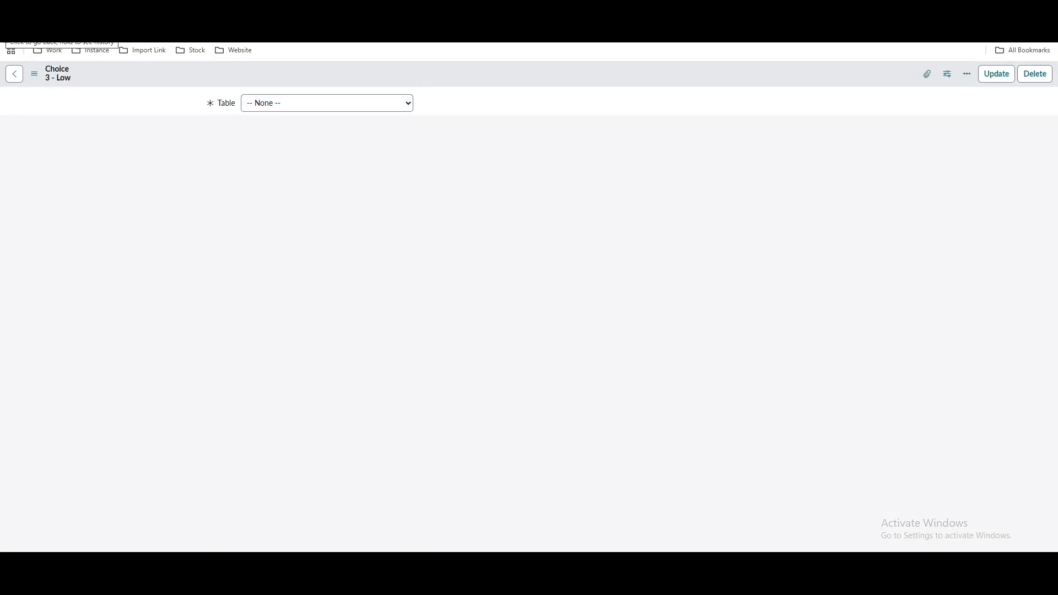
click(11, 31)
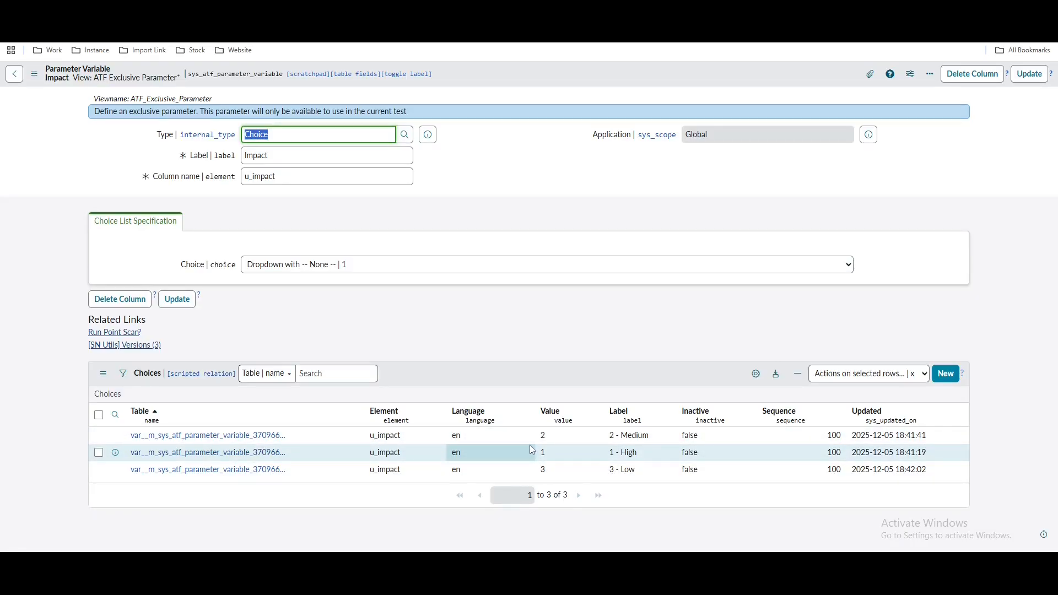
Set sequence 200 for 2 - Medium and 300 for 3 - Low in the Choices list
double_click(812, 436)
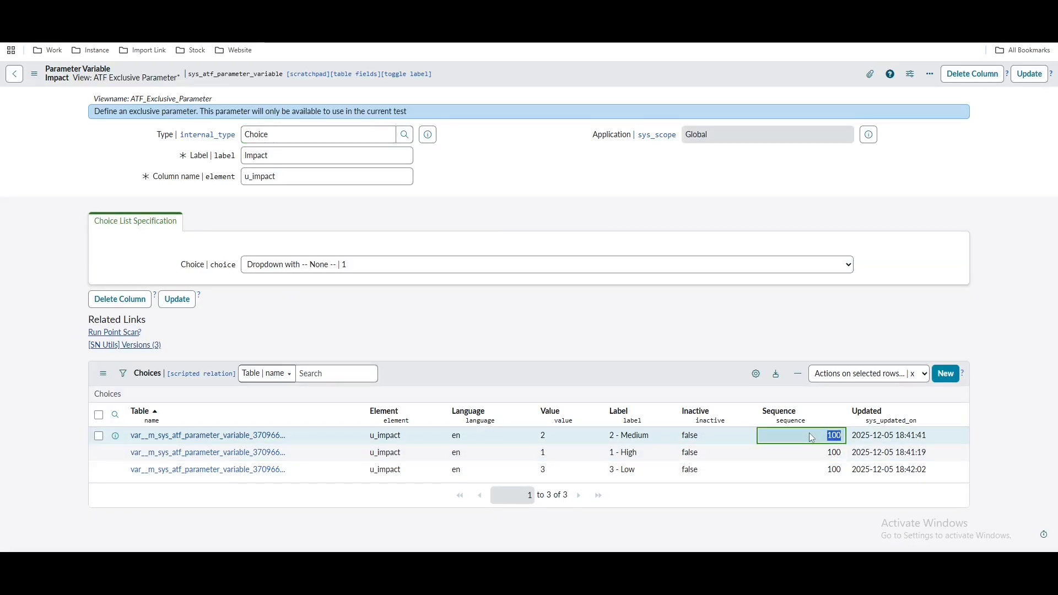
text(200)
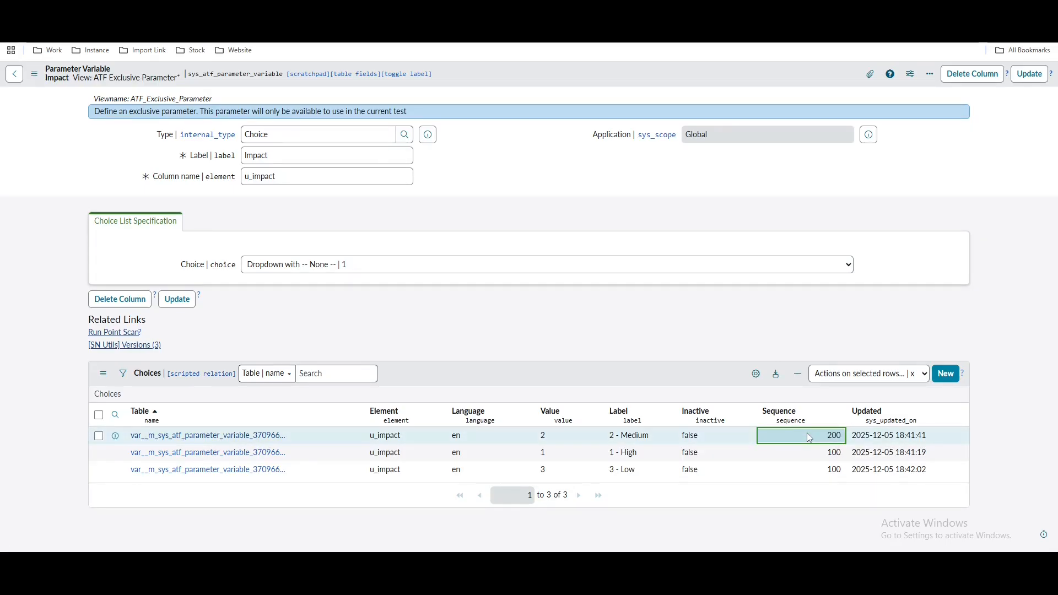
key(Return)
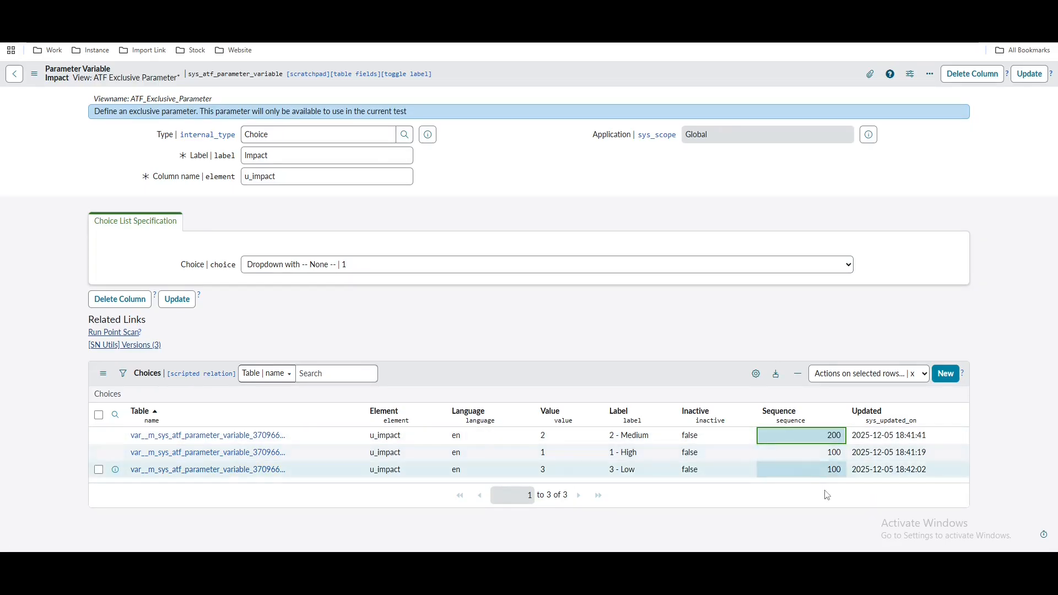
double_click(822, 475)
text(300)
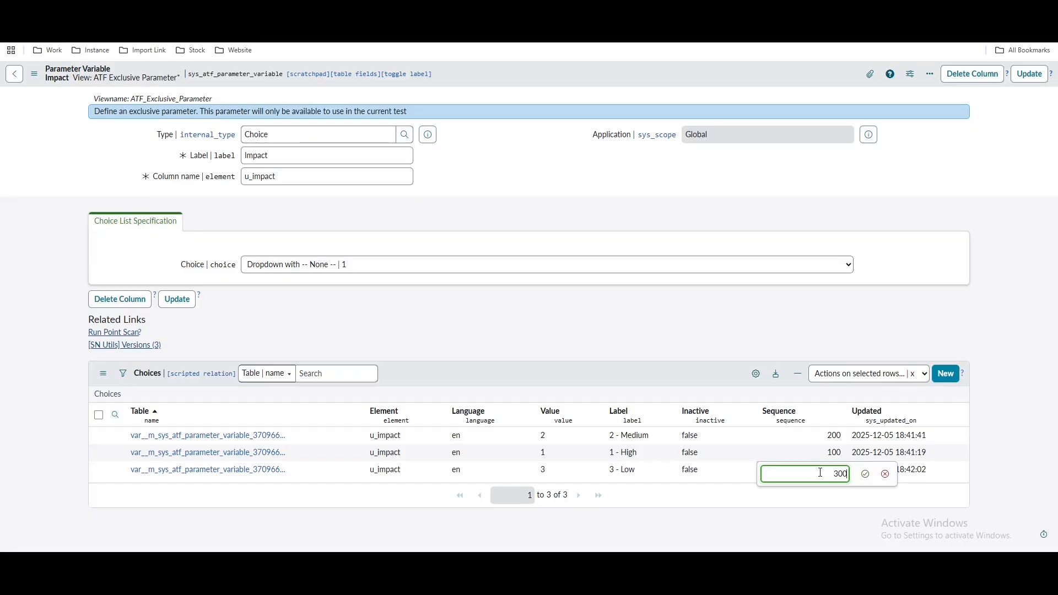
key(Return)
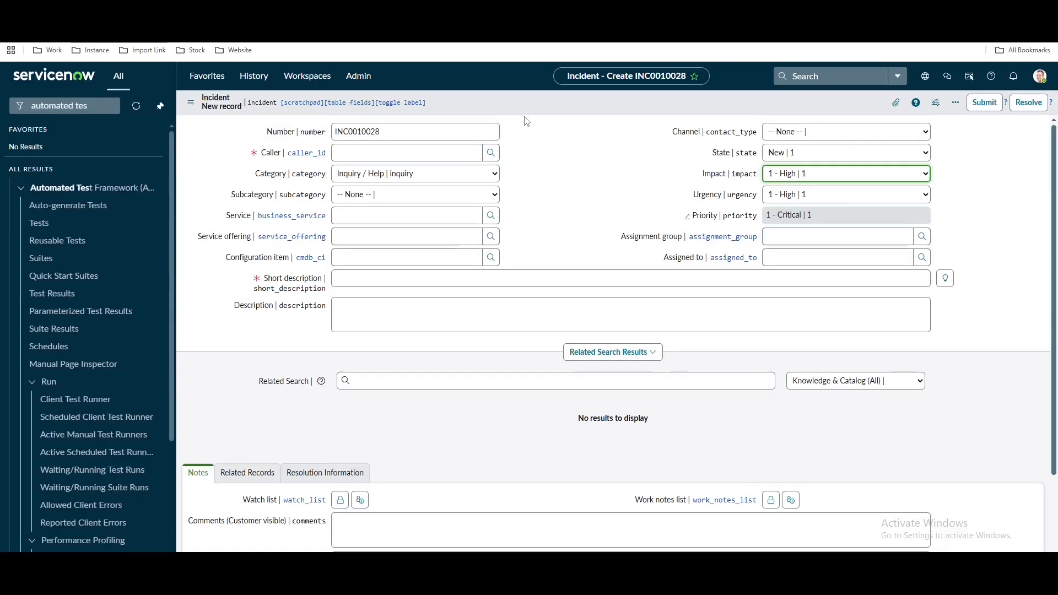
Check the incident's Urgency options without changing them
click(818, 196)
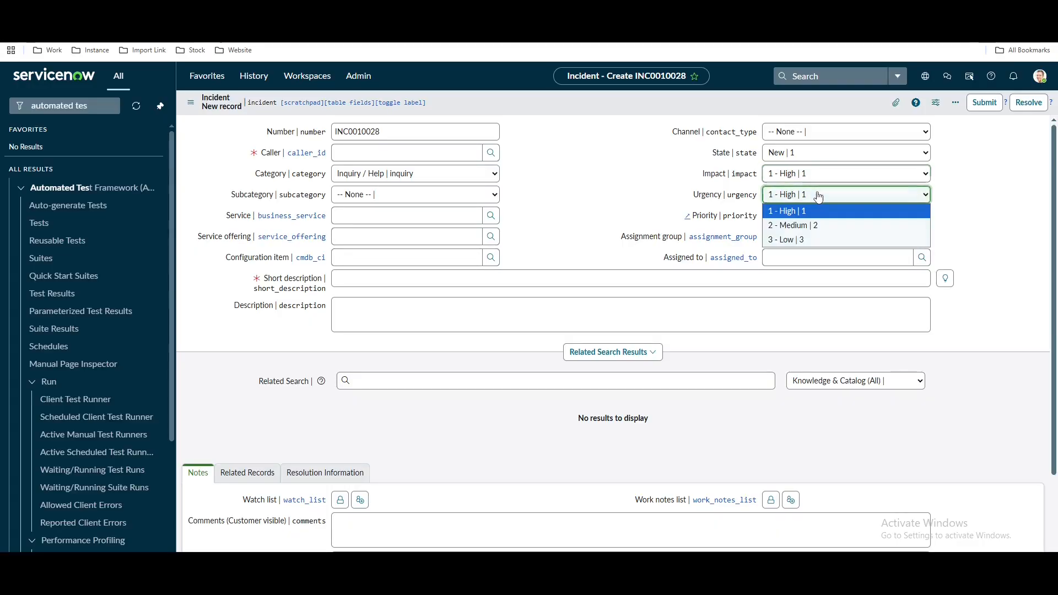
click(569, 176)
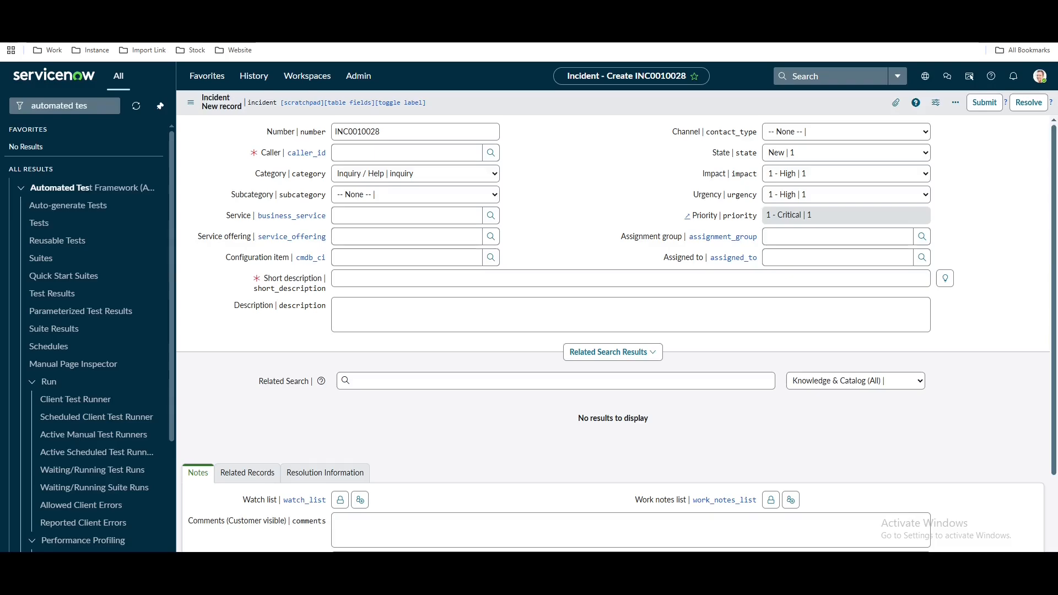
click(325, 12)
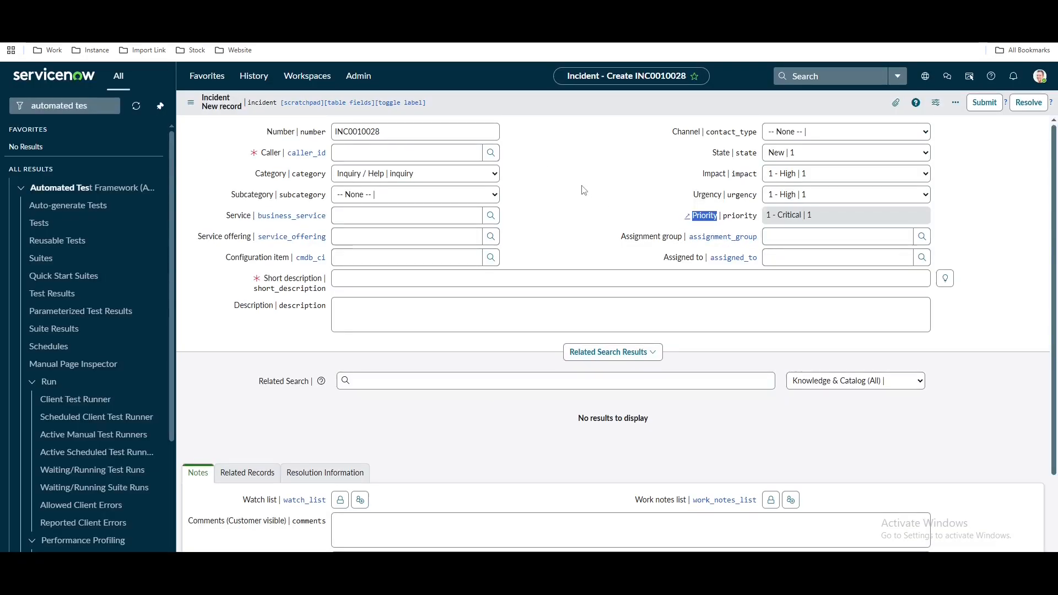
click(584, 190)
Set the incident's Urgency and Impact both to 3 - Low to see Priority change
click(793, 196)
click(790, 240)
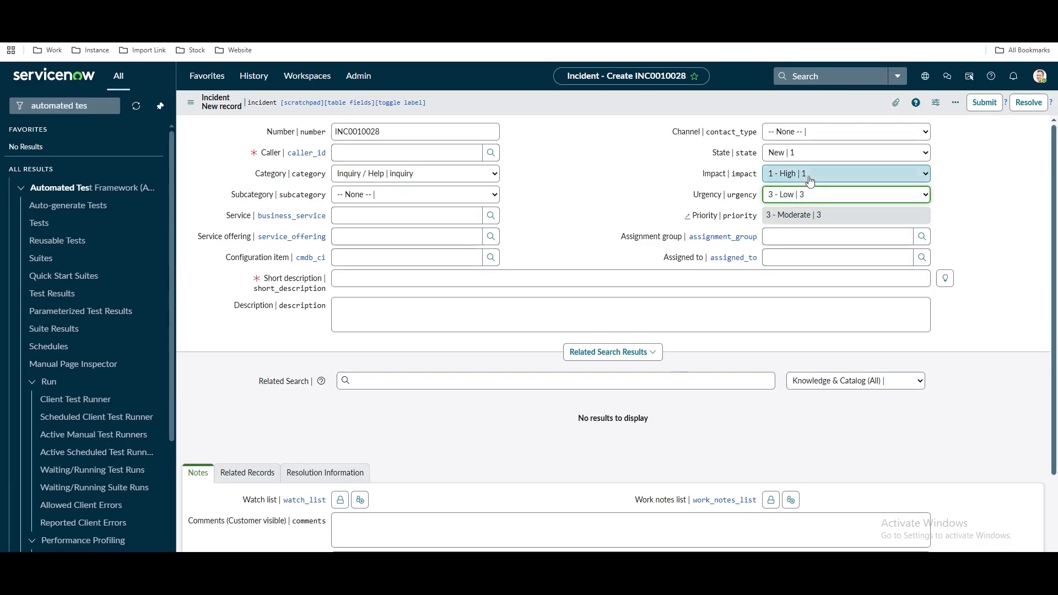
click(810, 180)
click(802, 216)
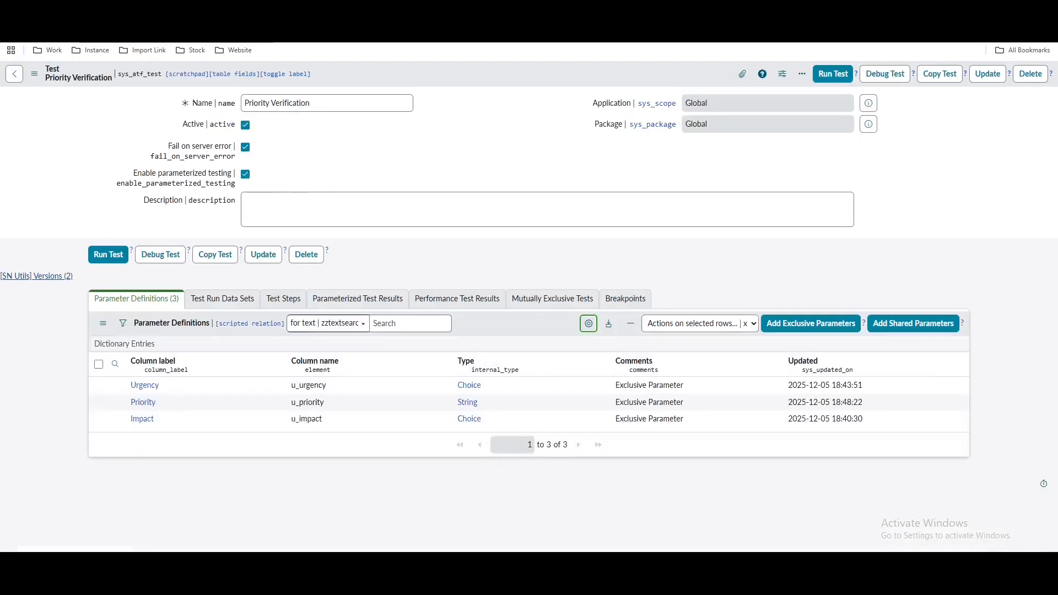
Add an Open a New Form step on the Incident table as the test's first step
click(301, 303)
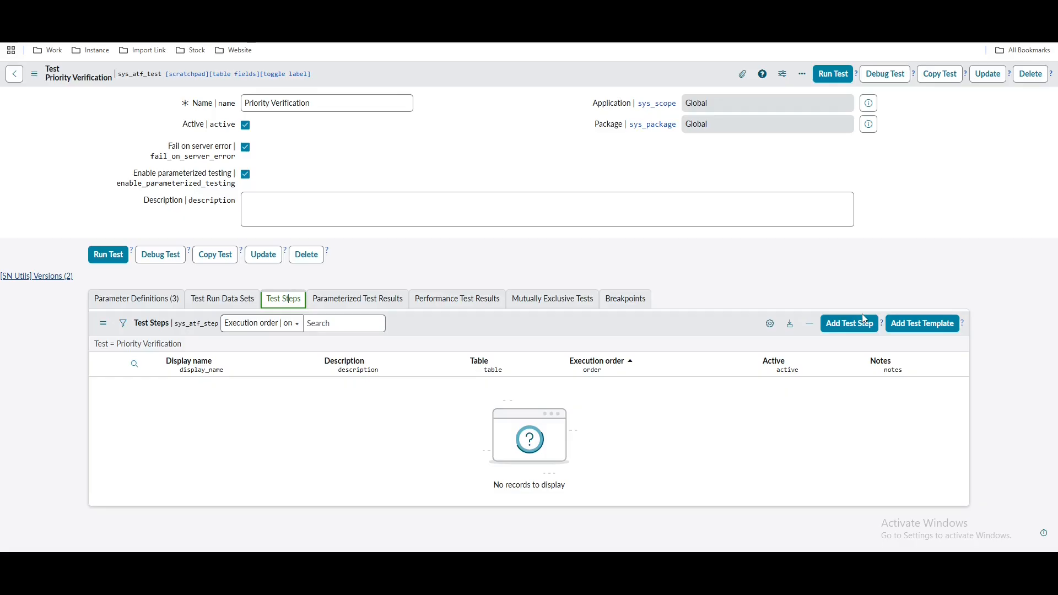
click(848, 324)
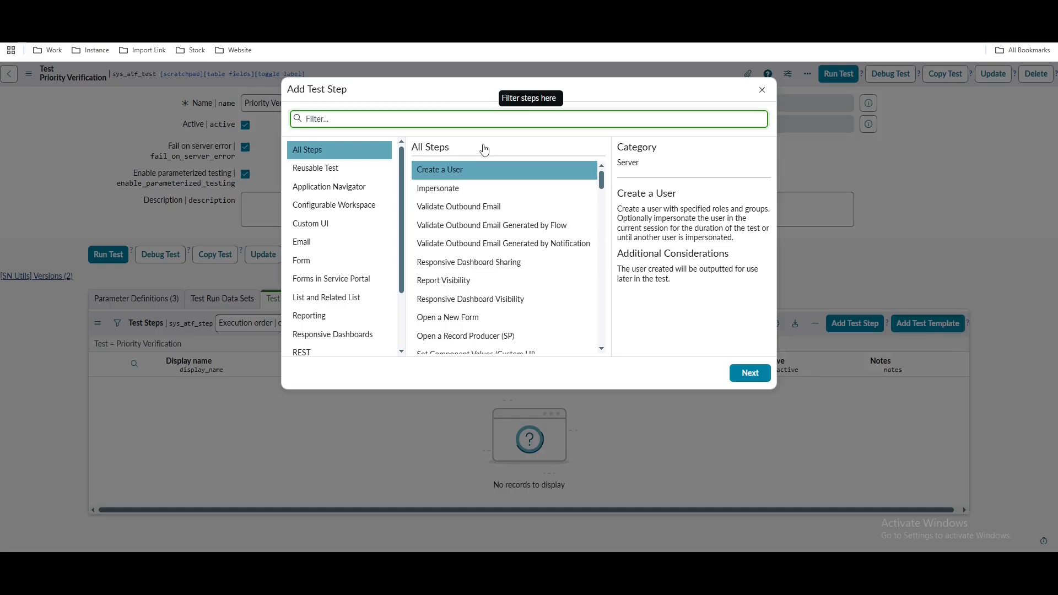
click(466, 318)
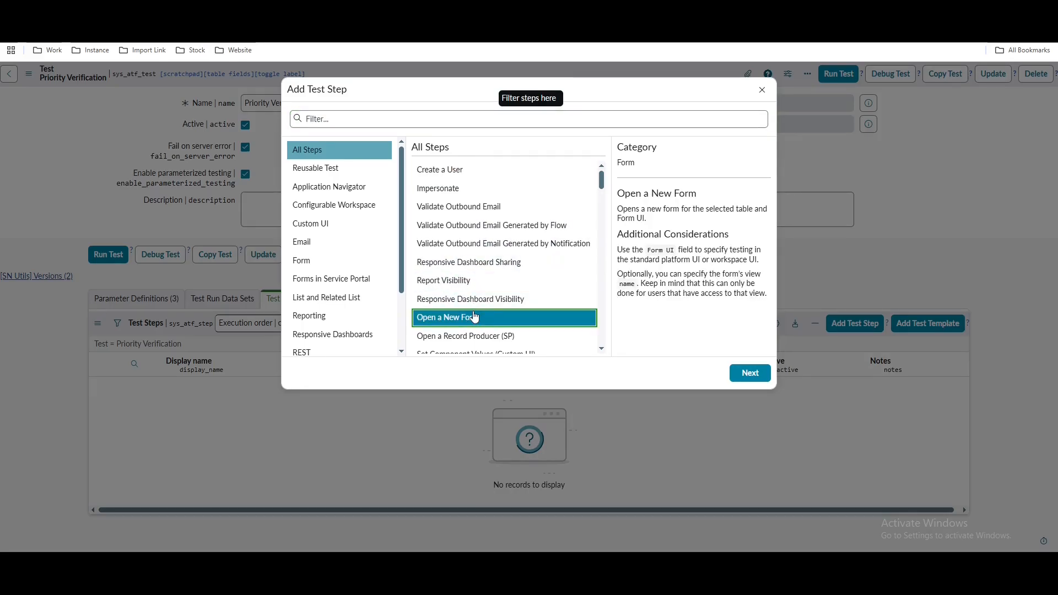
click(764, 379)
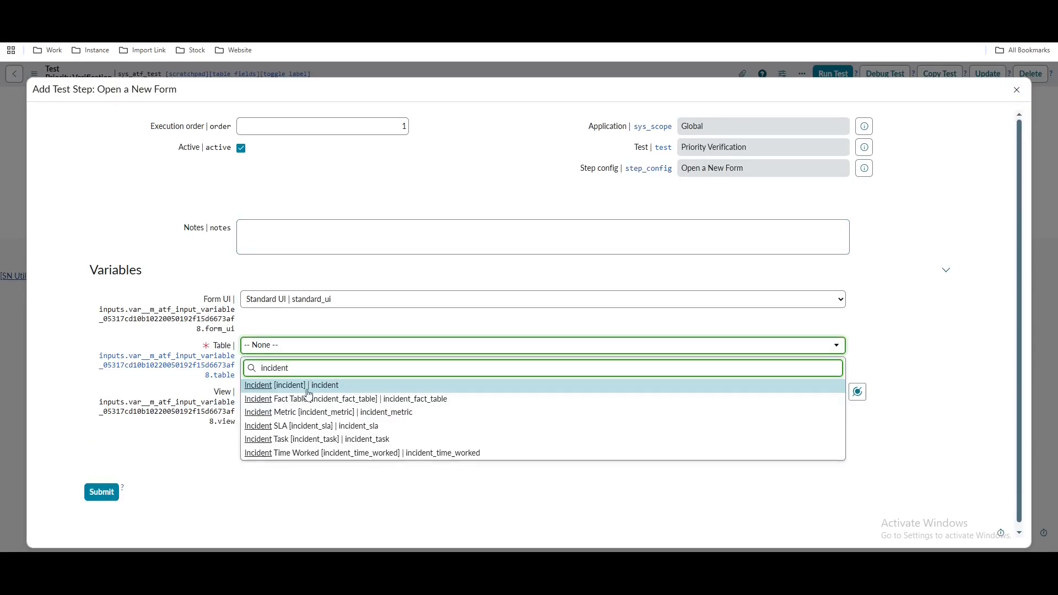
click(308, 391)
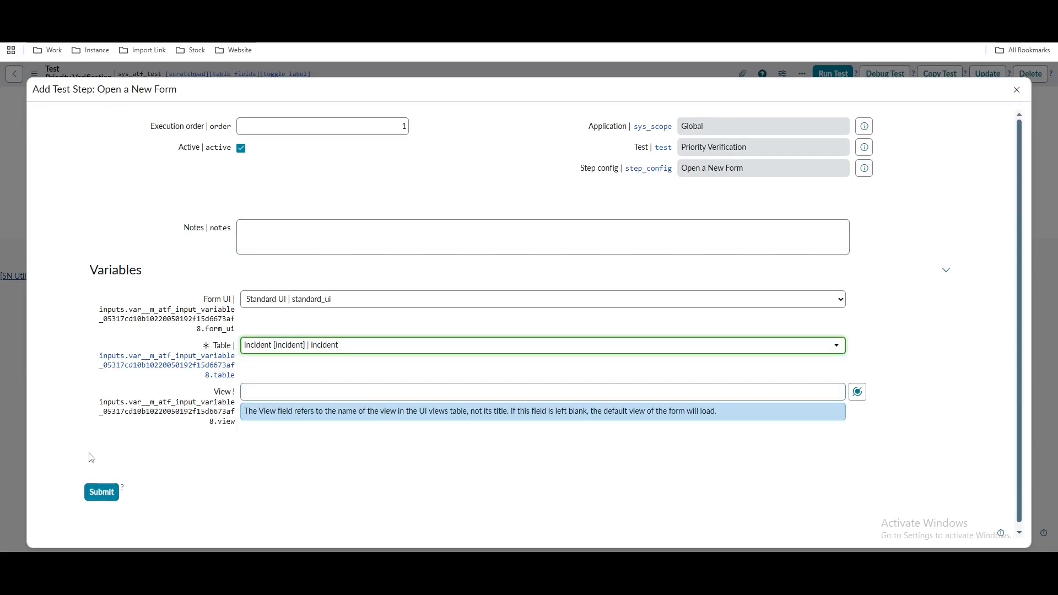
click(115, 494)
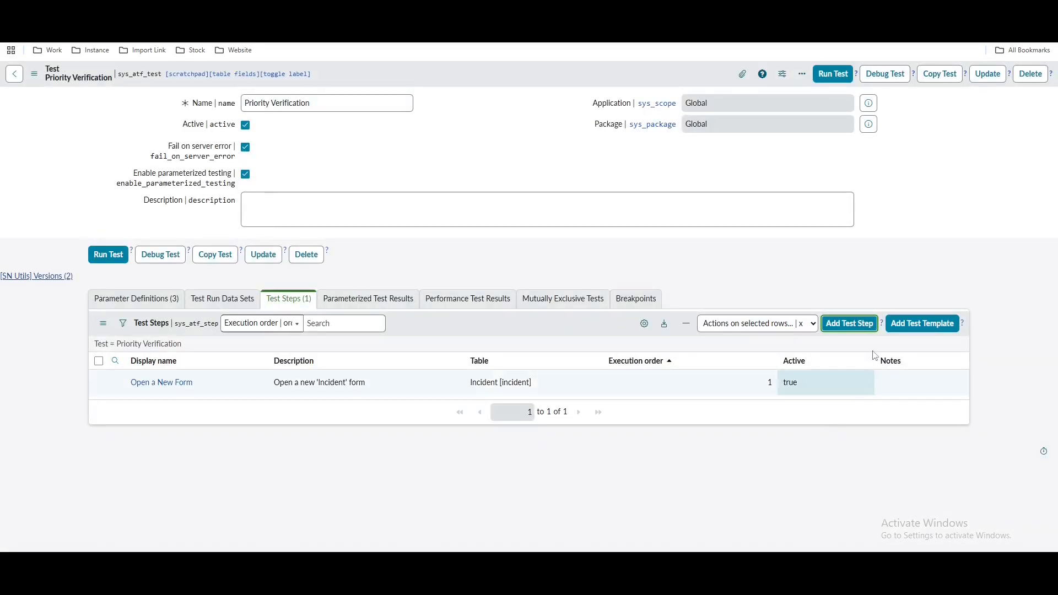
click(850, 326)
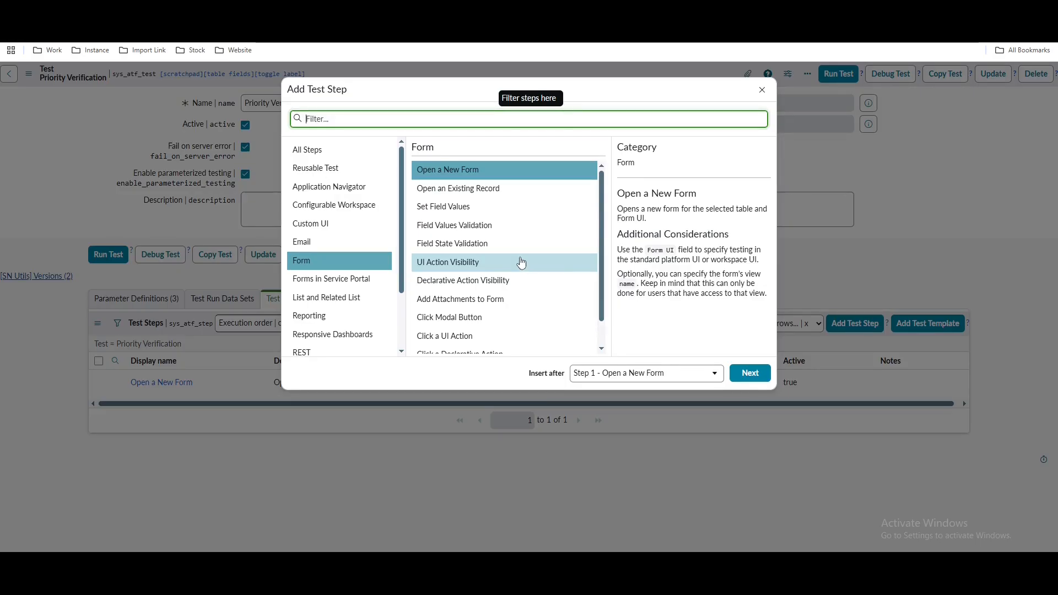
Add a Set Field Values step with Impact and Urgency as the fields to set
click(457, 217)
click(750, 373)
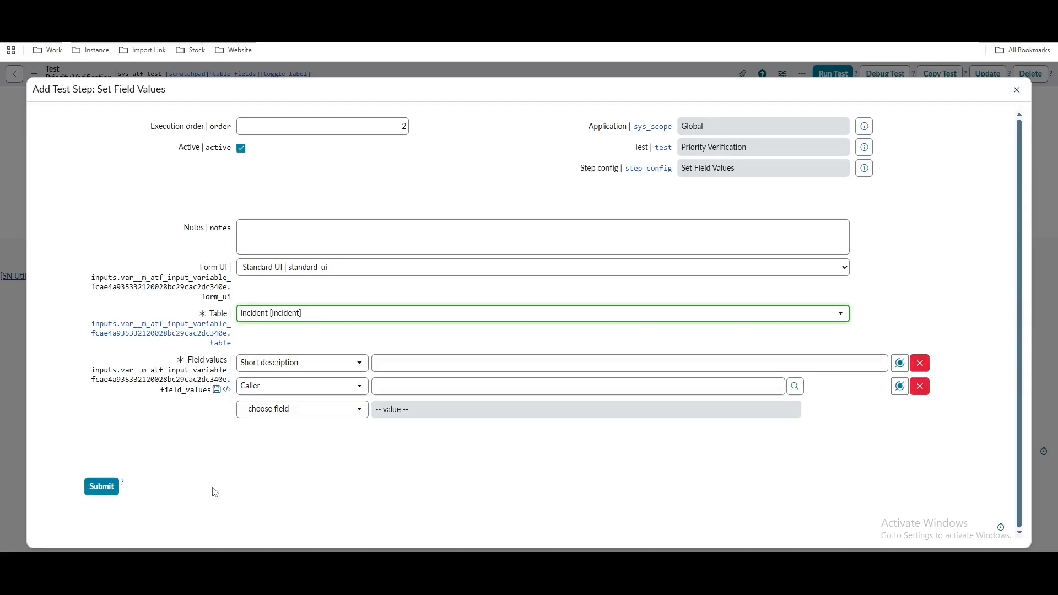
click(355, 368)
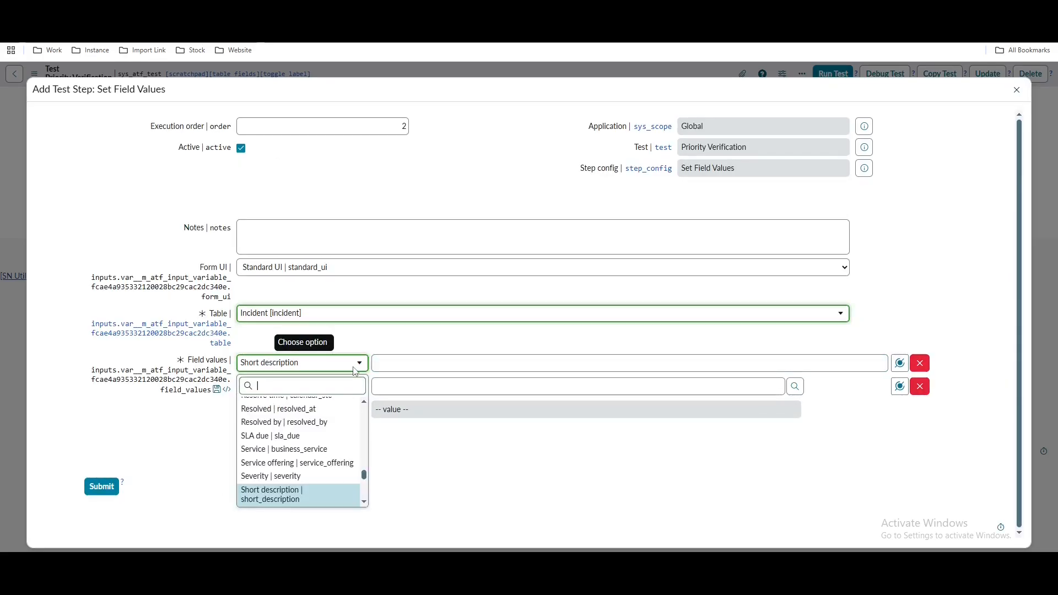
text(im)
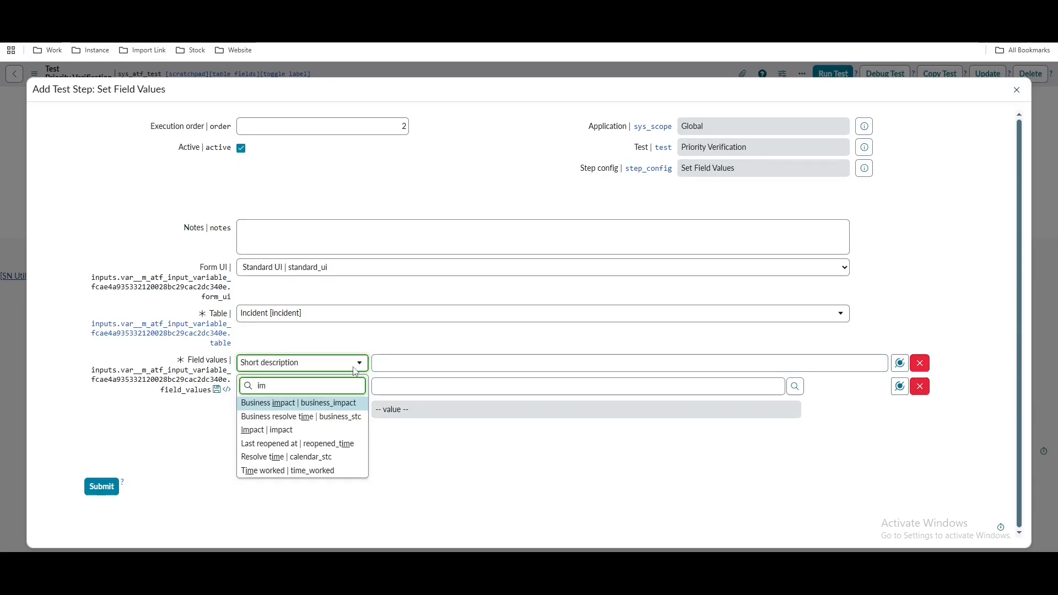
key(Down)
key(Down)
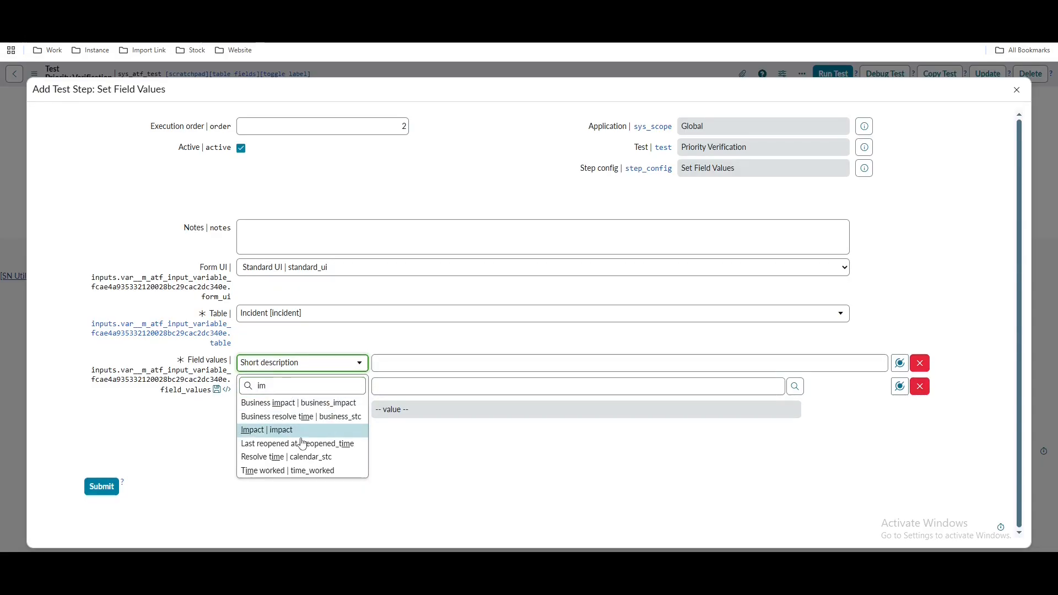
key(Return)
click(283, 391)
text(ur)
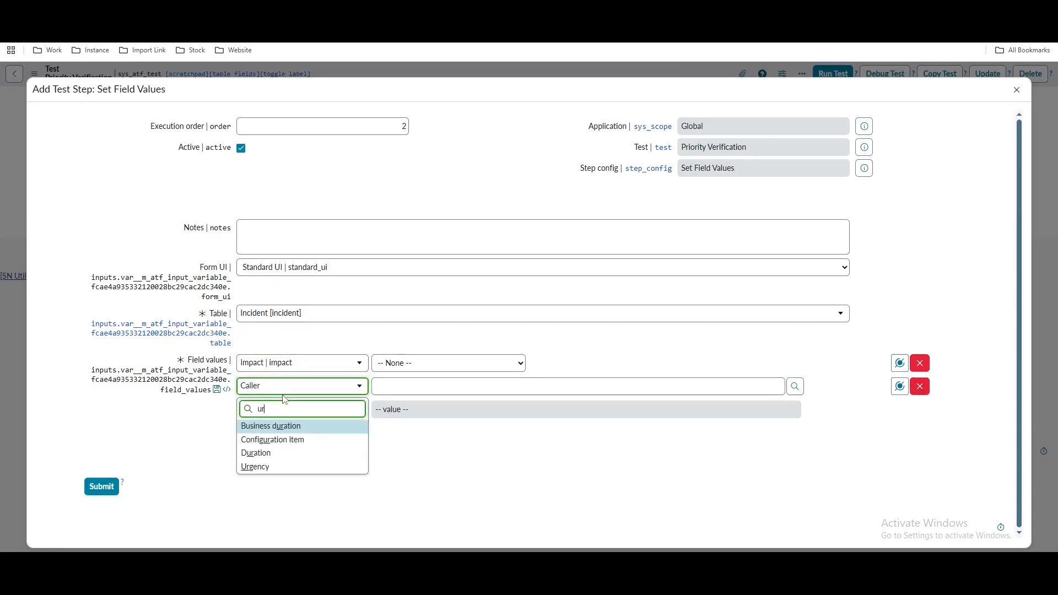
click(252, 467)
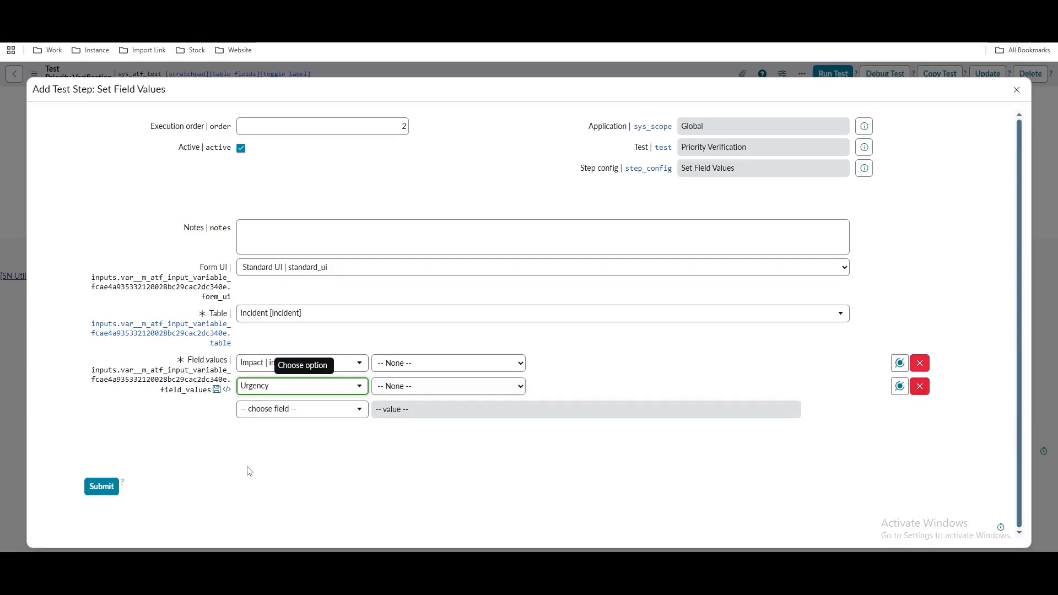
click(462, 363)
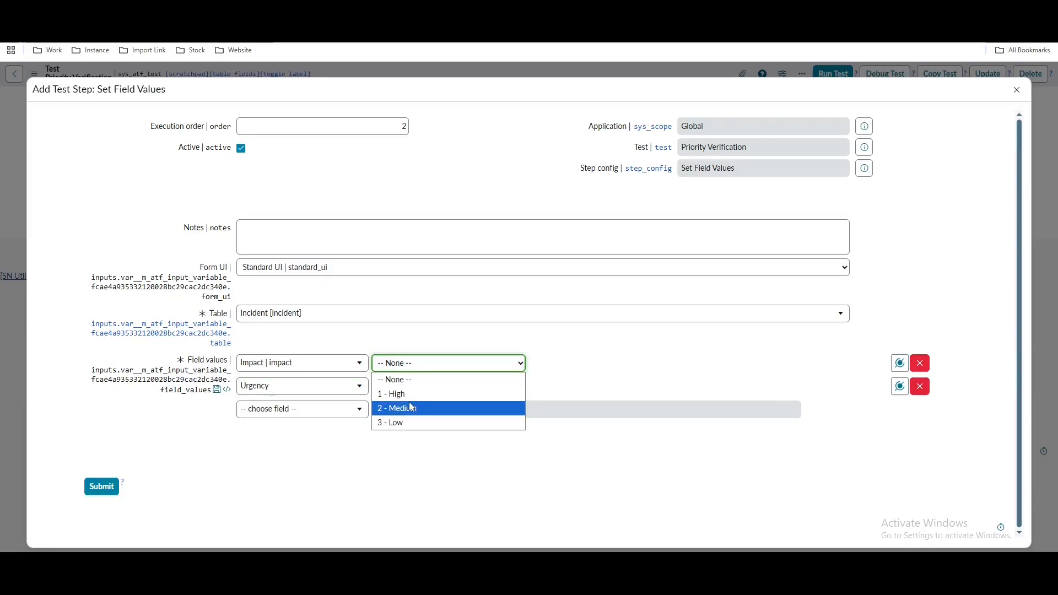
click(428, 464)
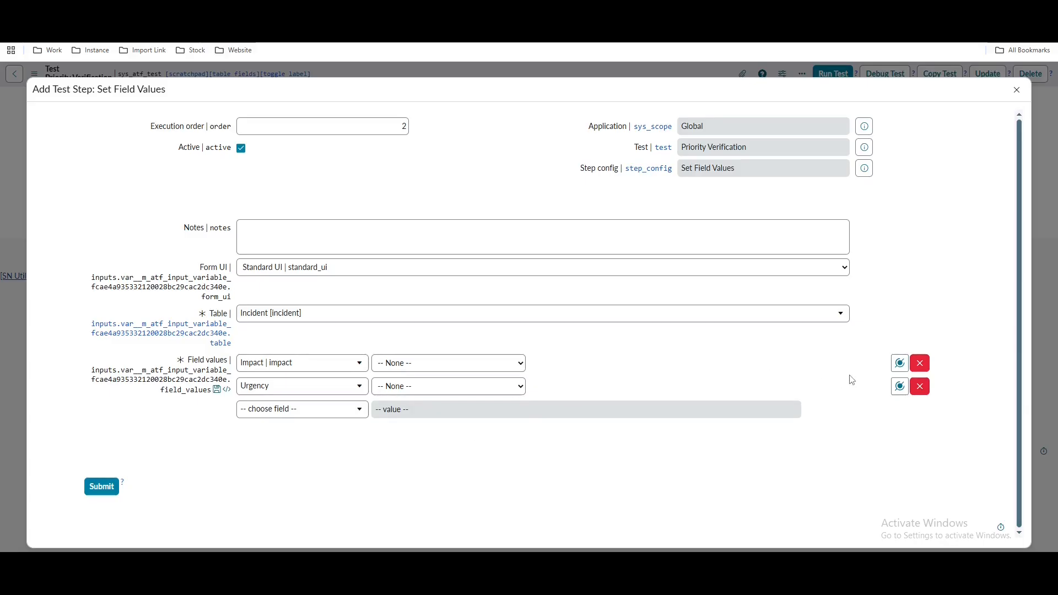
Bind Impact and Urgency to their matching test parameters and submit the step
click(900, 363)
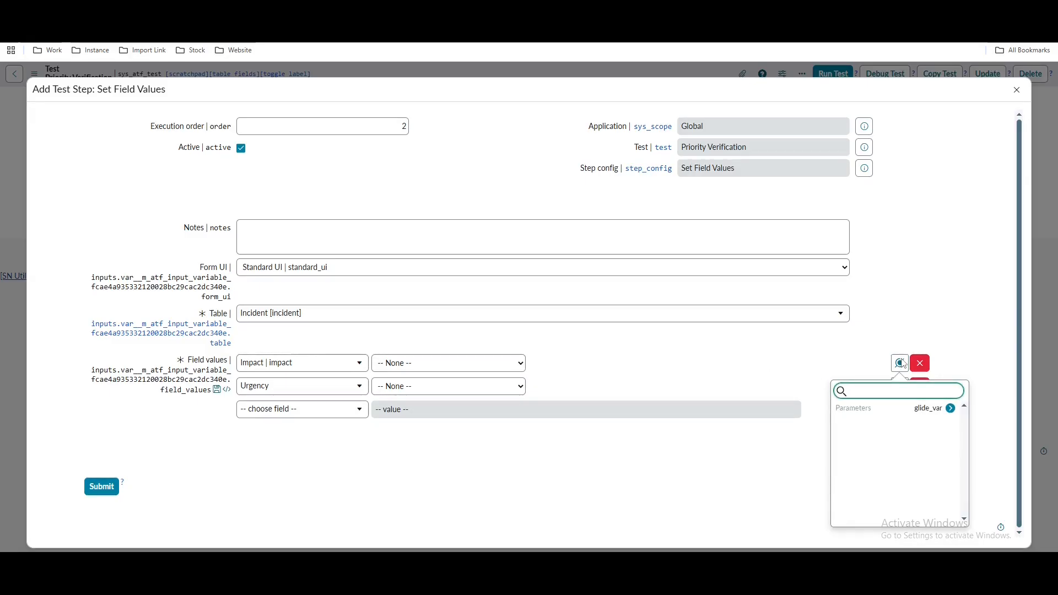
click(900, 411)
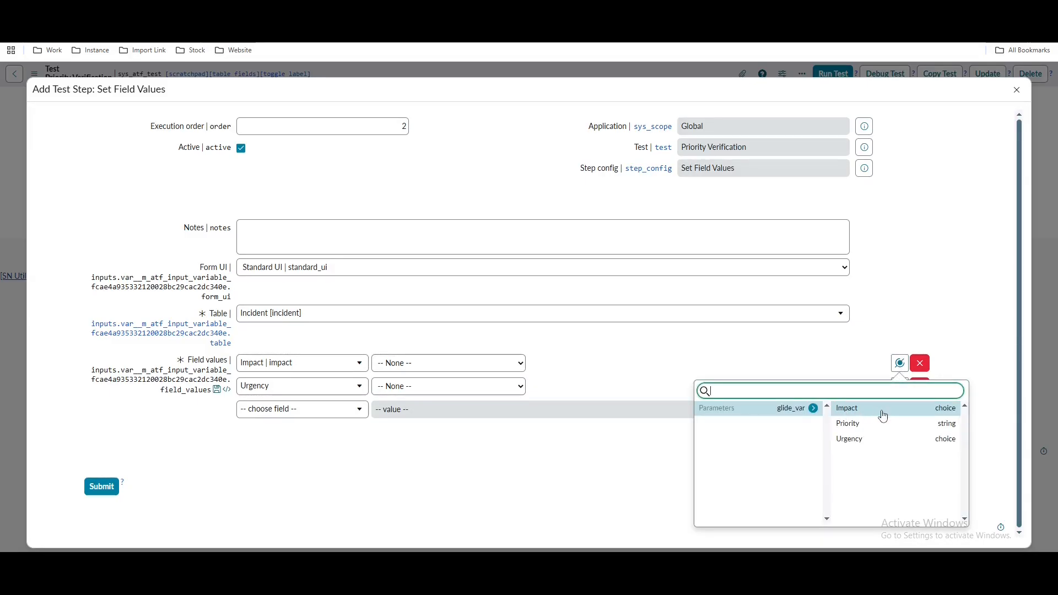
click(883, 416)
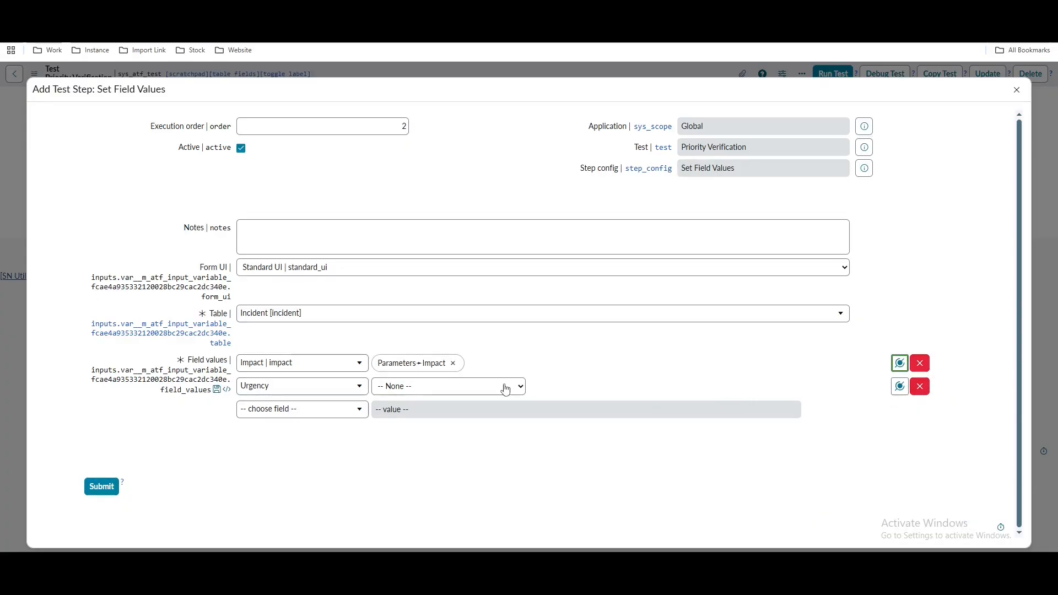
click(899, 387)
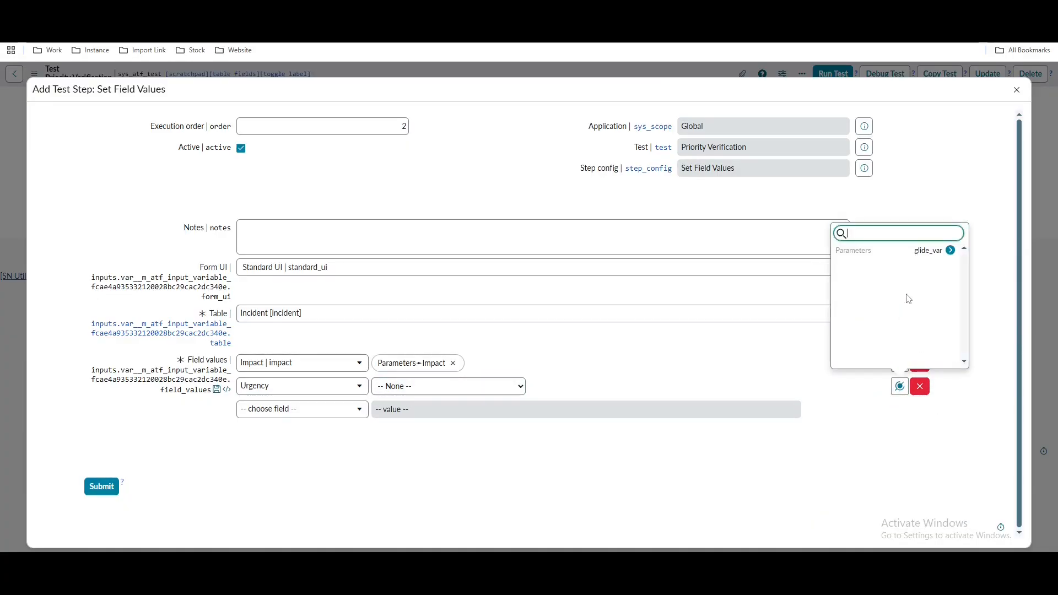
click(892, 255)
click(880, 282)
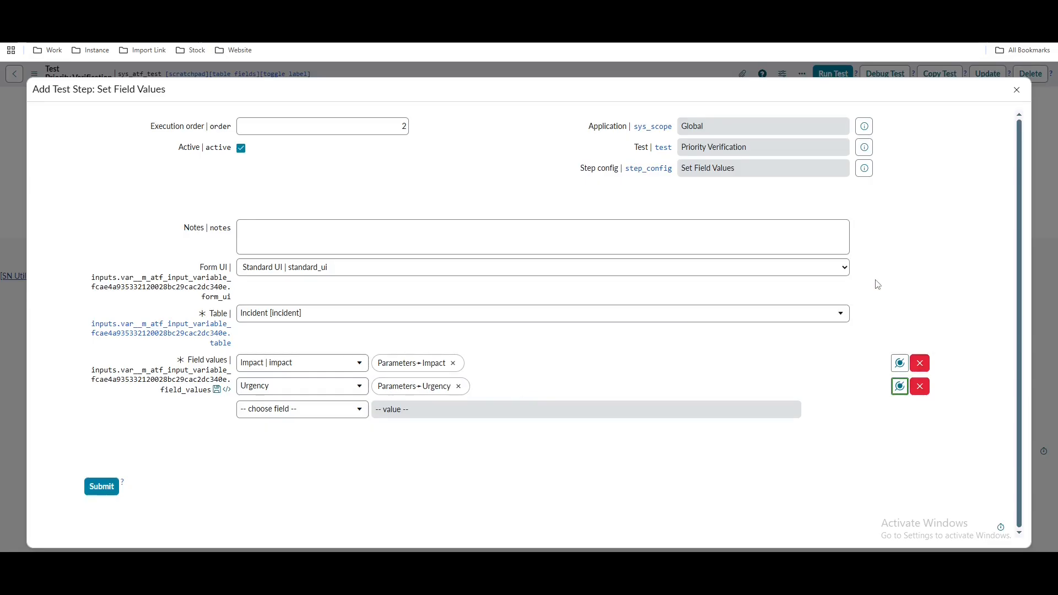
click(108, 485)
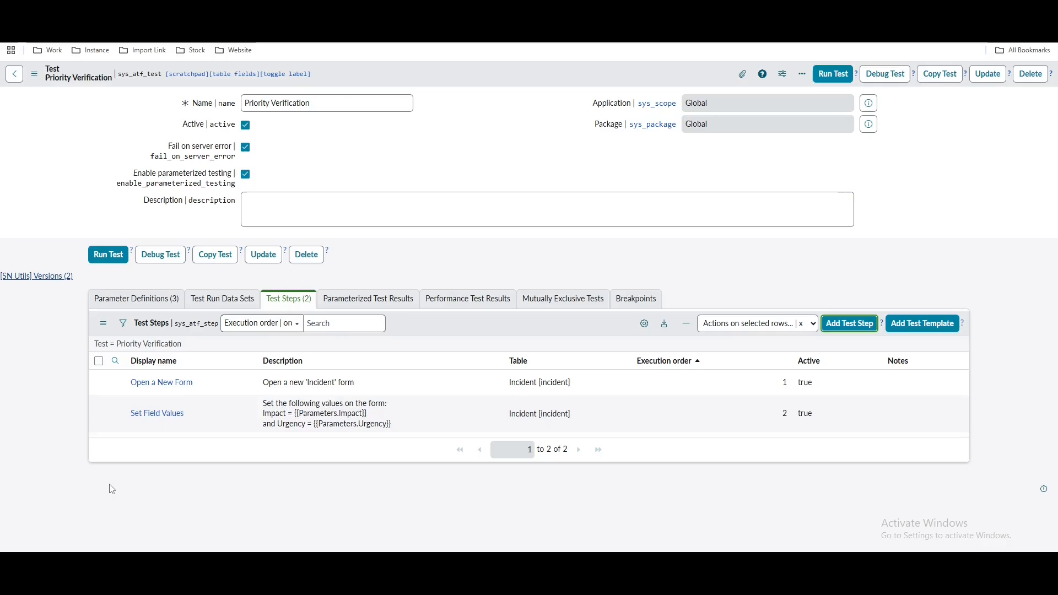
click(838, 330)
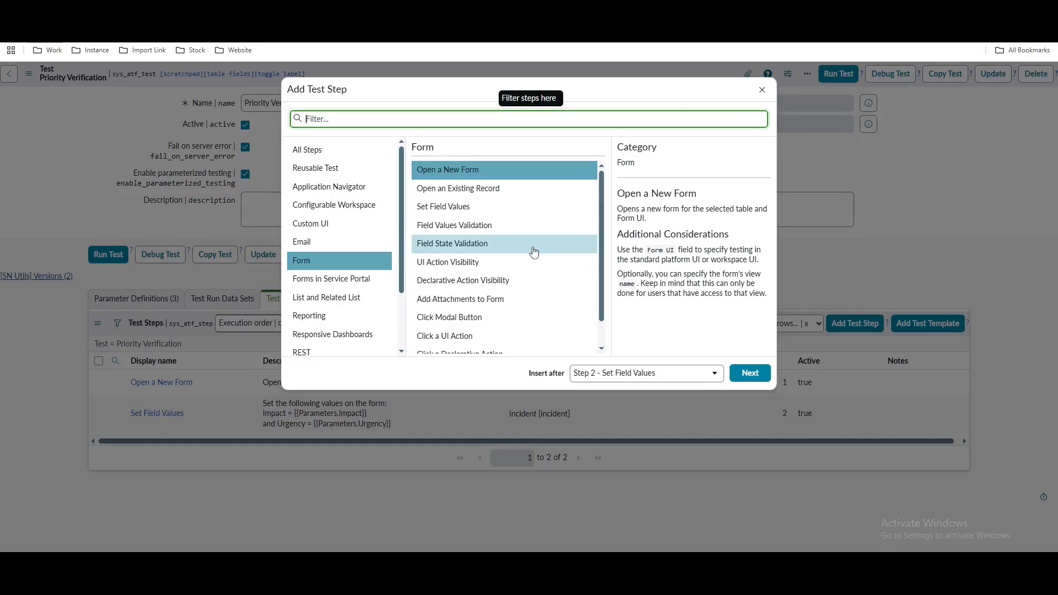
Add a Field Values Validation step checking that Priority equals the Priority parameter
click(517, 231)
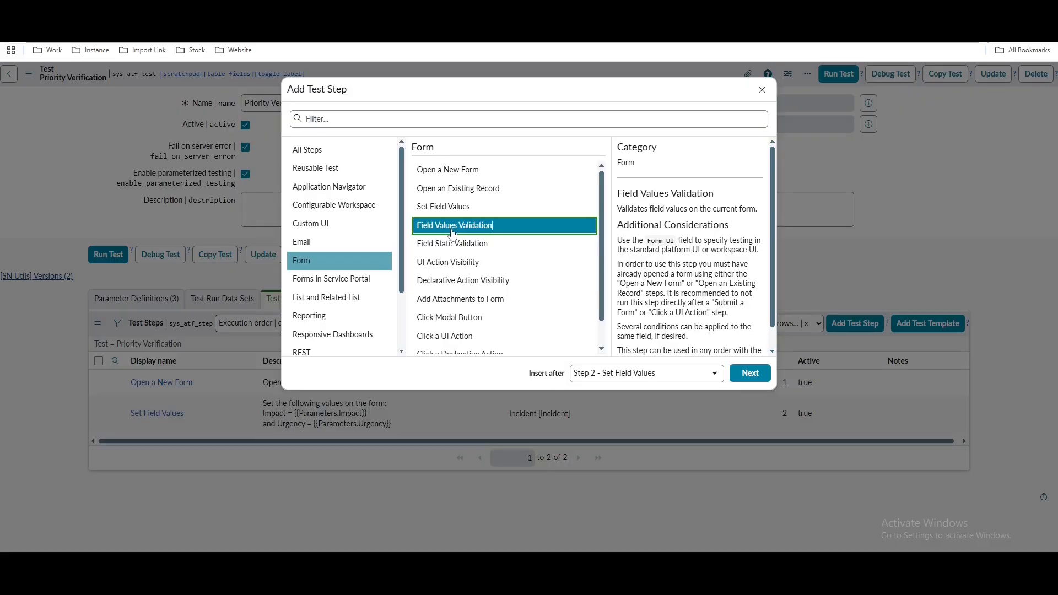
click(748, 375)
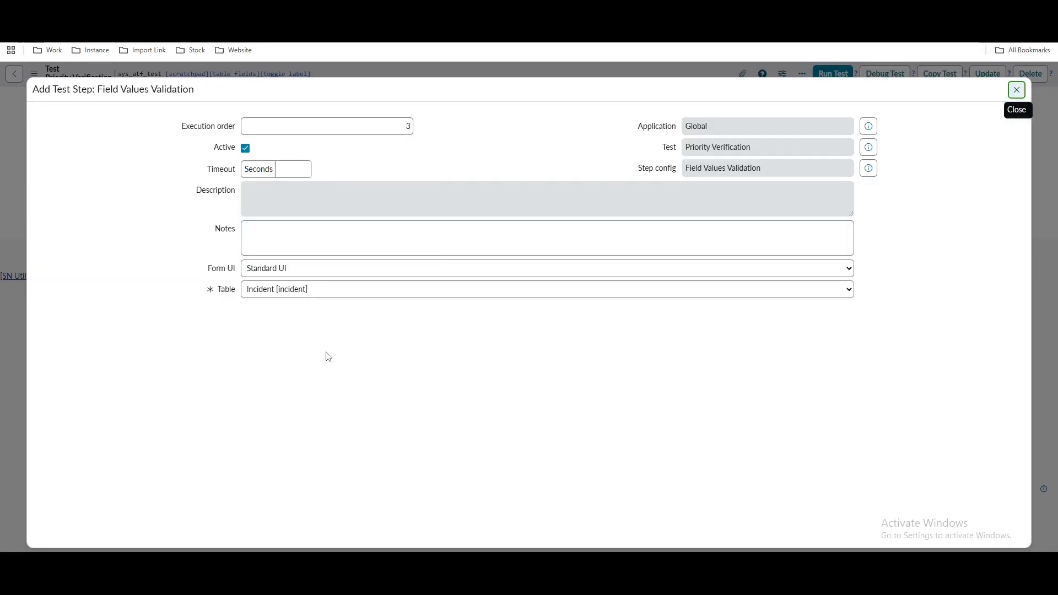
double_click(136, 200)
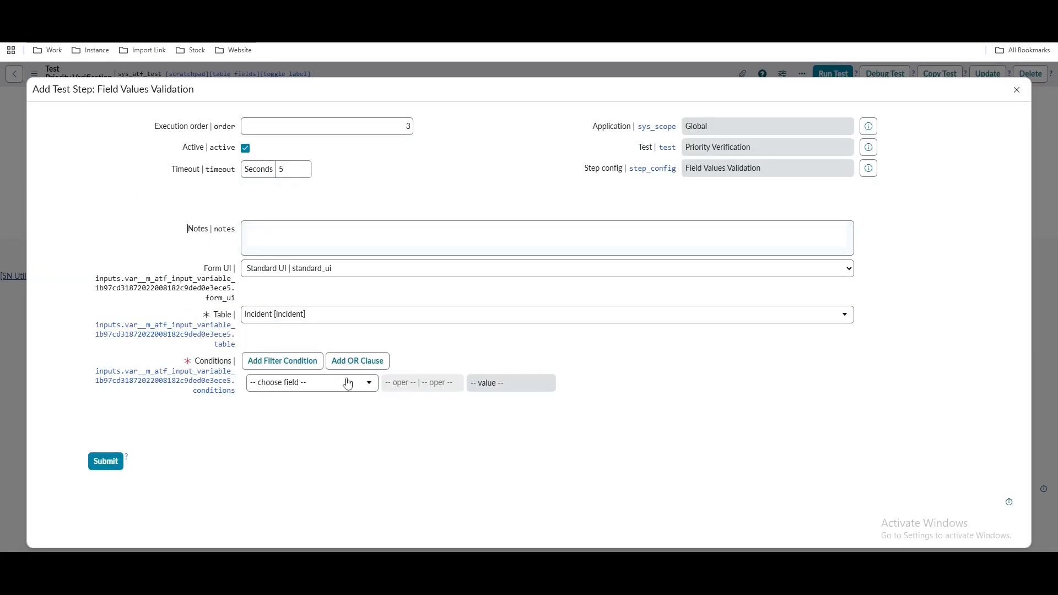
click(297, 388)
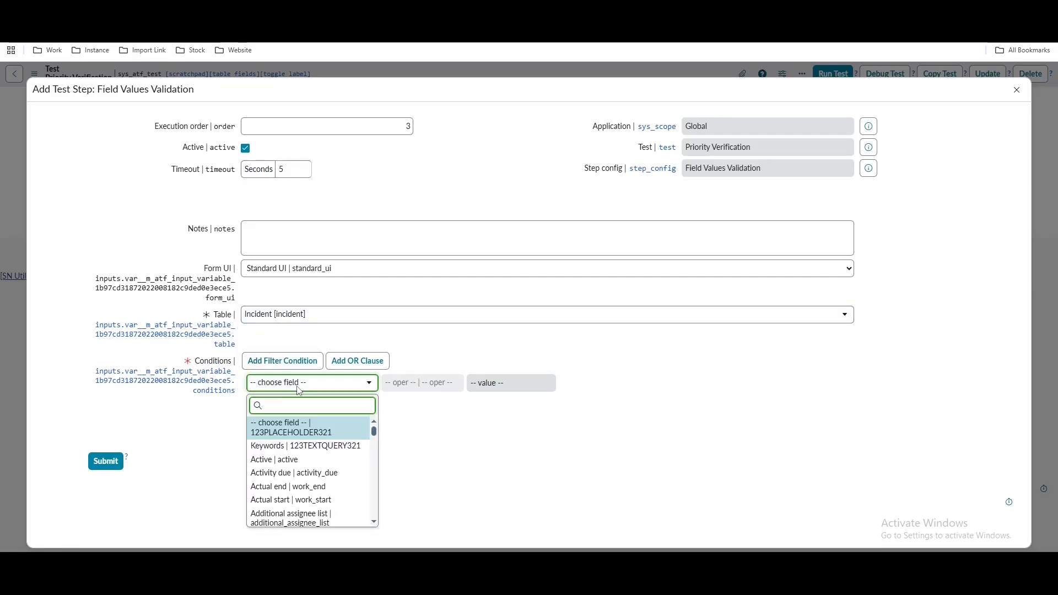
text(pri)
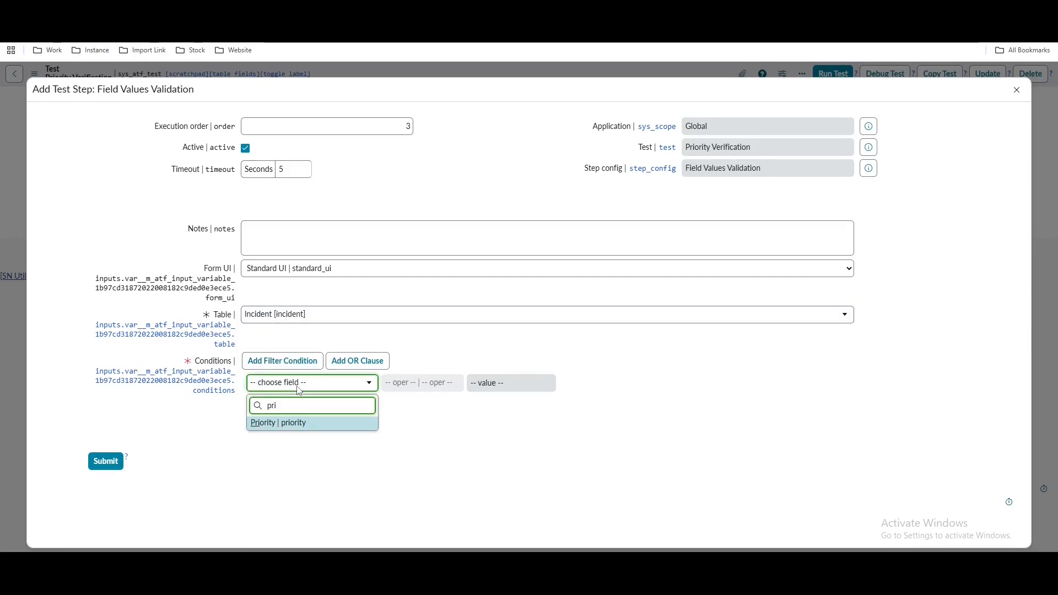
click(307, 428)
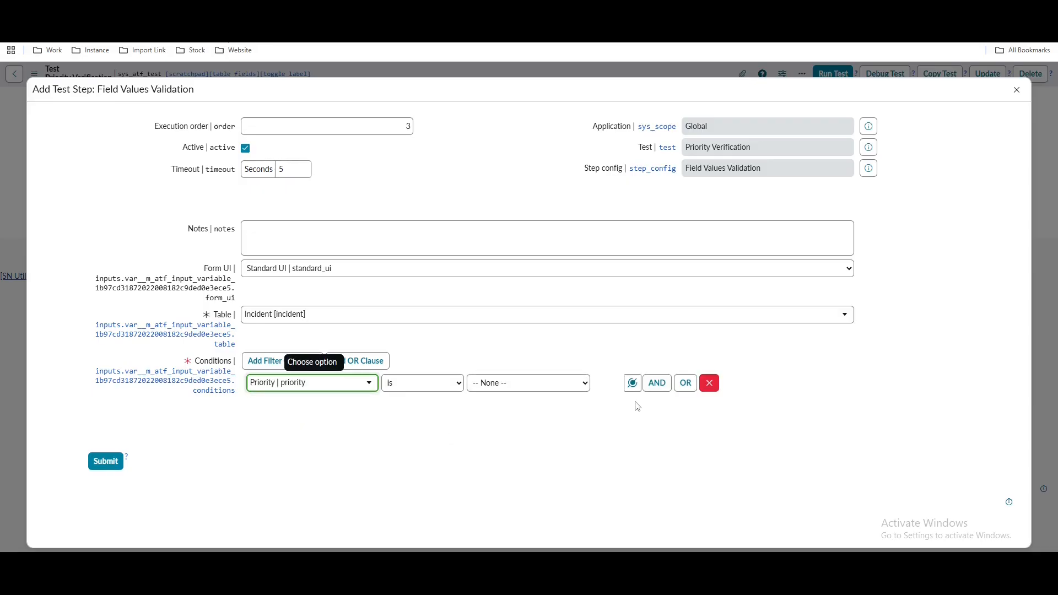
click(632, 383)
click(610, 248)
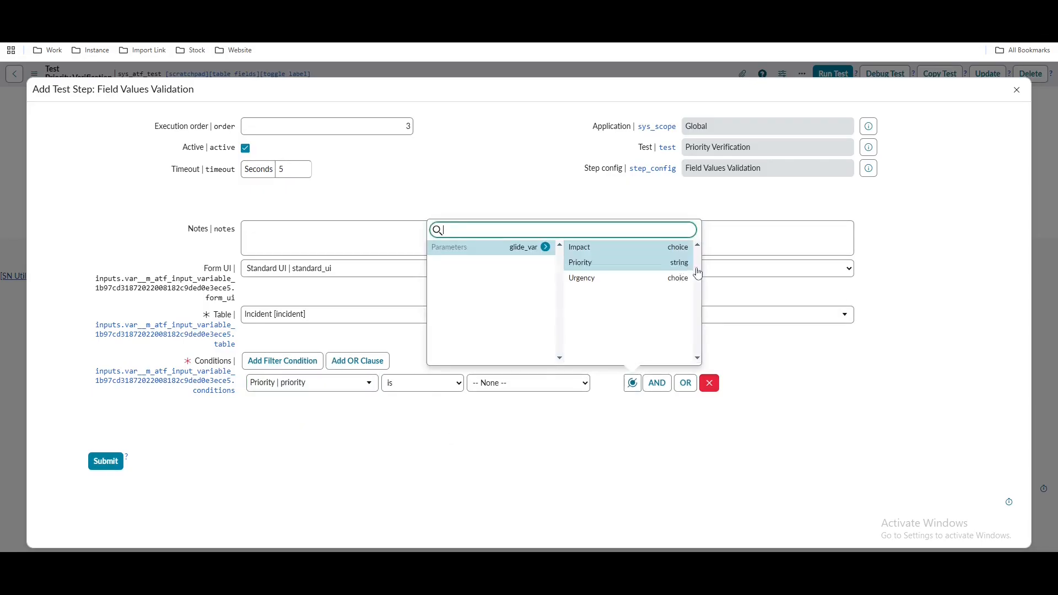
click(630, 265)
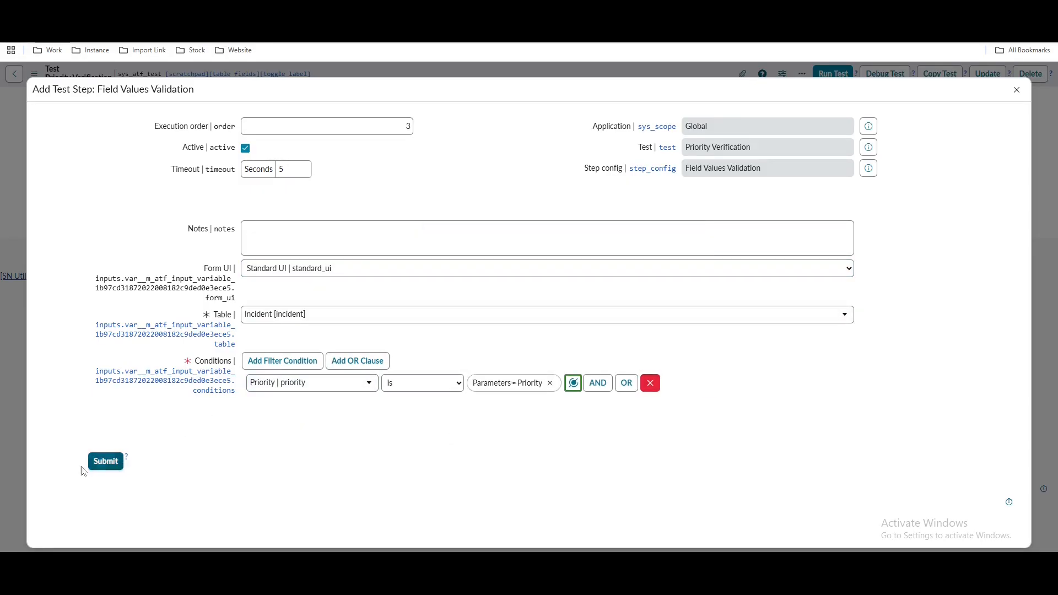
click(101, 463)
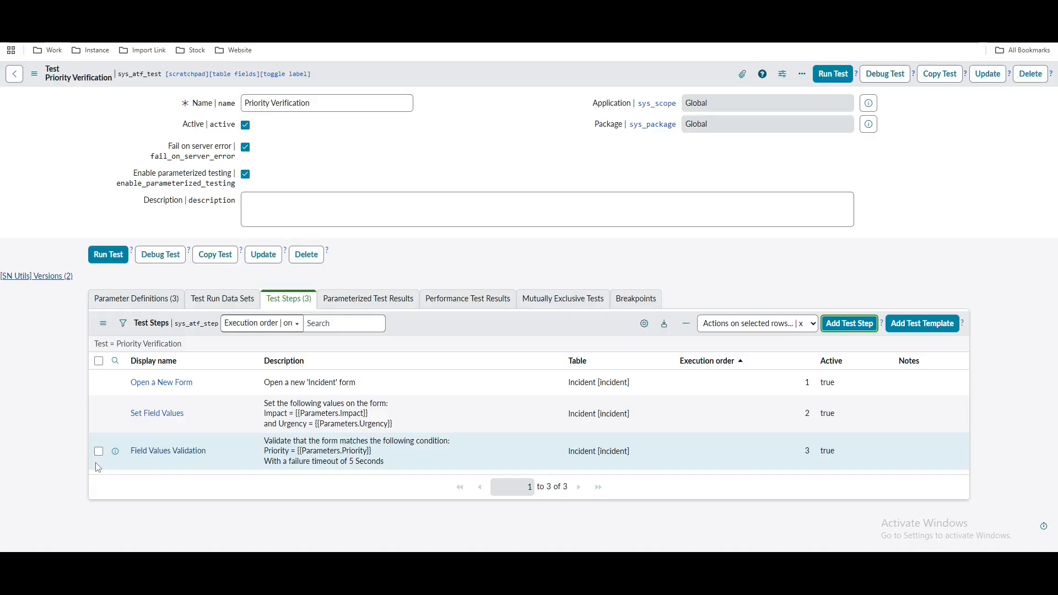
Look over the parameter definitions and test steps, then view the empty Test Run Data Sets list
click(122, 308)
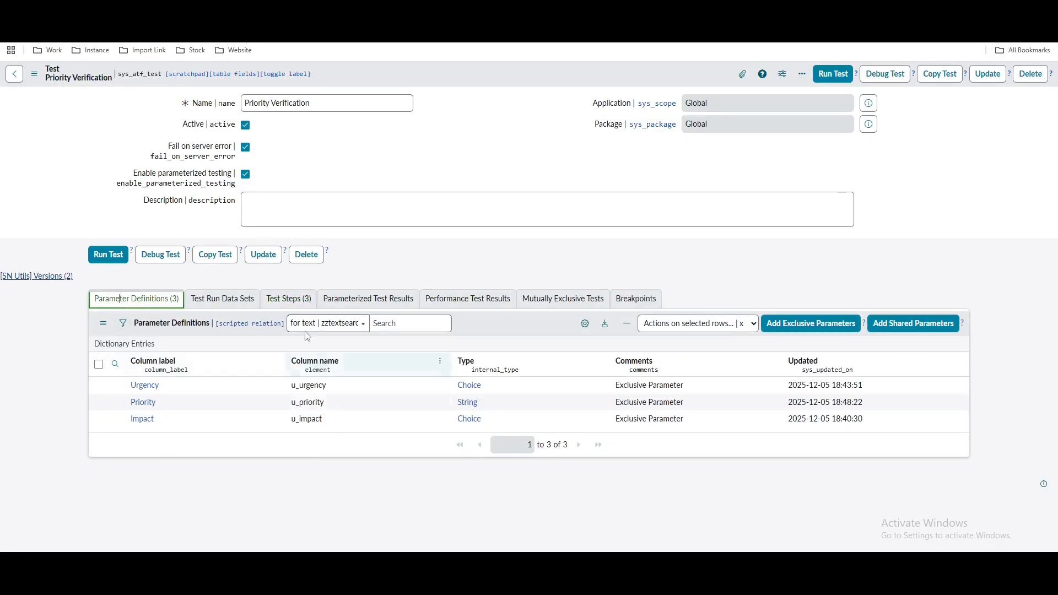
click(294, 304)
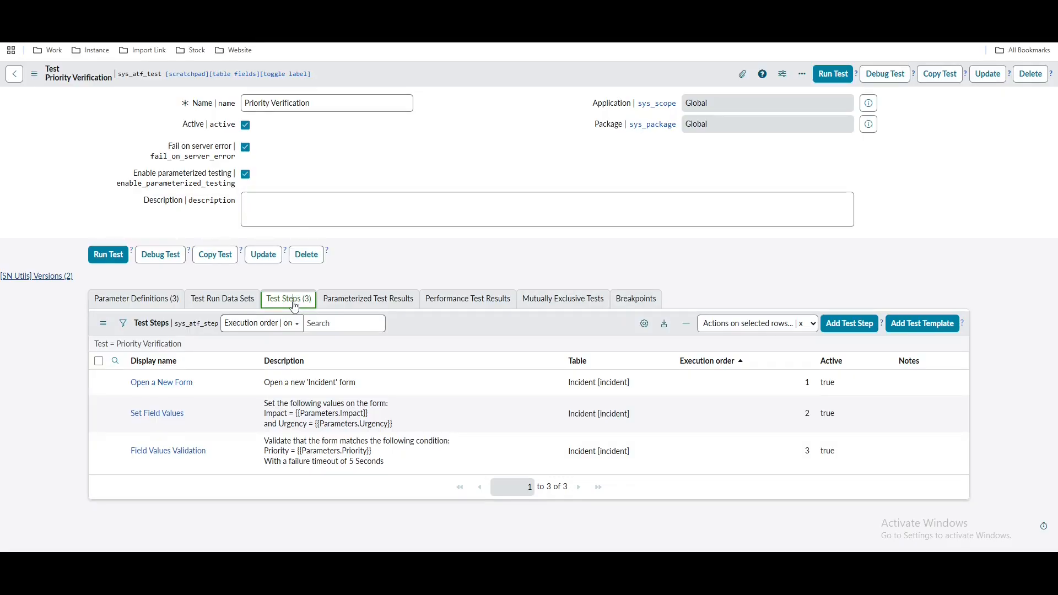
click(194, 305)
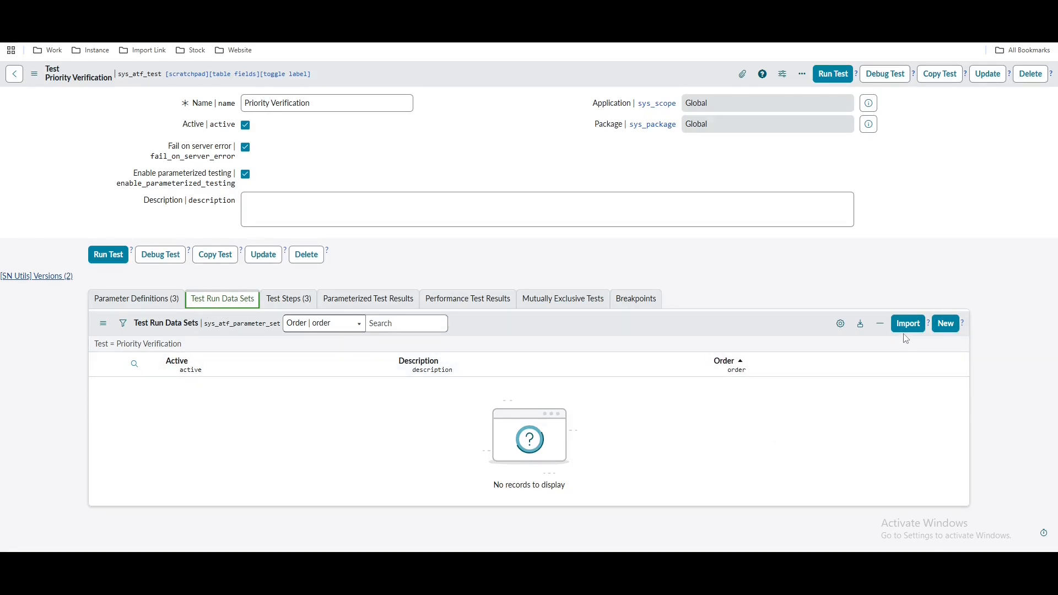
Save a first data set with Impact 3 - Low, Urgency 3 - Low and Priority 5
click(946, 325)
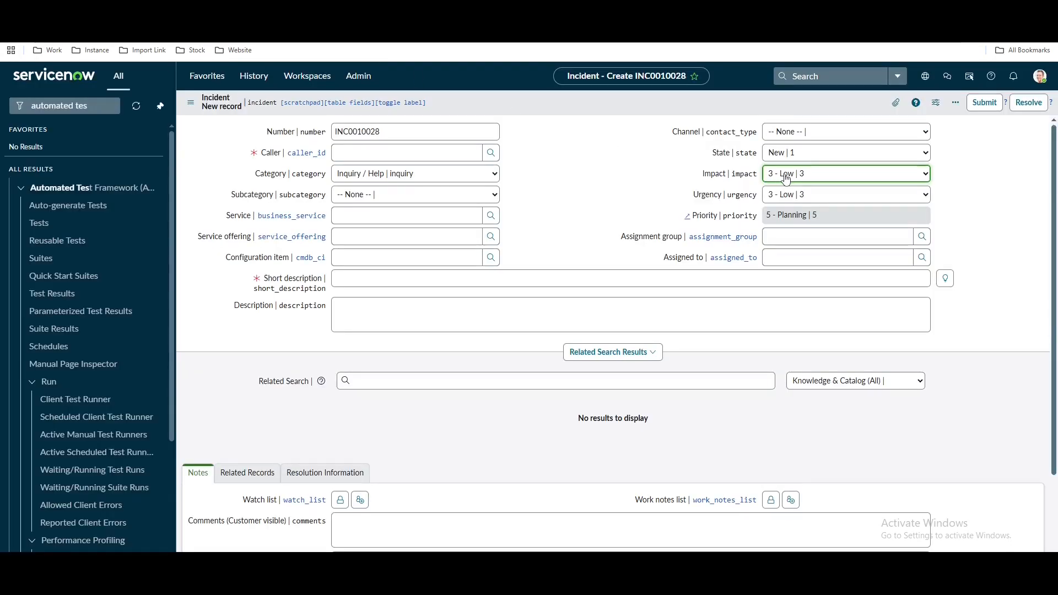
click(786, 175)
click(782, 175)
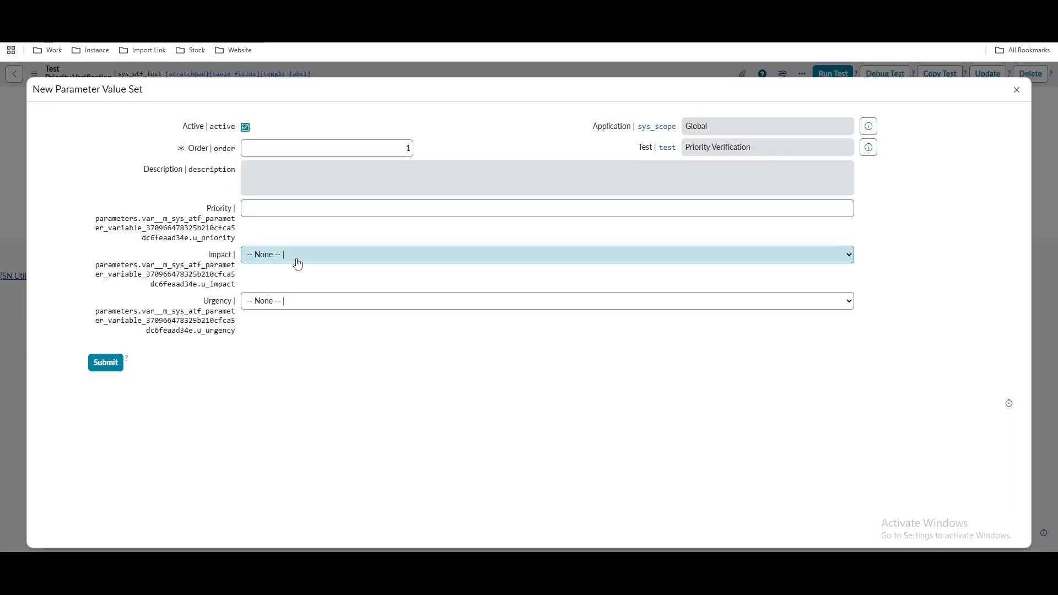
click(294, 256)
click(279, 309)
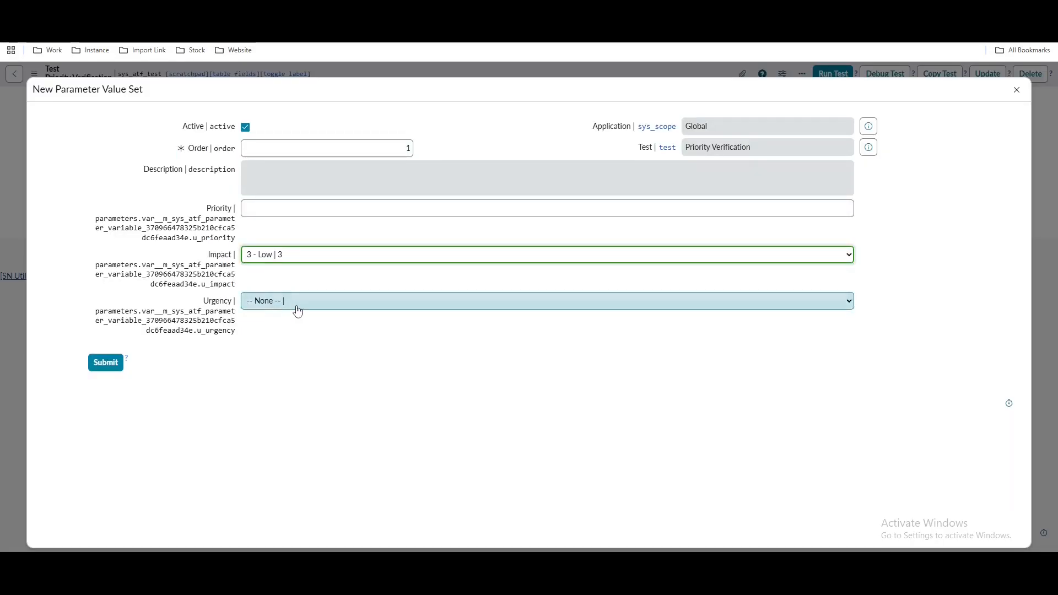
click(297, 307)
click(282, 362)
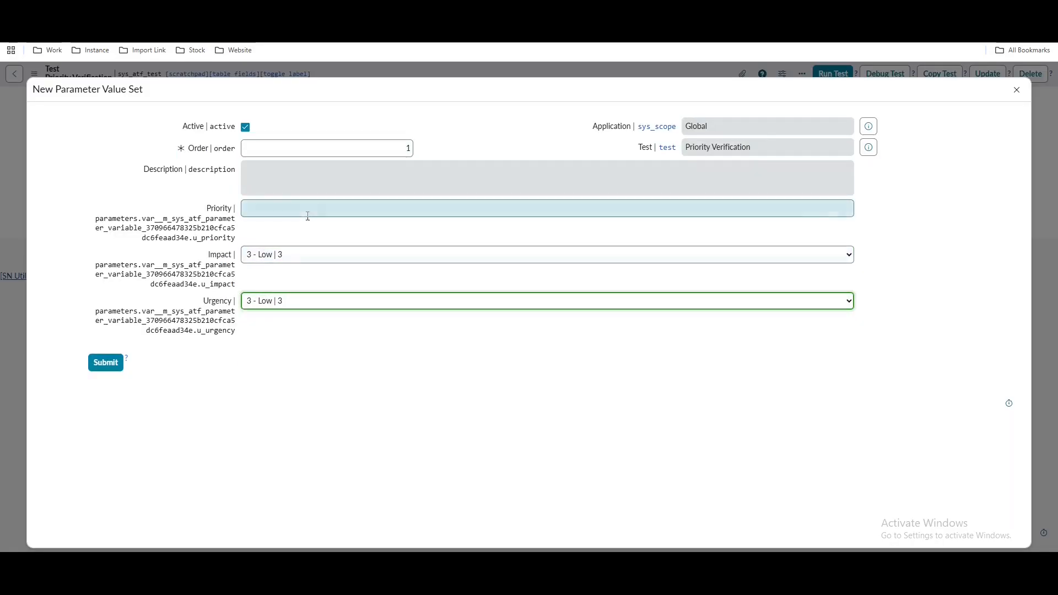
click(326, 207)
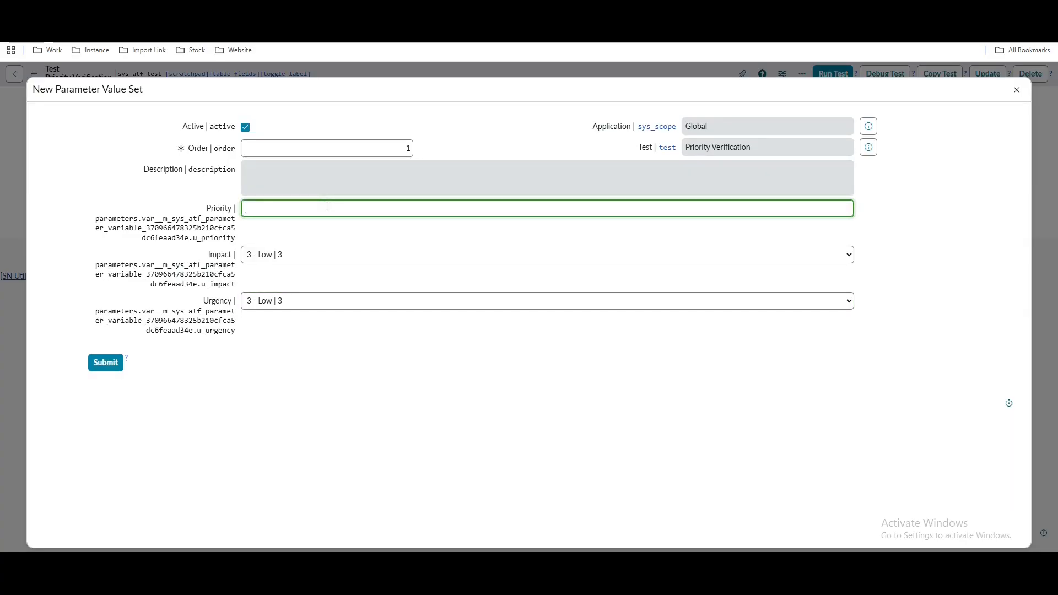
click(103, 365)
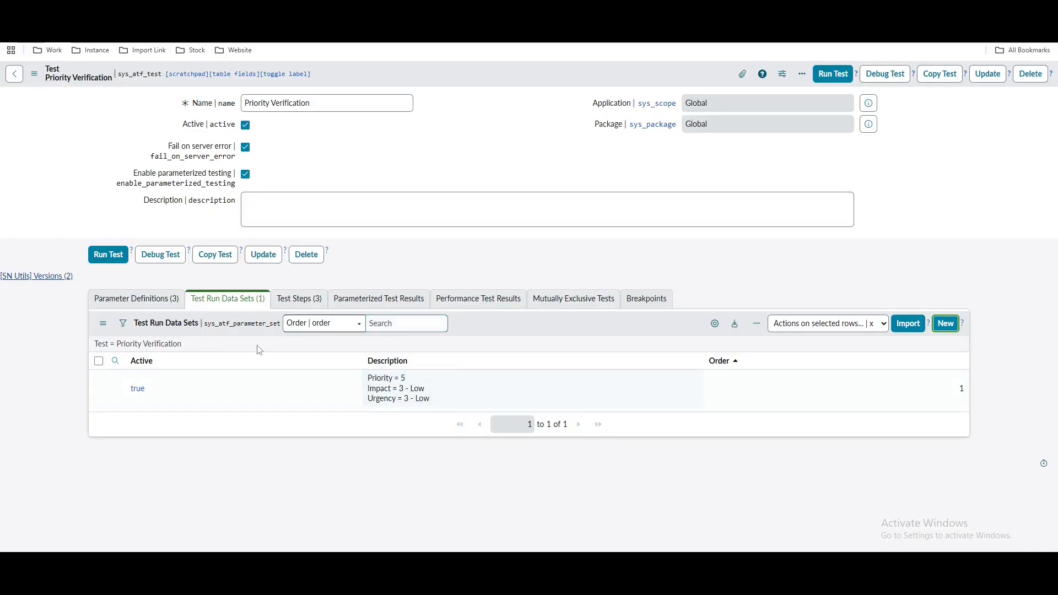
Start a new data set and check the Priority an incident gets with Impact and Urgency 1 - High
click(945, 323)
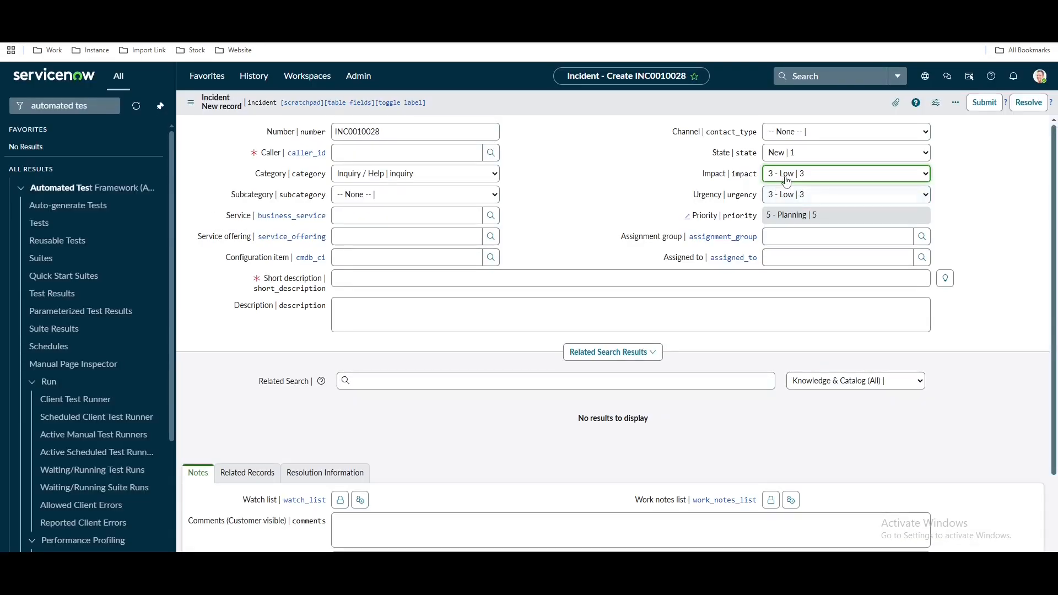
click(786, 174)
click(787, 193)
click(786, 194)
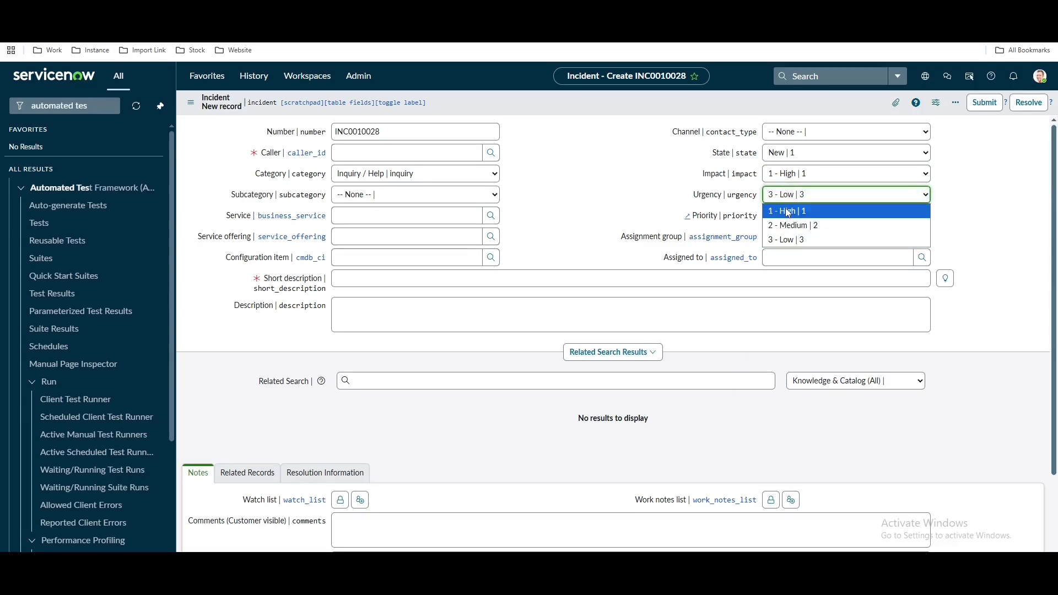
click(787, 211)
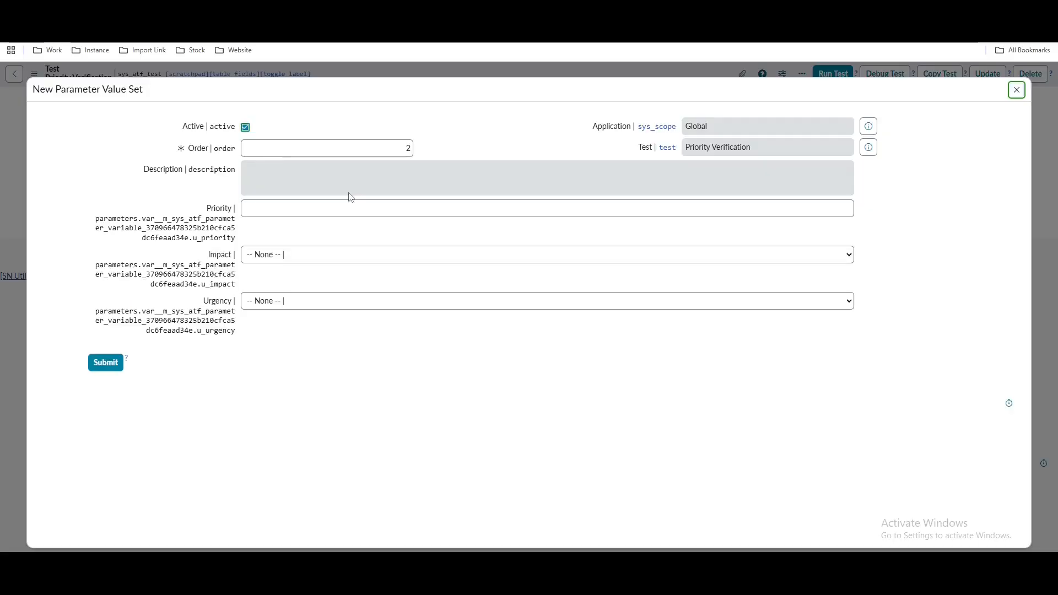
Save a data set with Impact and Urgency 1 - High and Priority 1; set the incident's Urgency to 3 - Low
click(312, 257)
click(276, 285)
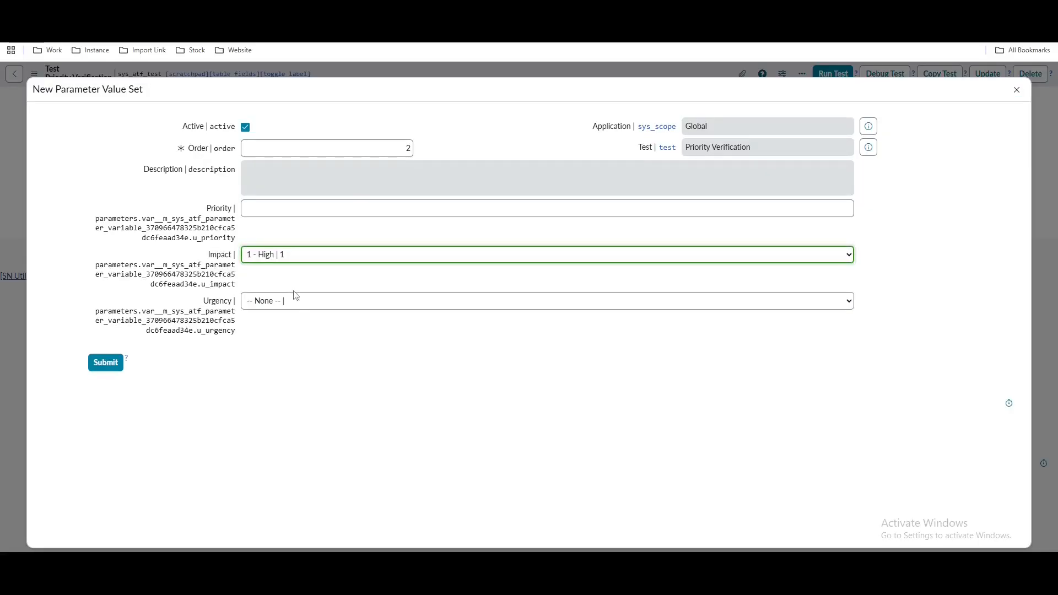
click(292, 301)
click(285, 332)
click(300, 212)
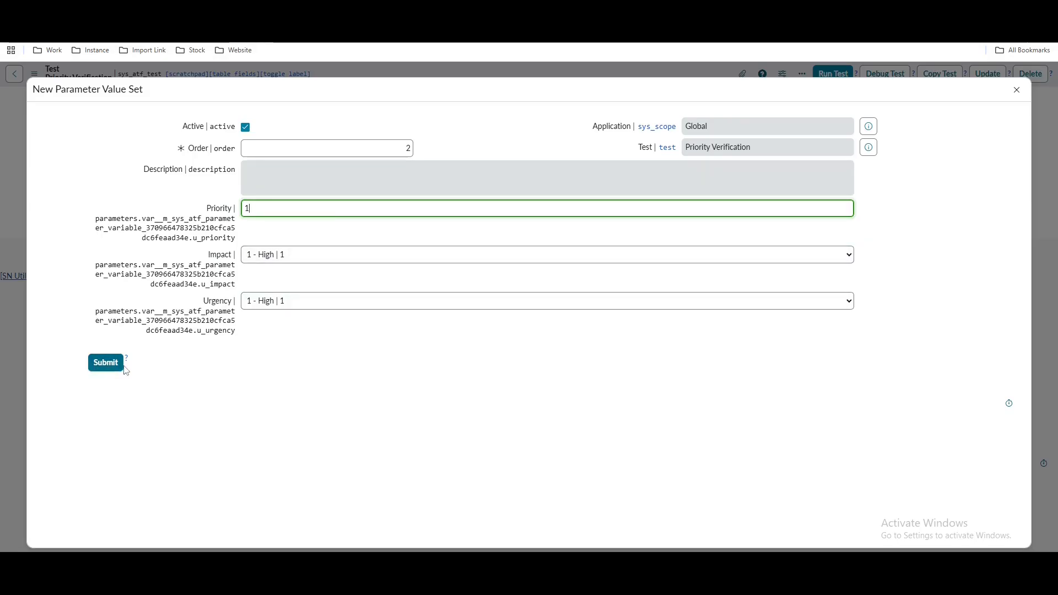
click(95, 366)
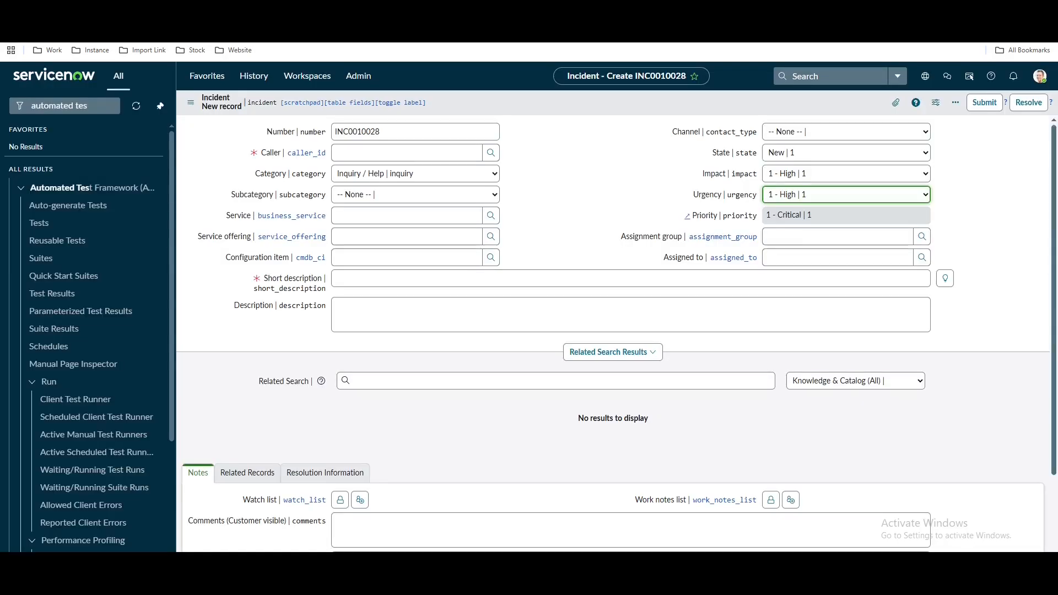
click(791, 198)
click(793, 241)
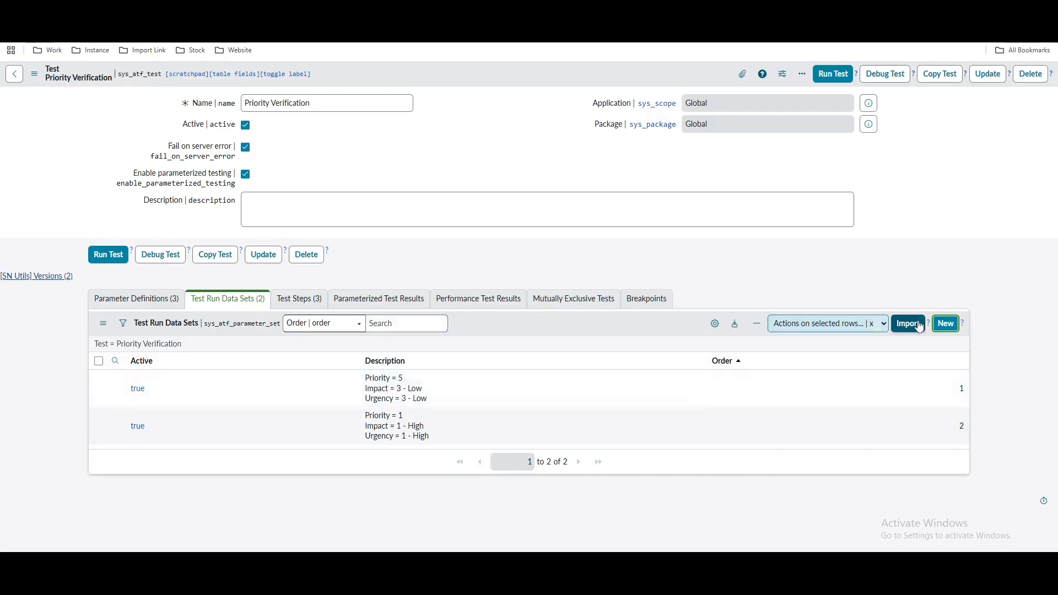
Save a data set with Impact 1 - High, Urgency 3 - Low and Priority 4
click(945, 325)
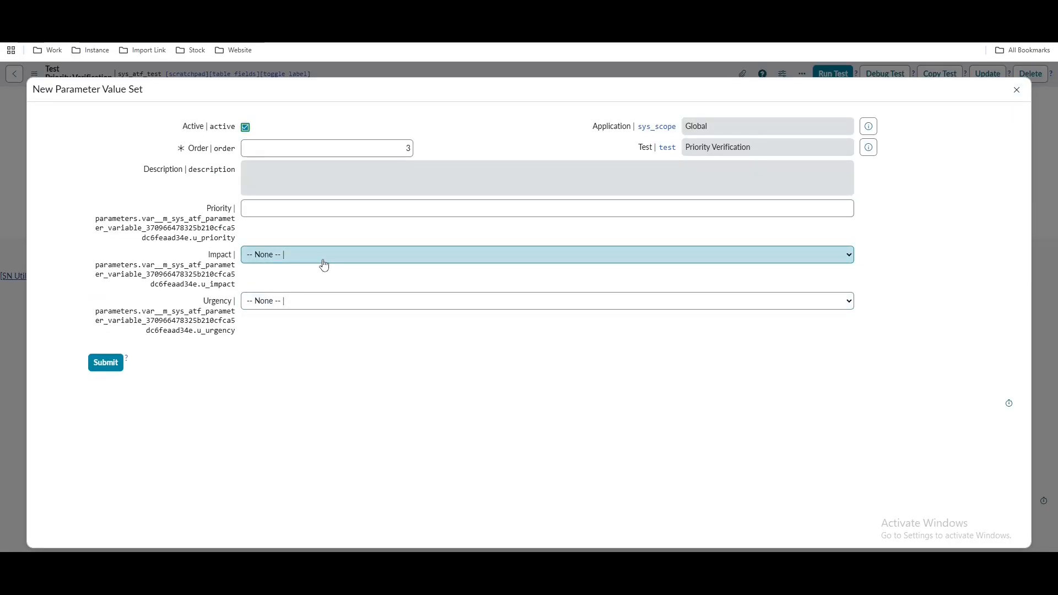
click(325, 266)
click(344, 368)
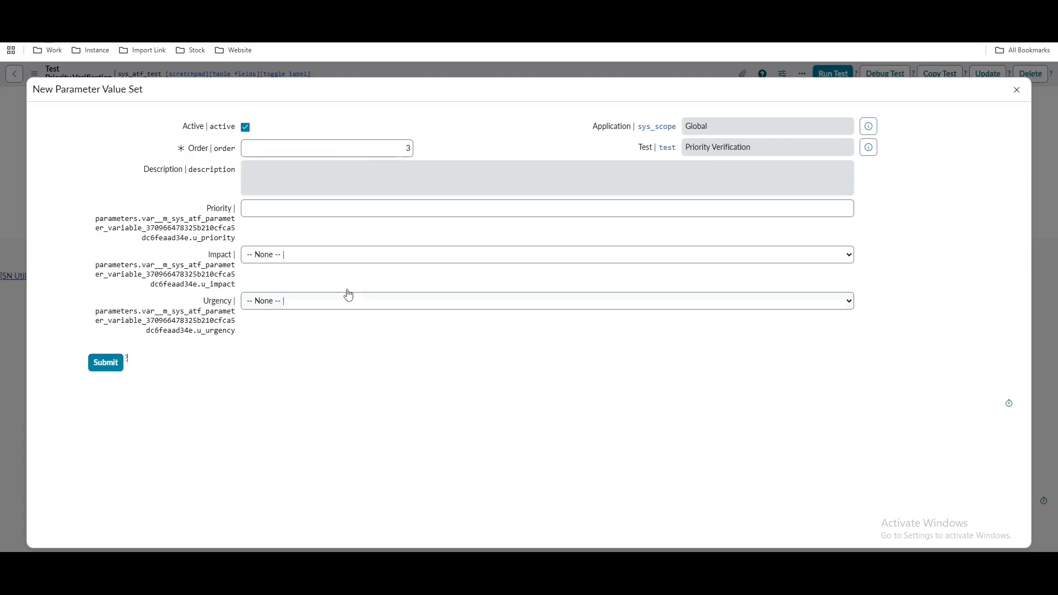
click(269, 209)
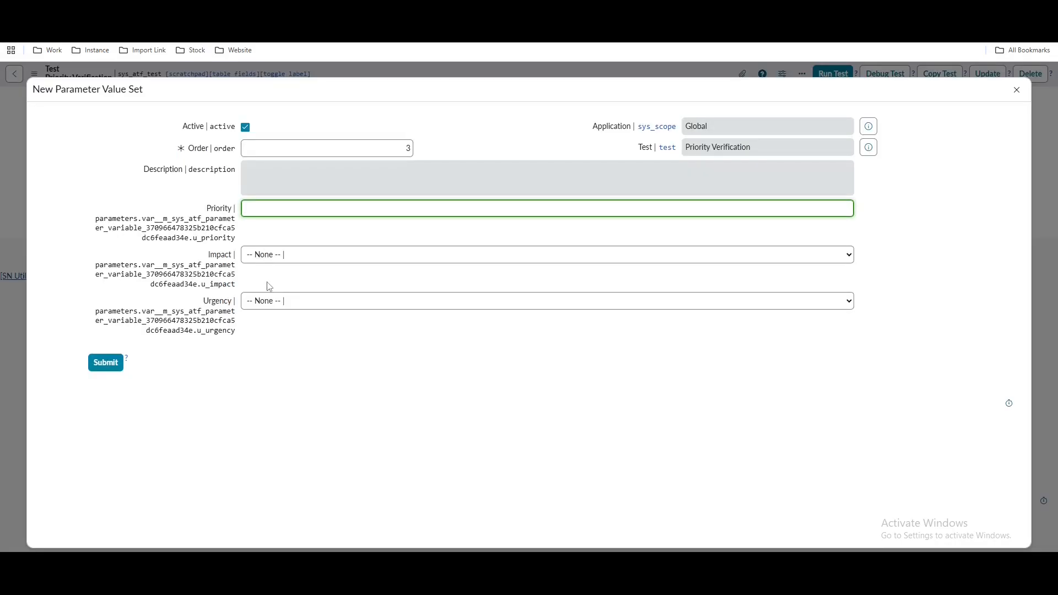
click(275, 255)
click(278, 286)
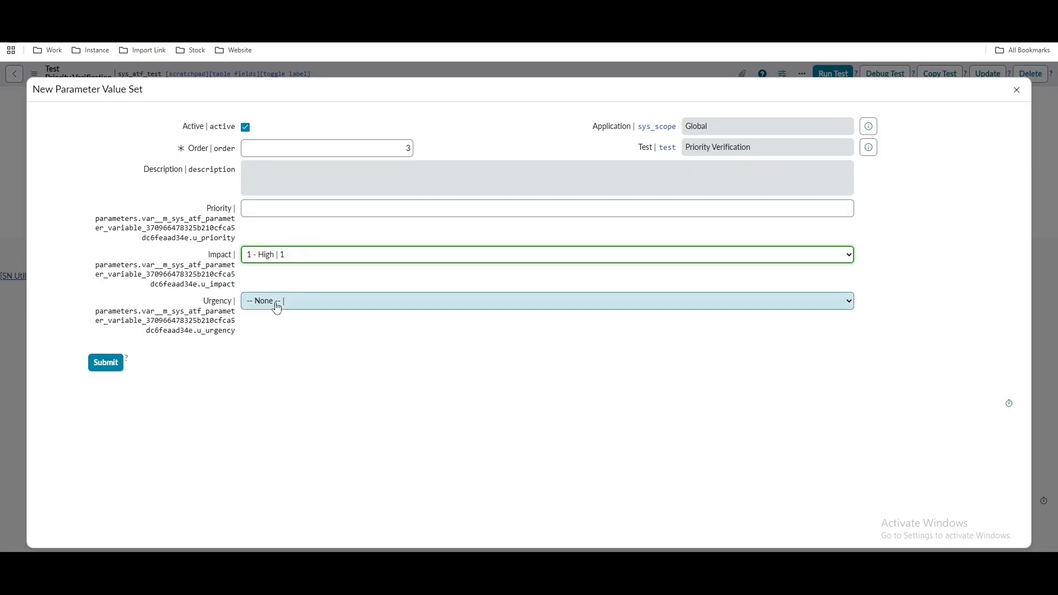
click(275, 302)
click(274, 361)
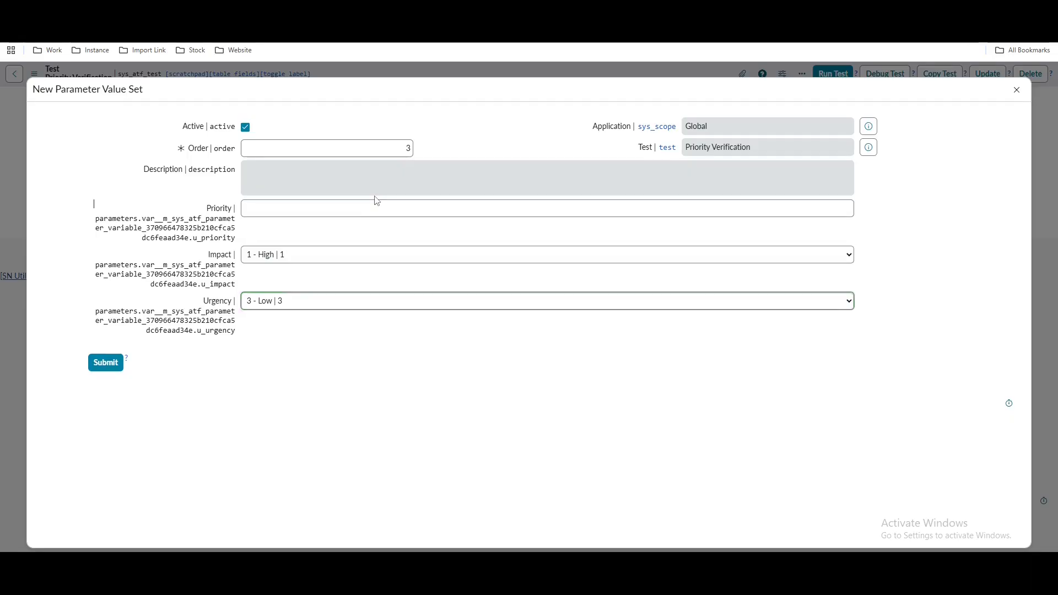
click(375, 212)
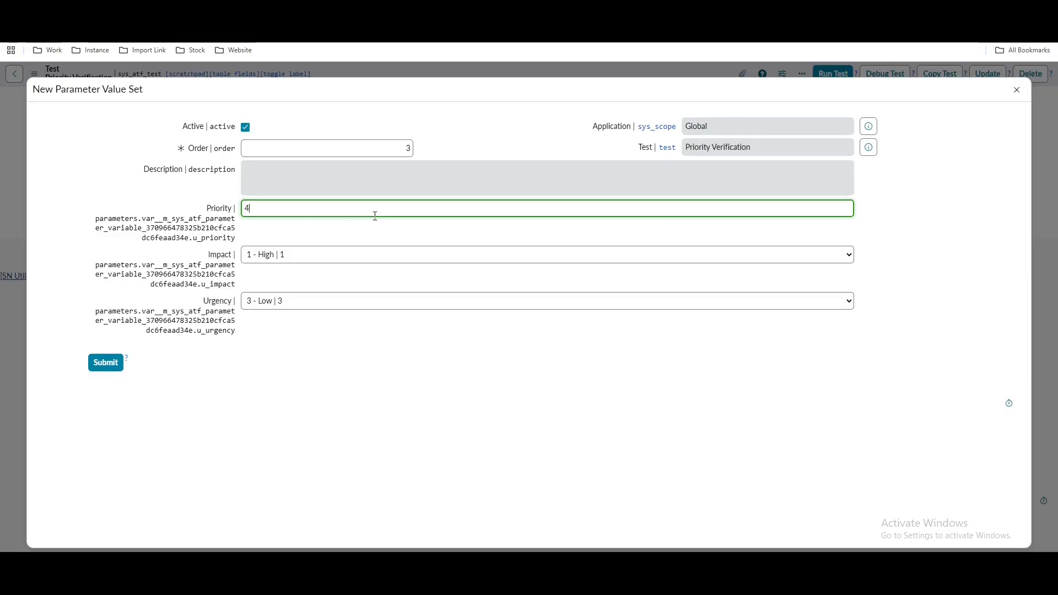
click(106, 363)
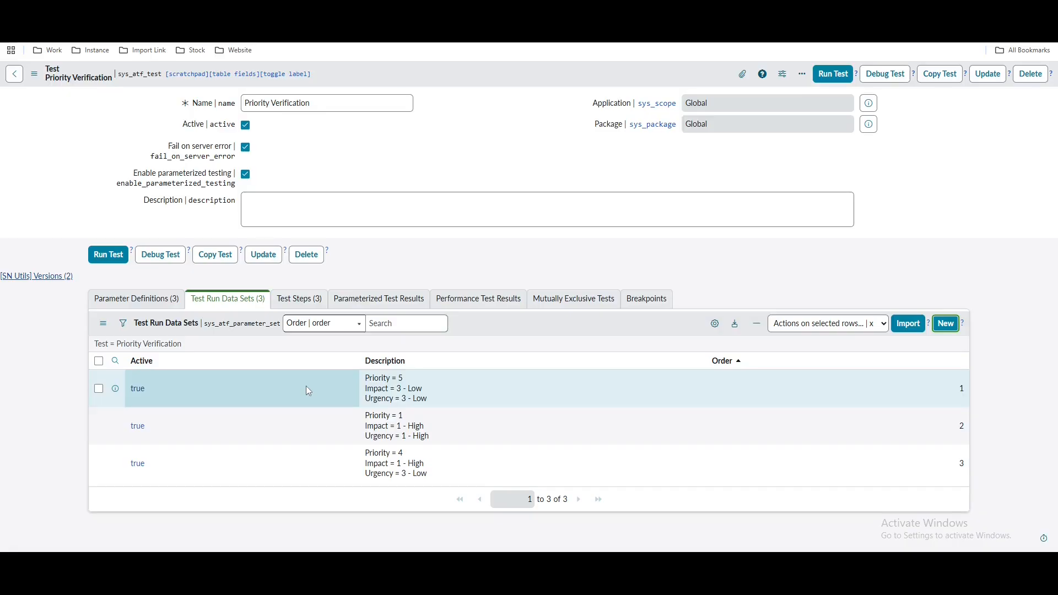
Switch between the data sets and test steps, highlighting the Priority 4 set, ending on the three steps
click(299, 300)
click(238, 308)
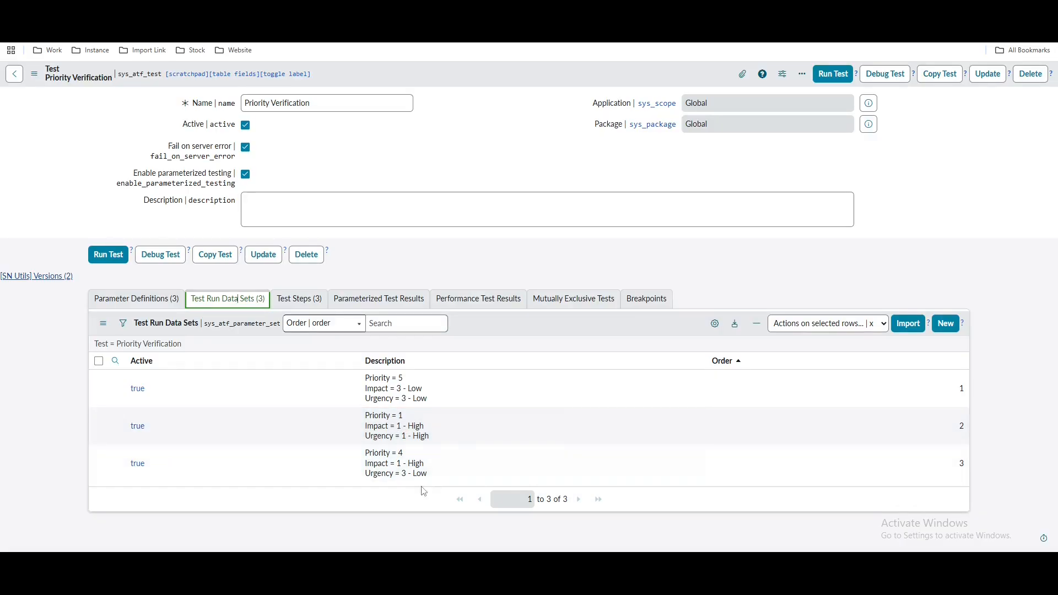
click(429, 465)
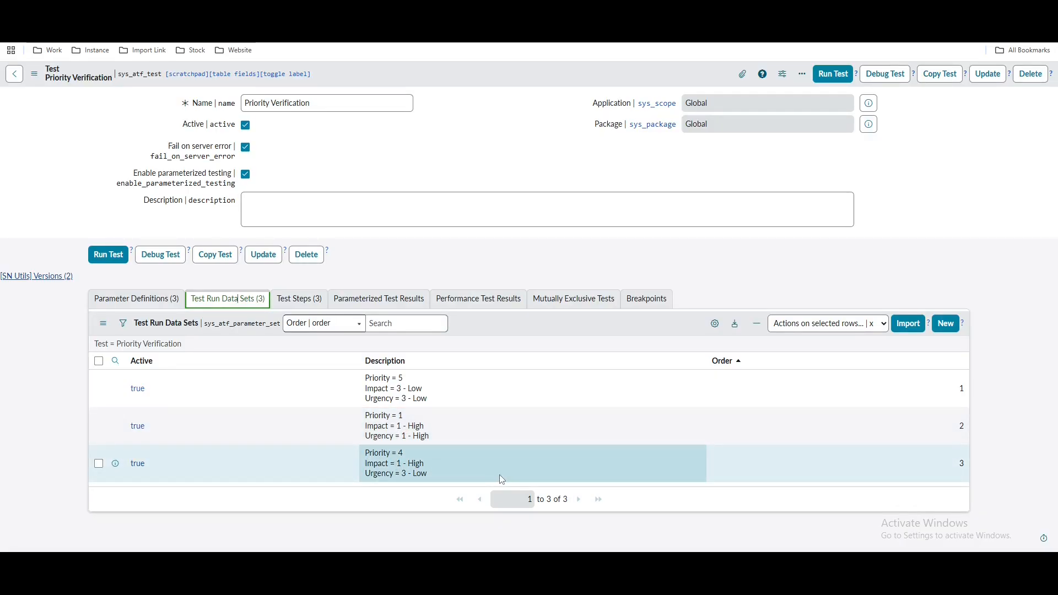
click(298, 292)
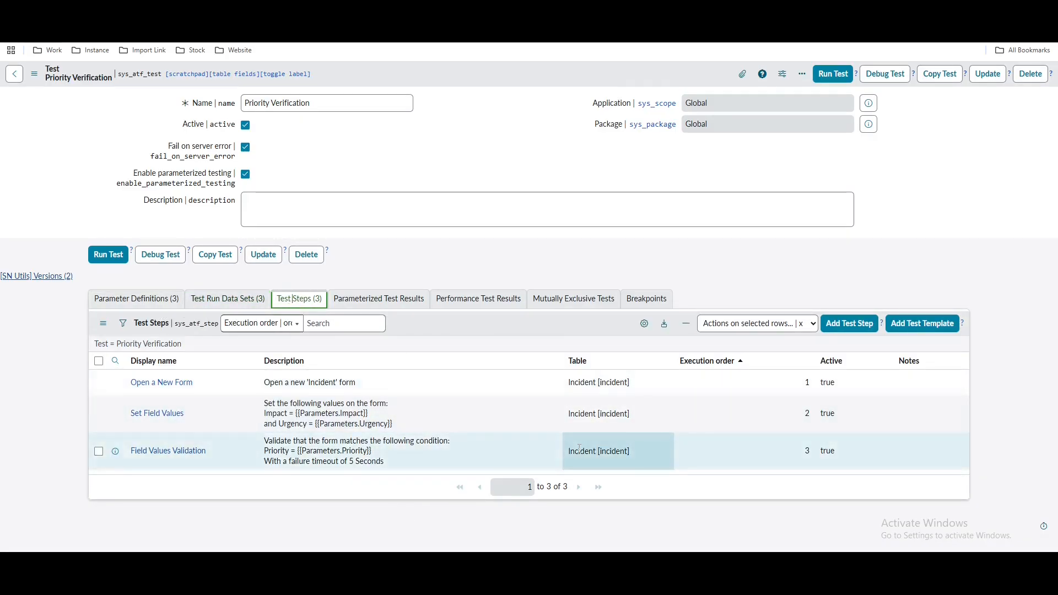
click(244, 306)
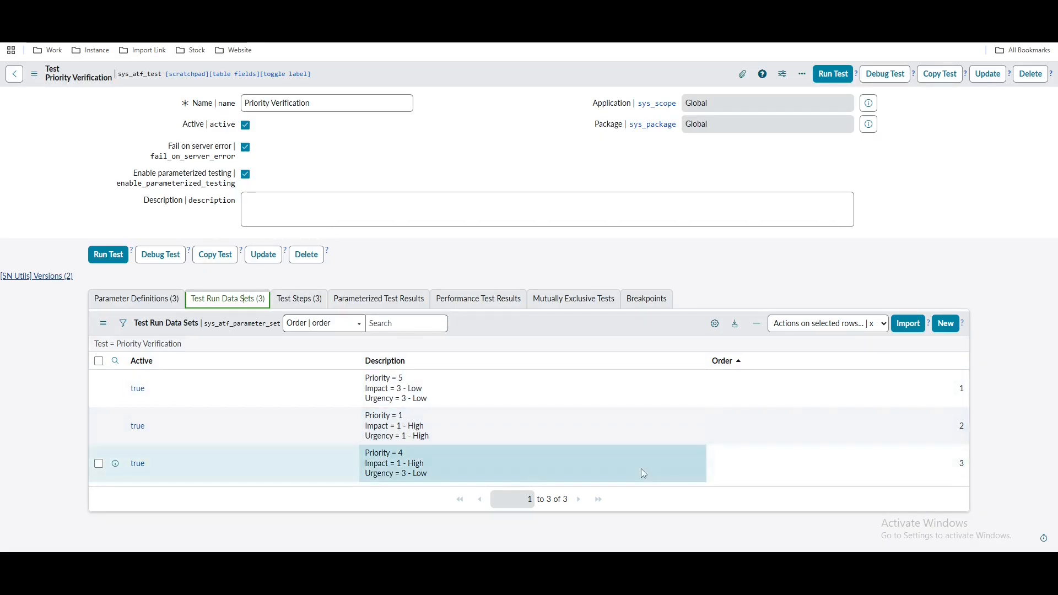
click(310, 304)
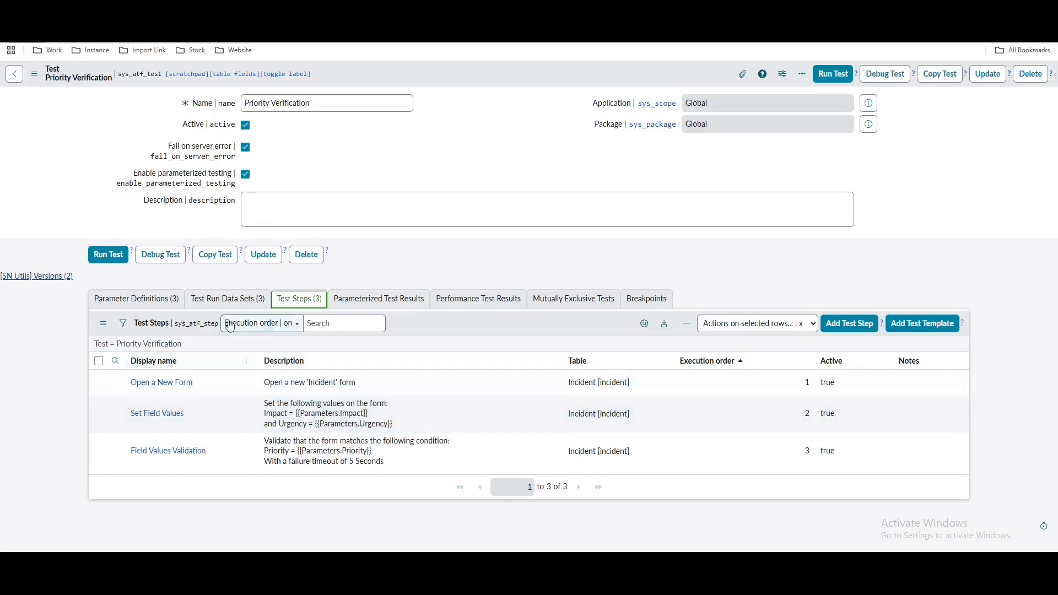
click(227, 299)
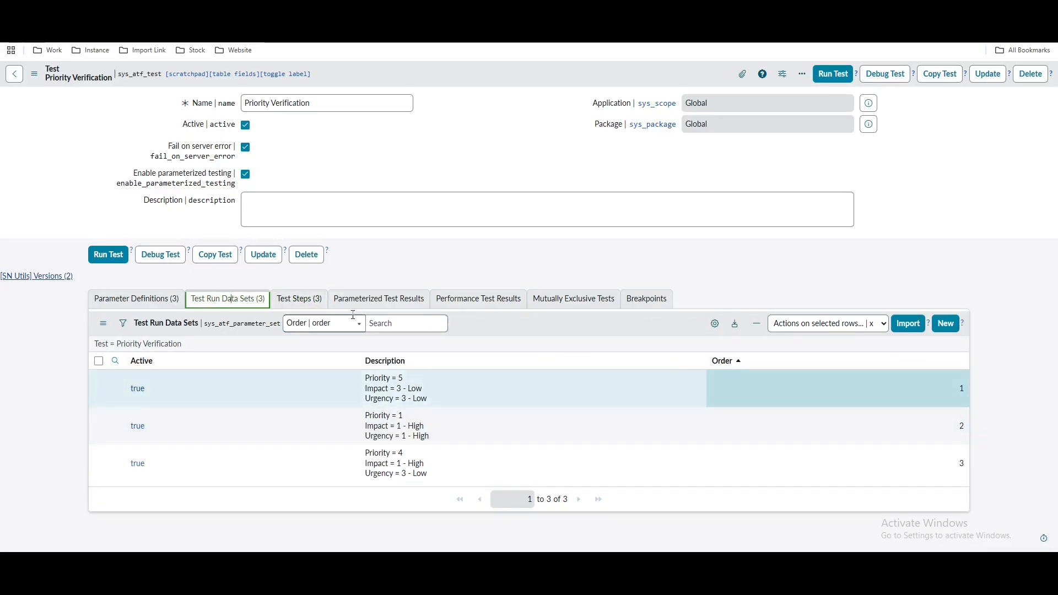
click(298, 299)
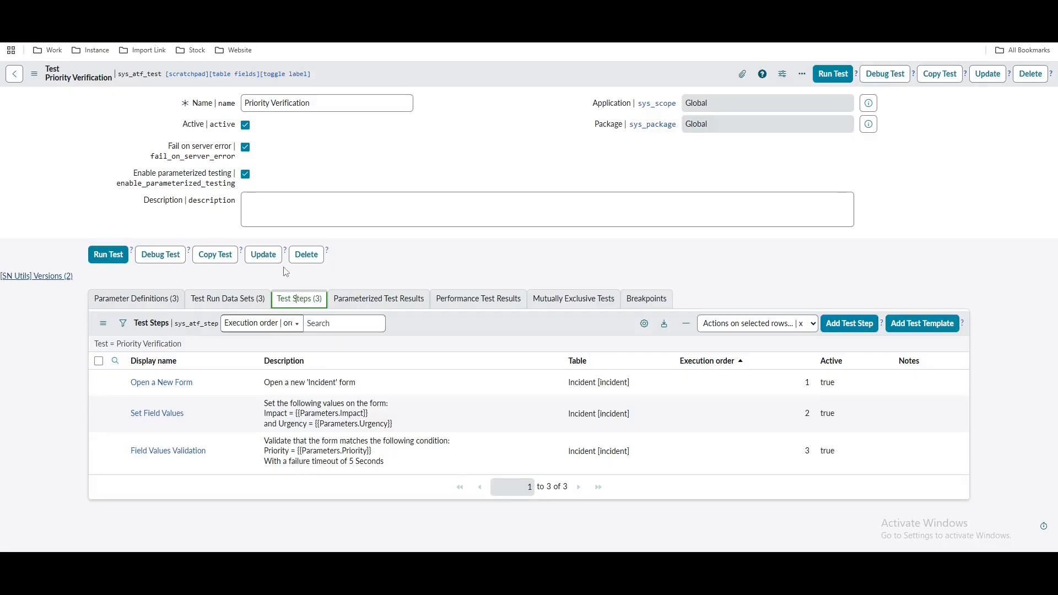
Run the test in a new Client Test Runner and follow step 1 opening a new Incident form
click(832, 73)
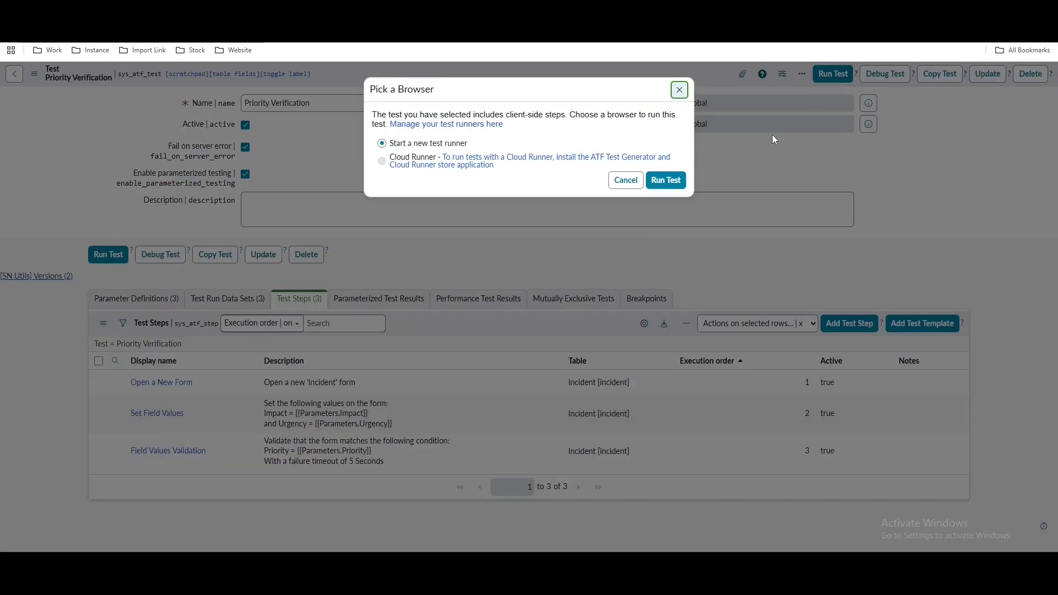
click(680, 180)
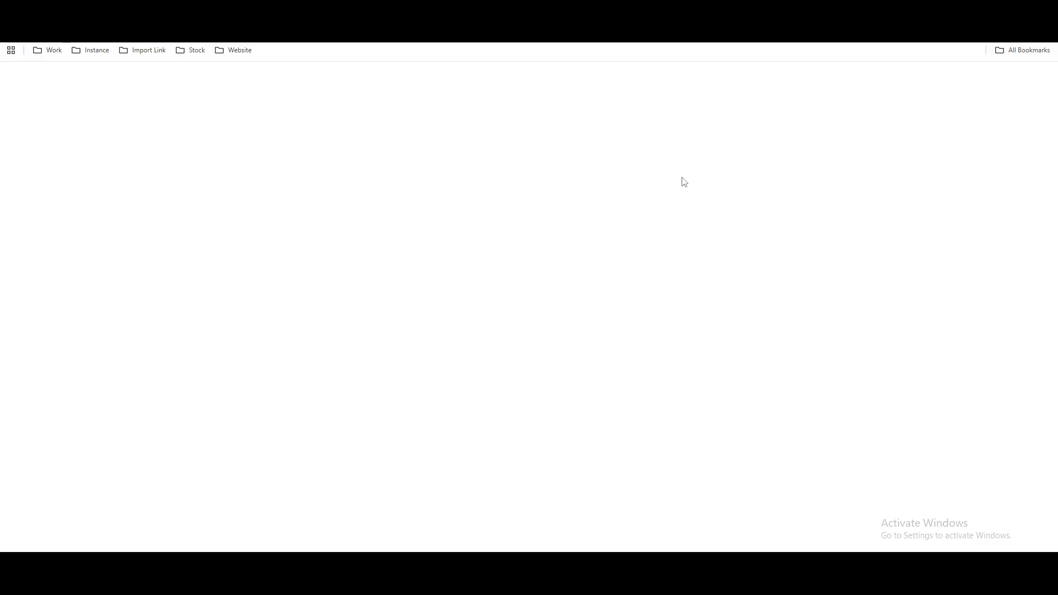
click(231, 10)
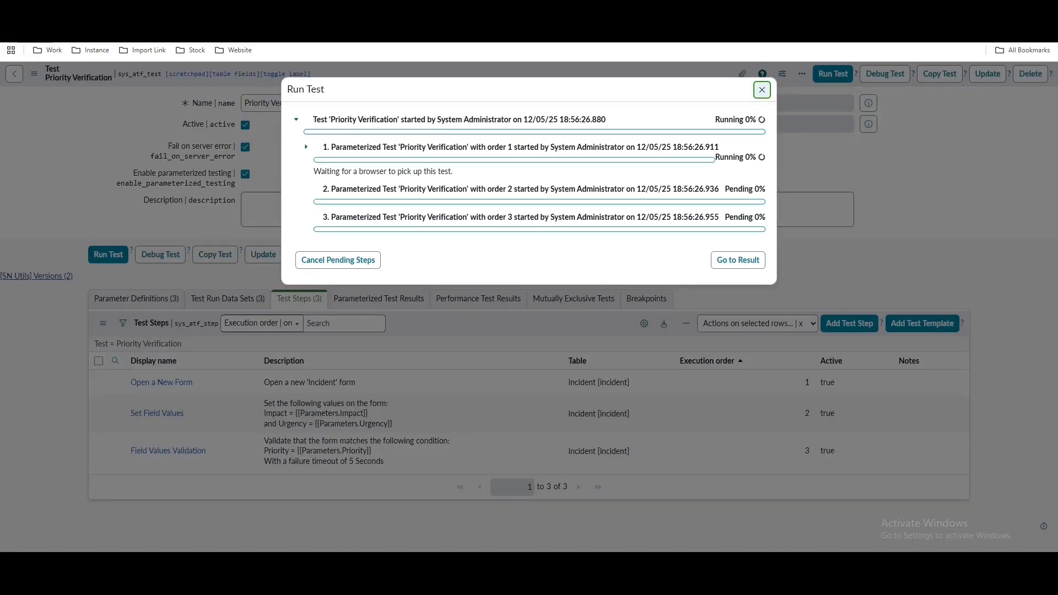
click(435, 10)
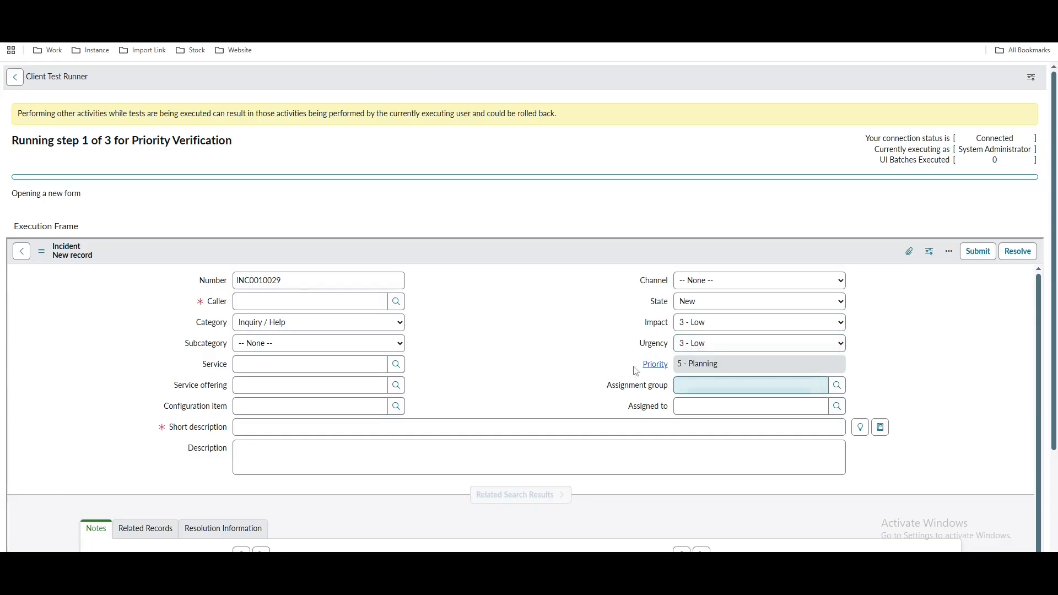
double_click(979, 384)
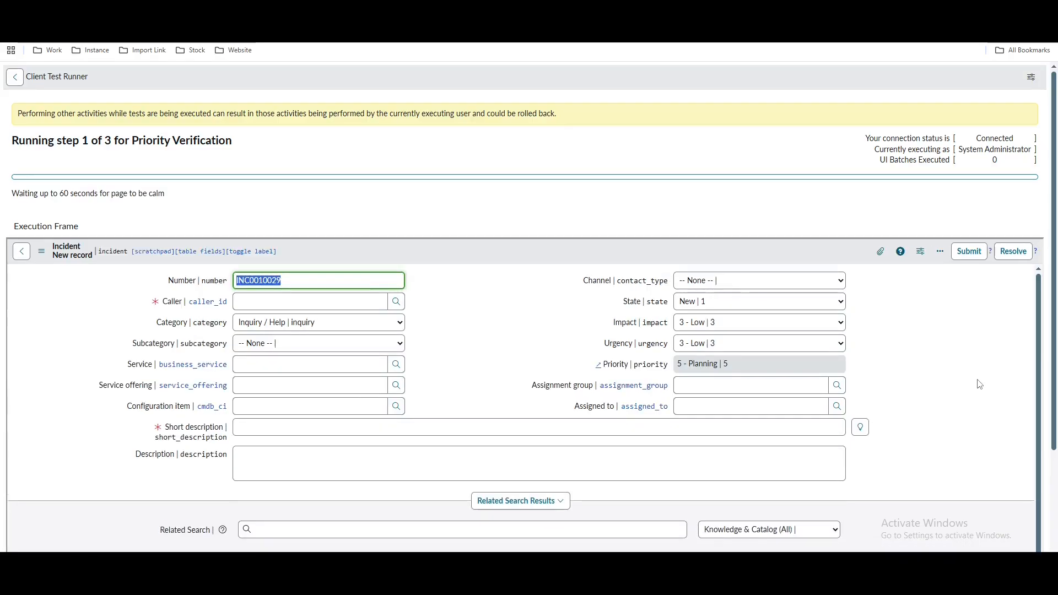
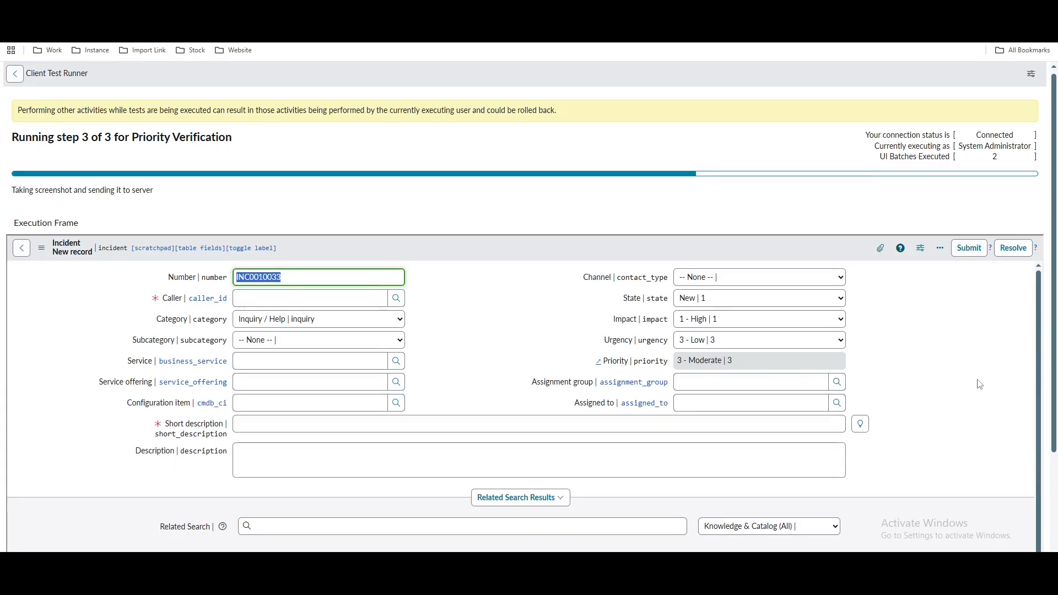
Leave the failed 'Priority Verification' run in the Client Test Runner and return to the test's results
key(ctrl+shift+Tab)
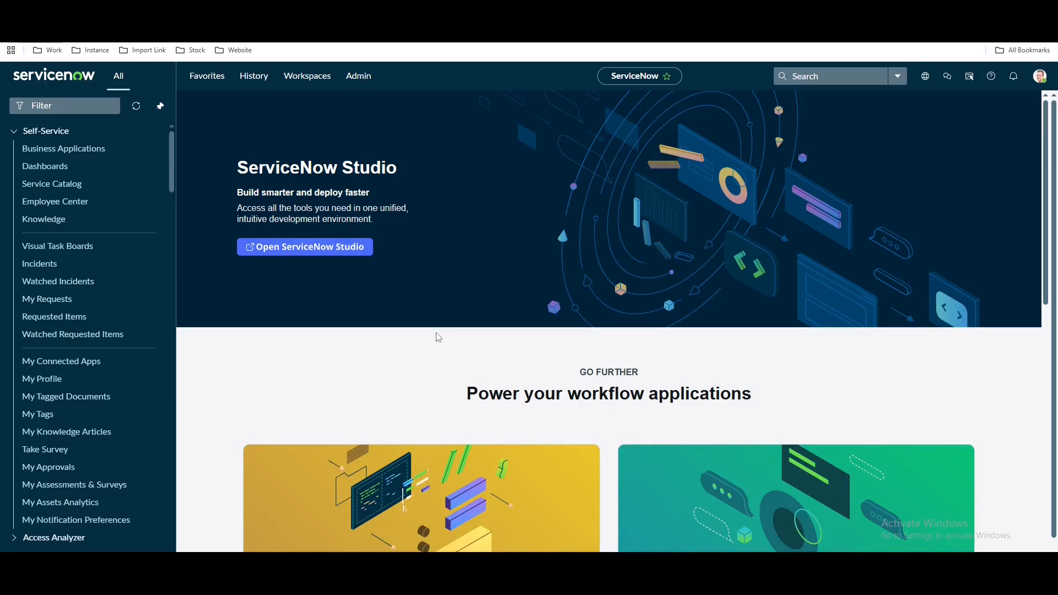
Filter the navigator for 'automated', open Tests, and review Application Management TEST's step list
click(70, 103)
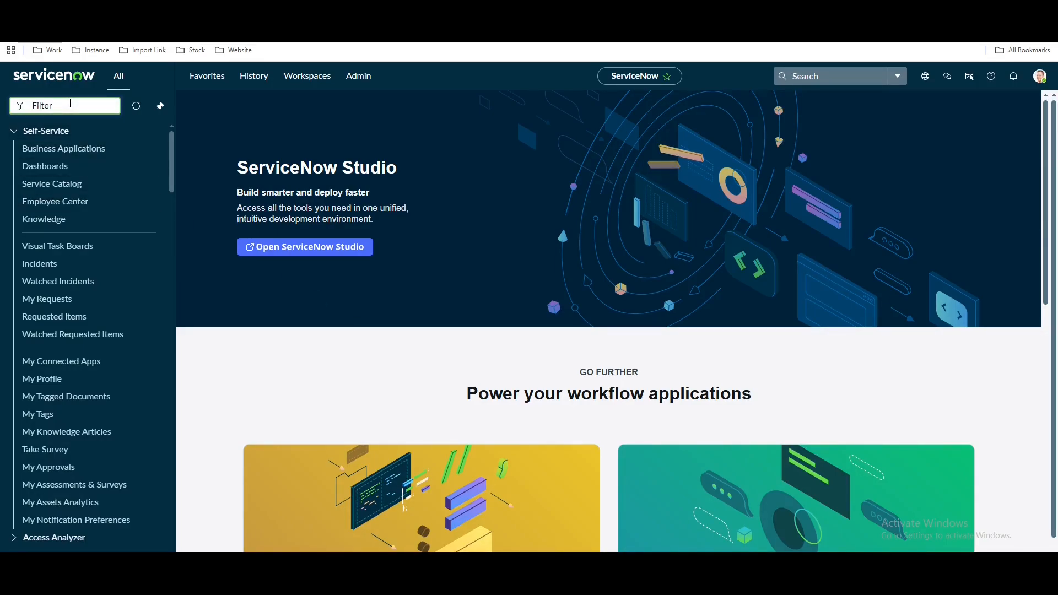
text(automated)
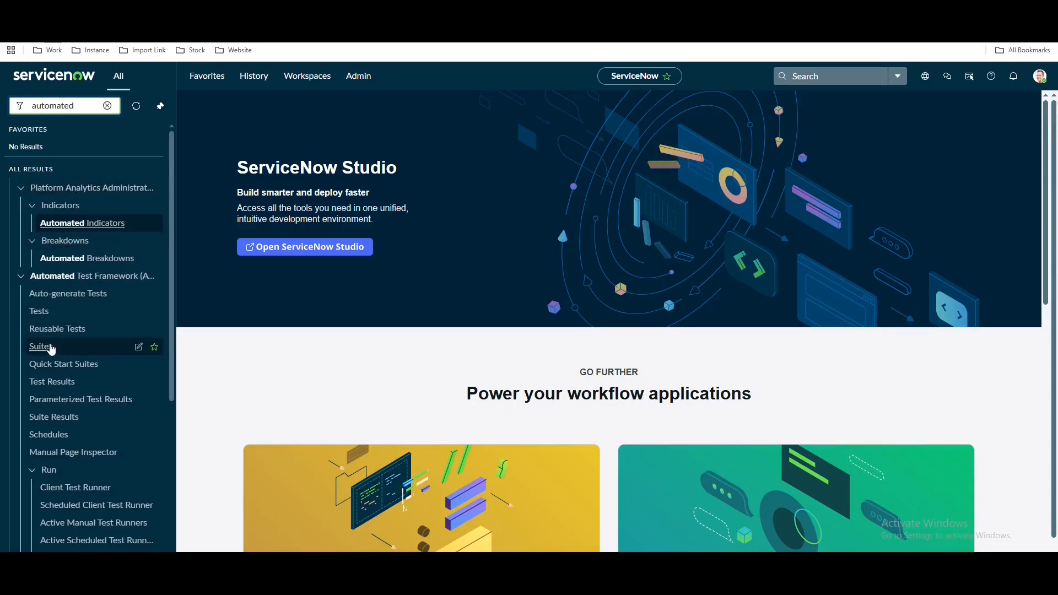
click(41, 312)
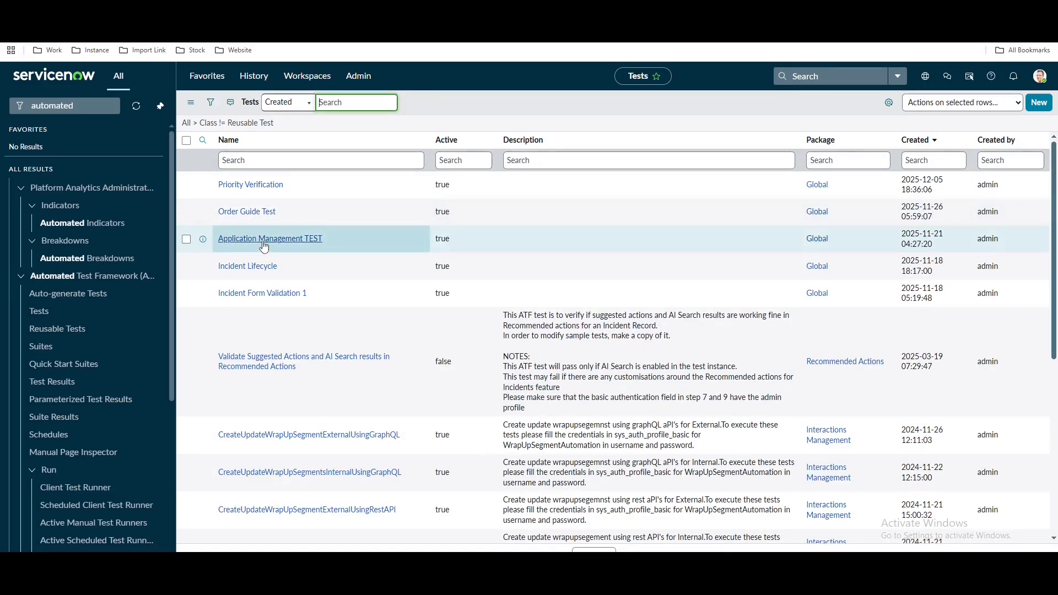
click(264, 245)
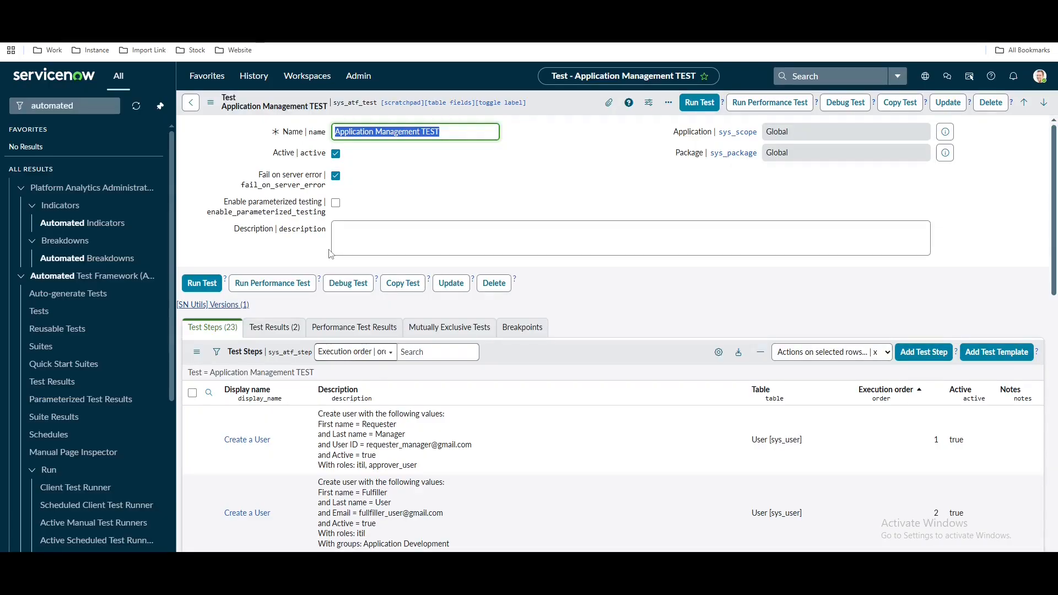
scroll(473, 230, down, 10)
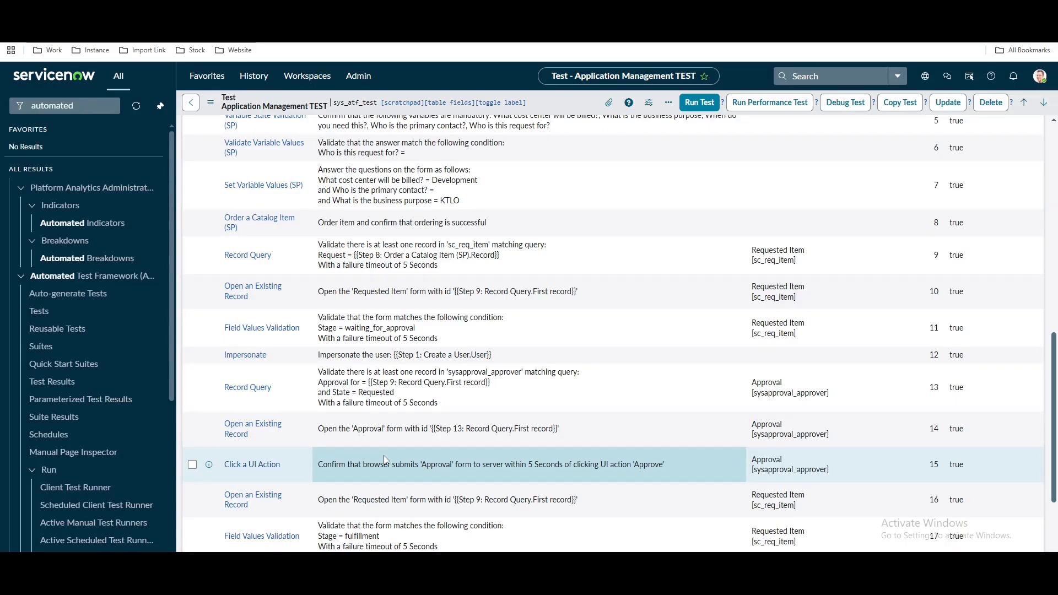
Copy the test, replace 'TEST copy' in its name with 'Portal', and save it
click(913, 104)
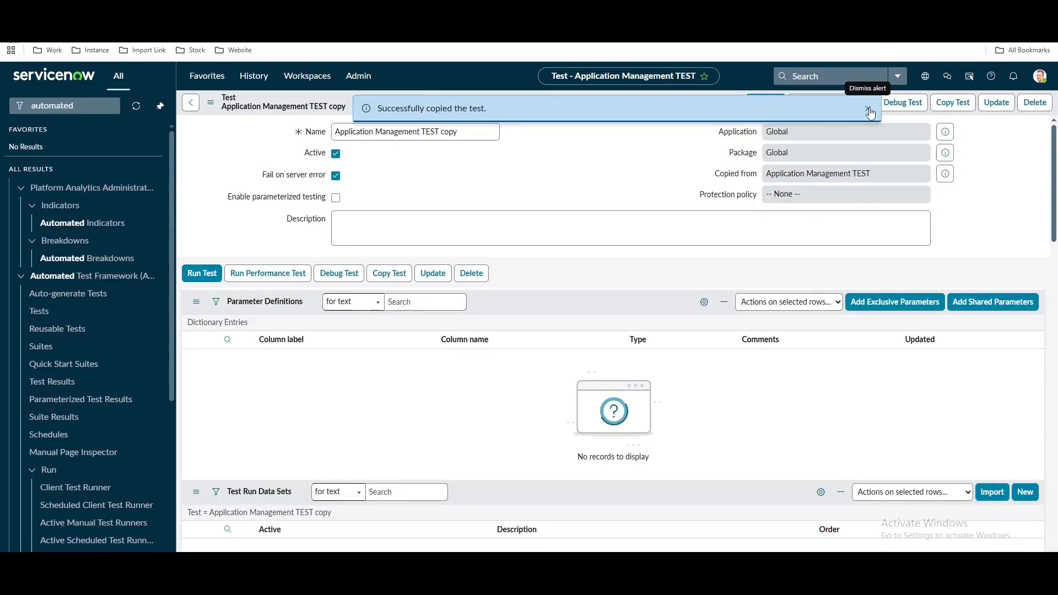
click(869, 110)
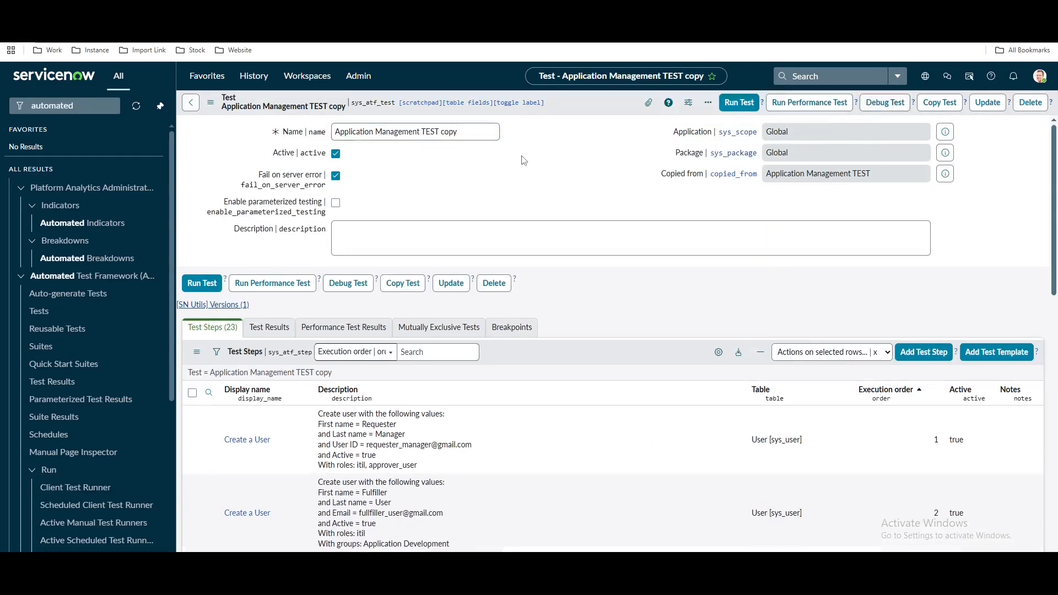
triple_click(420, 132)
click(451, 144)
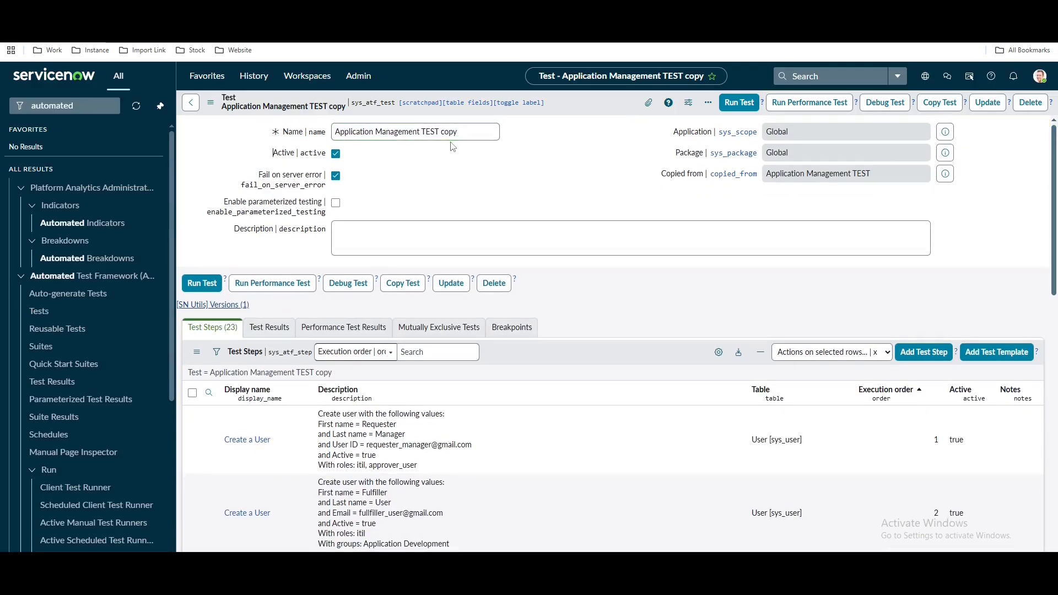
drag(422, 132, 507, 130)
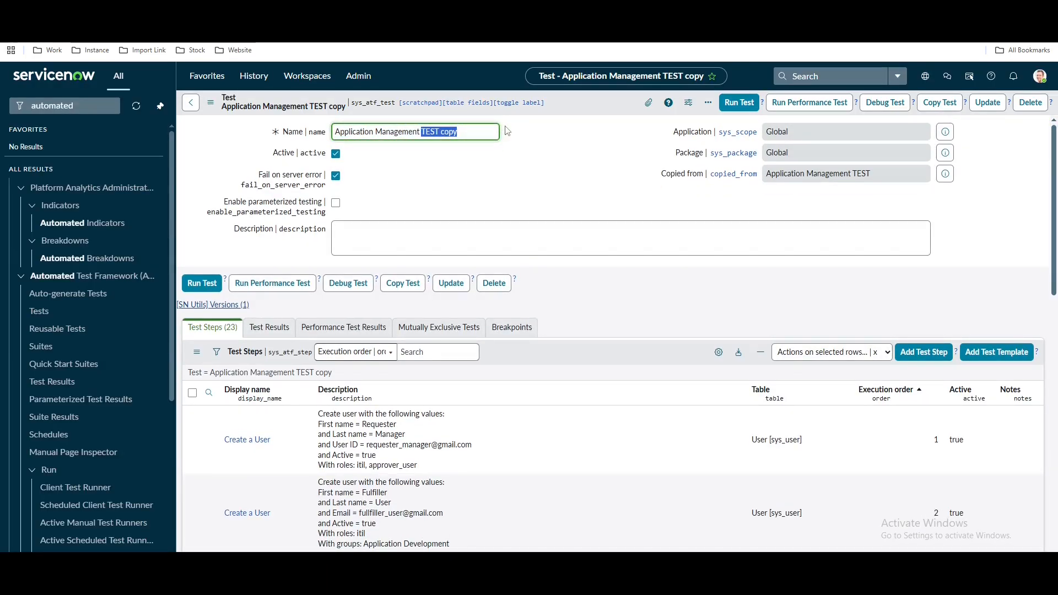
text(Portal)
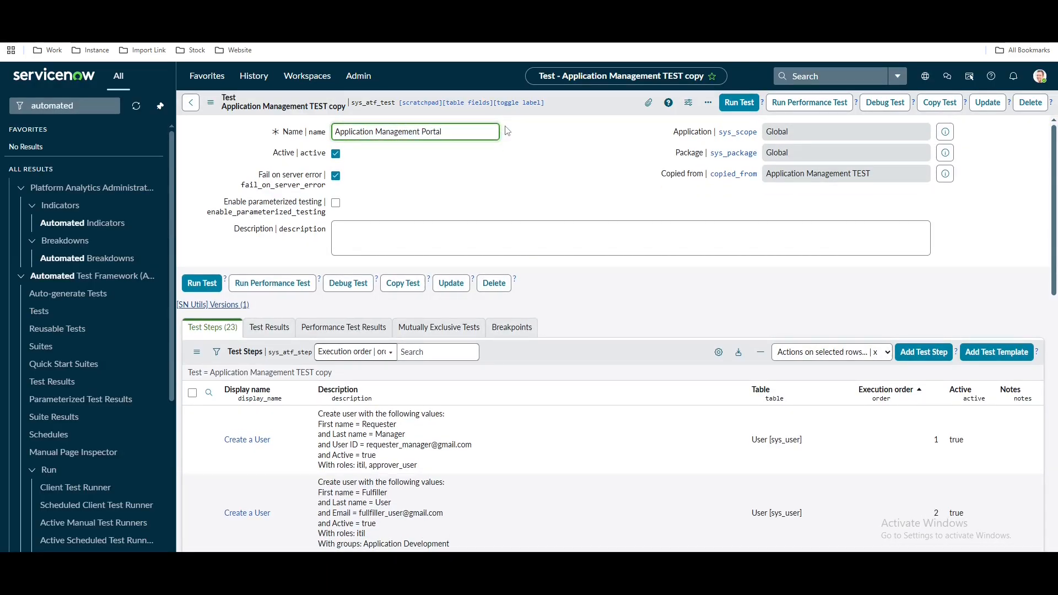
right_click(574, 104)
click(587, 112)
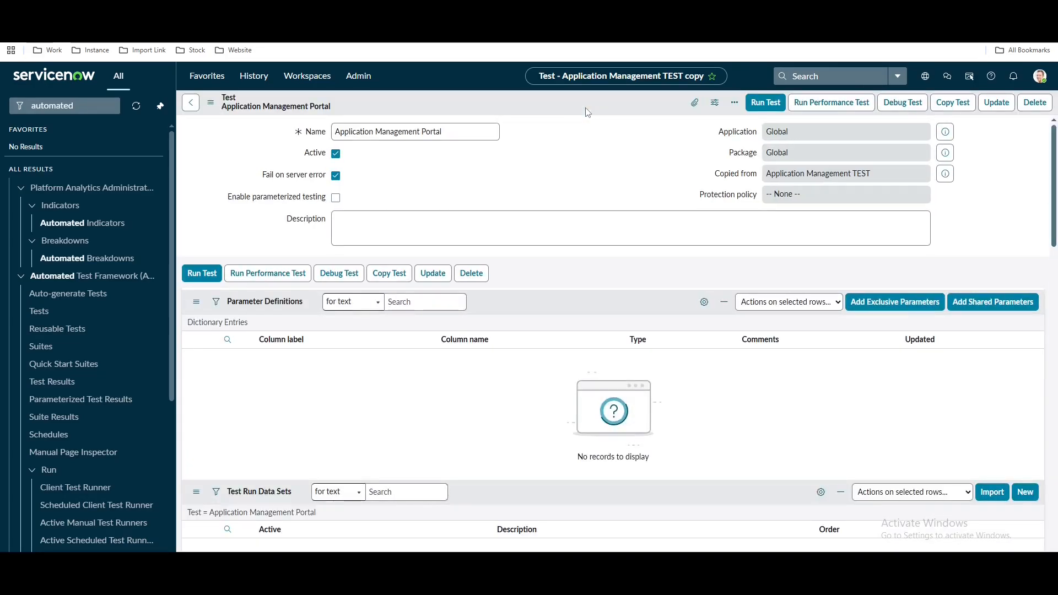
Review the copied test's Impersonate step 12 and the descriptions of steps 13–15
scroll(599, 276, down, 10)
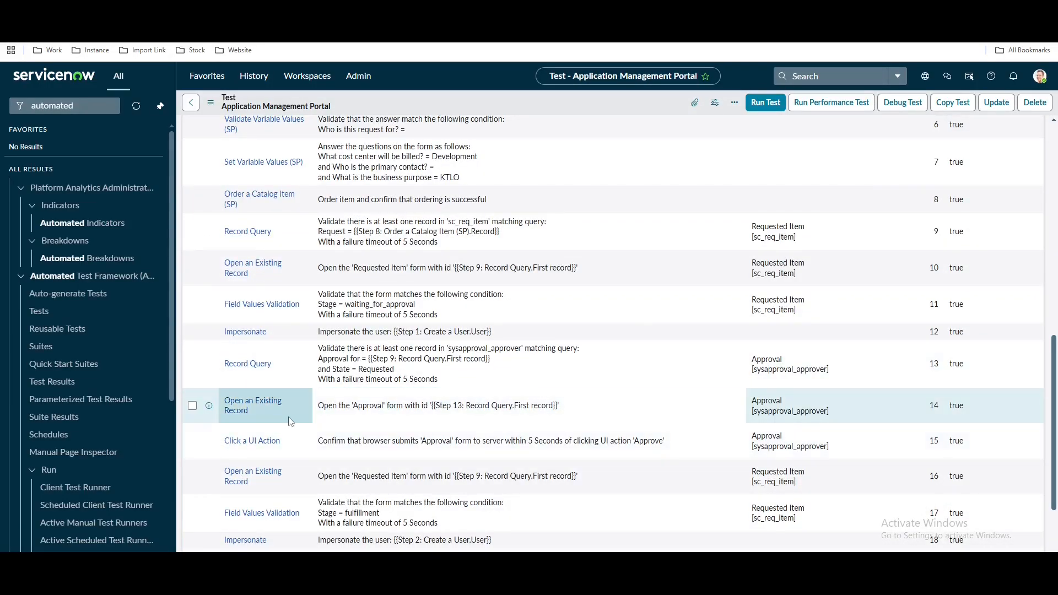
drag(567, 408, 381, 380)
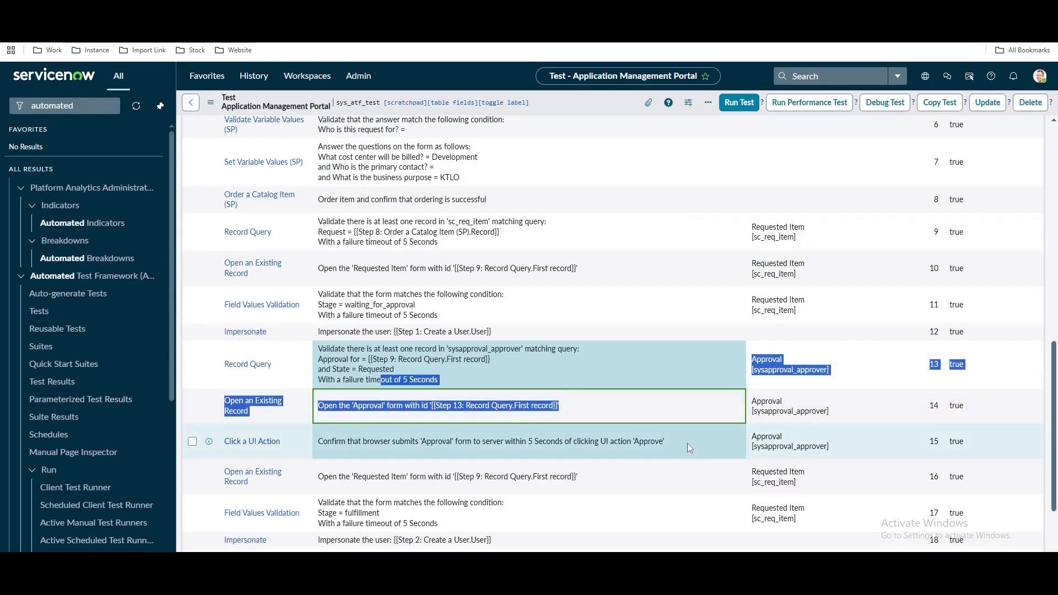
drag(687, 443, 319, 441)
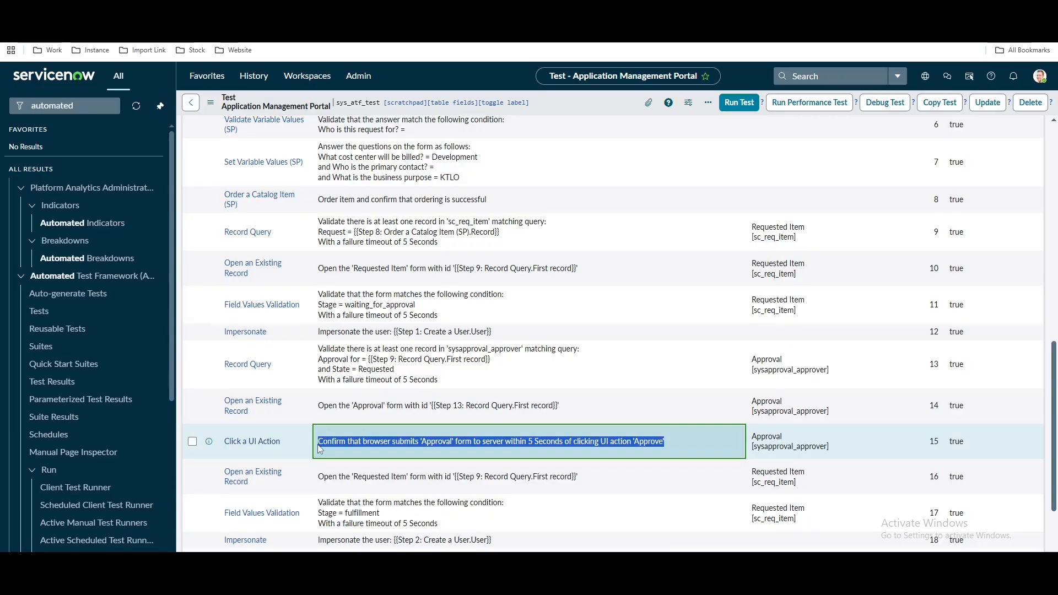
drag(268, 333, 220, 338)
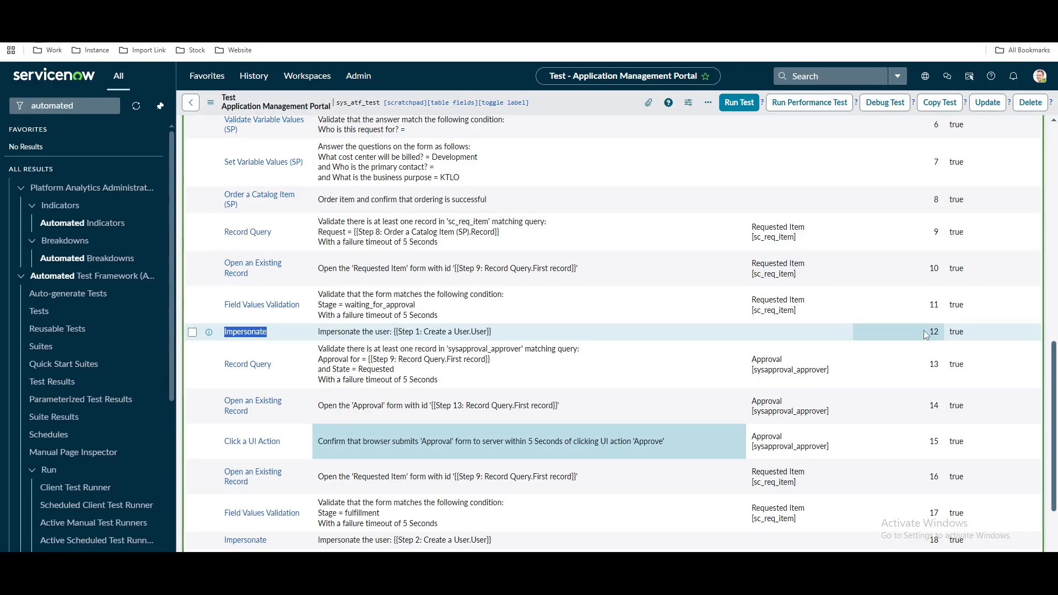
click(112, 106)
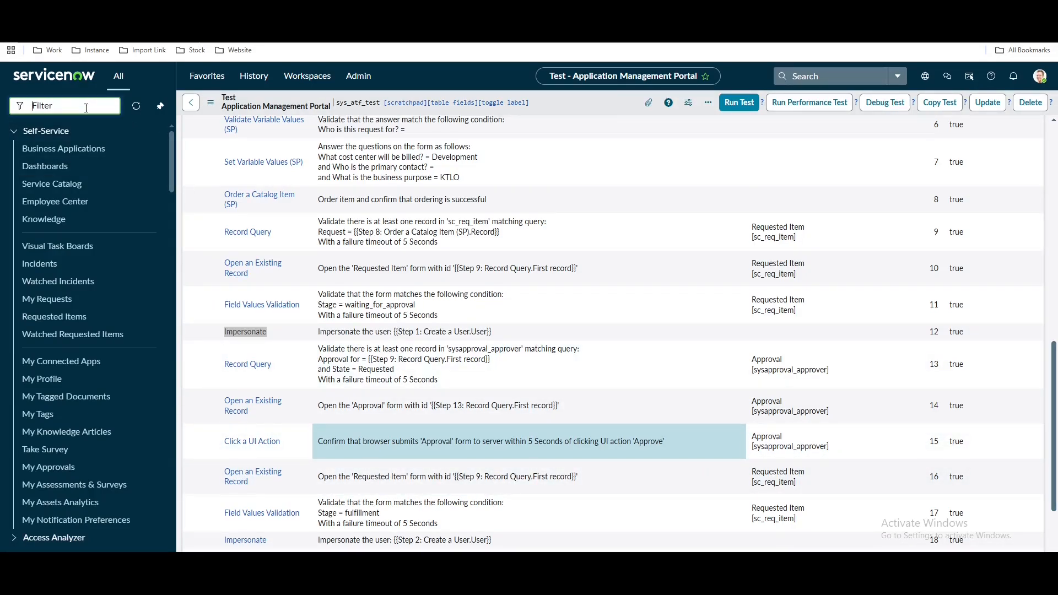
Filter for 'employee', open Employee Center's empty My Tasks page, then return to the test
text(loyee)
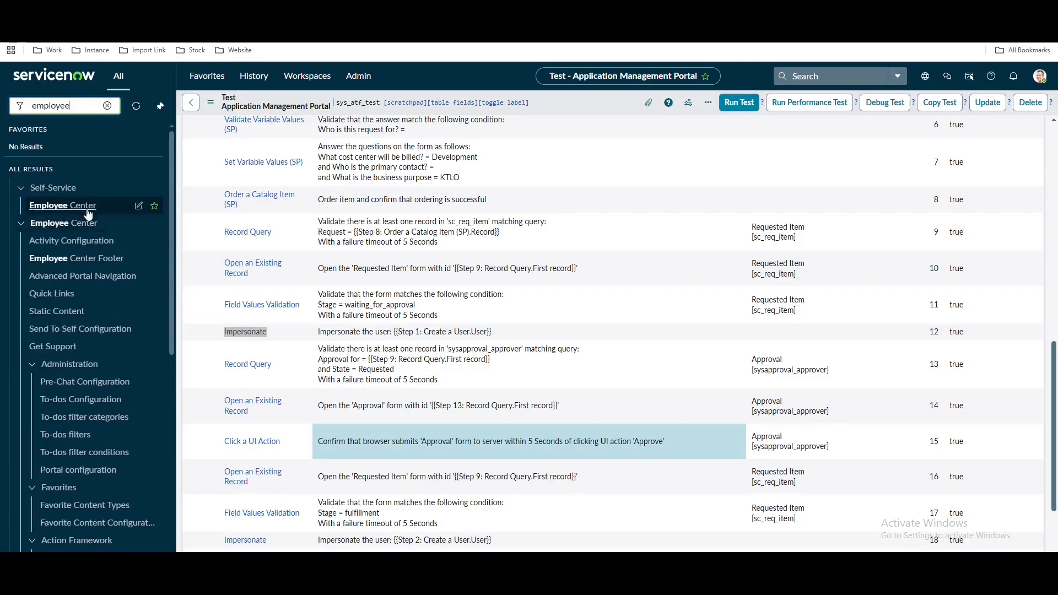
click(66, 207)
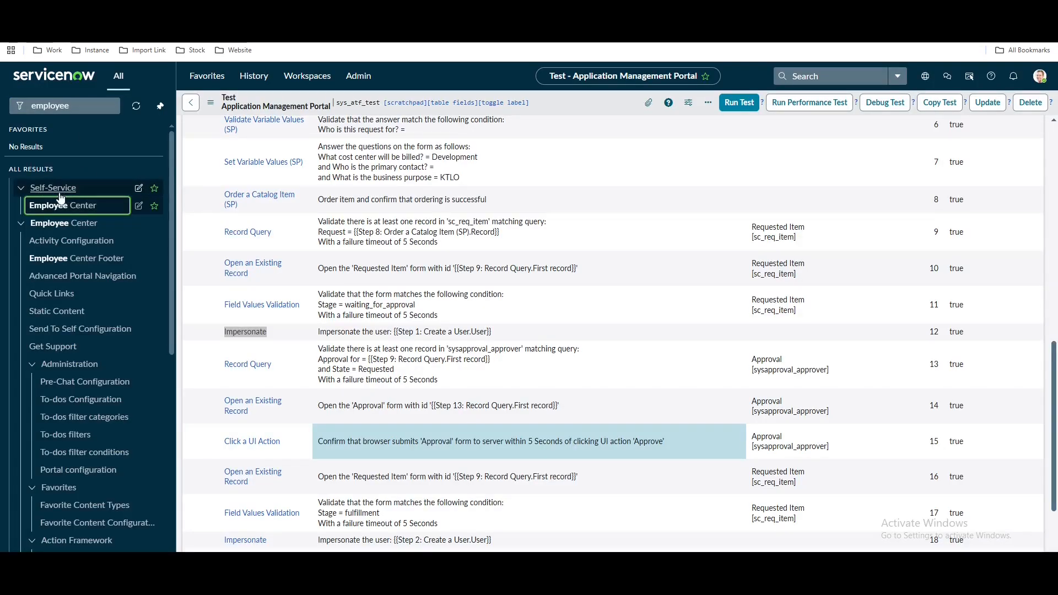
click(61, 204)
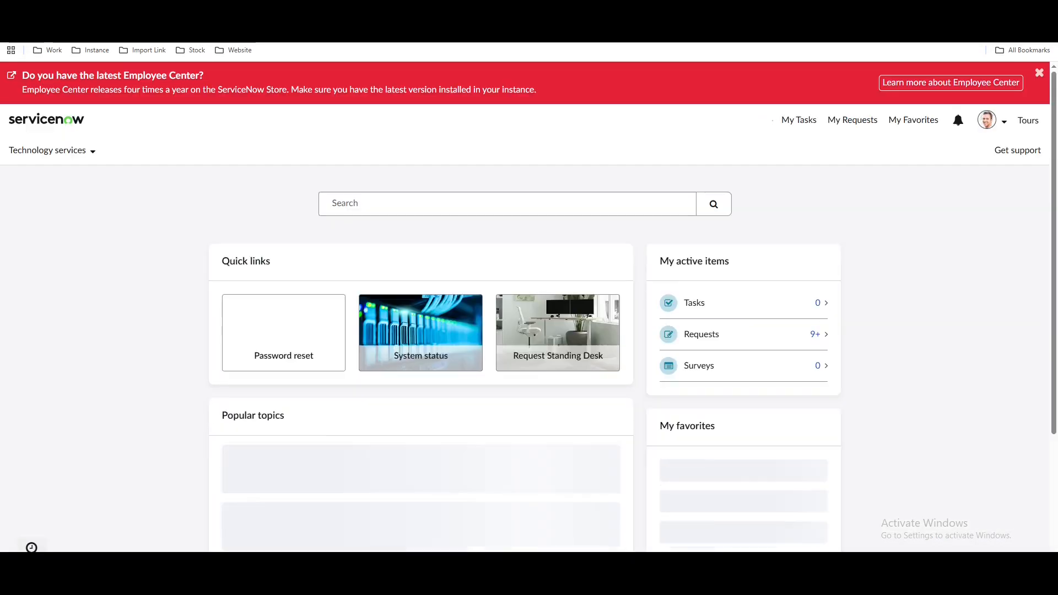
click(802, 132)
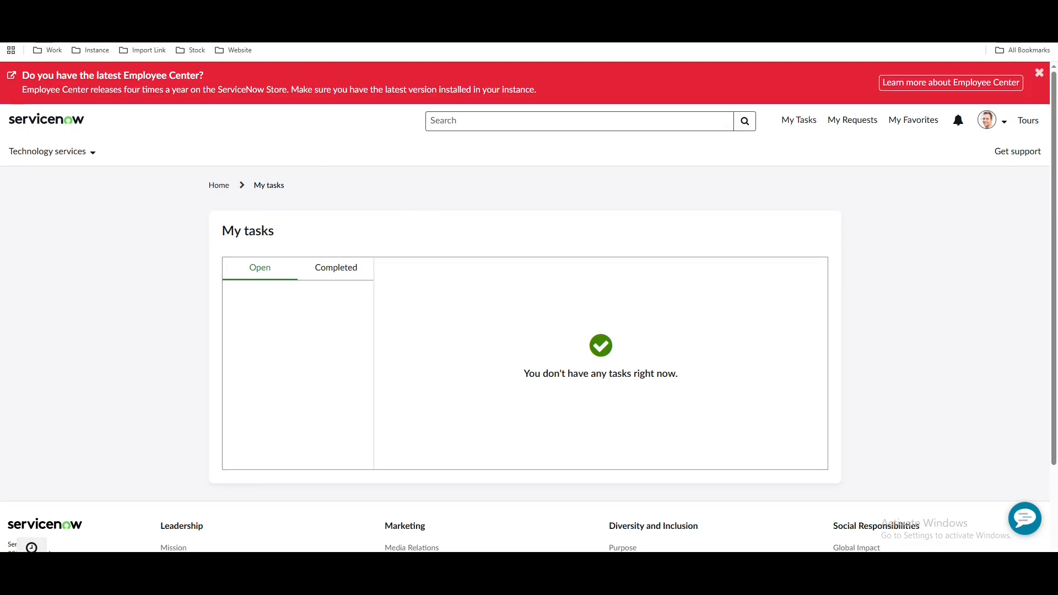
click(149, 11)
scroll(830, 385, up, 6)
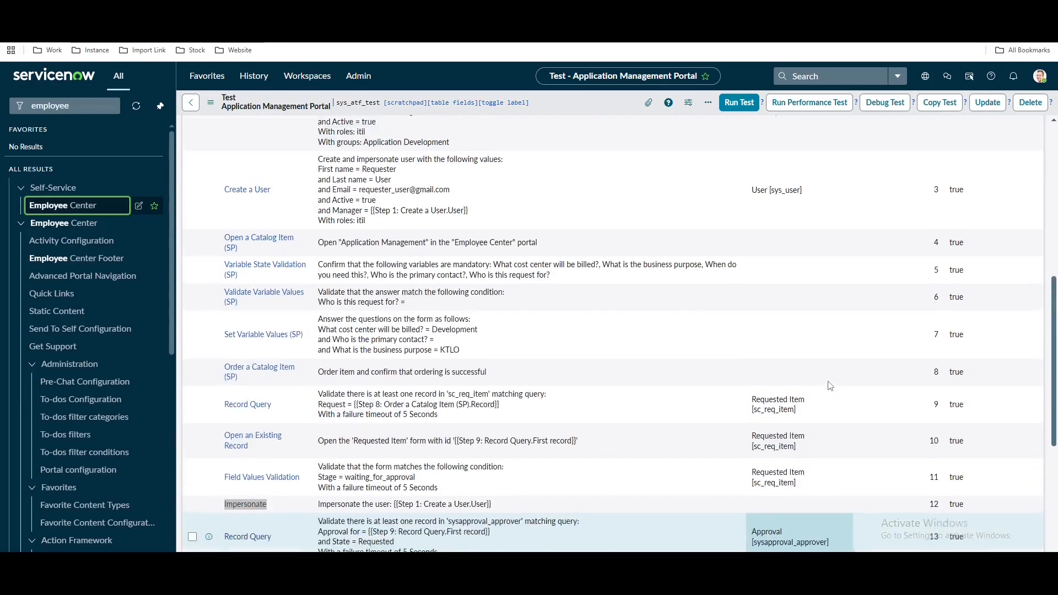
Set the Active value of steps 13, 14 and 15 to false in the step list
scroll(716, 407, down, 5)
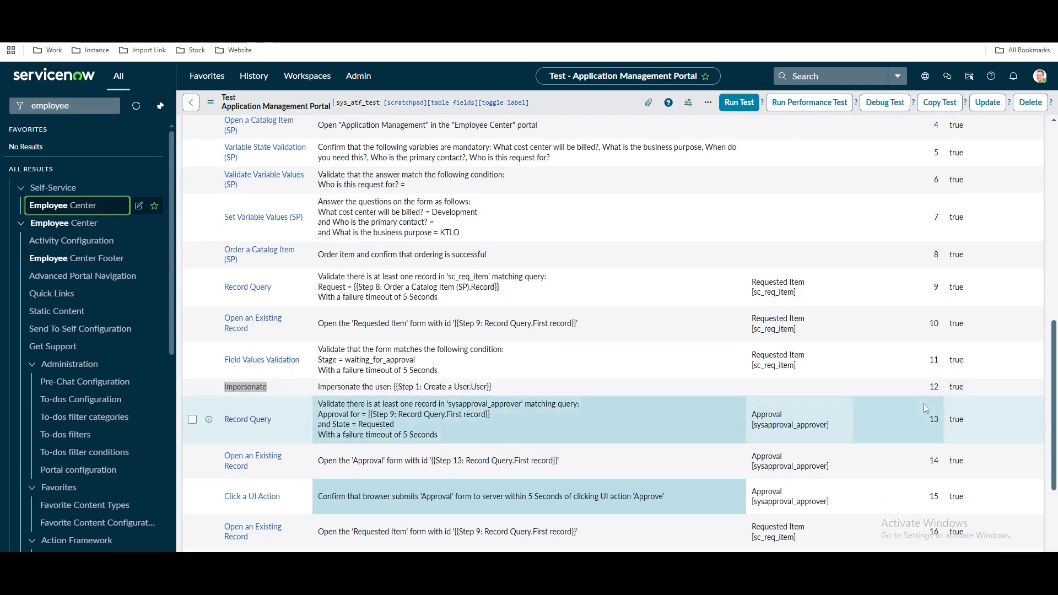
click(958, 425)
key(shift+Down)
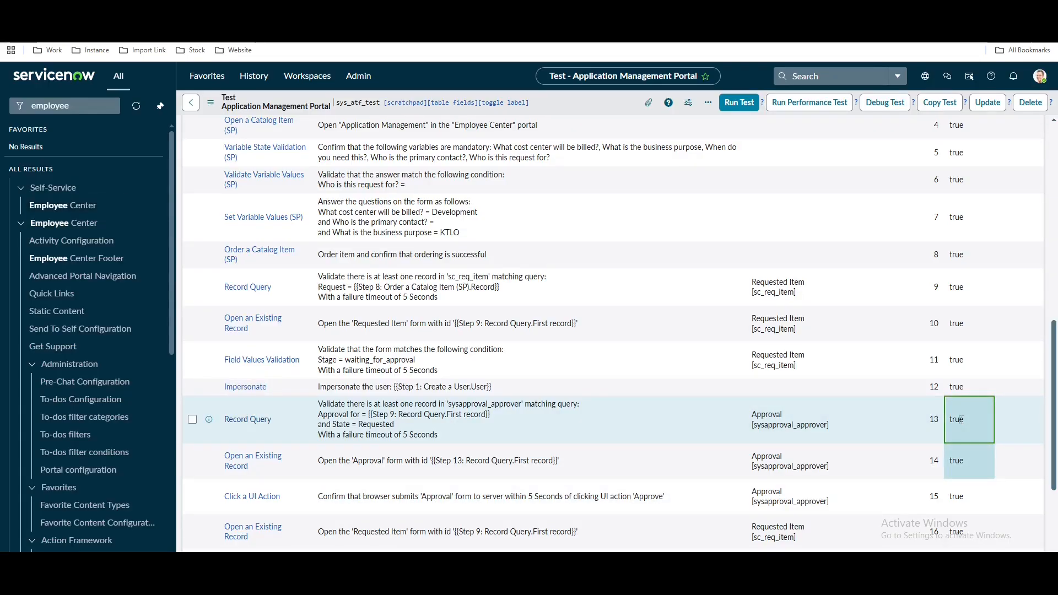
key(shift+Down)
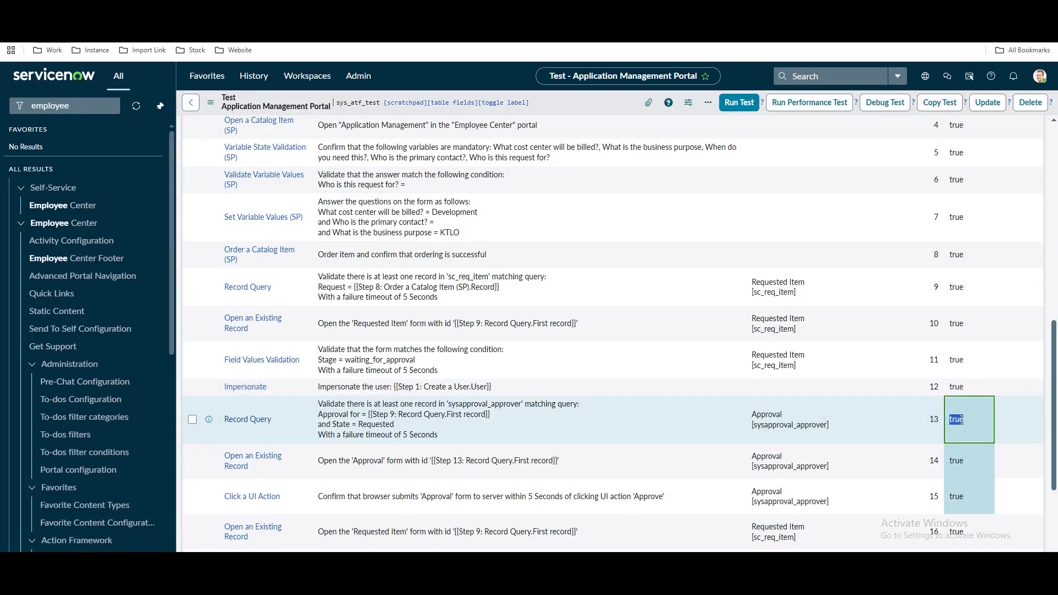
double_click(961, 419)
click(886, 409)
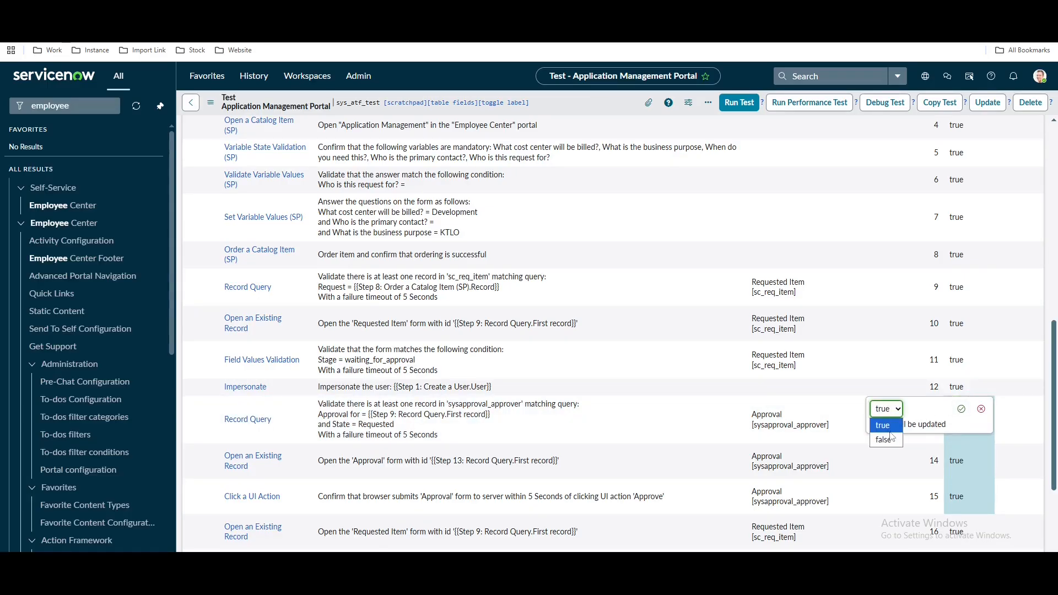
click(881, 438)
click(960, 409)
drag(953, 408, 915, 404)
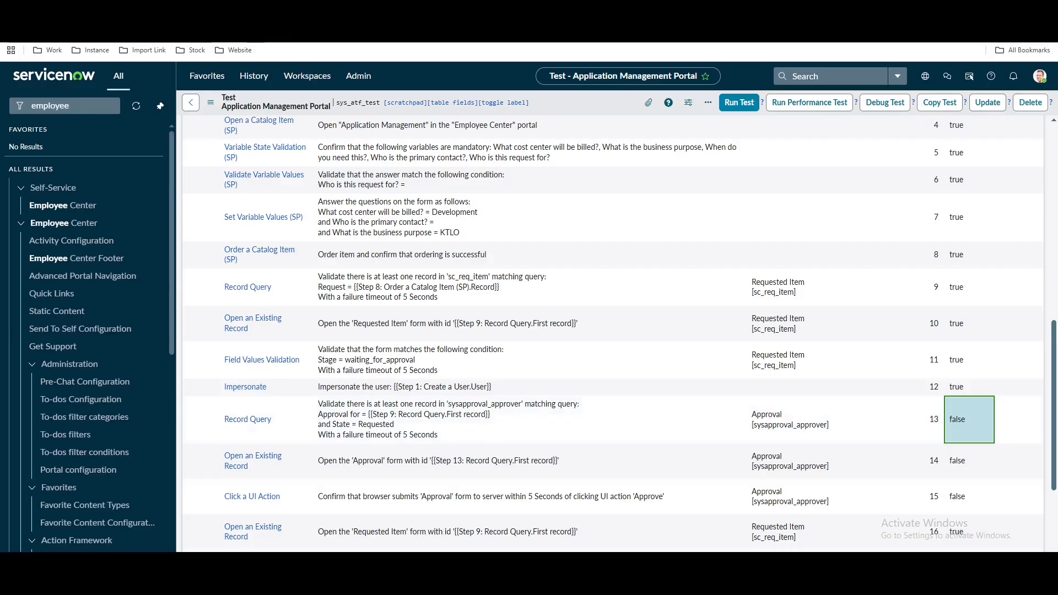
Check the Employee Center My tasks tab, then return to the test's step list
click(165, 11)
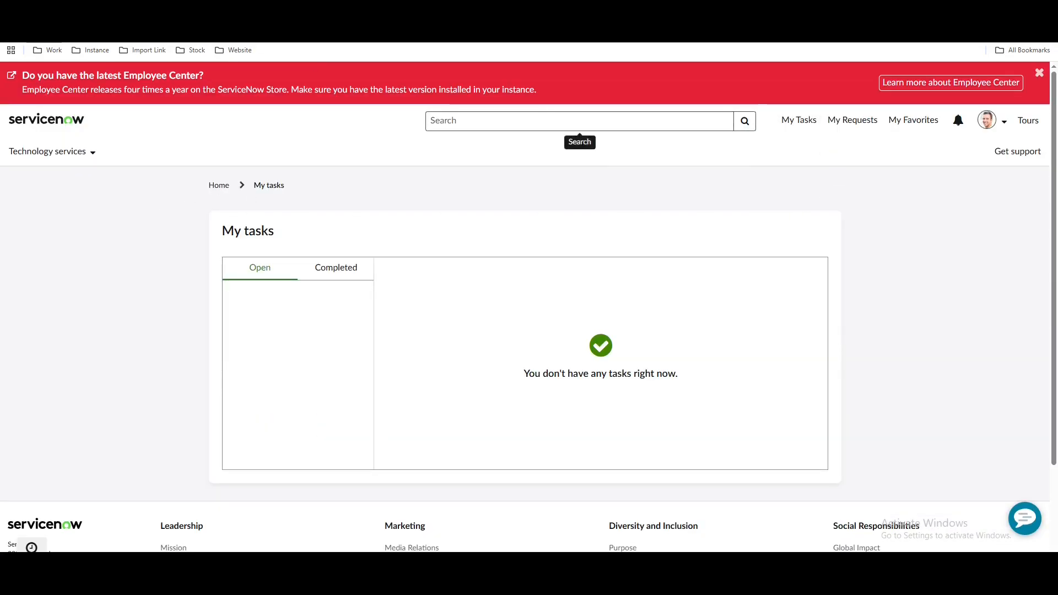
click(276, 11)
scroll(875, 358, up, 5)
scroll(874, 359, up, 4)
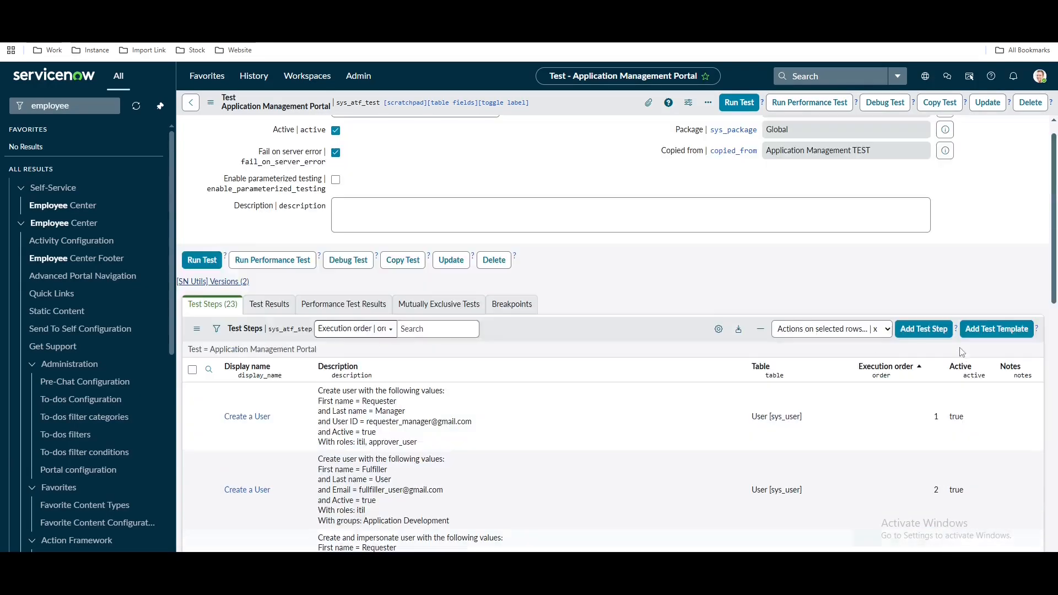
Start an Open Service Portal Page step inserted after Step 12 - Impersonate
click(930, 330)
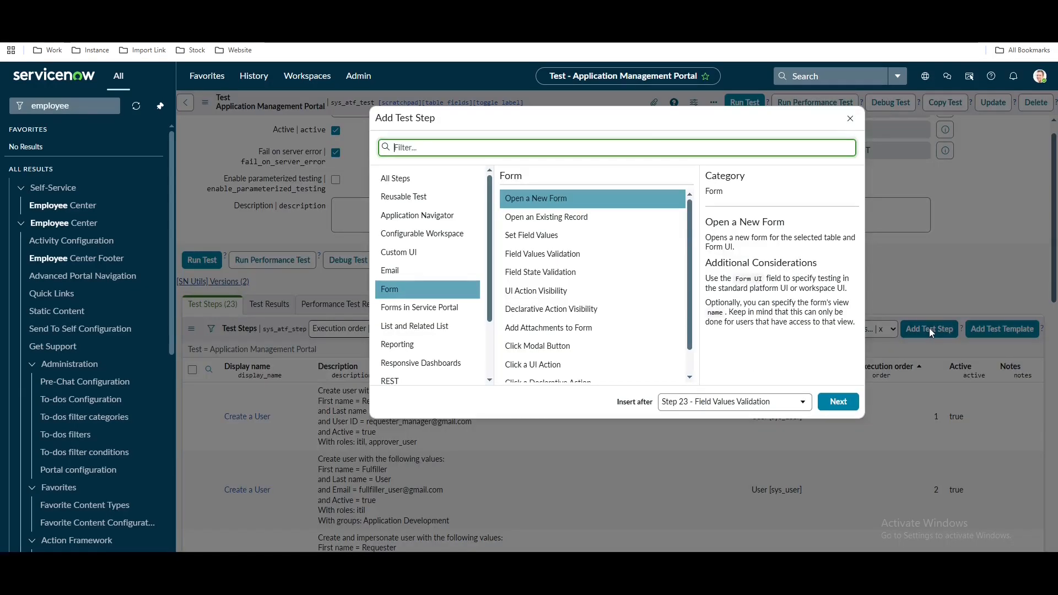
click(733, 407)
scroll(727, 523, up, 5)
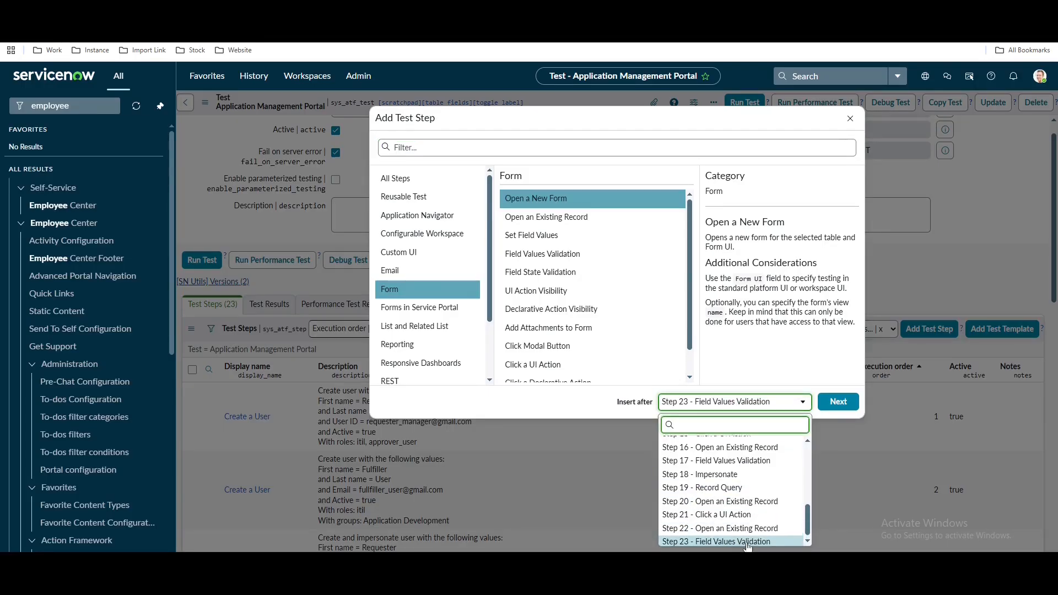
scroll(727, 526, down, 3)
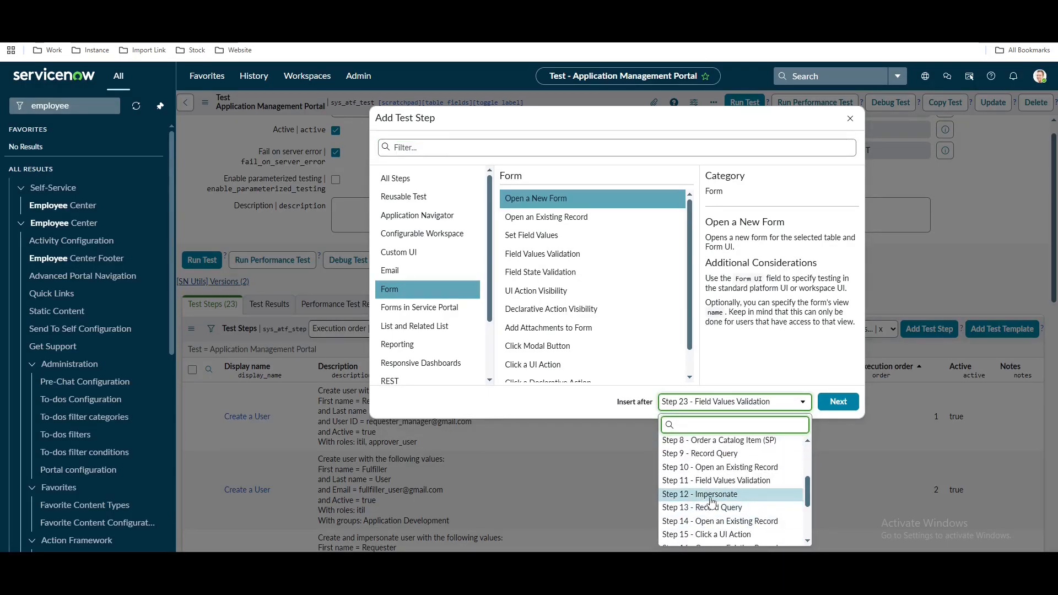
click(711, 497)
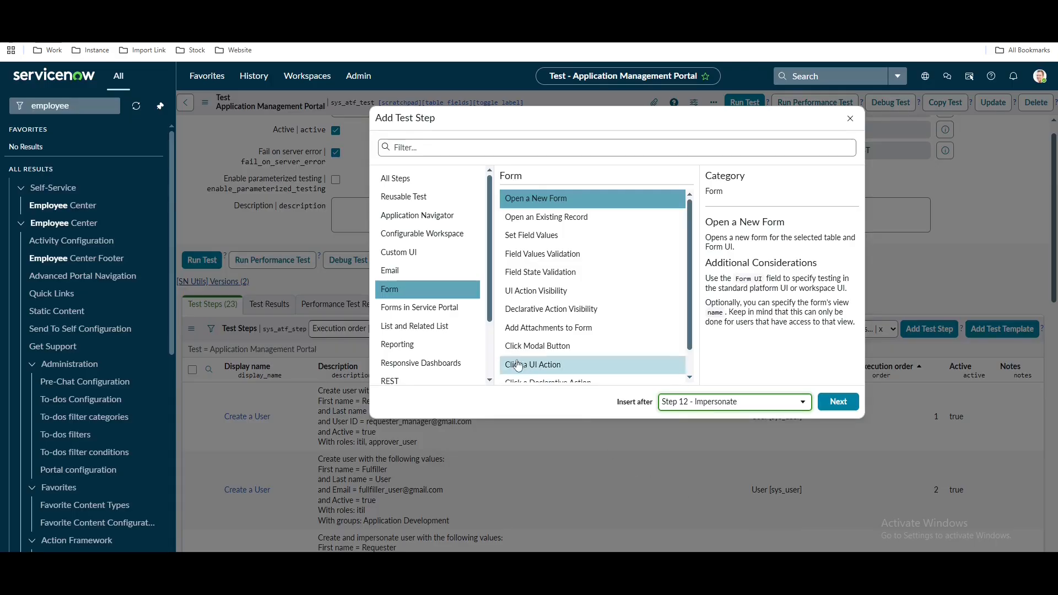
click(421, 259)
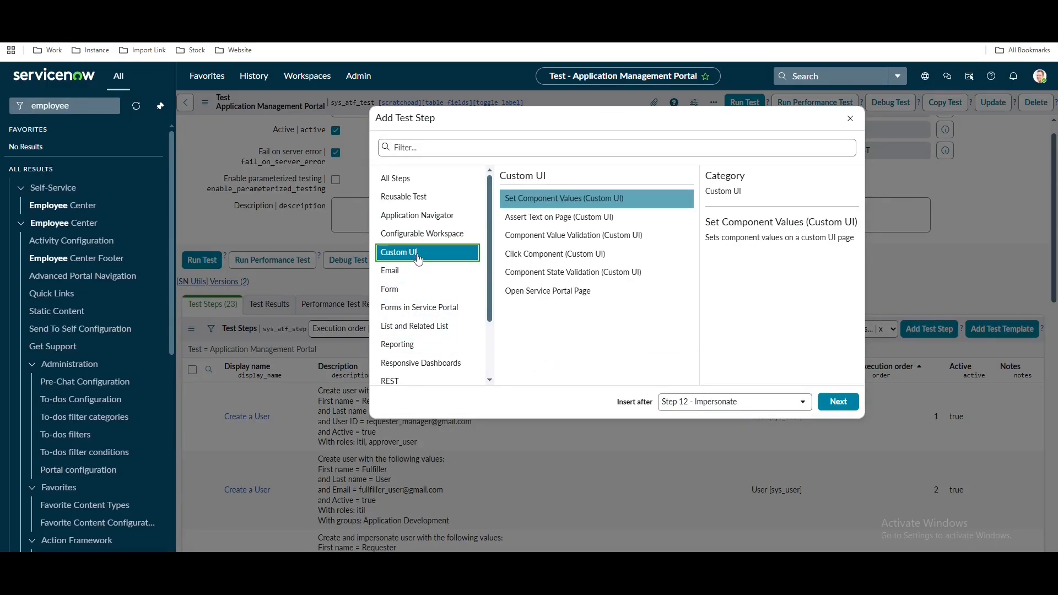
click(576, 296)
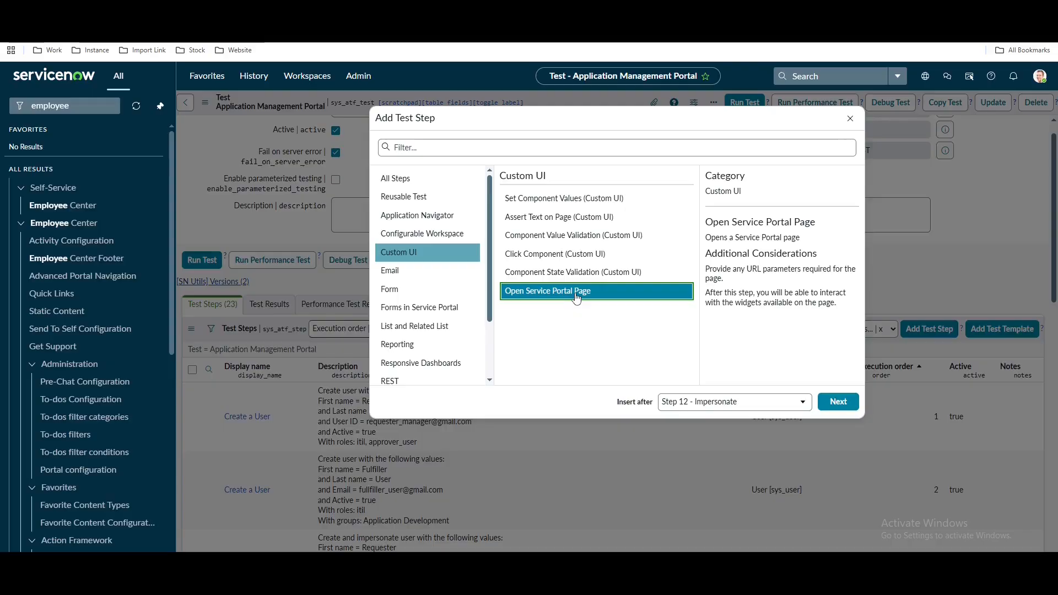
click(838, 401)
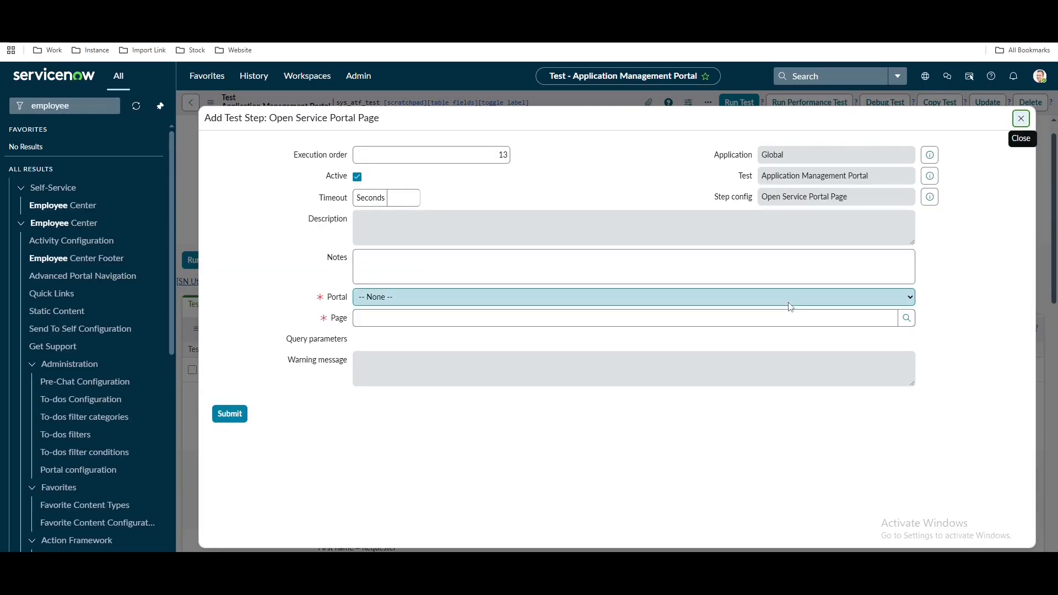
Set the step's portal to Employee Center and page to index, and submit it
click(620, 303)
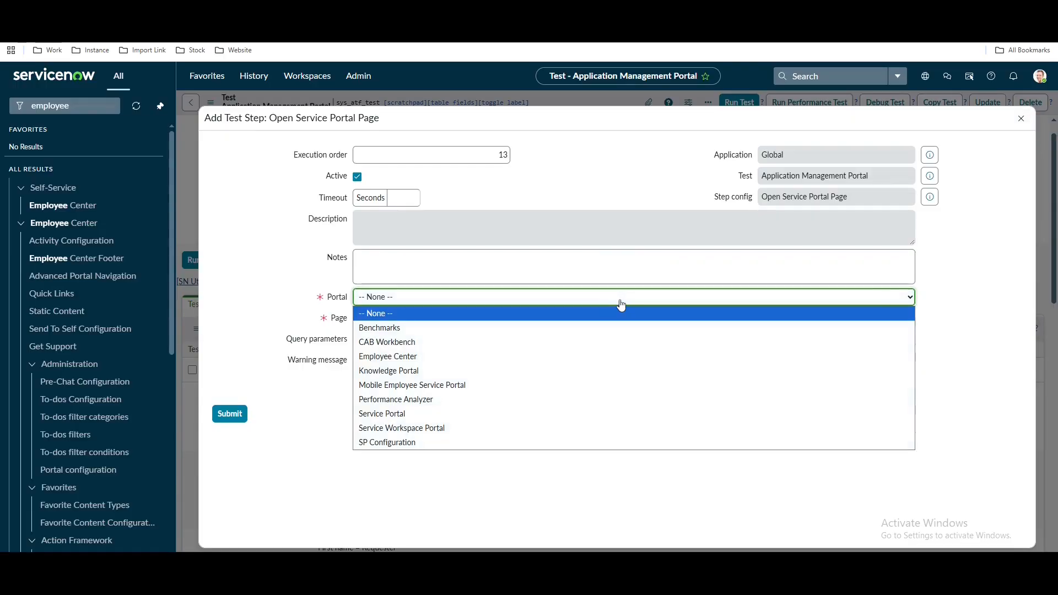
key(e)
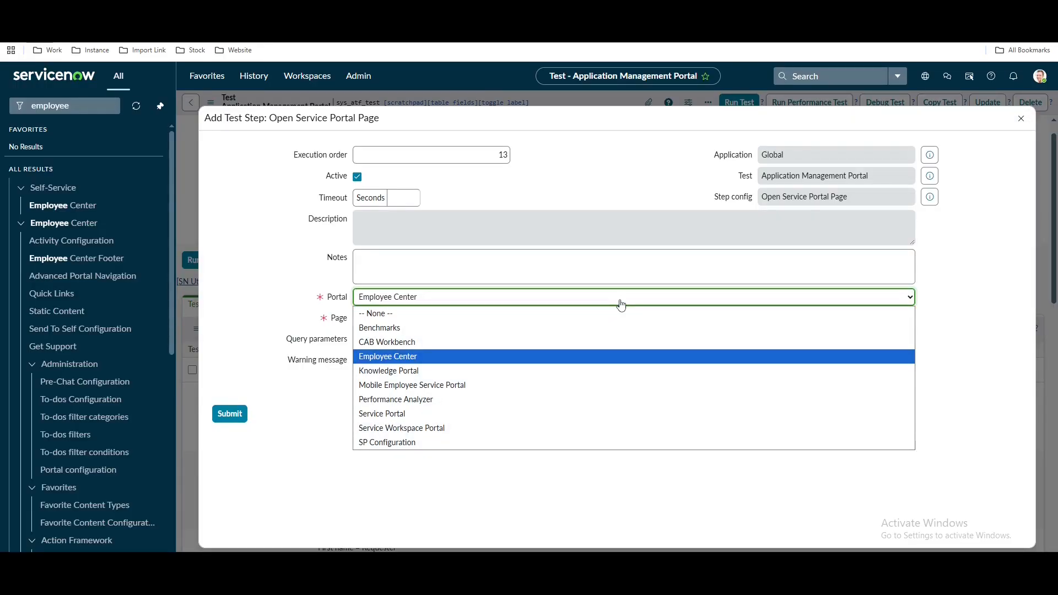
click(469, 356)
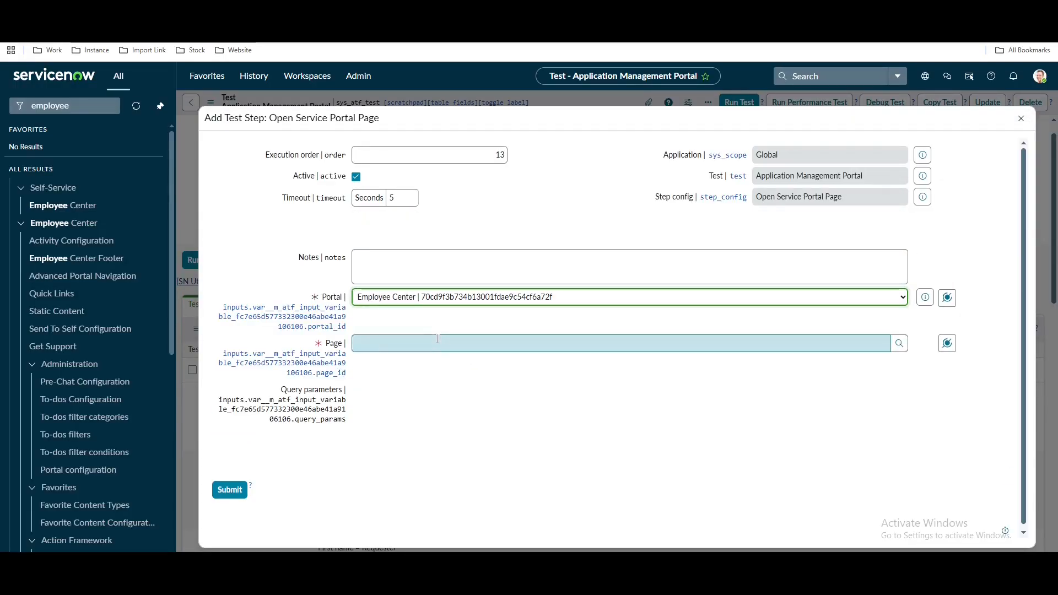
text(inde)
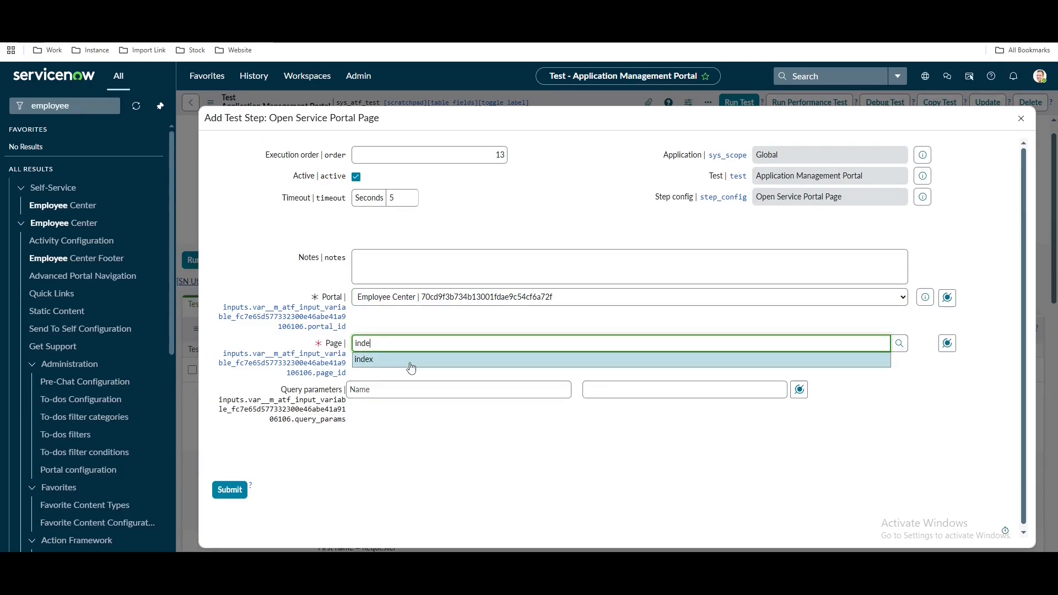
click(410, 365)
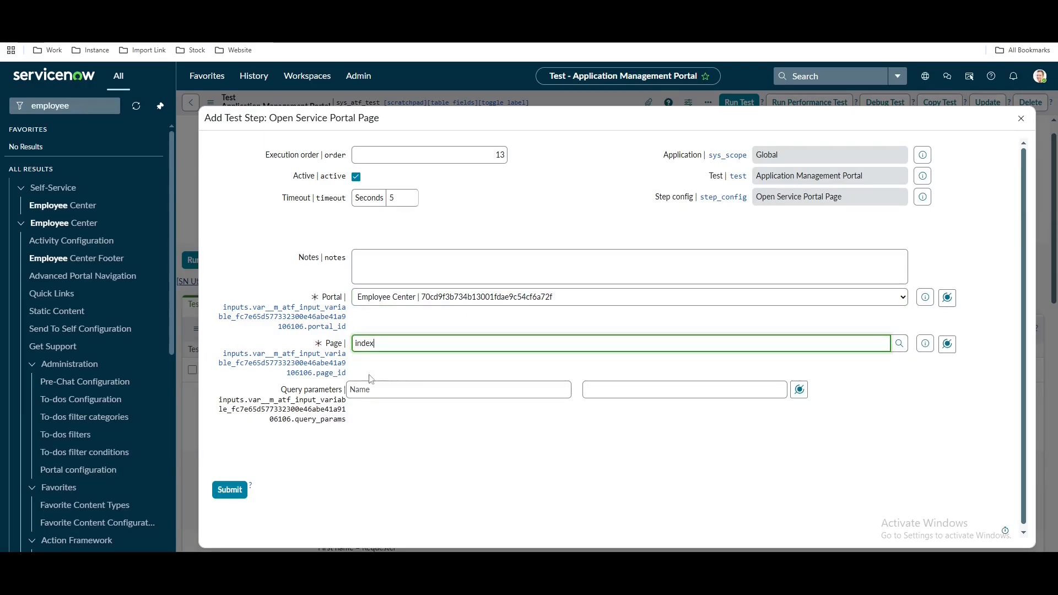
click(230, 494)
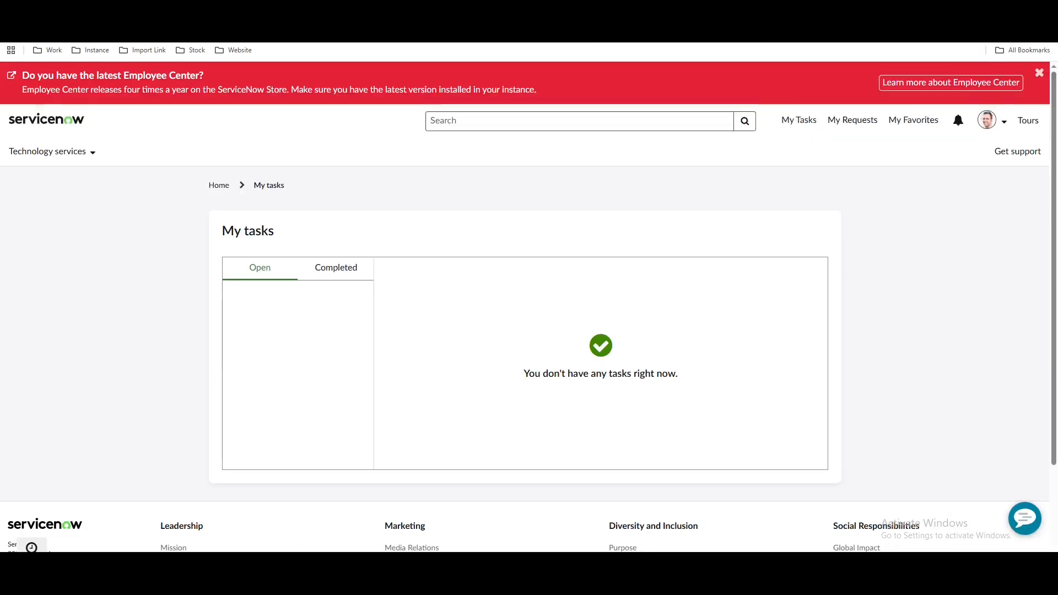
Open the Employee Center home page and scroll through it
click(55, 119)
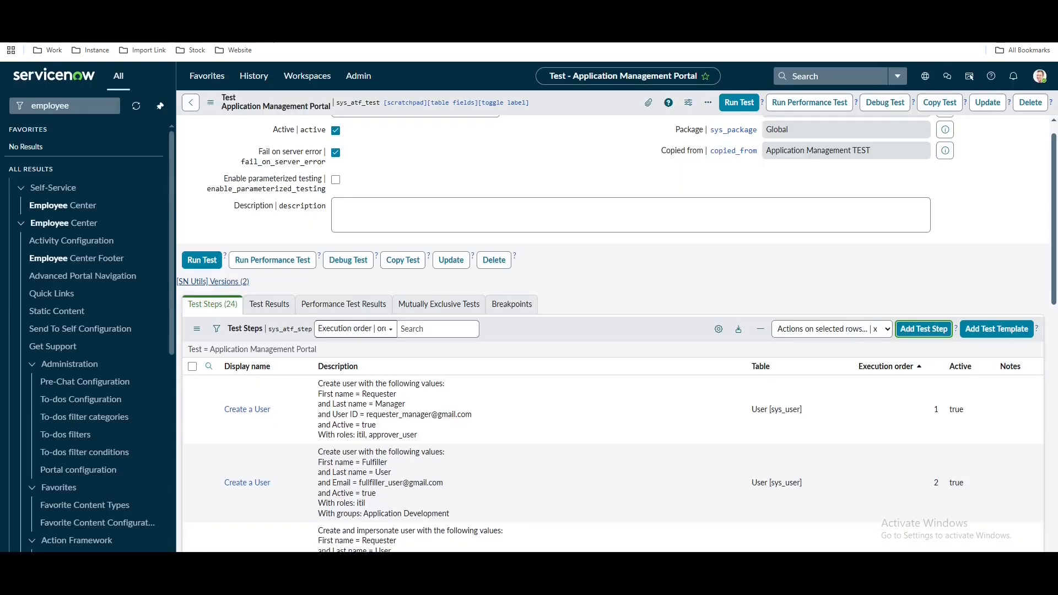
scroll(661, 435, down, 7)
scroll(707, 434, up, 5)
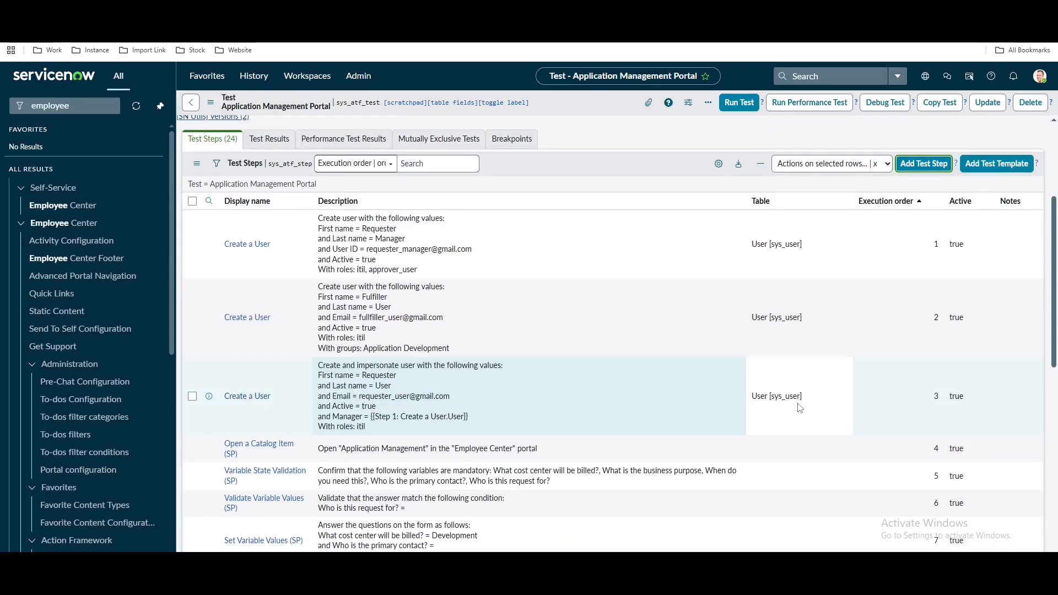
Start a Click Component (Custom UI) step inserted after Step 13 - Open Service Portal Page
click(923, 164)
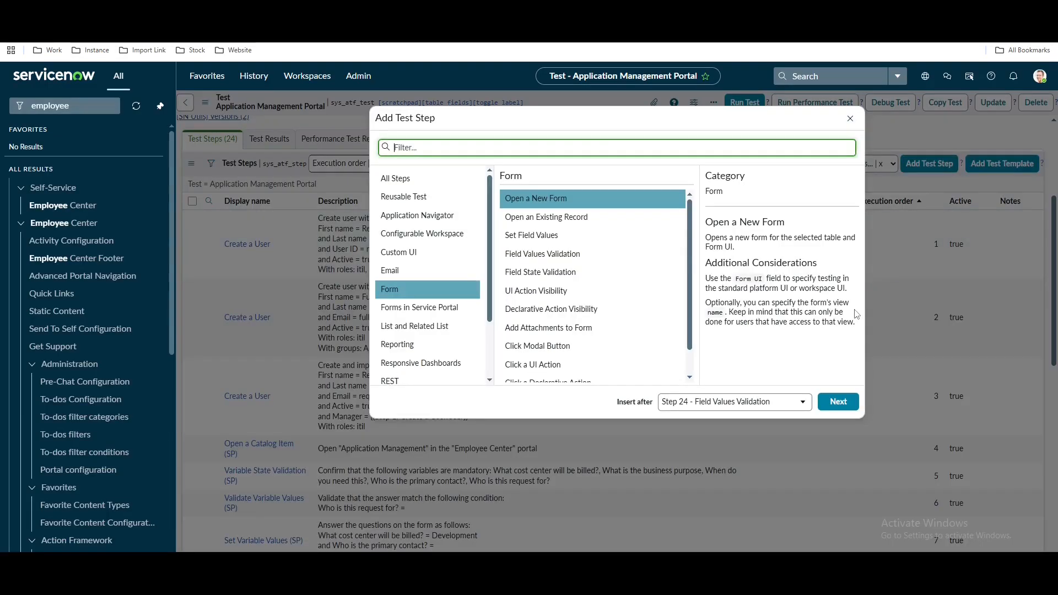
click(734, 401)
scroll(752, 500, up, 5)
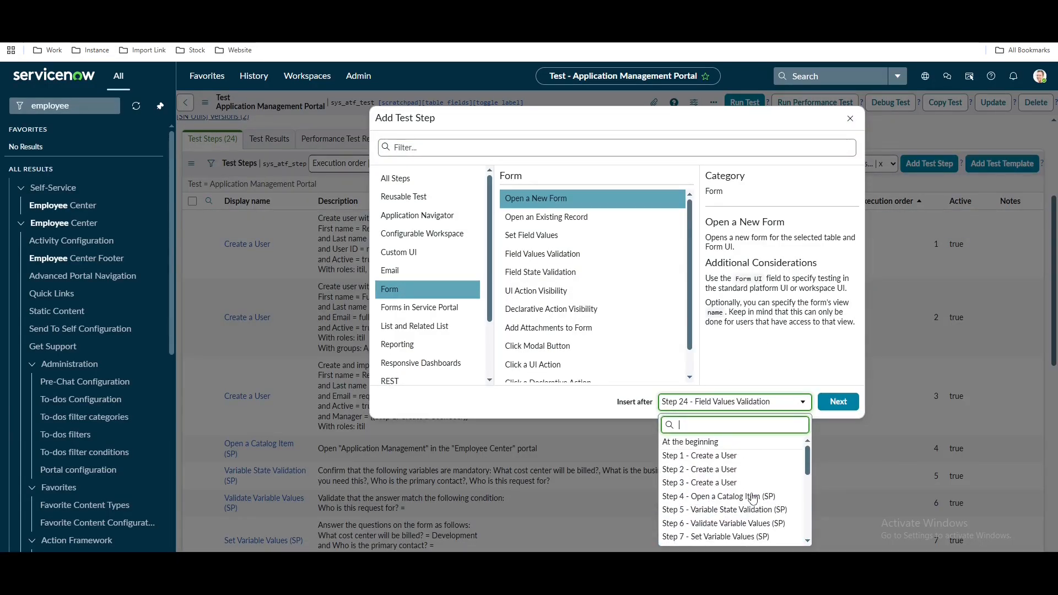
scroll(716, 516, down, 3)
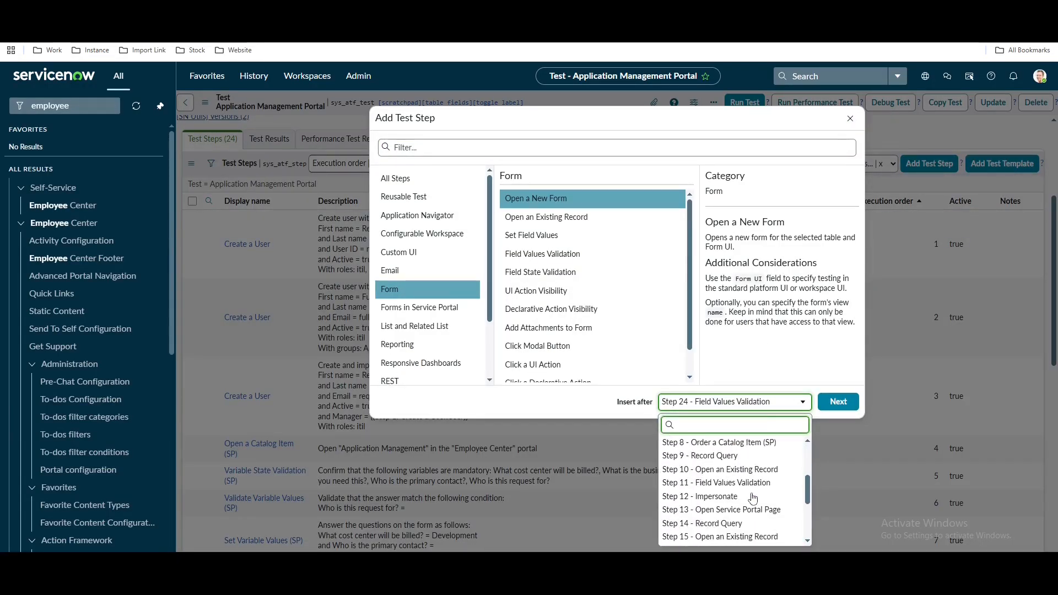
click(714, 511)
click(407, 251)
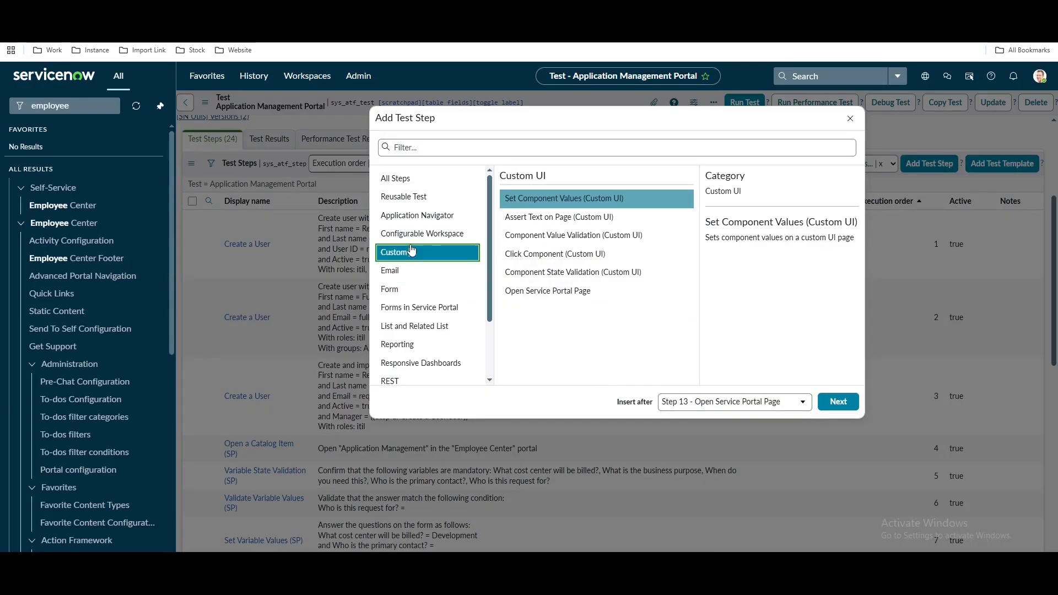
click(610, 199)
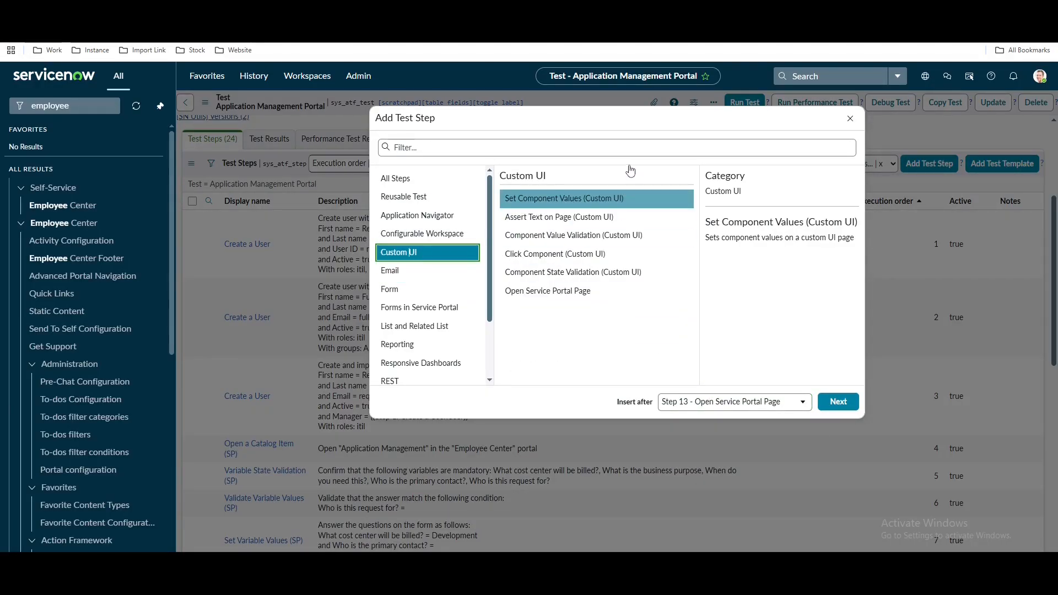
click(575, 263)
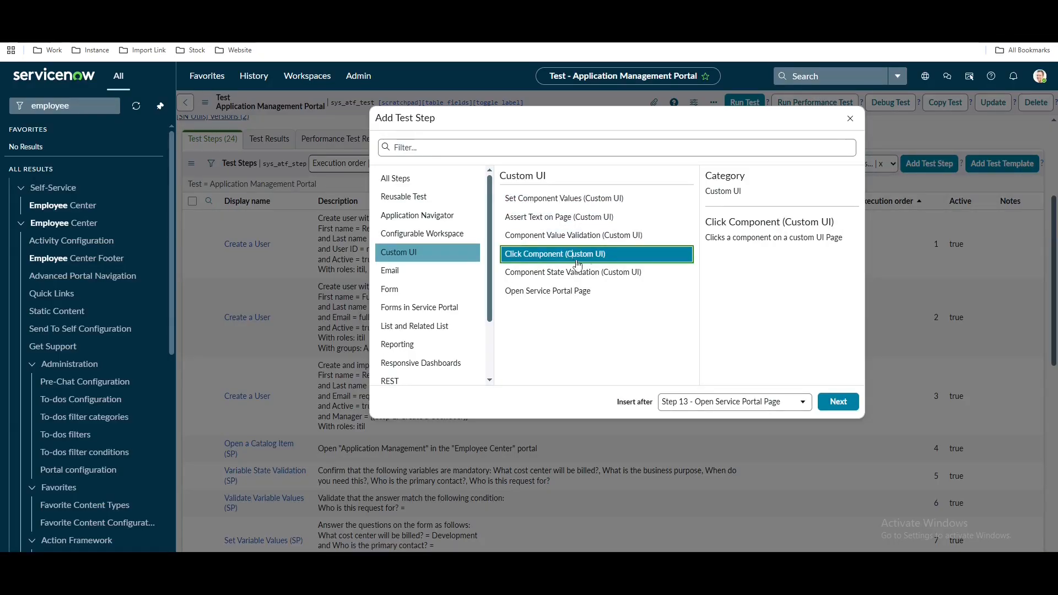
click(838, 401)
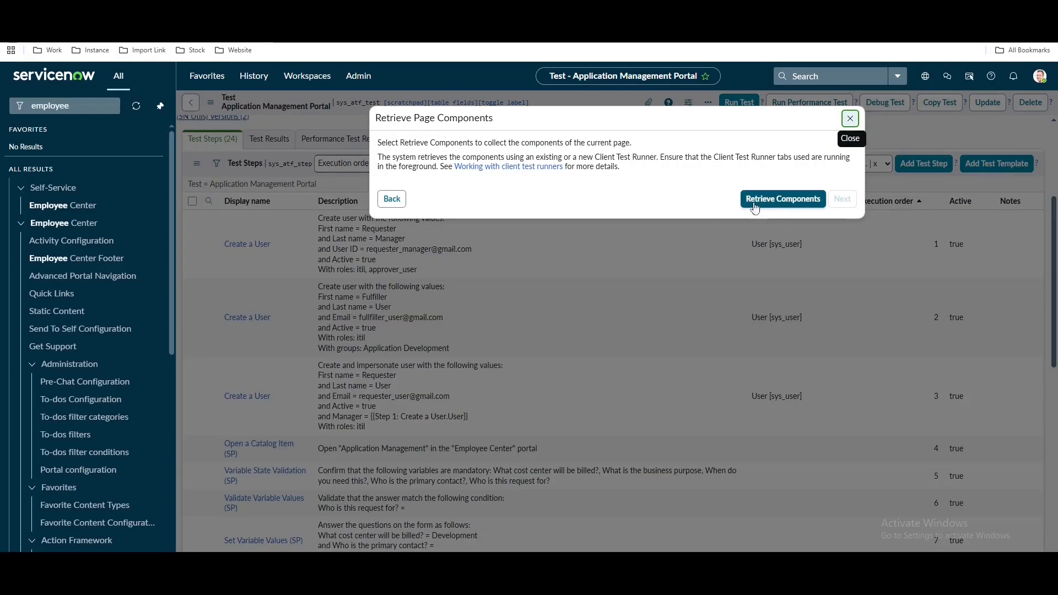
Compare the Employee Center tab with the test, then run Retrieve Components for the portal page
click(773, 199)
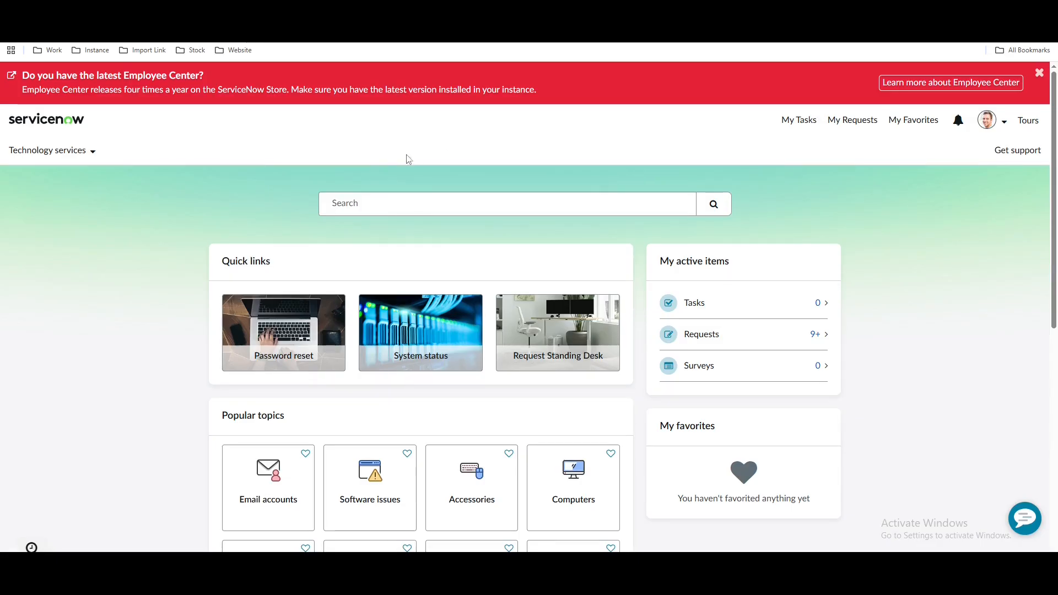
click(292, 11)
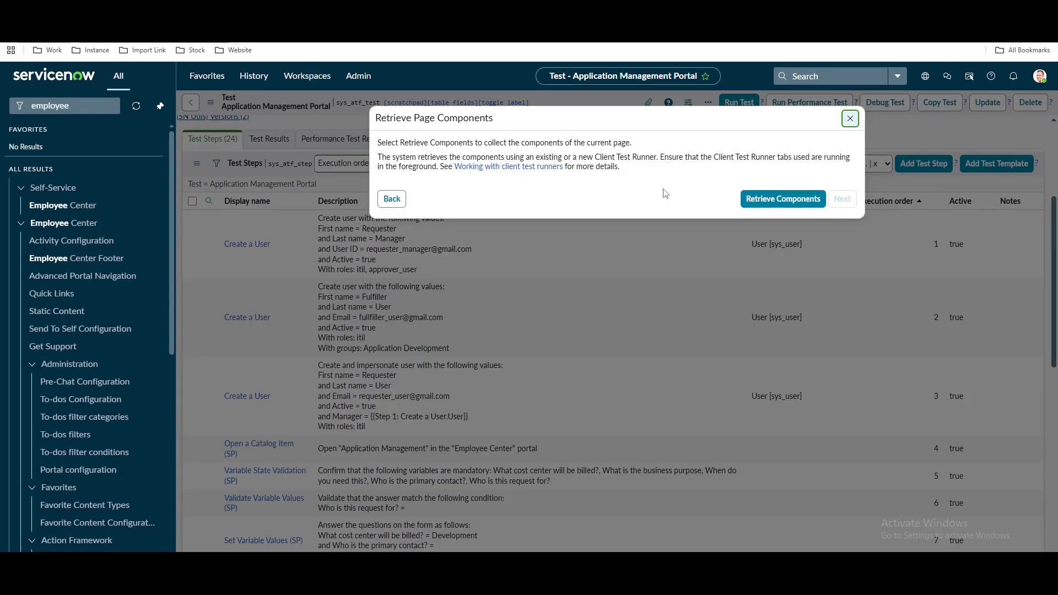
click(424, 11)
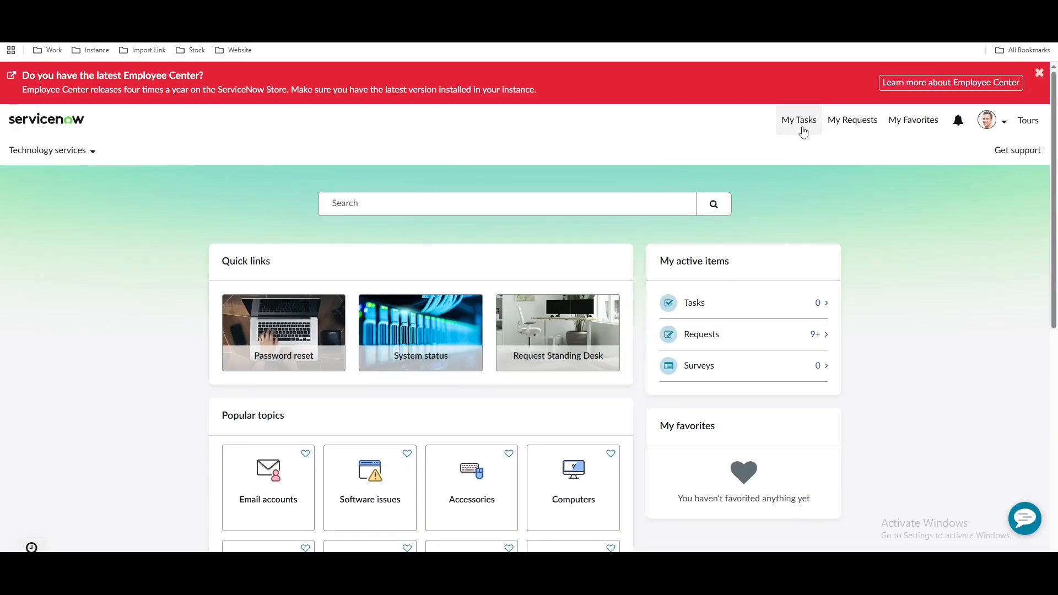
click(292, 11)
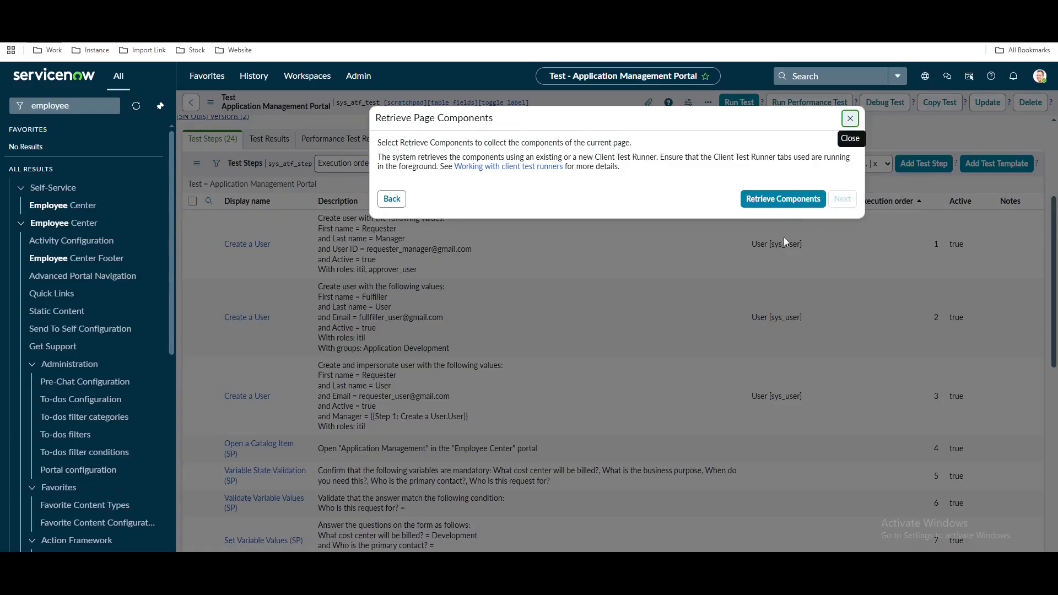
click(794, 200)
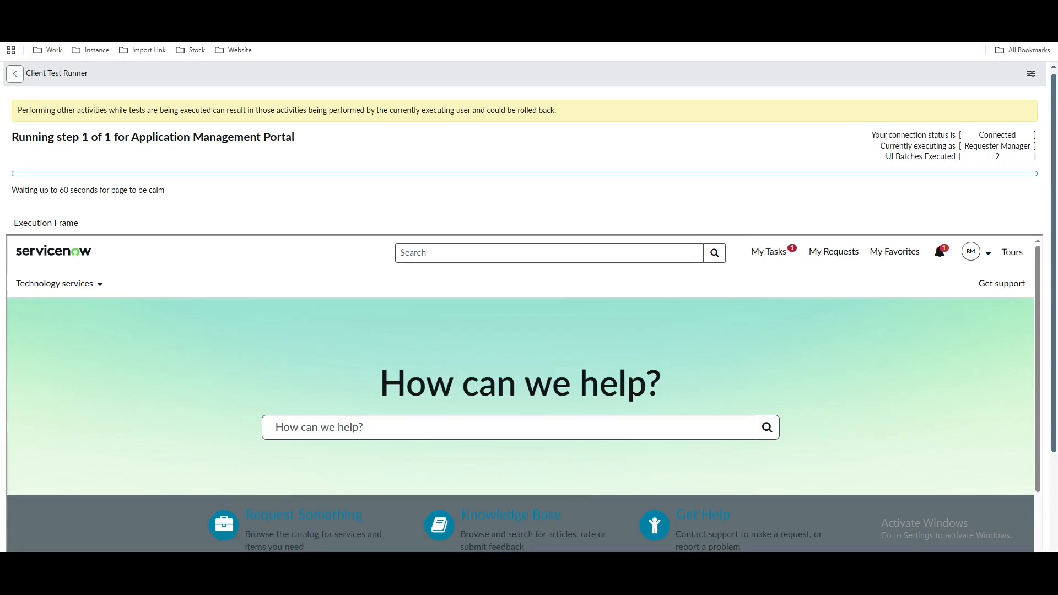
Watch the Client Test Runner until component retrieval passes, then continue to the Click Component form
click(232, 10)
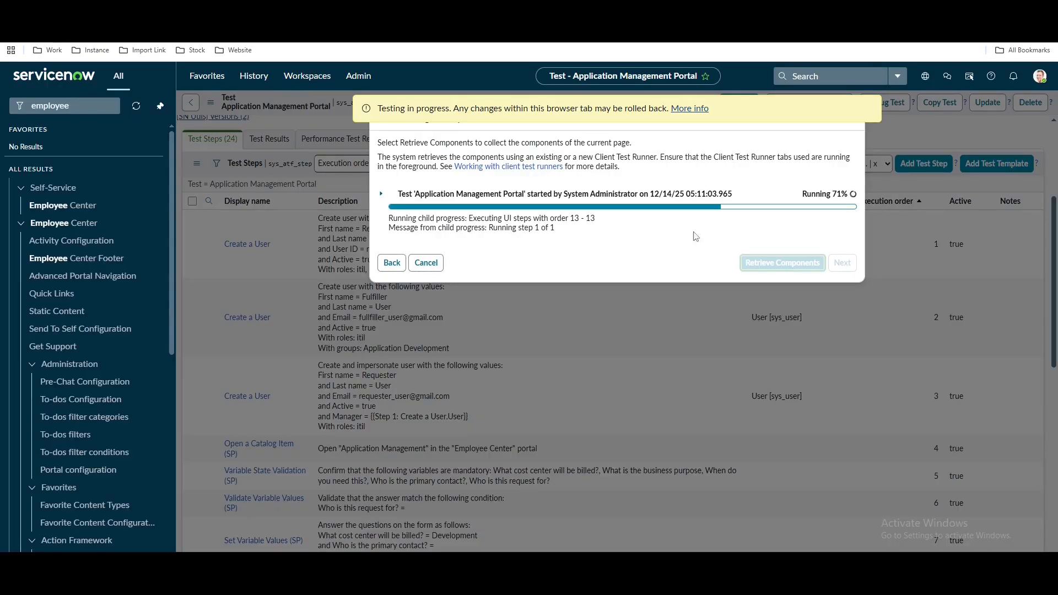
click(353, 10)
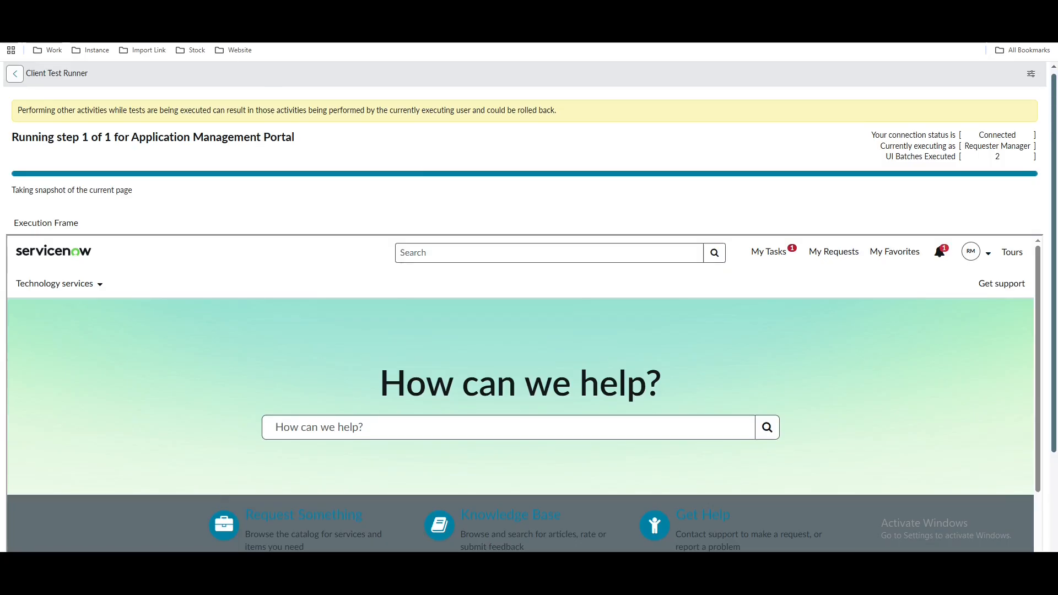
click(221, 10)
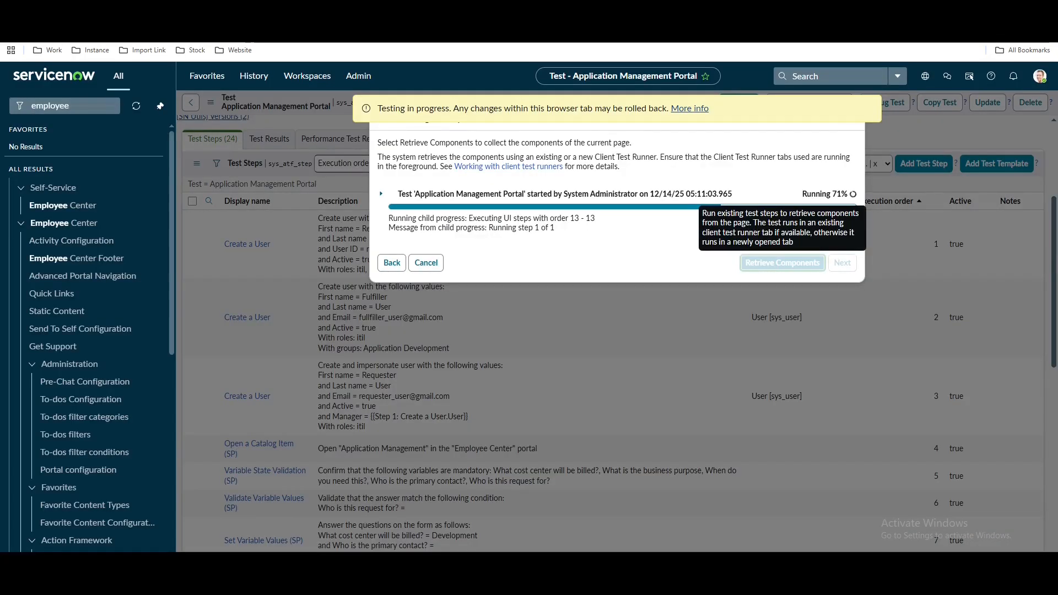
click(353, 10)
click(220, 10)
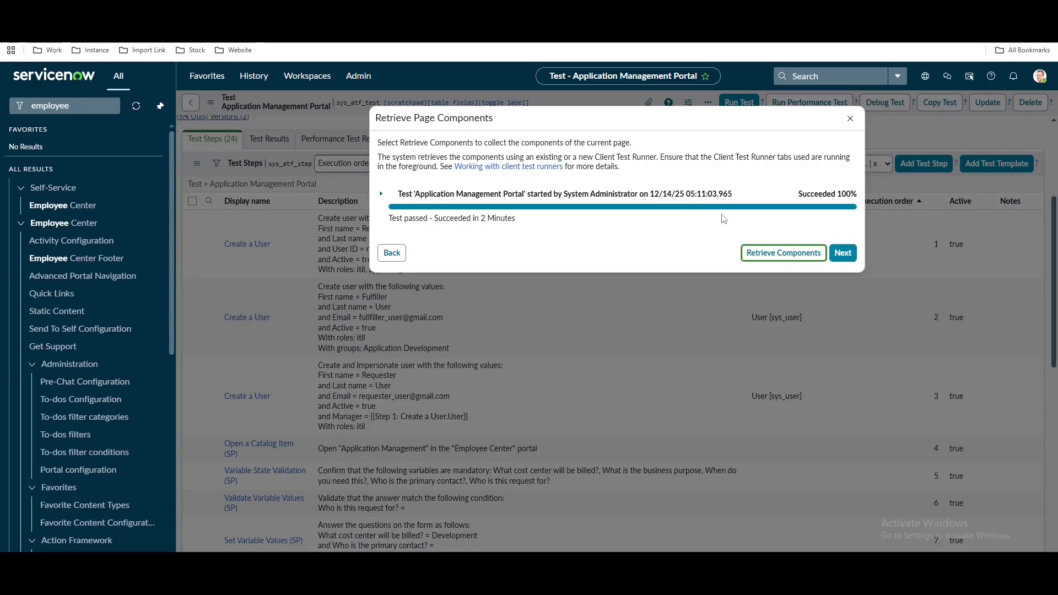
click(842, 252)
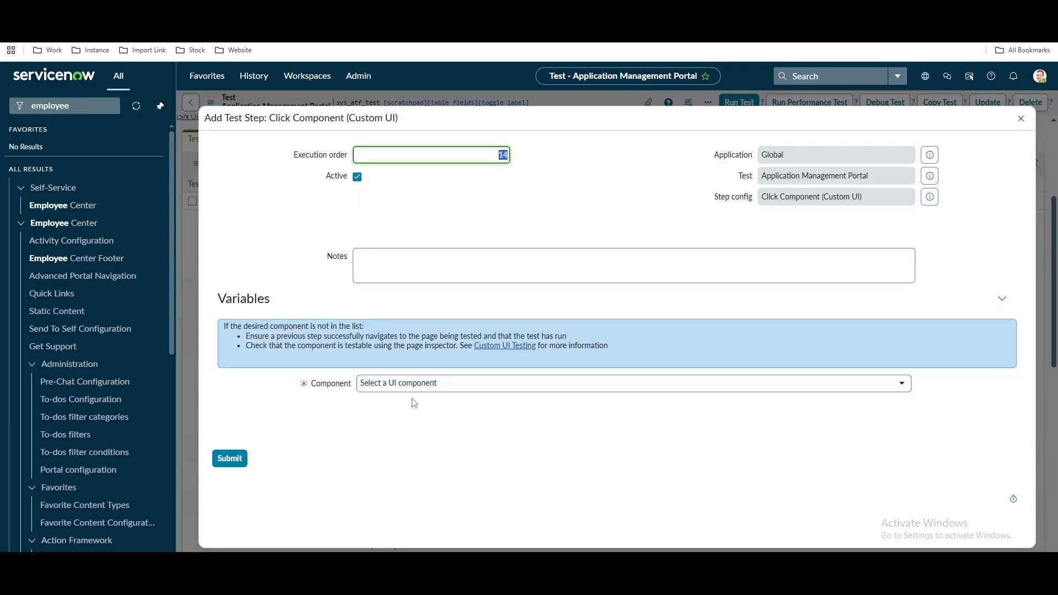
Set the Click Component target to 'Link <a>: My Tasks 1' via a 'my ta' search and submit
click(414, 390)
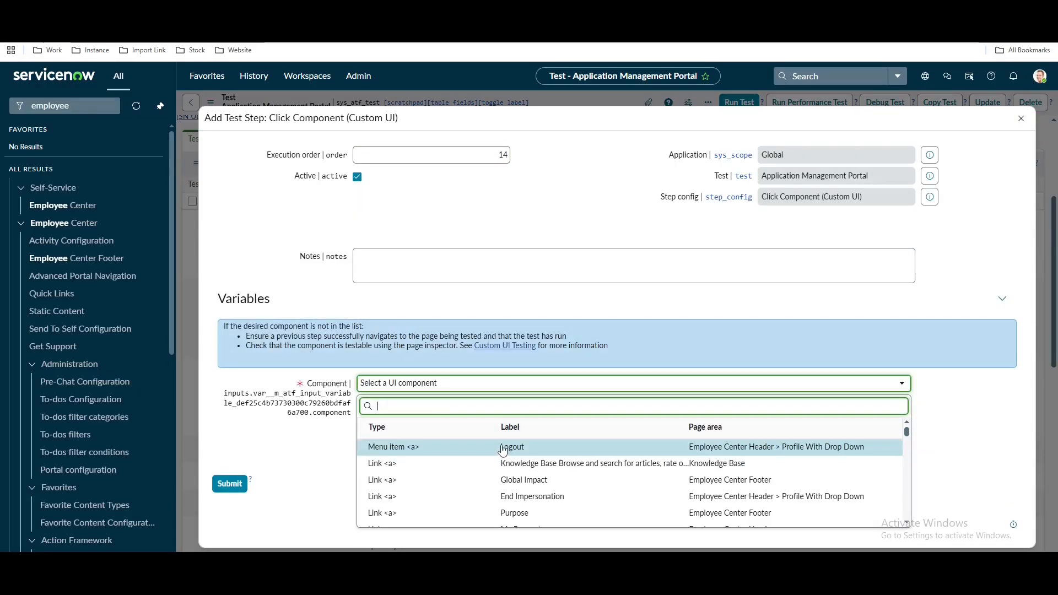
scroll(502, 450, down, 5)
scroll(502, 451, down, 10)
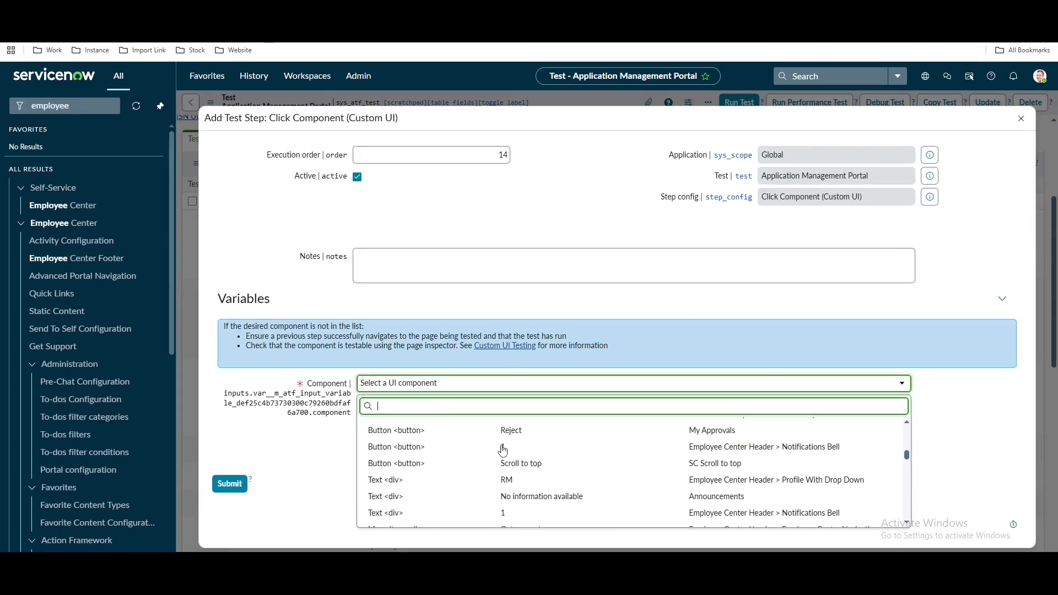
scroll(503, 450, down, 1)
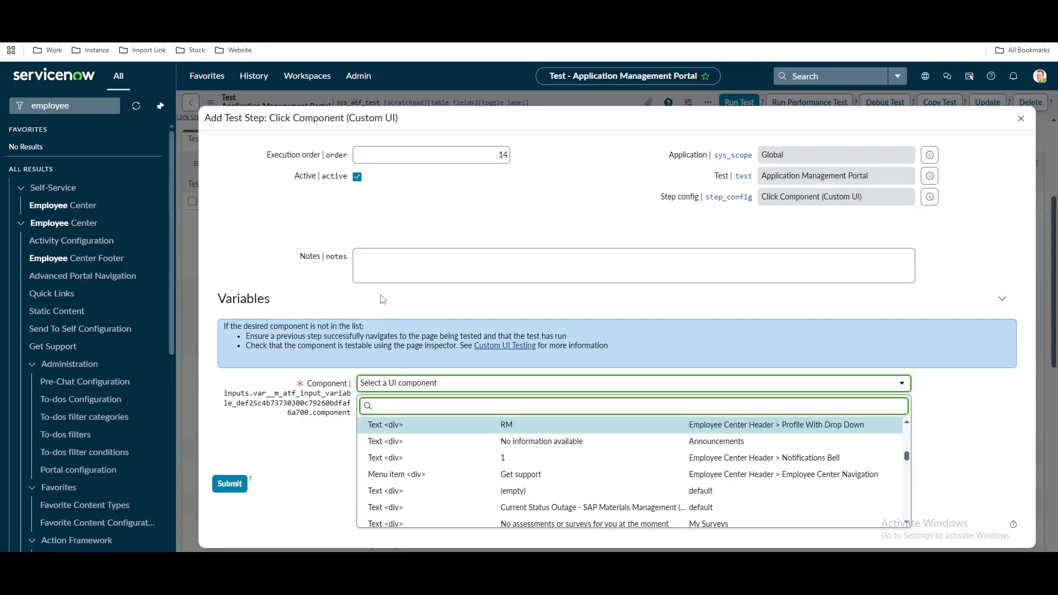
text(m)
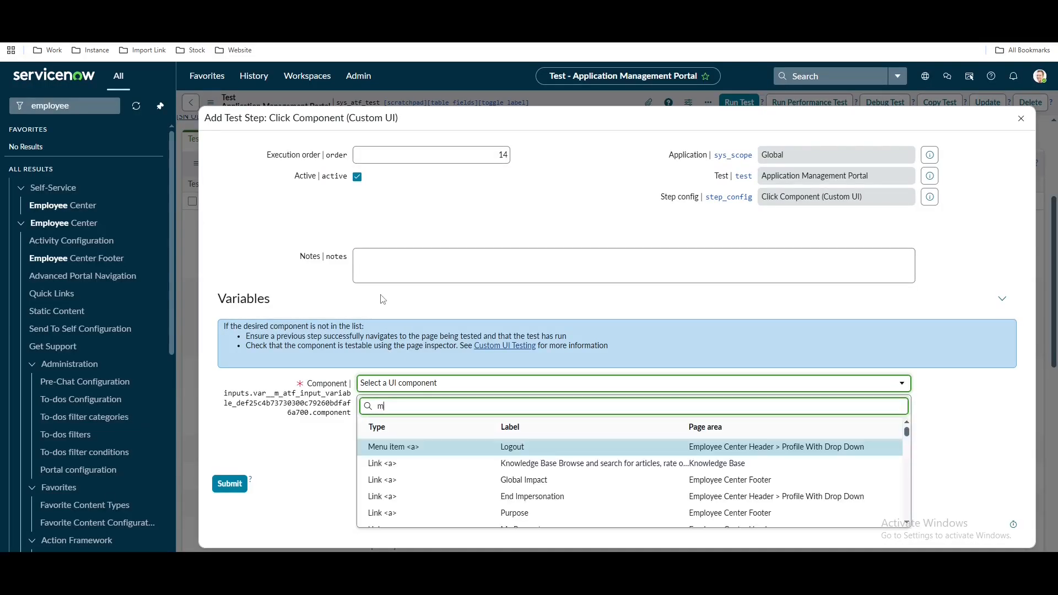
text(y ta)
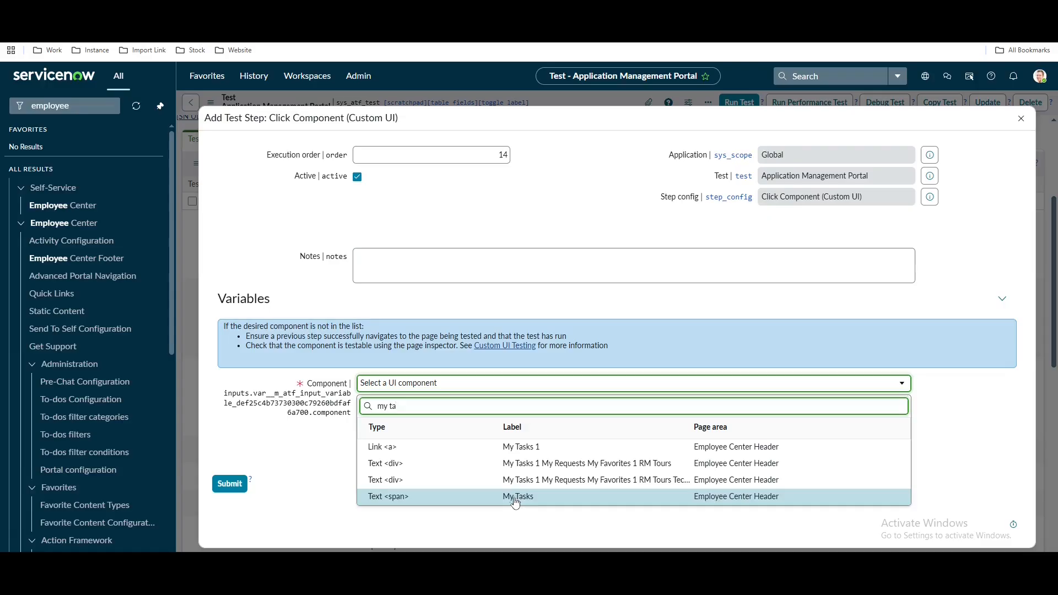
click(523, 456)
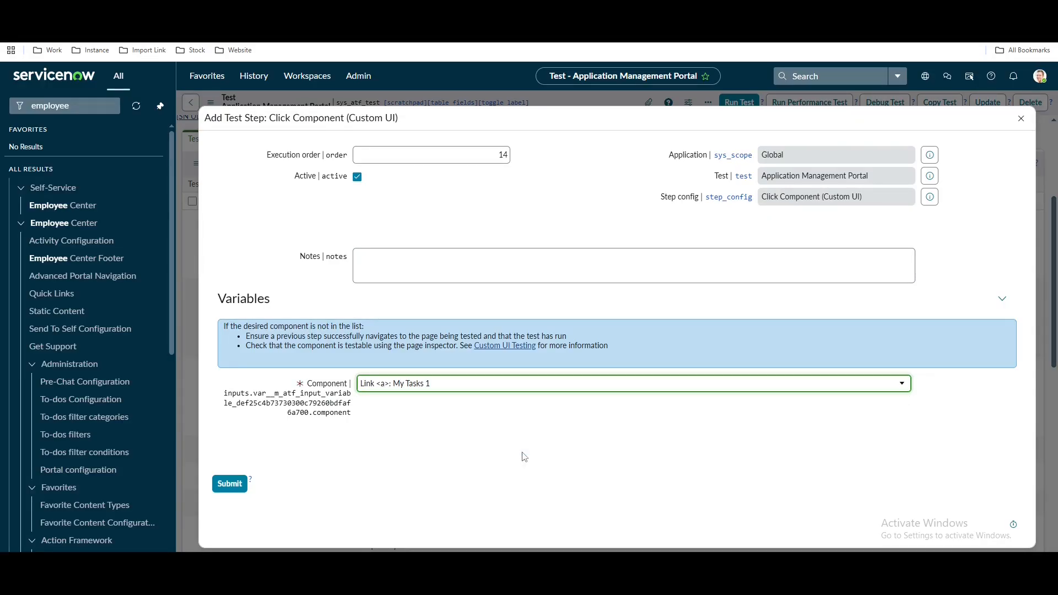
click(232, 487)
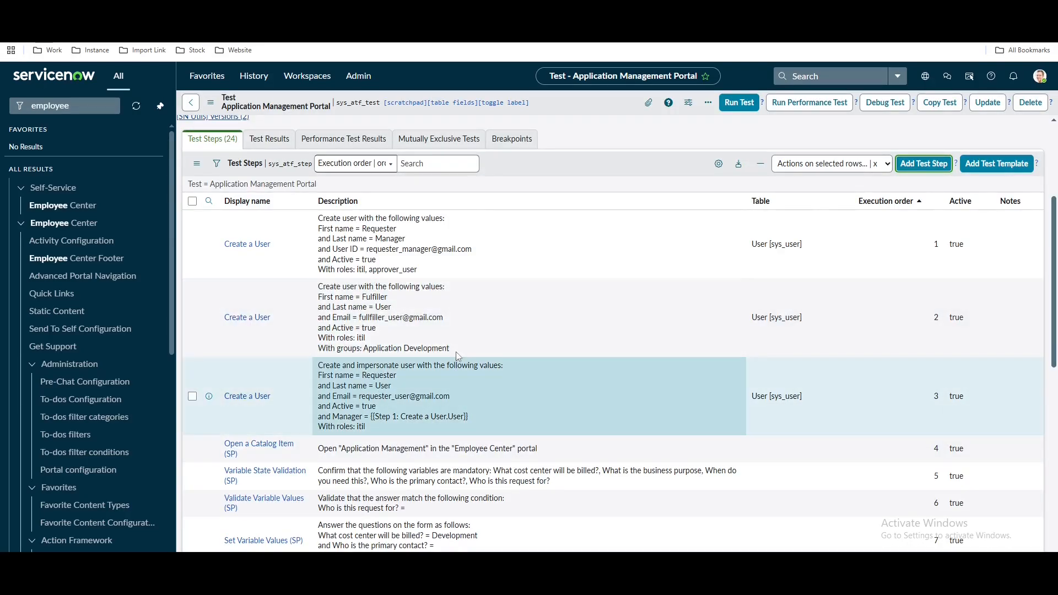
View the Employee Center My tasks page, then start adding a step to the Application Management Portal test
click(221, 11)
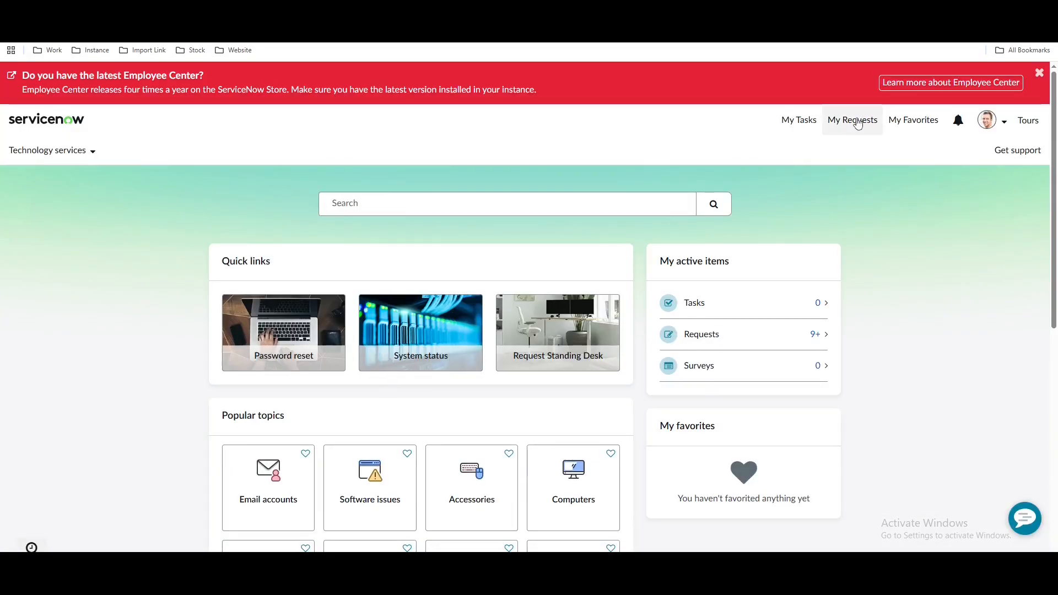
click(812, 120)
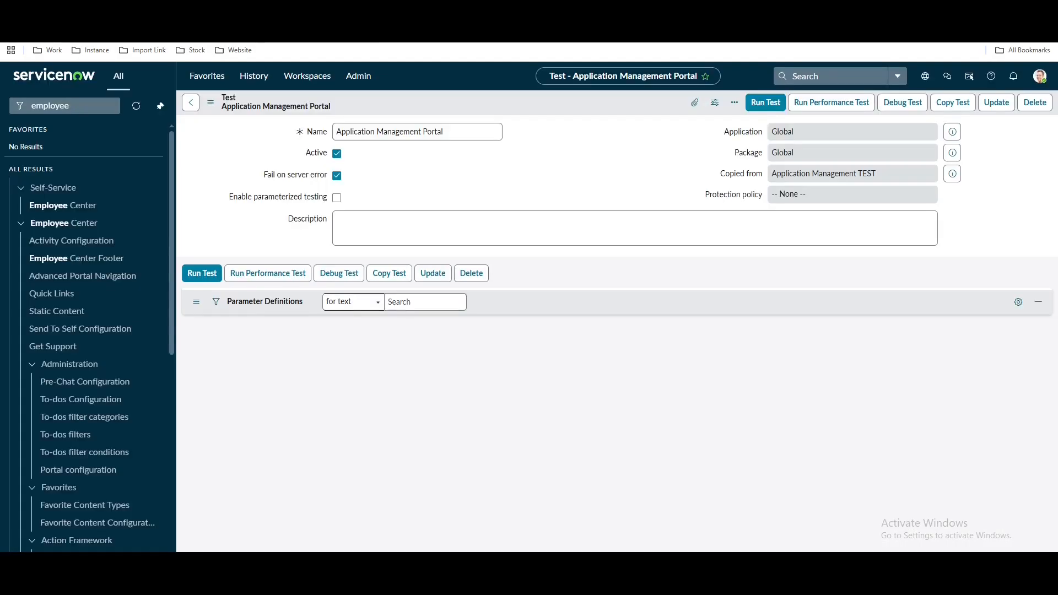
scroll(910, 366, down, 2)
scroll(910, 366, down, 1)
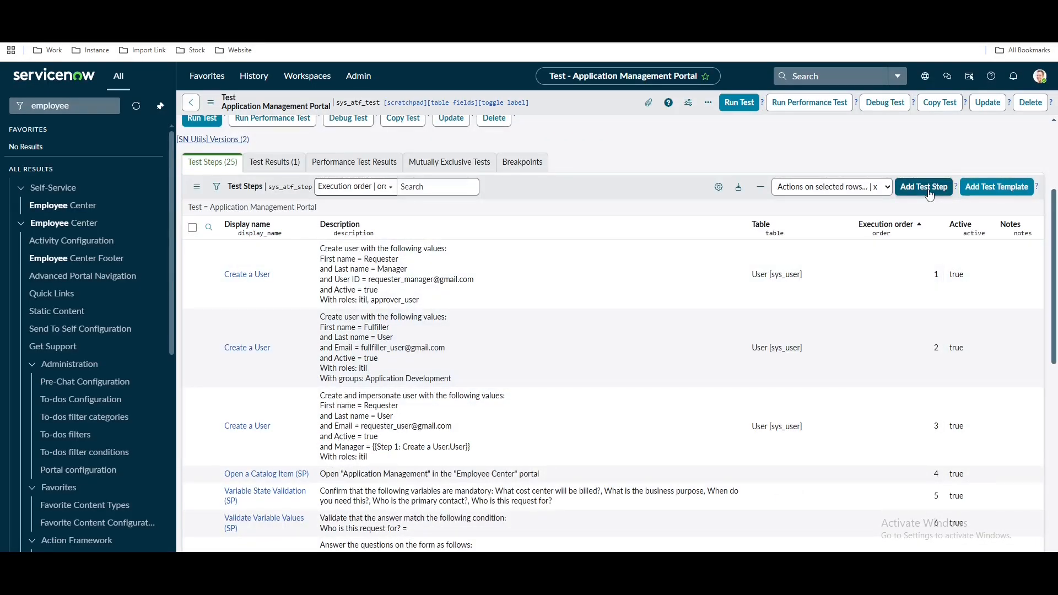
click(929, 192)
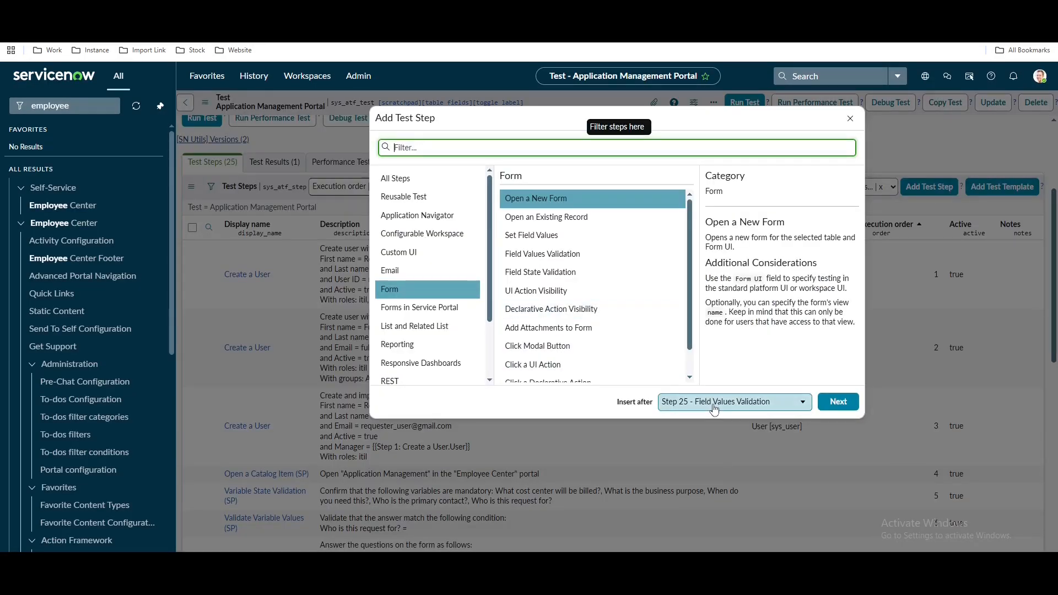
Choose a Click Component (Custom UI) step inserted after step 14 and continue to component retrieval
click(735, 402)
scroll(744, 501, up, 2)
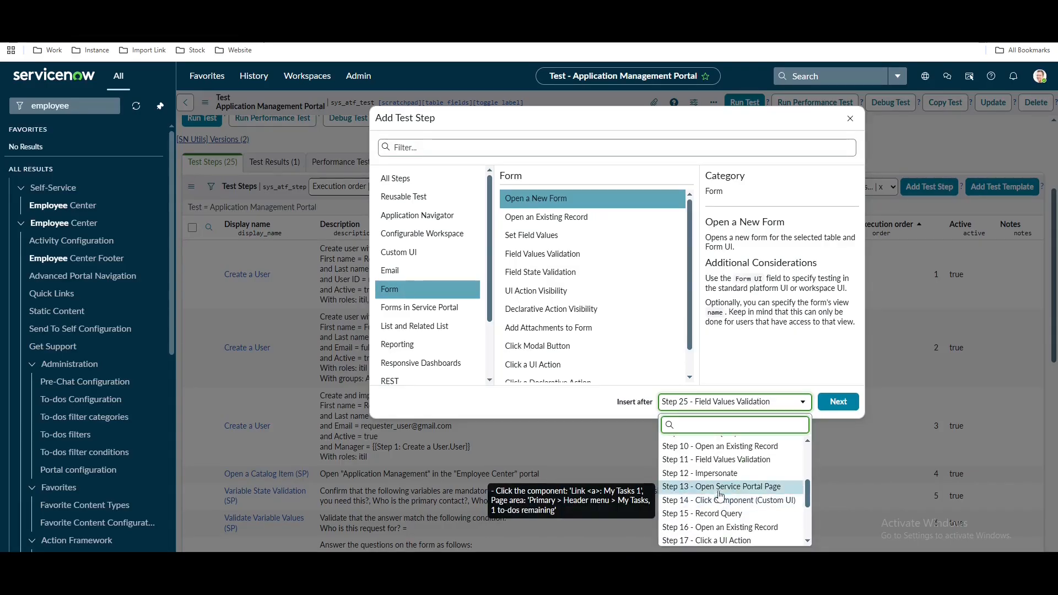
click(714, 505)
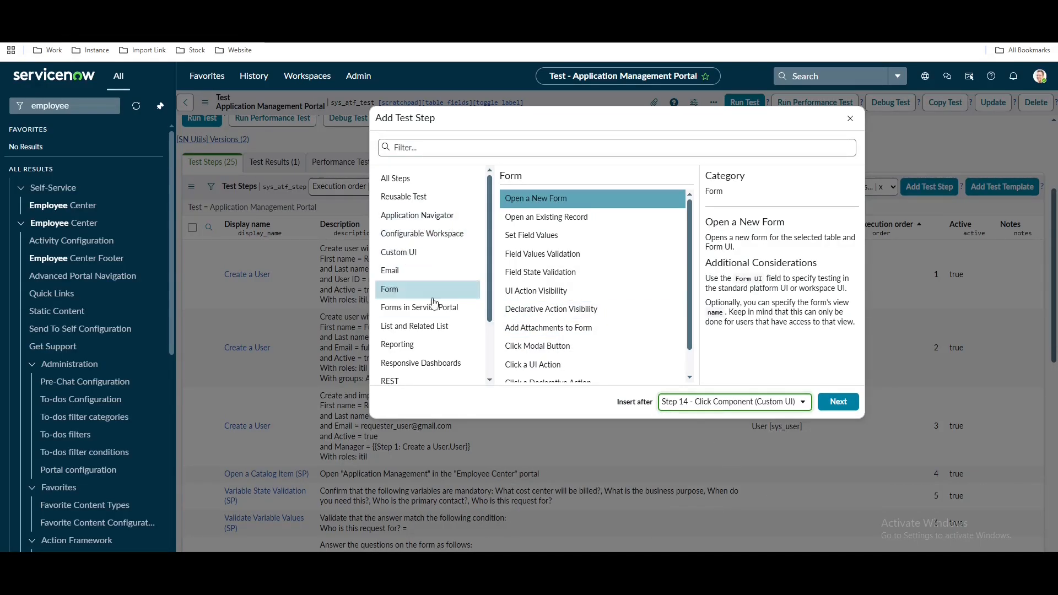
scroll(424, 346, down, 1)
scroll(422, 308, down, 1)
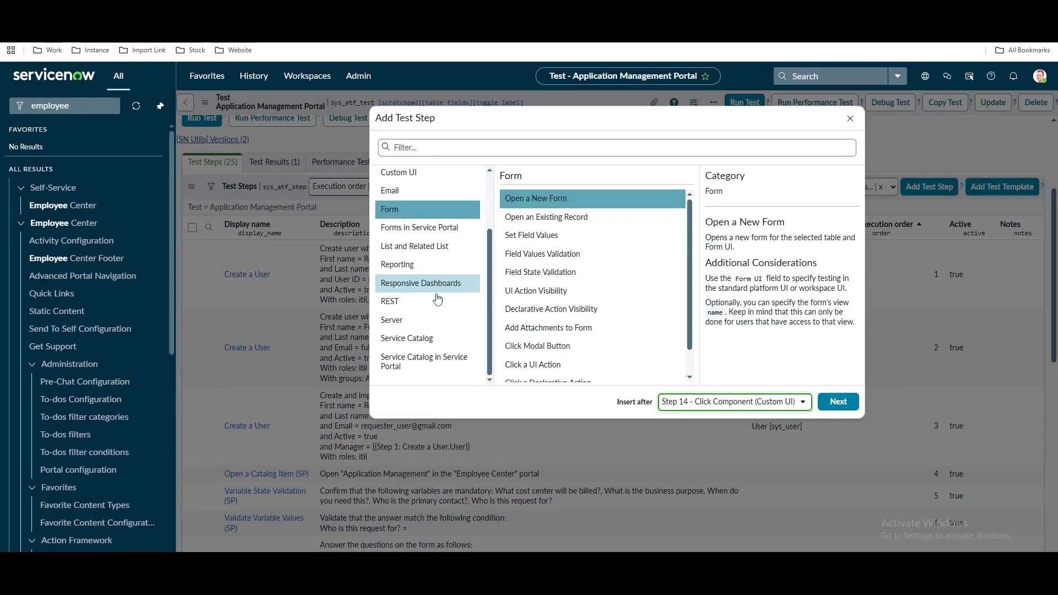
scroll(405, 281, up, 2)
click(398, 258)
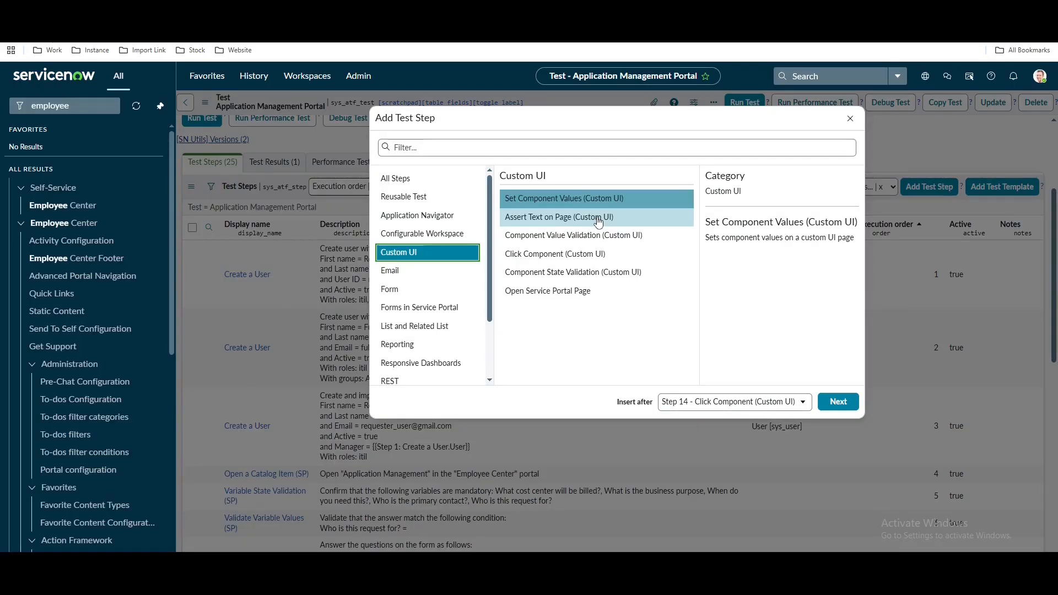
click(579, 256)
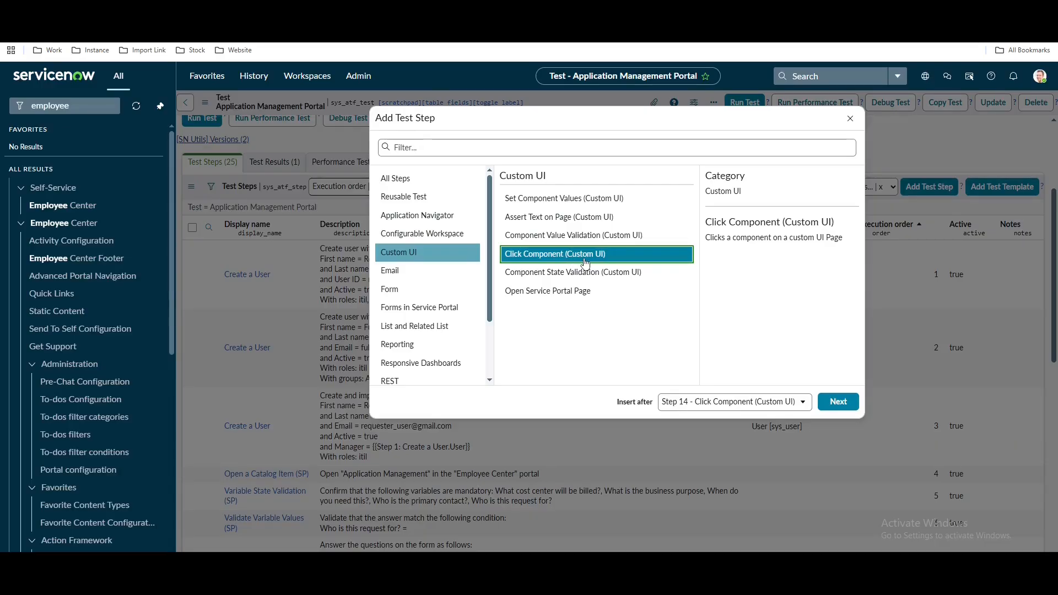
click(840, 403)
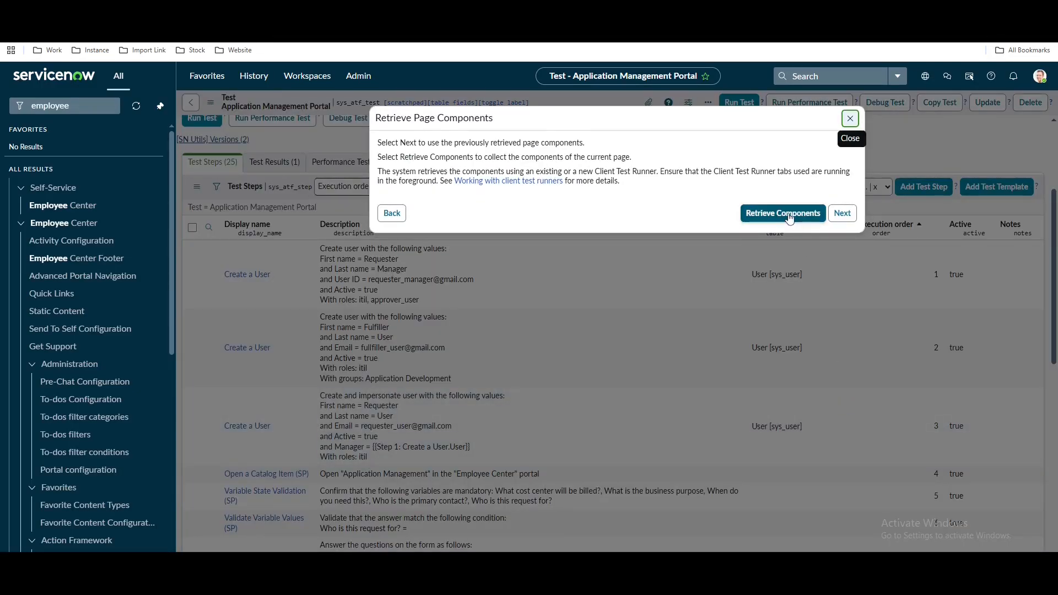
Retrieve the Employee Center page components and return to the test once retrieval succeeds 100%
click(788, 214)
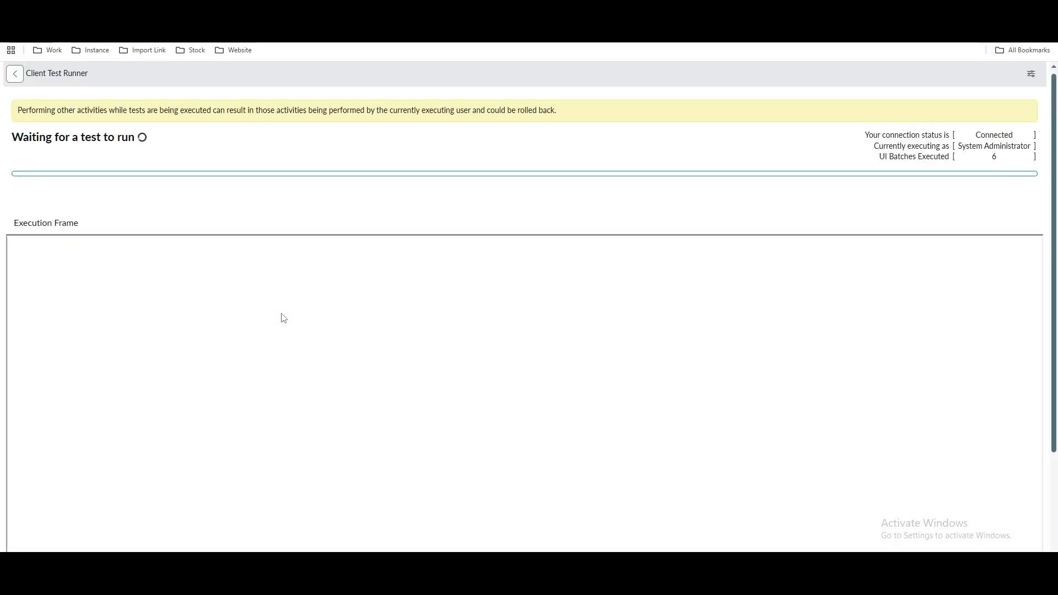
click(220, 11)
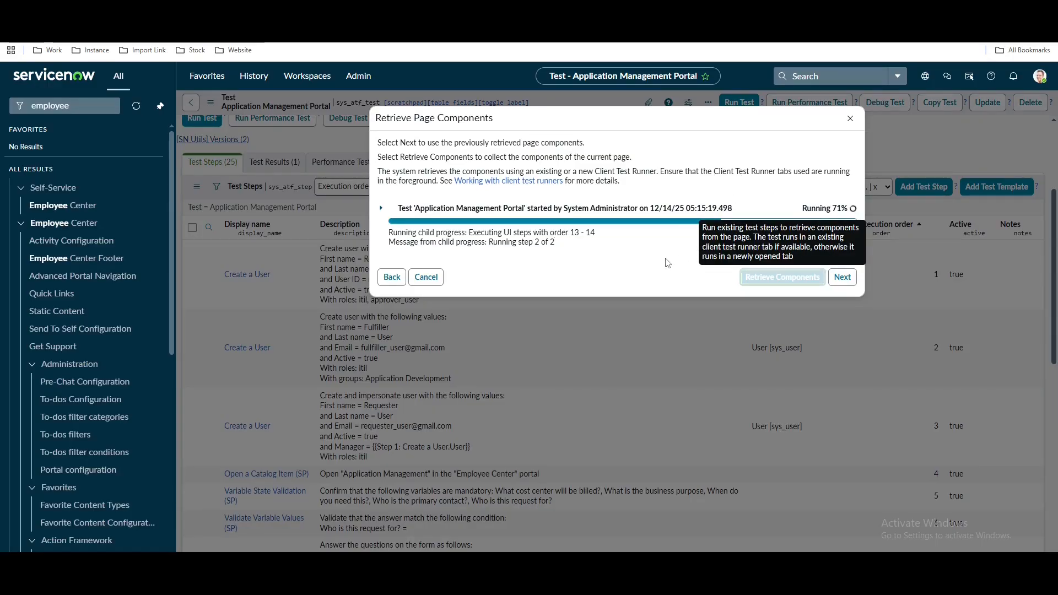
Search the component picker for 'approve' and pick the Approve button as the target
click(842, 268)
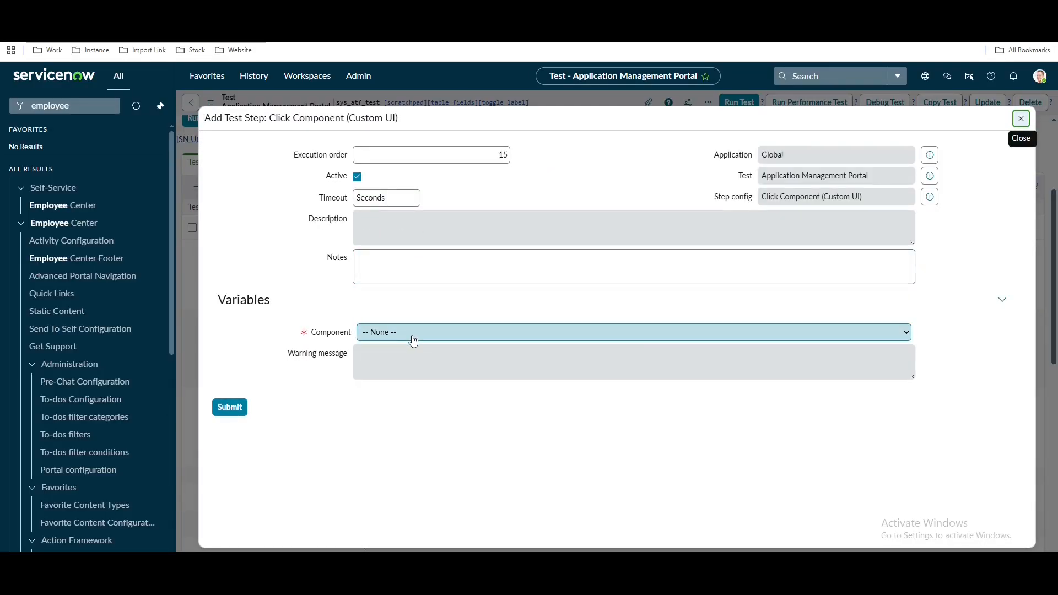
click(413, 333)
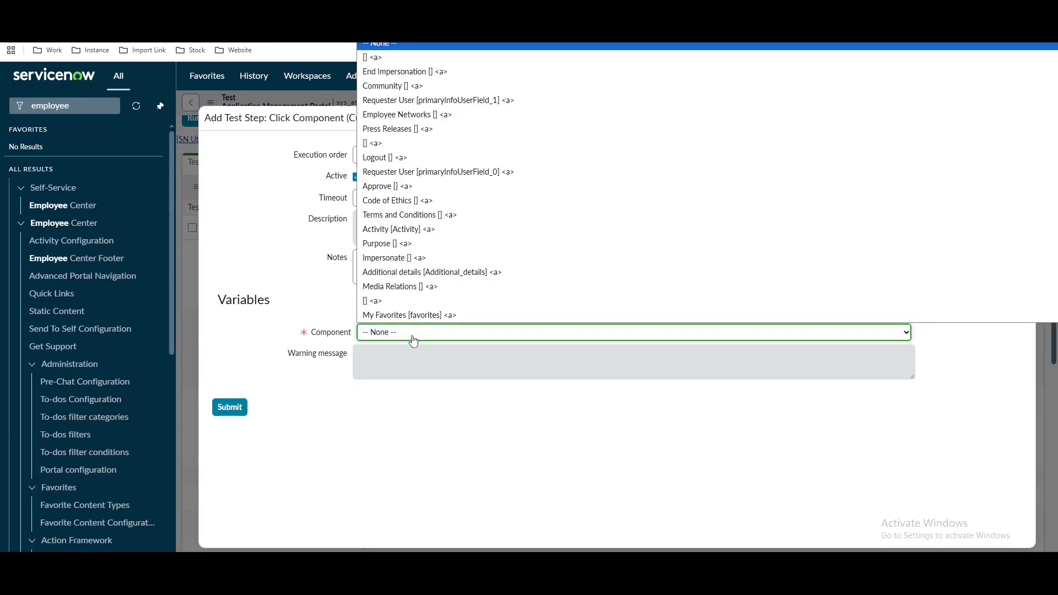
click(413, 333)
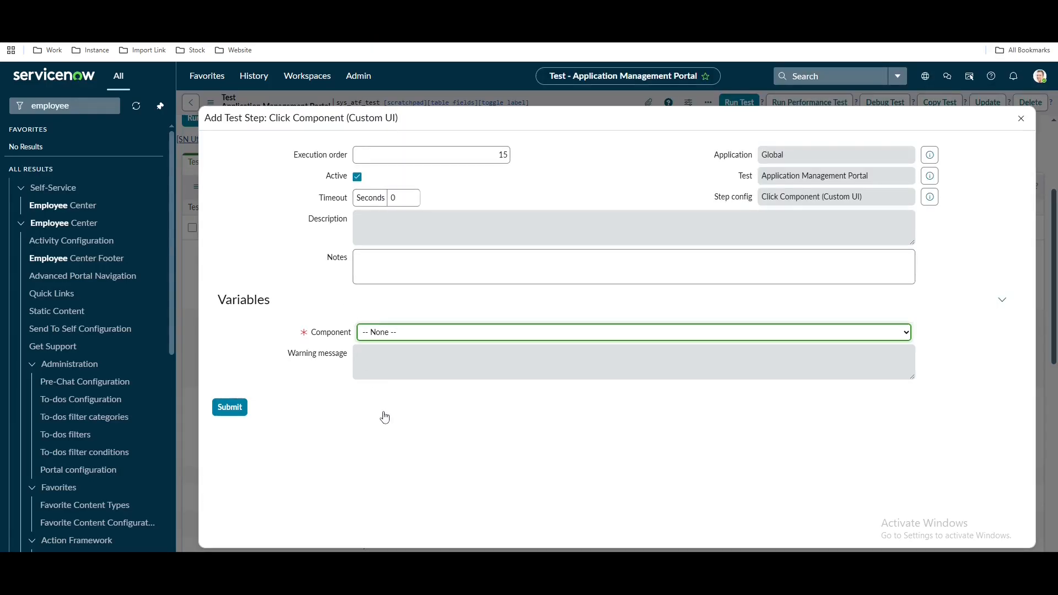
click(413, 383)
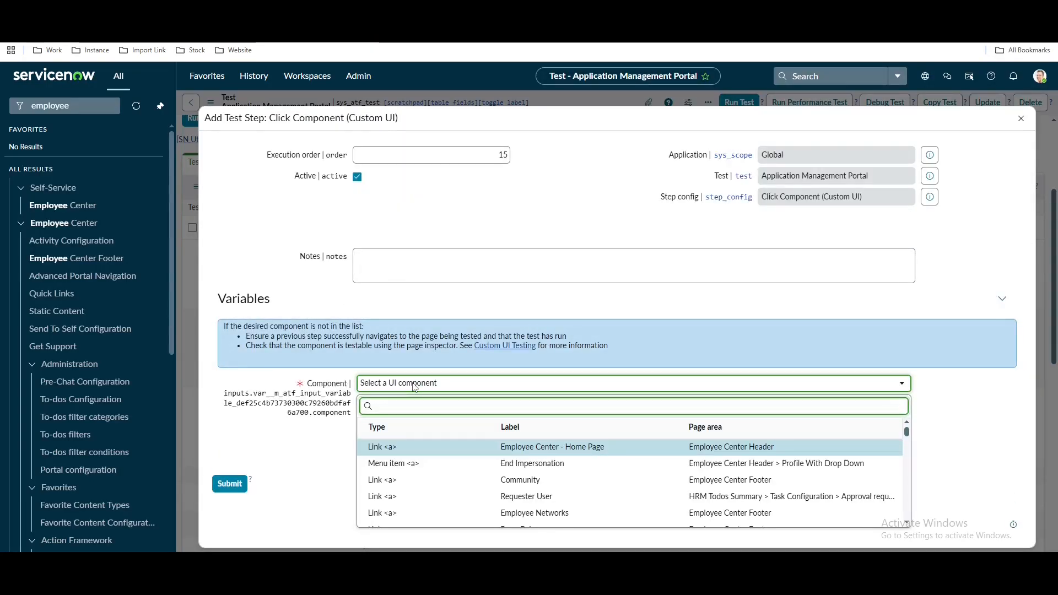
text(approve)
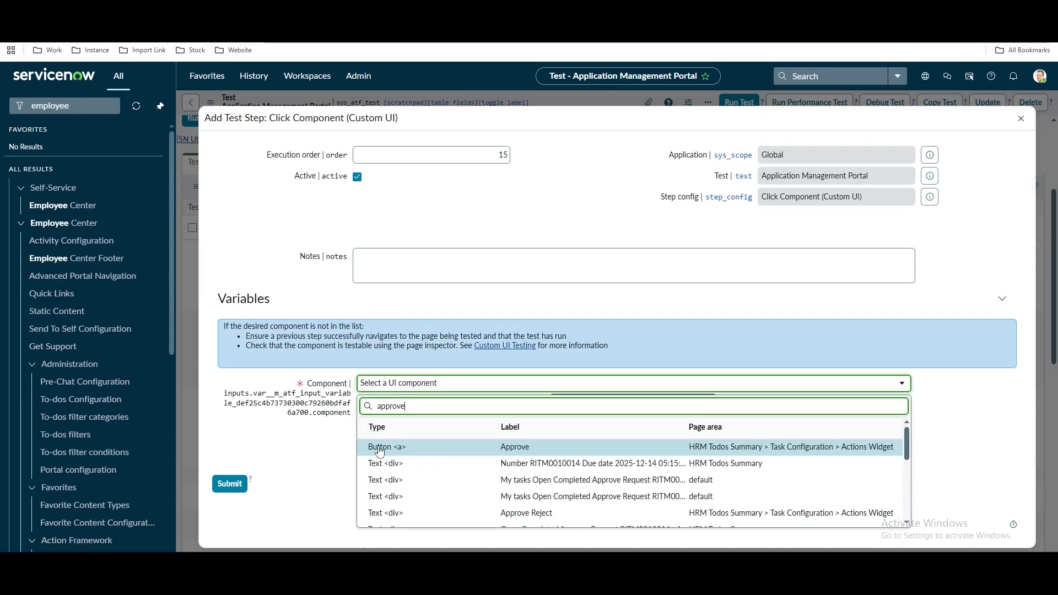
scroll(379, 452, down, 1)
scroll(382, 468, down, 2)
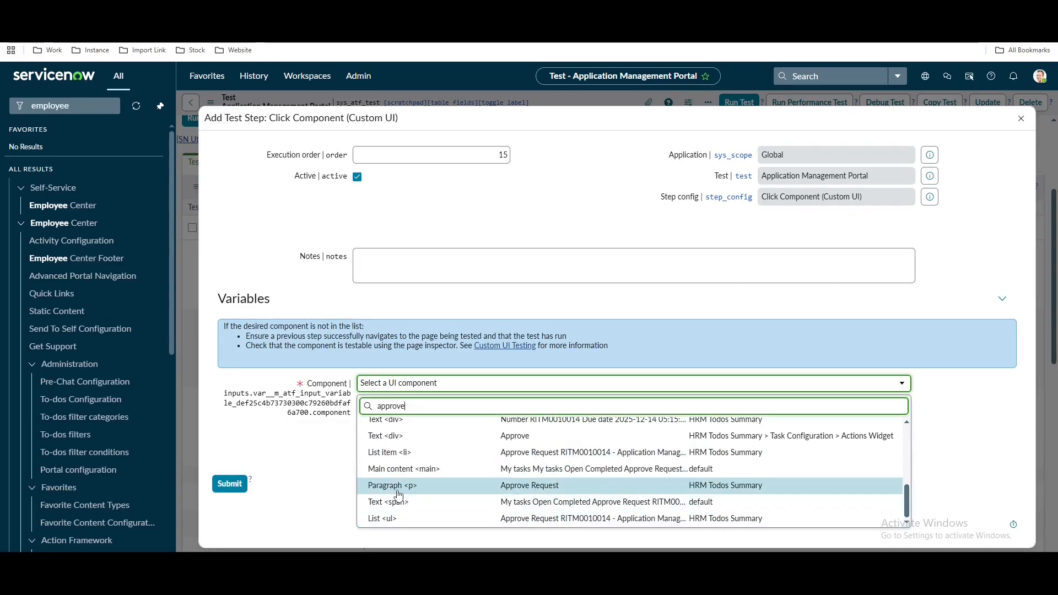
scroll(400, 494, up, 3)
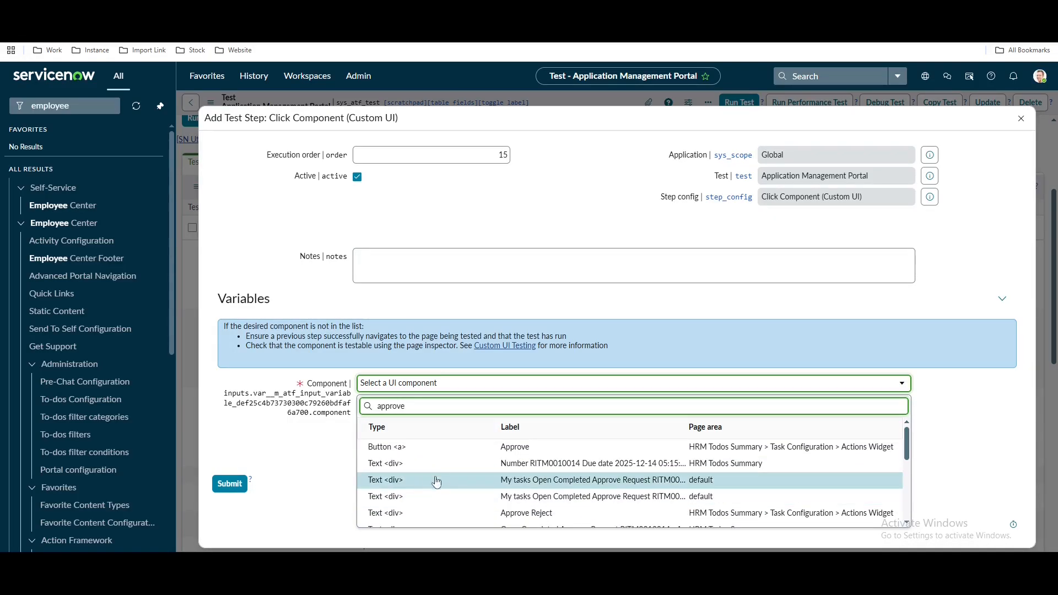
click(494, 447)
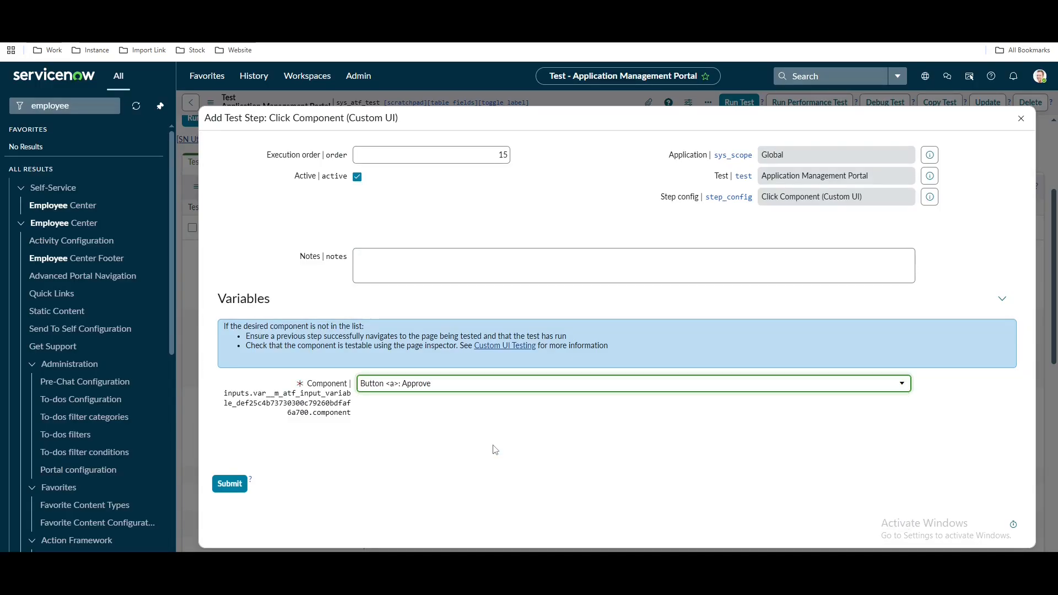
Refine the filter to 'a>: Approve', choose Button <a>: Approve, and submit step 15
click(476, 391)
scroll(633, 465, up, 3)
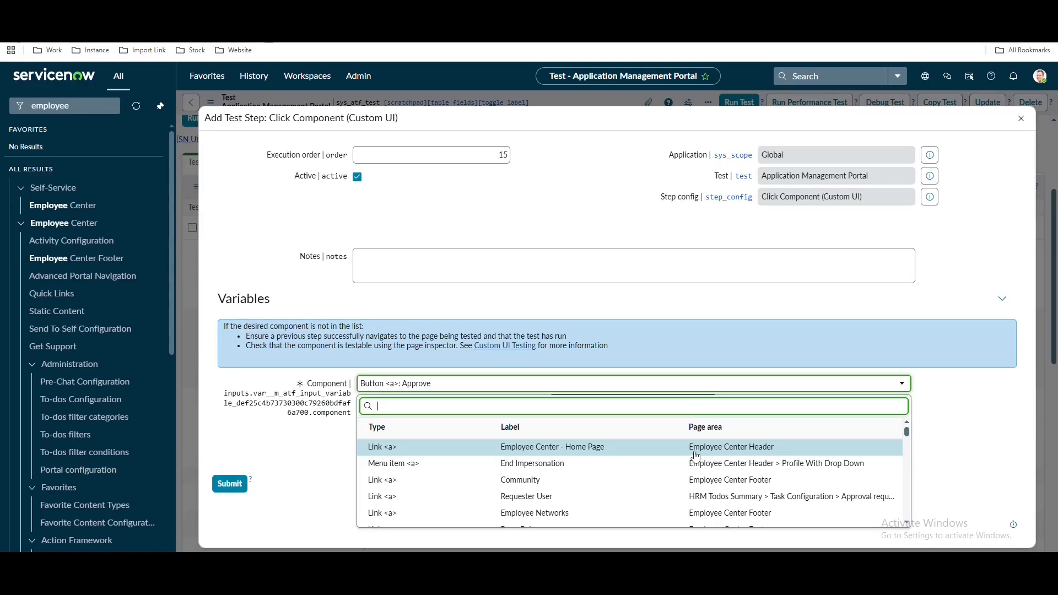
text(a>: Appr)
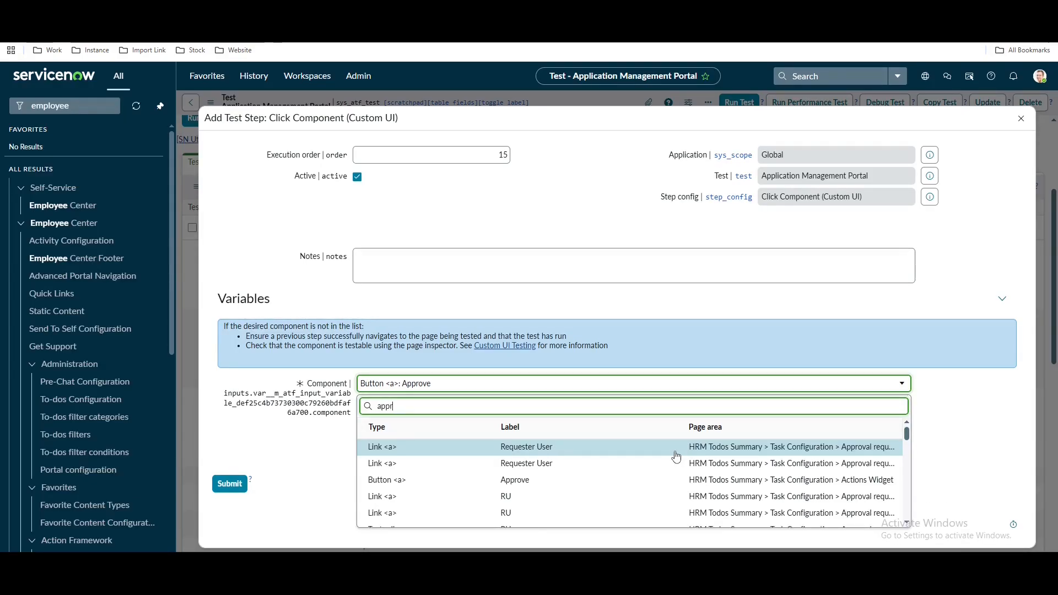
text(o)
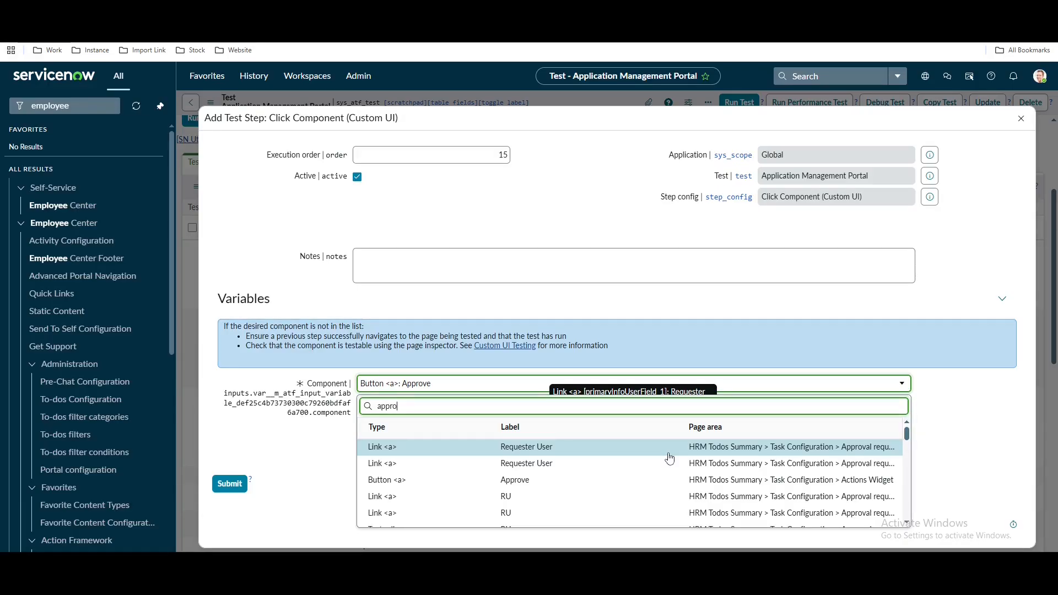
text(ve)
click(603, 446)
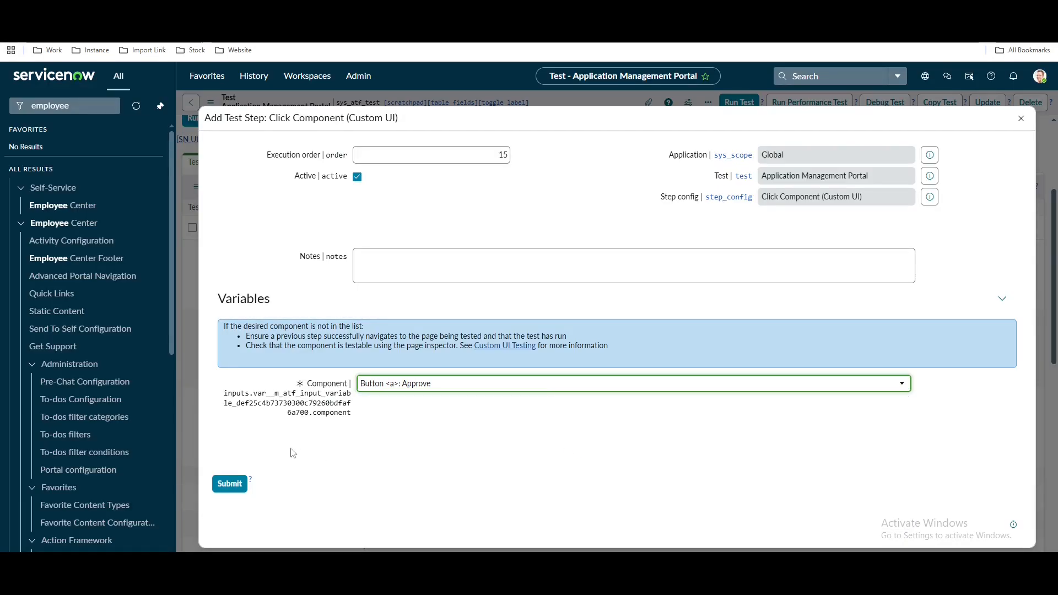
click(232, 488)
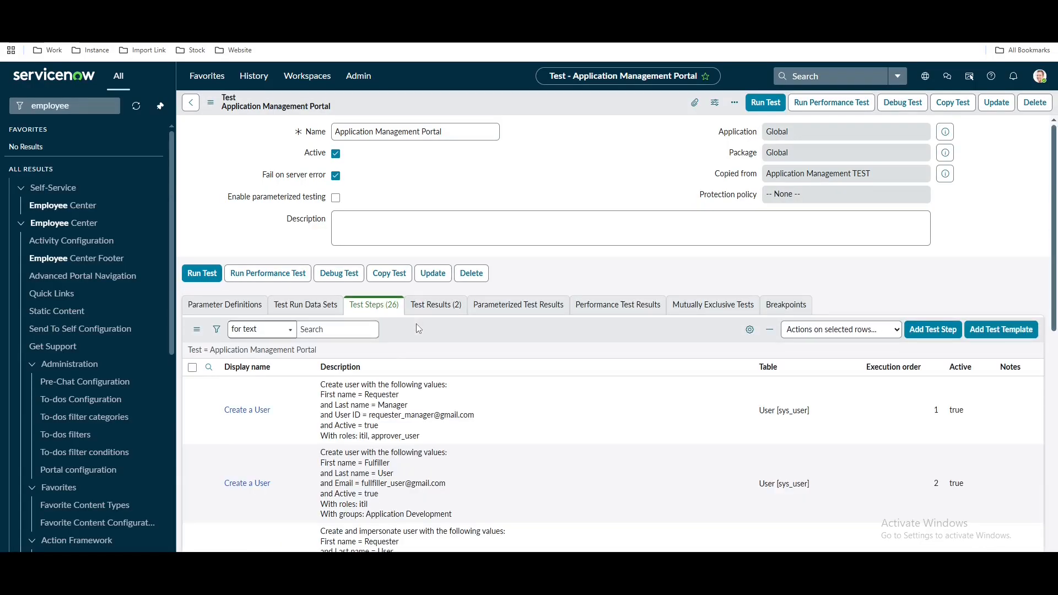
Run the Application Management Portal test in the current Chrome session
click(765, 103)
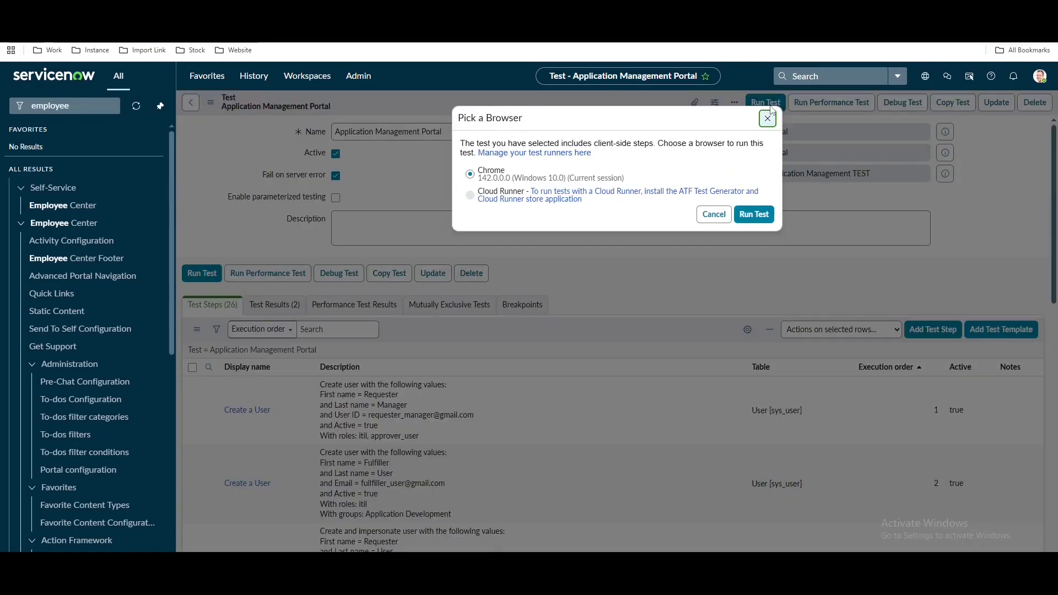
click(753, 214)
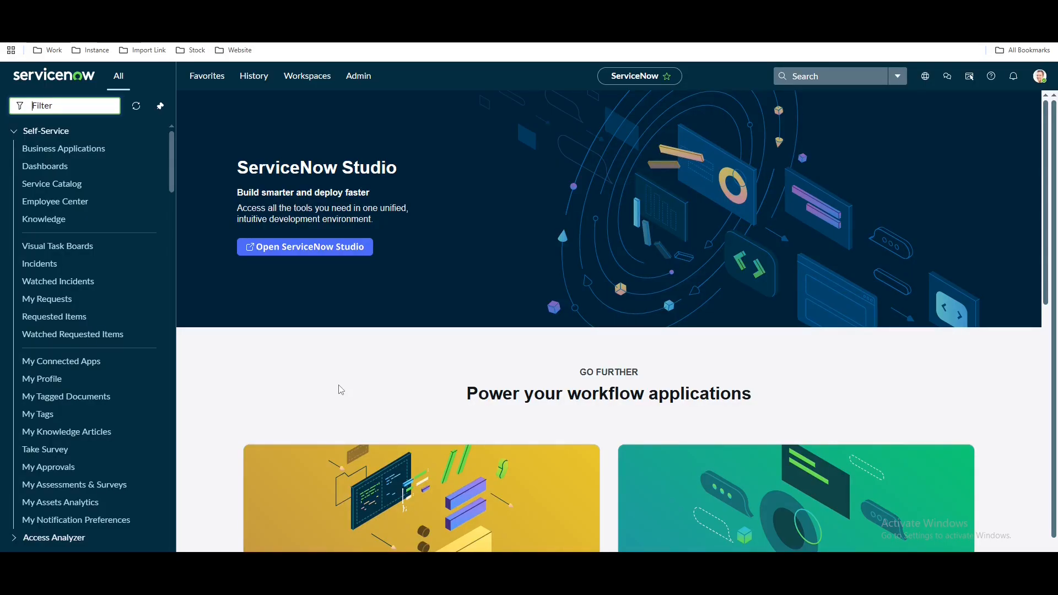
Filter the navigator on 'employe' to list the Employee Center modules
text(loye)
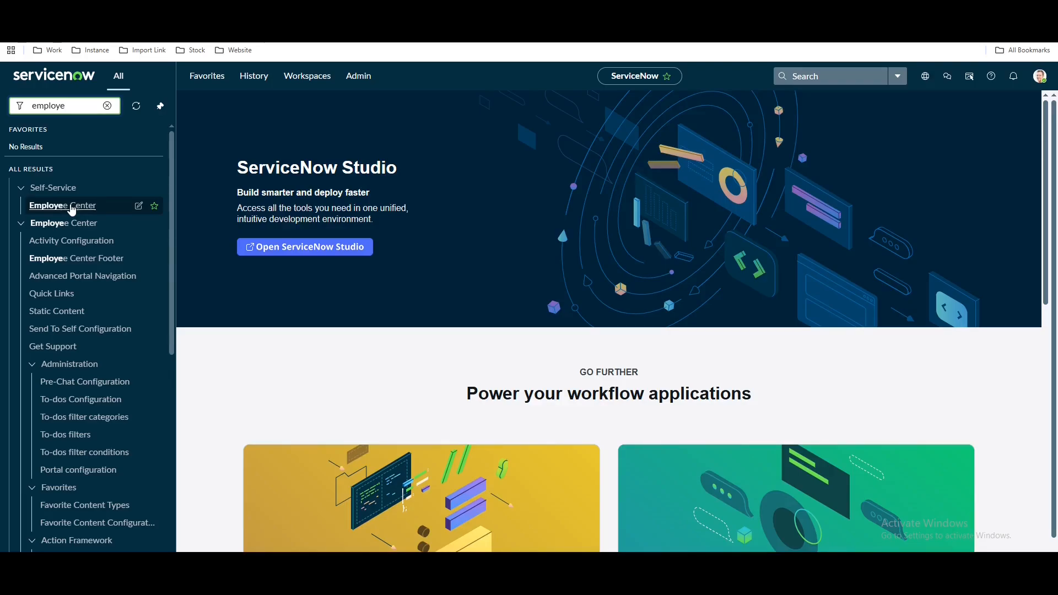
Open Employee Center, search the portal for 'passw', and open the Password Reset item
click(70, 208)
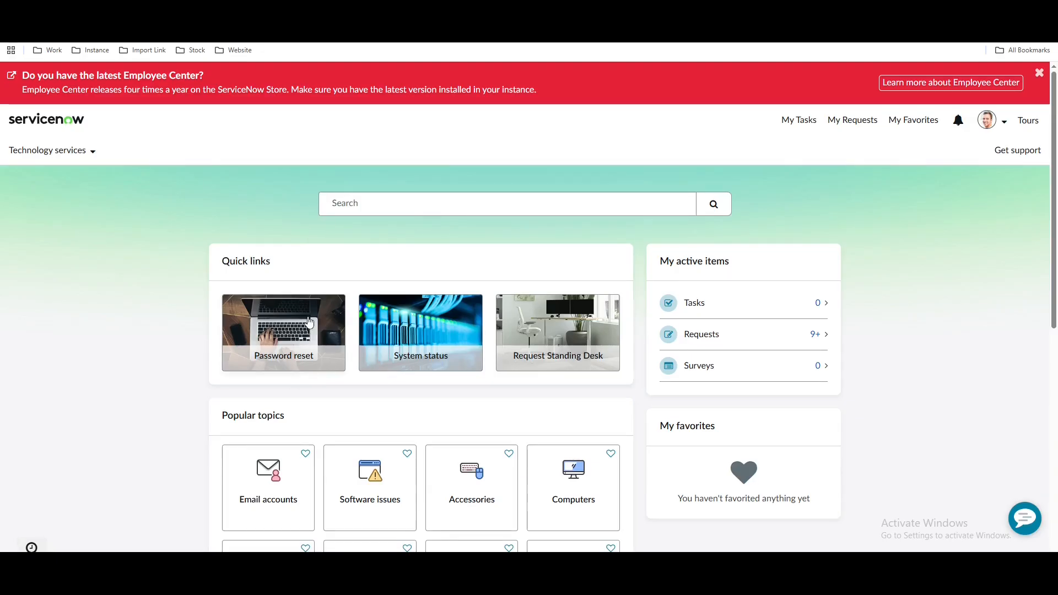
click(366, 198)
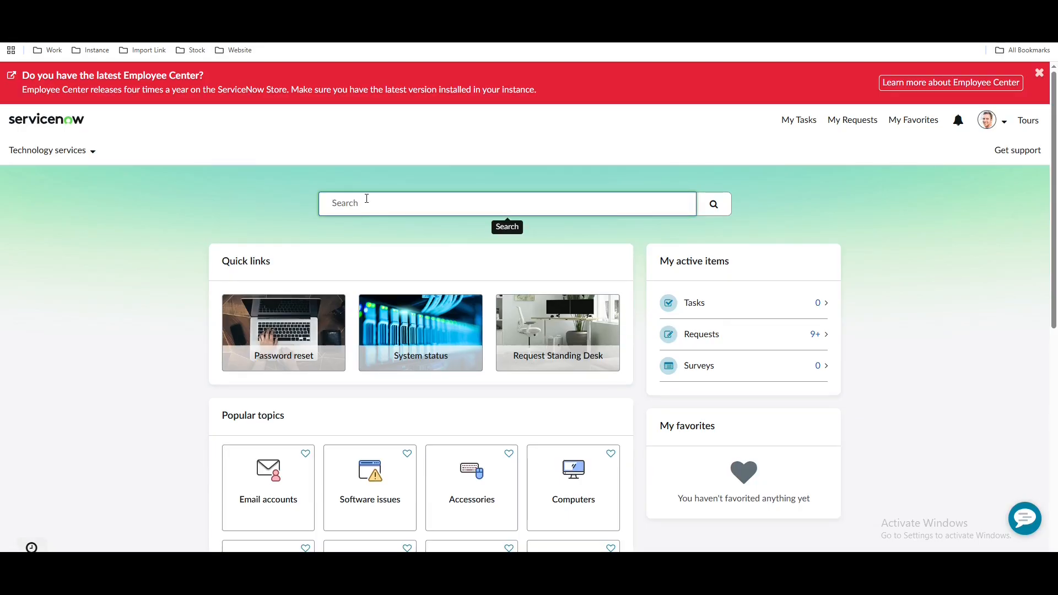
text(password)
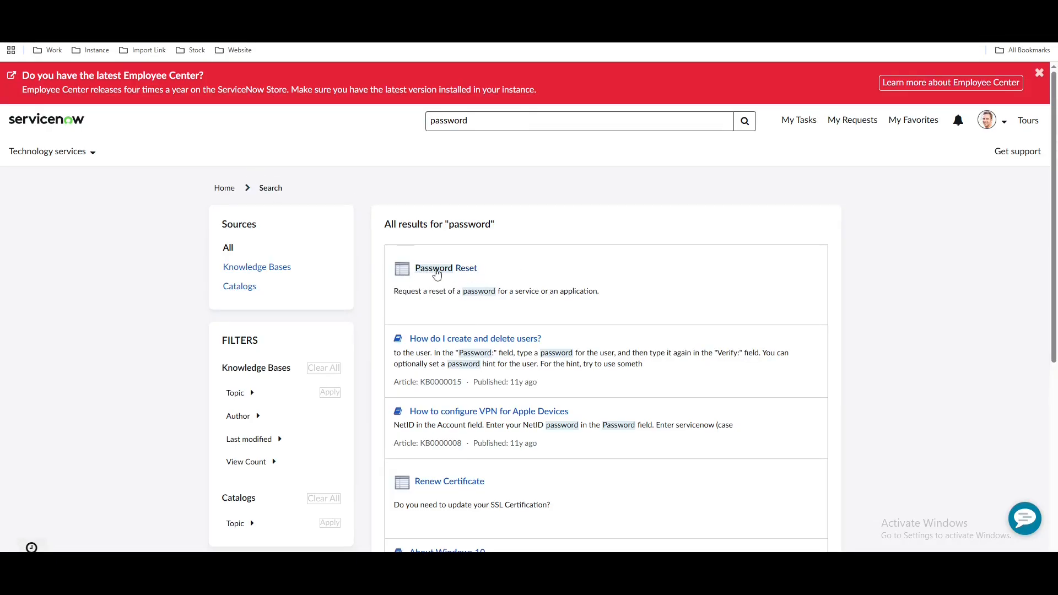
click(436, 274)
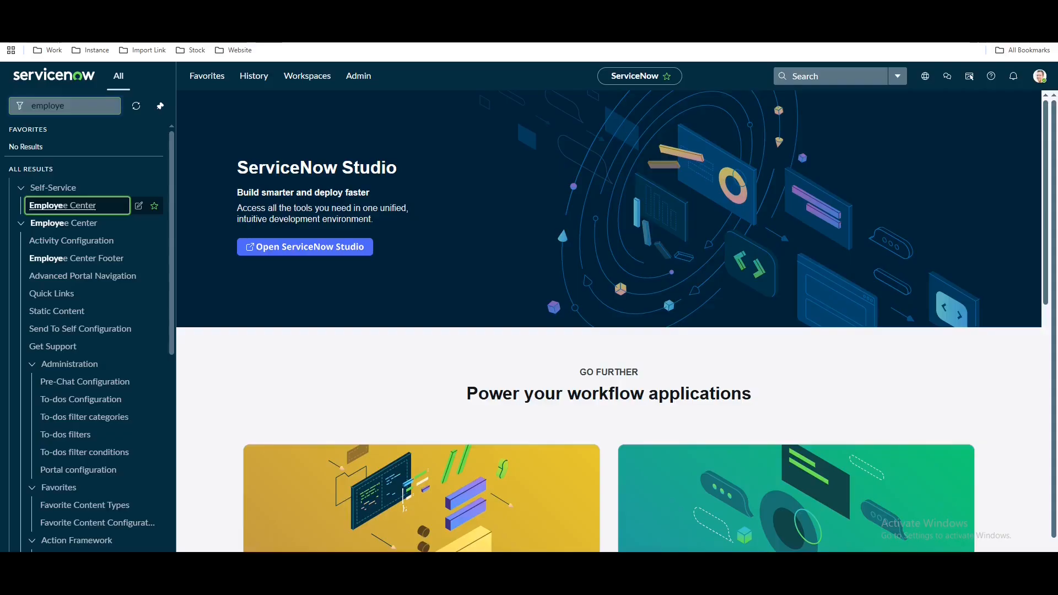
Filter the navigator on 'automated te' and open the automated Tests list
click(2, 105)
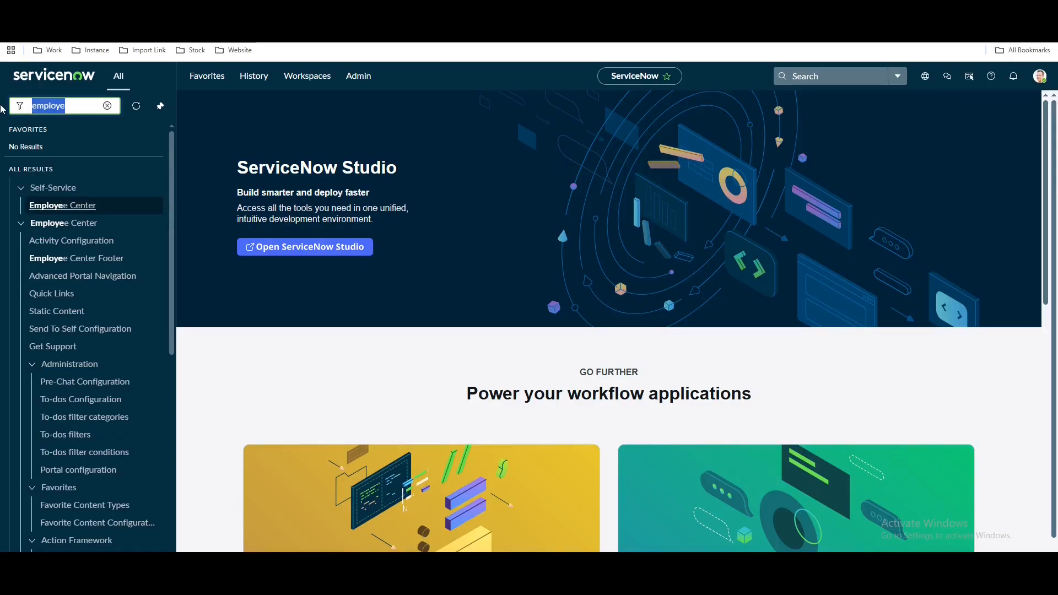
text(autom)
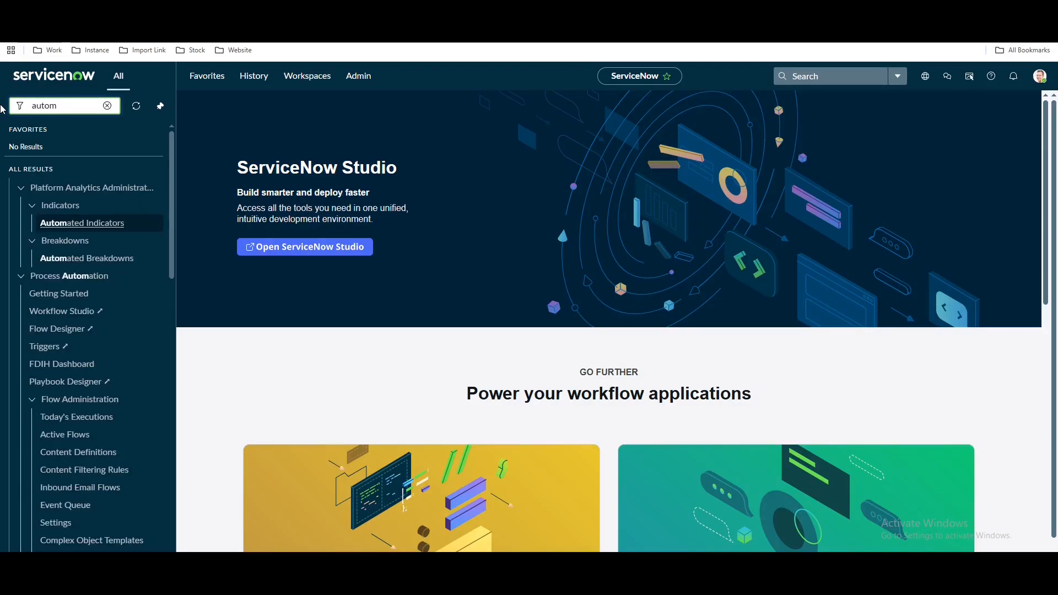
text(ated te)
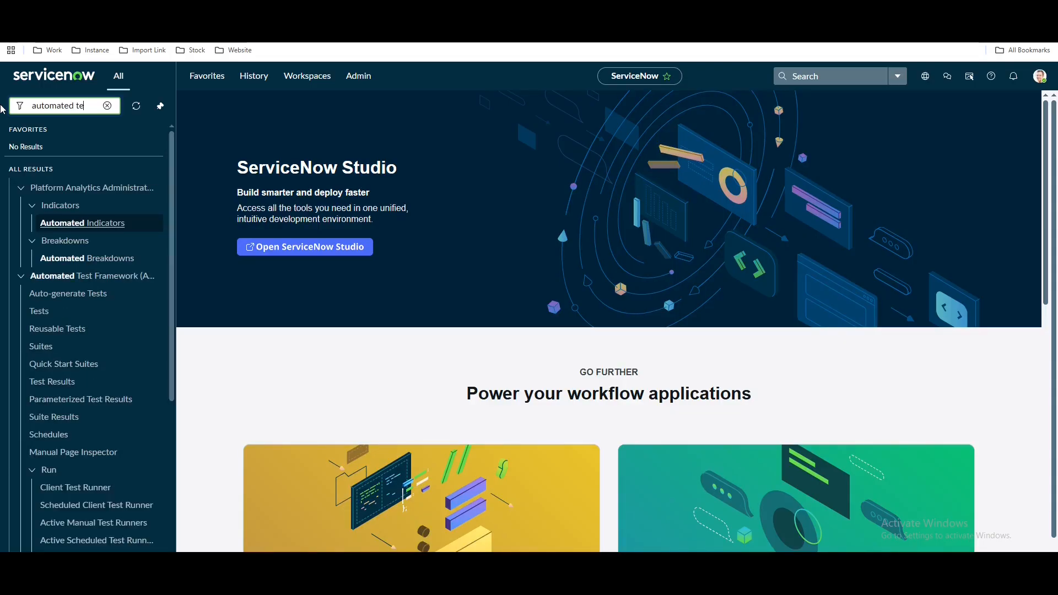
click(48, 228)
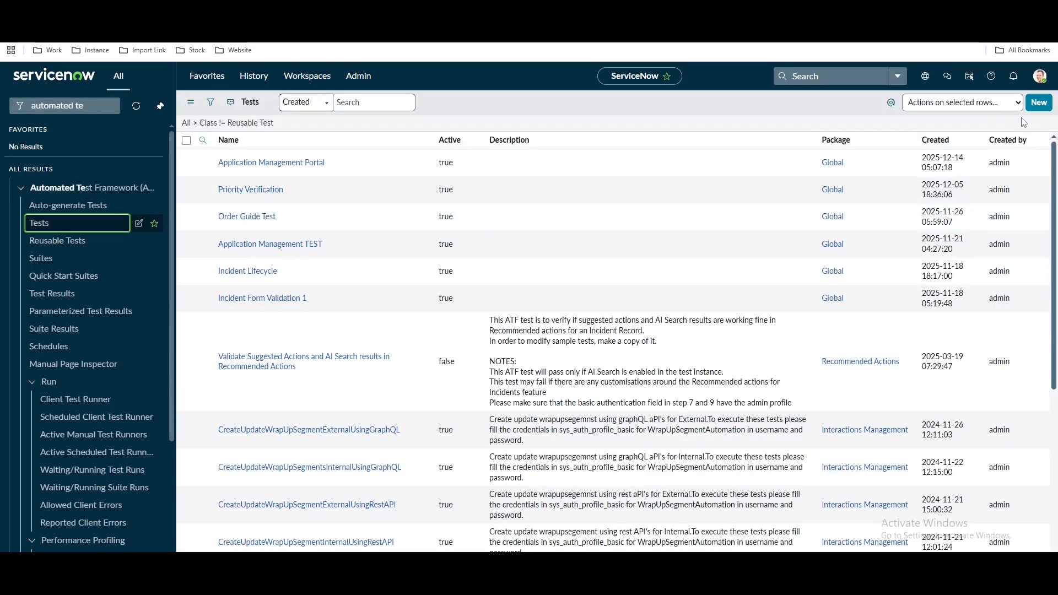
click(1043, 107)
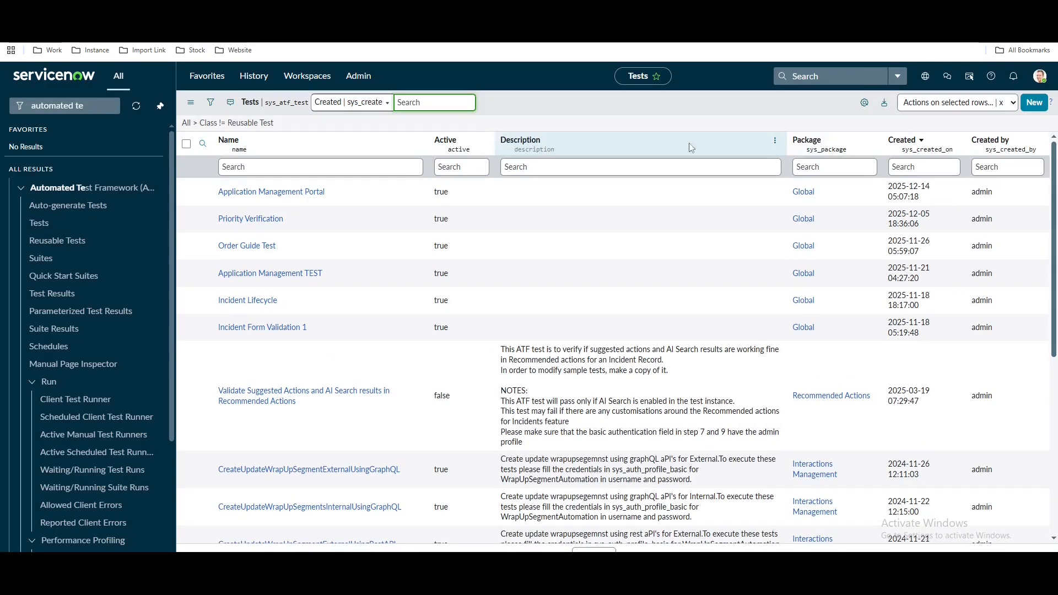
Create and save a new test named 'Portal Search', then filter the navigator on 'employ'
click(1032, 102)
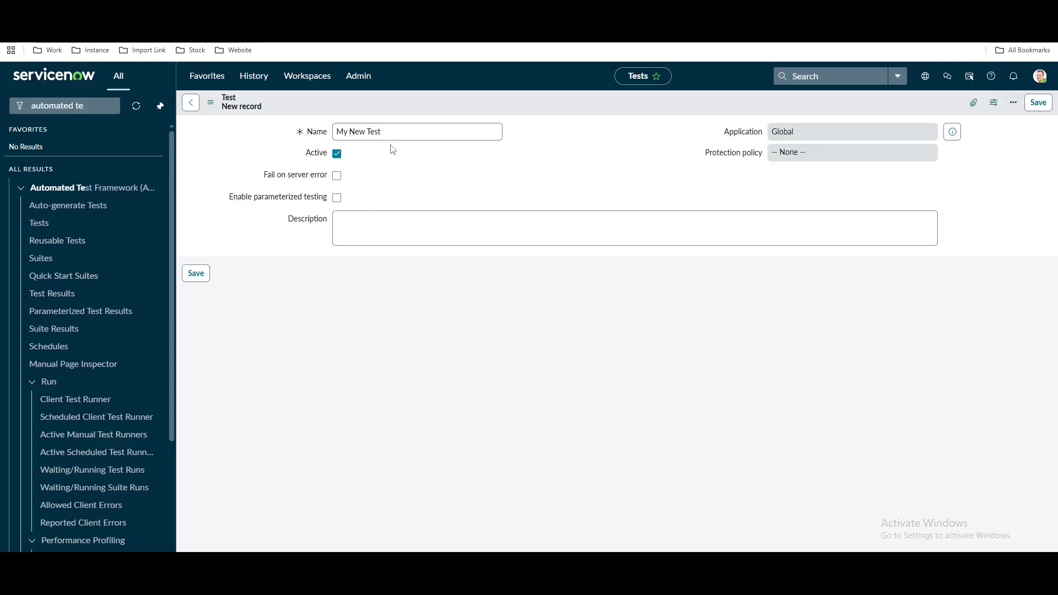
triple_click(397, 129)
text(Portal Search)
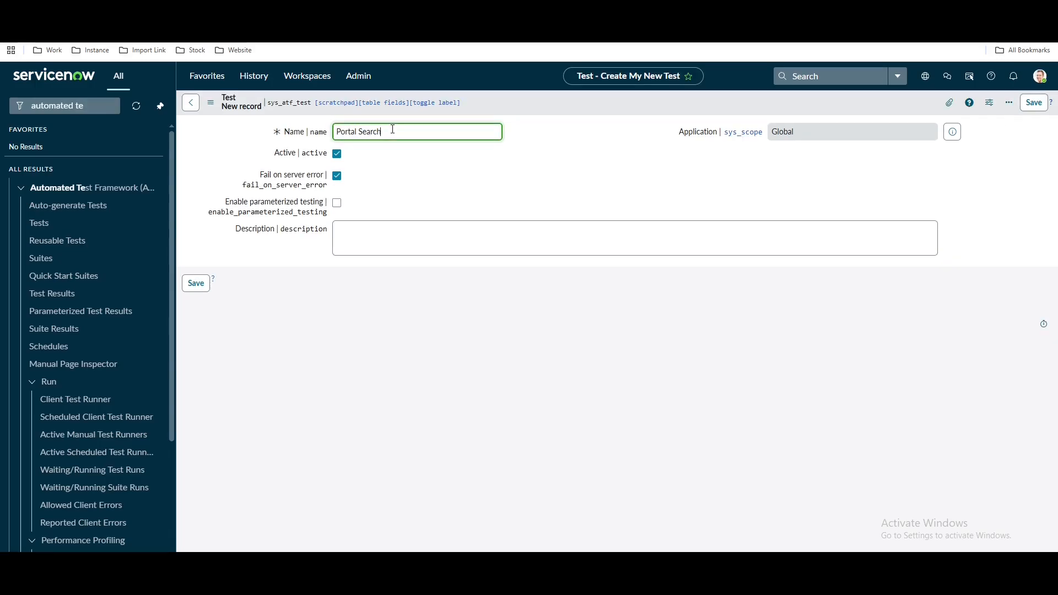
right_click(519, 114)
click(541, 118)
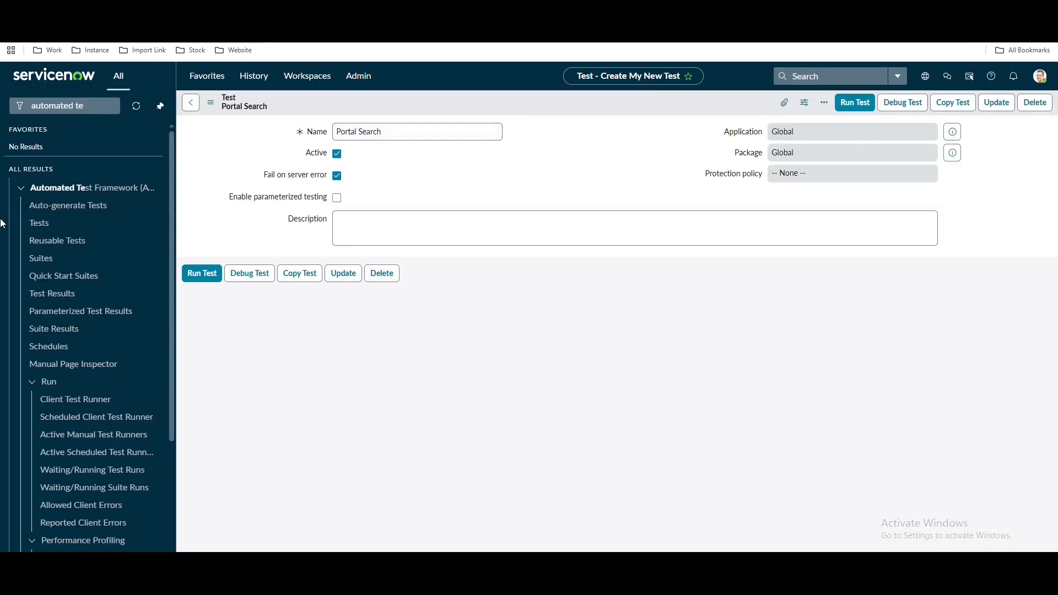
drag(92, 106, 3, 103)
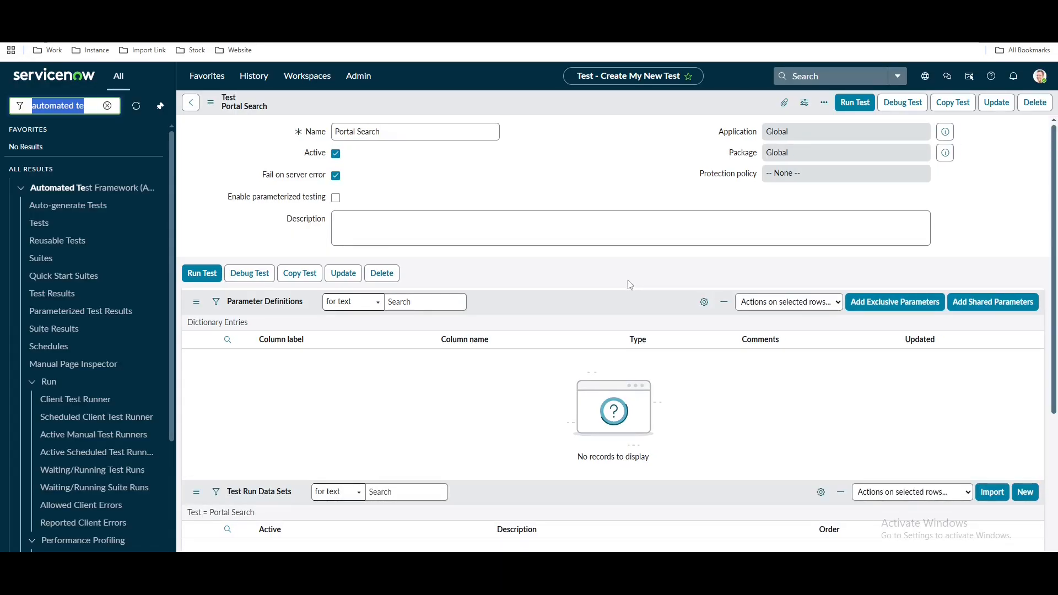
text(em)
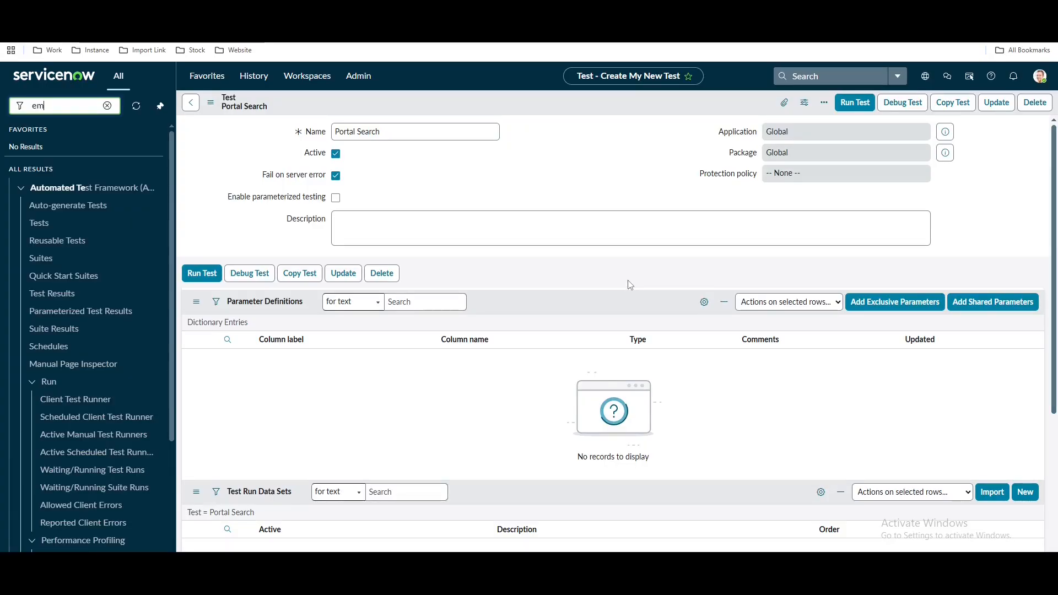
text(ployee)
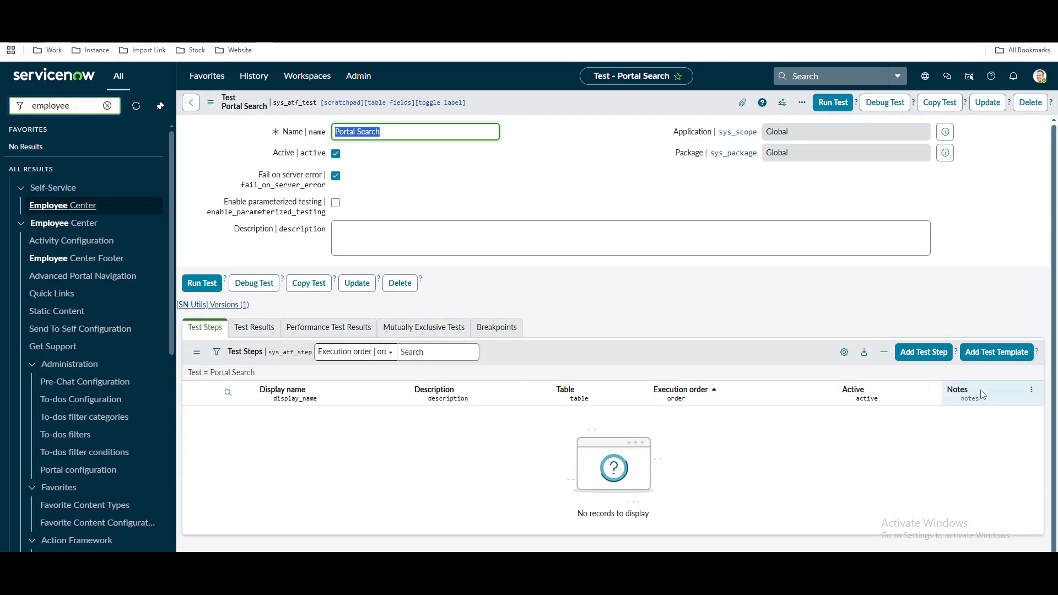
Add a Navigate to Module step opening the Employee Center module as step 1
click(916, 356)
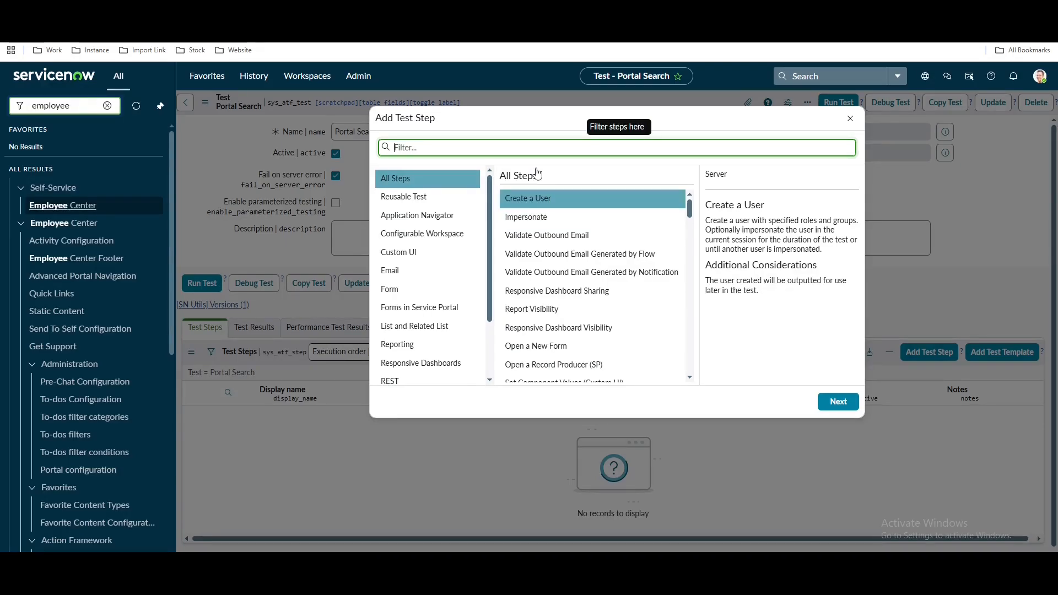
text(nav)
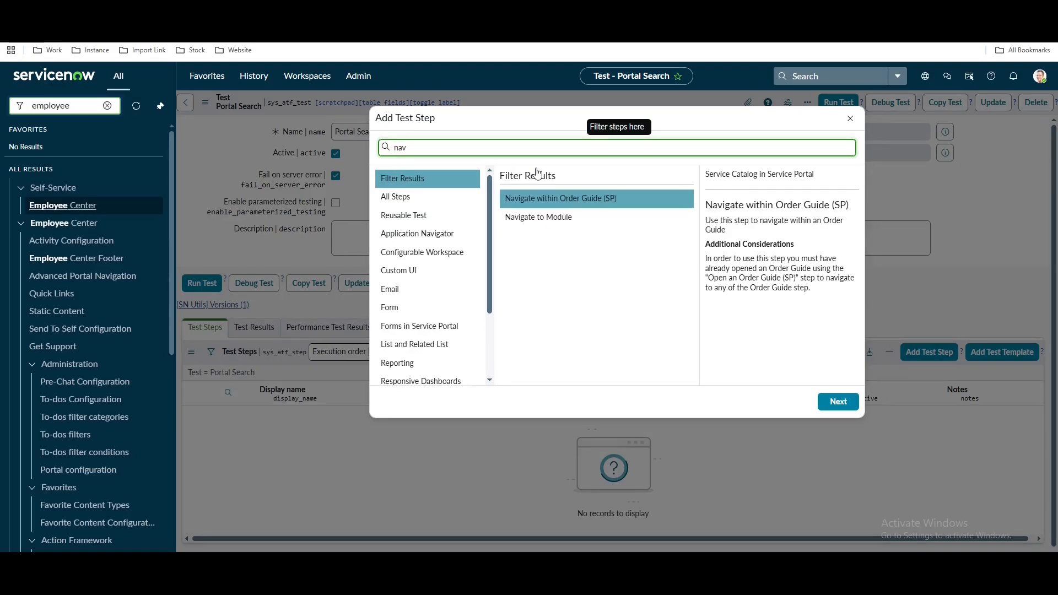
click(540, 217)
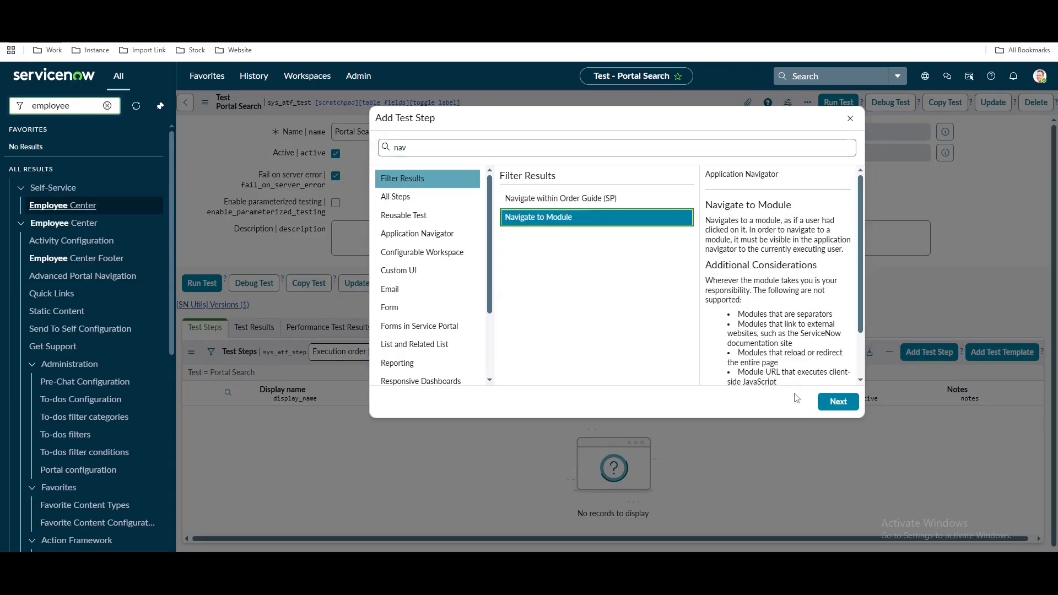
click(832, 402)
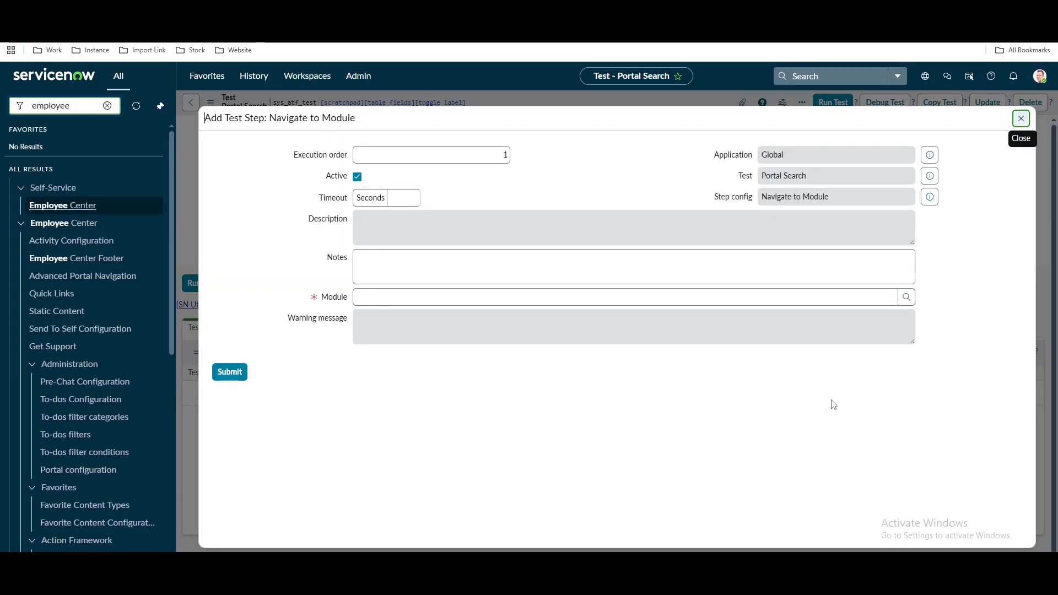
click(475, 298)
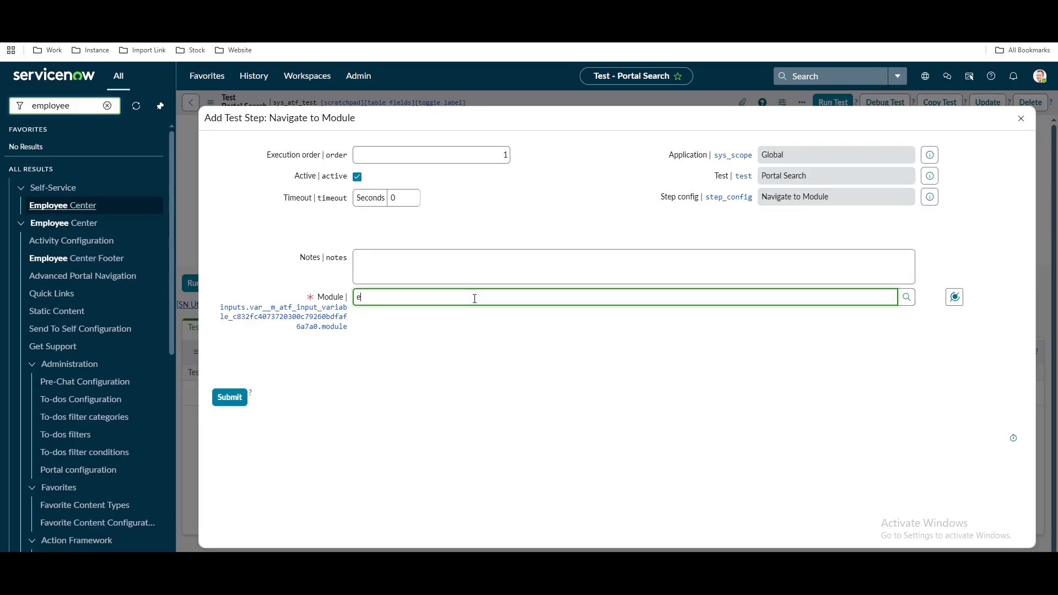
text(employee)
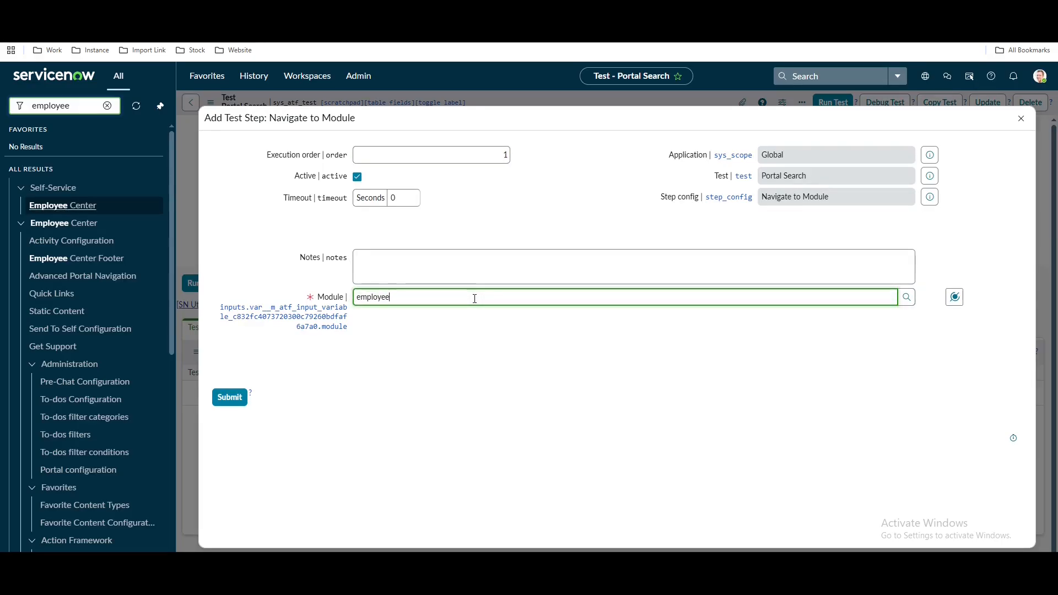
click(422, 314)
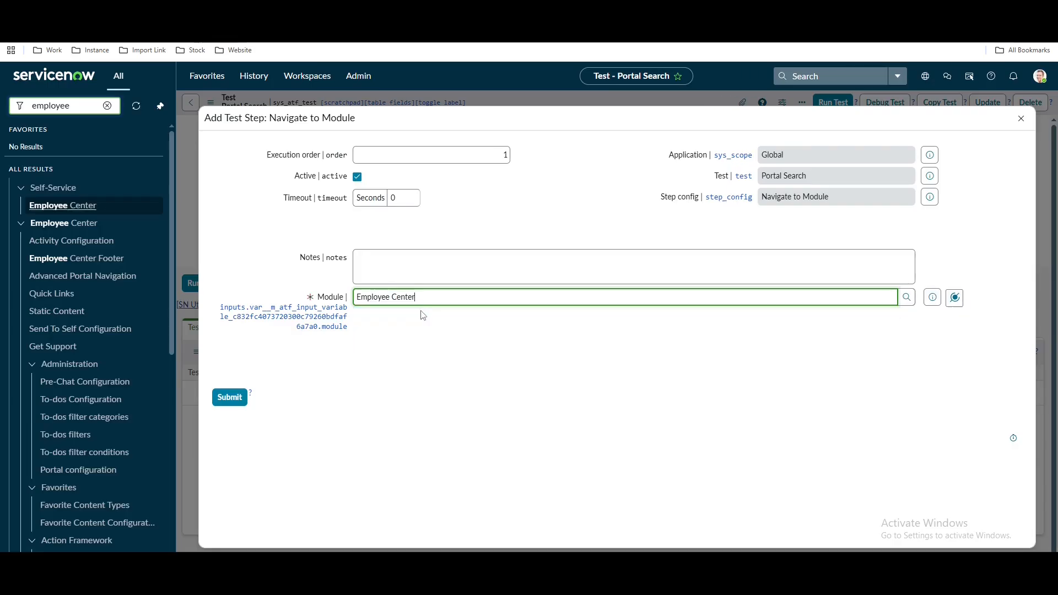
click(226, 397)
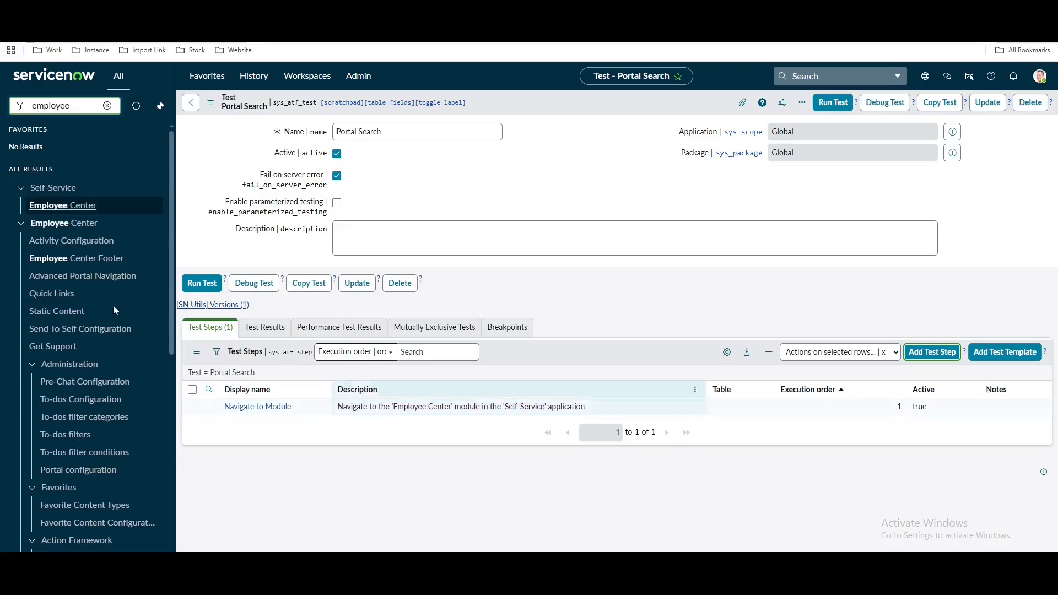
Go to the Employee Center home page in the portal and start a search
click(62, 206)
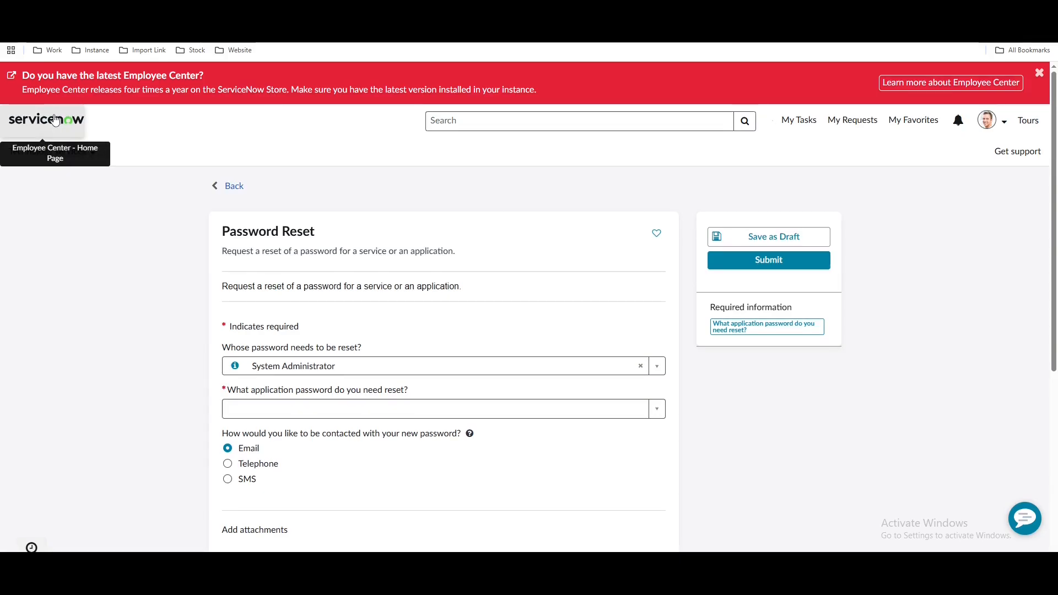
click(54, 121)
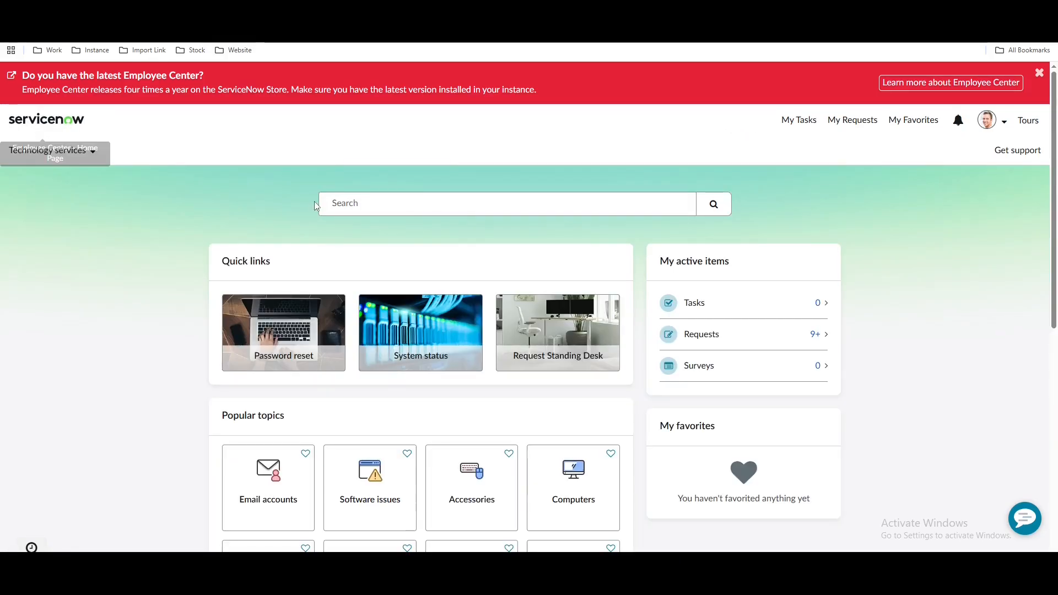
click(340, 200)
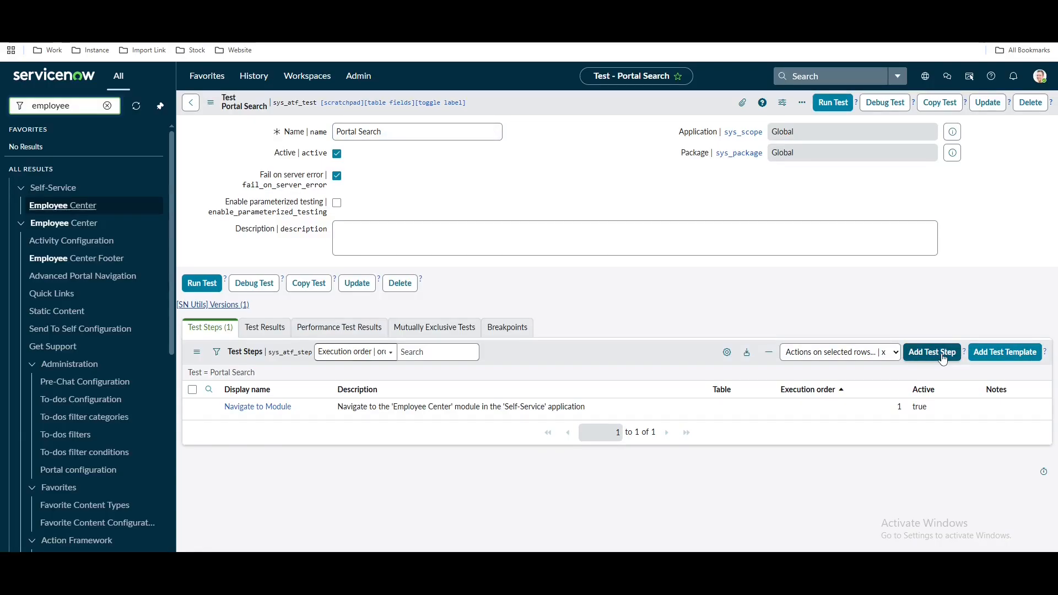
Add a Custom UI Set Component Values step, retrieve the page components, and continue to step 2
click(943, 359)
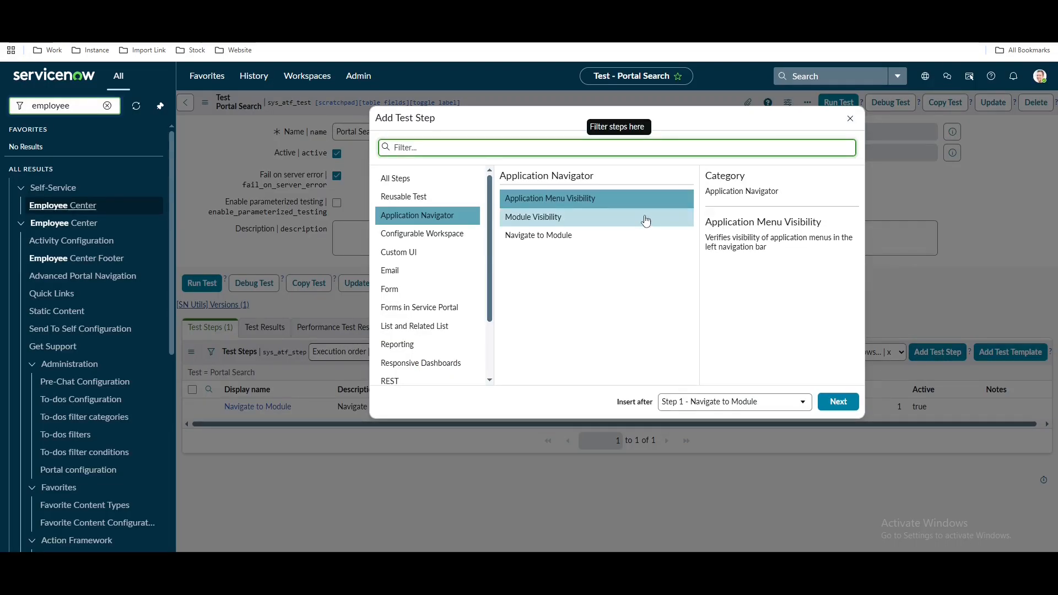
click(404, 253)
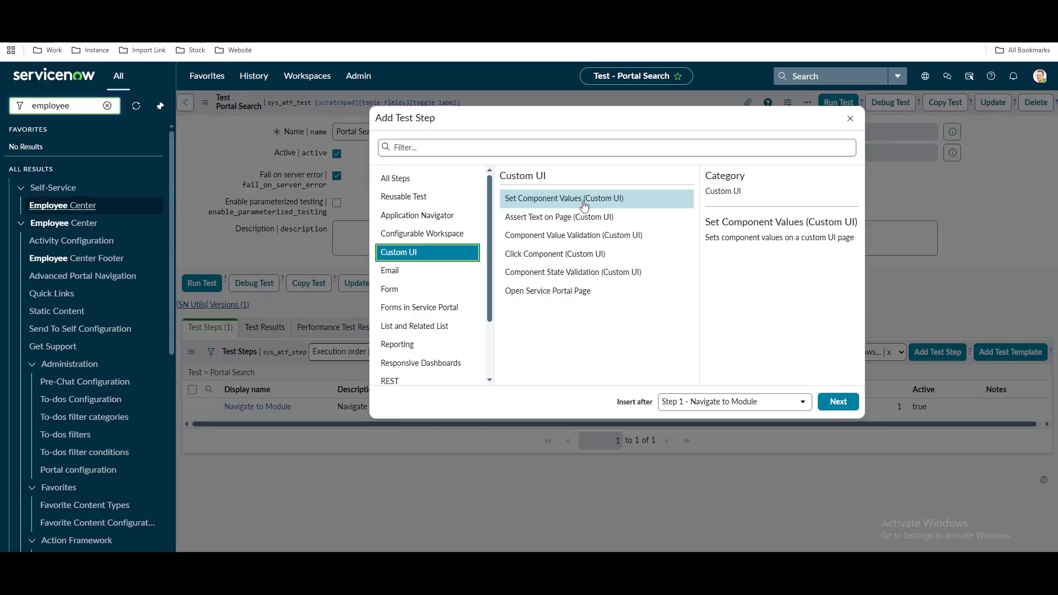
click(838, 402)
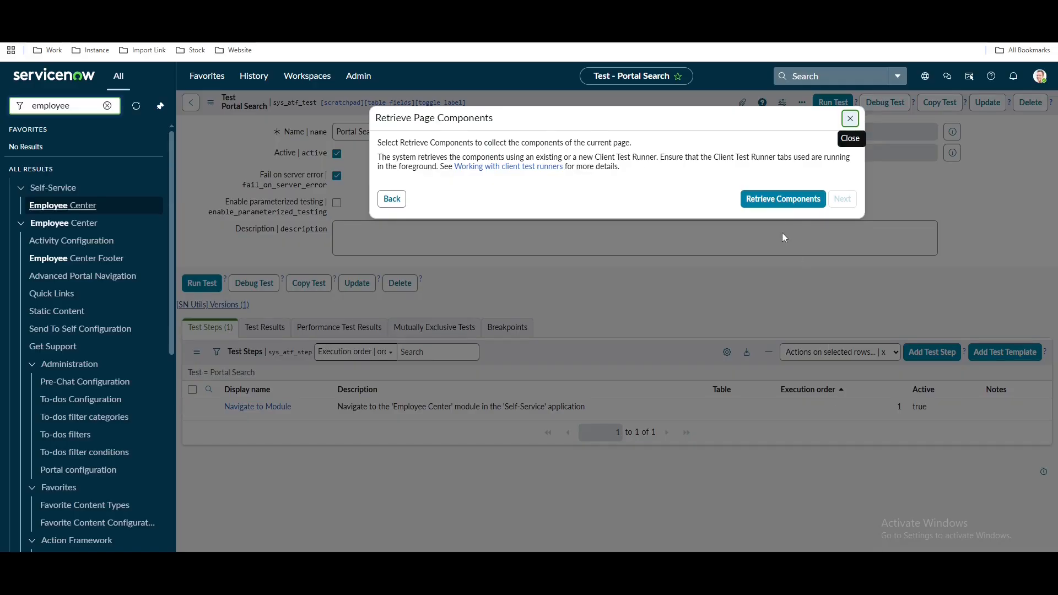
click(776, 205)
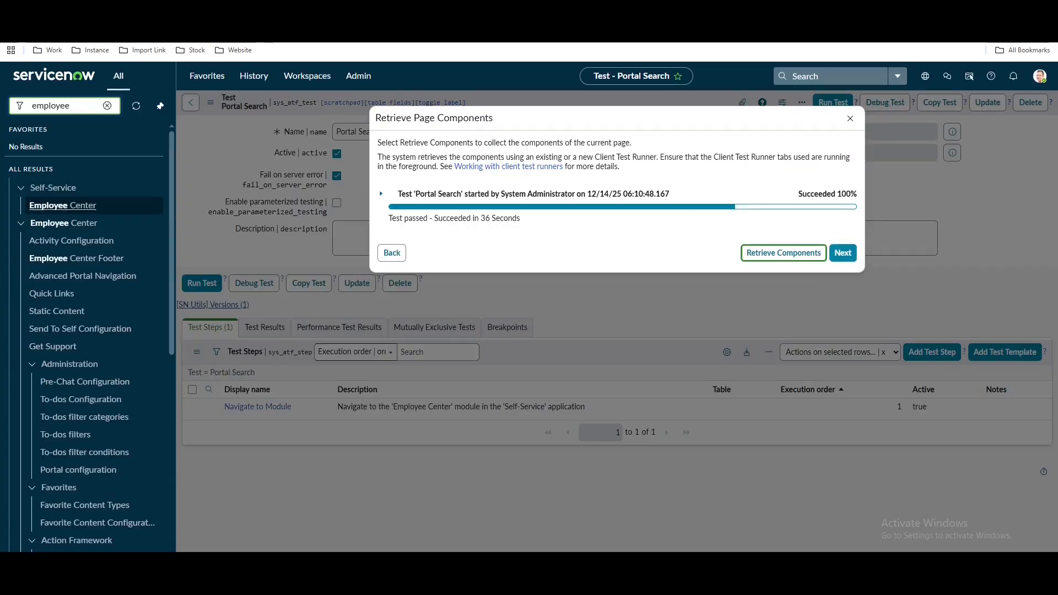
click(842, 252)
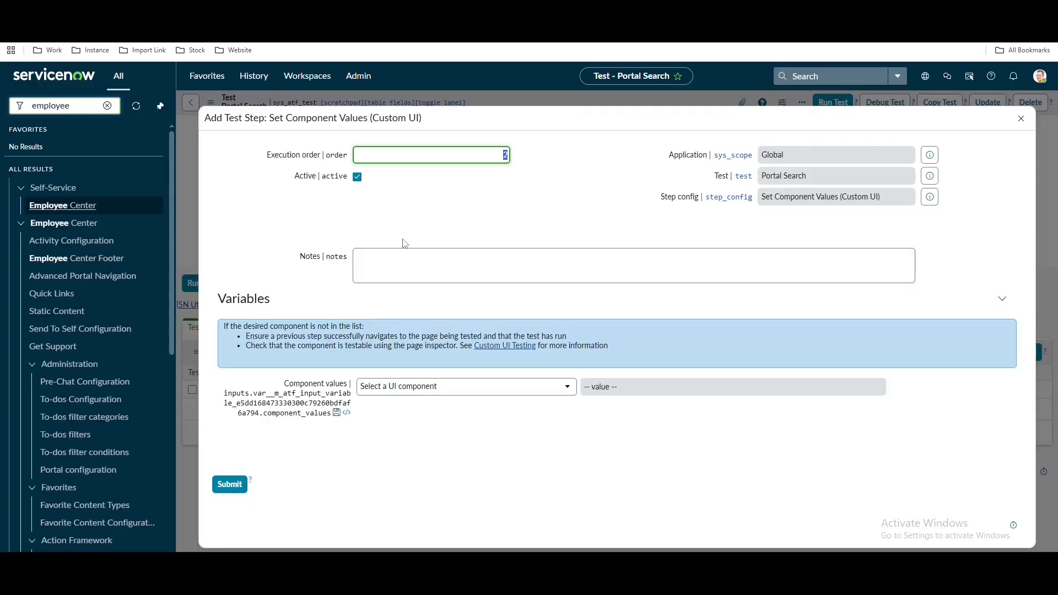
Set the new step's component to the portal's homepage Search combobox
click(461, 392)
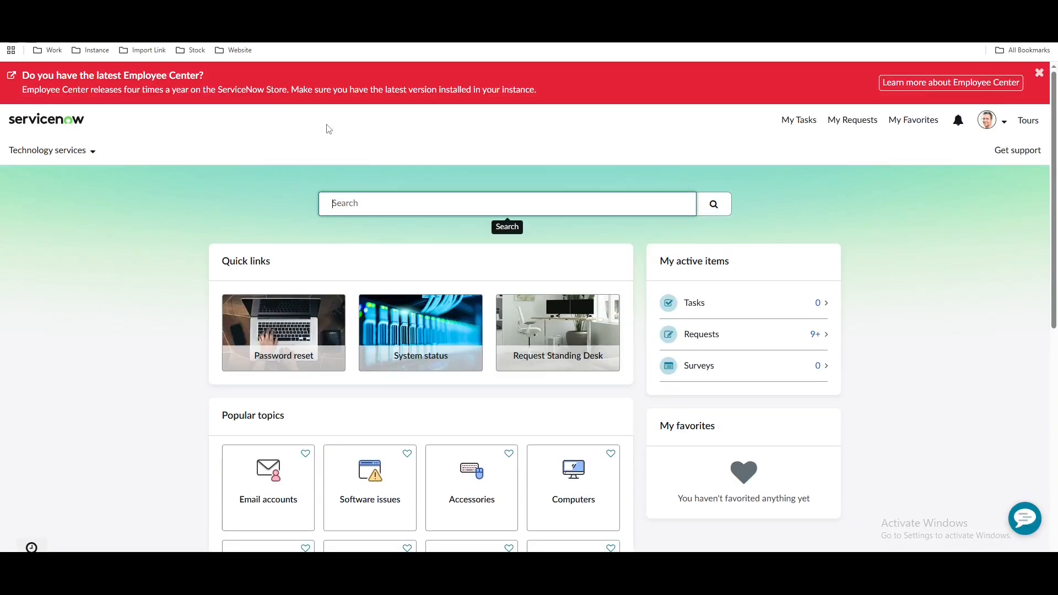
ctrl+right_click(354, 191)
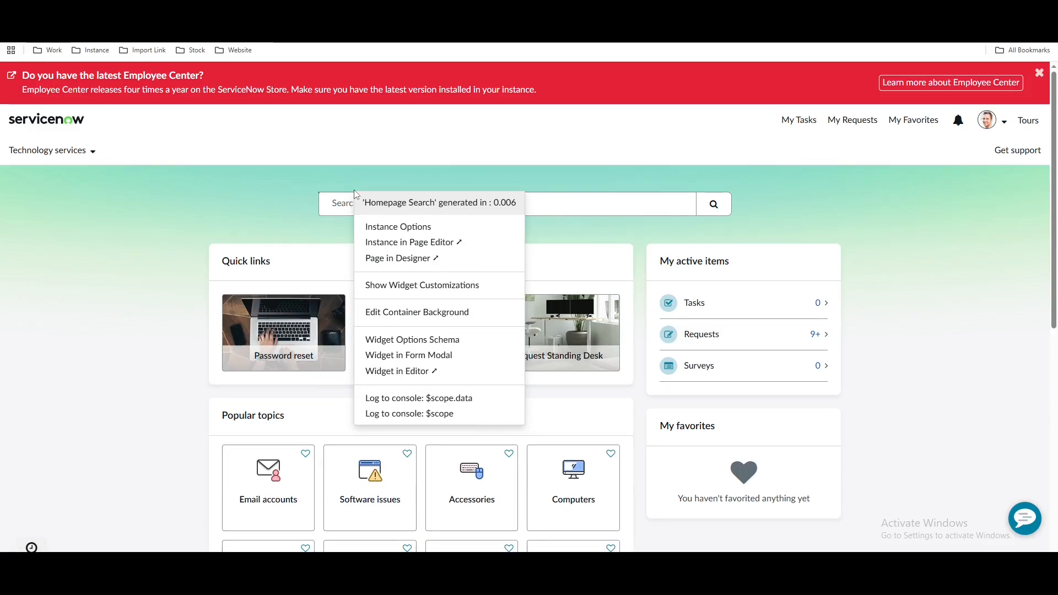
click(331, 10)
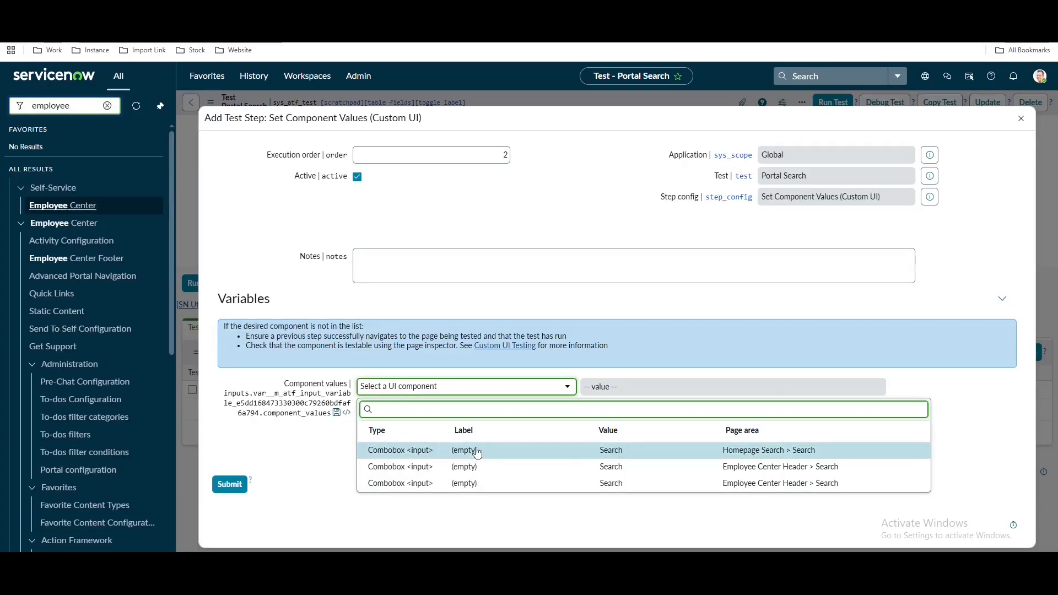
click(612, 450)
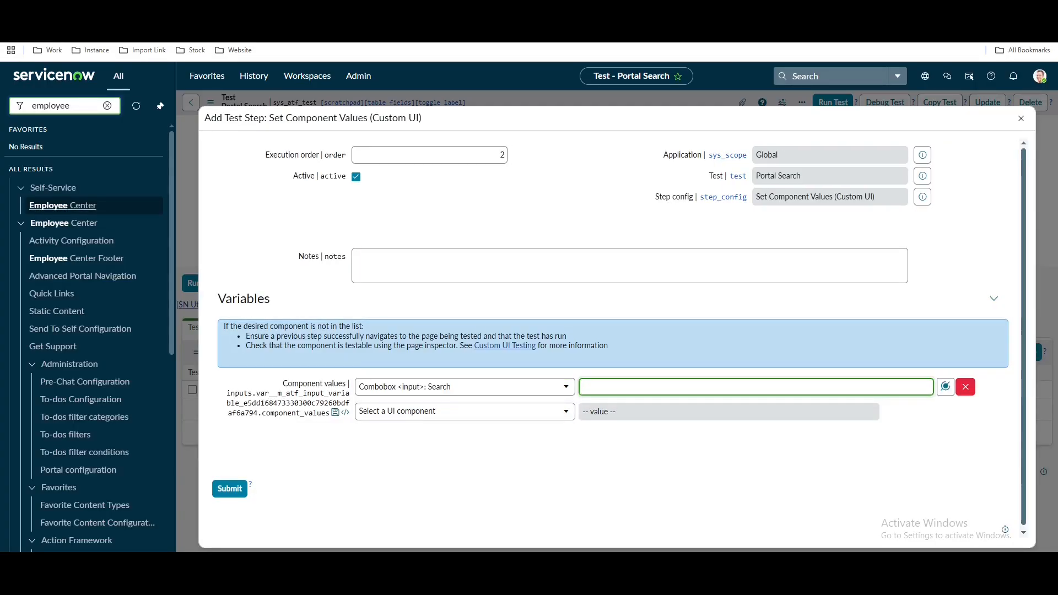
click(324, 10)
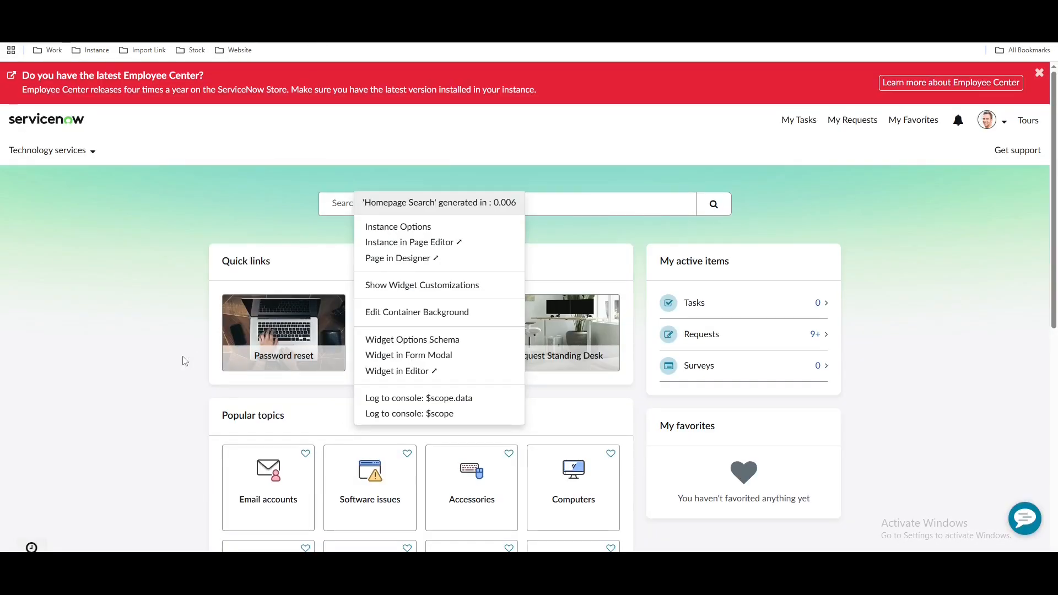
click(145, 381)
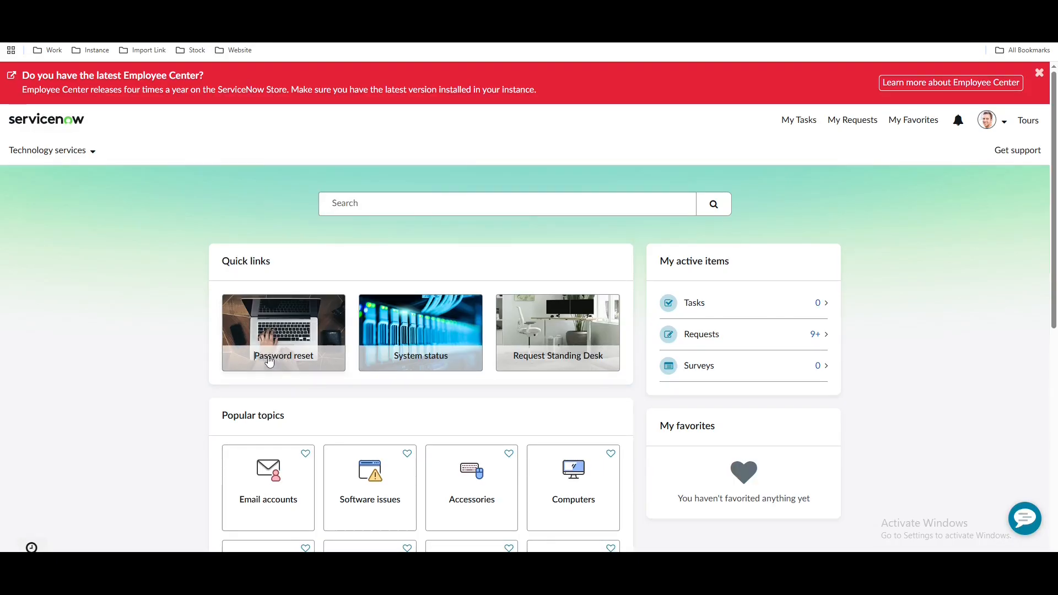
click(223, 10)
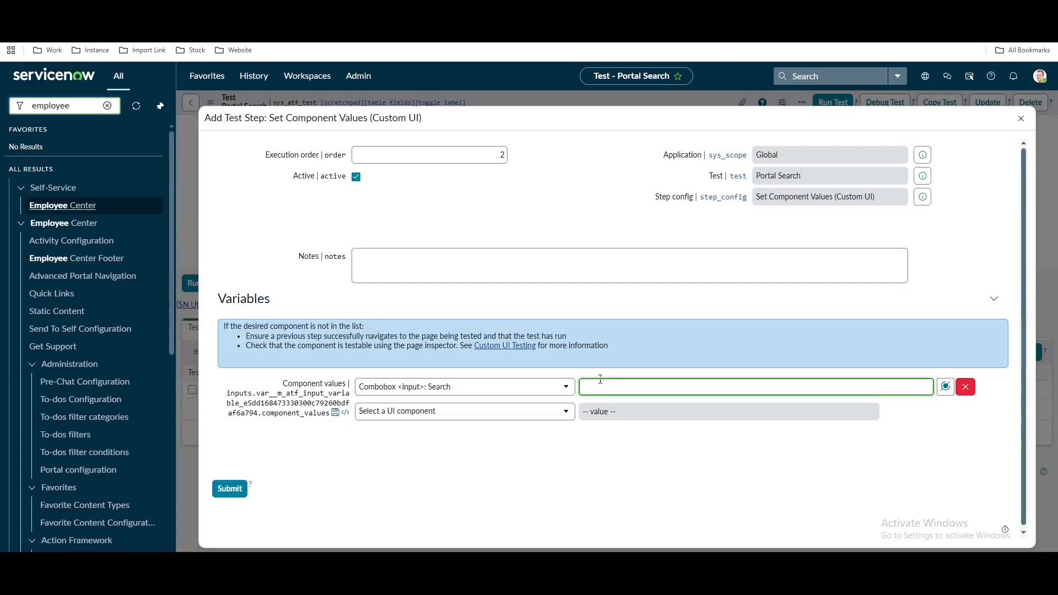
Enter 'Password' as the component value, submit the step, and try 'pass' in the portal search
text(p)
key(BackSpace)
text(Password)
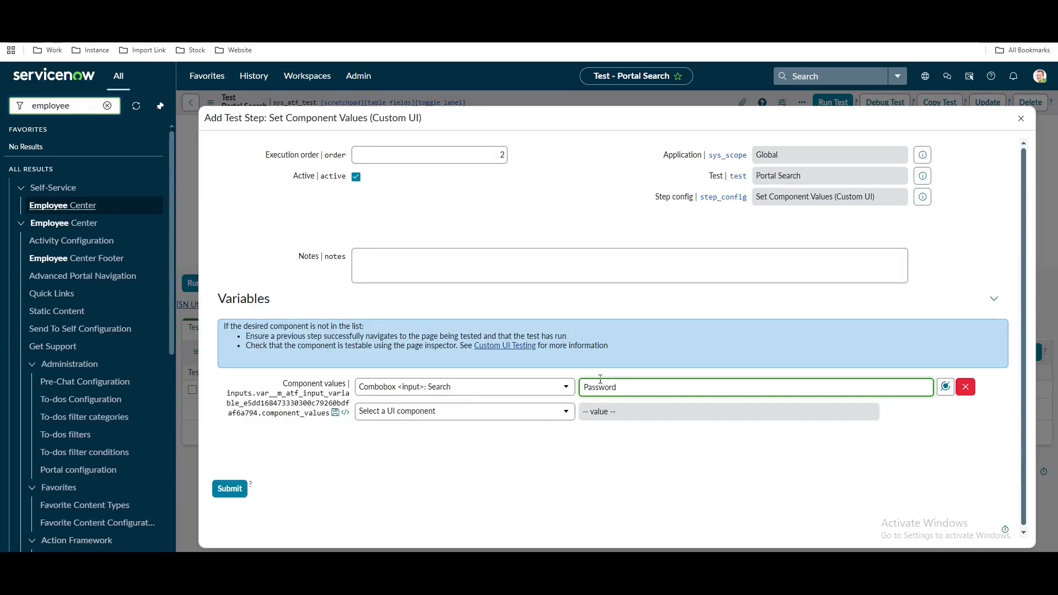
click(240, 488)
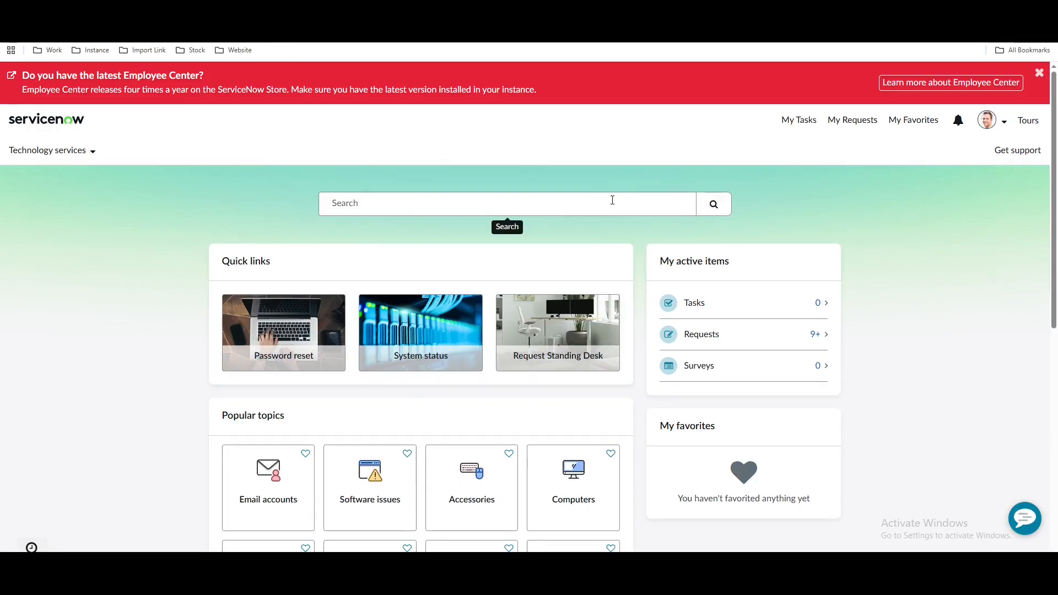
click(612, 200)
text(pass)
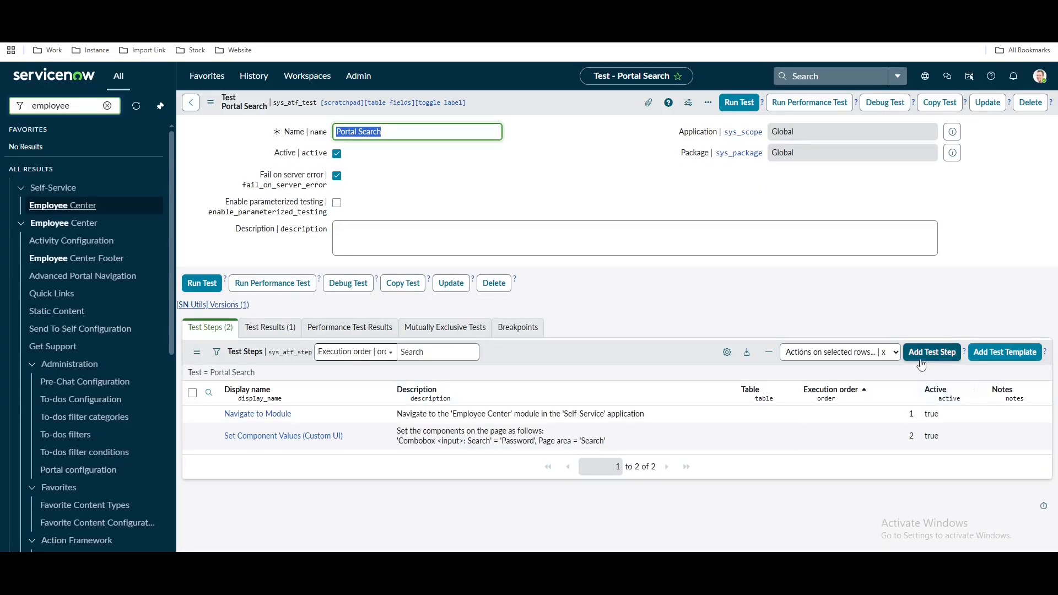
Add a Custom UI Click Component step and retrieve the portal page's components
click(921, 364)
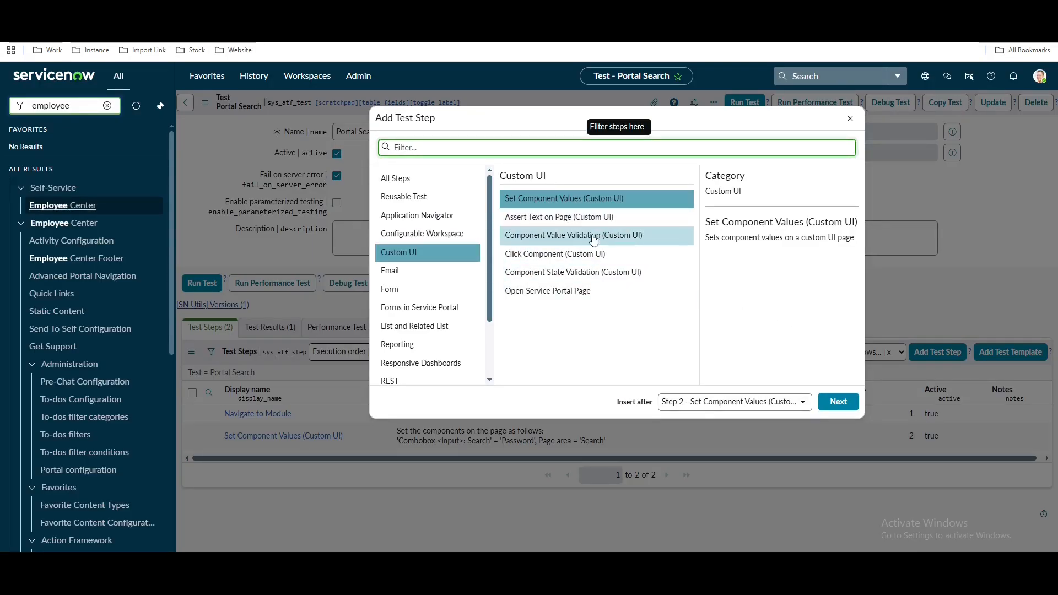
click(606, 254)
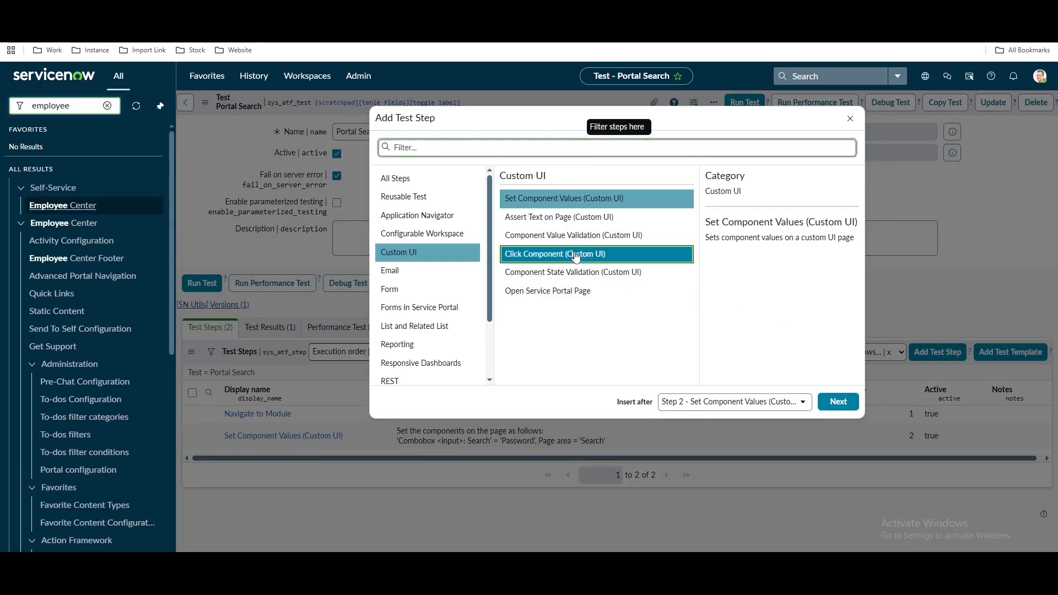
click(838, 402)
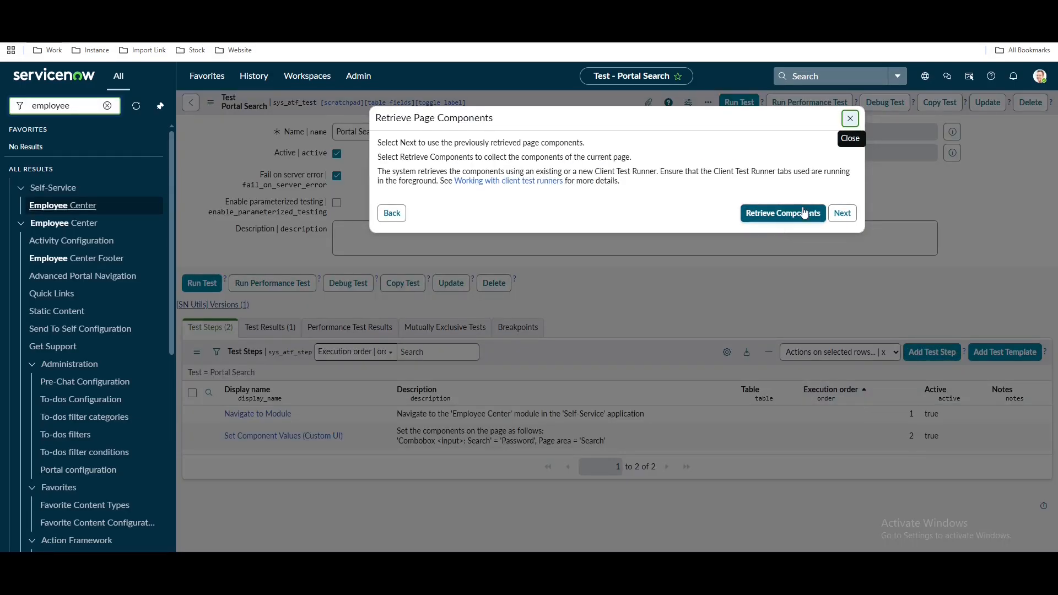
click(803, 213)
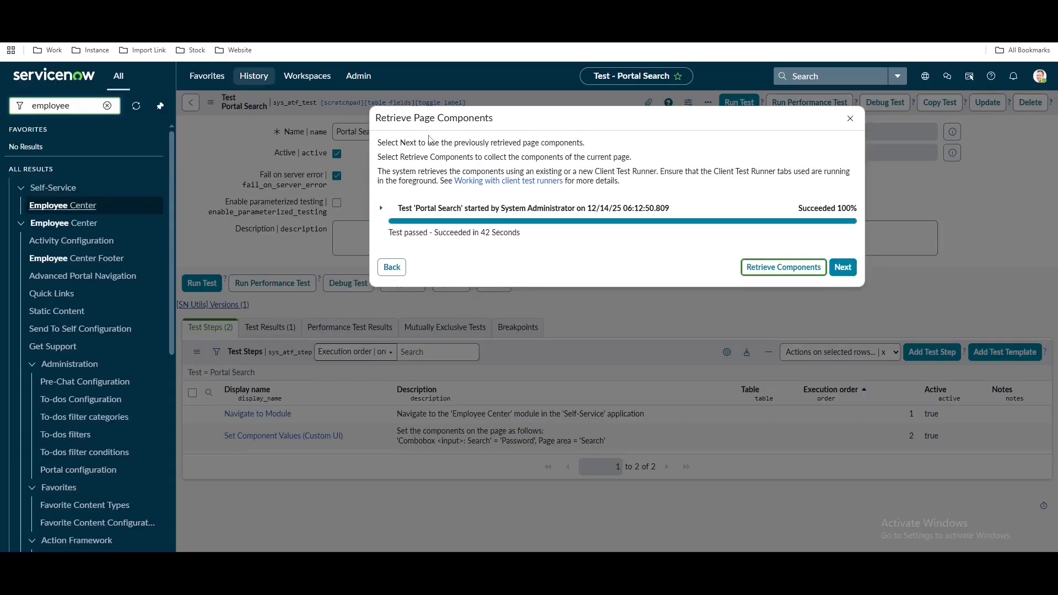
click(842, 269)
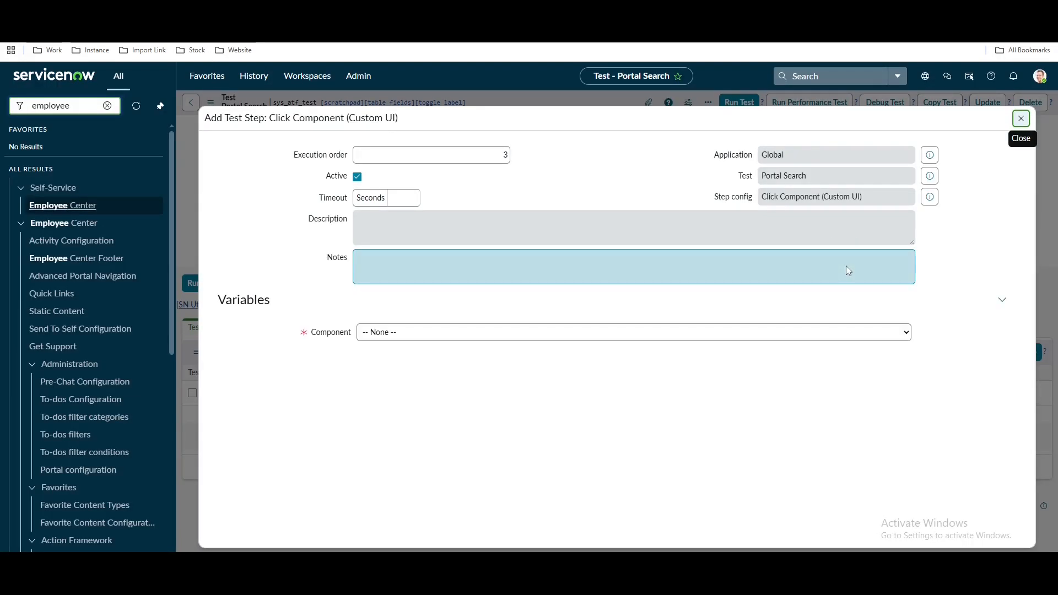
Search 'sea' and pick 'Button <button>: Search' as the component to click
click(392, 335)
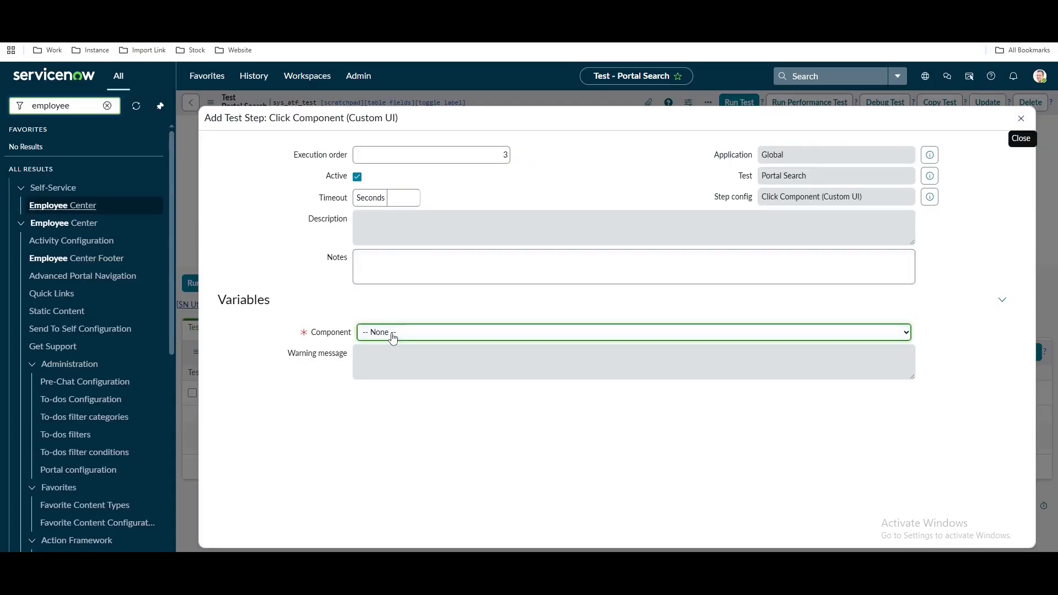
click(393, 334)
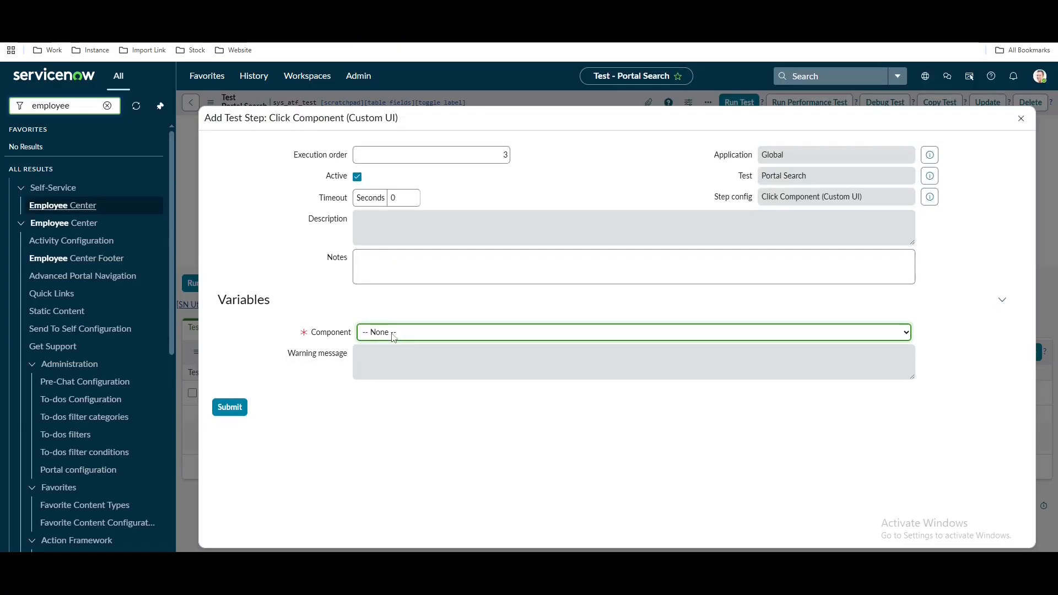
click(403, 385)
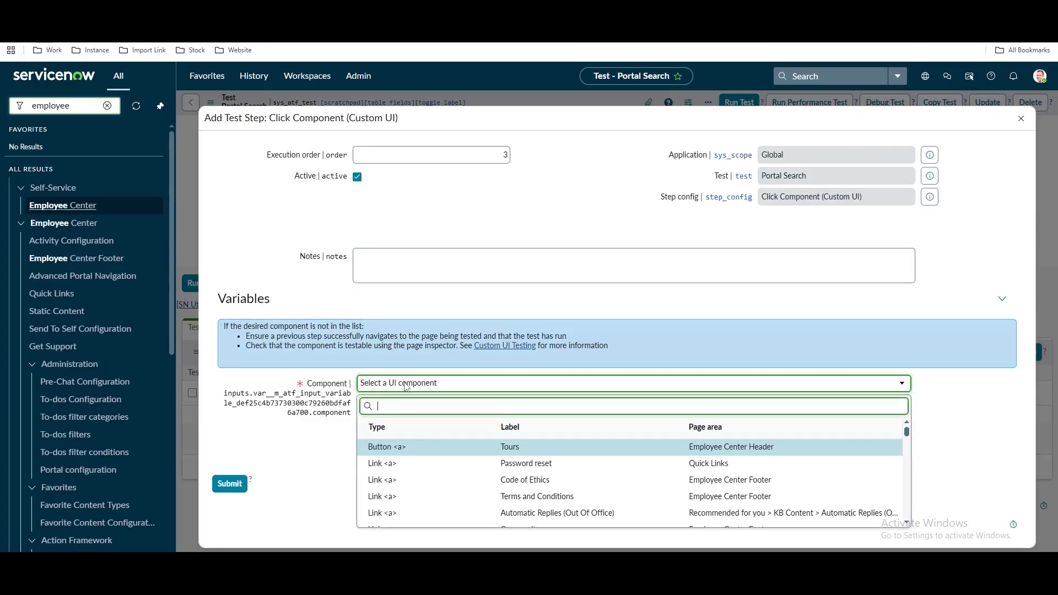
text(sea)
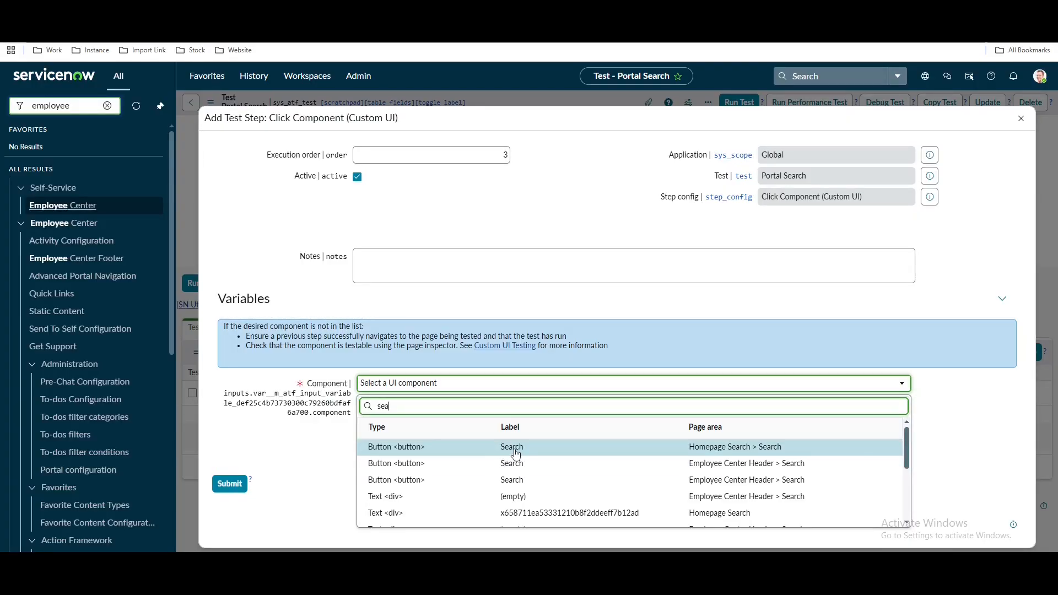
click(561, 452)
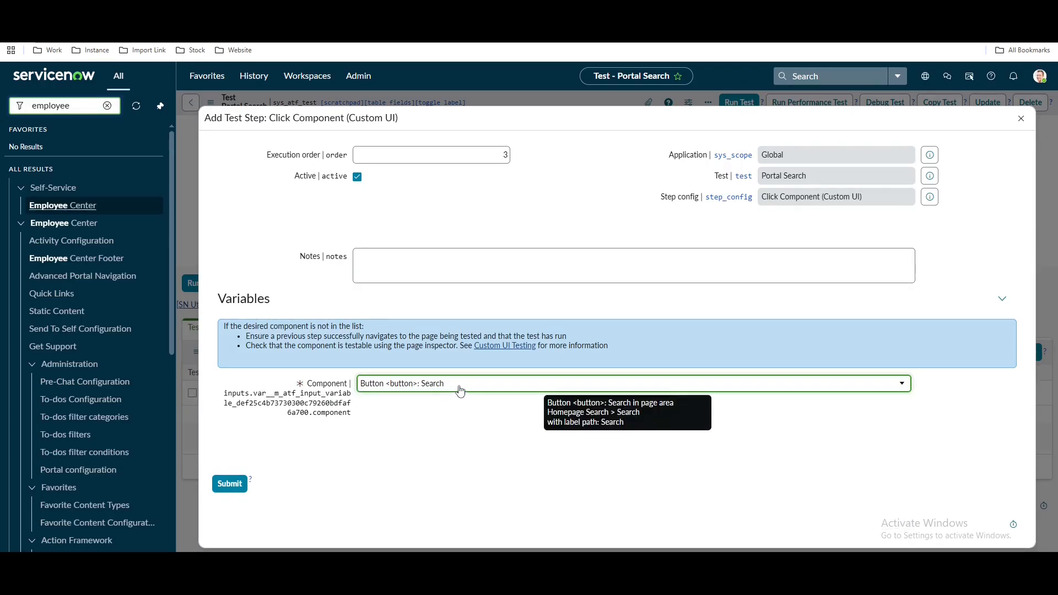
Save the Click Component step, run the 'password' portal search, and begin another test step
click(230, 485)
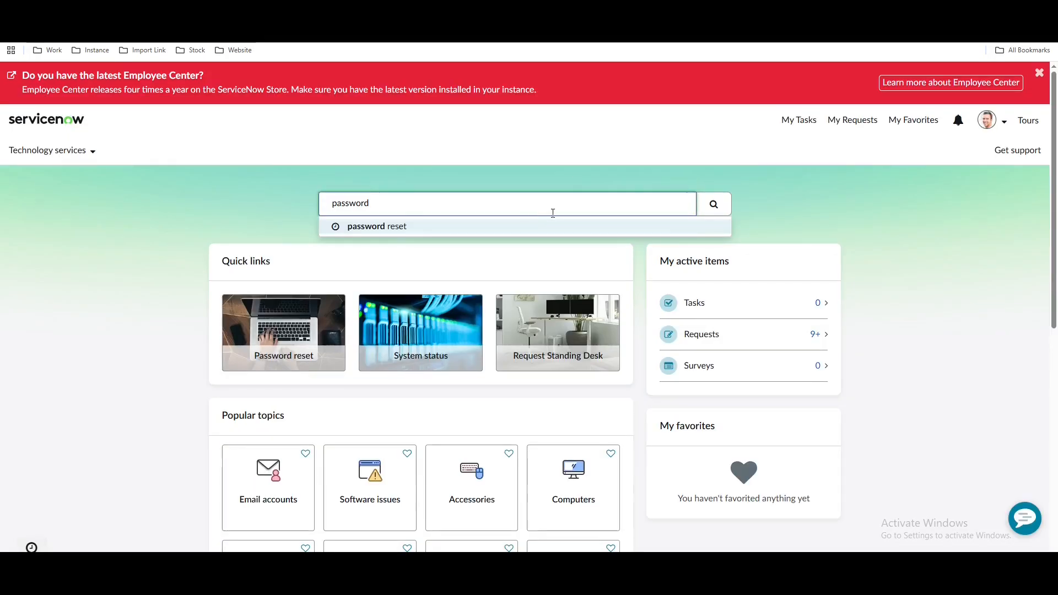
click(723, 207)
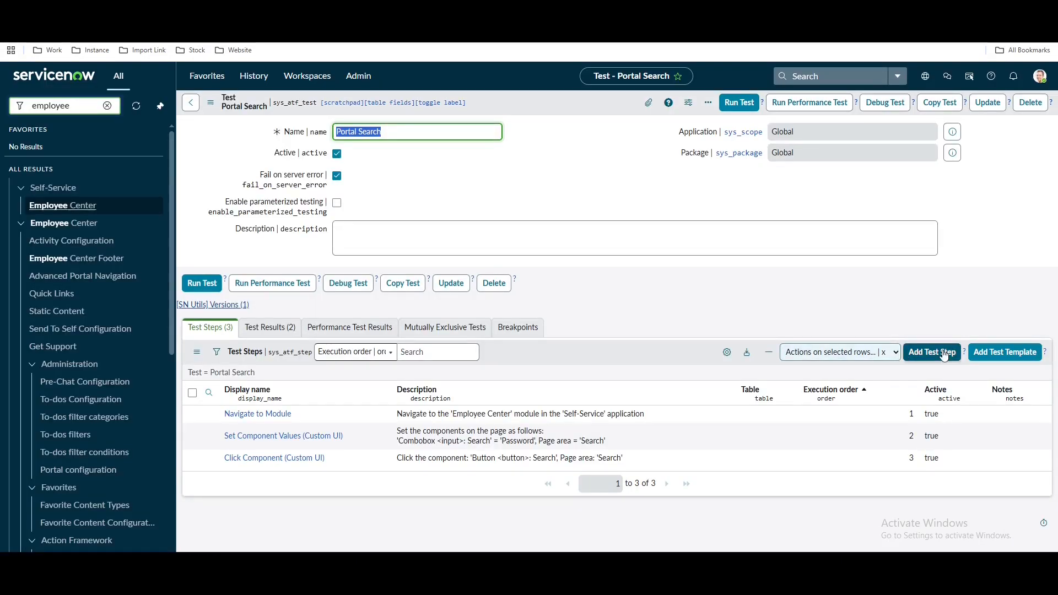
click(944, 356)
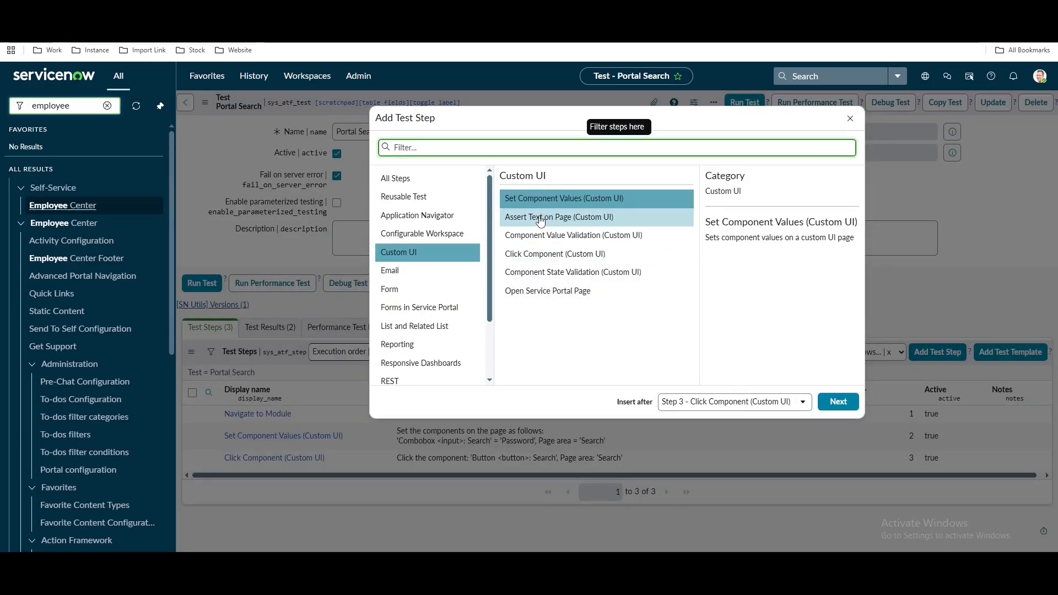
Add an Assert Text on Page step with 'Text is on page' for 'Password Reset'
click(607, 223)
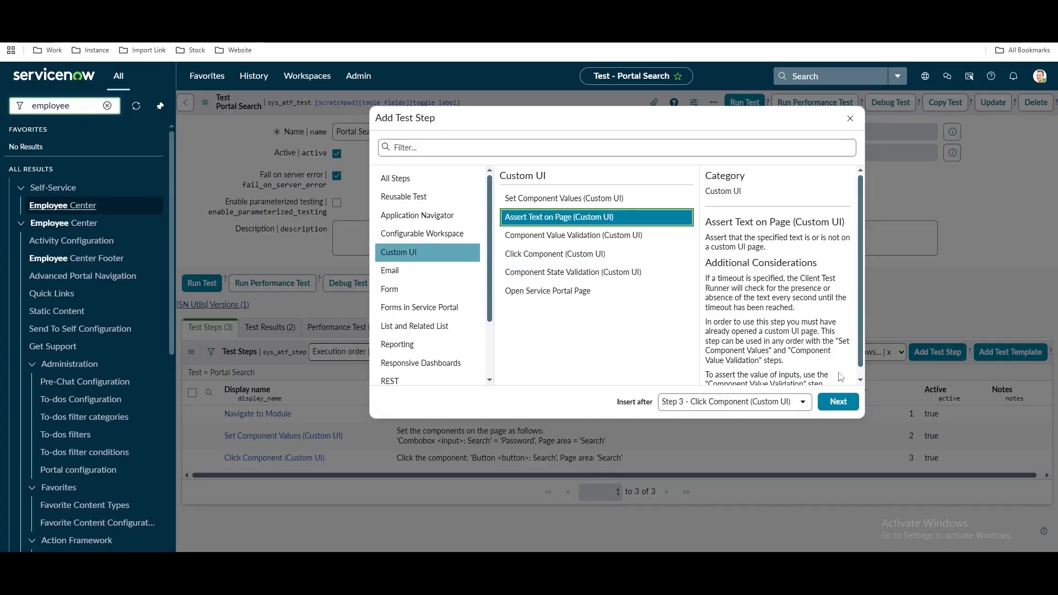
click(838, 402)
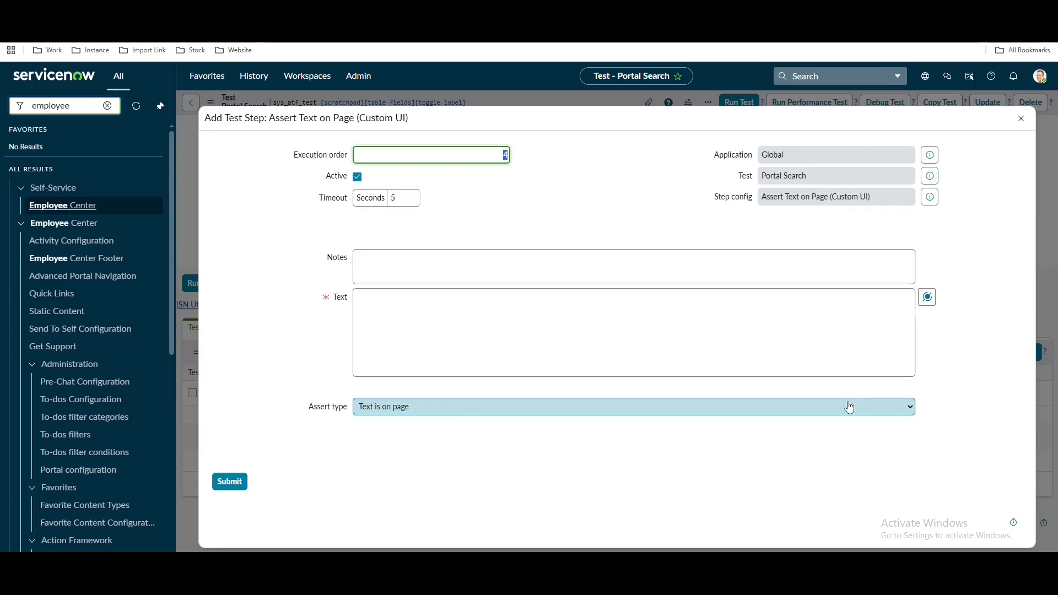
click(490, 313)
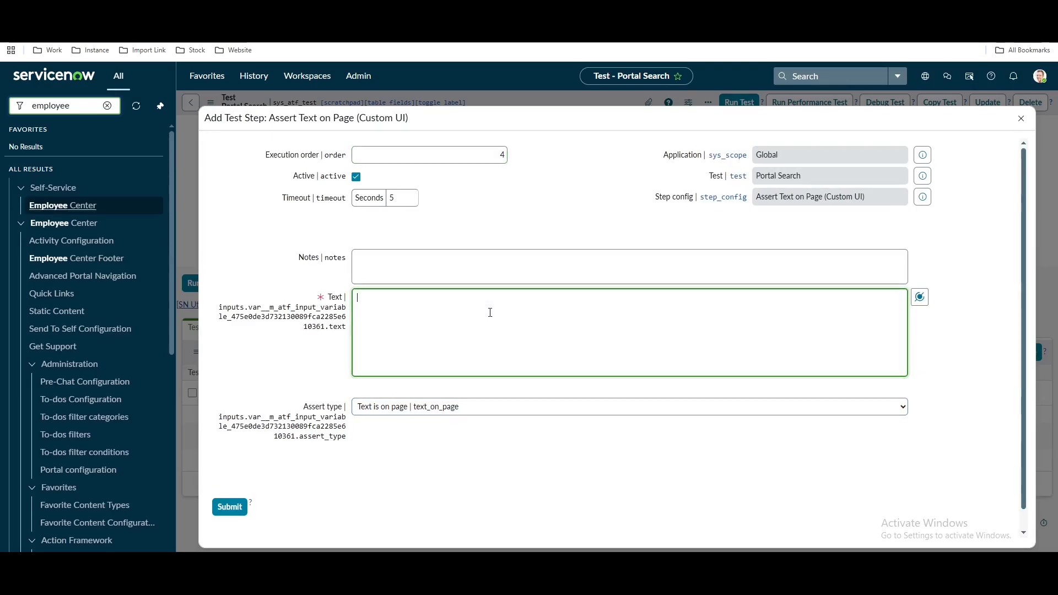
click(450, 407)
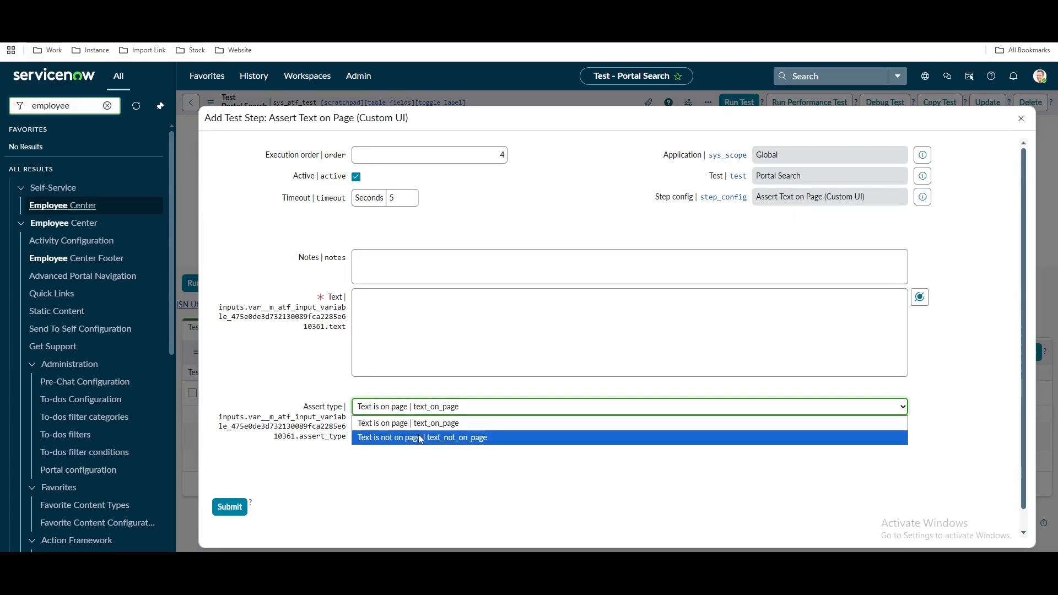
click(451, 423)
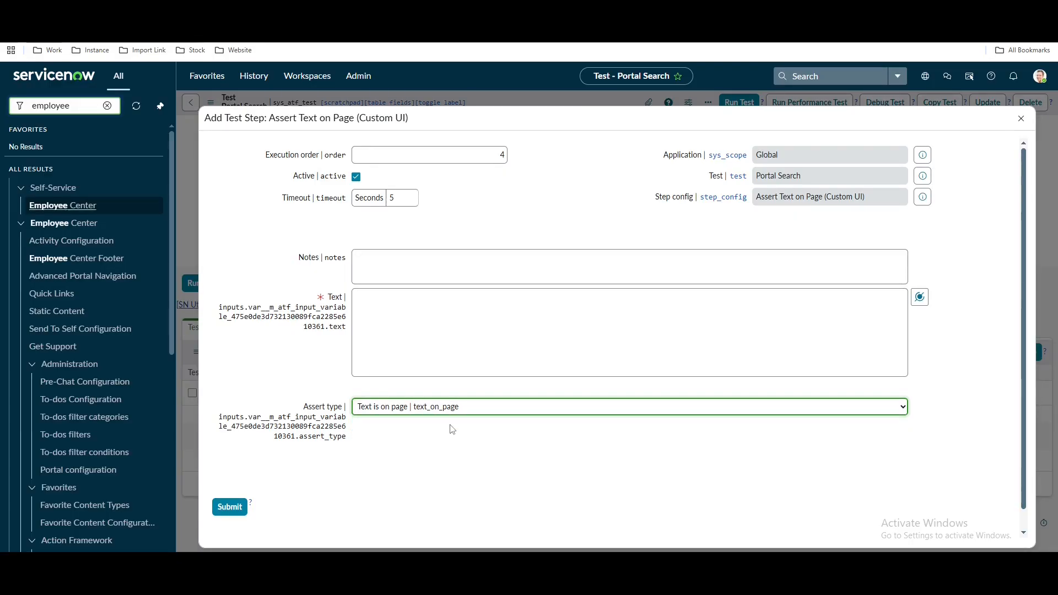
click(416, 311)
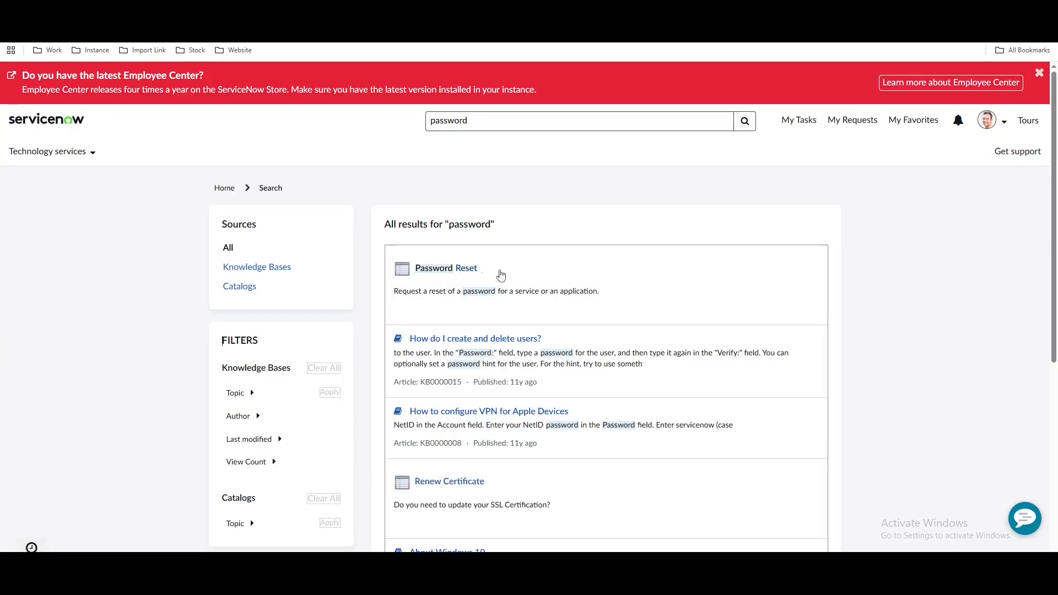
drag(499, 271, 376, 272)
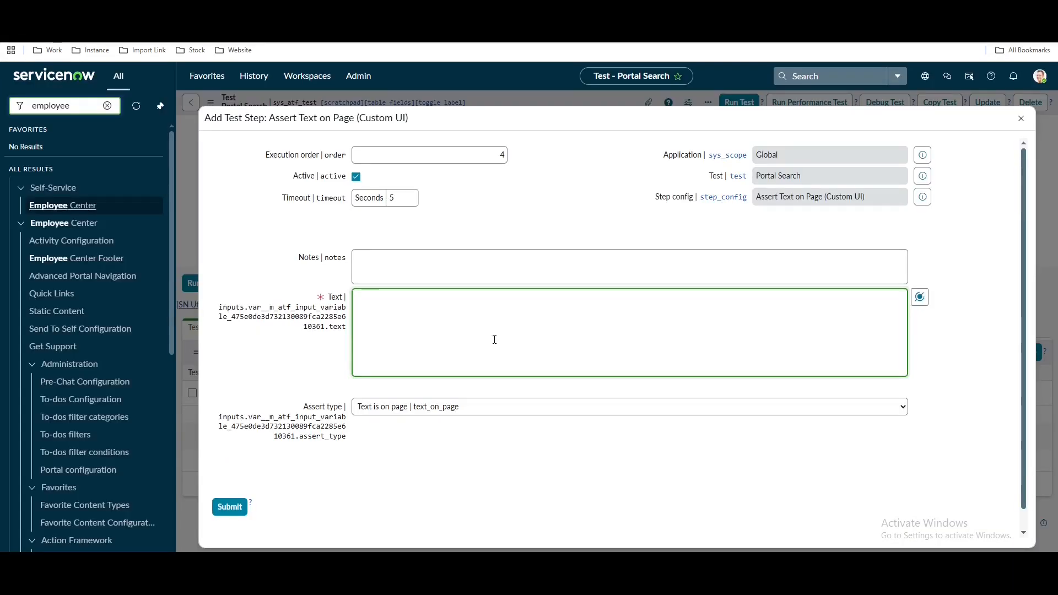
text(Password Reset)
click(229, 506)
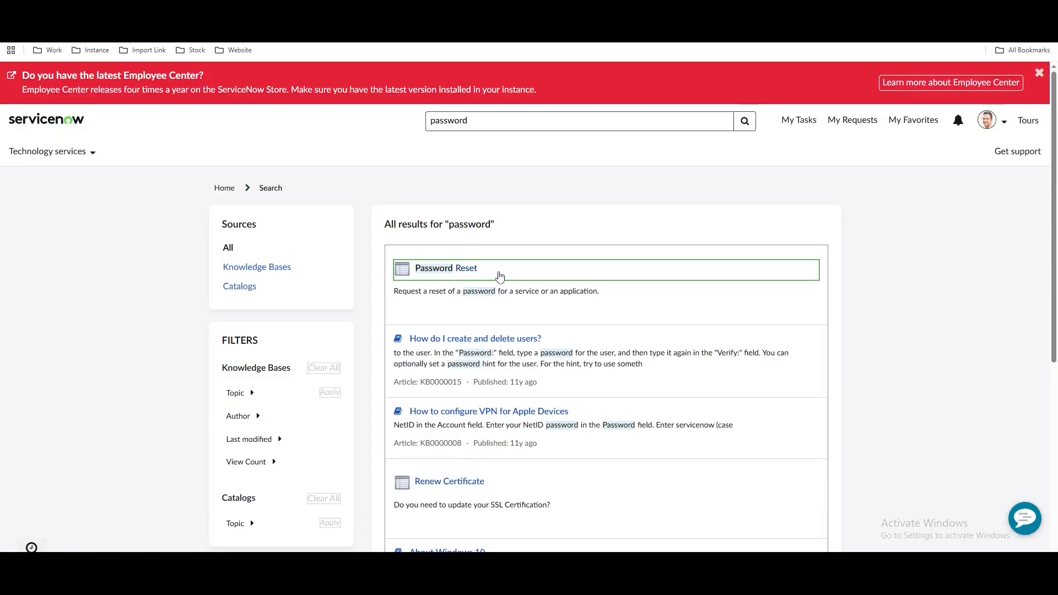
scroll(468, 221, down, 1)
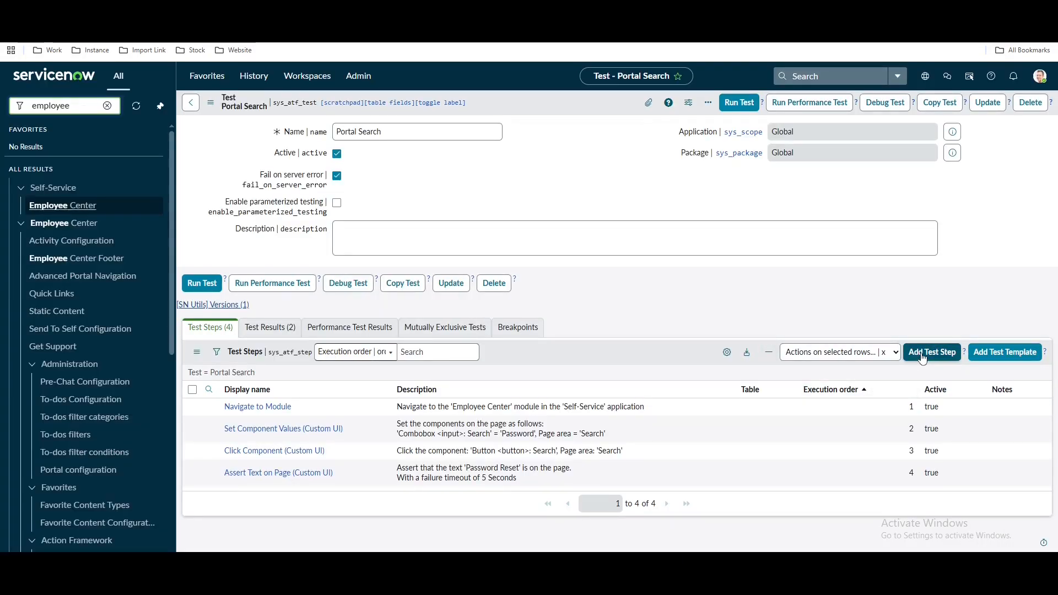
Add another Click Component step and retrieve the tested page's components
click(923, 356)
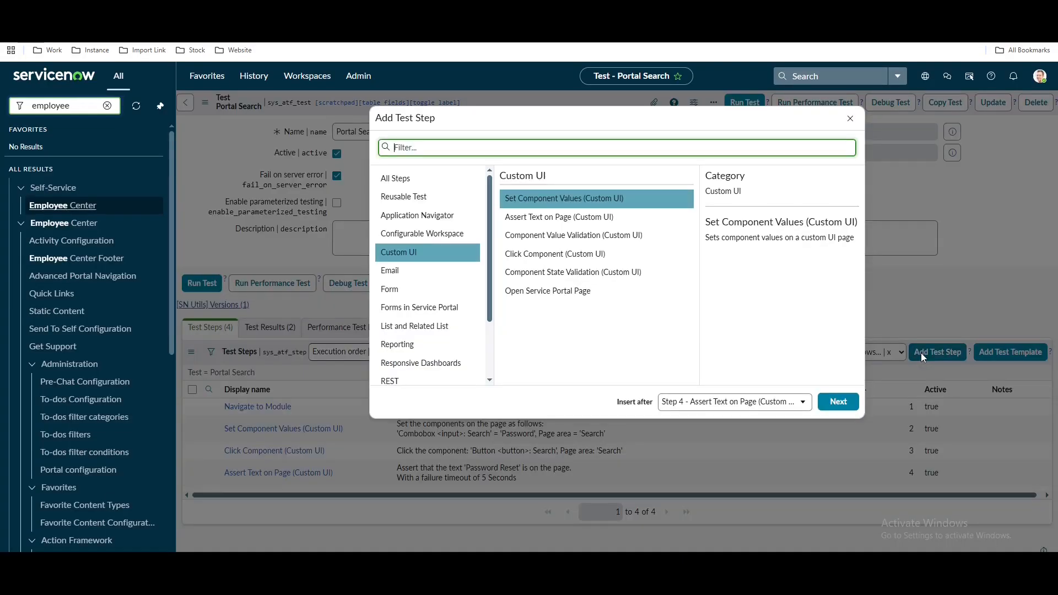
click(614, 255)
click(840, 402)
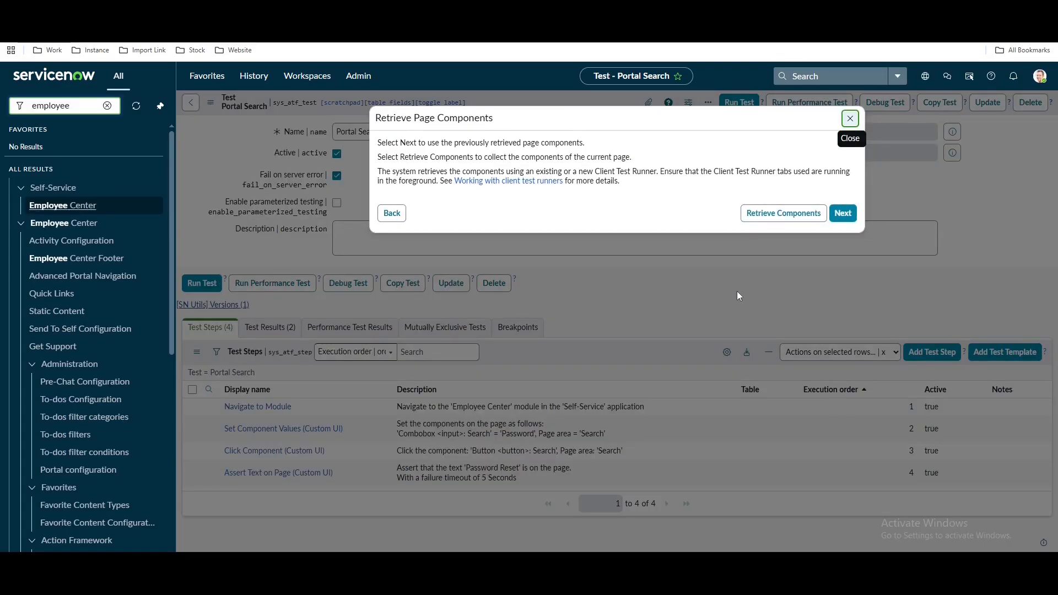
click(783, 213)
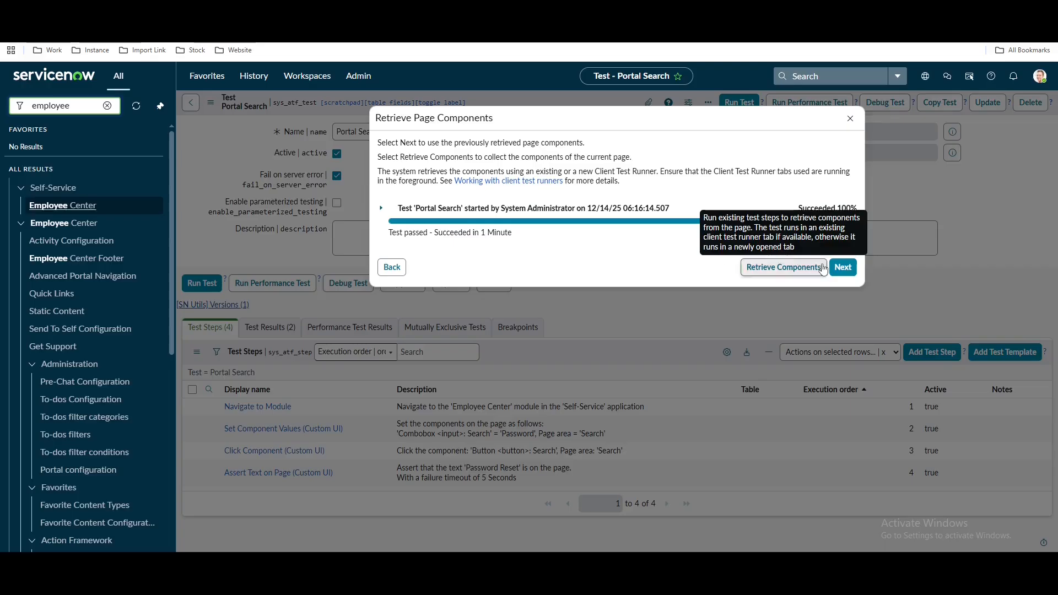
click(842, 267)
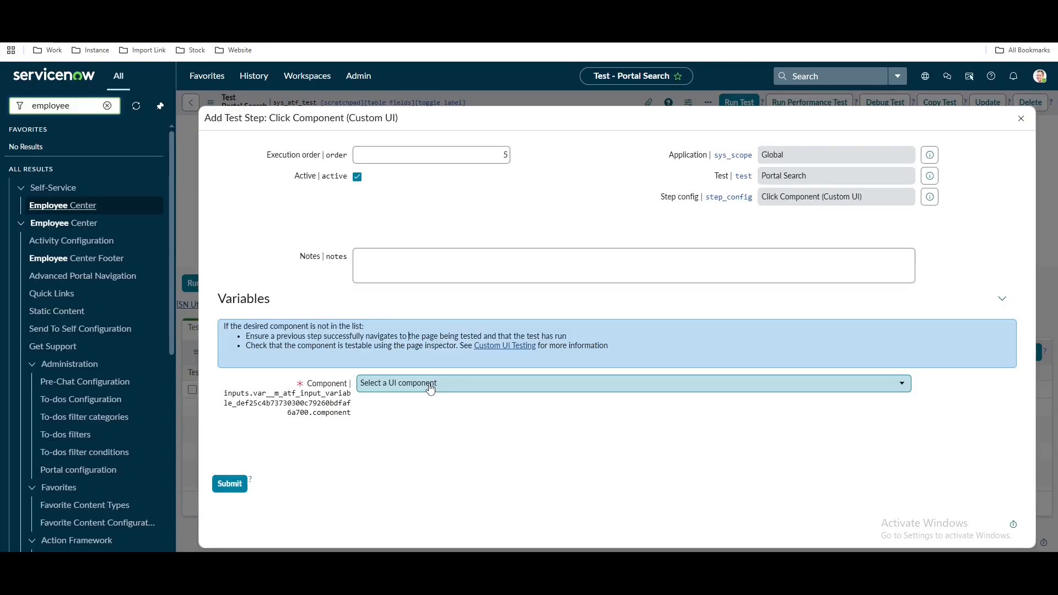
Search 'password', pick 'Link <a>: Password Reset' as the component, and submit
click(430, 386)
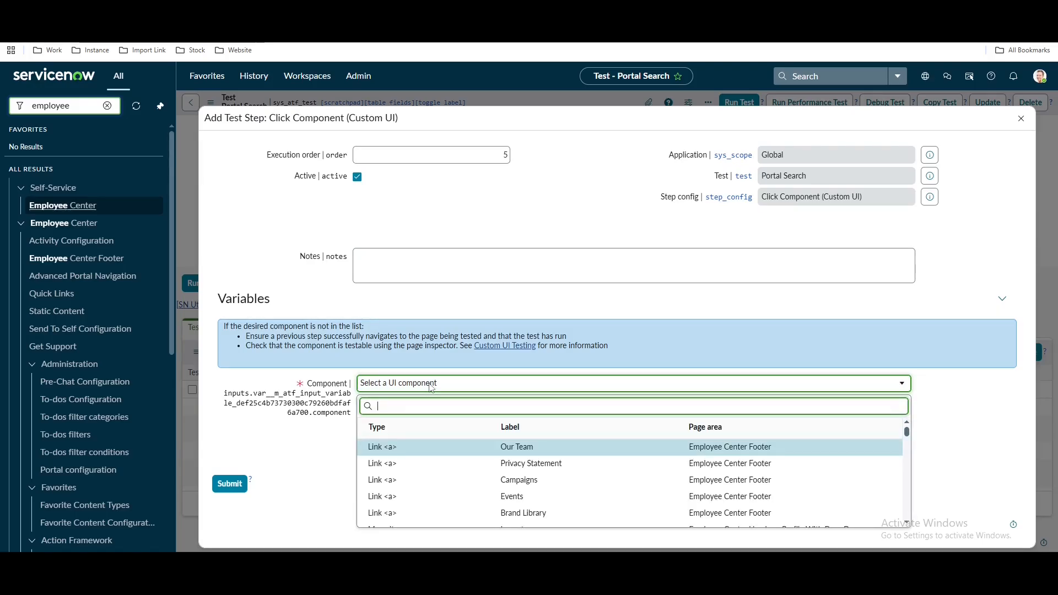
text(pass)
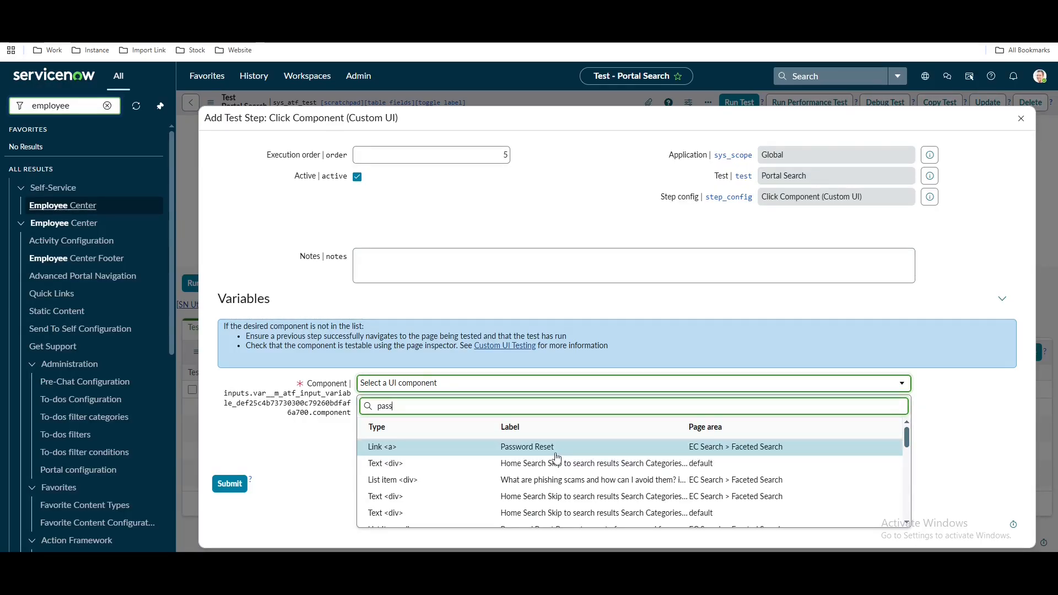
text(word re)
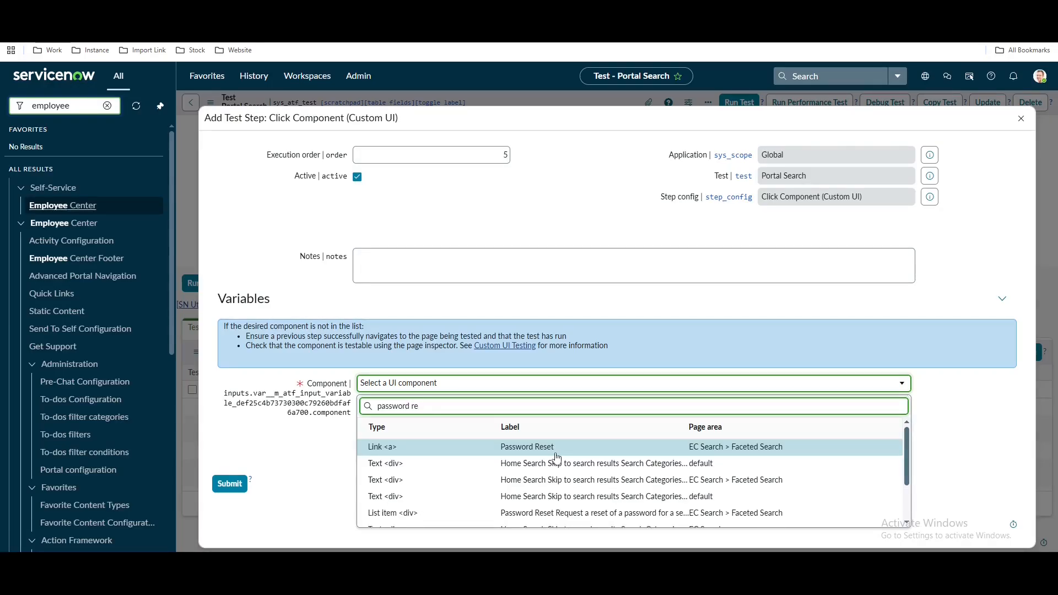
scroll(557, 465, down, 1)
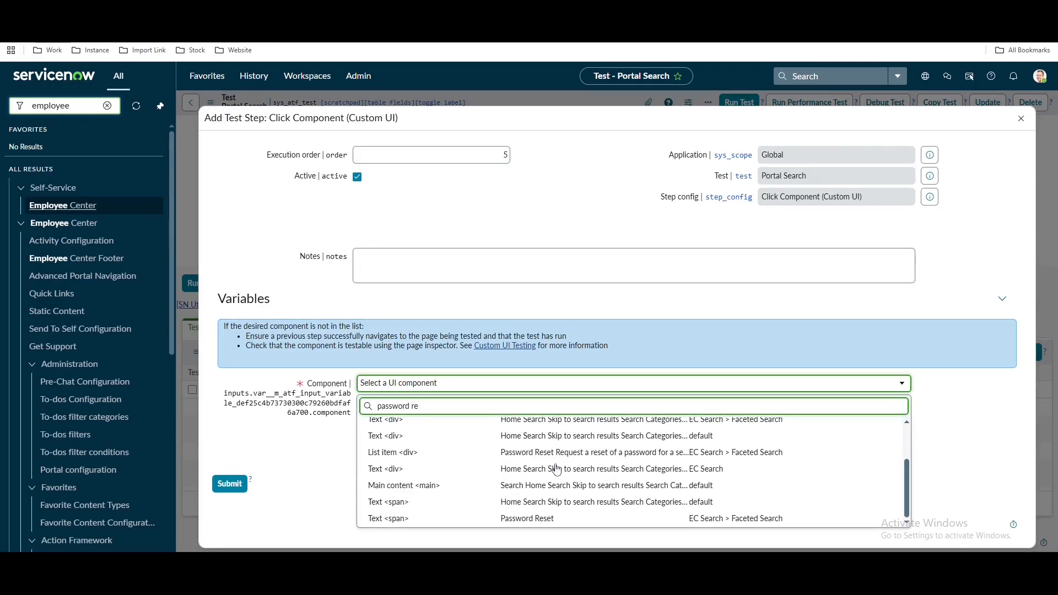
scroll(549, 463, up, 2)
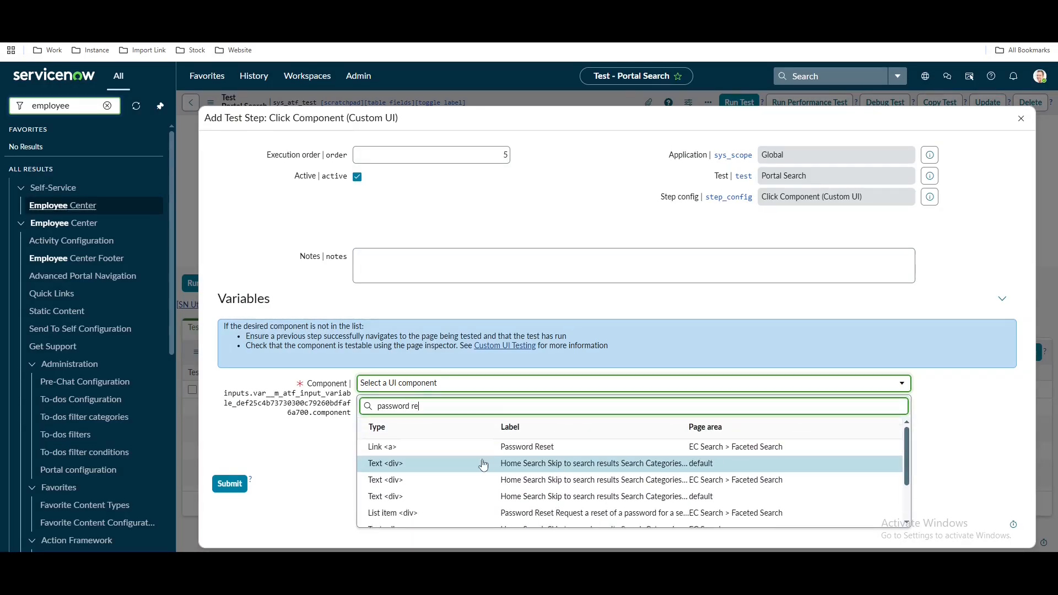
click(530, 445)
click(235, 485)
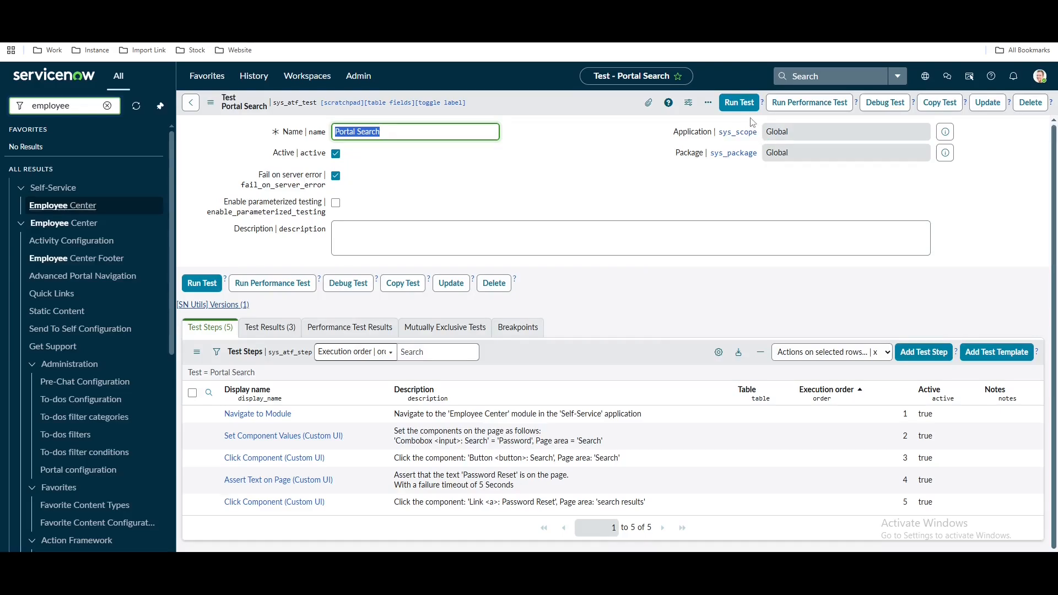
Run the Portal Search test in the current Chrome browser session
click(739, 103)
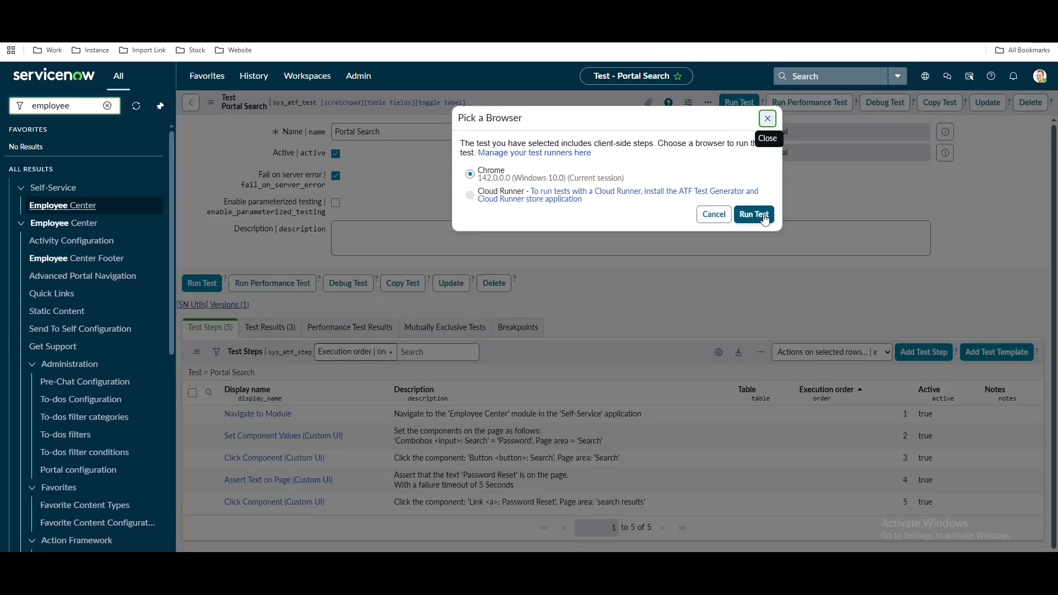
click(765, 217)
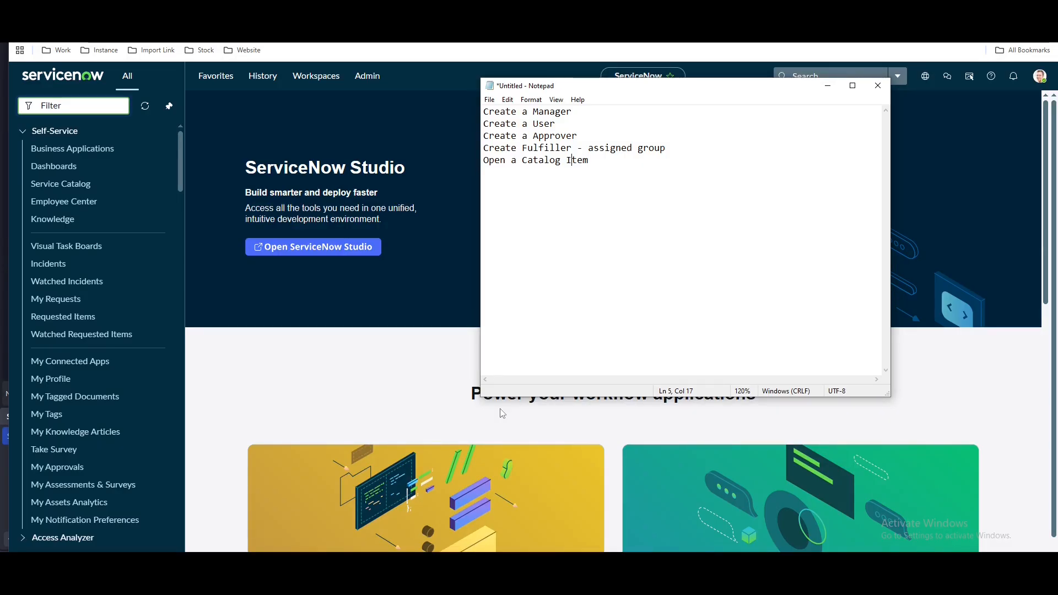
Highlight 'assigned group' in the Notepad plan, then go back to ServiceNow's Filter navigator
click(598, 173)
drag(589, 147, 682, 149)
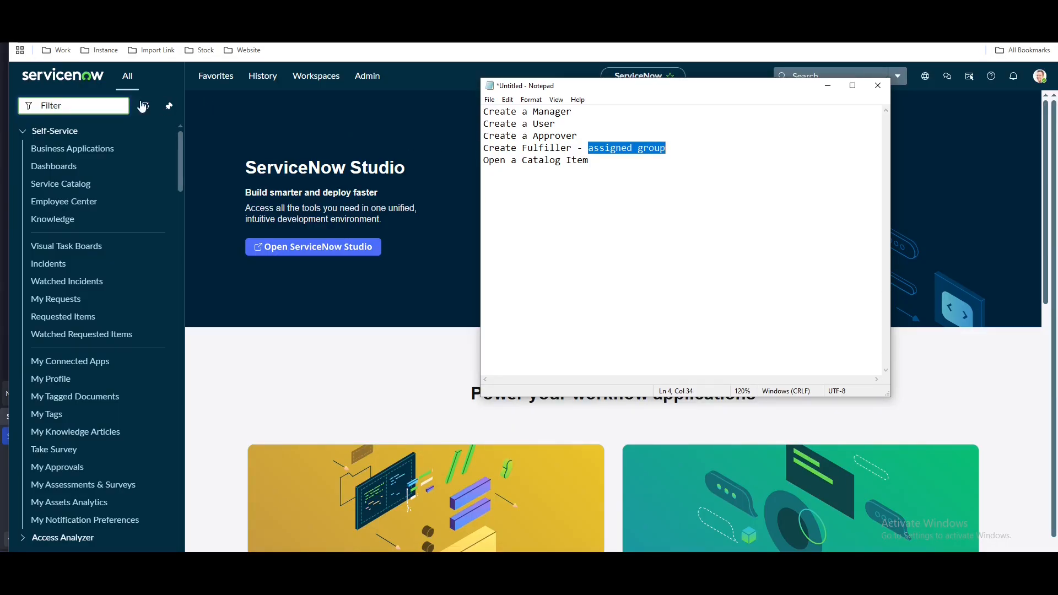
click(115, 103)
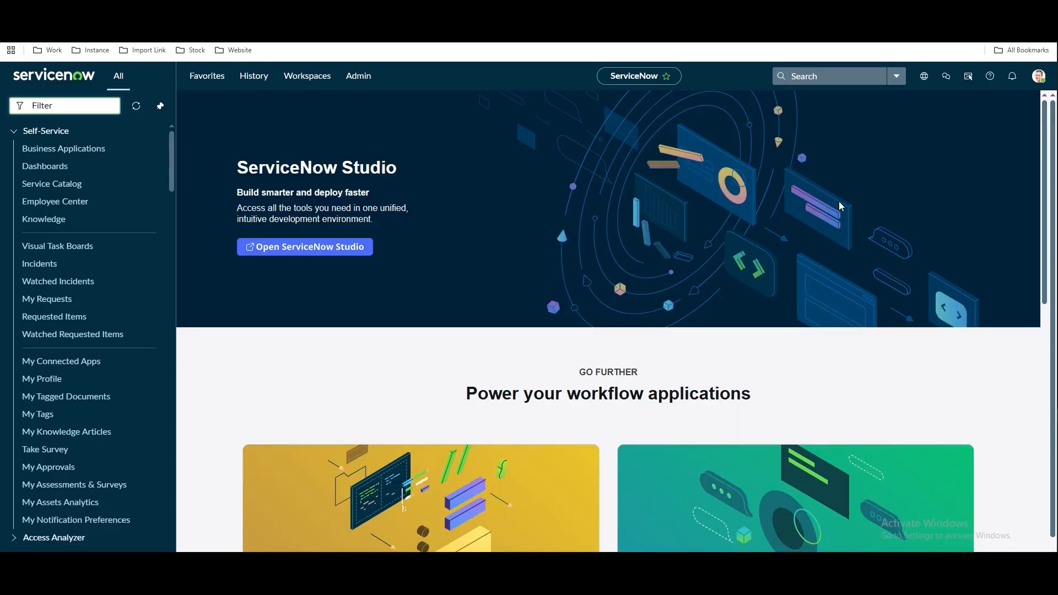
Create a reusable test named 'Catalog Item Reusable' via 'automated te' navigation and save it
text(au)
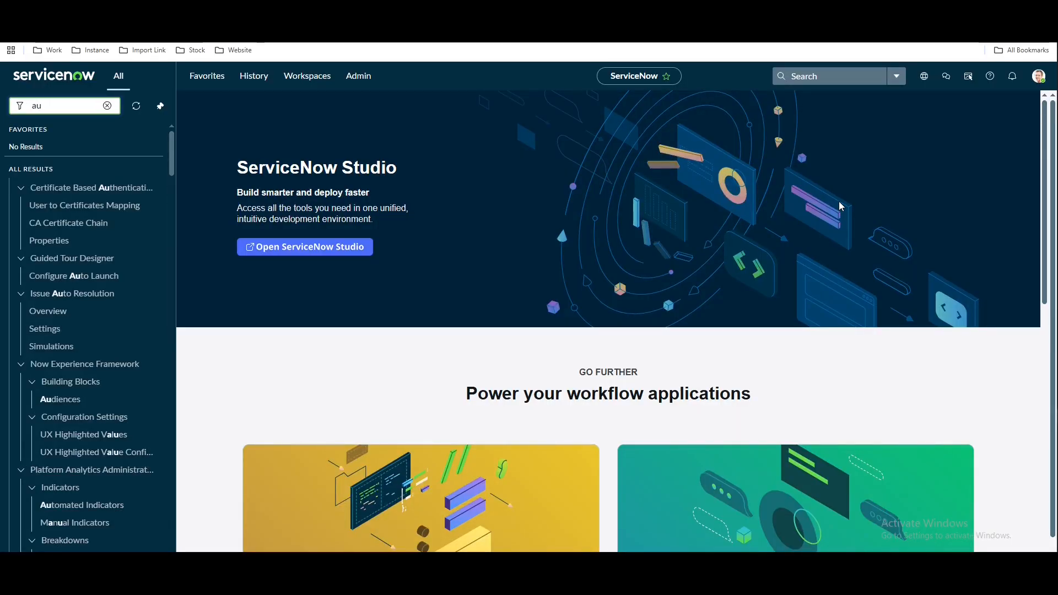
text(tomated te)
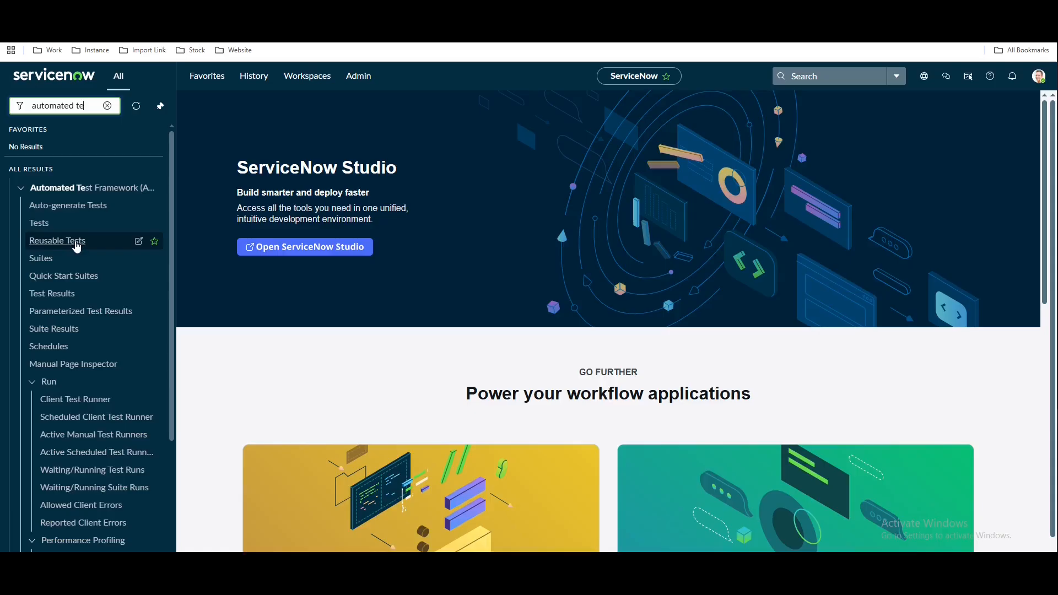
click(77, 246)
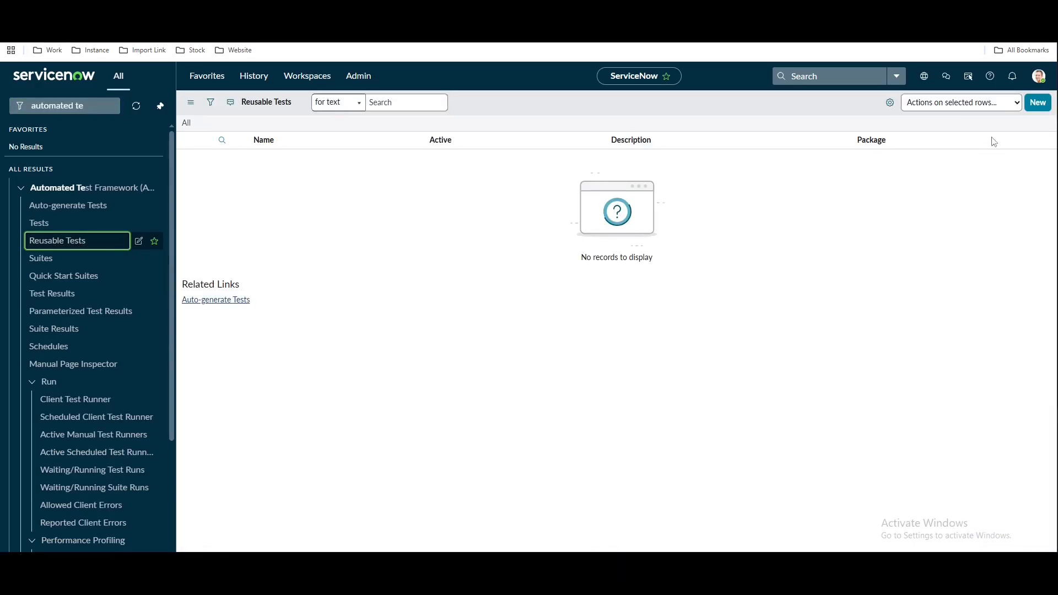
click(1038, 103)
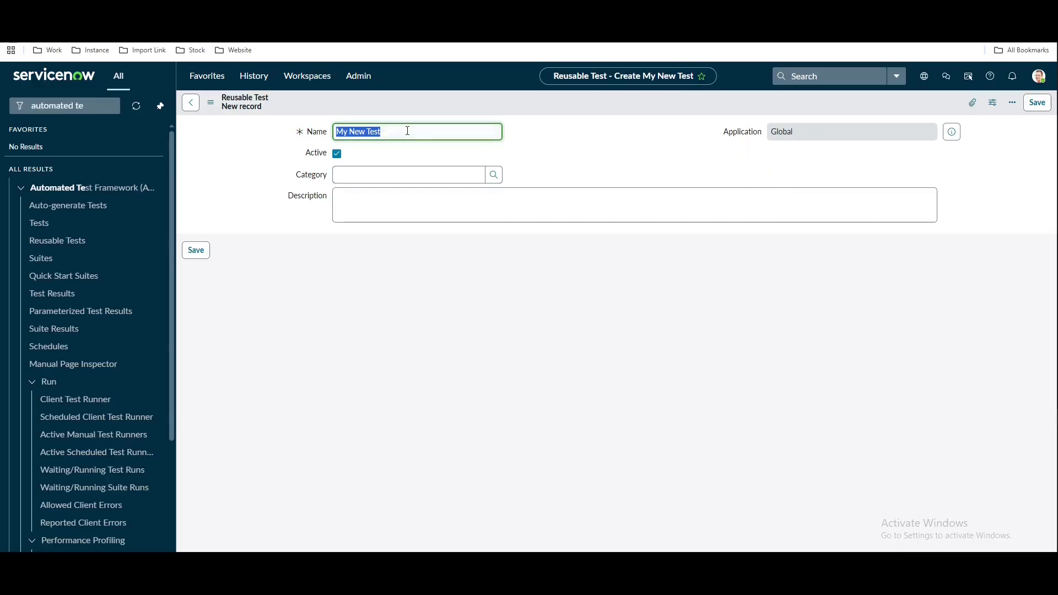
text(Catal)
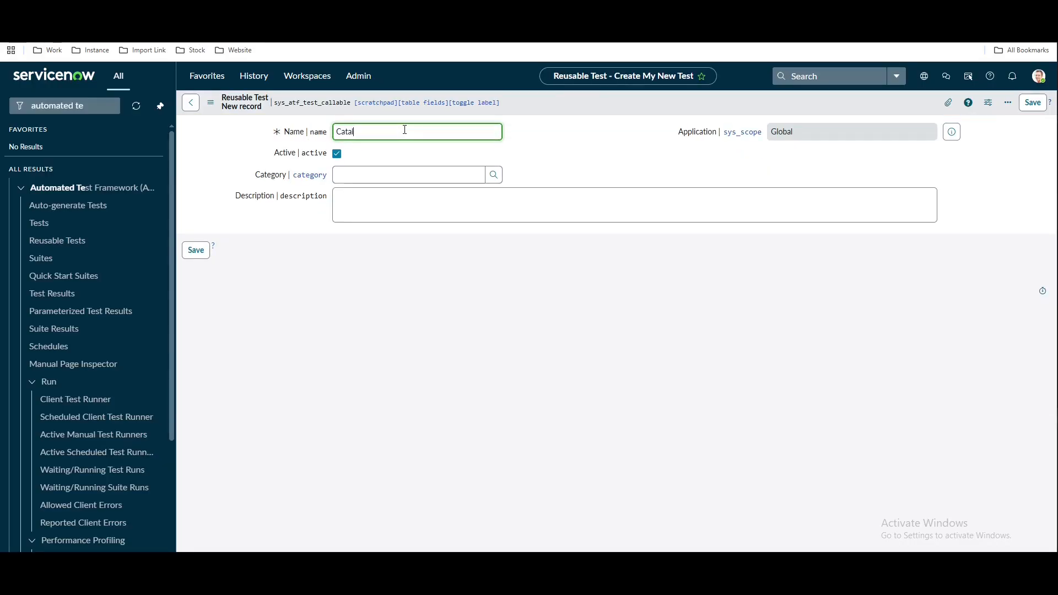
text(og Item Reusable)
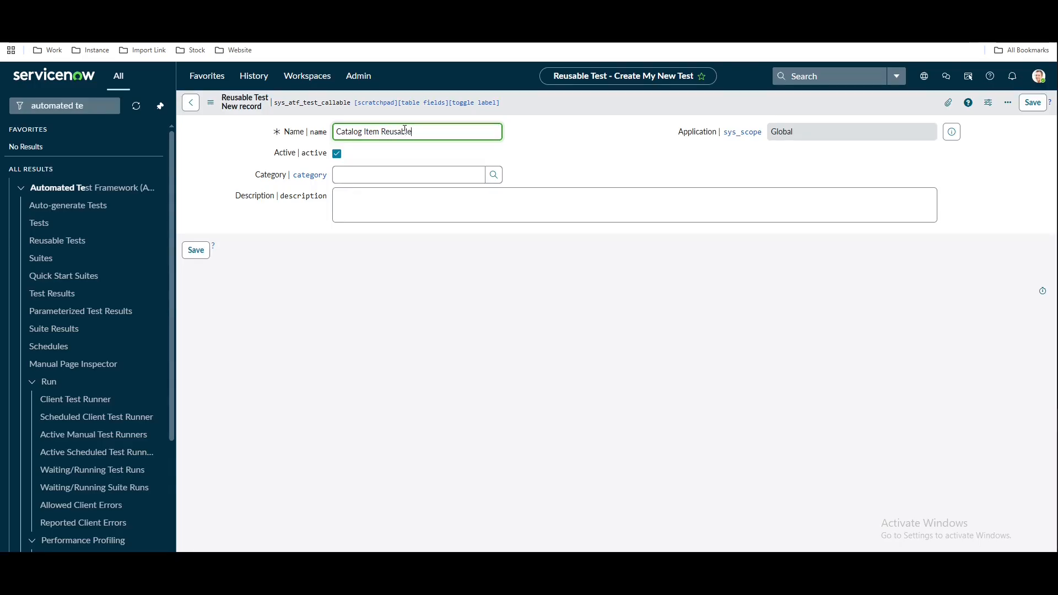
click(554, 136)
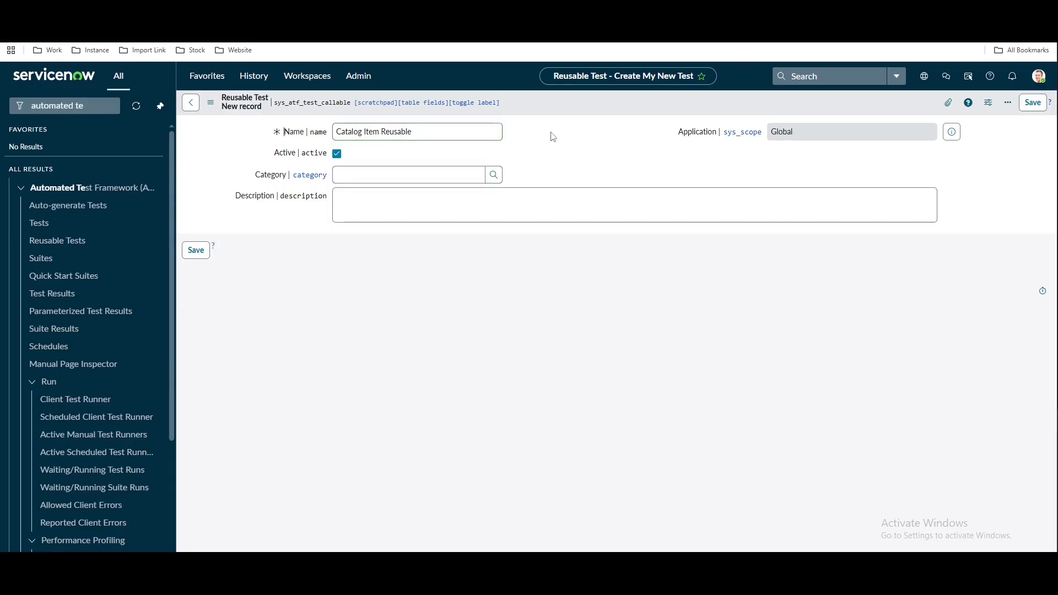
right_click(568, 96)
click(576, 102)
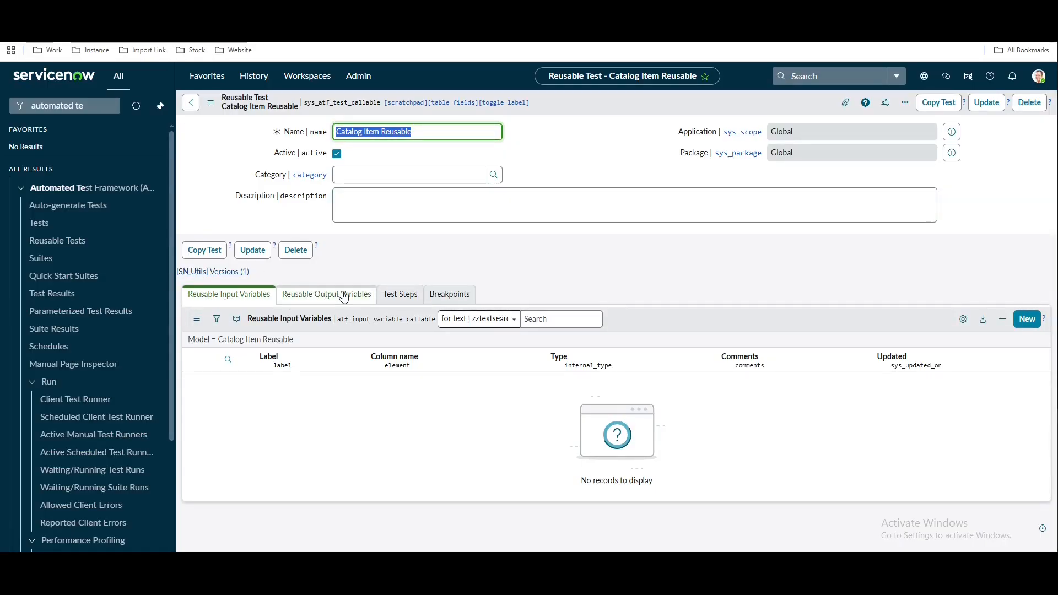
Create a Reference input variable labelled 'Catalog Item' and submit it
click(1028, 322)
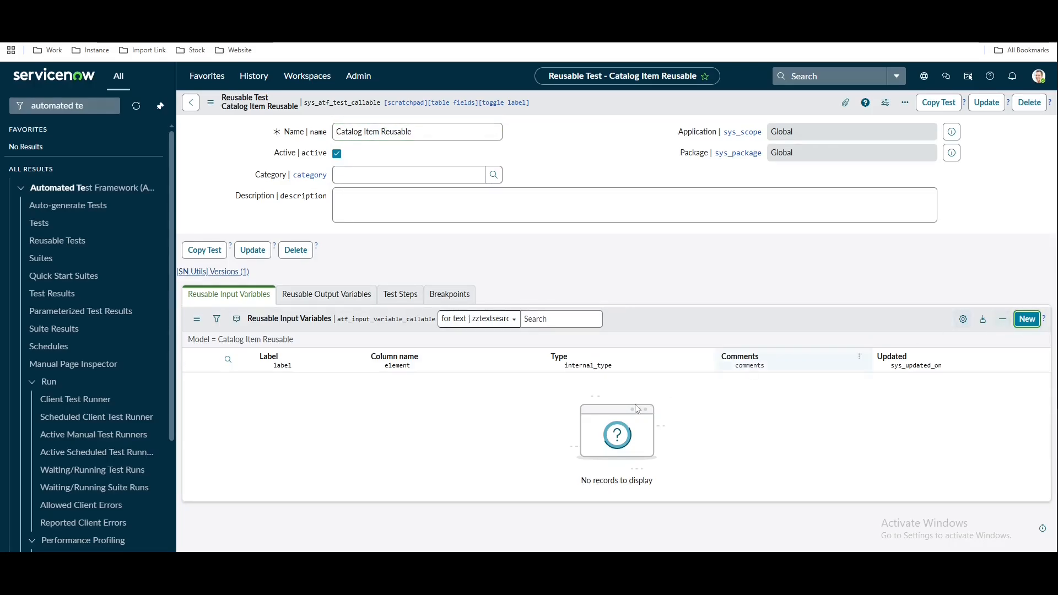
key(alt+Tab)
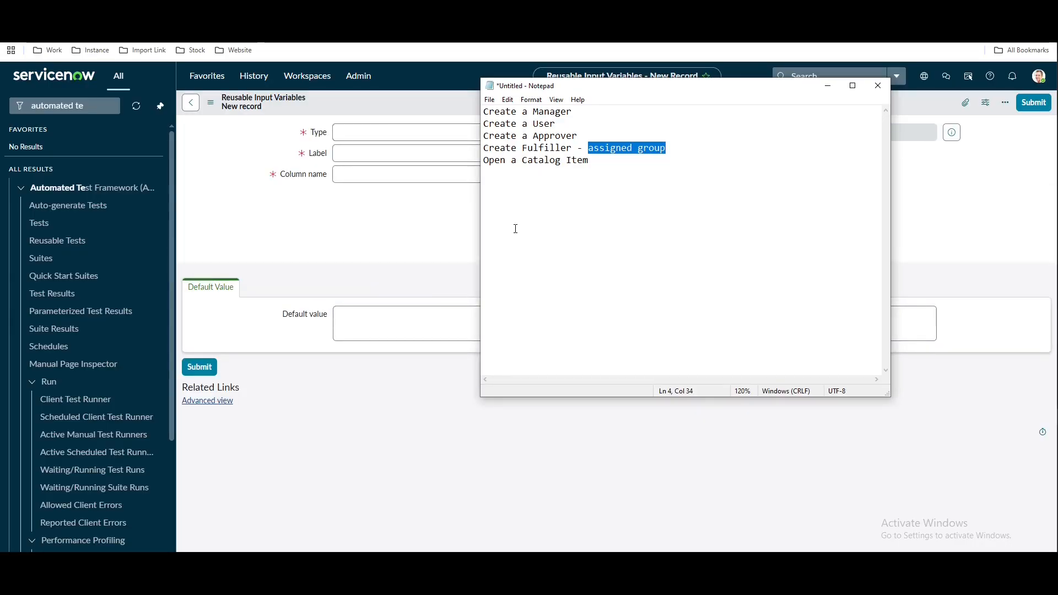
drag(522, 160, 599, 160)
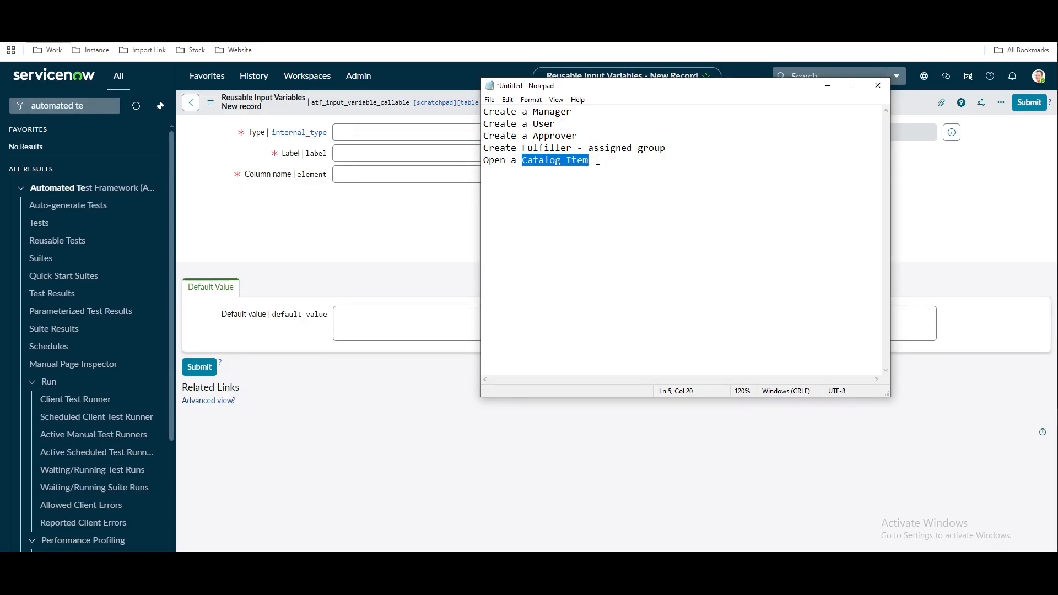
click(336, 210)
click(382, 133)
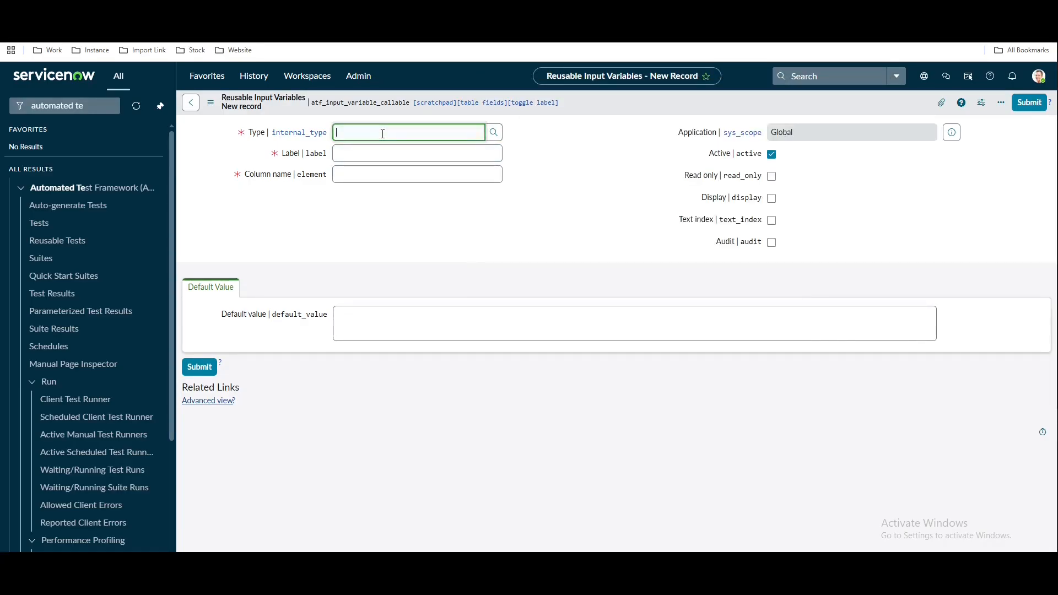
text(ref)
click(377, 147)
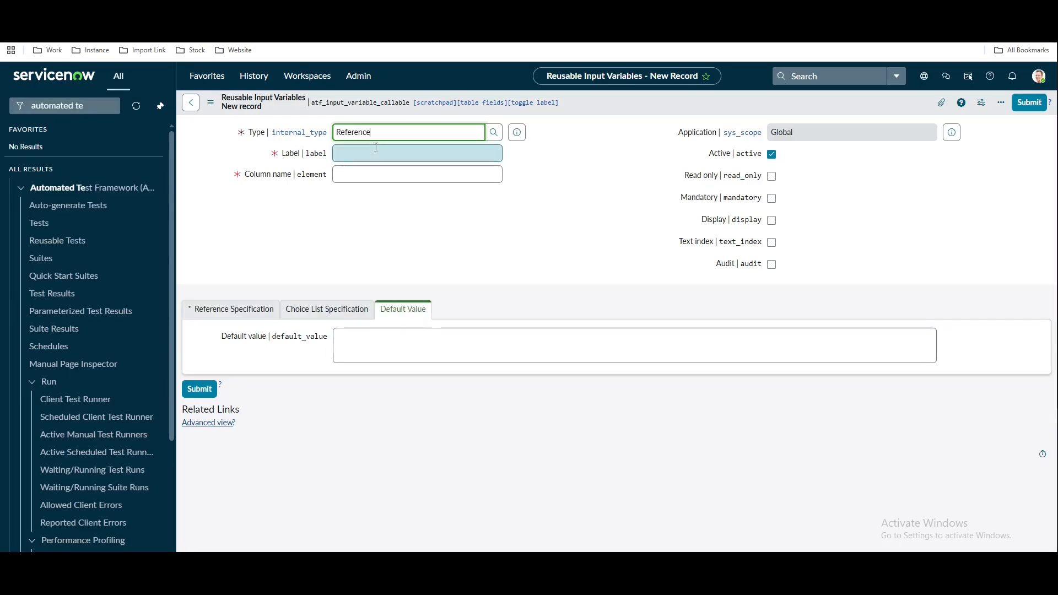
click(376, 148)
text(Catal)
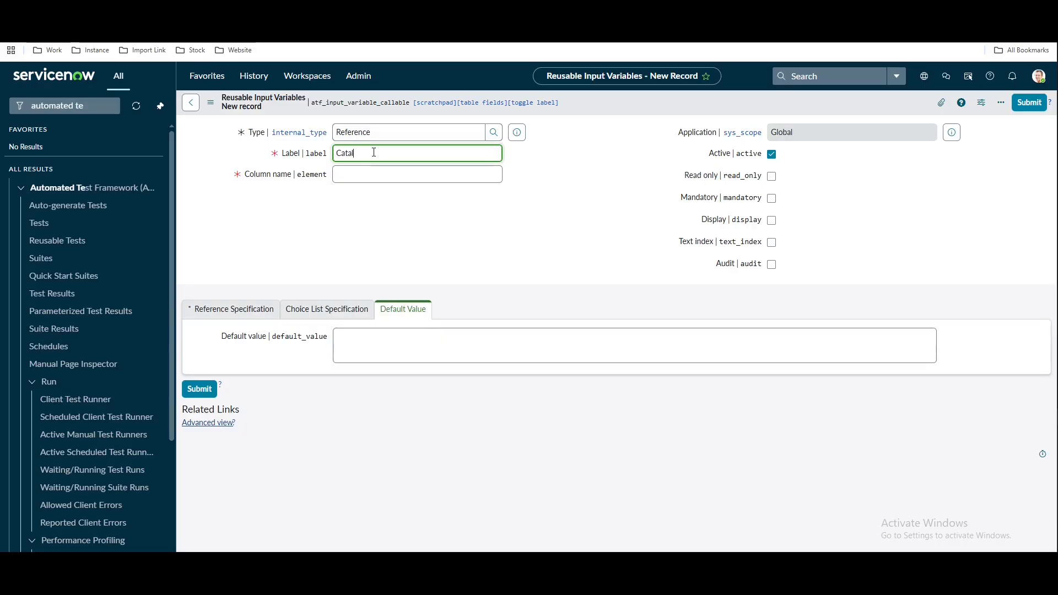
text(og Item)
click(397, 232)
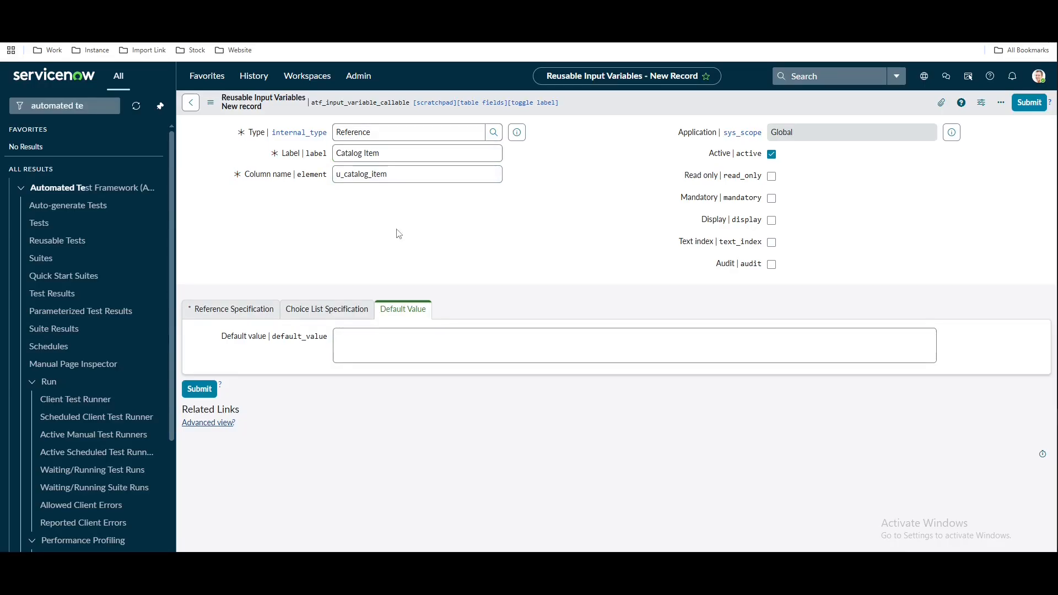
click(1026, 104)
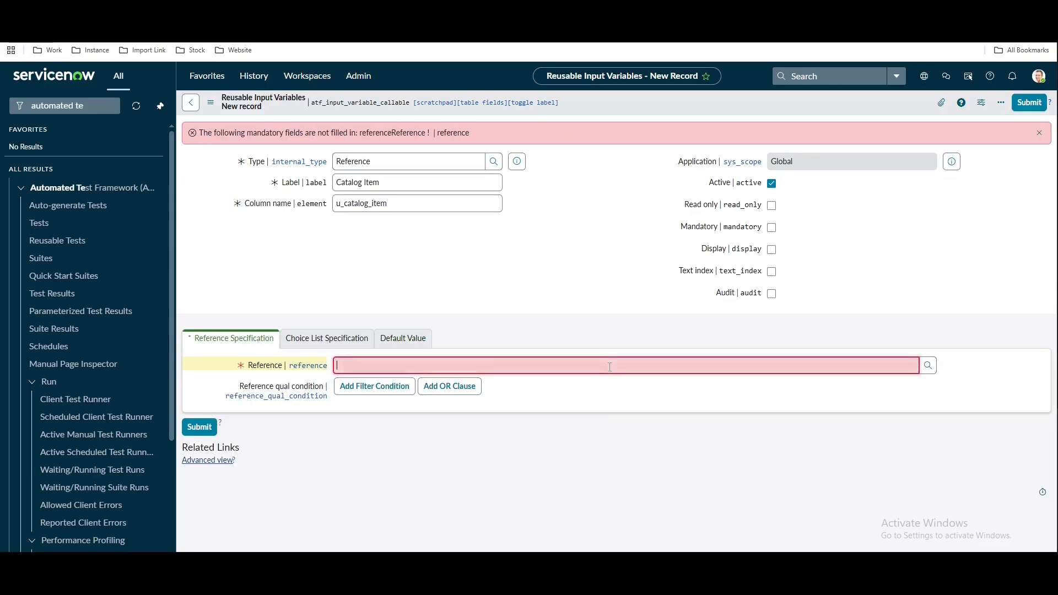
Set the variable's reference table to sc_cat_item (Catalog Item) and submit
click(610, 367)
text(sc_cat)
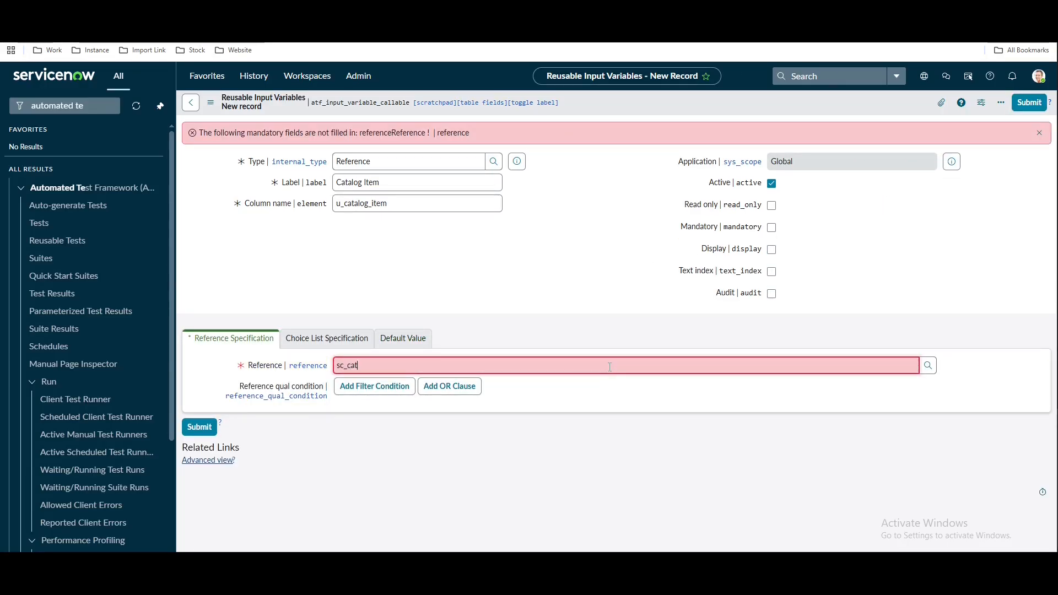
text(_item)
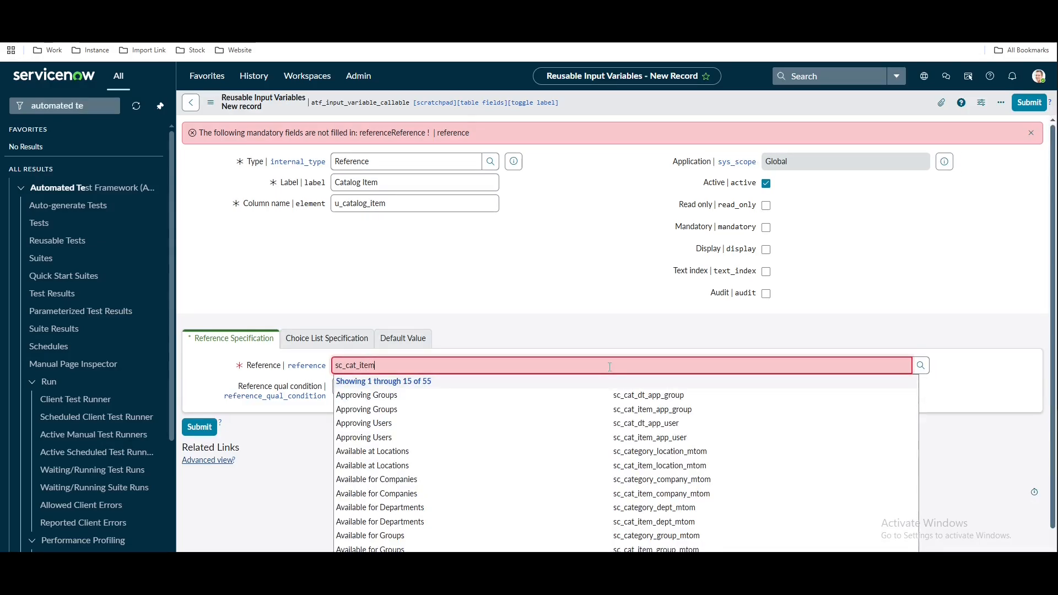
click(474, 507)
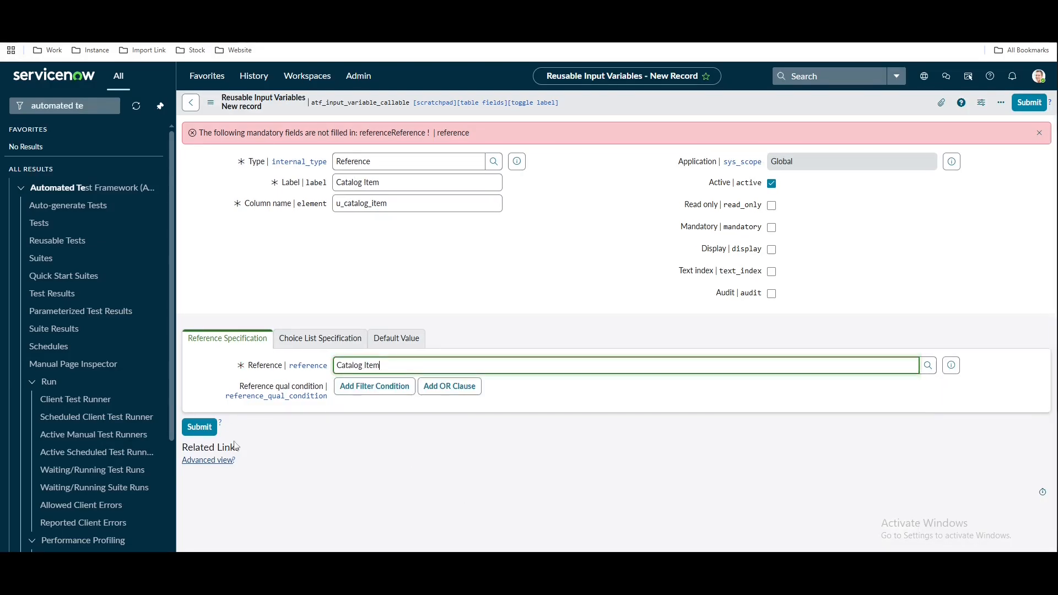
click(199, 427)
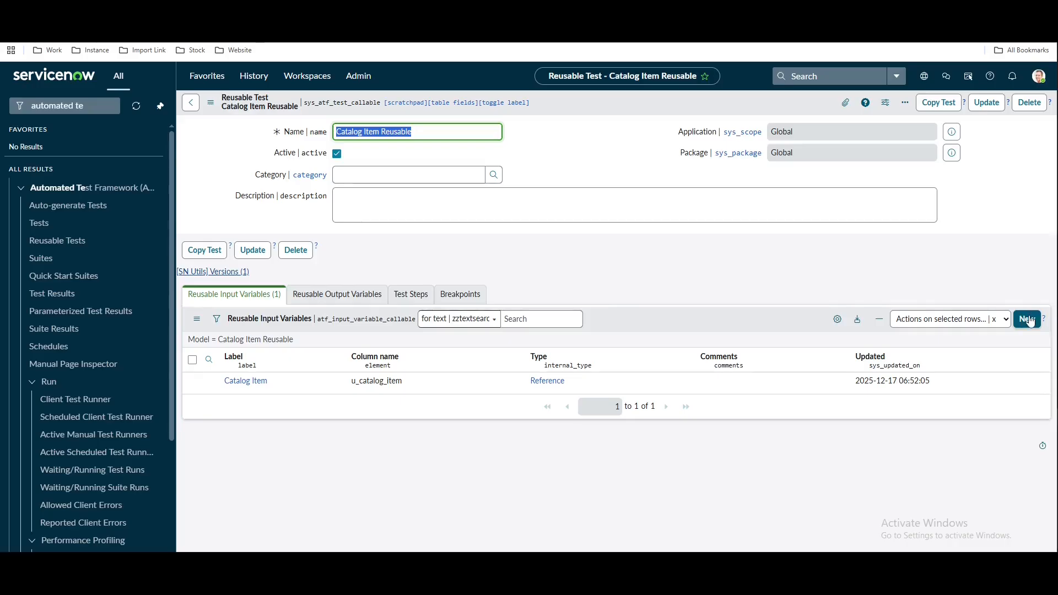
Create a List input variable labelled 'Groups' and submit it
click(1030, 320)
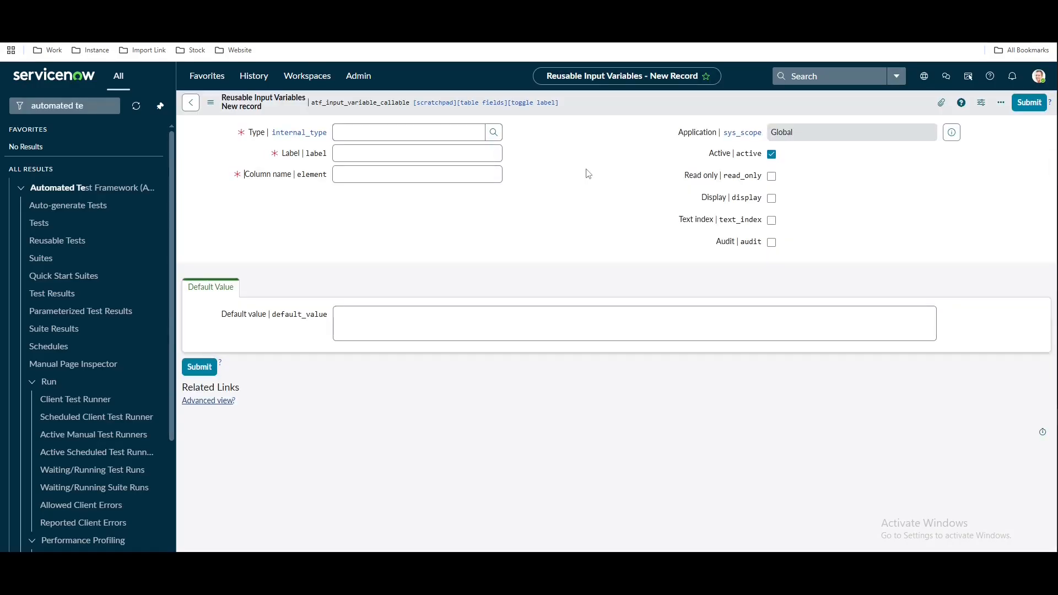
click(397, 131)
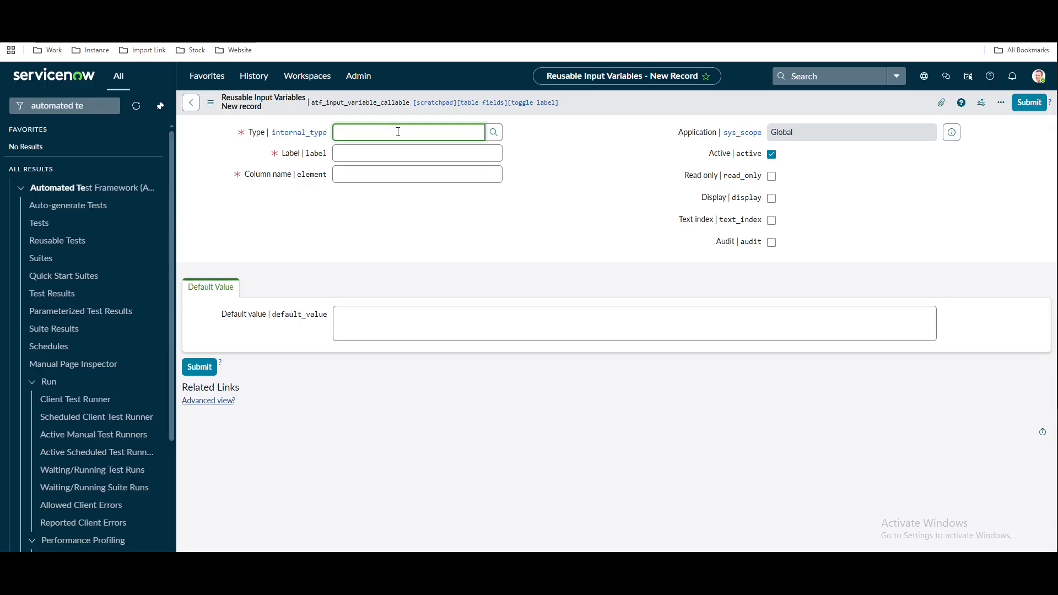
text(t)
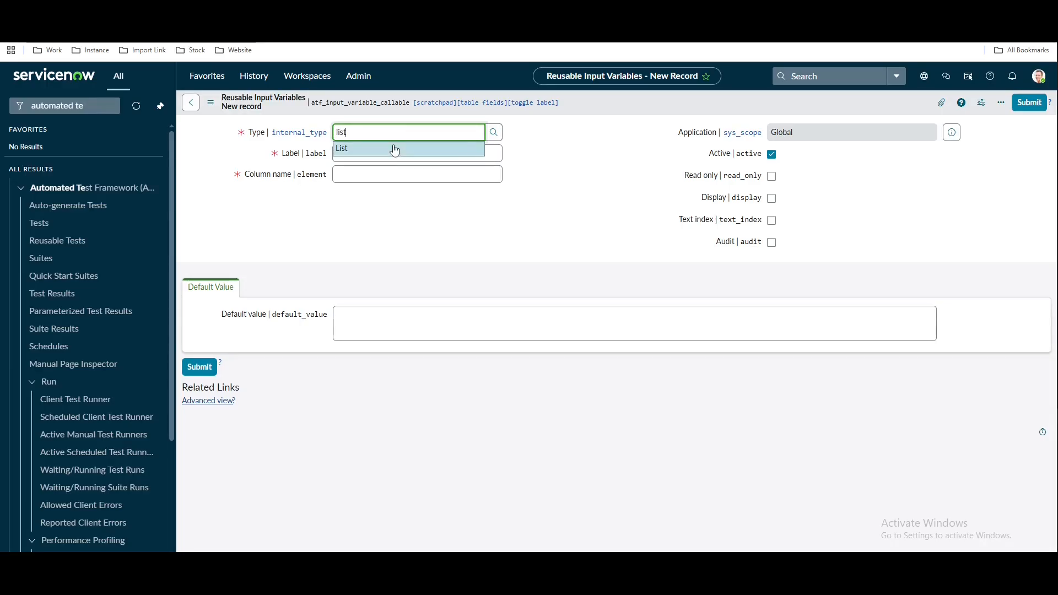
click(393, 153)
click(390, 154)
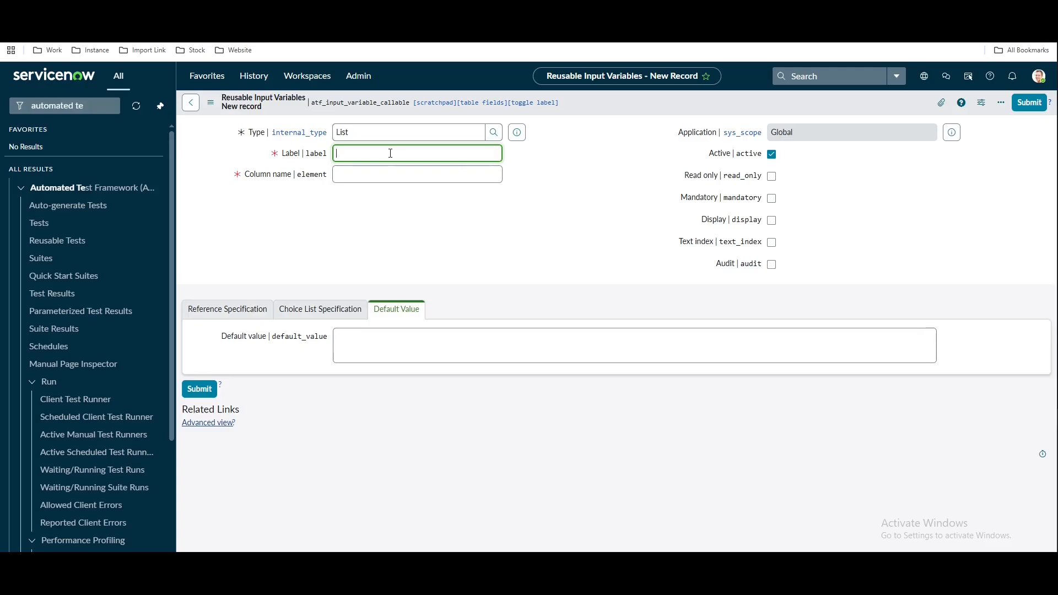
text(Groups)
click(499, 257)
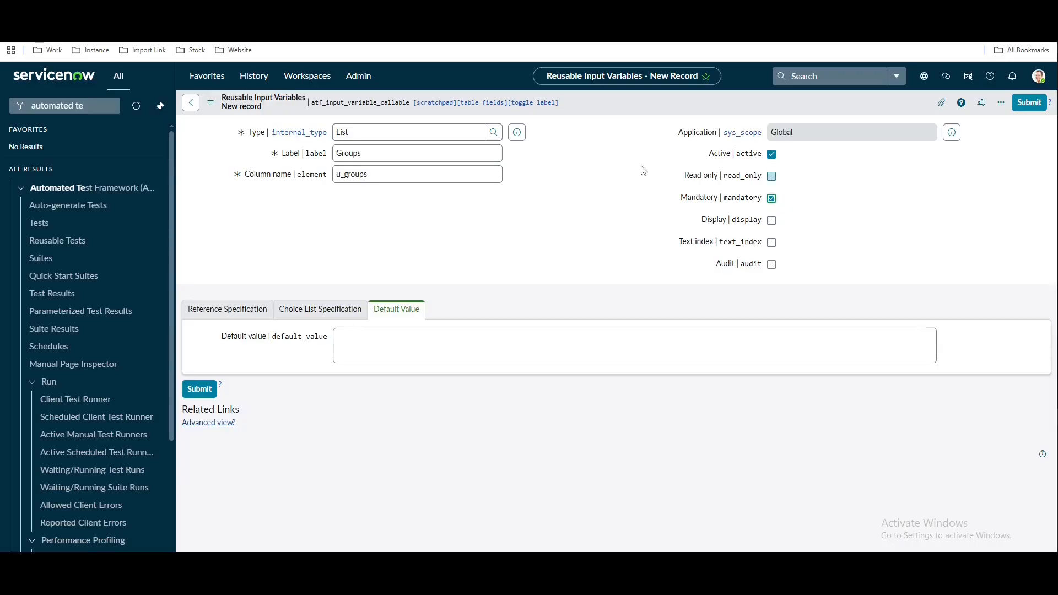
click(1028, 103)
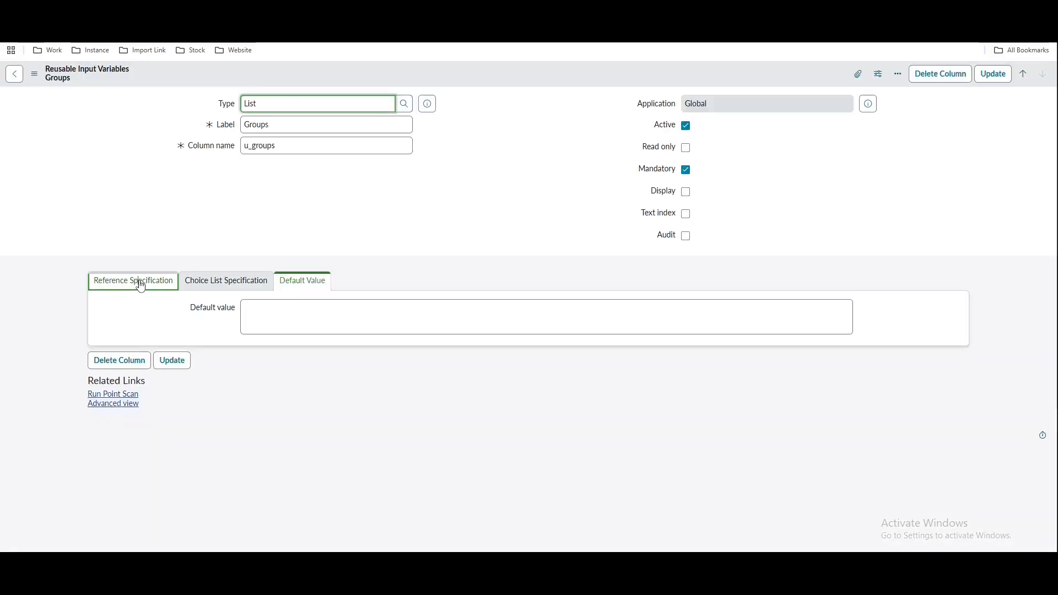
Set the Groups variable's reference table to Group and save the record
click(139, 281)
click(297, 307)
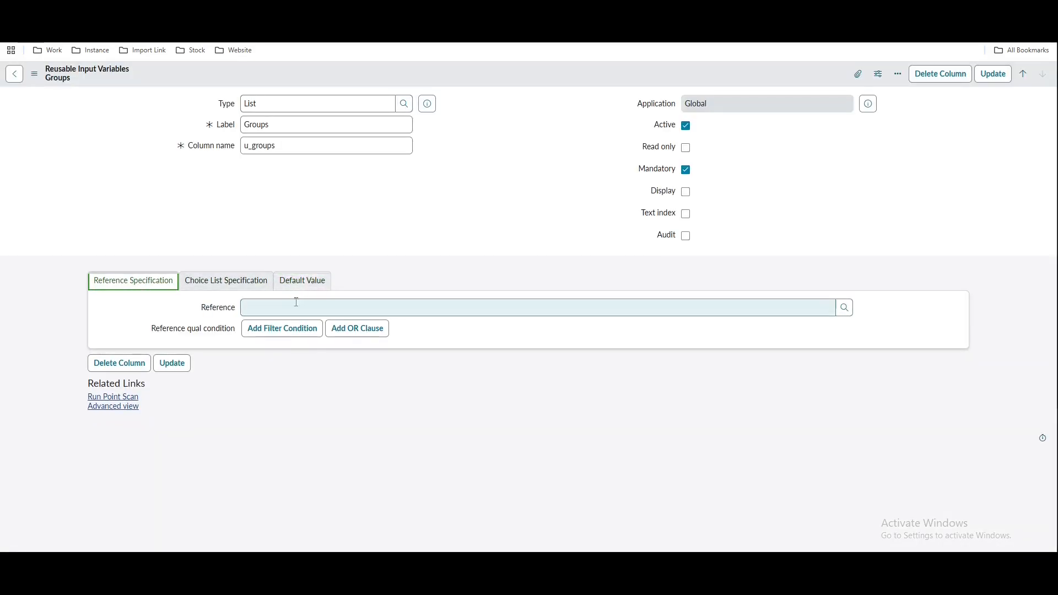
text(sys_user_group)
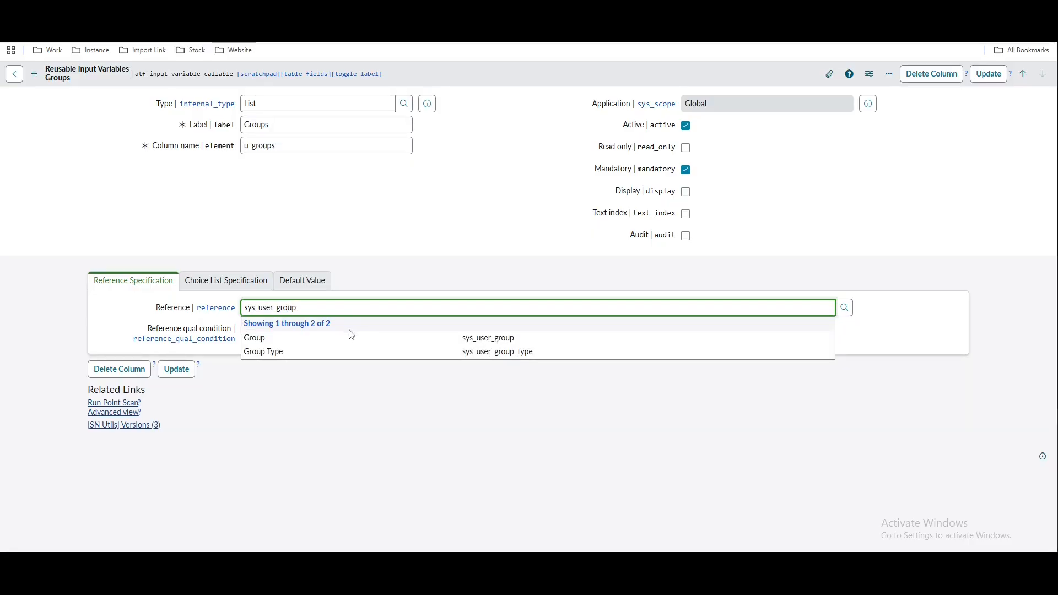
click(334, 339)
right_click(507, 83)
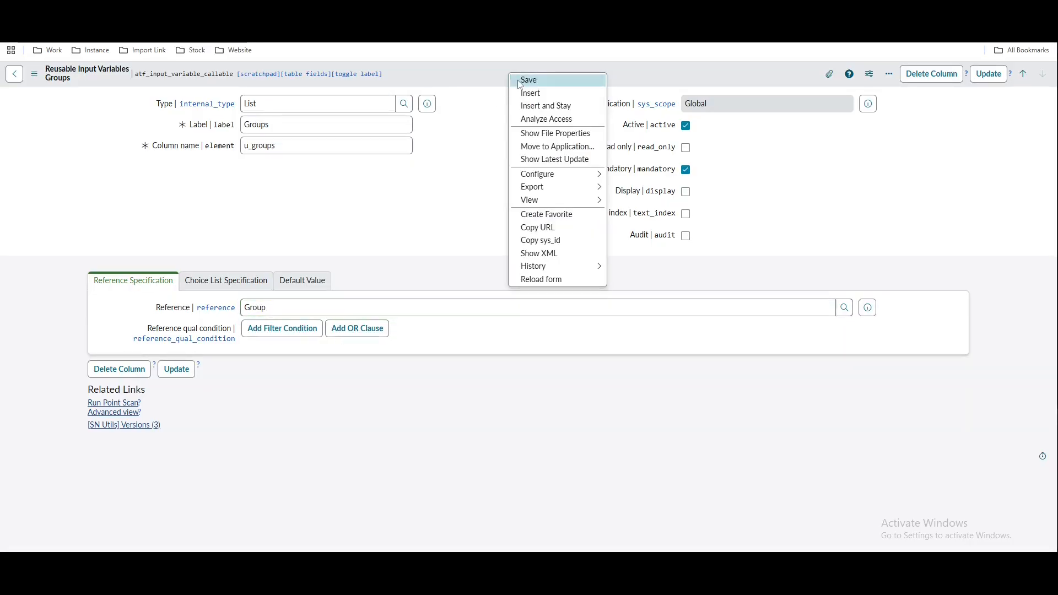
click(521, 80)
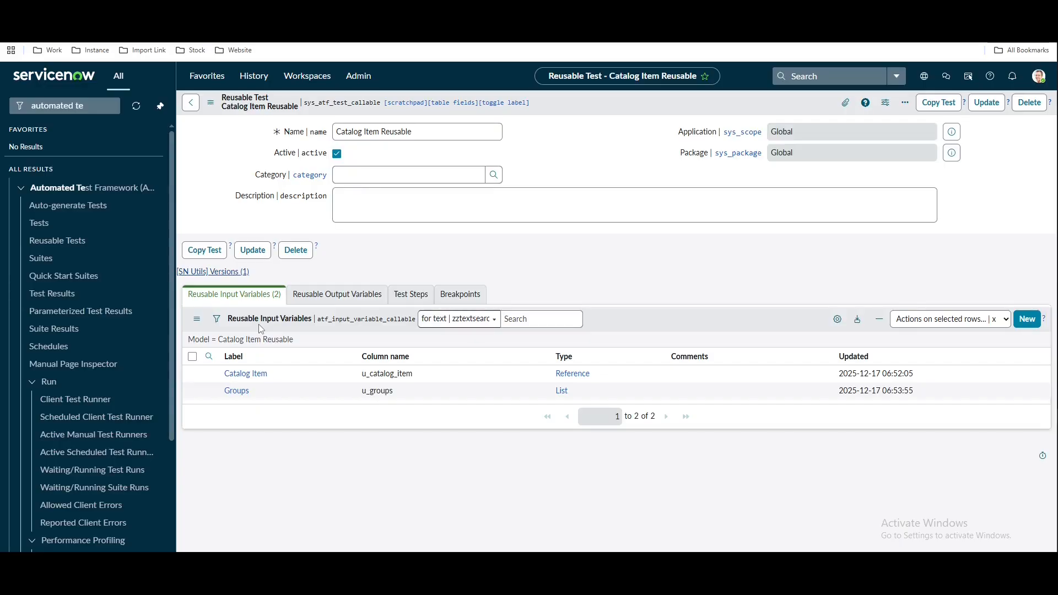
Show the empty Test Steps list and review the planned user and catalog-item steps in Notepad
click(375, 298)
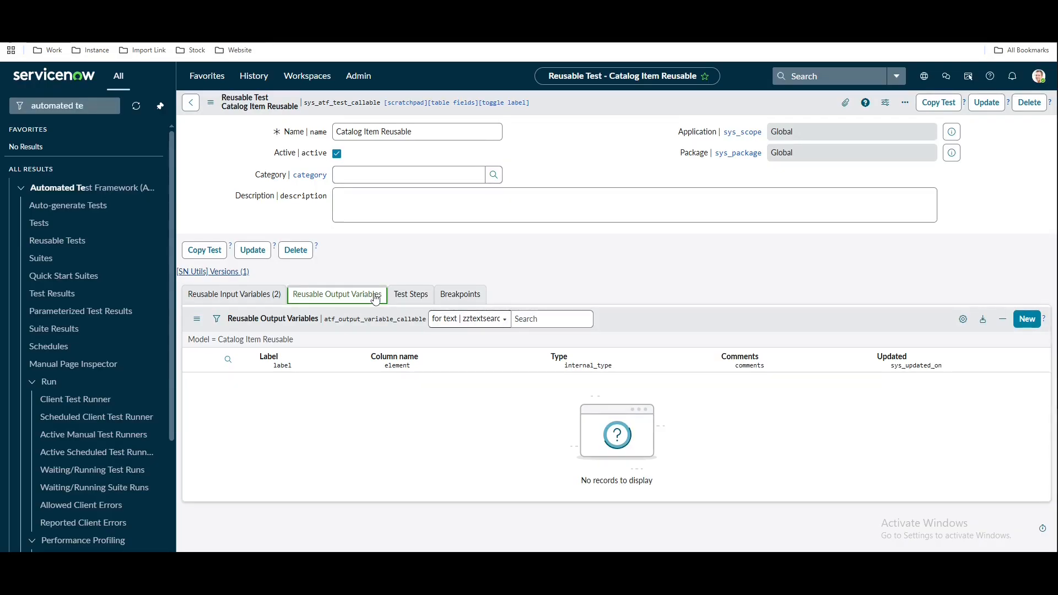
click(415, 296)
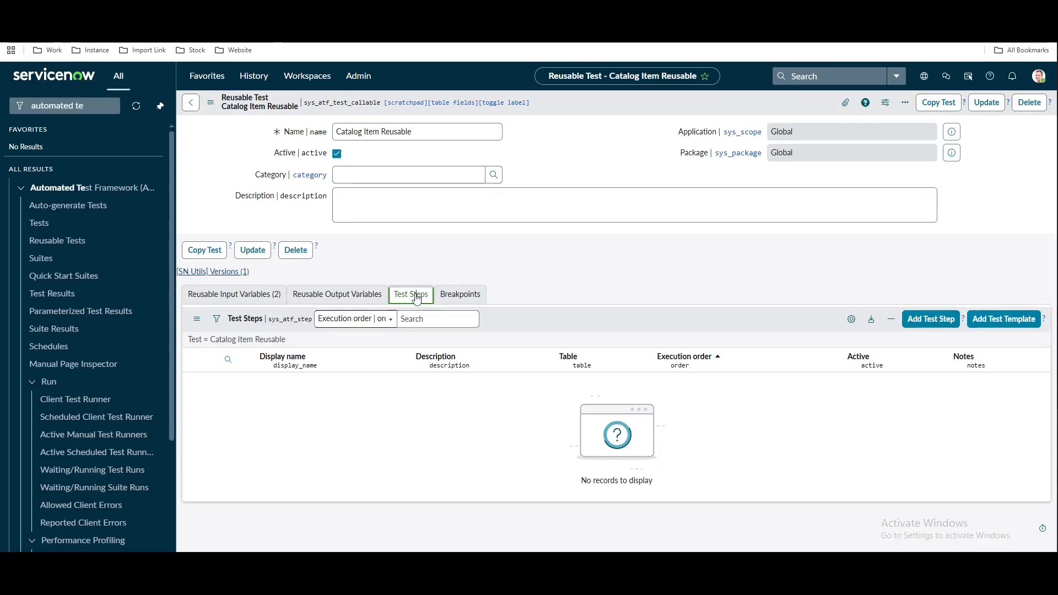
key(alt+Tab)
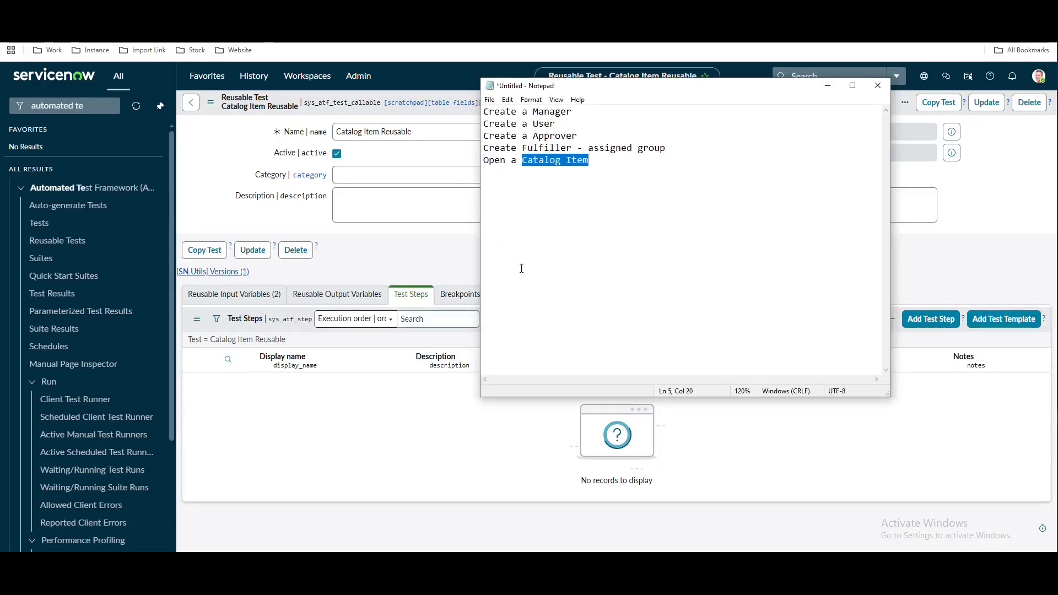
click(564, 238)
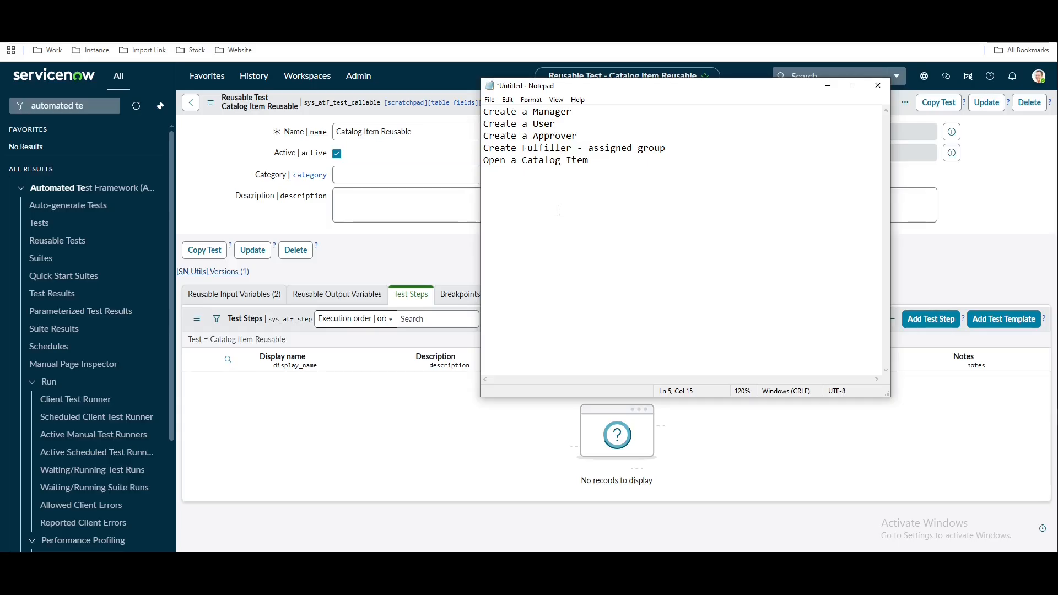
drag(555, 123, 484, 123)
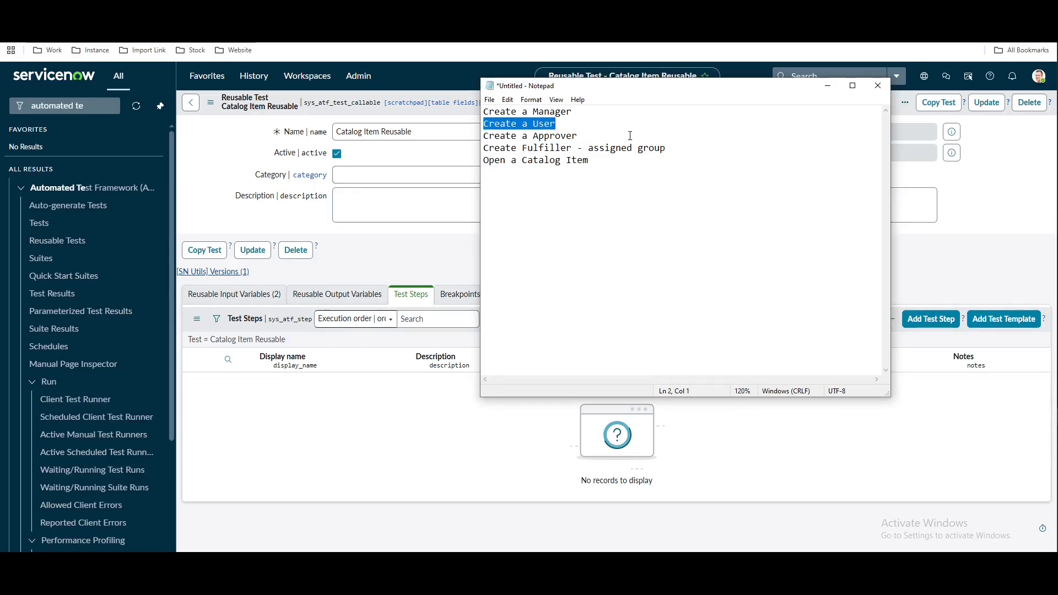
drag(666, 147, 496, 147)
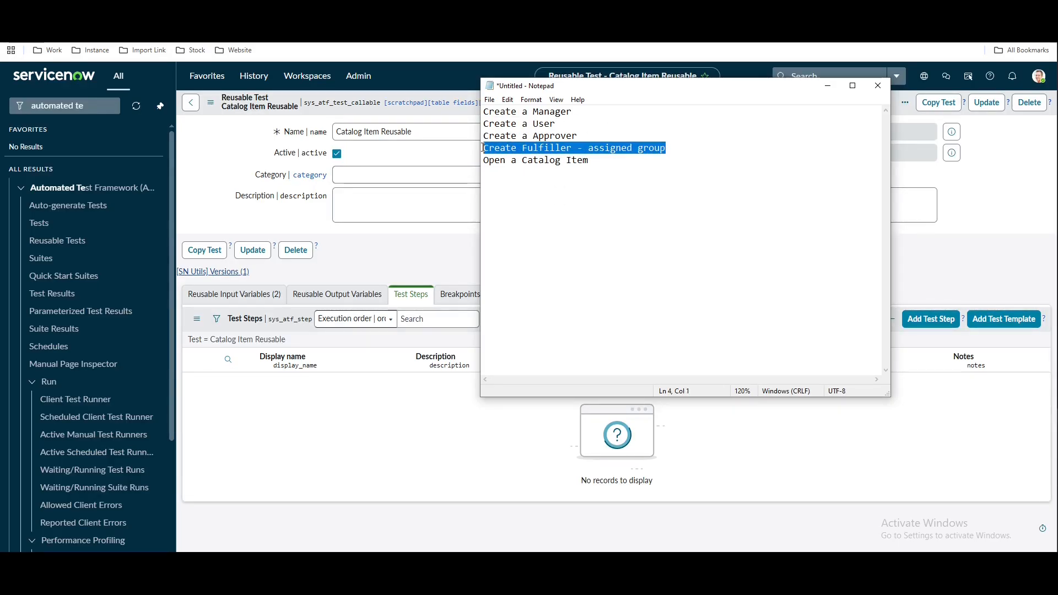
drag(588, 160, 508, 156)
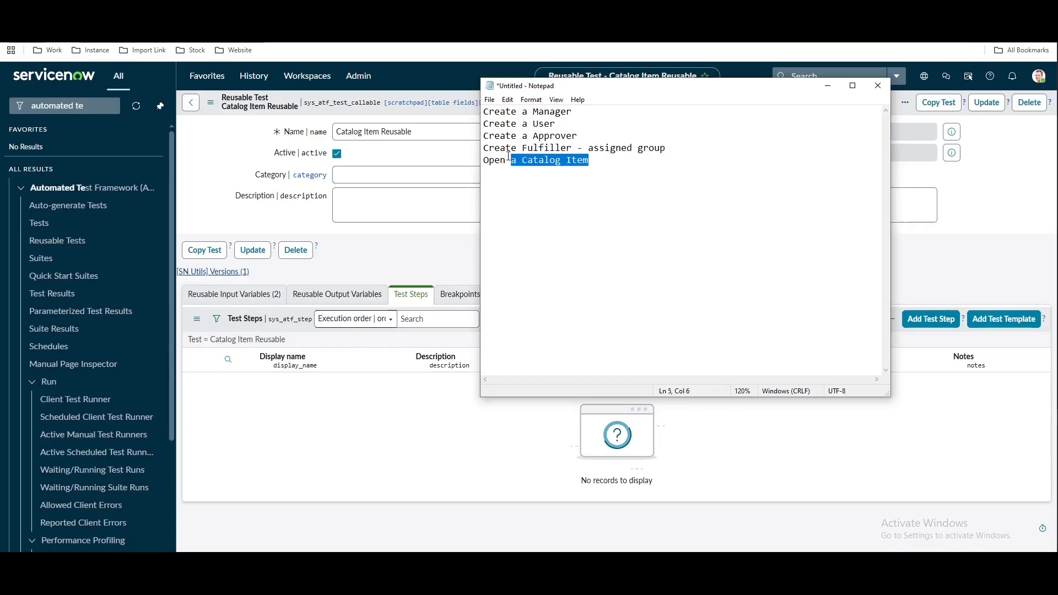
click(421, 437)
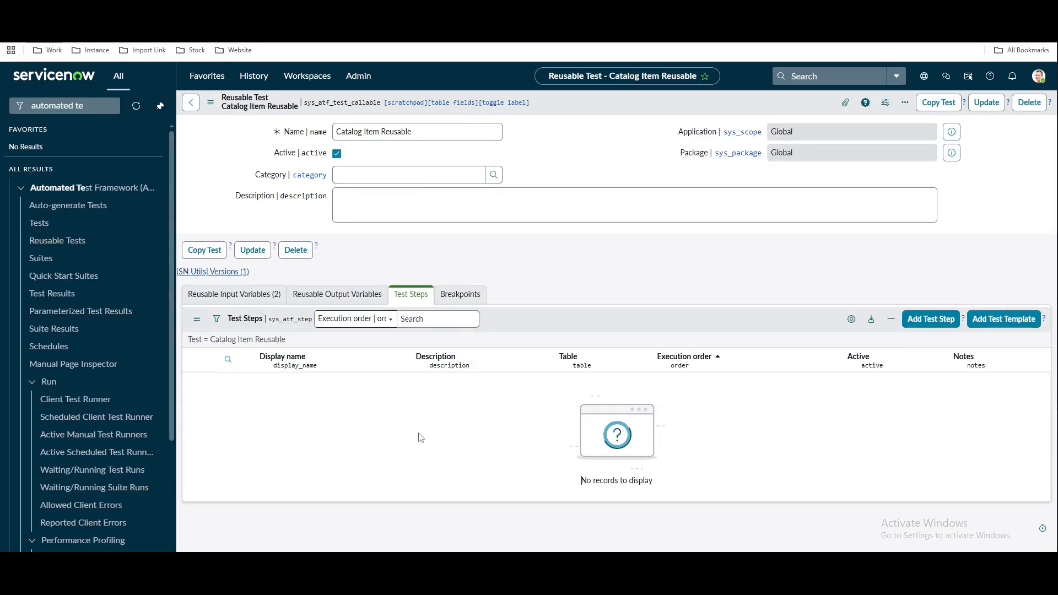
Add a Create a User step for a user named ATF Fulfiller
click(930, 325)
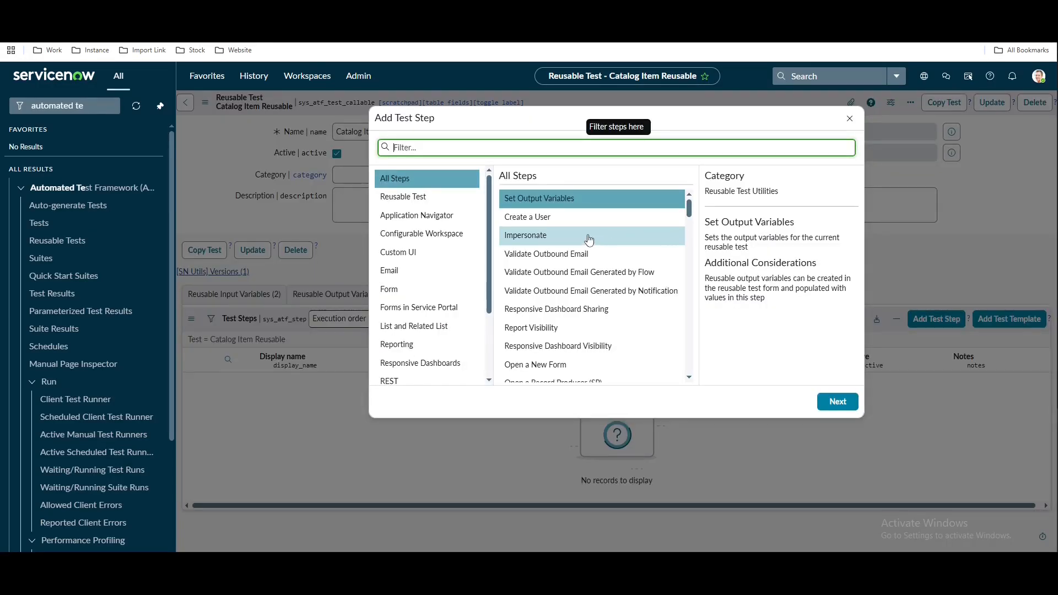
click(550, 216)
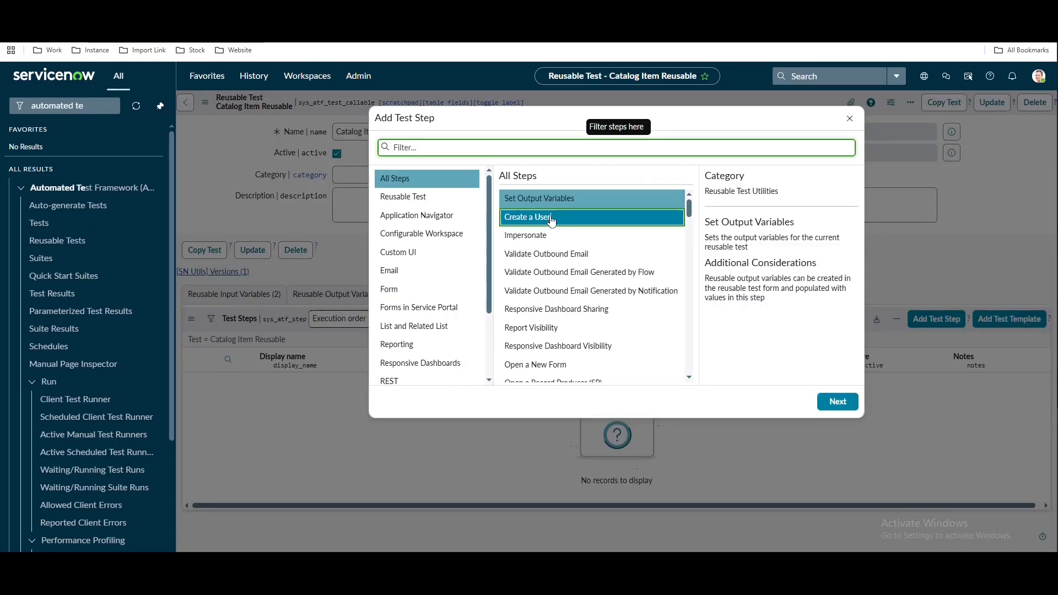
click(839, 402)
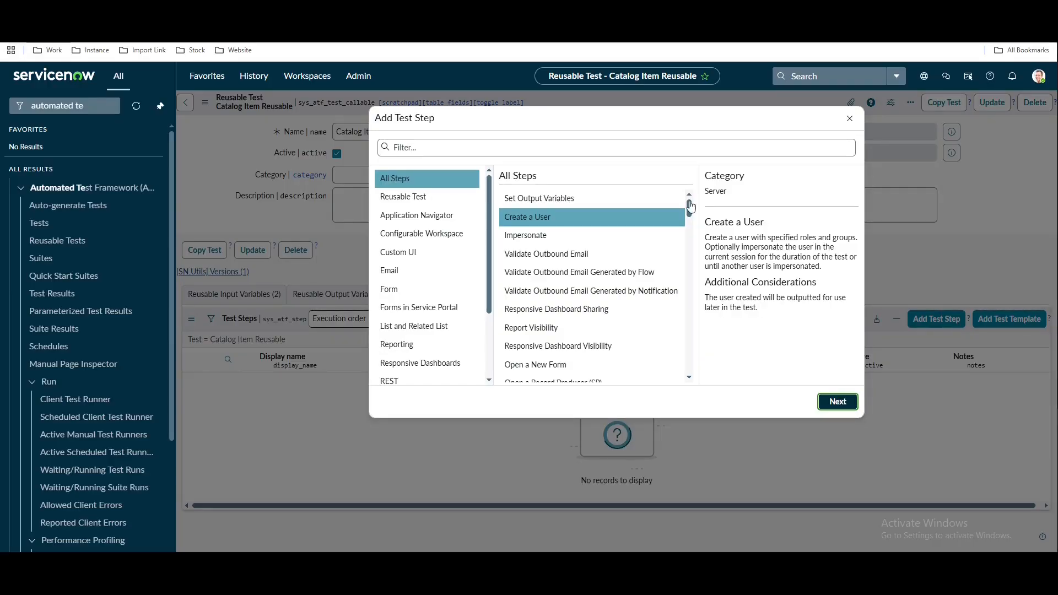
scroll(733, 407, down, 5)
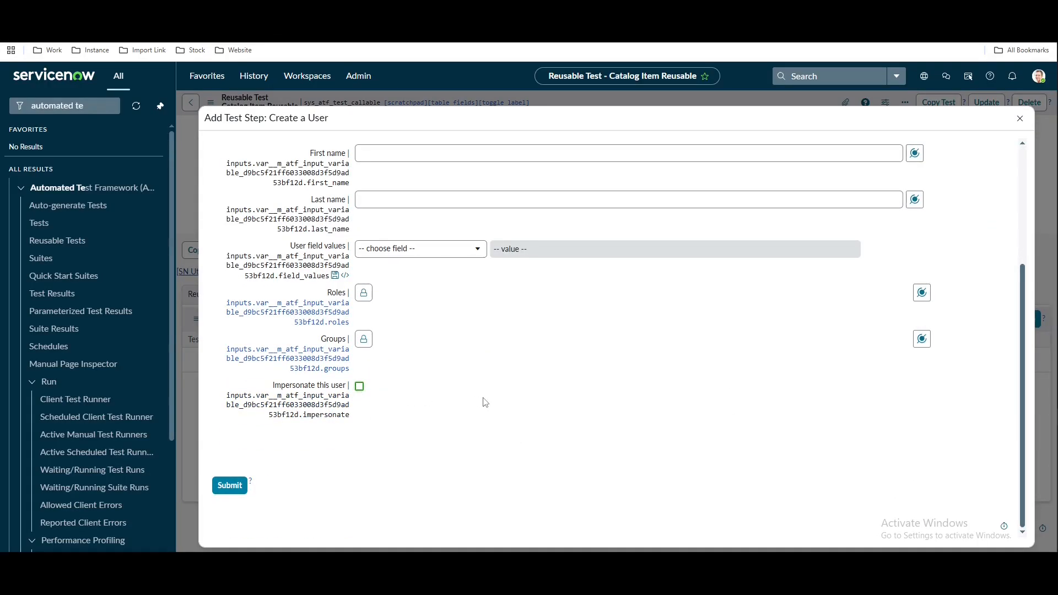
scroll(485, 402, up, 5)
click(407, 318)
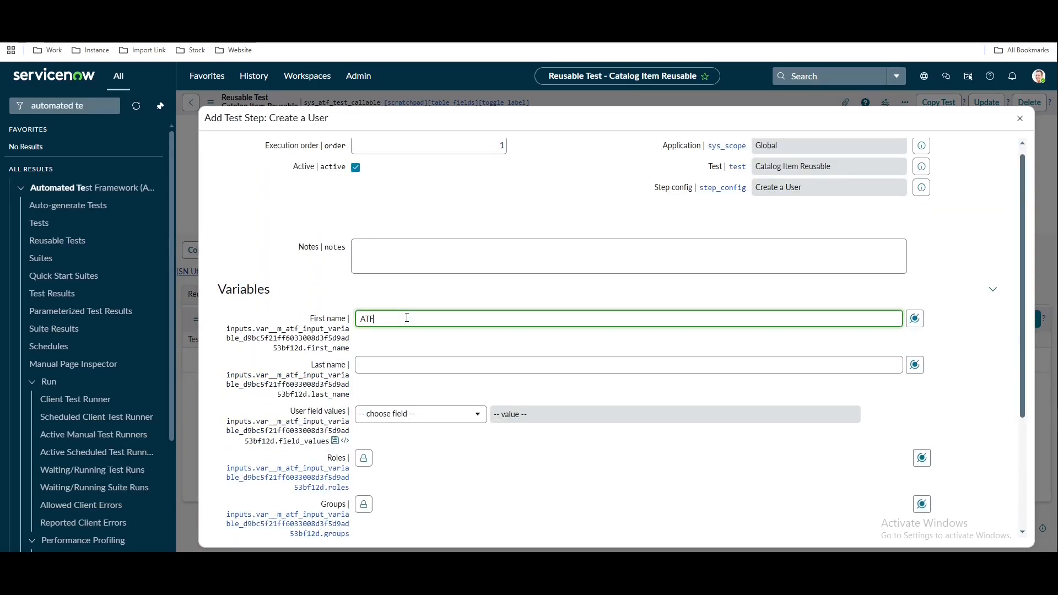
click(387, 363)
text(F)
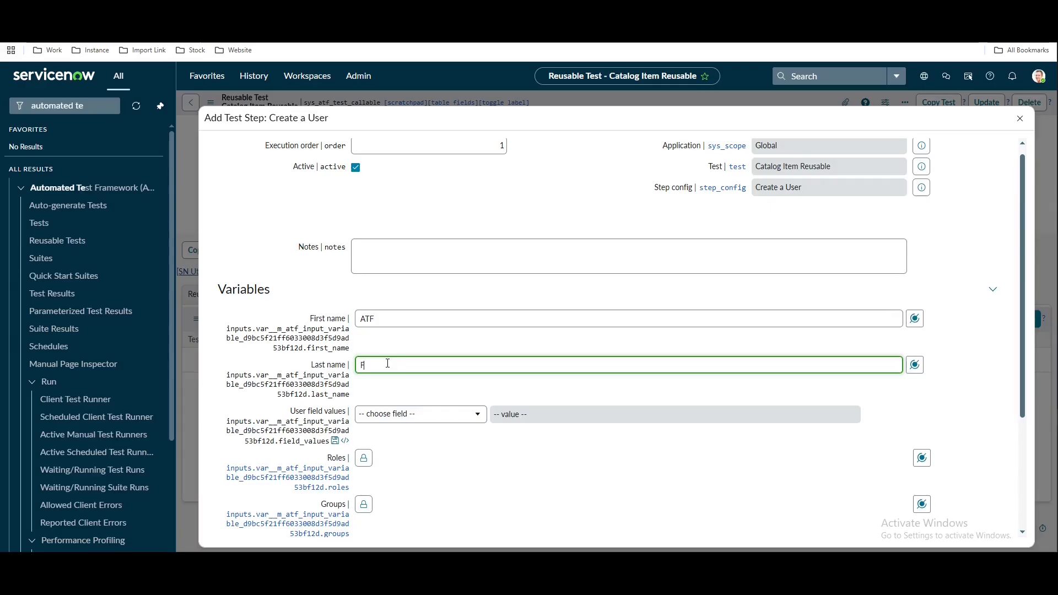
text(ulfiller)
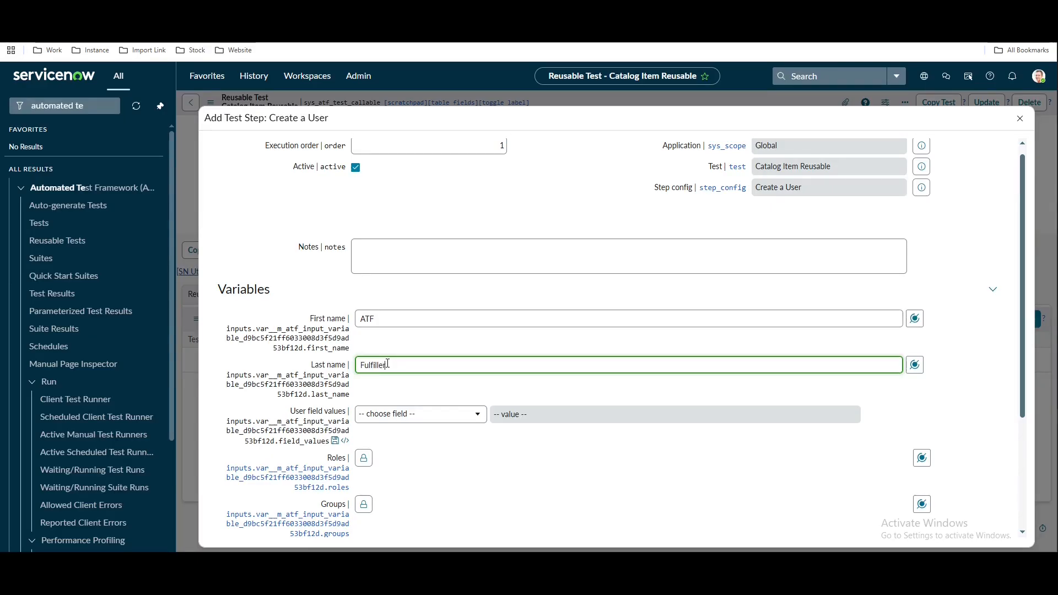
click(425, 459)
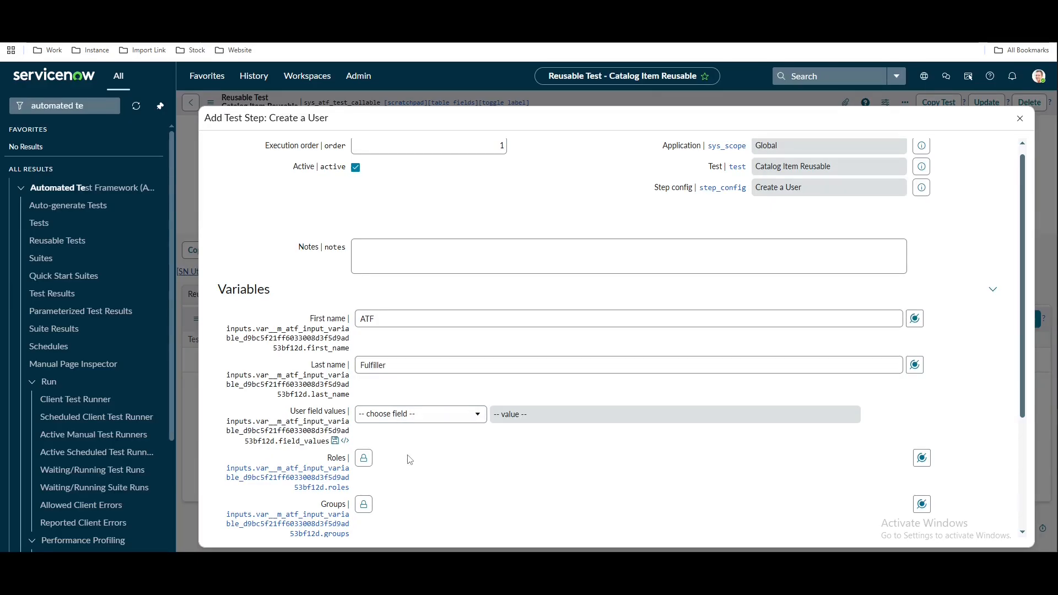
Mark the new user Active and give it a numeric User ID
click(415, 424)
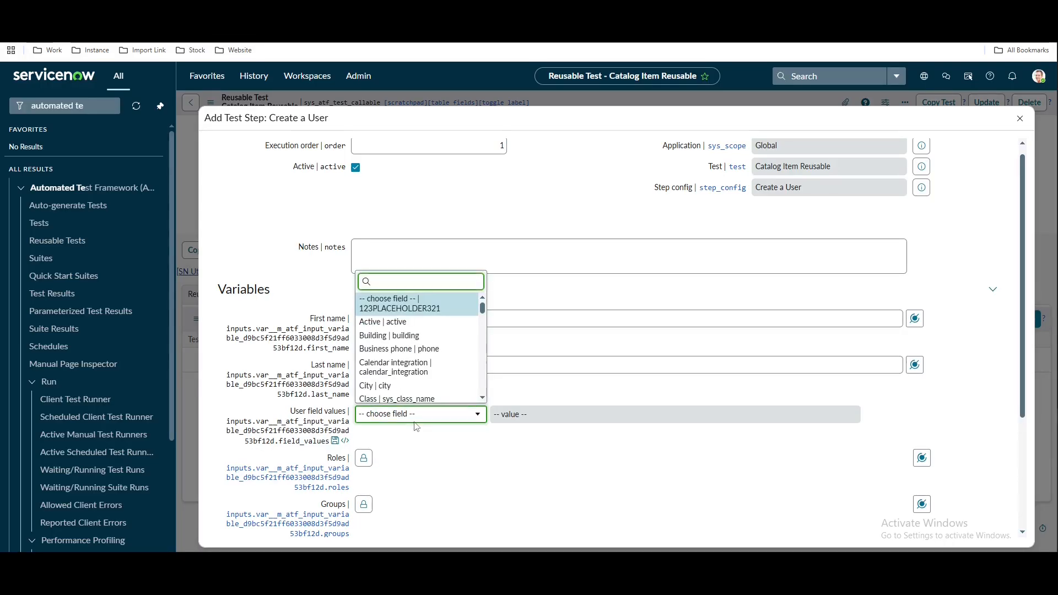
text(ac)
click(386, 348)
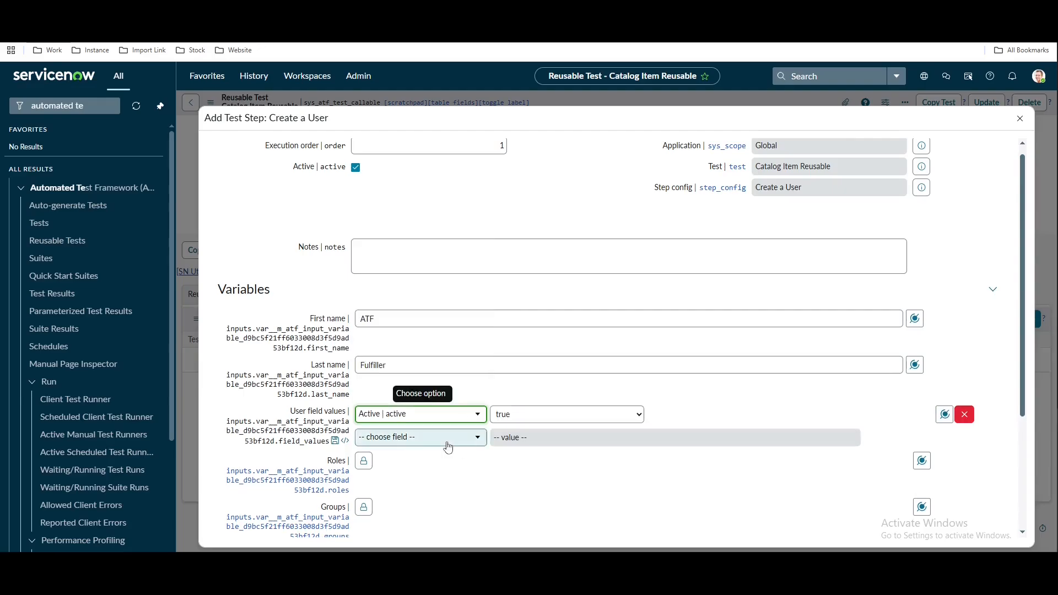
click(429, 437)
text(user)
click(418, 419)
click(560, 441)
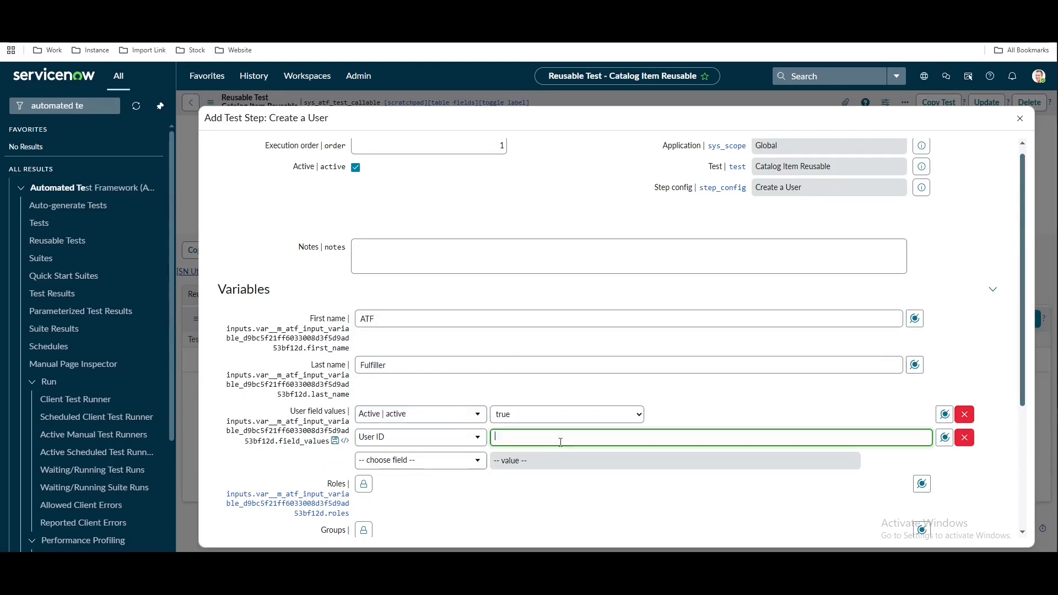
text(123456)
Add an Email field with the fulfiller's test email address
click(454, 466)
text(ema)
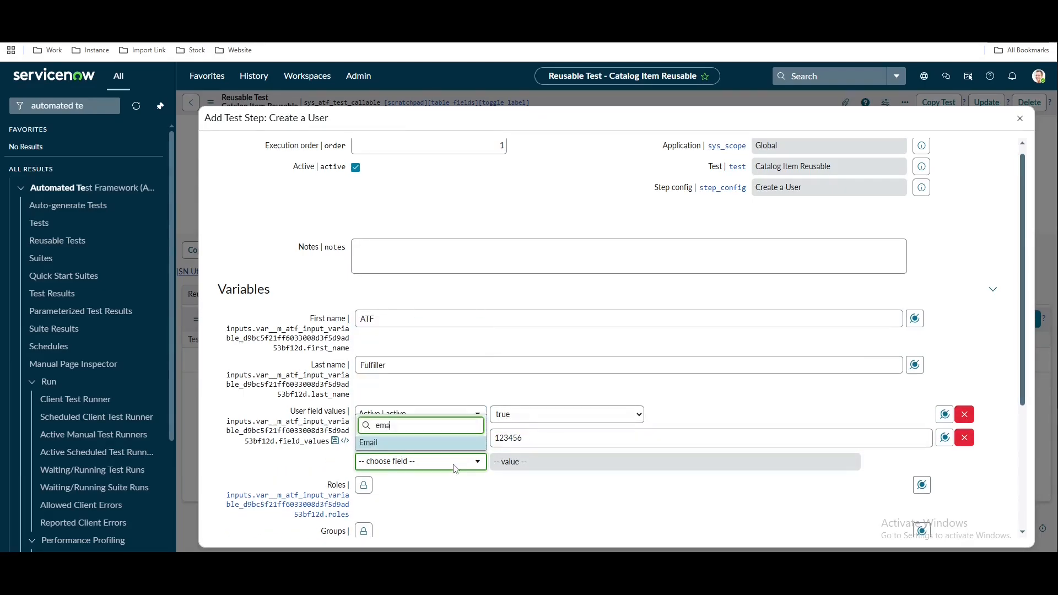
click(417, 442)
click(534, 461)
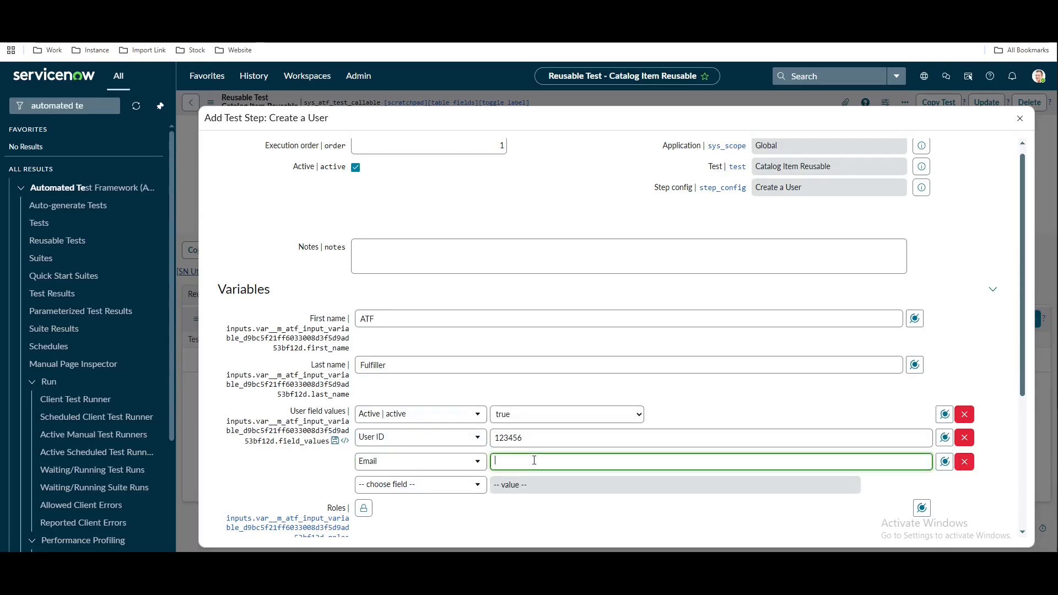
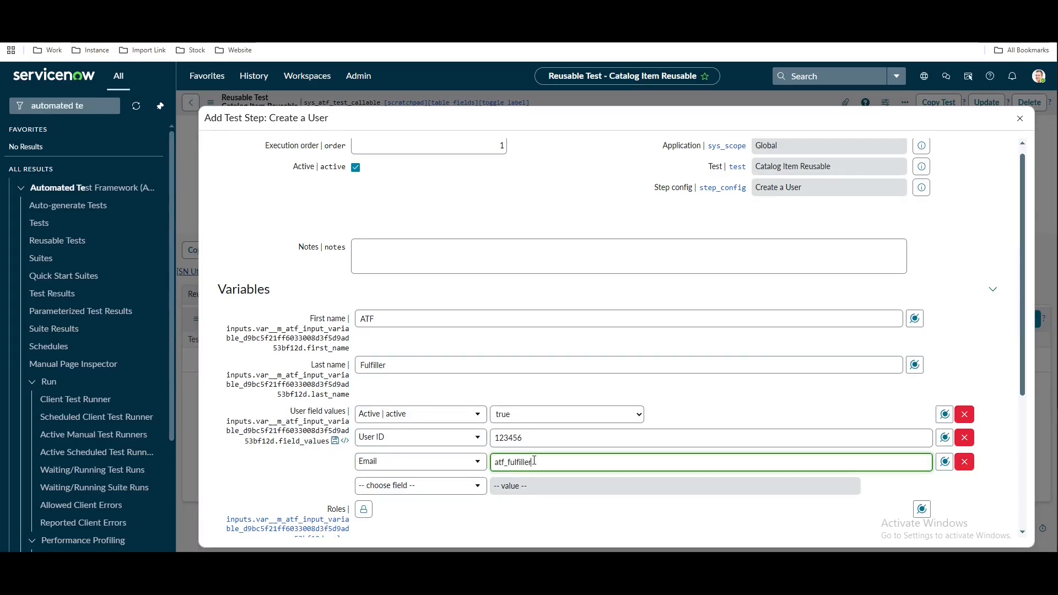
Set Groups to the Reusable Inputs Groups data pill and submit the step
scroll(548, 363, down, 4)
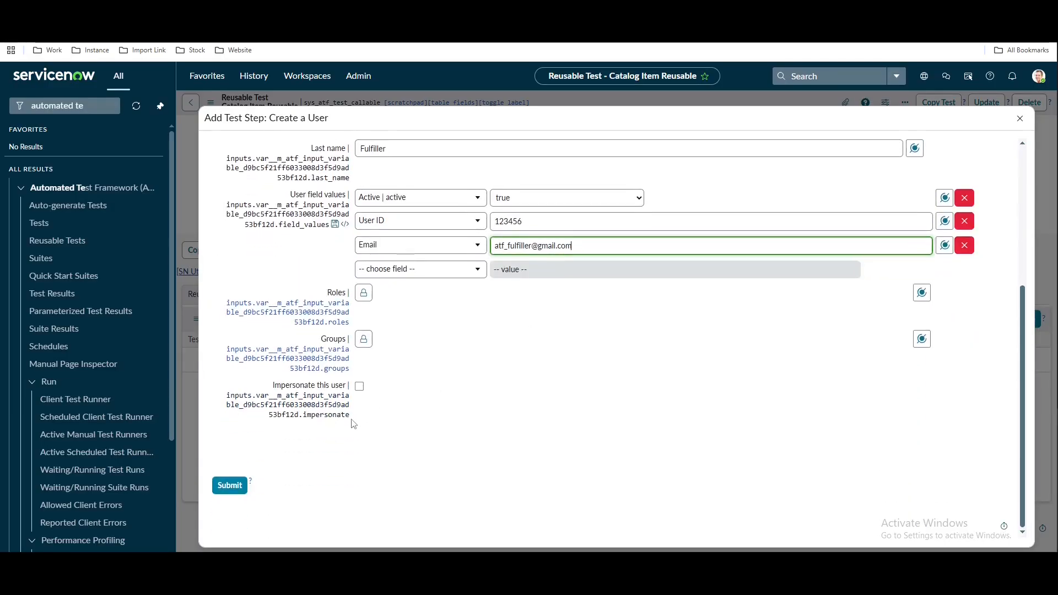
click(363, 339)
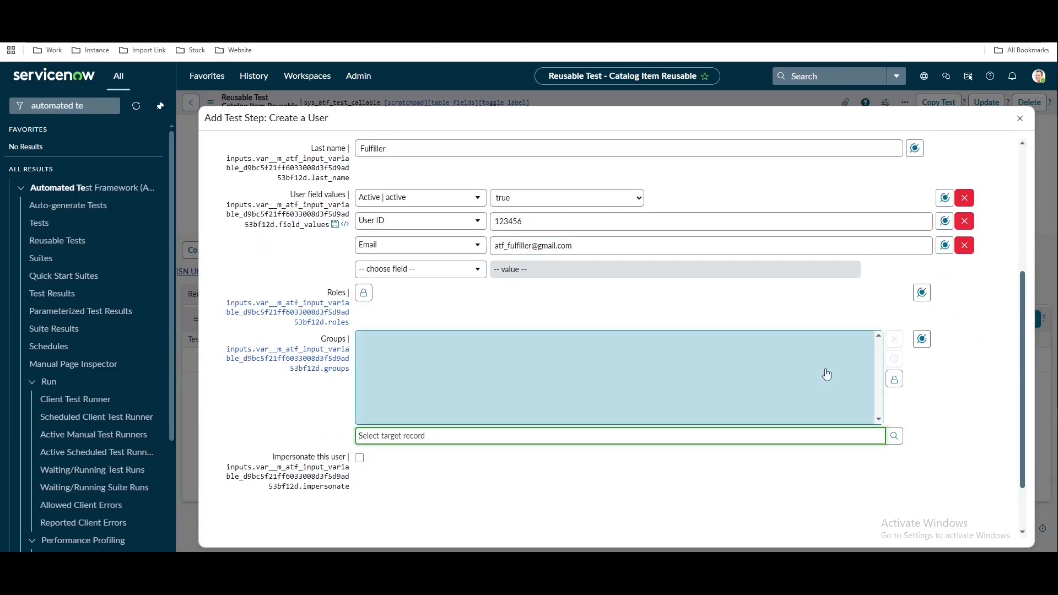
click(928, 341)
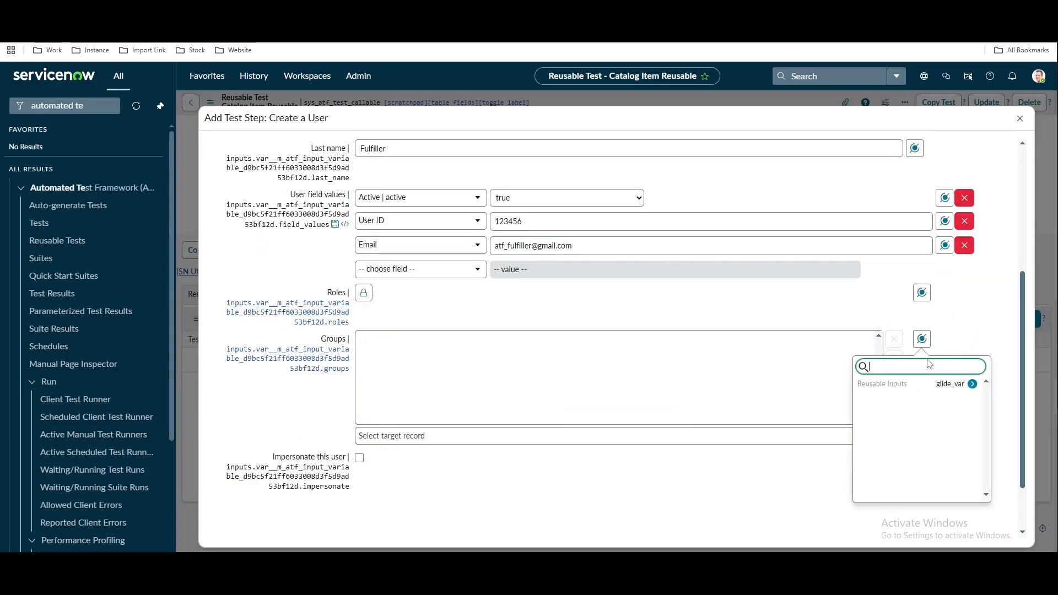
click(972, 385)
click(881, 404)
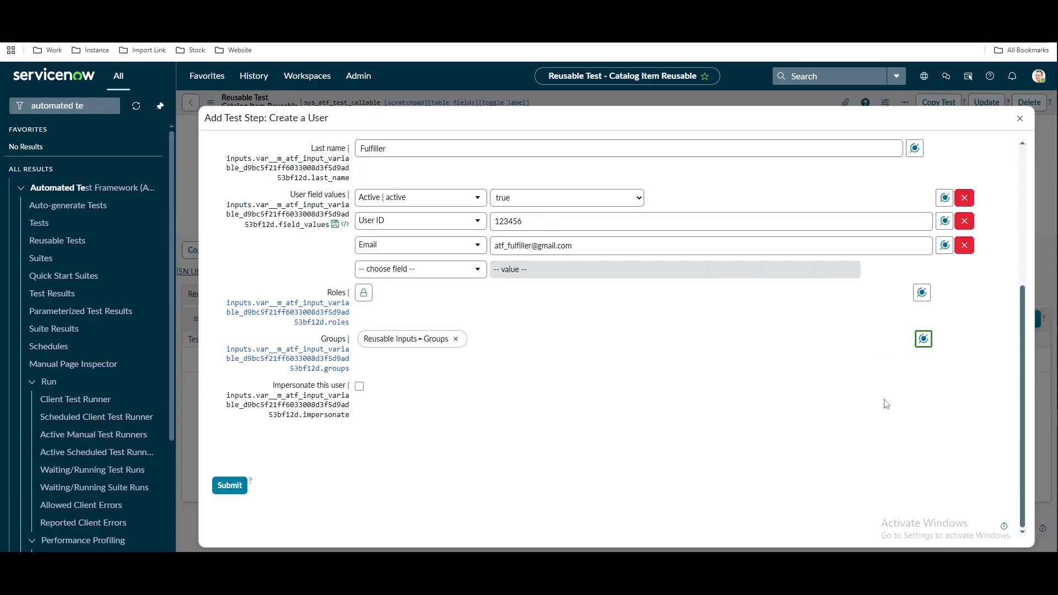
click(229, 492)
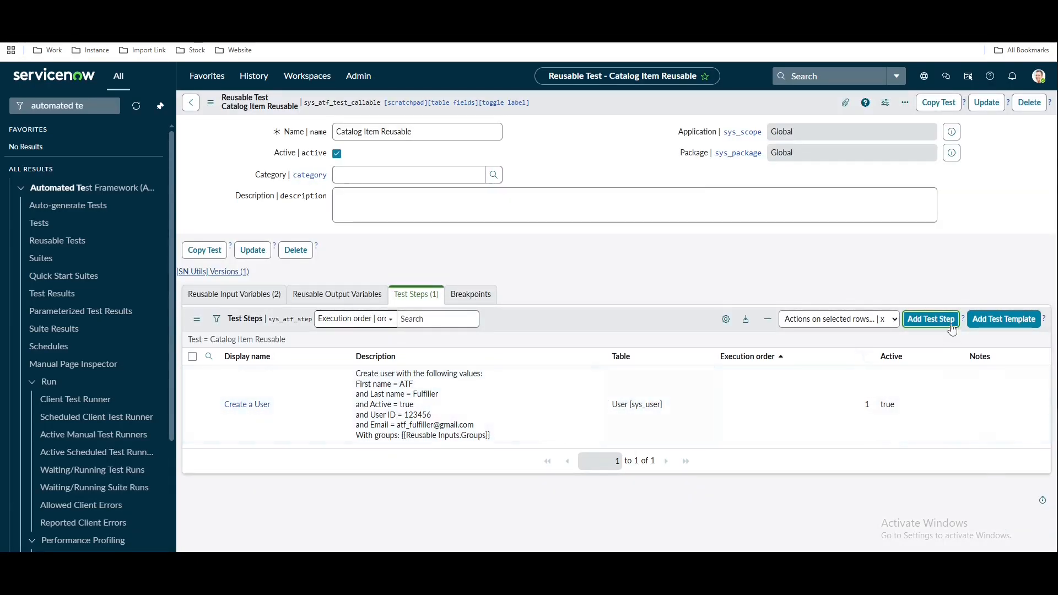
Add another Create a User step for a user named ATF Requester
click(942, 324)
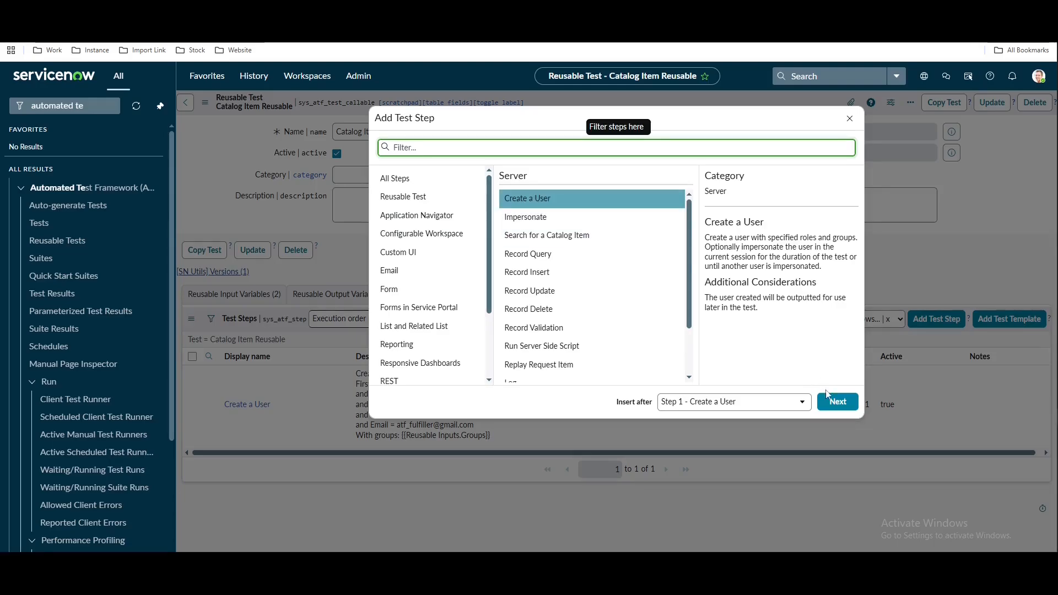
click(836, 408)
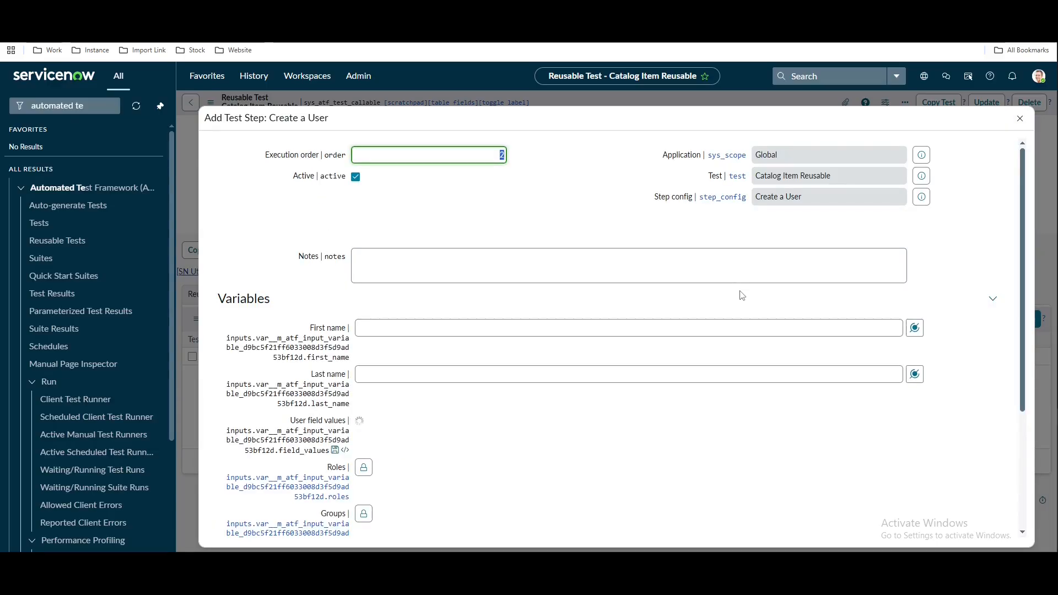
scroll(472, 499, down, 1)
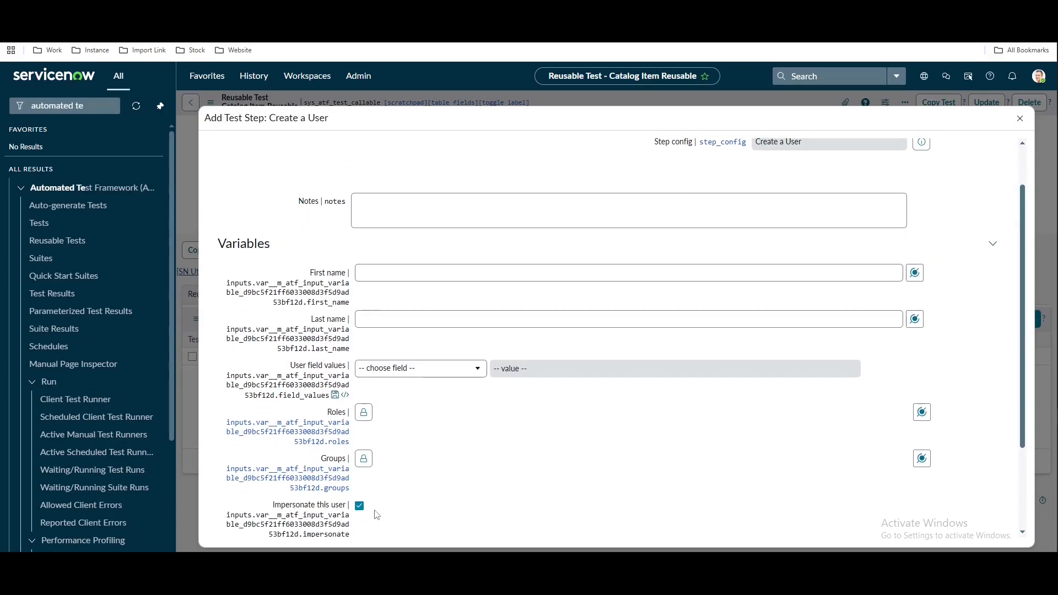
click(404, 270)
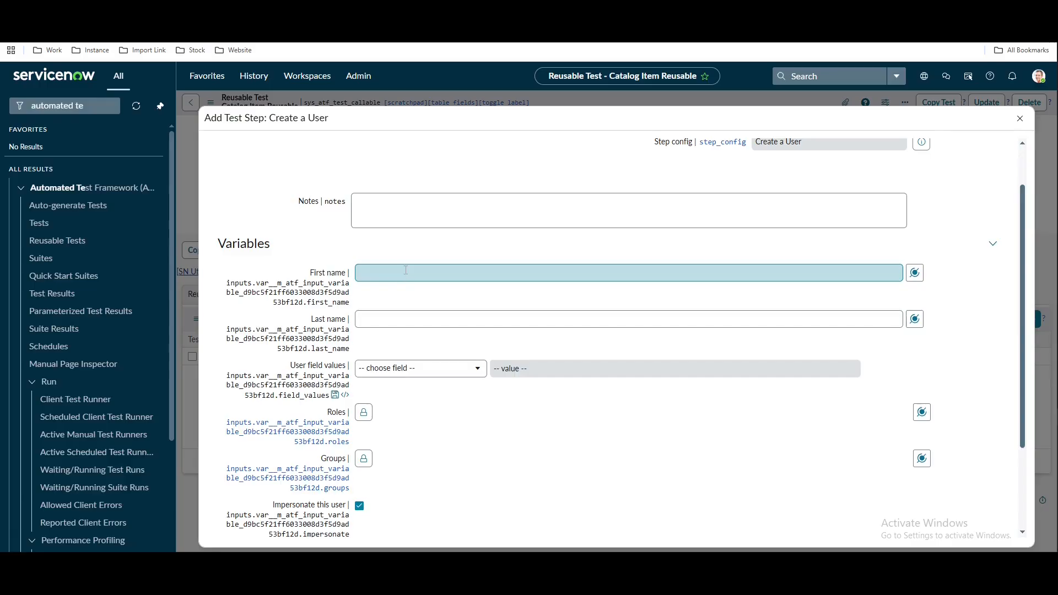
click(389, 313)
text(R)
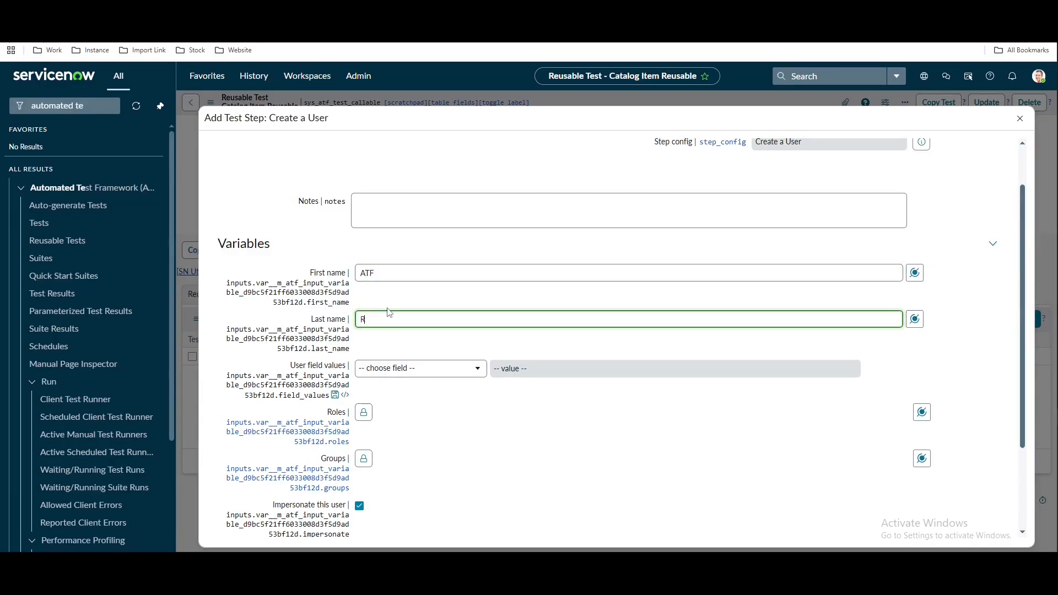
text(equester)
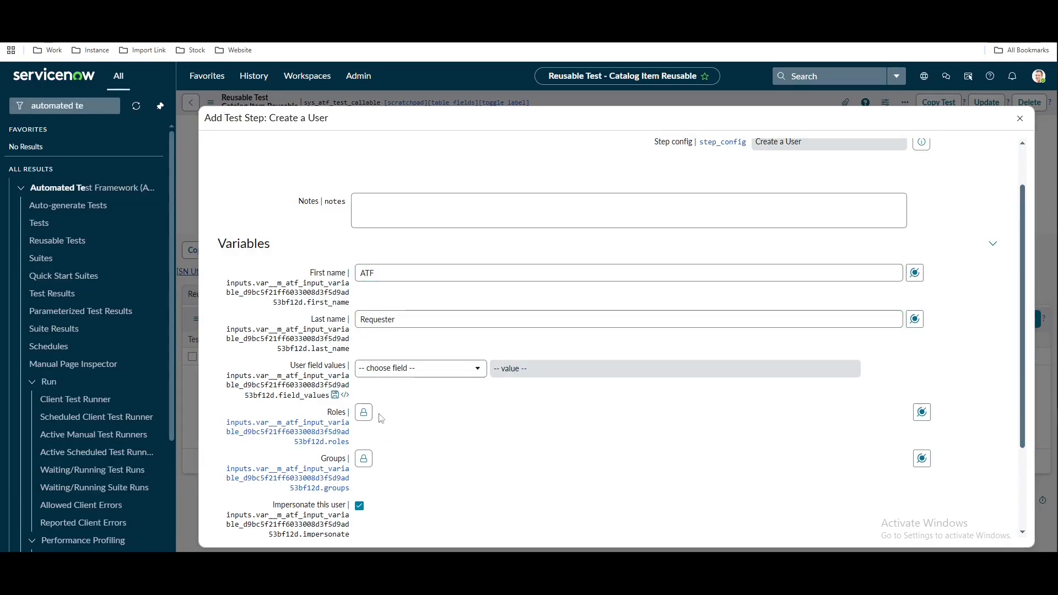
Give the requester the itil role
click(364, 412)
text(iti)
key(BackSpace)
key(BackSpace)
key(BackSpace)
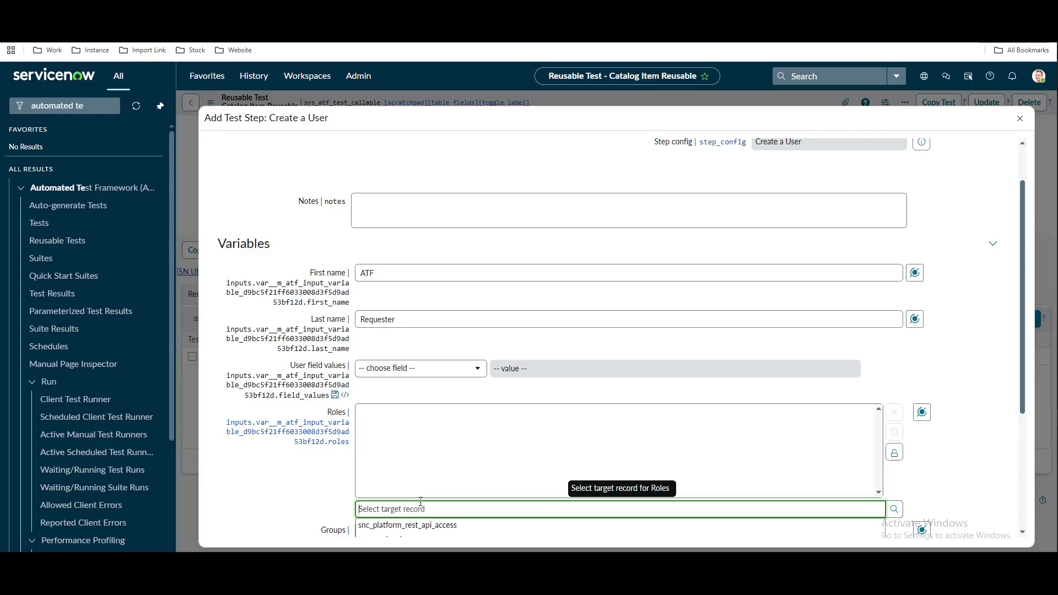
text(iti)
click(380, 524)
scroll(420, 386, down, 2)
Mark the requester Active and give it a User ID
click(420, 258)
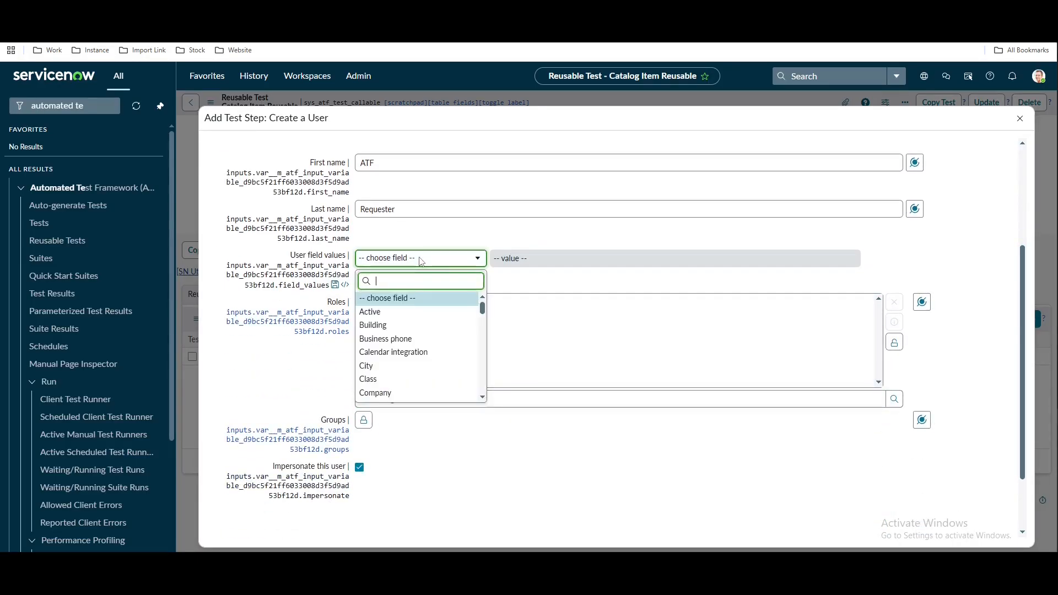
text(ac)
click(384, 300)
click(456, 281)
text(user)
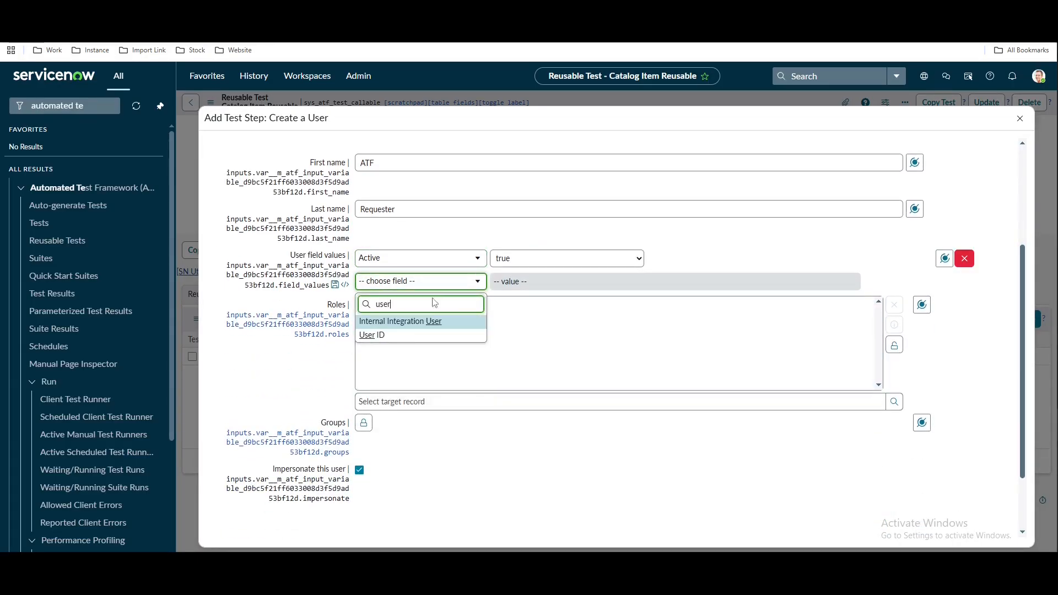
click(376, 333)
click(546, 284)
text(78945)
Add the requester's test email address and submit the step, then recheck the notes
click(421, 306)
text(email)
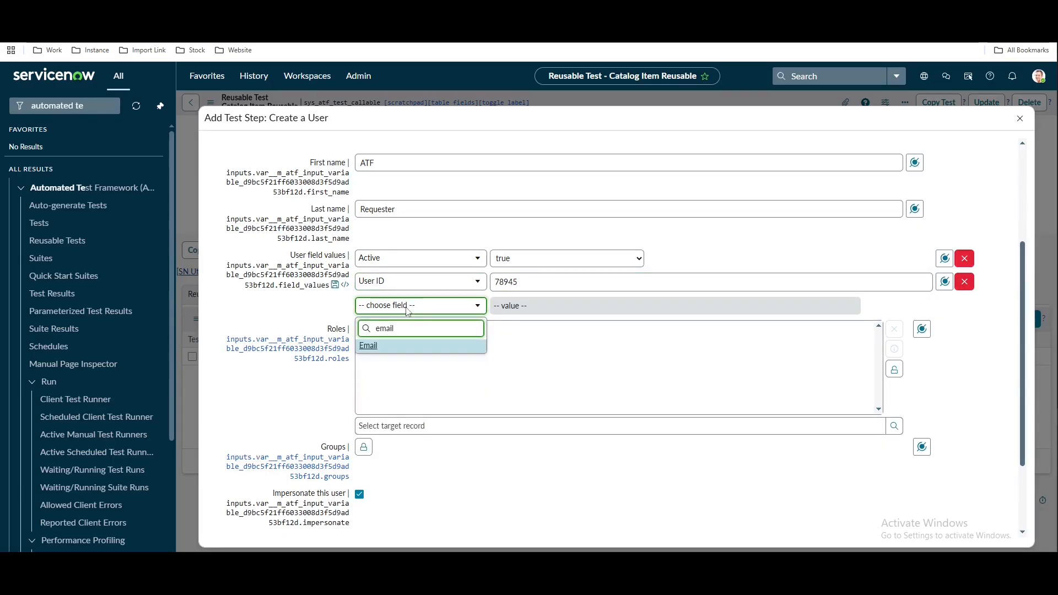
click(378, 345)
click(531, 306)
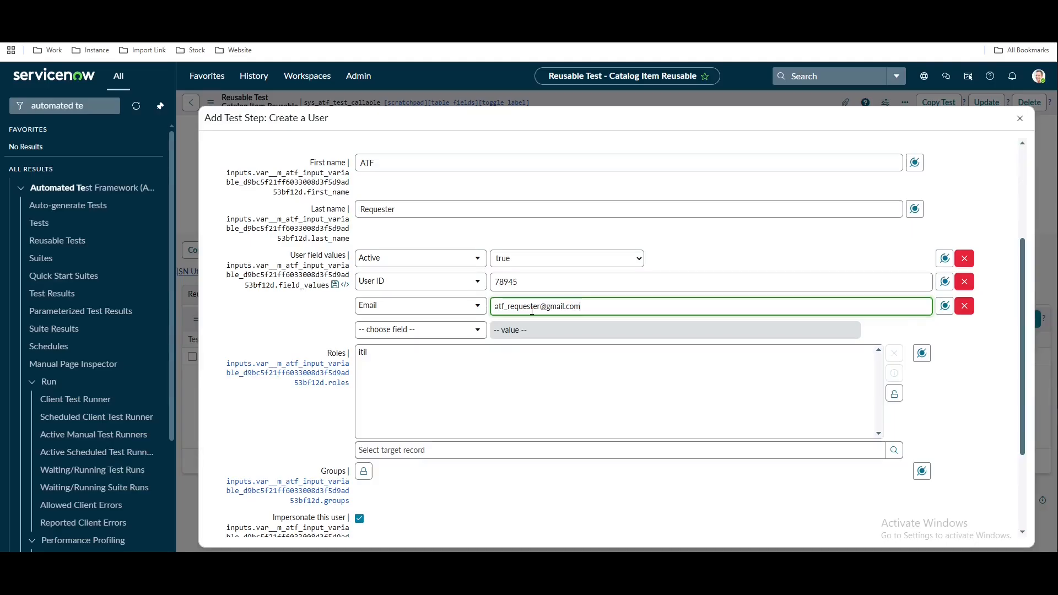
click(289, 326)
scroll(289, 326, down, 3)
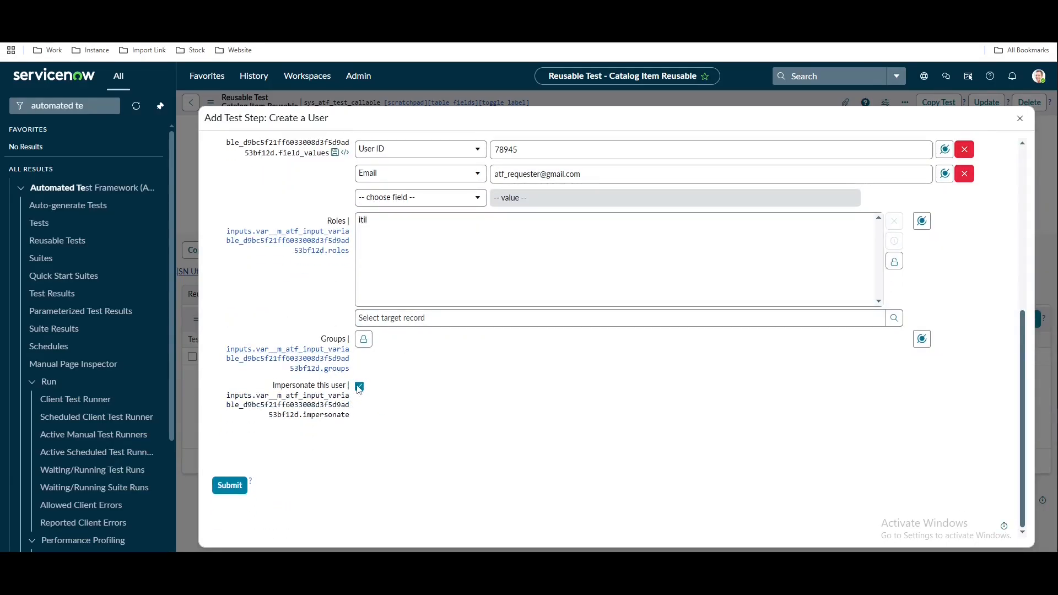
click(228, 486)
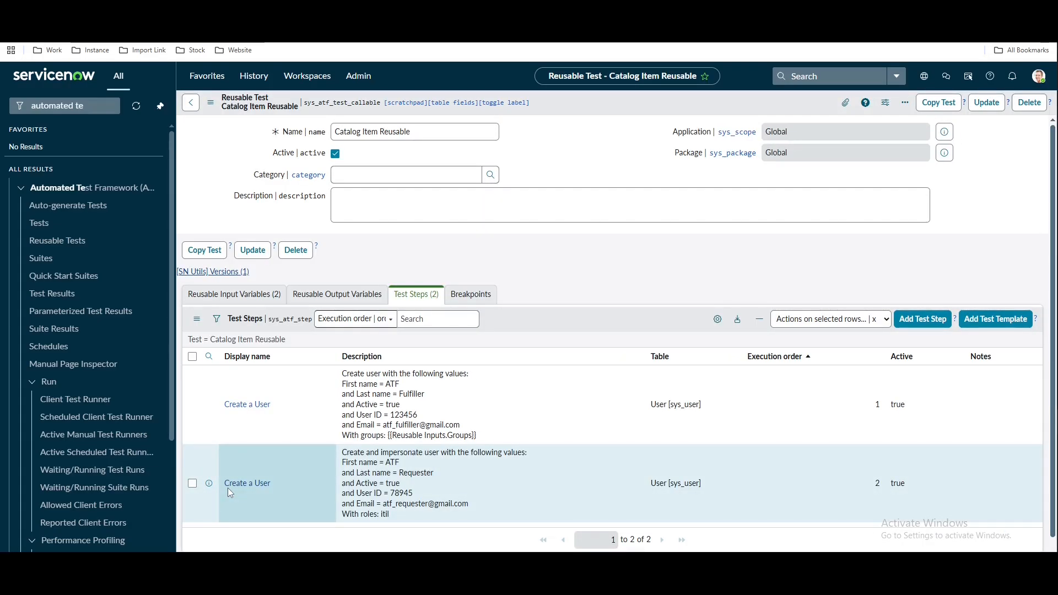
key(alt+Tab)
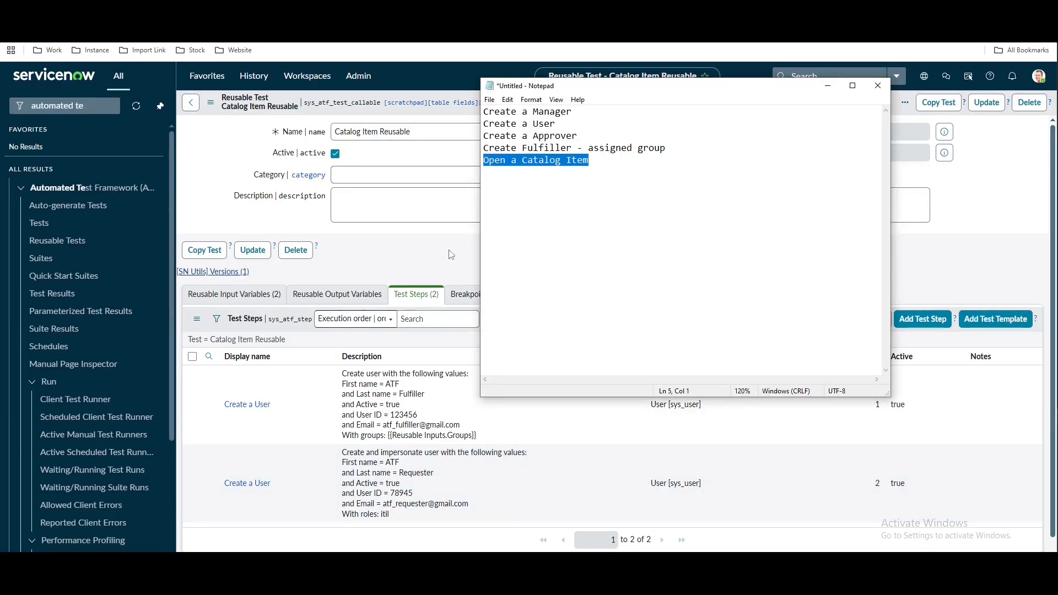
key(alt+Tab)
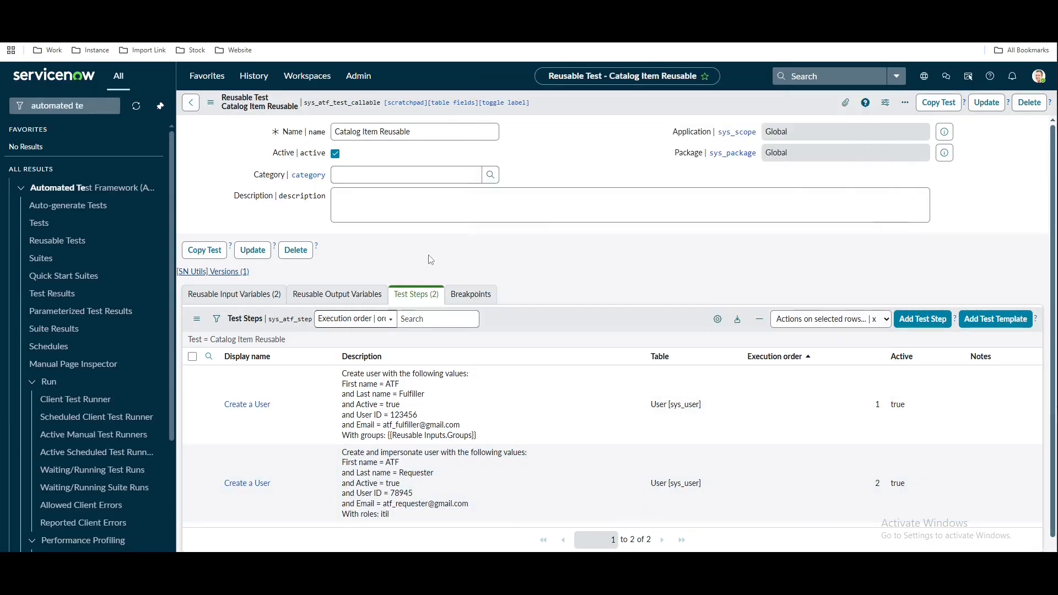
Add an Open a Catalog Item (SP) step using the Reusable Inputs Catalog Item pill
click(913, 323)
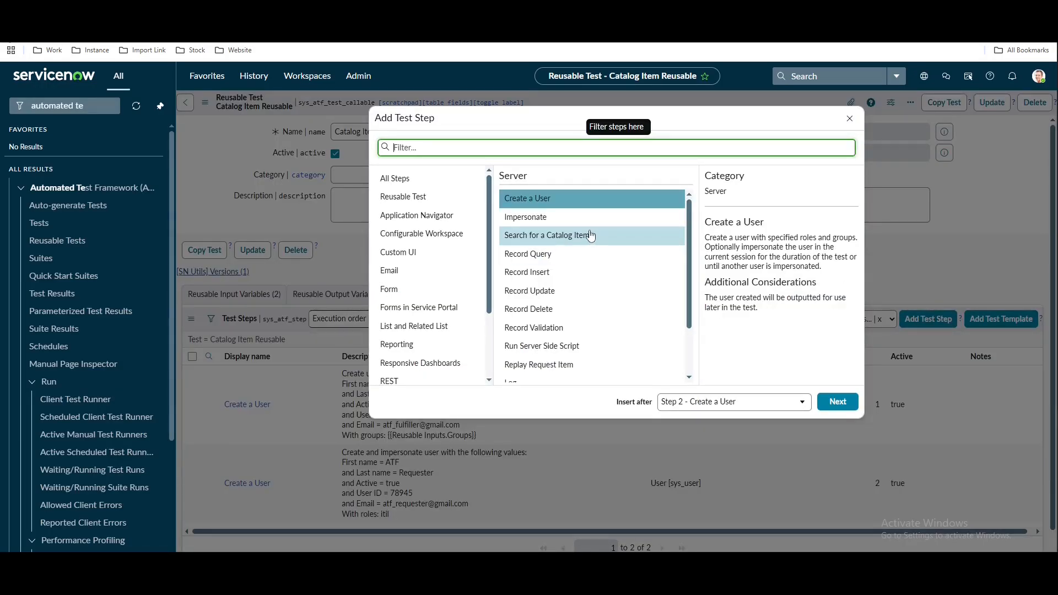
scroll(436, 353, down, 2)
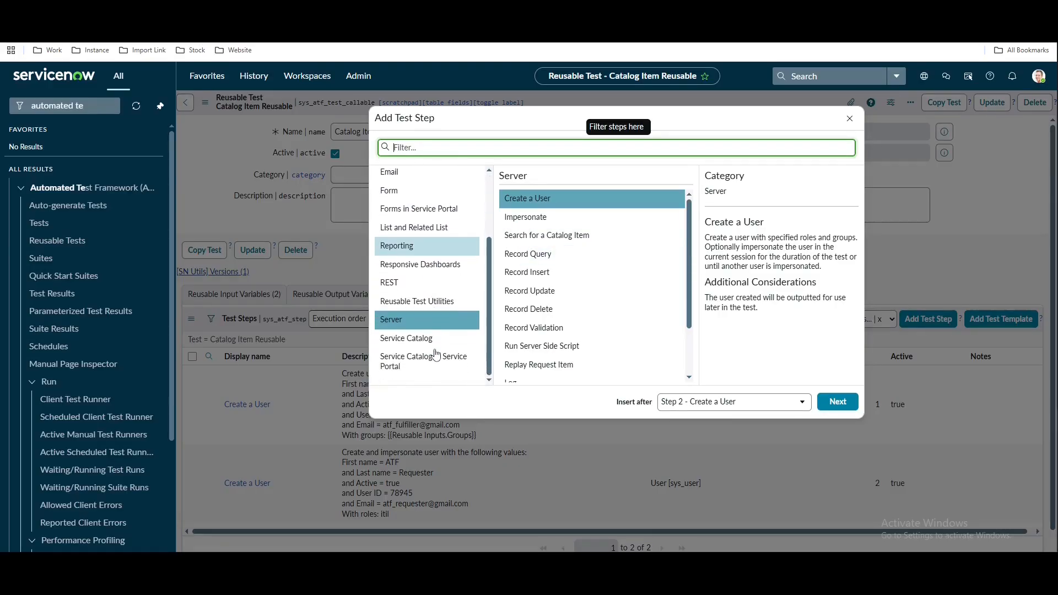
click(432, 361)
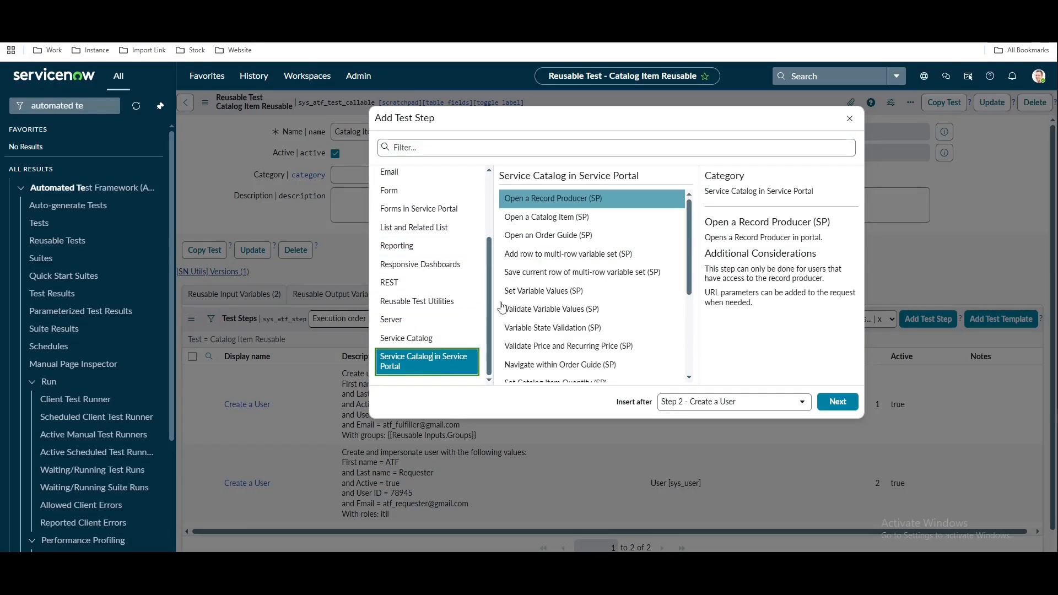
click(557, 217)
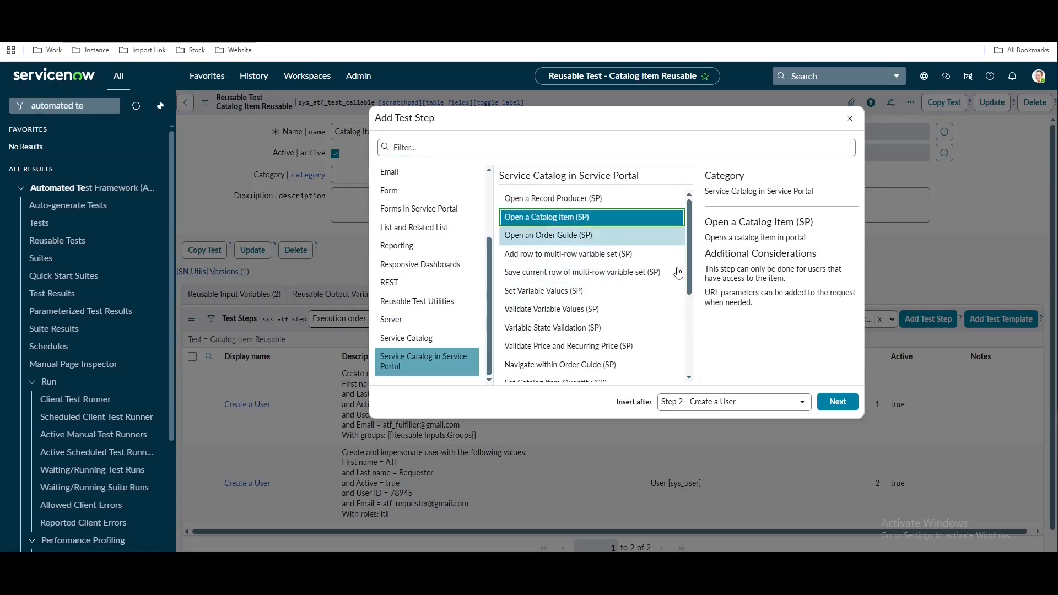
click(829, 404)
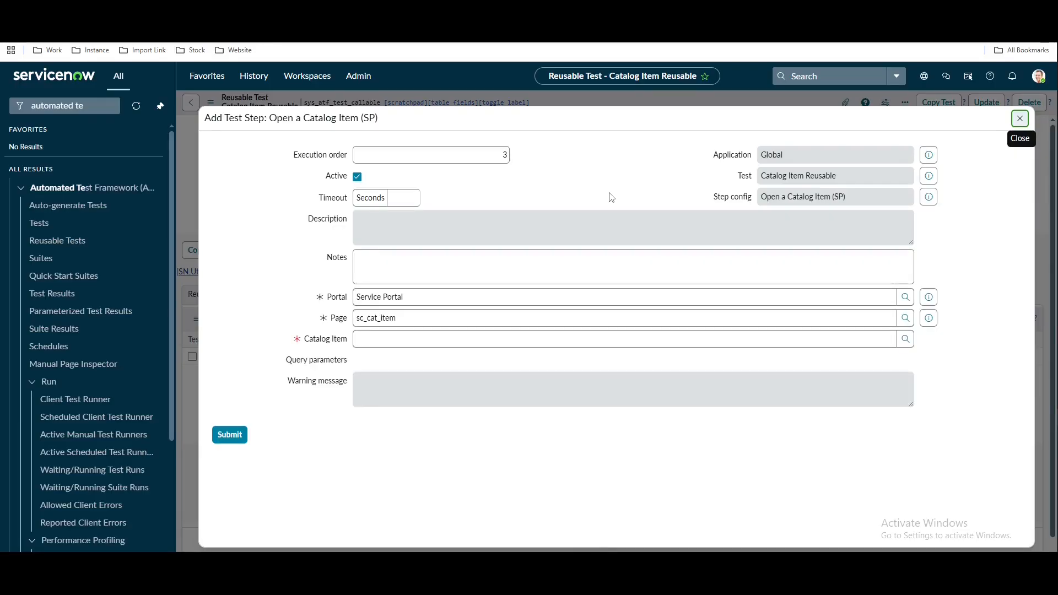
click(510, 337)
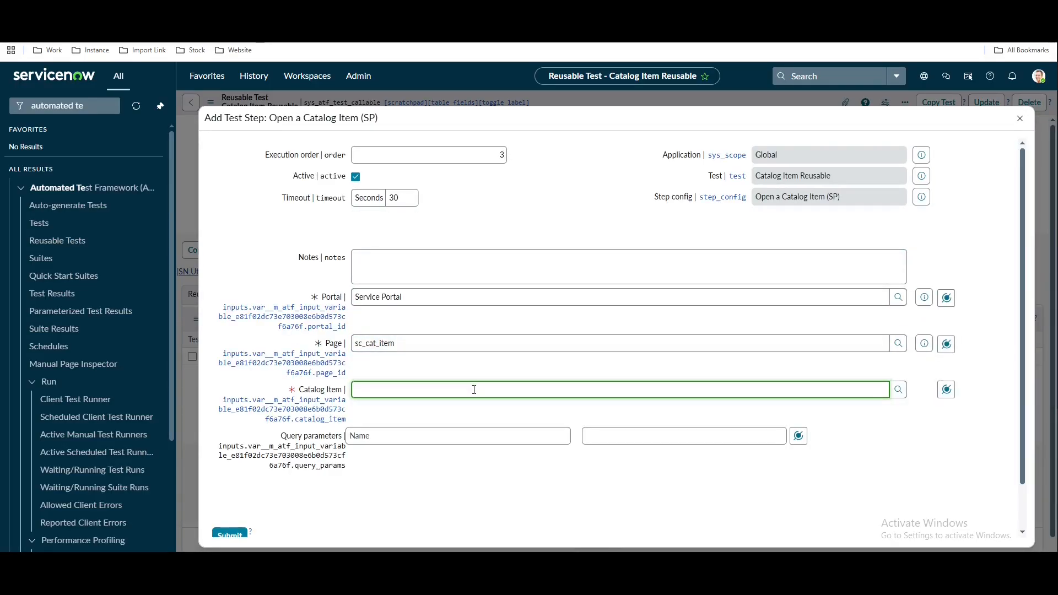
click(946, 389)
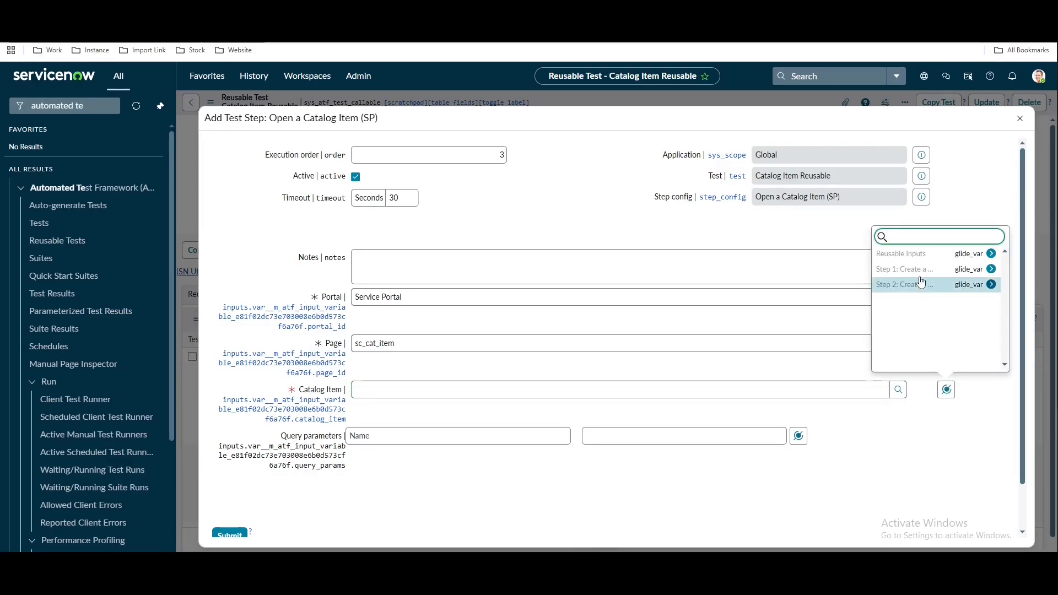
click(955, 258)
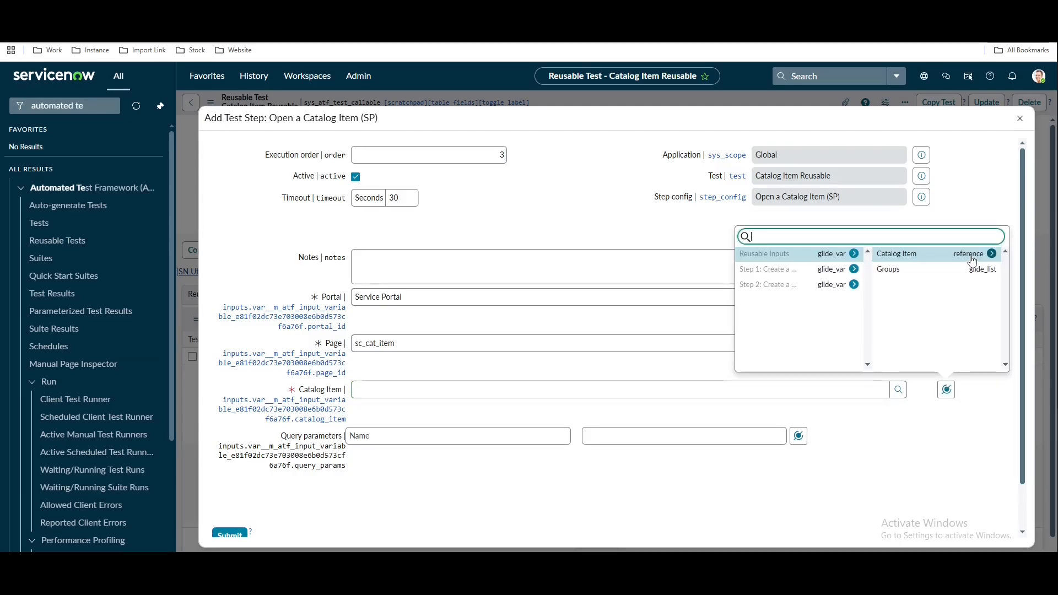
click(914, 256)
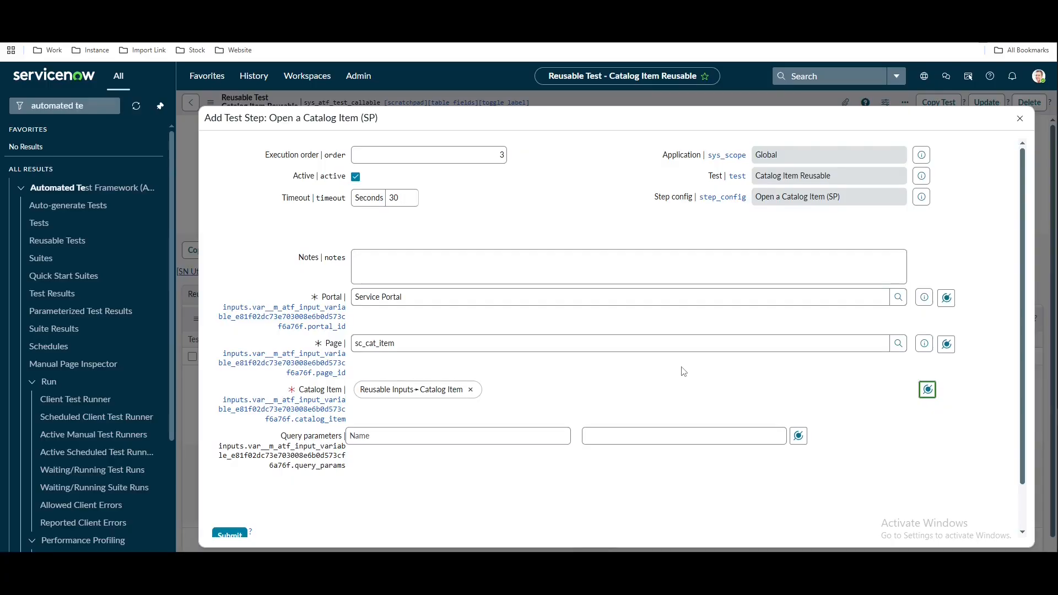
click(230, 535)
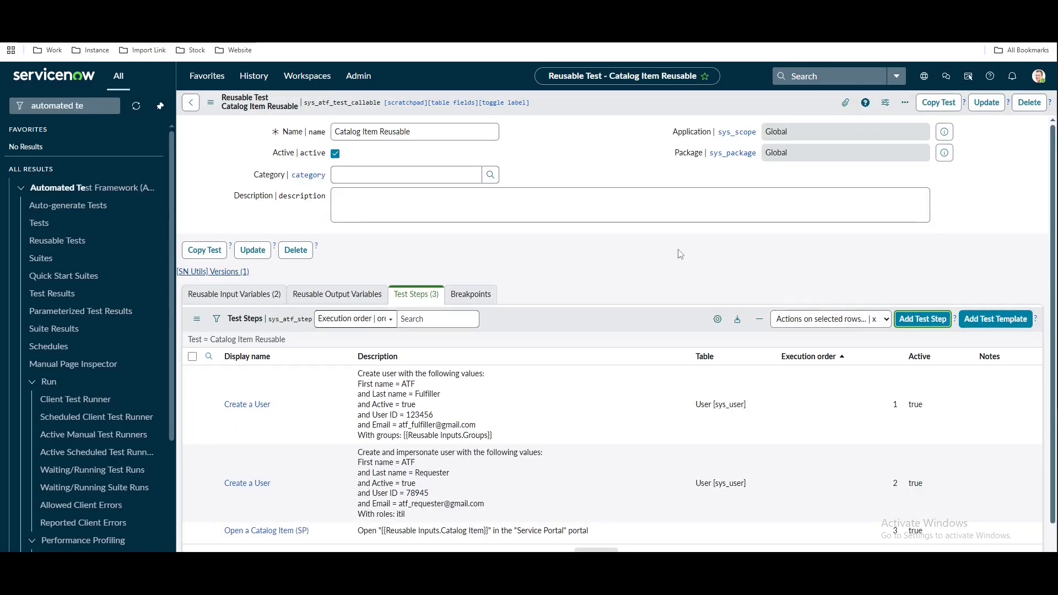
Create a new test from the Tests list named 'Demo Catalog Item' and save it
scroll(591, 217, down, 1)
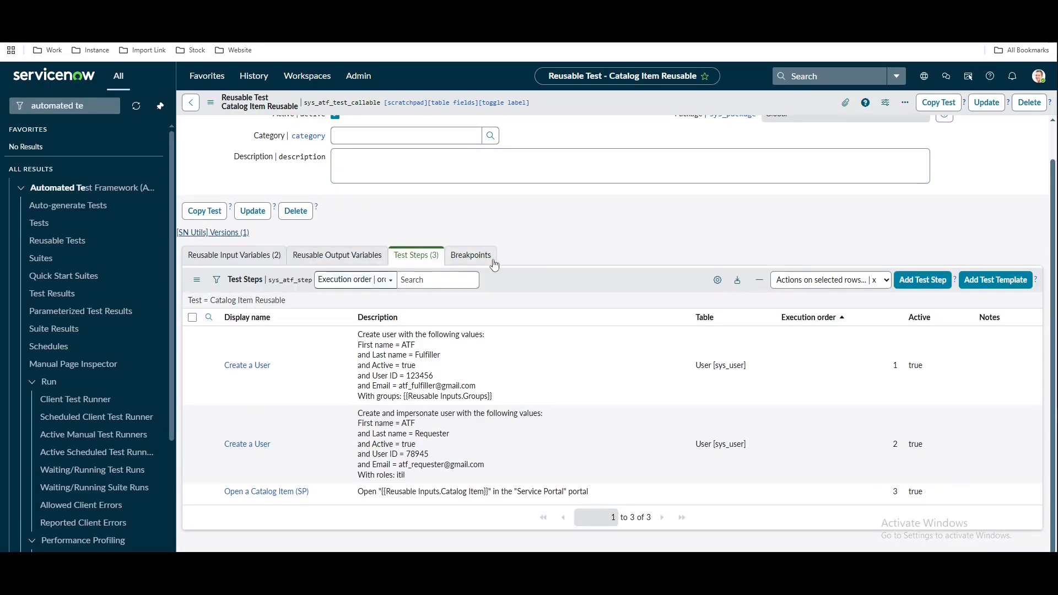
scroll(495, 265, up, 1)
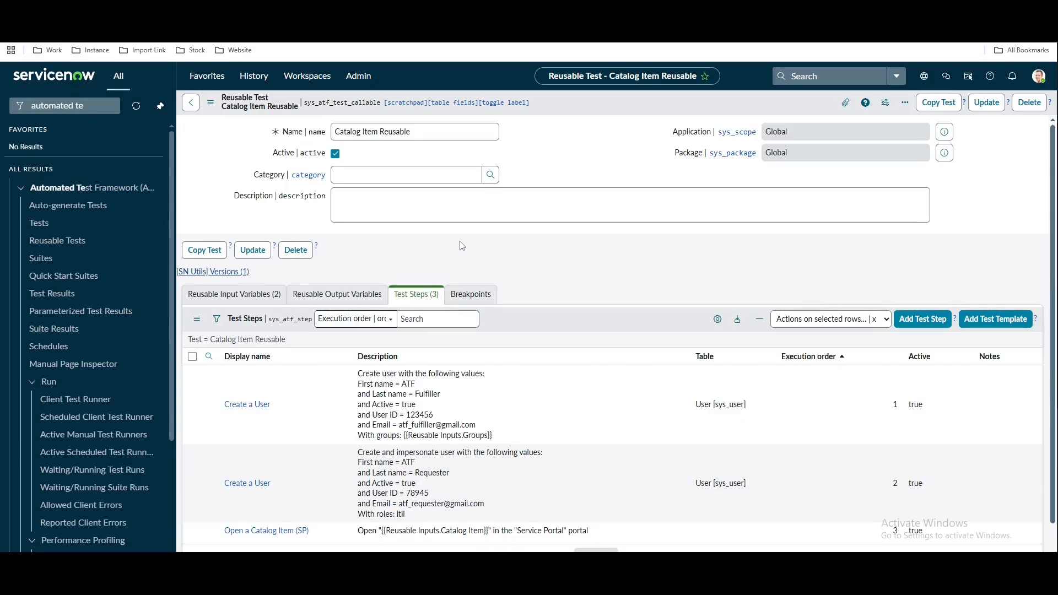
click(67, 225)
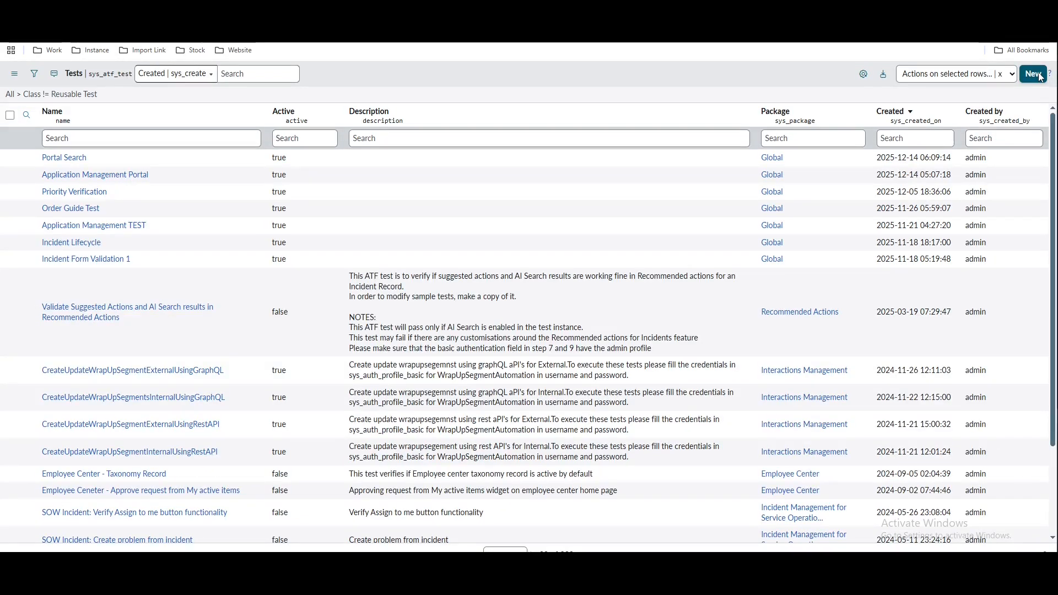
click(1035, 74)
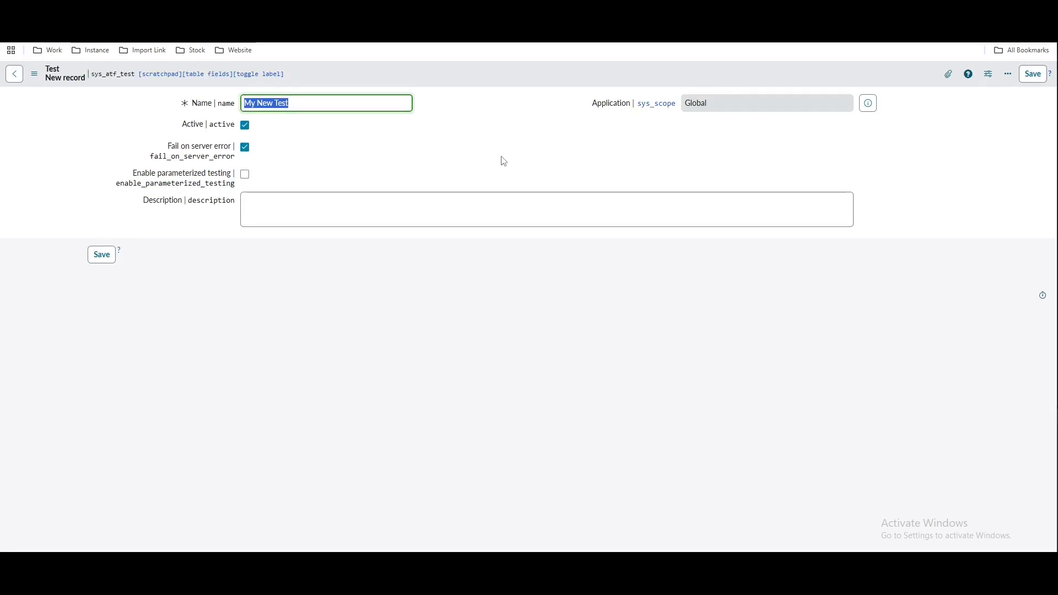
text(Demo Cat)
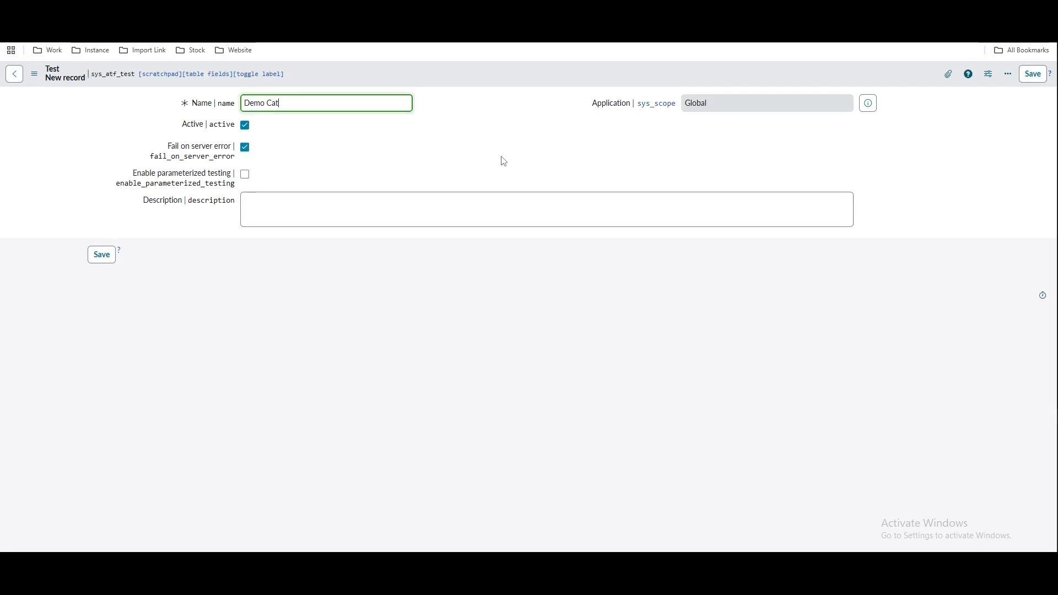
text(alog Item)
right_click(475, 85)
click(478, 88)
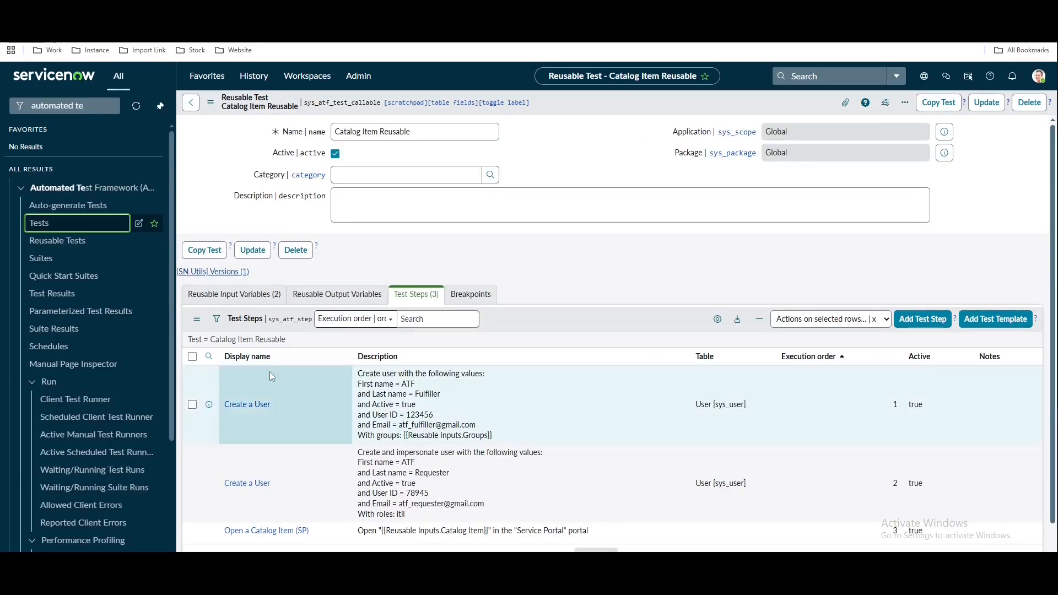
scroll(302, 487, down, 1)
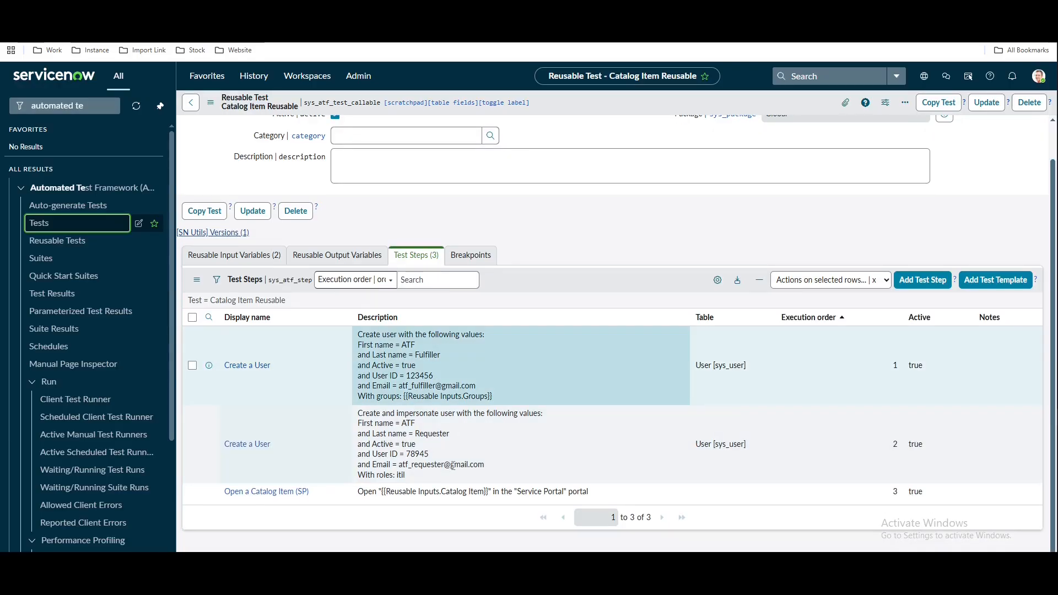
scroll(453, 165, up, 1)
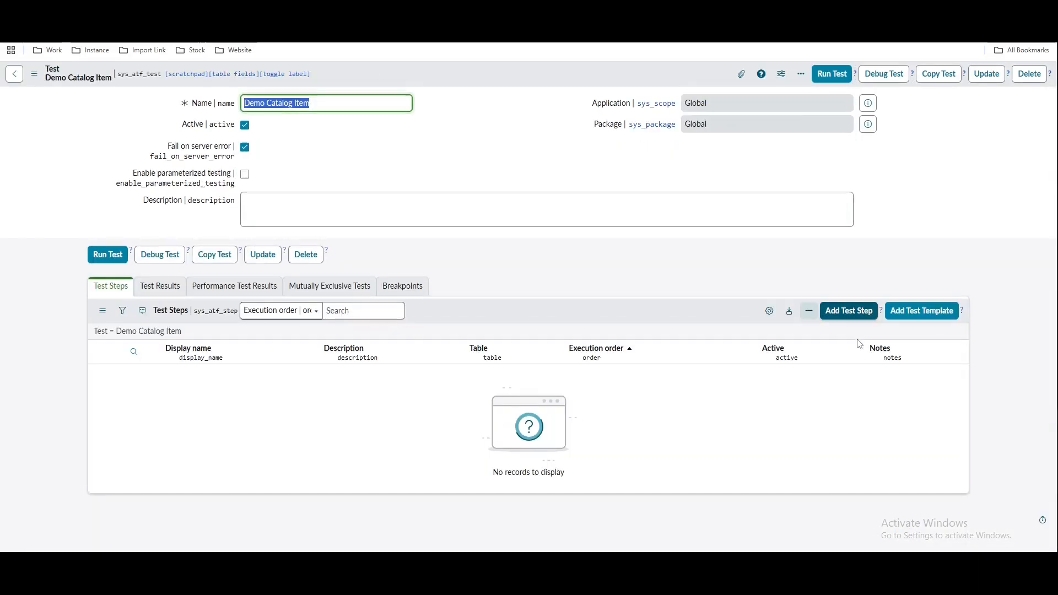
Add a step that executes the Catalog Item Reusable test
click(856, 326)
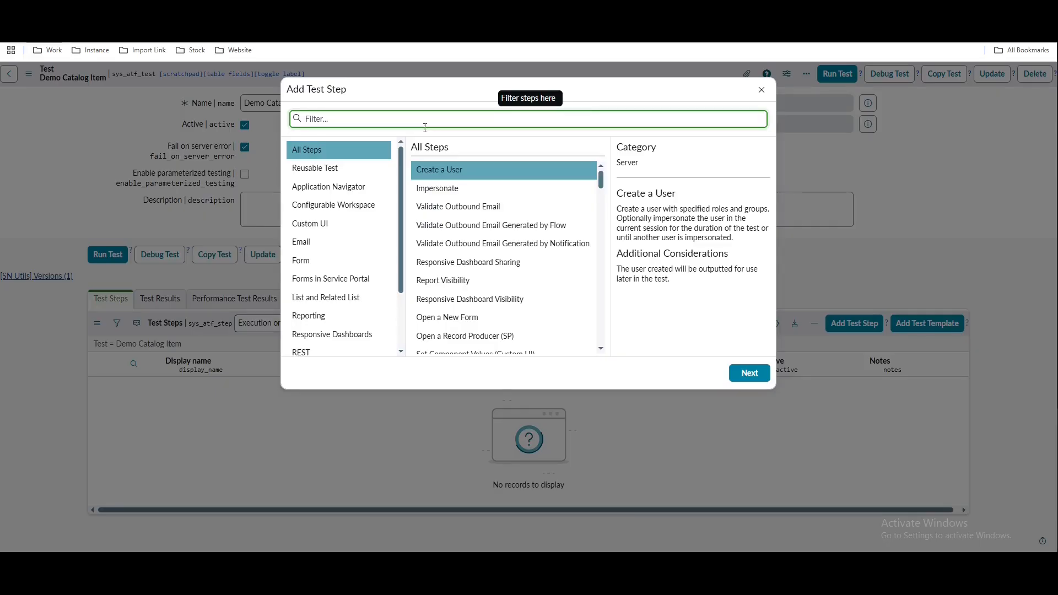
text(catalog)
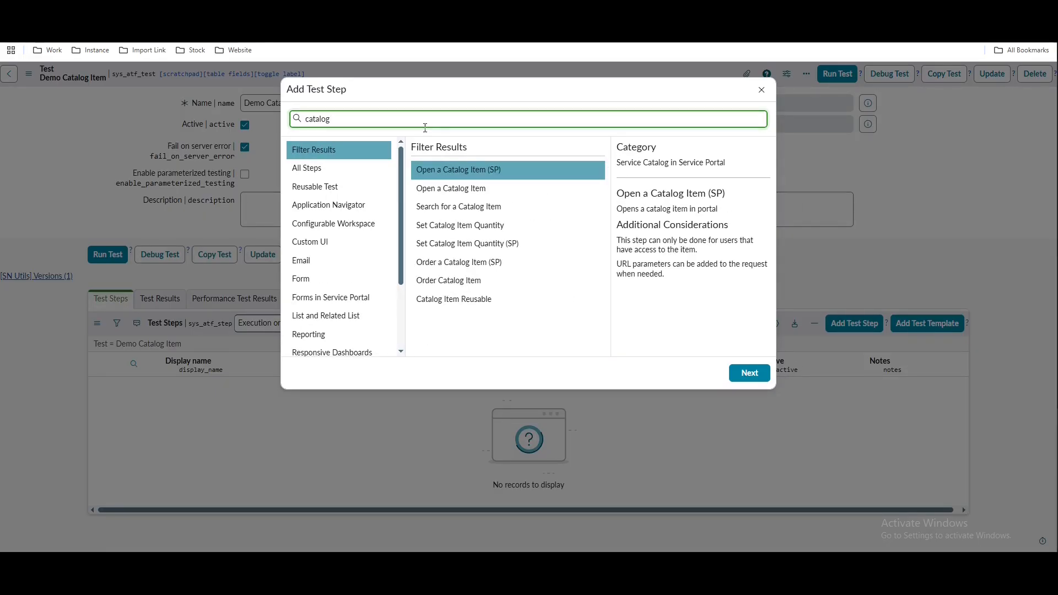
click(486, 299)
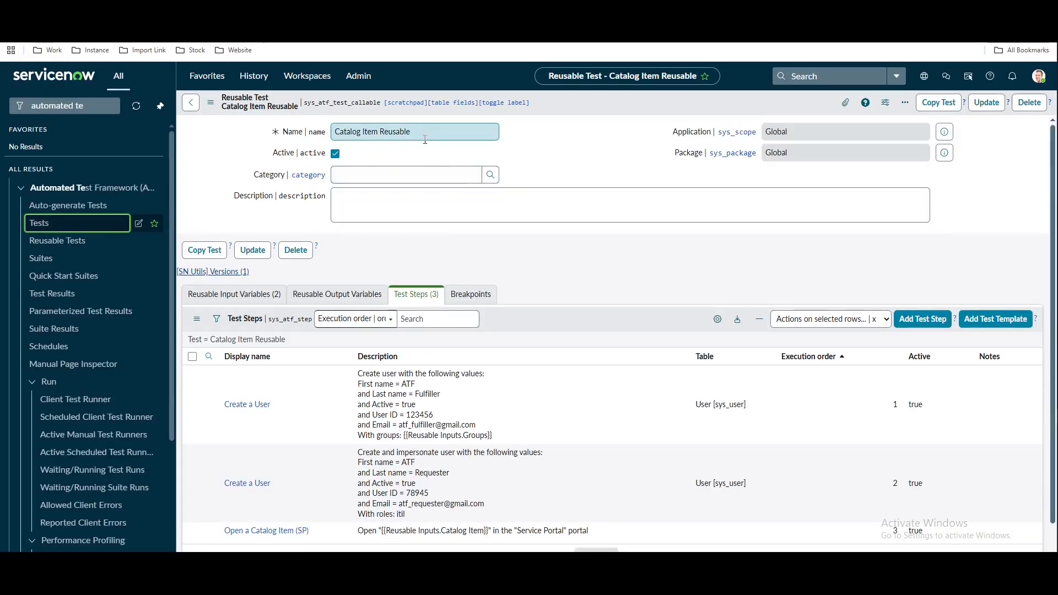
triple_click(425, 140)
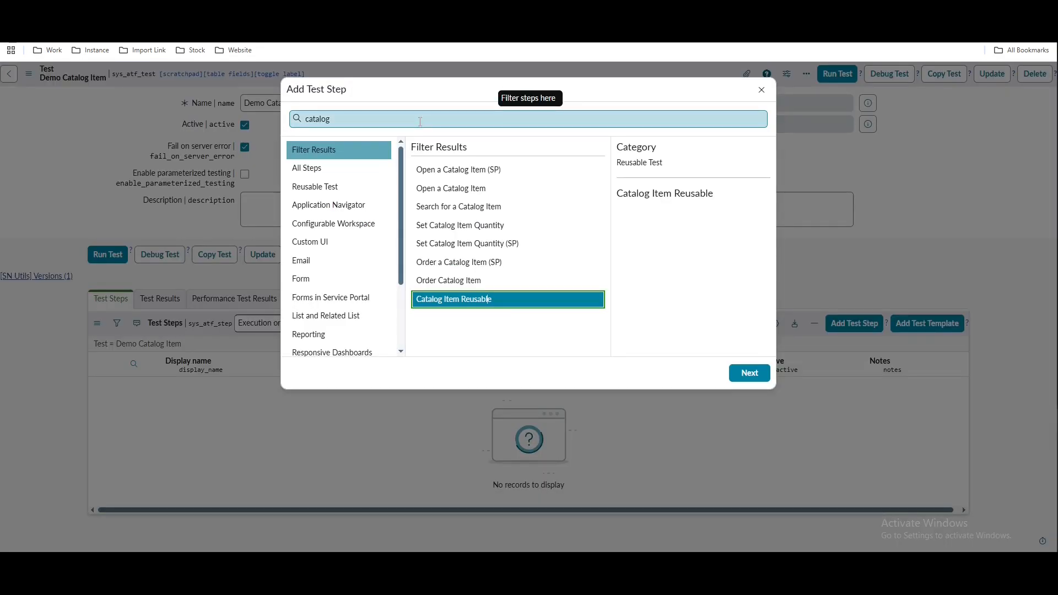
click(751, 373)
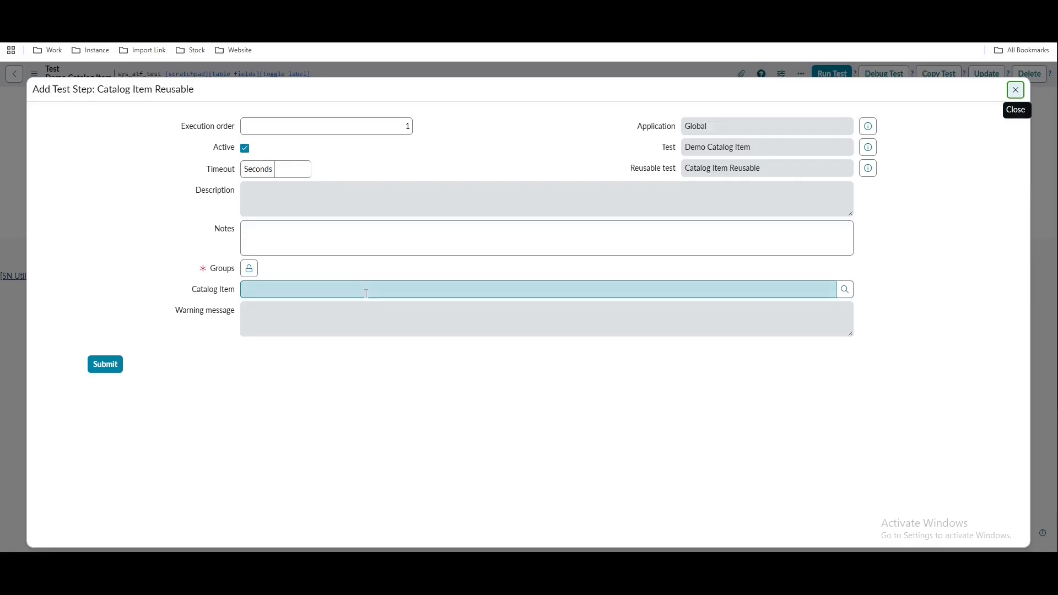
click(249, 270)
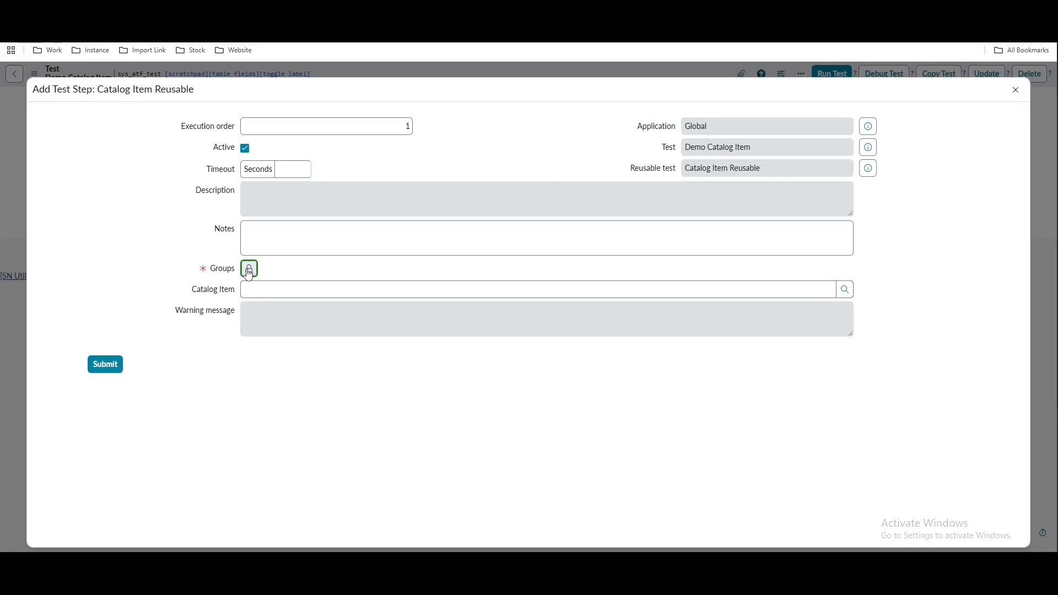
click(276, 287)
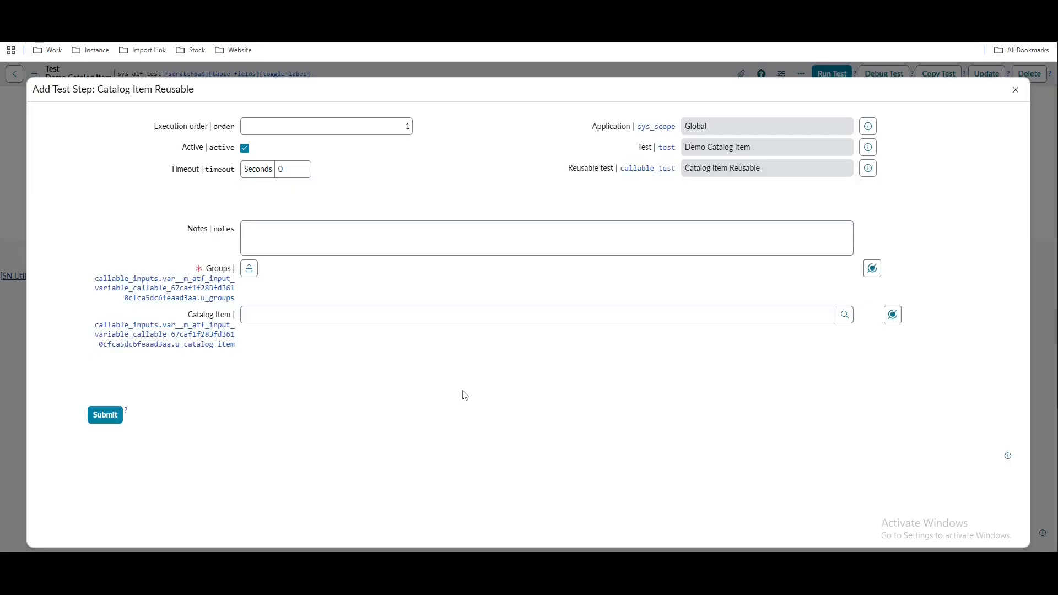
Set its Groups to Database and Catalog Item to iPhone 6s, then submit
click(250, 269)
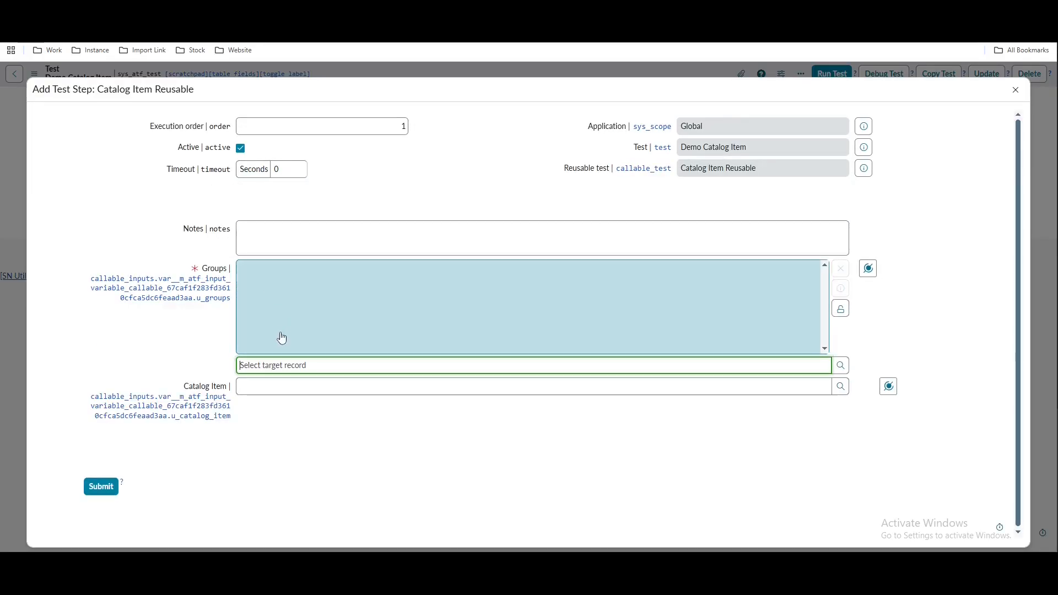
text(data)
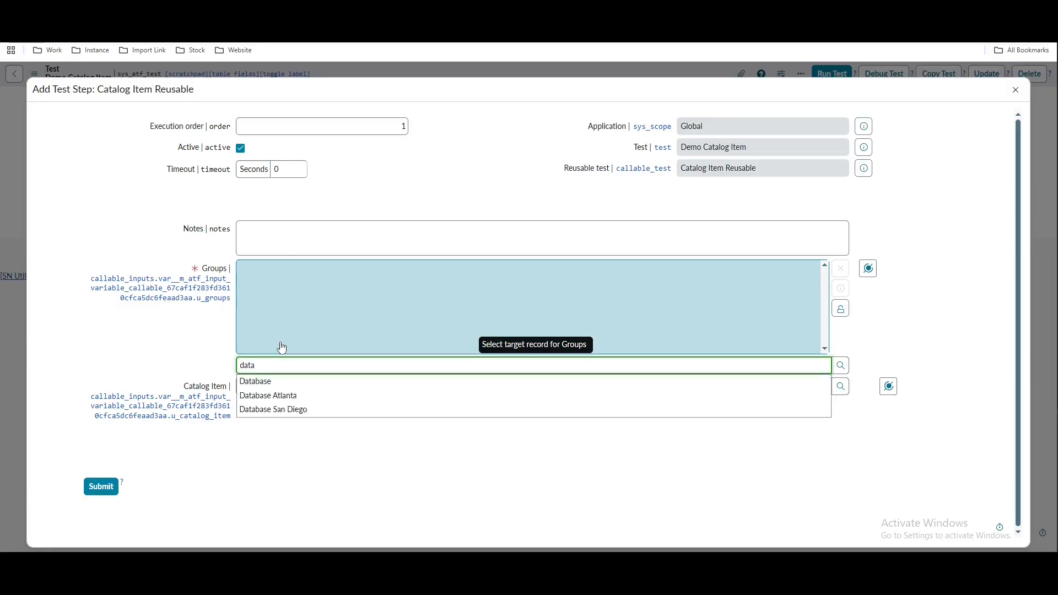
click(265, 381)
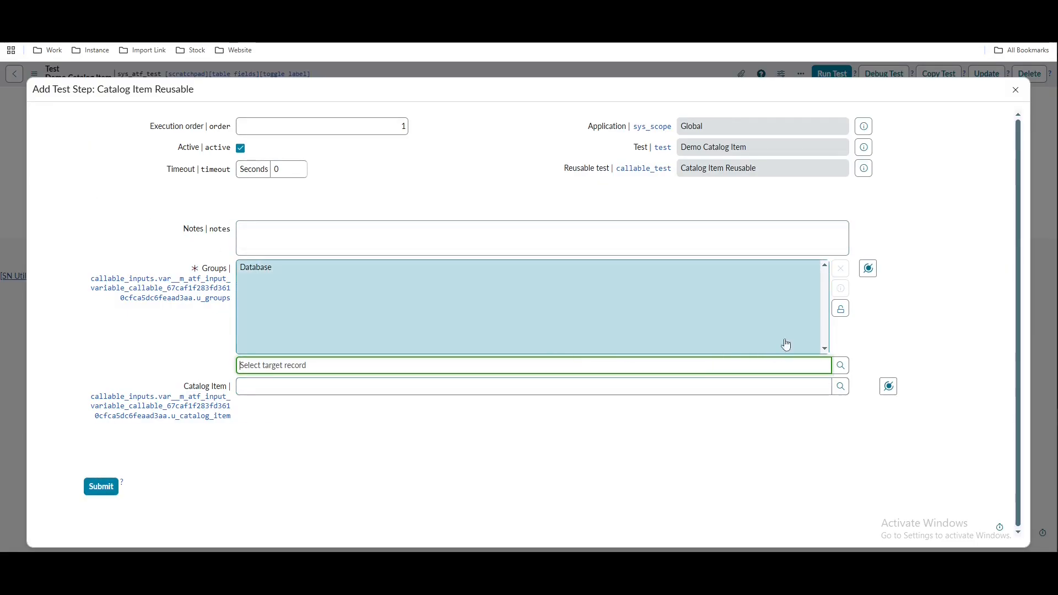
click(846, 317)
click(312, 320)
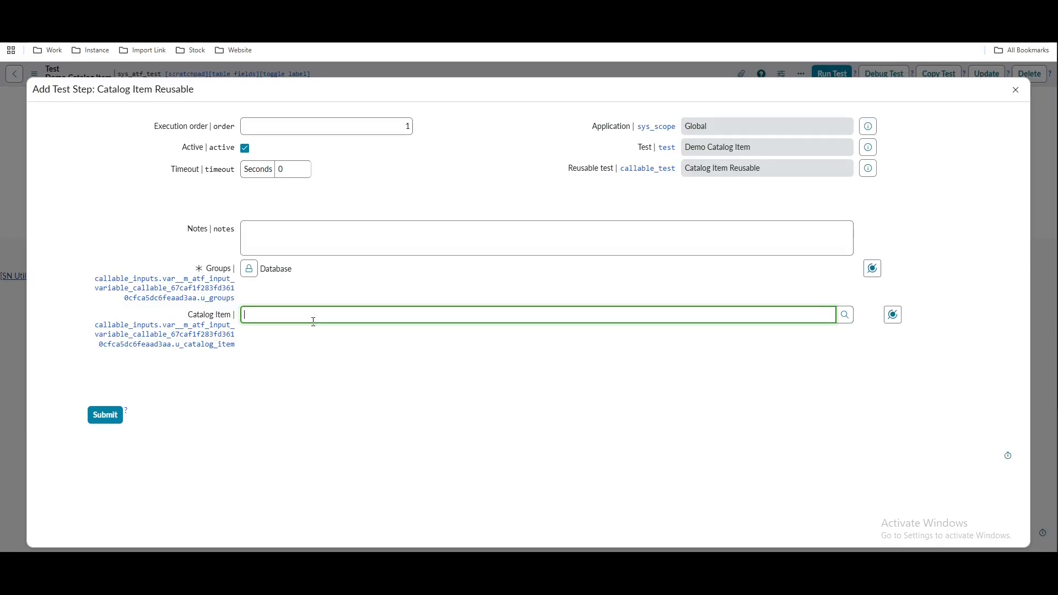
text(Iph)
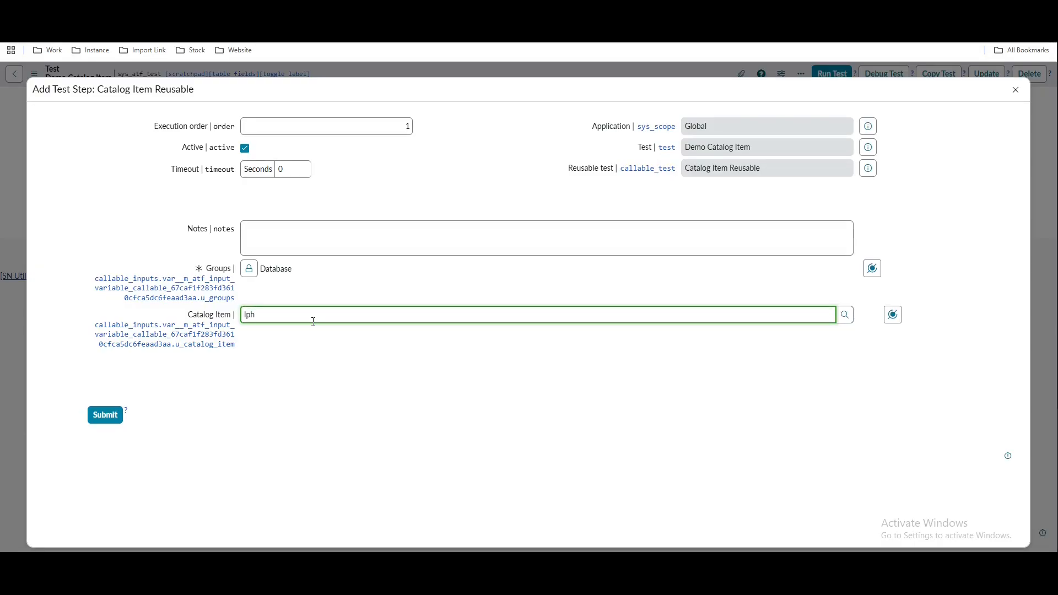
key(BackSpace)
key(BackSpace)
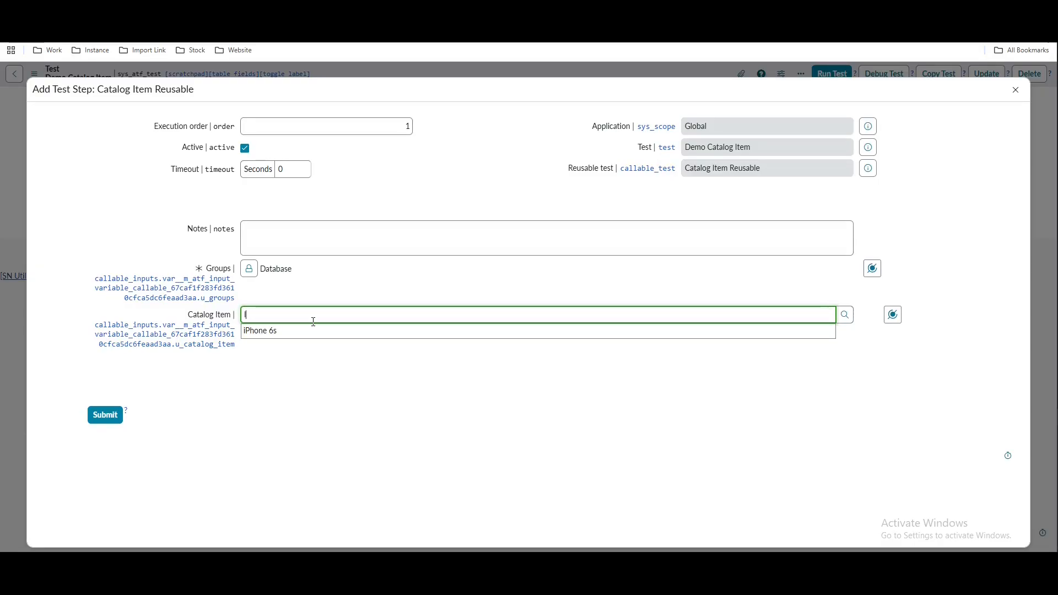
click(298, 331)
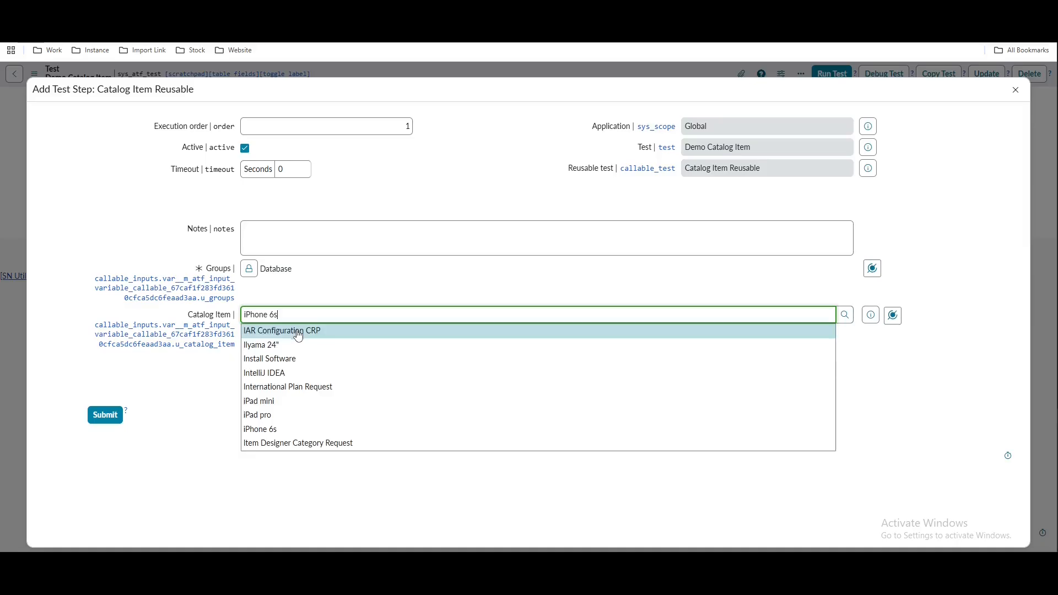
click(196, 380)
click(109, 416)
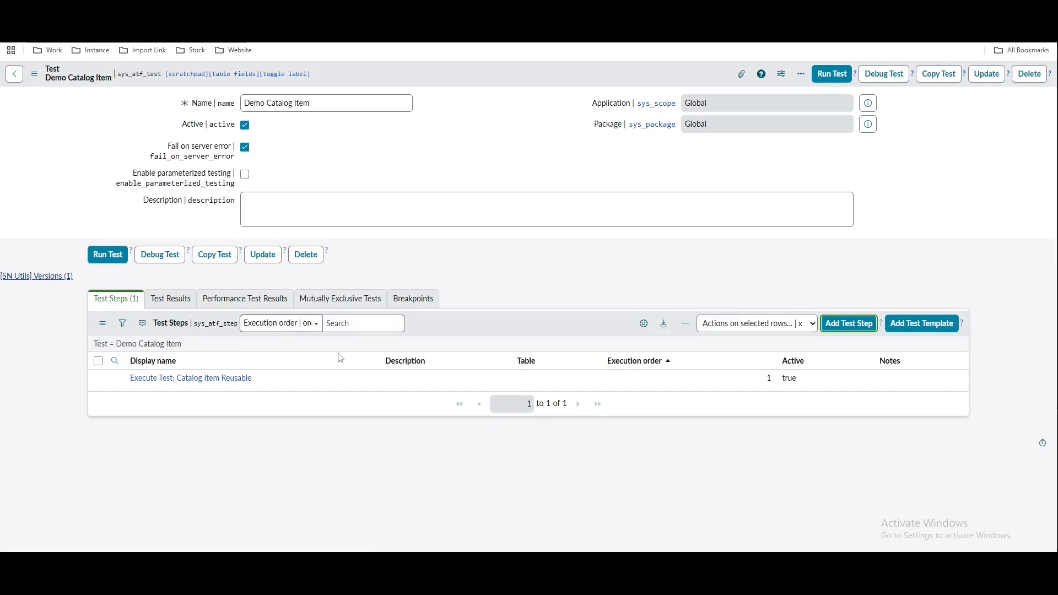
Run the Demo Catalog Item test with 'Start a new test runner' selected
click(204, 385)
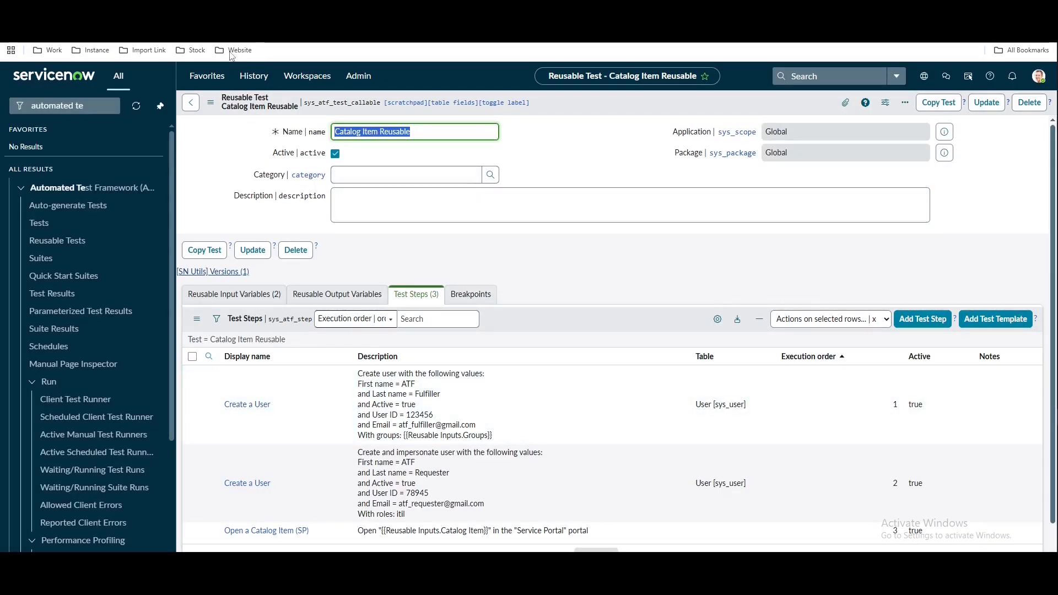
click(221, 11)
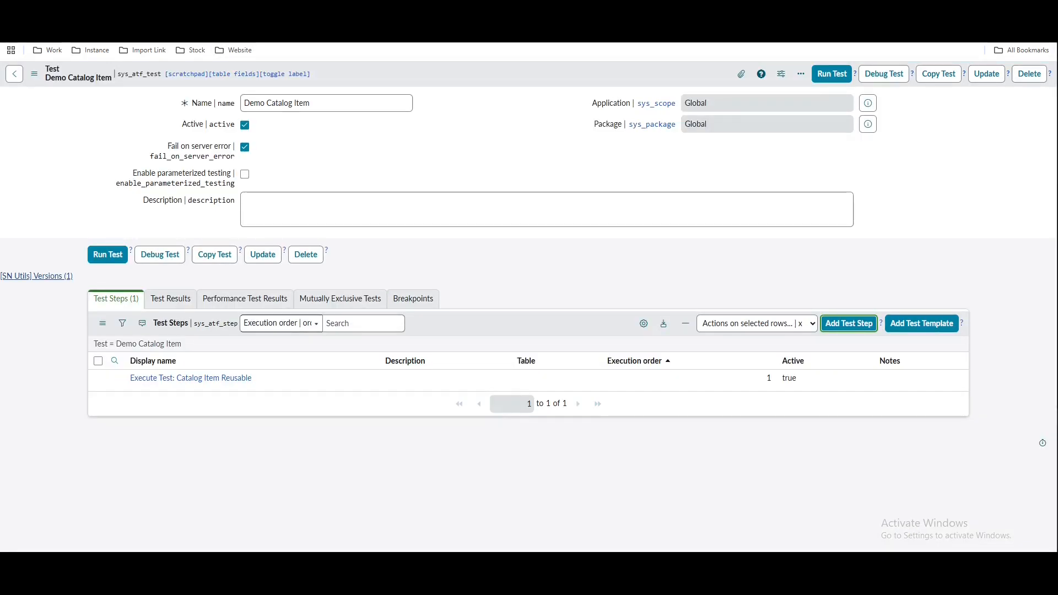
click(838, 80)
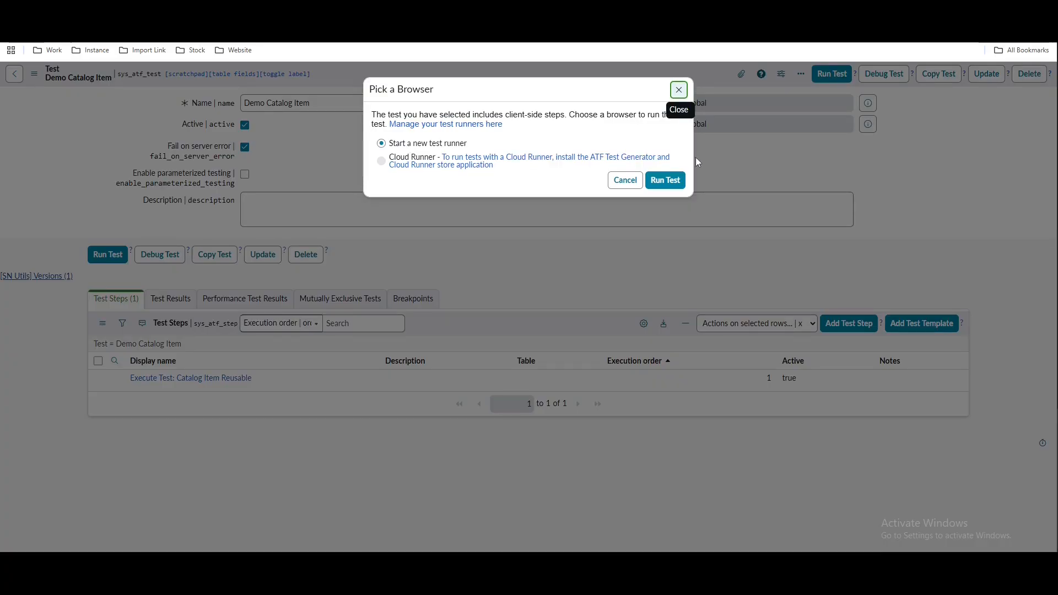
click(669, 181)
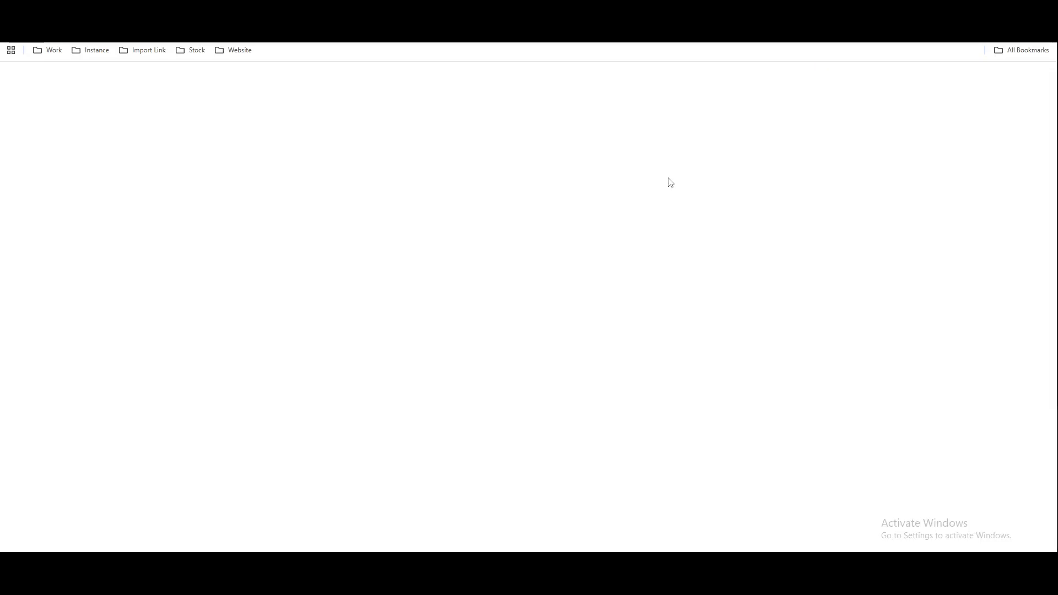
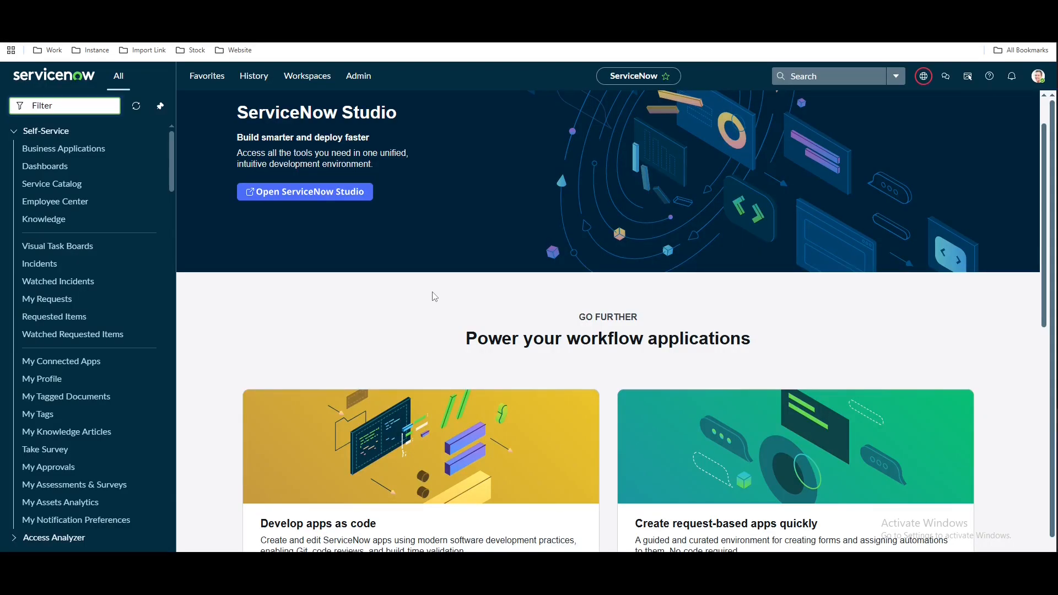
Filter the navigator for 'automate te', open Automated Test Framework Suites, and start a new suite
text(tomate)
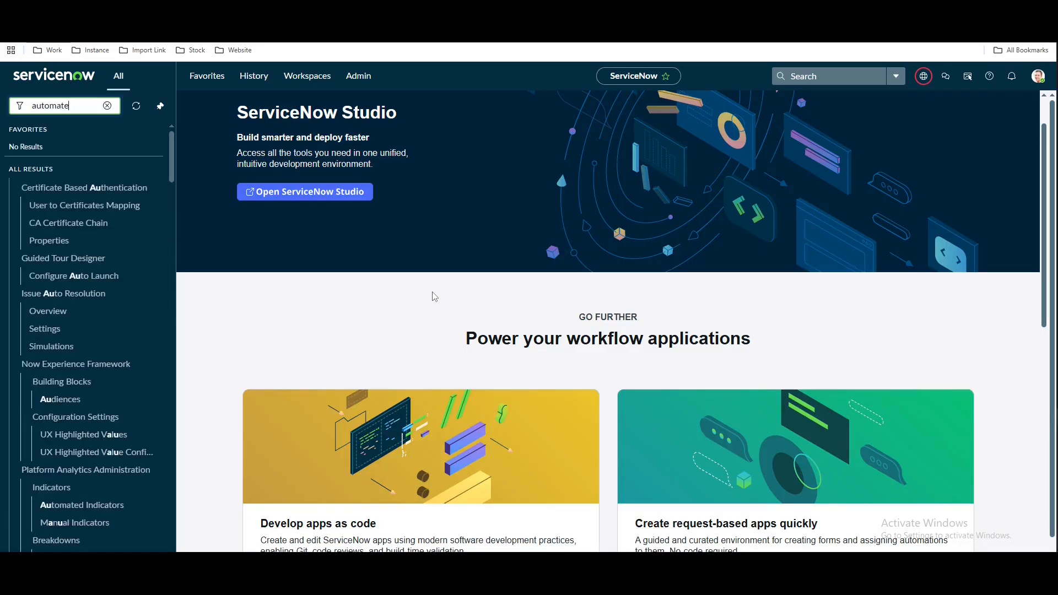
text( te)
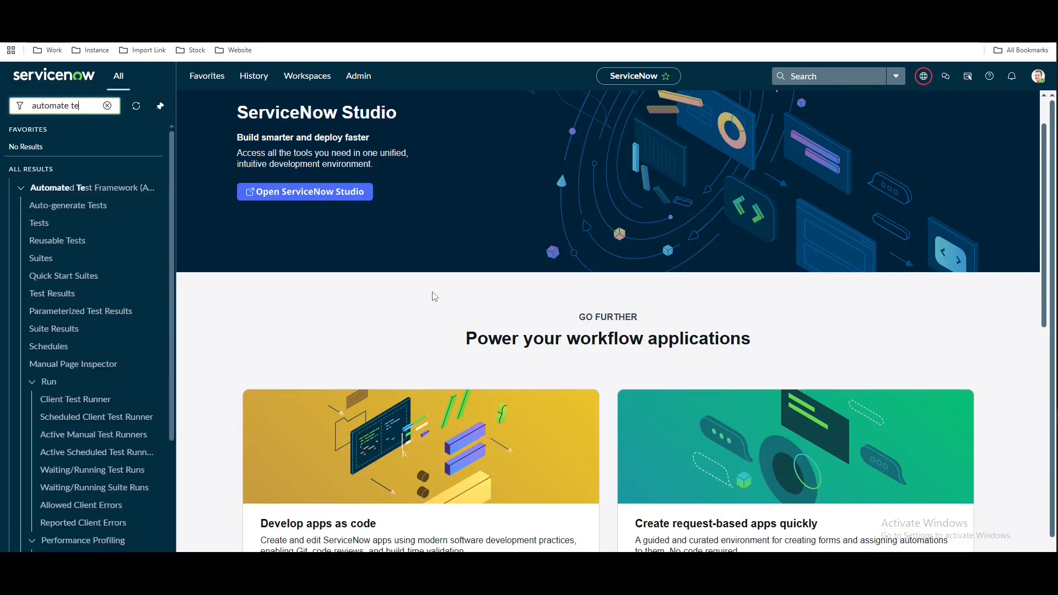
click(50, 265)
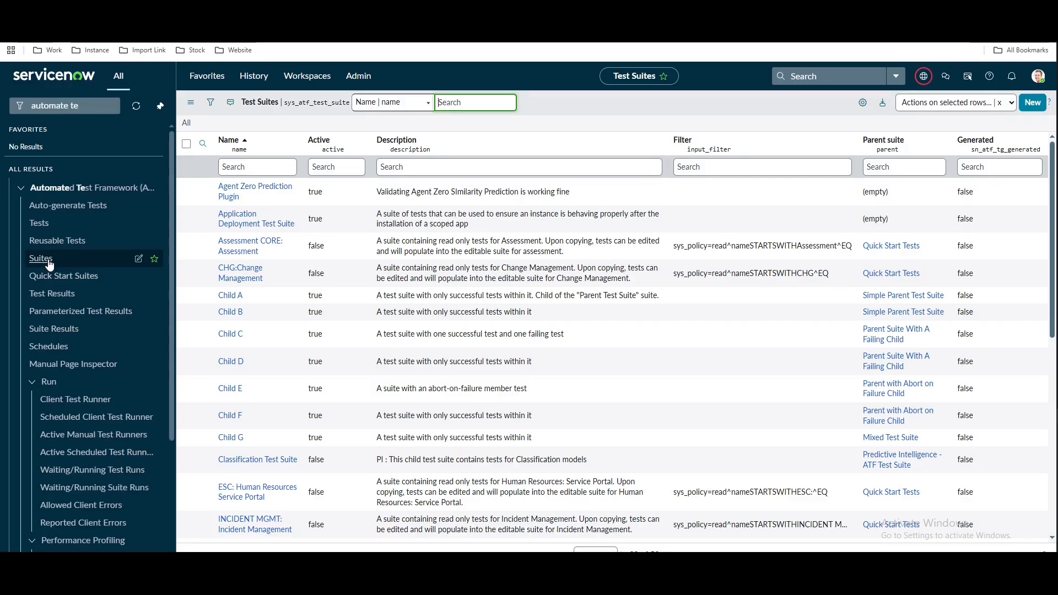
click(1035, 108)
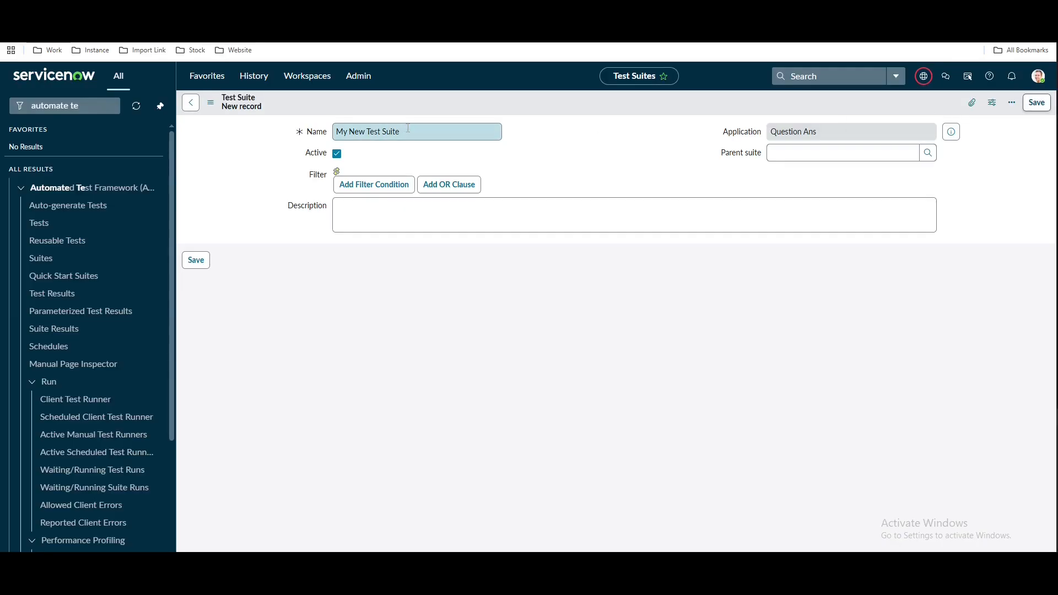
Name the new test suite 'Demo Class', save it, and bring up the Tests list
click(407, 129)
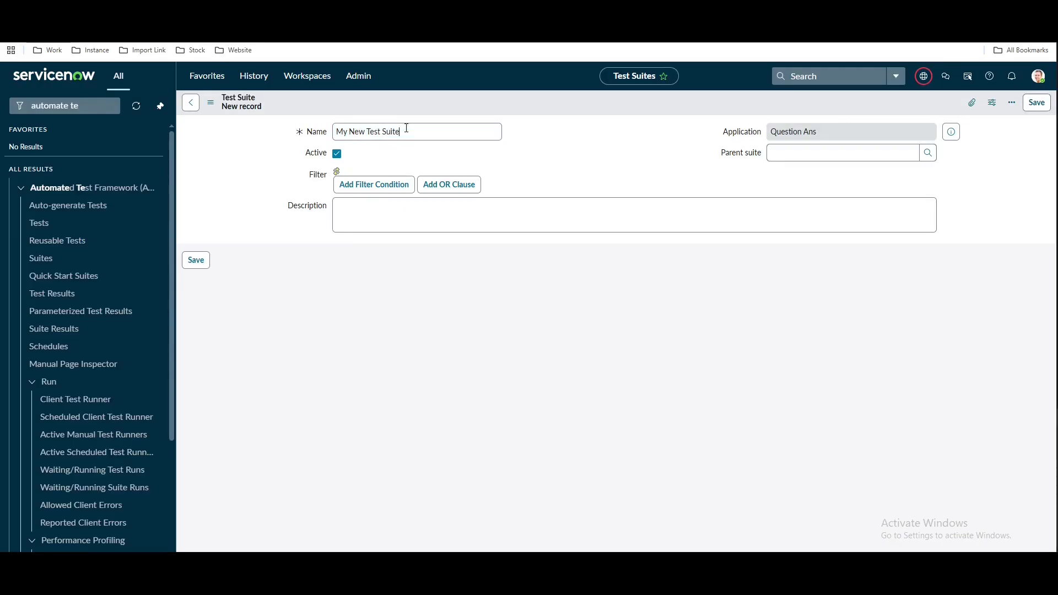
key(ctrl+a)
text(Demo)
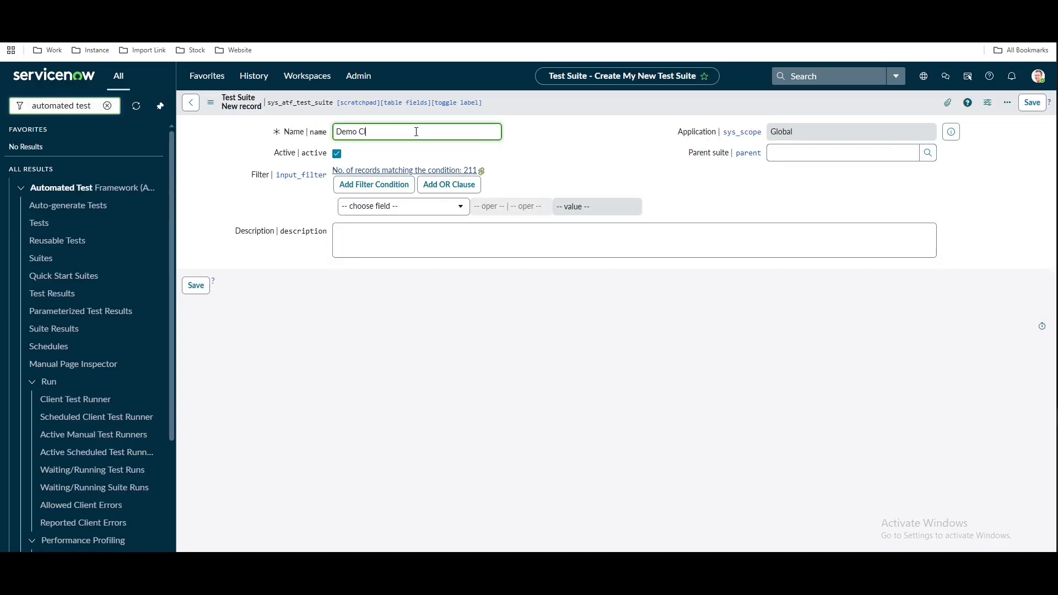
right_click(557, 105)
click(567, 112)
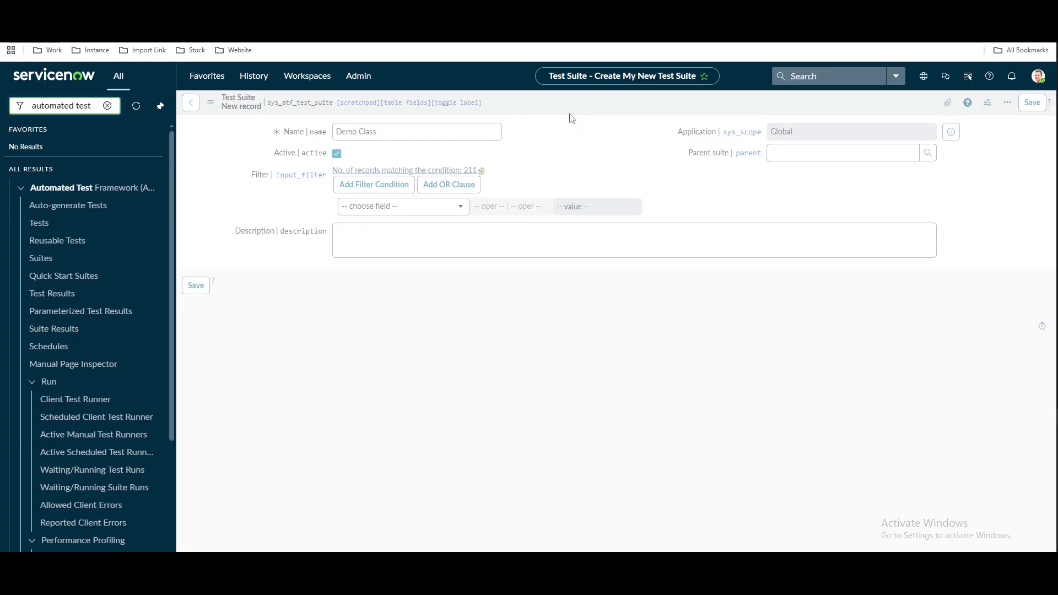
click(51, 225)
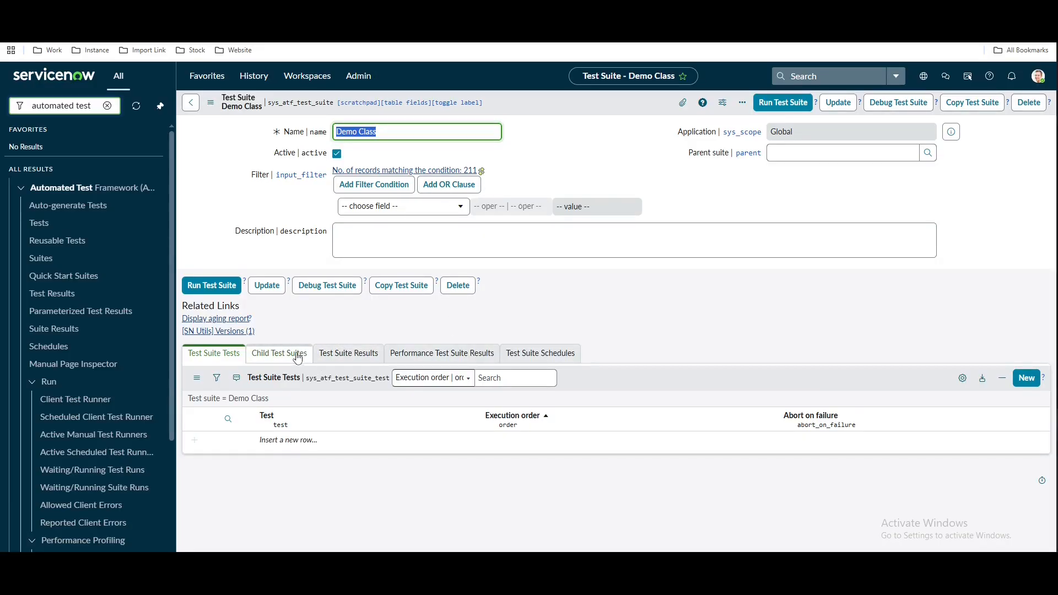
Add Demo Catalog Item as the suite's first test, copying its name from the Tests list
click(306, 440)
double_click(306, 440)
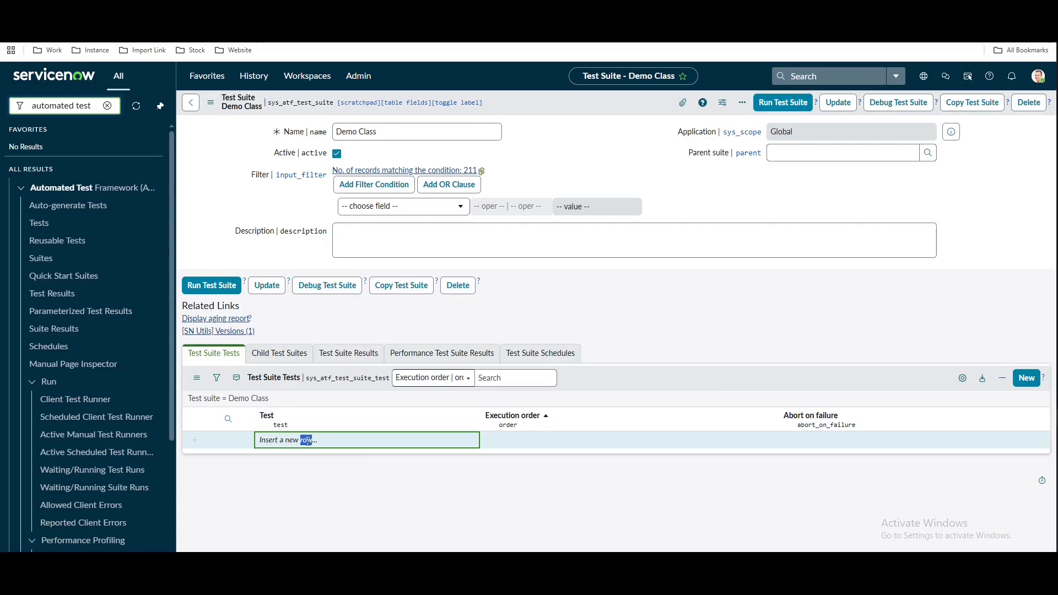
click(397, 13)
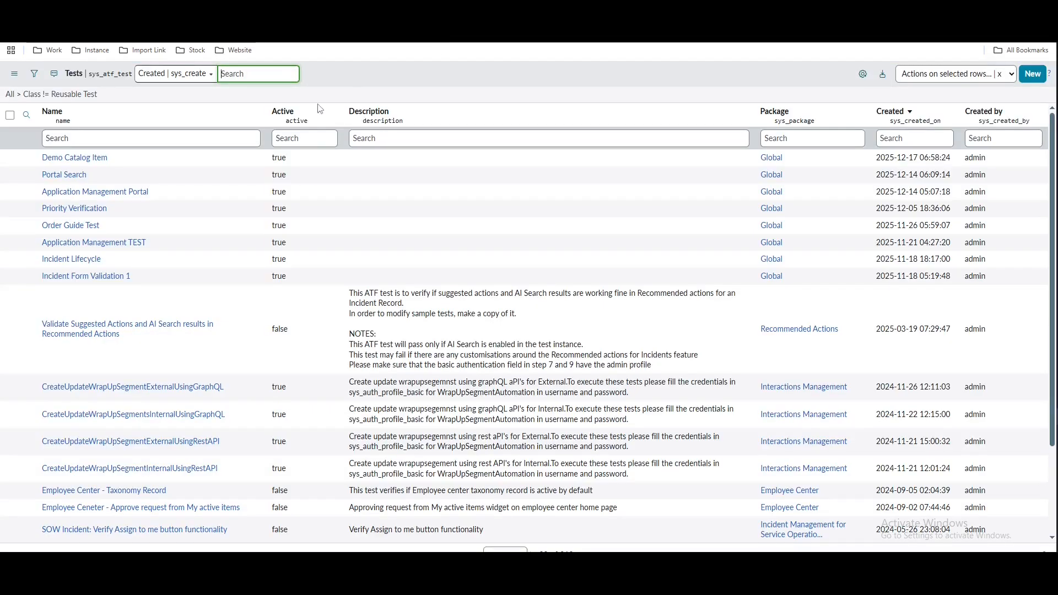
drag(124, 160, 44, 154)
key(ctrl+c)
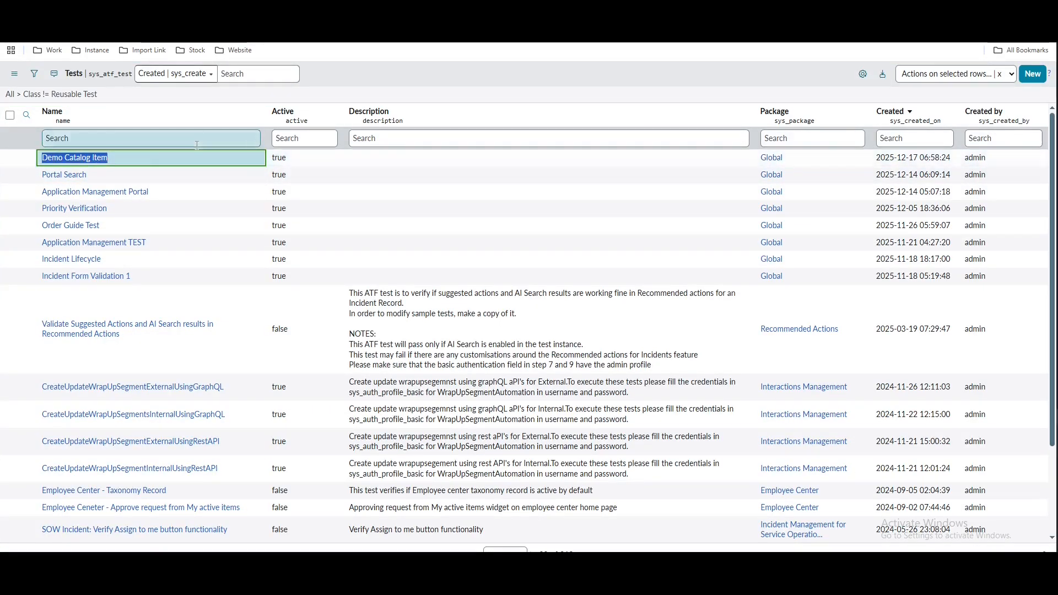
click(286, 13)
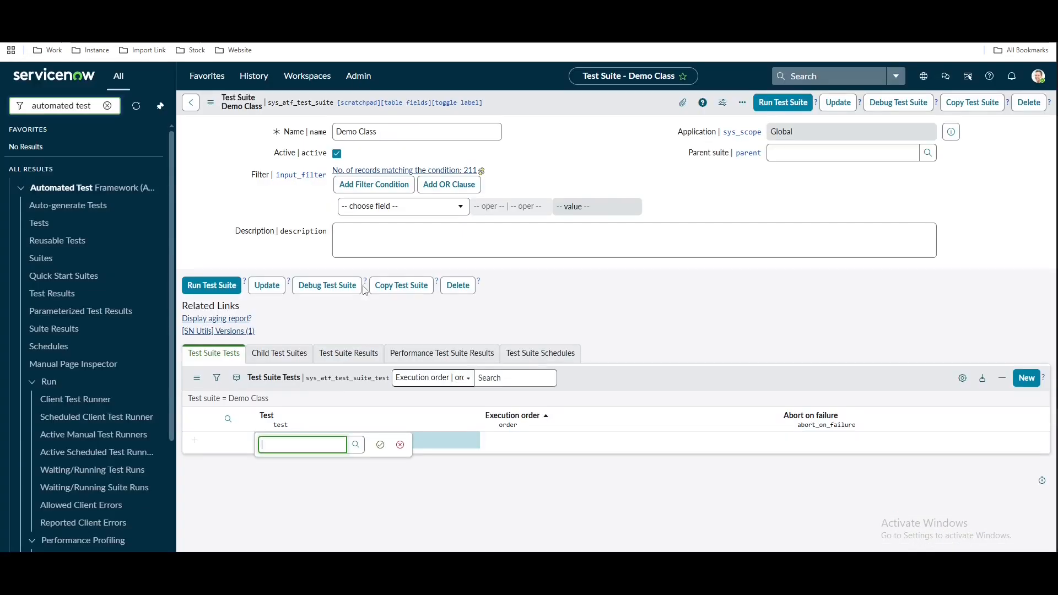
key(ctrl+v)
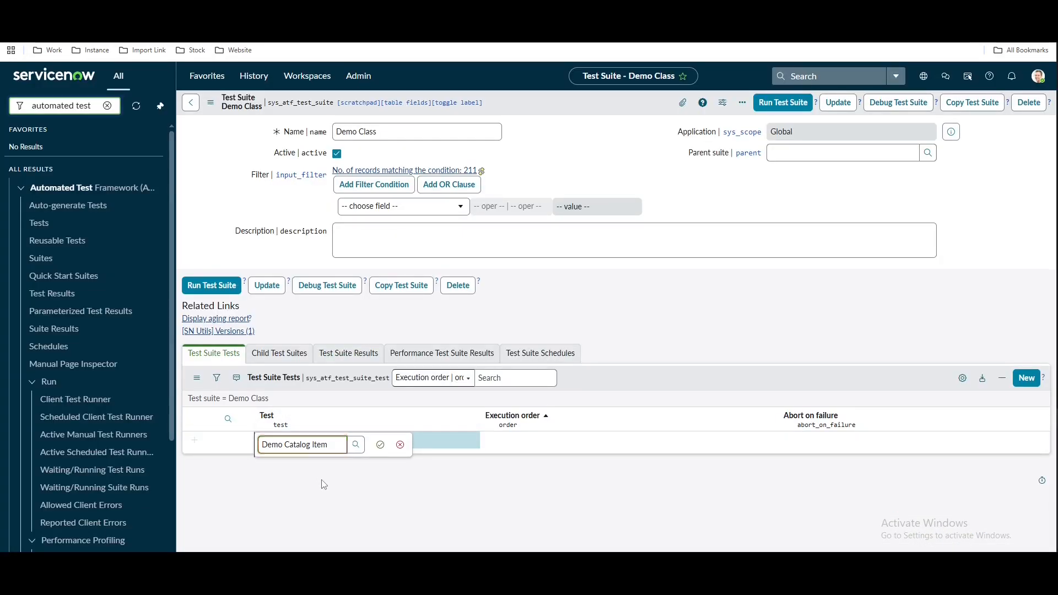
click(380, 445)
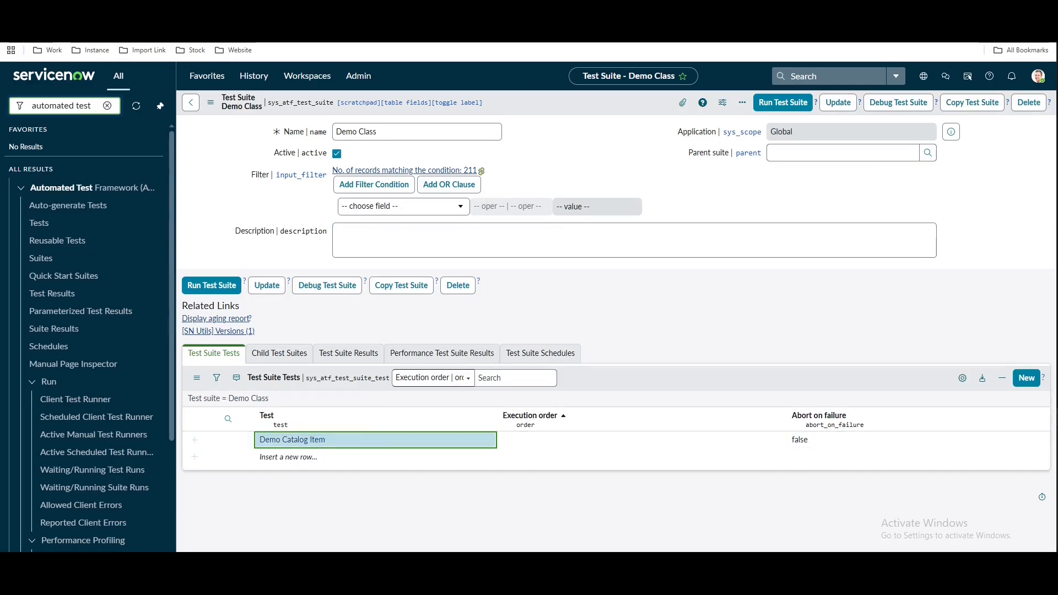
Add Portal Search as the second test in the Demo Class suite
click(386, 14)
drag(103, 176, 44, 179)
click(275, 14)
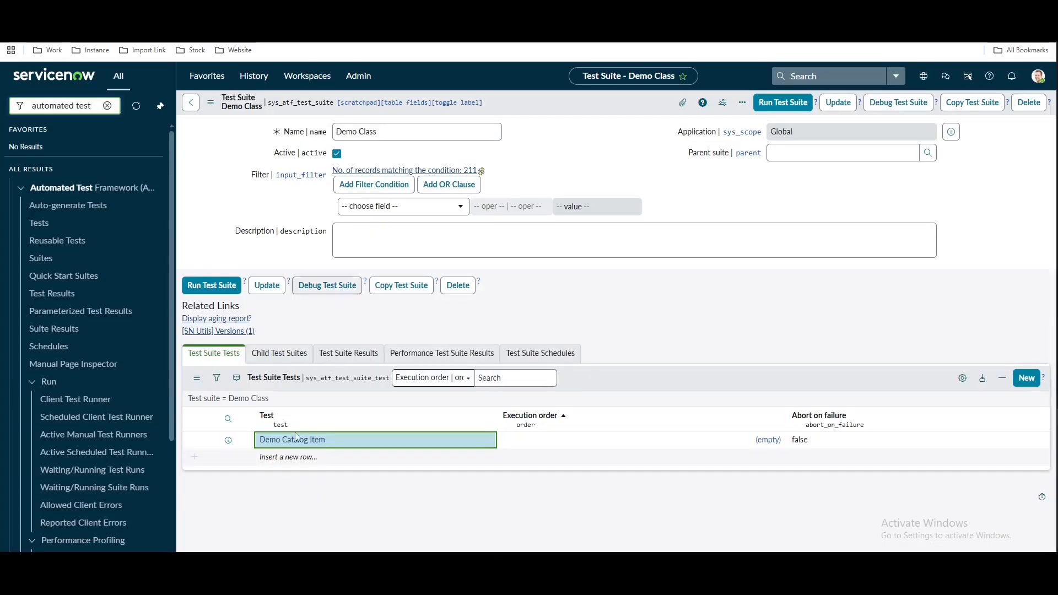
double_click(288, 459)
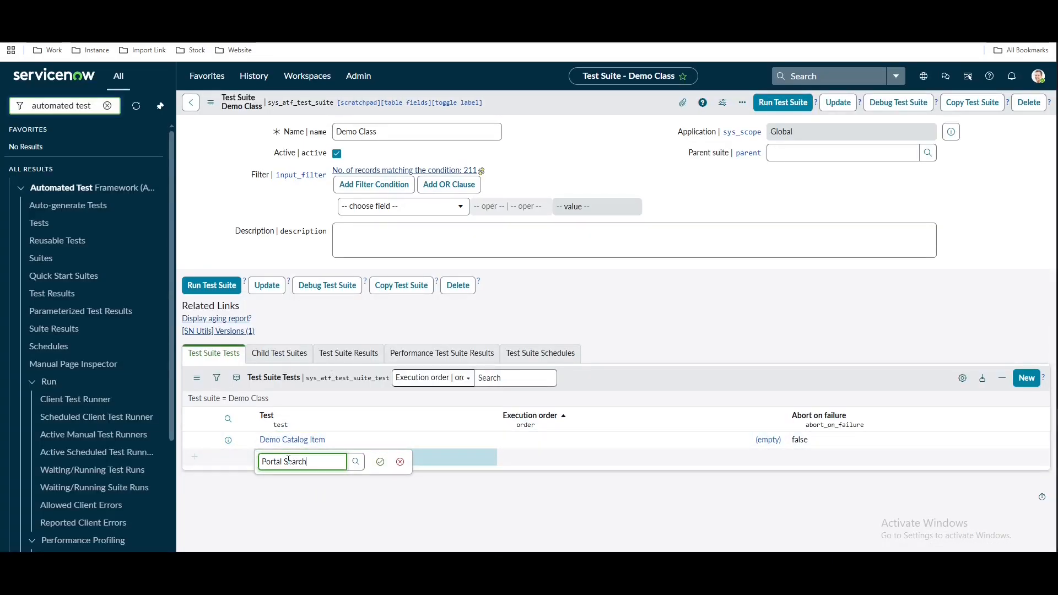
click(380, 463)
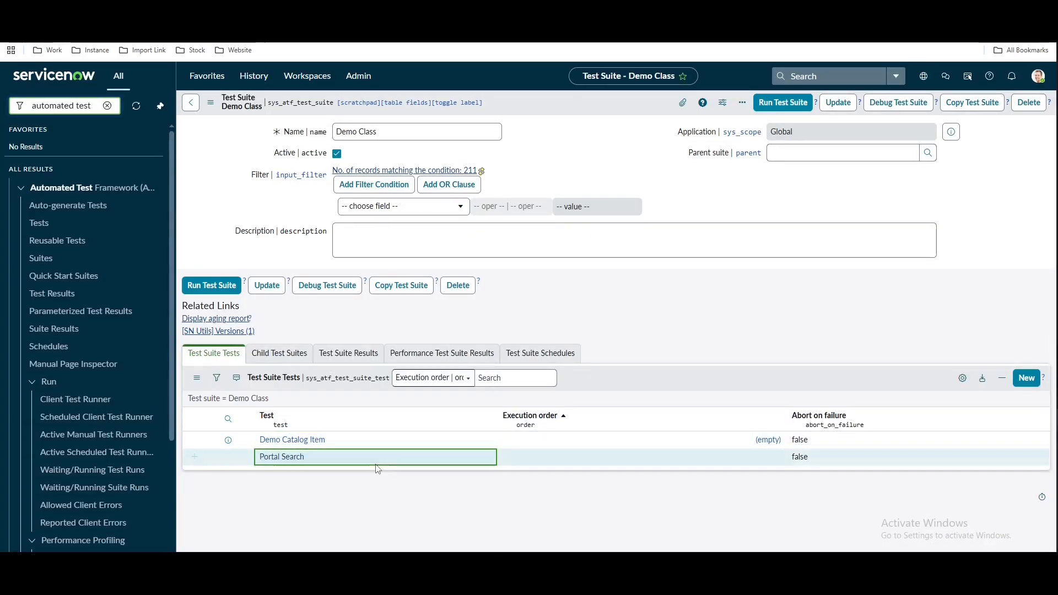
Add Application Management Portal as the third test in the suite
click(149, 14)
drag(150, 192, 40, 192)
key(ctrl+c)
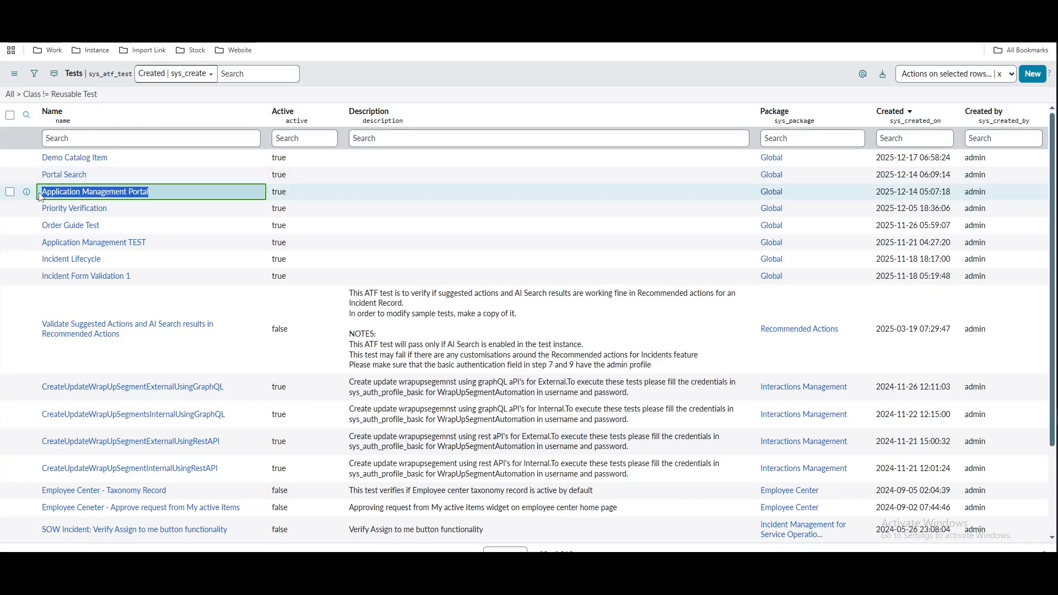
click(66, 14)
click(320, 476)
key(ctrl+v)
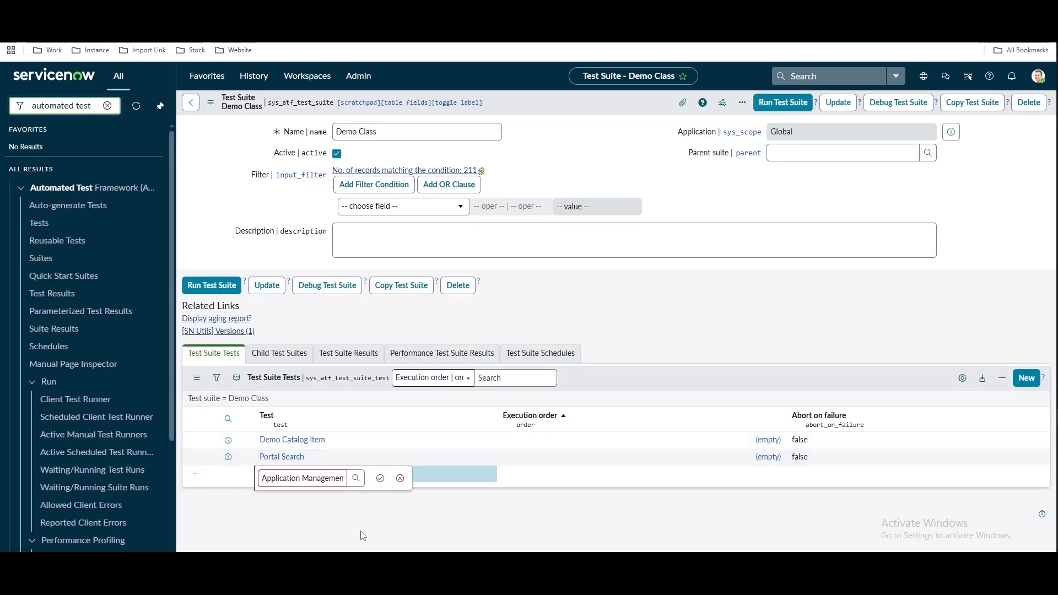
click(379, 479)
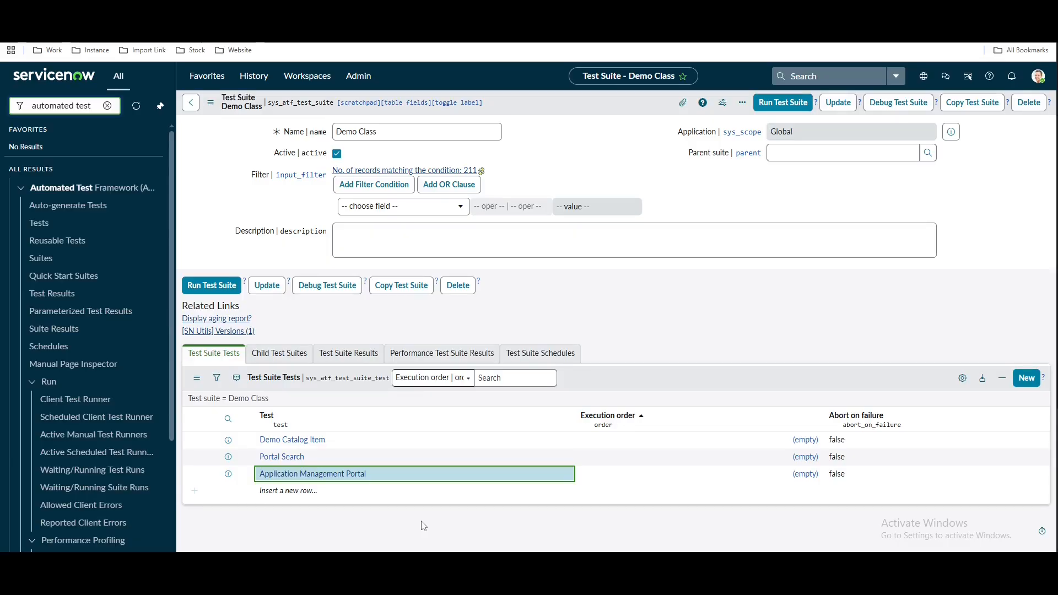
click(463, 10)
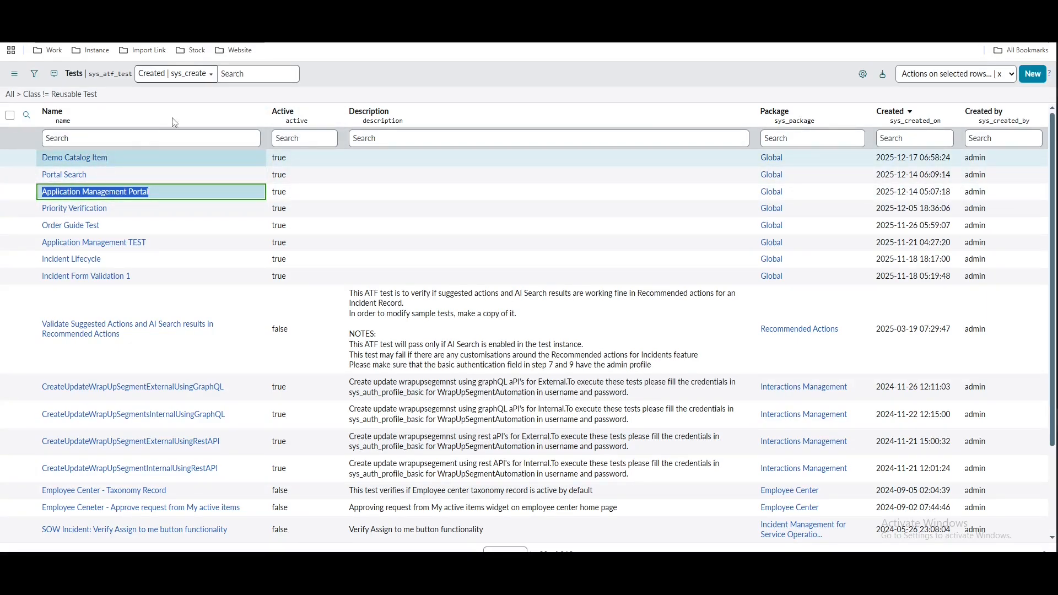
click(165, 11)
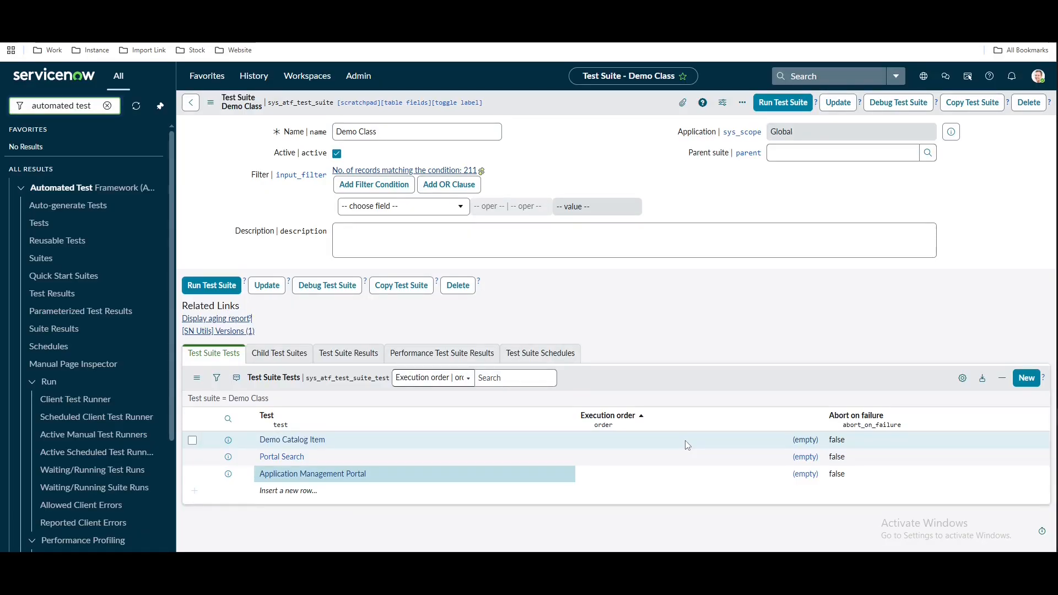
click(353, 355)
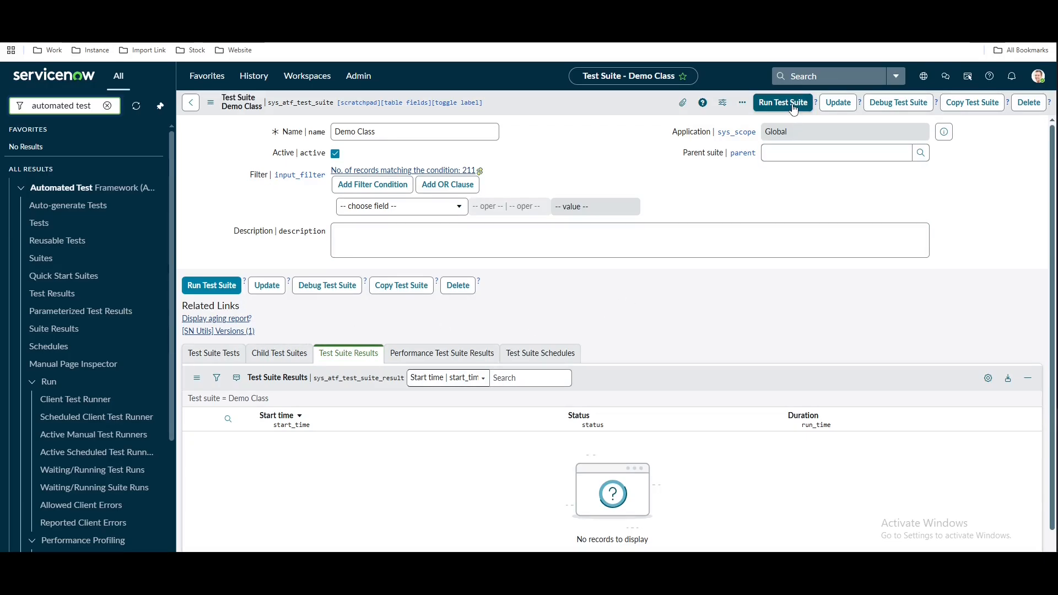
click(234, 352)
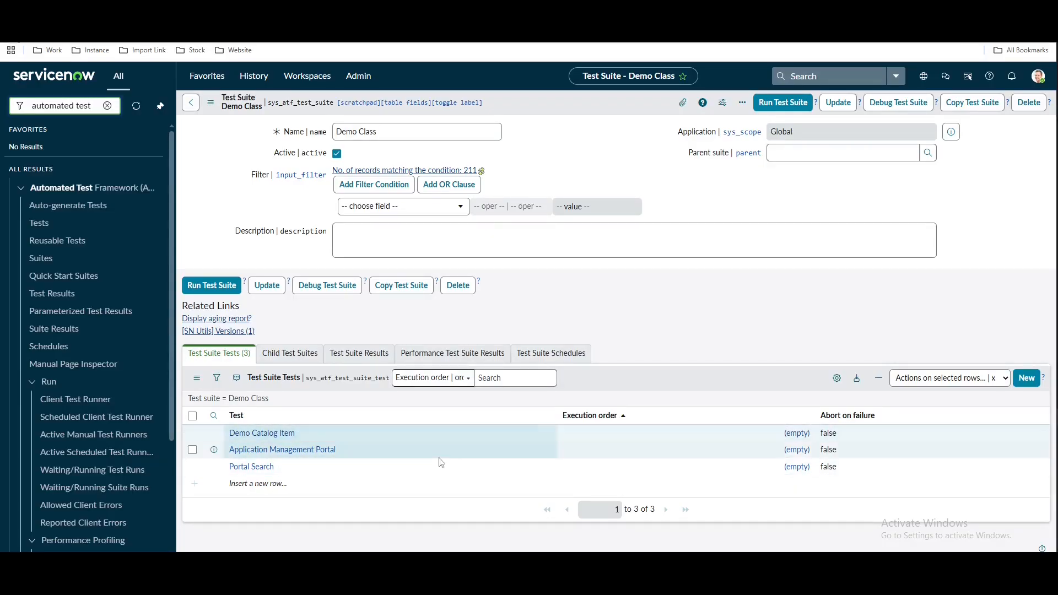
click(664, 440)
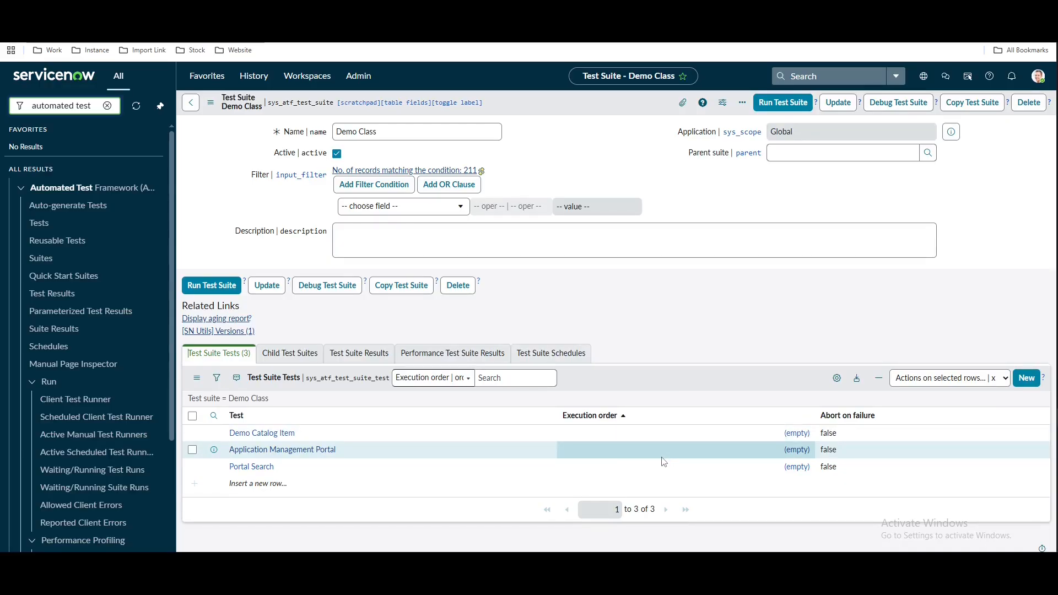
click(377, 440)
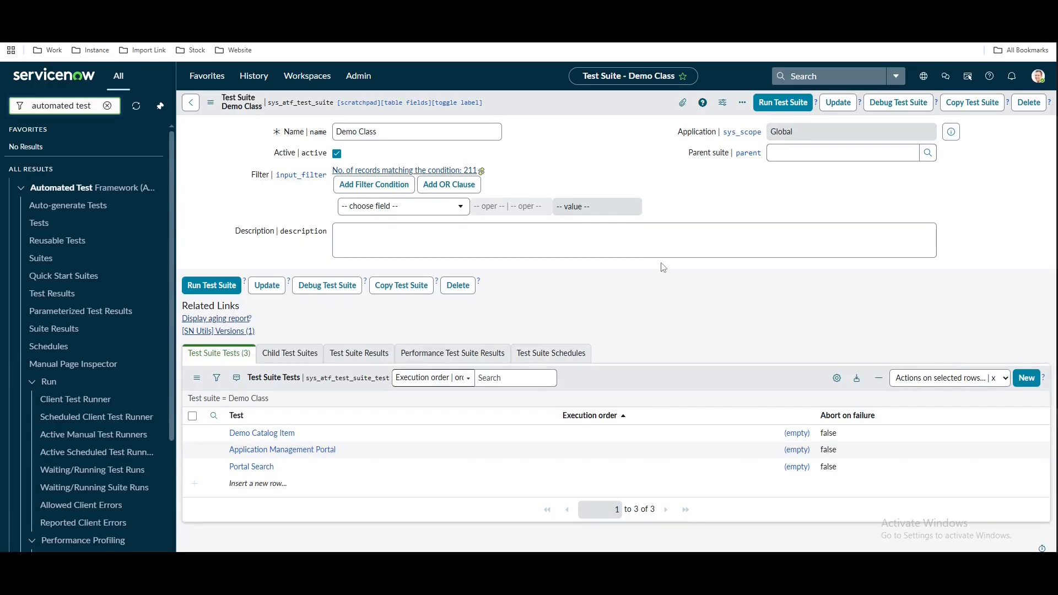
click(312, 357)
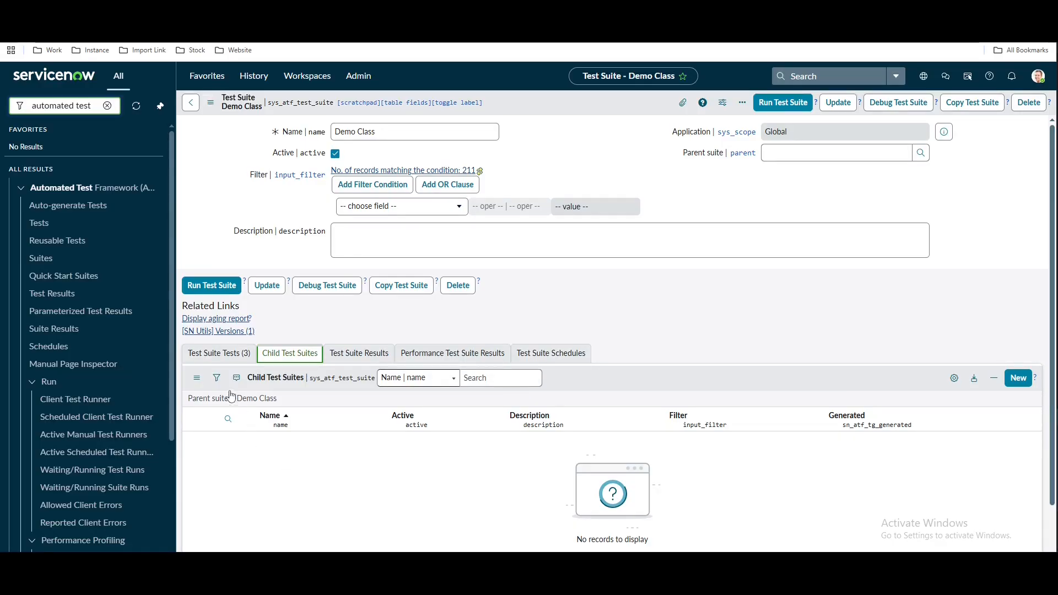
click(220, 353)
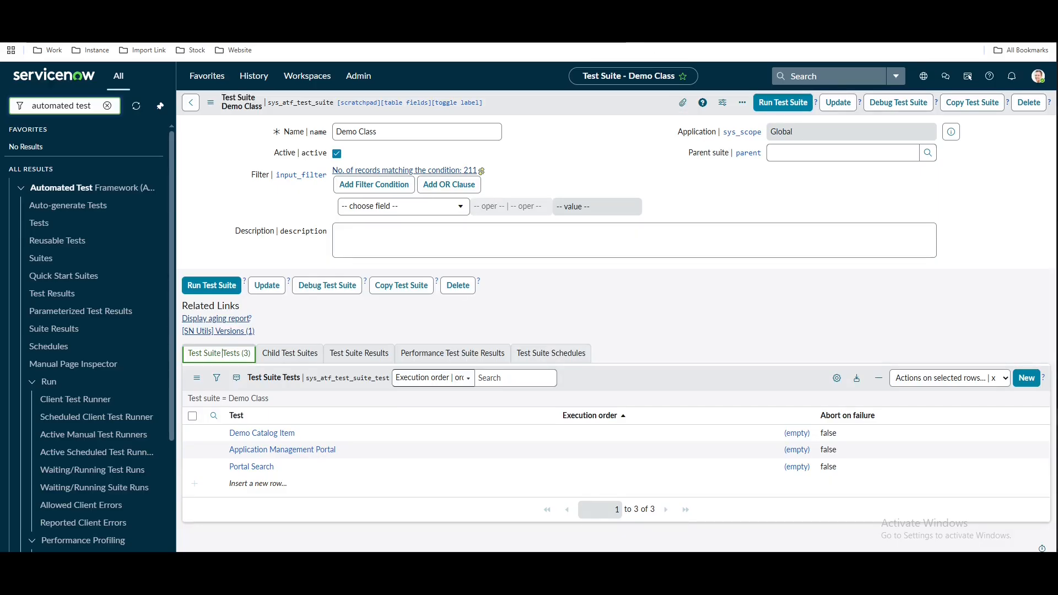
drag(379, 131, 333, 130)
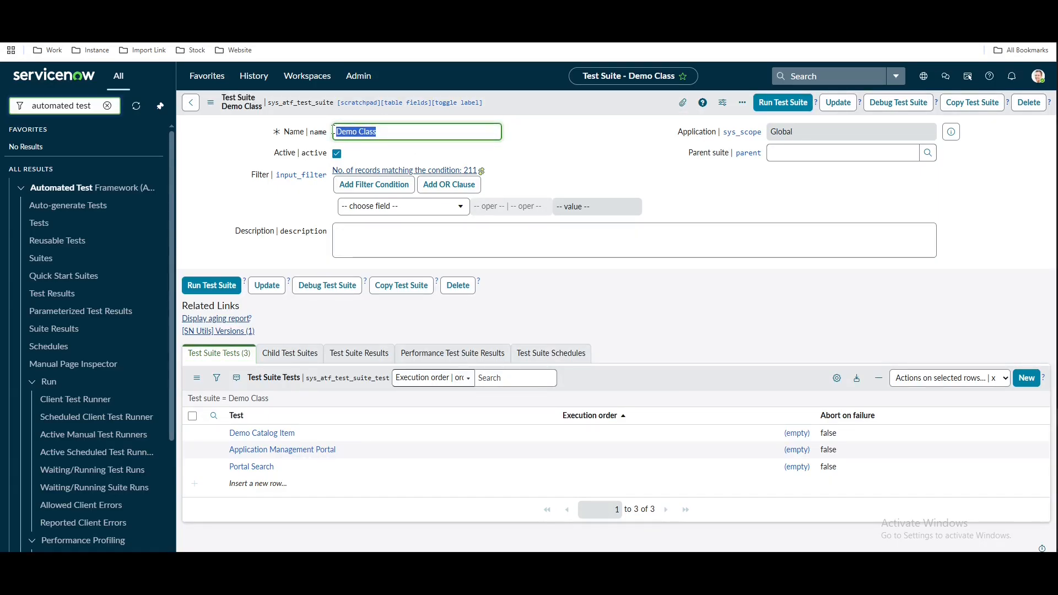
text(Plat Test)
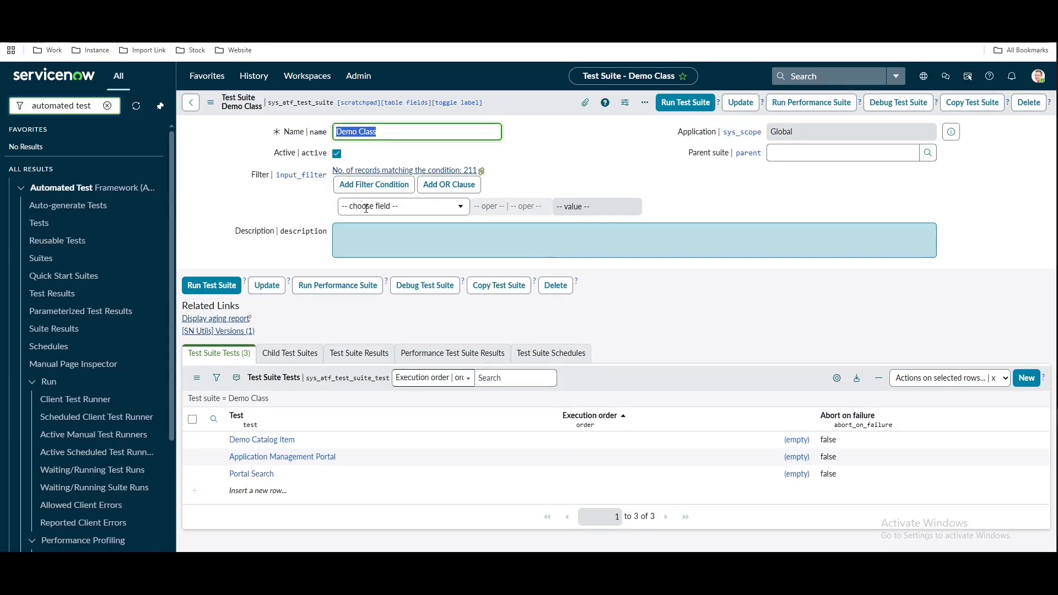
Move through Suites and Reusable Tests, ending on the full Automated Test Framework Tests list
click(52, 262)
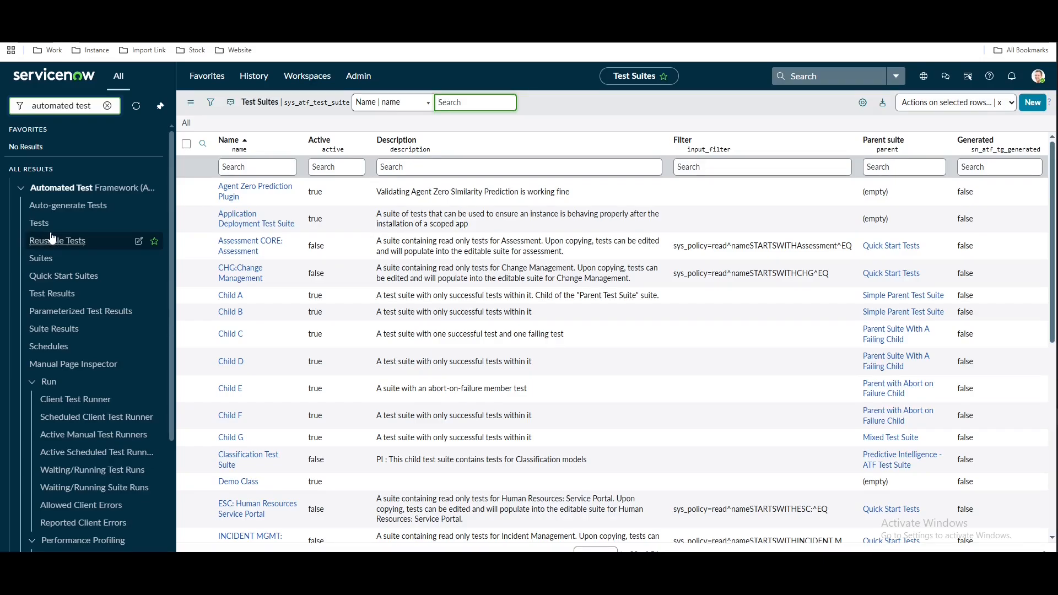
click(47, 228)
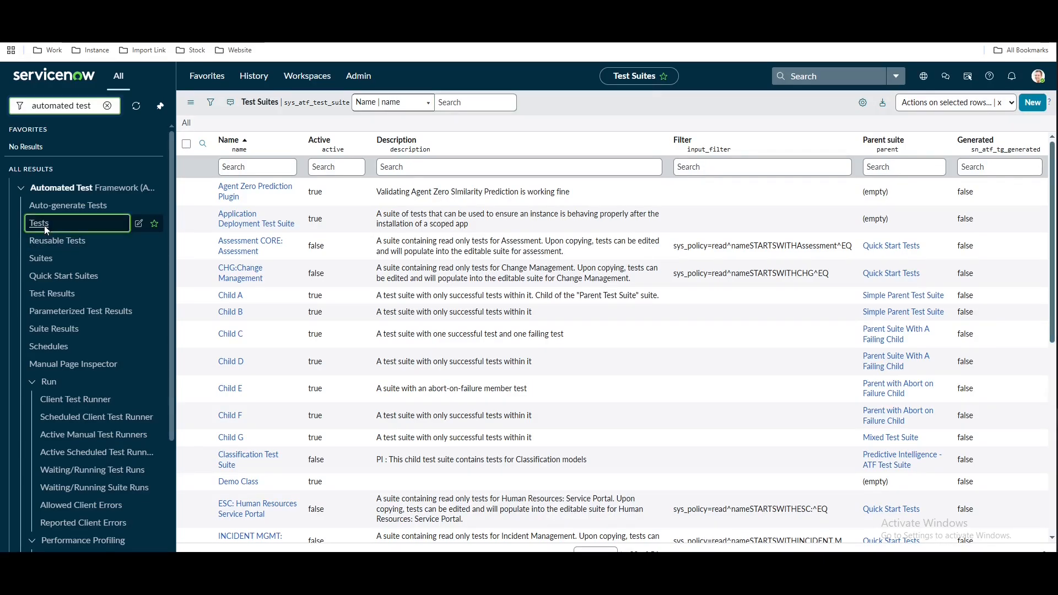
click(53, 246)
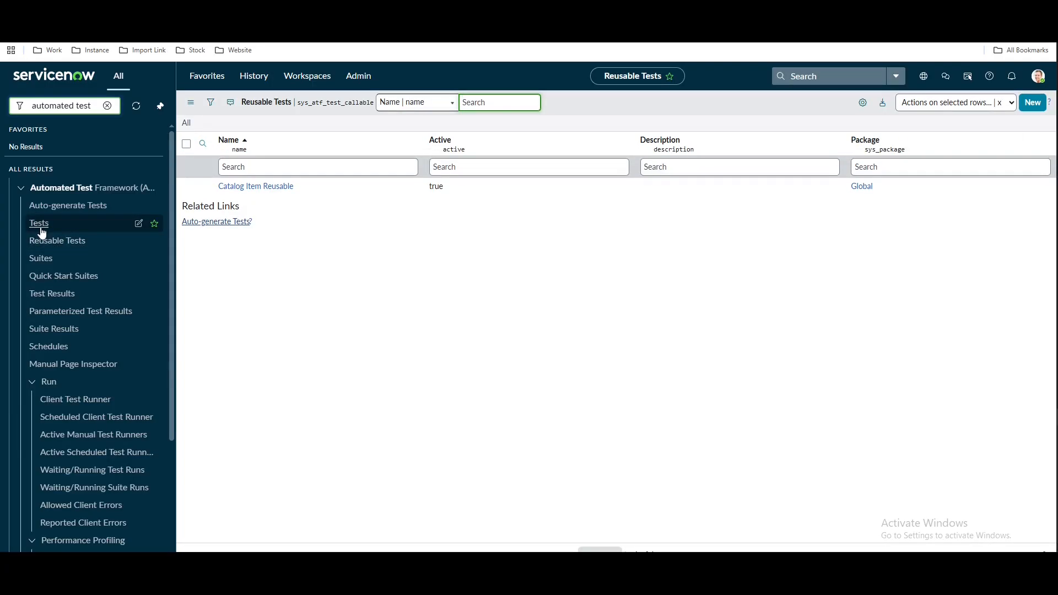
click(42, 230)
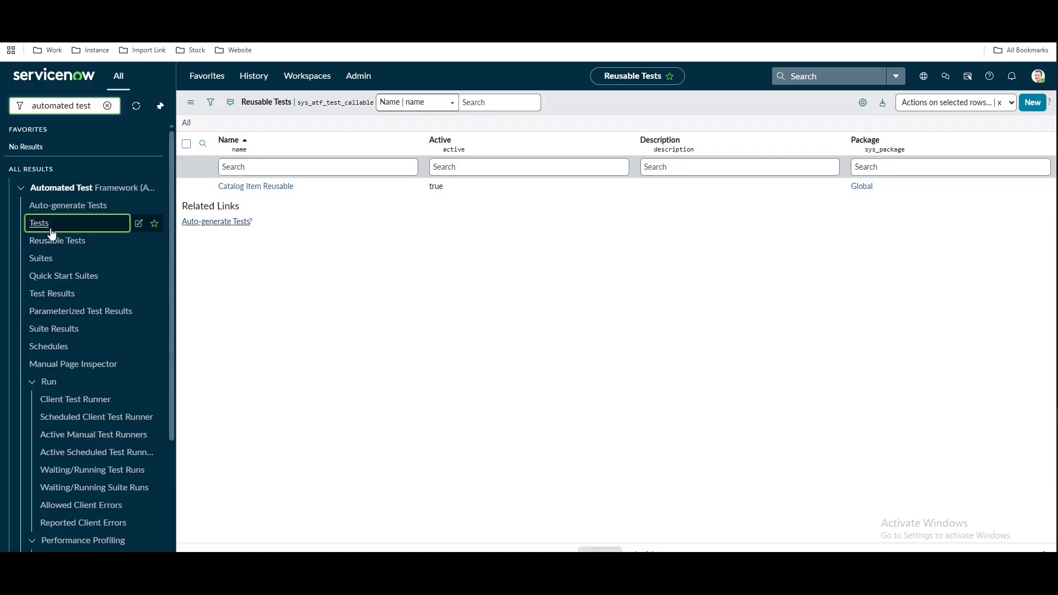
click(50, 226)
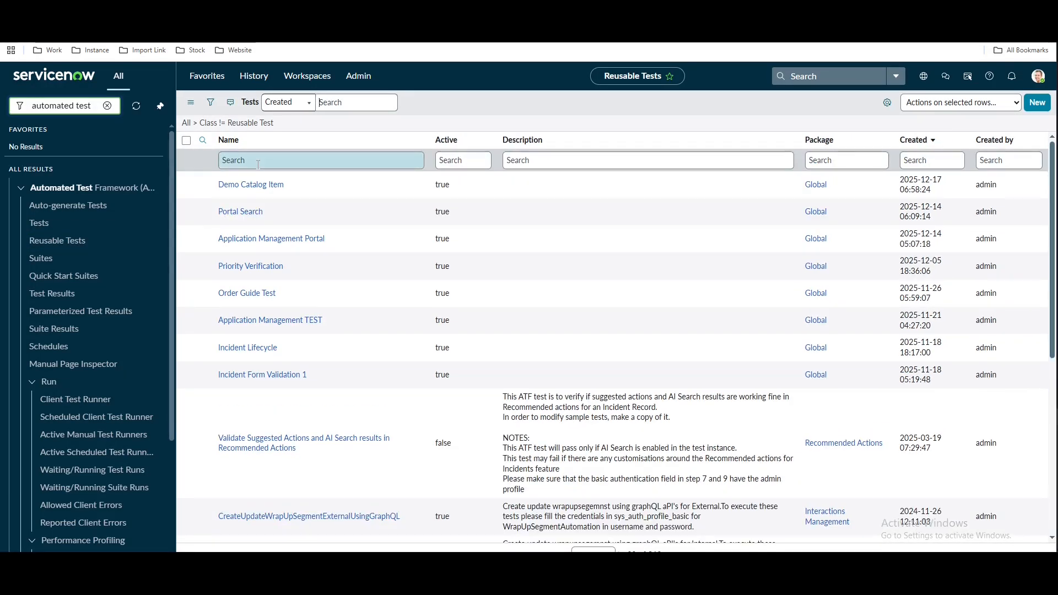
Create and save a new test named 'Demo Test Template'
click(1039, 104)
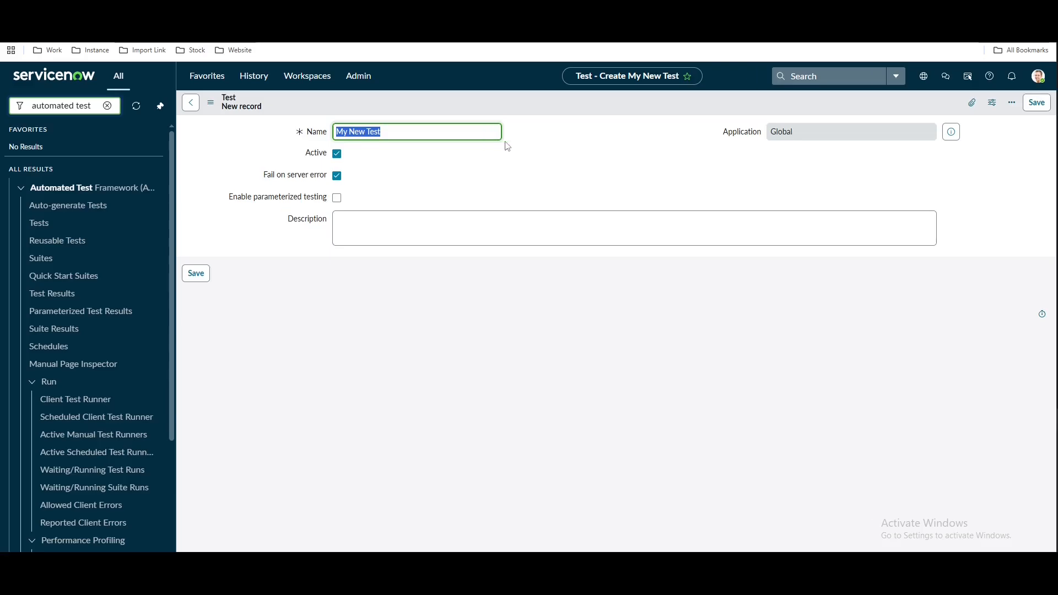
text(Demo)
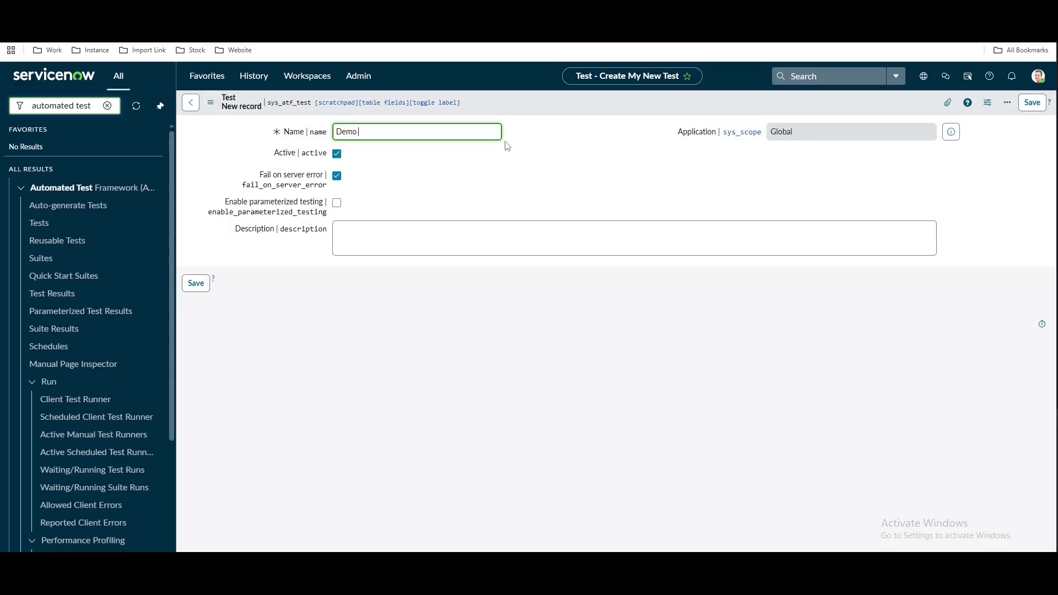
text( Test Template)
right_click(523, 104)
click(525, 103)
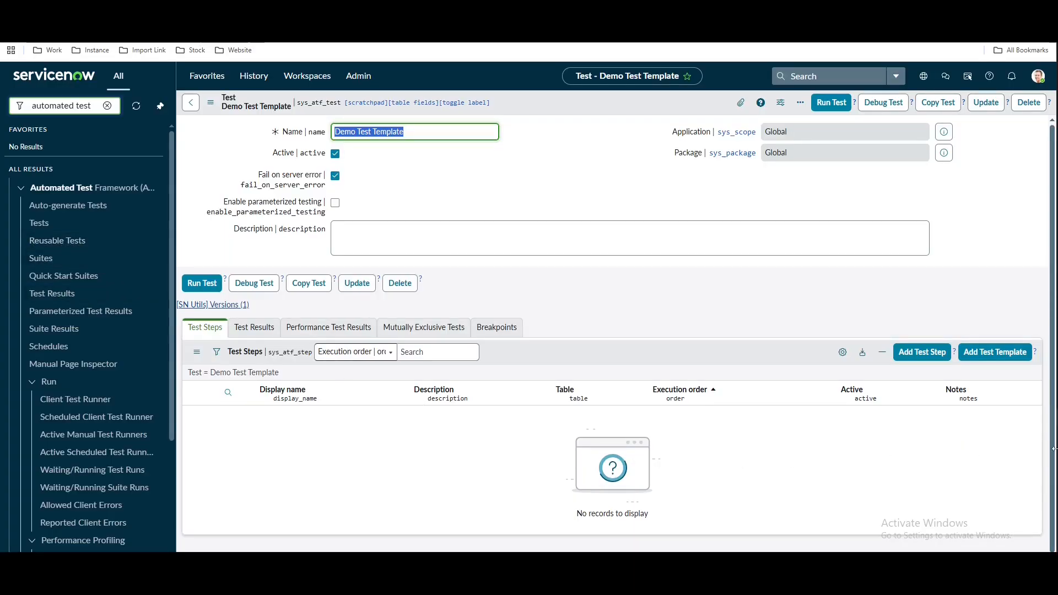
Add steps from the Default New Form Test Template using the Incident table
click(997, 359)
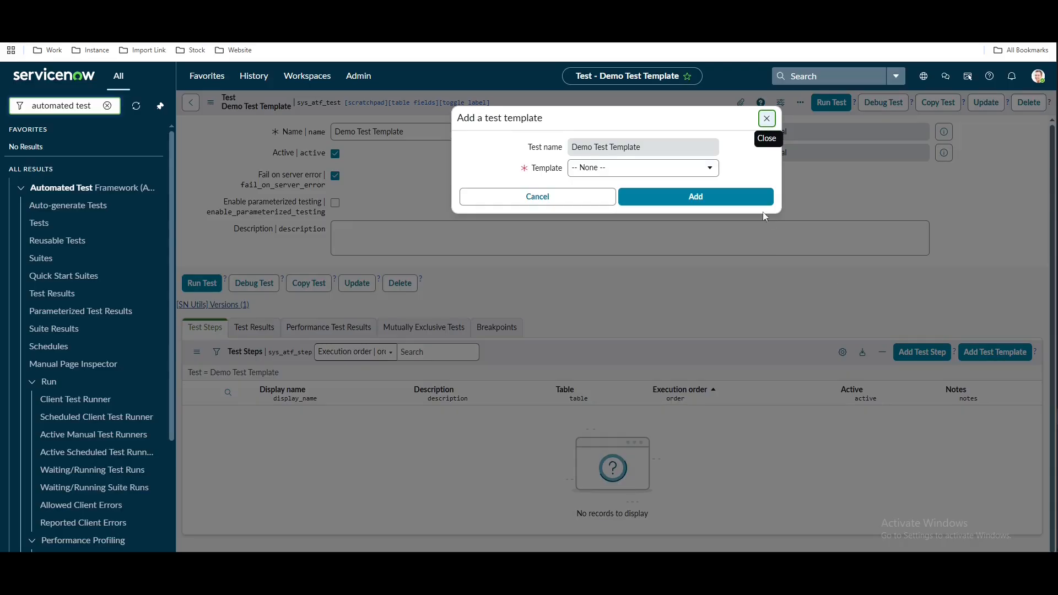
click(692, 169)
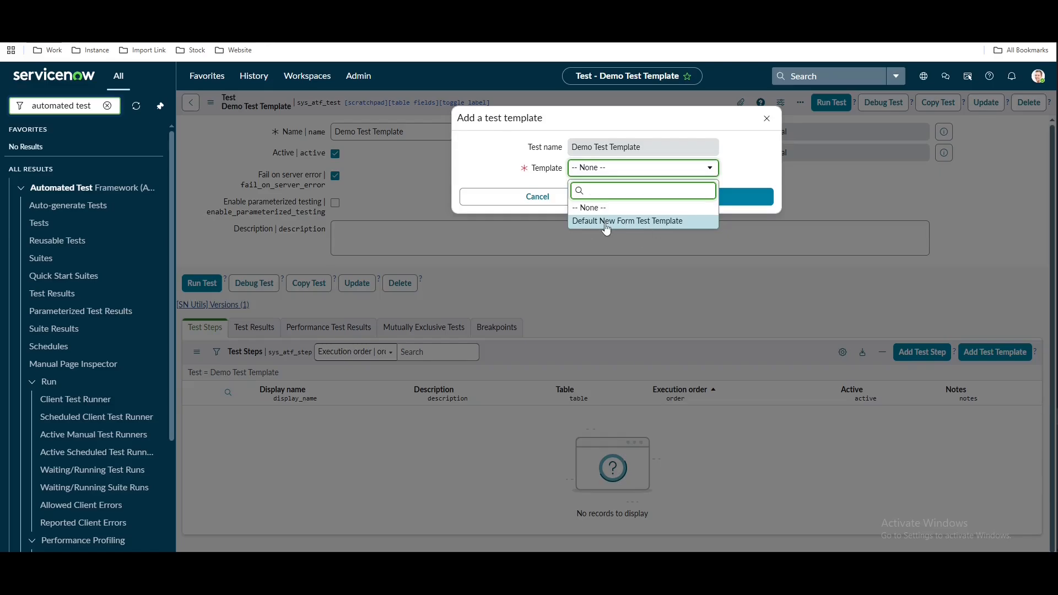
click(655, 222)
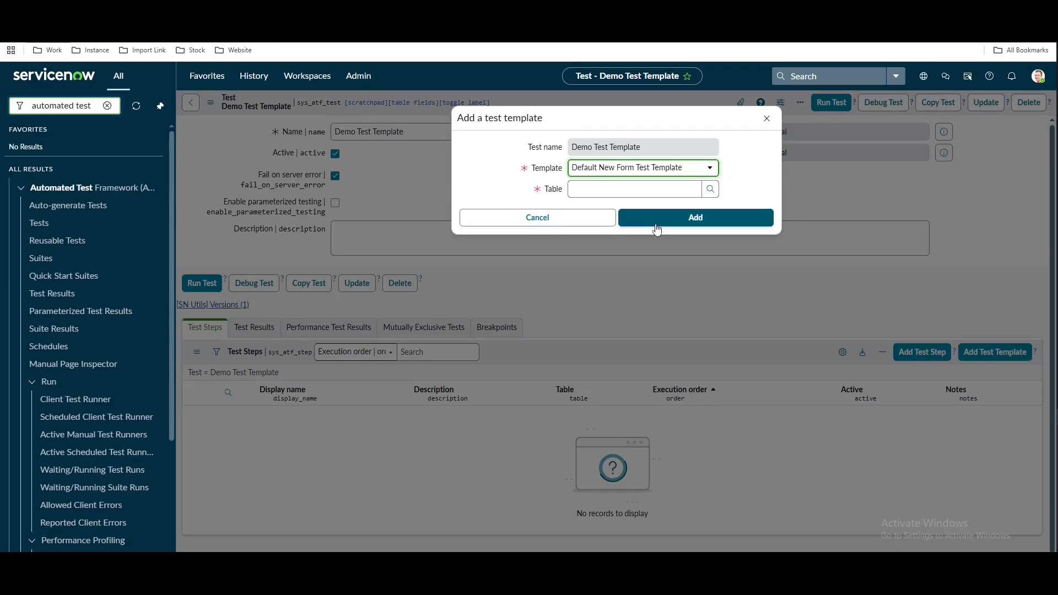
click(676, 189)
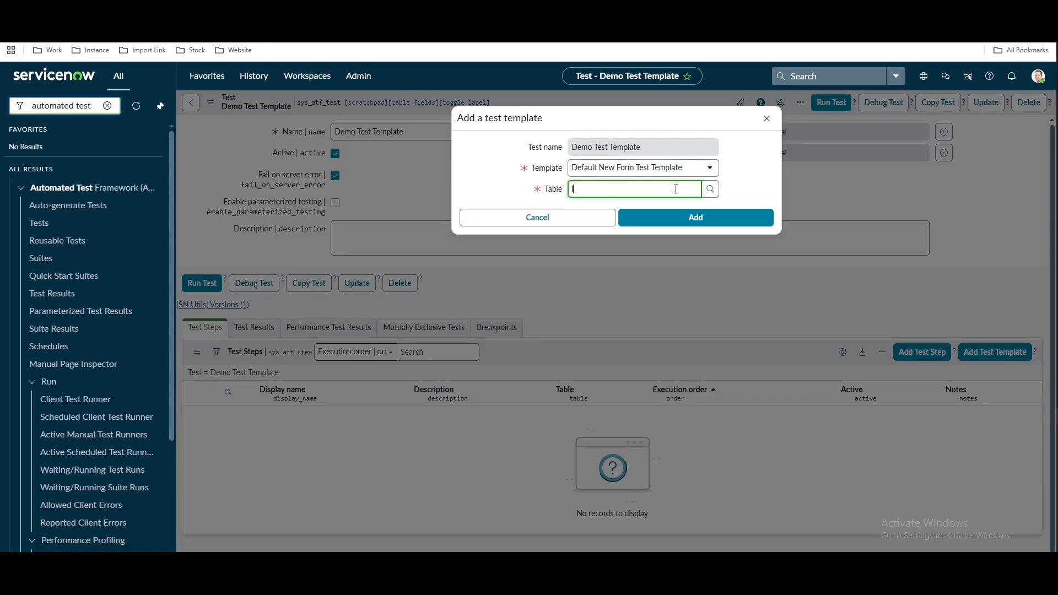
text(incident)
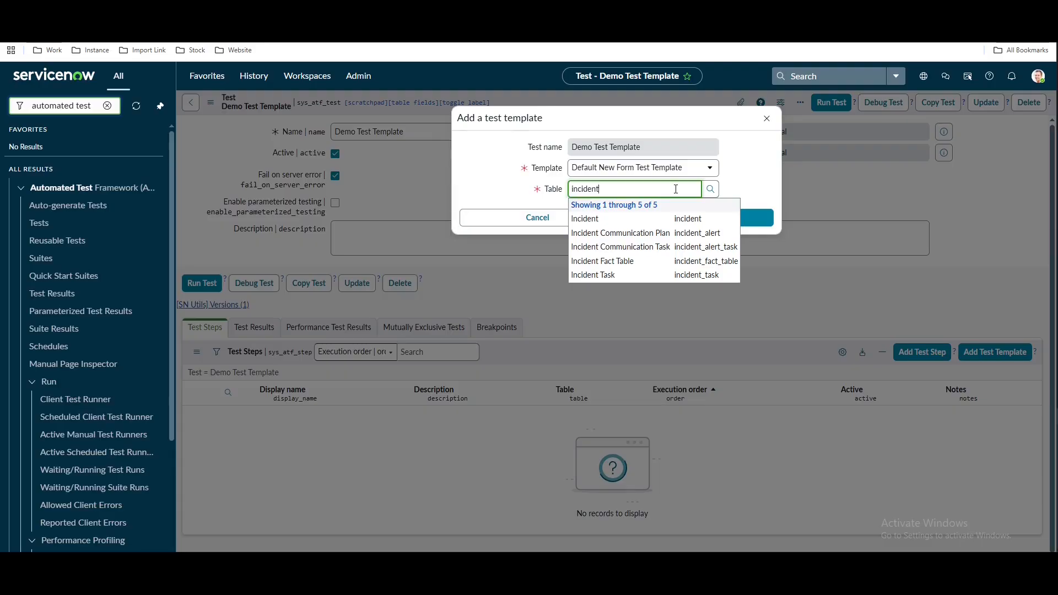
click(645, 220)
click(680, 226)
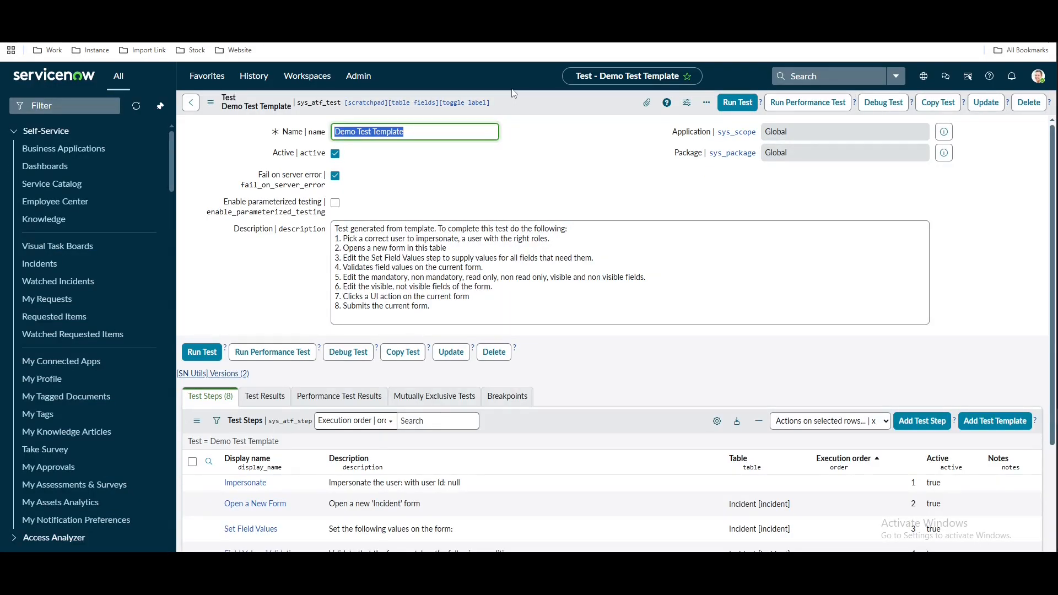
scroll(710, 223, down, 3)
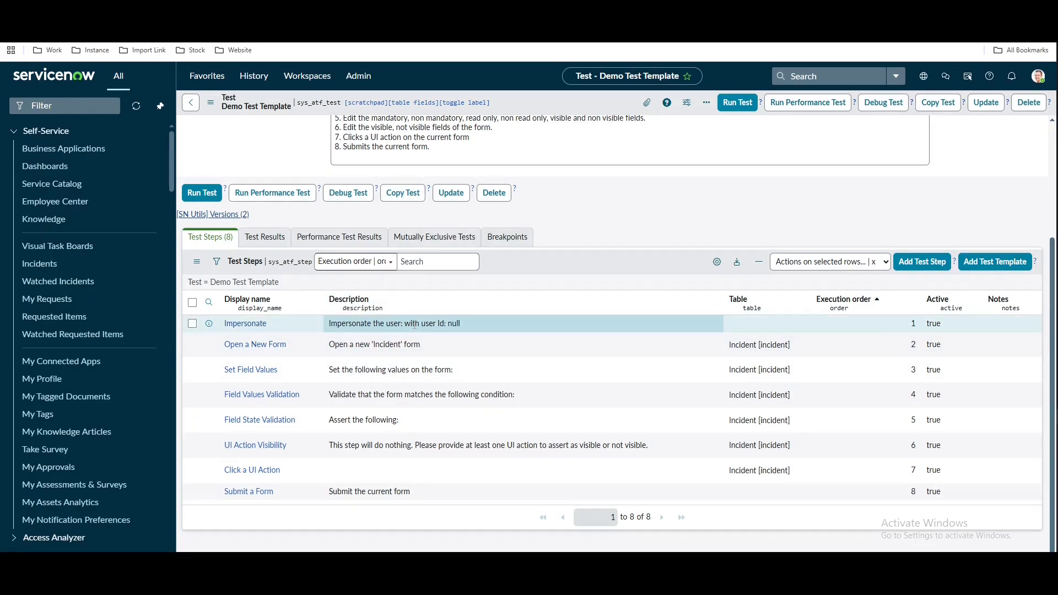
click(244, 325)
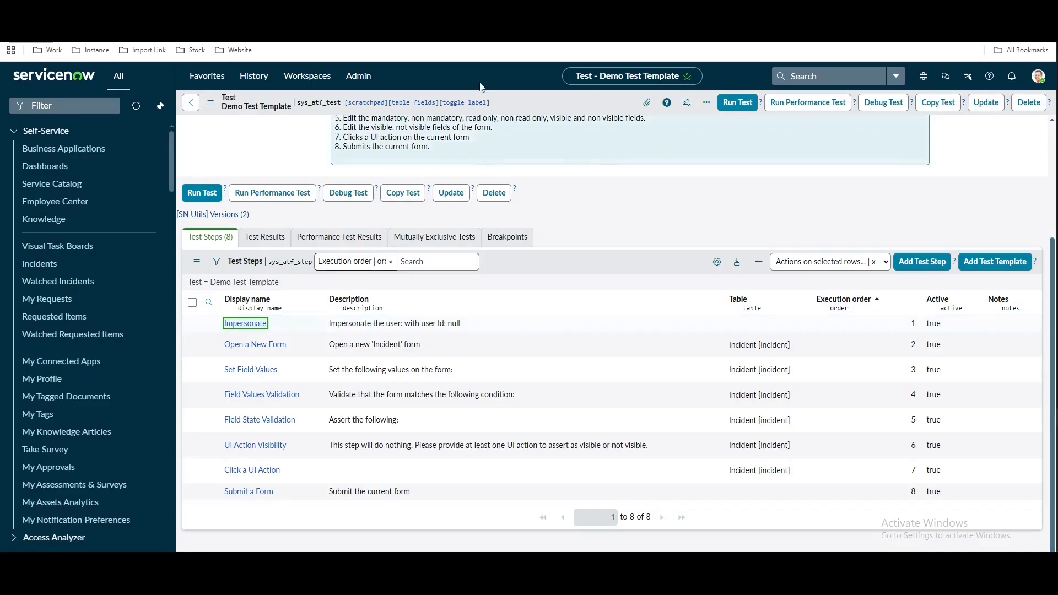
key(ctrl+Tab)
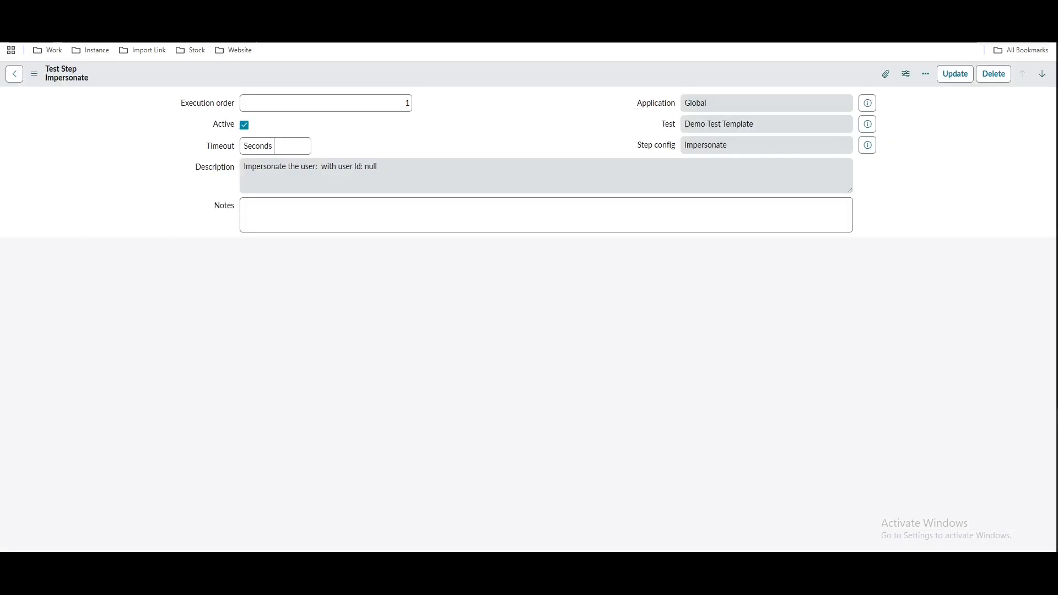
key(ctrl+Tab)
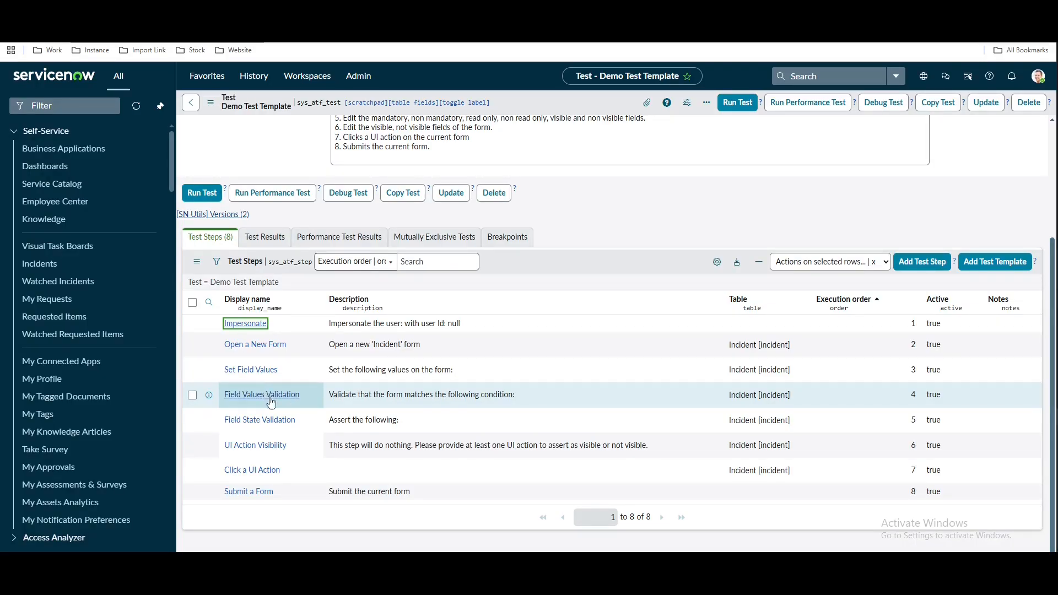
key(ctrl+Tab)
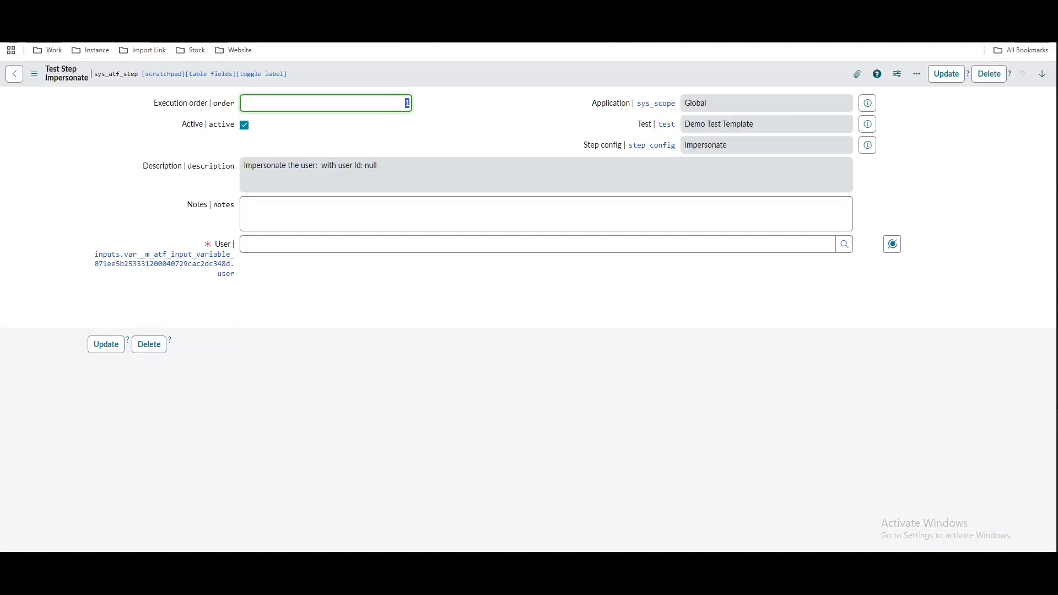
click(339, 249)
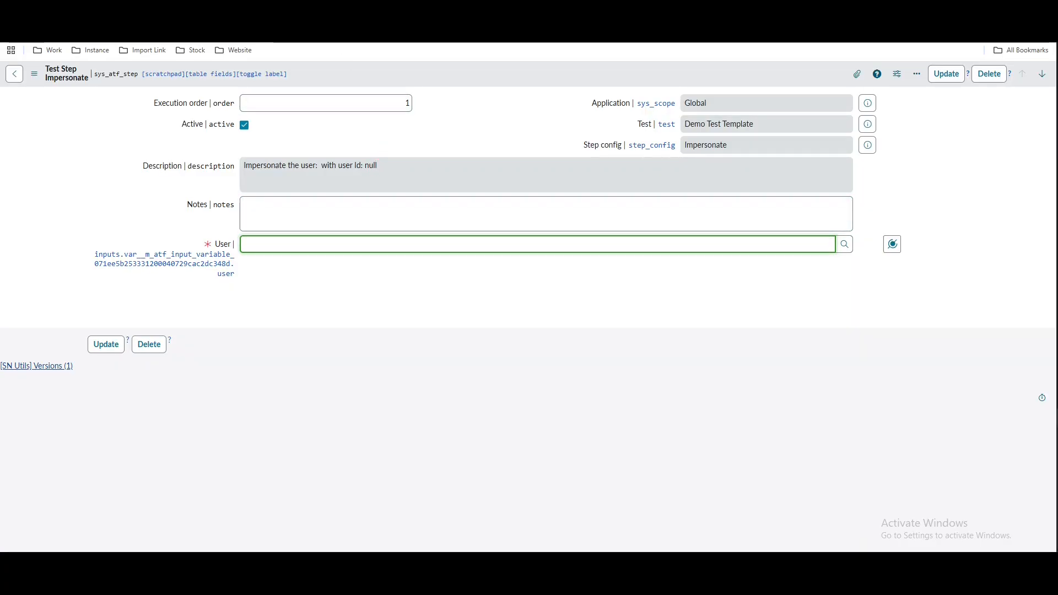
click(286, 11)
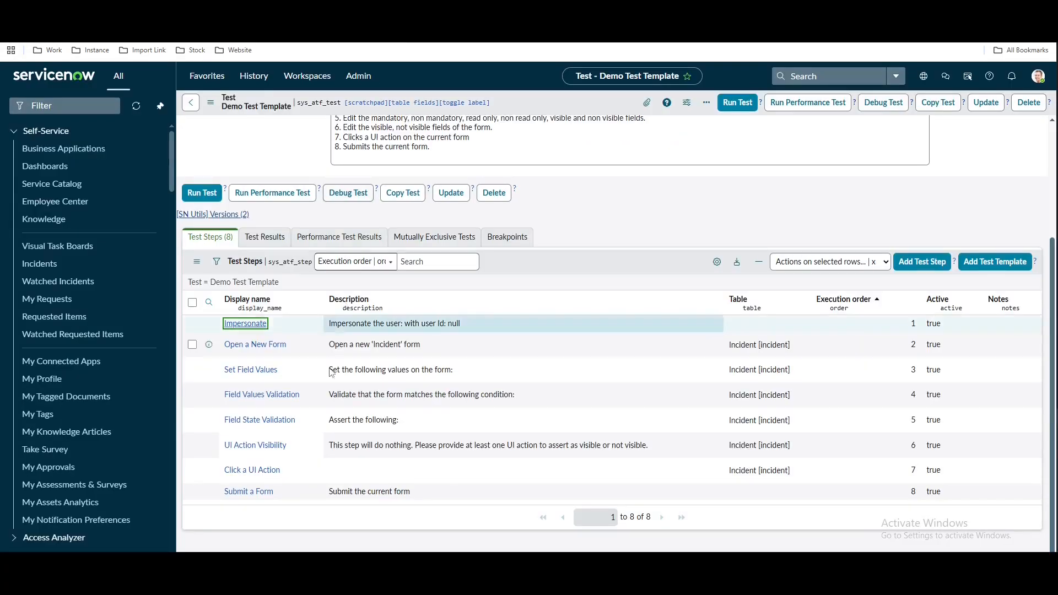
click(251, 371)
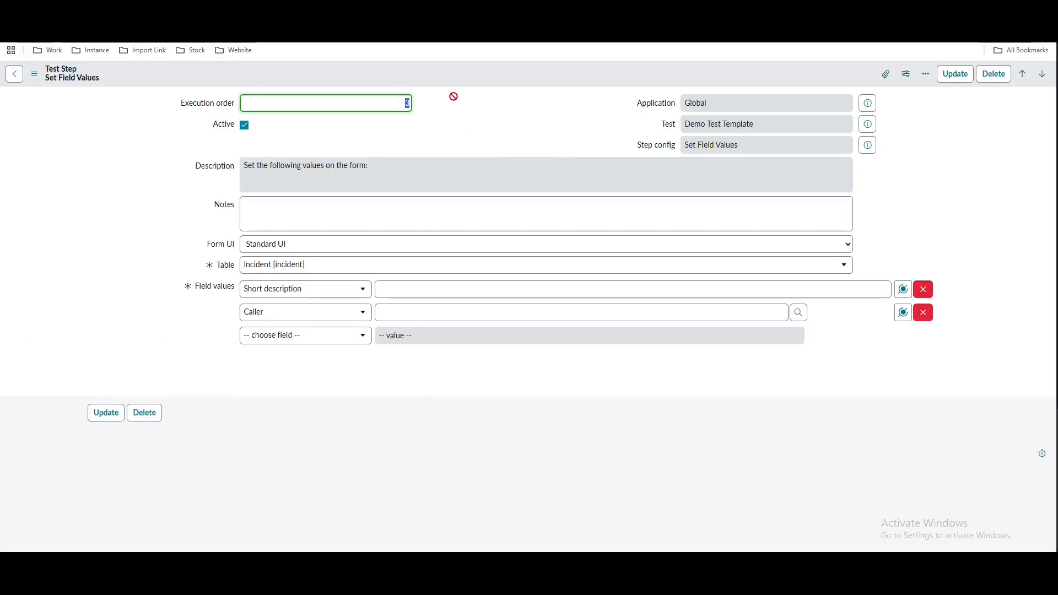
click(363, 11)
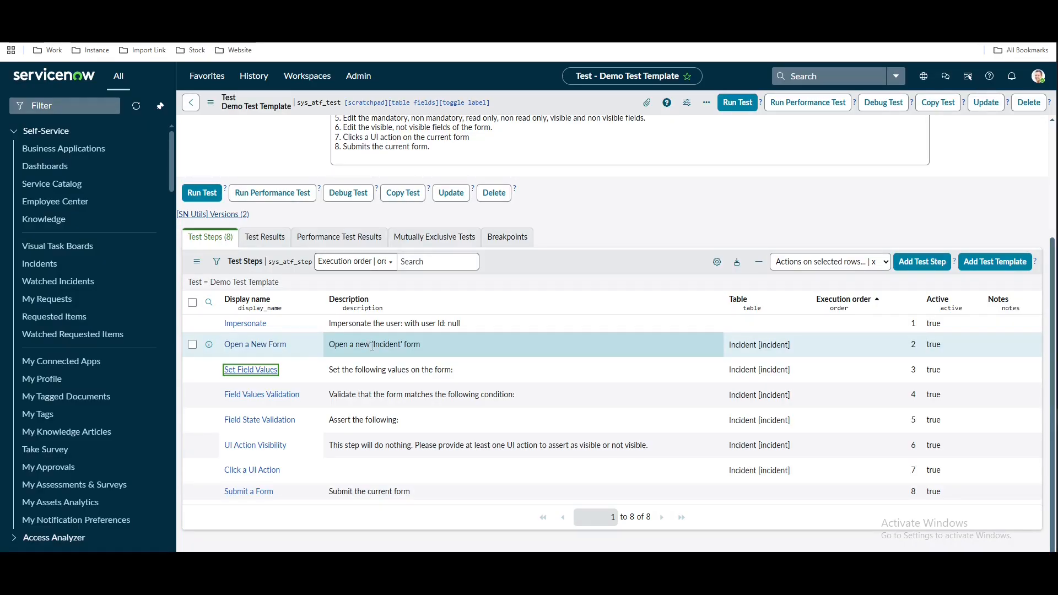
drag(374, 346, 396, 345)
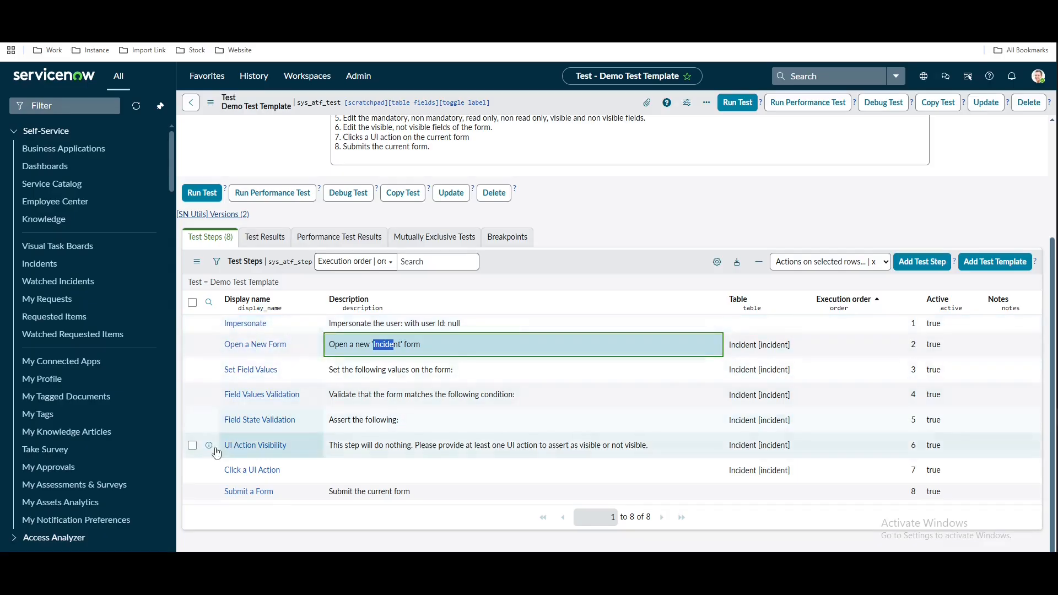
Tick the Field State Validation step, dismiss the selected-rows actions, and review the test steps
click(192, 422)
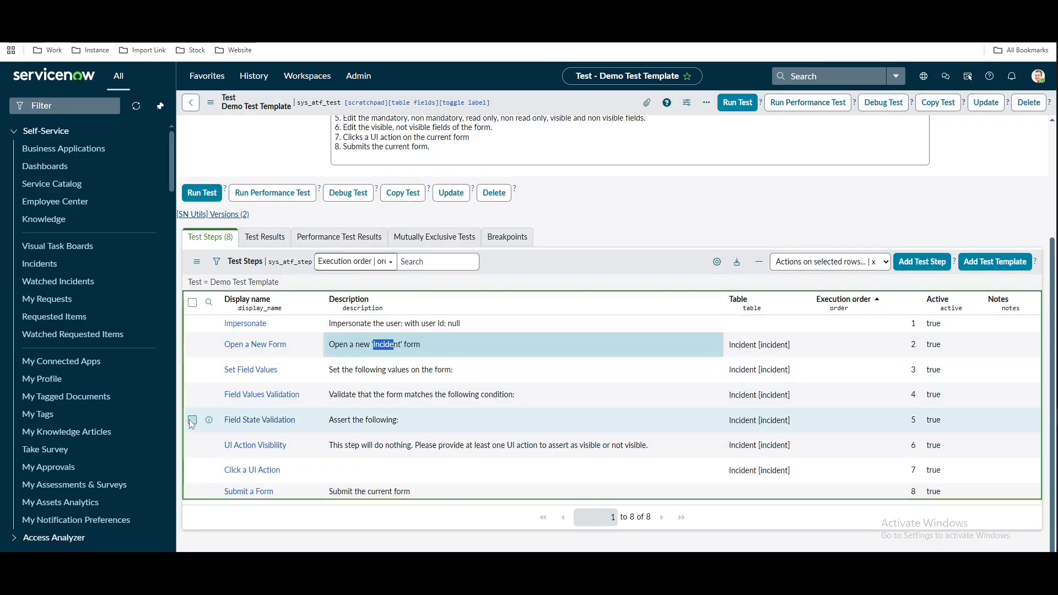
click(825, 262)
click(618, 247)
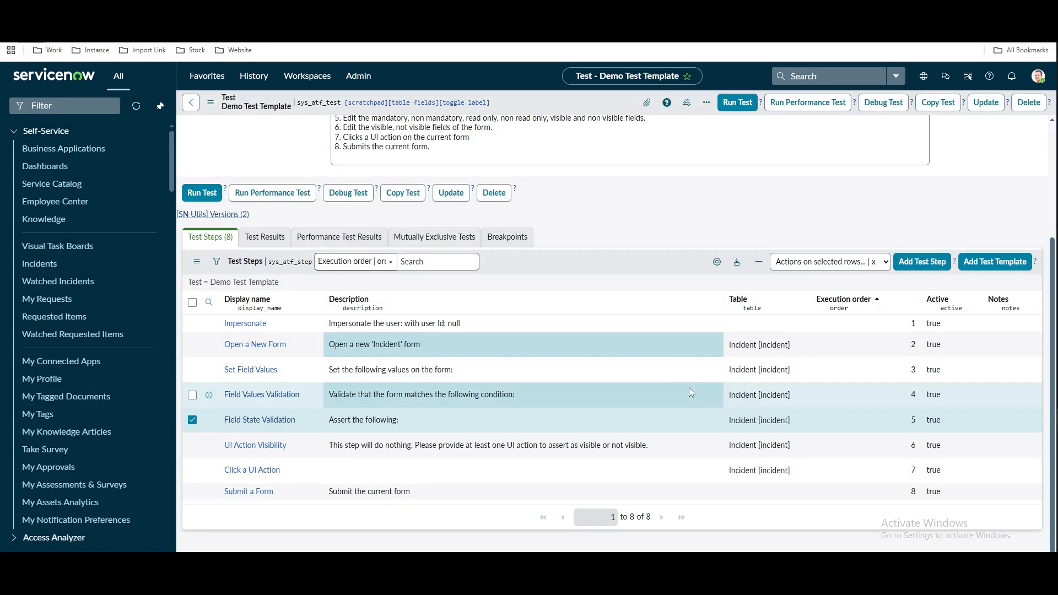
scroll(689, 388, up, 3)
scroll(723, 404, down, 1)
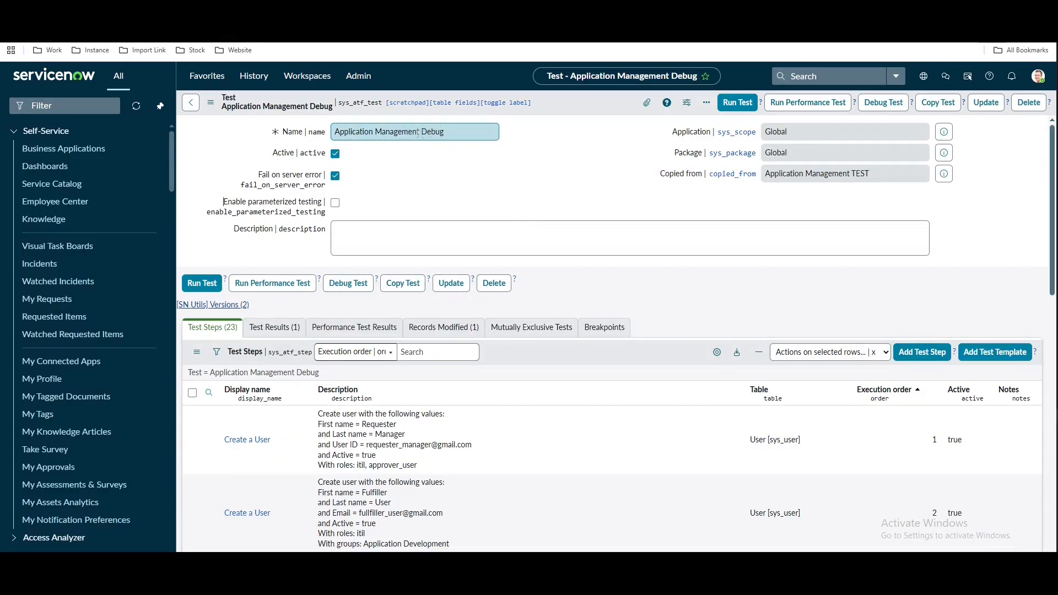
Open the failed run record from the test's Test Results list
scroll(583, 190, down, 3)
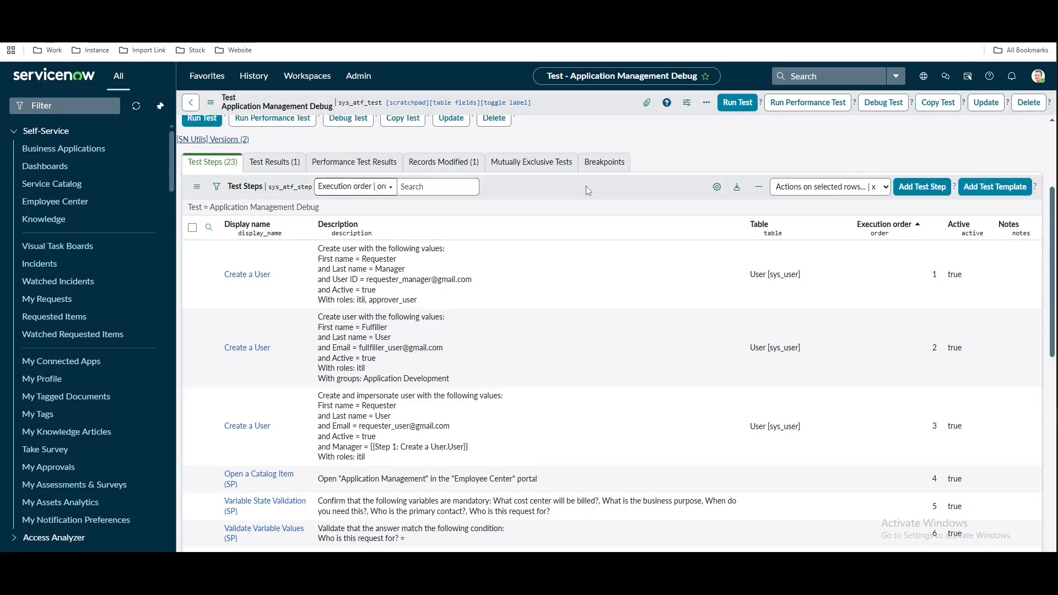
click(276, 164)
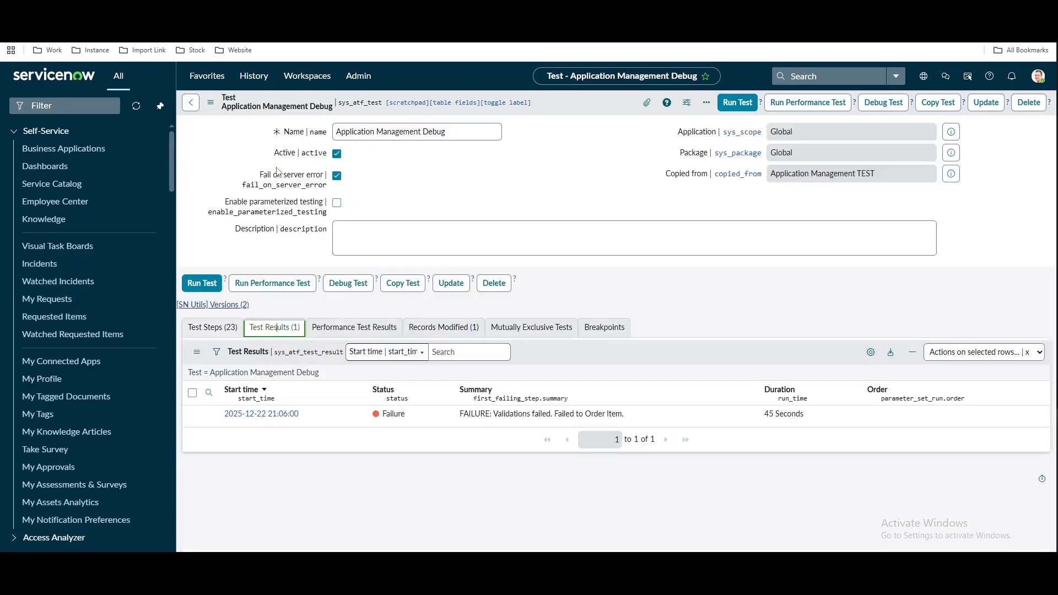
click(287, 415)
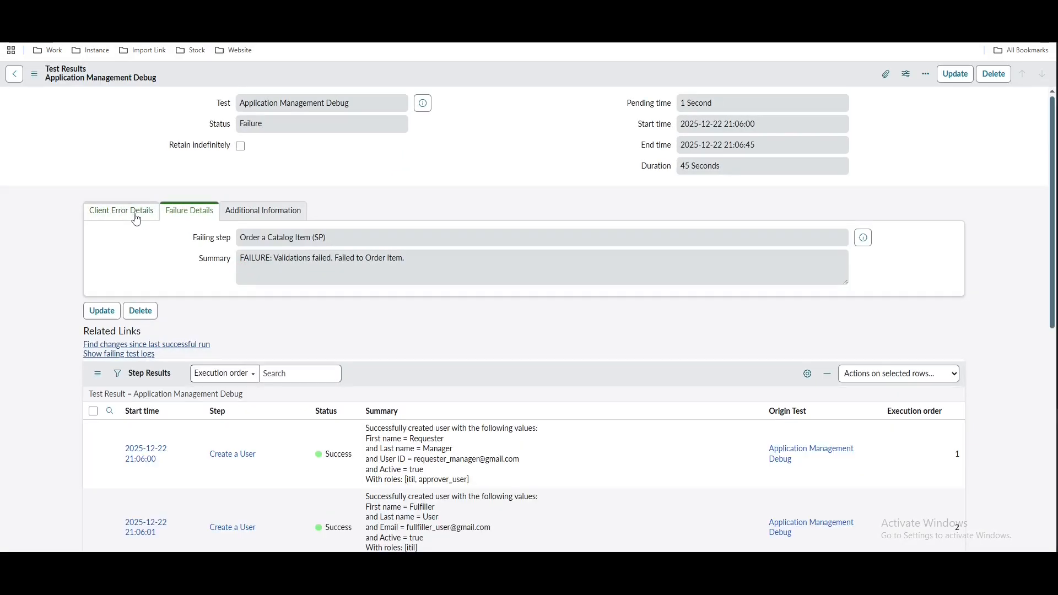
Review step results showing failure at Order a Catalog Item (SP), then return to the test
scroll(374, 441, down, 5)
scroll(375, 380, up, 1)
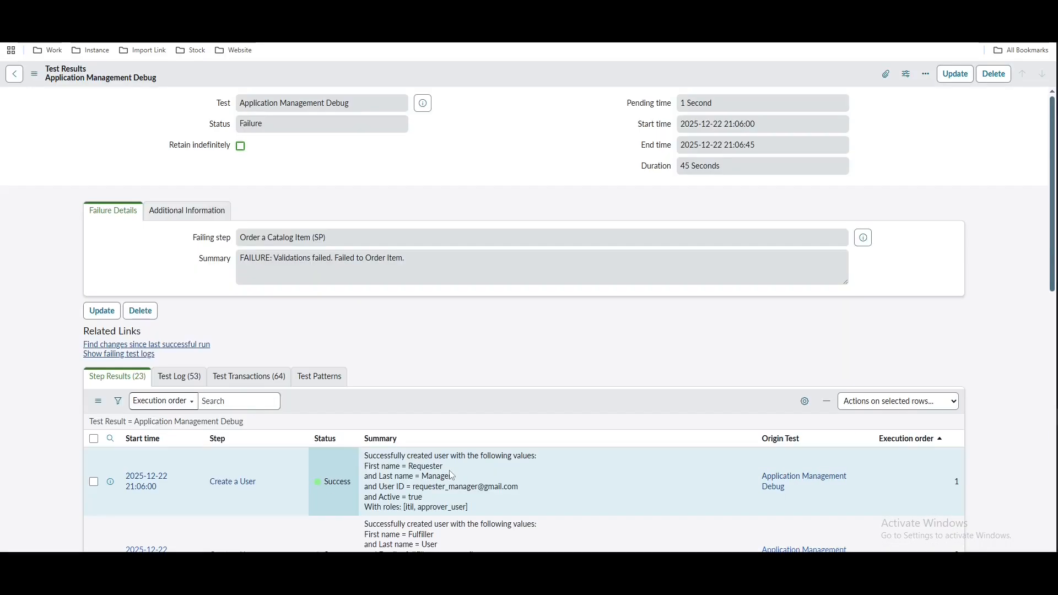
scroll(458, 466, down, 5)
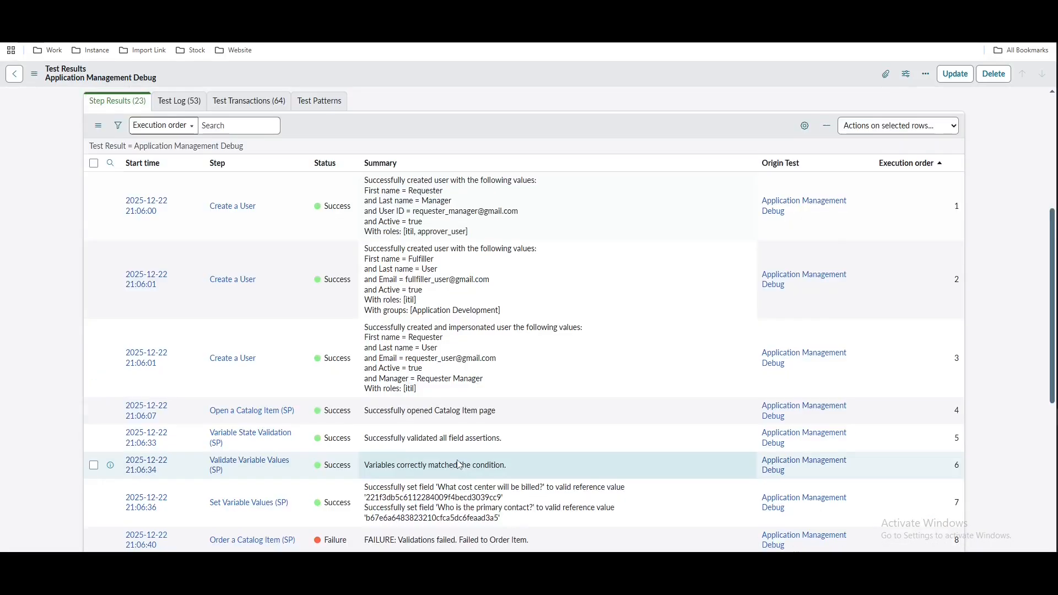
scroll(460, 466, down, 4)
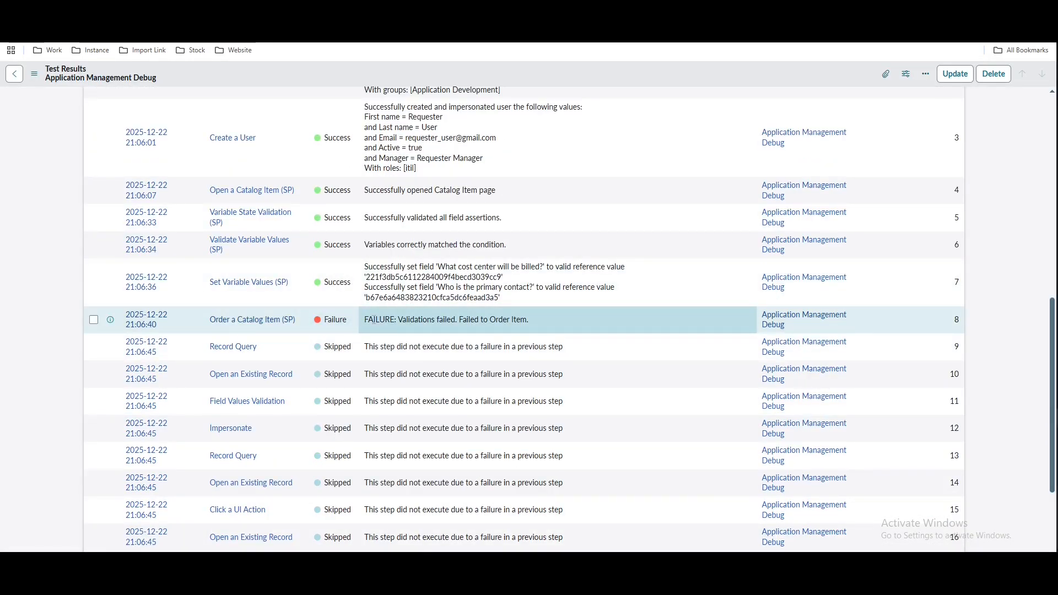
scroll(378, 320, up, 15)
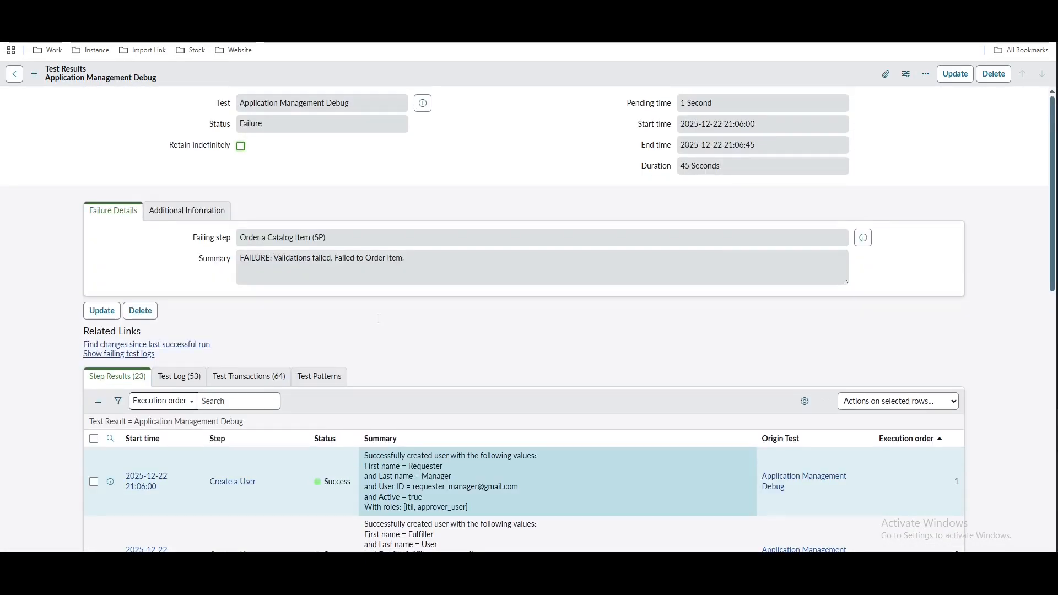
double_click(379, 319)
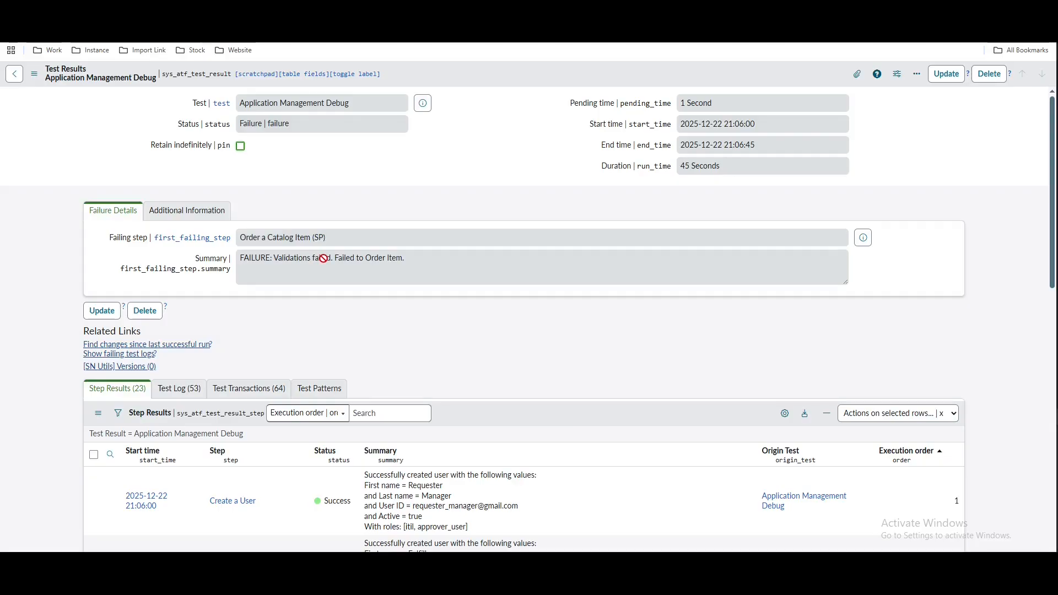
drag(323, 258, 411, 251)
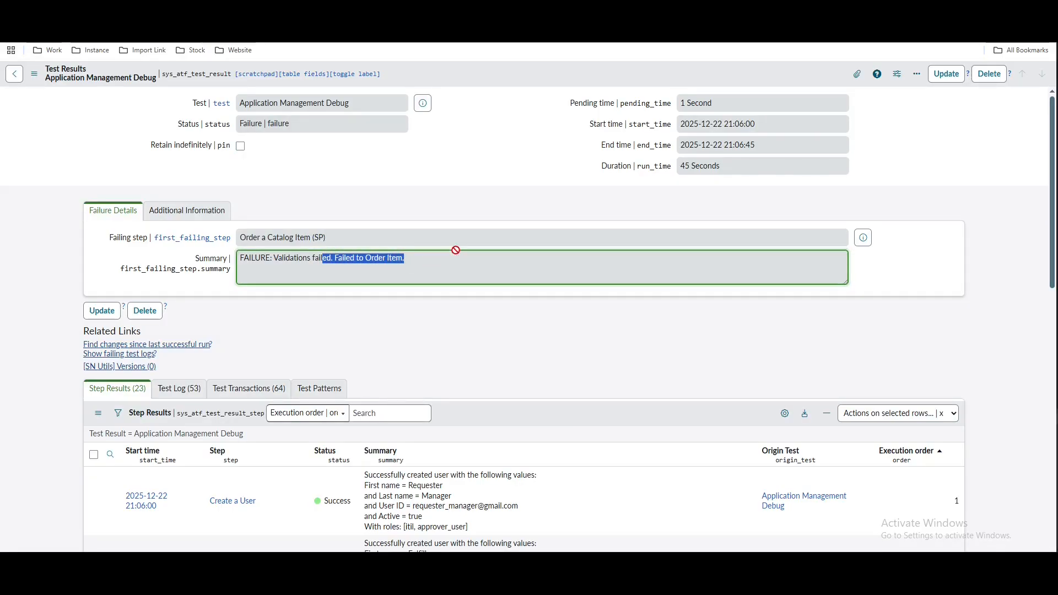
scroll(458, 218, down, 9)
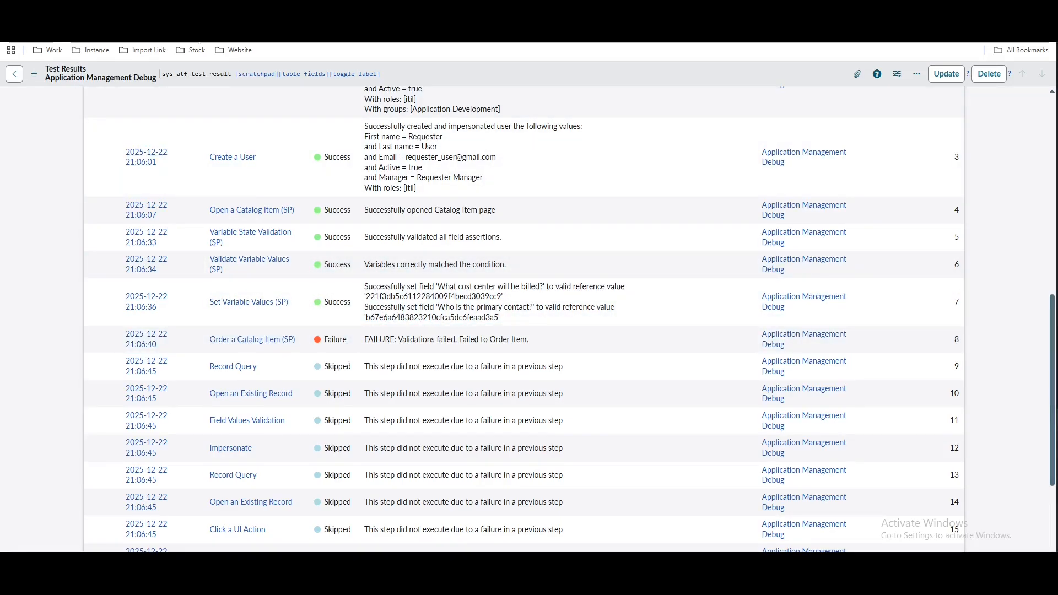
key(ctrl+shift+Tab)
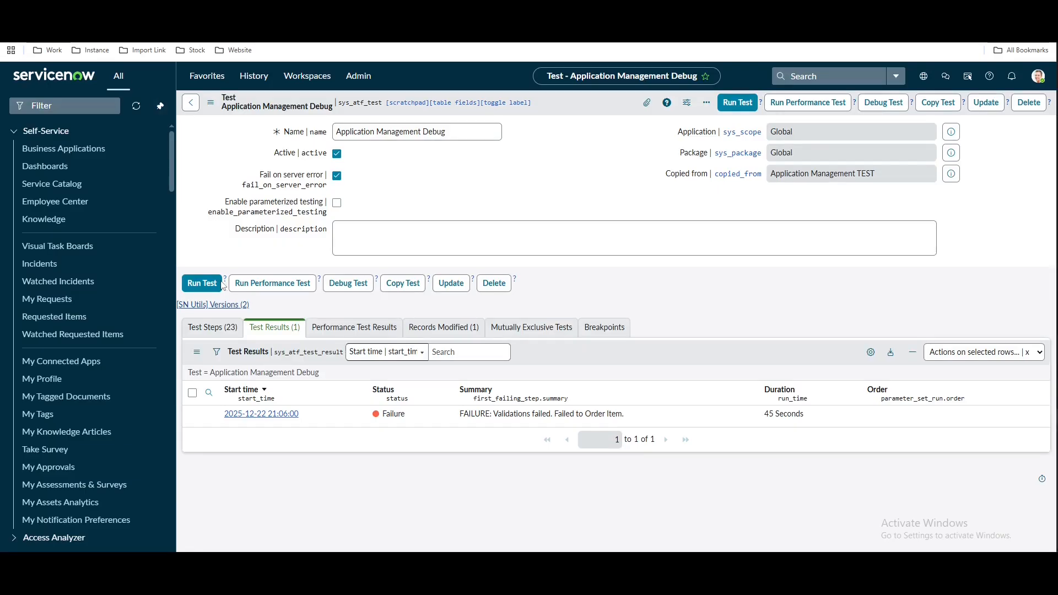
Add a breakpoint on the Order a Catalog Item (SP) test step
click(207, 339)
scroll(303, 460, down, 5)
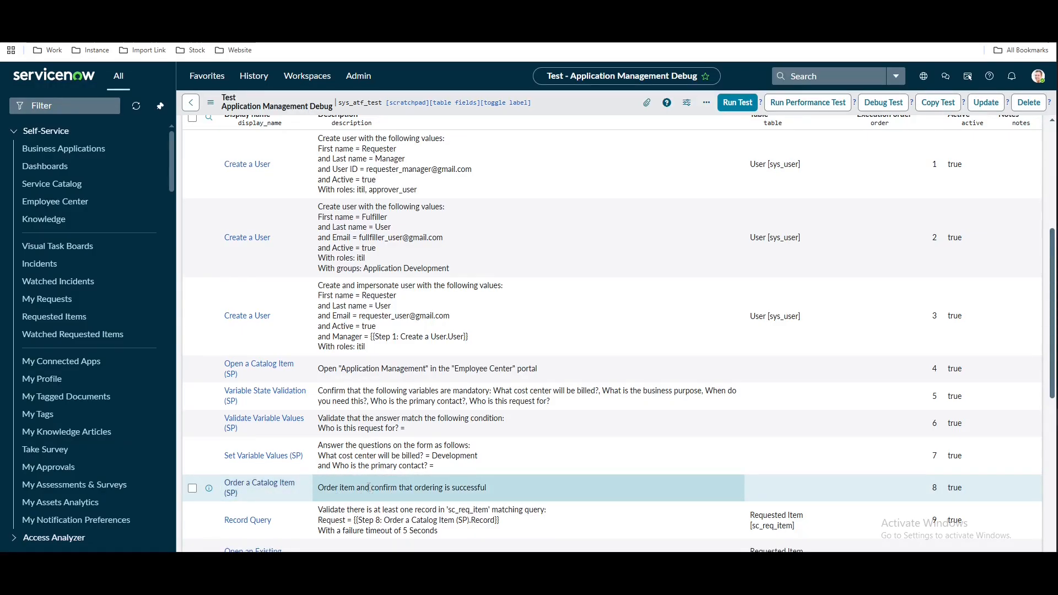
right_click(278, 493)
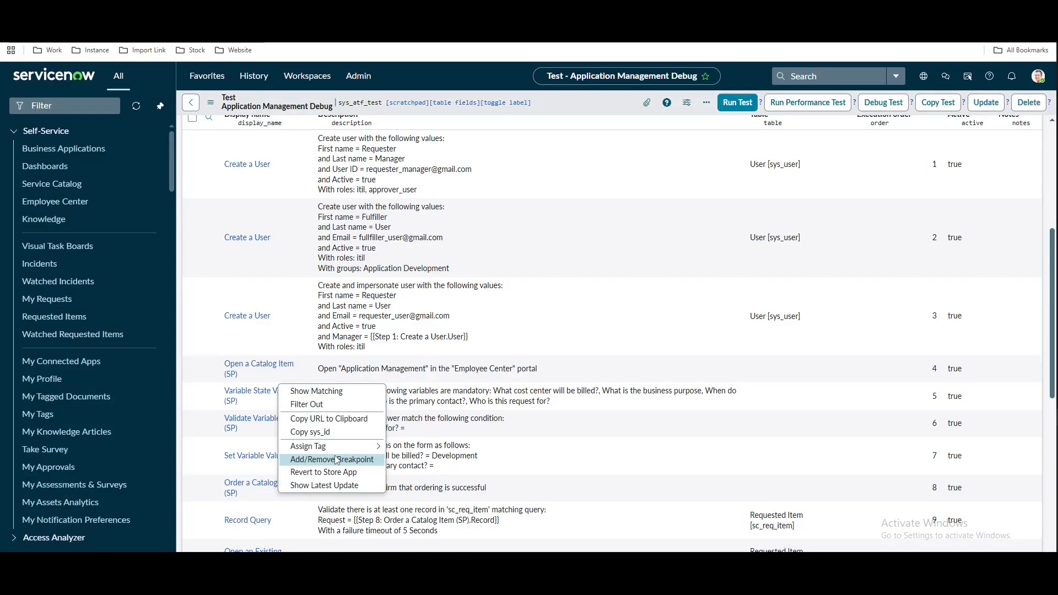
click(247, 435)
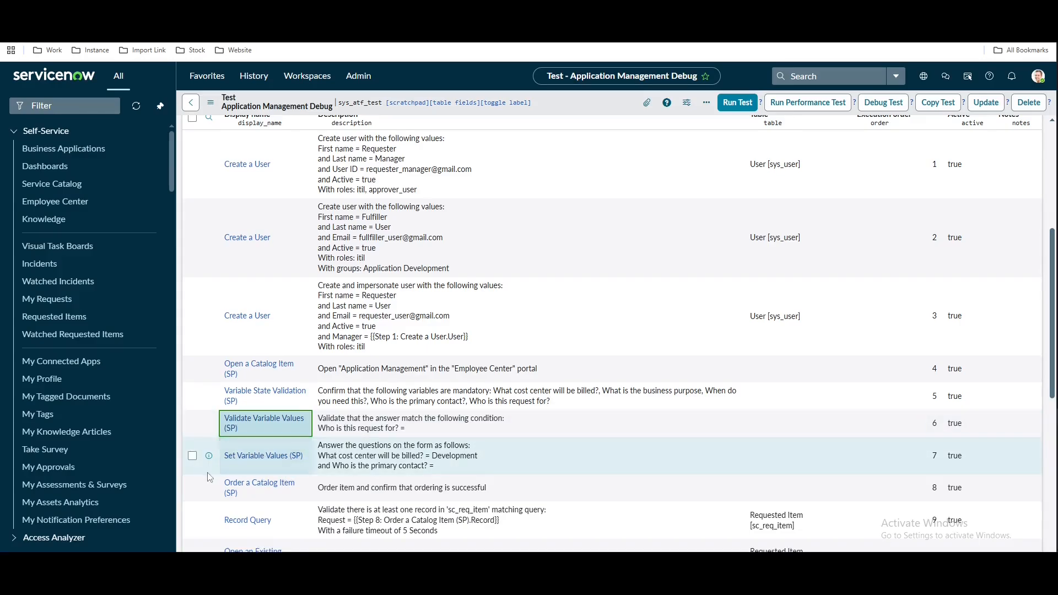
right_click(266, 502)
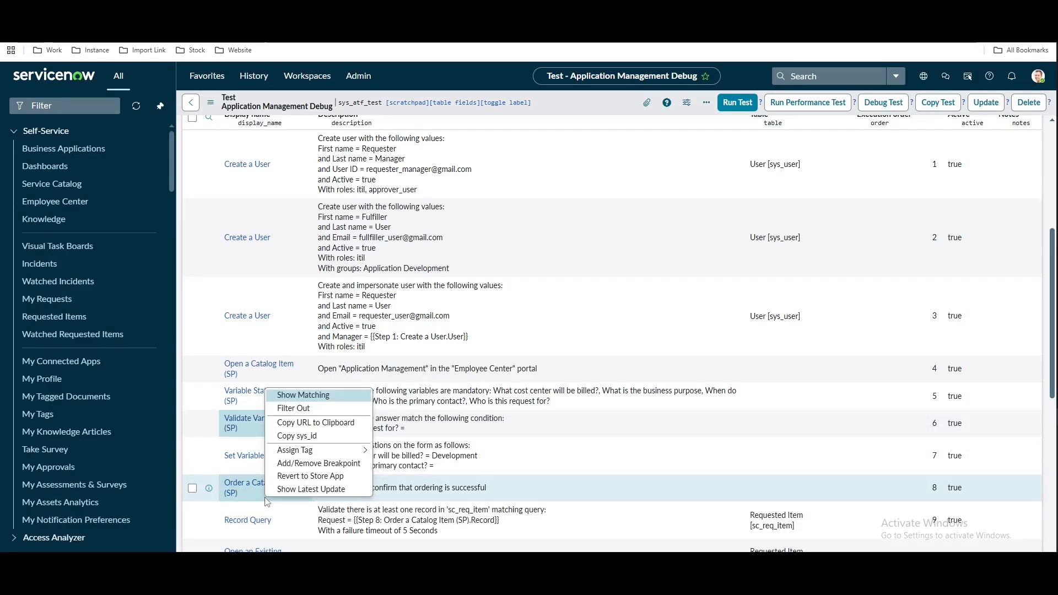
click(323, 468)
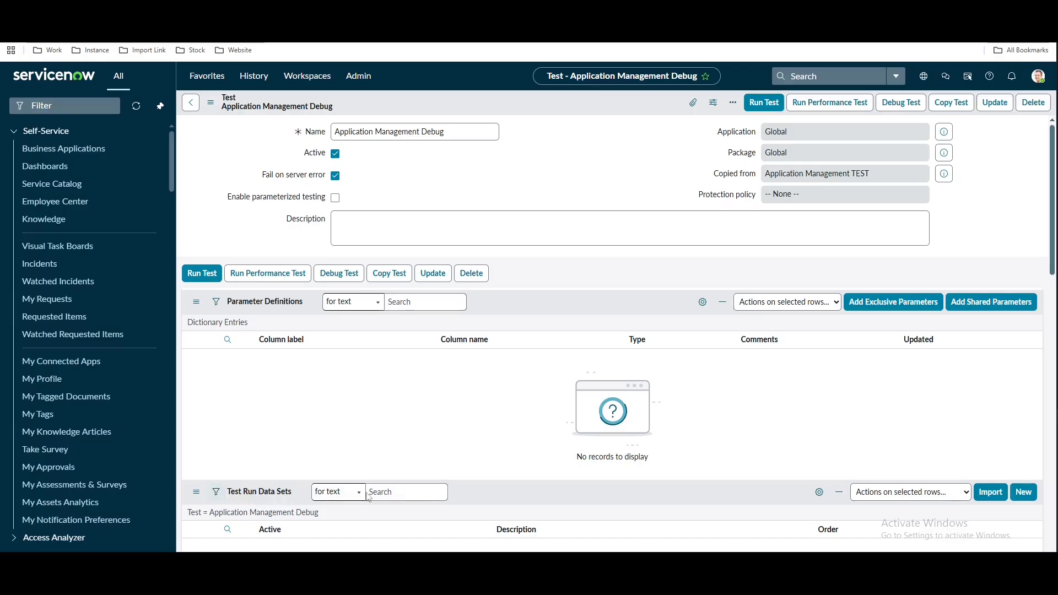
click(368, 492)
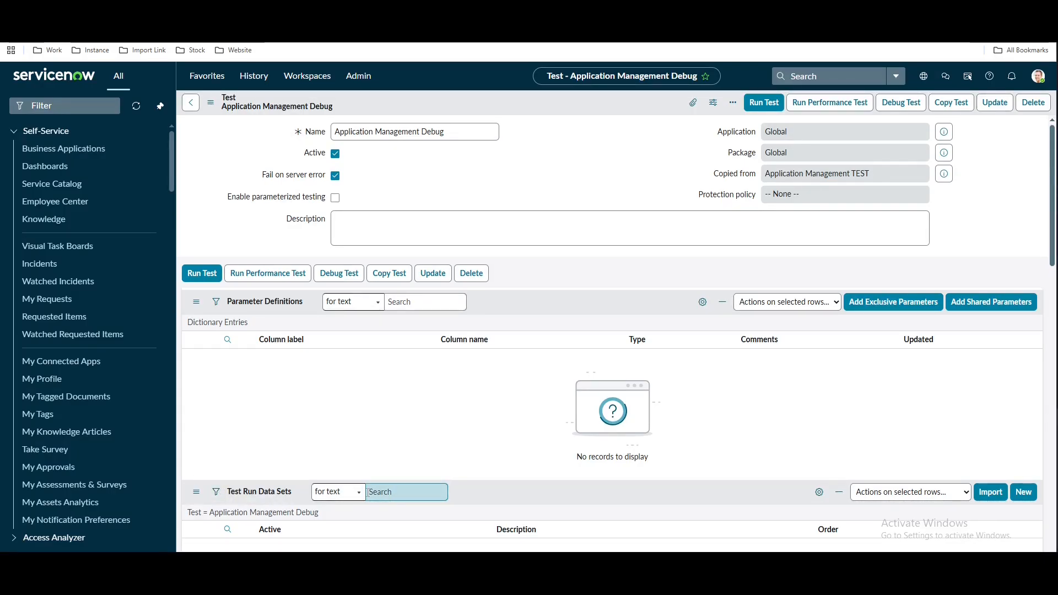
scroll(368, 492, down, 8)
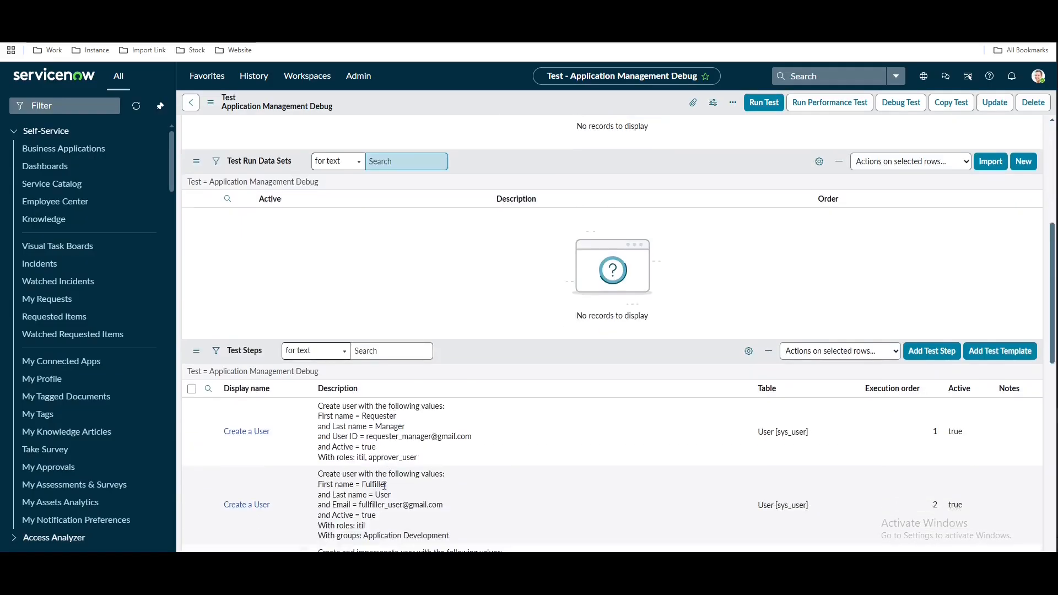
scroll(384, 484, down, 4)
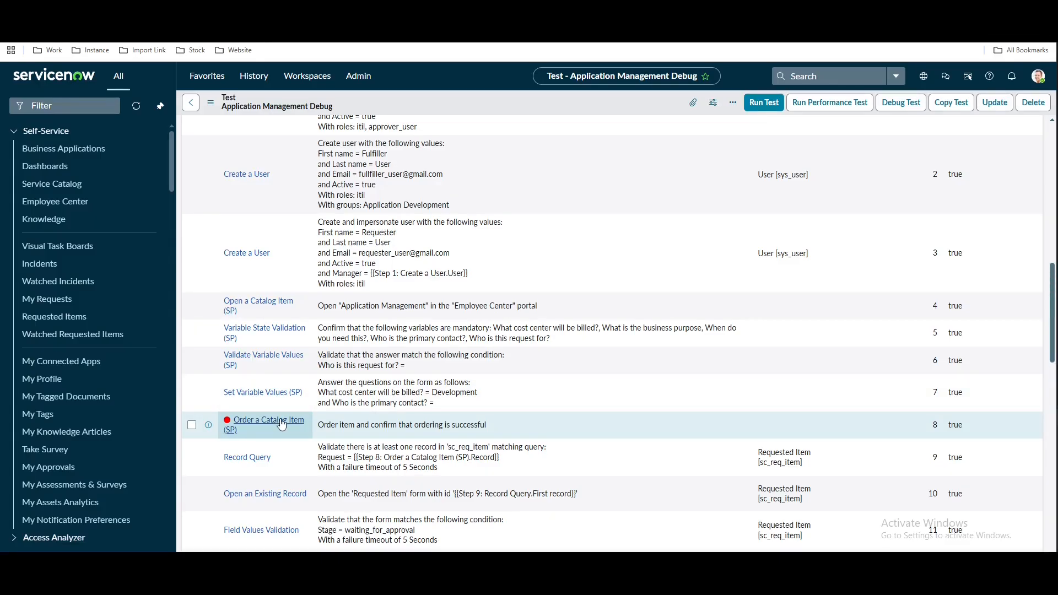
scroll(281, 420, down, 5)
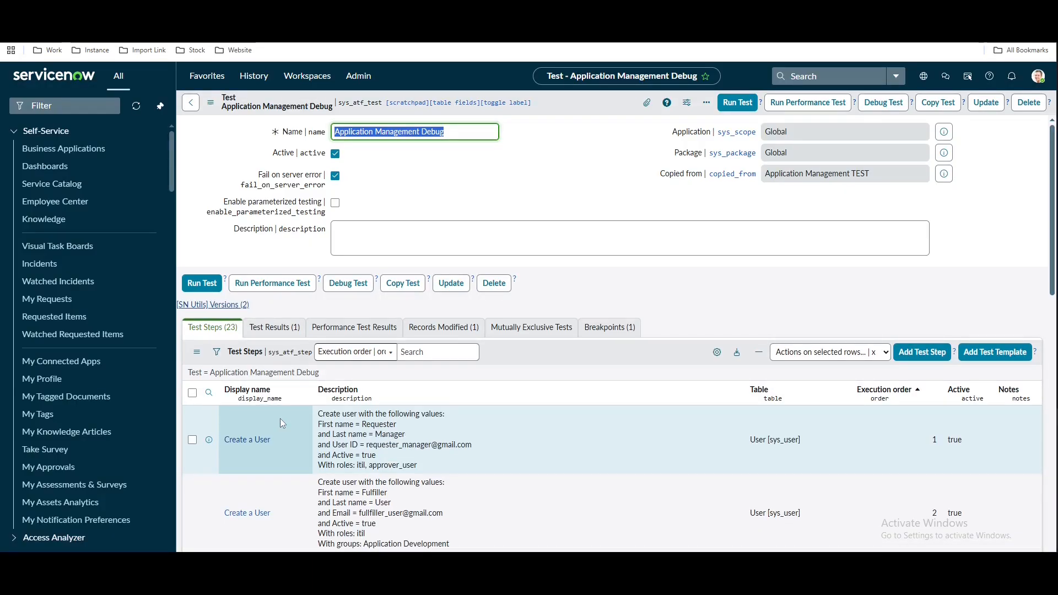
scroll(280, 418, down, 6)
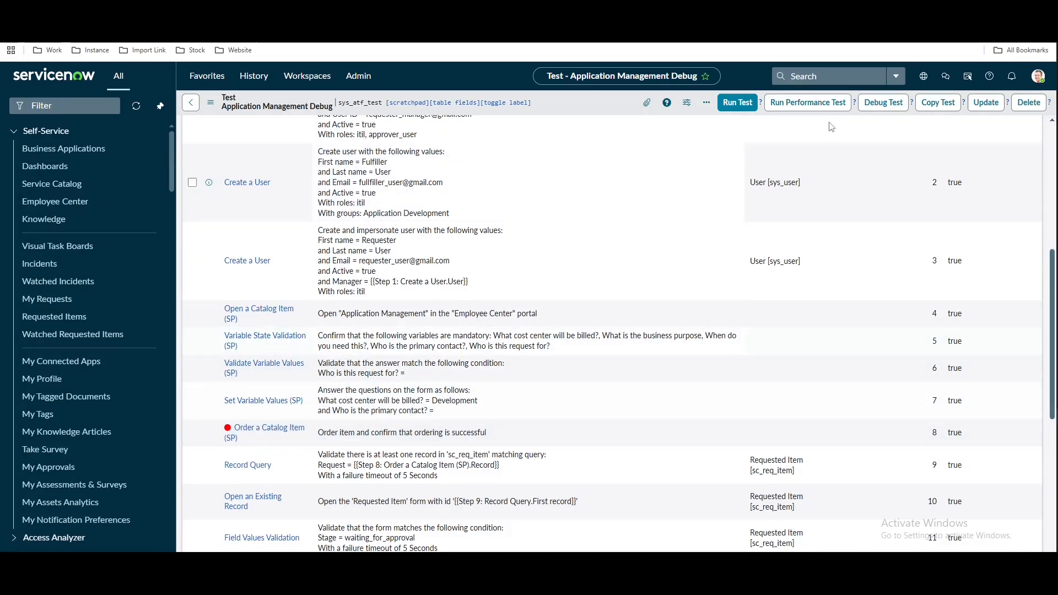
Launch a debug run of Application Management Debug in Chrome
click(882, 104)
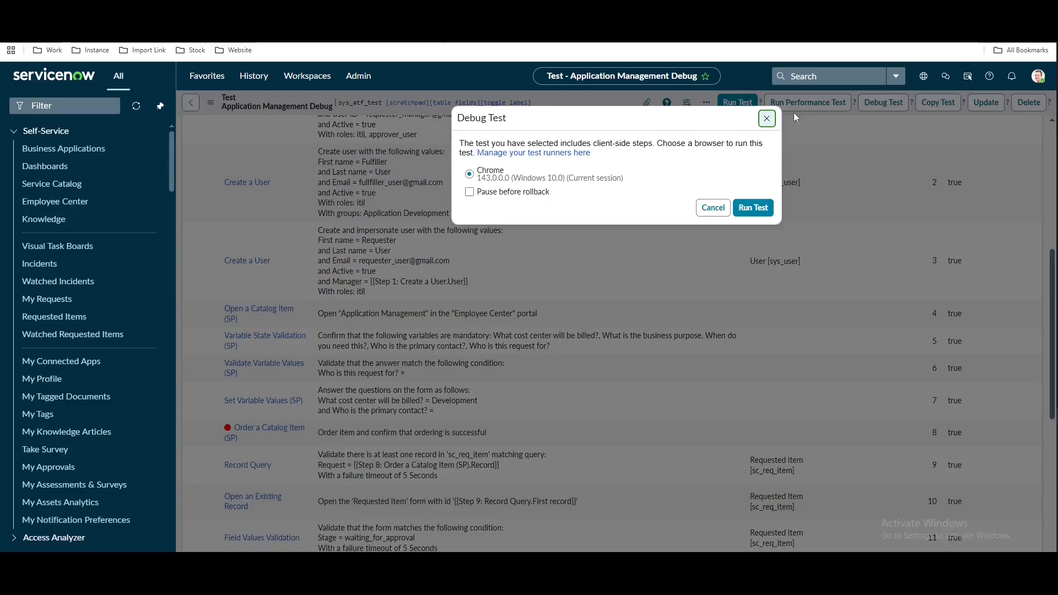
click(767, 116)
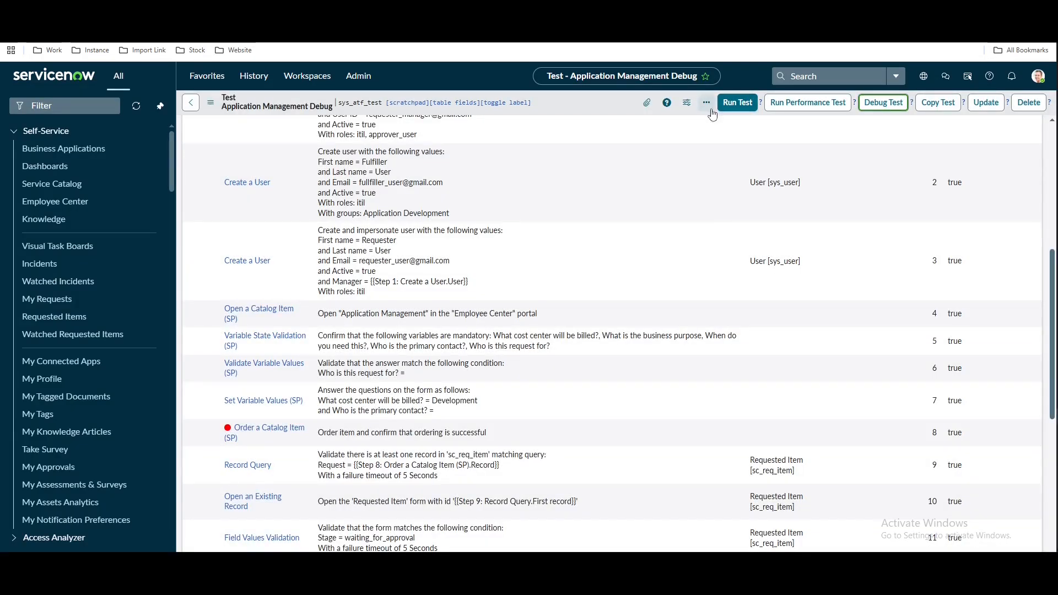
click(882, 103)
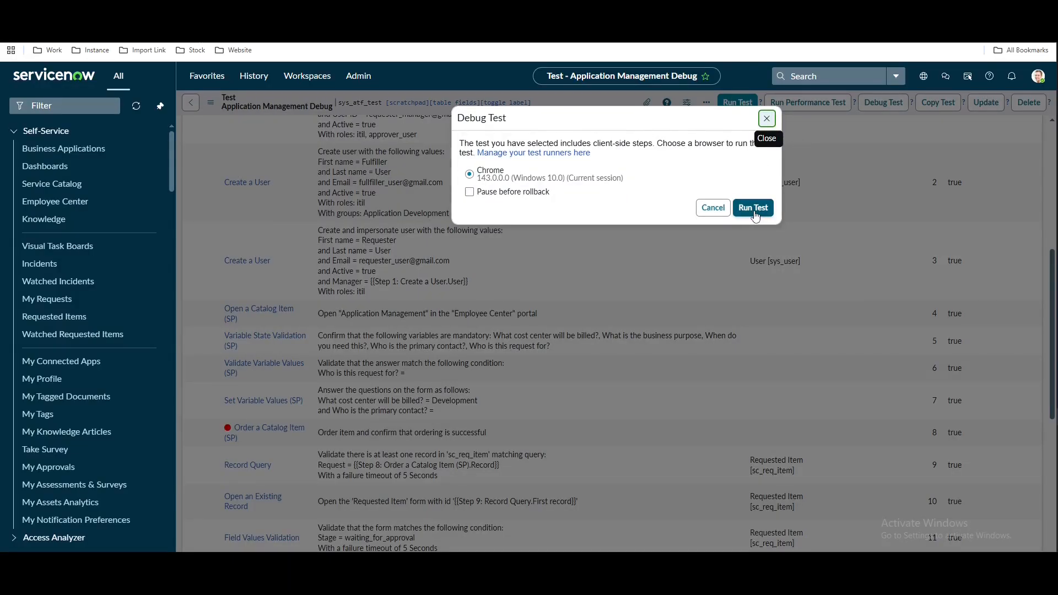
click(767, 118)
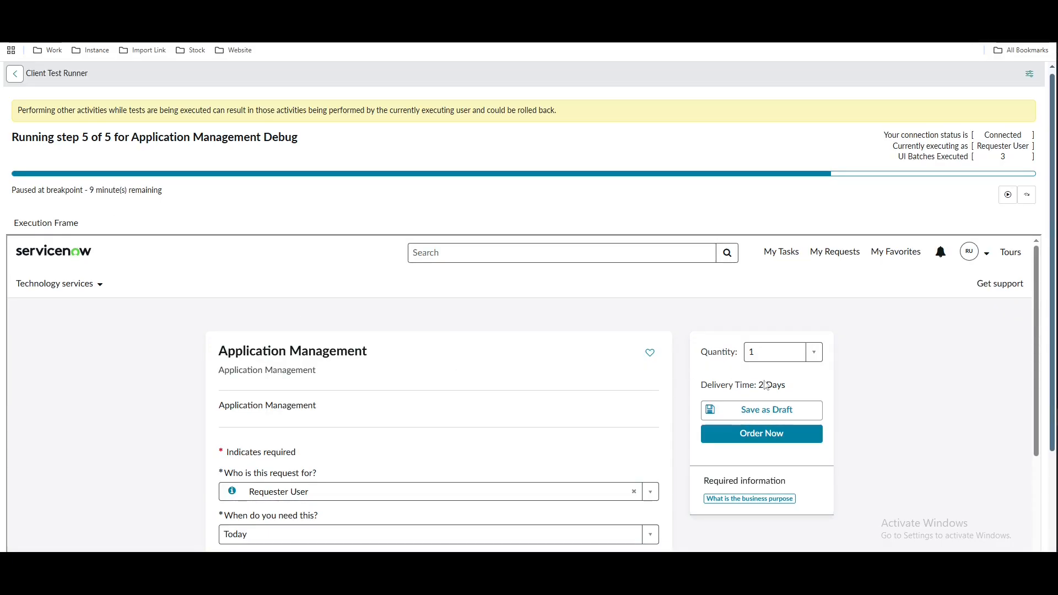
Answer the order form's missing business purpose with KTLO, then resume the paused test
scroll(927, 365, down, 3)
scroll(927, 365, down, 1)
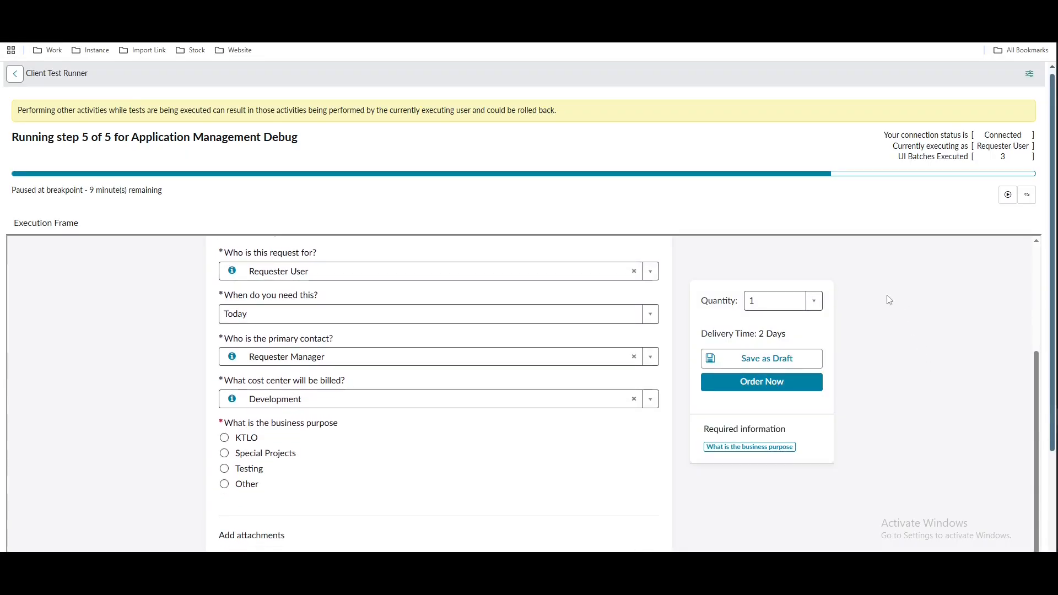
click(776, 389)
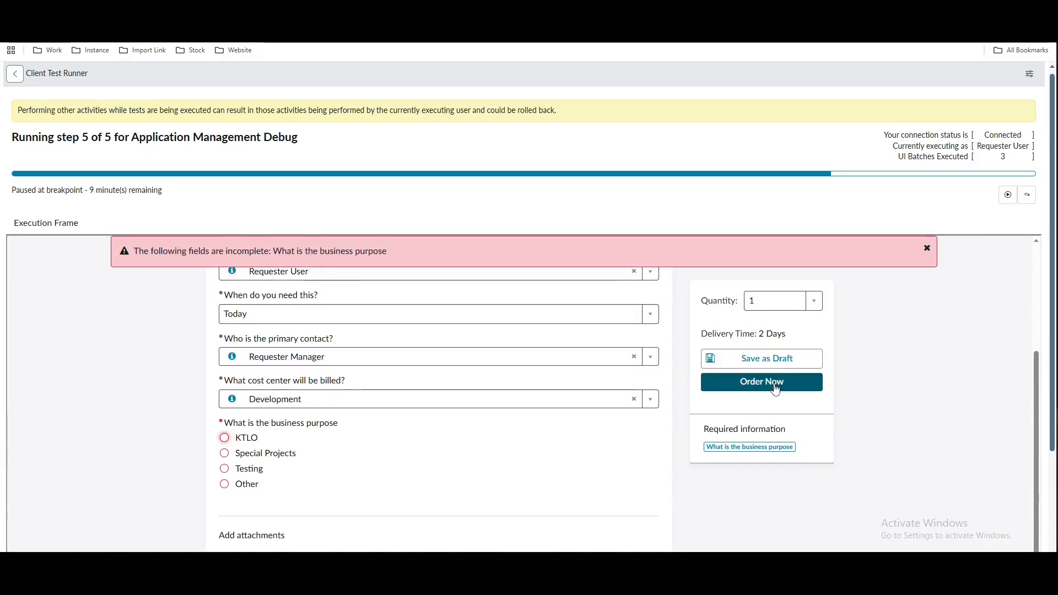
click(776, 389)
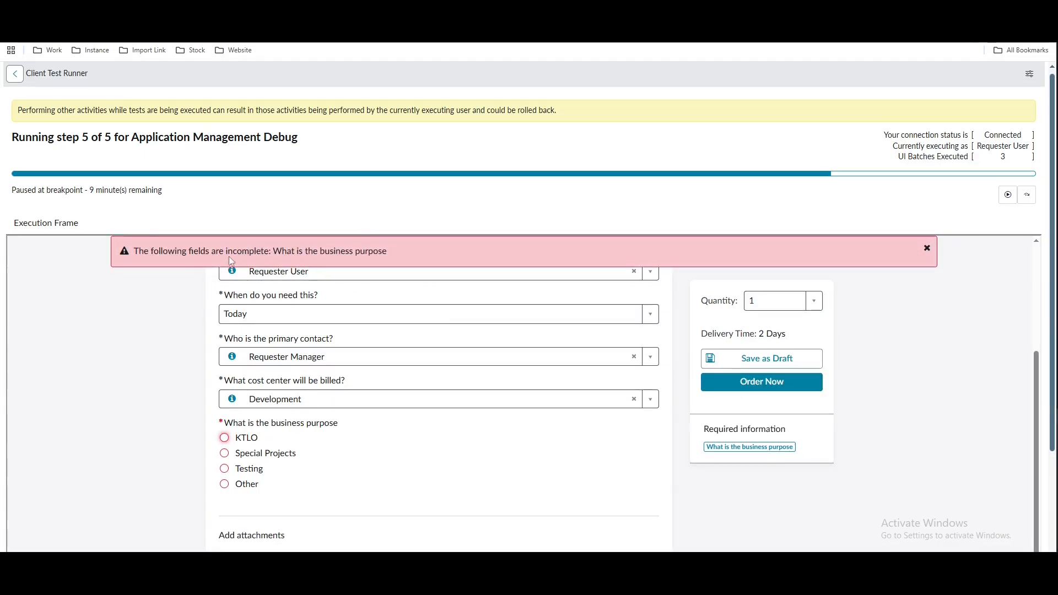
drag(273, 253, 389, 259)
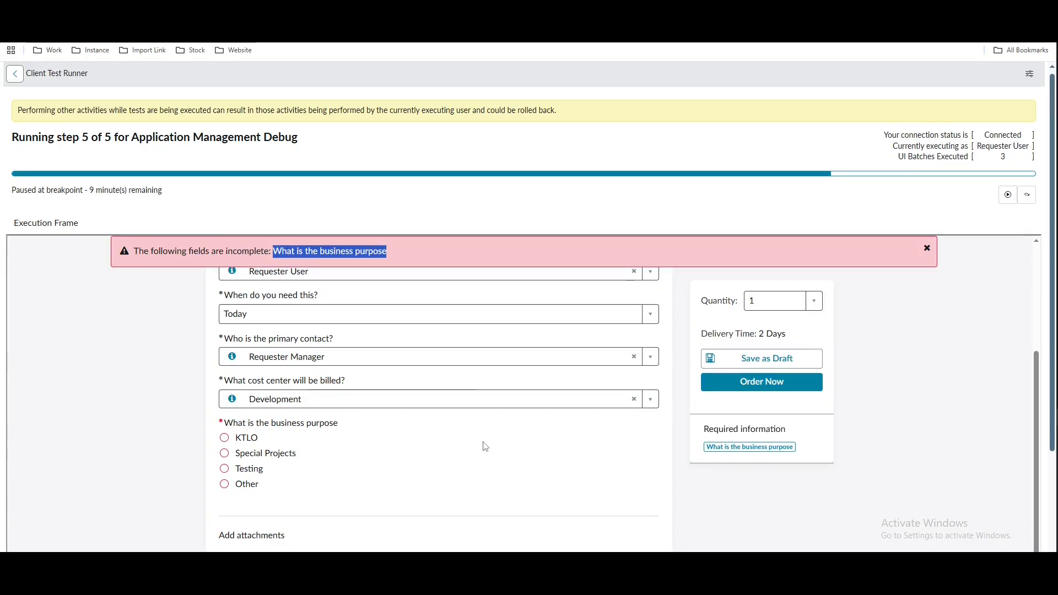
click(225, 439)
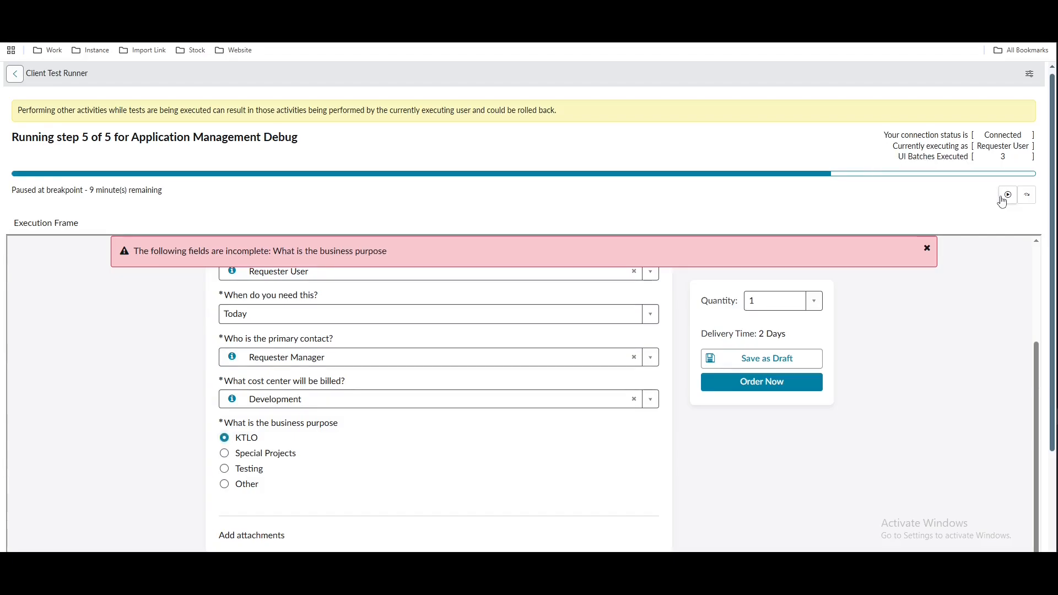
click(1003, 199)
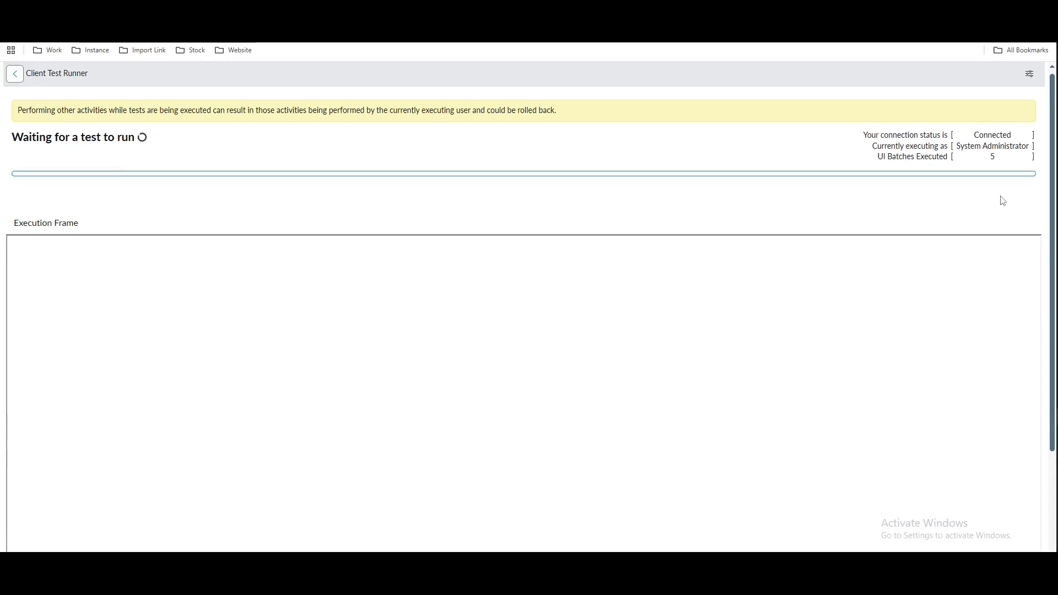
Review the Run Test batches and open the failed run's Test Results record
click(132, 11)
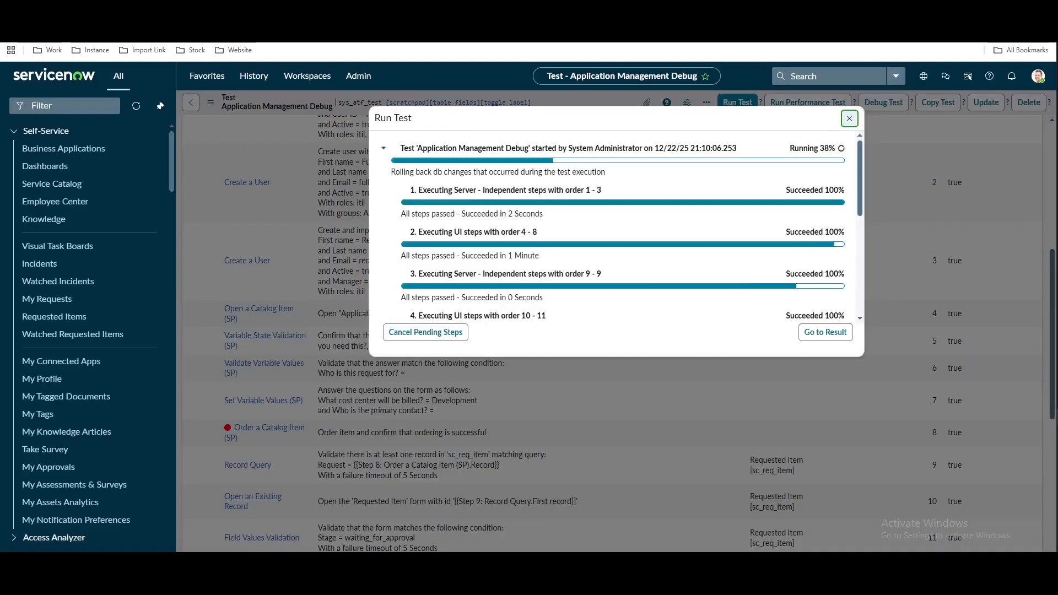
scroll(659, 261, down, 4)
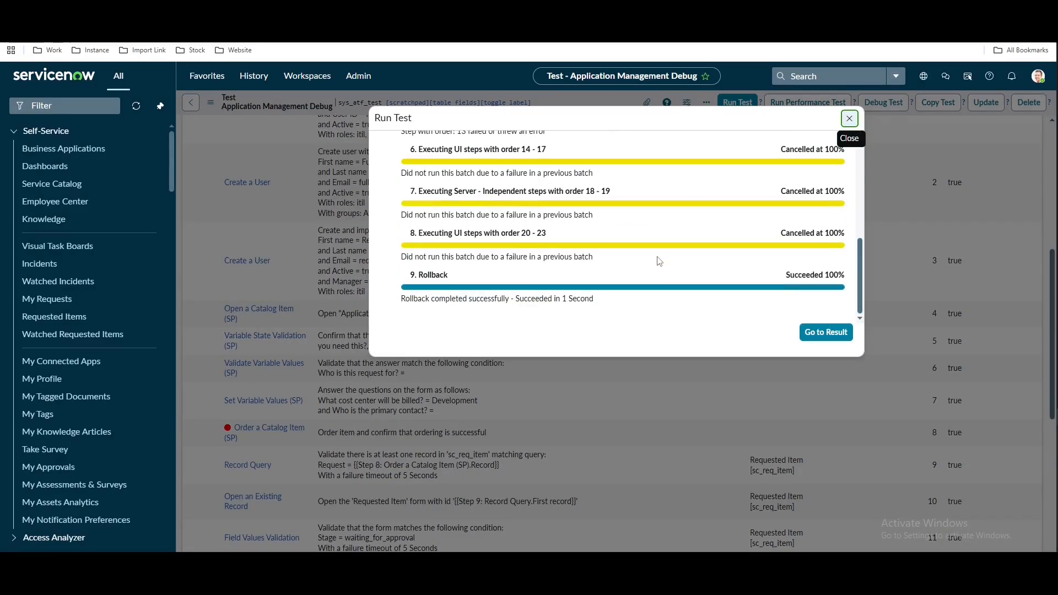
scroll(659, 261, up, 2)
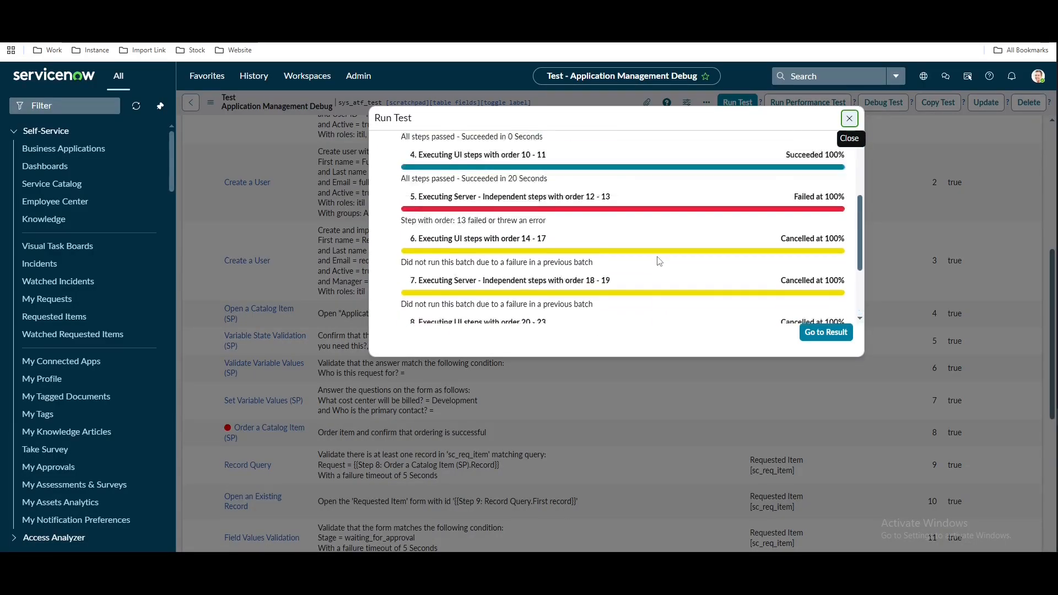
click(826, 333)
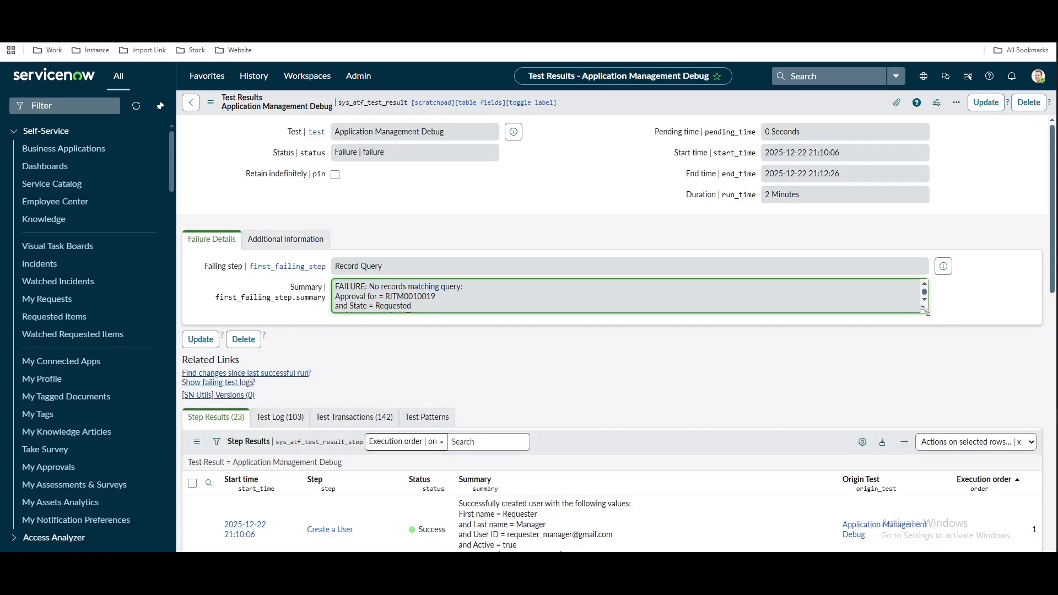
Enlarge the failure summary and highlight RITM0010019, the approver and the query conditions
drag(926, 312, 937, 440)
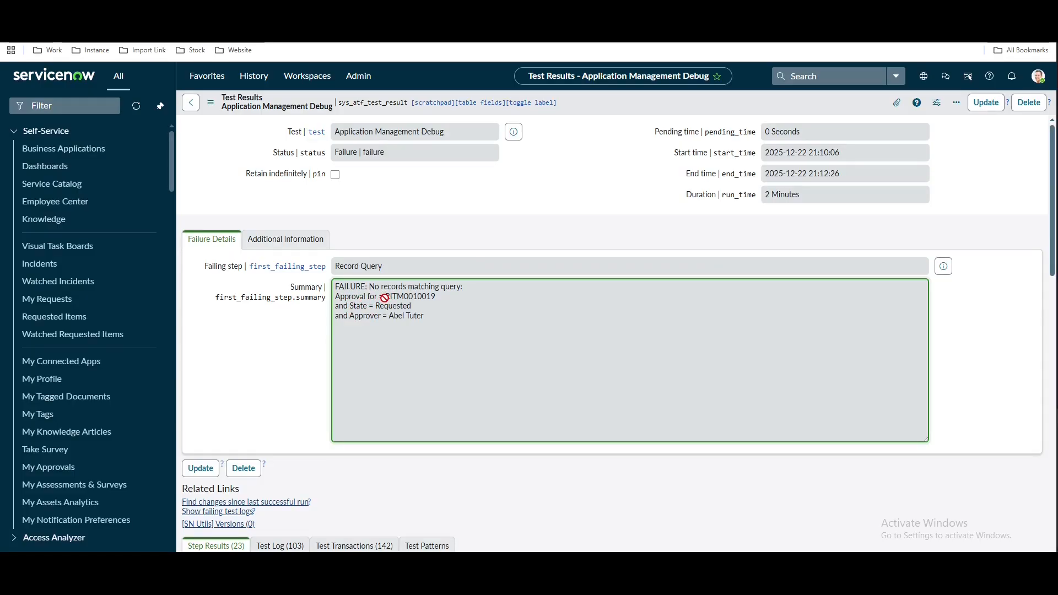
drag(385, 298, 450, 296)
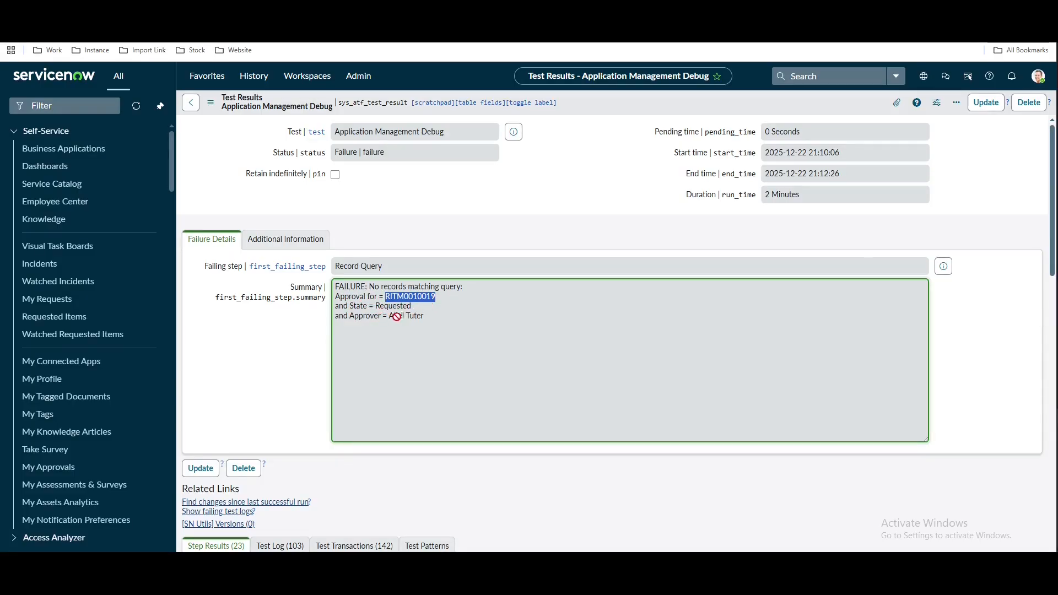
drag(389, 317, 439, 316)
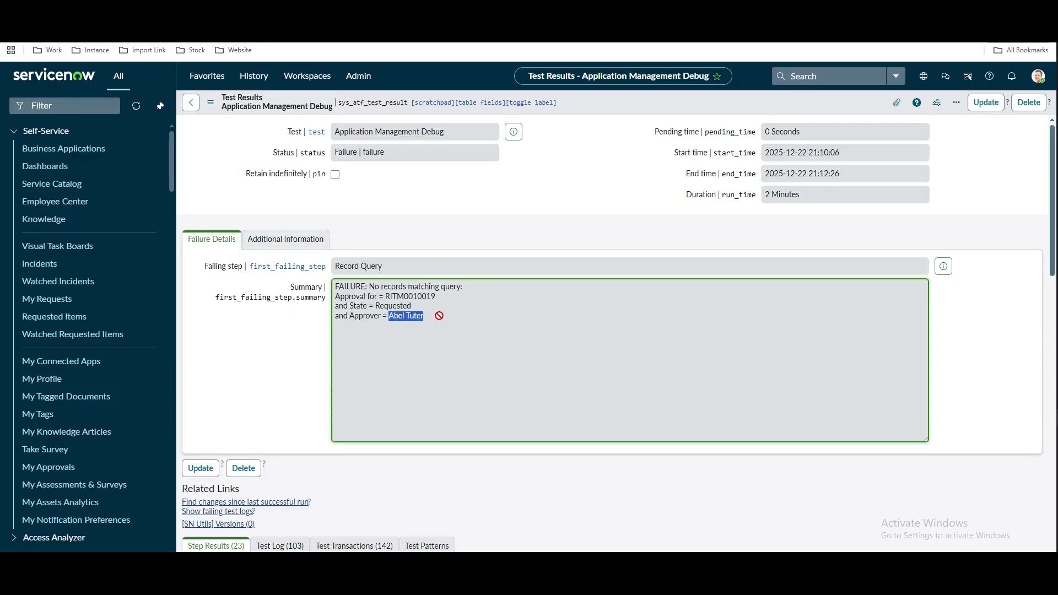
click(338, 357)
drag(384, 296, 336, 297)
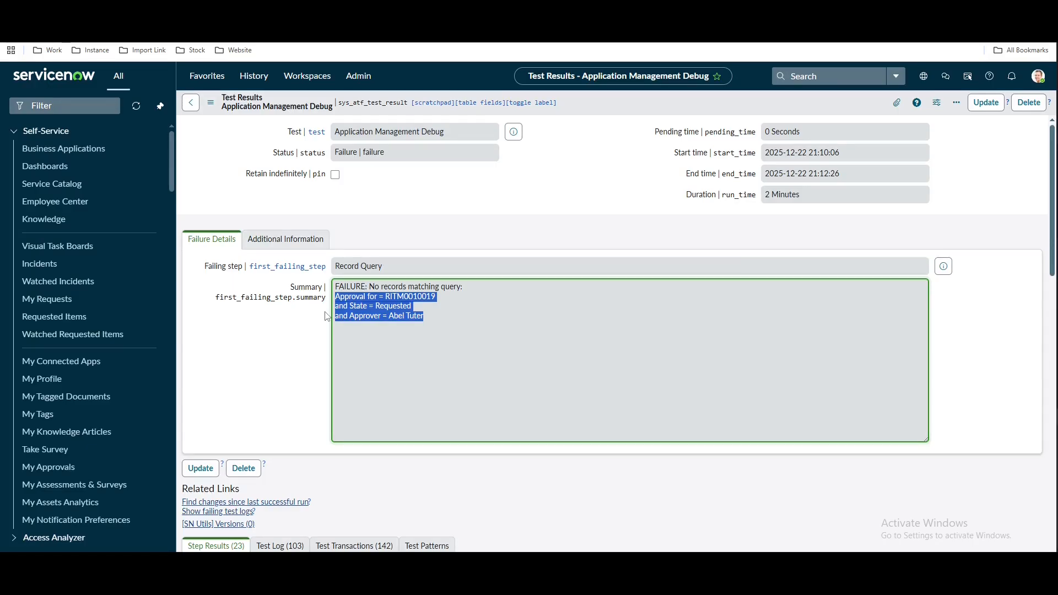
Inspect the failed step 13 Record Query row in Step Results
scroll(294, 381, down, 12)
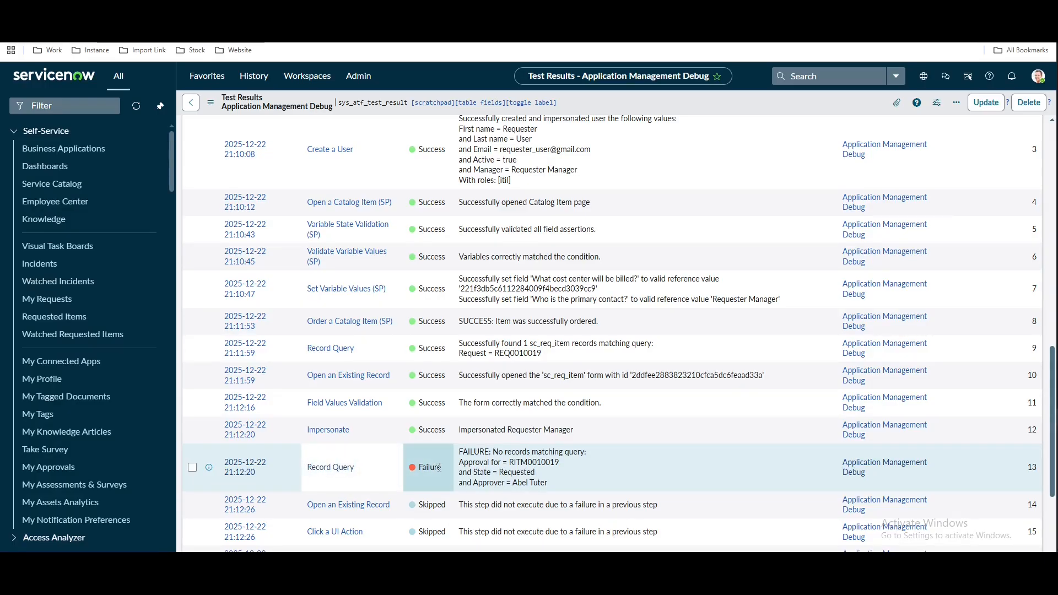
drag(439, 467, 306, 467)
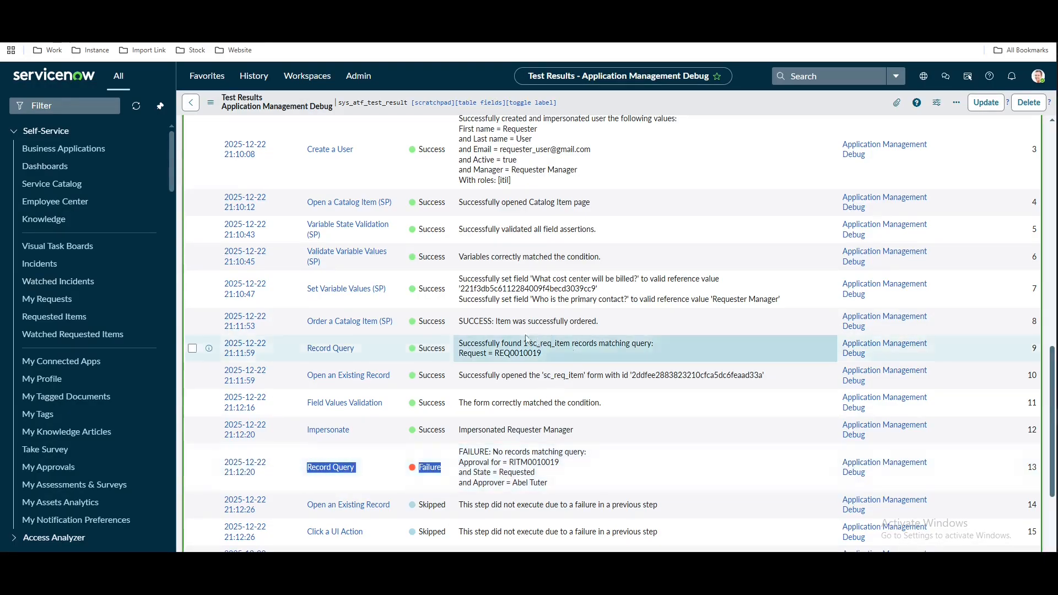
scroll(526, 338, up, 10)
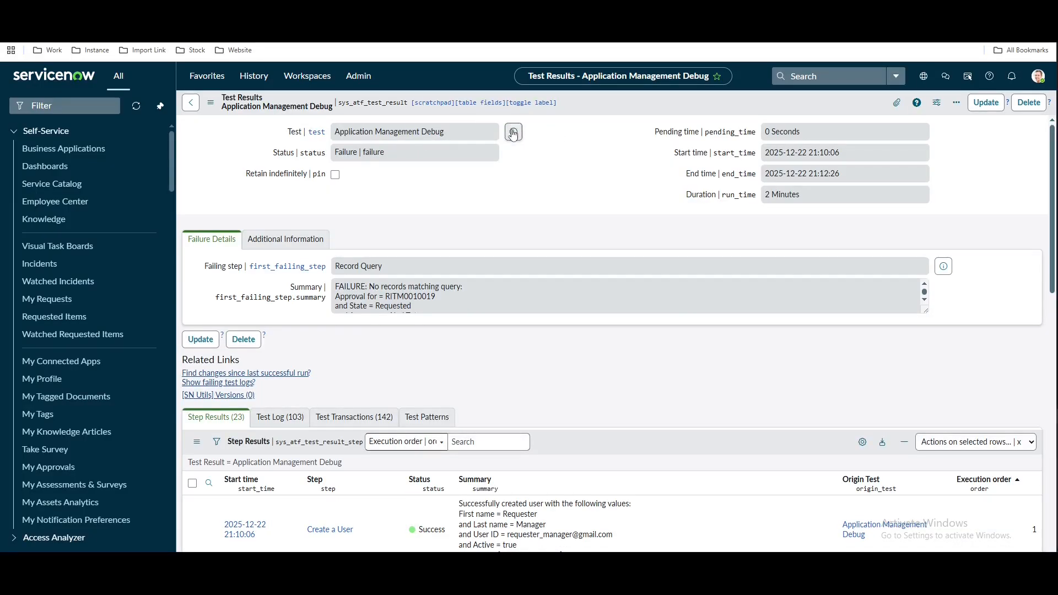
Open the Application Management Debug test and start a debug run in Chrome
click(513, 134)
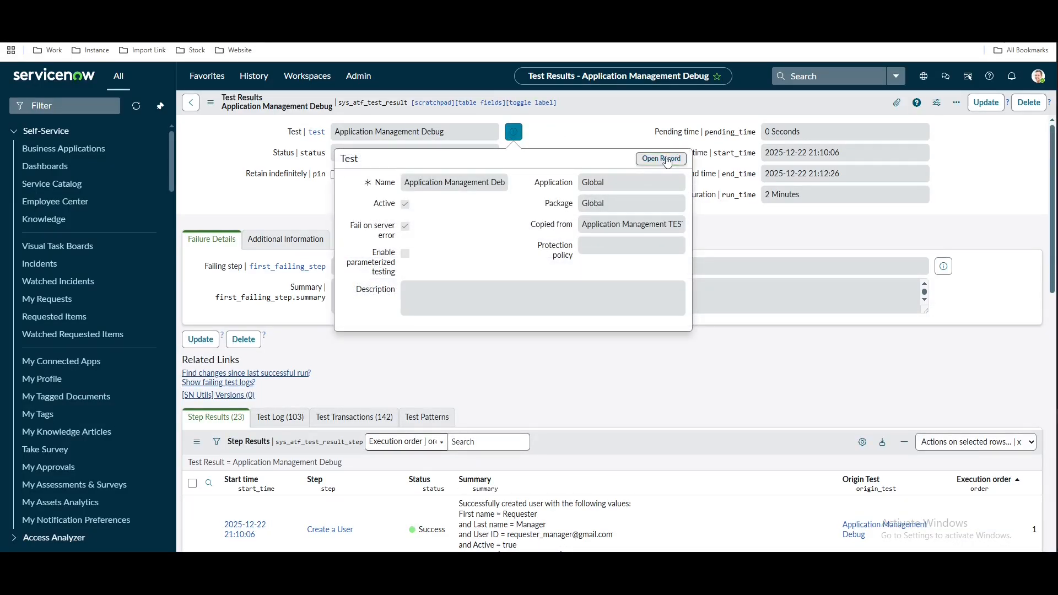
click(666, 159)
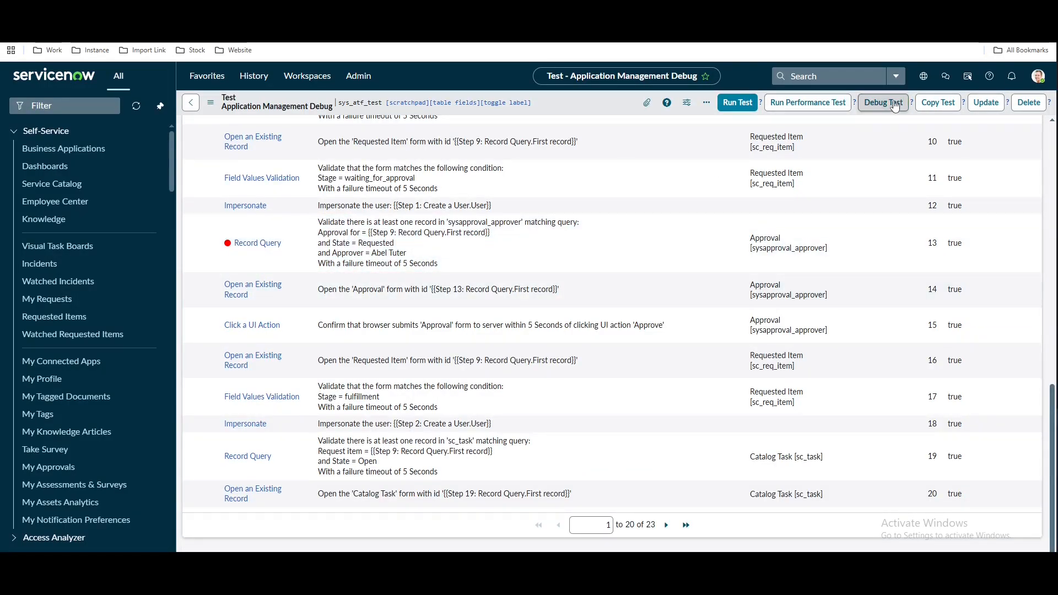
click(895, 104)
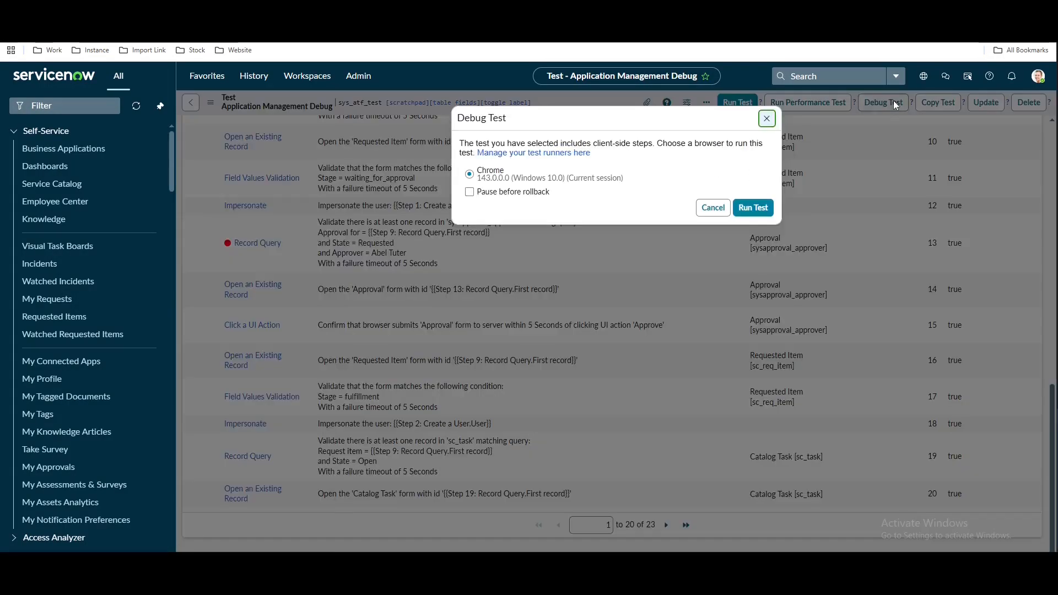
click(752, 208)
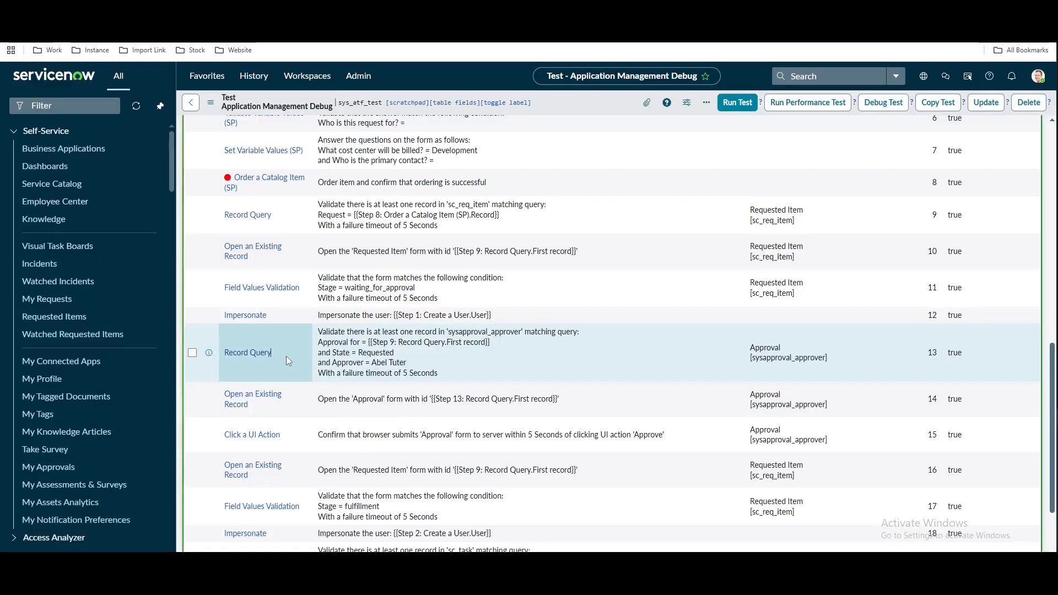
Toggle a breakpoint on step 13 Record Query and start another debug run
right_click(285, 356)
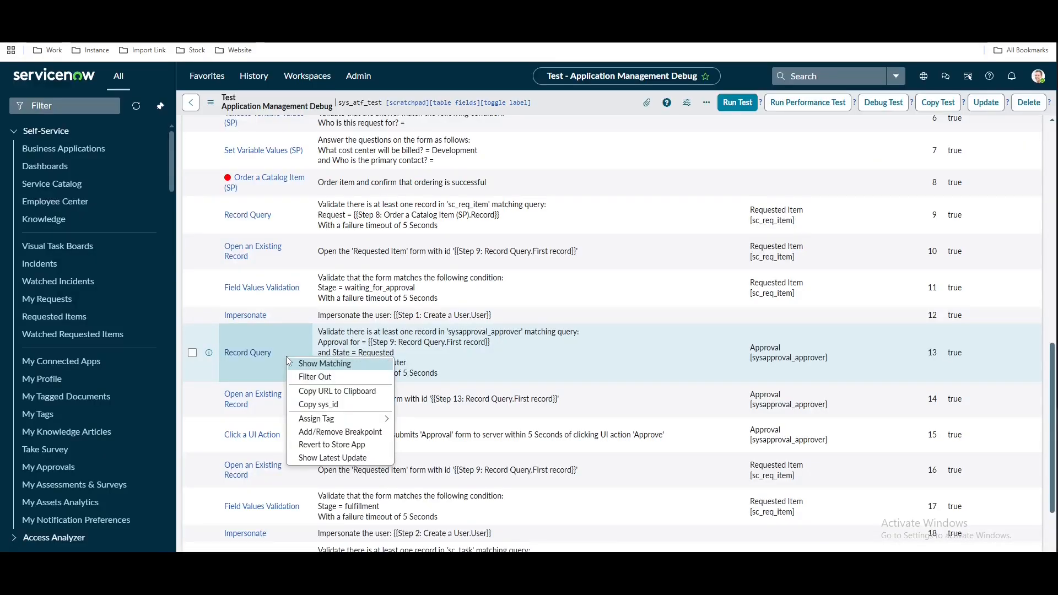
click(340, 431)
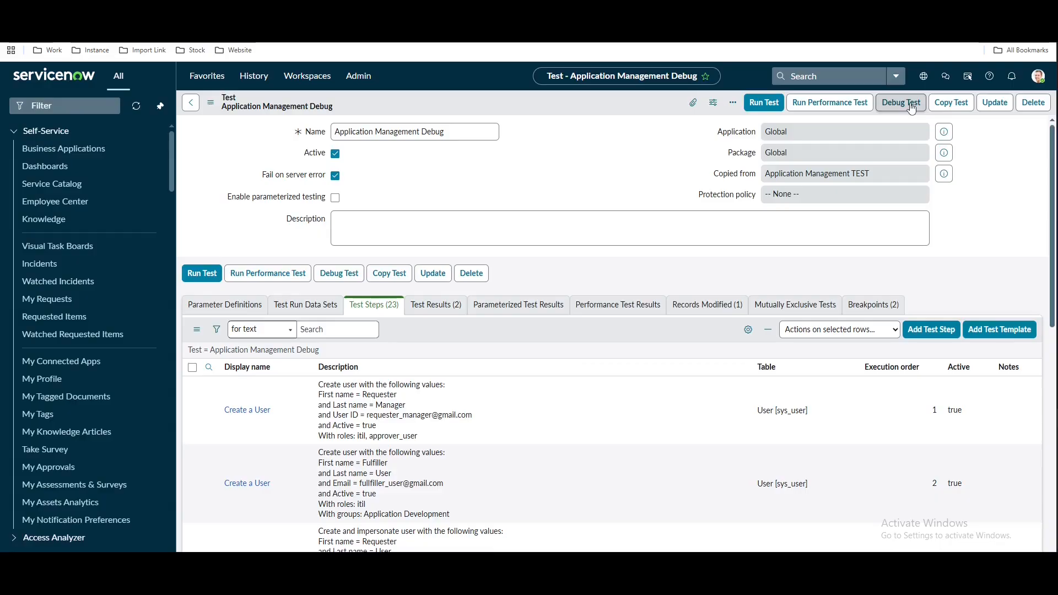
click(901, 103)
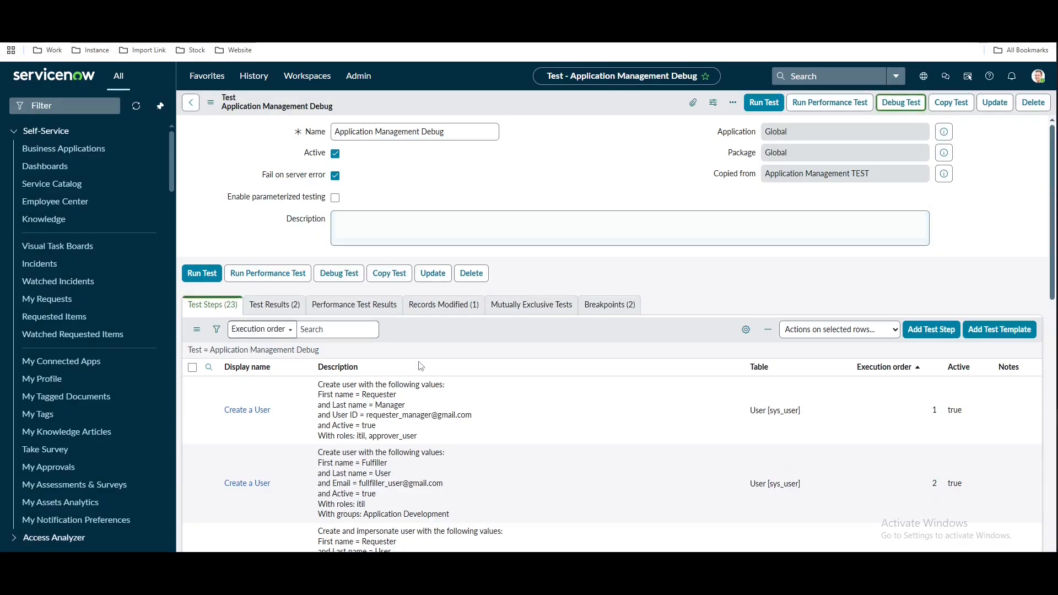
Choose KTLO as the business purpose on the paused catalog form and resume the run
scroll(378, 395, down, 6)
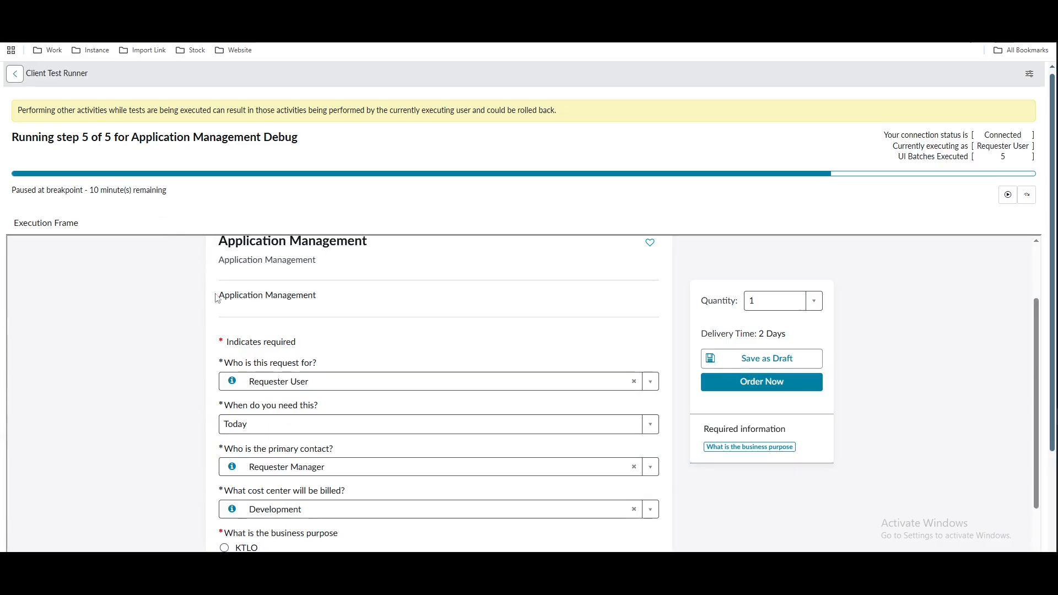
scroll(189, 385, down, 2)
click(225, 439)
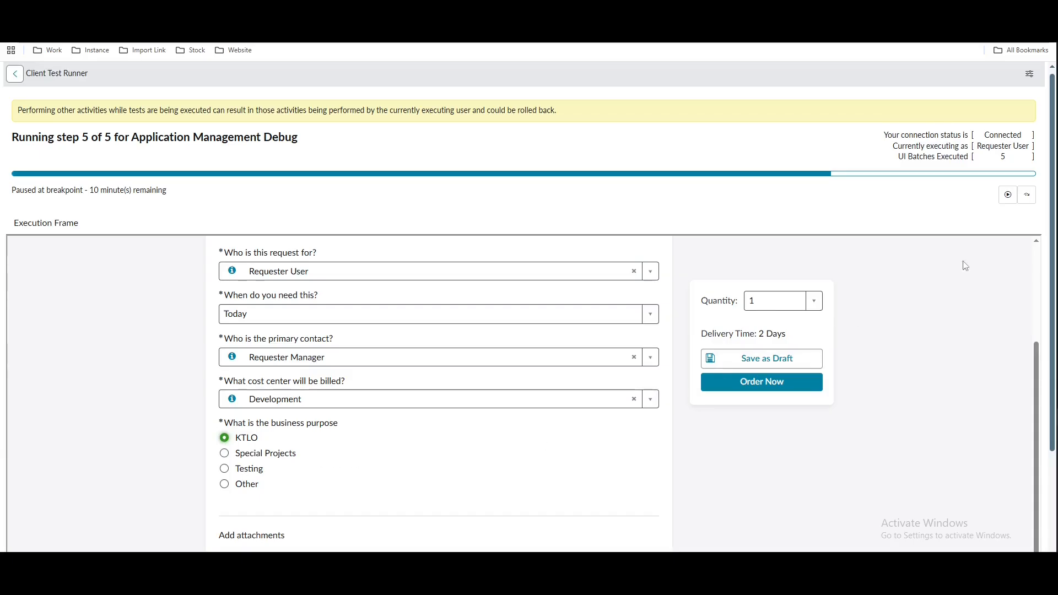
click(1007, 195)
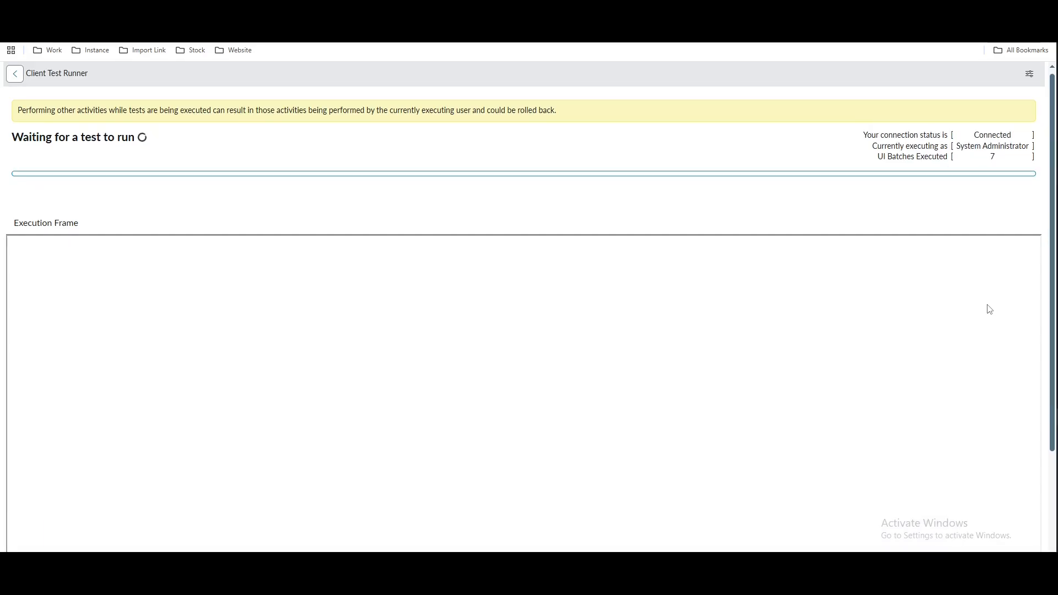
Check the debug run paused at batch 5 across the run progress, Client Test Runner and Test Results tabs
key(ctrl+shift+Tab)
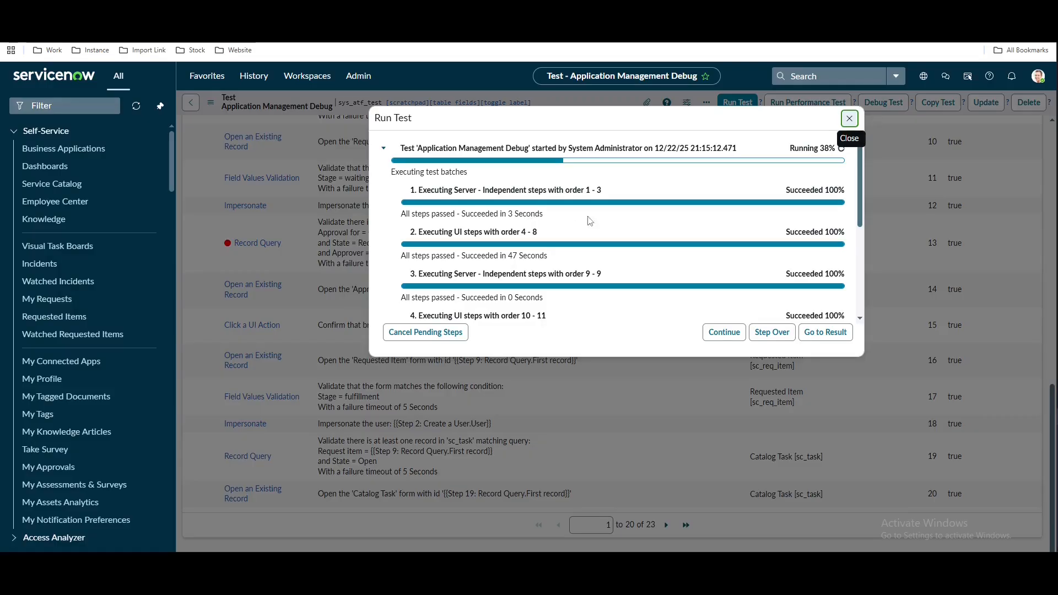
scroll(614, 237, down, 4)
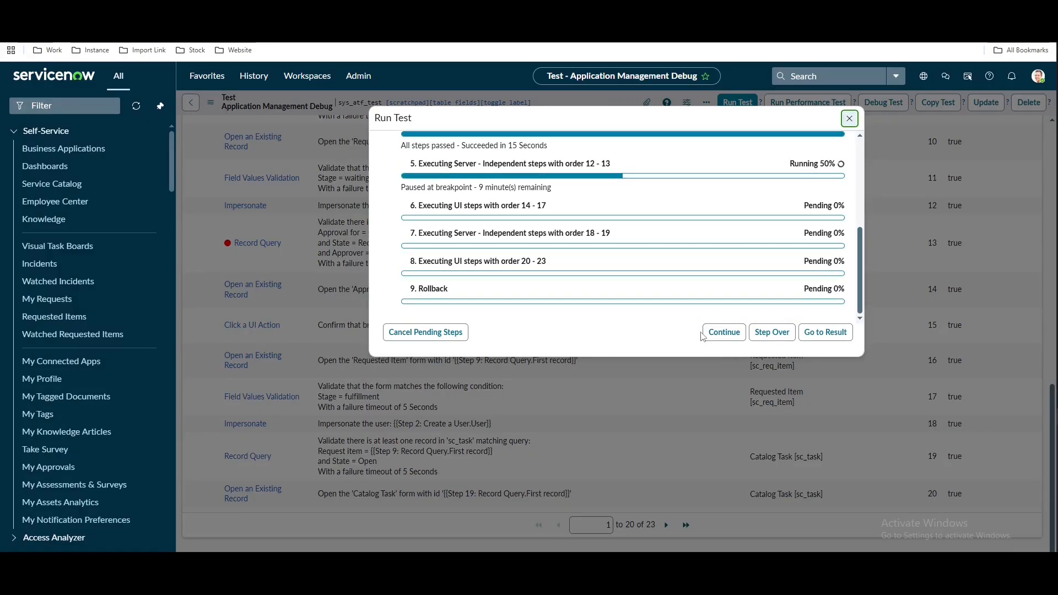
click(182, 11)
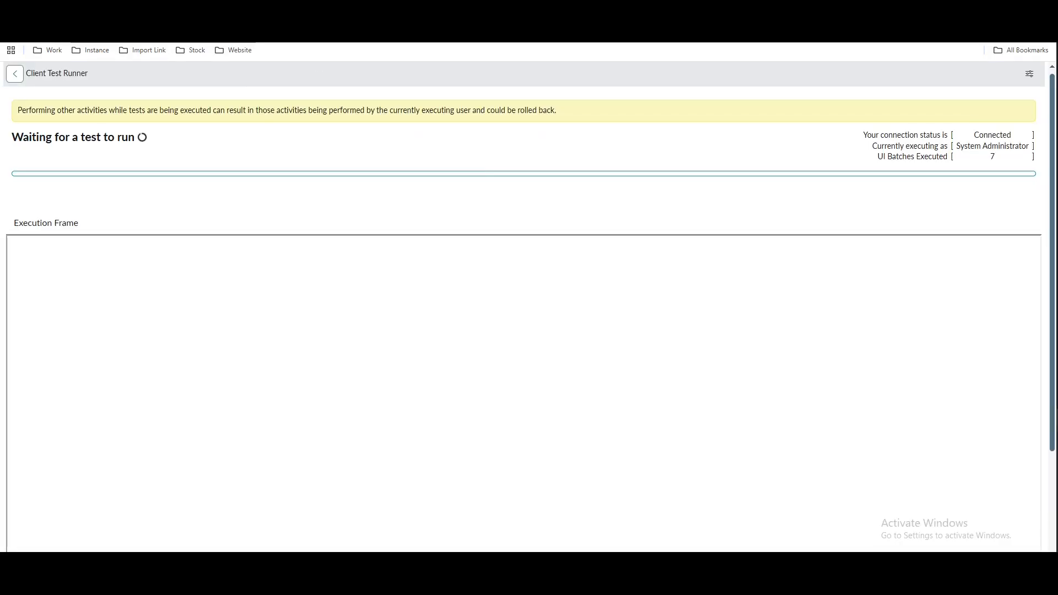
click(121, 11)
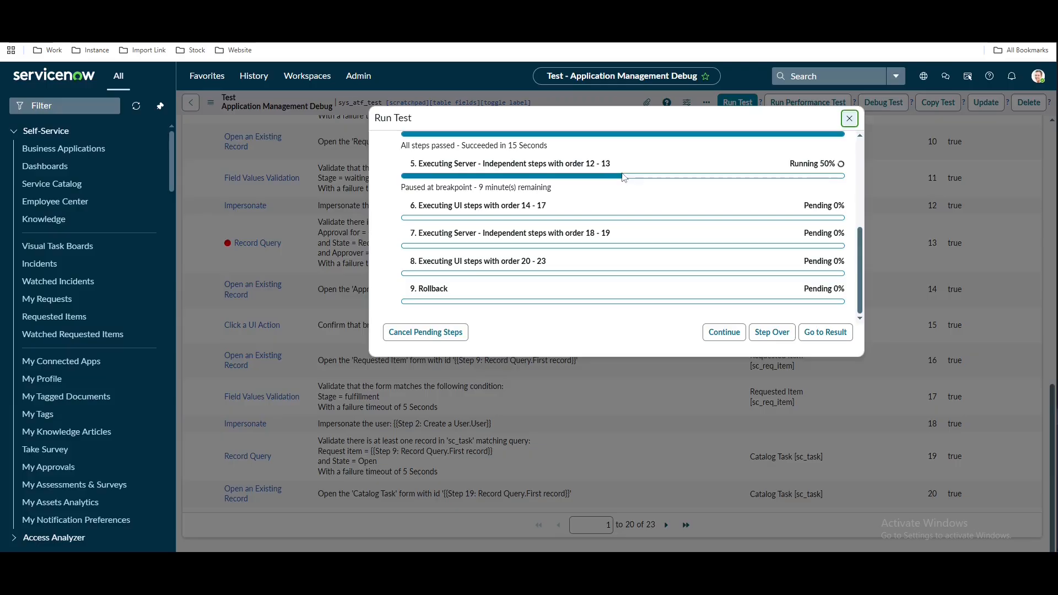
click(303, 11)
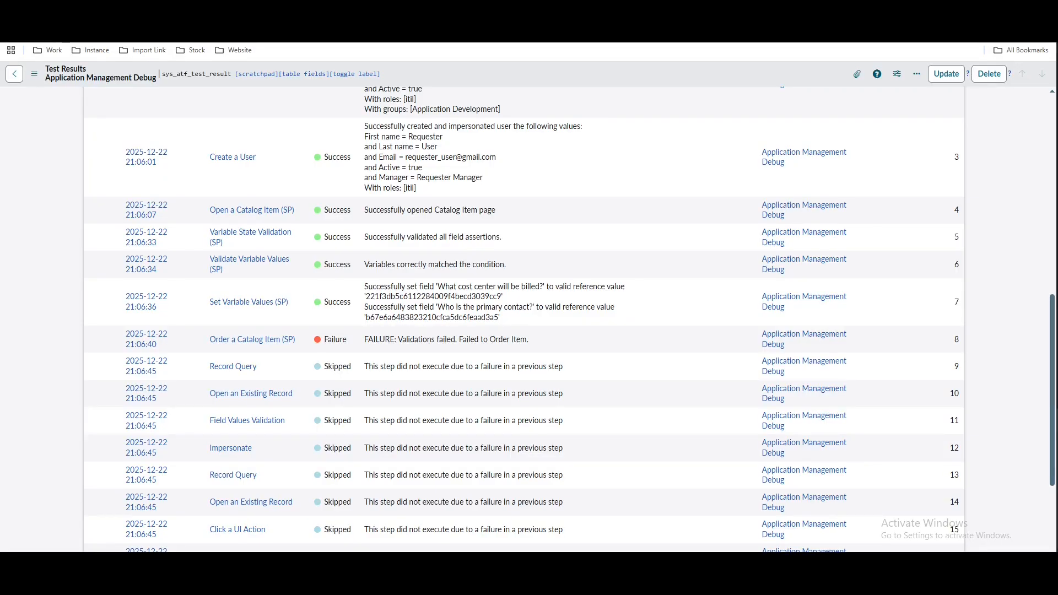
Load the pasted ServiceNow address in a new browser tab
key(ctrl+t)
key(ctrl+v)
key(Return)
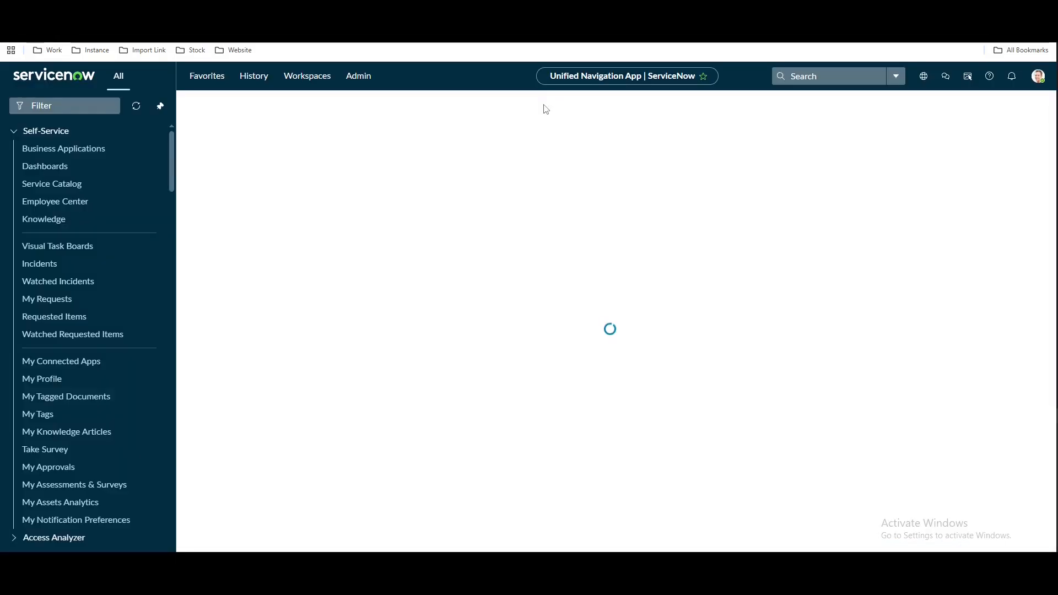
Open requested item RITM0010020 from the sc_req_item list
click(99, 104)
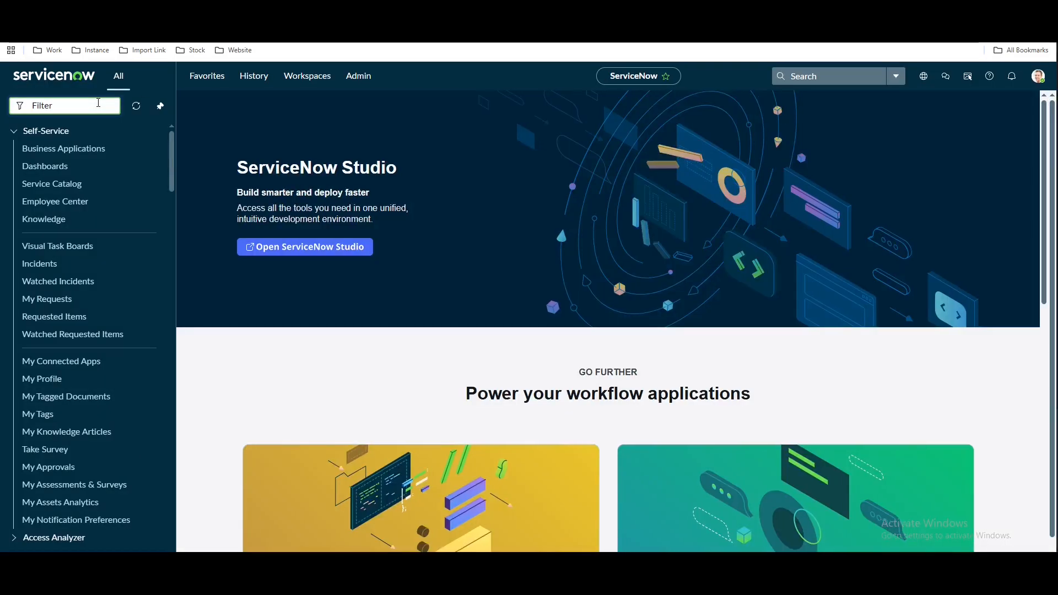
text(sc_r)
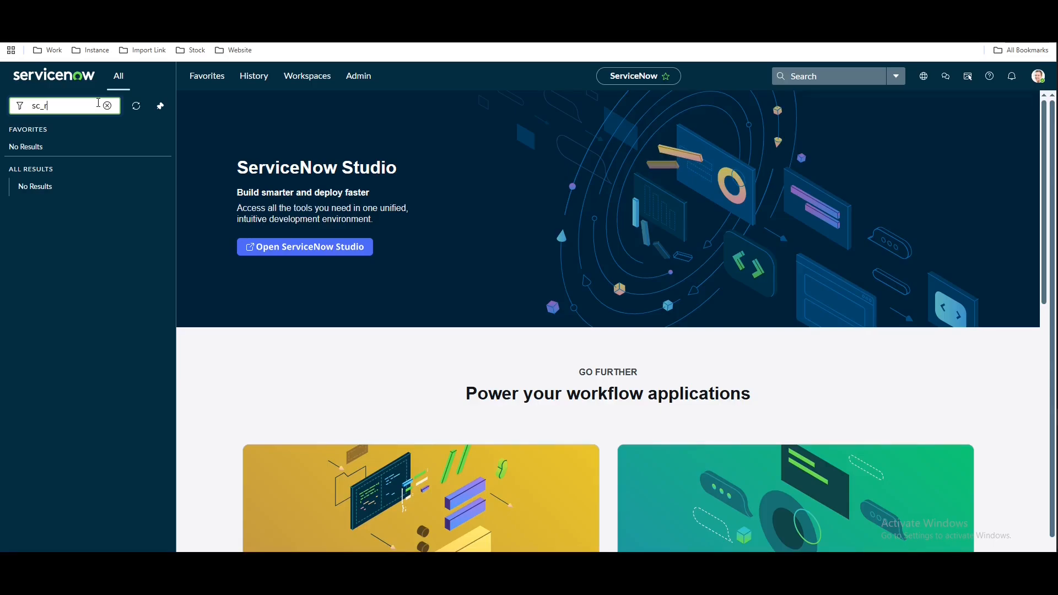
text(eq_item.list)
key(Return)
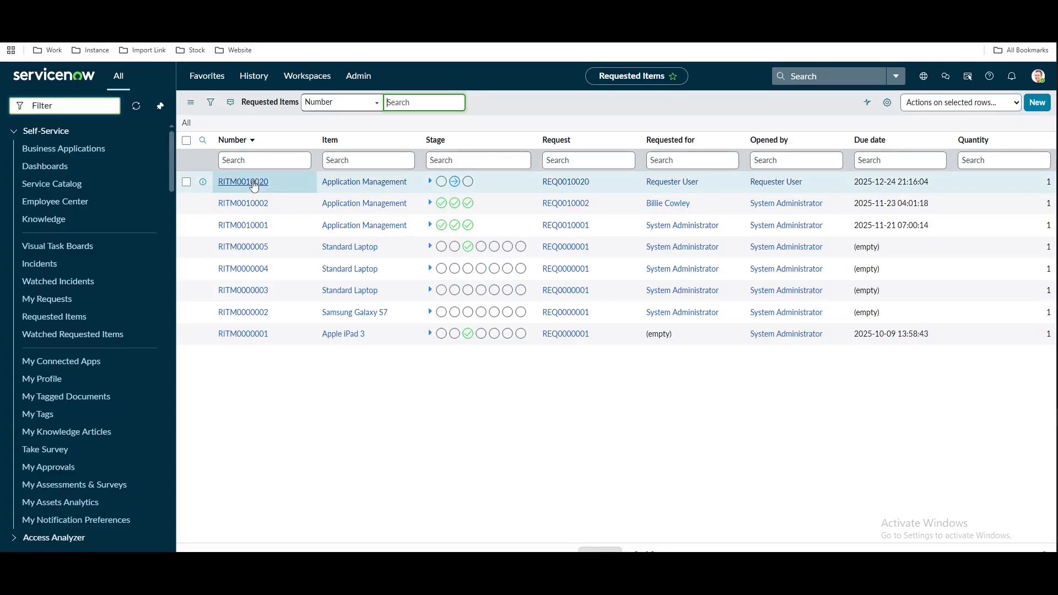
click(253, 182)
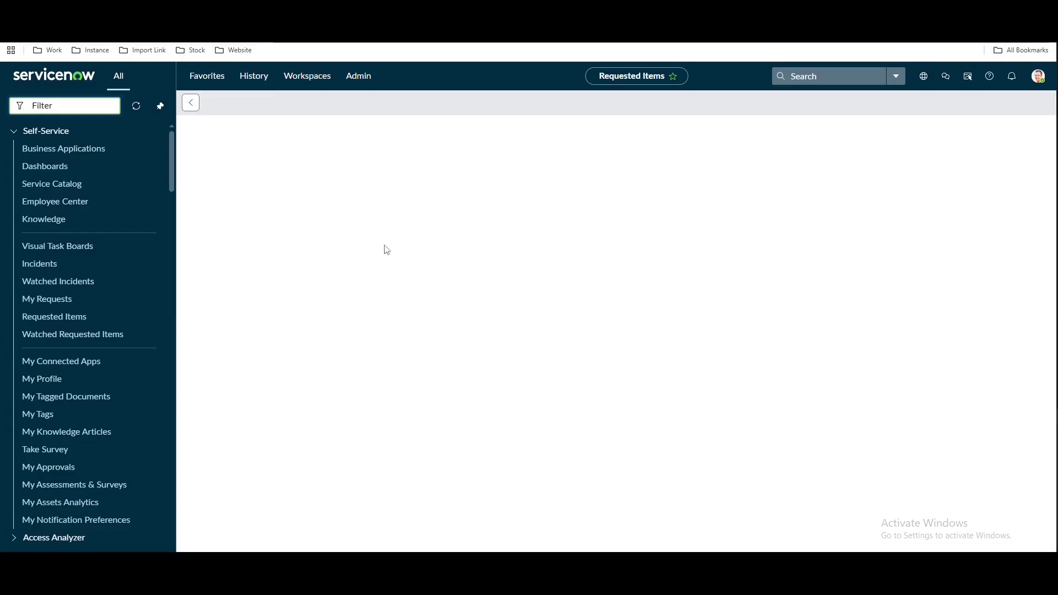
Show the item's Approvers list and select the approver name on the Requested approval
scroll(535, 338, down, 1)
scroll(535, 338, down, 10)
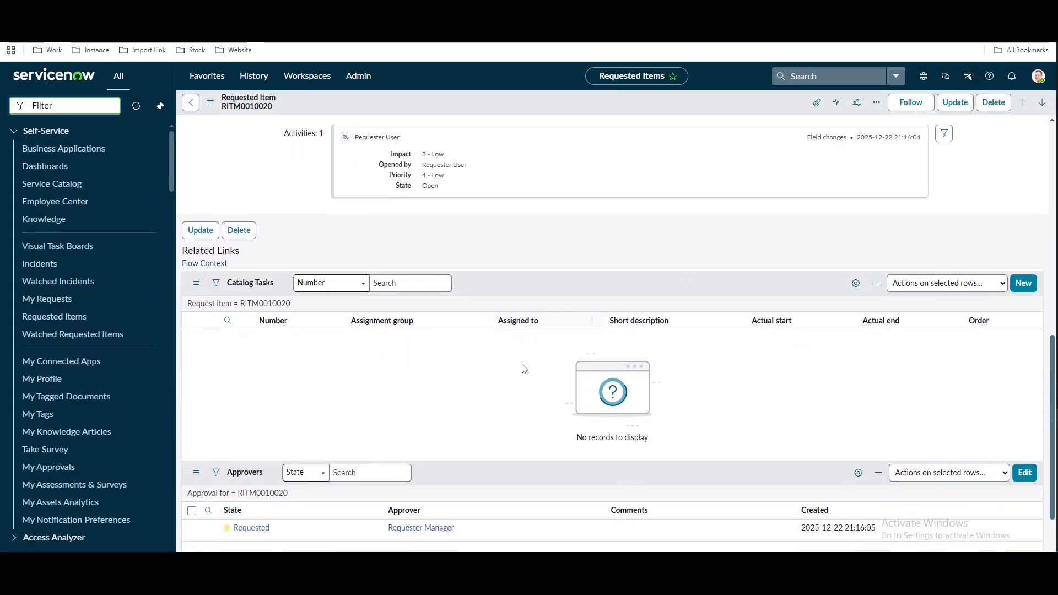
scroll(285, 379, up, 10)
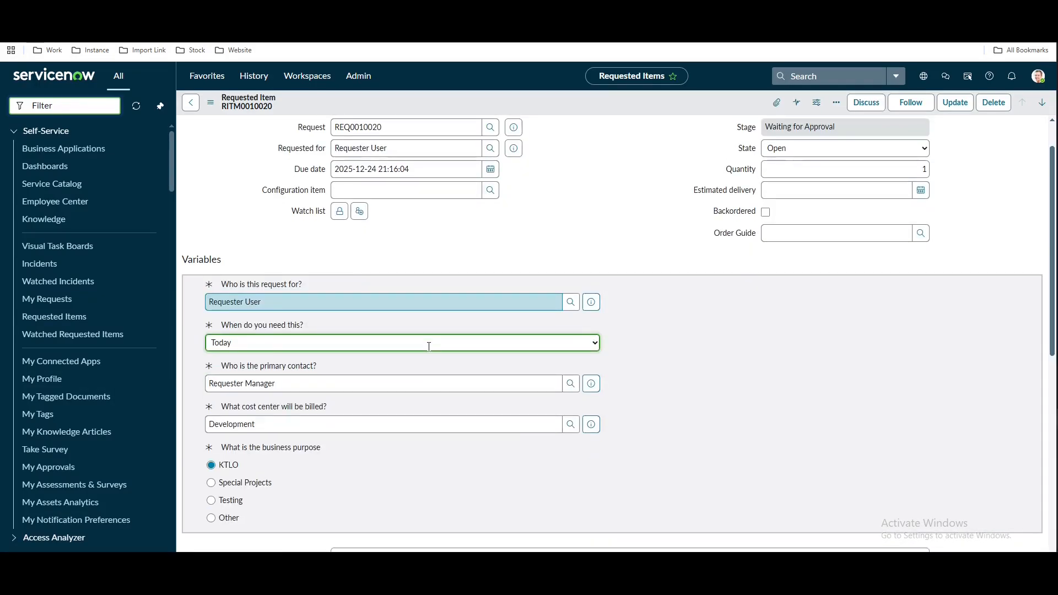
scroll(427, 342, down, 10)
click(268, 329)
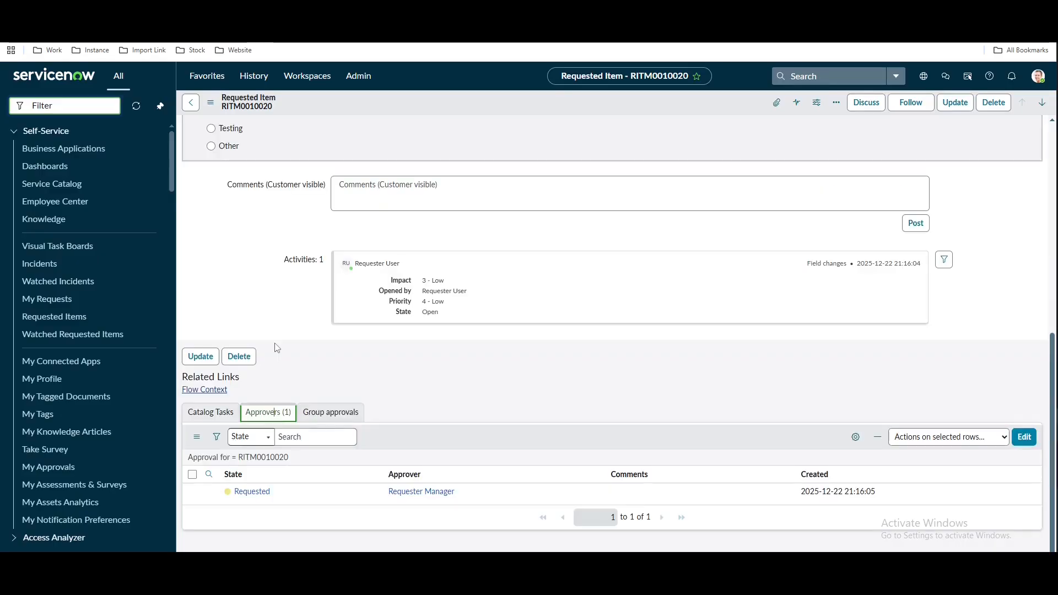
drag(465, 493, 387, 488)
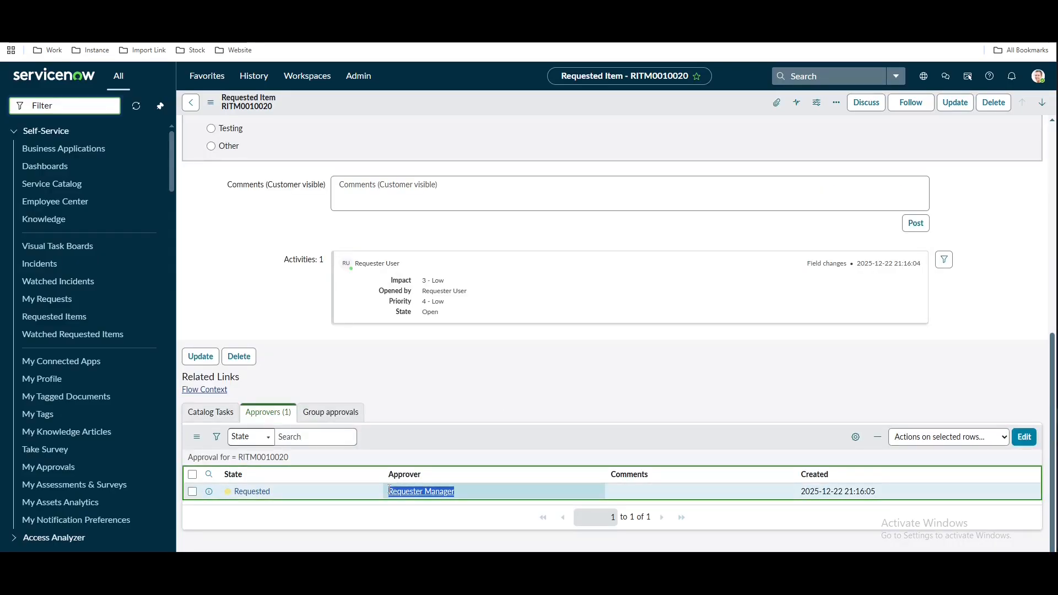
click(504, 378)
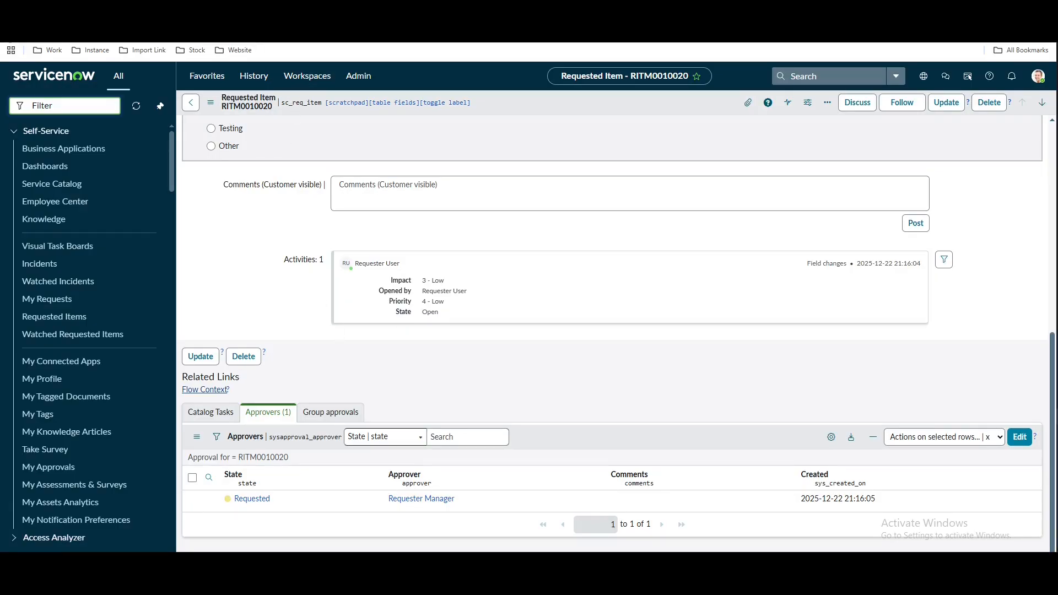
Continue the paused debug run past its breakpoint and open the failed run's Test Results
click(77, 10)
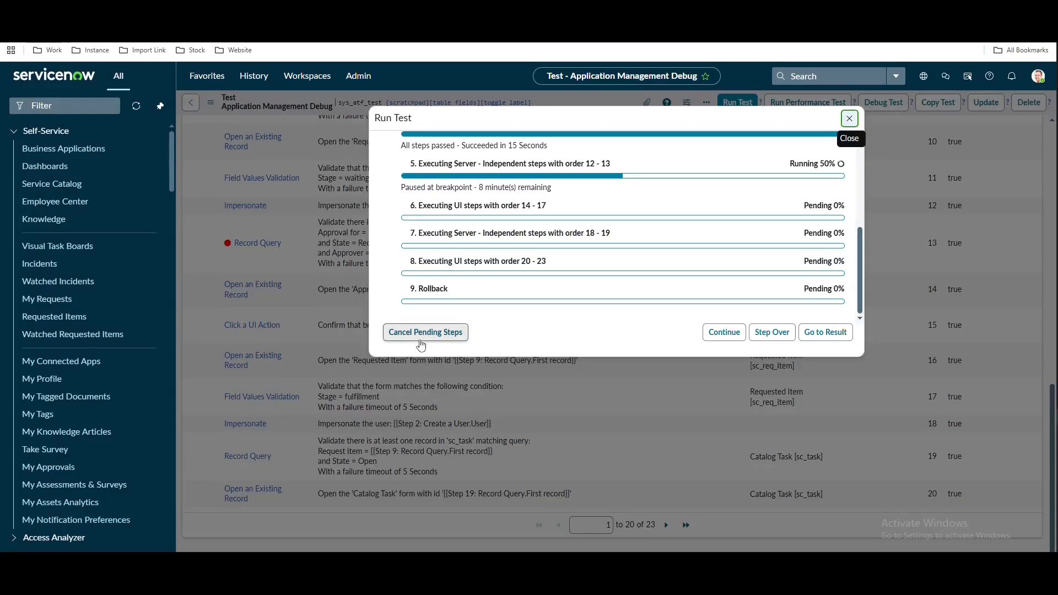
click(710, 330)
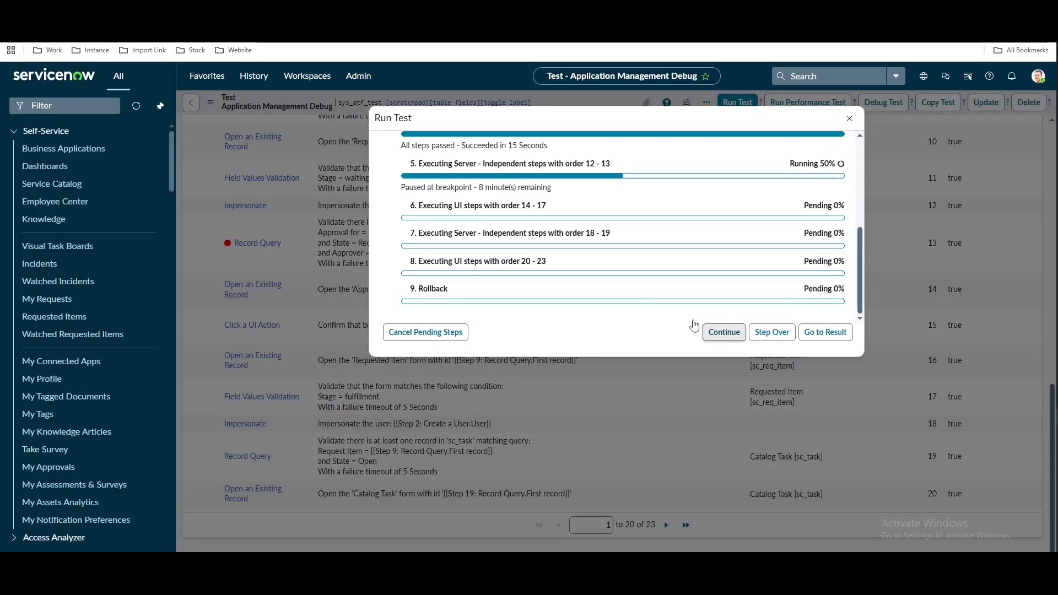
click(220, 10)
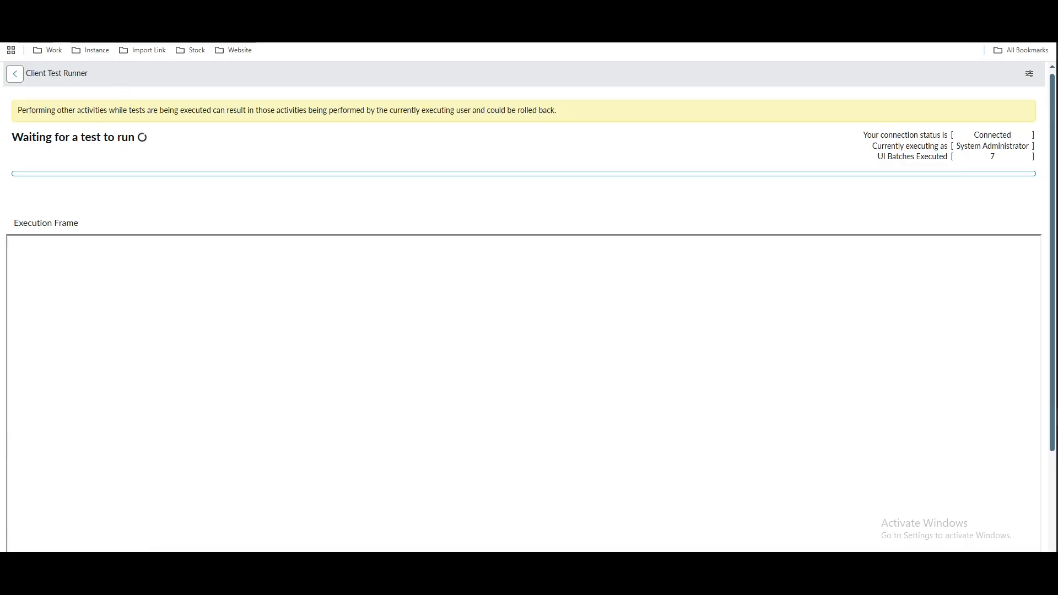
click(463, 11)
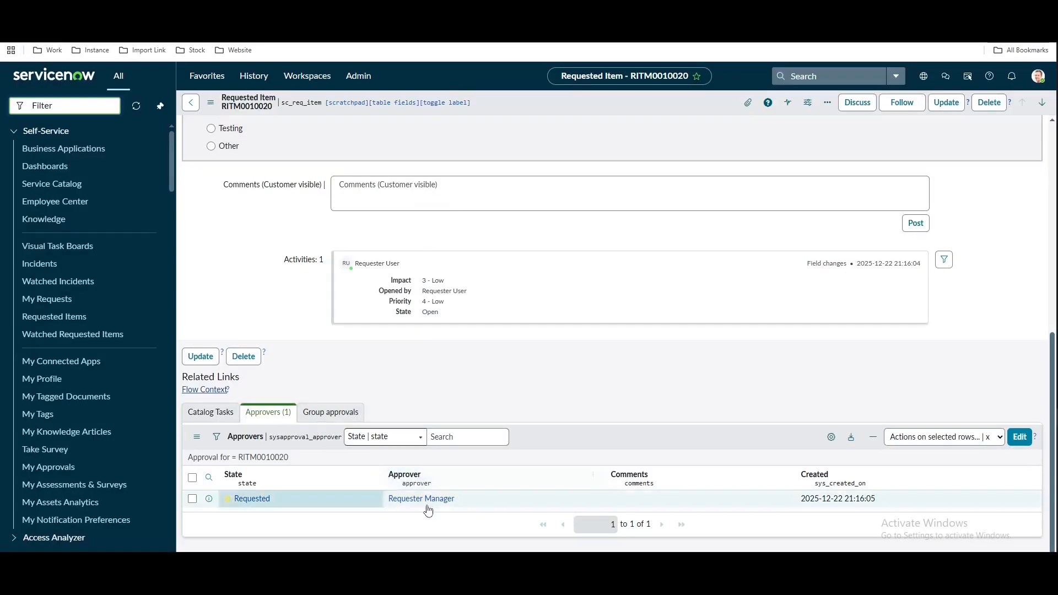
click(195, 11)
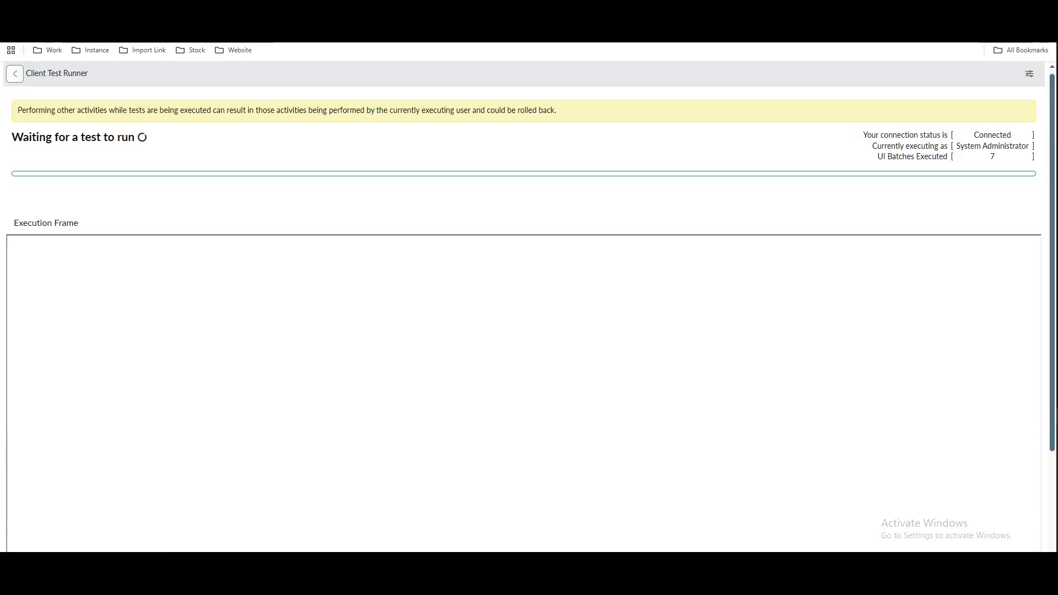
click(82, 11)
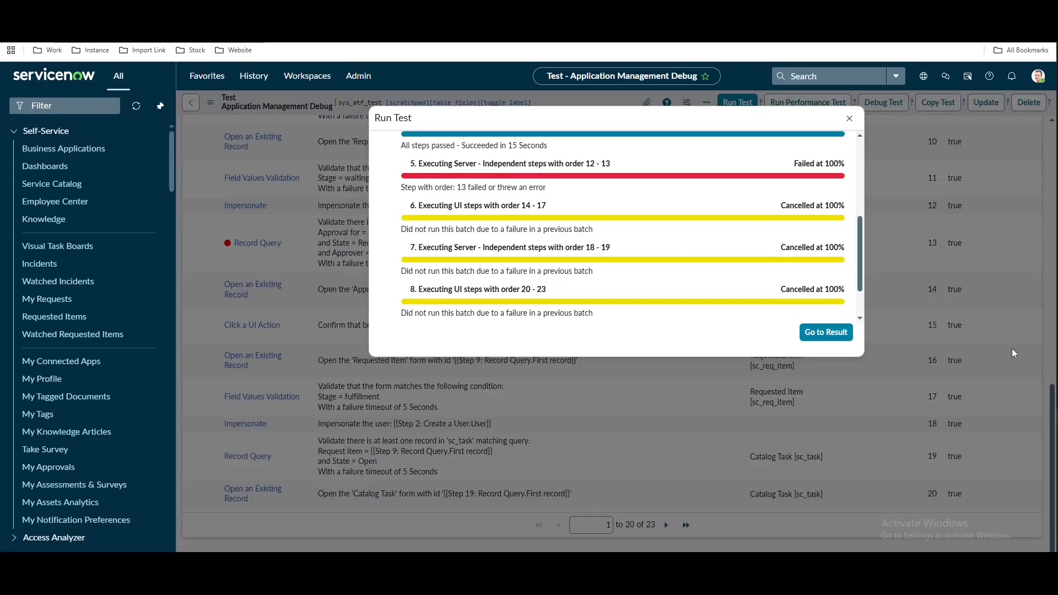
click(824, 332)
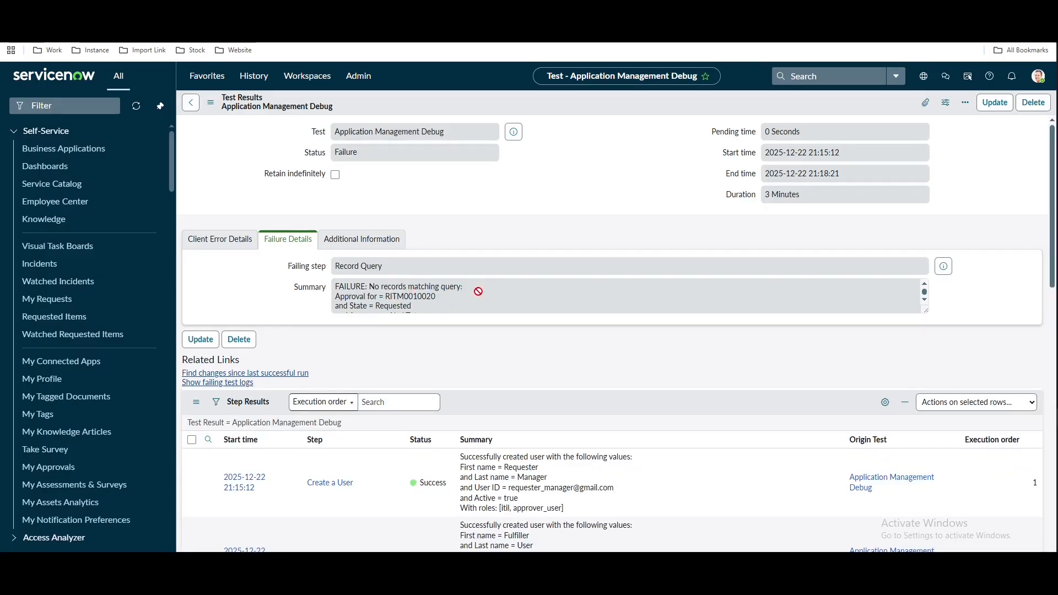
Scroll through the failed run's step results to review the failure
scroll(553, 330, down, 8)
scroll(553, 330, up, 10)
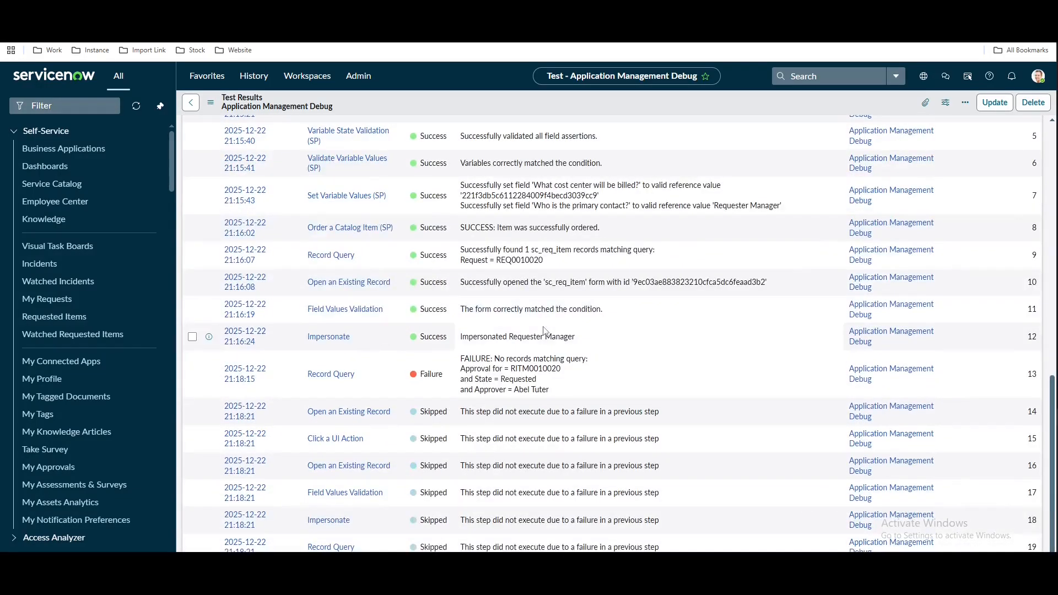
scroll(410, 396, down, 1)
scroll(411, 396, down, 10)
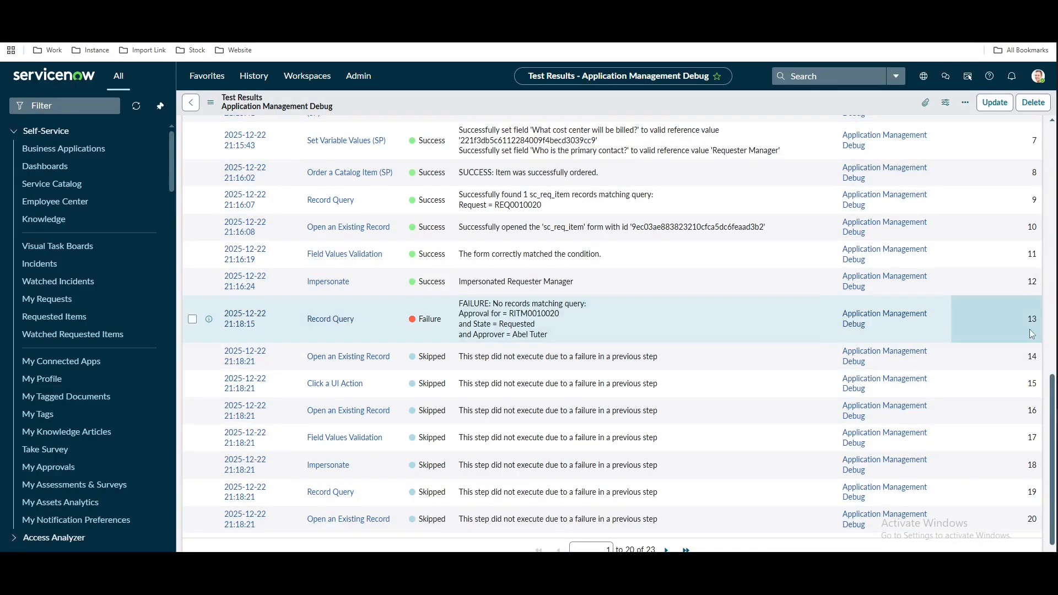
scroll(703, 314, up, 6)
scroll(704, 315, up, 6)
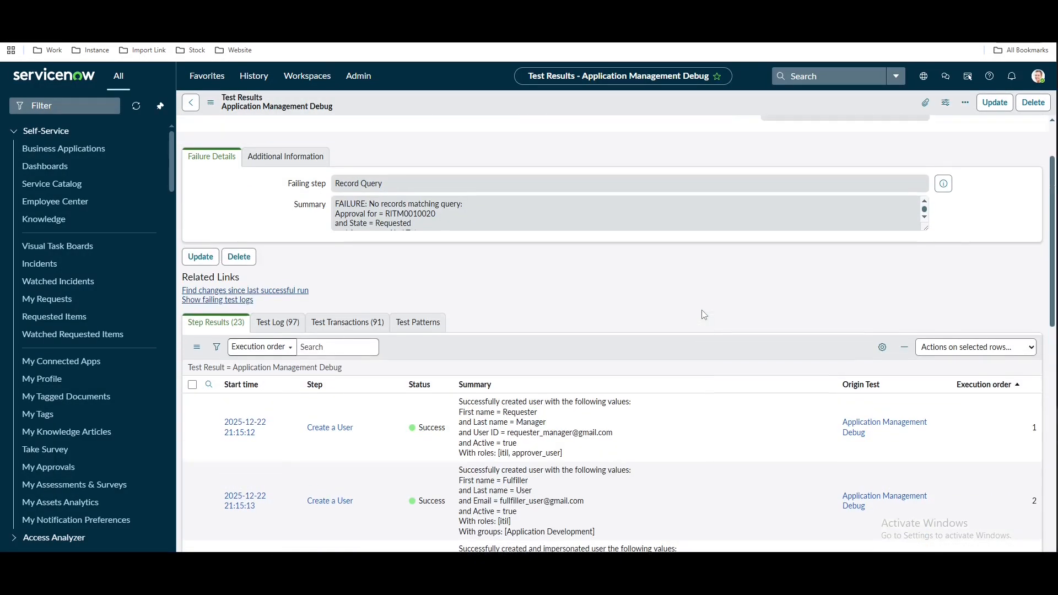
Open the Application Management Debug test and scroll down to its Test Steps
click(516, 135)
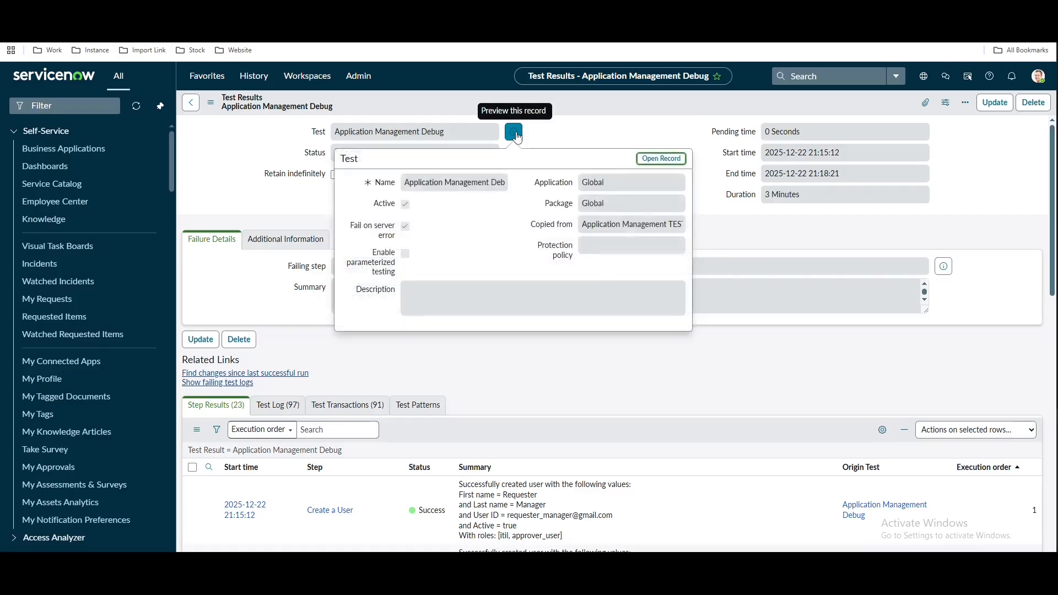
click(652, 158)
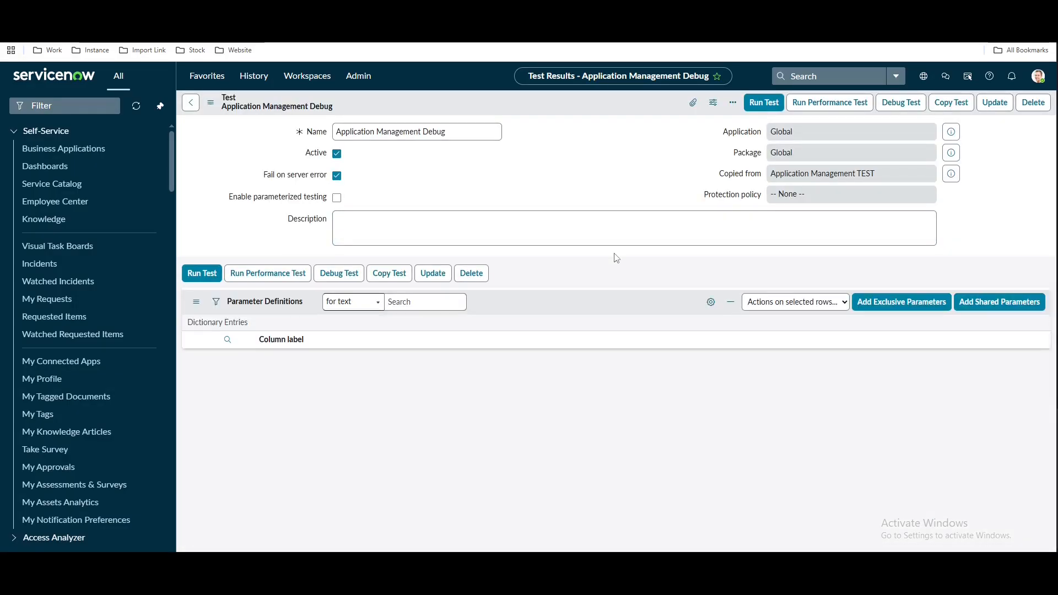
scroll(616, 258, down, 3)
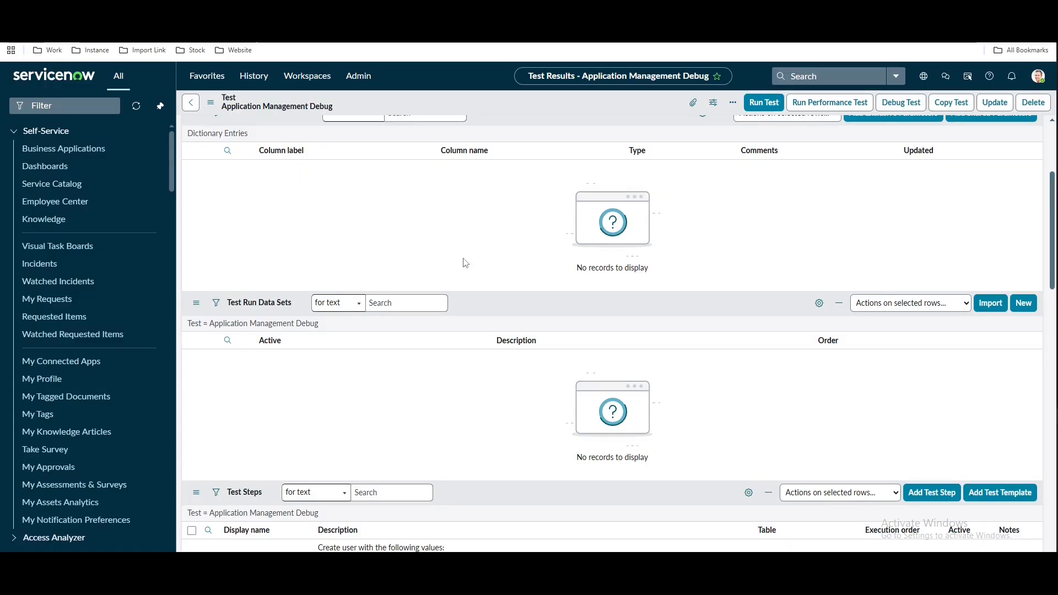
scroll(463, 258, down, 5)
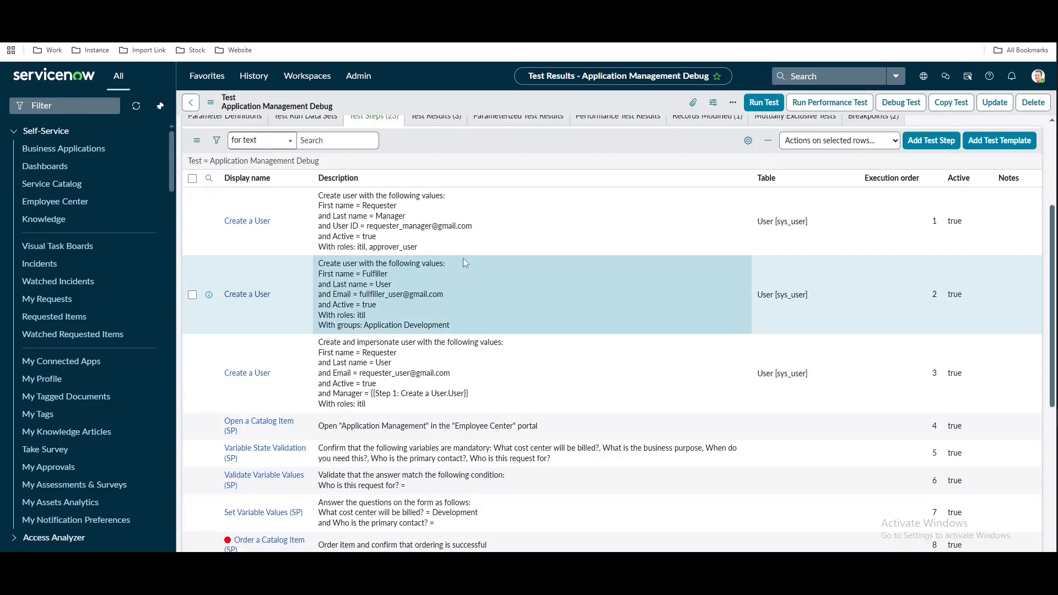
scroll(462, 258, down, 2)
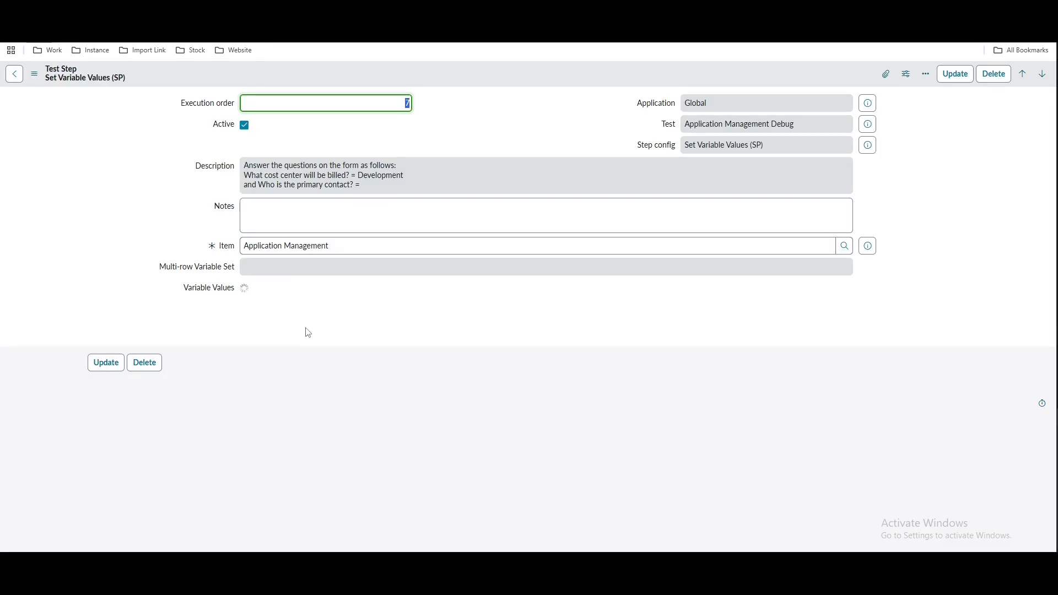
Add the business_purpose variable with value KTLO to the Set Variable Values (SP) step
click(290, 387)
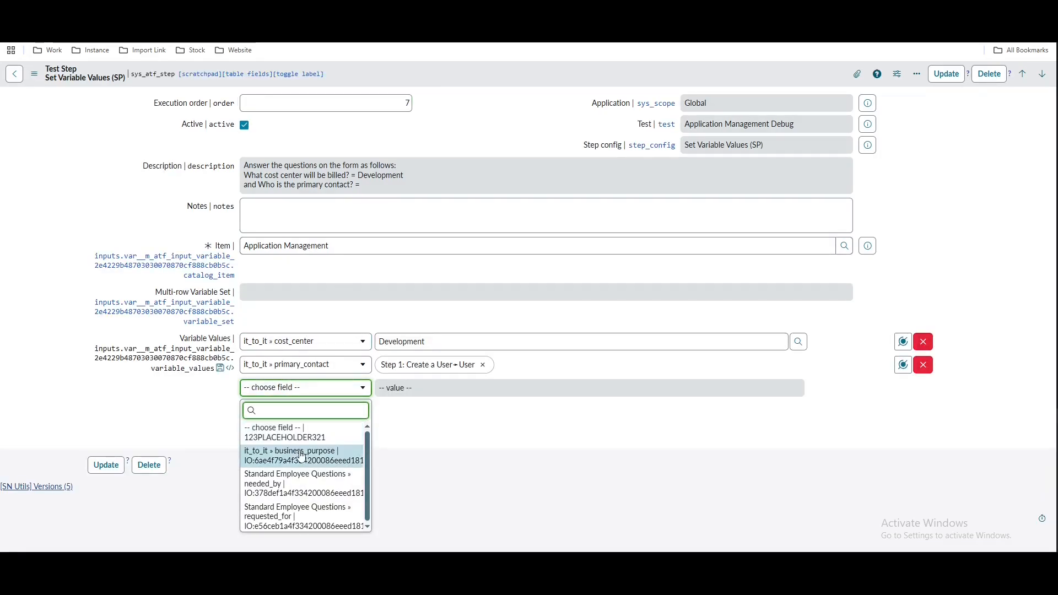
key(Return)
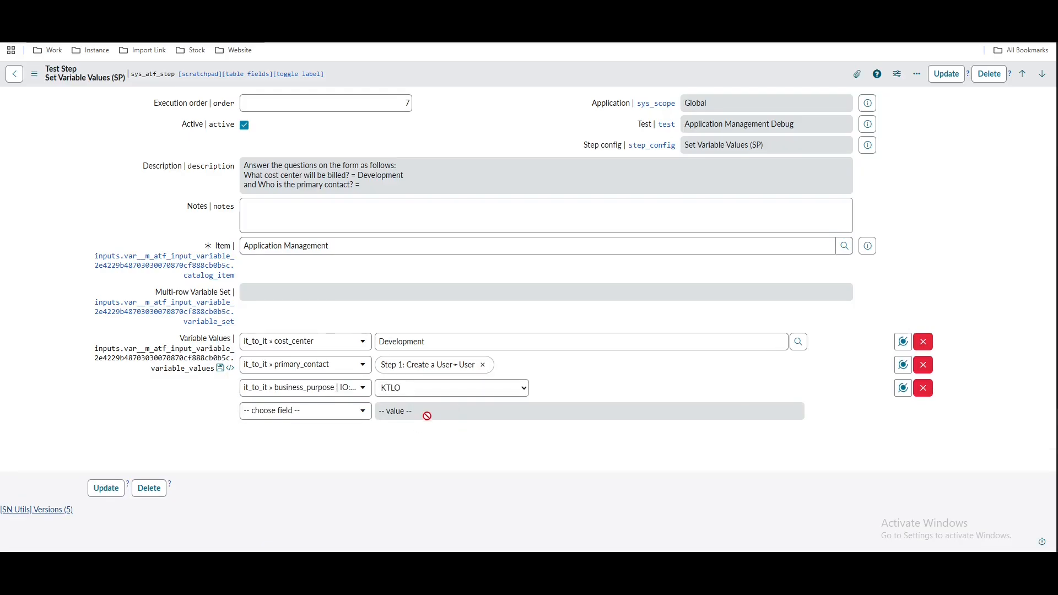
click(441, 395)
click(567, 439)
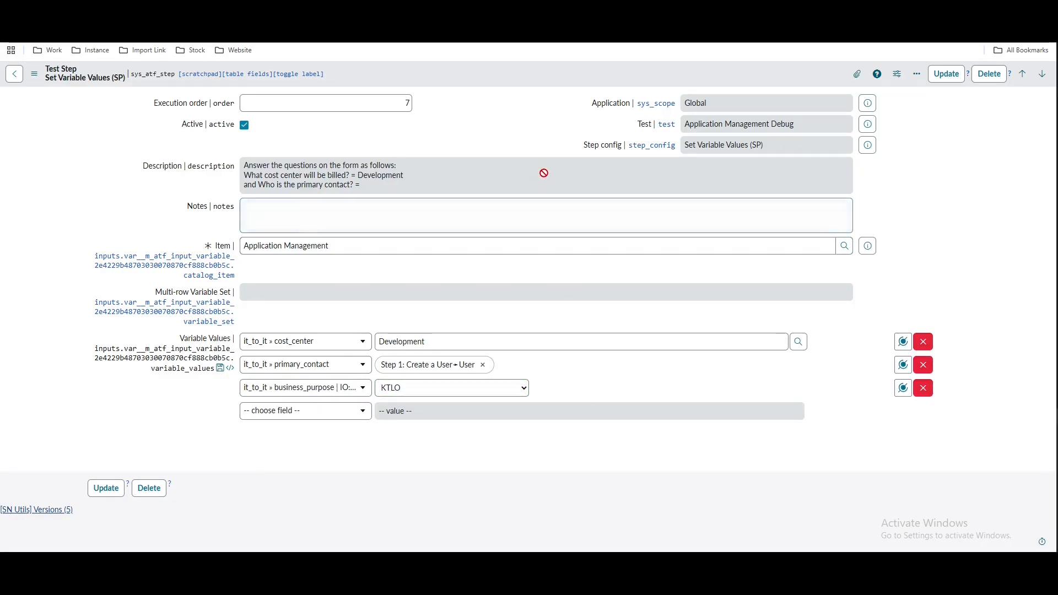
Save the test step and return to the Application Management Debug test
right_click(550, 70)
click(561, 72)
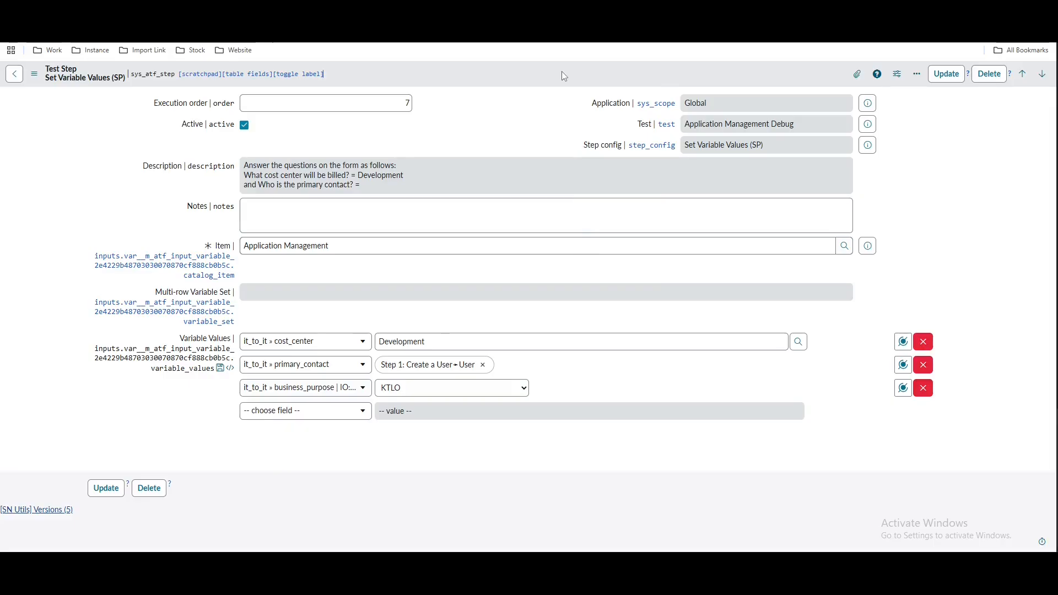
right_click(561, 72)
click(571, 78)
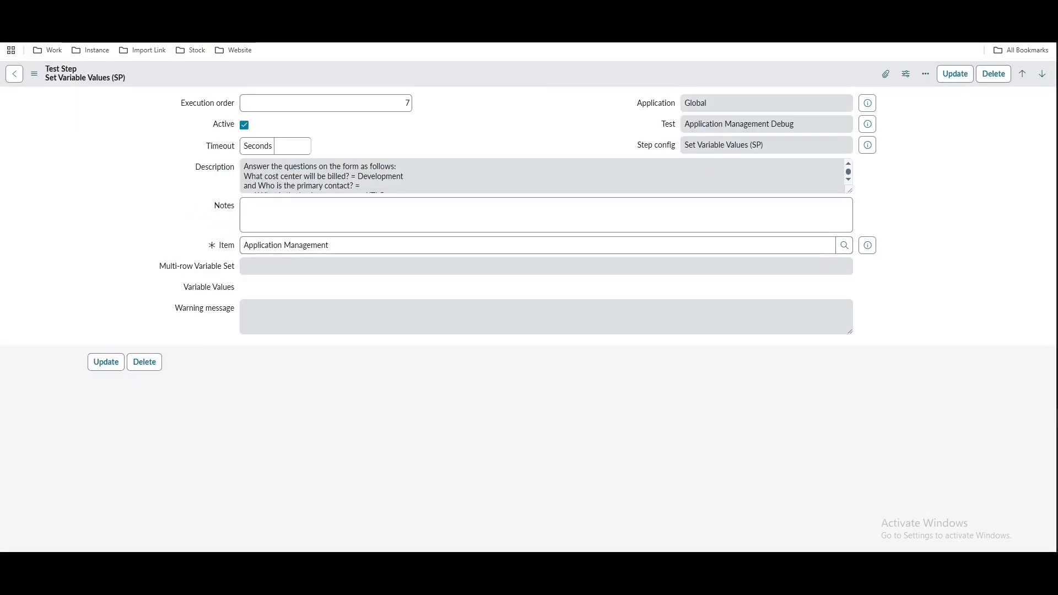
click(165, 11)
Open step 13, the Record Query checking sysapproval_approver for a Requested approval
scroll(342, 453, down, 4)
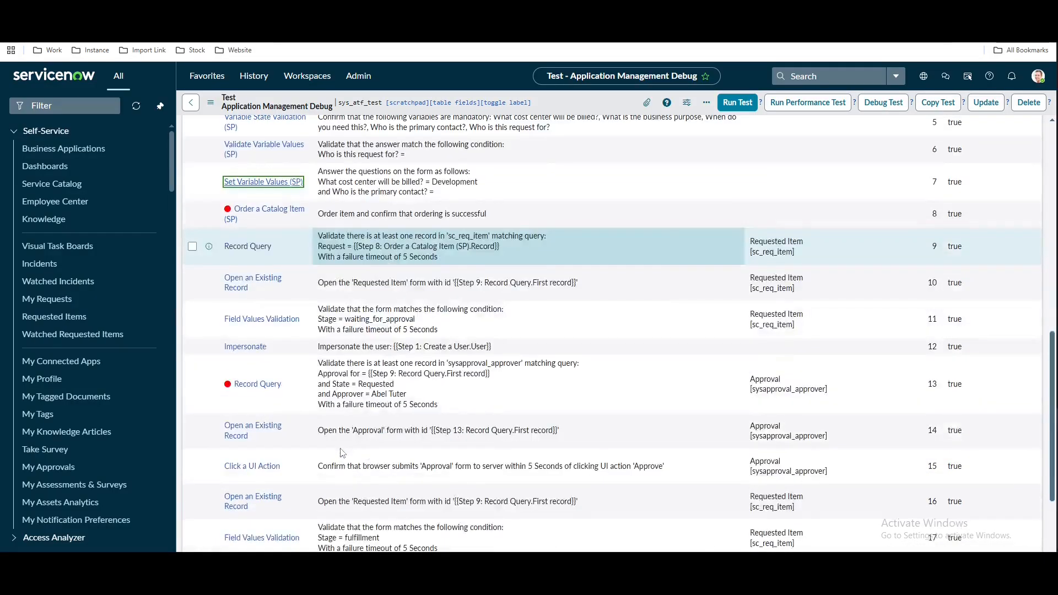
click(260, 385)
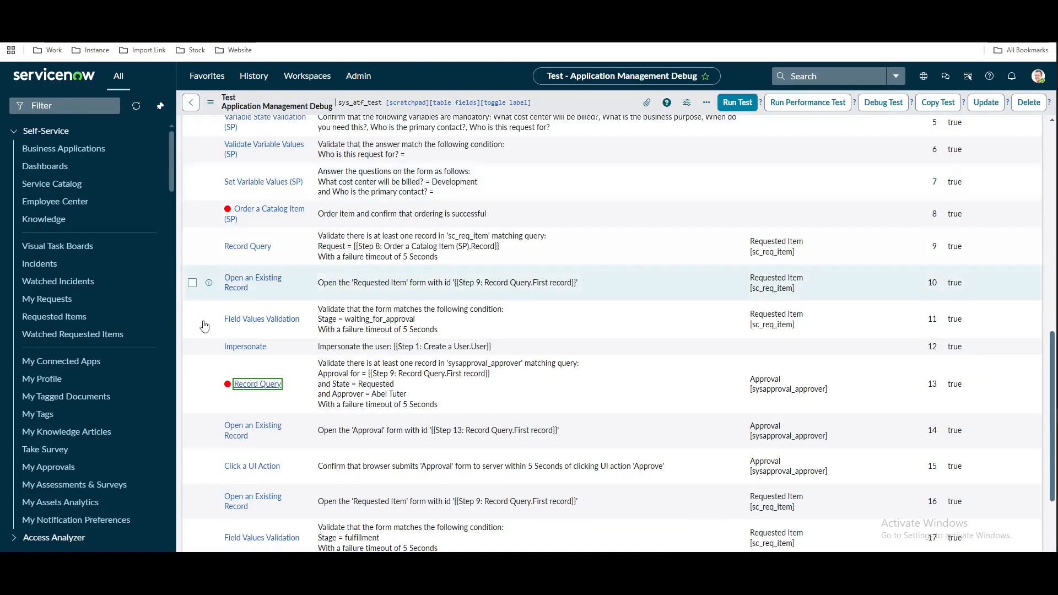
scroll(252, 325, up, 5)
scroll(253, 325, up, 2)
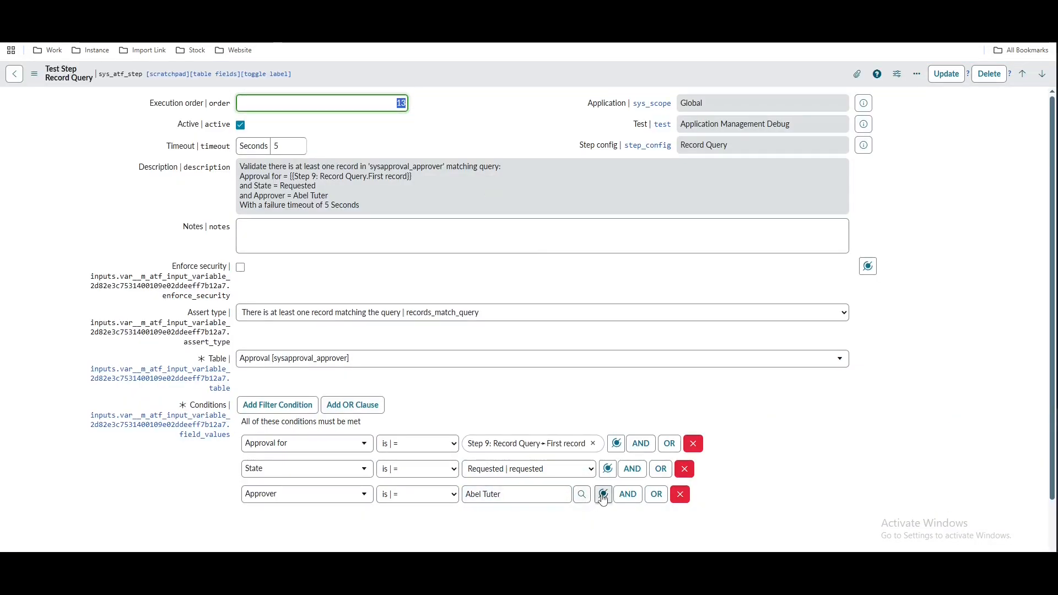
Set the Approver condition to Step 1: Create a User > User, save the Record Query step, and return to the test
click(603, 494)
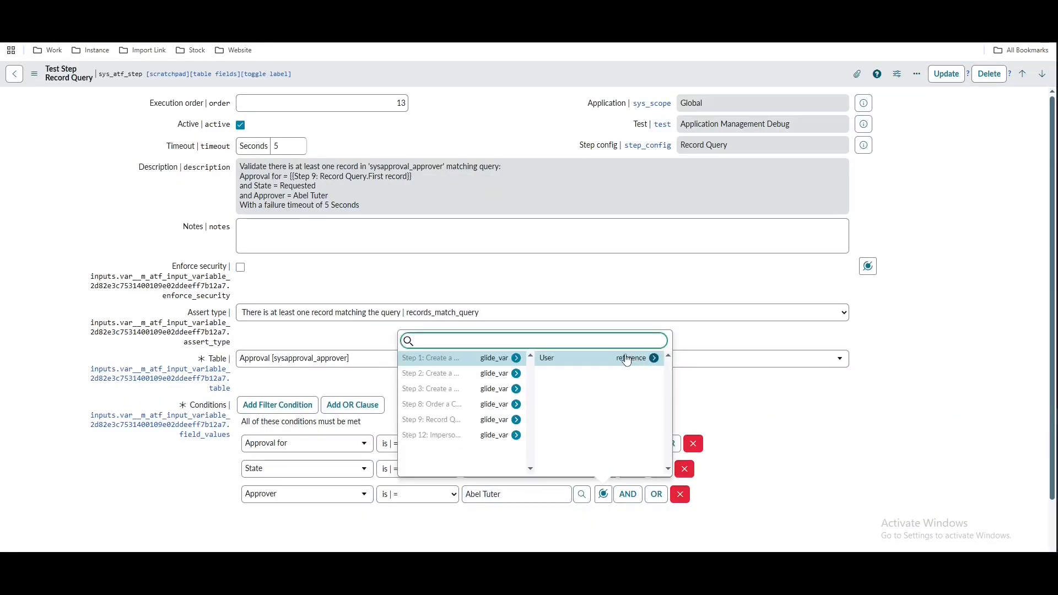
click(611, 358)
right_click(463, 74)
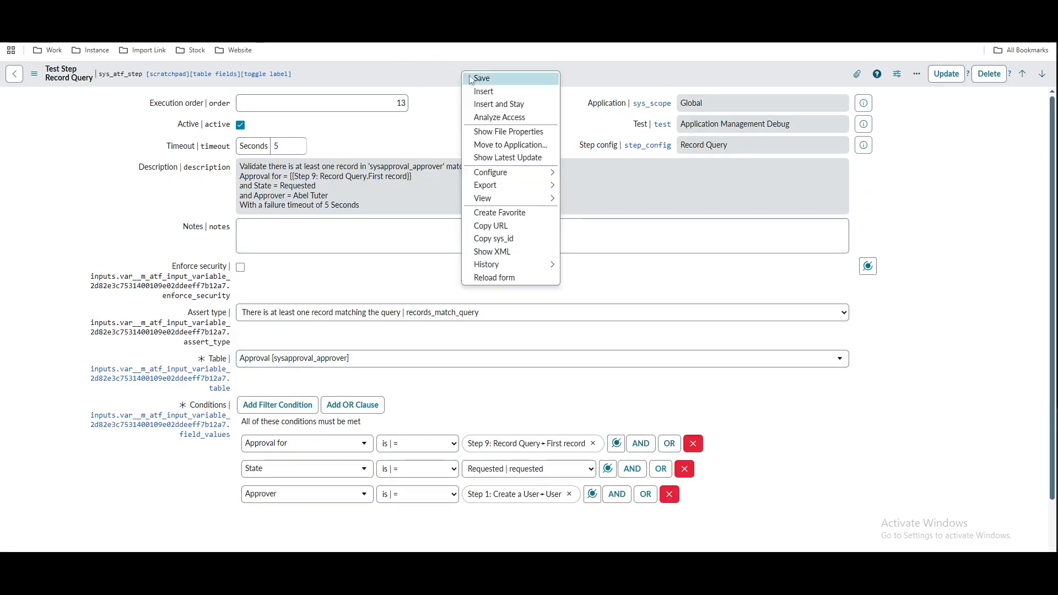
click(471, 78)
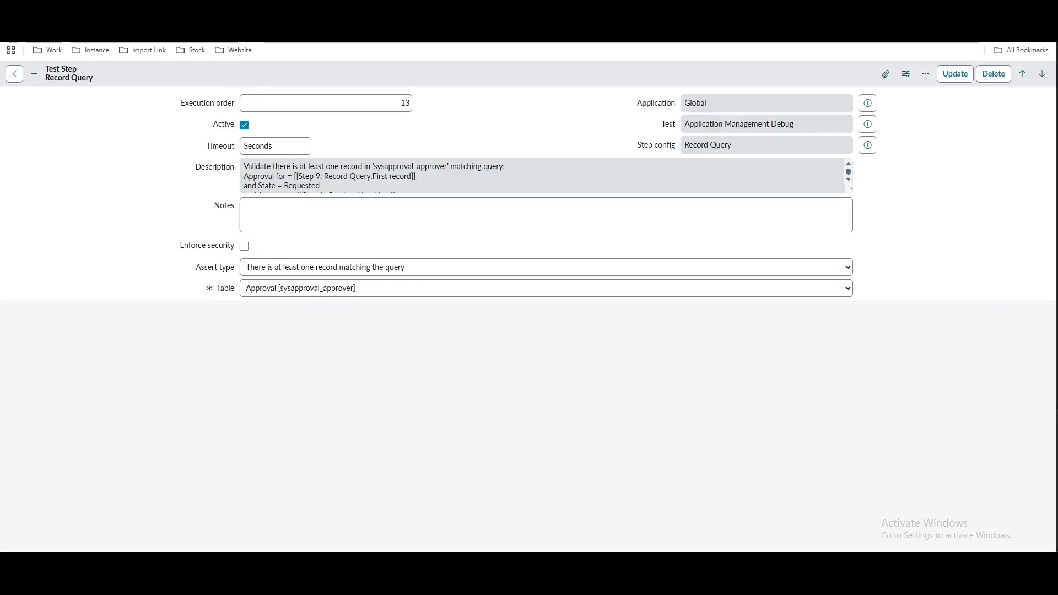
click(203, 11)
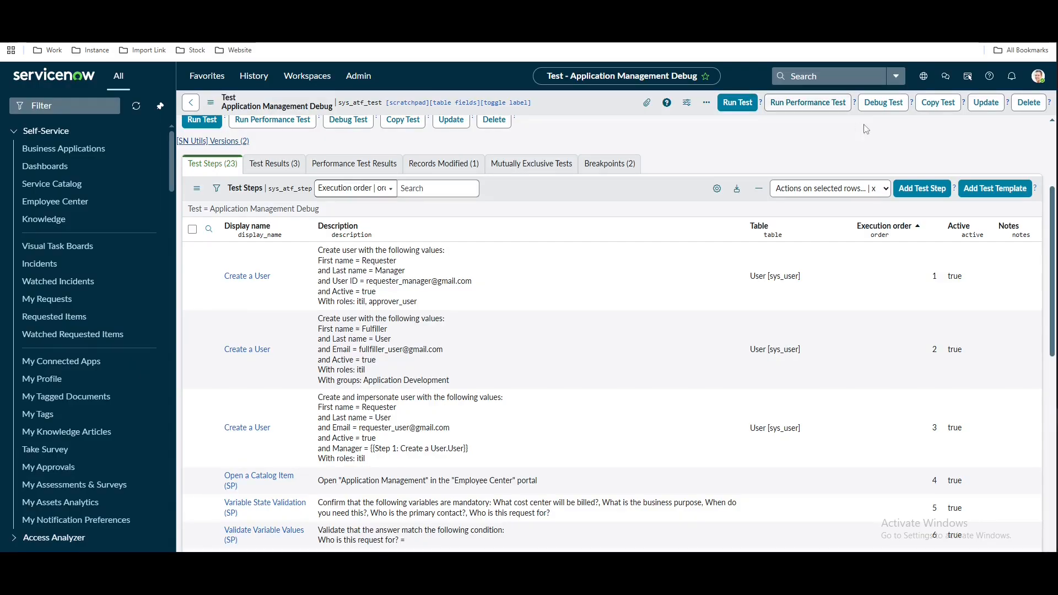
Run the Application Management Debug test in Chrome, then switch to the INC0010051 tab
click(741, 106)
click(753, 213)
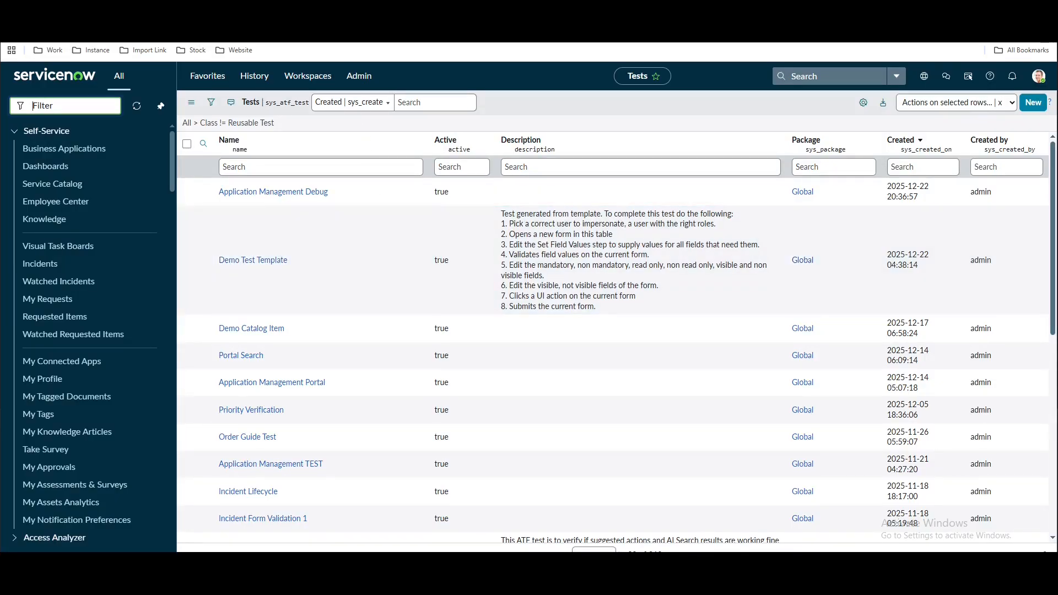
click(364, 10)
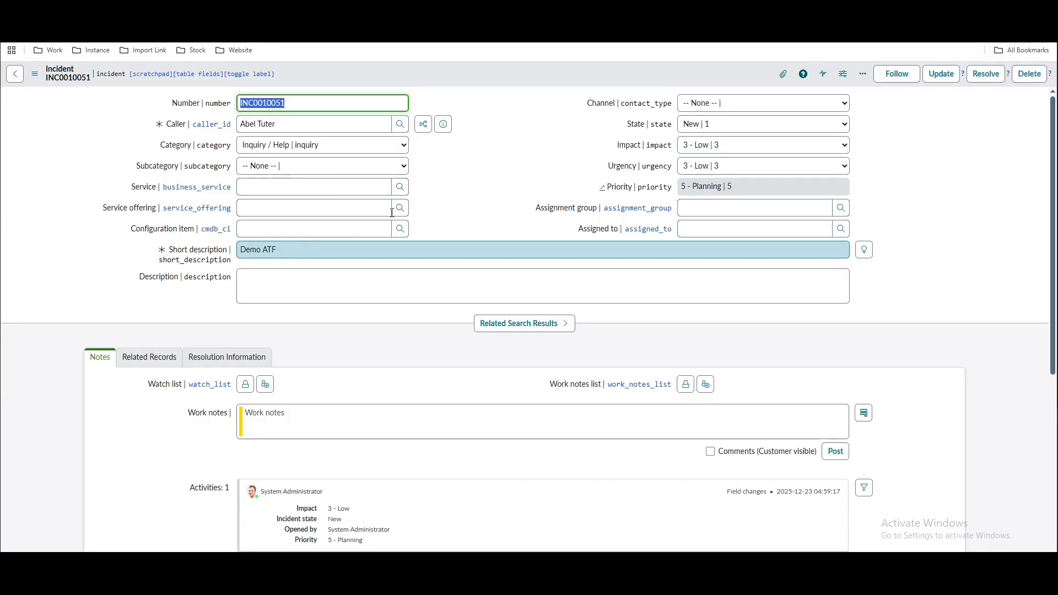
Propose INC0010051 as a major incident with work note 'demo' and check the Major Incident state reads Proposed
right_click(479, 72)
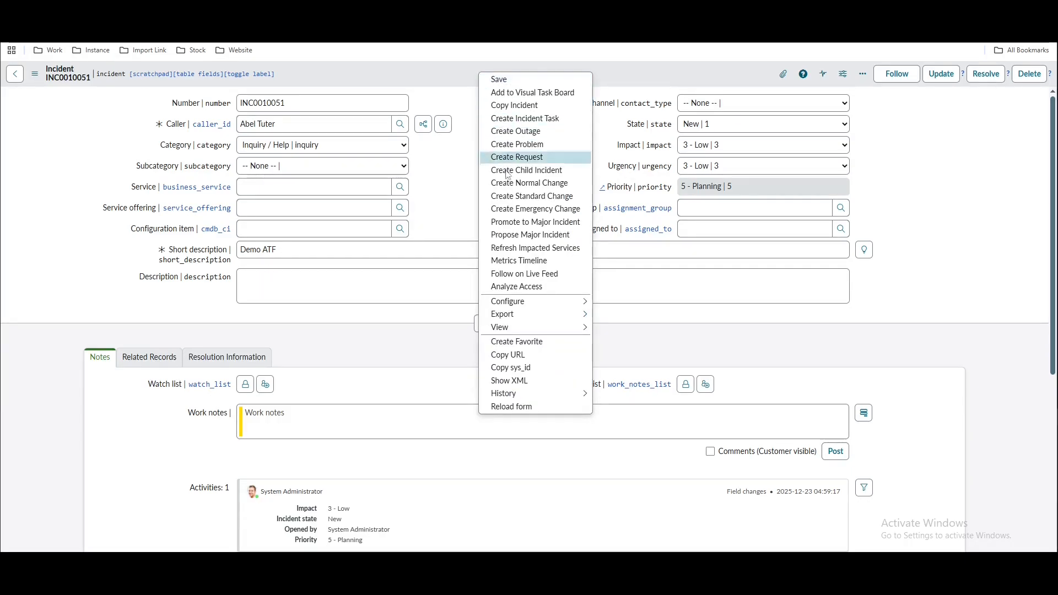
click(525, 240)
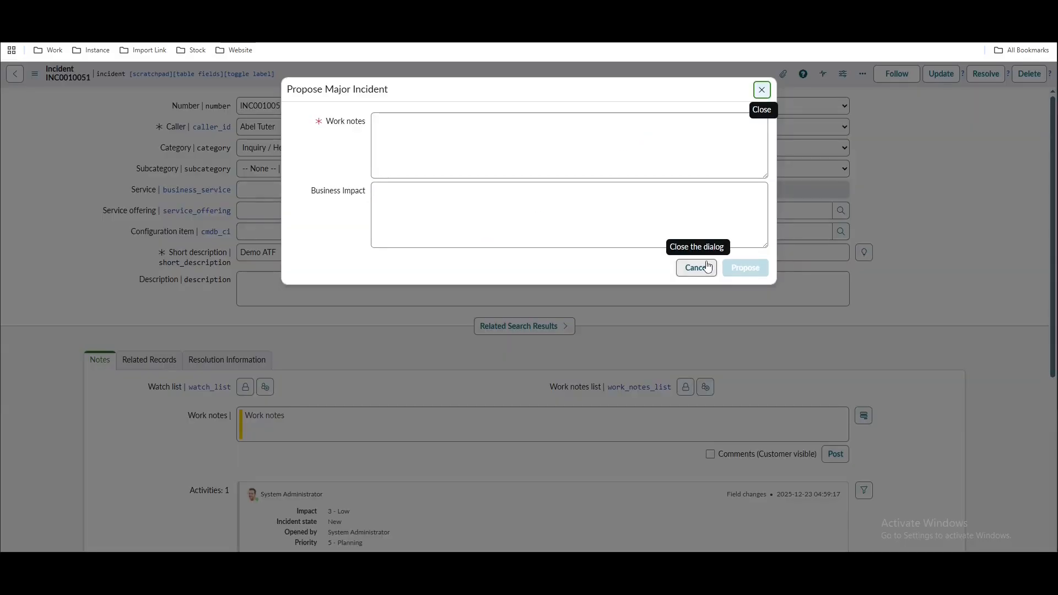
click(447, 137)
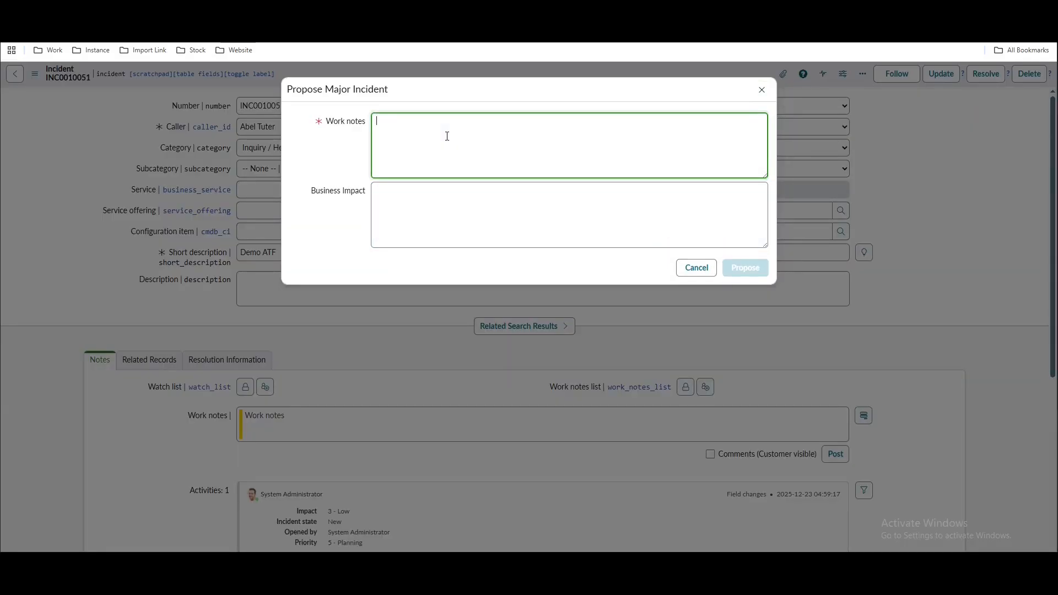
text(demo)
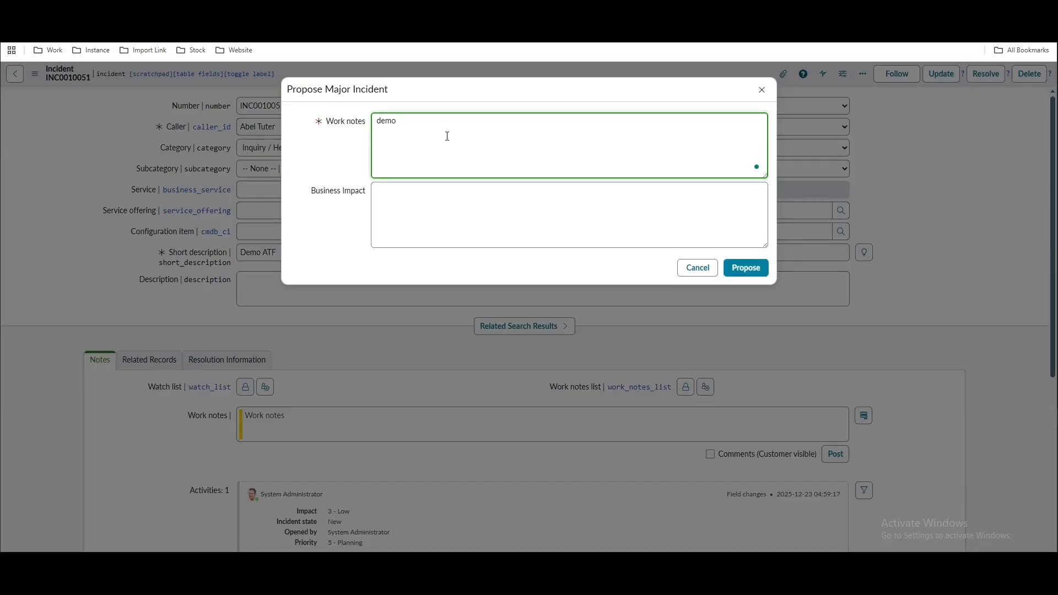
click(744, 270)
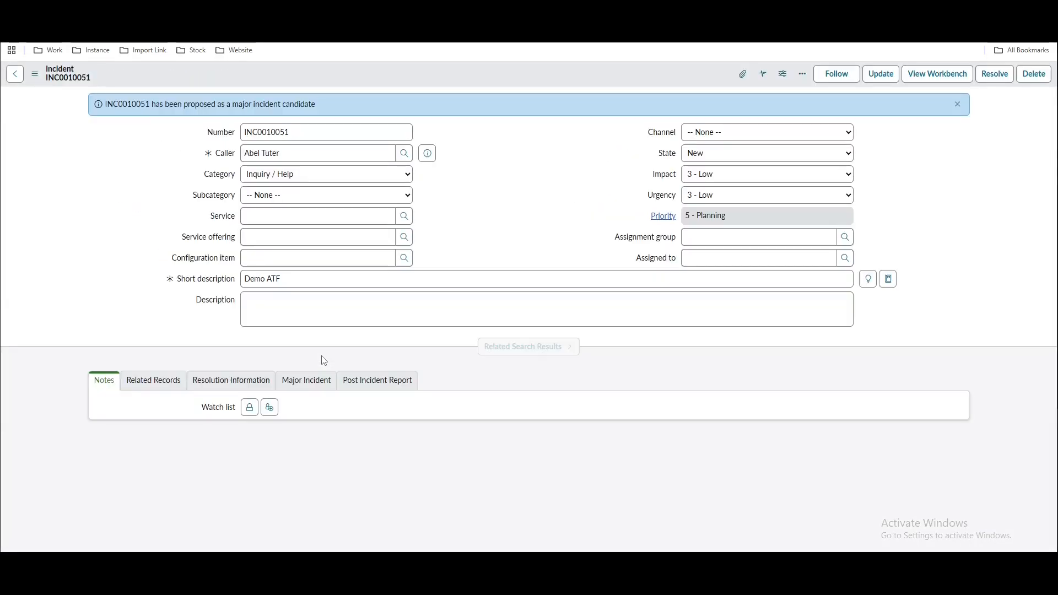
click(315, 385)
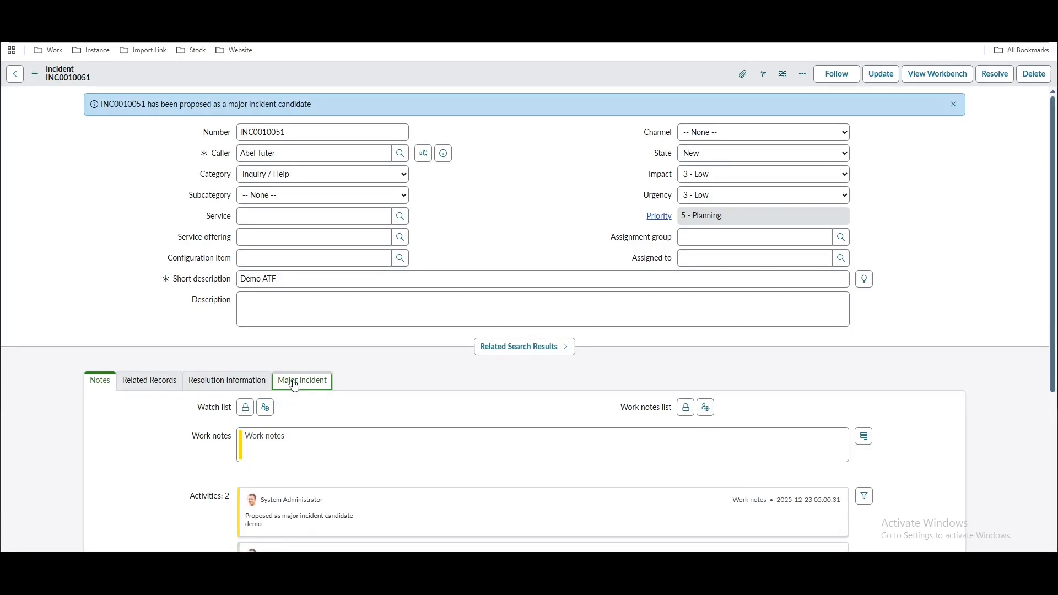
double_click(380, 377)
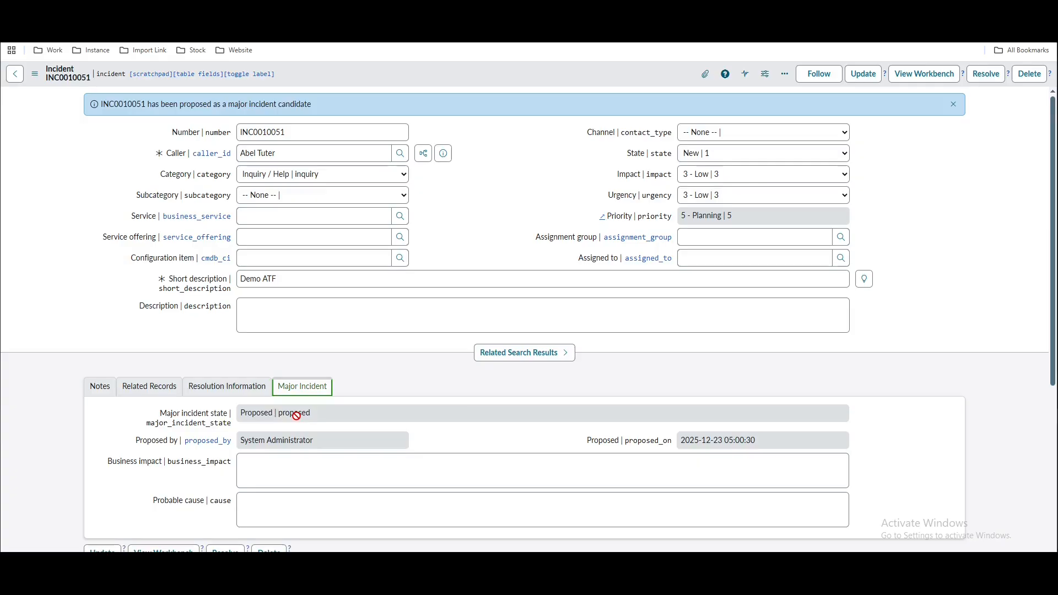
Promote INC0010051 to Major Incident, filling in the required work note
right_click(498, 76)
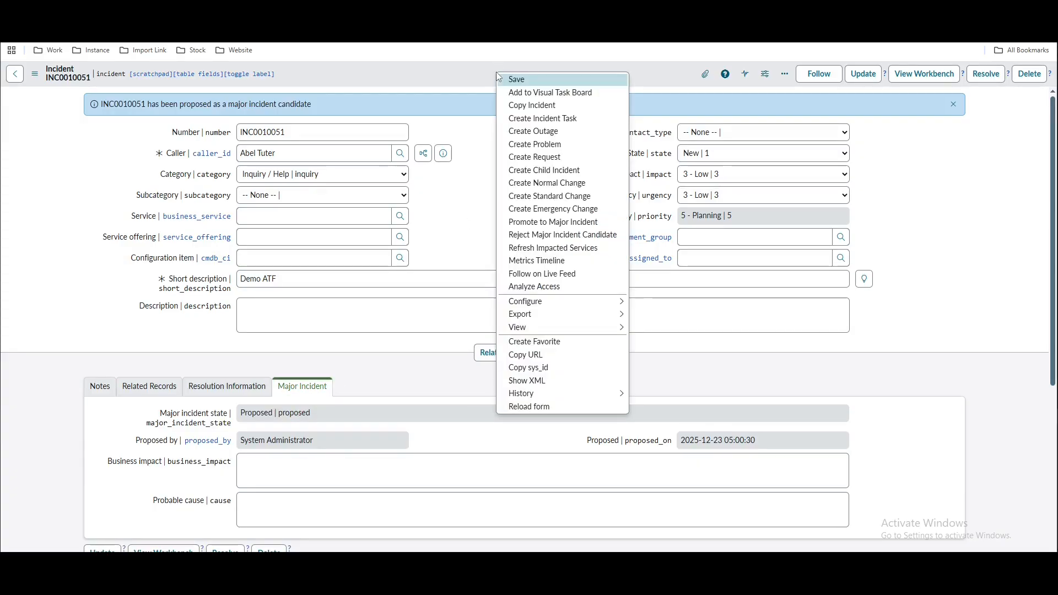
click(521, 224)
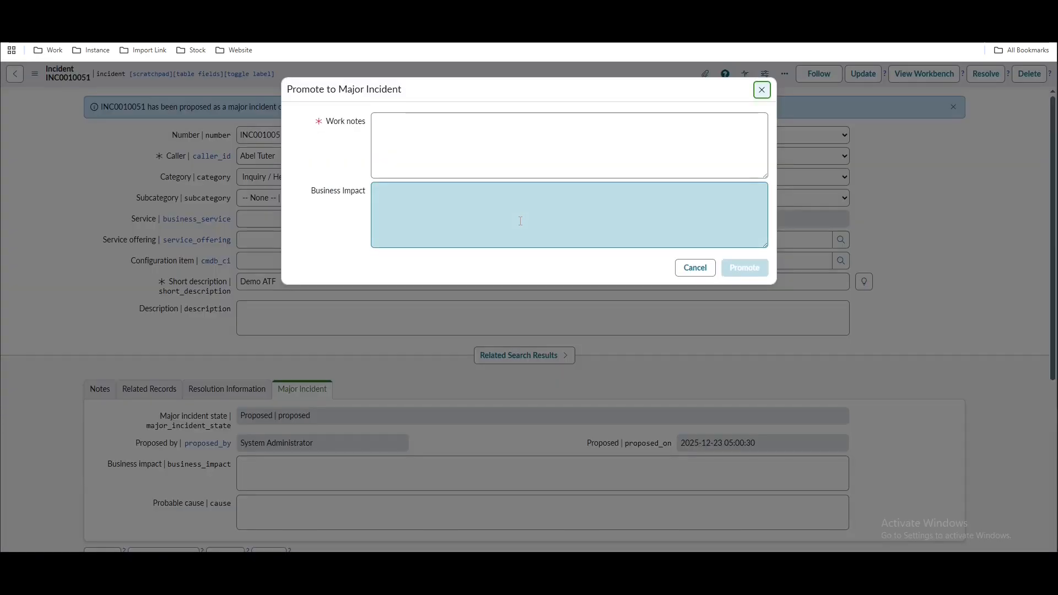
click(455, 143)
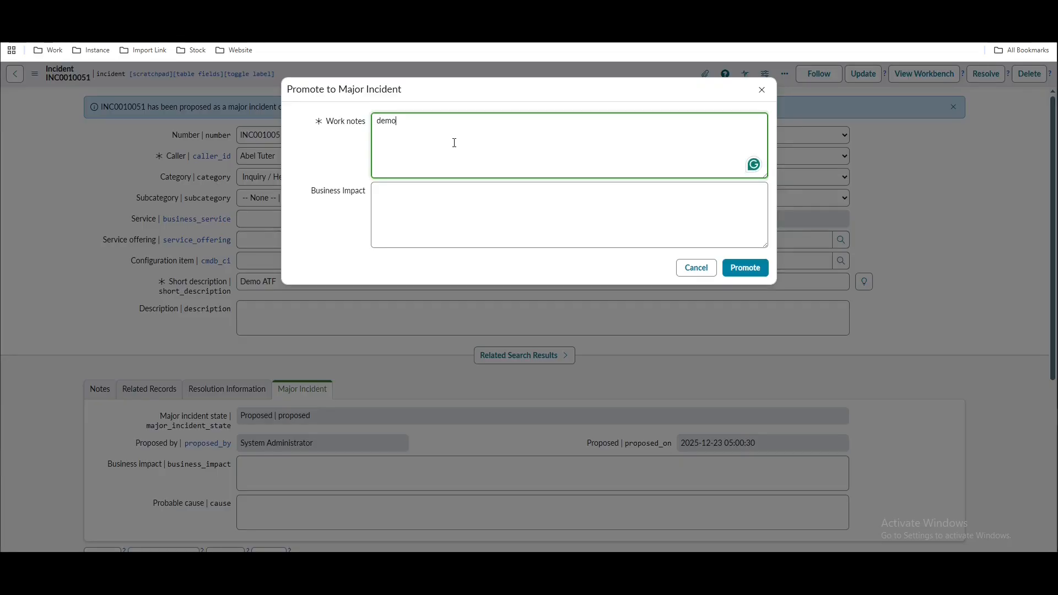
click(749, 269)
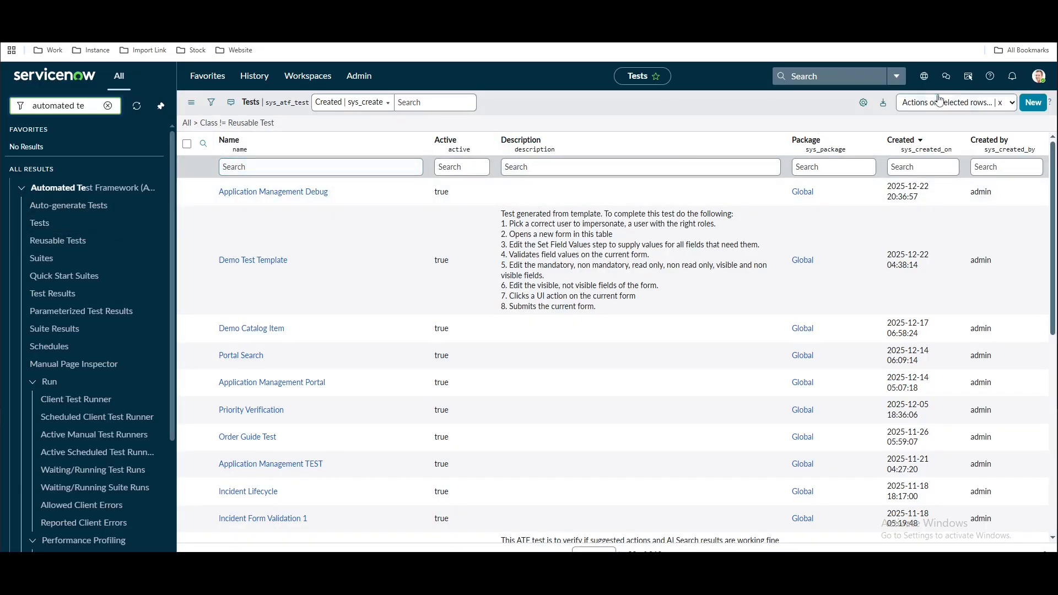
Create the Major Incident test with an Open a New Form step on the Incident table
click(1036, 103)
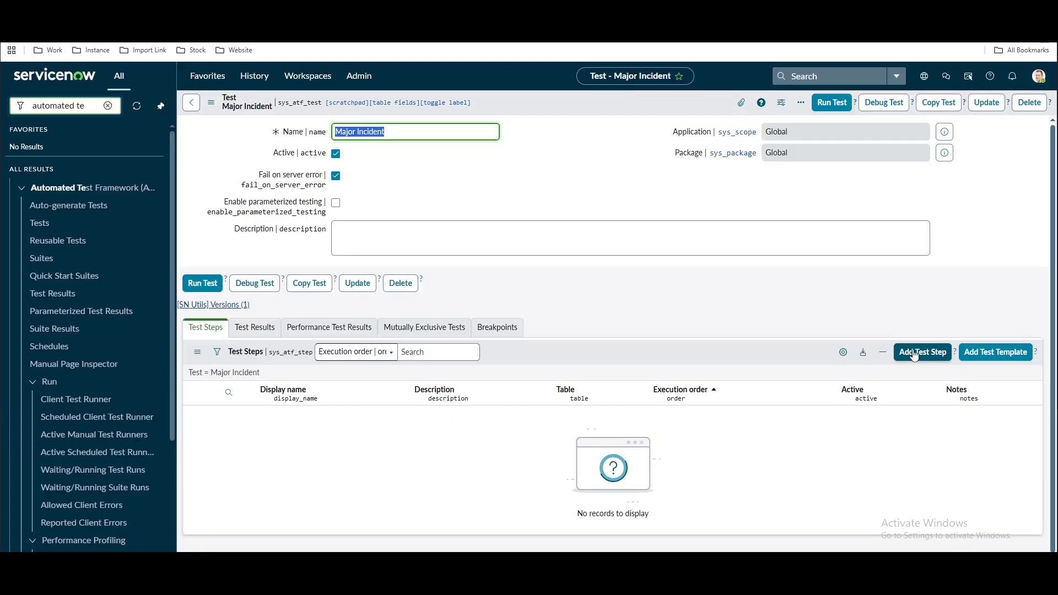
click(914, 355)
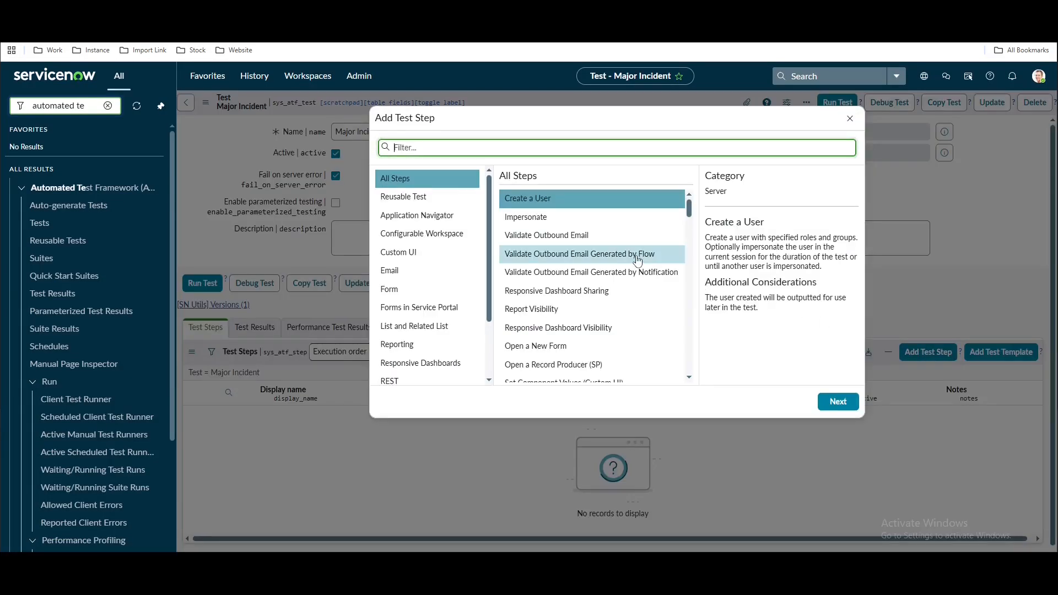
click(557, 353)
click(837, 402)
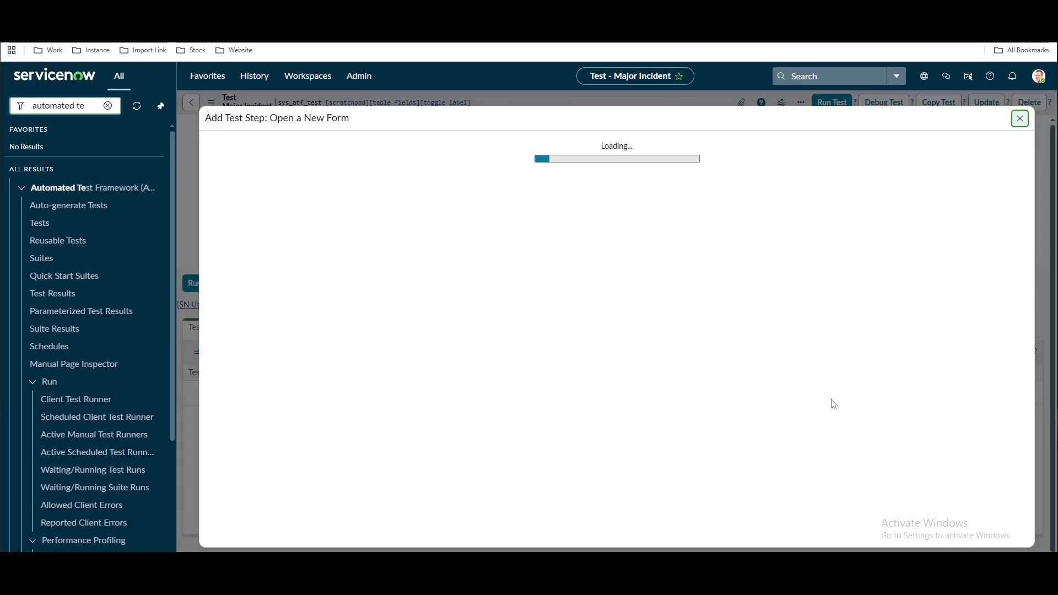
click(494, 375)
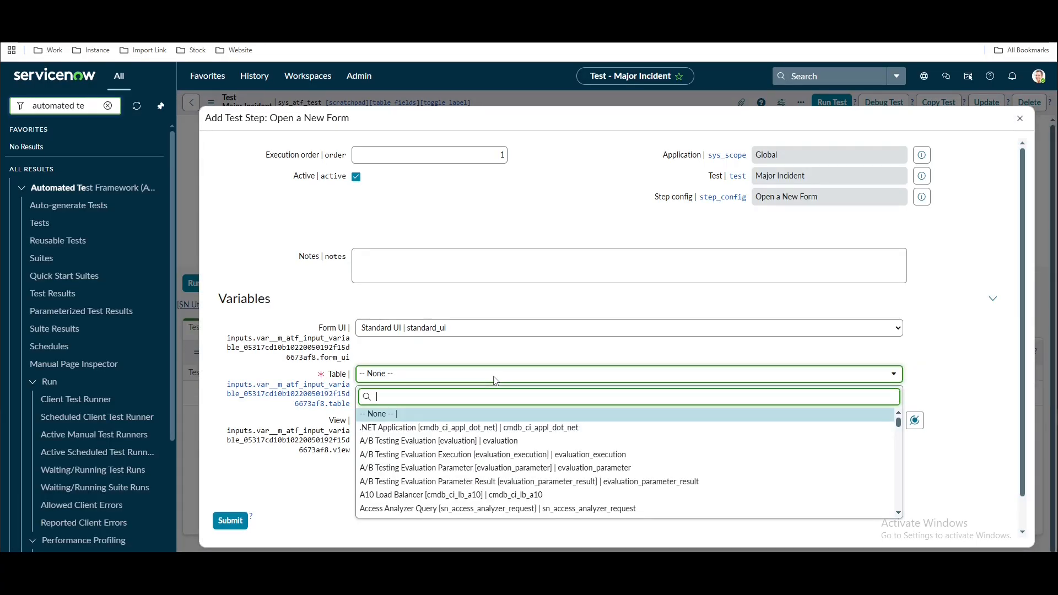
text(incident)
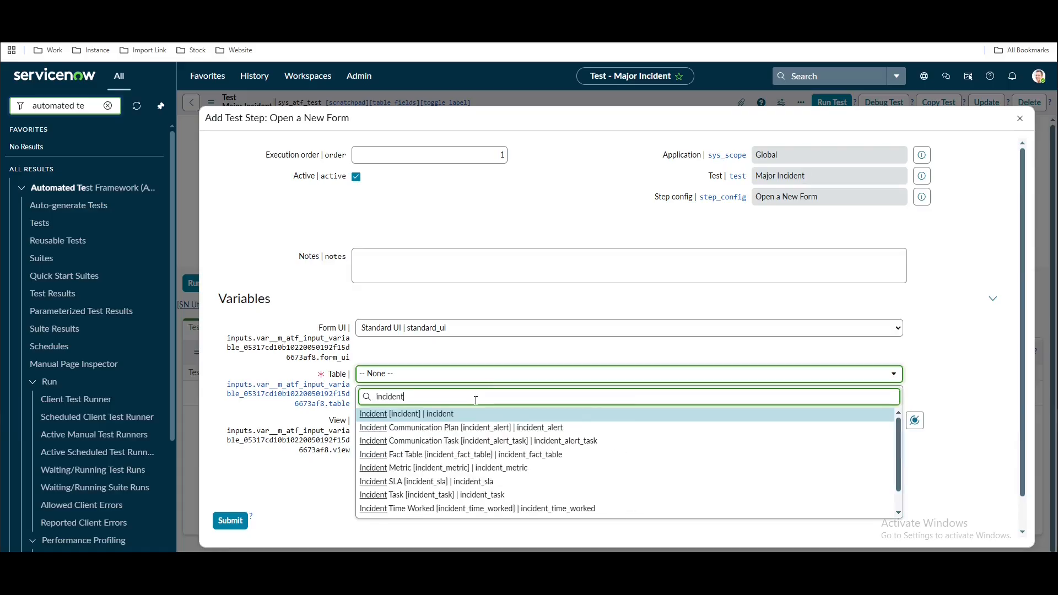
click(460, 415)
click(229, 520)
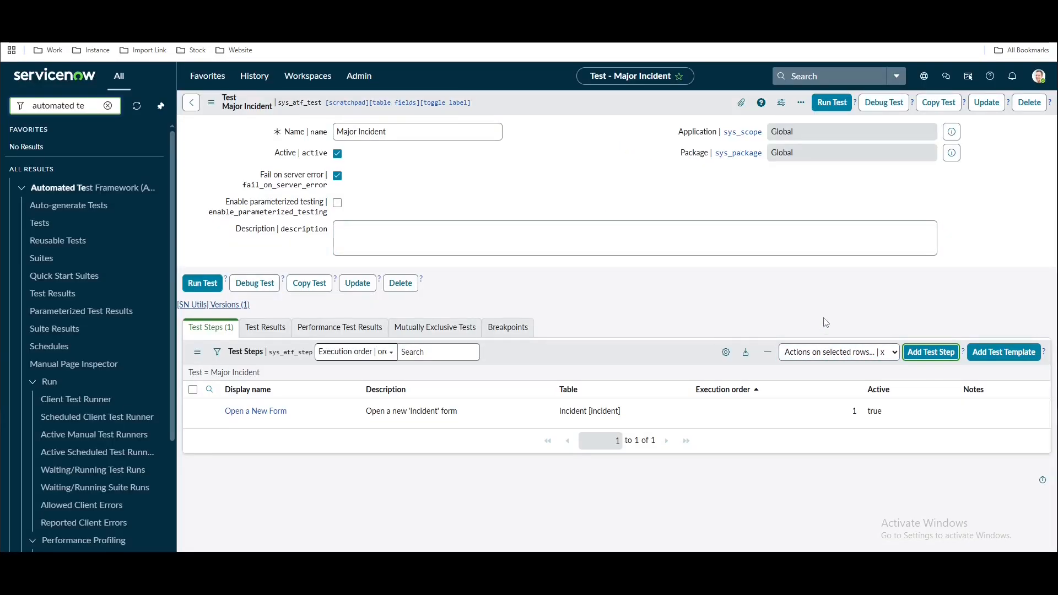
Add a Set Field Values step with short description 'Demo ATF Major Incident' and a caller
click(929, 352)
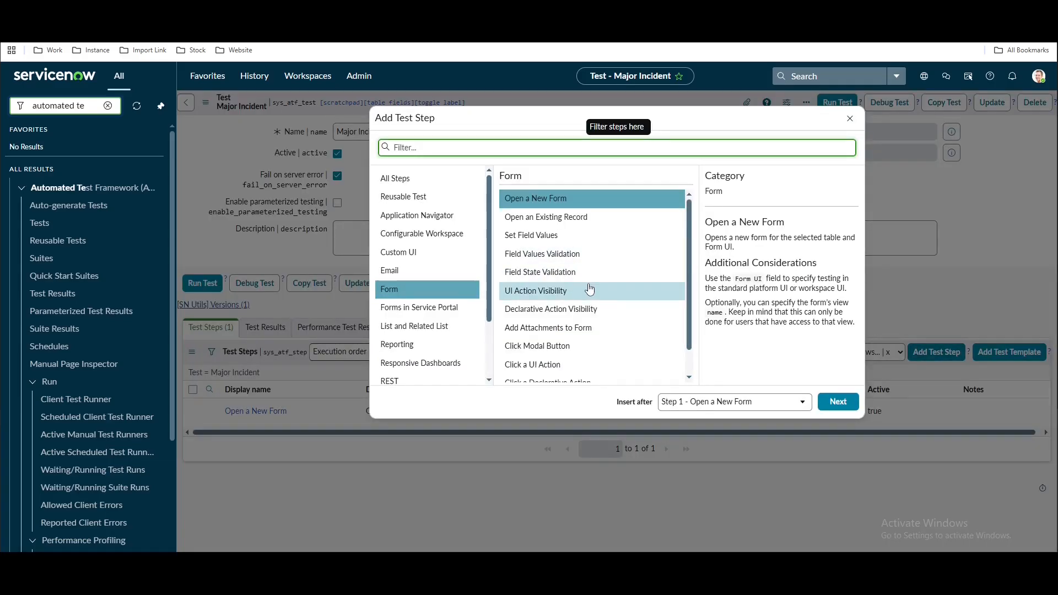
click(543, 235)
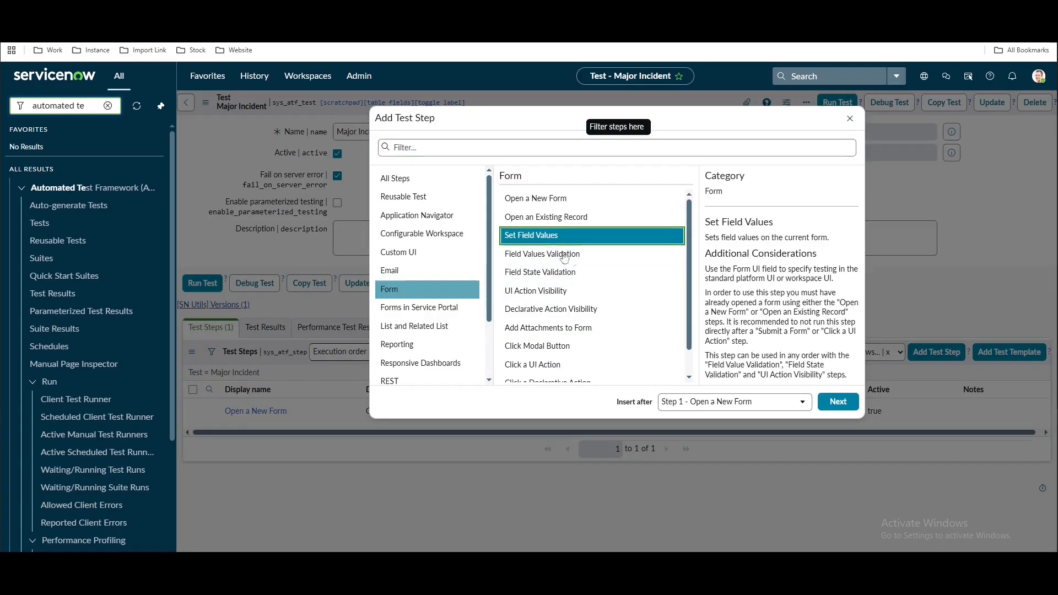
click(837, 402)
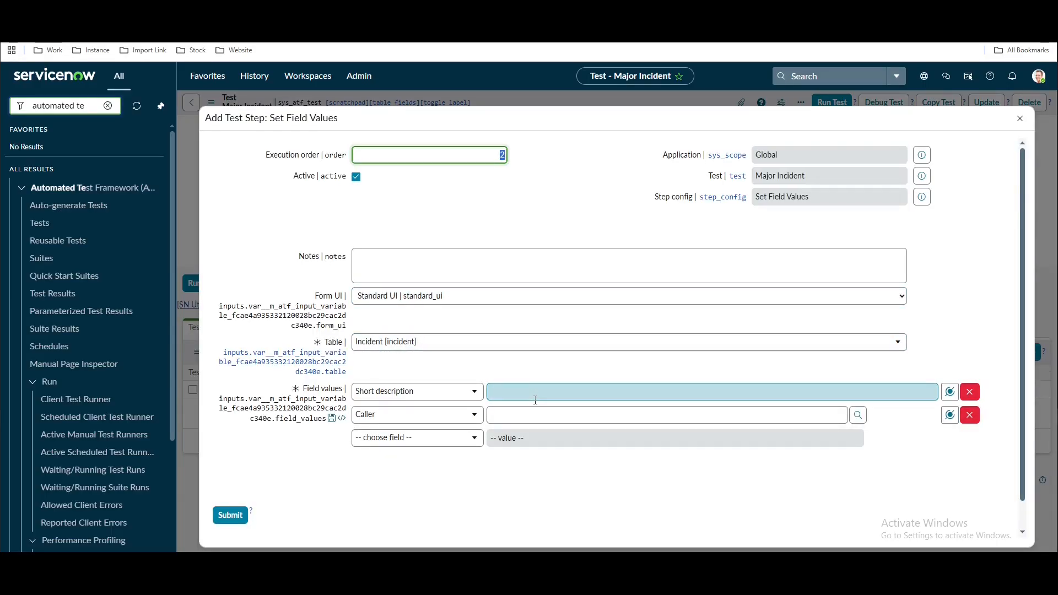
click(536, 395)
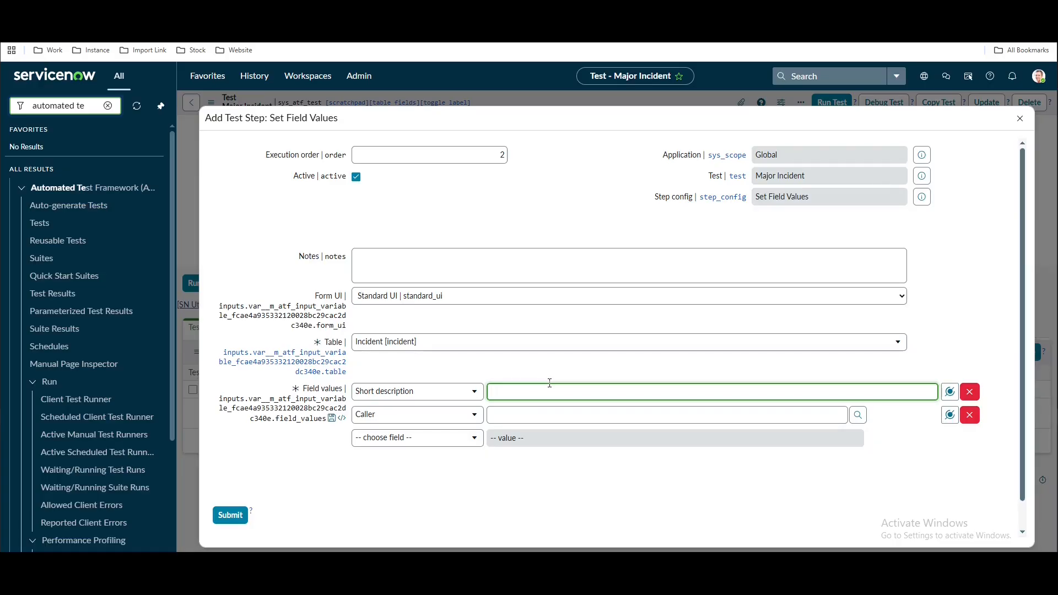
text(Demo ATF)
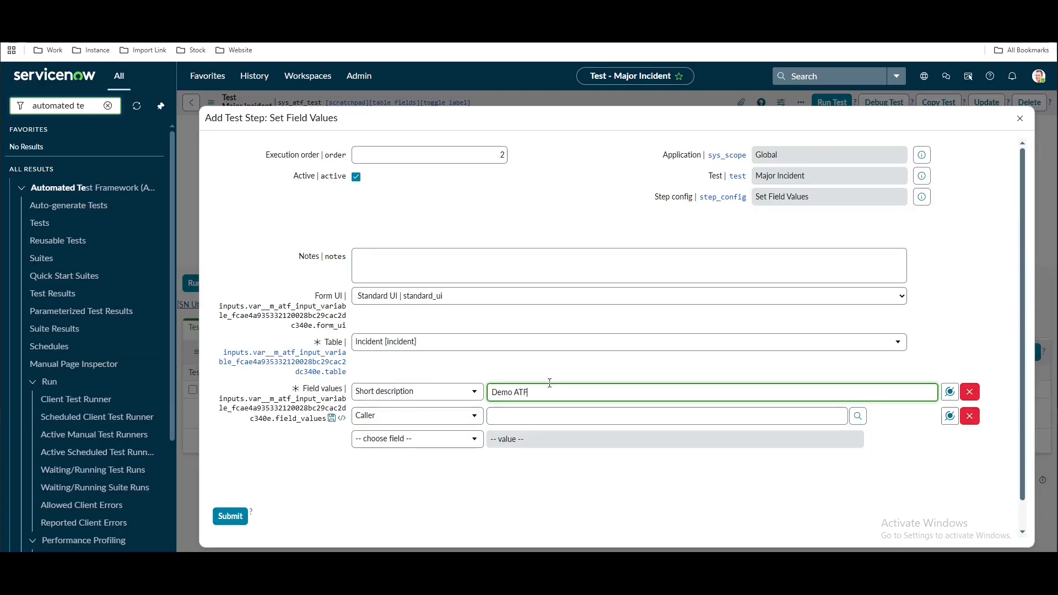
text( Major Incident)
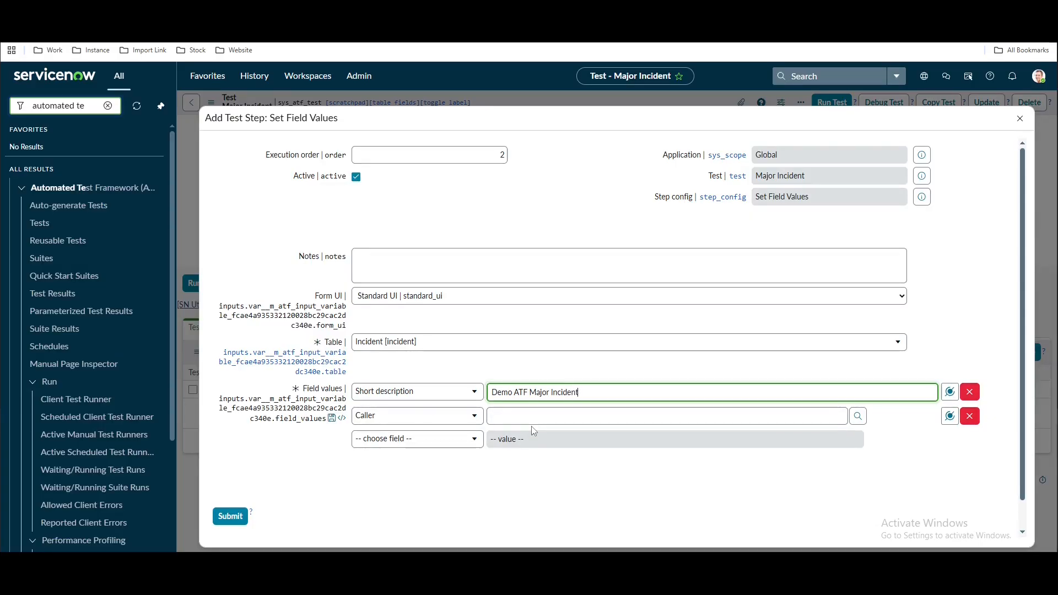
click(530, 418)
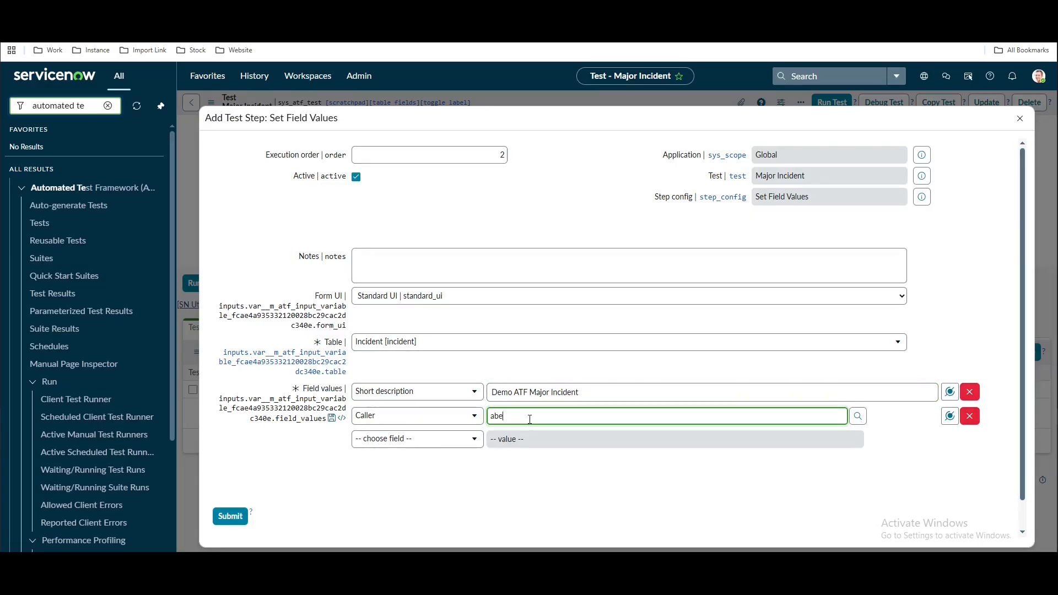
click(505, 441)
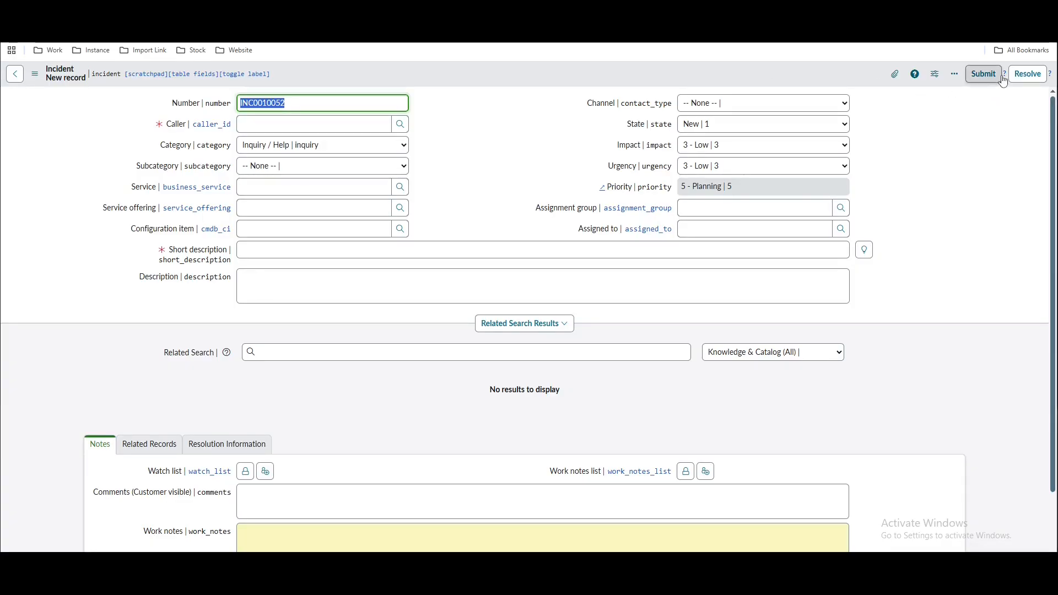
click(1001, 76)
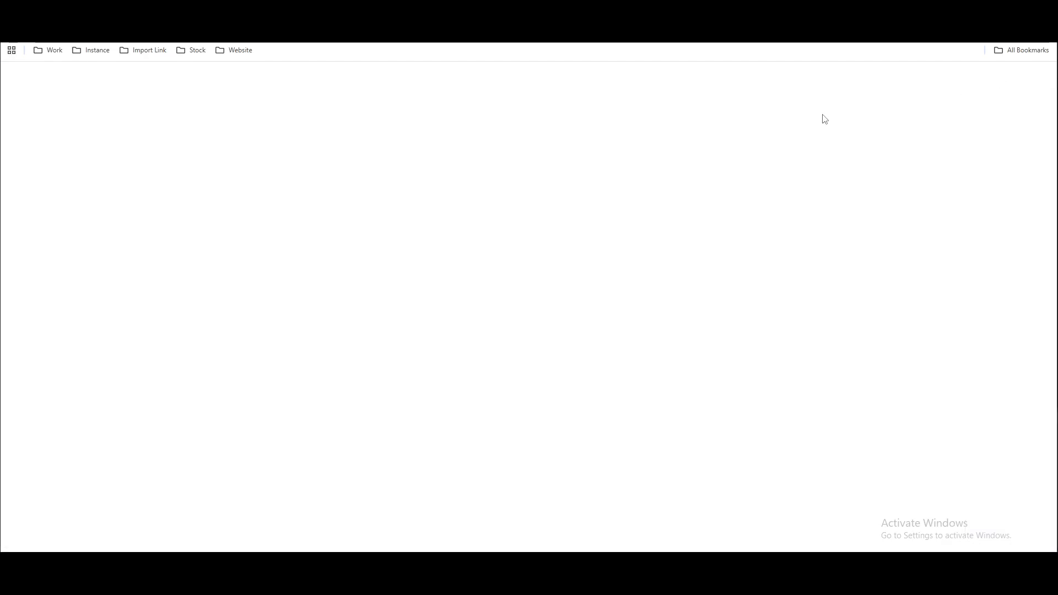
click(404, 31)
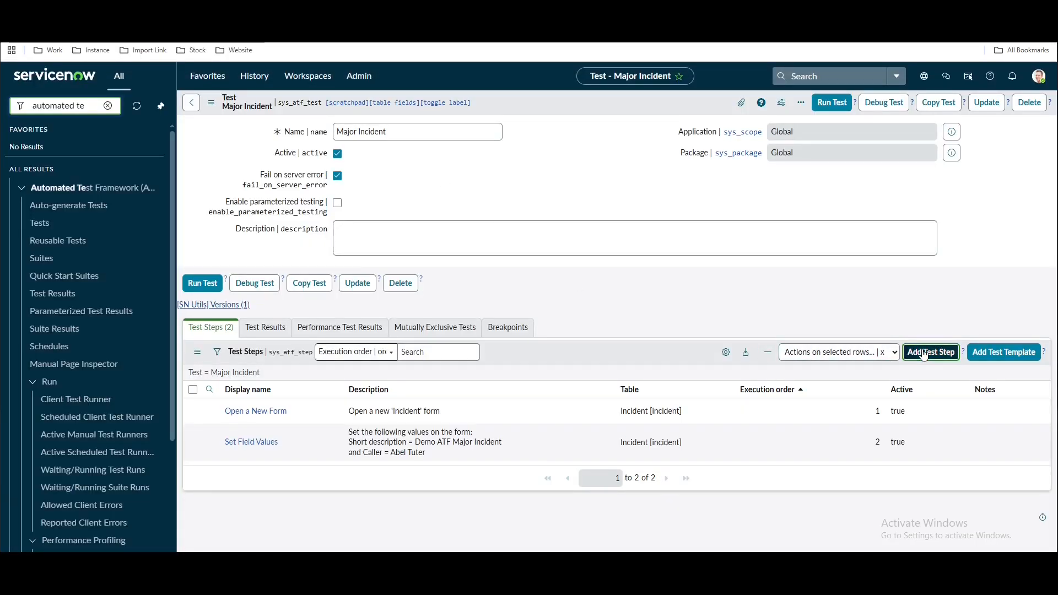
click(930, 352)
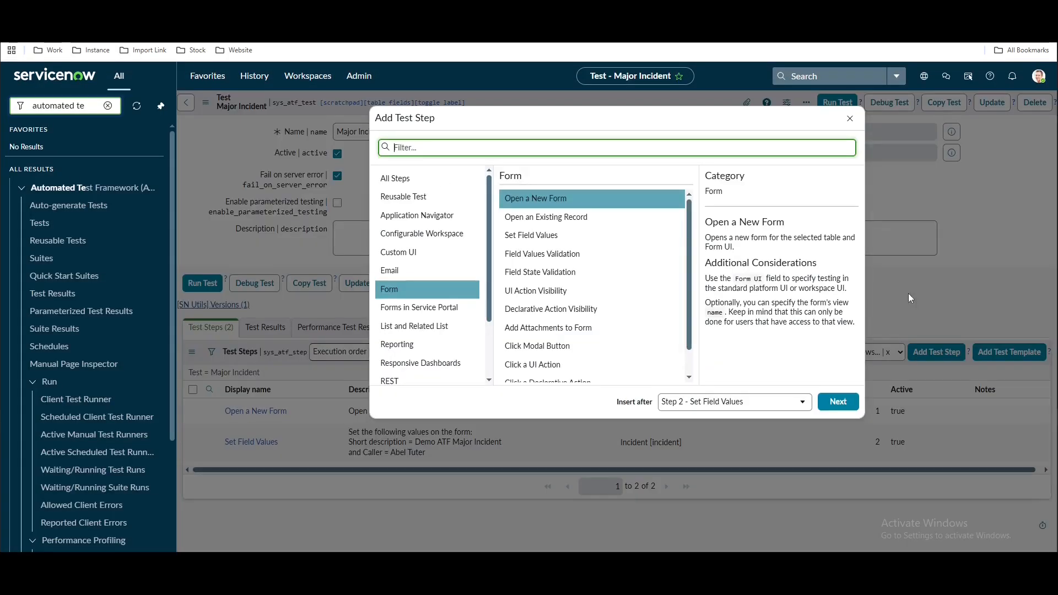
Add a Click a UI Action step and select the Submit UI action by filtering on its sys_id
click(534, 364)
click(838, 402)
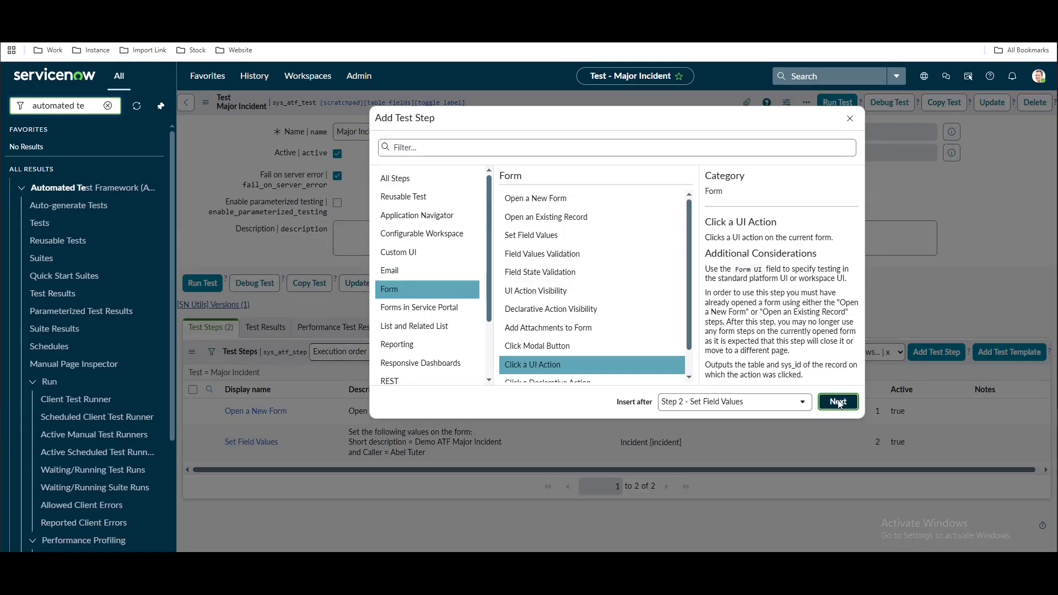
click(894, 423)
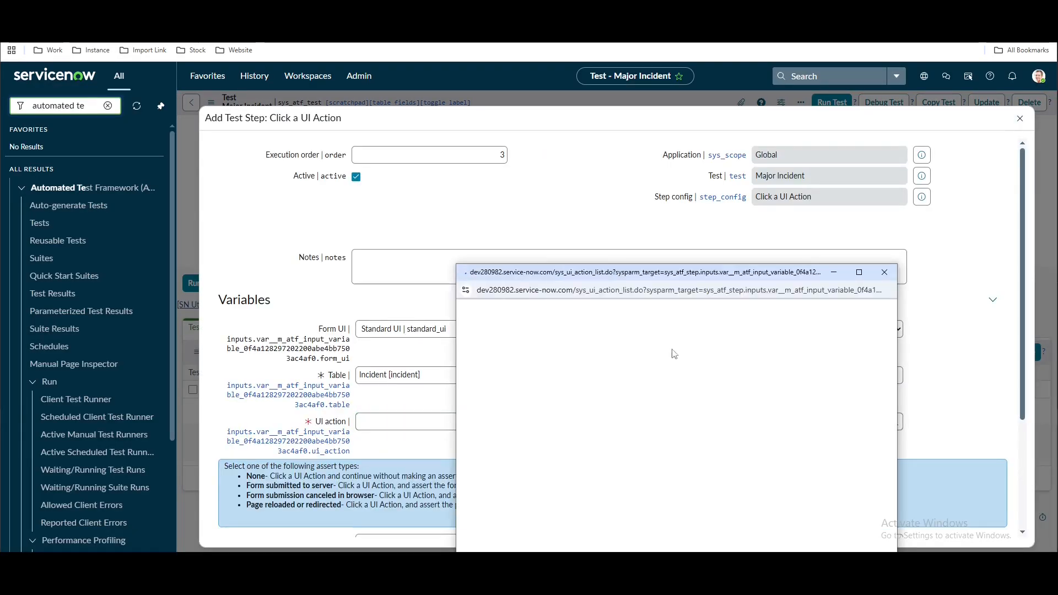
click(490, 312)
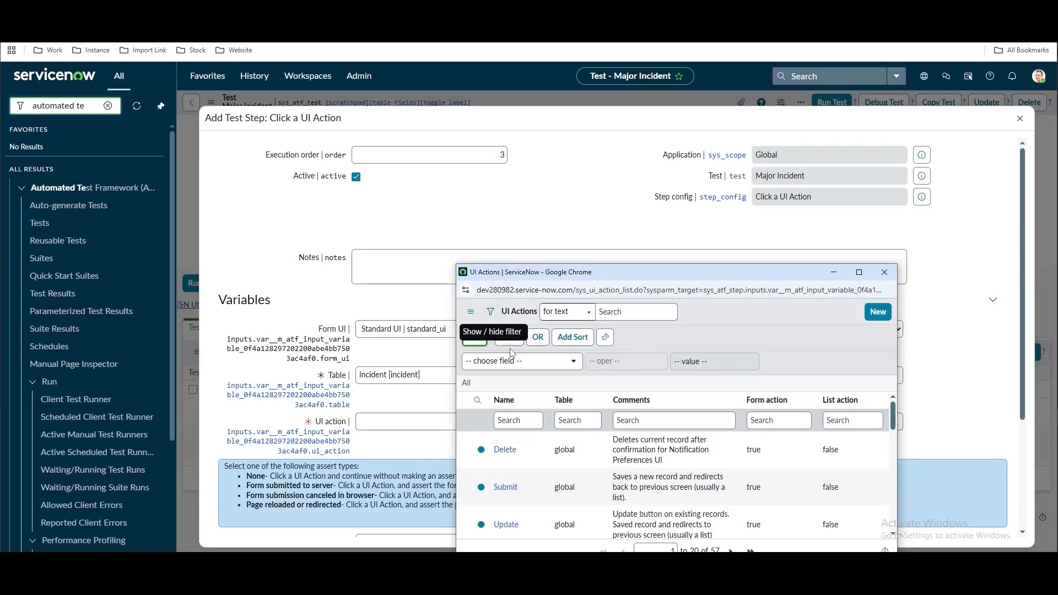
click(514, 361)
text(sys)
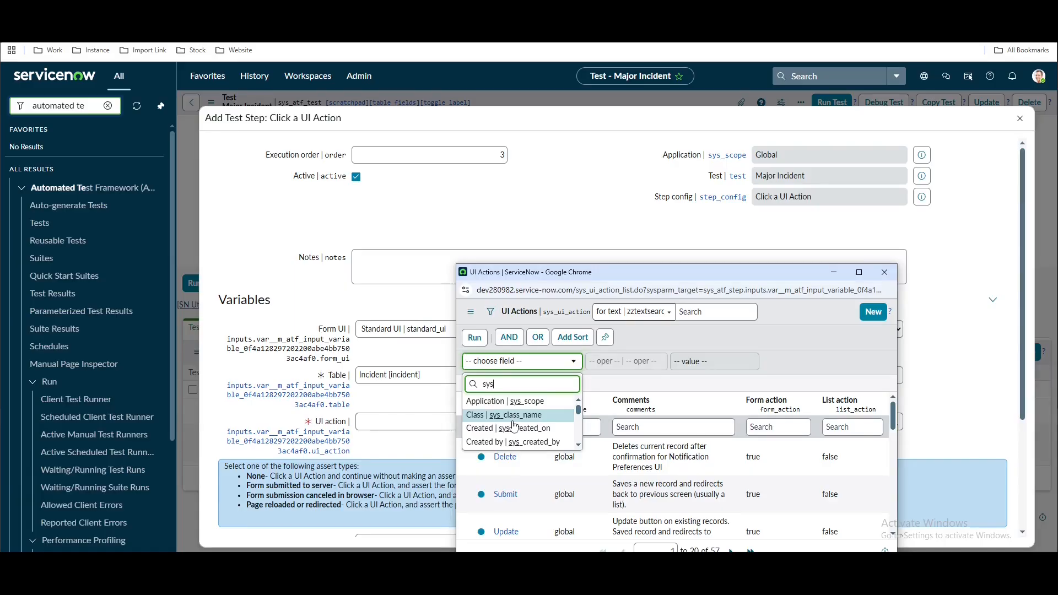
scroll(518, 423, down, 2)
text(_id)
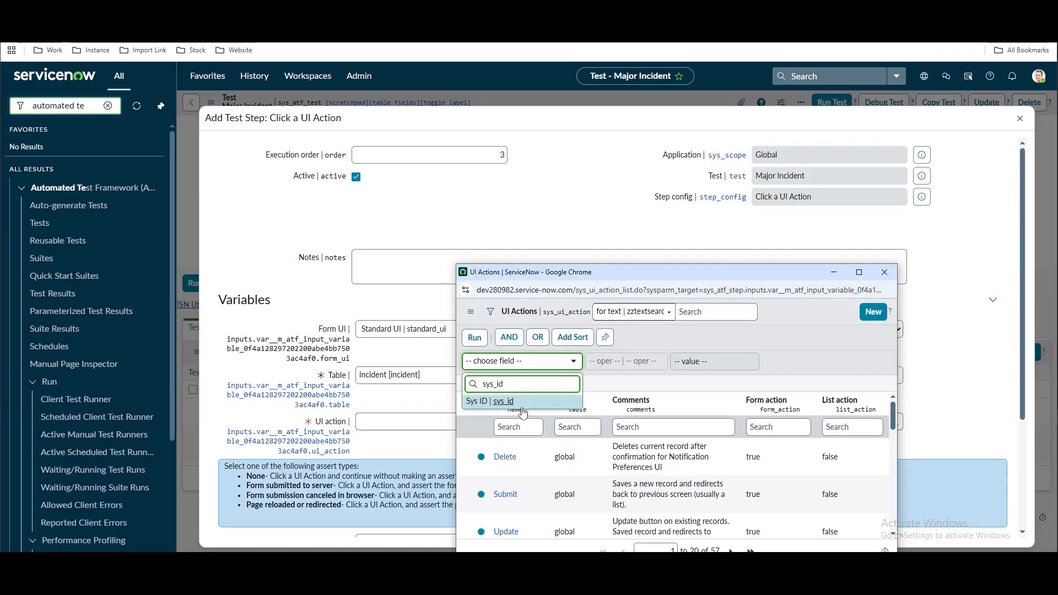
click(522, 408)
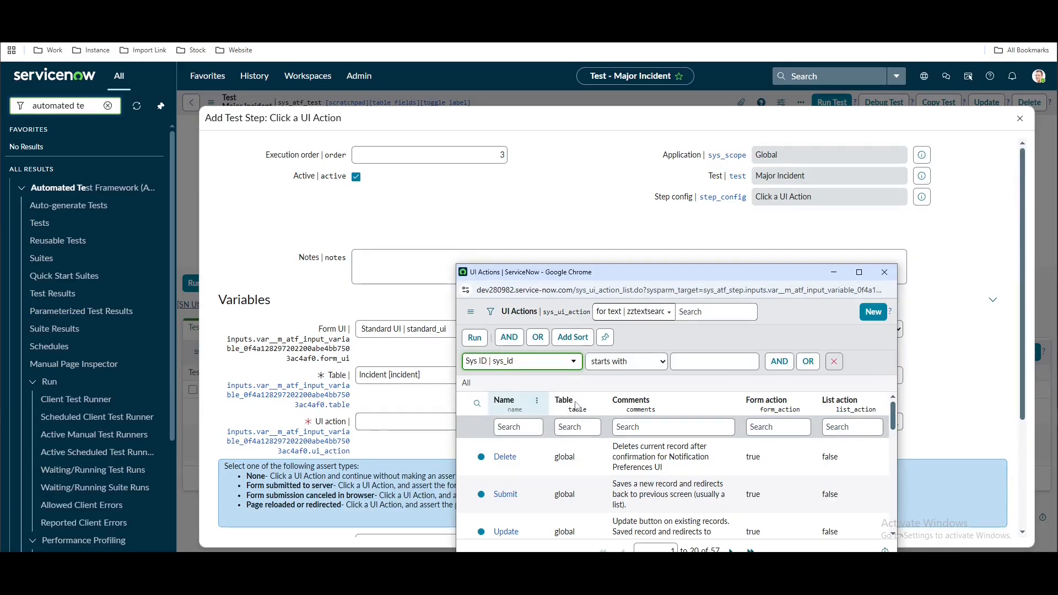
click(720, 363)
key(ctrl+v)
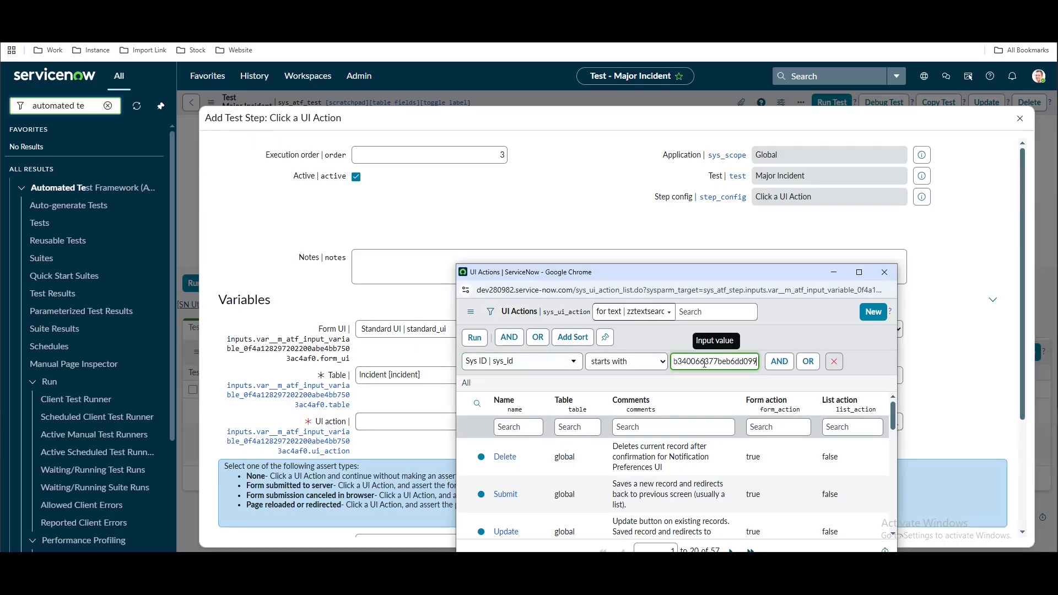
click(472, 340)
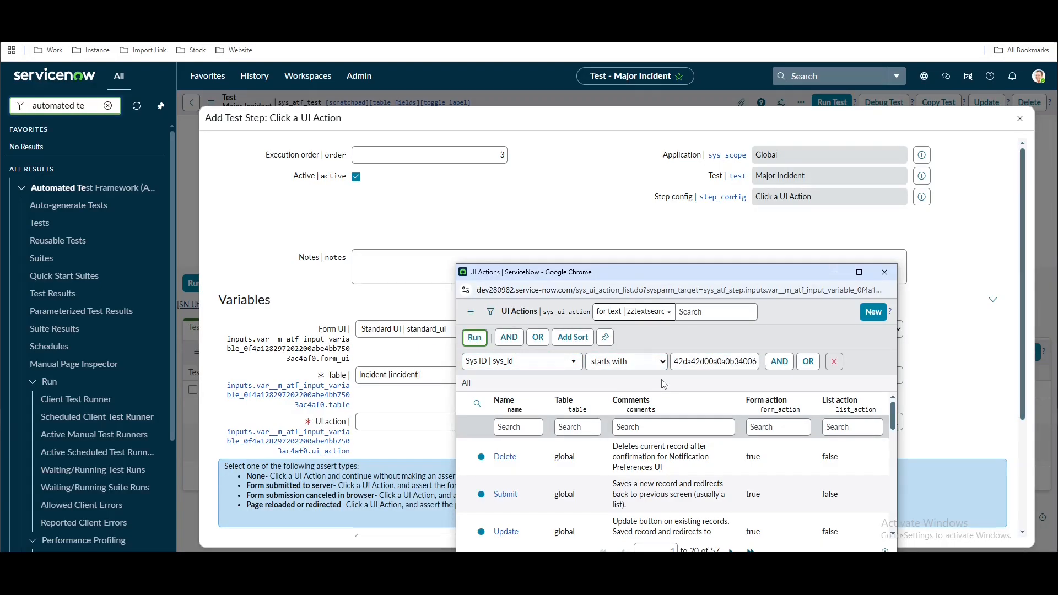
click(503, 401)
Set the assert type to Form submitted to server and save the step
scroll(512, 396, down, 3)
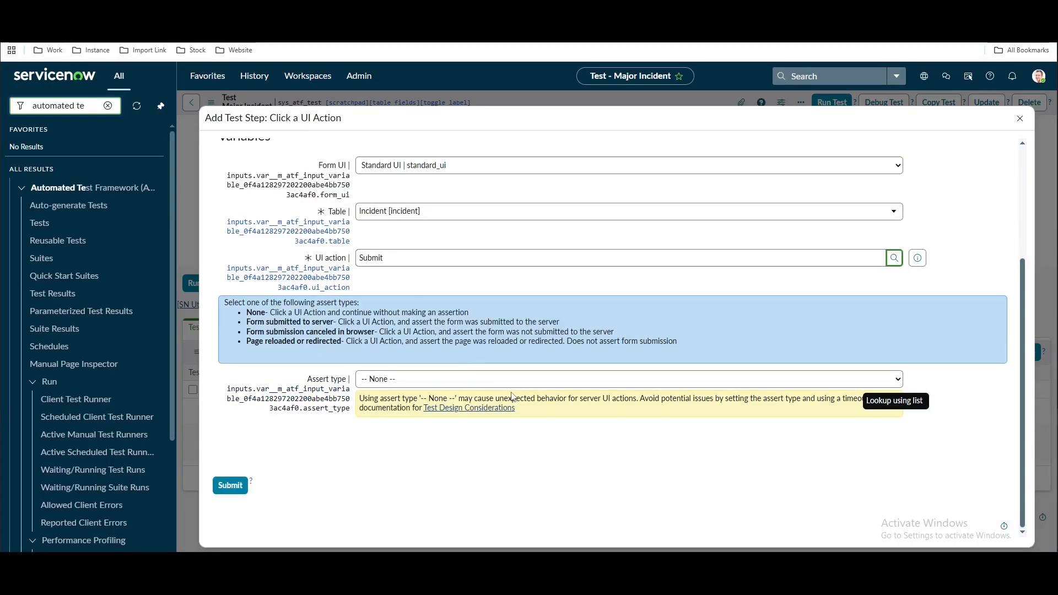
click(445, 380)
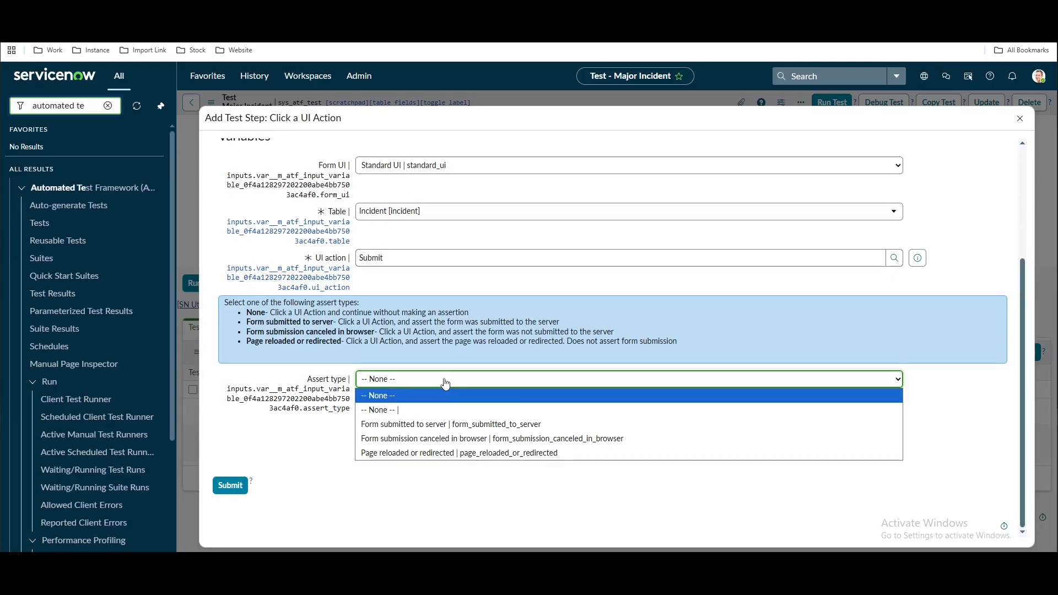
click(426, 427)
click(231, 484)
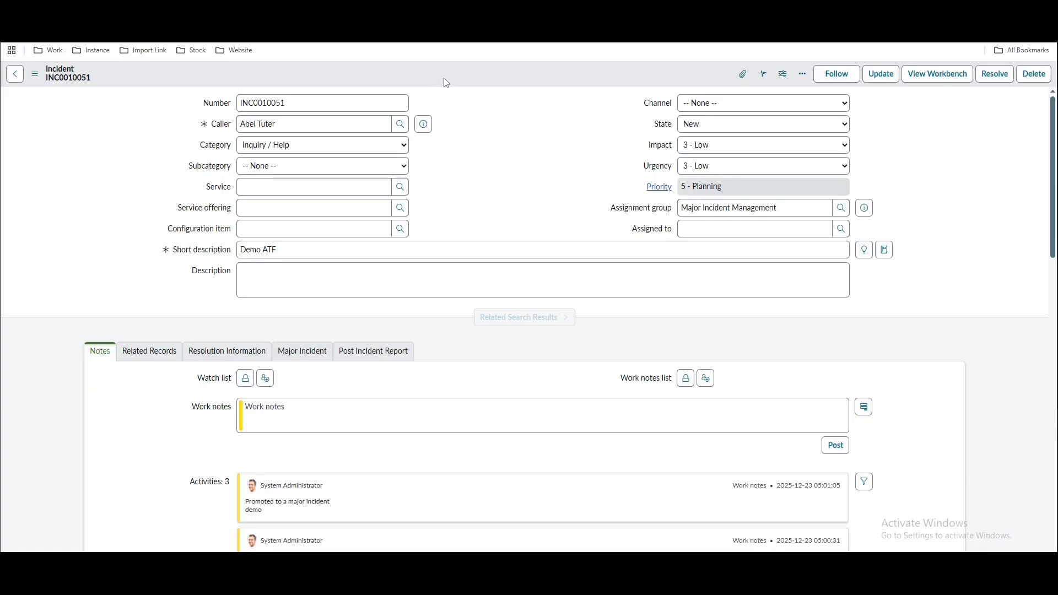
right_click(447, 83)
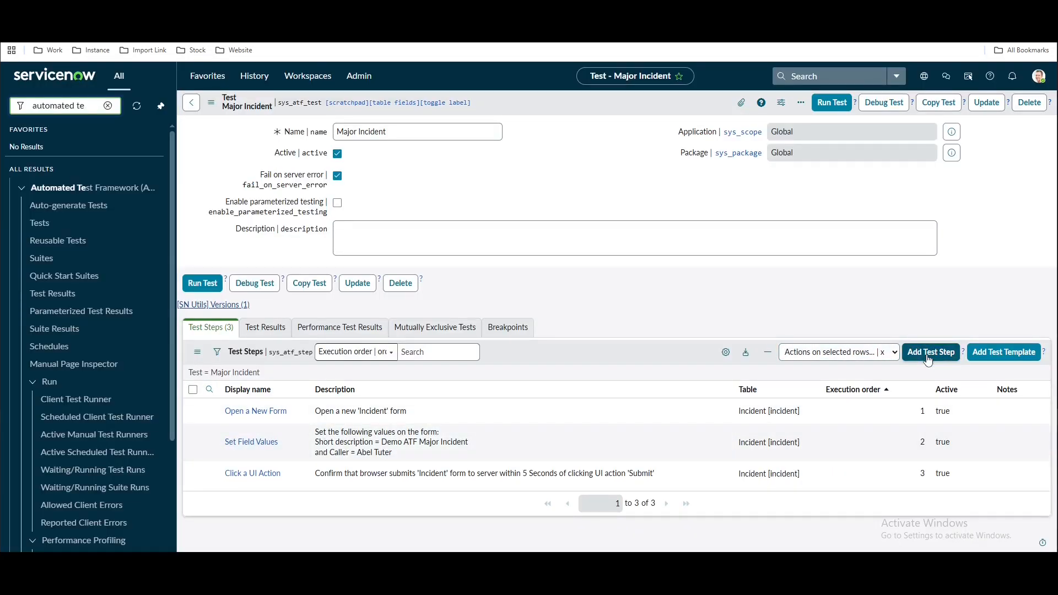
Add a UI Action Visibility step, unlock the Visible field, and search the navigator for 'ui action'
click(924, 358)
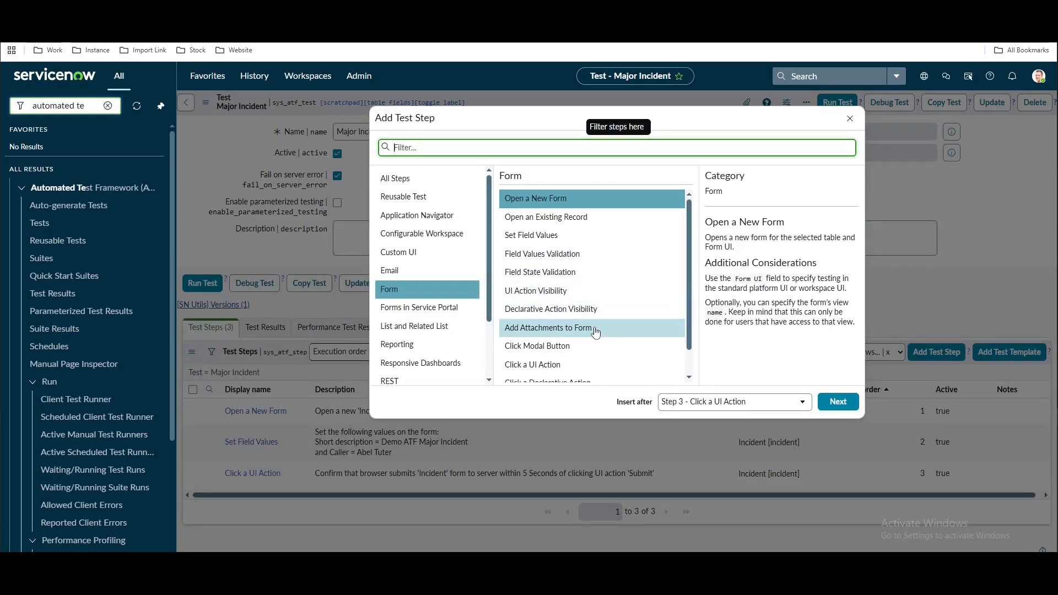
click(543, 297)
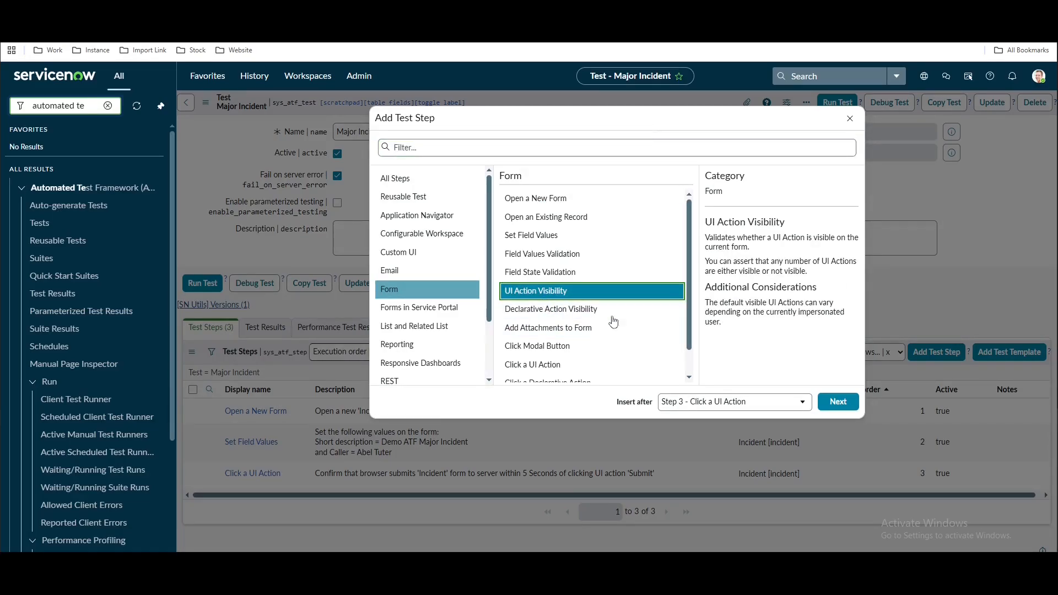
click(837, 408)
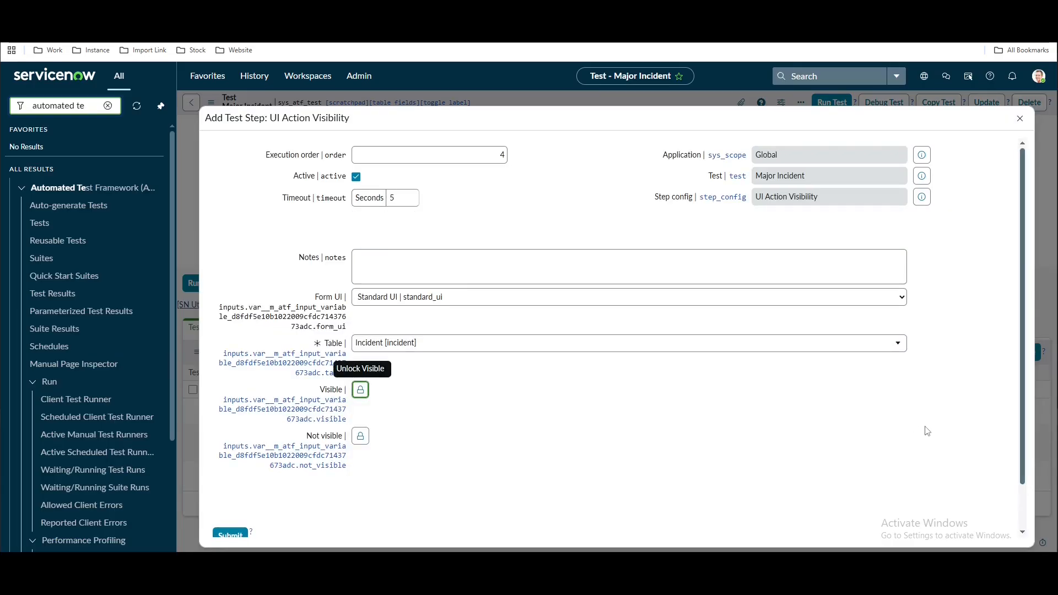
click(360, 390)
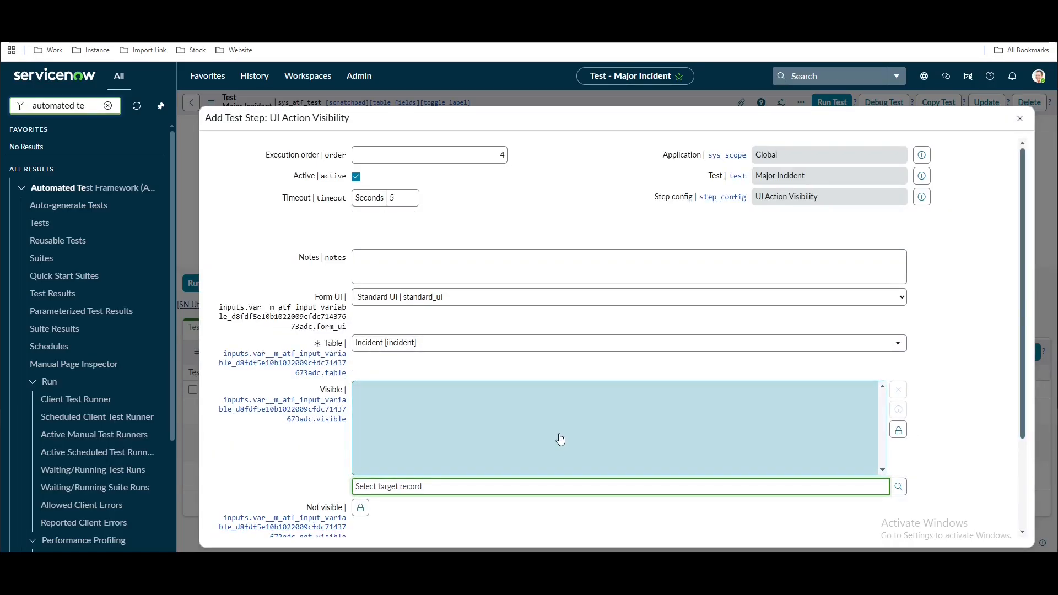
click(108, 105)
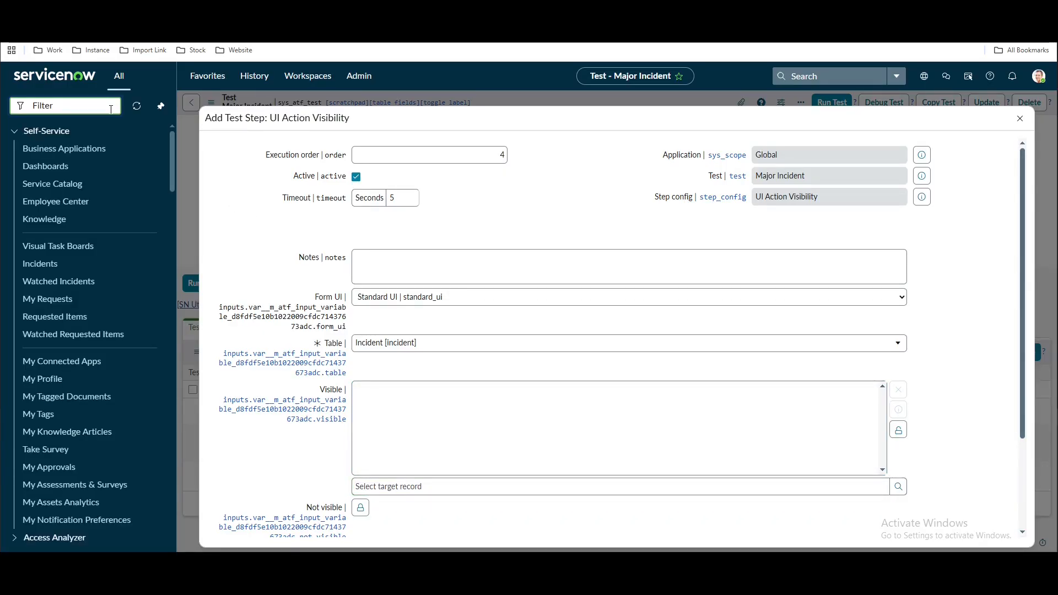
text(ui act)
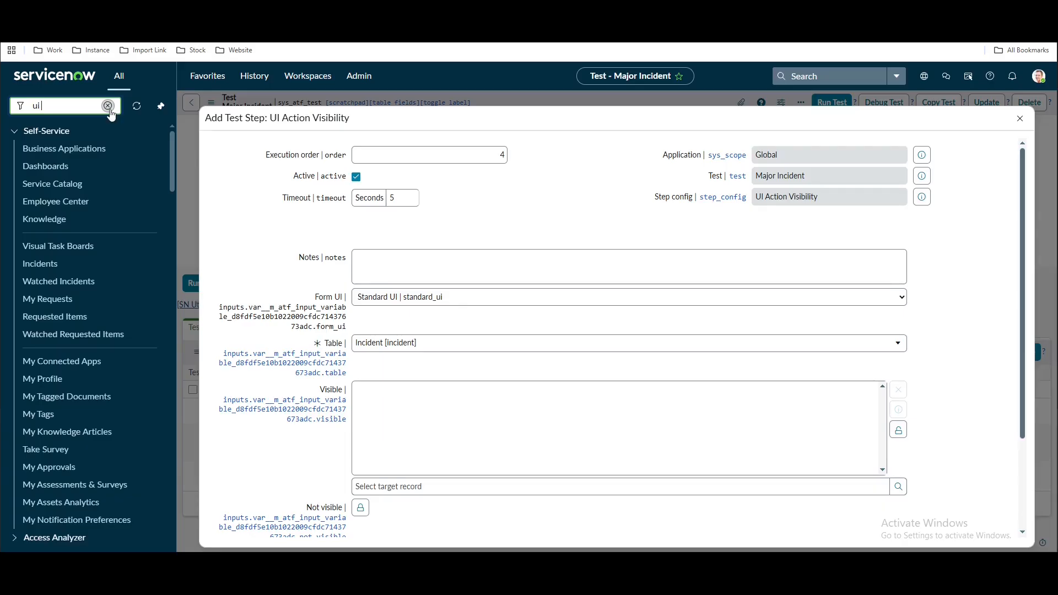
text(ion)
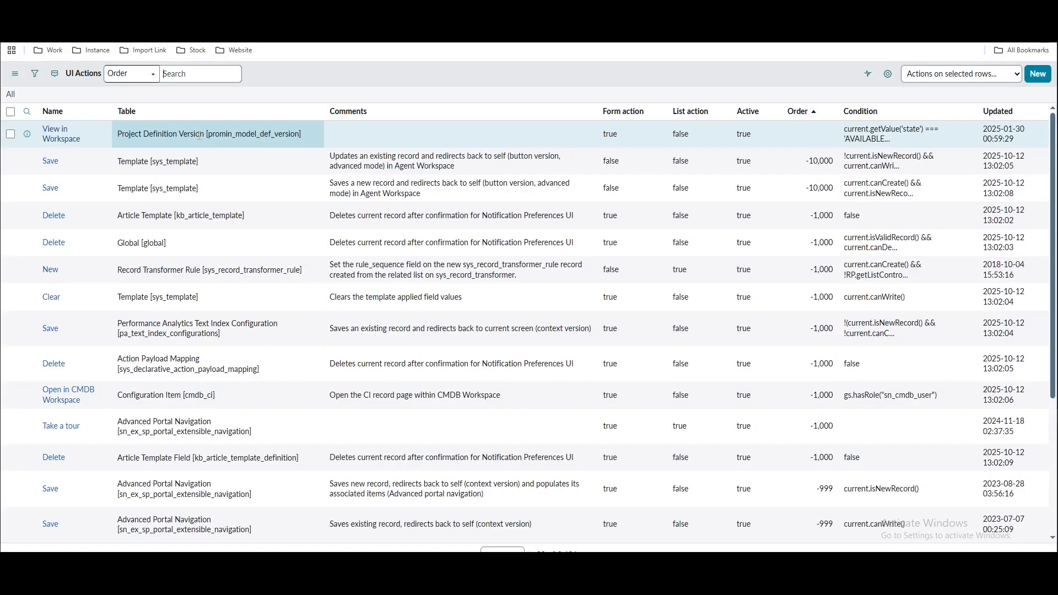
List the incident table's UI actions whose names match '*pro'
click(27, 112)
click(194, 134)
text(incide)
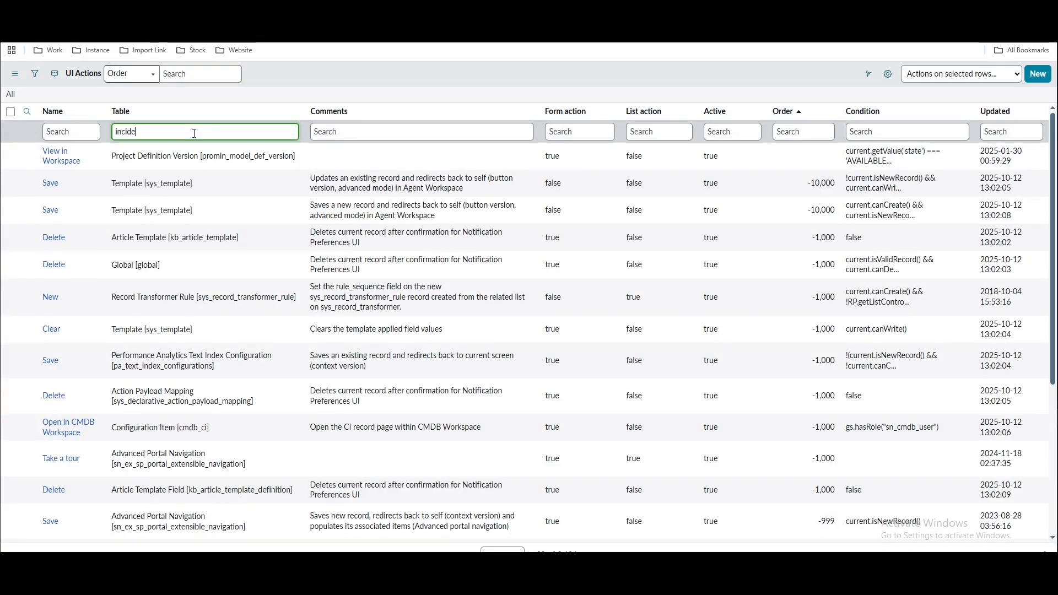
text(nt)
key(Return)
click(90, 131)
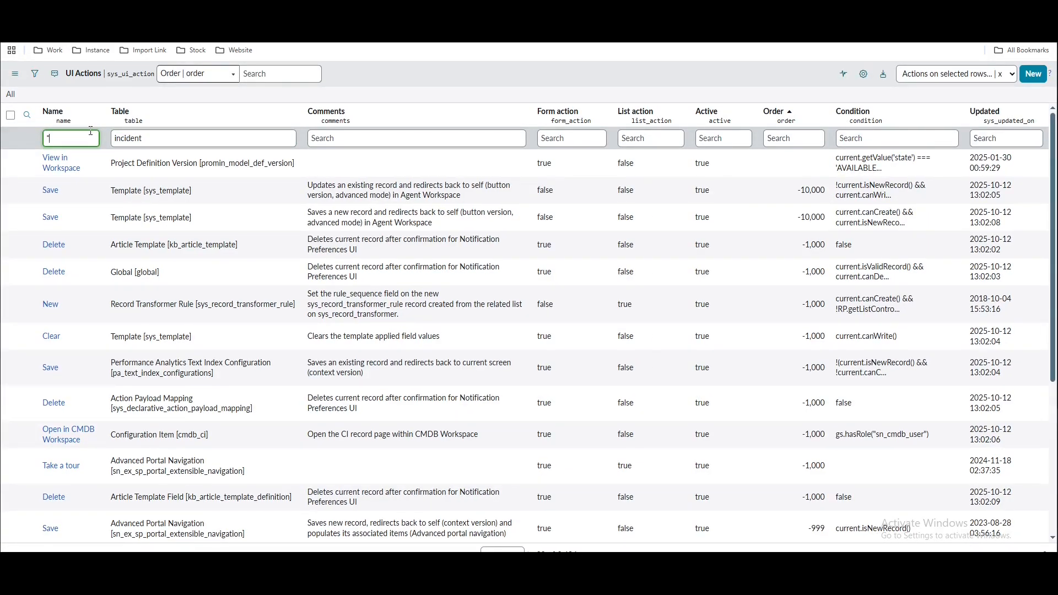
text(*pro)
key(Return)
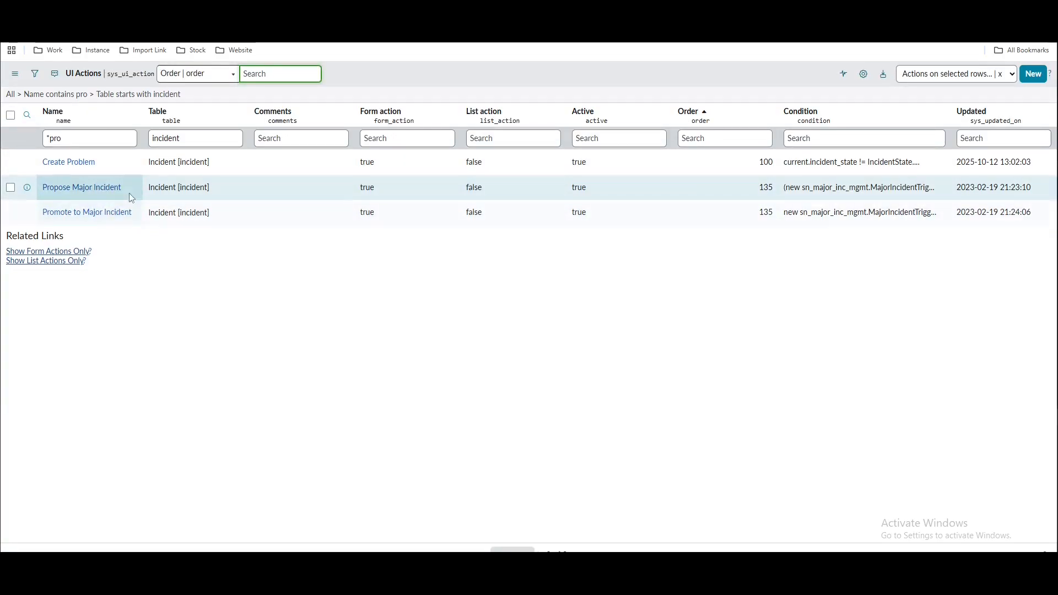
Copy Propose Major Incident's sys_id and add that action to the step's Visible list
right_click(130, 187)
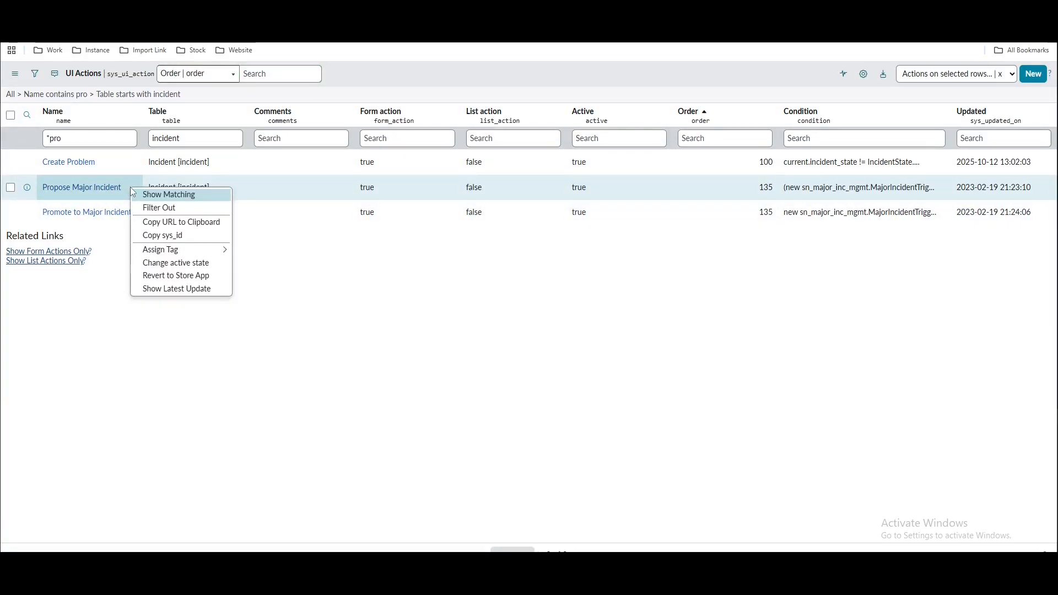
click(160, 233)
click(165, 10)
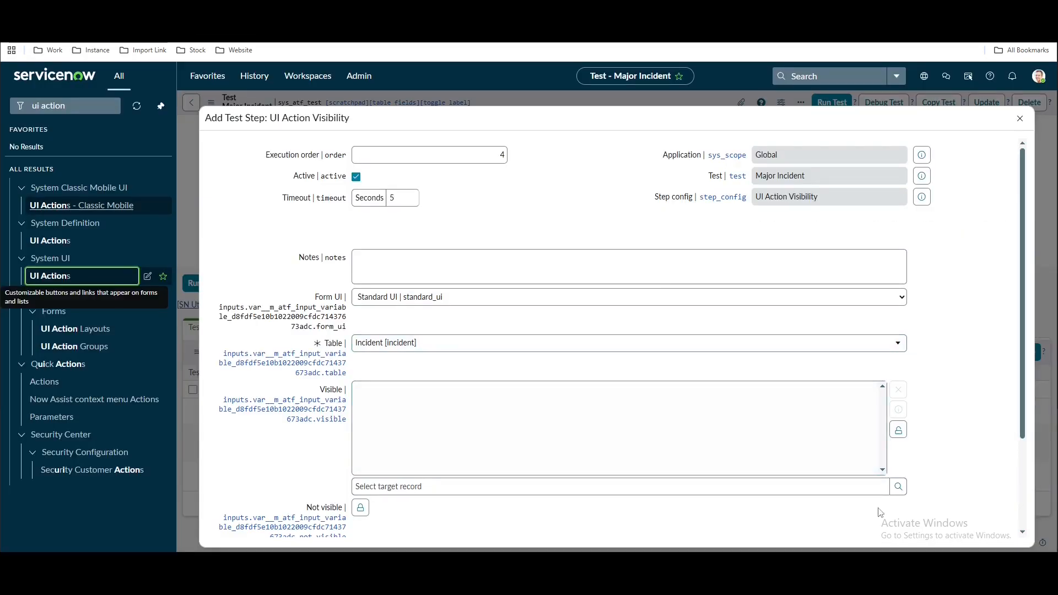
click(900, 486)
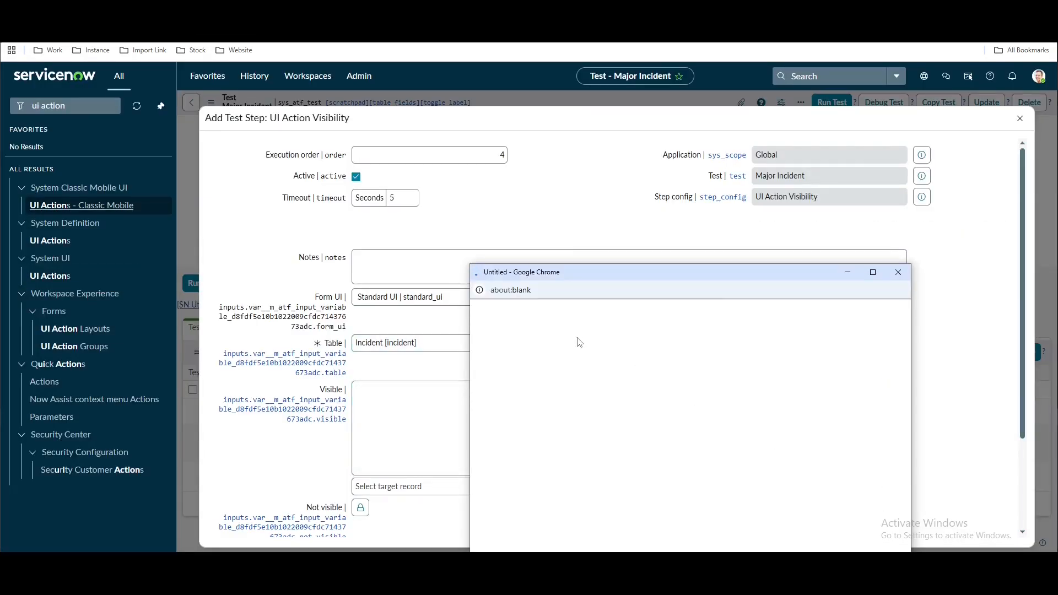
click(503, 312)
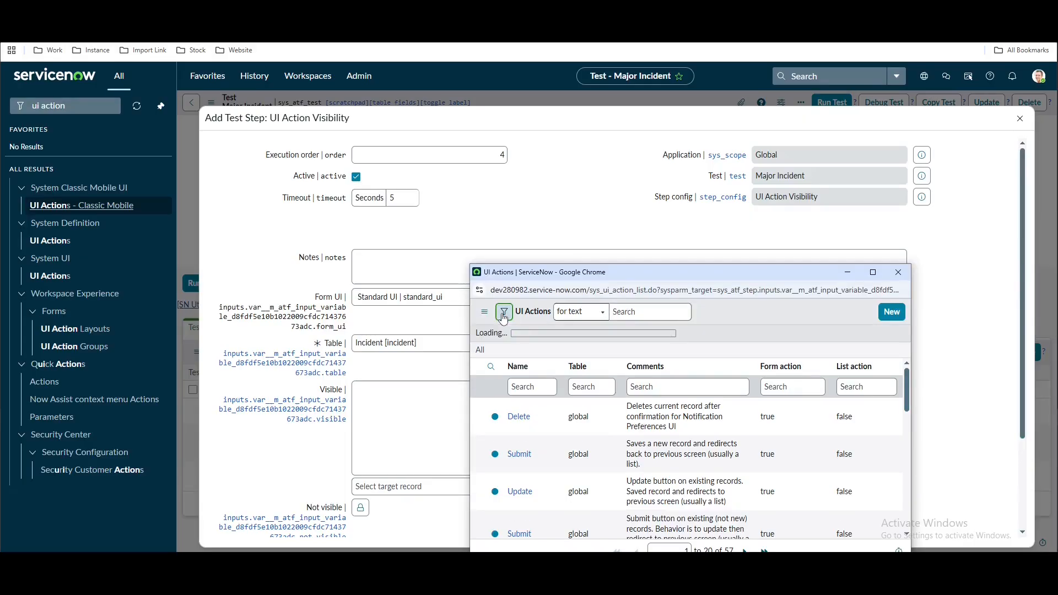
click(518, 364)
text(sys_id)
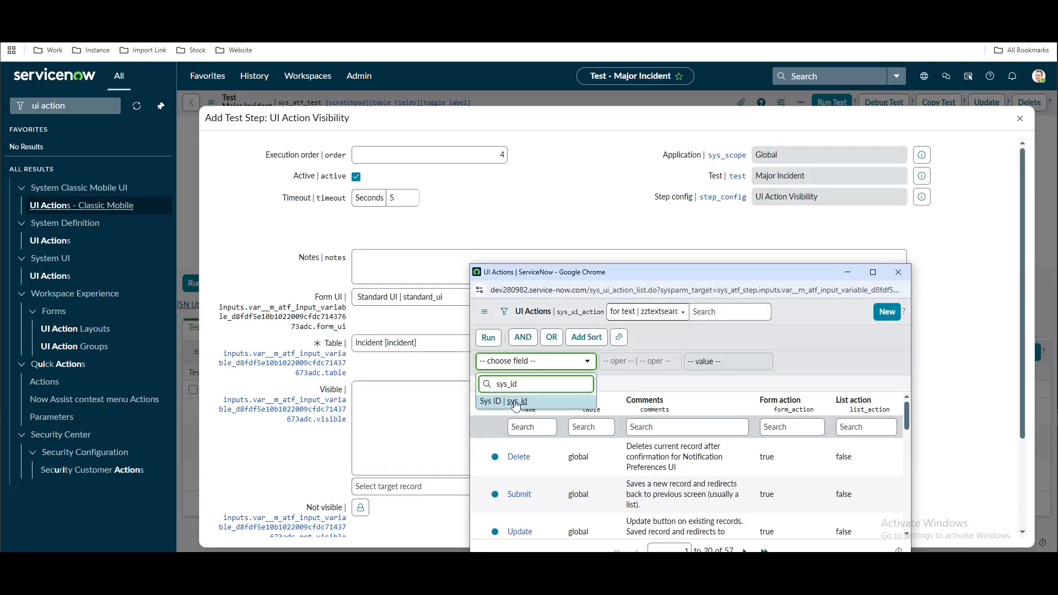
click(516, 406)
click(698, 361)
key(ctrl+v)
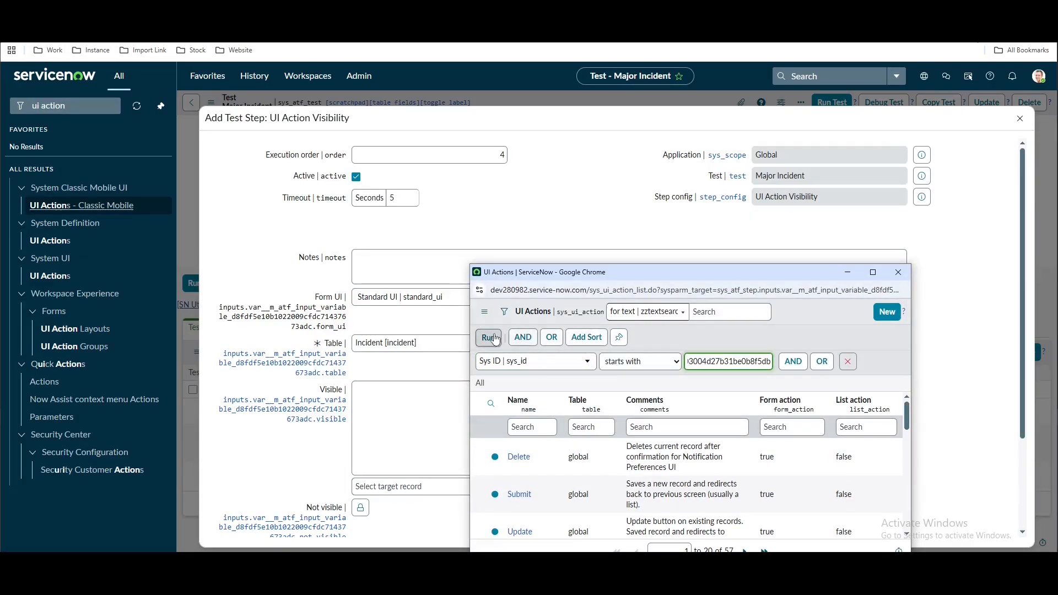
click(491, 338)
click(524, 394)
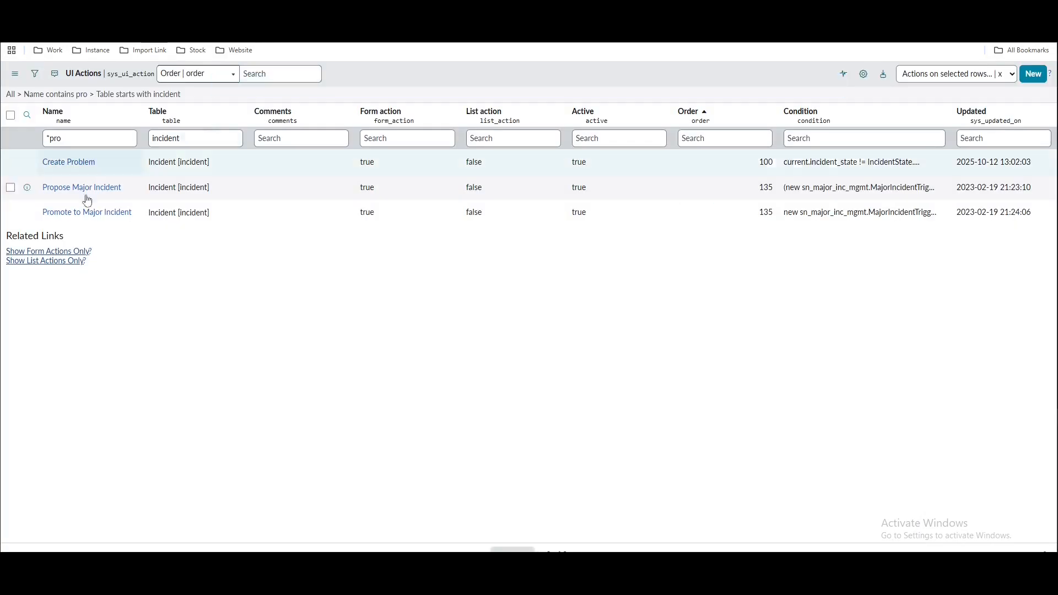
Add Promote to Major Incident to Visible by its sys_id and save the UI Action Visibility step
right_click(96, 214)
click(127, 264)
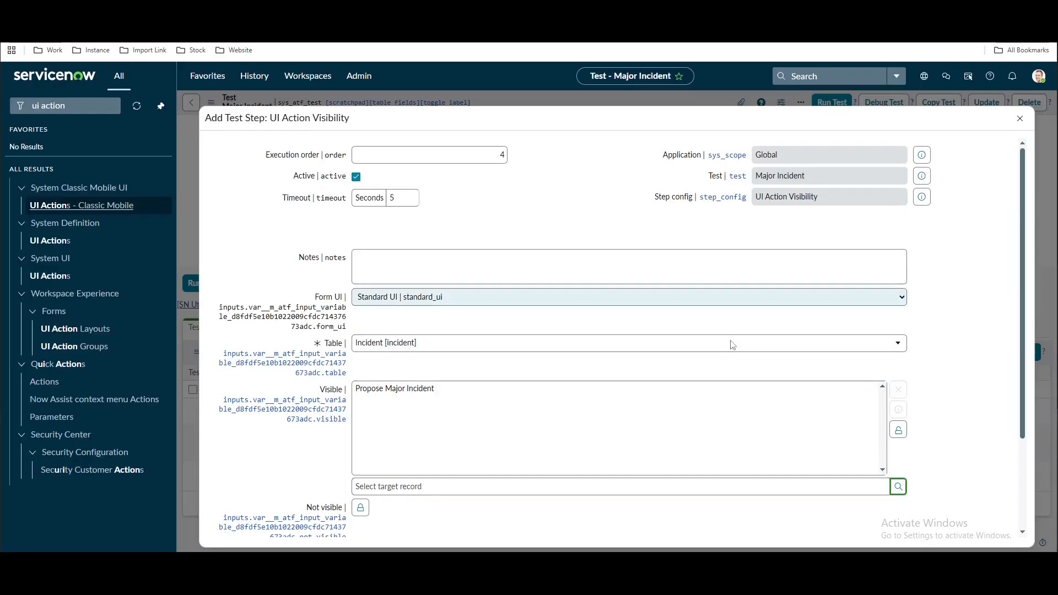
click(895, 485)
click(496, 312)
click(512, 361)
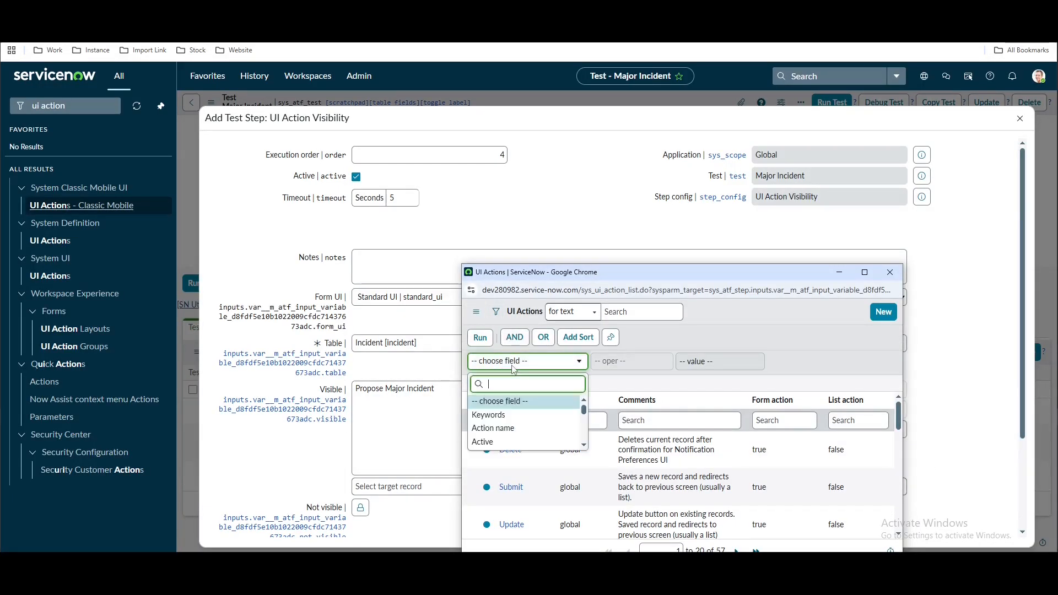
text(sys_id)
click(514, 407)
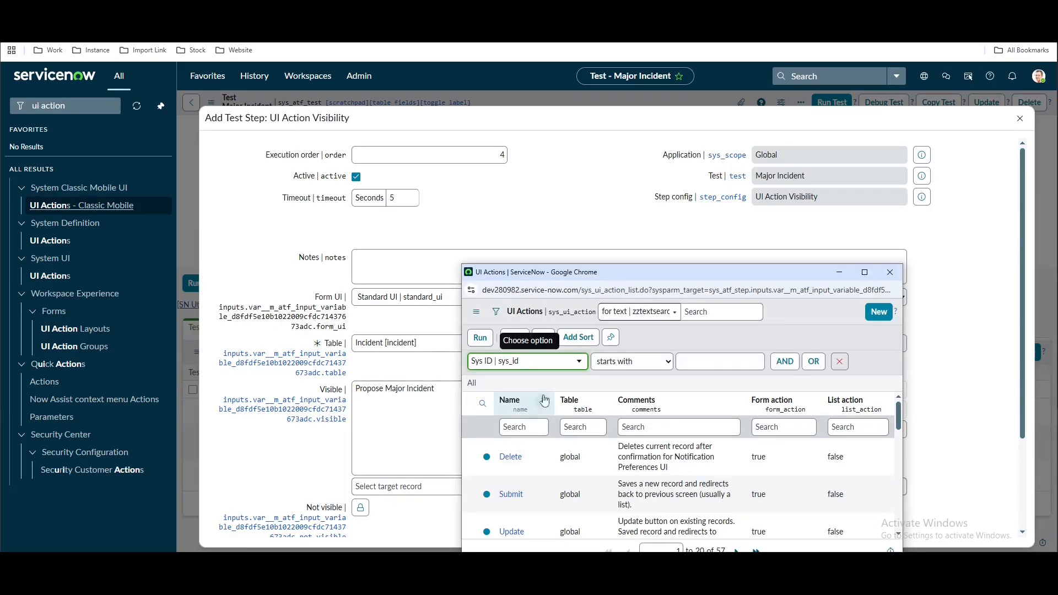
click(720, 361)
key(ctrl+v)
click(478, 337)
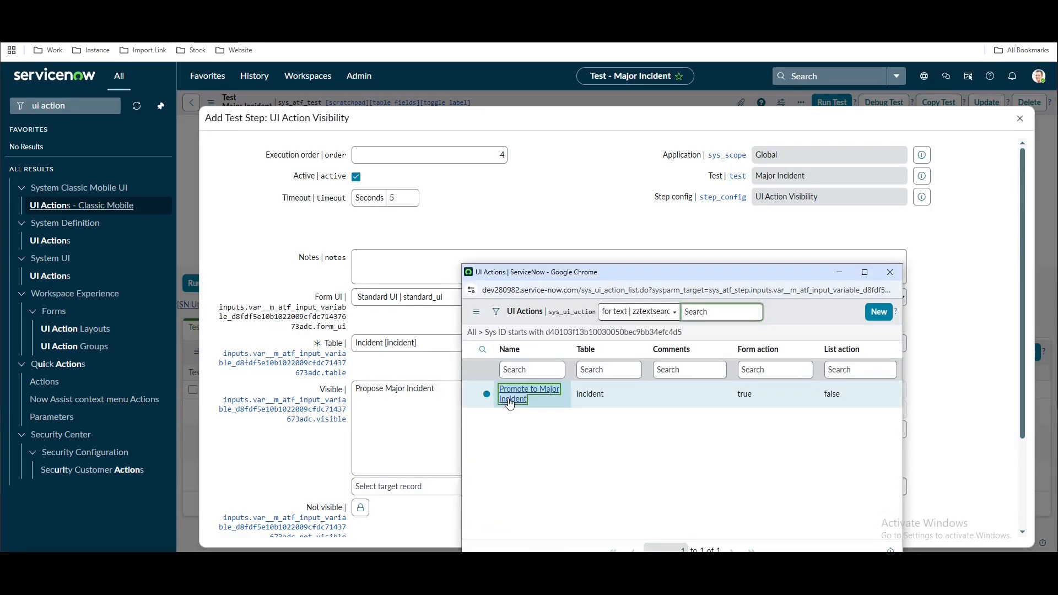
click(509, 392)
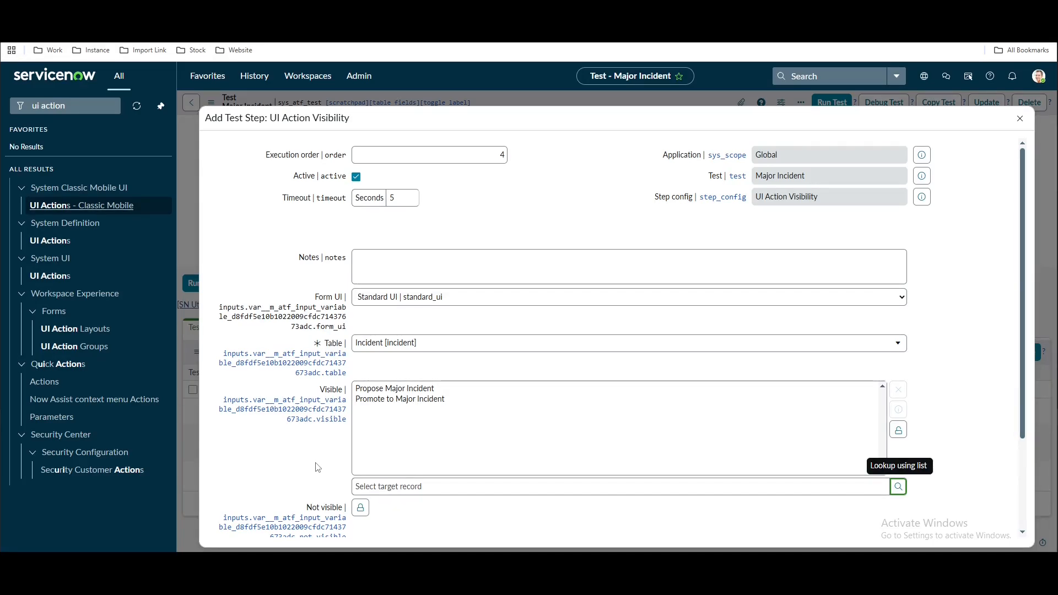
scroll(318, 467, down, 2)
click(237, 497)
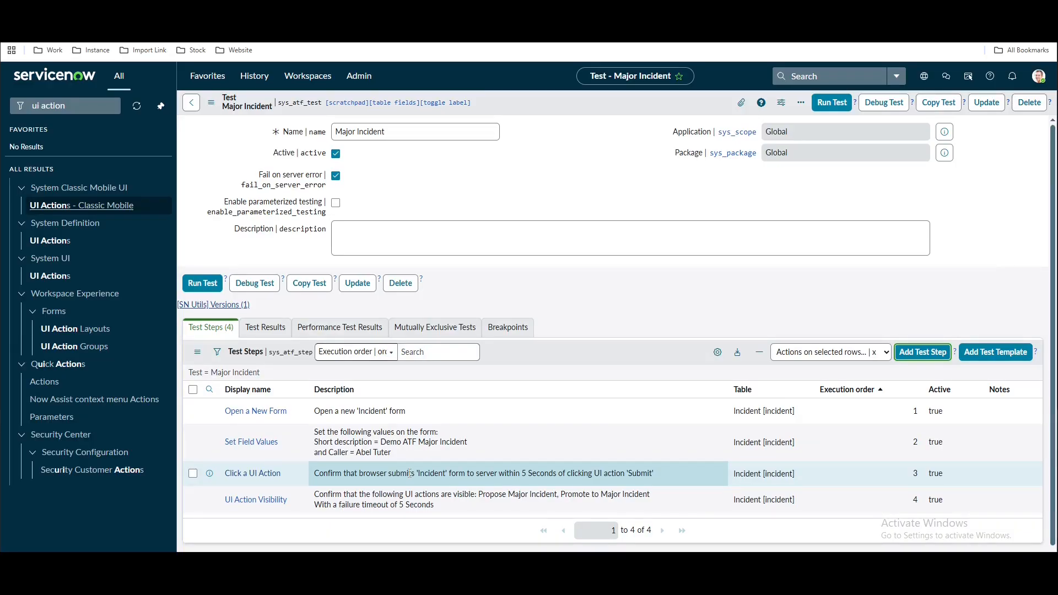
Demote INC0010051 from major incident with work note 'df'
click(916, 355)
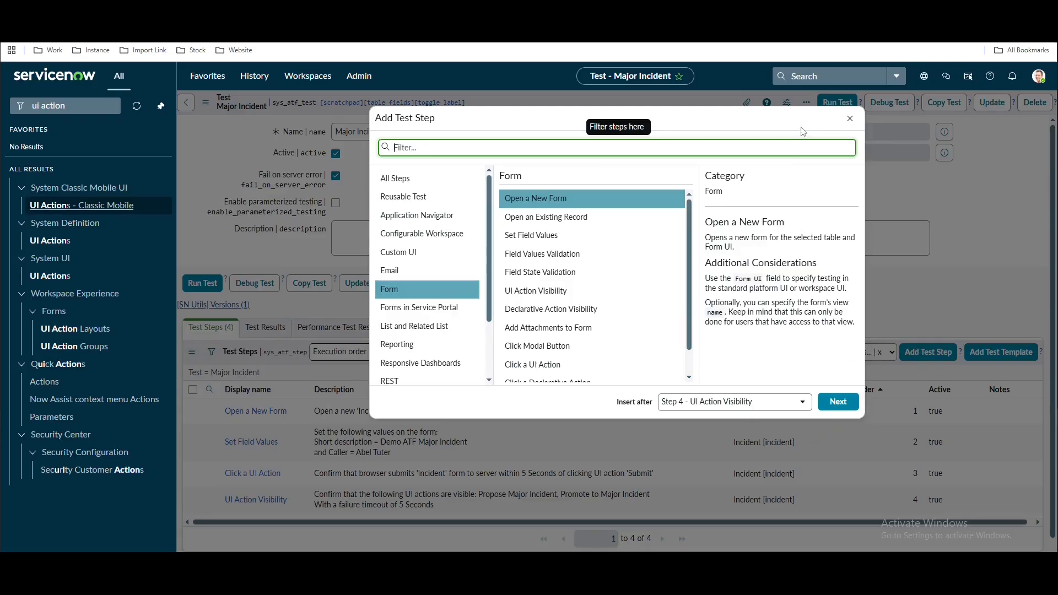
click(850, 118)
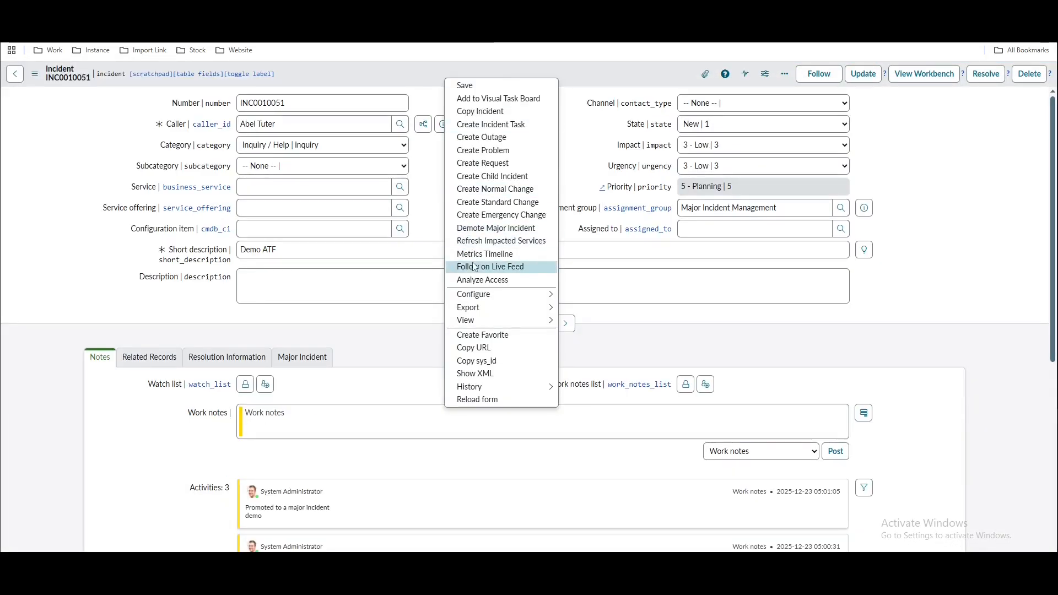
click(485, 234)
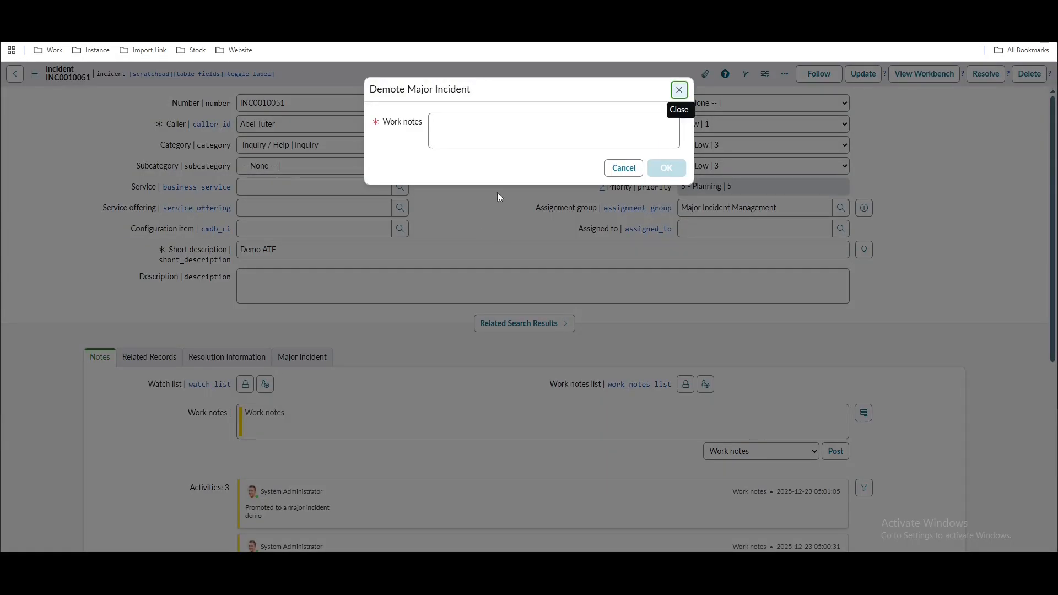
click(515, 134)
text(df)
click(665, 168)
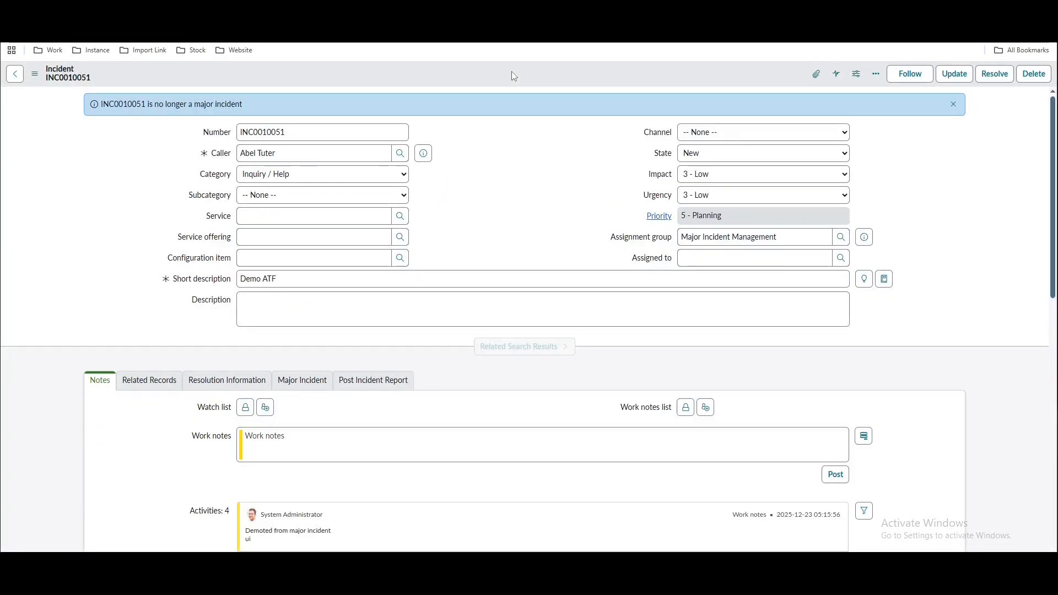
Open the Propose Major Incident dialog on INC0010051, then cancel it without proposing
right_click(511, 72)
double_click(484, 77)
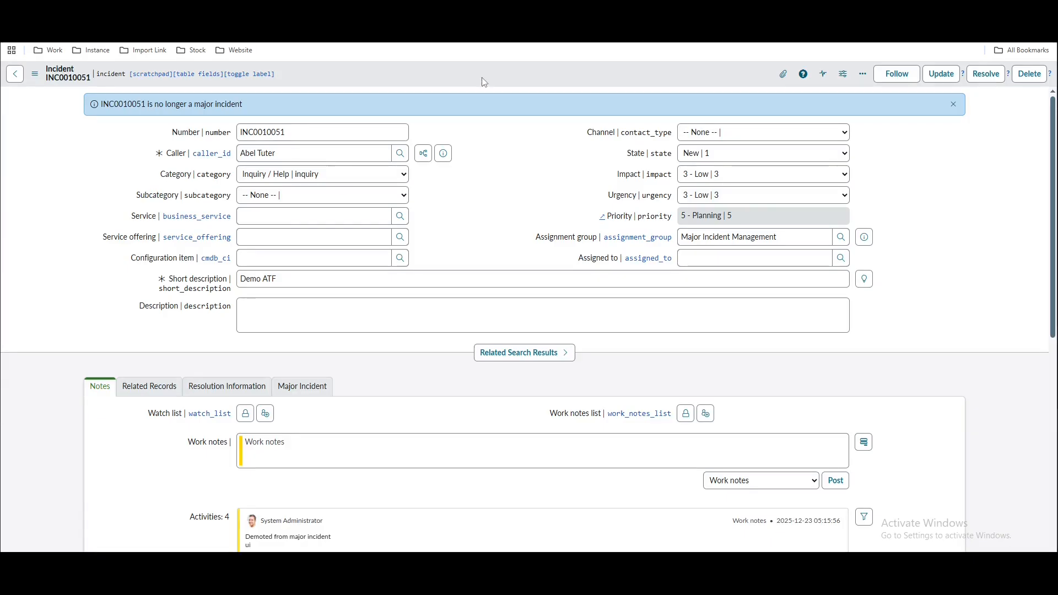
right_click(482, 77)
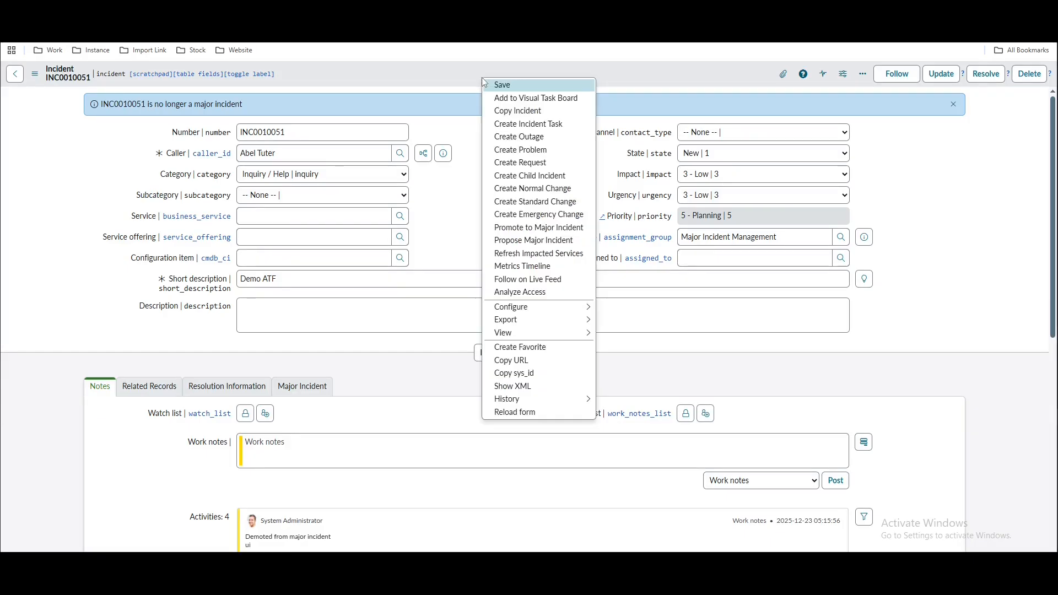
click(513, 243)
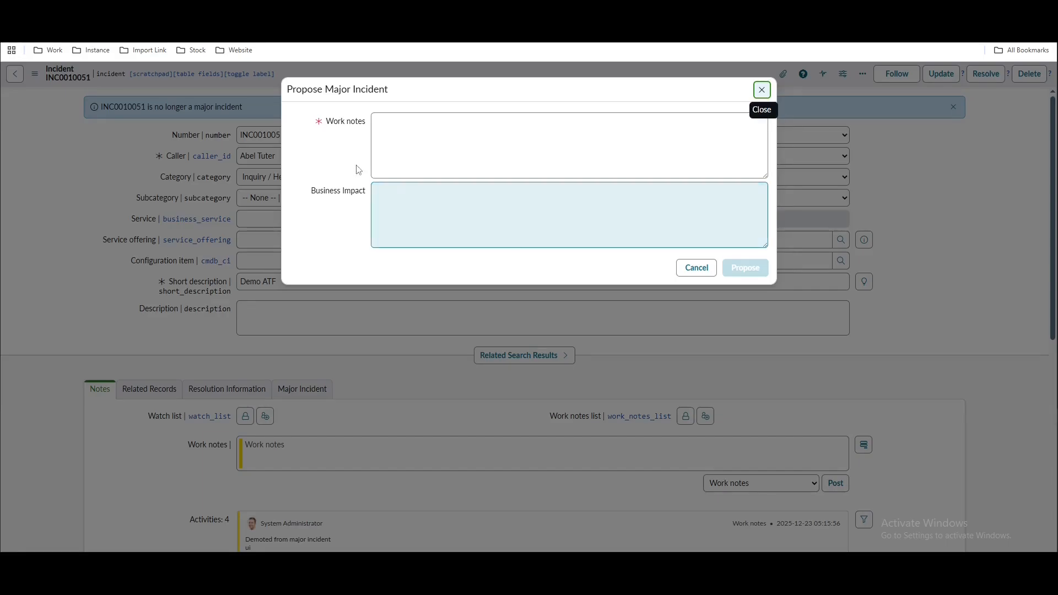
click(450, 161)
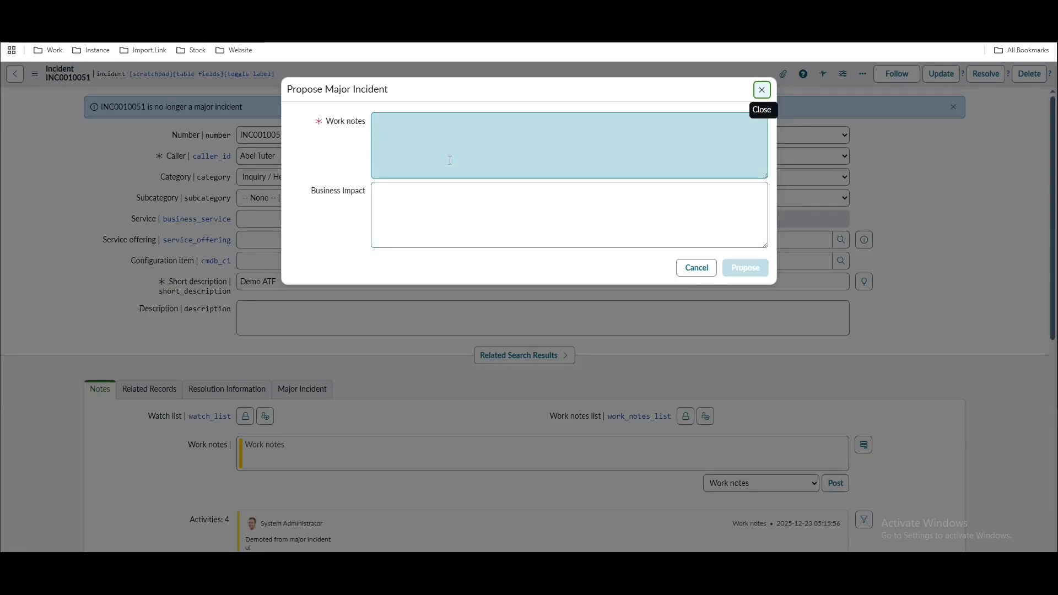
click(375, 193)
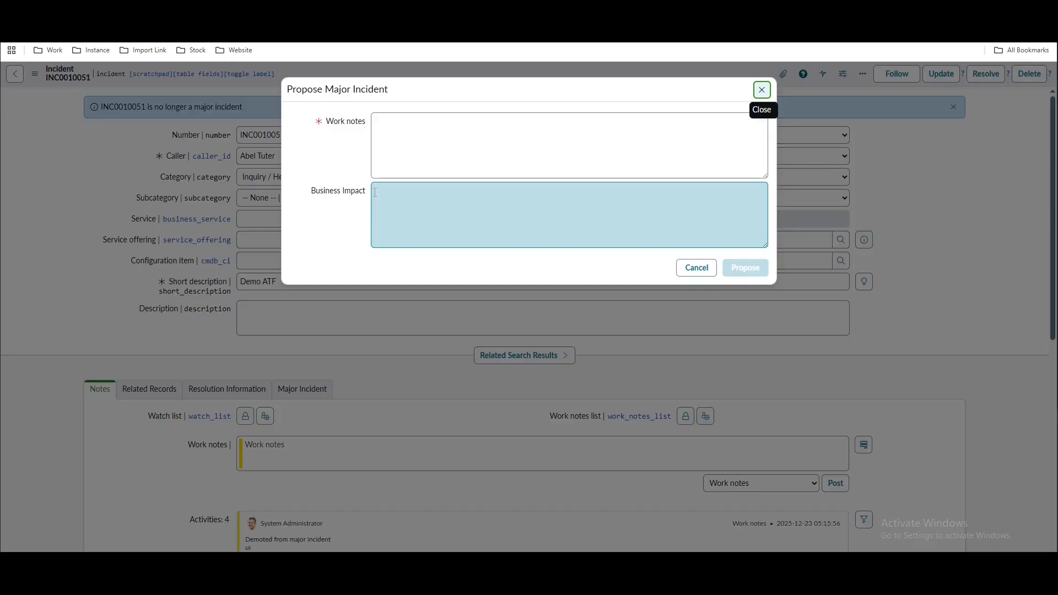
click(697, 268)
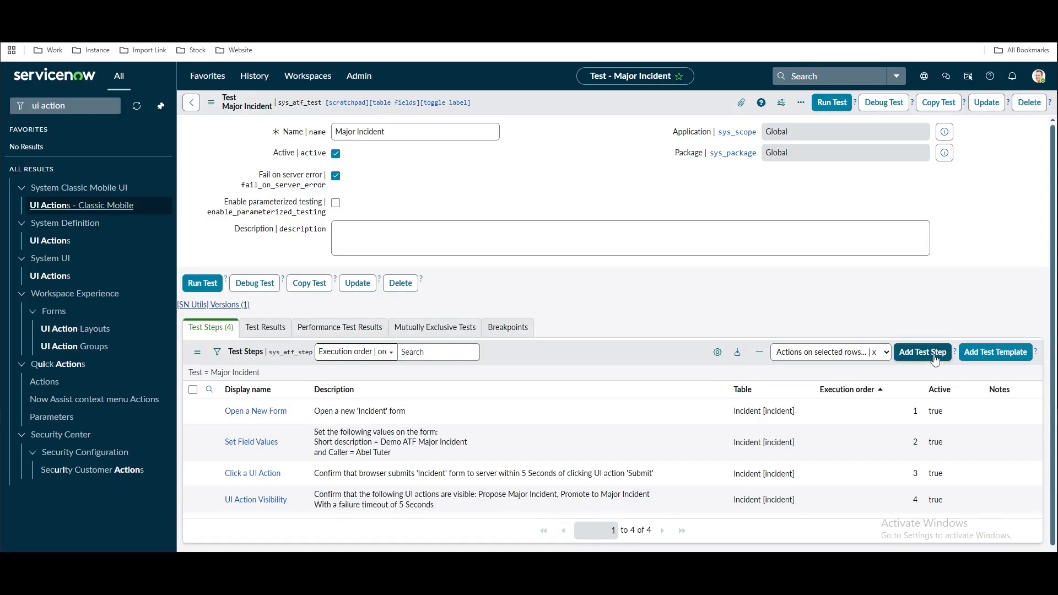
Add a Set Field Values step that writes 'Proposed Major Incident by ATF' into Work notes, and save it
click(922, 352)
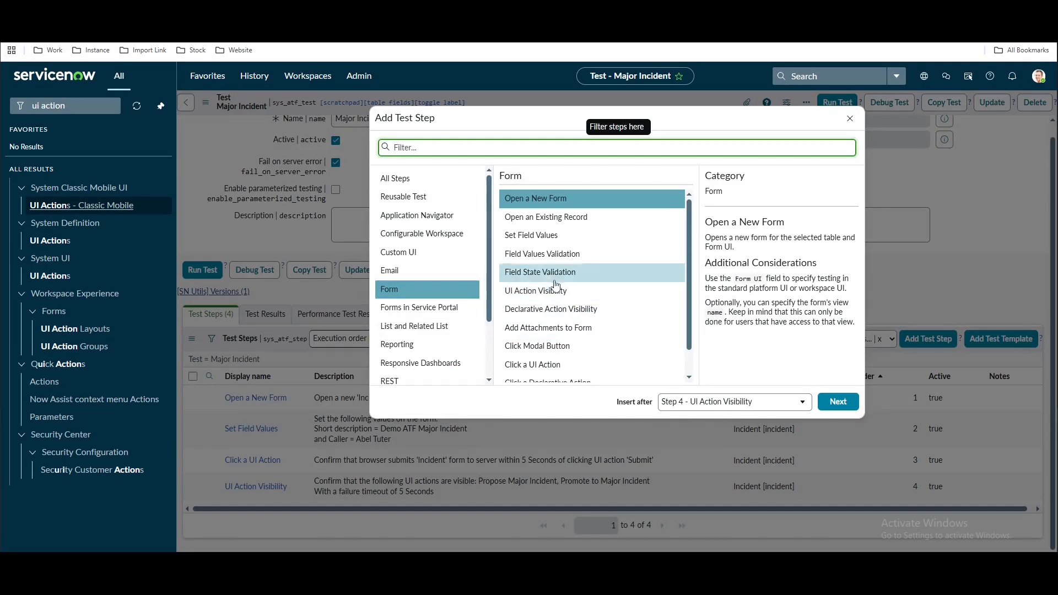
click(542, 236)
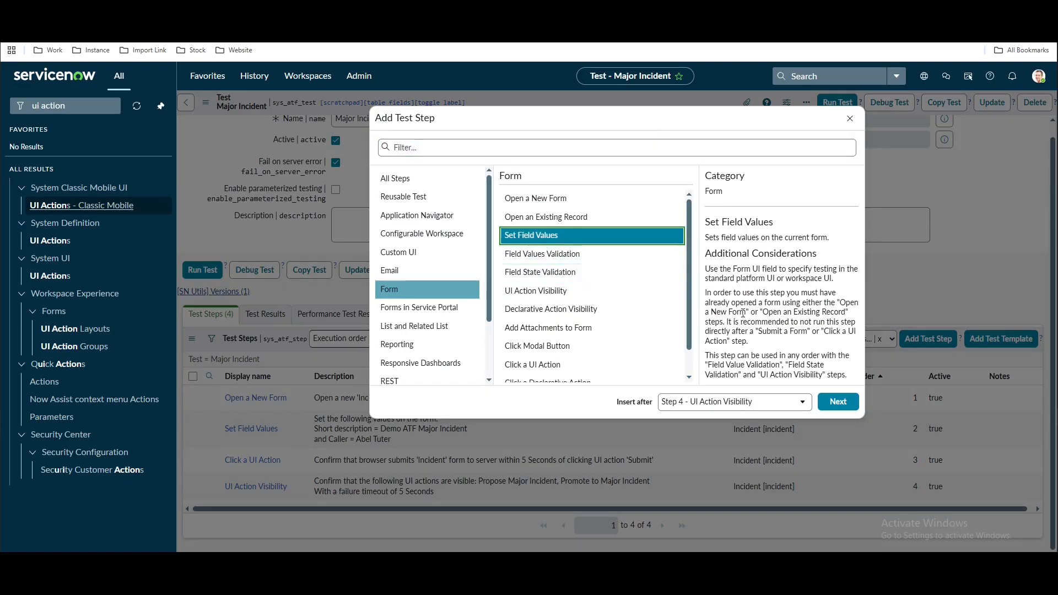
click(837, 403)
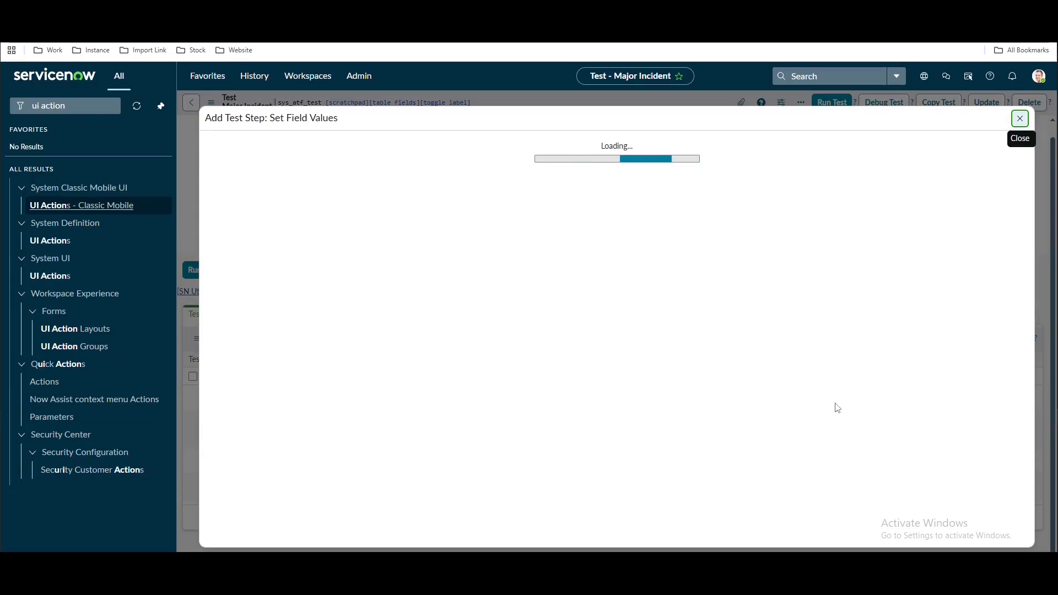
click(446, 395)
text(work)
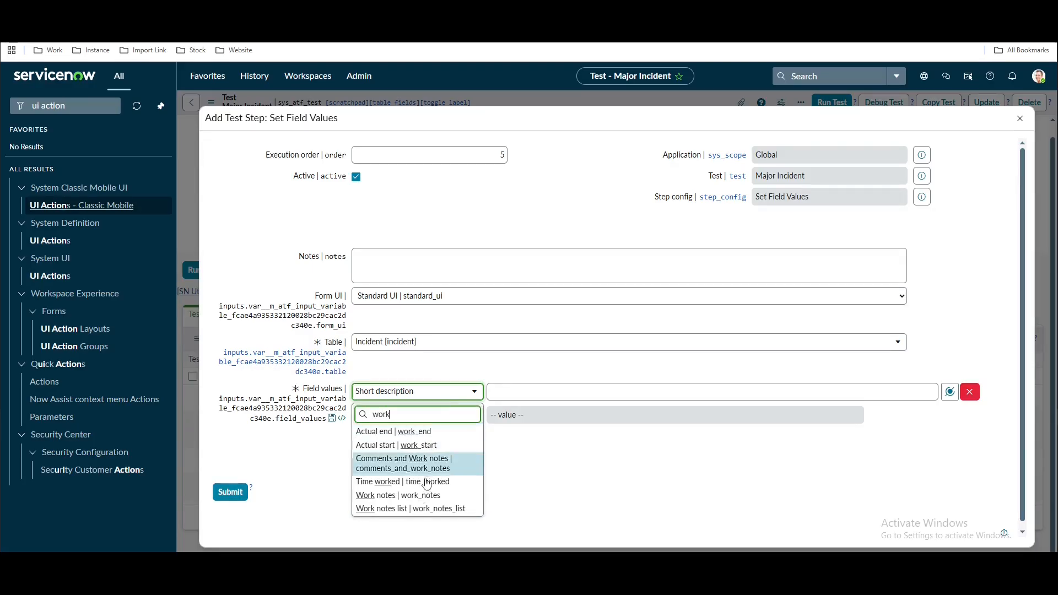
click(397, 495)
text(Prop)
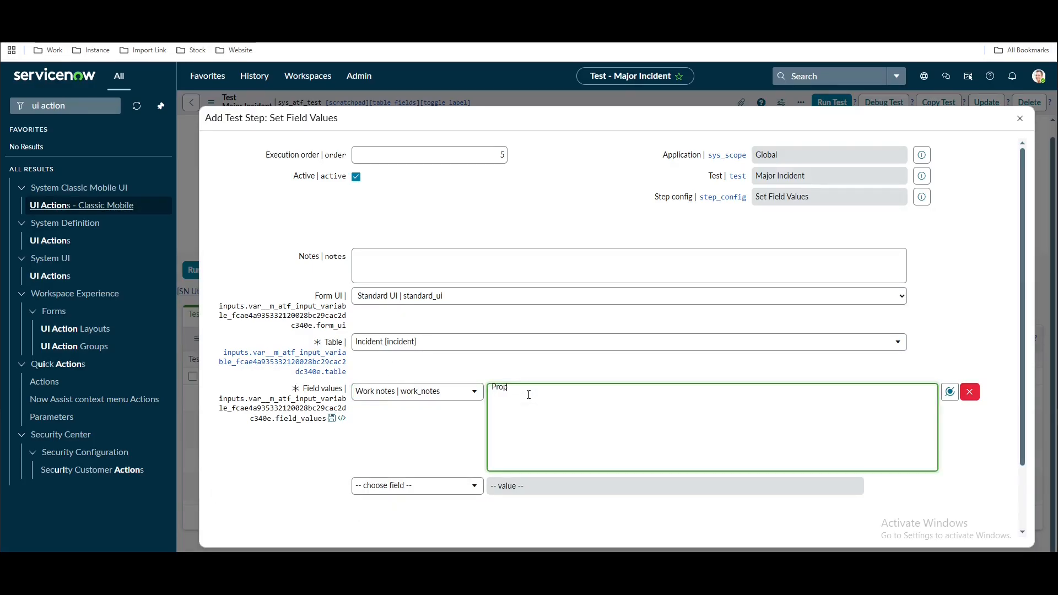
text(osed Major Incident)
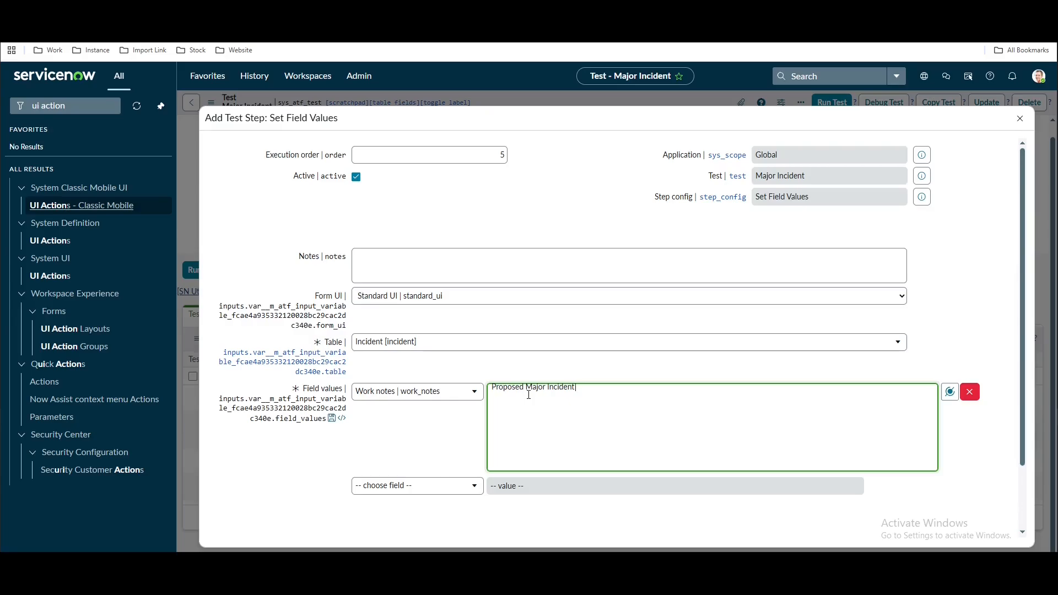
text( by ATF)
scroll(474, 441, down, 2)
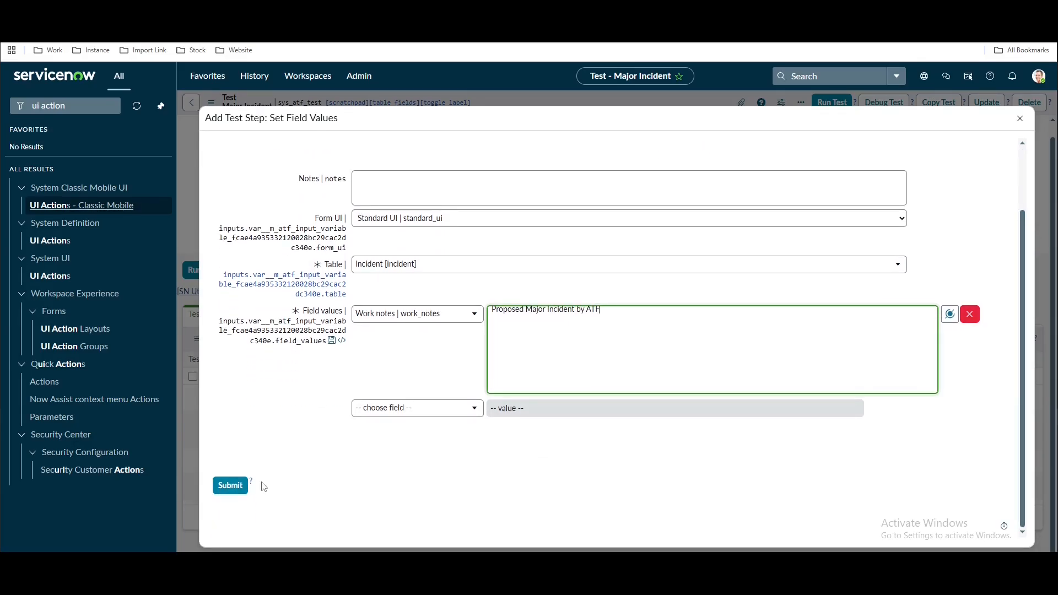
click(230, 485)
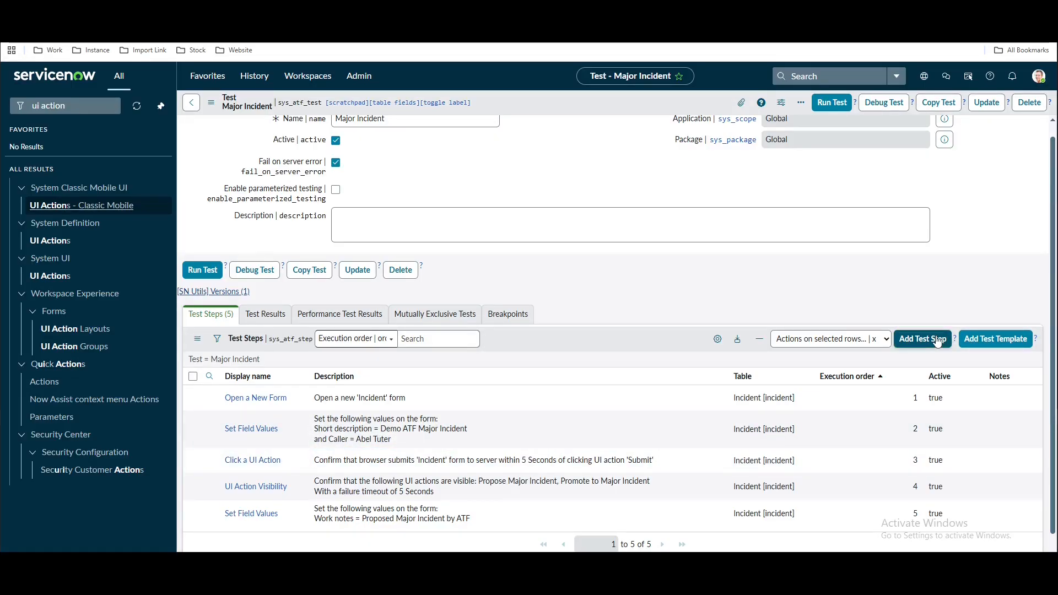
Add a Click a UI Action step and copy the Propose Major Incident action's sys_id
click(939, 339)
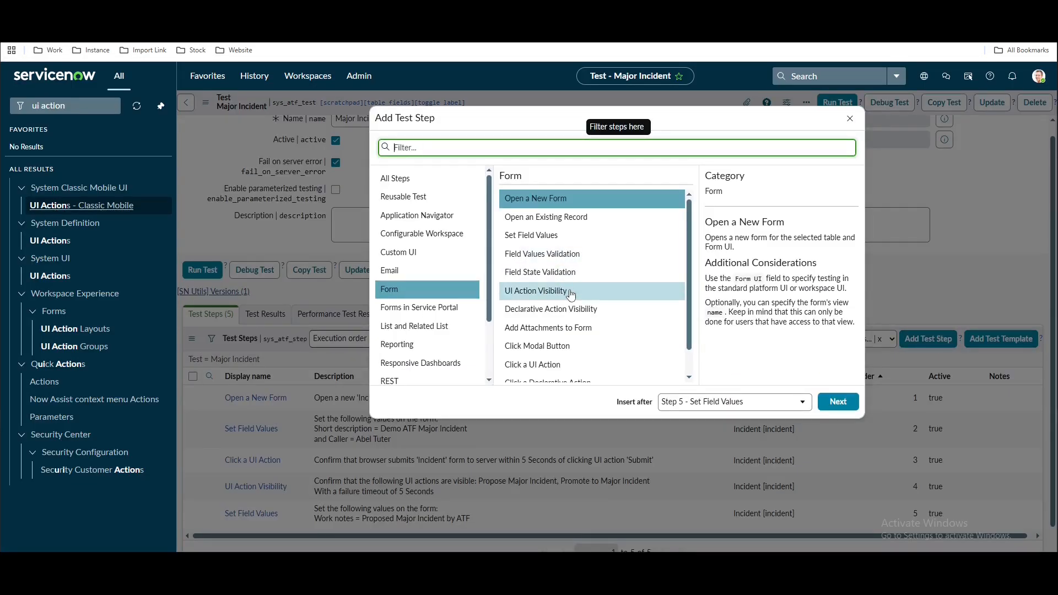
click(533, 364)
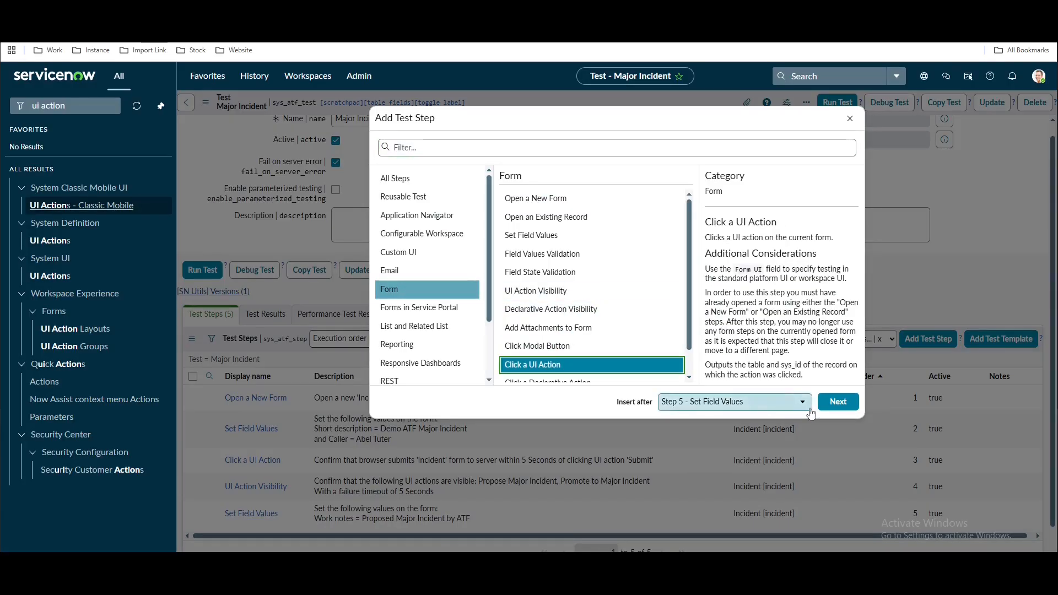
click(837, 402)
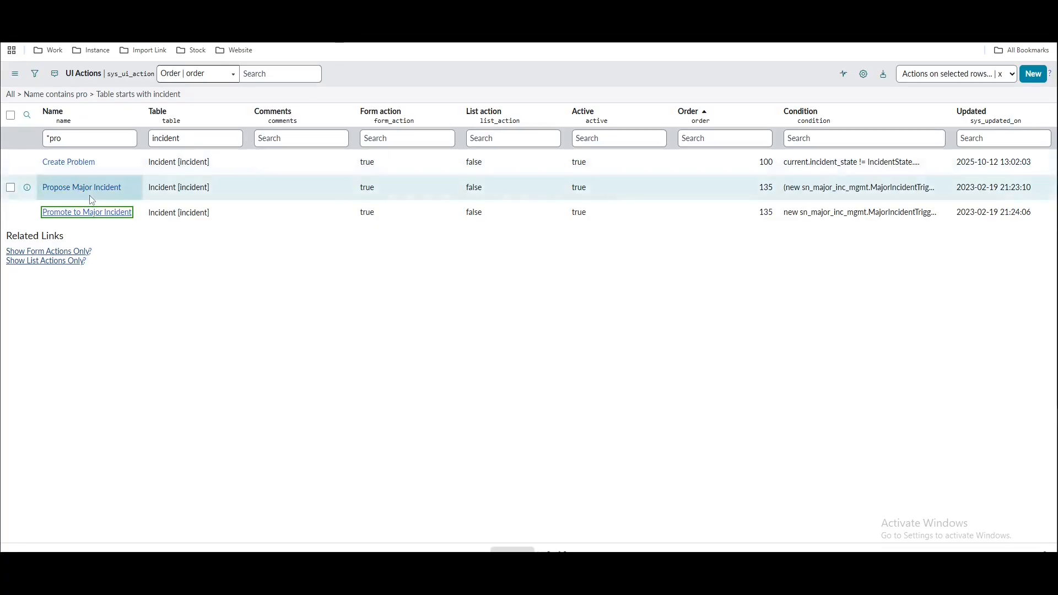
right_click(95, 193)
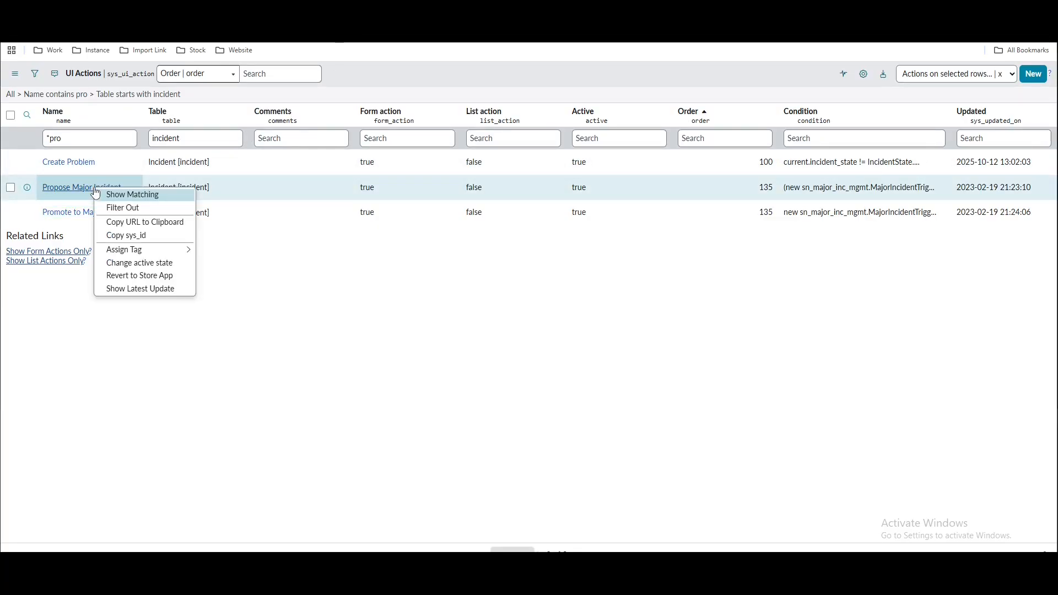
click(125, 237)
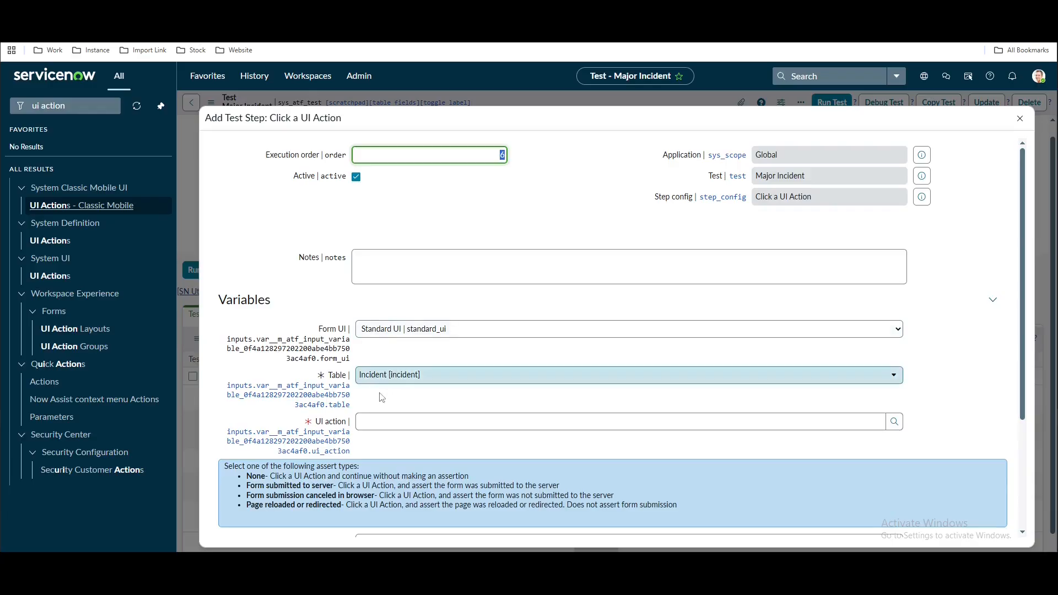
Filter the UI action lookup by the copied Sys ID and select Propose Major Incident
click(420, 421)
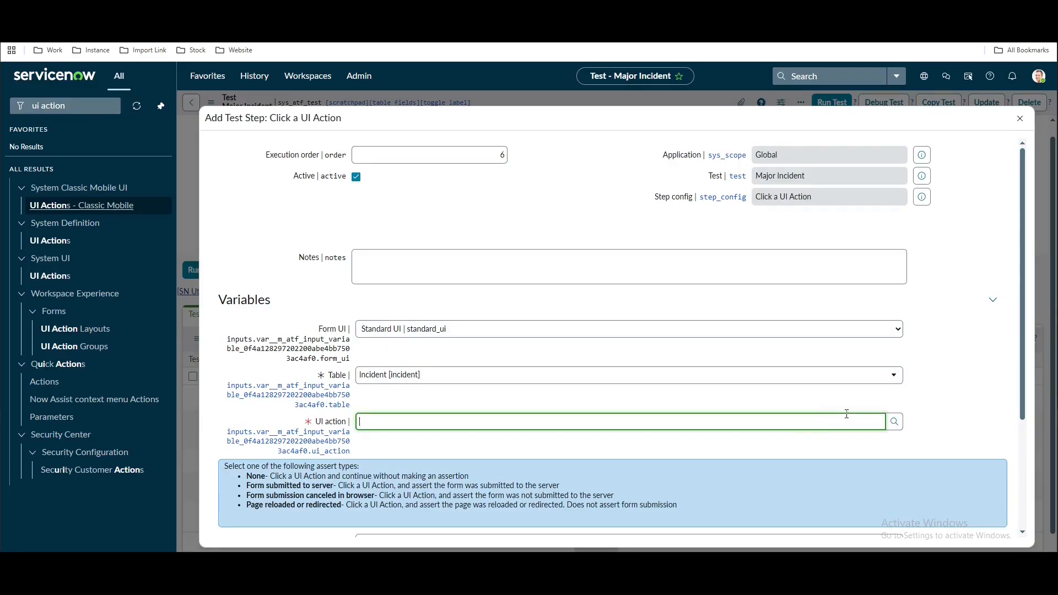
click(891, 425)
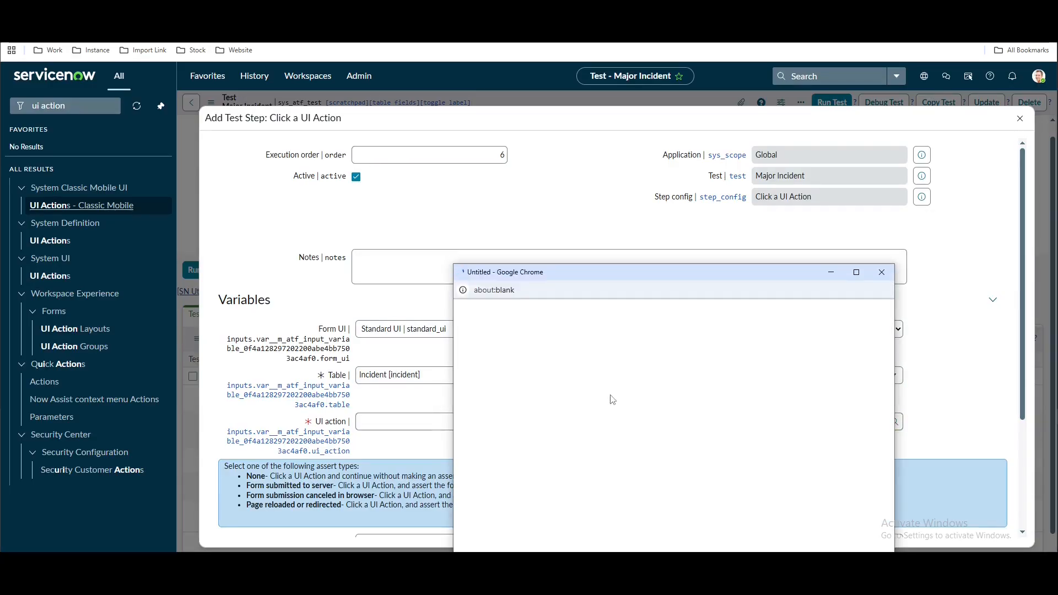
click(488, 313)
click(509, 364)
text(sys)
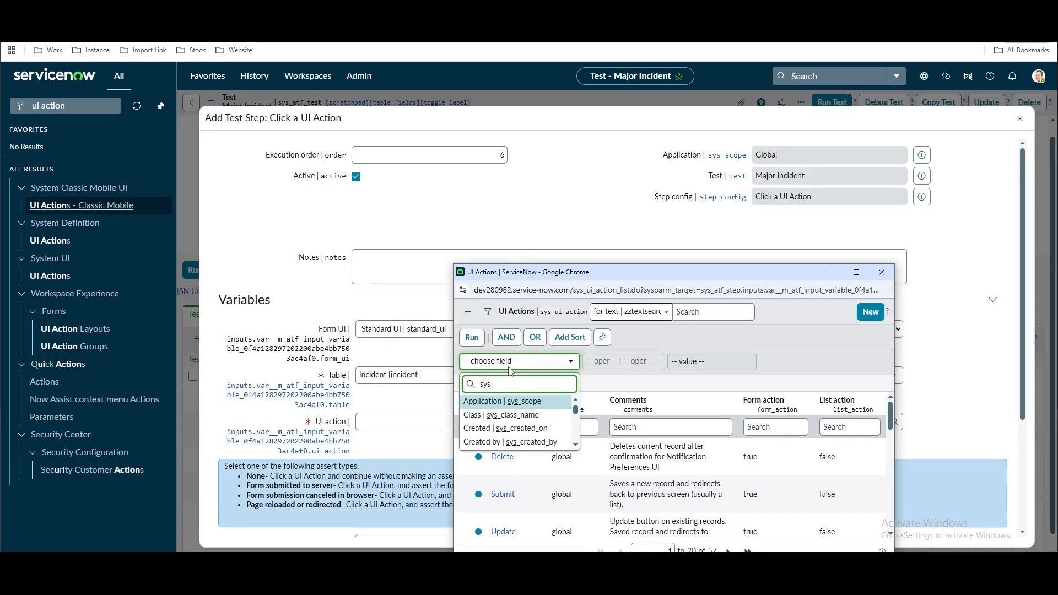
text(_id)
click(510, 402)
click(698, 362)
key(ctrl+v)
click(472, 338)
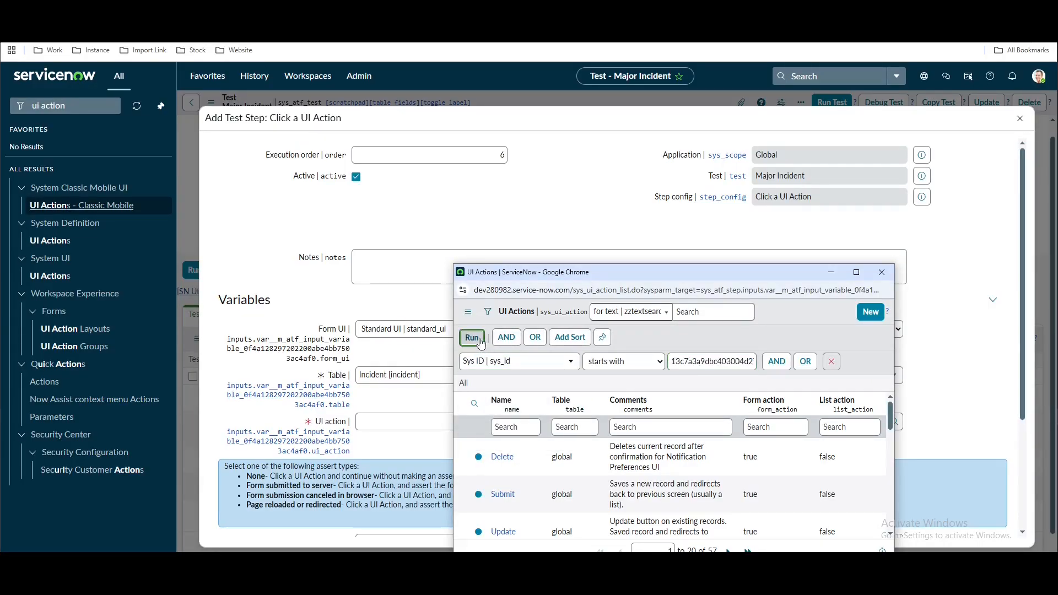
click(516, 394)
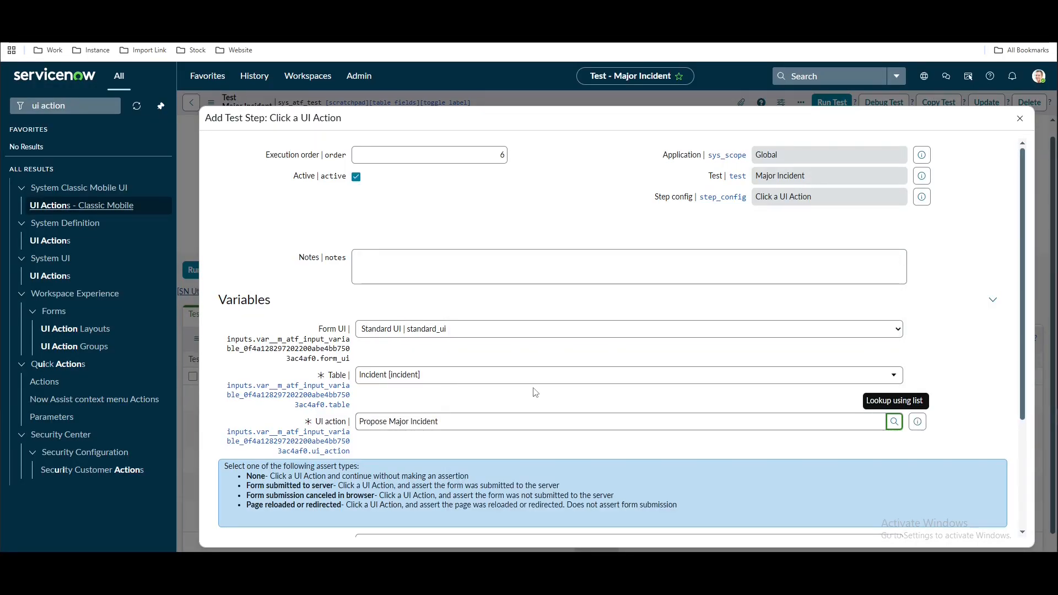
scroll(535, 392, down, 2)
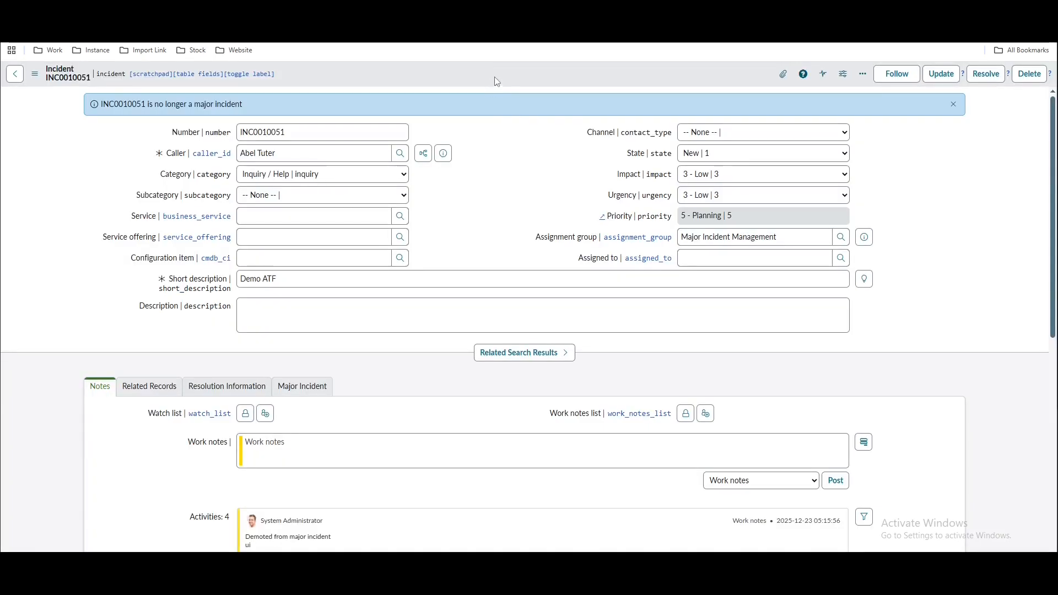
Check INC0010051's Propose Major Incident dialog, then save the Click a UI Action step
right_click(496, 77)
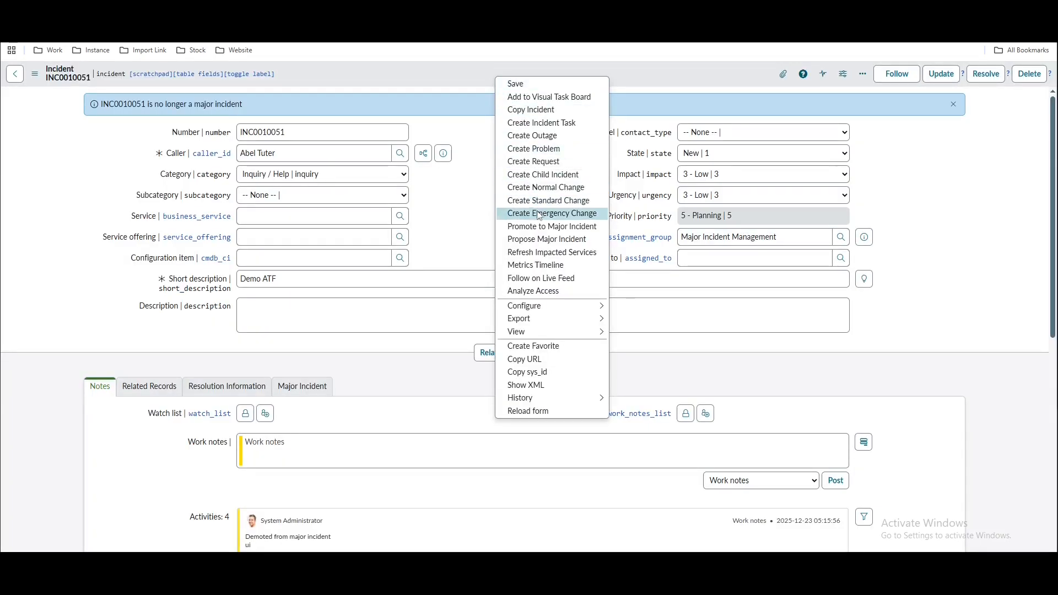
click(532, 240)
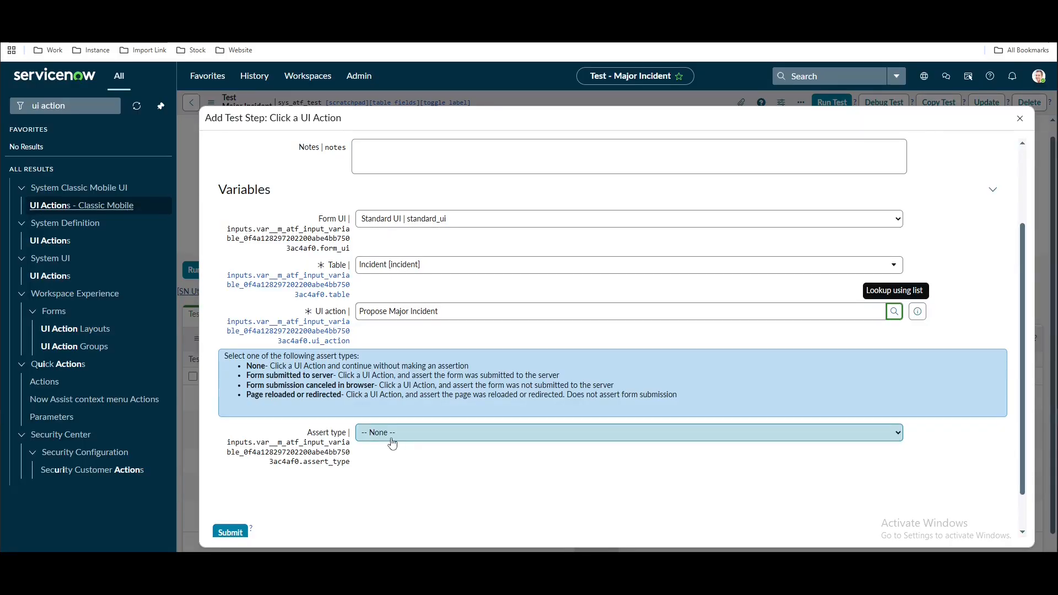
scroll(314, 484, down, 1)
click(230, 486)
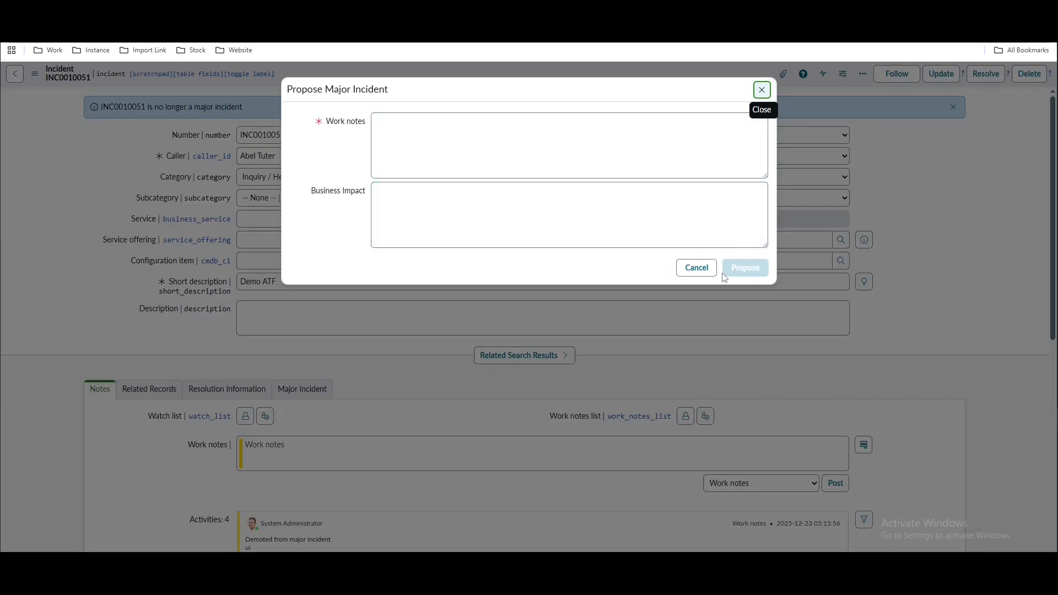
Open the Propose Major Incident UI action record and review its script
click(165, 10)
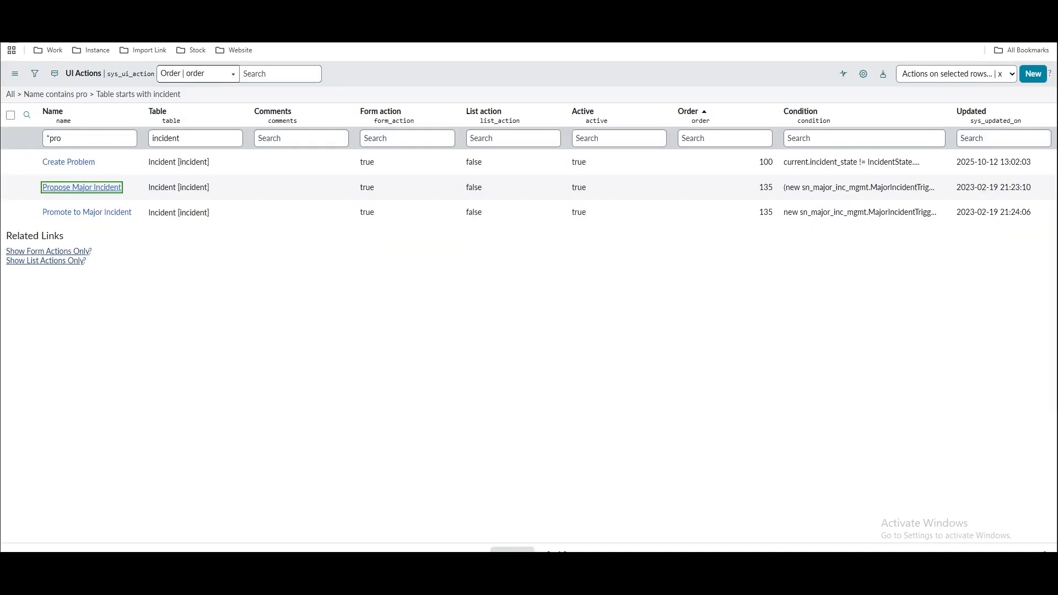
click(155, 317)
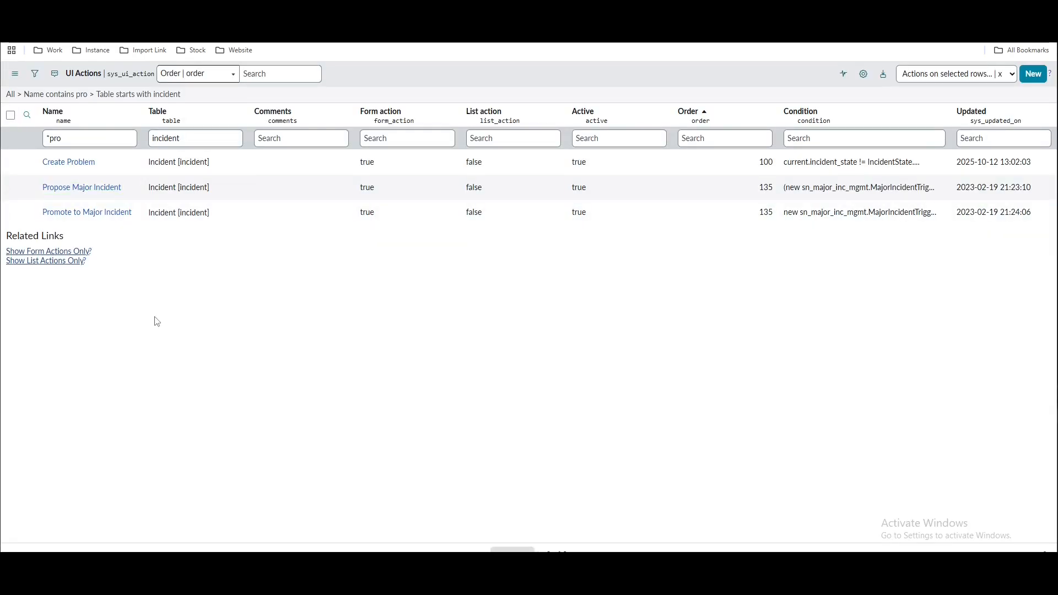
click(87, 190)
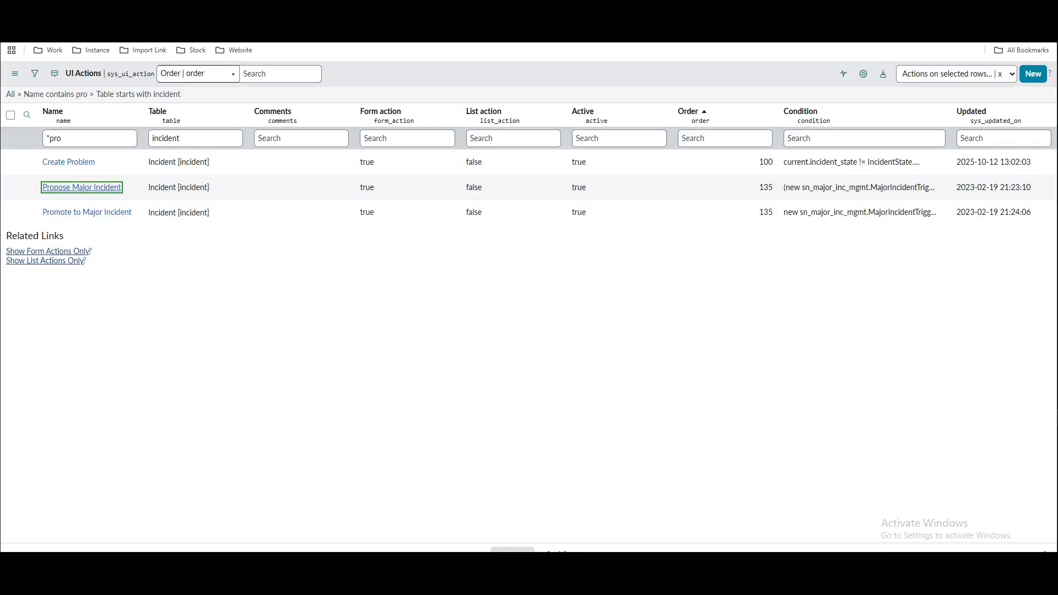
scroll(487, 283, down, 4)
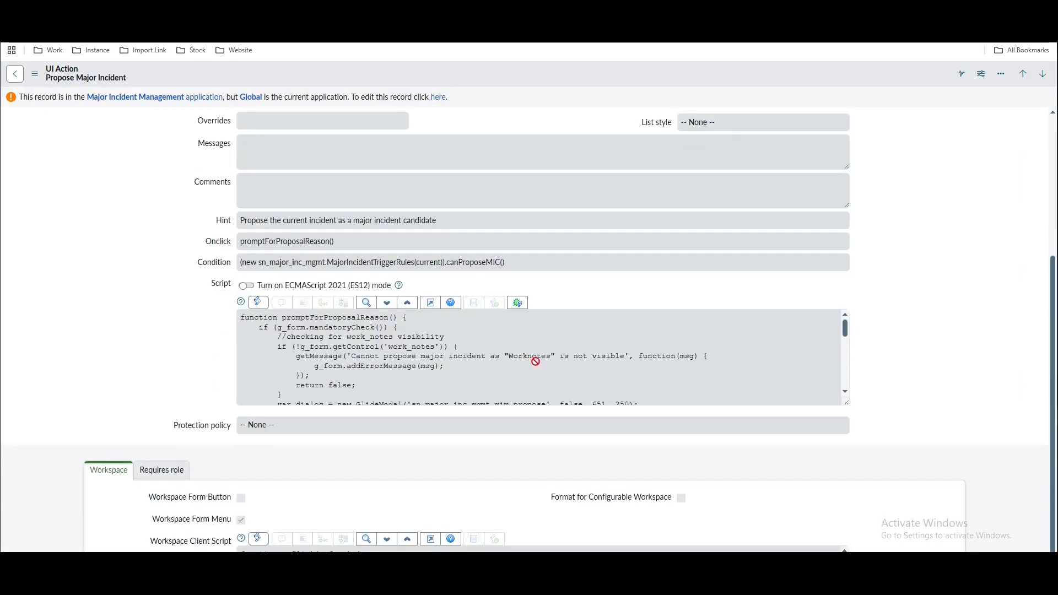
drag(845, 402, 865, 538)
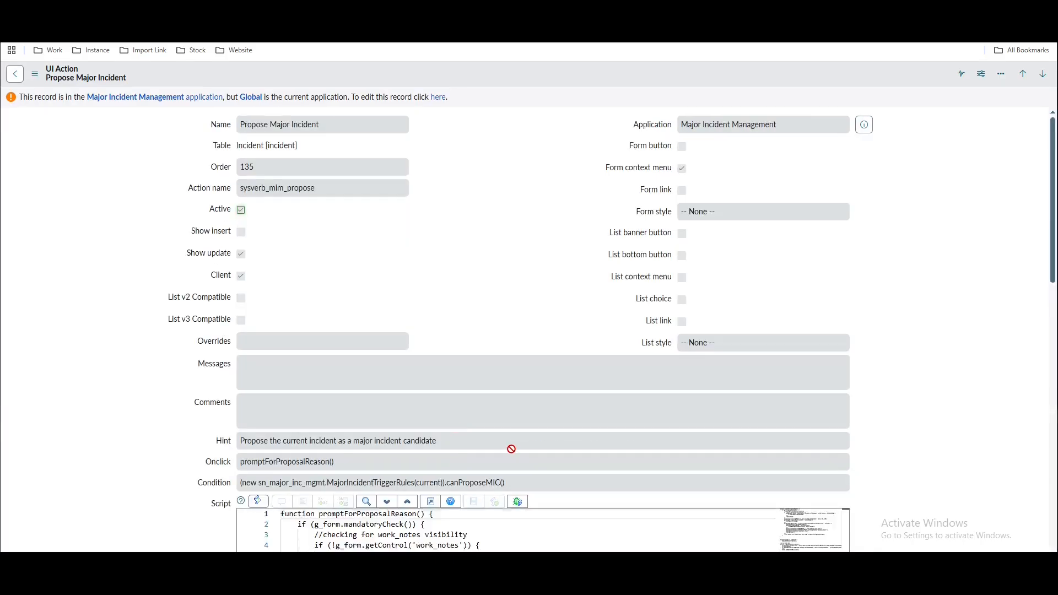
scroll(524, 441, down, 3)
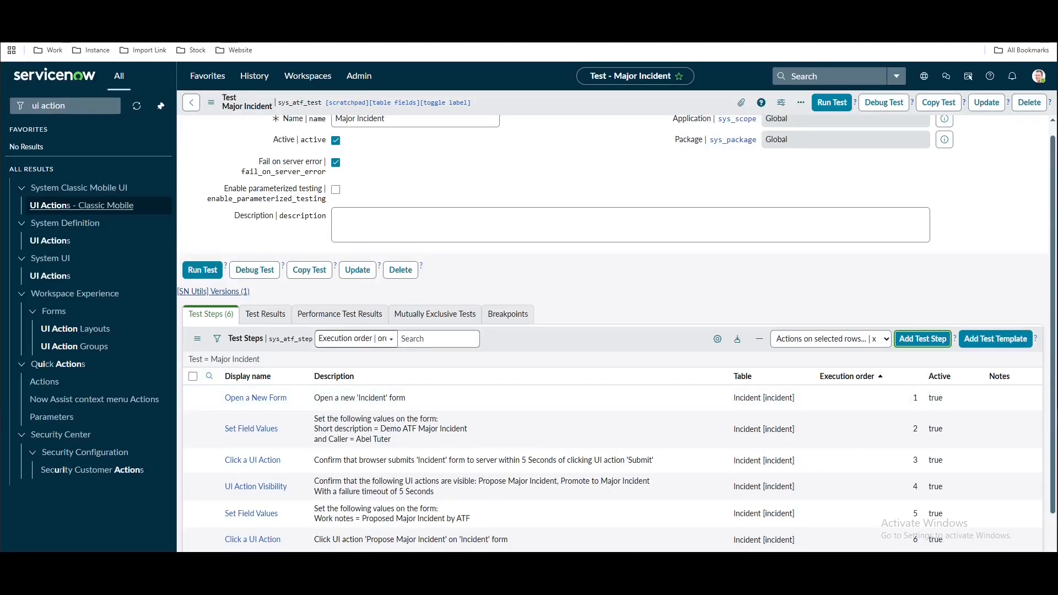
scroll(520, 417, down, 1)
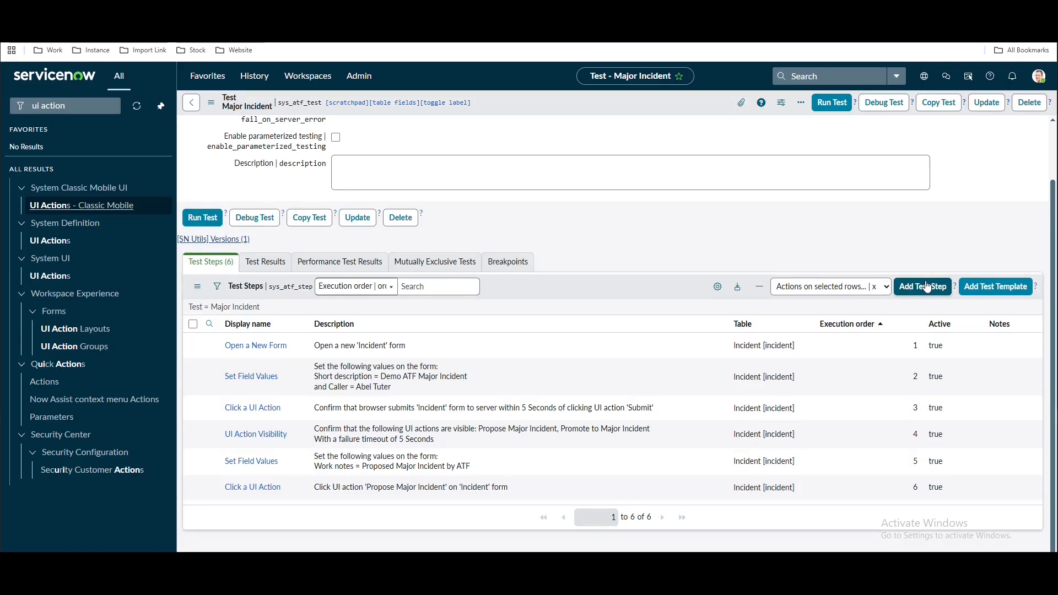
Add a Click Modal Button step with UI page mim_propose, ready for the button id
click(927, 287)
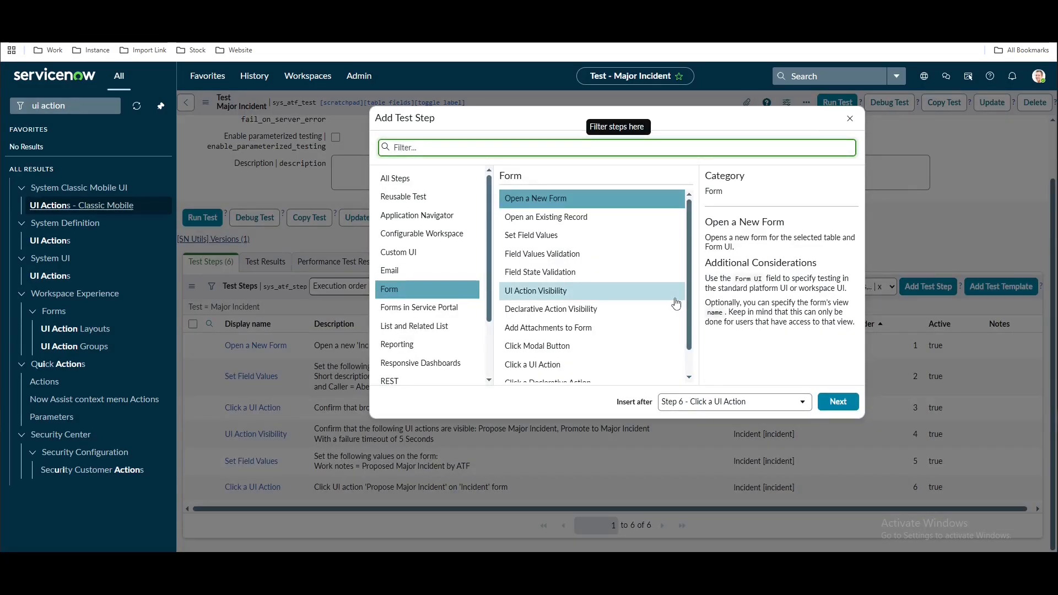
click(565, 351)
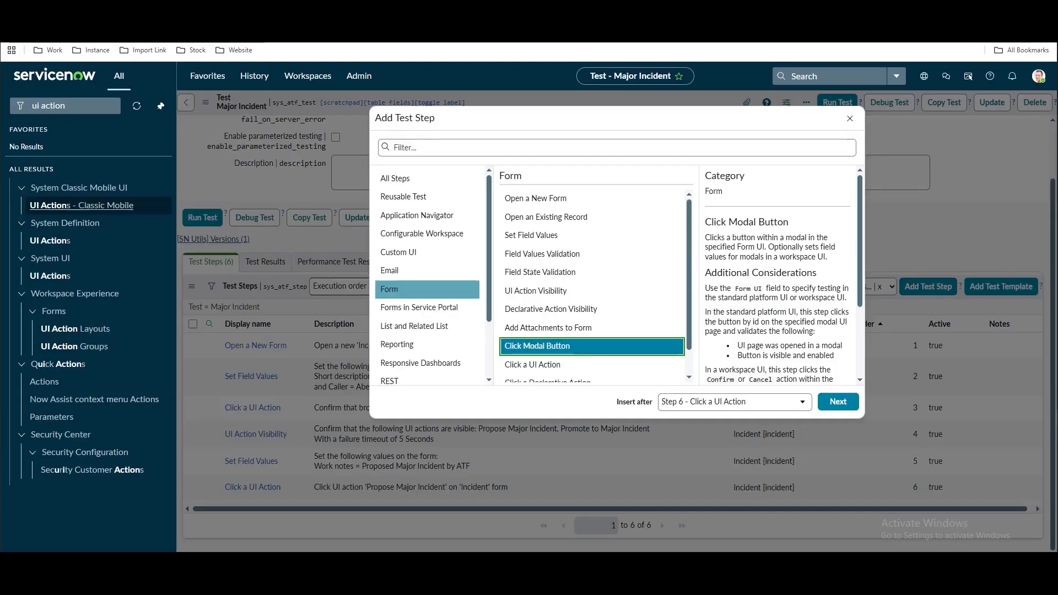
click(825, 404)
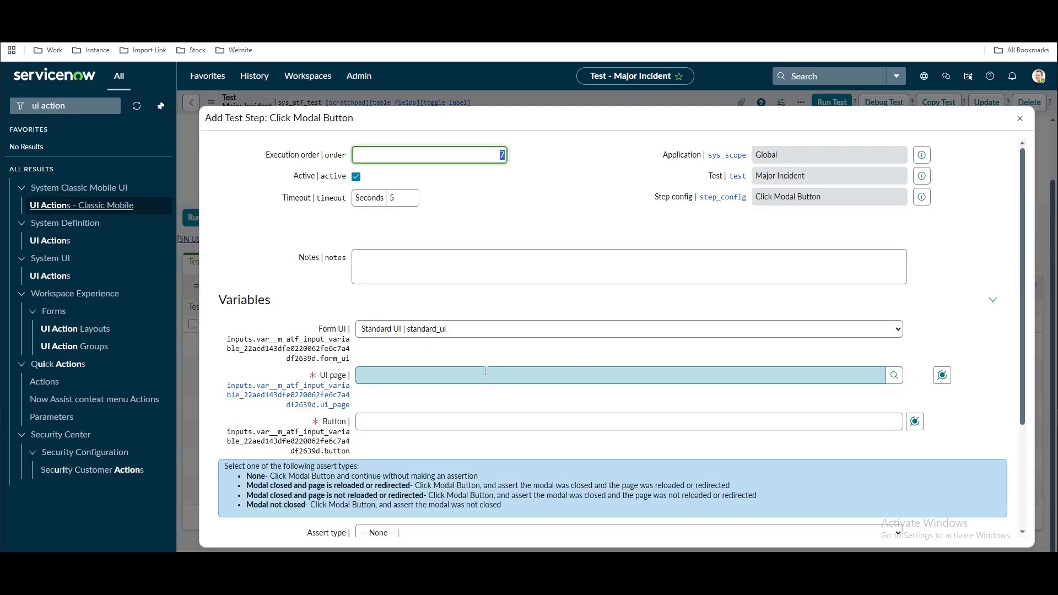
click(486, 371)
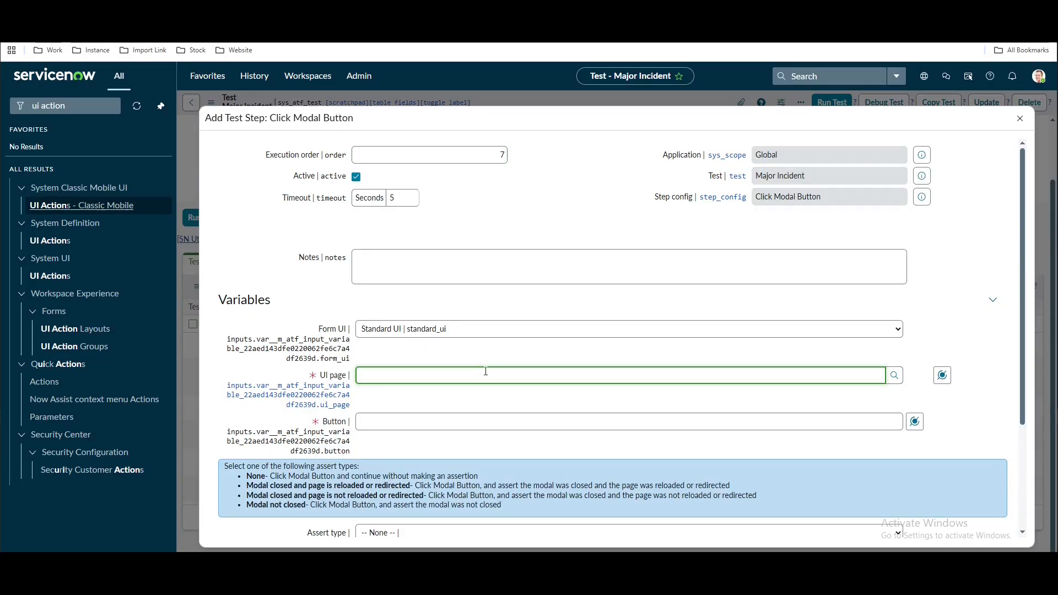
text(*mim_)
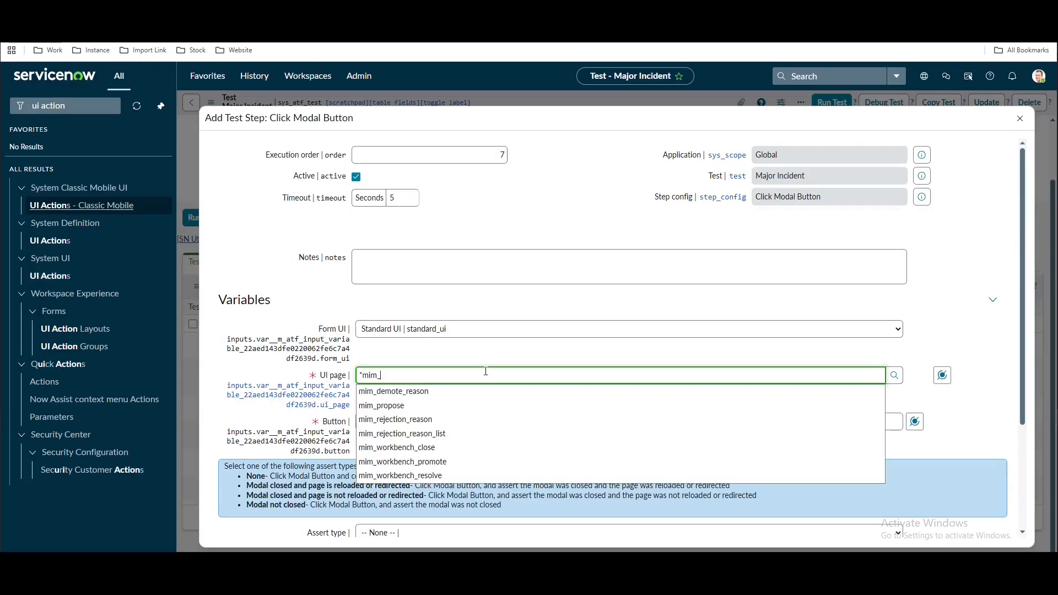
click(408, 405)
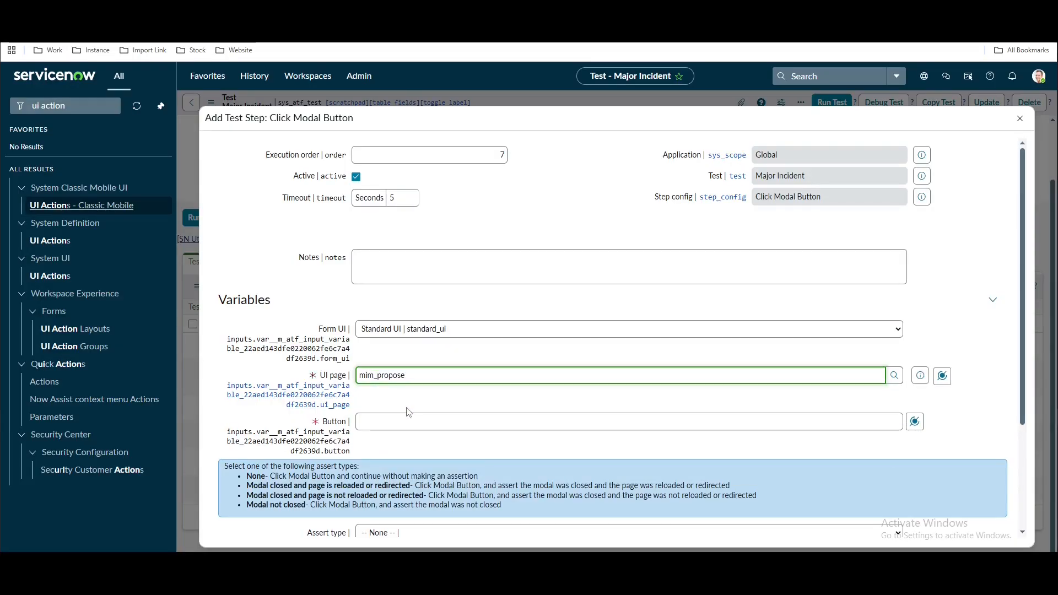
click(409, 421)
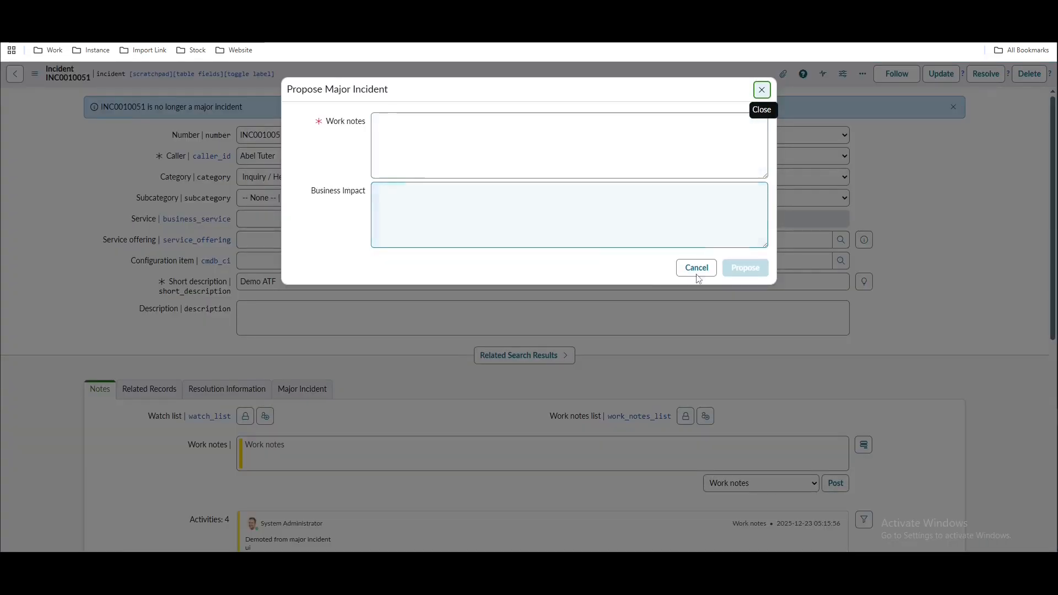
Inspect the Propose button in developer tools and copy its id, mim-propose-button
right_click(559, 275)
key(Escape)
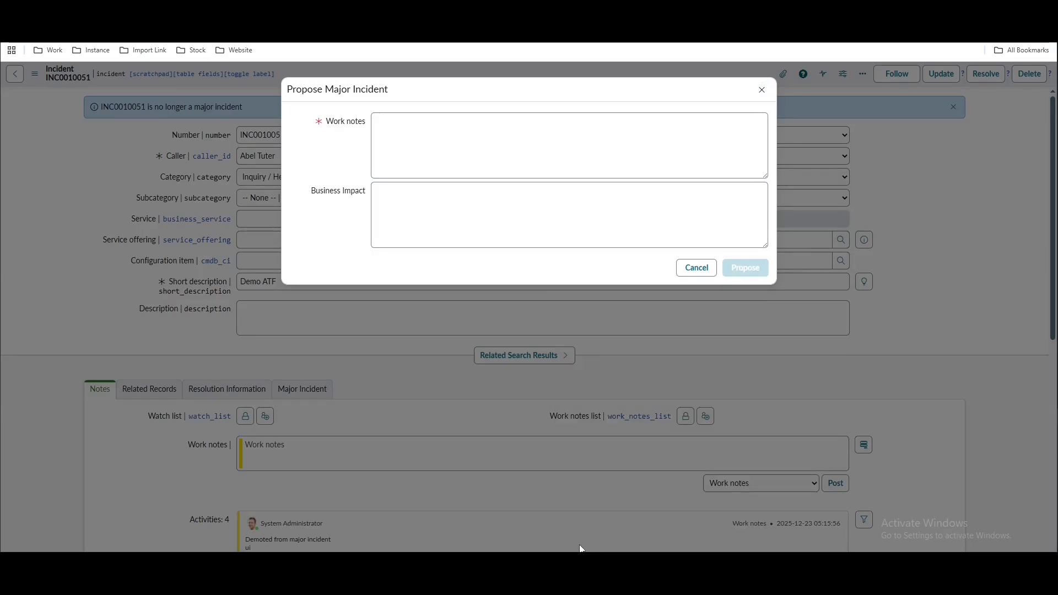
key(ctrl+shift+i)
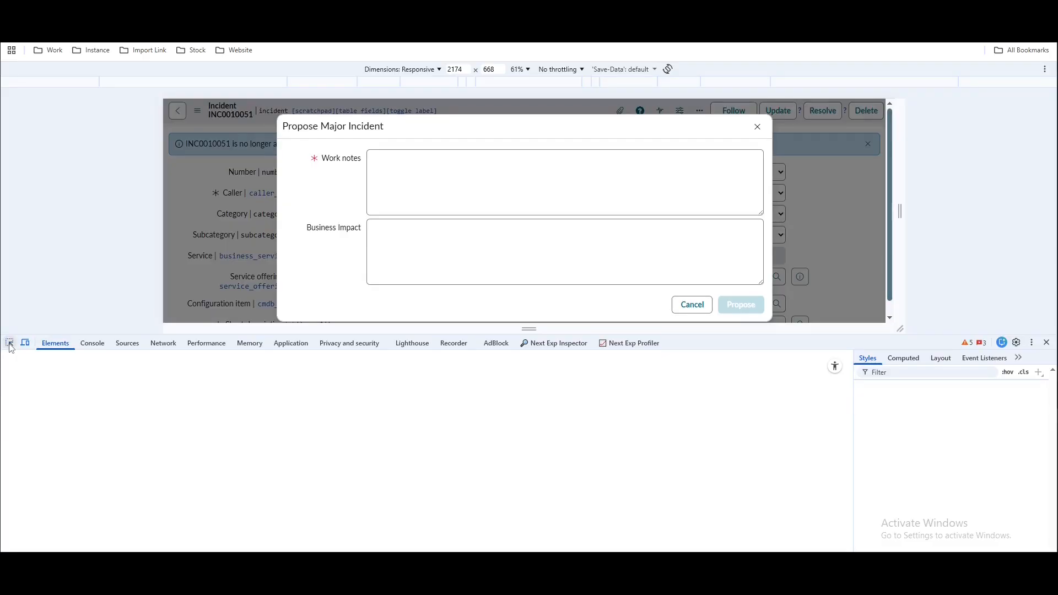
click(651, 231)
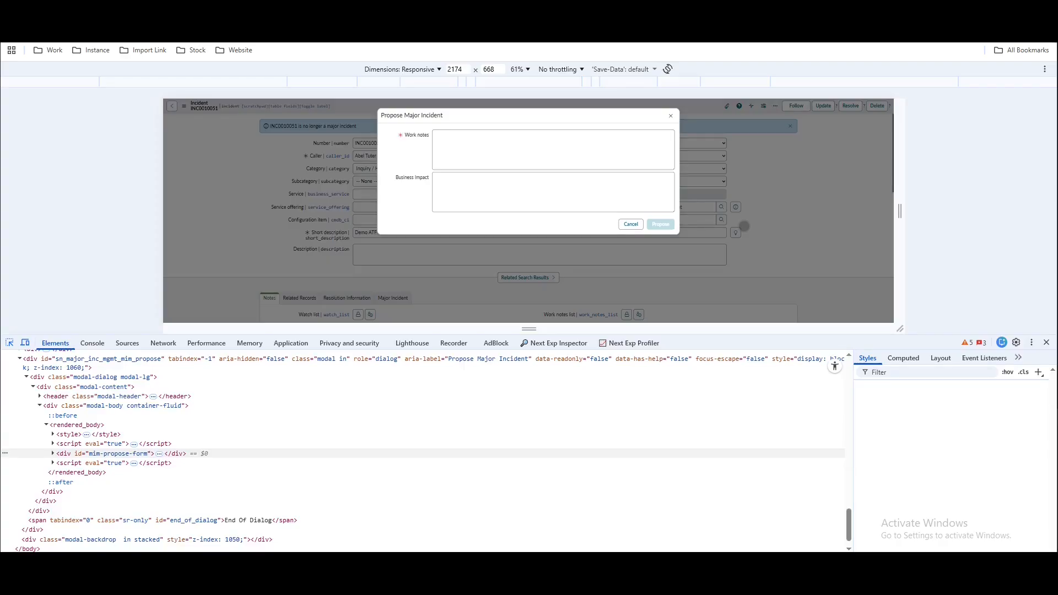
click(9, 343)
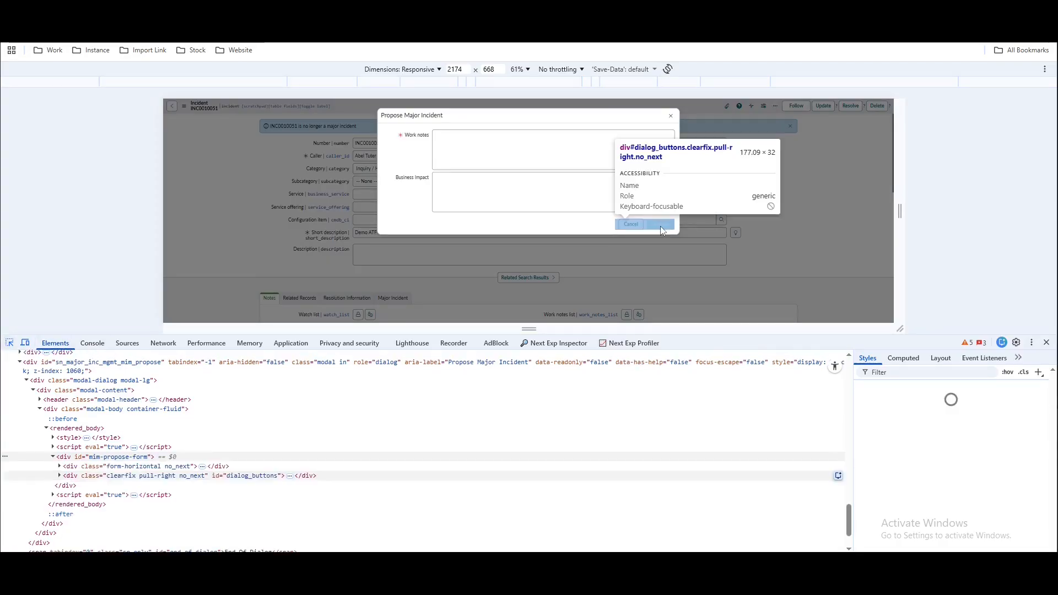
click(660, 226)
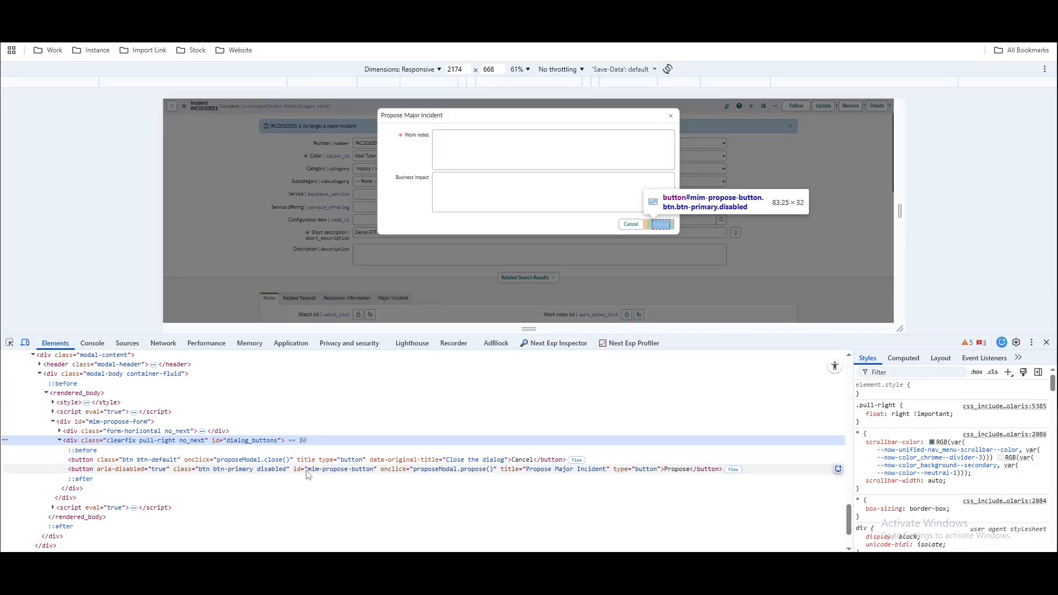
double_click(333, 469)
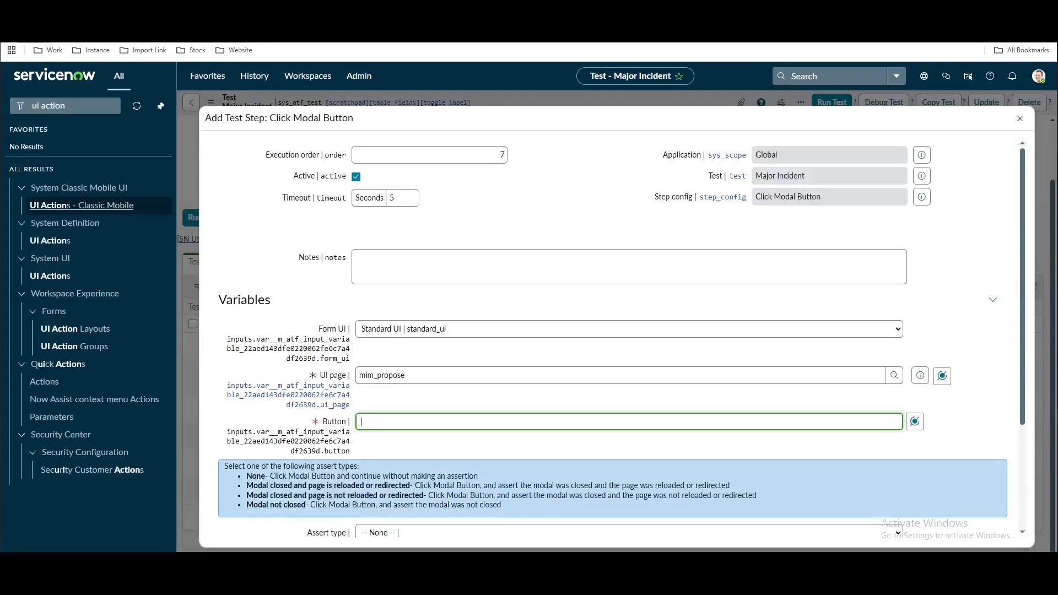
With button mim-propose-button, set assert type to 'Modal closed and page is reloaded or redirected' and save
click(501, 455)
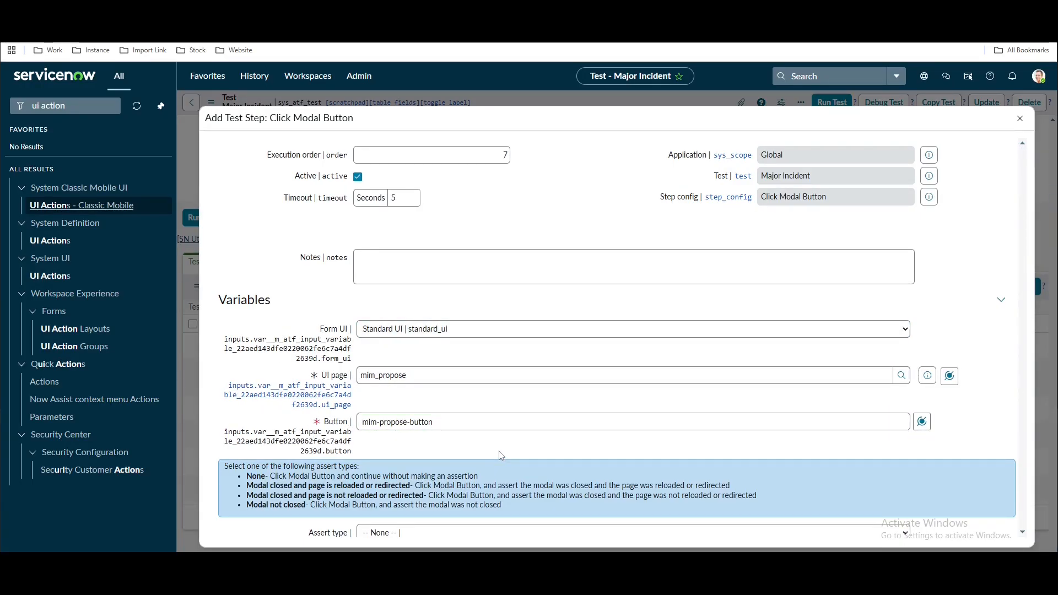
scroll(502, 455, down, 2)
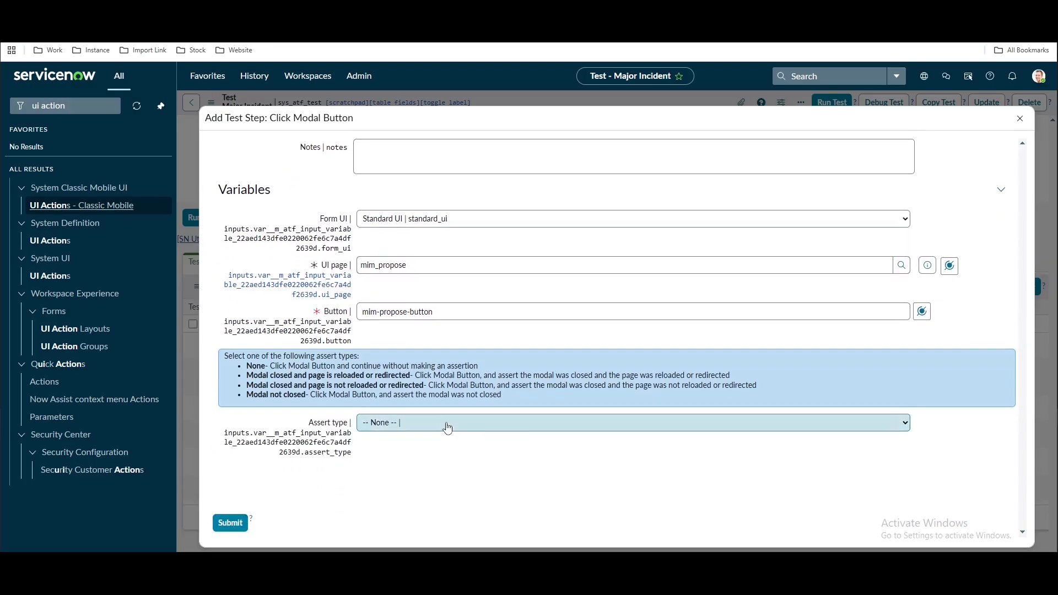
click(447, 428)
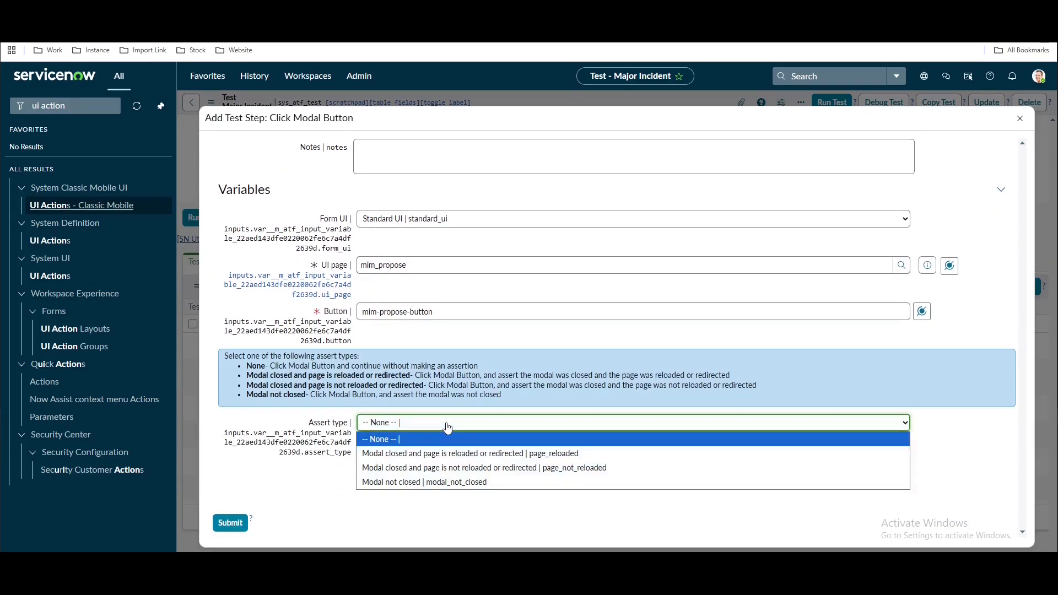
click(418, 458)
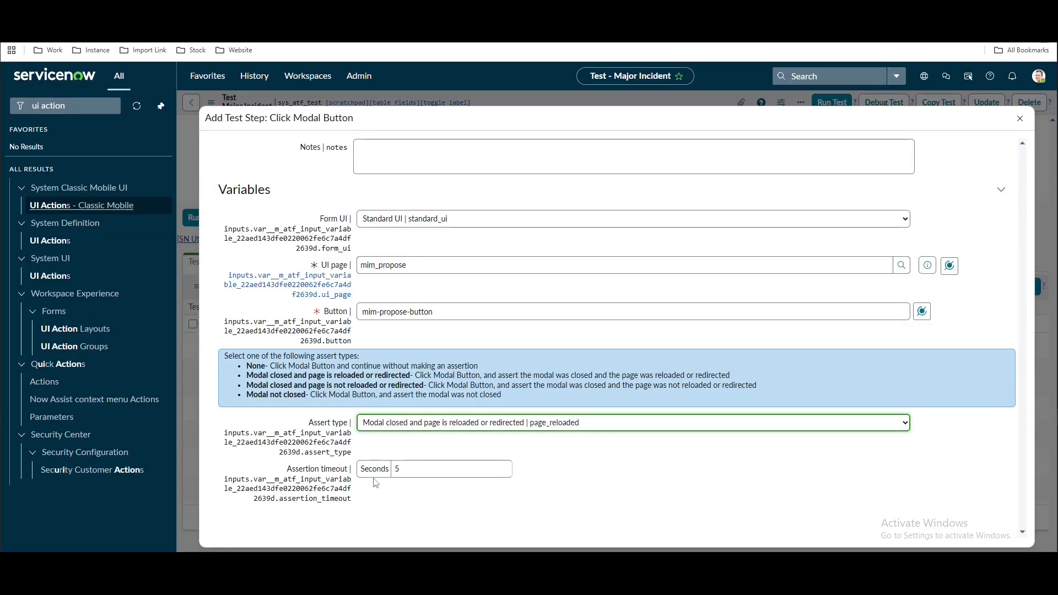
scroll(375, 483, down, 2)
click(229, 484)
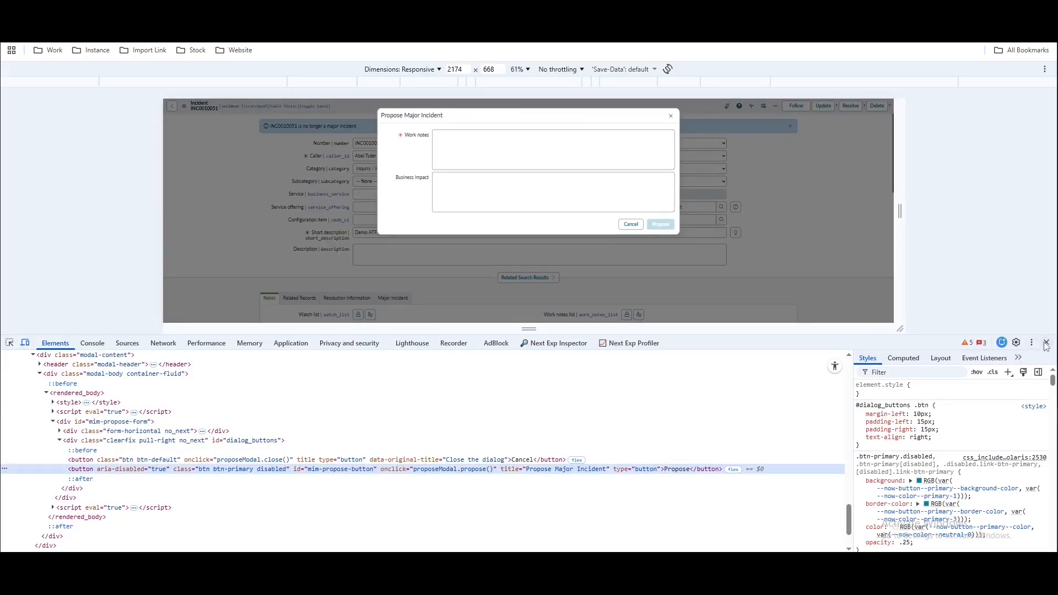
Close developer tools and the Propose dialog, then view the incident's major incident details
click(1046, 342)
click(700, 269)
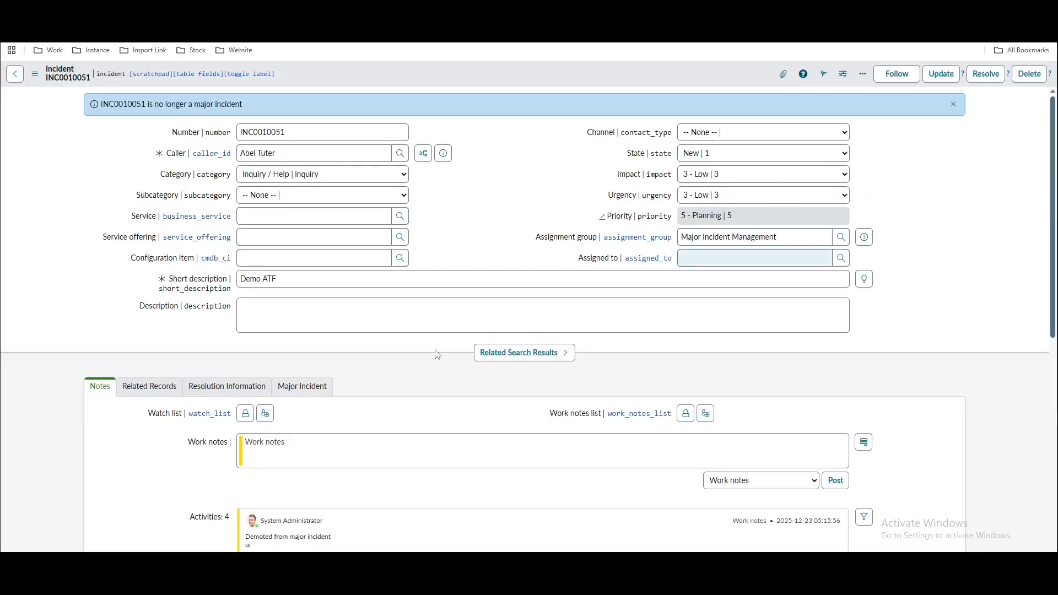
click(321, 387)
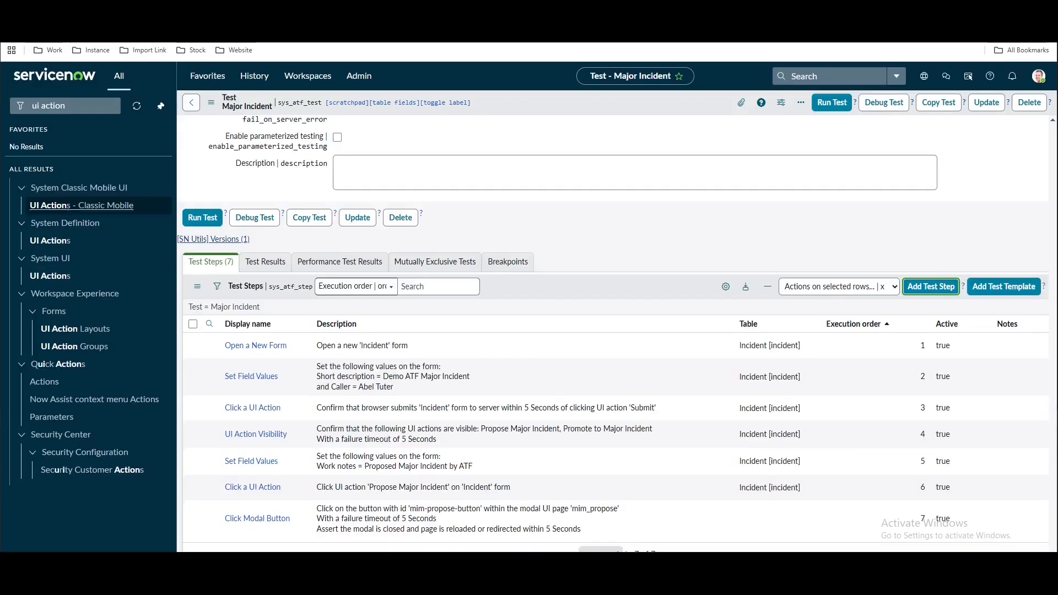
Add an Open an Existing Record step using the Step 6: Click a UI Action > Record pill, and save it
click(919, 288)
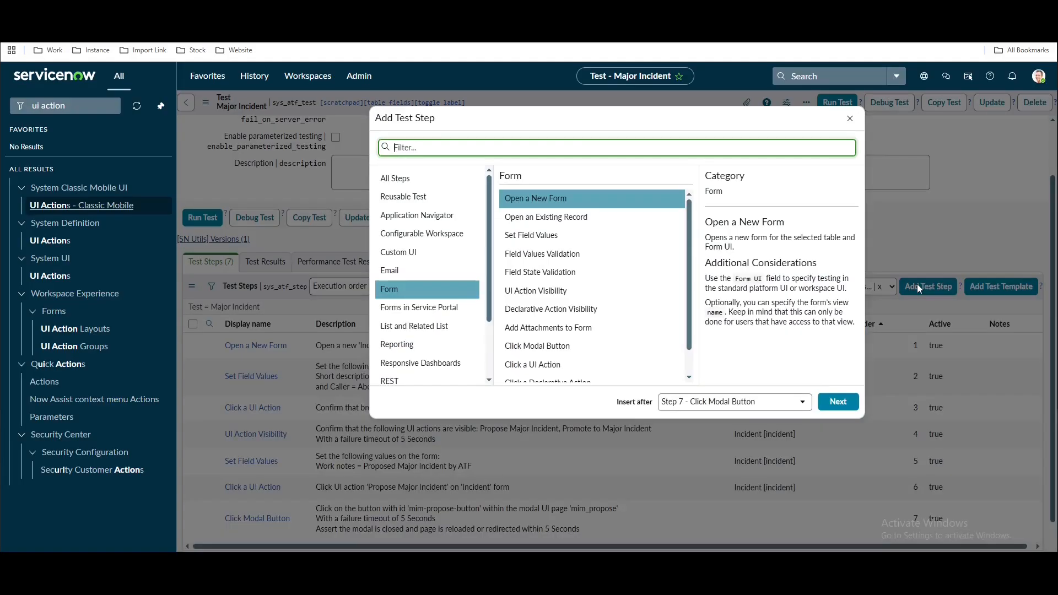
click(546, 216)
click(838, 402)
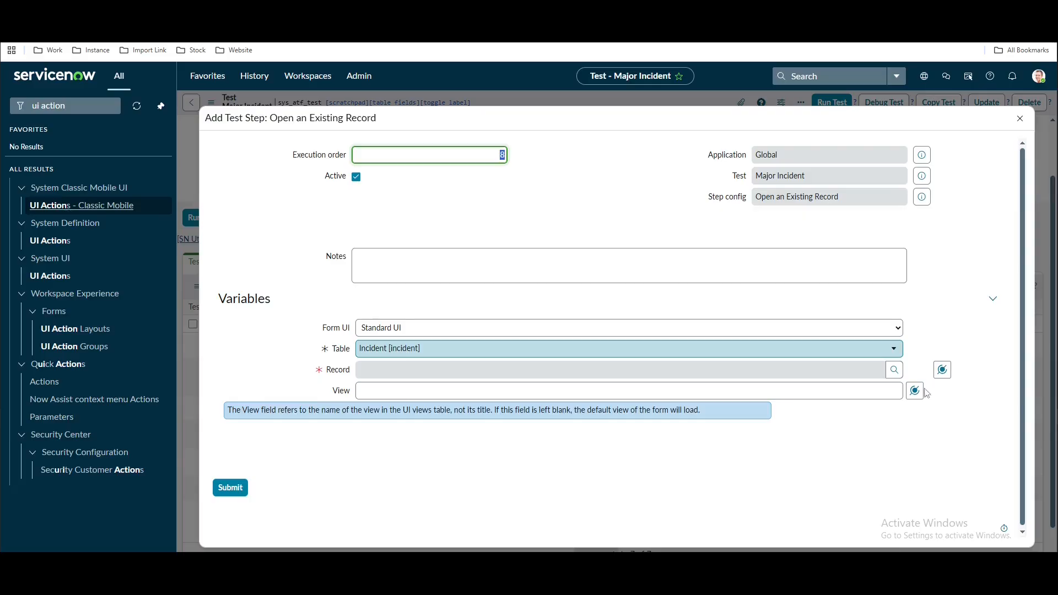
click(942, 420)
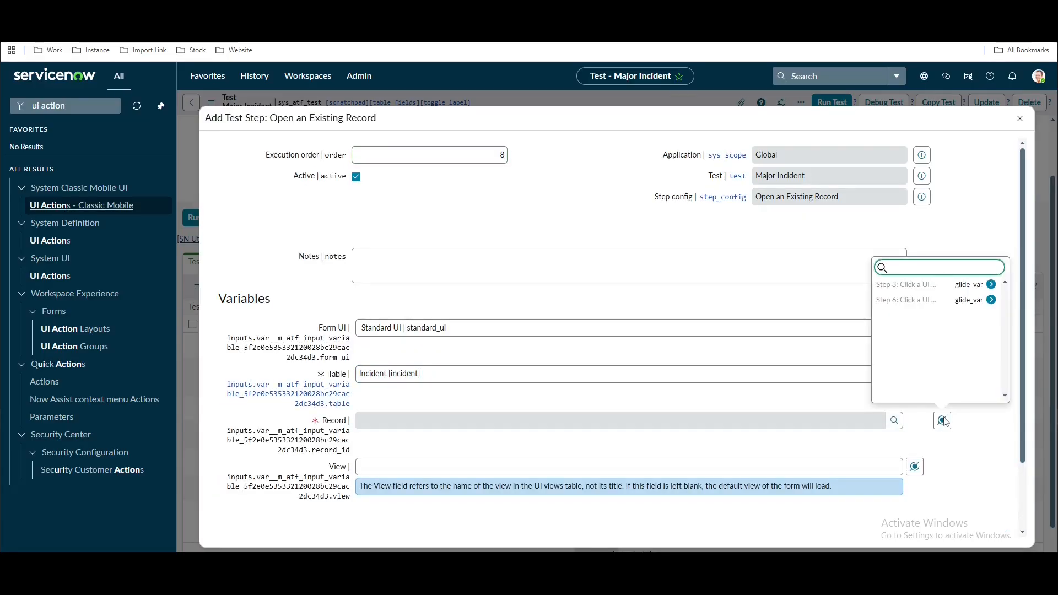
click(990, 300)
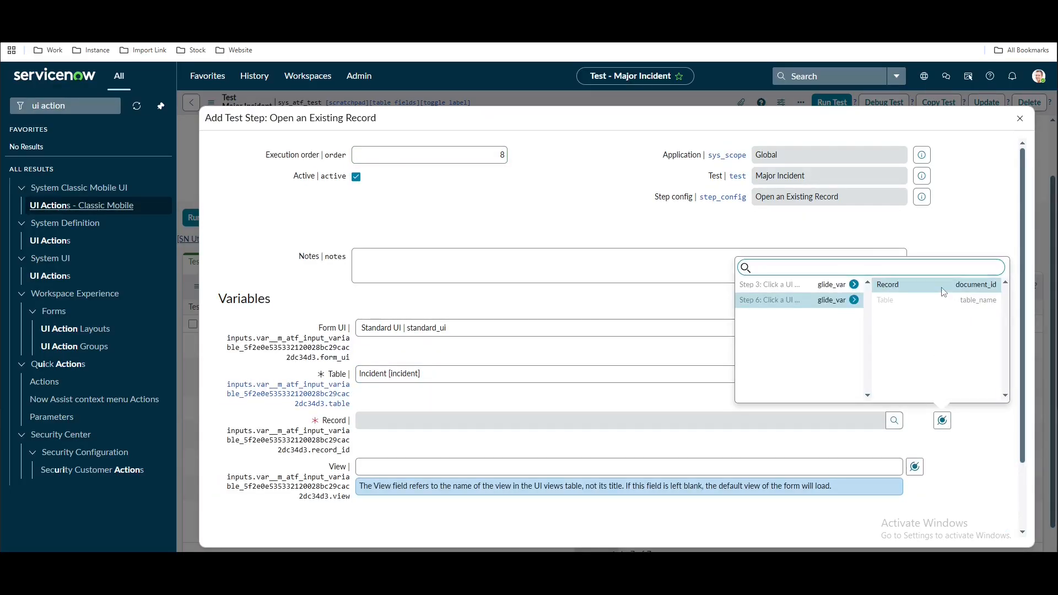
click(943, 288)
scroll(936, 388, down, 2)
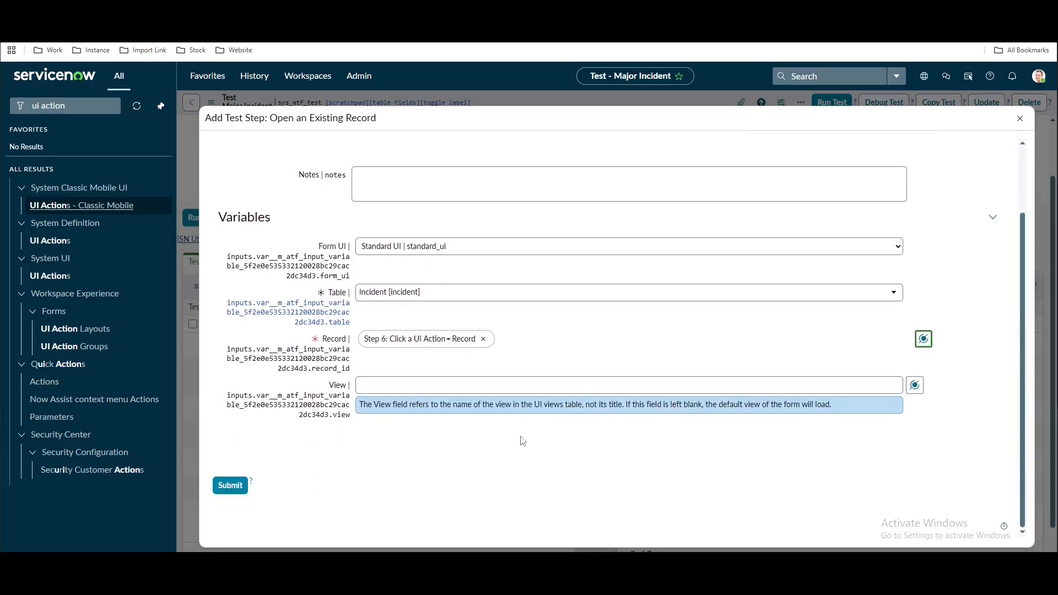
click(217, 489)
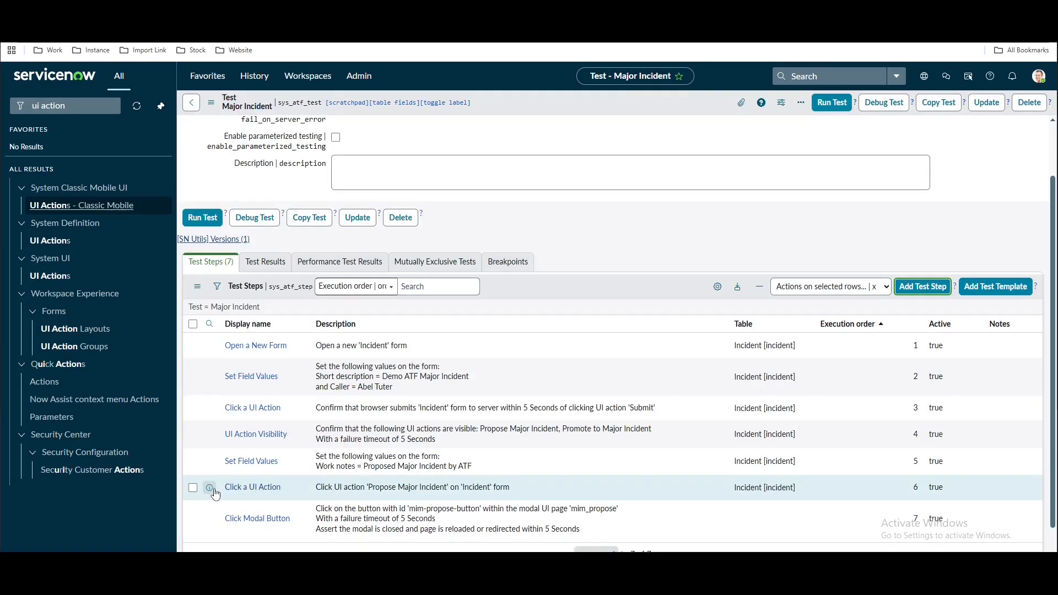
scroll(683, 405, down, 2)
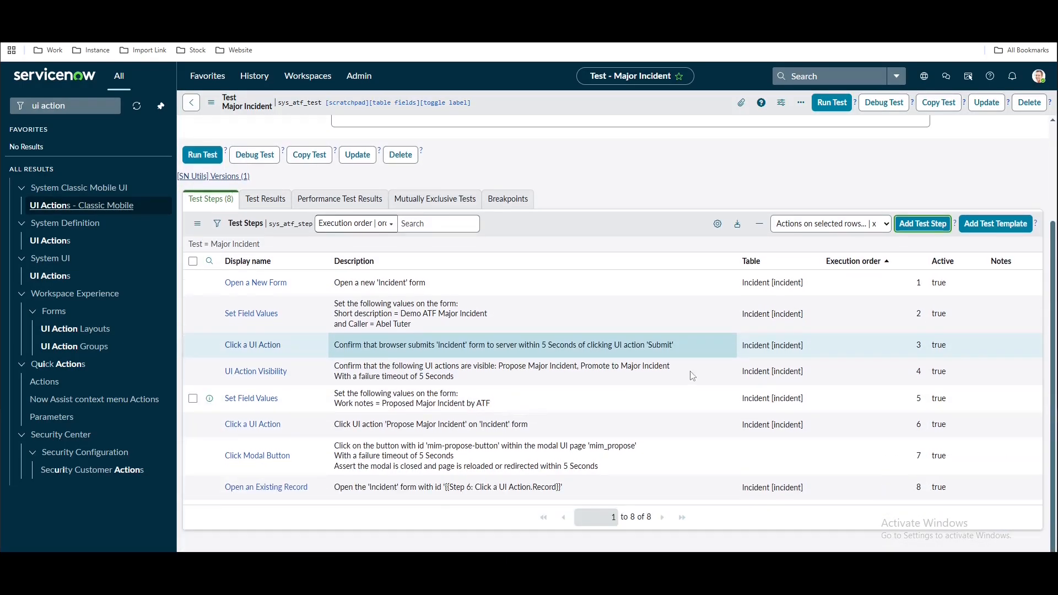
Add a Field Values Validation step with condition Major incident state is Proposed, and save it
click(927, 225)
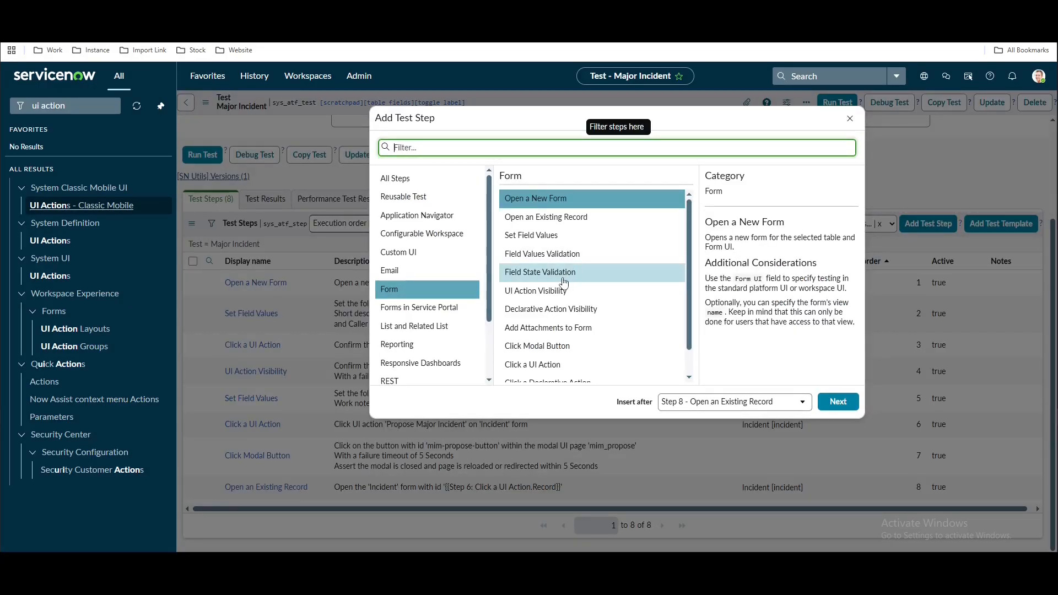
click(537, 263)
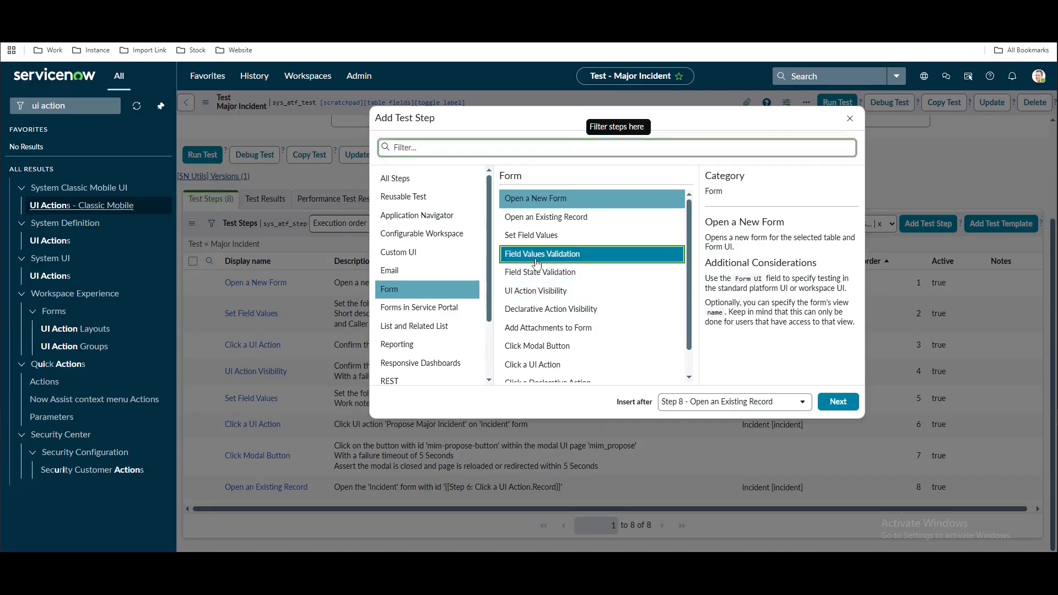
click(833, 408)
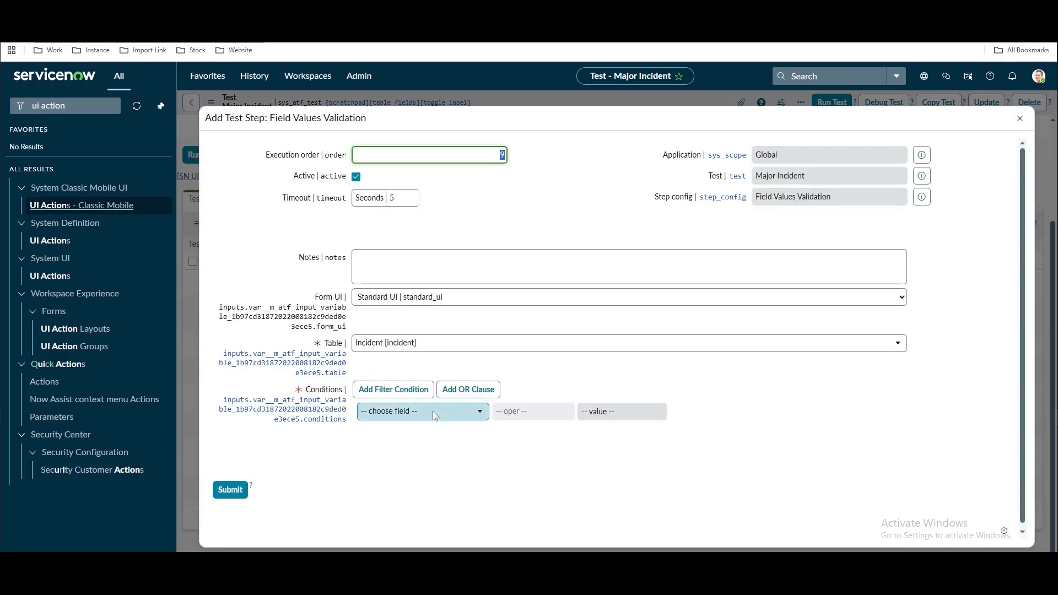
click(435, 413)
text(major)
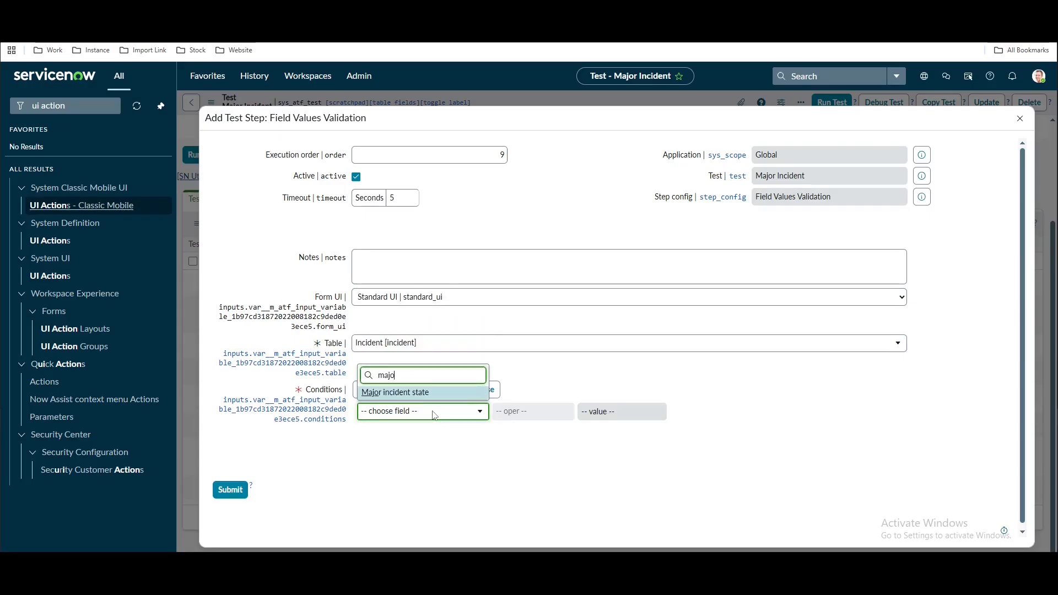
click(427, 392)
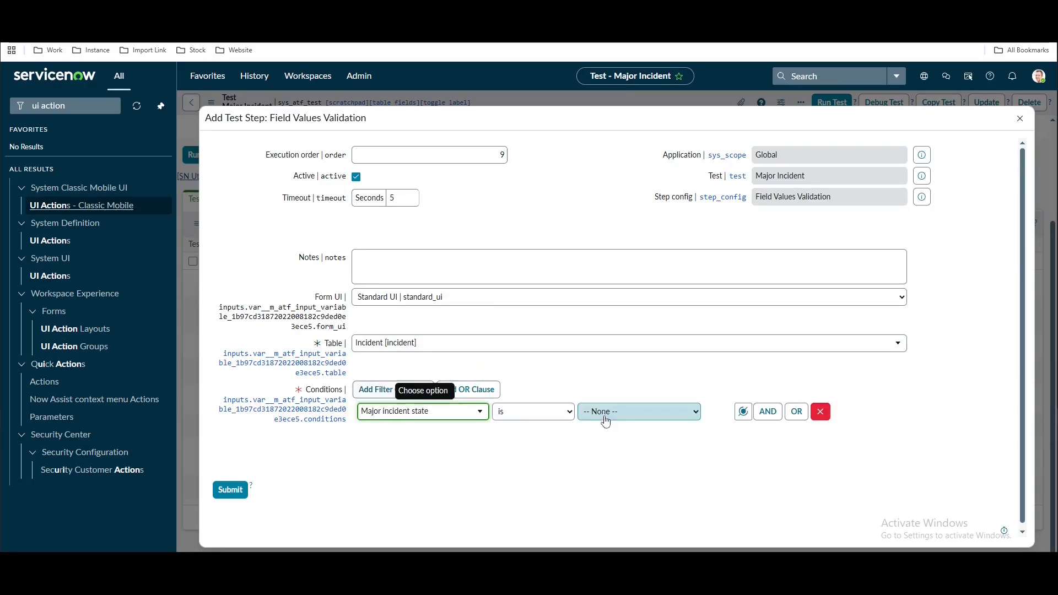
click(607, 417)
click(601, 443)
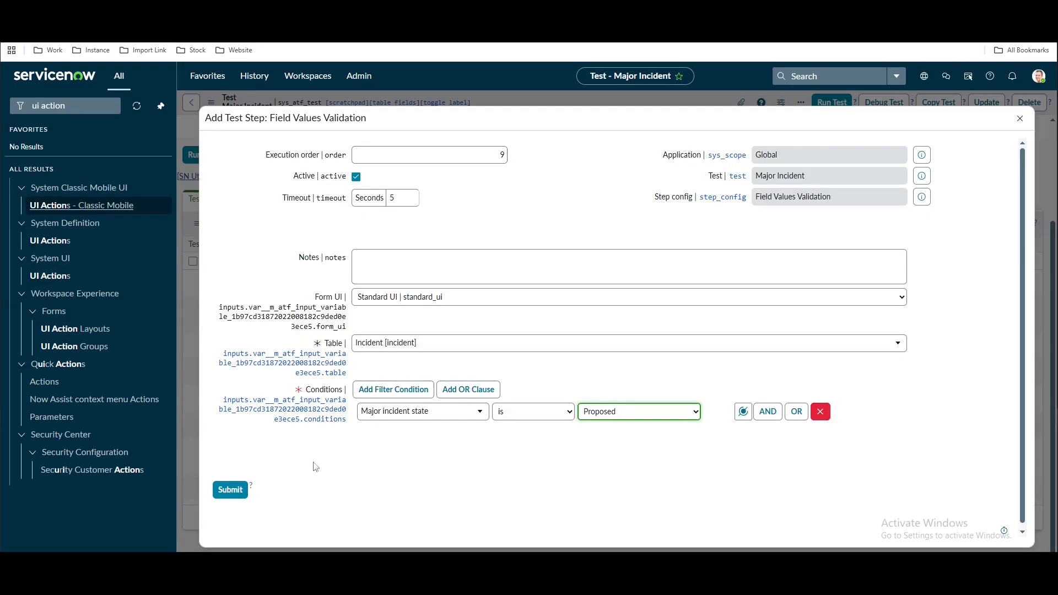
click(229, 490)
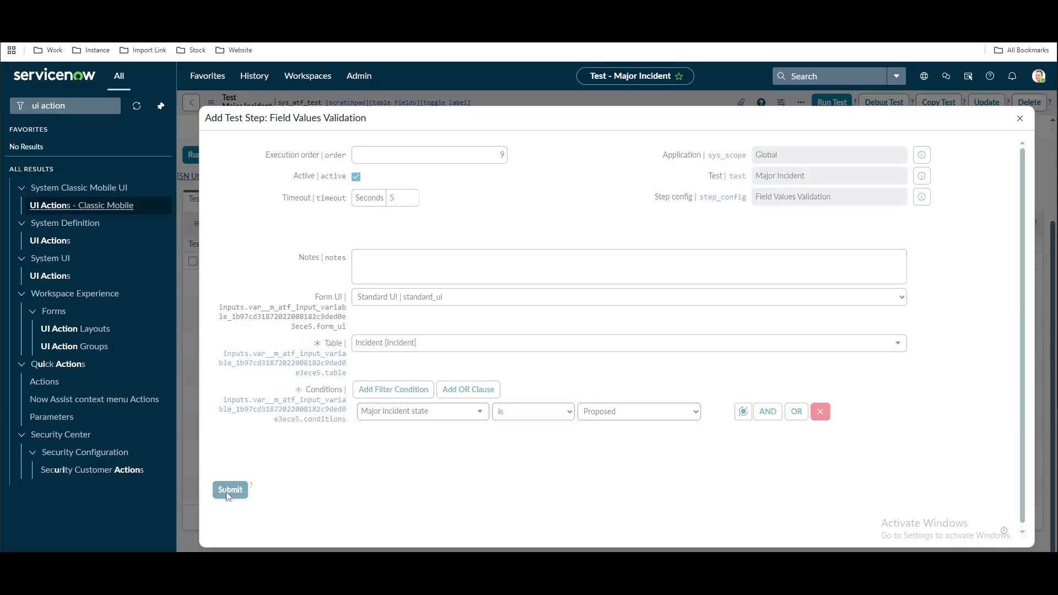
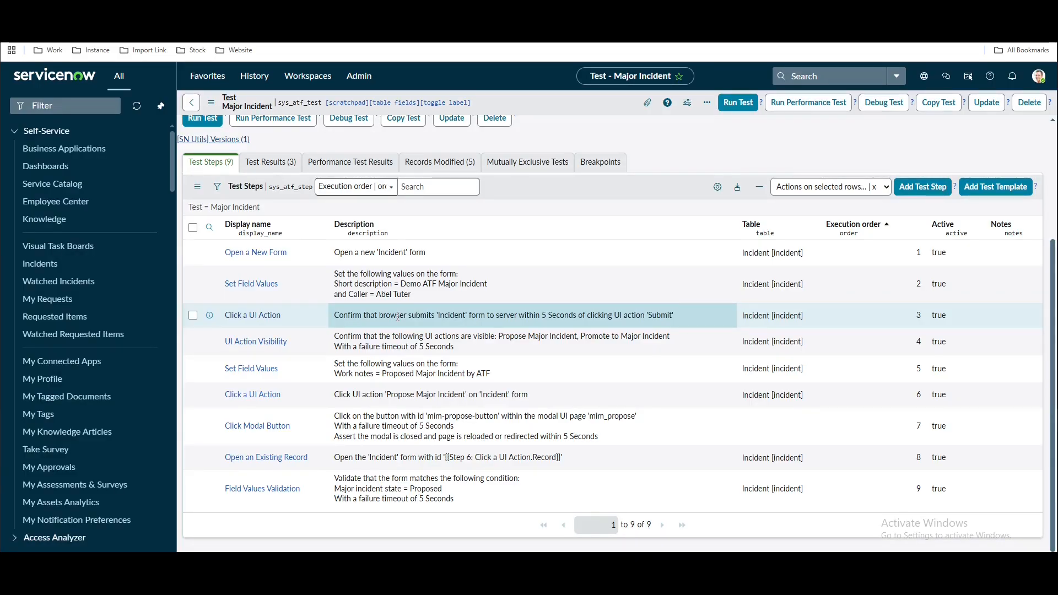
Start a new Open an Existing Record step inserted after Step 3 of the Major Incident test
drag(397, 316, 676, 329)
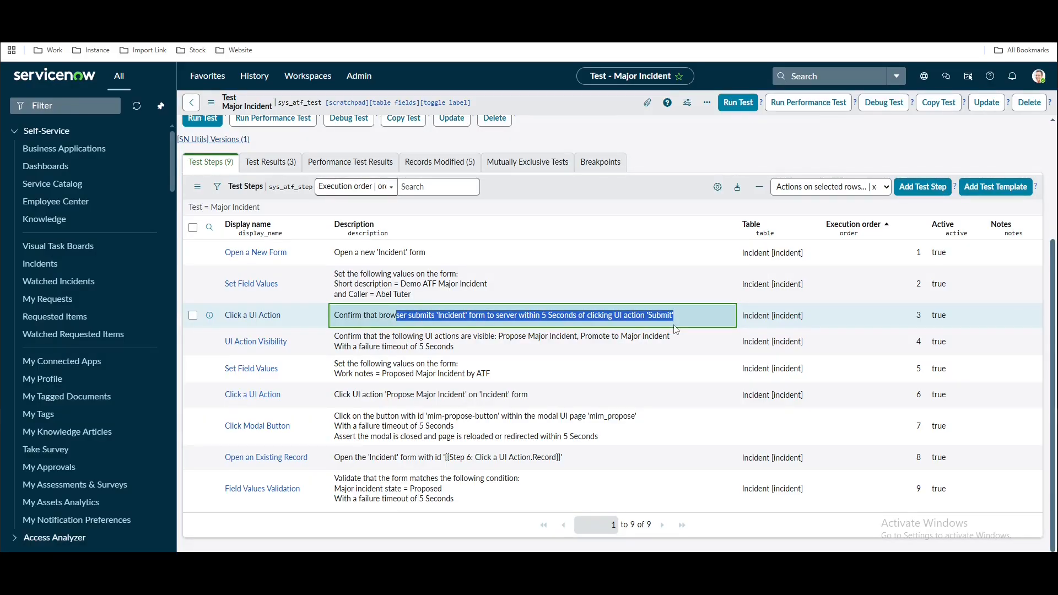
click(919, 193)
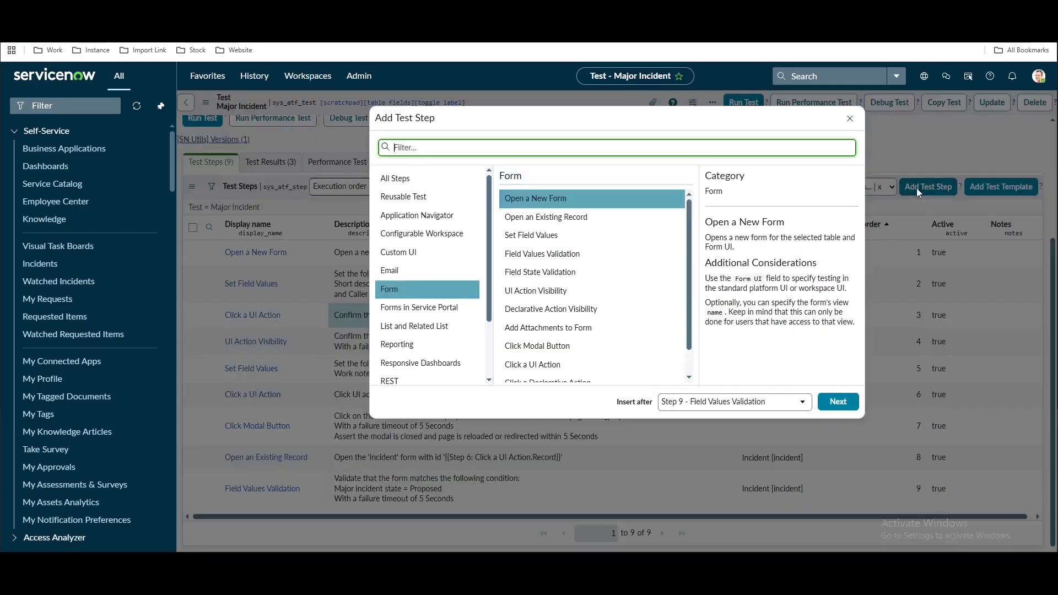
click(713, 411)
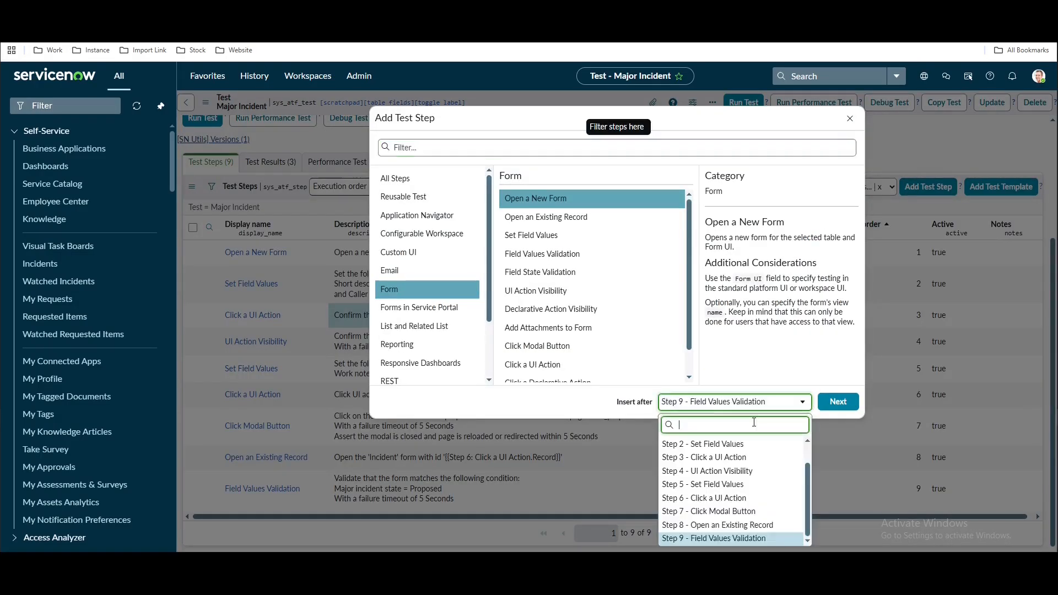
click(711, 471)
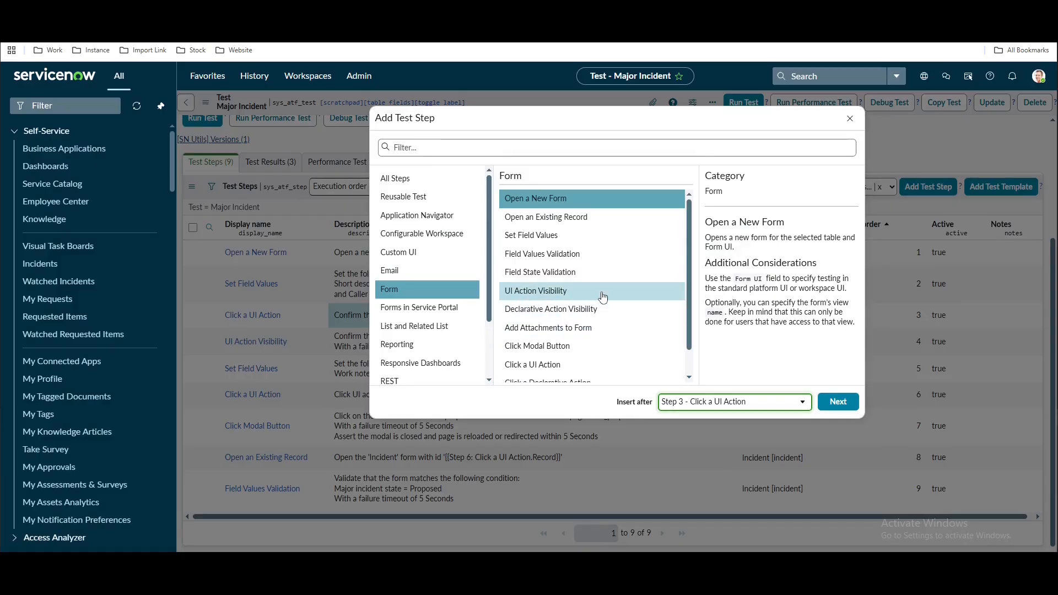
scroll(598, 281, down, 1)
scroll(576, 332, up, 1)
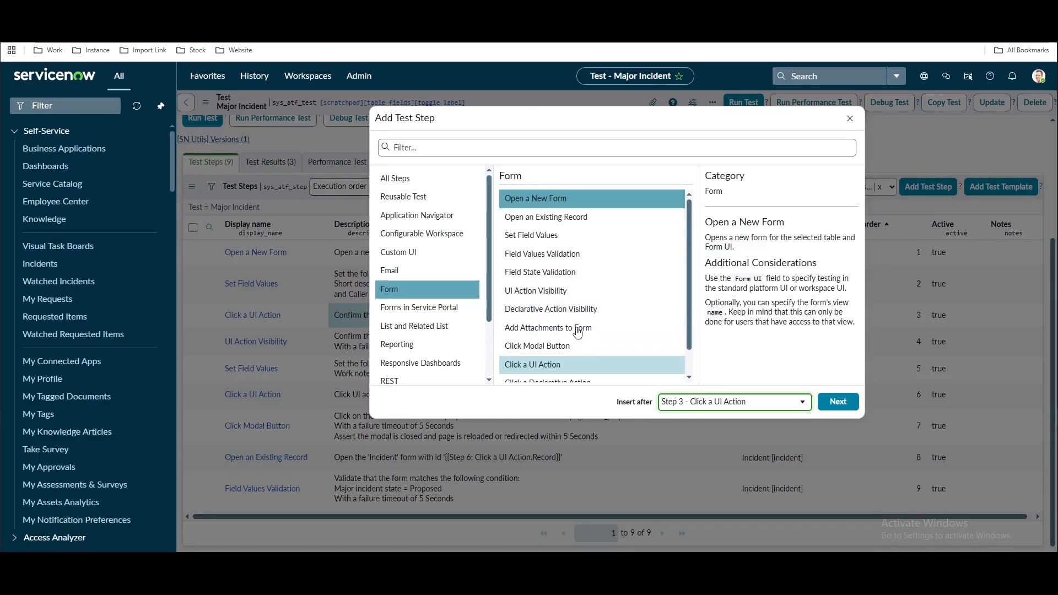
click(548, 217)
click(837, 402)
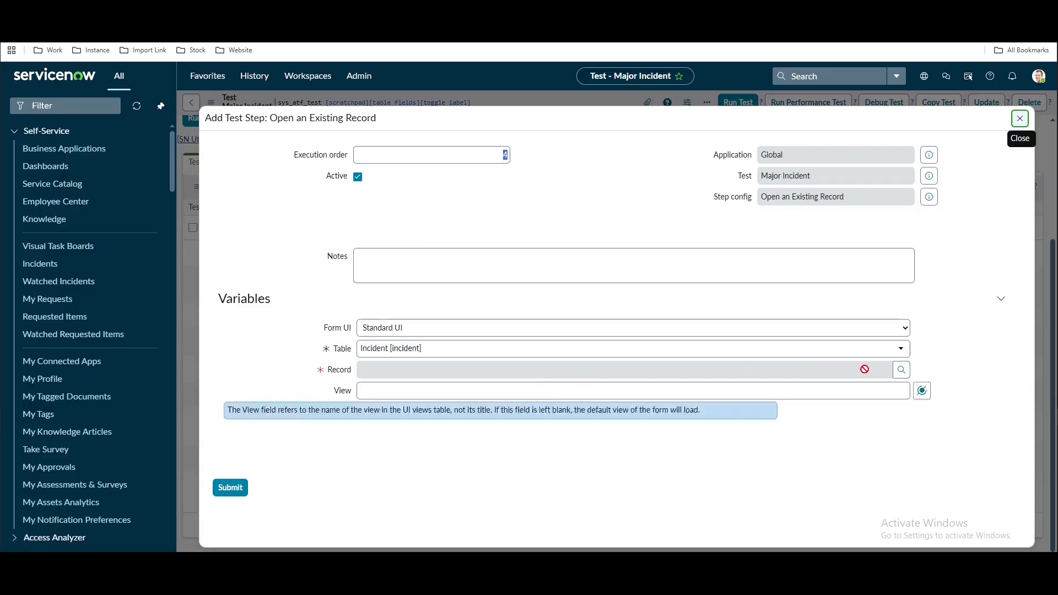
Set the step's Record to the Step 3 Record data pill and submit it
click(941, 370)
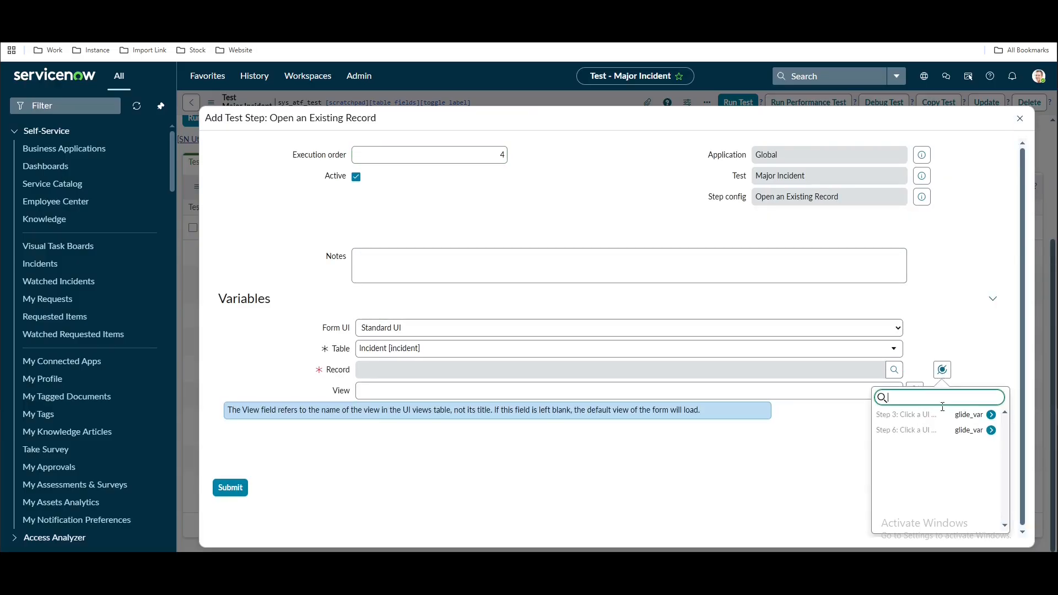
click(941, 424)
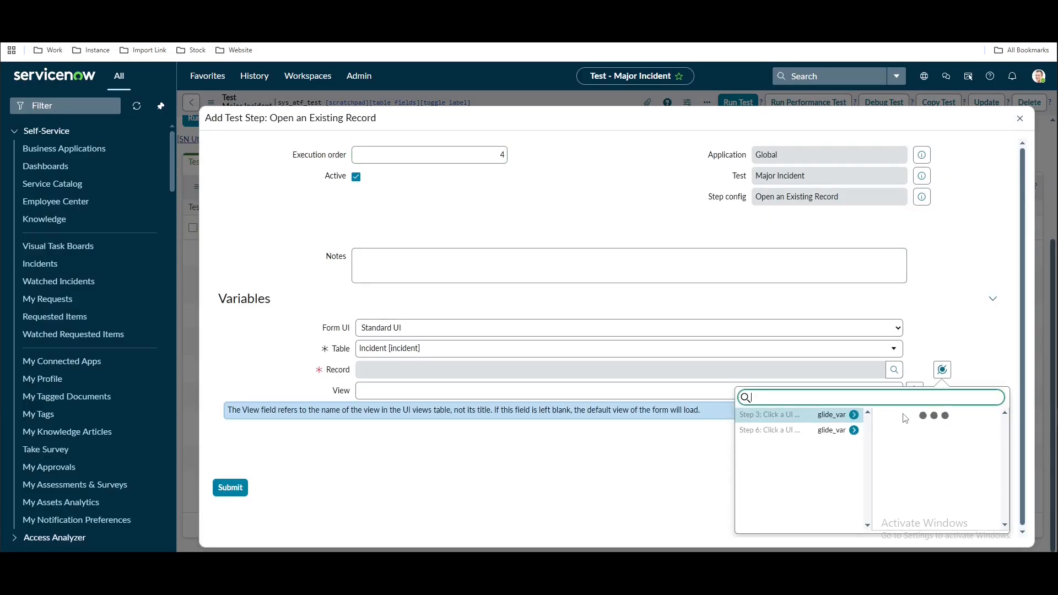
click(915, 416)
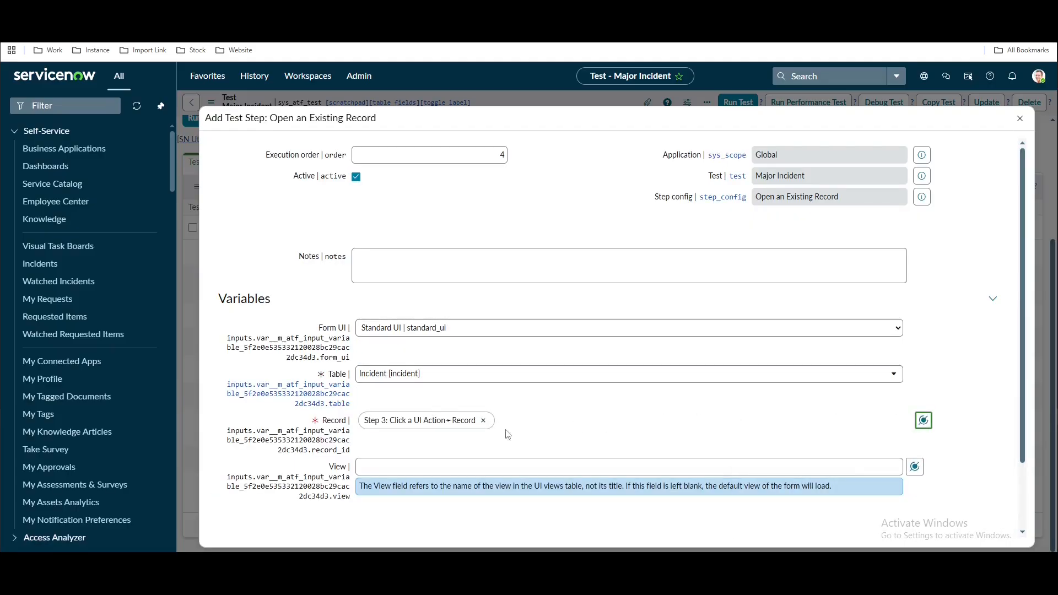
scroll(240, 509, down, 3)
click(231, 490)
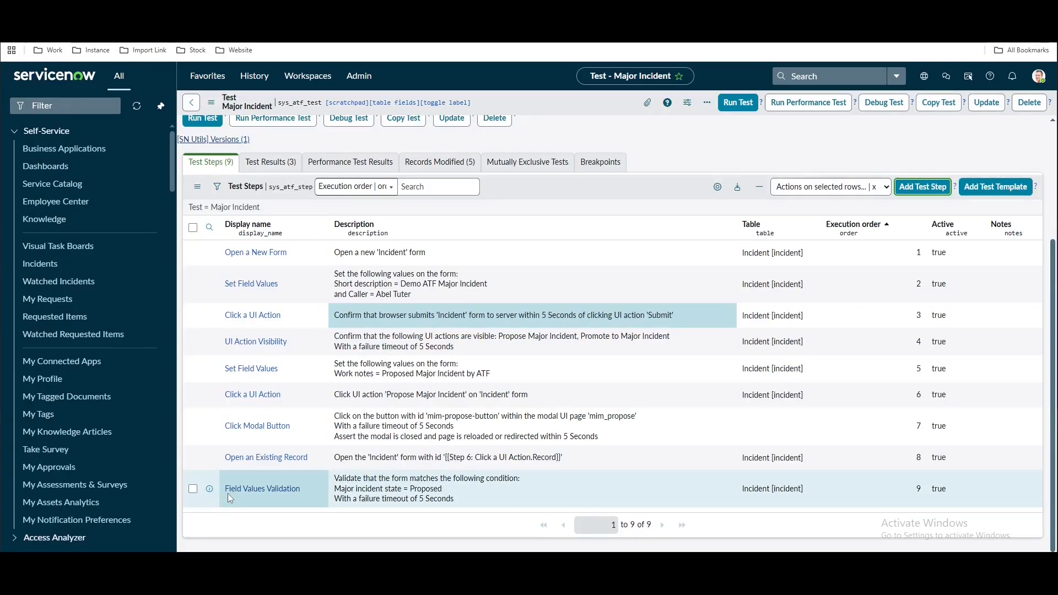
Run the Major Incident test in Chrome and open the failed run's results
click(739, 103)
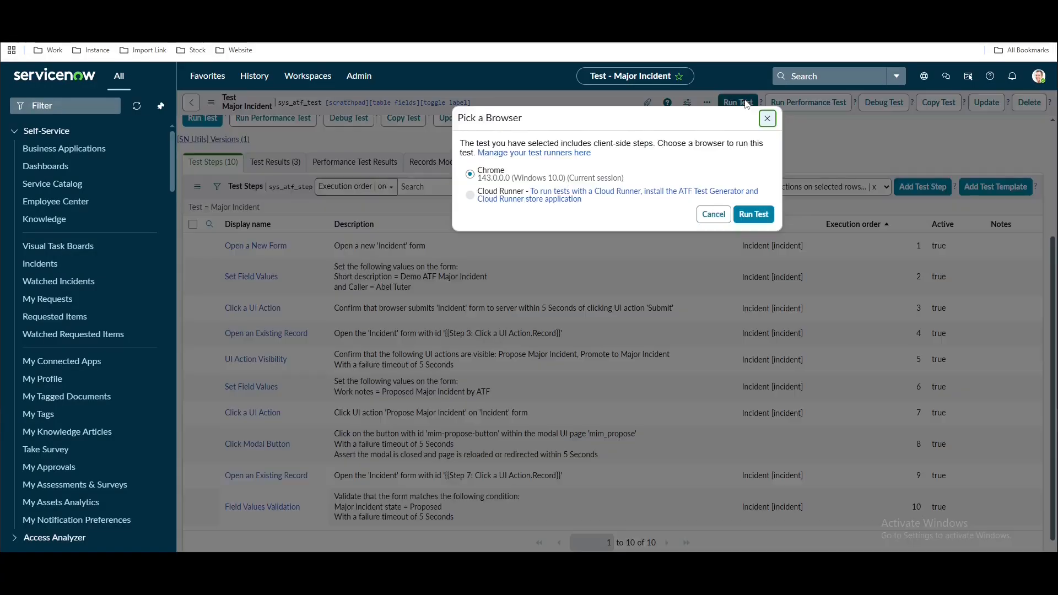
click(753, 216)
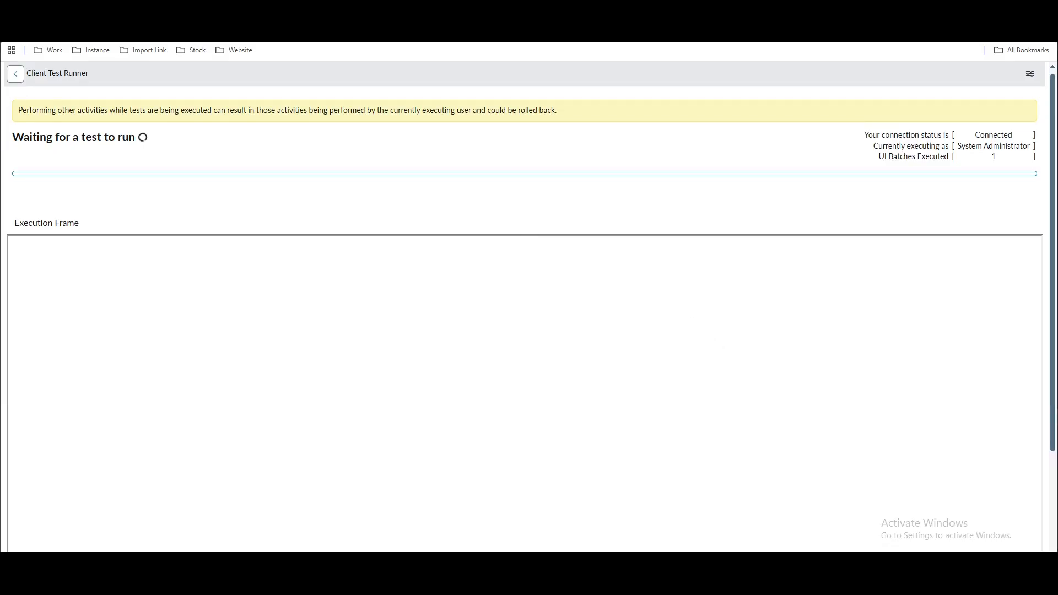
key(ctrl+shift+Tab)
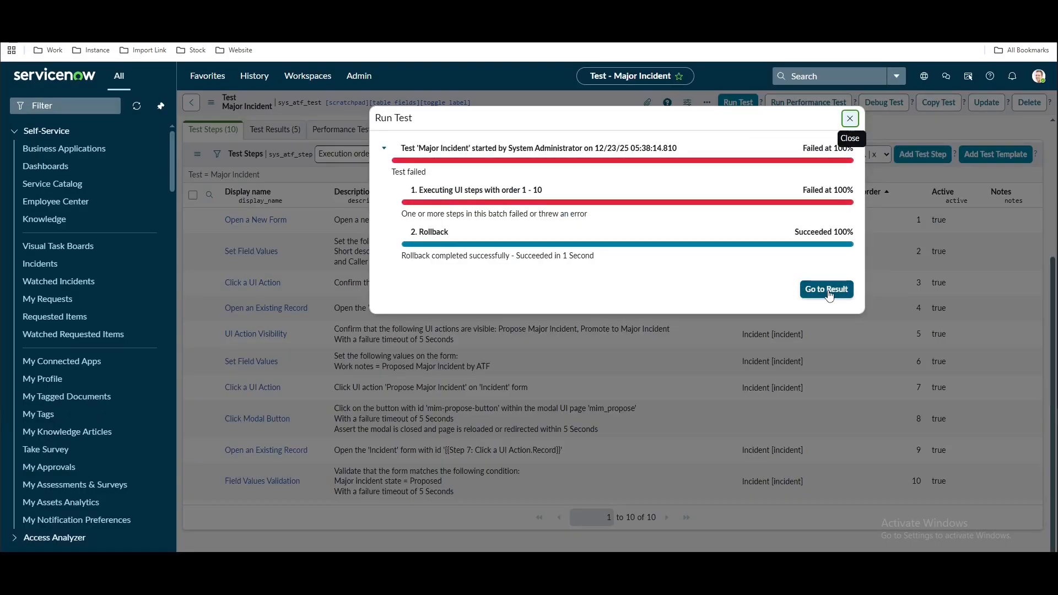
click(826, 290)
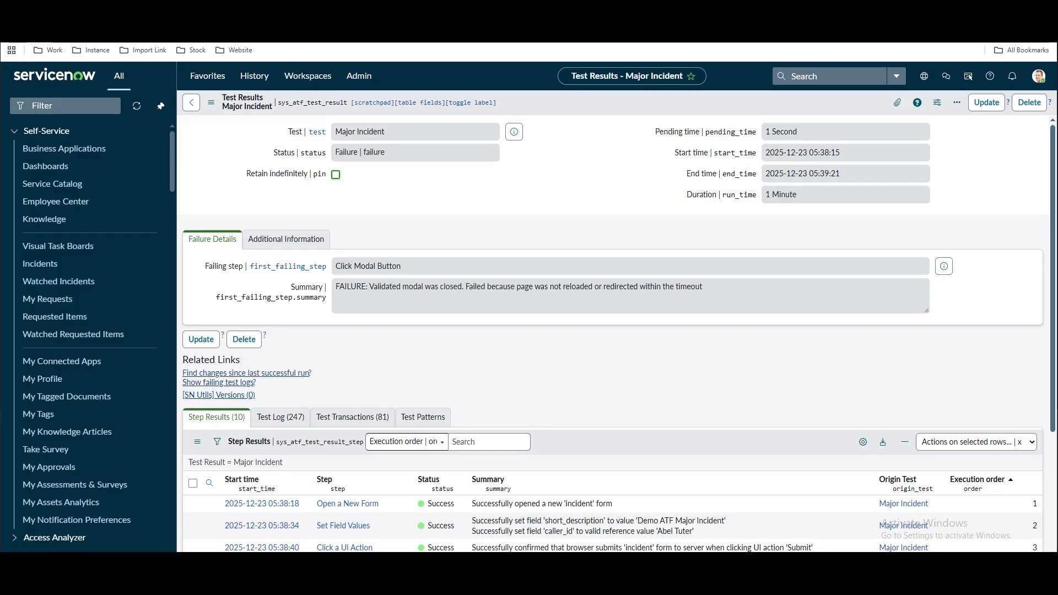
Open the Major Incident test record and its Click Modal Button step
scroll(527, 382, down, 3)
scroll(527, 382, up, 3)
click(514, 132)
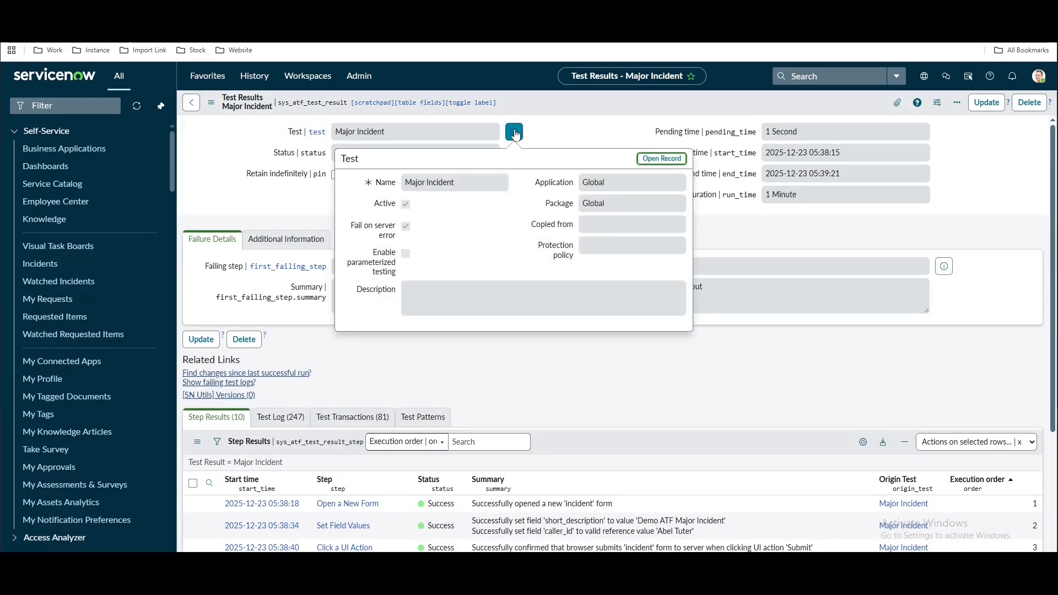
click(661, 159)
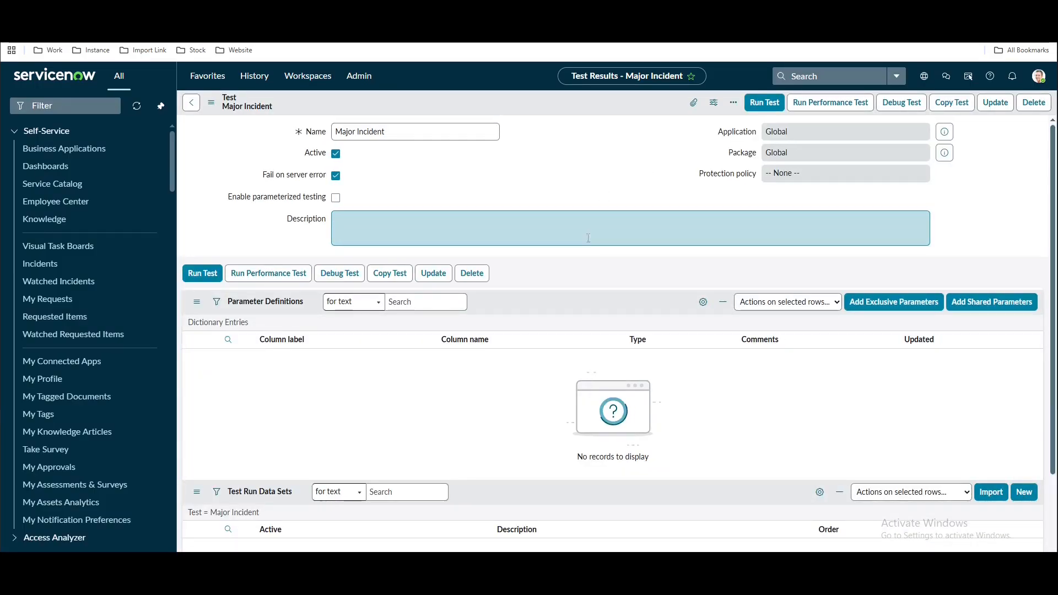
scroll(536, 338, down, 10)
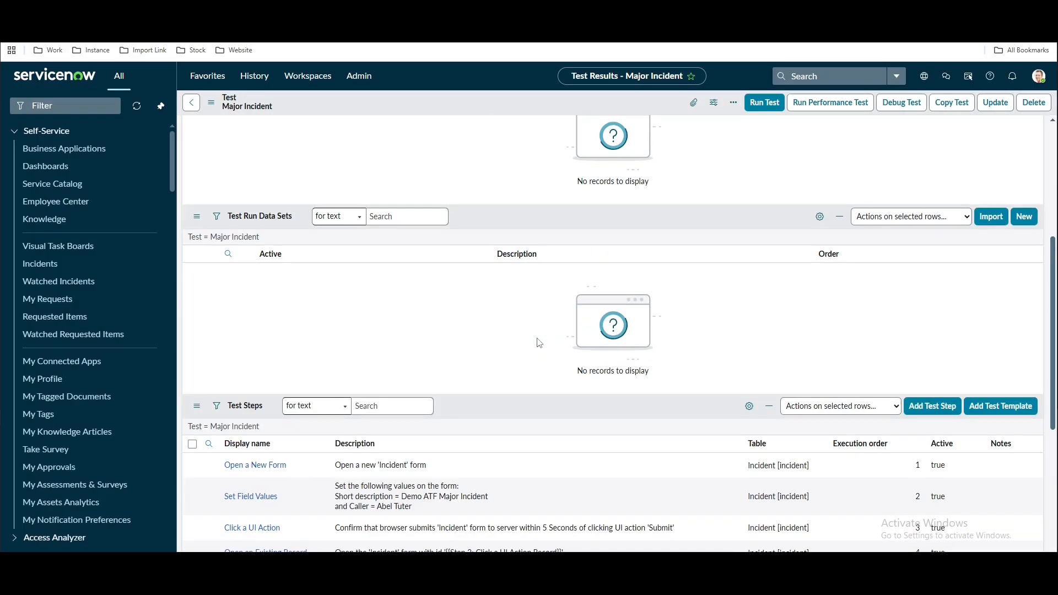
scroll(385, 408, up, 2)
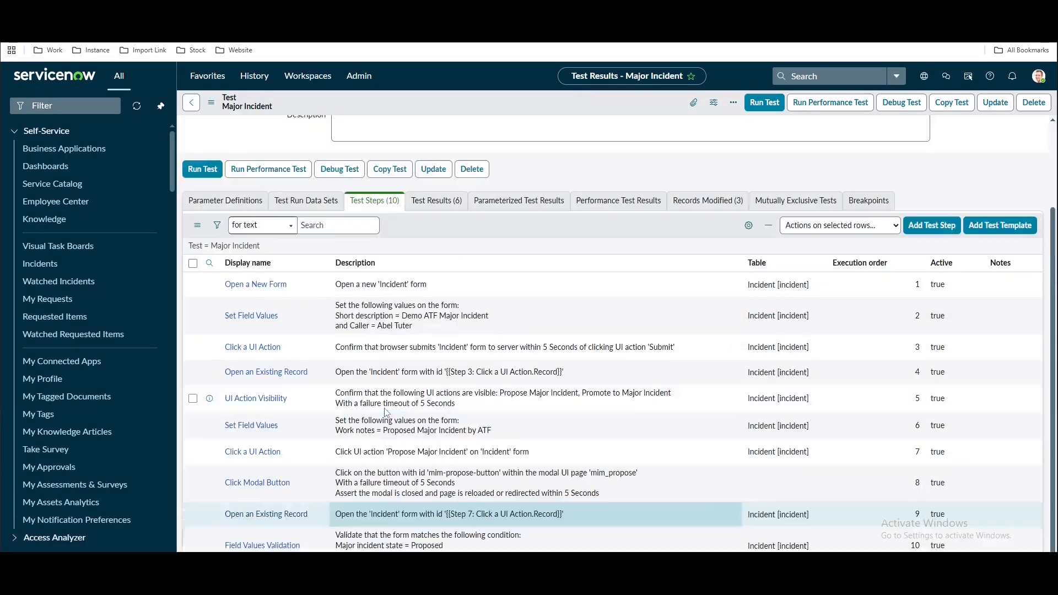
click(258, 487)
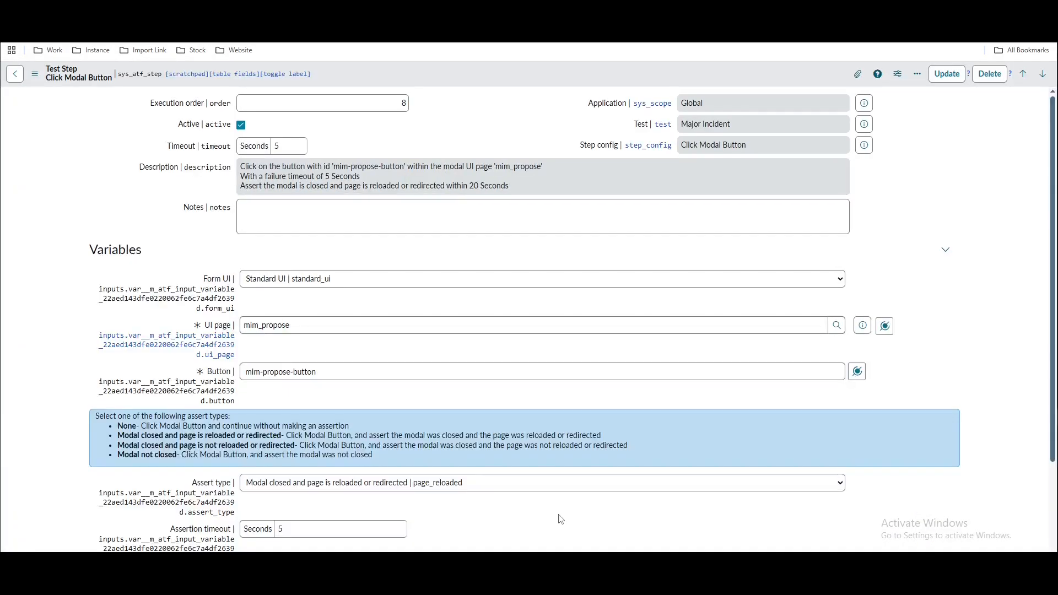
Change the assertion timeout from 5 to 20 seconds and save the step
click(277, 530)
double_click(277, 530)
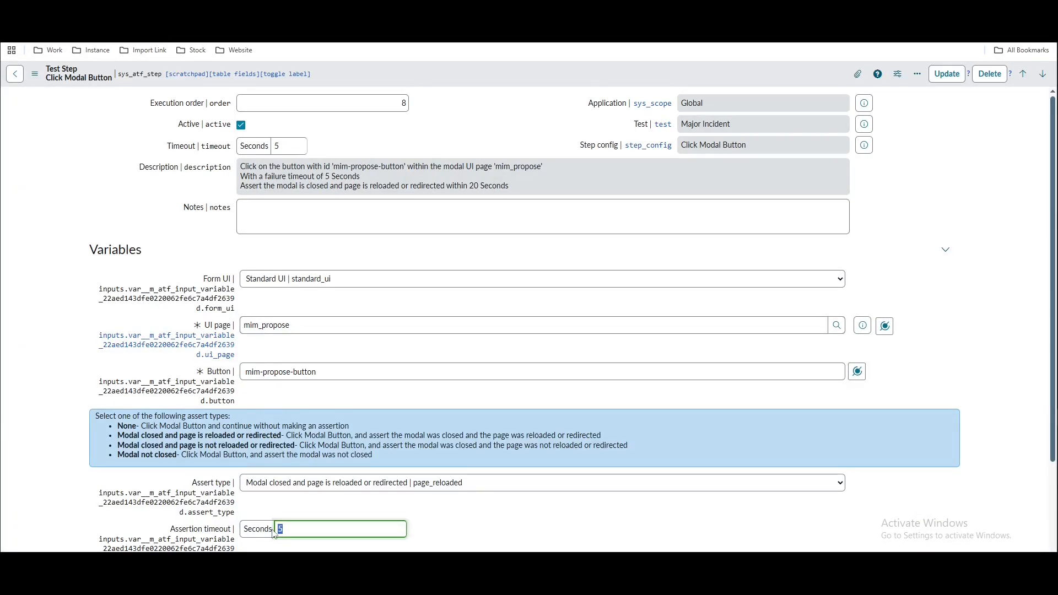
text(20)
right_click(524, 73)
click(543, 81)
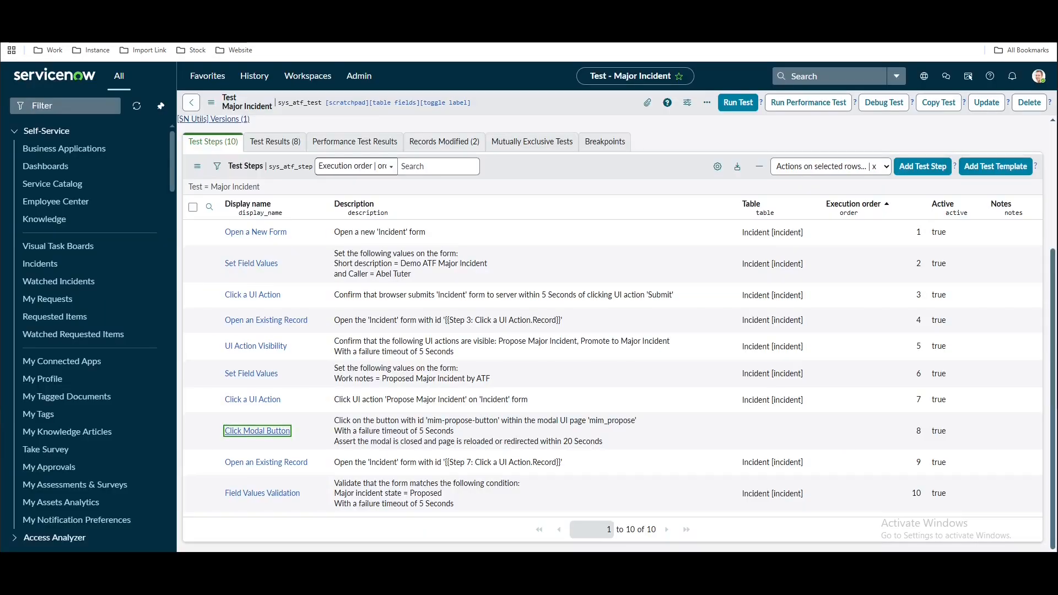
Rerun the updated Major Incident test in the current browser
click(738, 102)
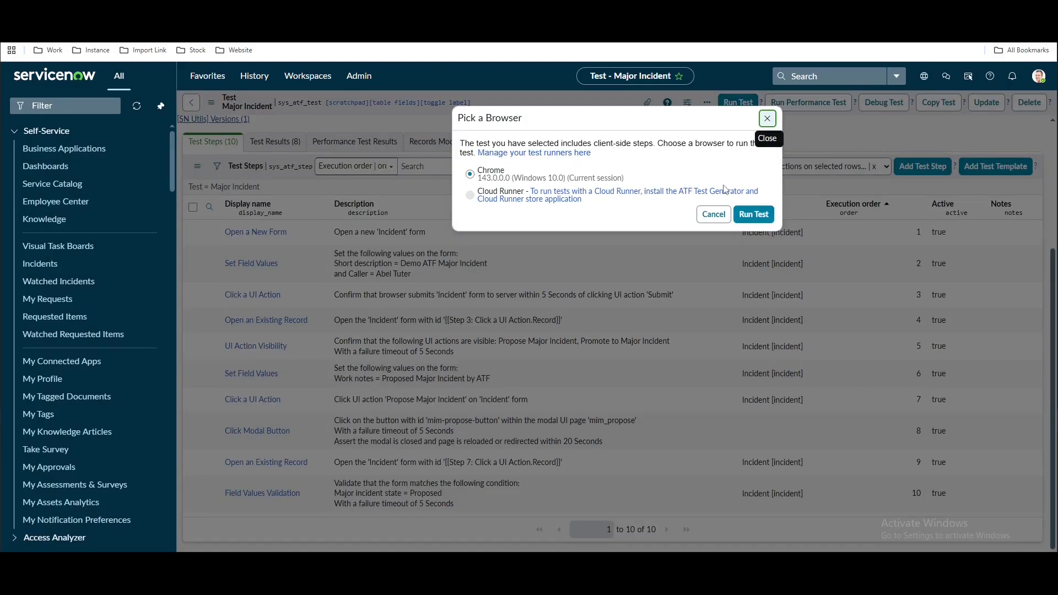
click(748, 214)
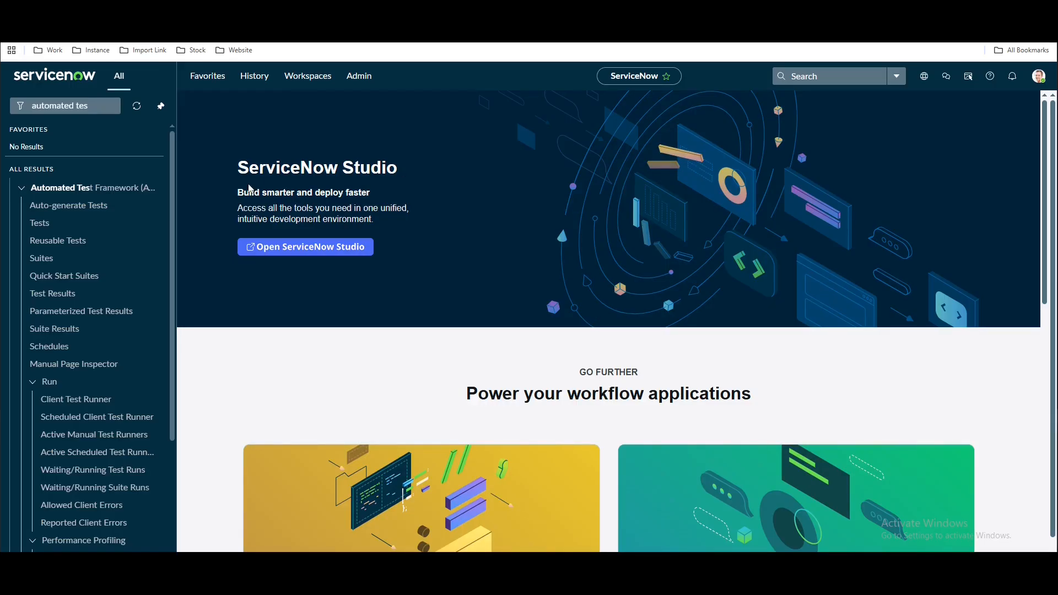
From the ATF Tests list, create a test, rename 'My New Test' to 'Inbound Test' and save
click(59, 231)
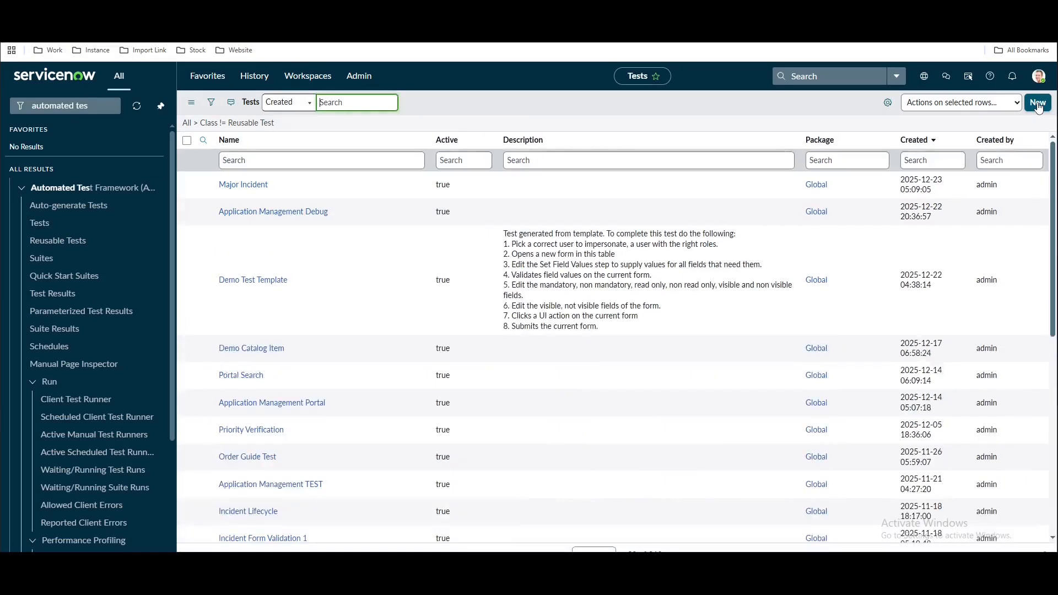
click(1038, 104)
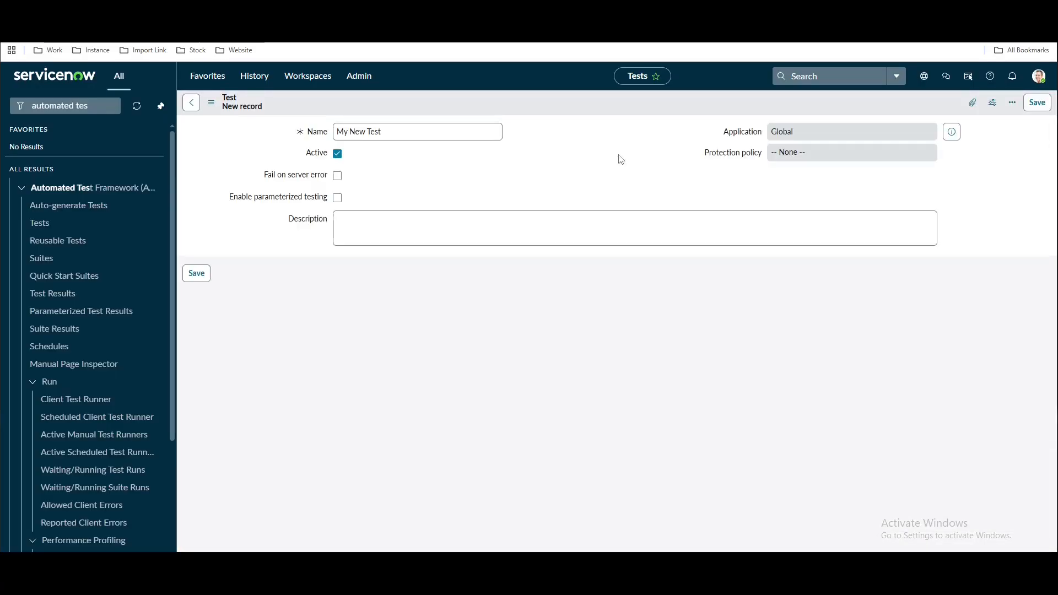
drag(439, 131, 325, 130)
text(Inbo)
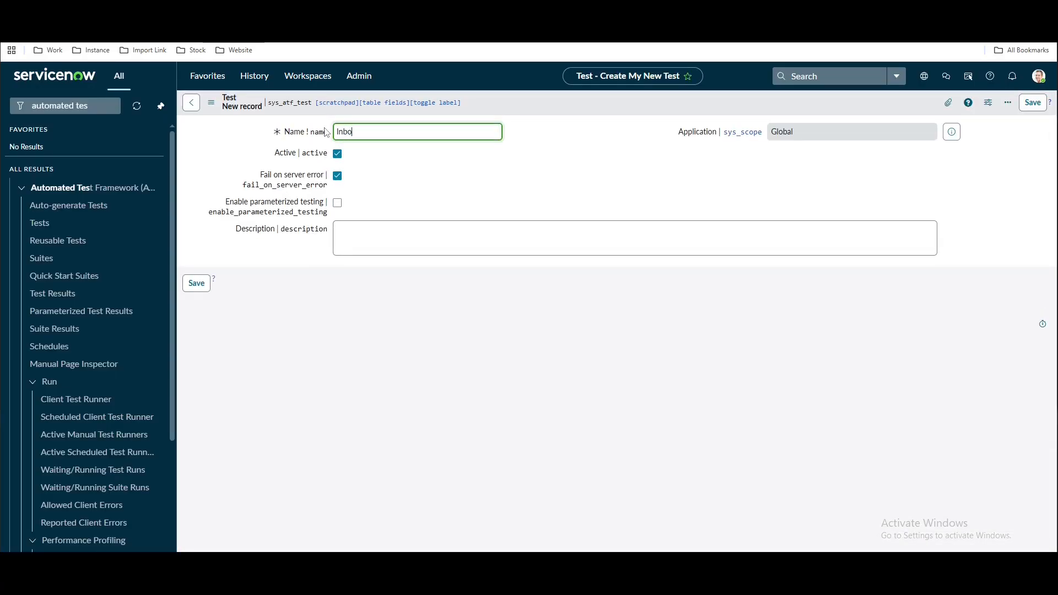
text(und Test)
key(Return)
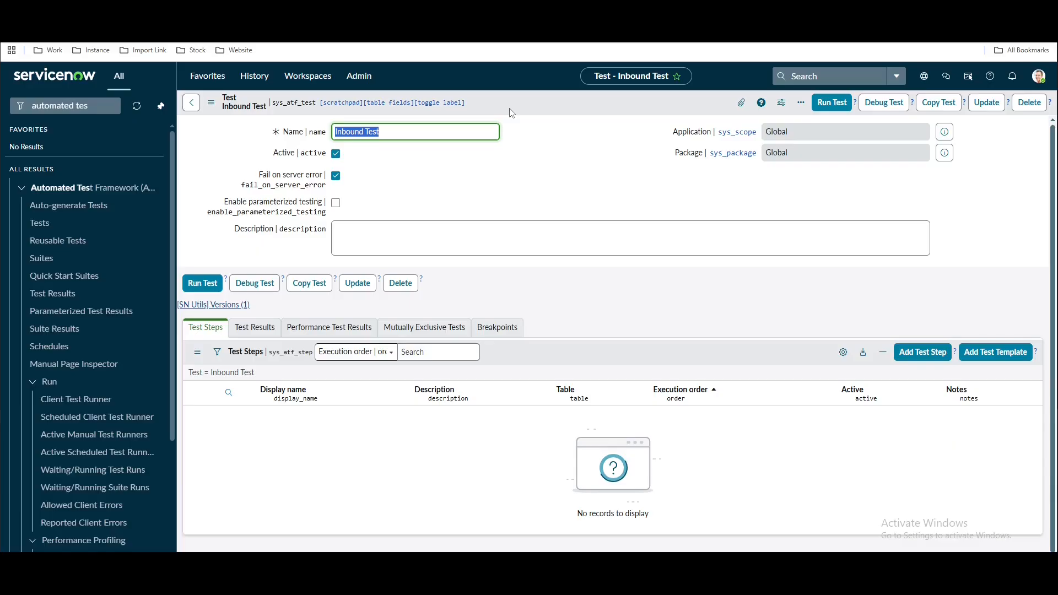
Filter step types by 'inbound', select Generate Inbound Email and continue to its form
click(921, 355)
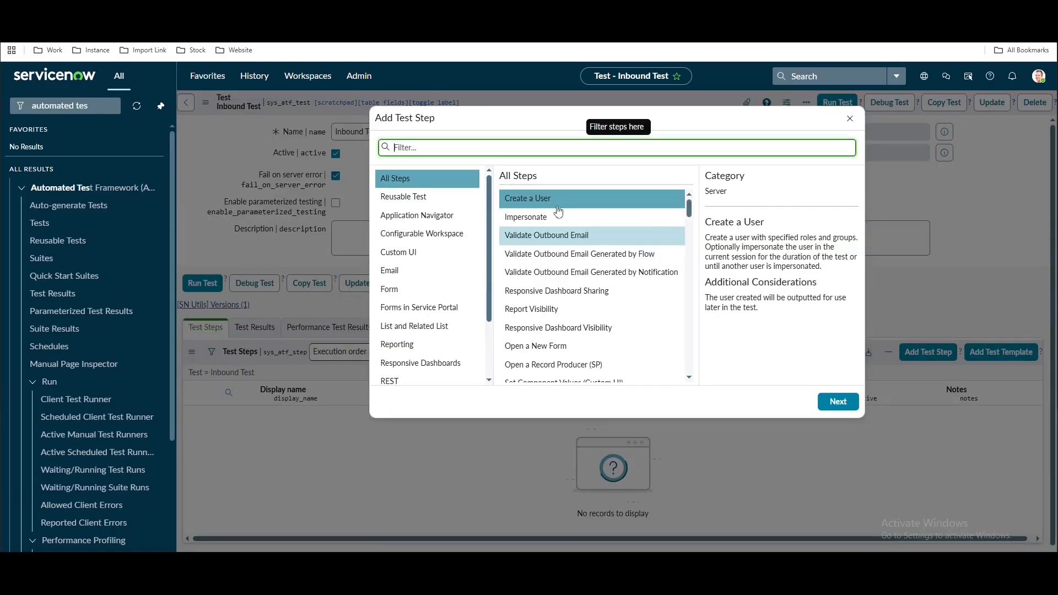
text(inbound)
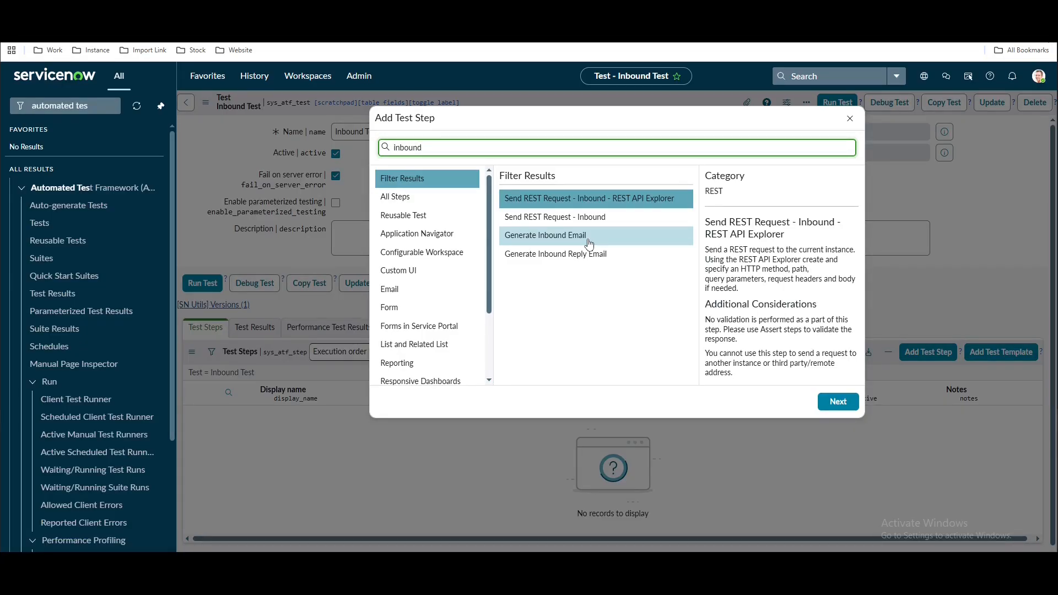
click(589, 242)
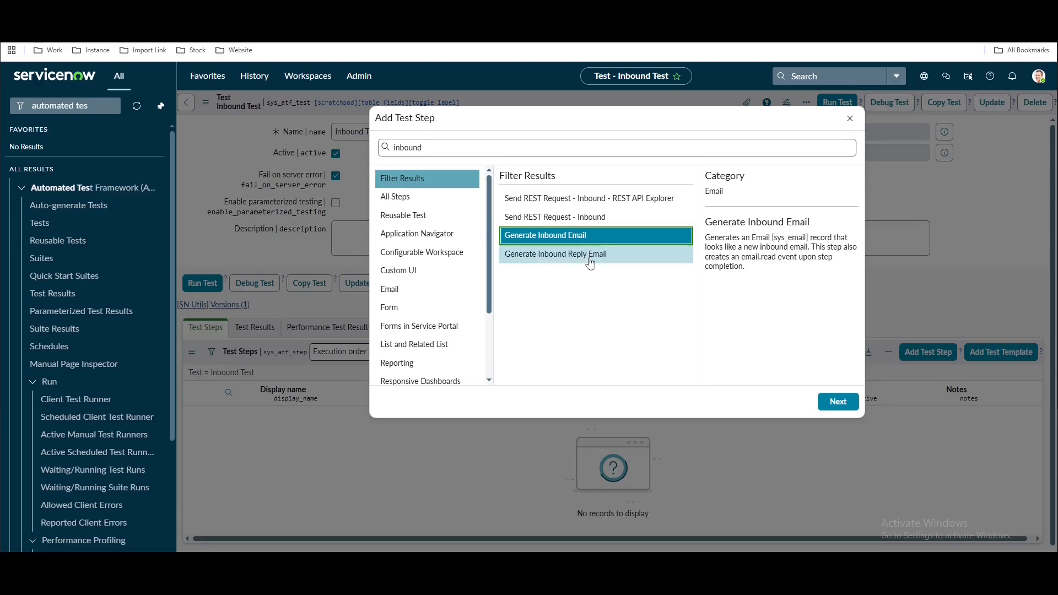
click(590, 261)
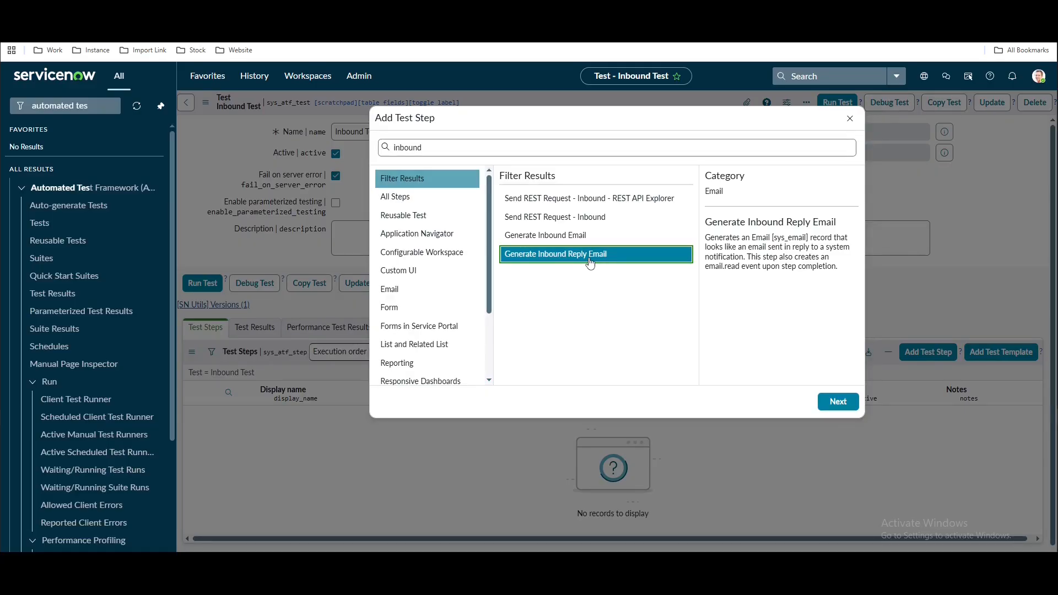
click(571, 244)
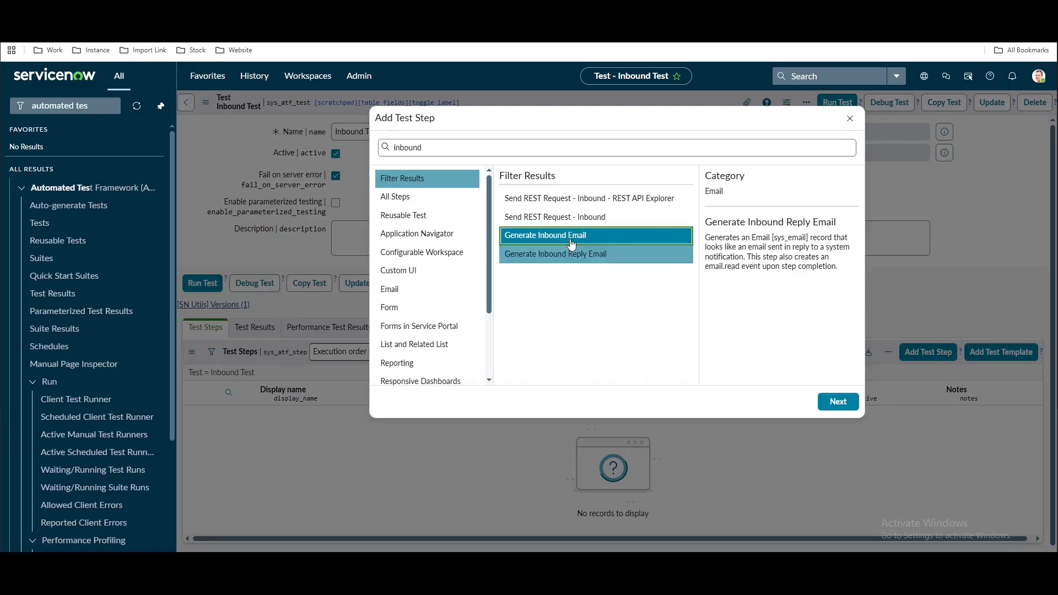
click(839, 404)
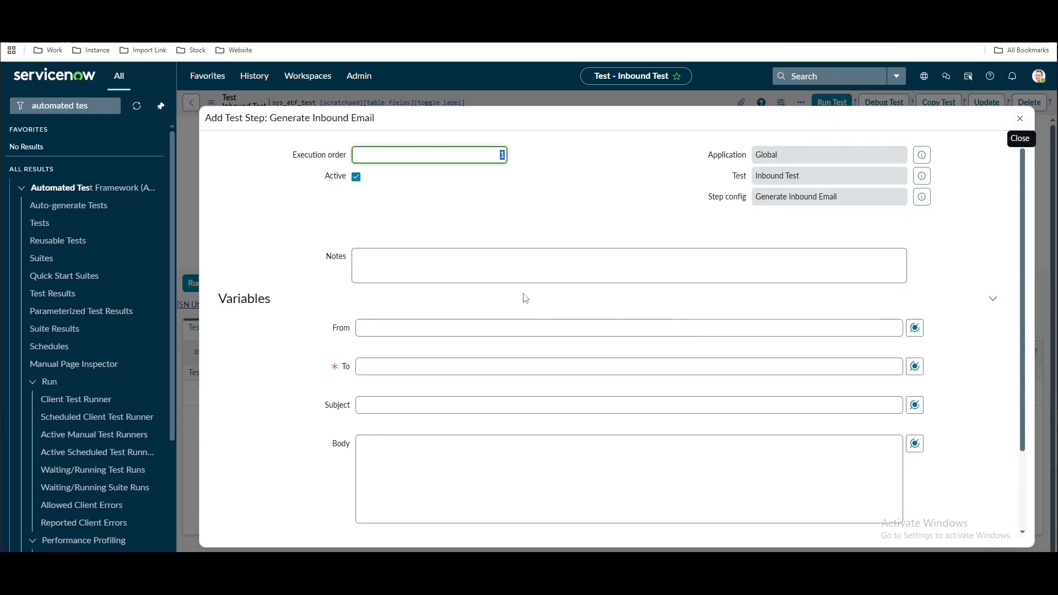
Enter the recipient and sender e-mail addresses for the inbound email step
click(466, 328)
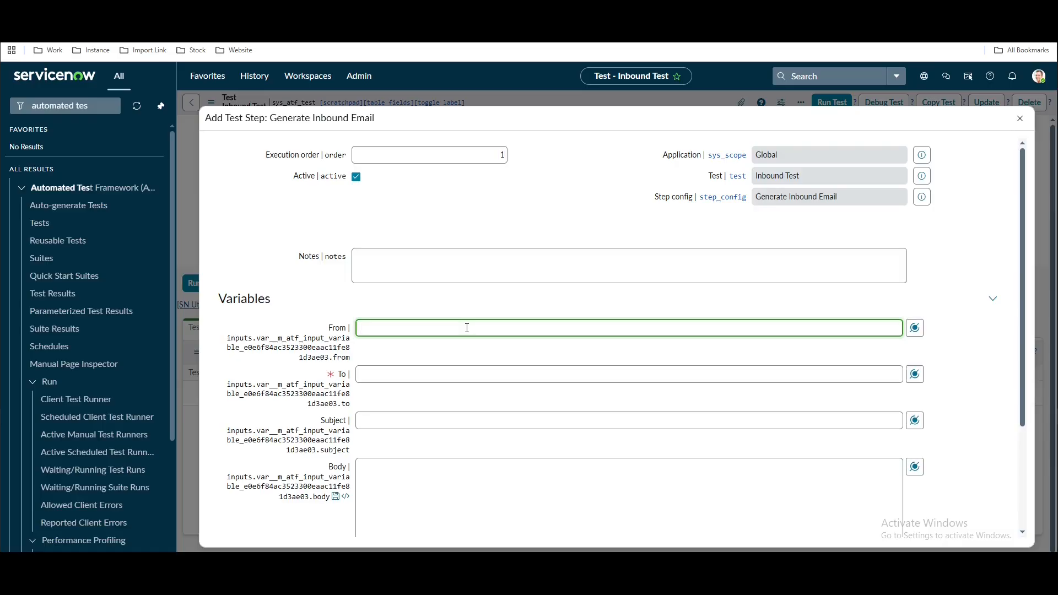
click(460, 371)
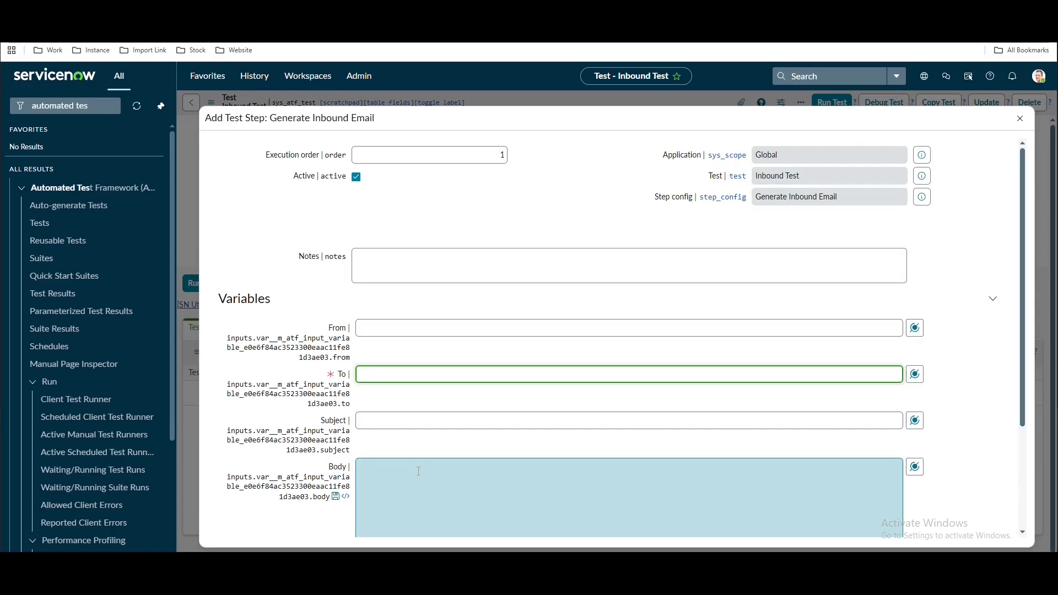
scroll(420, 475, down, 2)
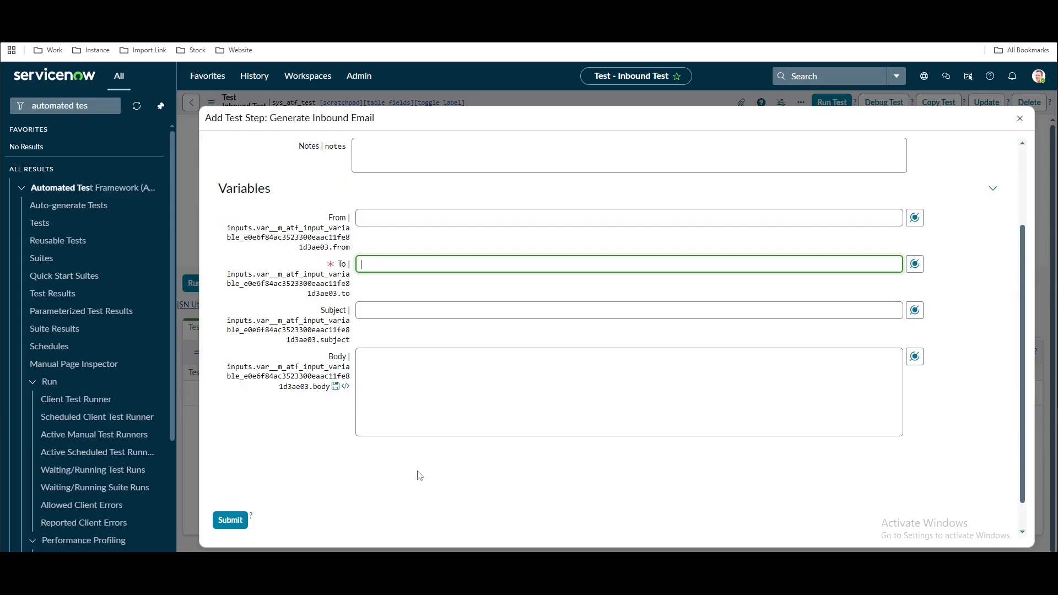
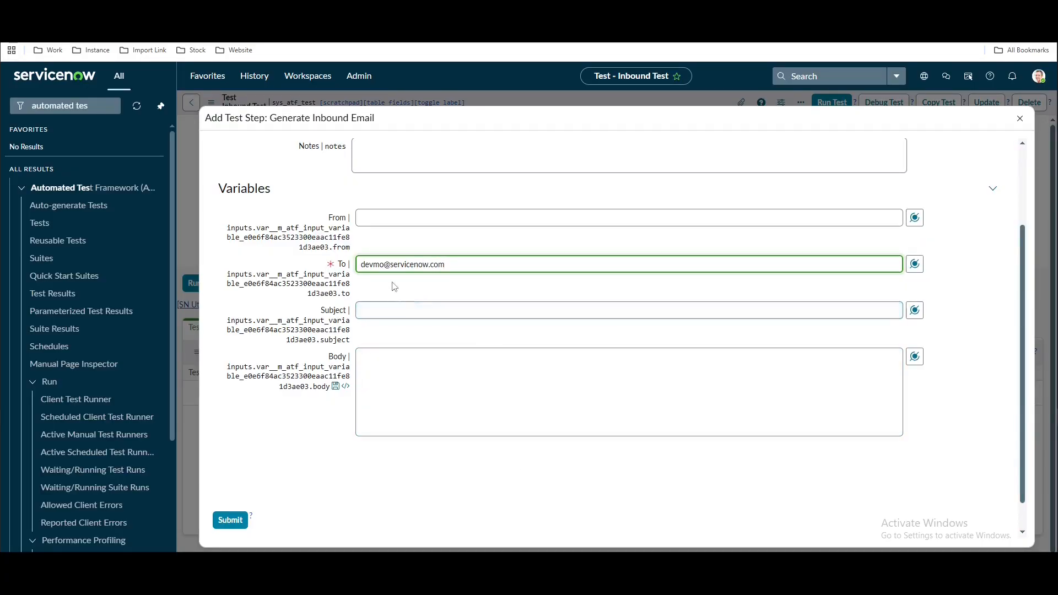
click(375, 264)
key(BackSpace)
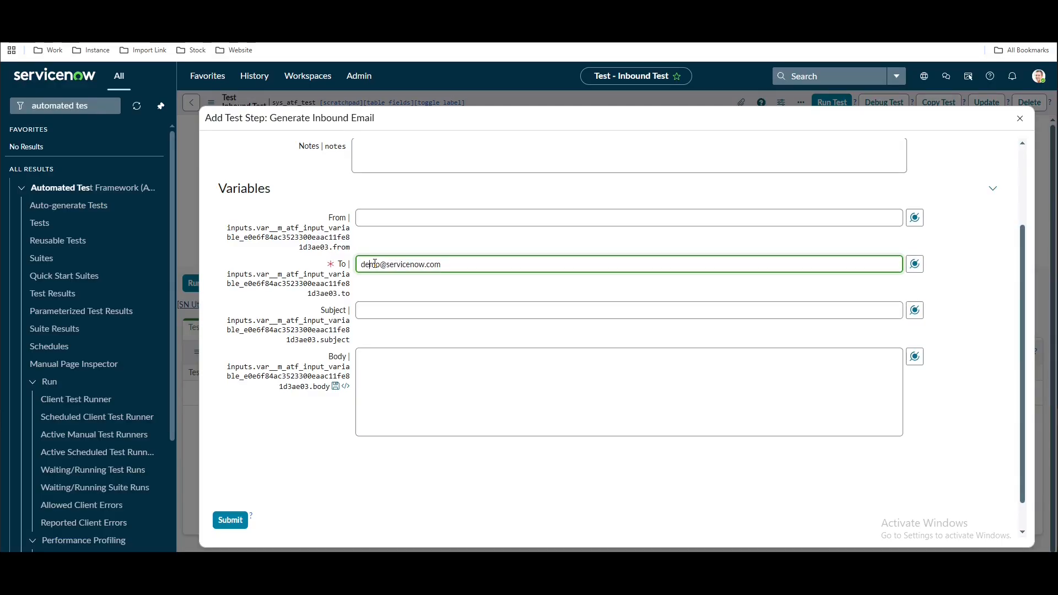
click(387, 216)
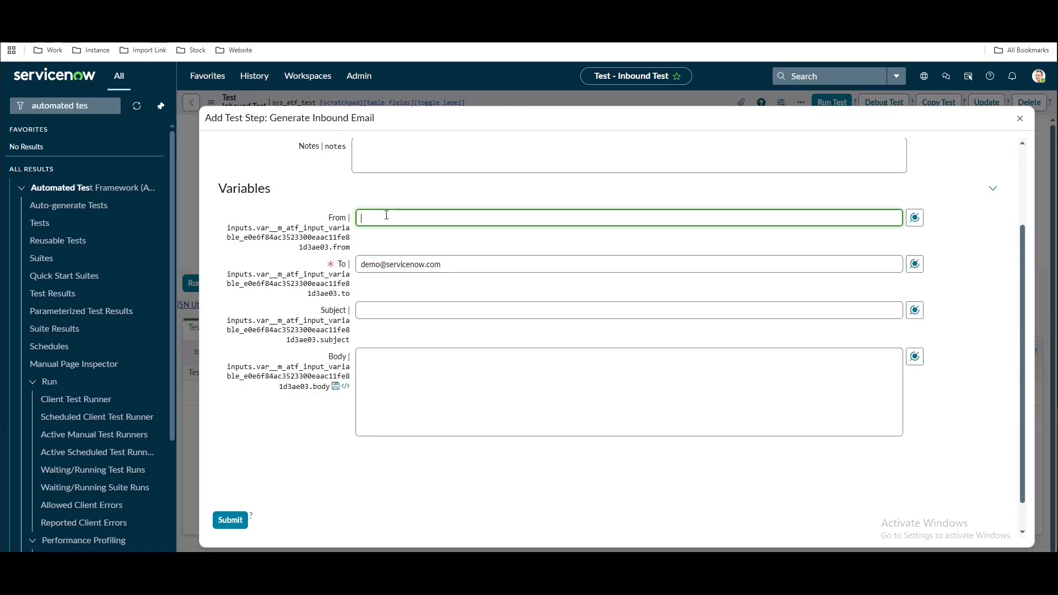
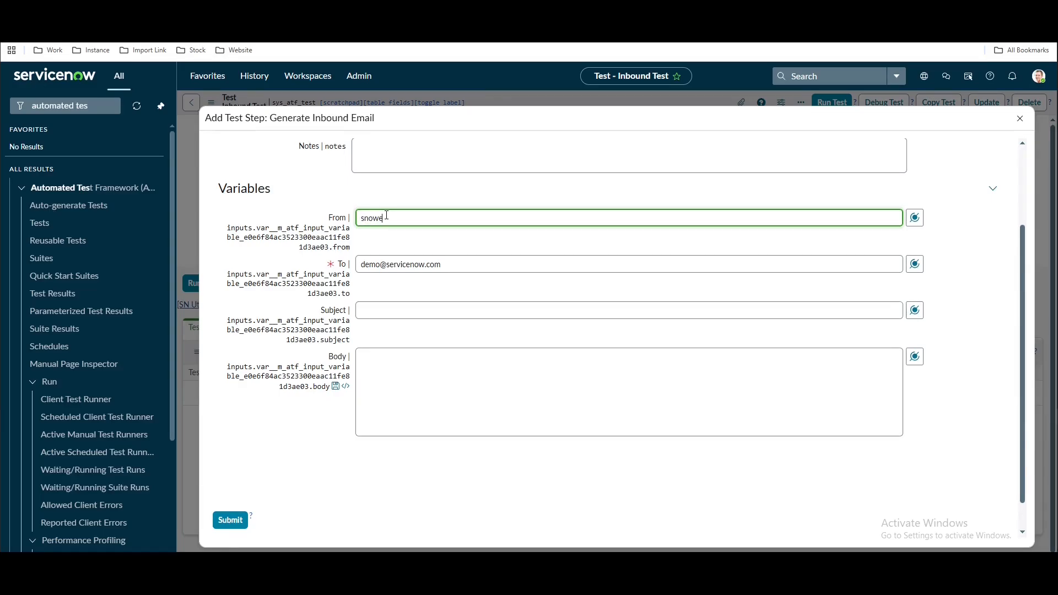
Set subject 'Create Incident from ATF' and body 'Demo ATF', then submit the step
click(425, 310)
text(Create In)
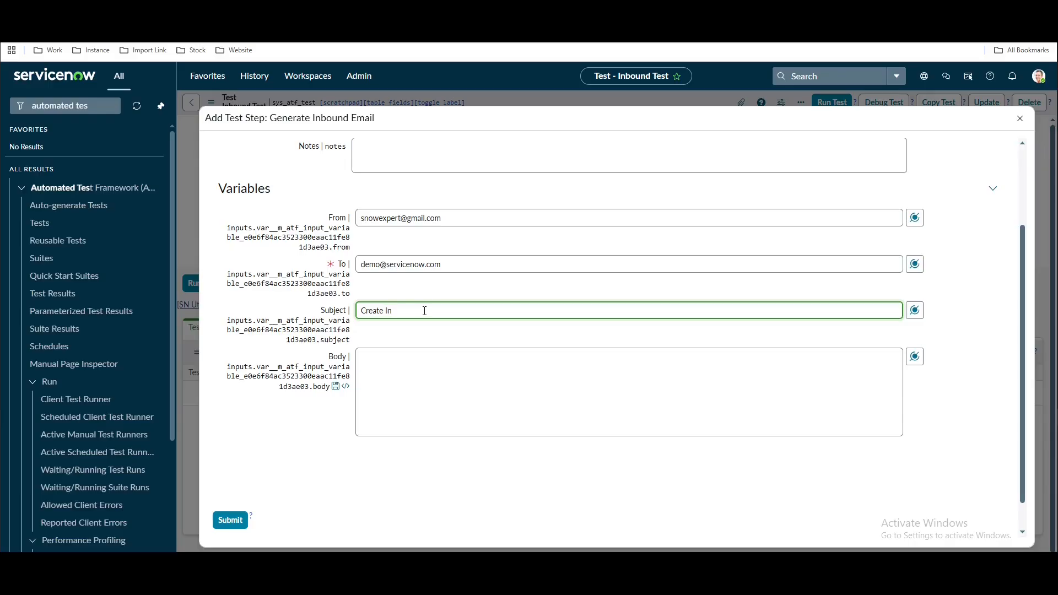
text(cident from ATF)
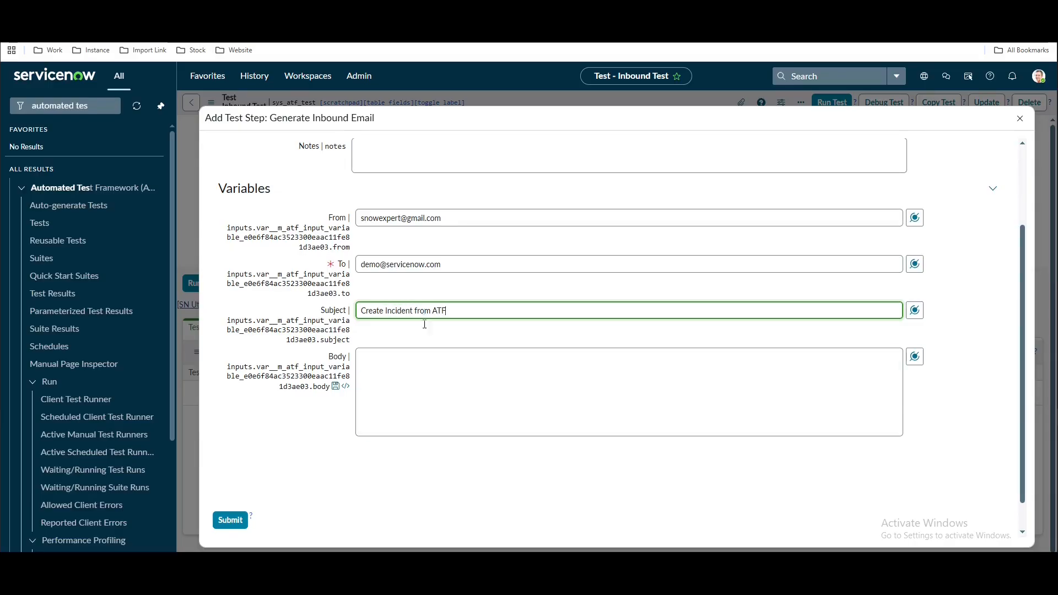
click(429, 367)
text(Demo ATF)
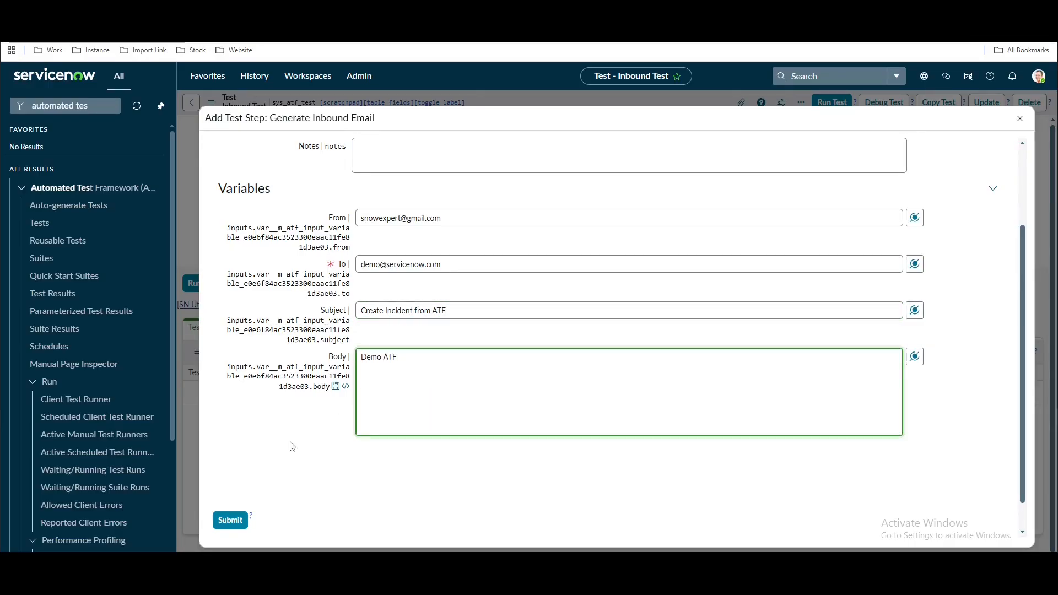
click(234, 528)
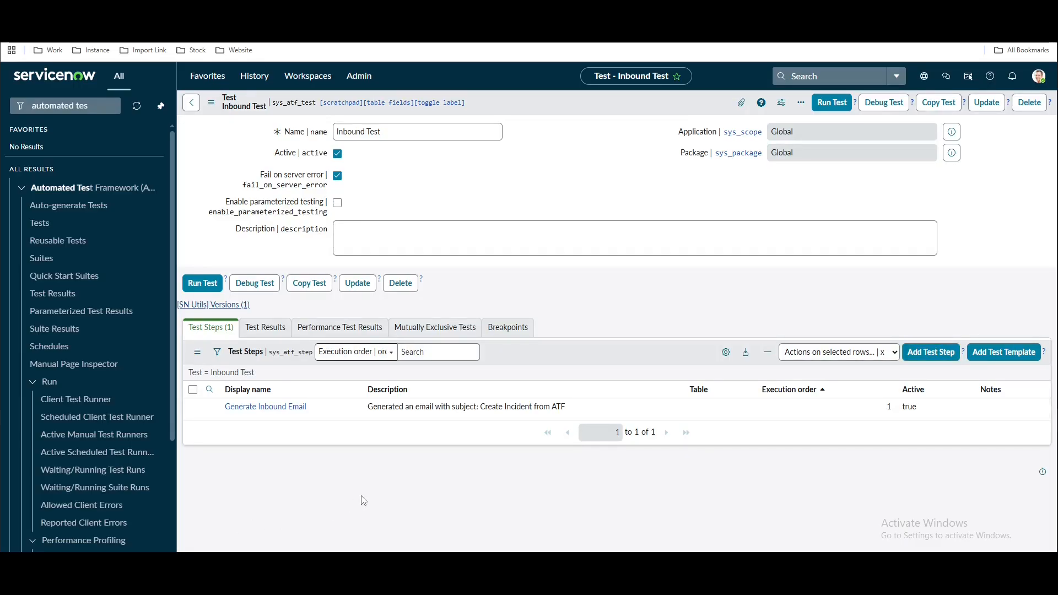
Search the step types for 'script' and select Run Server Side Script
click(945, 355)
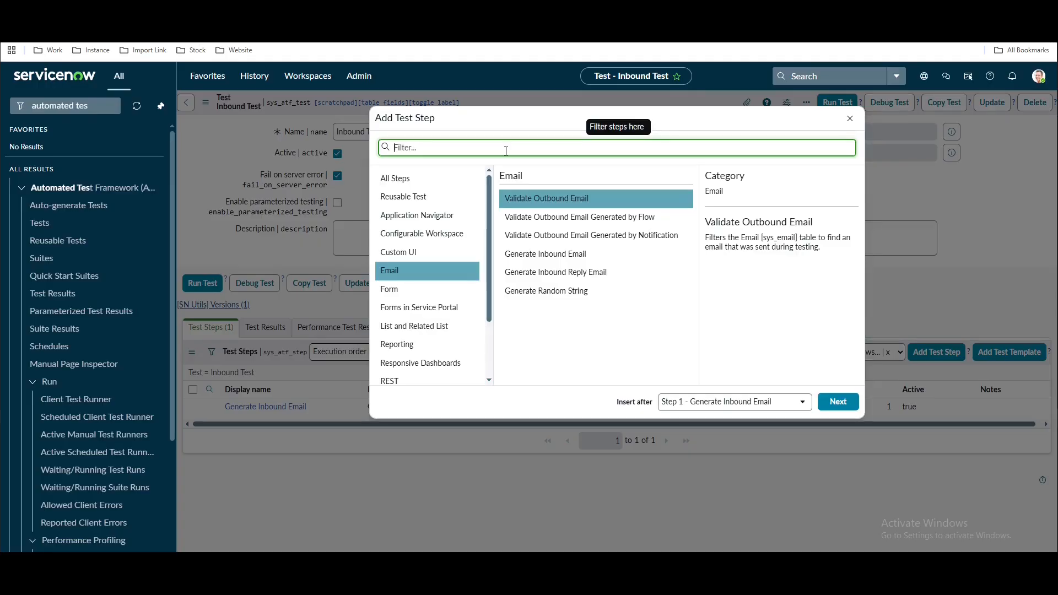
text(wait)
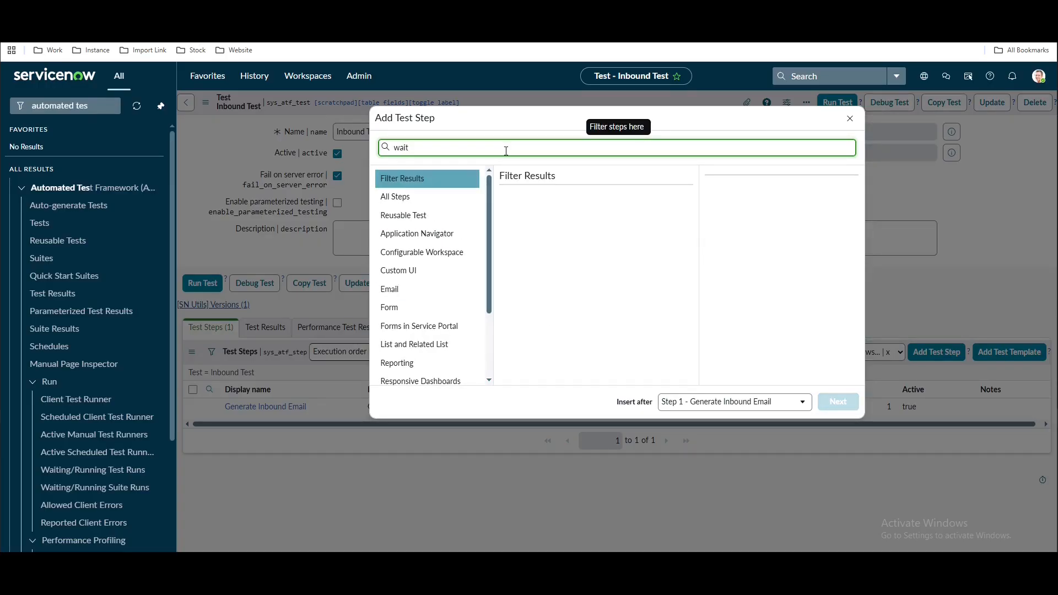
click(421, 196)
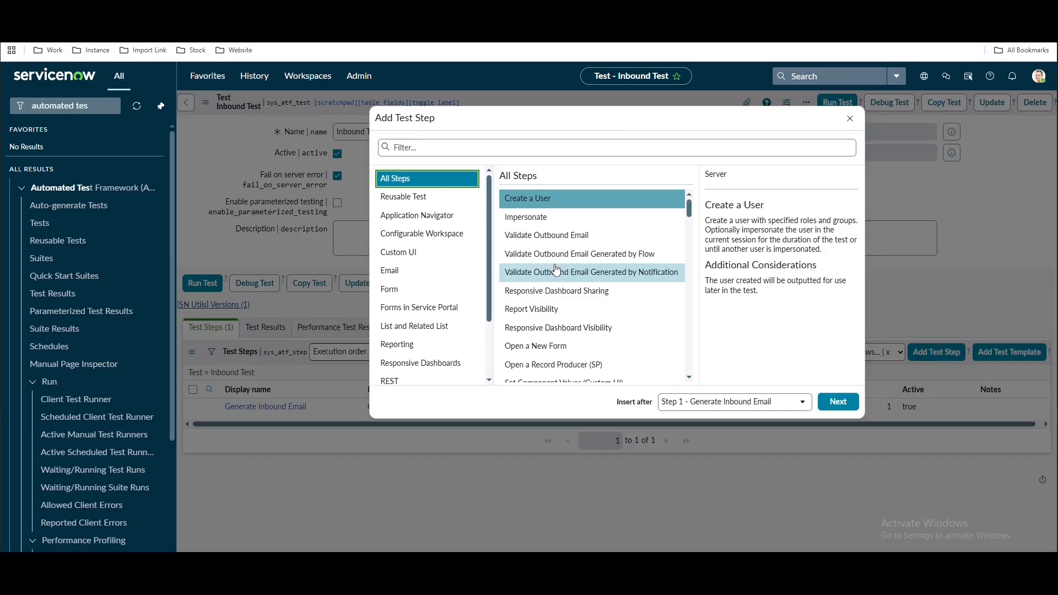
scroll(446, 271, down, 3)
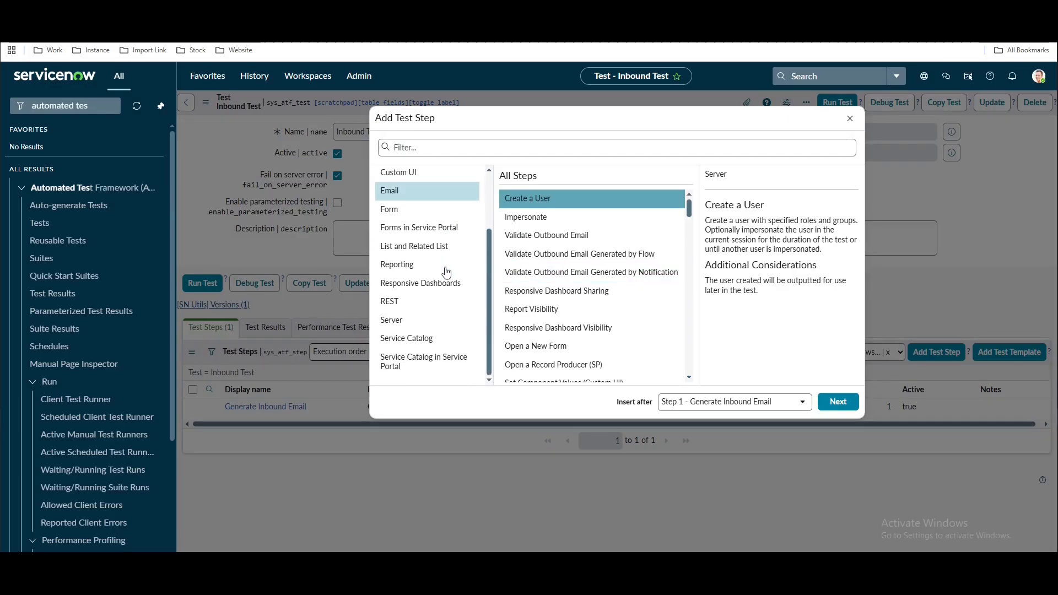
scroll(446, 272, up, 3)
click(434, 148)
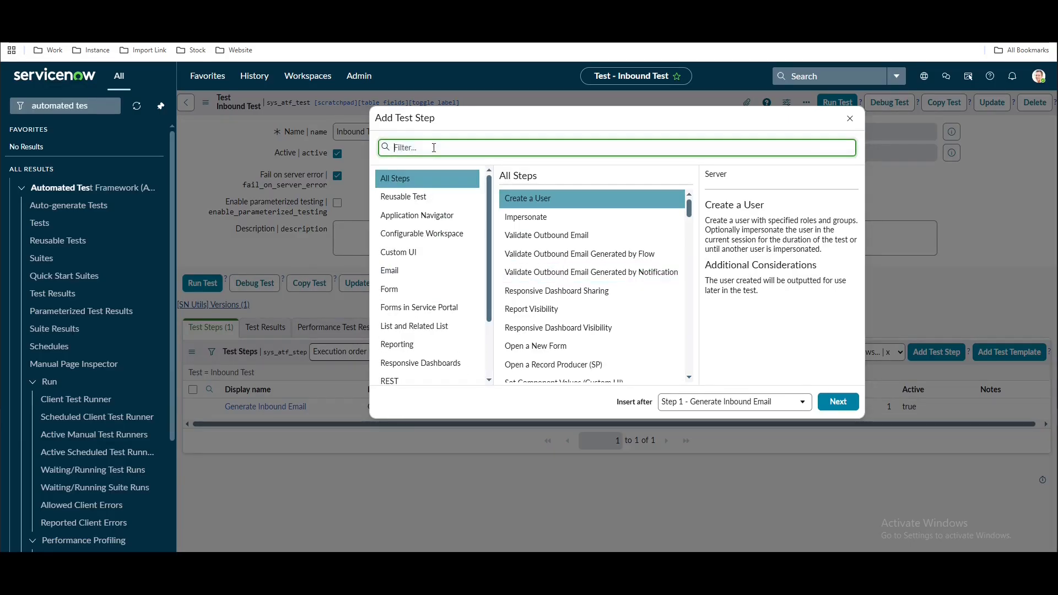
text(scrip)
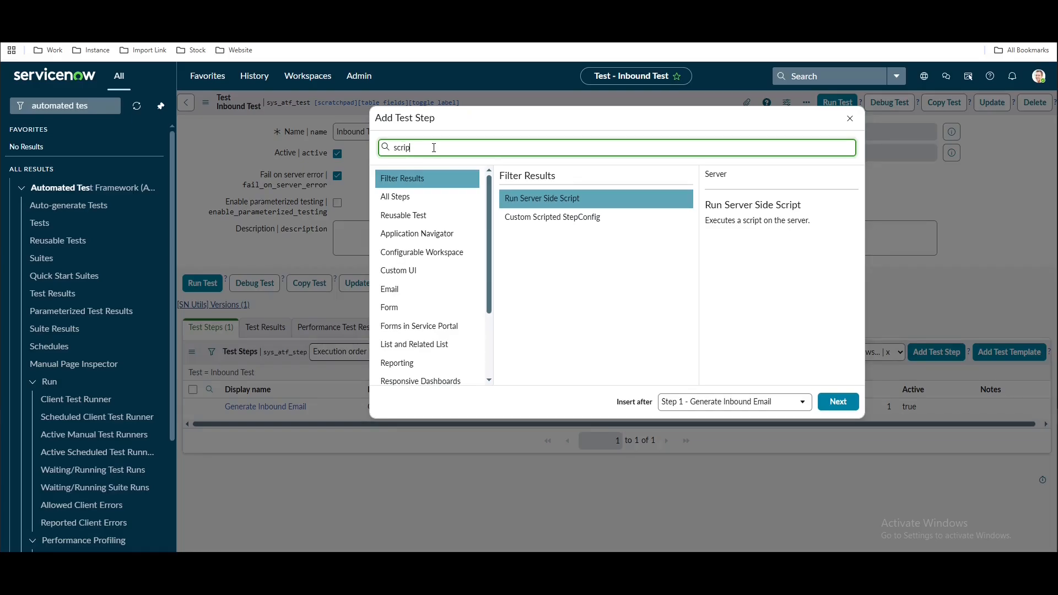
text(t)
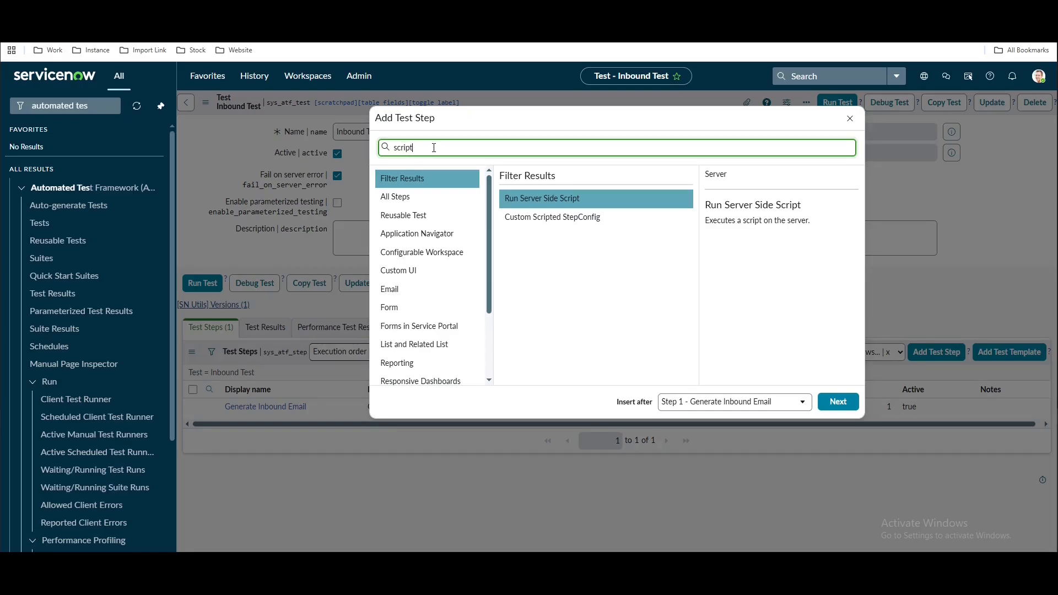
click(587, 206)
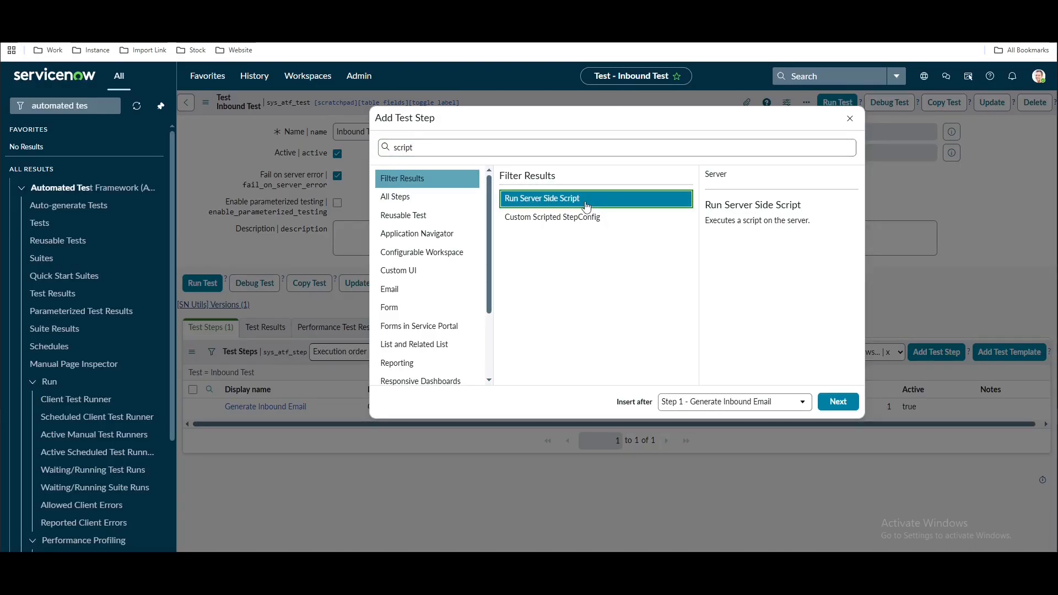
Continue to the Run Server Side Script form and view its test script full screen at the function body
click(836, 405)
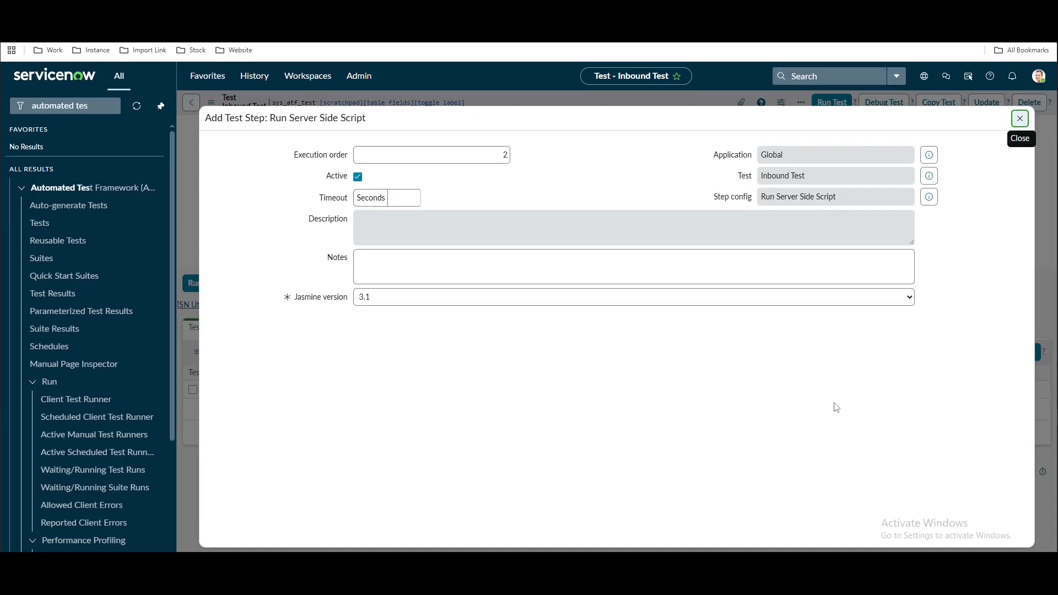
scroll(802, 403, down, 2)
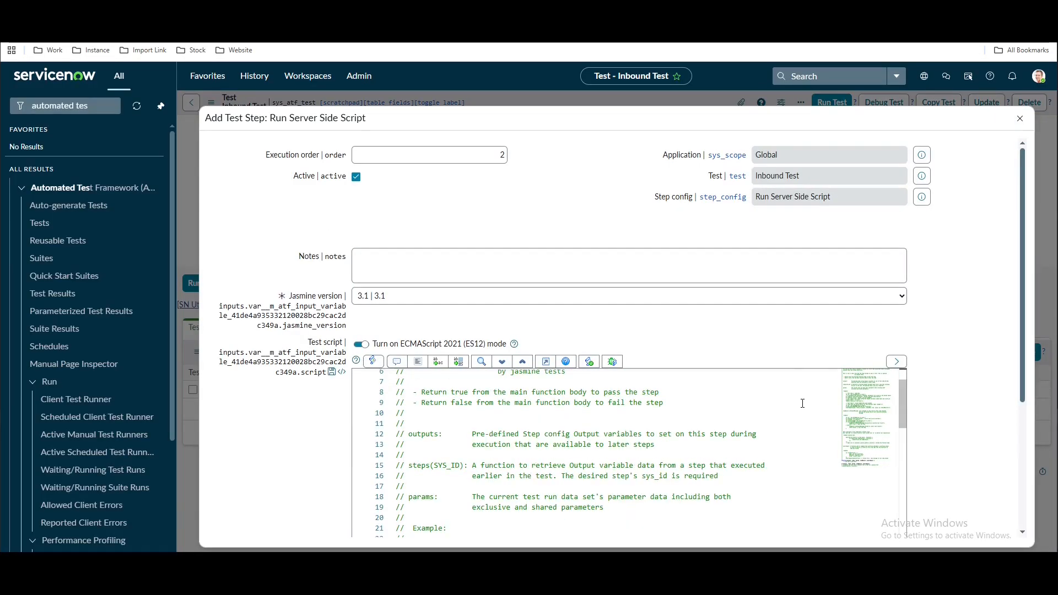
click(546, 361)
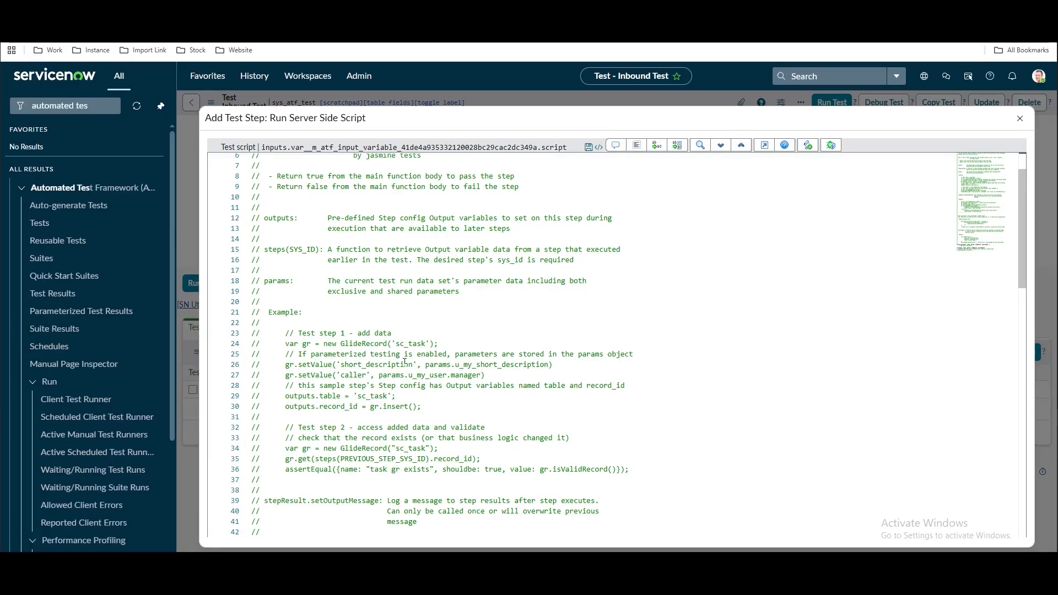
scroll(542, 395, down, 4)
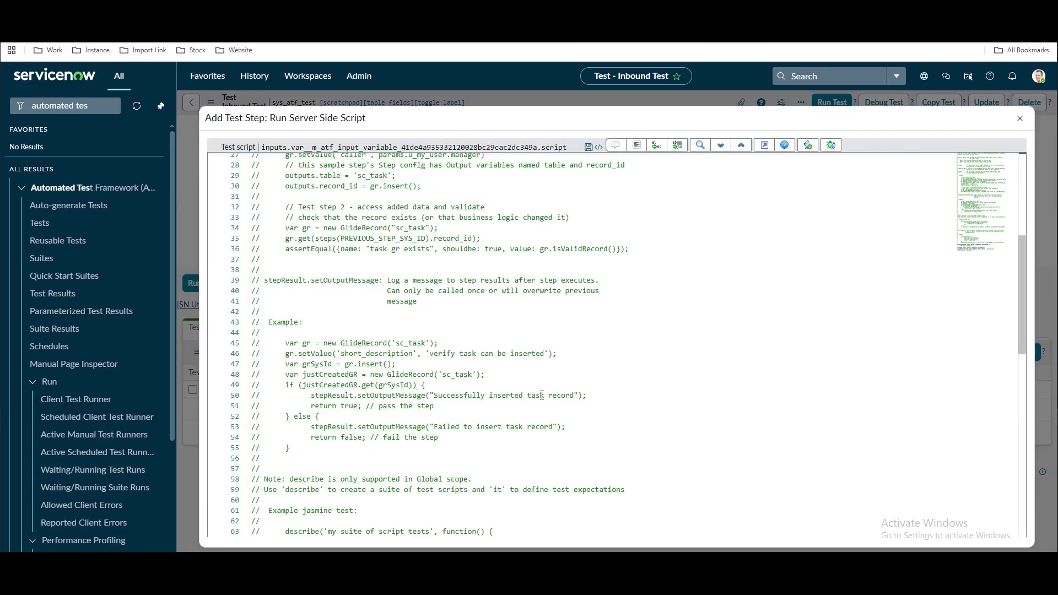
scroll(542, 395, down, 5)
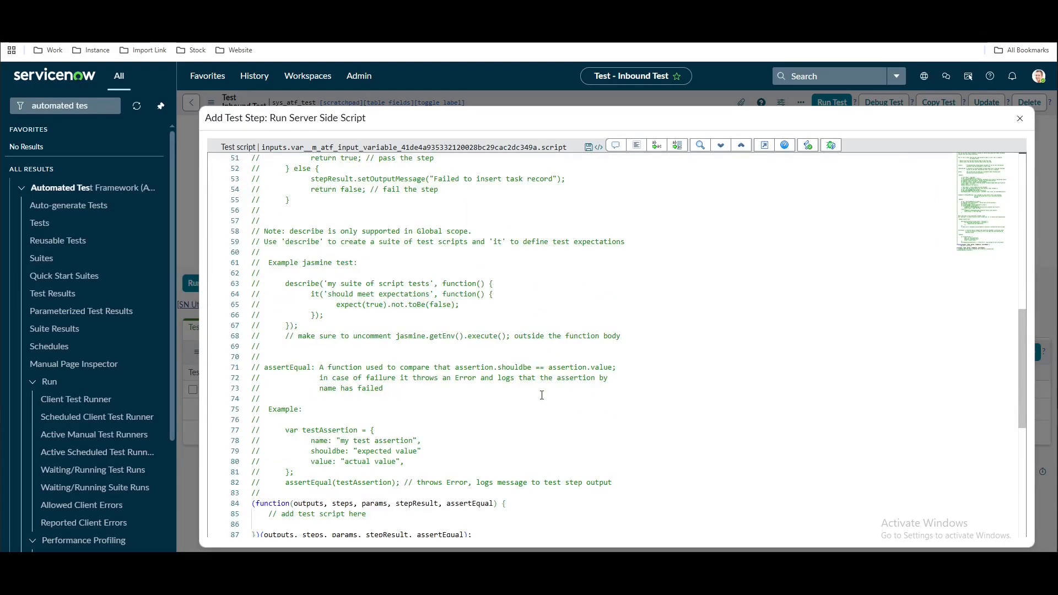
scroll(542, 395, down, 2)
click(423, 456)
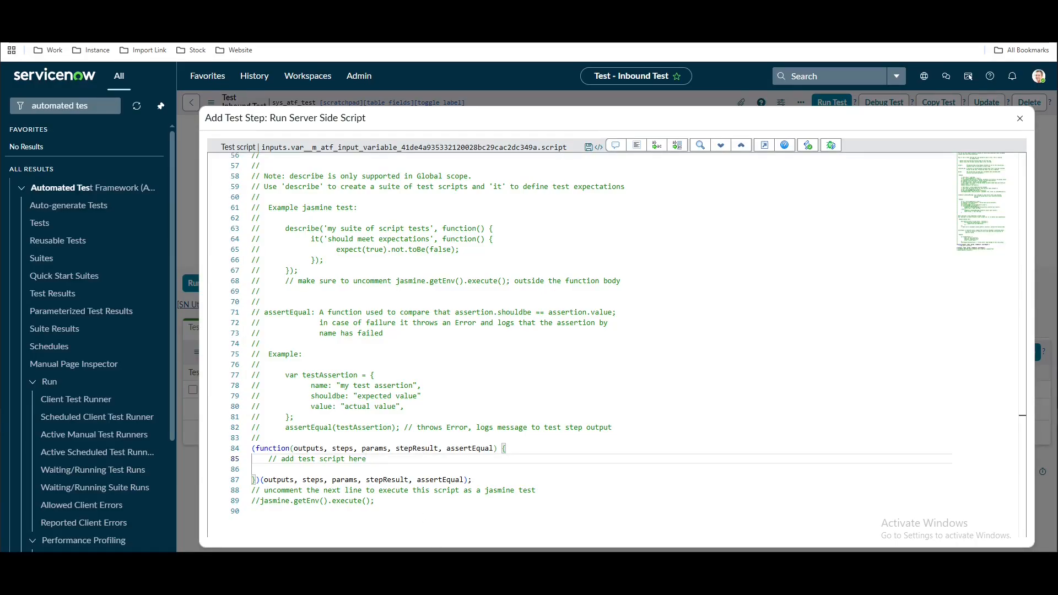
Paste the wait-loop code from the notes into the test script and format it
key(alt+Tab)
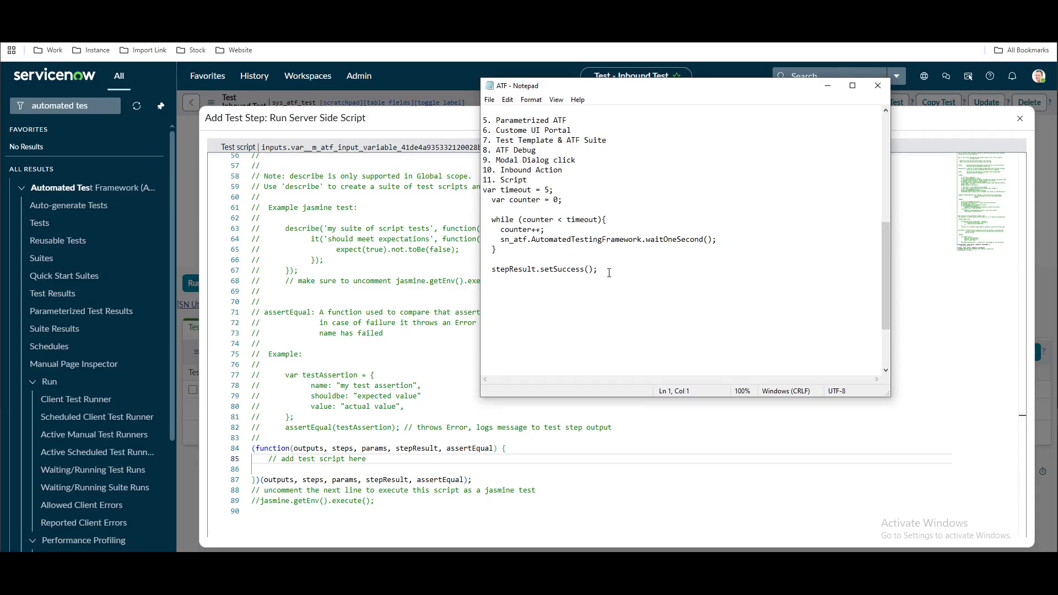
drag(606, 270, 484, 193)
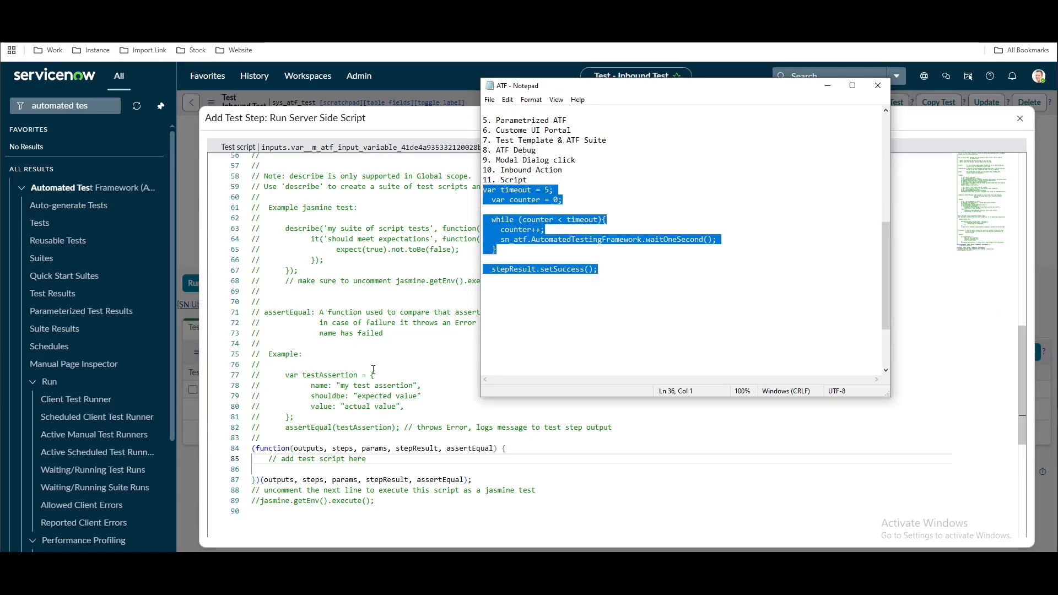
click(380, 464)
click(379, 457)
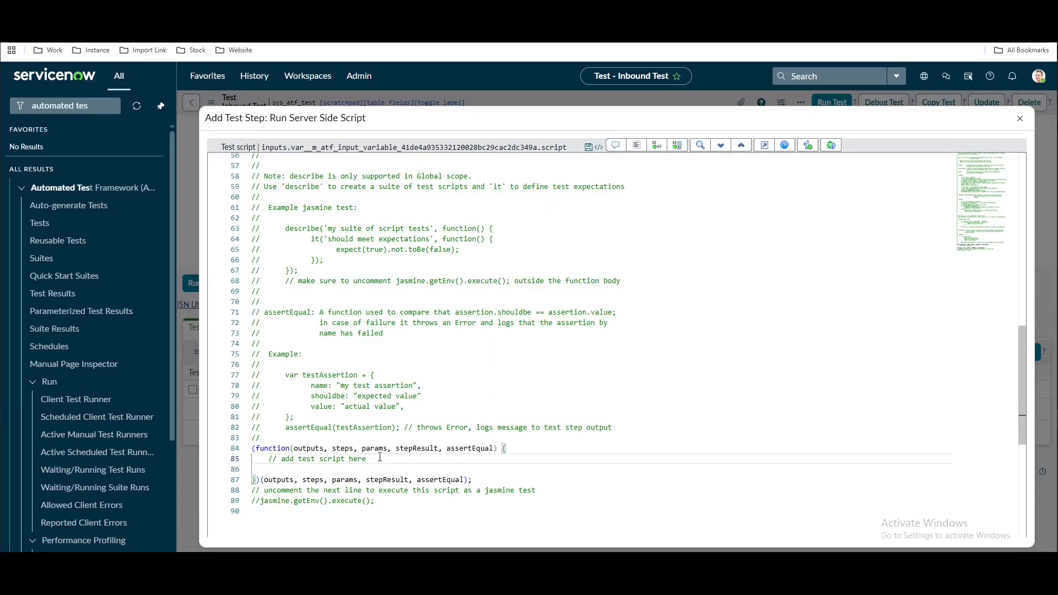
key(Return)
key(Return)
key(ctrl+v)
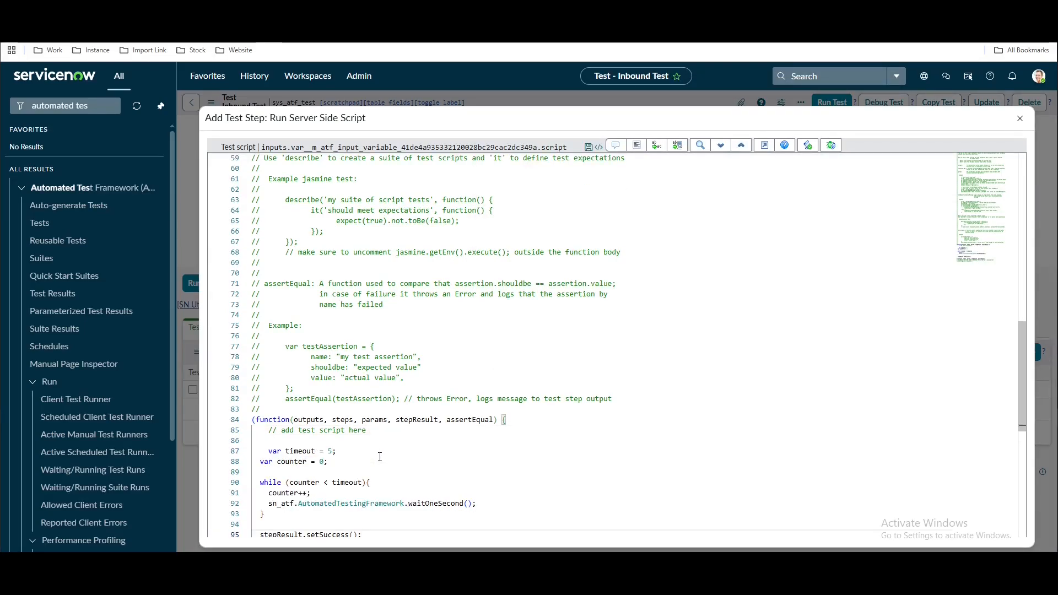
key(ctrl+a)
click(637, 145)
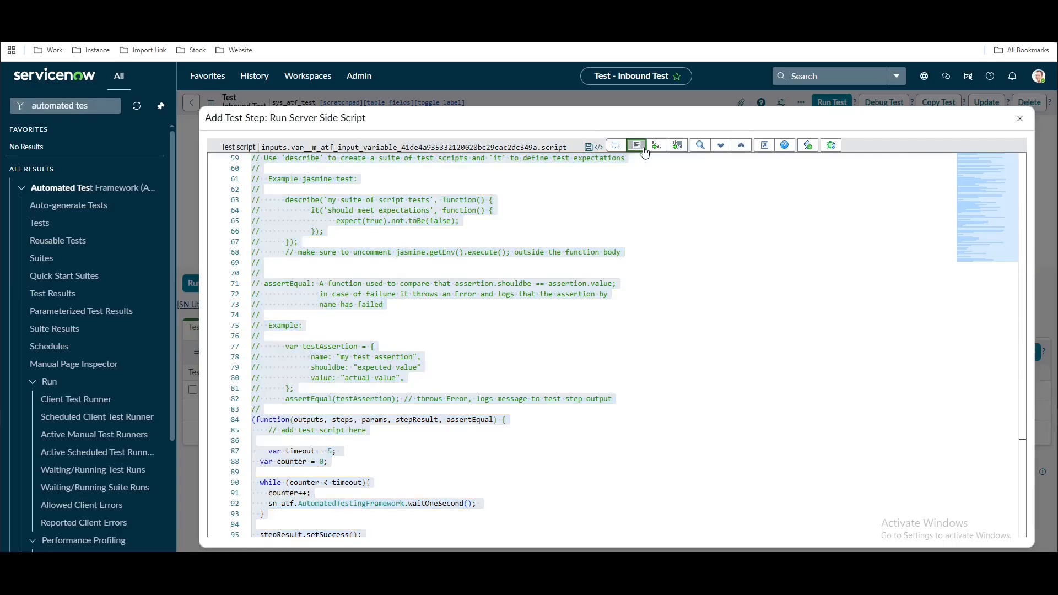
click(357, 449)
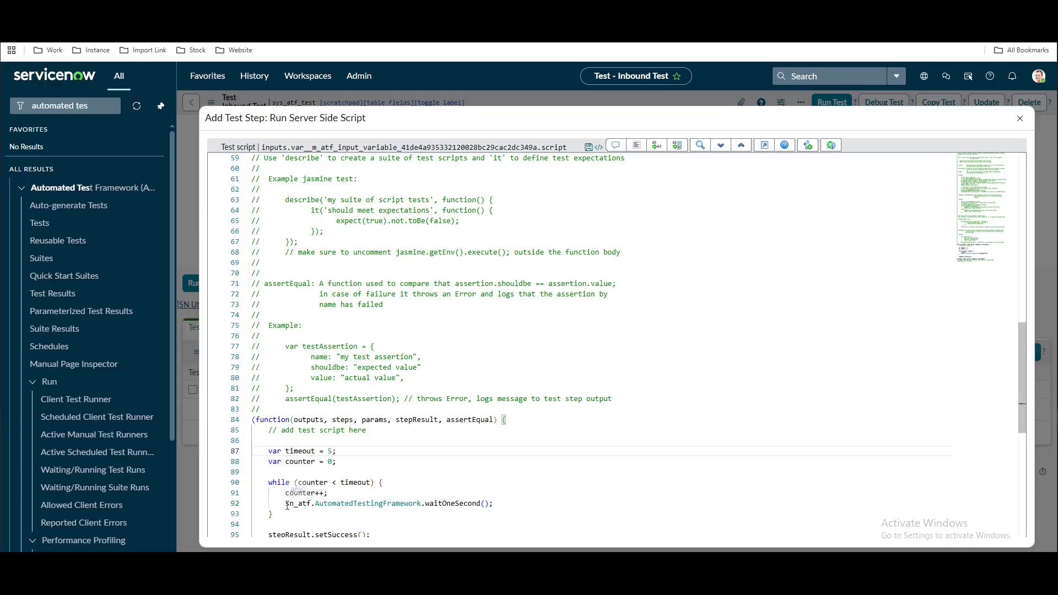
Change the script's timeout to 15, exit full screen and submit the step
drag(287, 504, 490, 504)
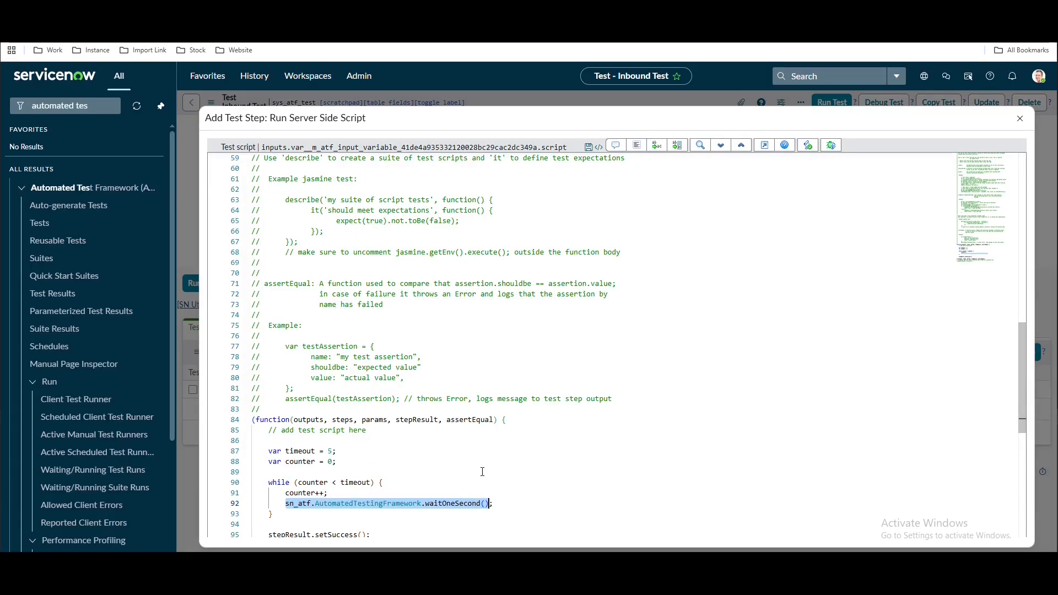
click(332, 451)
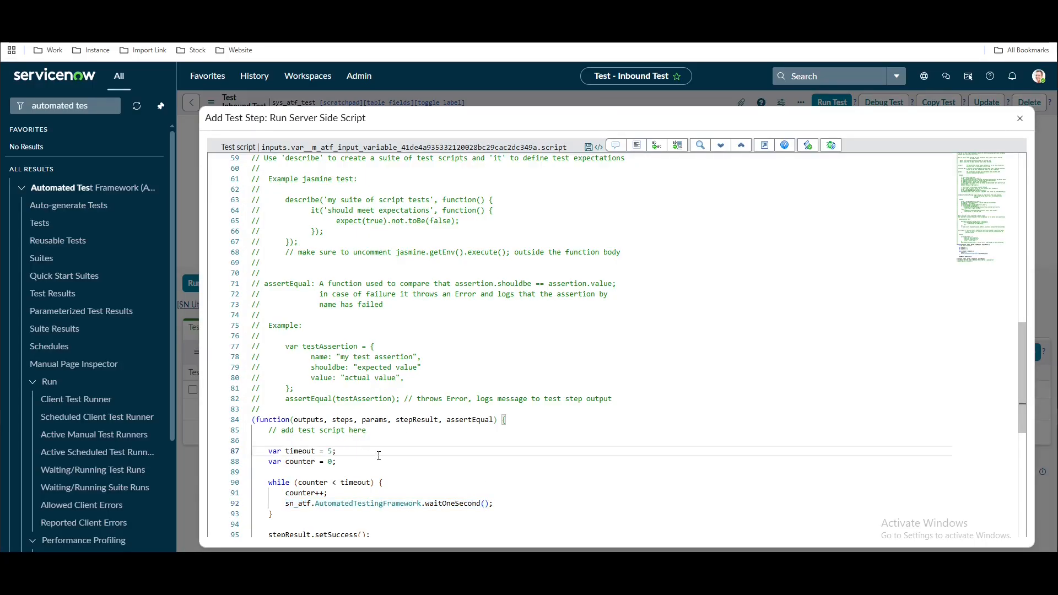
key(Left)
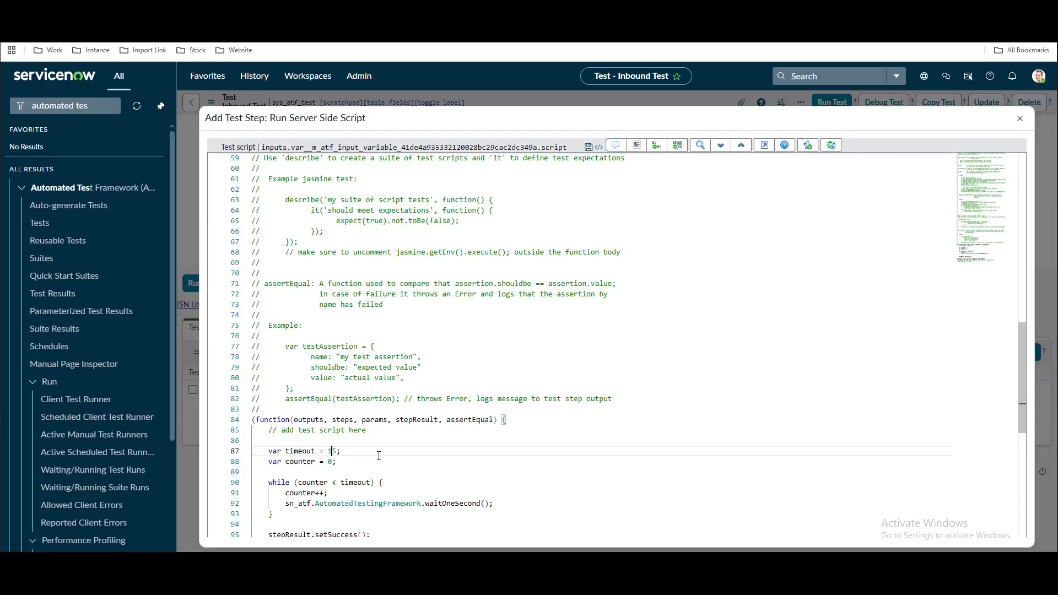
scroll(379, 456, down, 2)
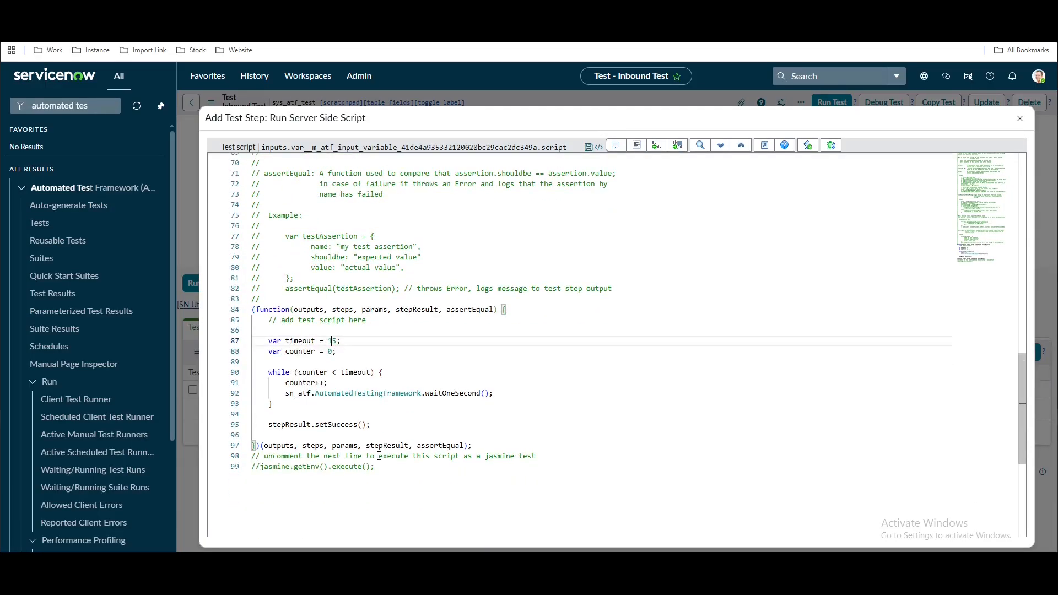
click(765, 145)
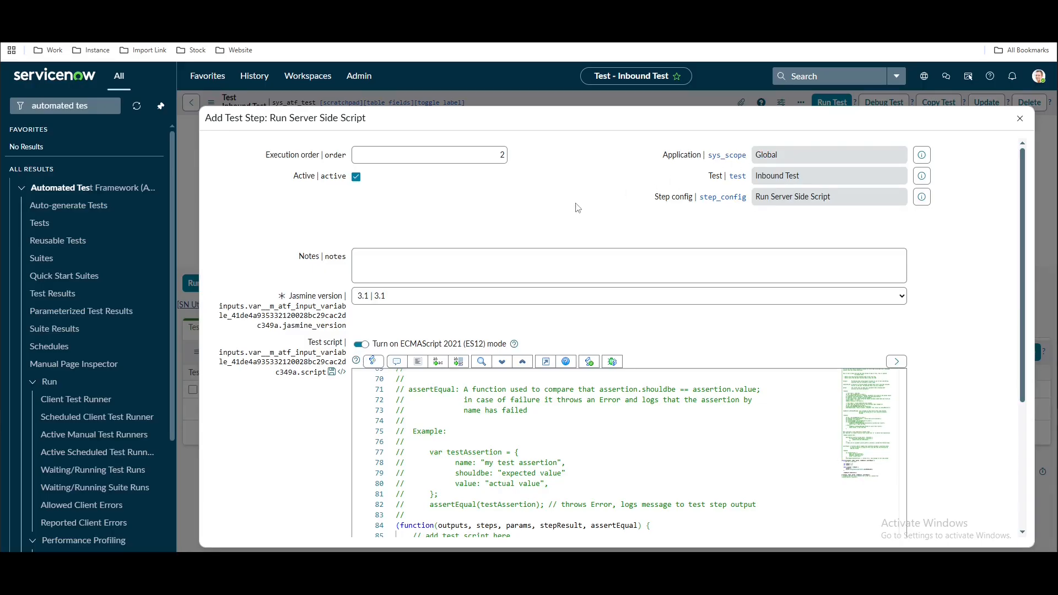
scroll(577, 207, down, 2)
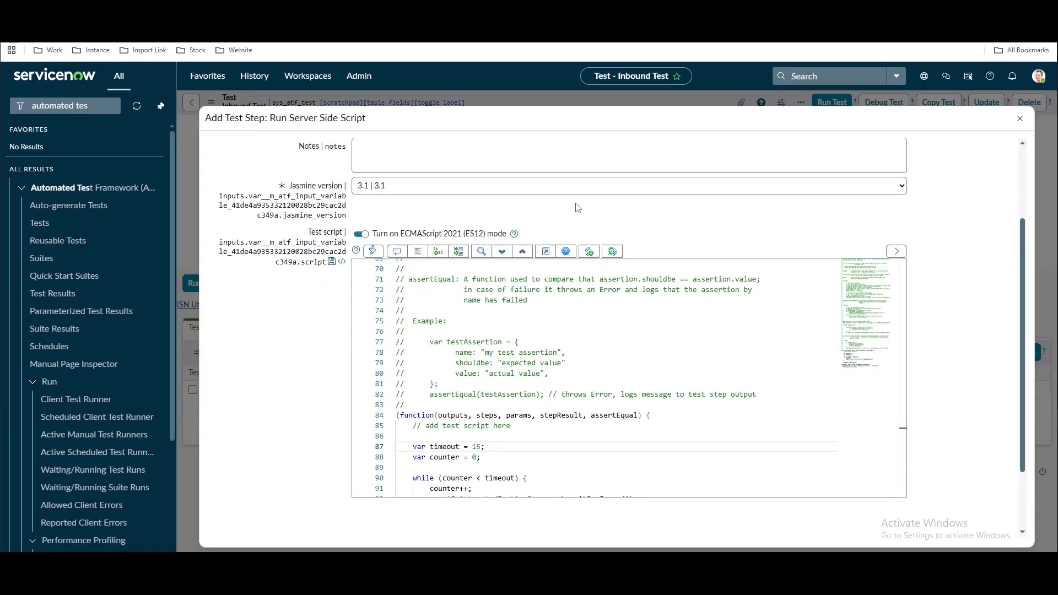
scroll(554, 365, down, 3)
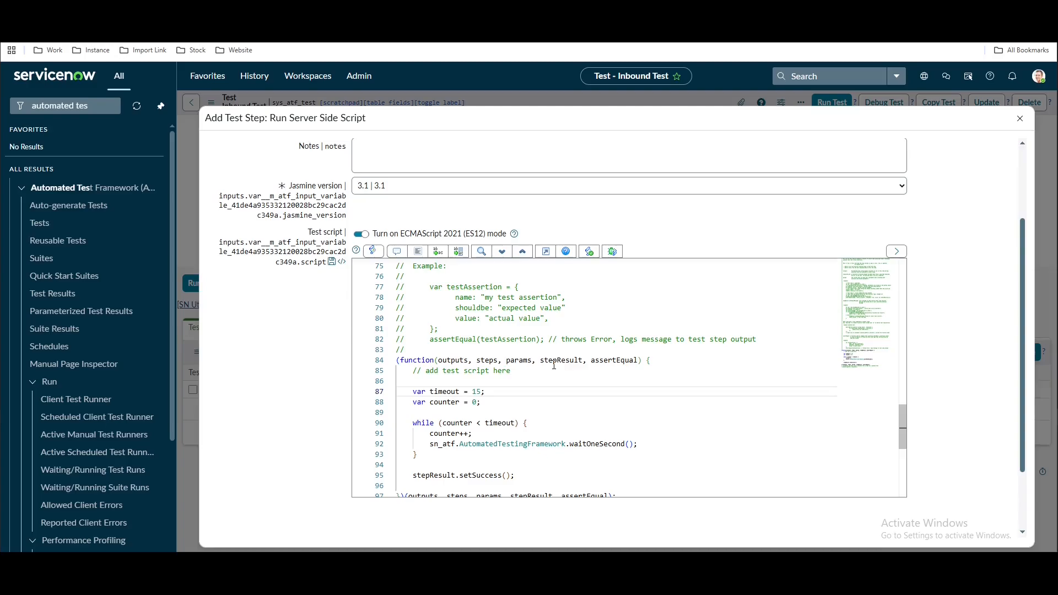
scroll(342, 366, down, 2)
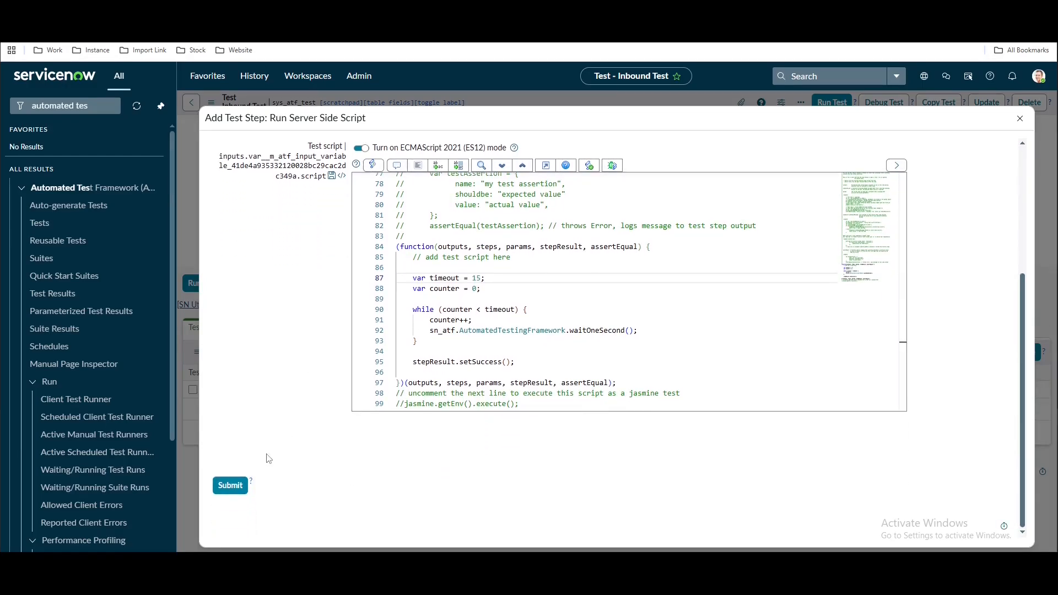
click(230, 486)
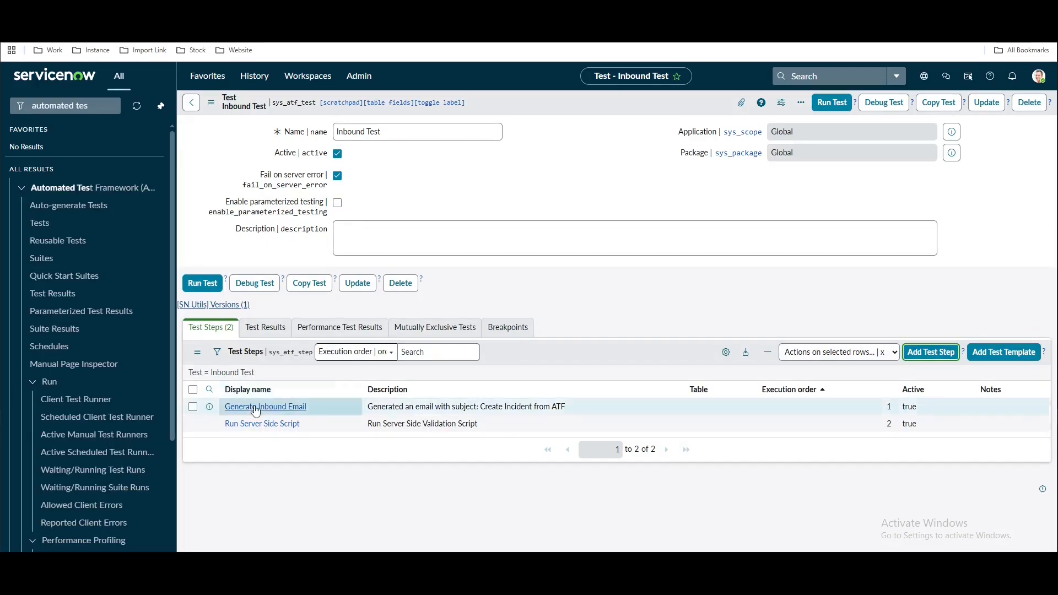
Add a third Inbound Test step of type Open an Existing Record, filtering the step list by 'open'
click(921, 358)
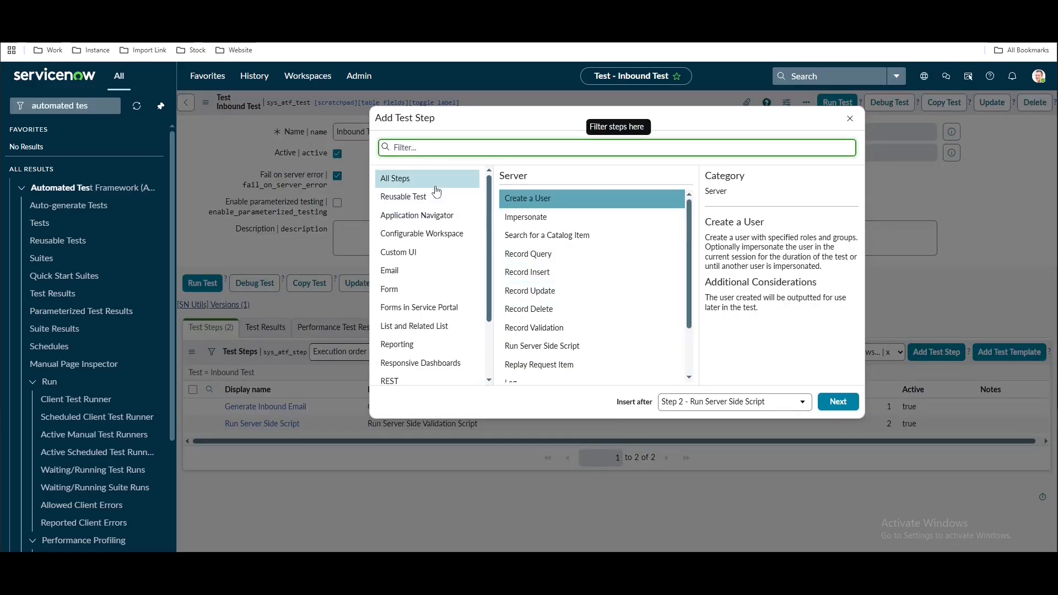
click(400, 178)
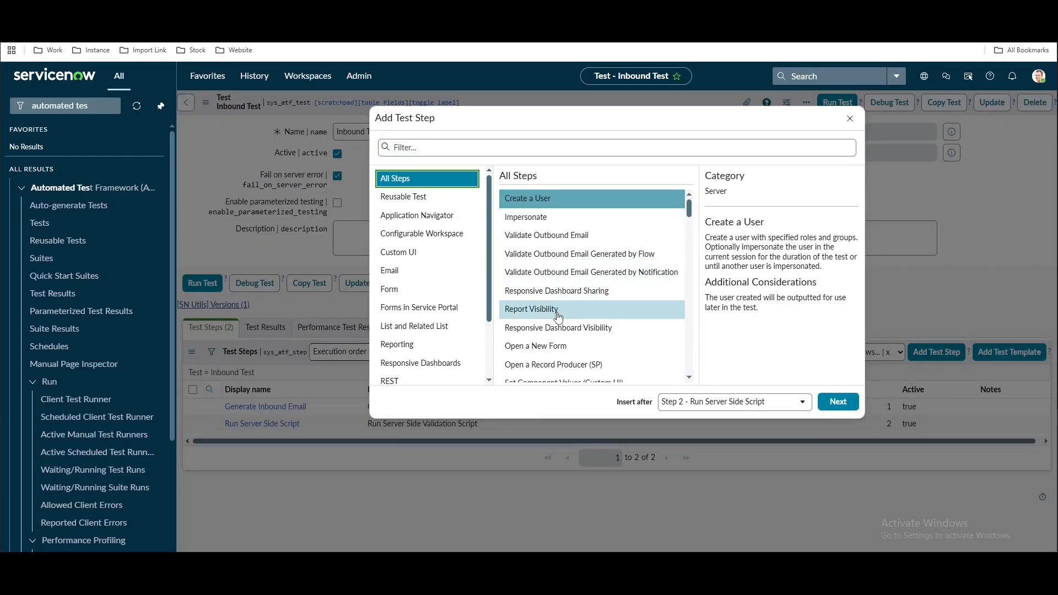
scroll(558, 317, down, 1)
click(542, 150)
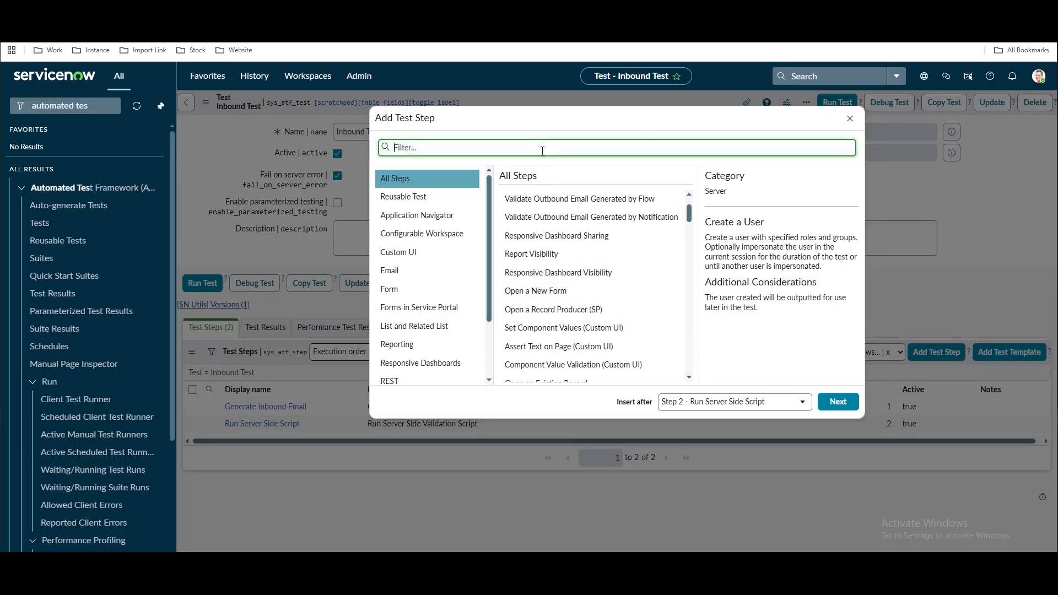
text(ope)
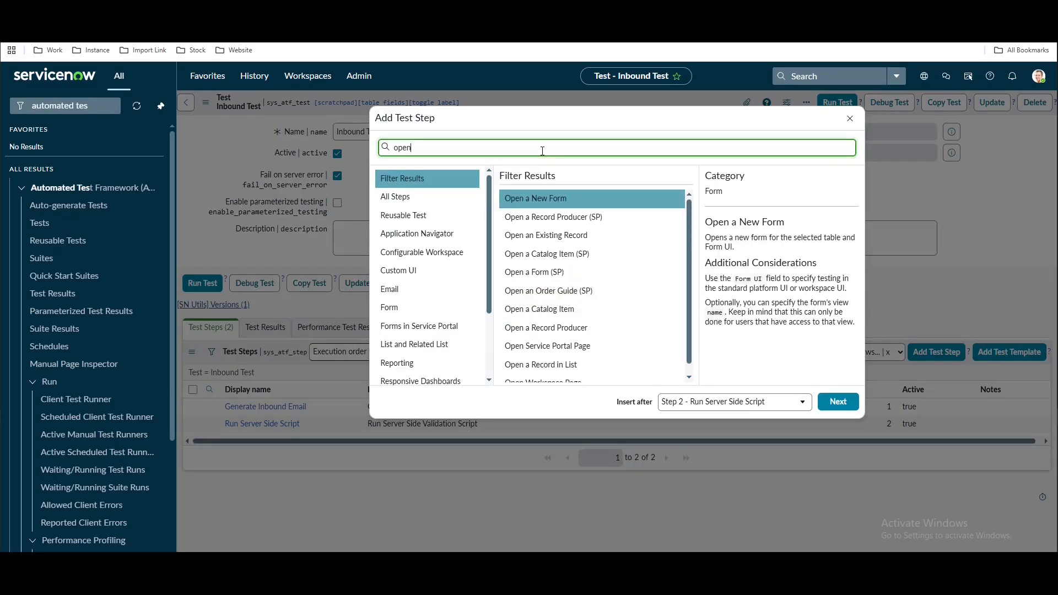
text(n)
click(551, 235)
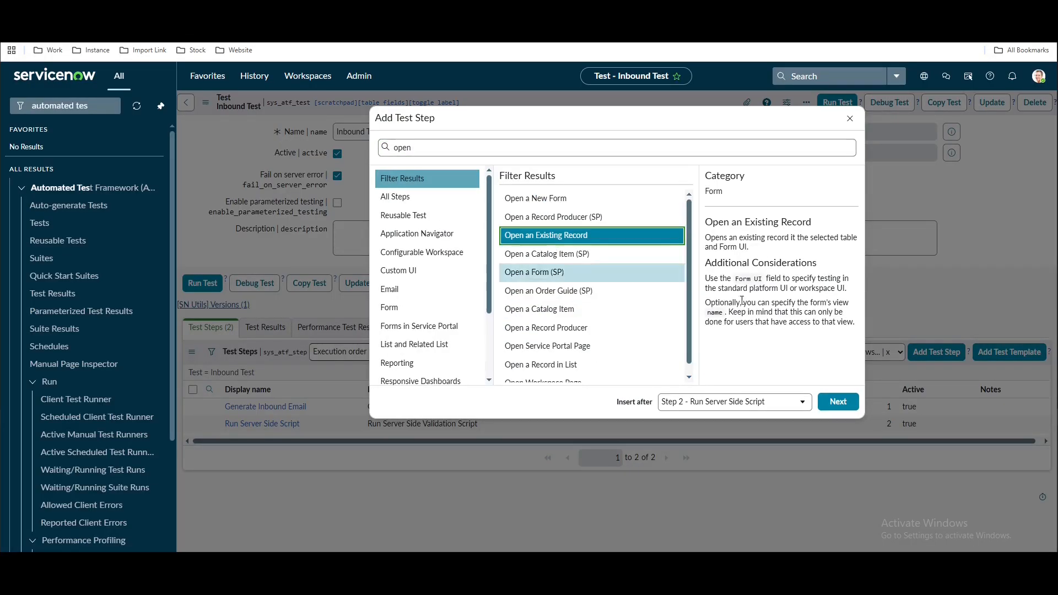
click(837, 402)
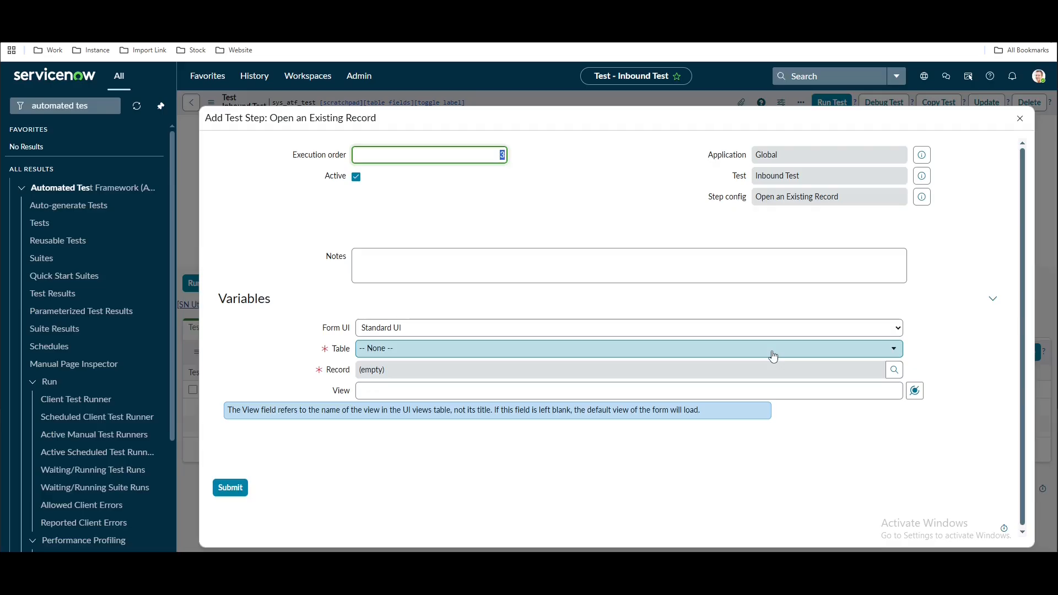
Set the step's table to Incident and expand Step 1's outputs in the Record data-pill picker
click(774, 350)
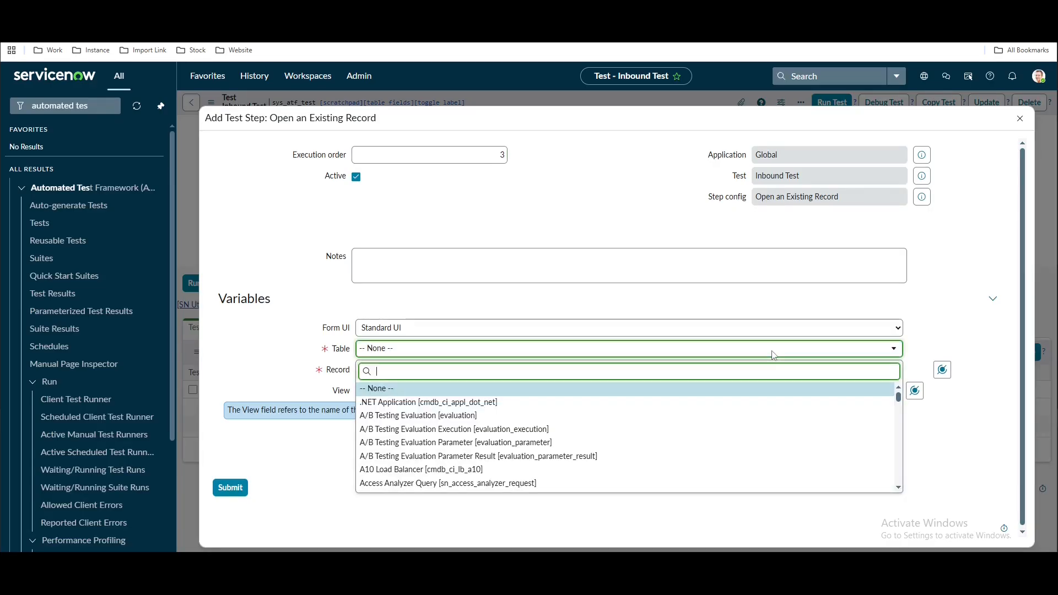
text(incident)
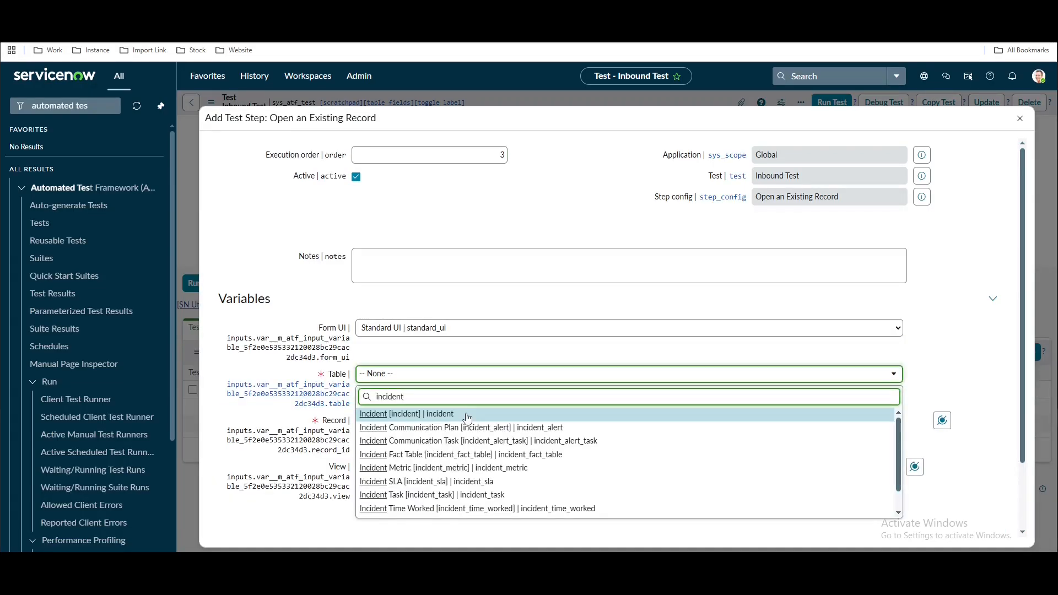
key(Return)
click(942, 421)
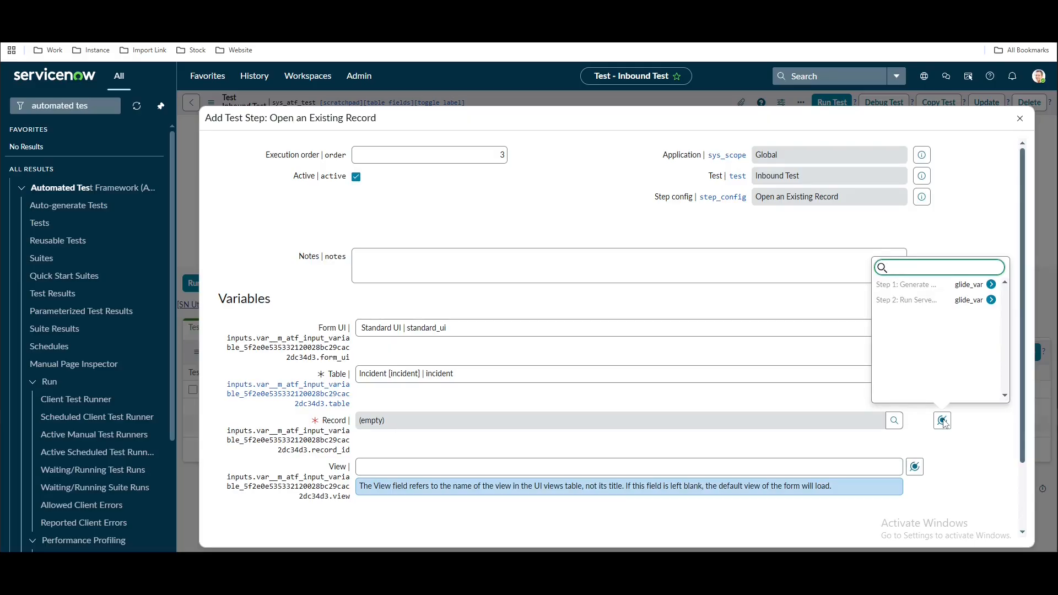
click(990, 284)
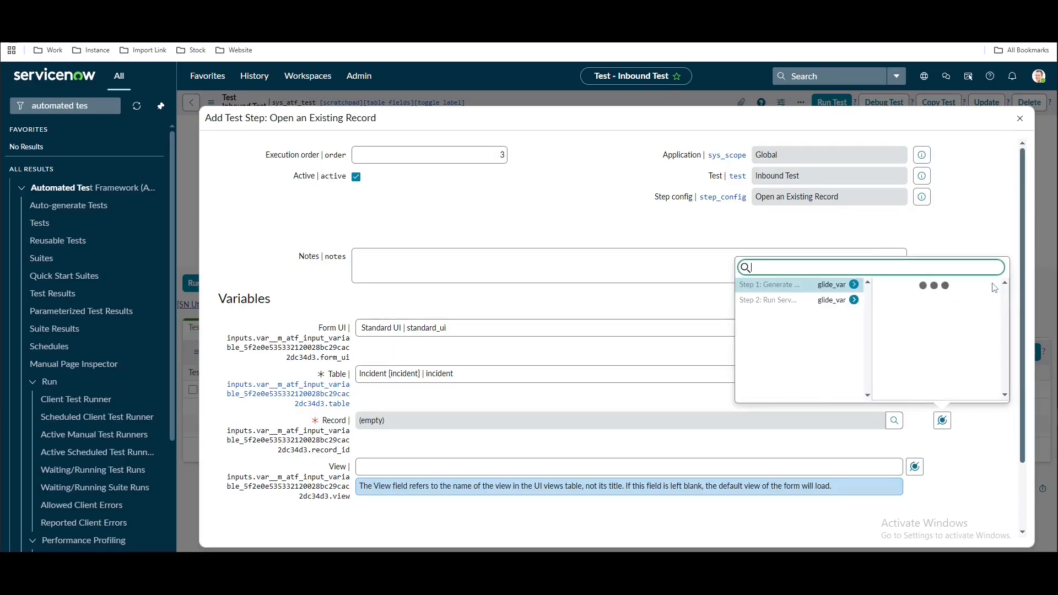
Open the processed 'demo' inbox email with technical field names shown to confirm its Target field
click(92, 105)
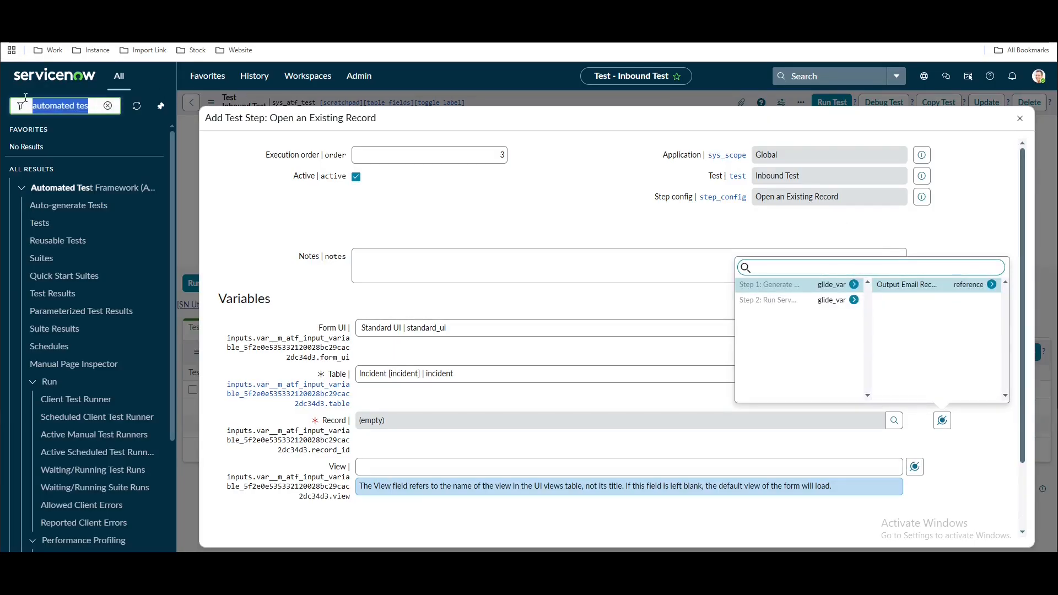
text(emails)
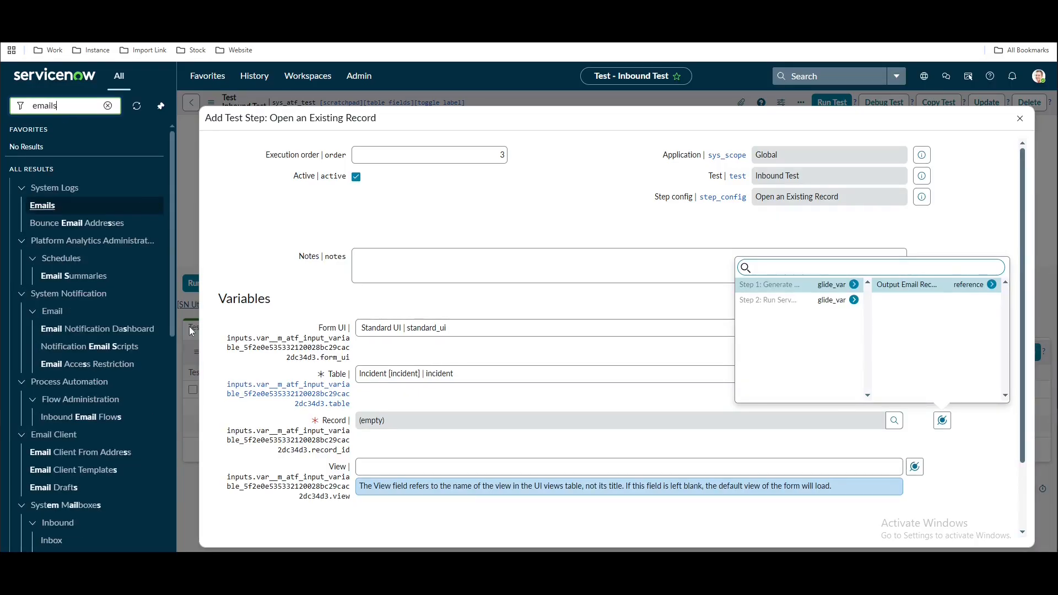
scroll(101, 422, down, 5)
click(48, 375)
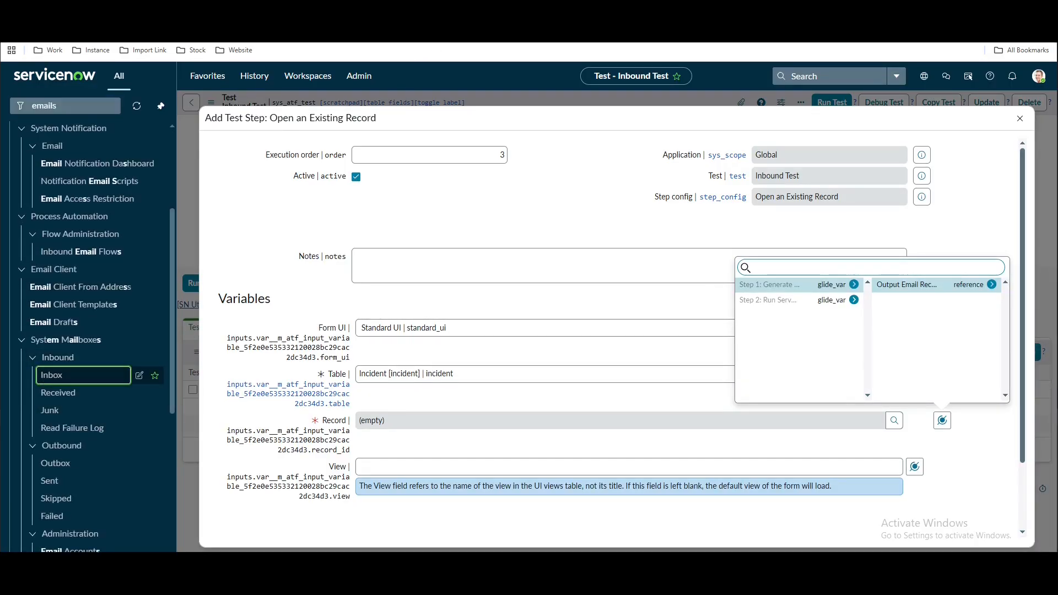
click(10, 95)
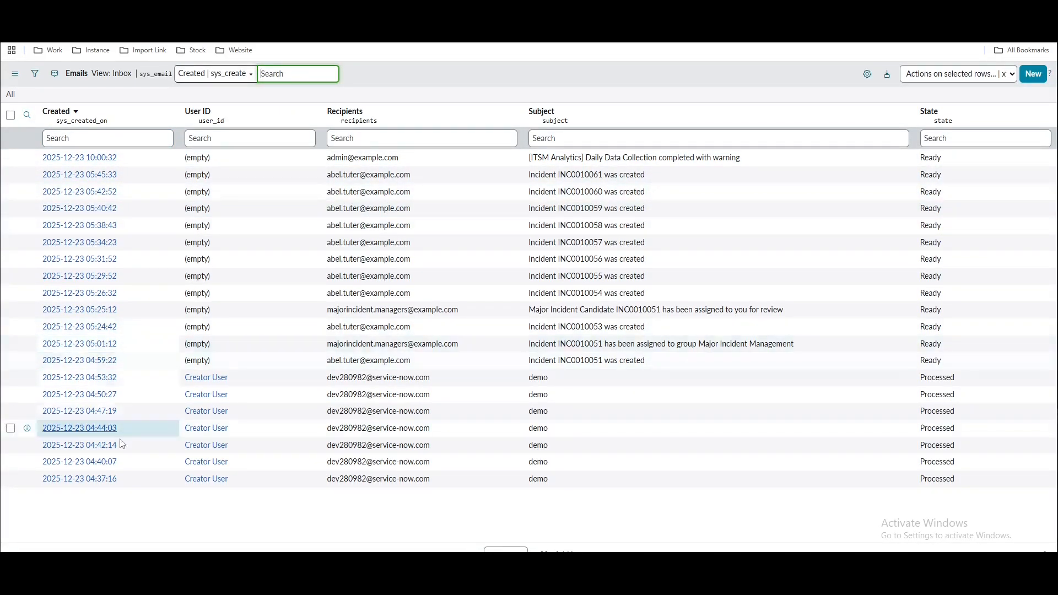
click(95, 382)
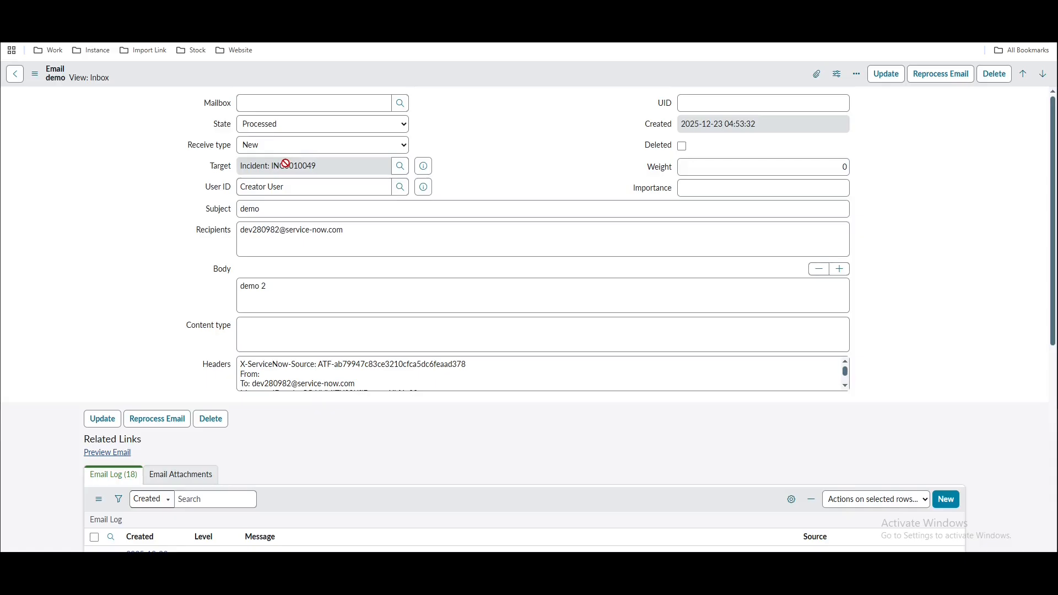
double_click(221, 170)
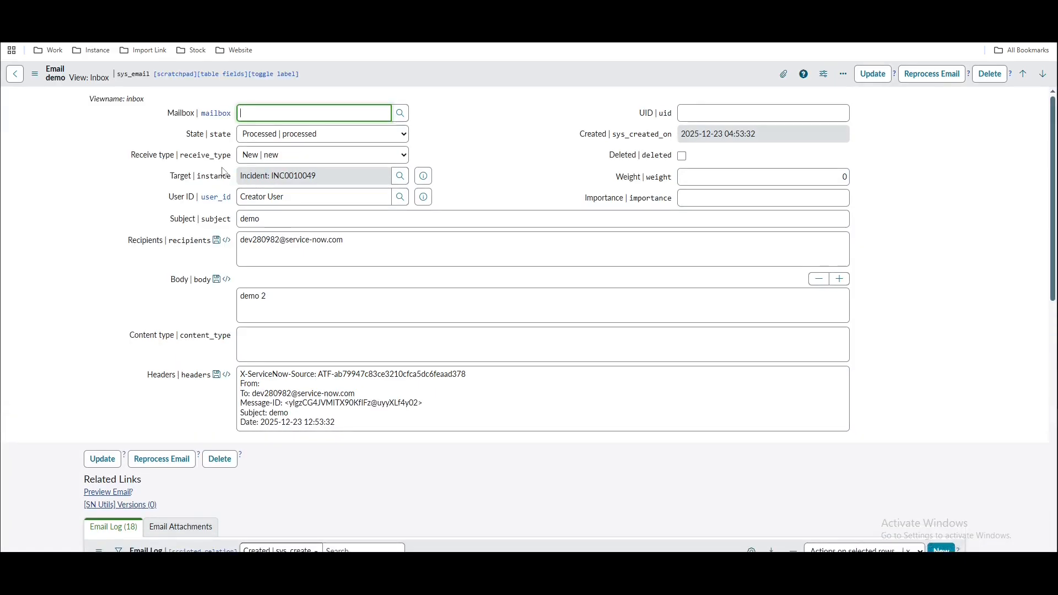
mouse_move(177, 180)
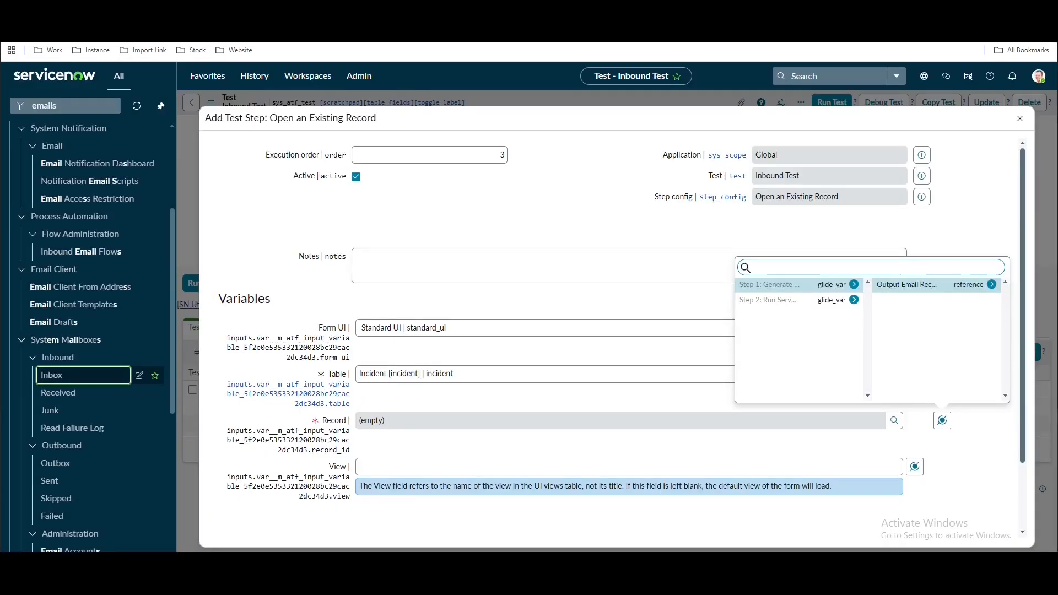
click(993, 286)
scroll(979, 334, down, 3)
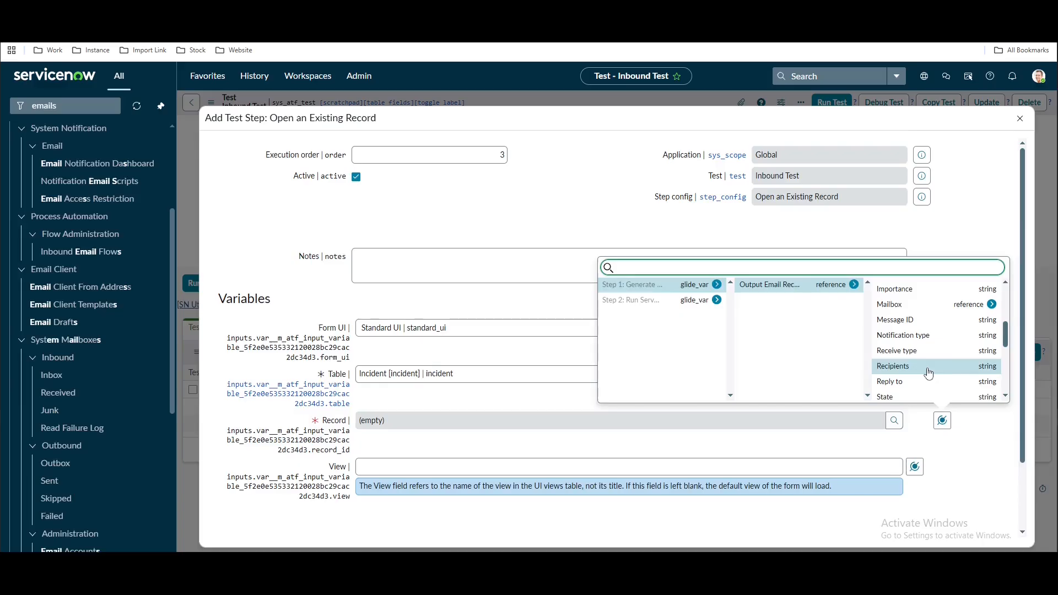
Set Record to Step 1 > Output Email Record > Target and submit the step
scroll(928, 373, down, 5)
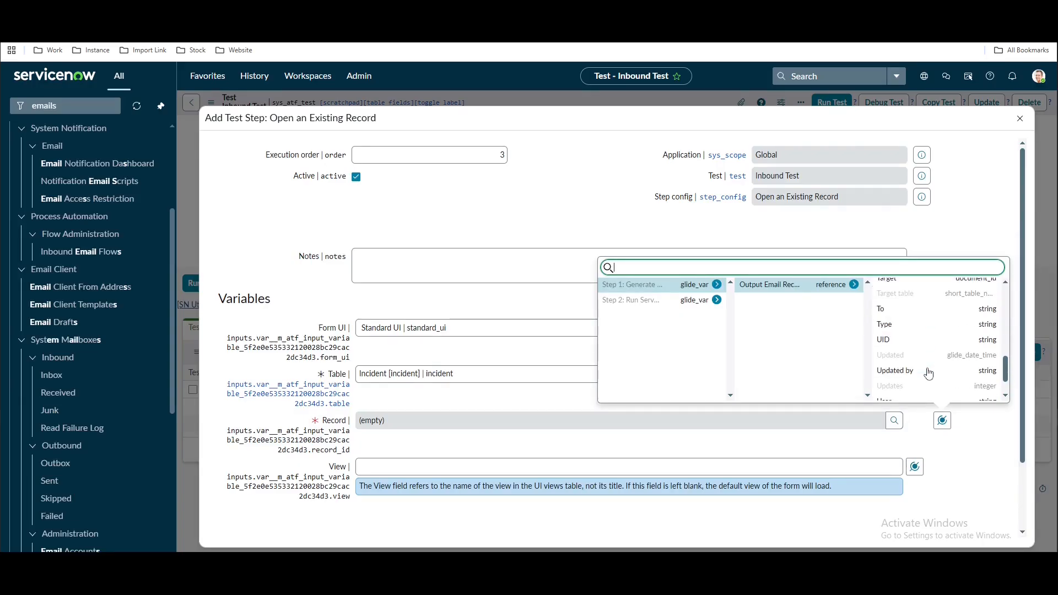
scroll(928, 373, up, 2)
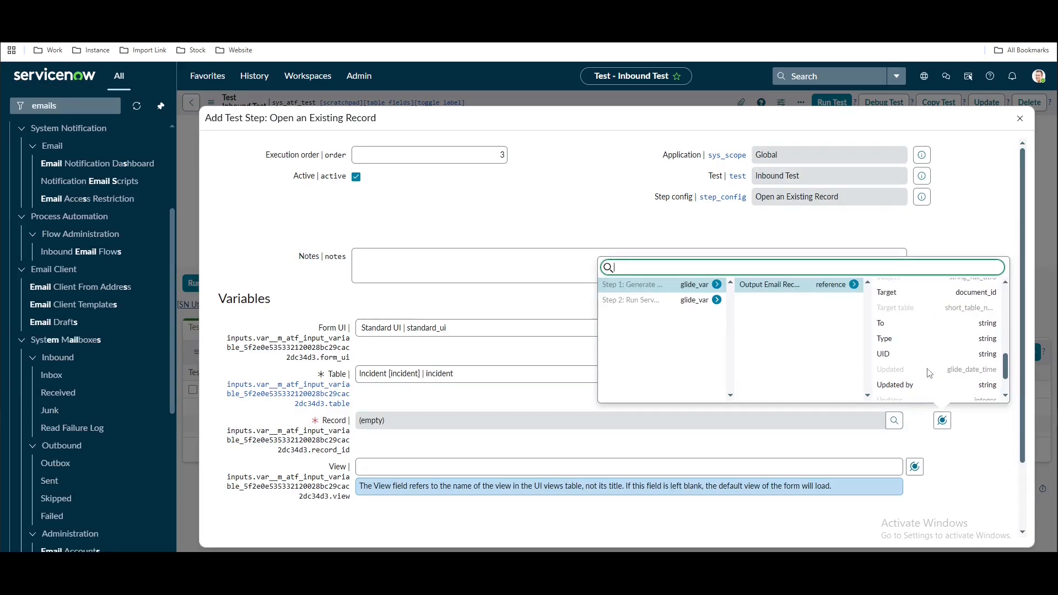
click(907, 297)
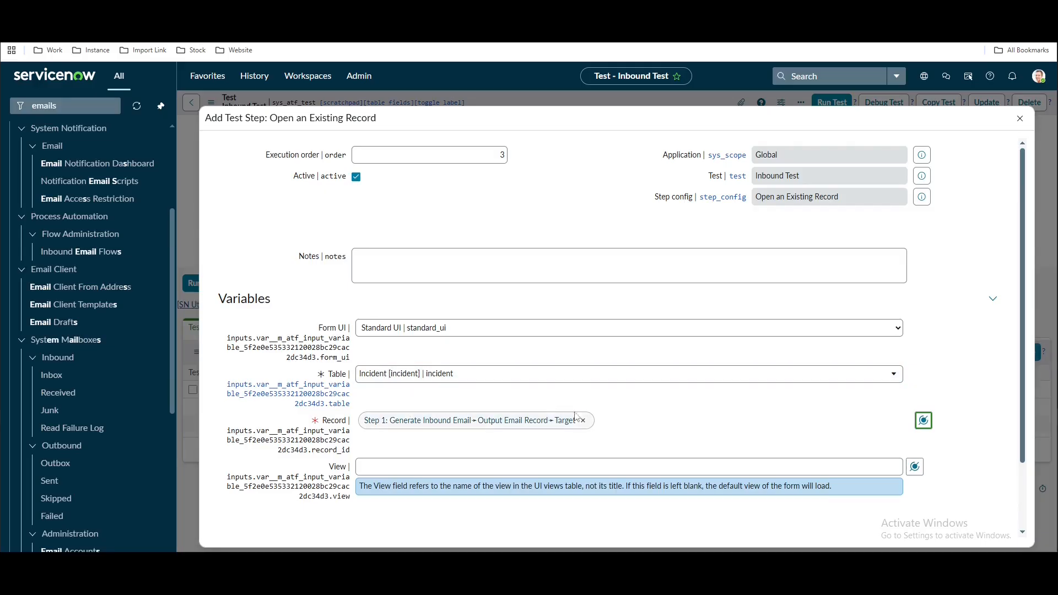
scroll(406, 389, down, 2)
click(219, 491)
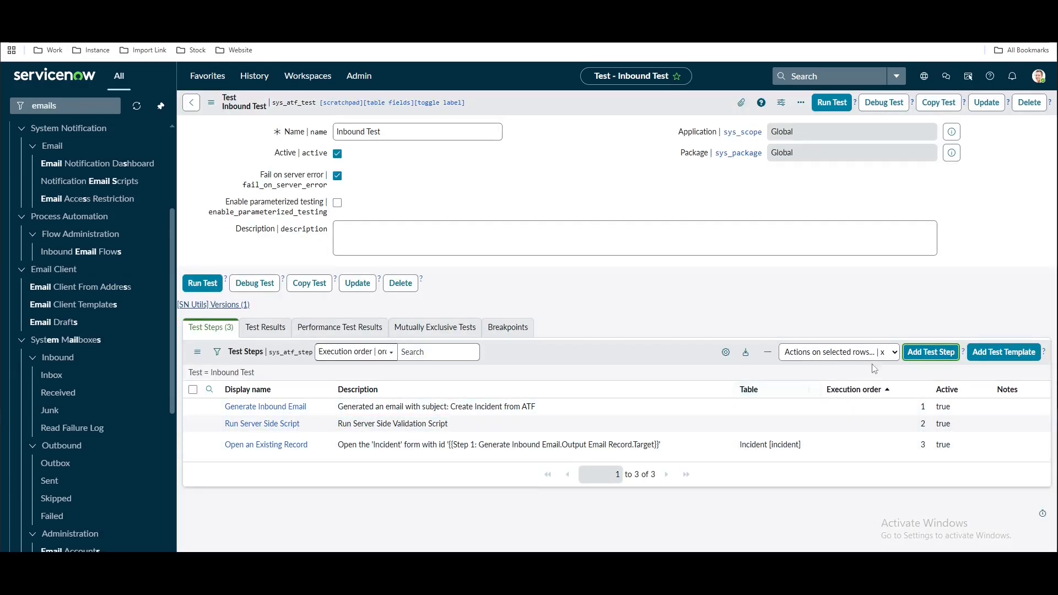
Add a fourth test step of type Form > Field Values Validation
click(914, 356)
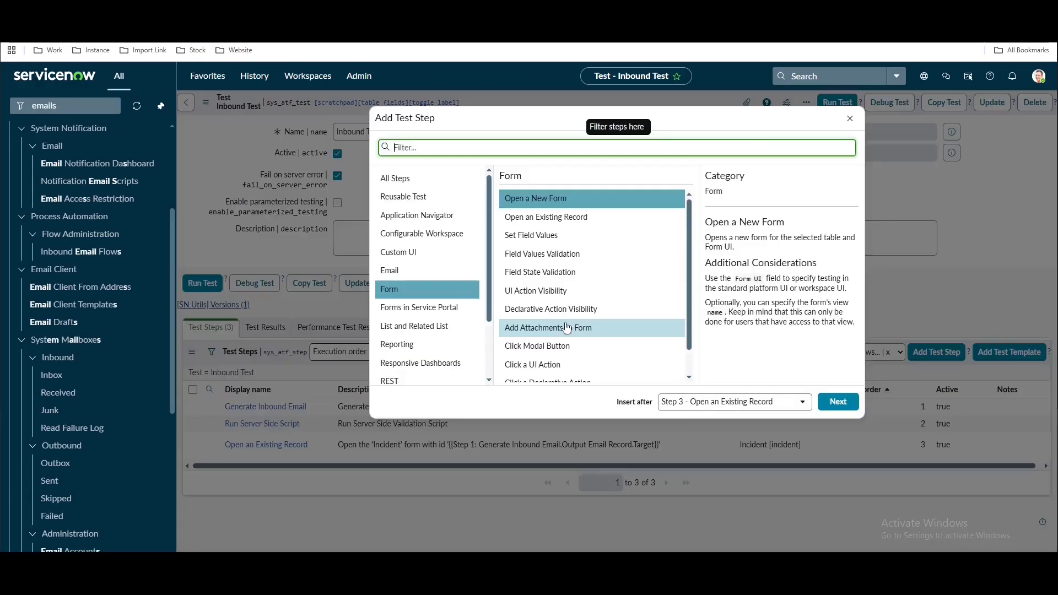
click(546, 259)
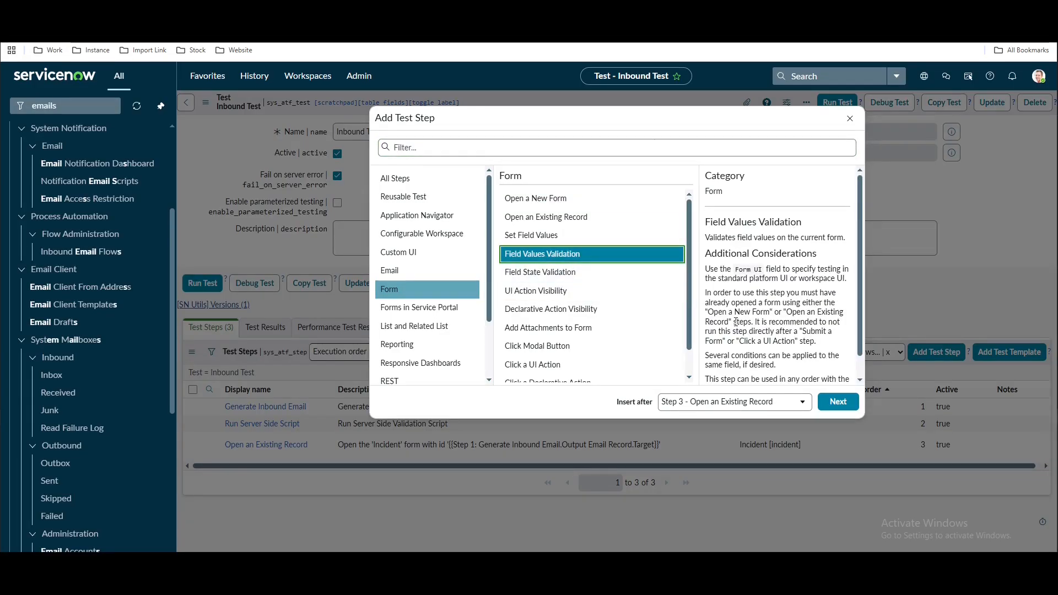
click(840, 404)
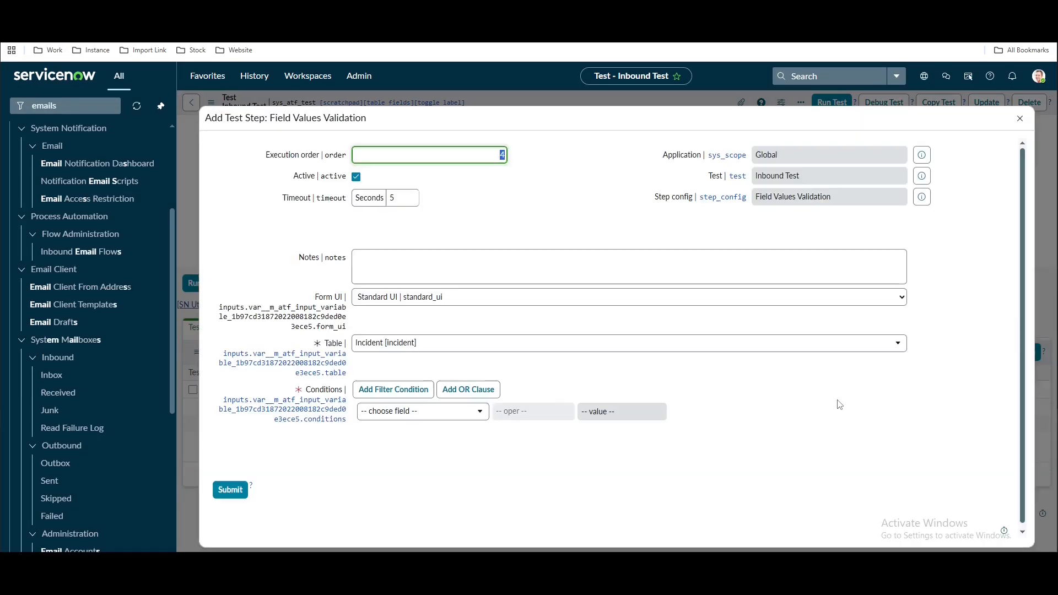
Set the validation condition to Channel is Email and submit the step
click(444, 413)
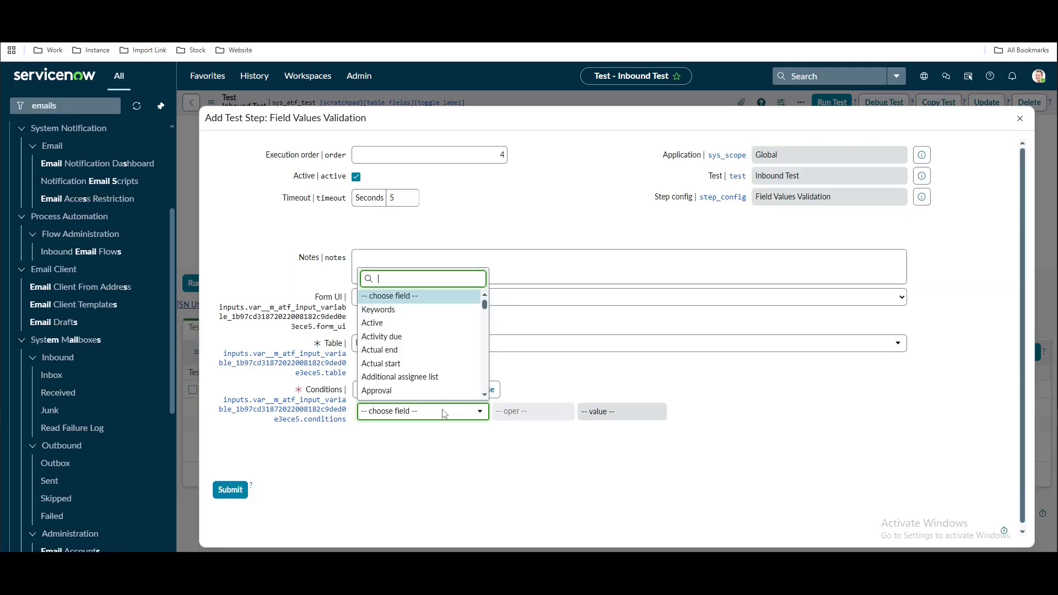
text(ch)
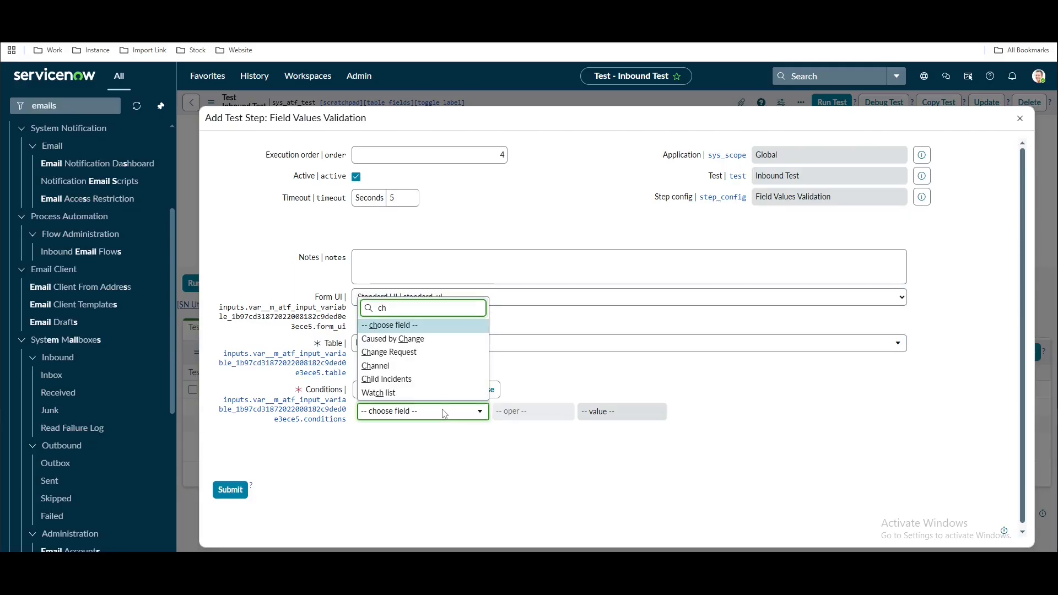
key(Down)
key(Down)
key(Down)
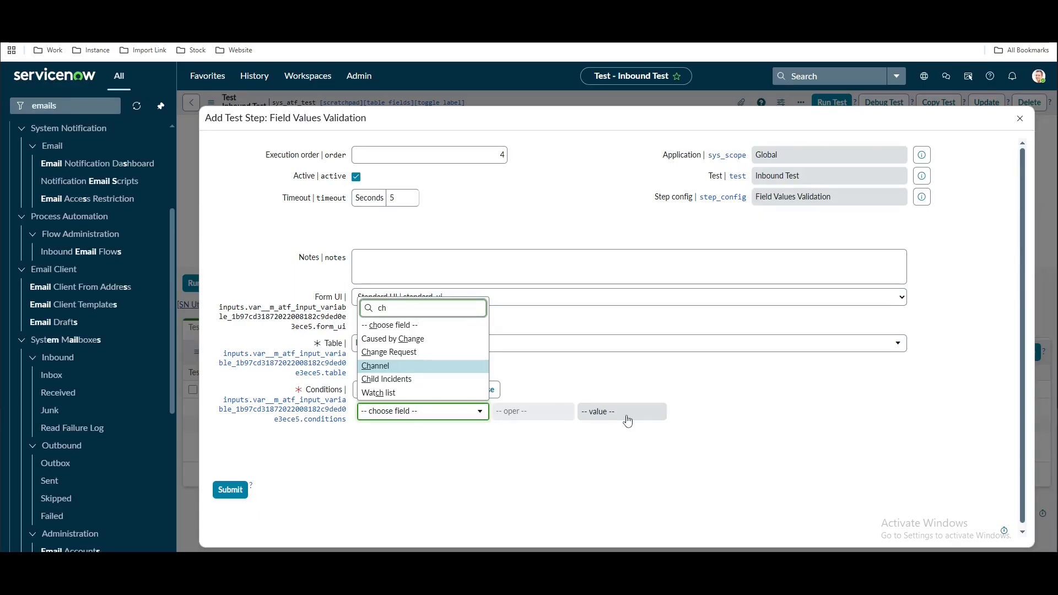
key(Return)
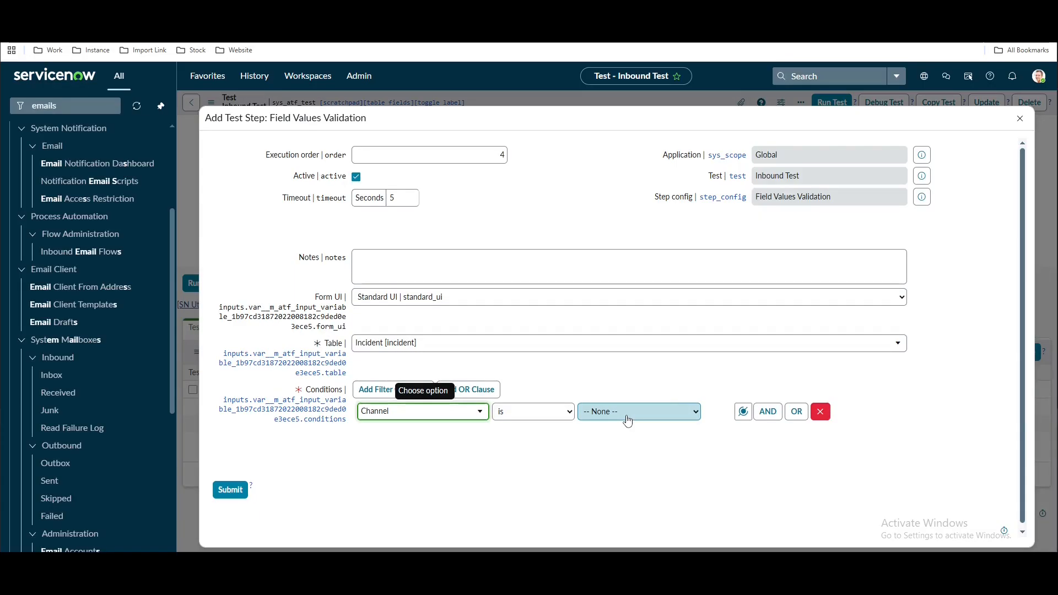
click(627, 417)
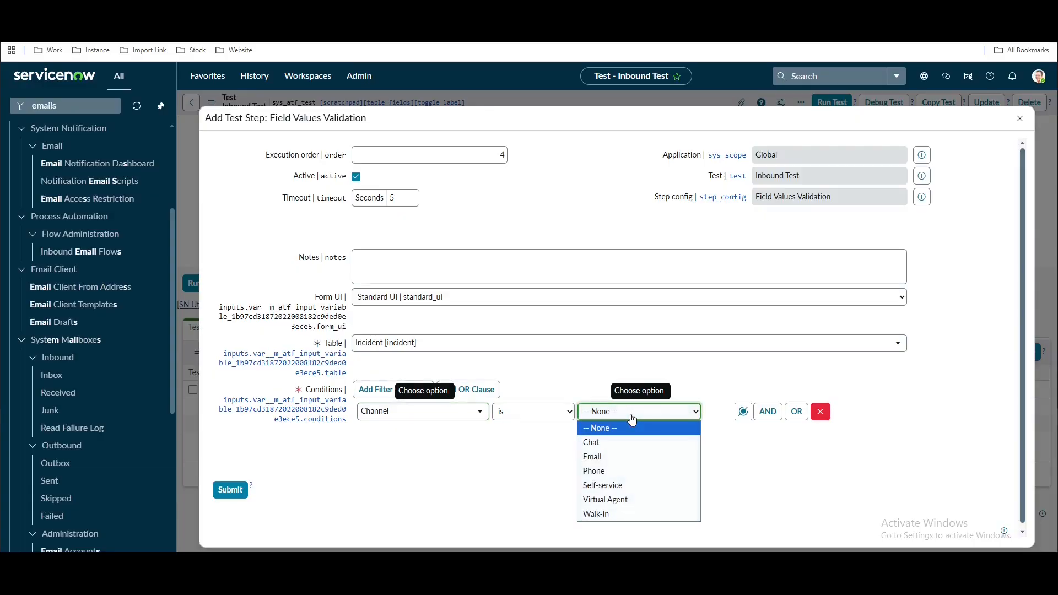
click(593, 456)
click(231, 491)
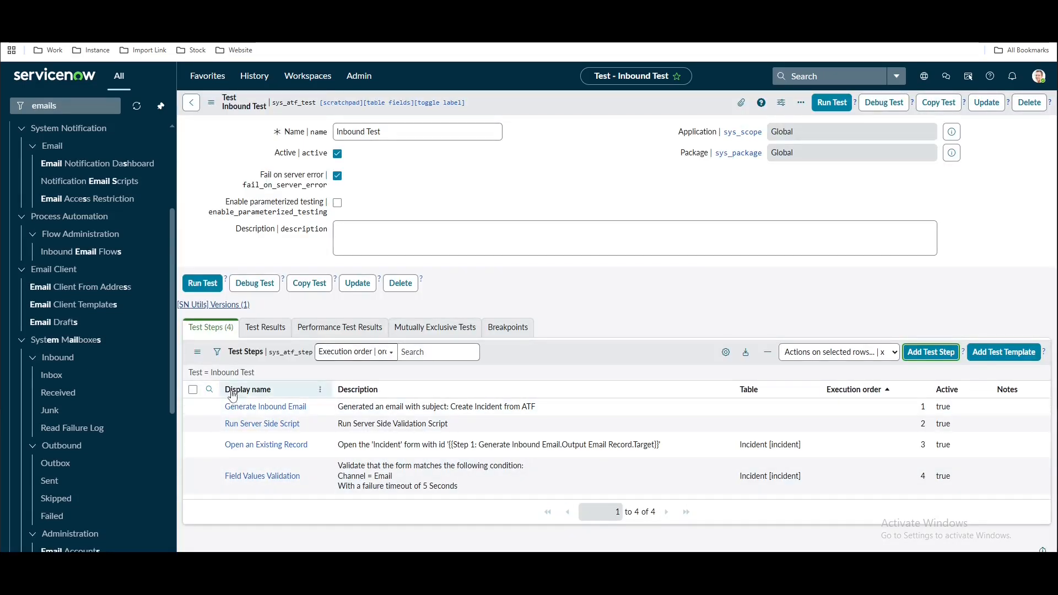
Review the test's step names, glance at the demo email record, then run Inbound Test
drag(314, 411, 220, 409)
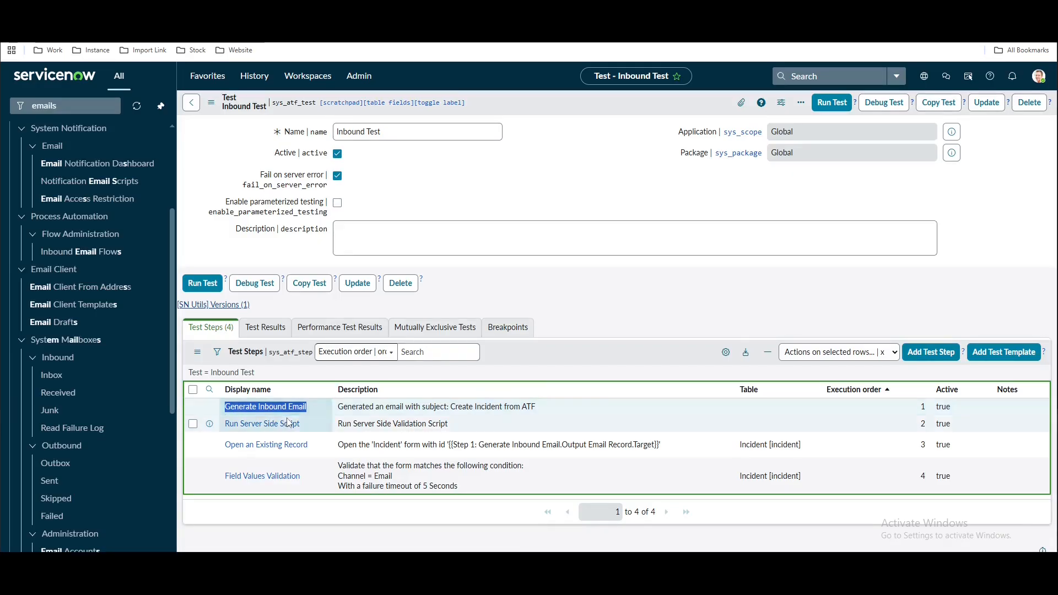
drag(310, 426, 229, 423)
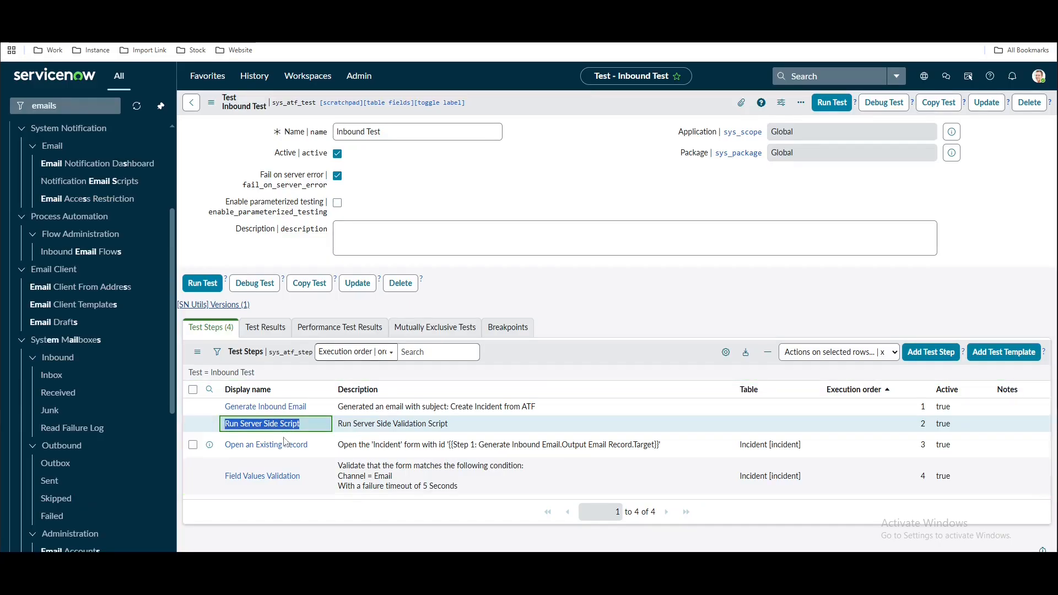
drag(310, 445, 223, 449)
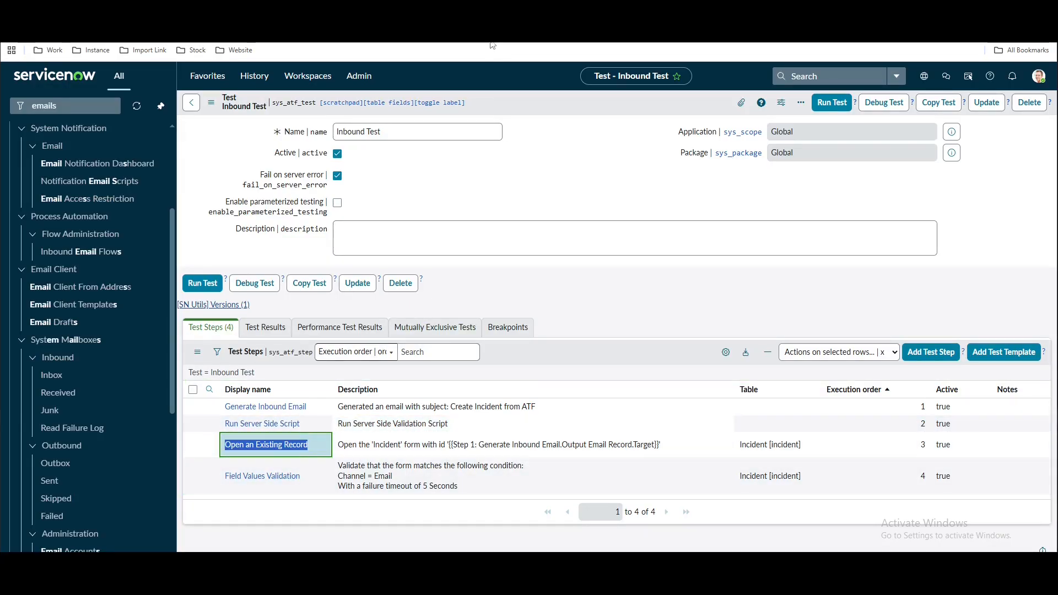
click(492, 12)
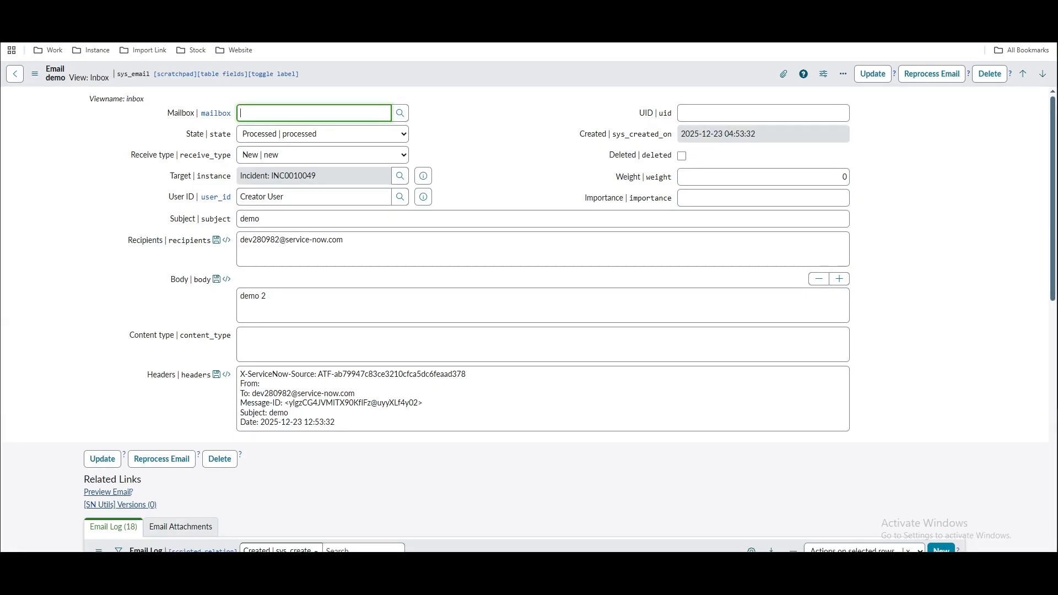
click(13, 32)
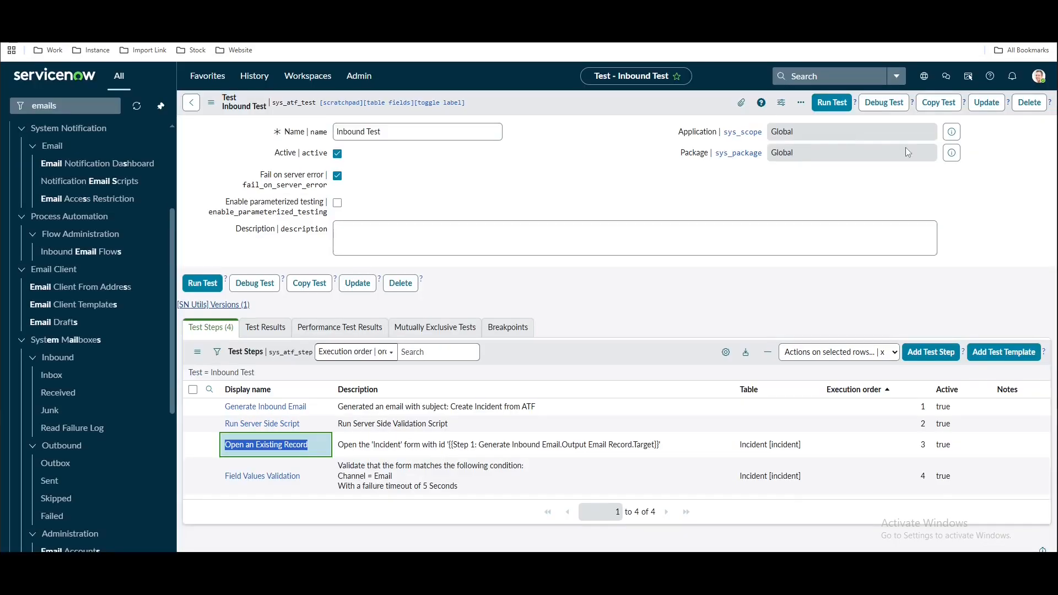
click(832, 102)
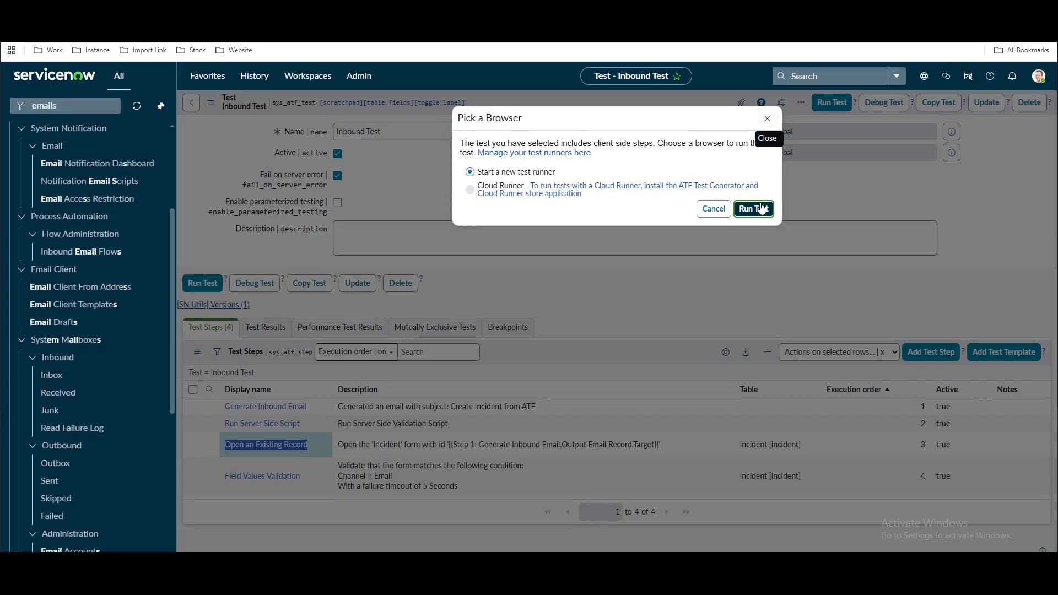
Run the test in a new test runner, open the new 'Create Incident from ATF' email, and view the runner
click(761, 209)
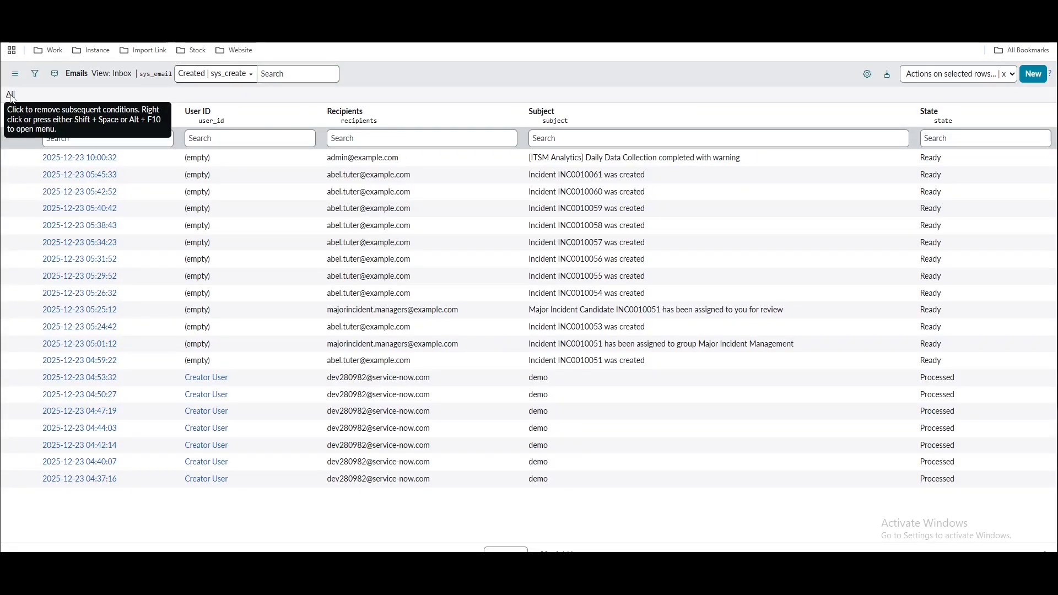
click(10, 95)
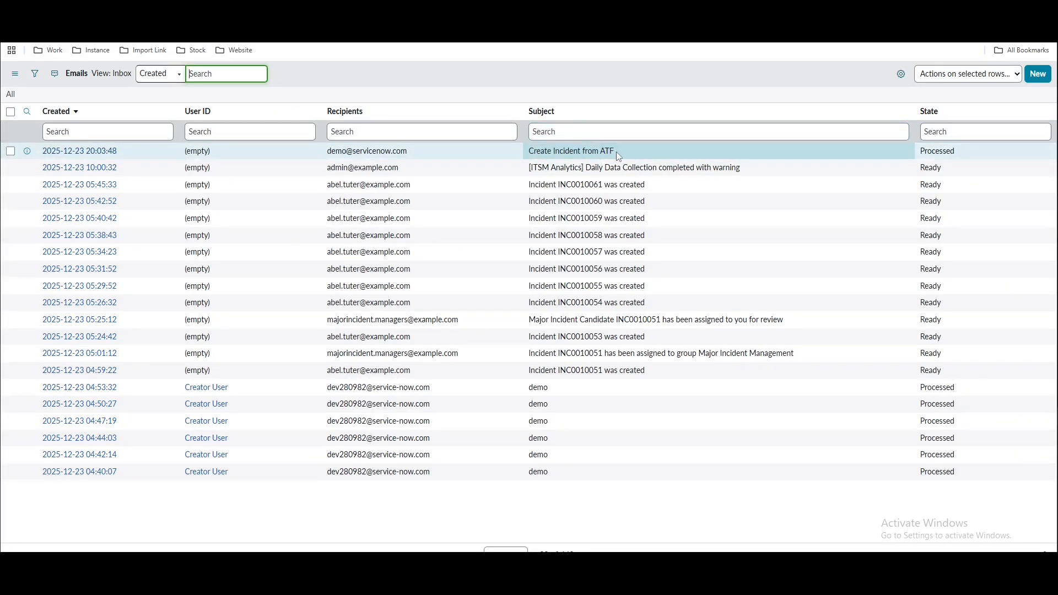
click(106, 151)
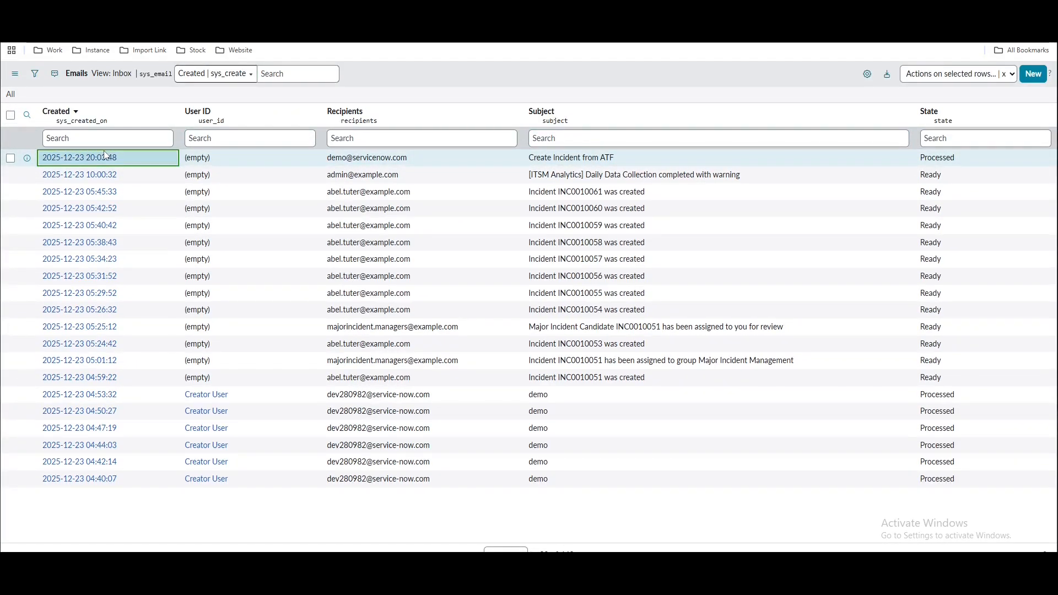
click(105, 156)
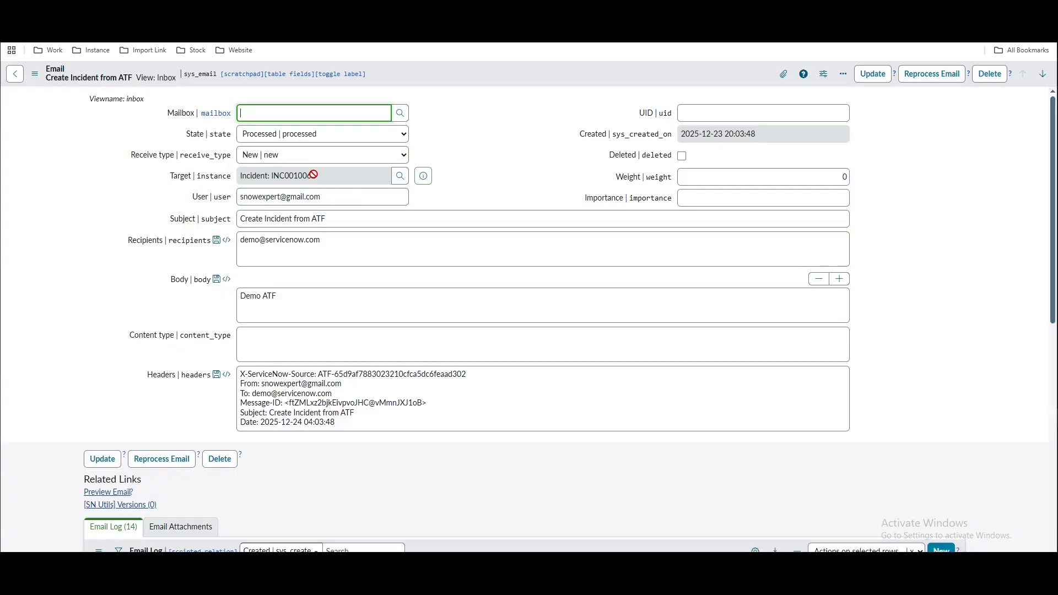
key(ctrl+Tab)
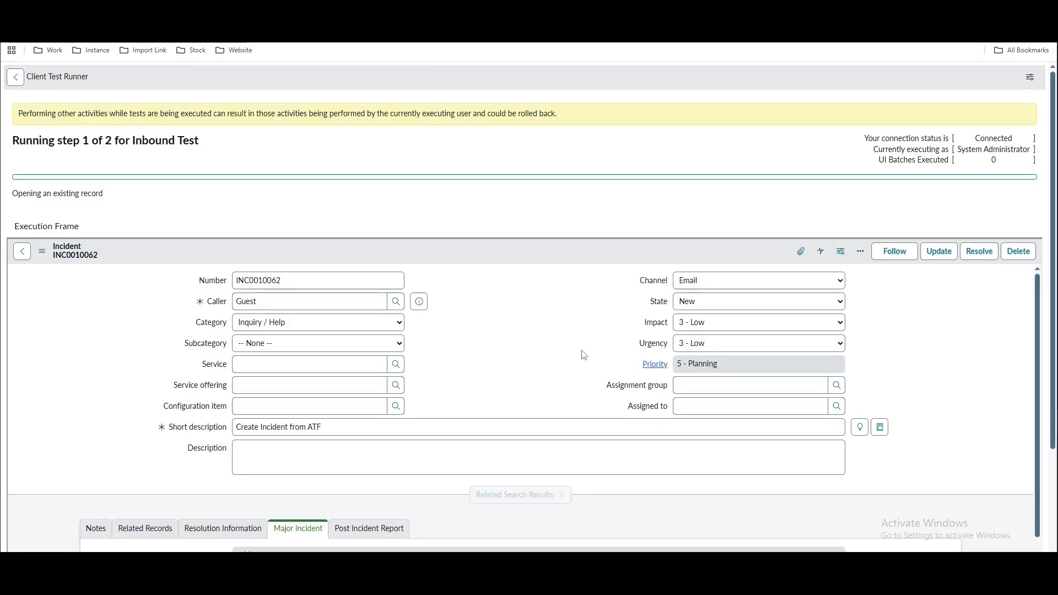
scroll(582, 354, down, 2)
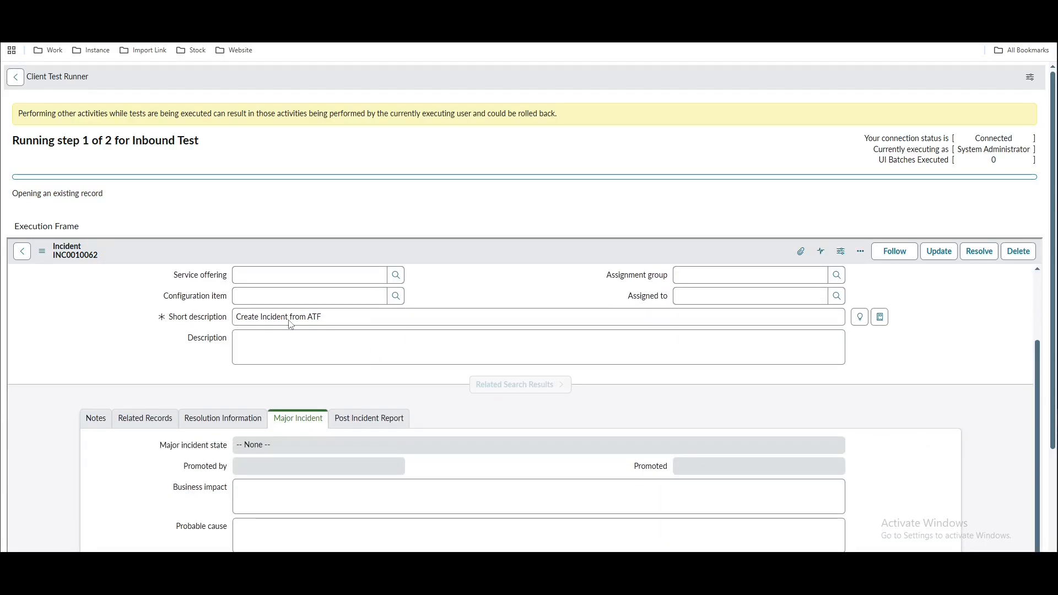